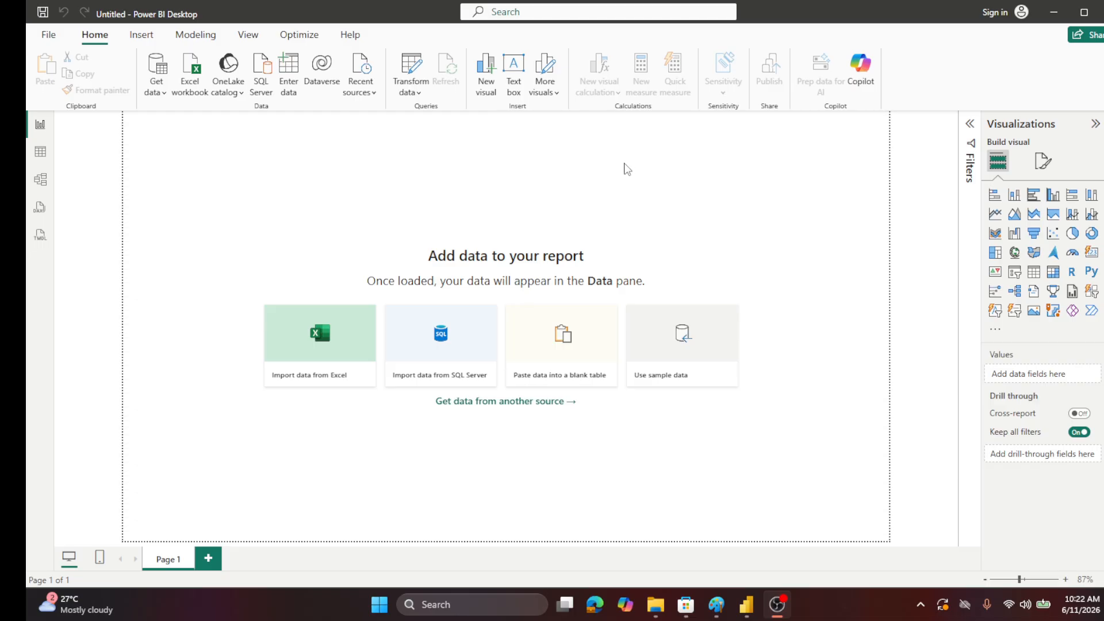
# - Save the report as "Insurance Claims Denial Analysis Dashboard" in the Medical Claims Analytics folder
pyautogui.click(43, 11)
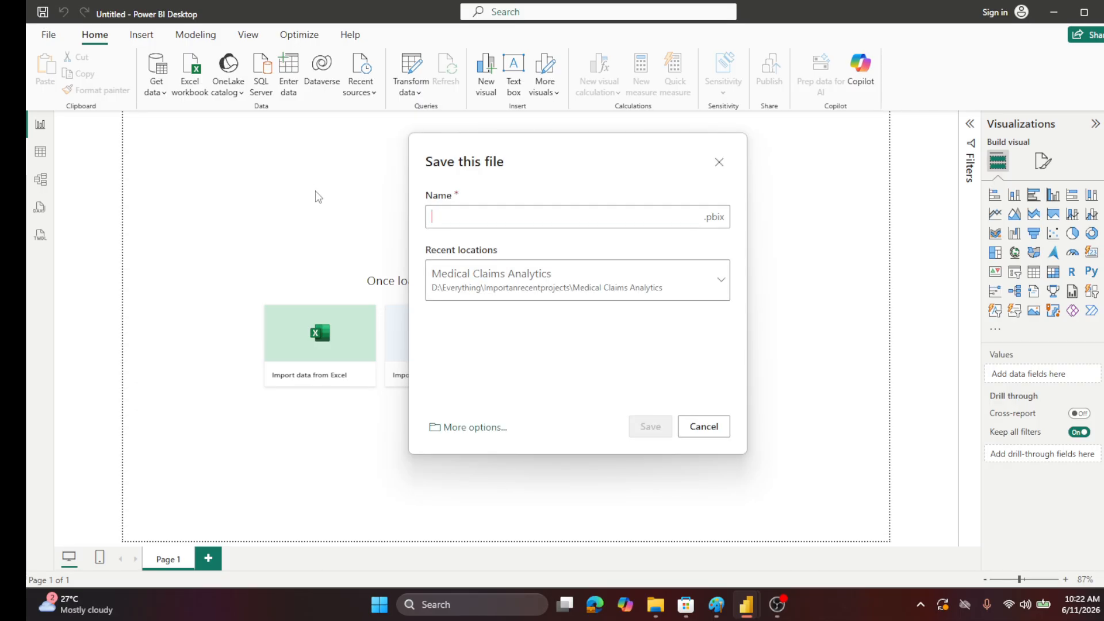
pyautogui.write('Claim')
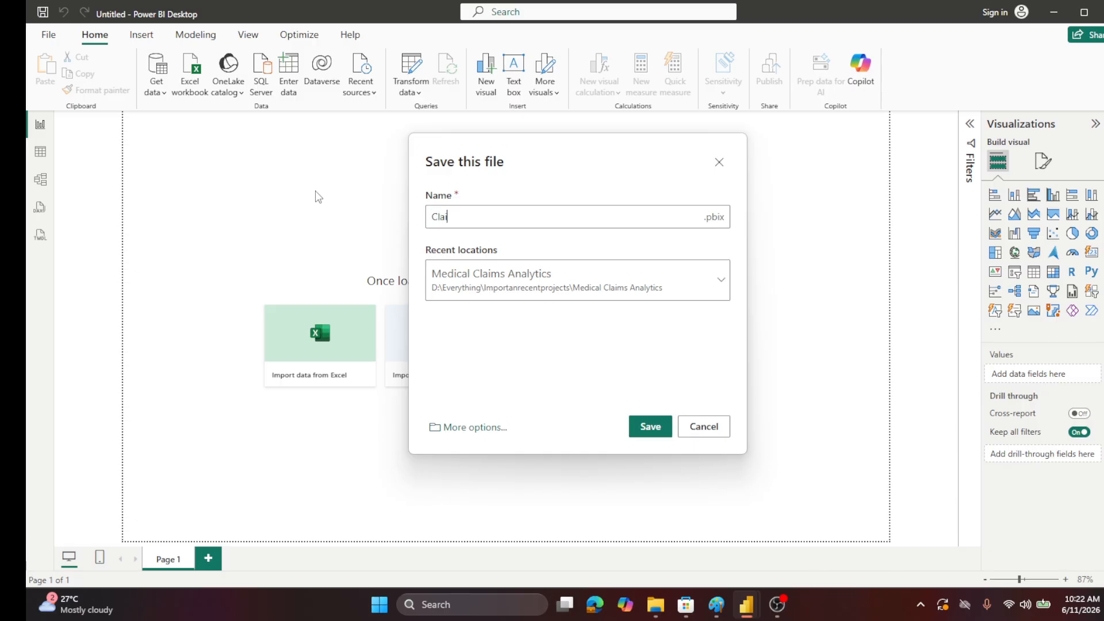
pyautogui.press('BackSpace')
pyautogui.press('BackSpace')
pyautogui.press('BackSpace')
pyautogui.press('BackSpace')
pyautogui.press('BackSpace')
pyautogui.write('Insuranc')
pyautogui.write('e C')
pyautogui.write('laims ')
pyautogui.write('Dash')
pyautogui.press('BackSpace')
pyautogui.press('BackSpace')
pyautogui.press('BackSpace')
pyautogui.write('en')
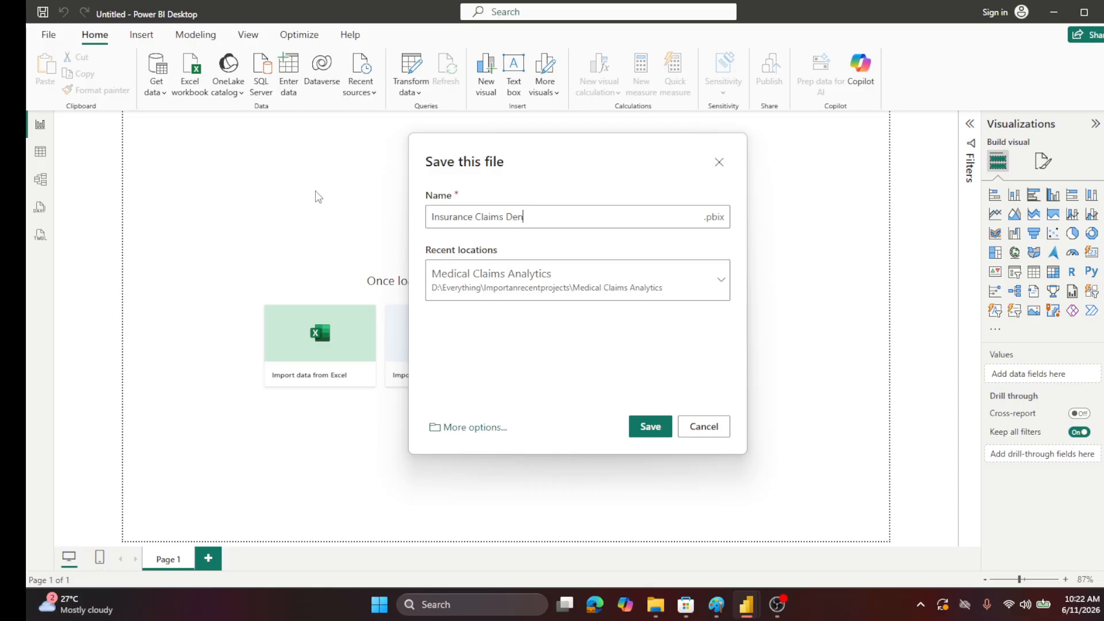
pyautogui.write('ial Analysis Dashboard')
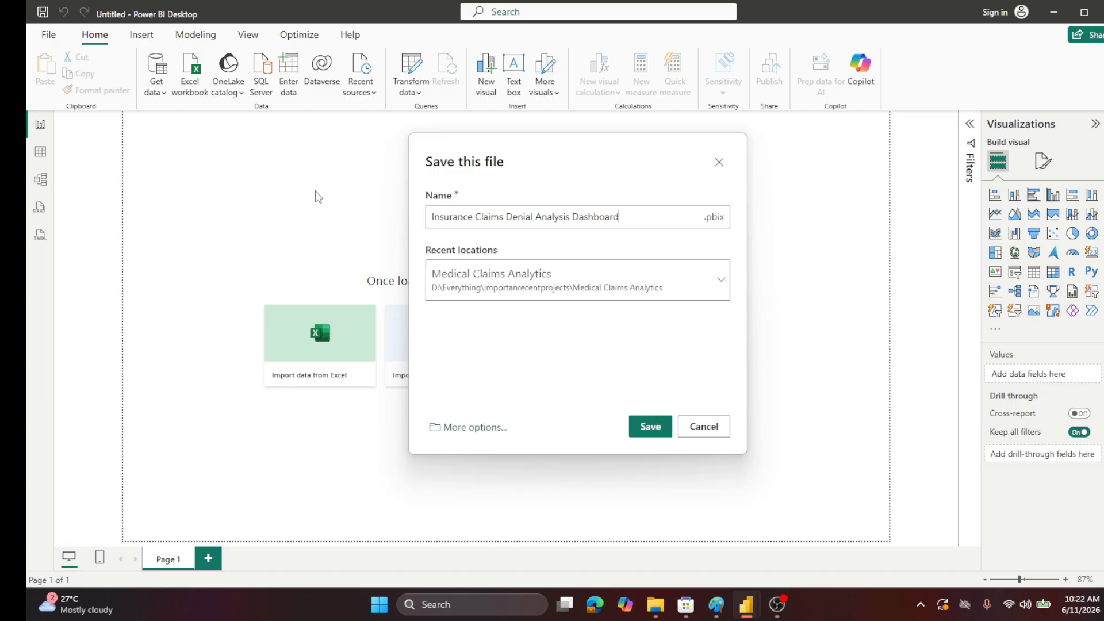
pyautogui.press('Return')
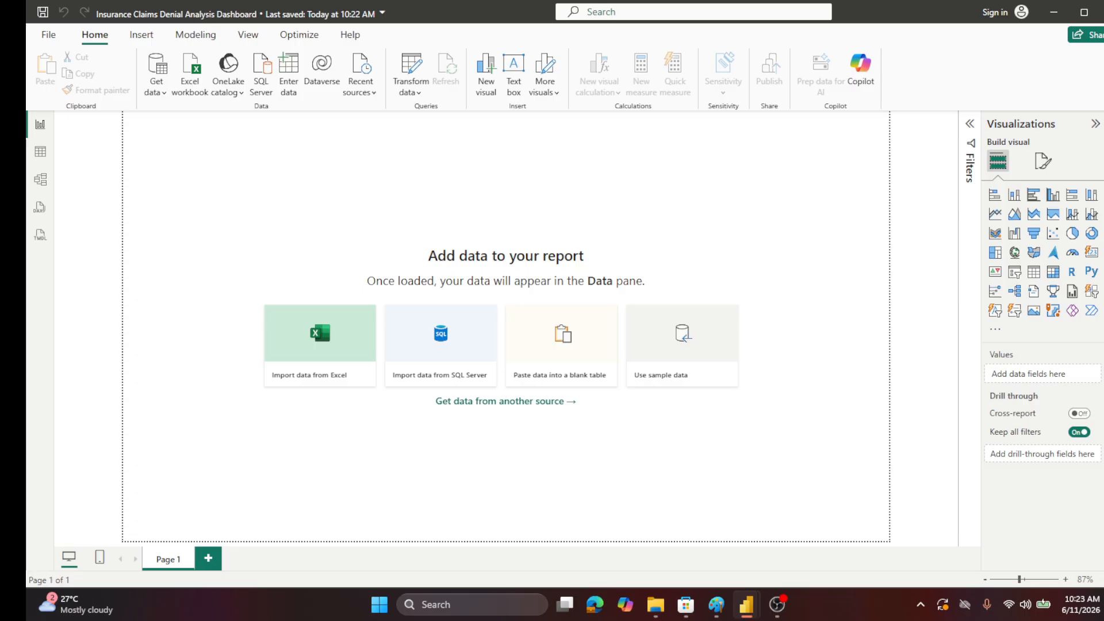
# - Load the claims_main CSV file from the Medical Claims Analytics folder into the report
pyautogui.click(169, 102)
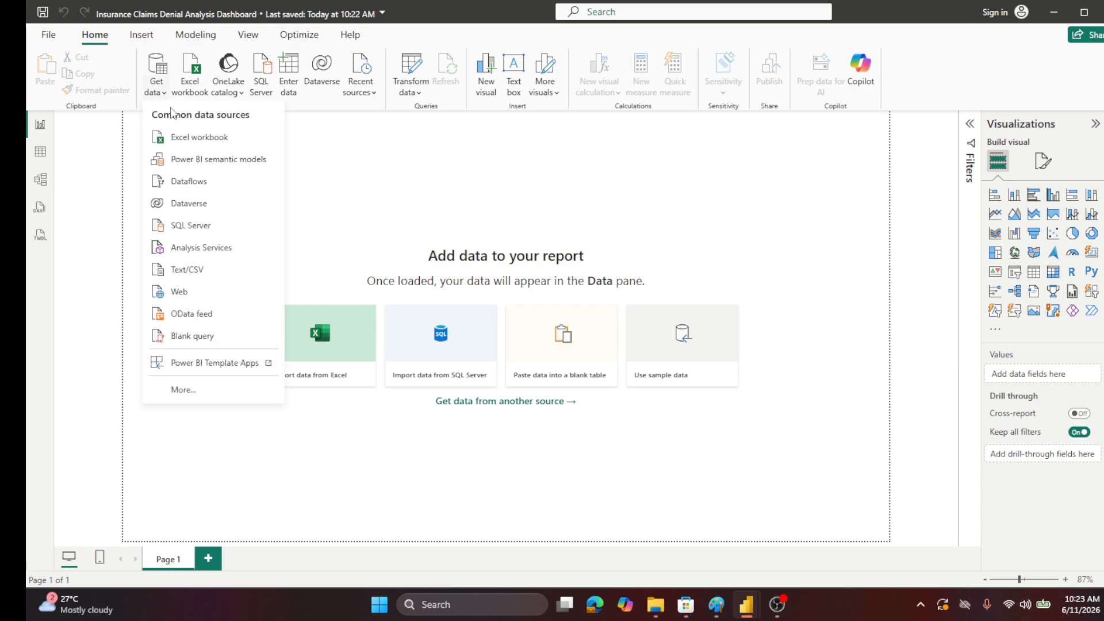
pyautogui.click(190, 270)
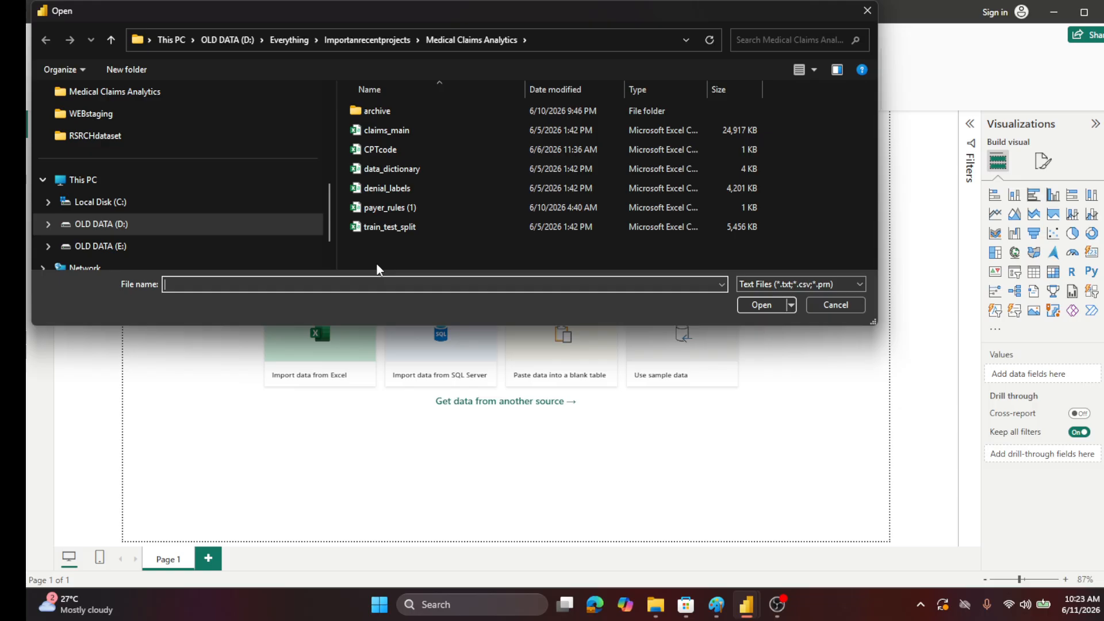
pyautogui.moveTo(336, 125); pyautogui.dragTo(340, 124)
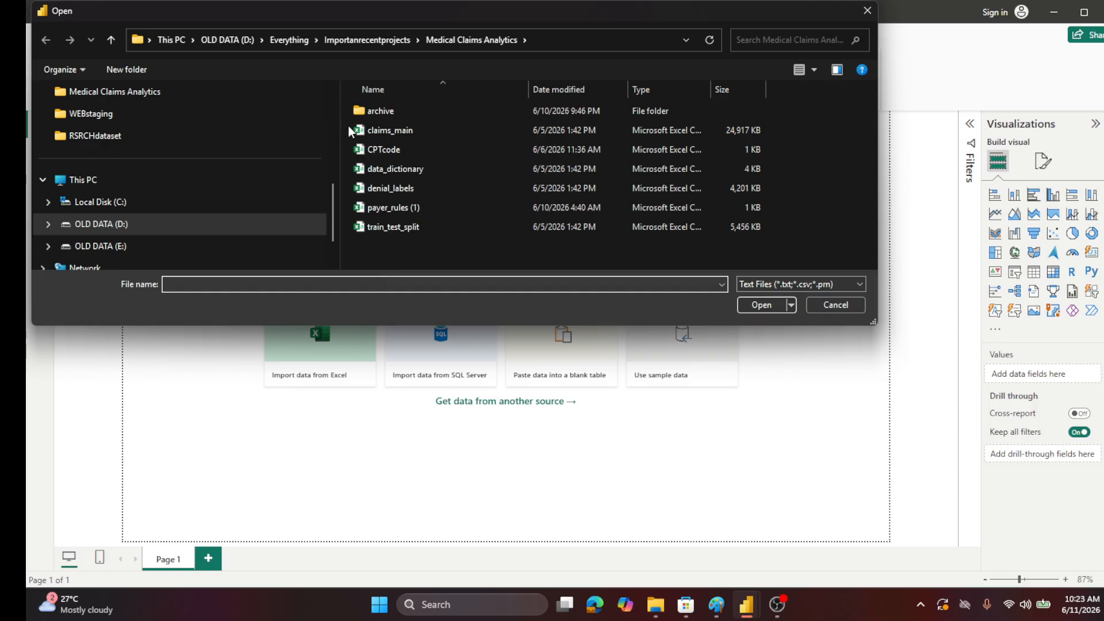
pyautogui.click(395, 130)
pyautogui.click(388, 148)
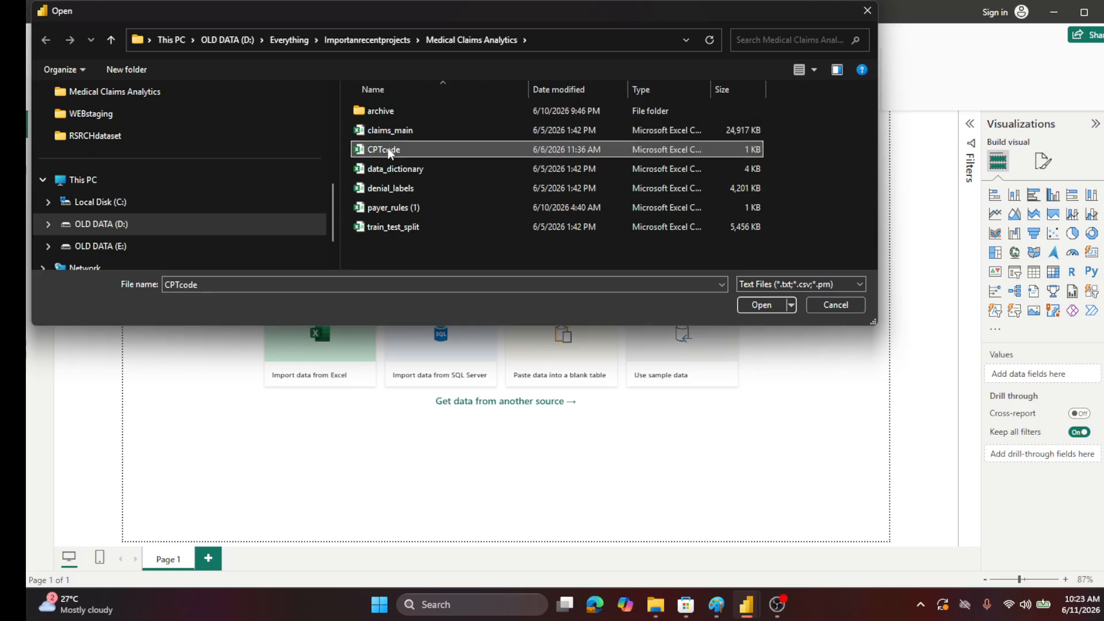
pyautogui.click(374, 130)
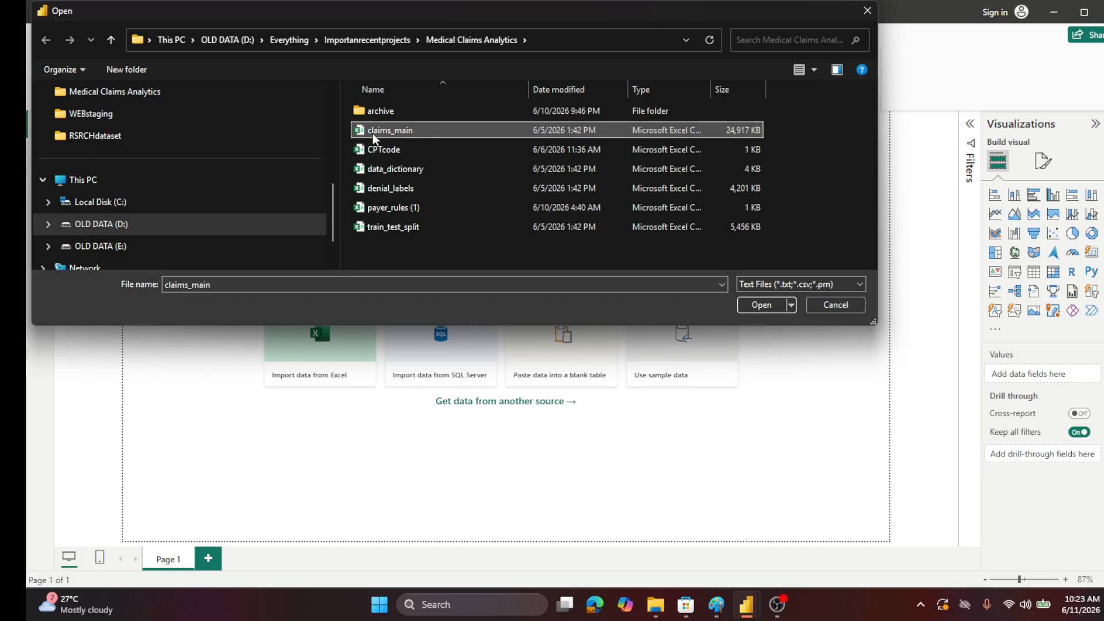
pyautogui.doubleClick(374, 131)
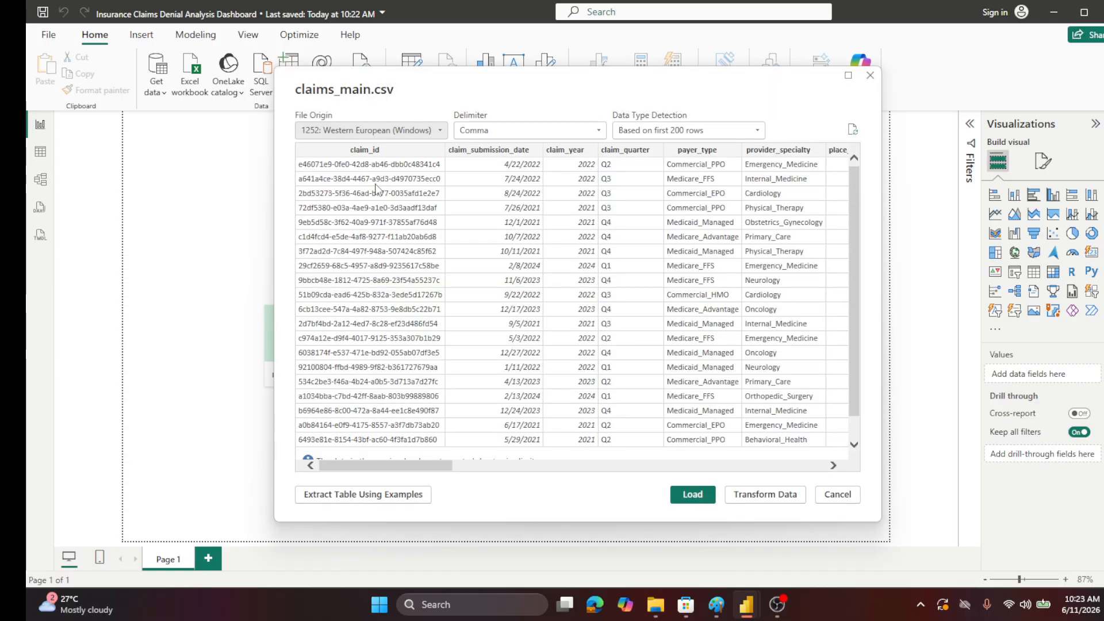
pyautogui.click(697, 498)
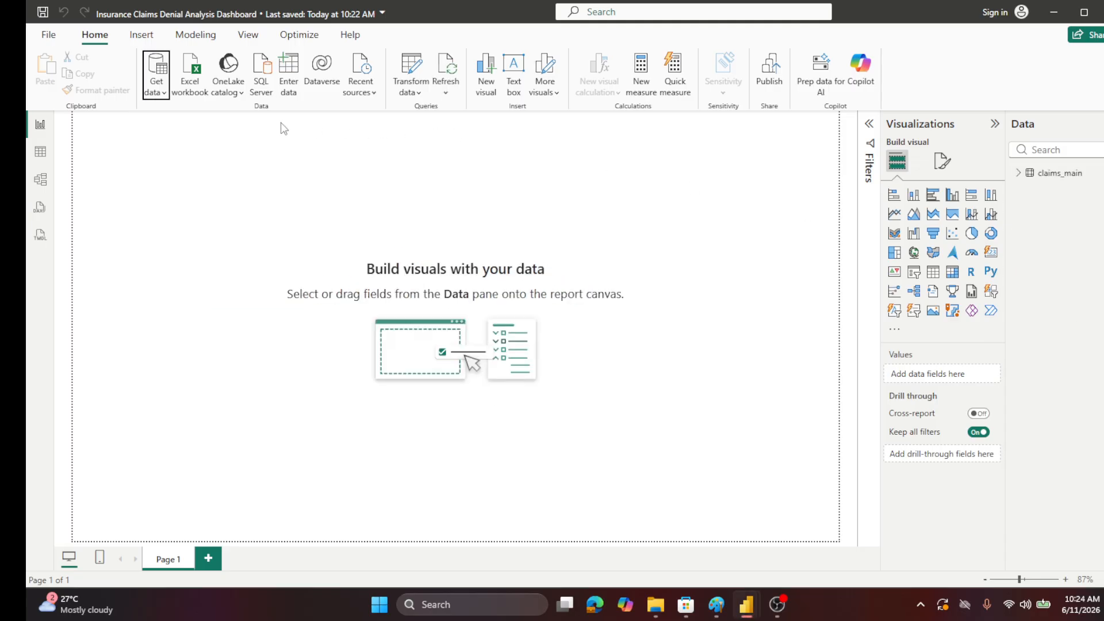
# - Load the denial_labels CSV file from the Medical Claims Analytics folder as another table
pyautogui.click(160, 98)
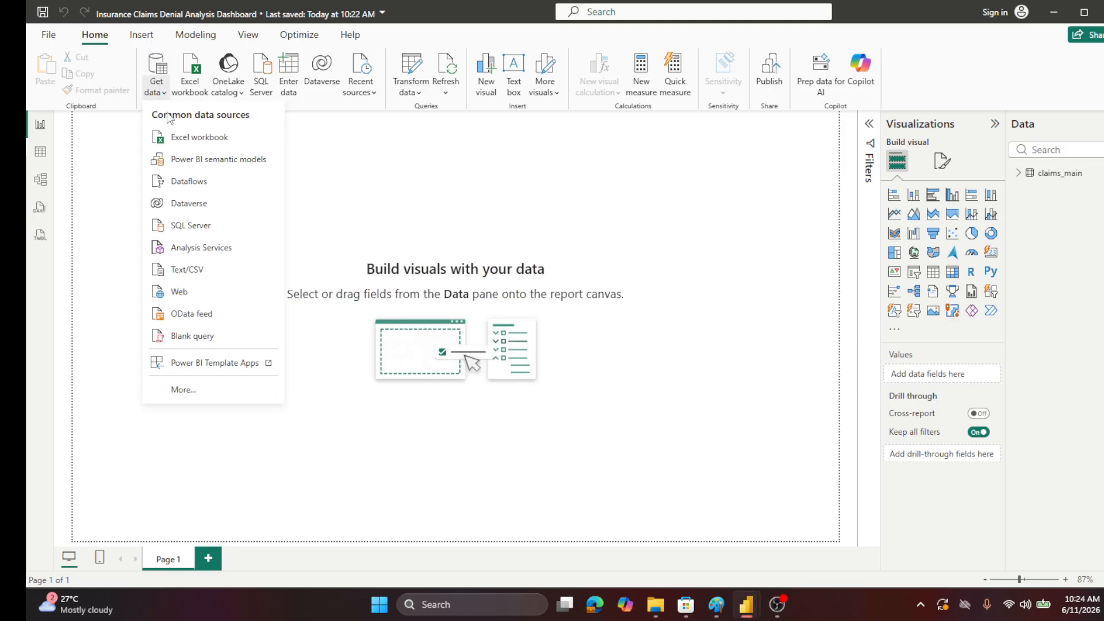
pyautogui.click(187, 269)
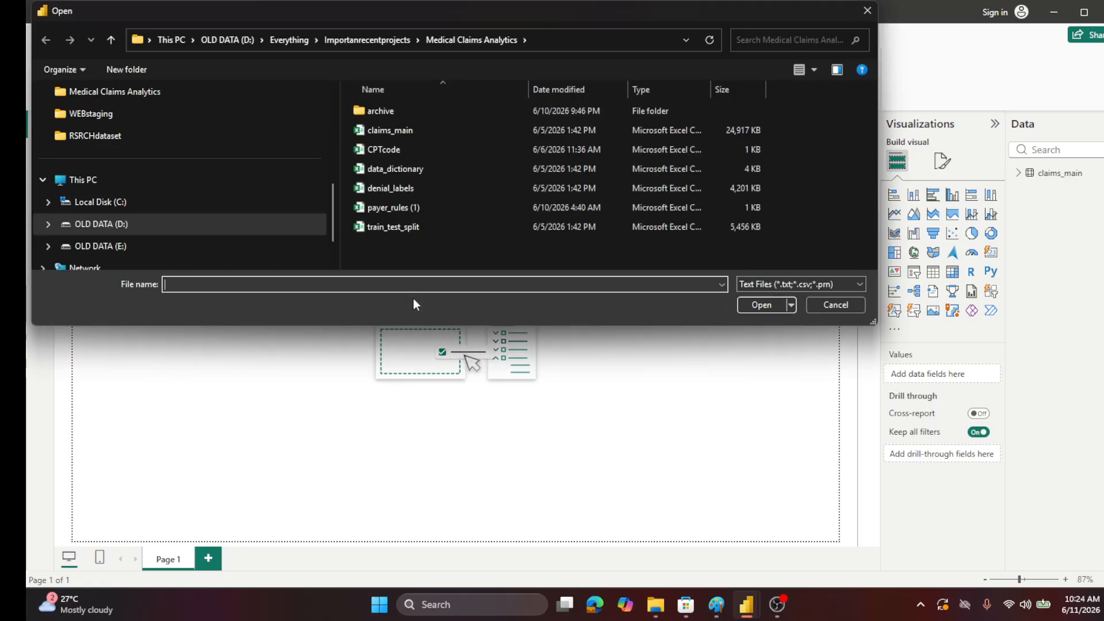
pyautogui.doubleClick(378, 186)
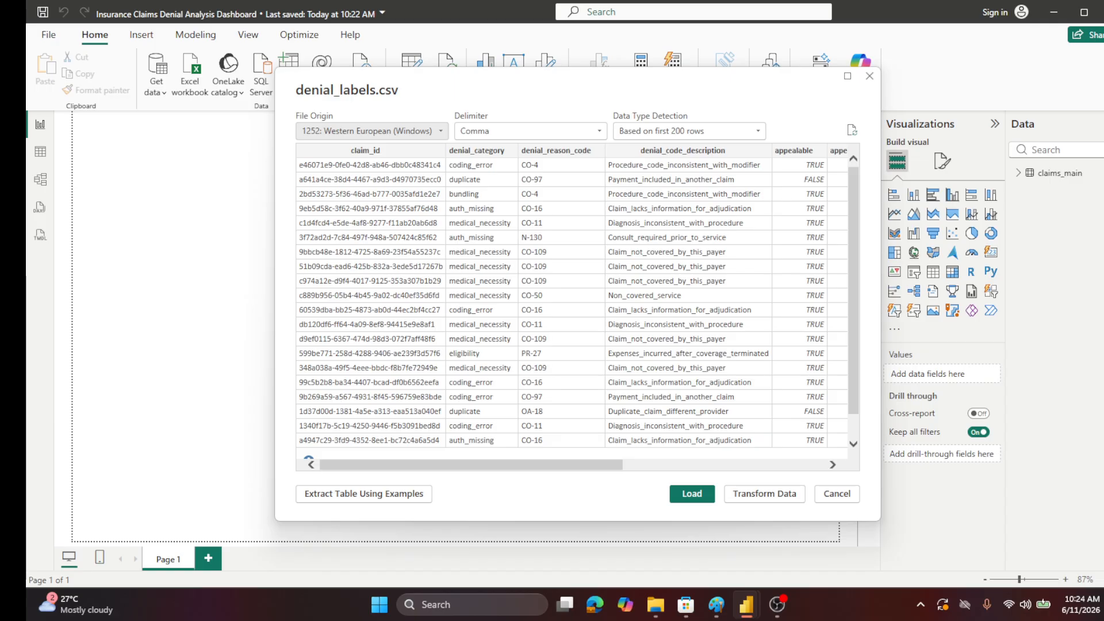
pyautogui.click(691, 495)
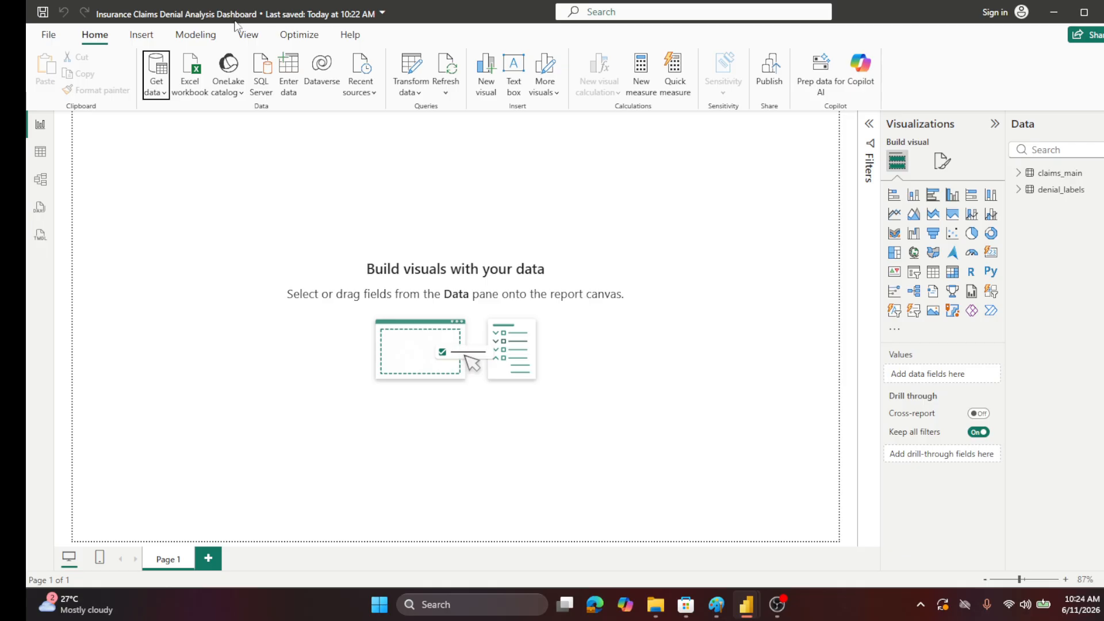
pyautogui.click(164, 93)
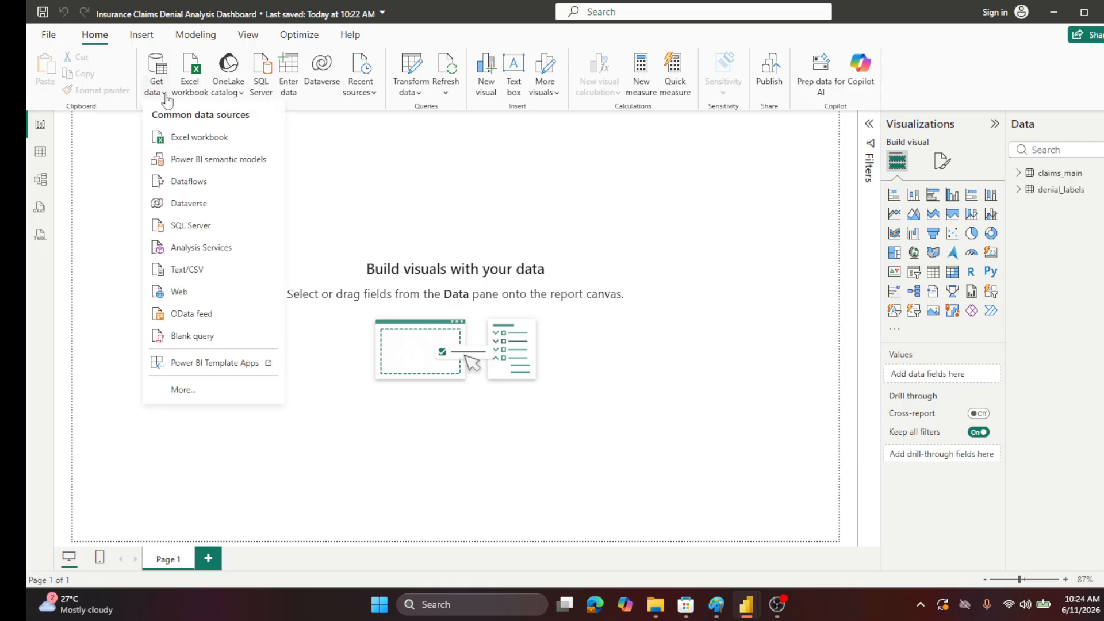
pyautogui.click(185, 271)
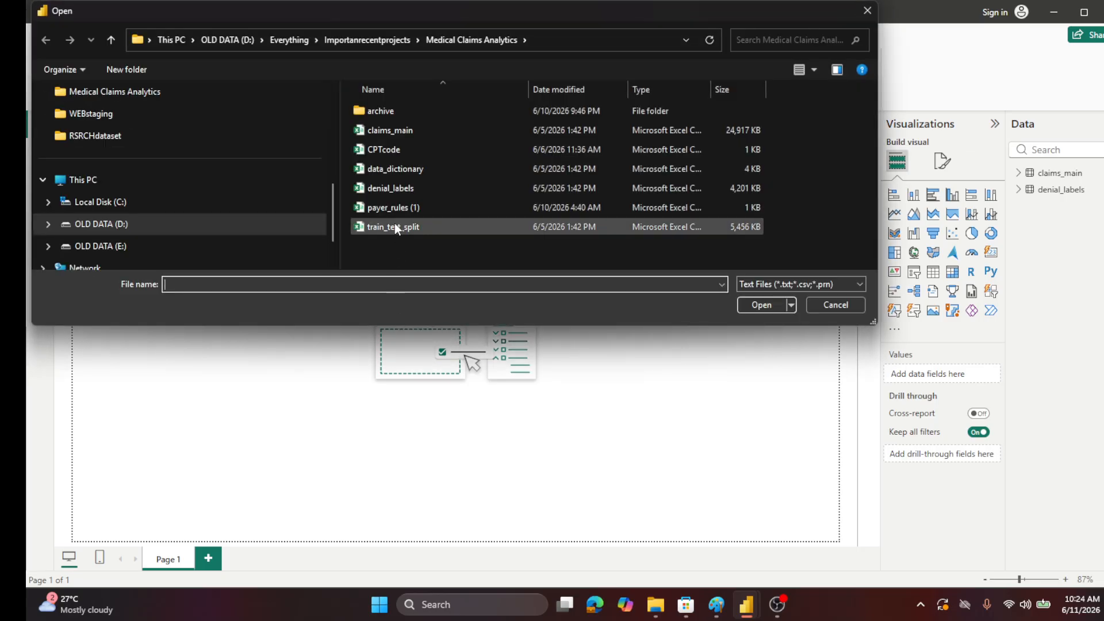
pyautogui.doubleClick(391, 208)
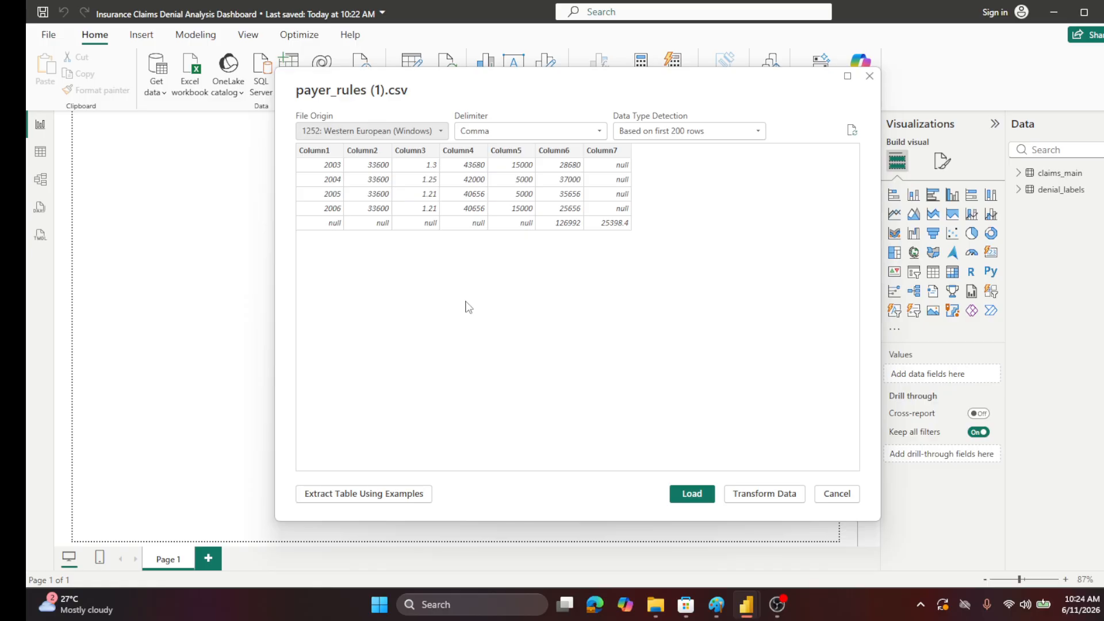
pyautogui.click(836, 493)
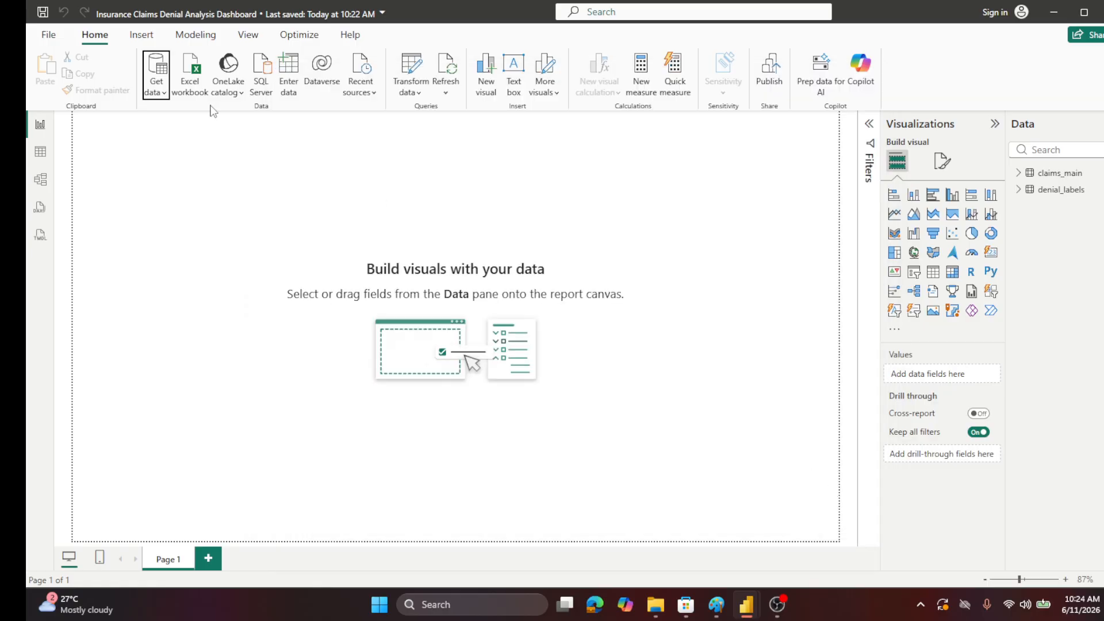
pyautogui.click(156, 89)
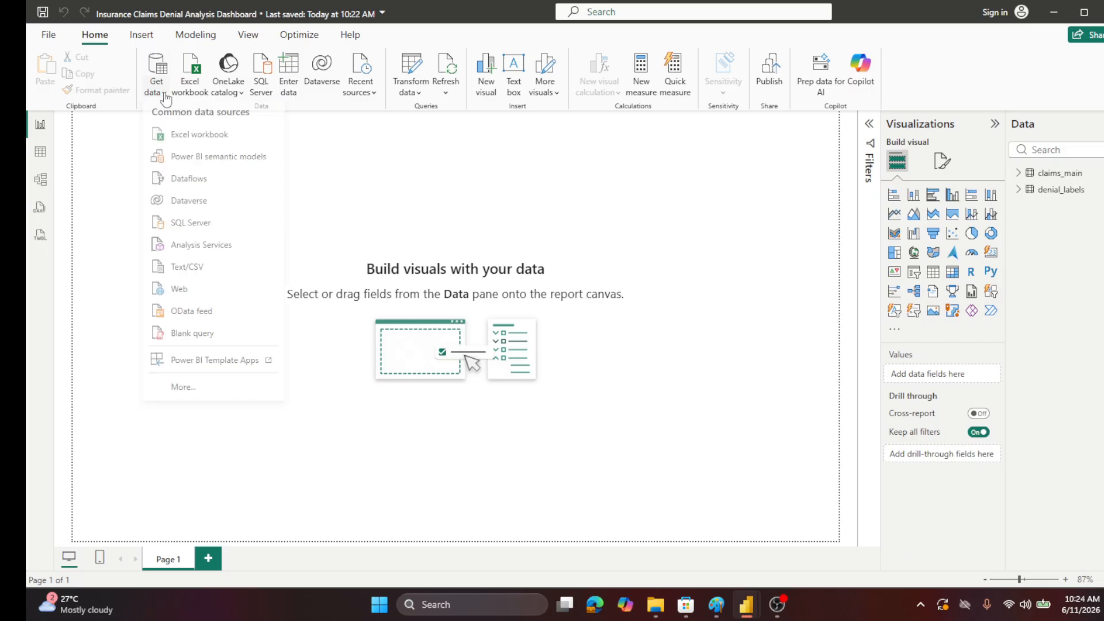
pyautogui.click(193, 269)
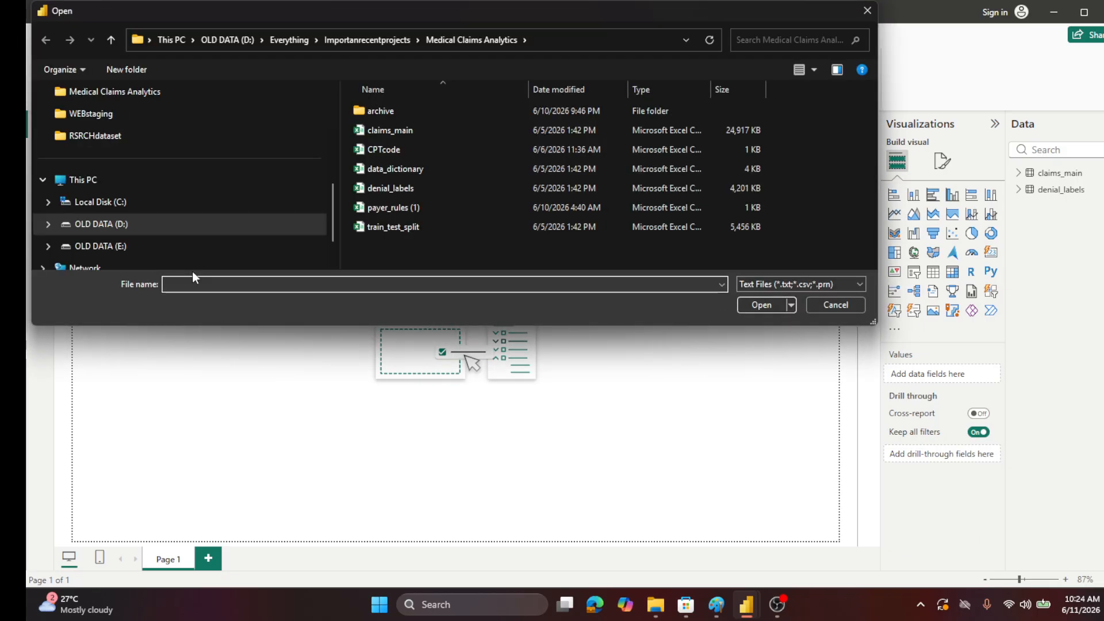
pyautogui.doubleClick(433, 209)
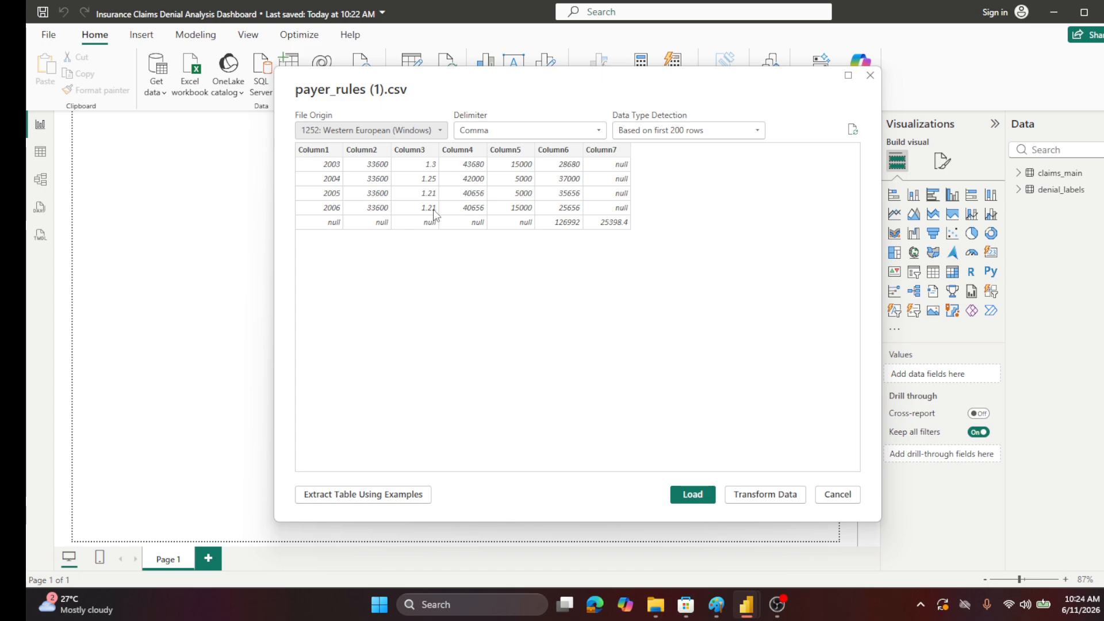
pyautogui.click(837, 495)
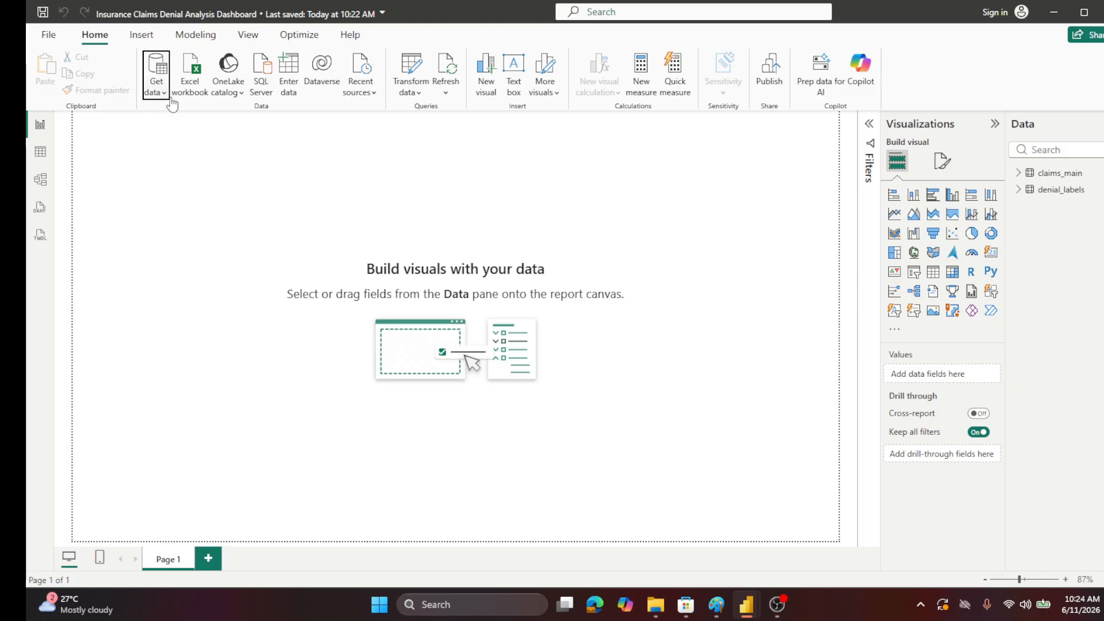
# - Load the payer_rules (1) CSV file from the archive subfolder of Medical Claims Analytics
pyautogui.click(155, 89)
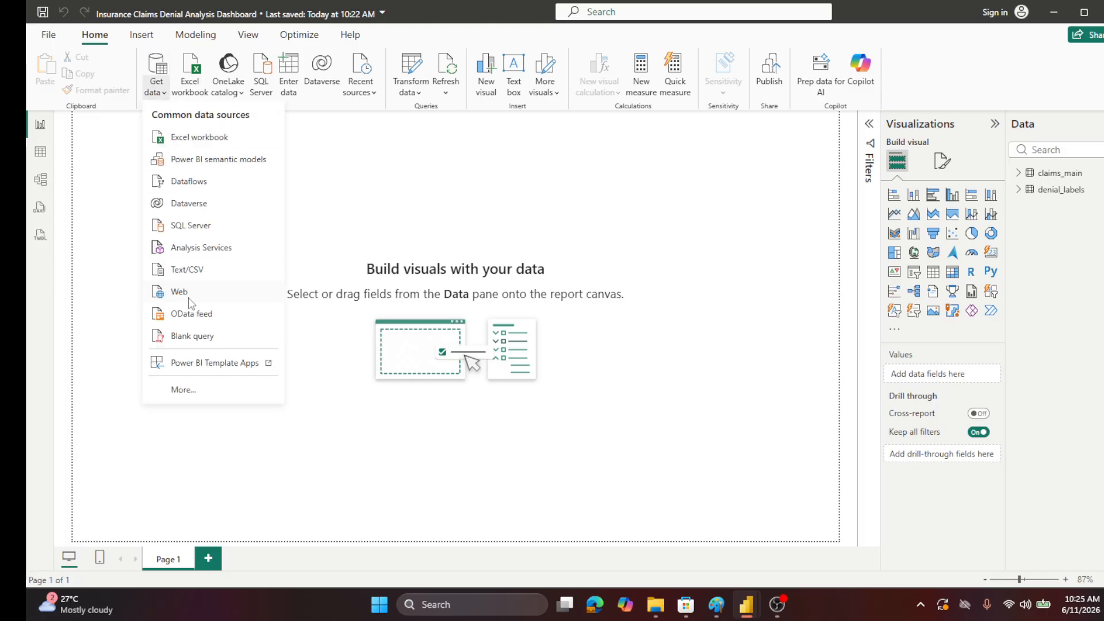
pyautogui.click(191, 269)
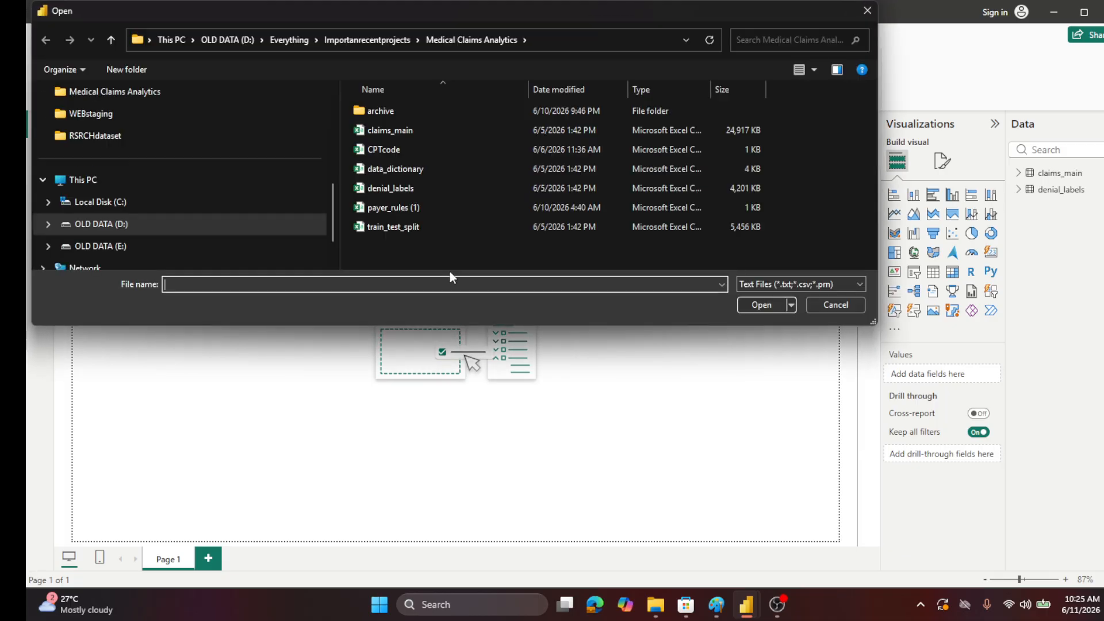
pyautogui.doubleClick(368, 109)
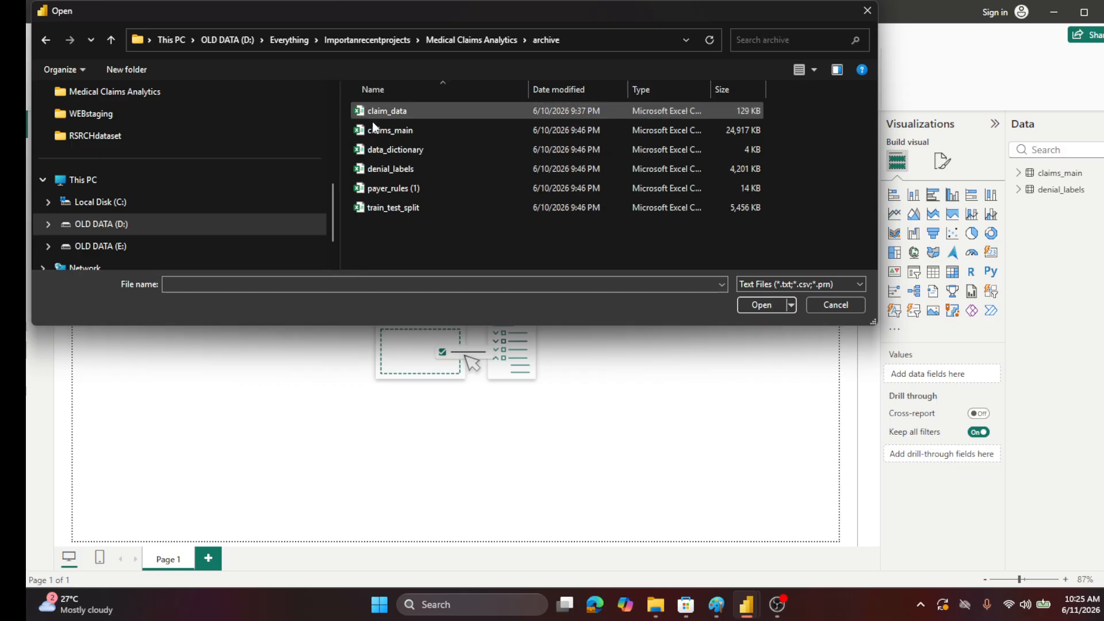
pyautogui.doubleClick(392, 188)
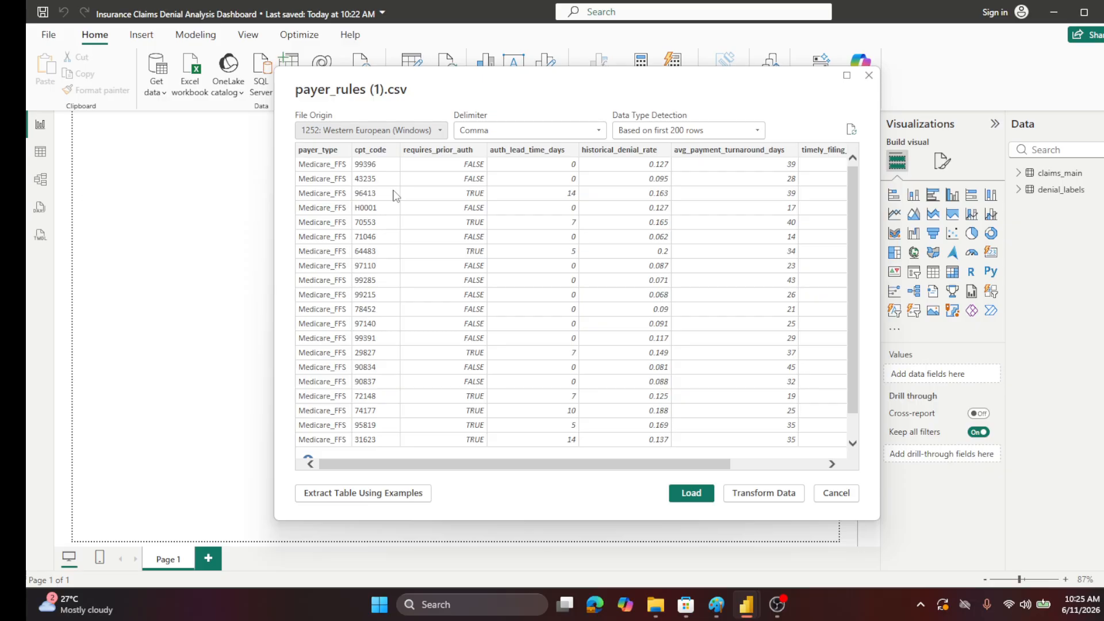
pyautogui.click(681, 495)
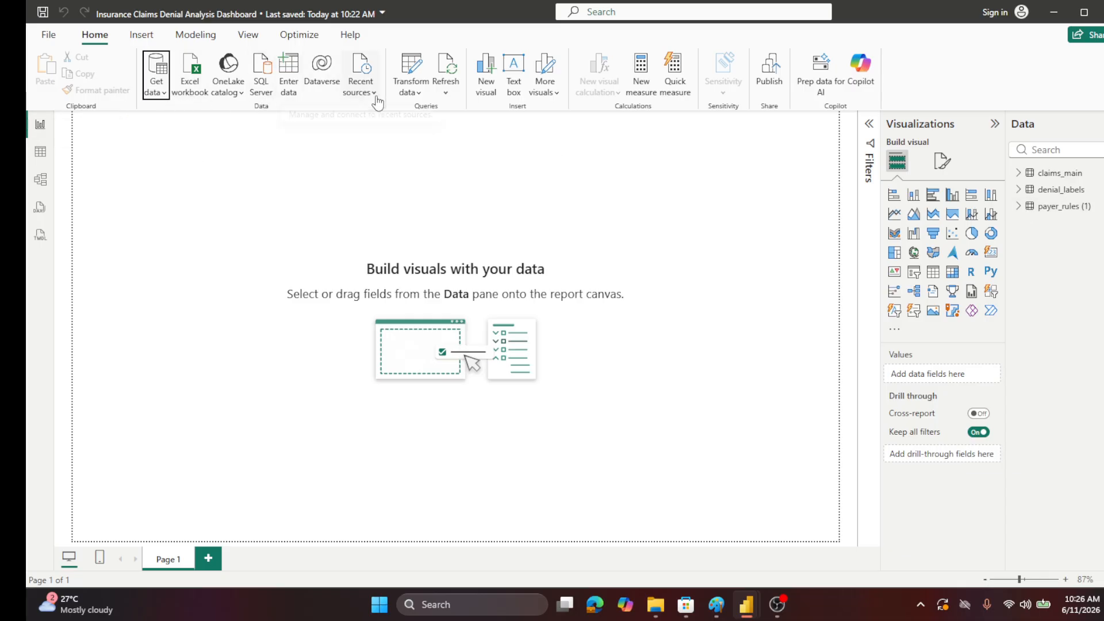
# - Open the loaded tables in Power Query Editor and examine the claims_main columns across the whole table
pyautogui.click(418, 97)
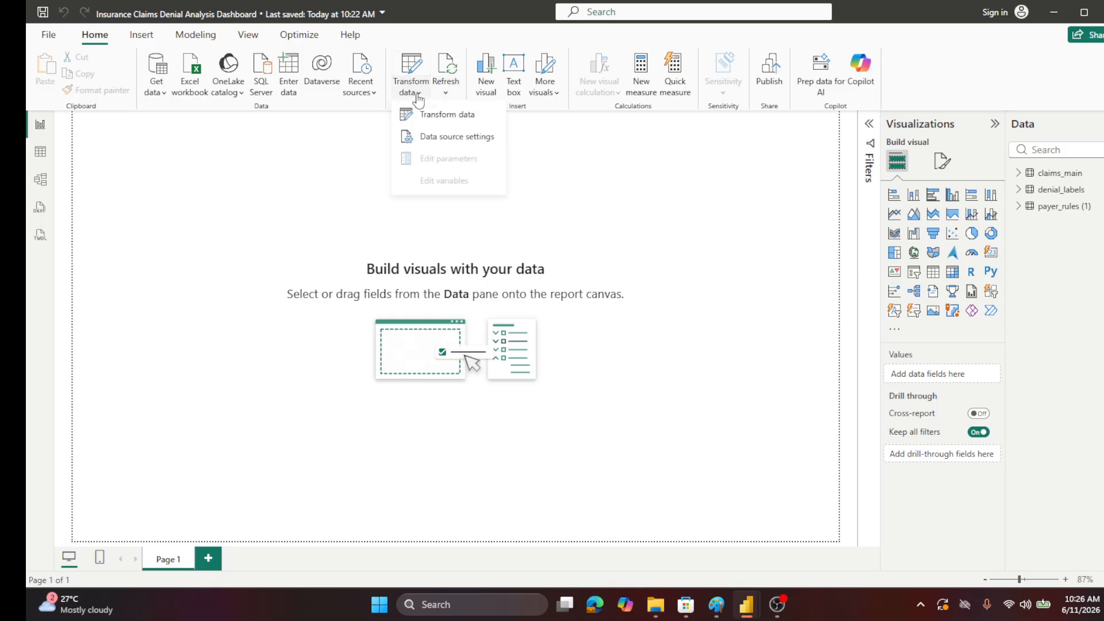
pyautogui.click(424, 115)
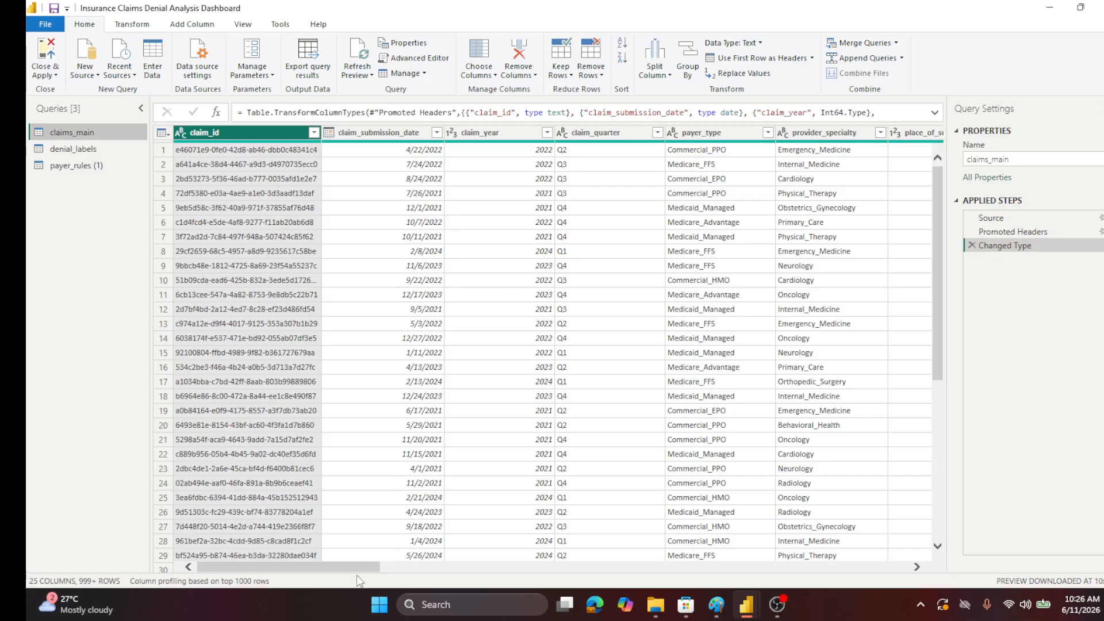
pyautogui.moveTo(357, 568); pyautogui.dragTo(399, 568)
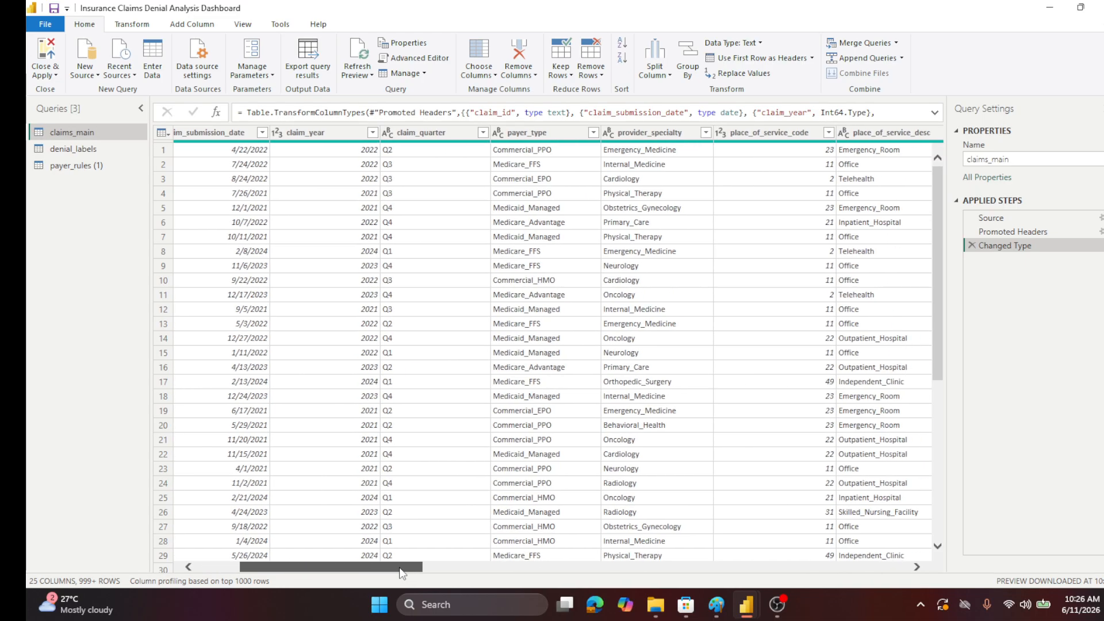
pyautogui.moveTo(400, 570); pyautogui.dragTo(313, 557)
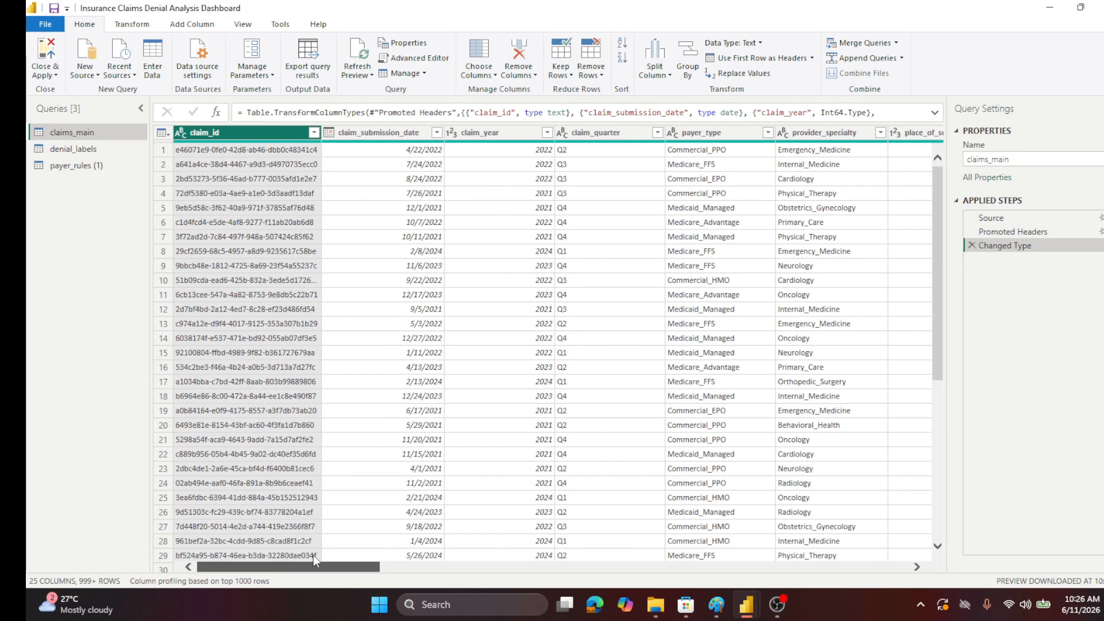
pyautogui.moveTo(313, 555); pyautogui.dragTo(460, 549)
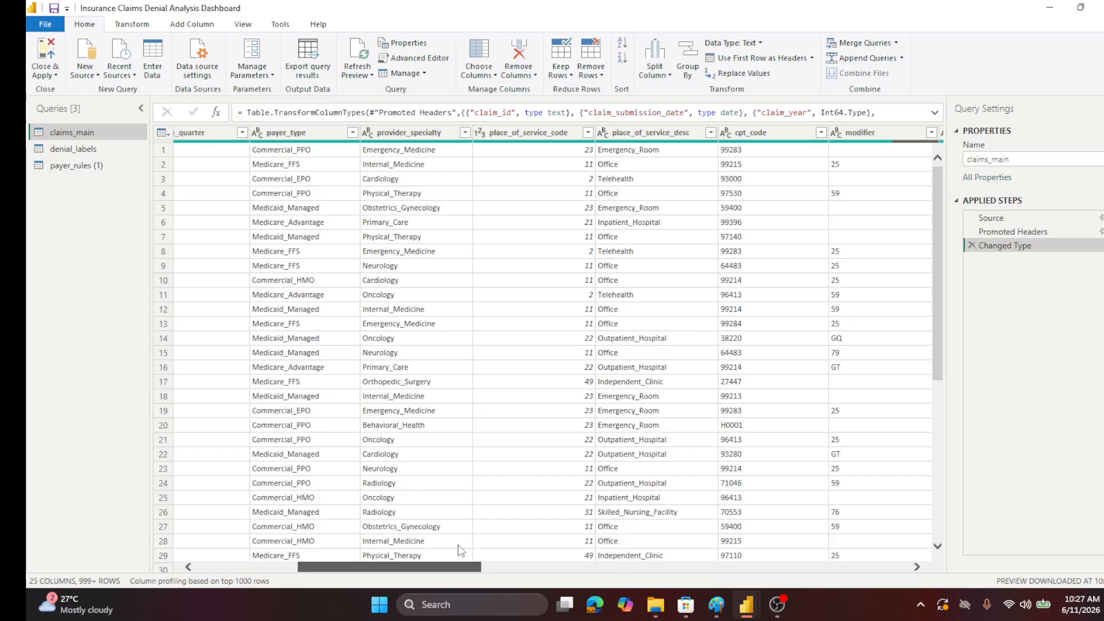
pyautogui.moveTo(460, 572); pyautogui.dragTo(499, 571)
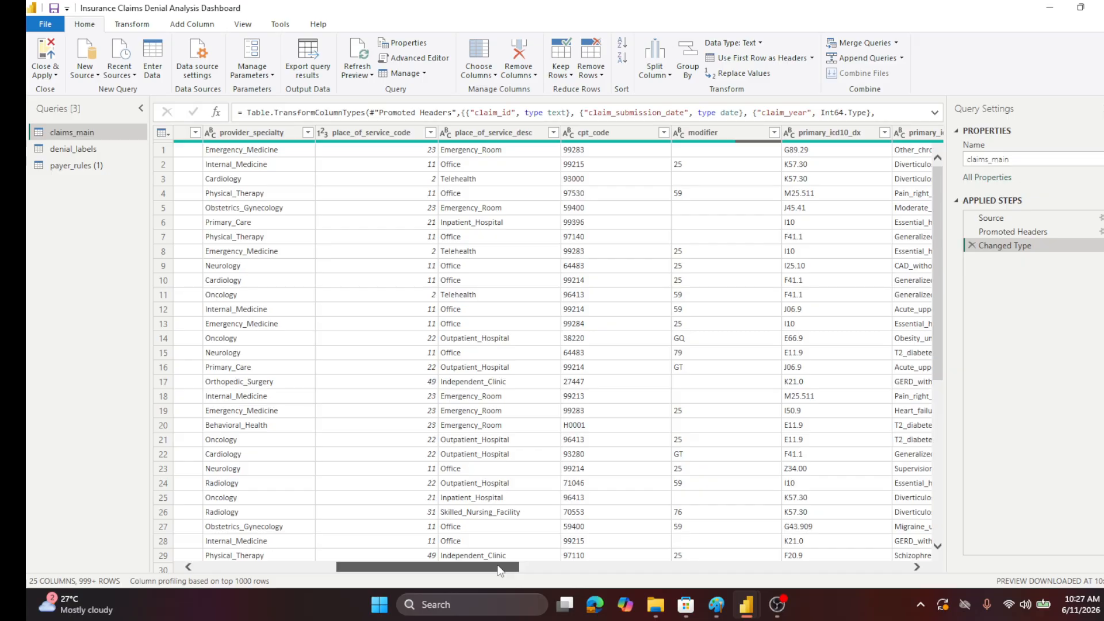
pyautogui.moveTo(499, 570); pyautogui.dragTo(523, 566)
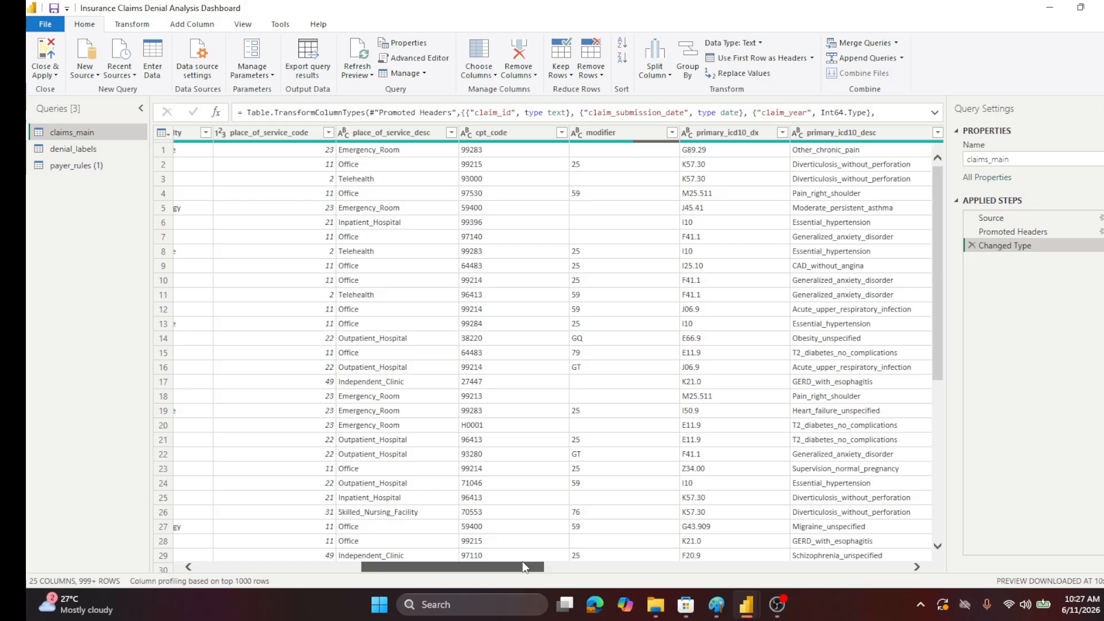
pyautogui.moveTo(522, 561); pyautogui.dragTo(612, 569)
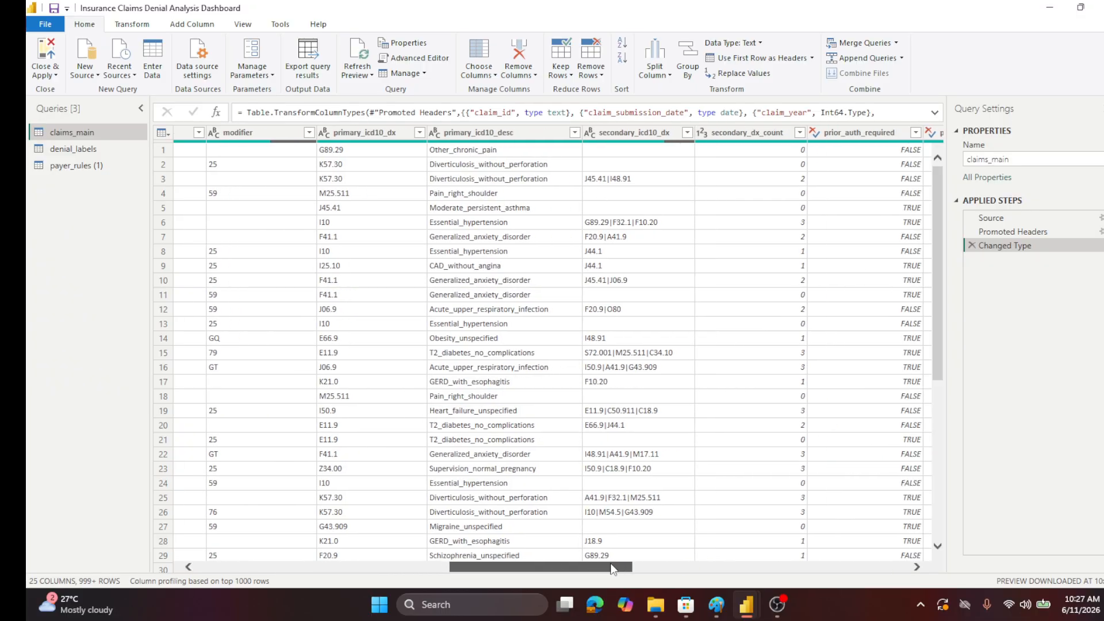
pyautogui.moveTo(612, 569); pyautogui.dragTo(914, 583)
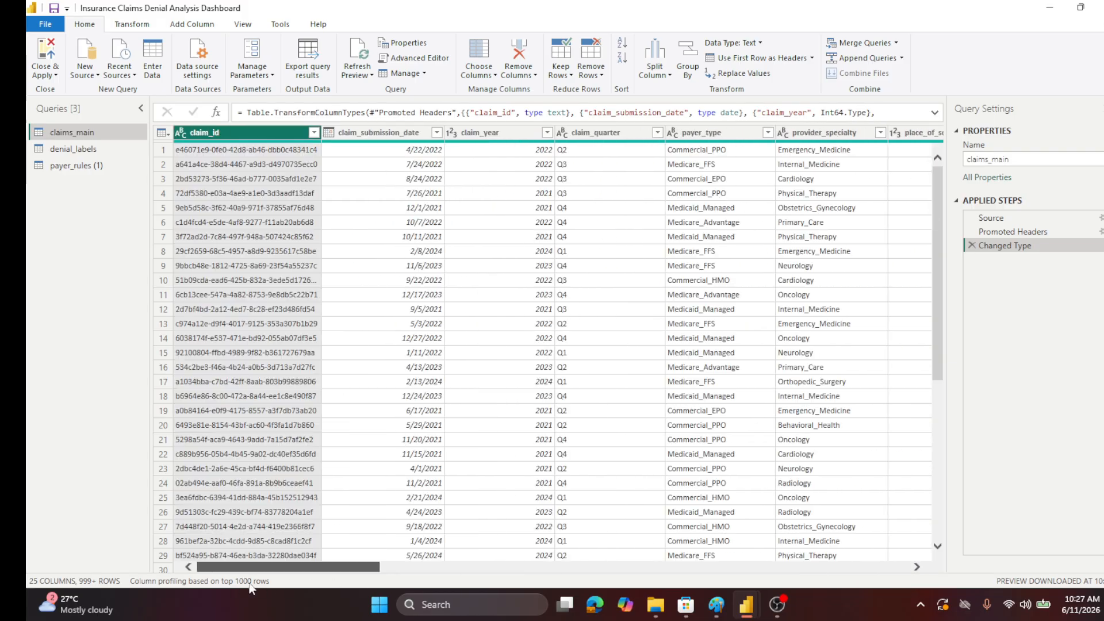
# - Review the denial_labels table and the payer_rules (1) columns from payer_type through dataset_version
pyautogui.click(77, 153)
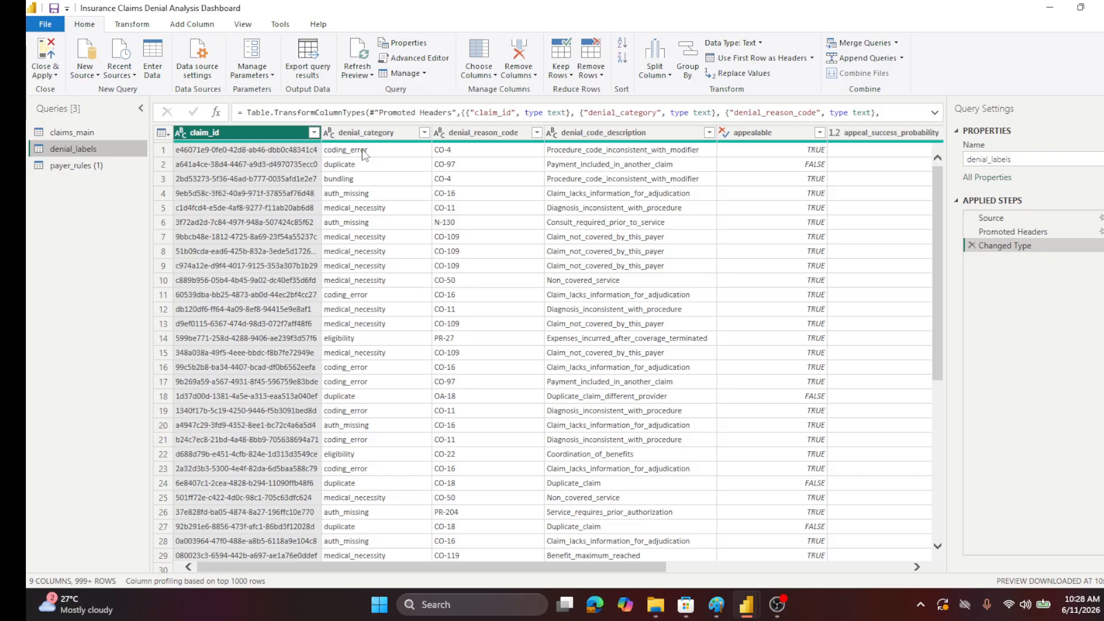
pyautogui.click(60, 169)
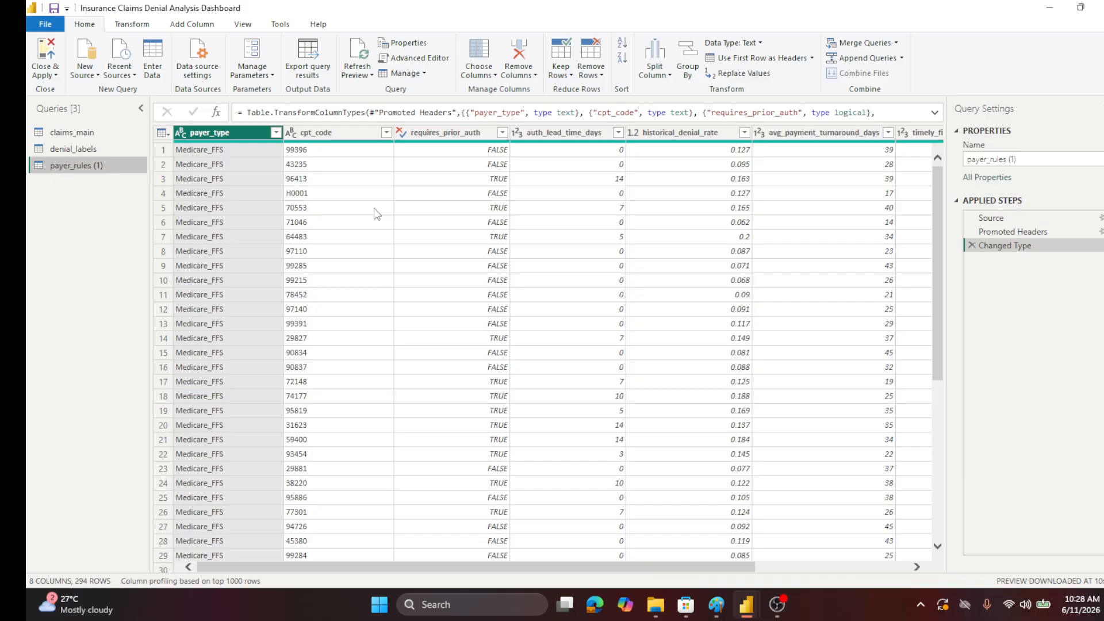
pyautogui.moveTo(448, 568); pyautogui.dragTo(566, 550)
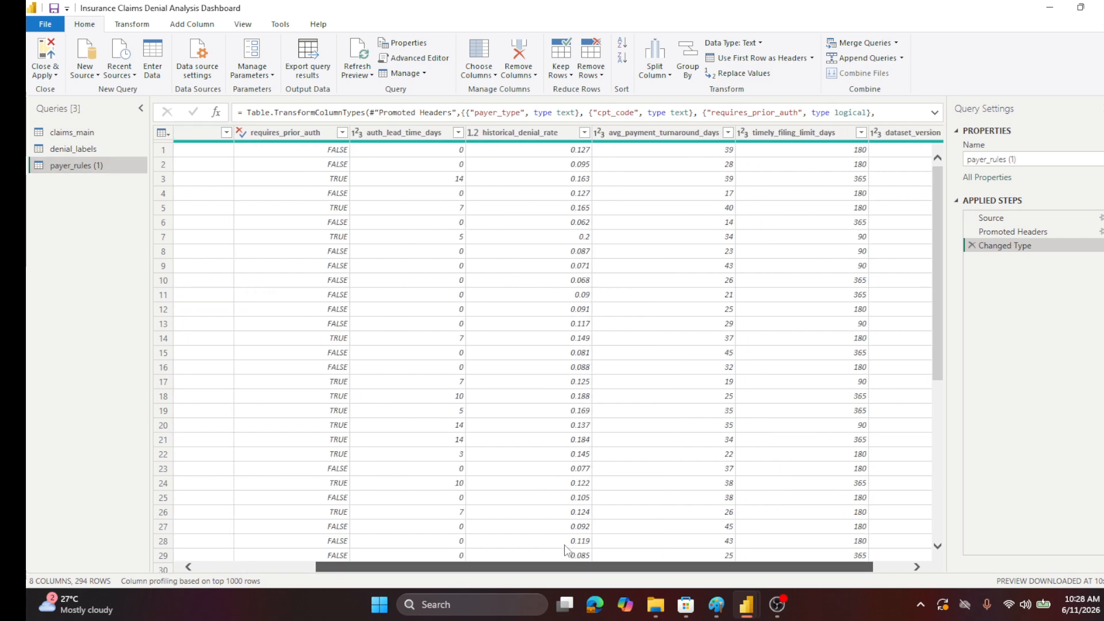
pyautogui.moveTo(565, 549); pyautogui.dragTo(565, 548)
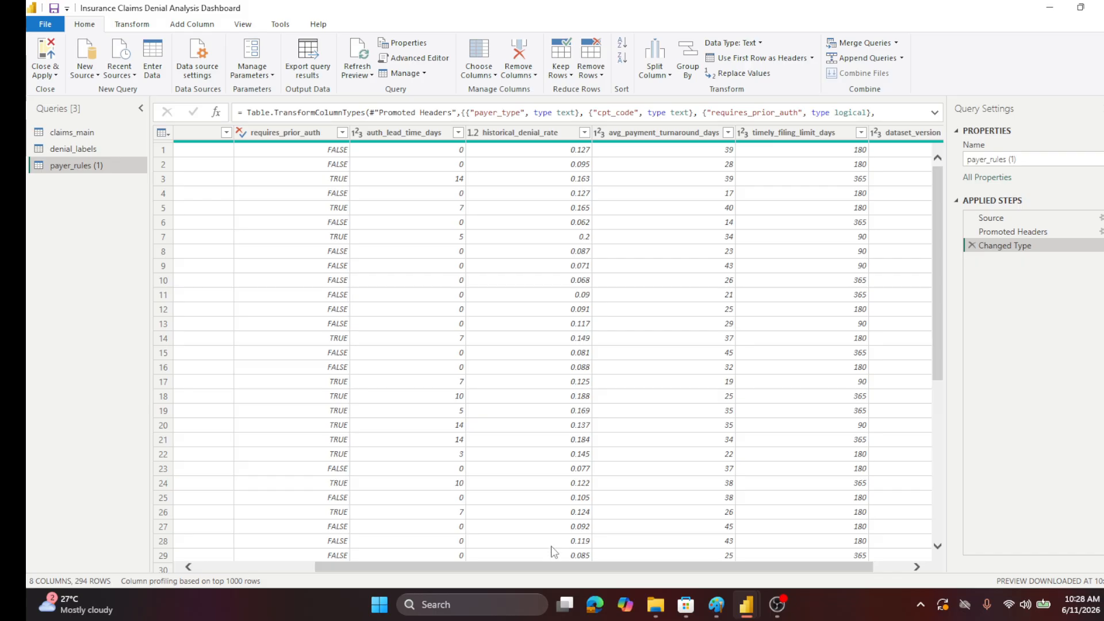
pyautogui.click(905, 570)
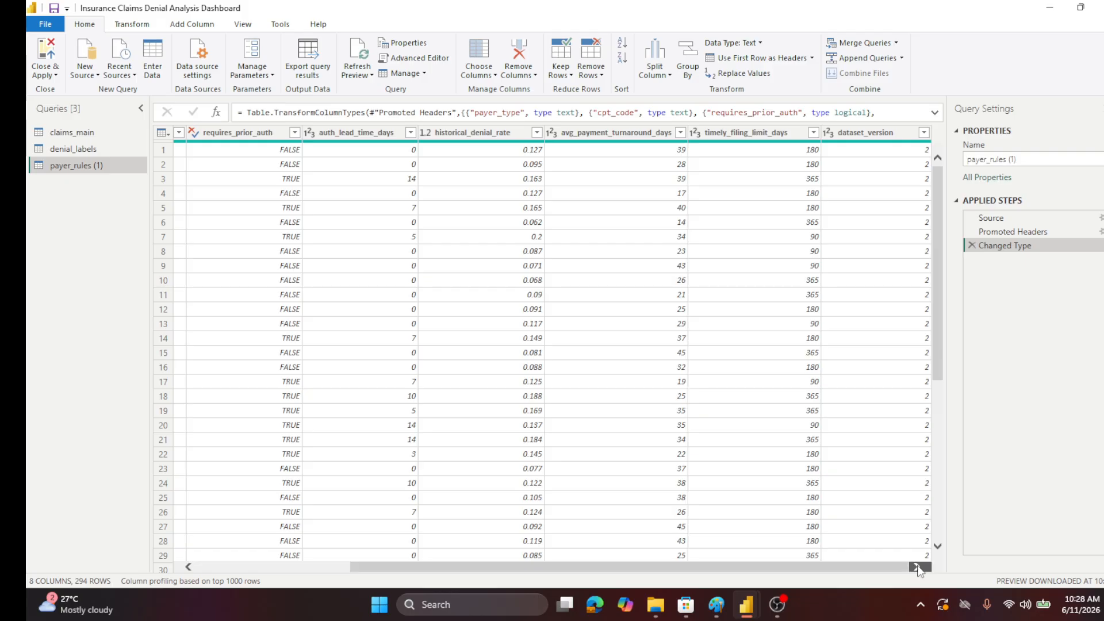
pyautogui.moveTo(880, 565); pyautogui.dragTo(554, 557)
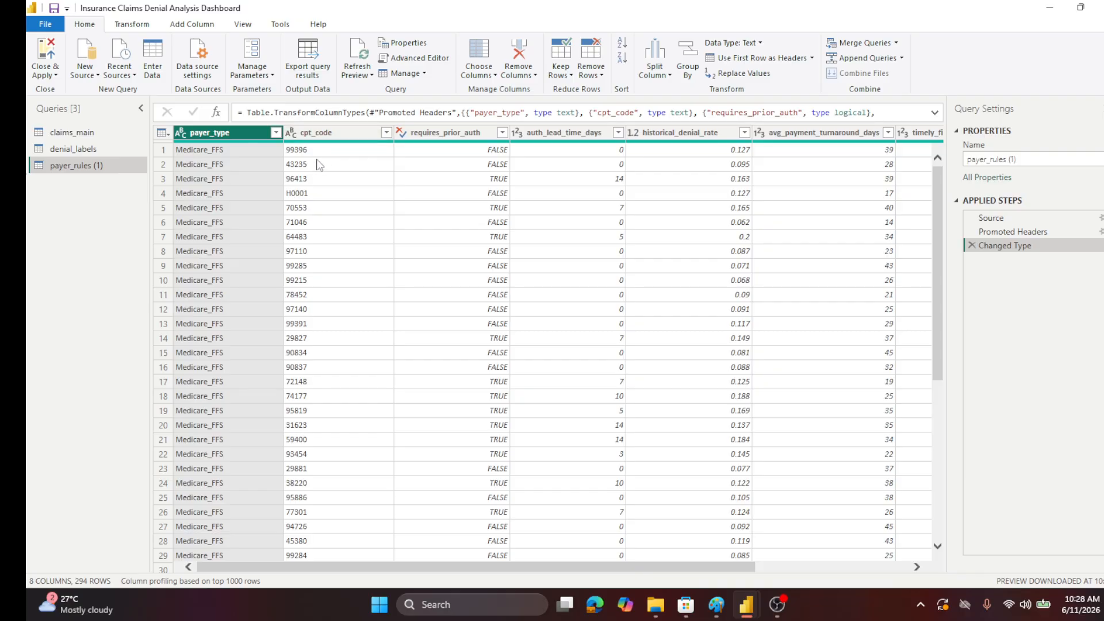
# - Examine how the payer_rules (1) rows list CPT codes for each payer type, comparing Medicare_FFS with Medicare_Advantage
pyautogui.scroll(-6, 328, 545)
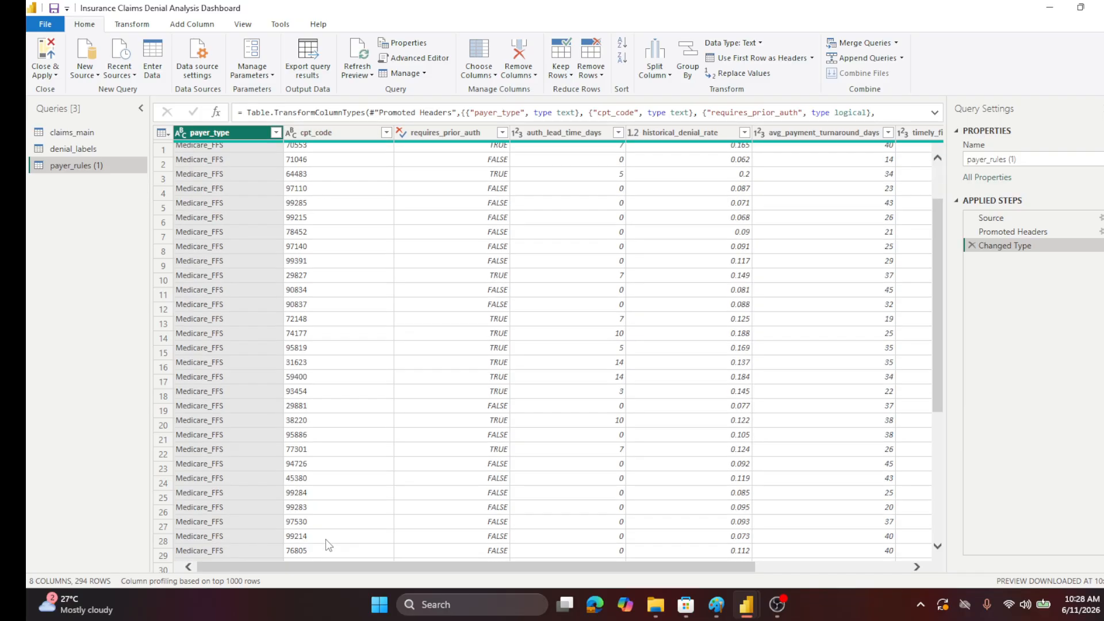
pyautogui.scroll(-1, 328, 544)
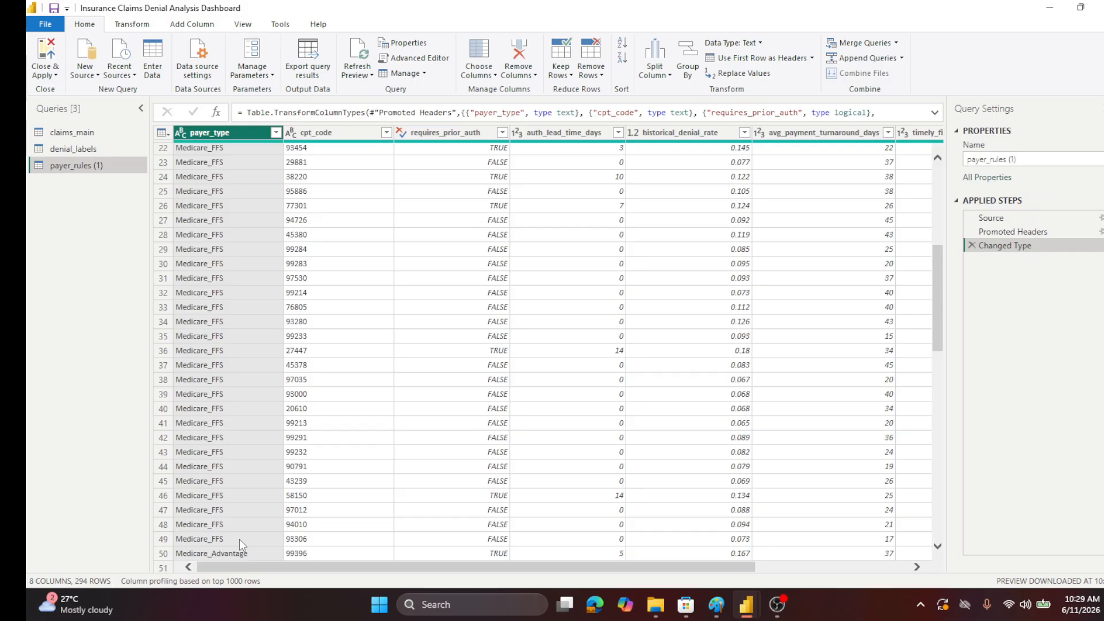
pyautogui.scroll(-3, 239, 539)
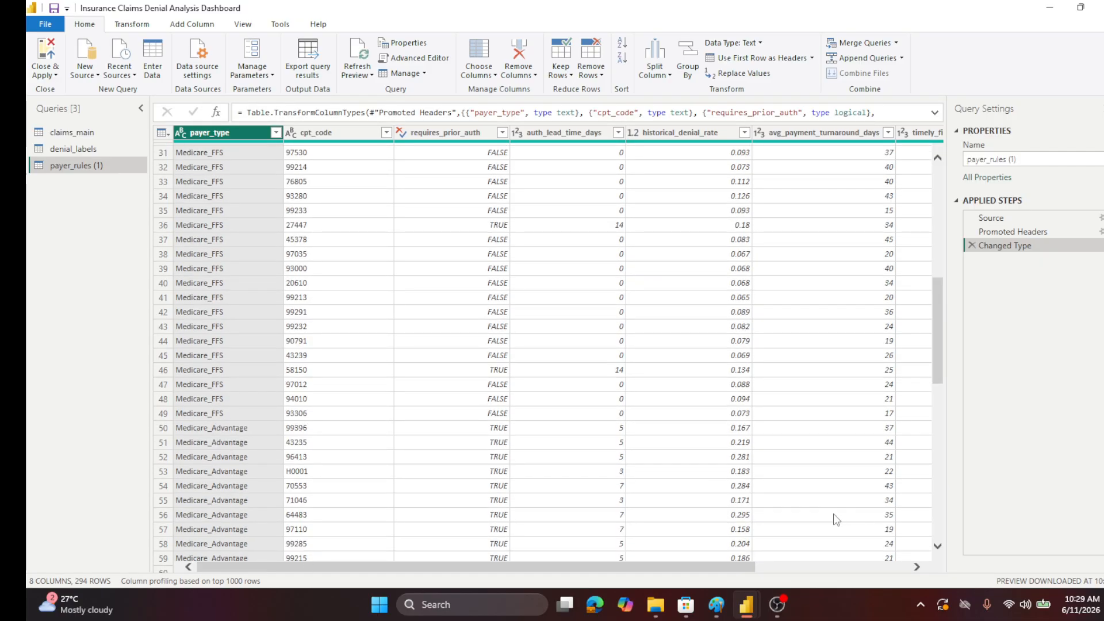
pyautogui.scroll(-3, 388, 454)
pyautogui.scroll(-9, 388, 454)
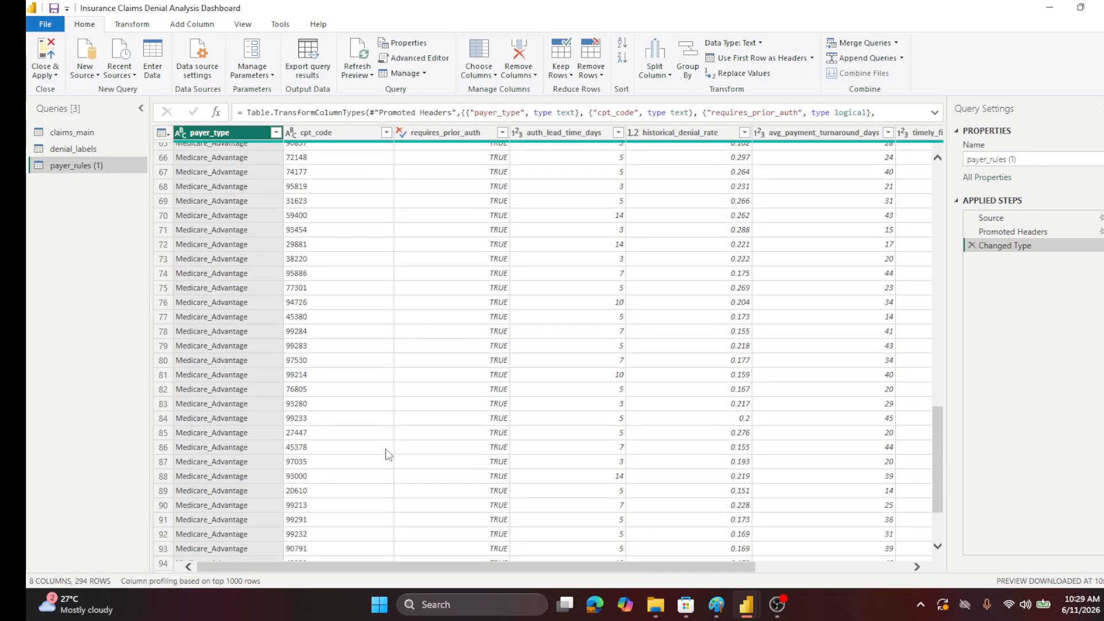
pyautogui.scroll(7, 388, 454)
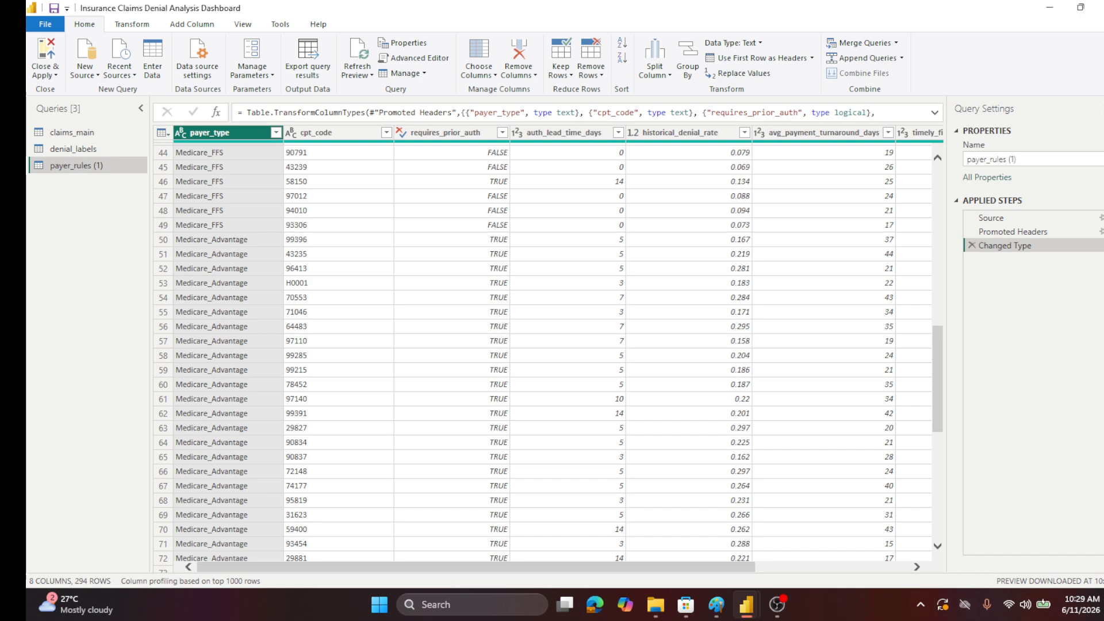
pyautogui.moveTo(755, 609)
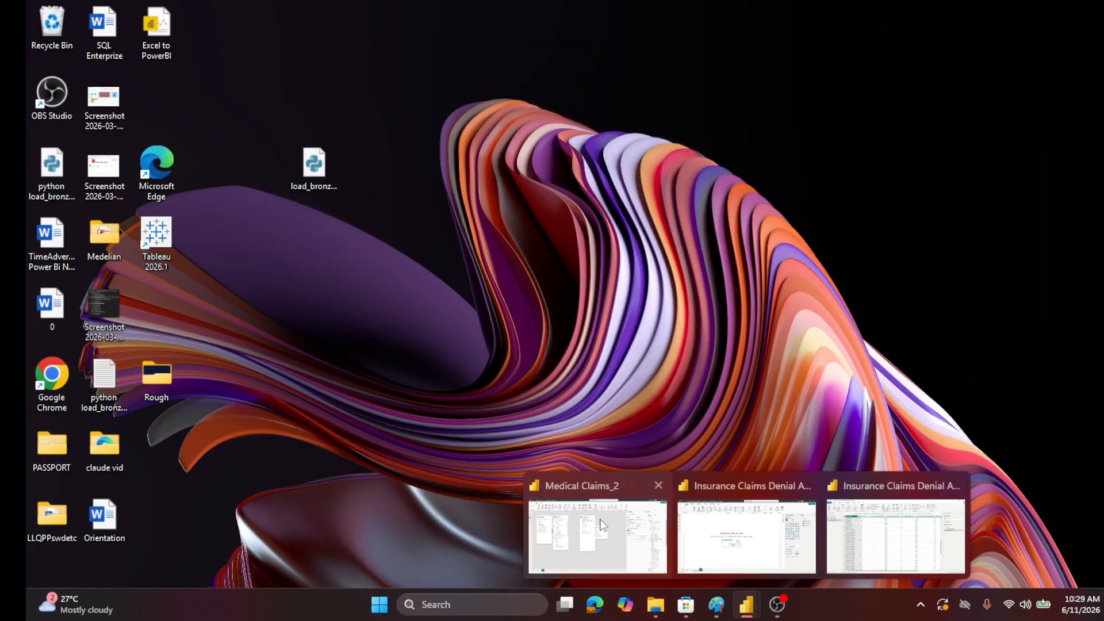
pyautogui.click(602, 525)
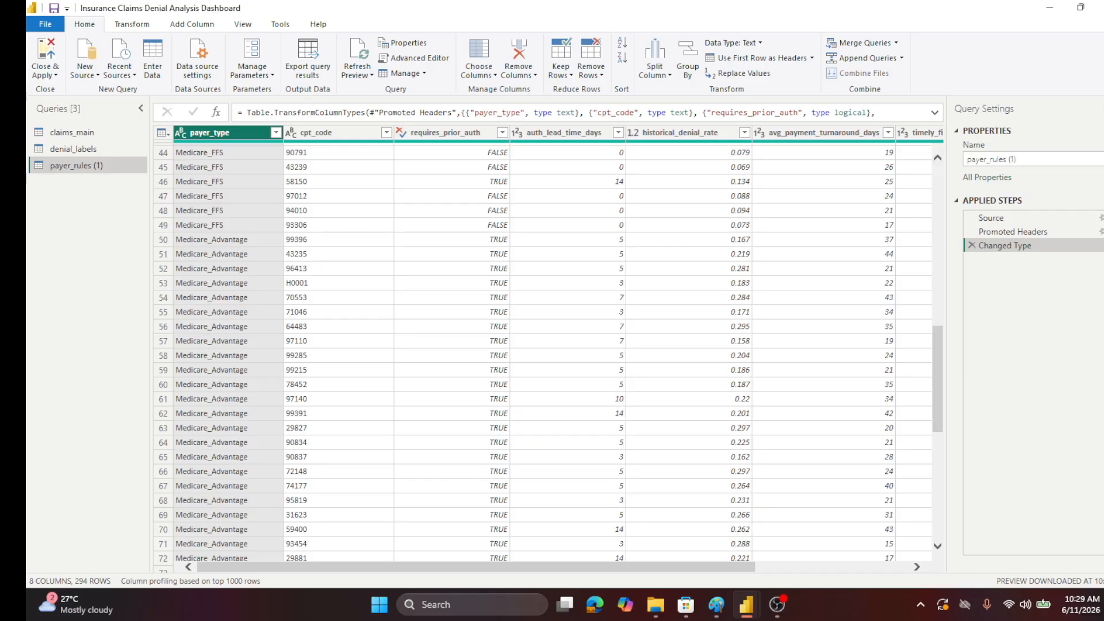
pyautogui.click(1050, 8)
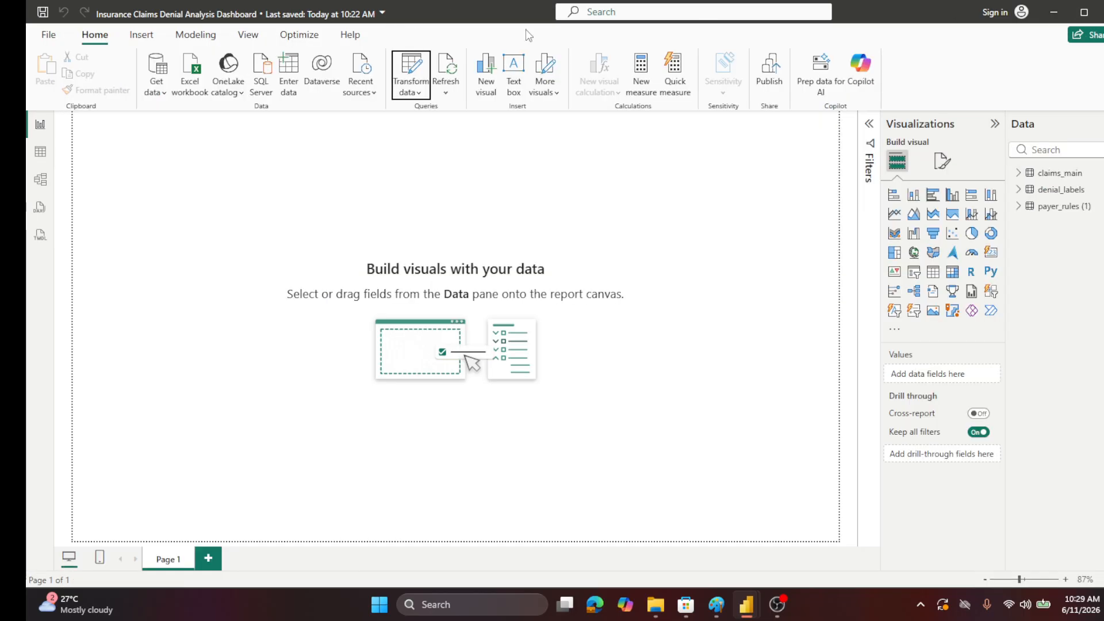
pyautogui.click(1053, 11)
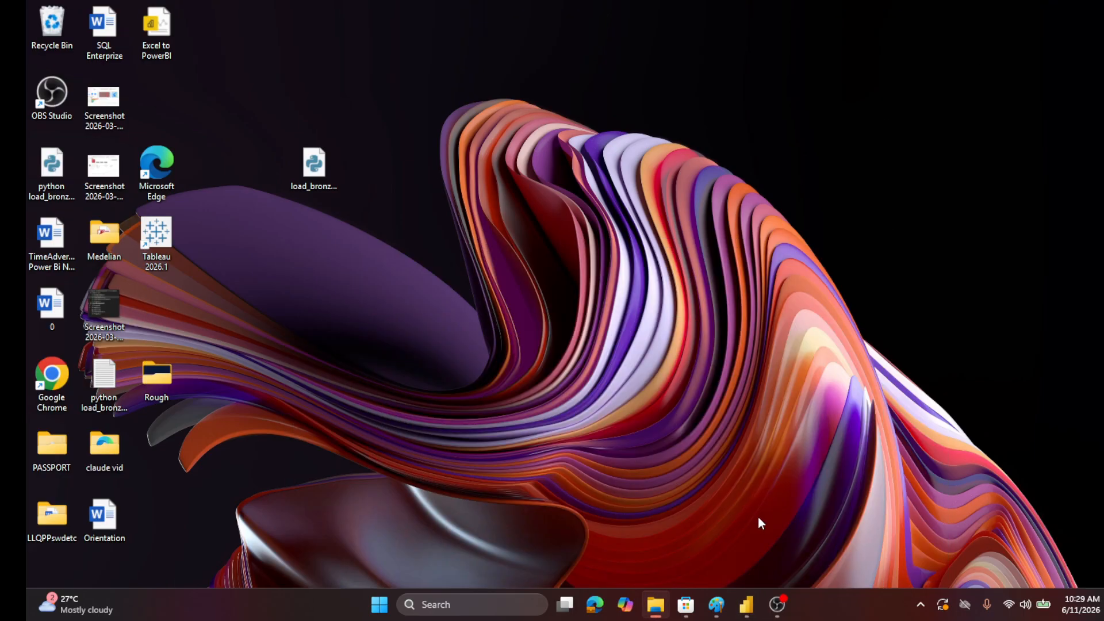
pyautogui.moveTo(749, 610)
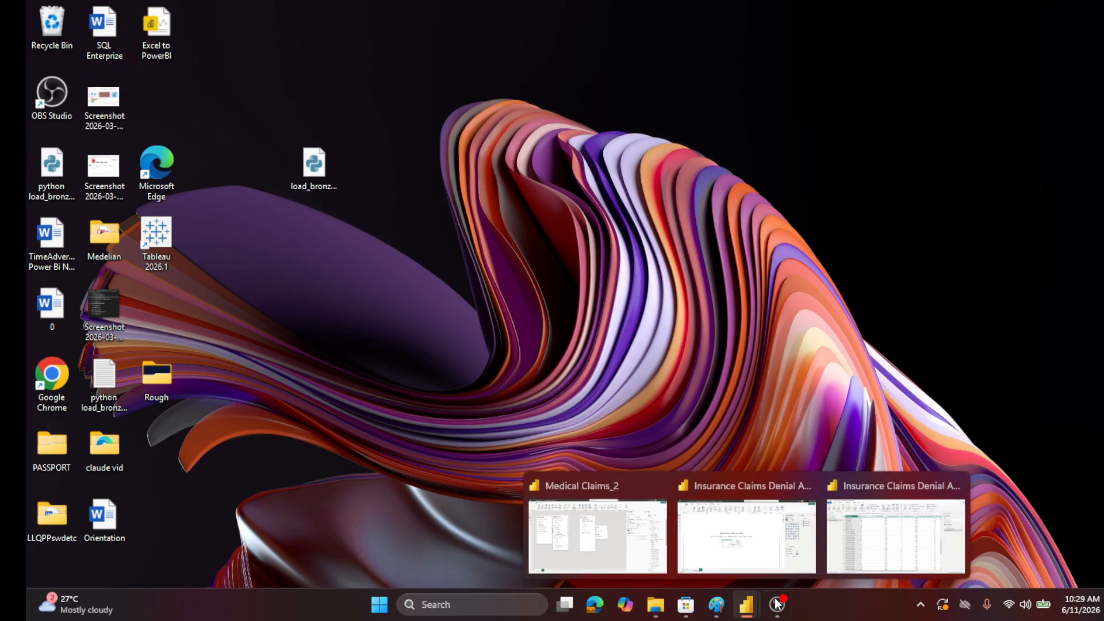
pyautogui.click(880, 555)
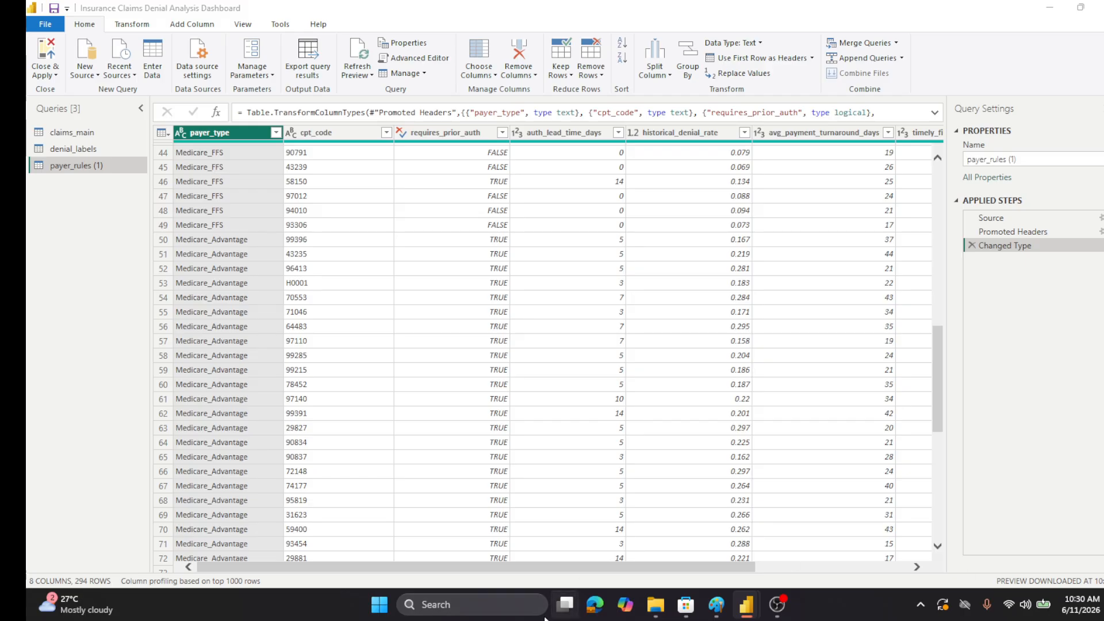
# - Switch to Calculator, multiply 49 by 6, and close it to return to the payer_rules (1) query
pyautogui.click(488, 605)
pyautogui.write('ca')
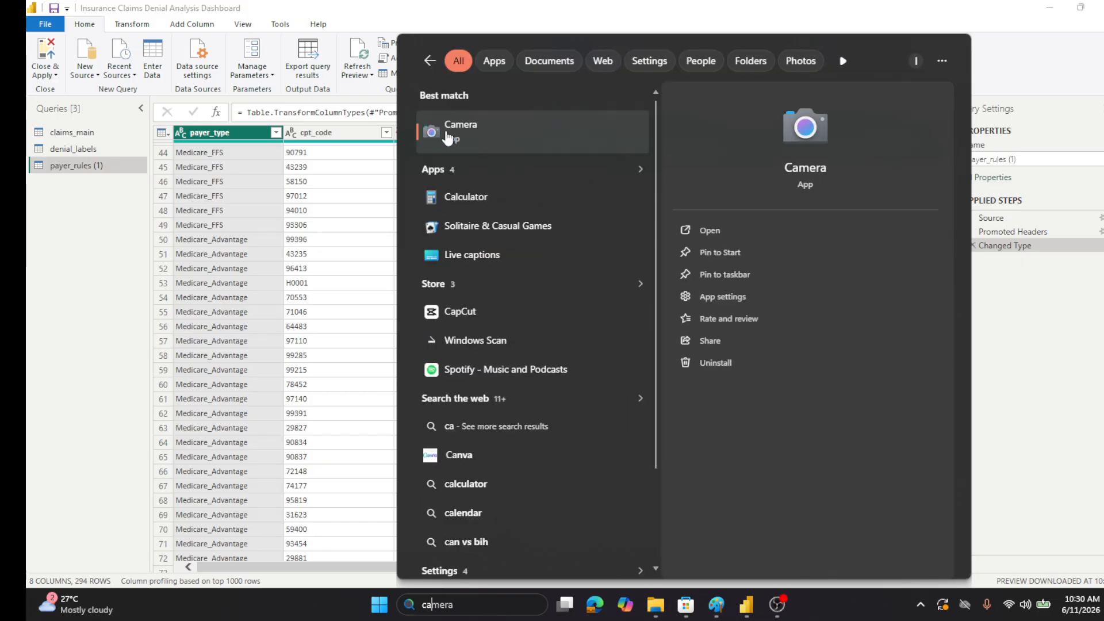
pyautogui.click(464, 199)
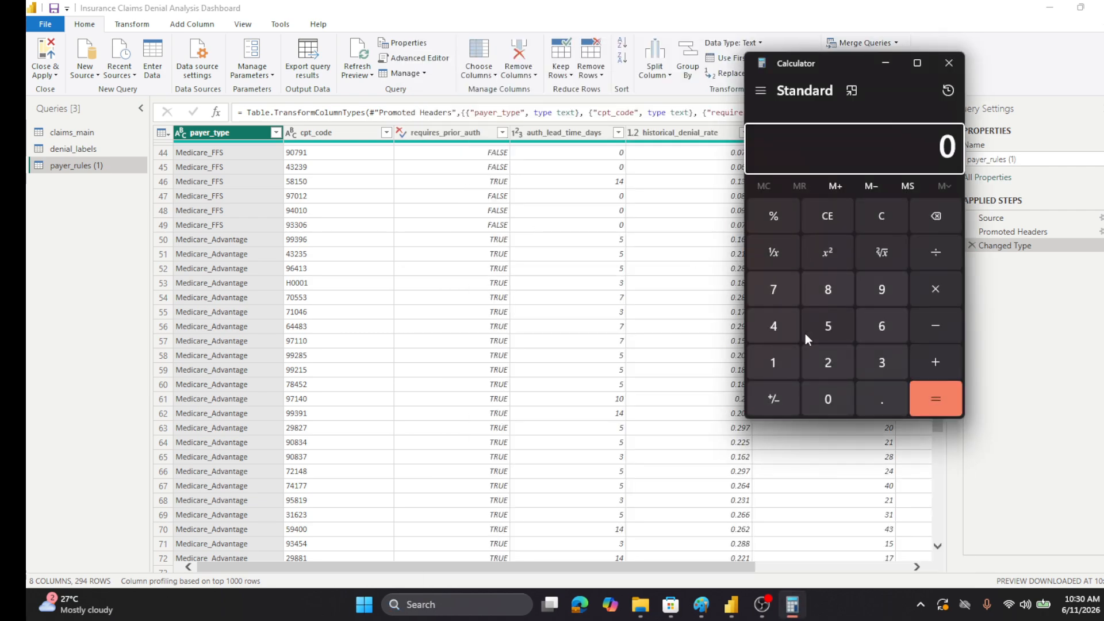
pyautogui.click(773, 326)
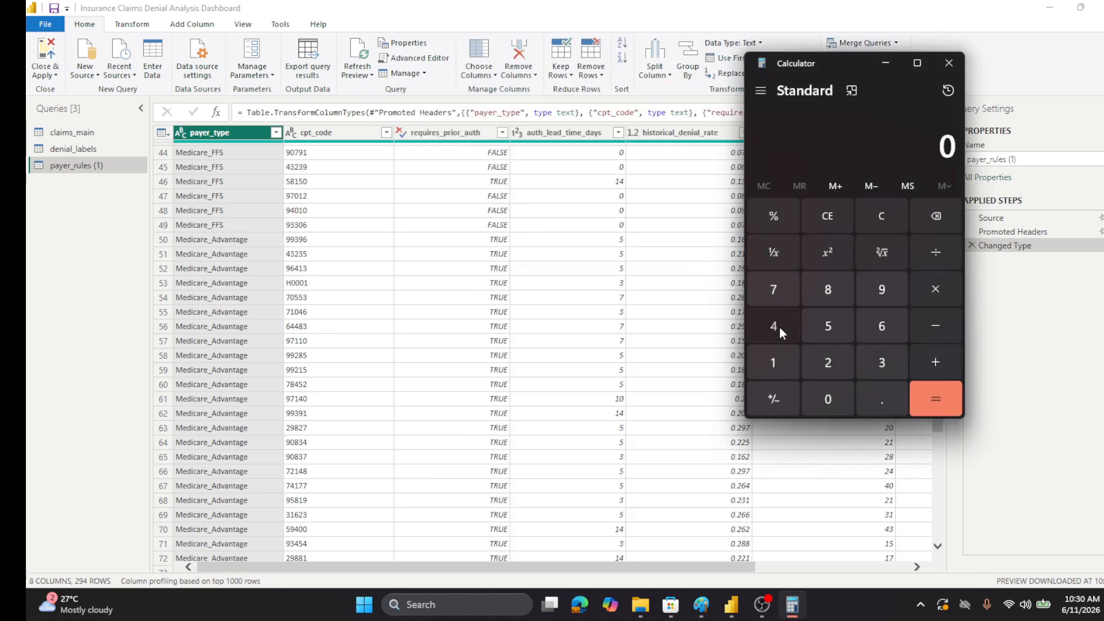
pyautogui.click(883, 289)
pyautogui.click(935, 288)
pyautogui.click(883, 324)
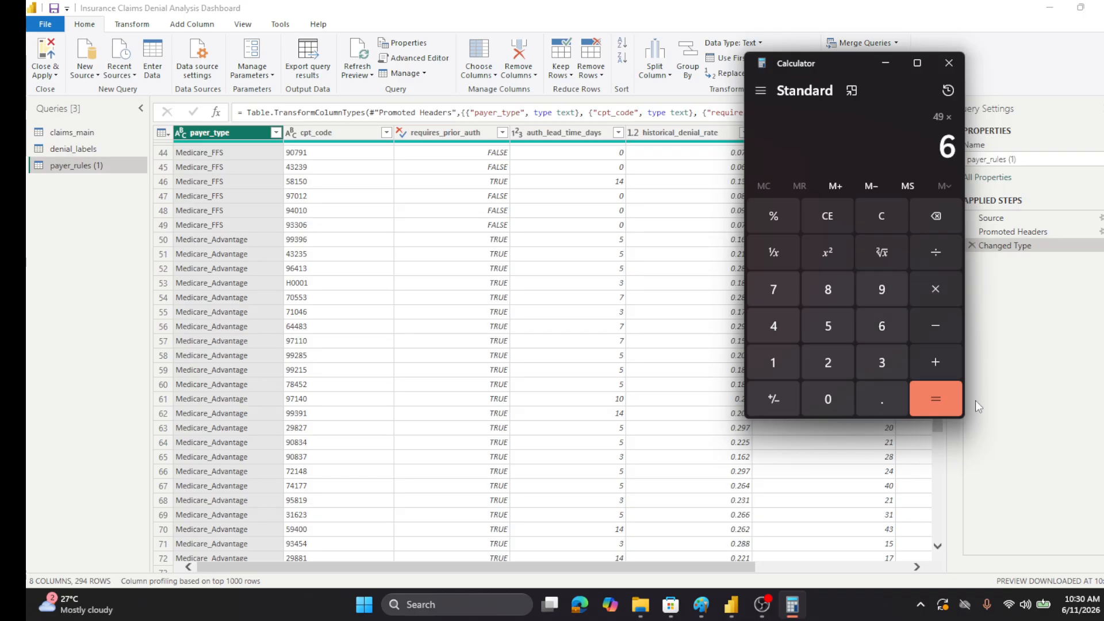
pyautogui.click(939, 409)
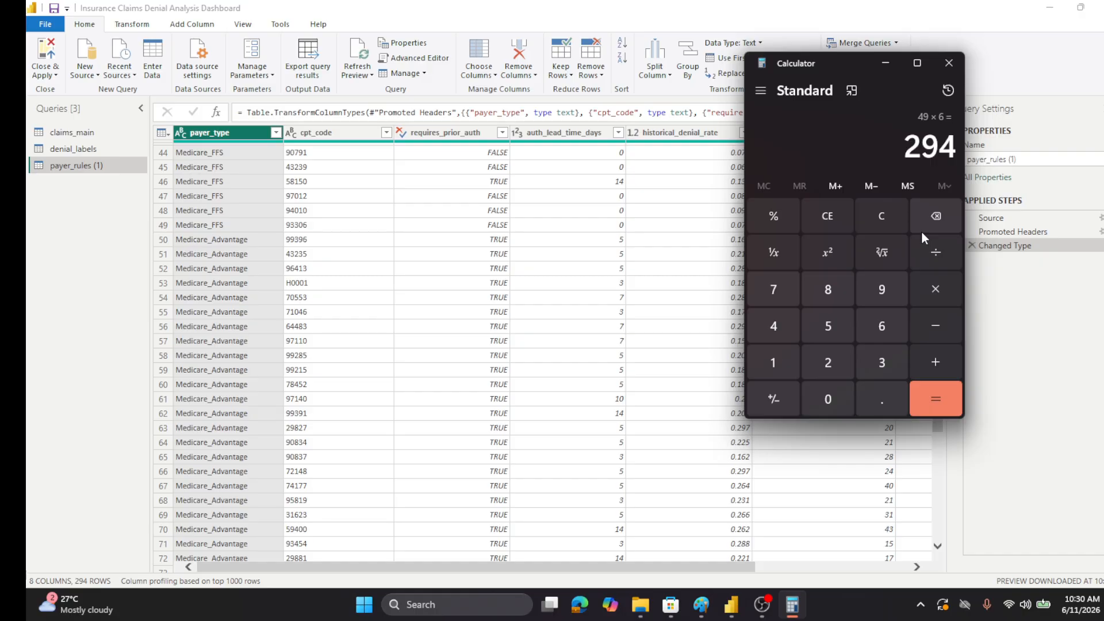
pyautogui.click(947, 64)
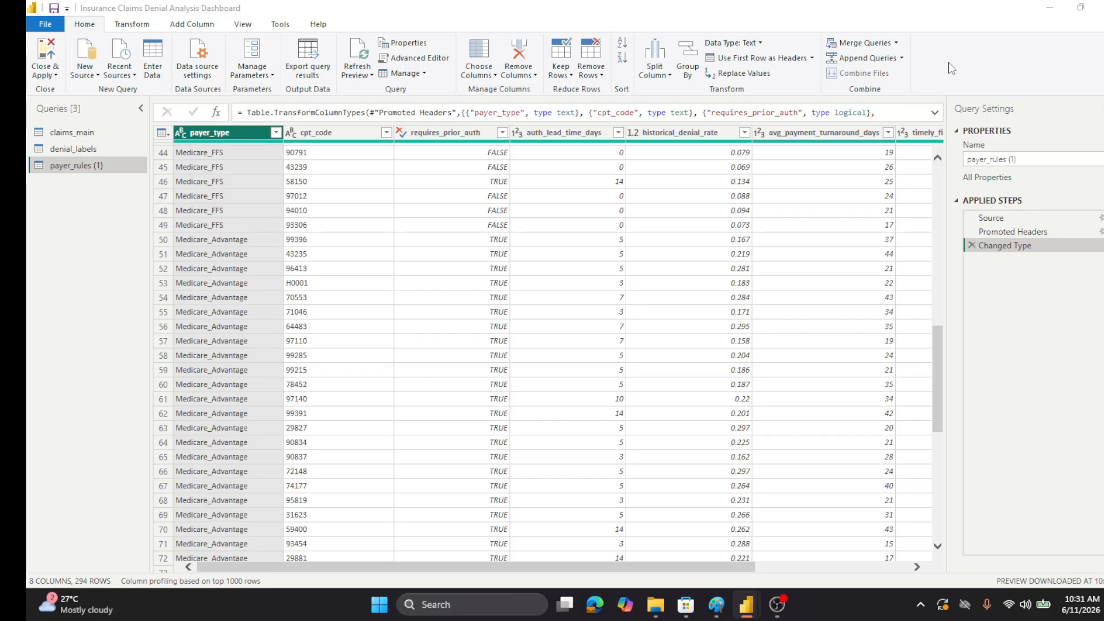
# - Return to the claims_main query and review its columns from claim_id through generation_date
pyautogui.click(56, 131)
pyautogui.click(56, 130)
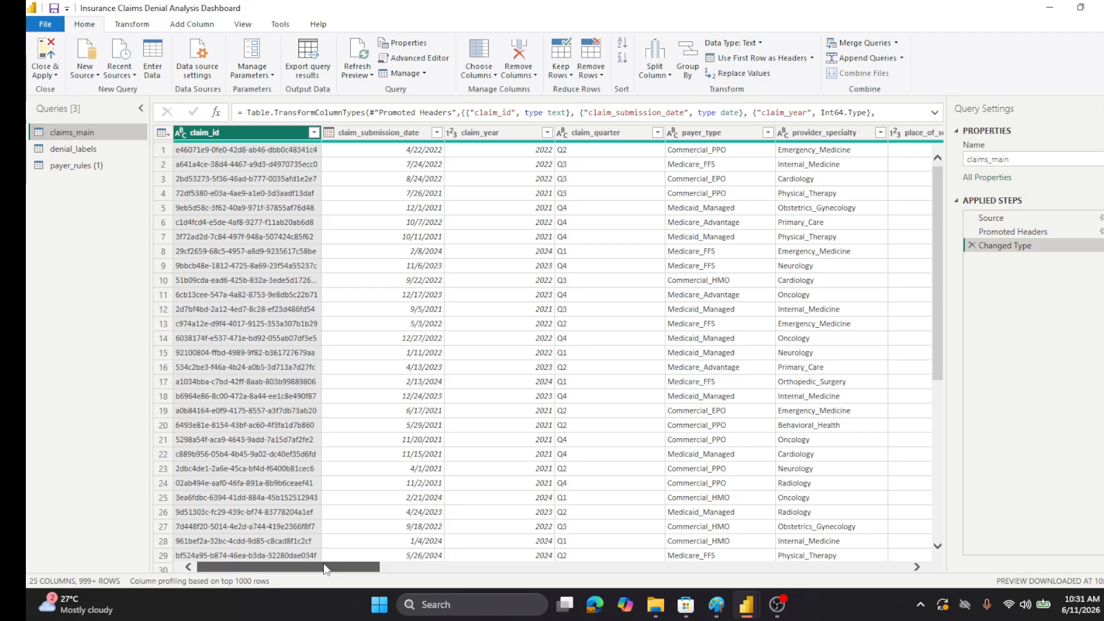
pyautogui.moveTo(325, 568); pyautogui.dragTo(507, 569)
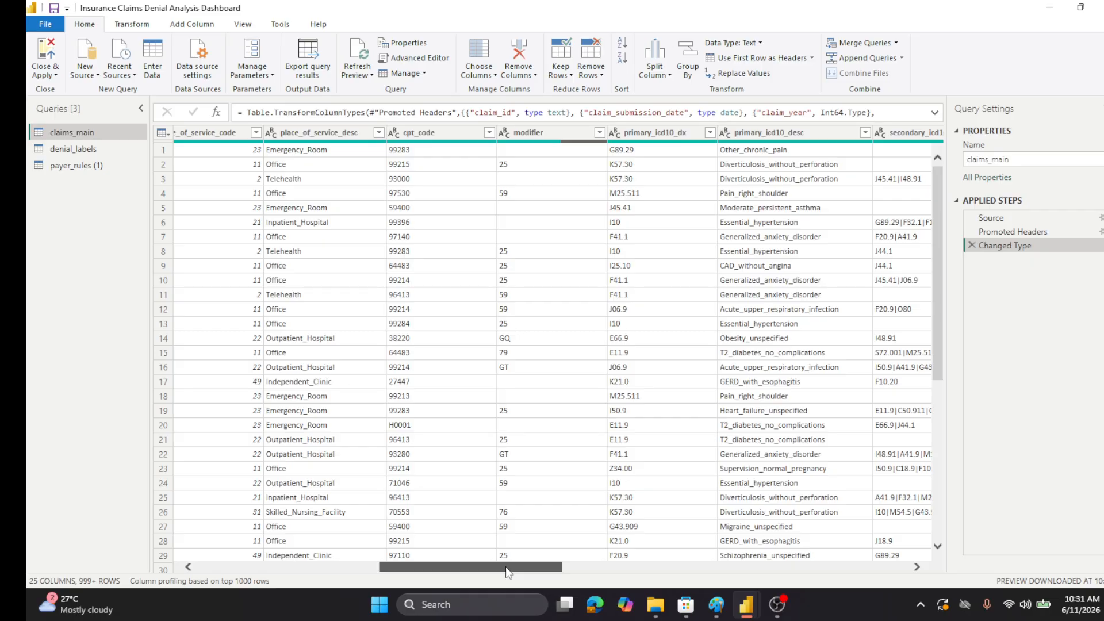
pyautogui.moveTo(506, 571); pyautogui.dragTo(889, 576)
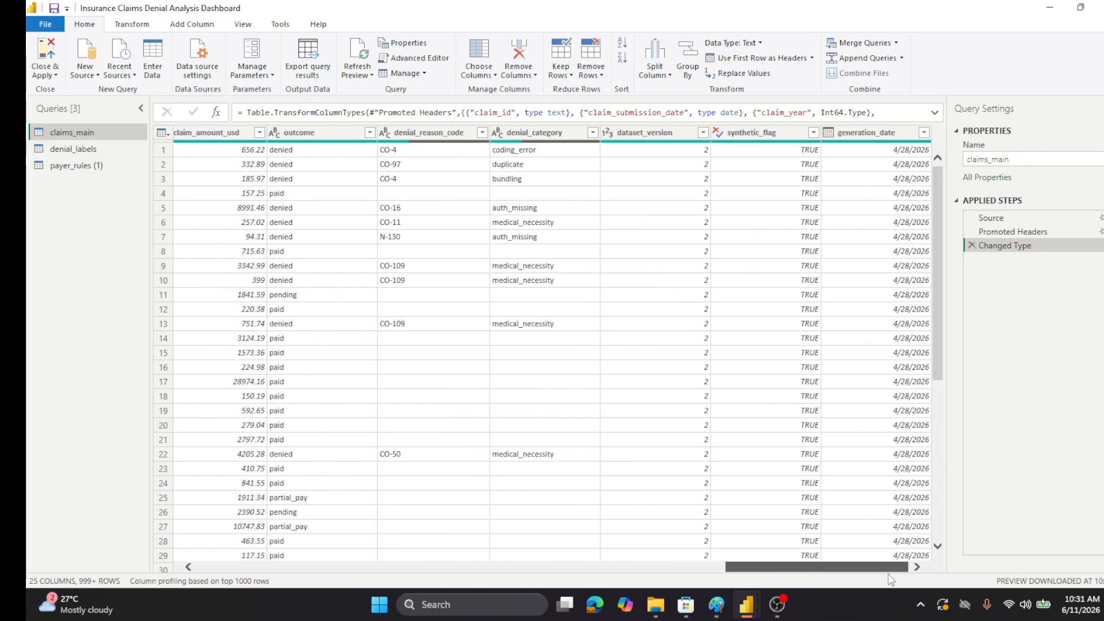
# - Examine the payer_type and cpt_code columns in claims_main against the payer_rules (1) query
pyautogui.moveTo(888, 573); pyautogui.dragTo(577, 568)
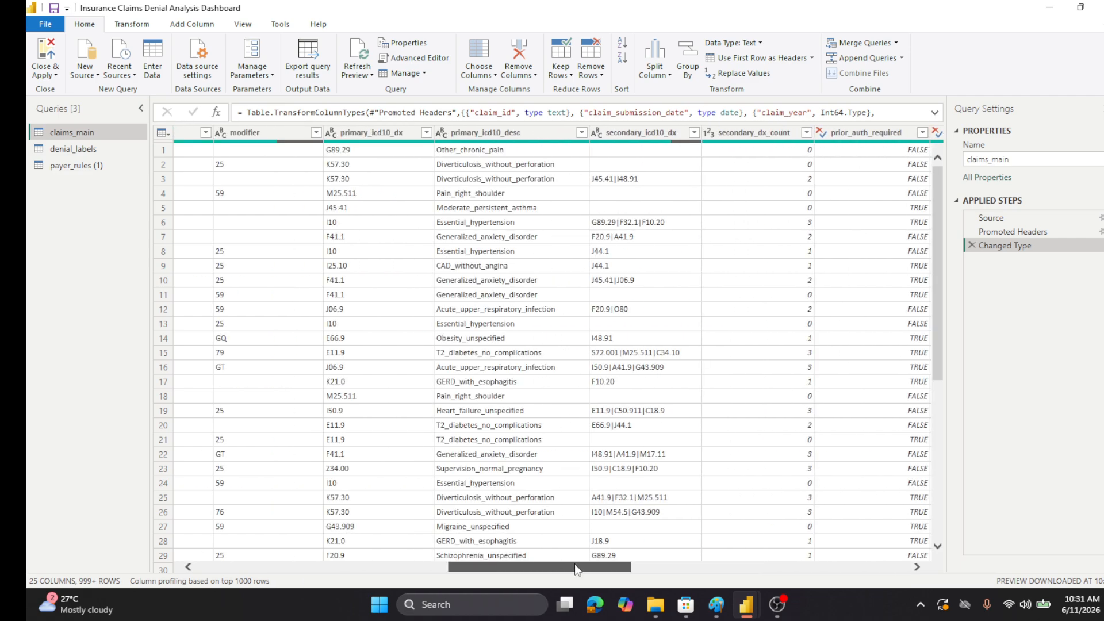
pyautogui.moveTo(575, 566); pyautogui.dragTo(412, 571)
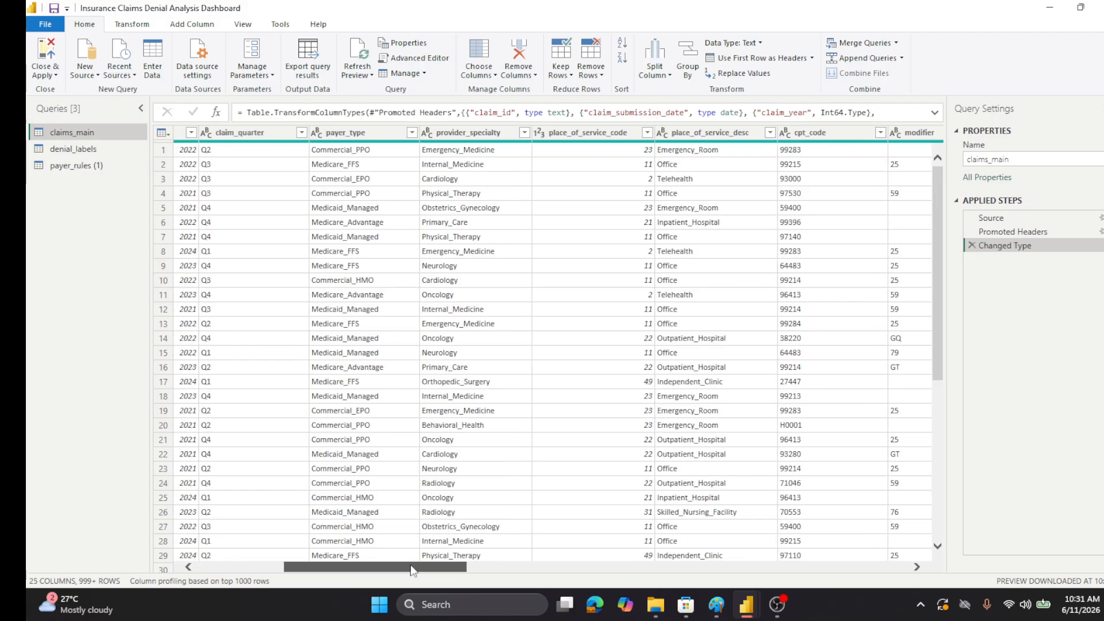
pyautogui.moveTo(413, 571); pyautogui.dragTo(326, 572)
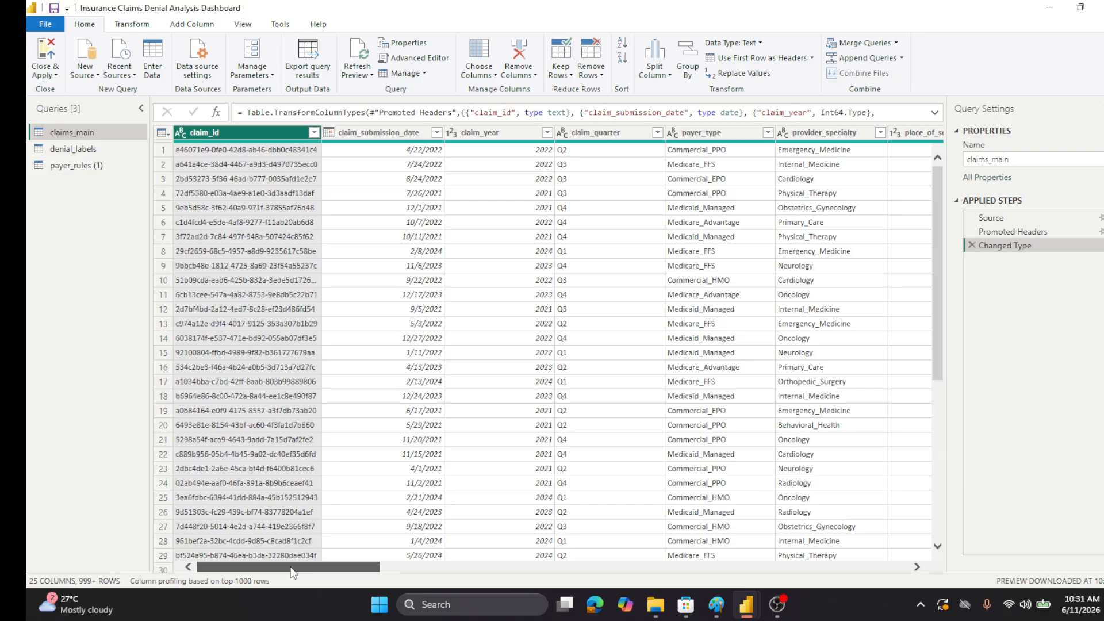
pyautogui.click(68, 166)
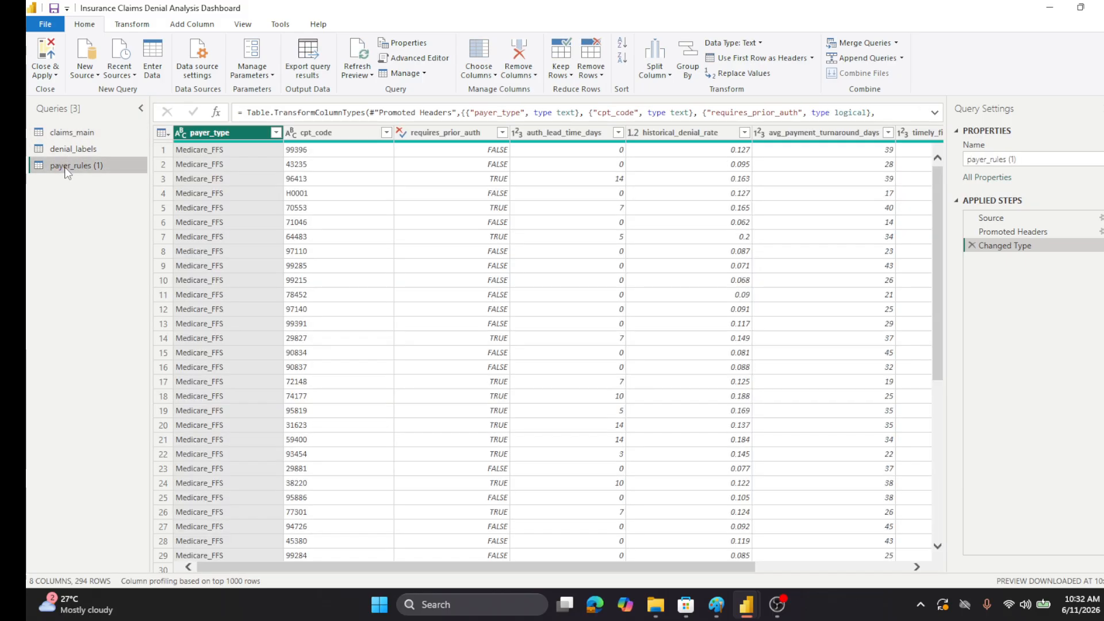
pyautogui.click(69, 132)
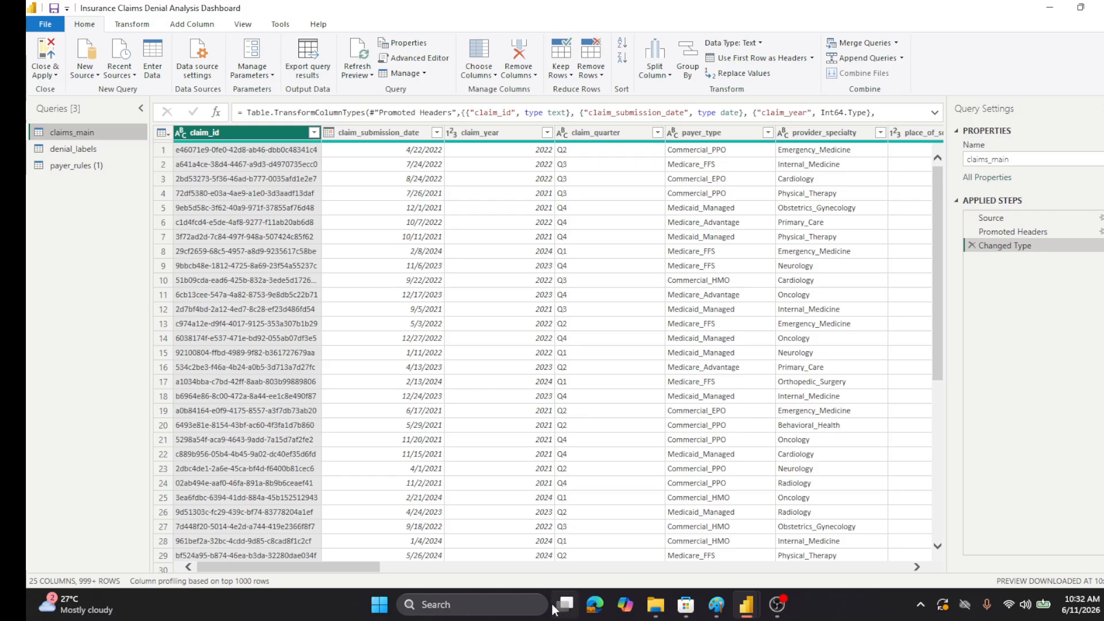
pyautogui.moveTo(361, 567); pyautogui.dragTo(460, 567)
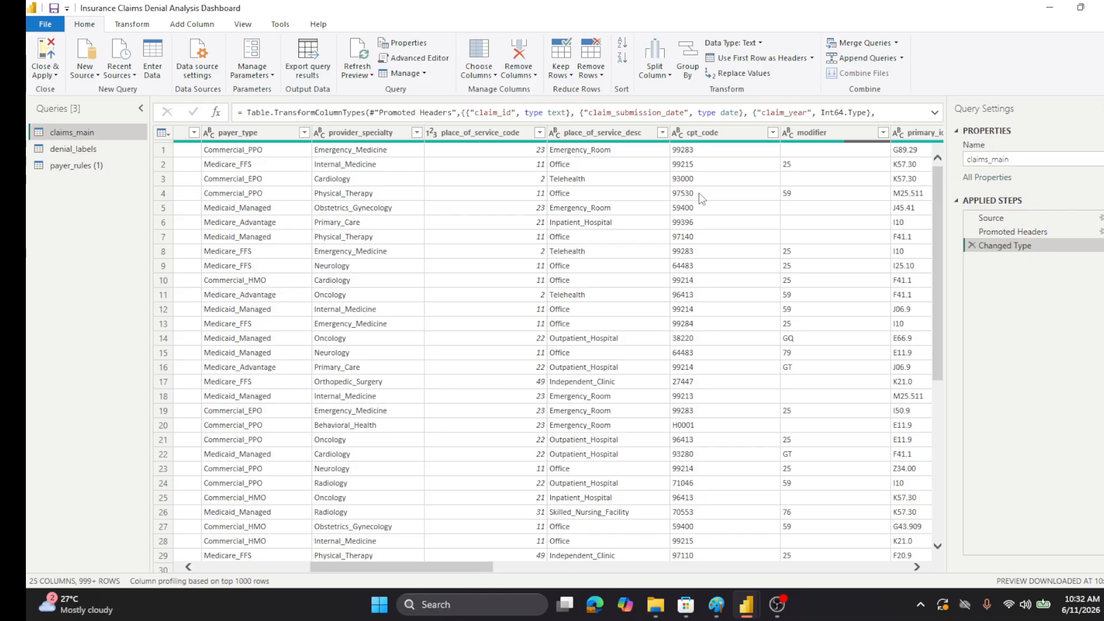
pyautogui.moveTo(345, 568); pyautogui.dragTo(229, 575)
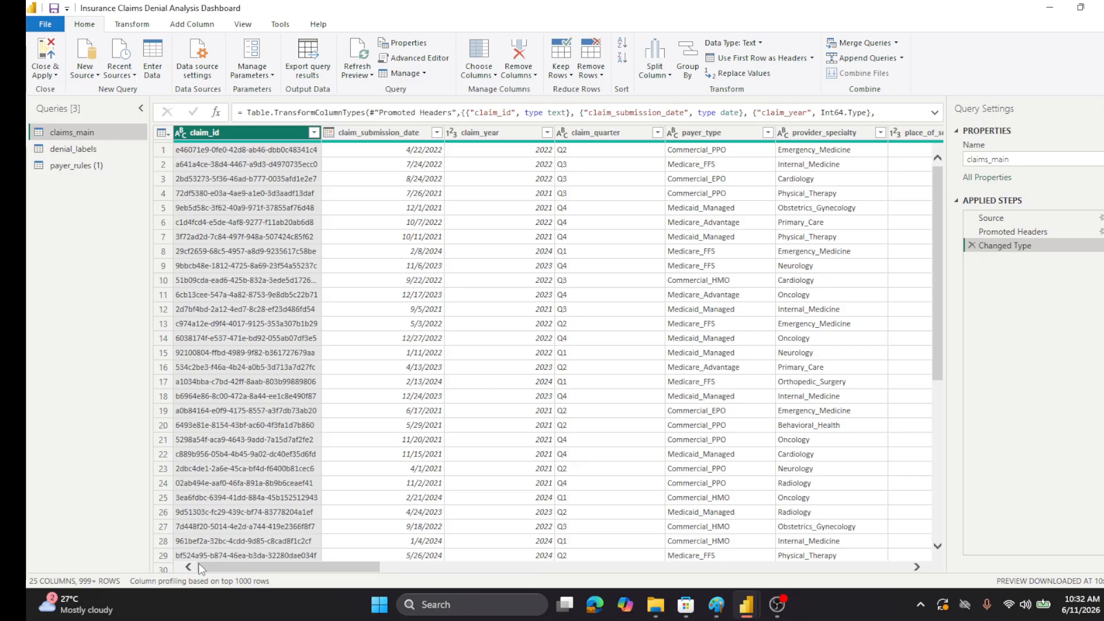
# - Open the payer_rules (1) query and select its payer_type and cpt_code columns together
pyautogui.click(64, 168)
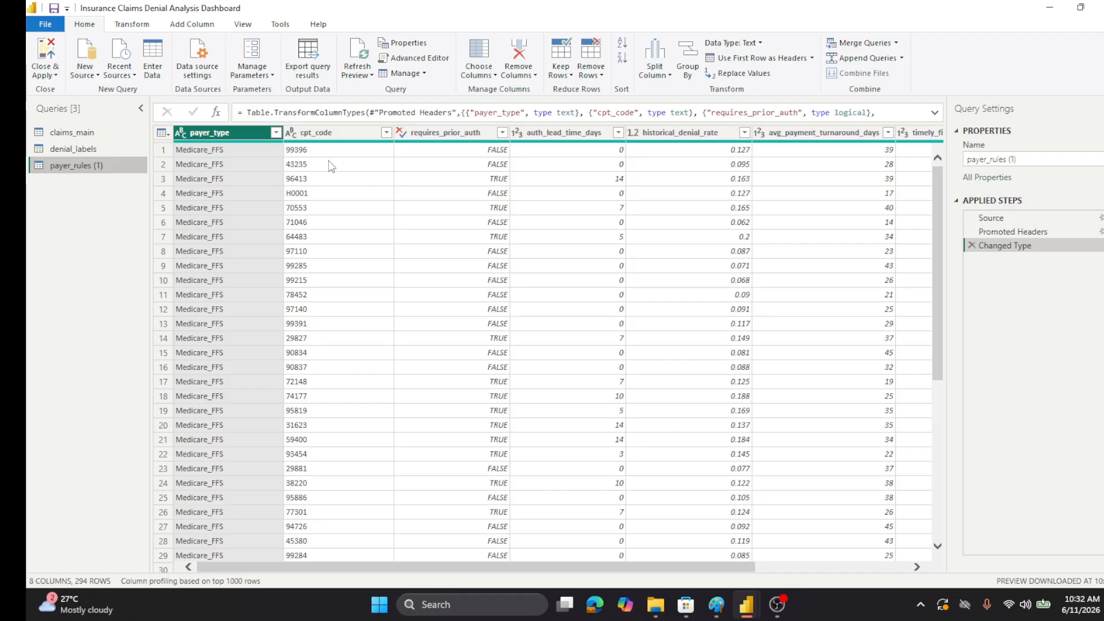
pyautogui.scroll(-3, 331, 167)
pyautogui.scroll(3, 321, 193)
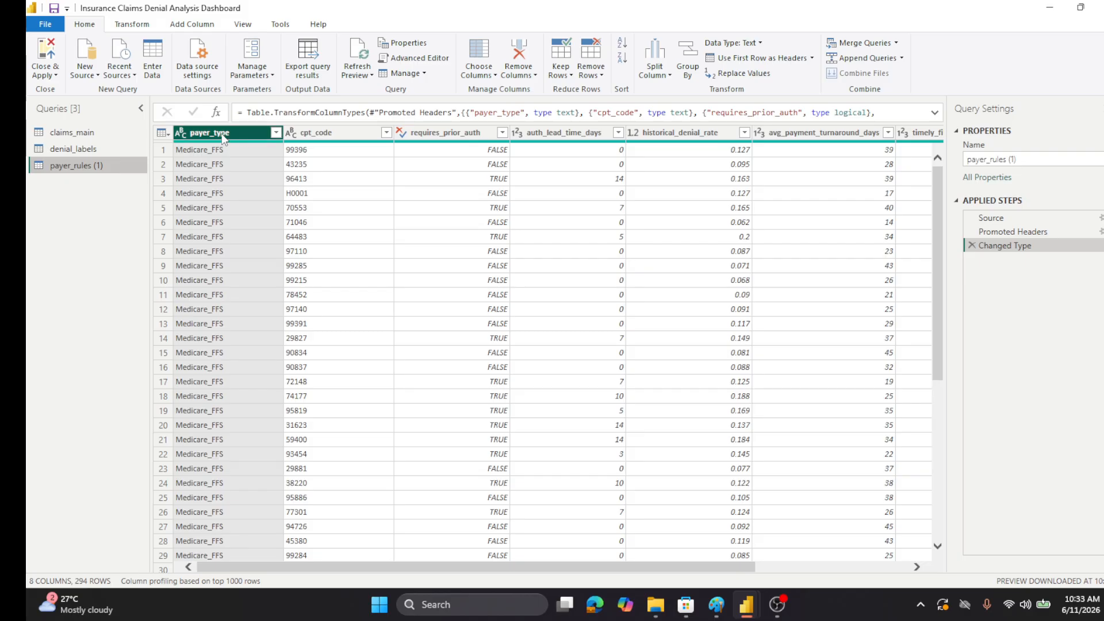
pyautogui.keyDown('ctrl'); pyautogui.click(307, 136); pyautogui.keyUp('ctrl')
pyautogui.rightClick(304, 134)
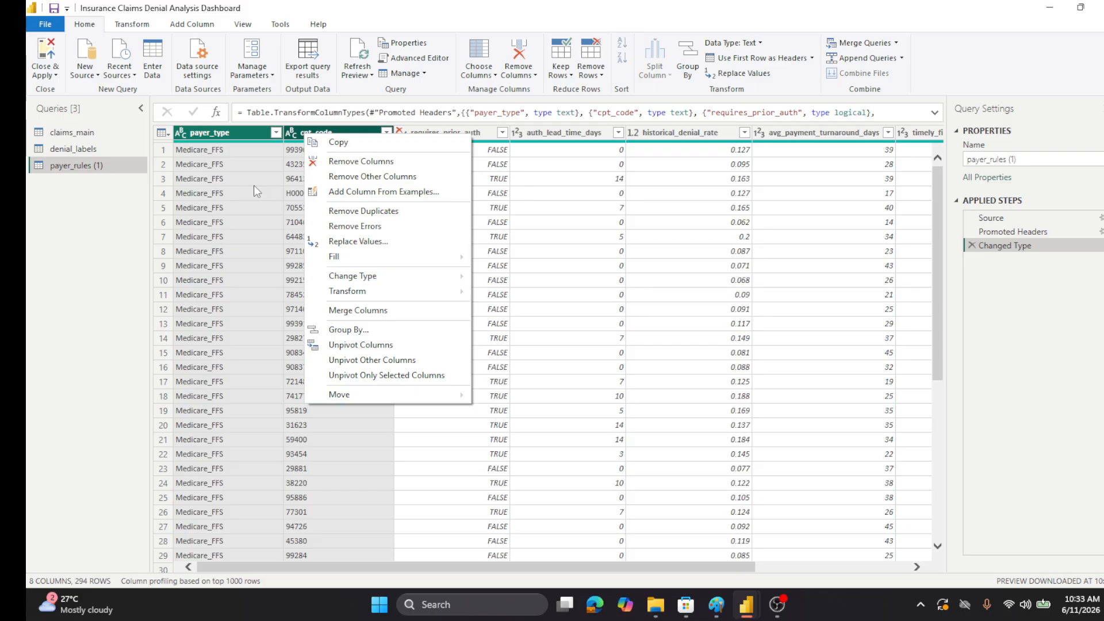
pyautogui.click(436, 20)
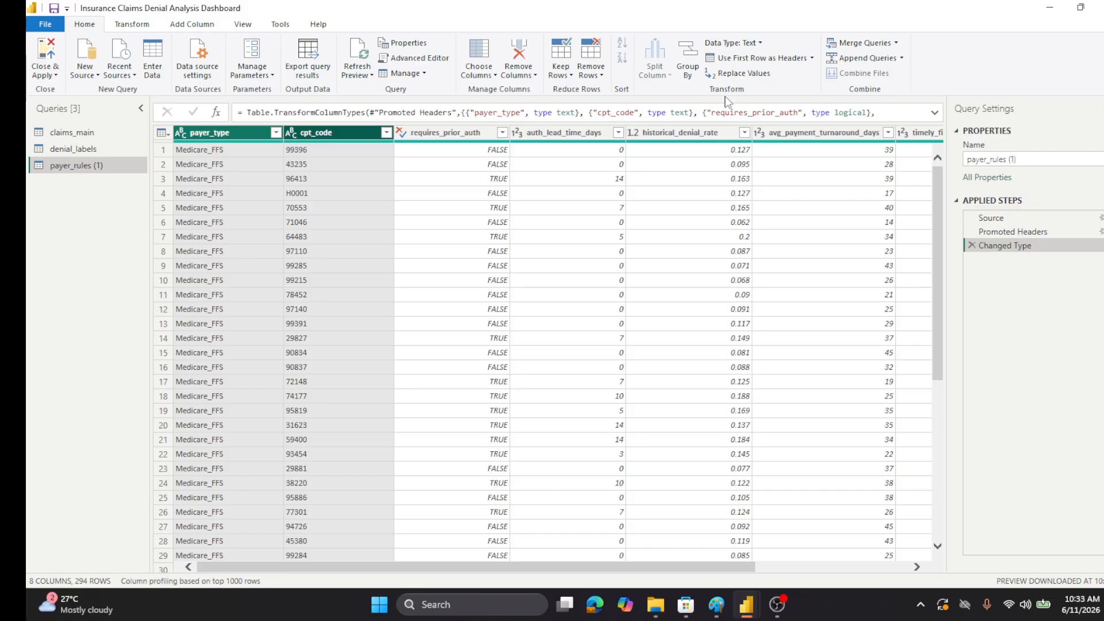
pyautogui.rightClick(253, 134)
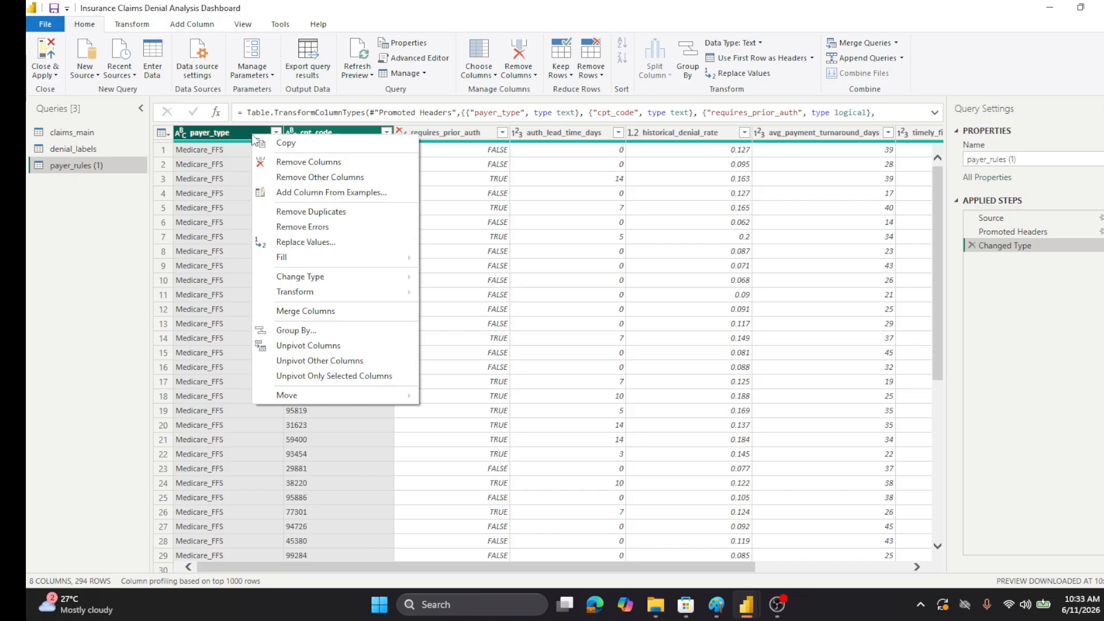
pyautogui.click(321, 313)
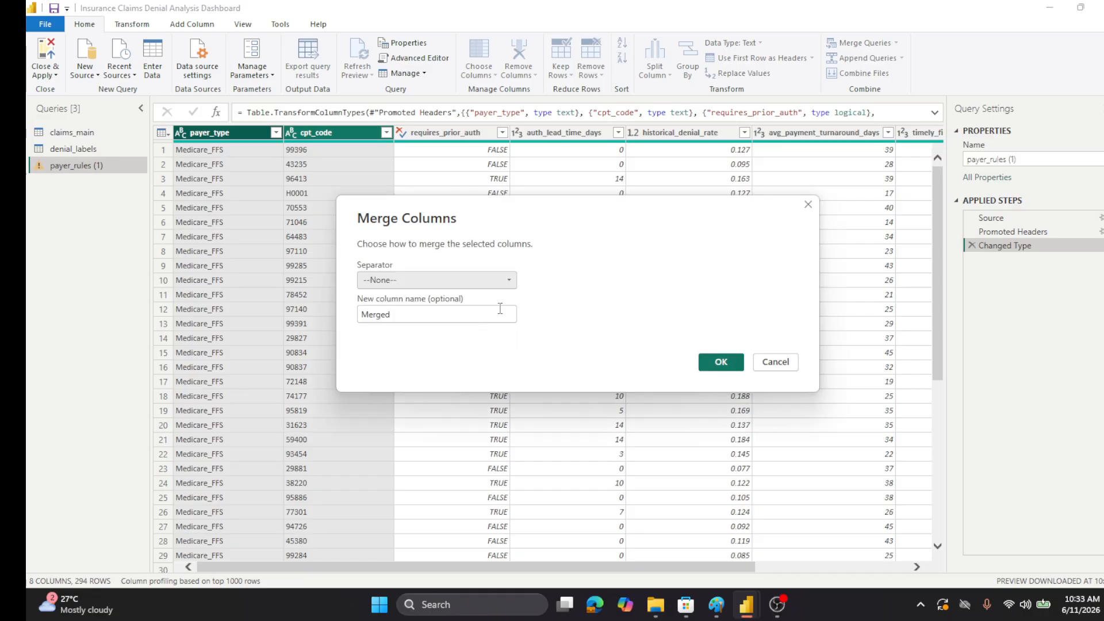
pyautogui.doubleClick(405, 316)
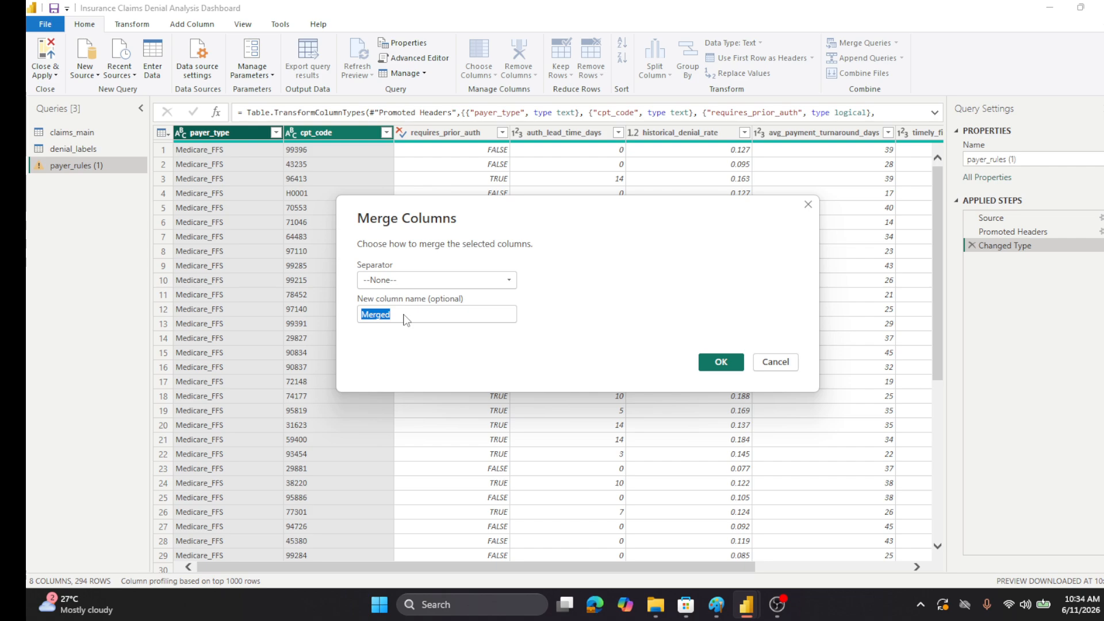
pyautogui.write('Paye')
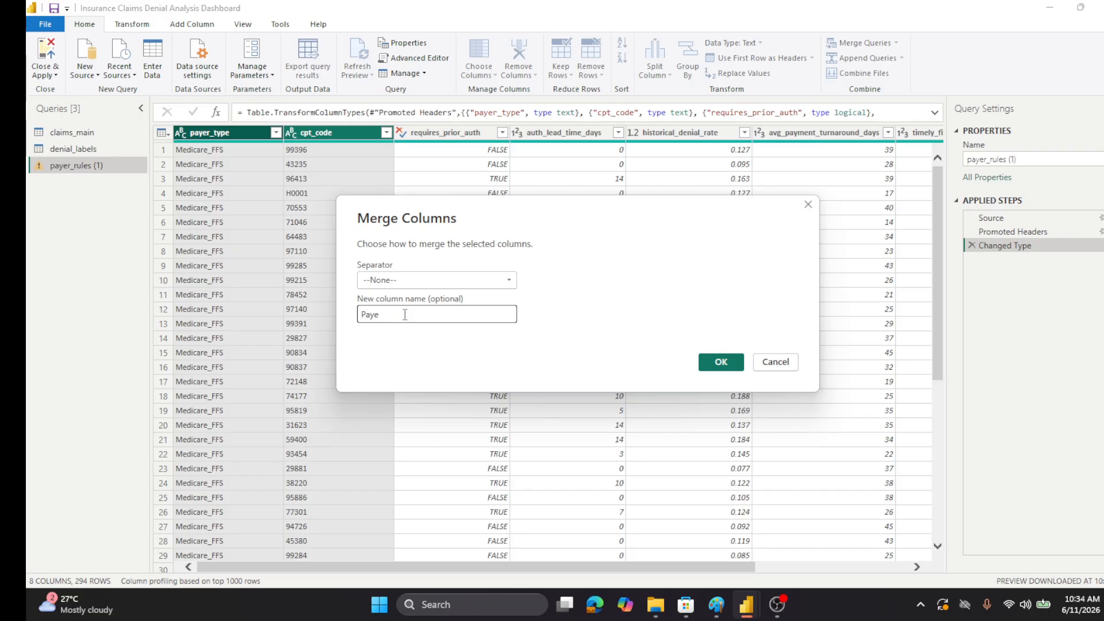
pyautogui.press('Escape')
# - Merge payer_type and cpt_code in payer_rules (1) with no separator, keeping the name Merged, and return to the claims_main query
pyautogui.rightClick(225, 141)
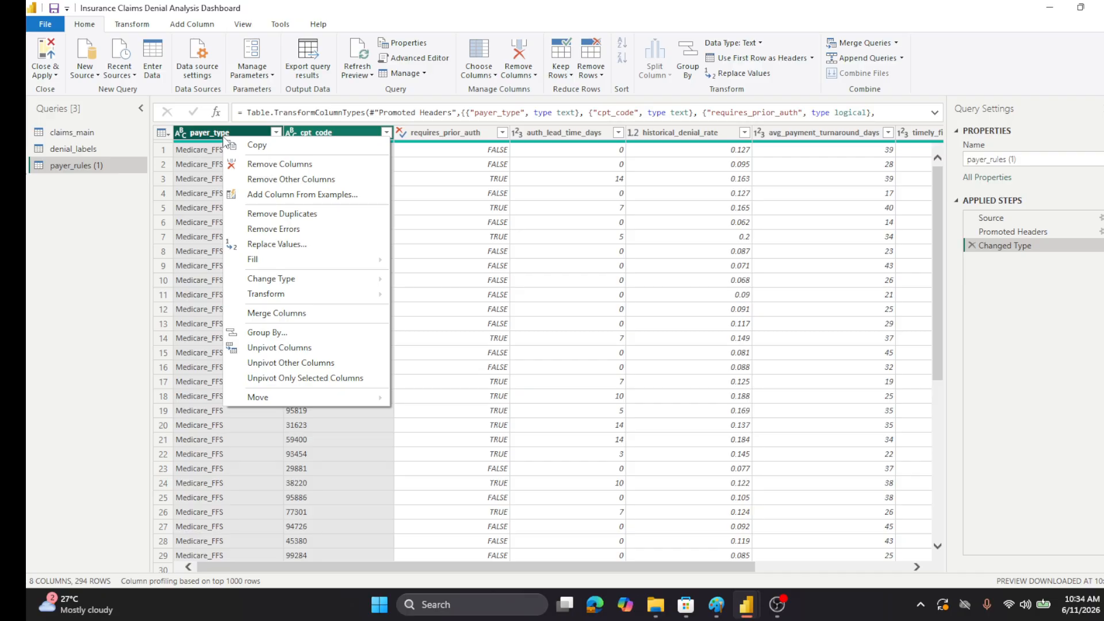
pyautogui.click(266, 313)
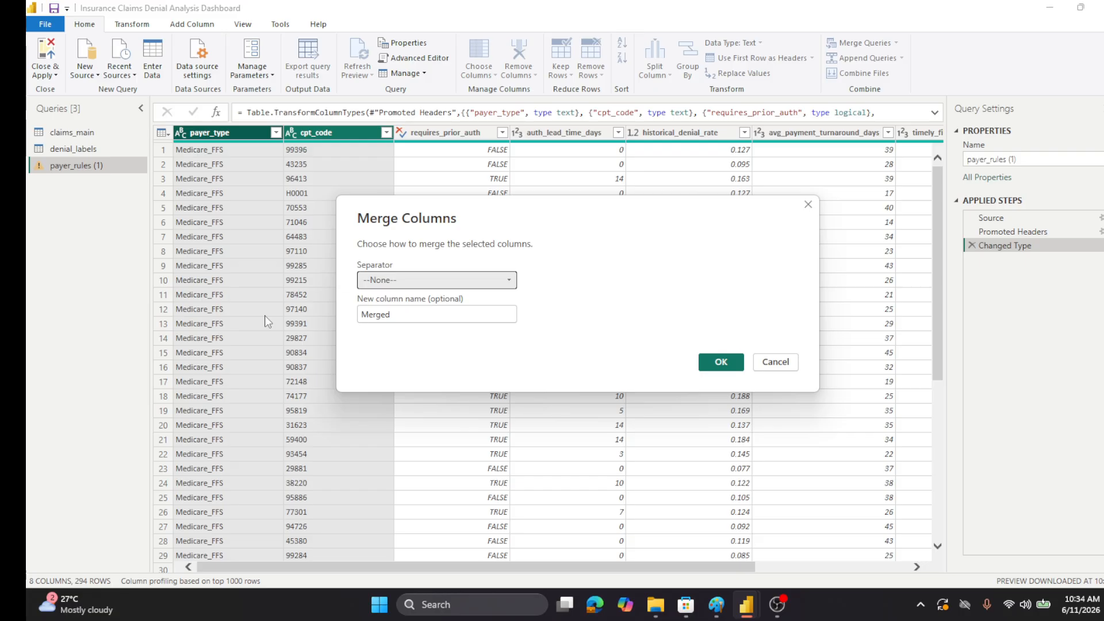
pyautogui.click(722, 363)
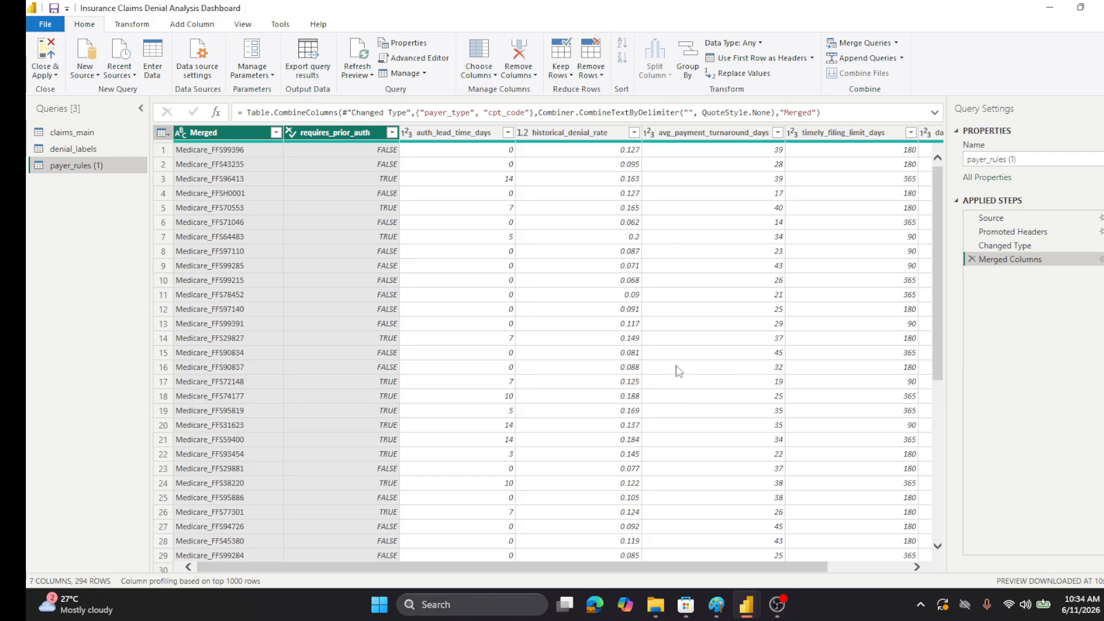
pyautogui.moveTo(816, 570); pyautogui.dragTo(561, 551)
pyautogui.click(48, 133)
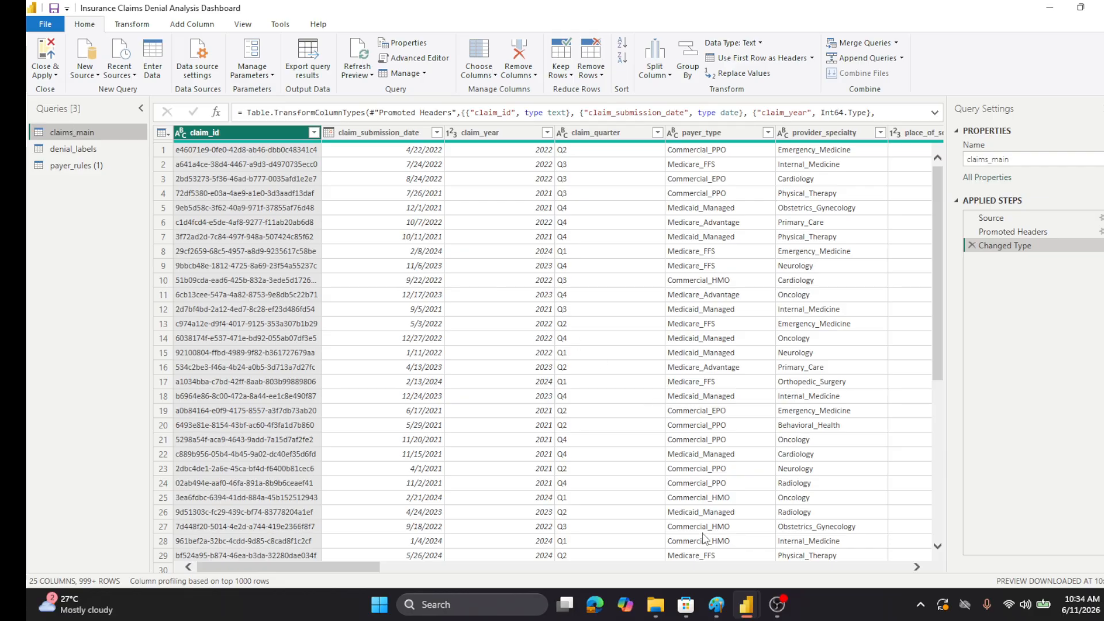
# - Try to merge payer_type and cpt_code in claims_main with no separator, with claim_id still included in the selection
pyautogui.moveTo(357, 567); pyautogui.dragTo(391, 571)
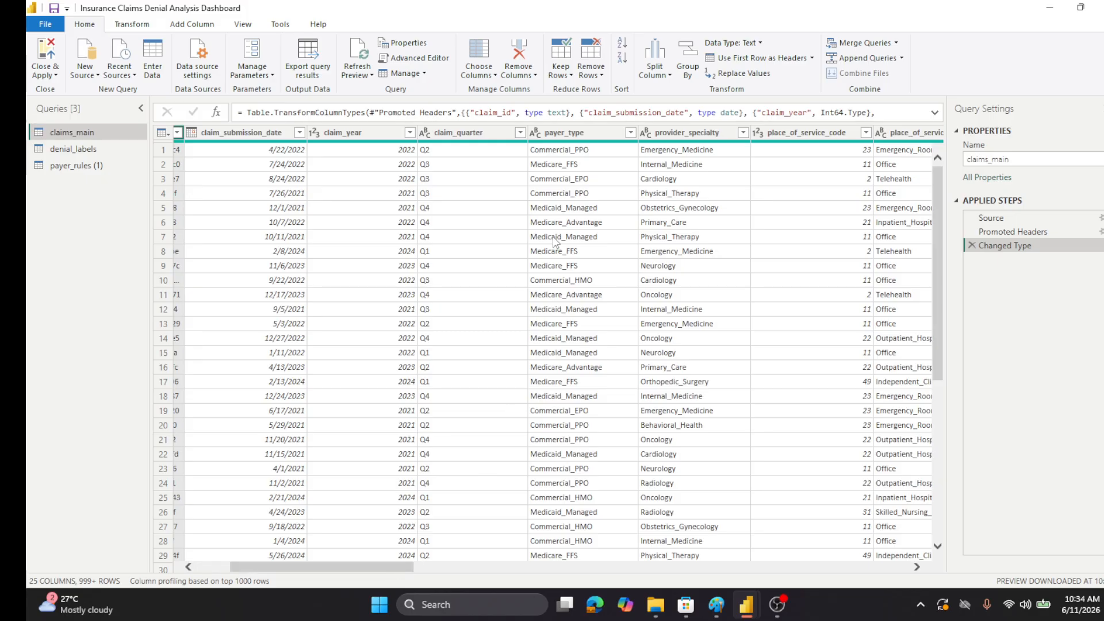
pyautogui.click(571, 135)
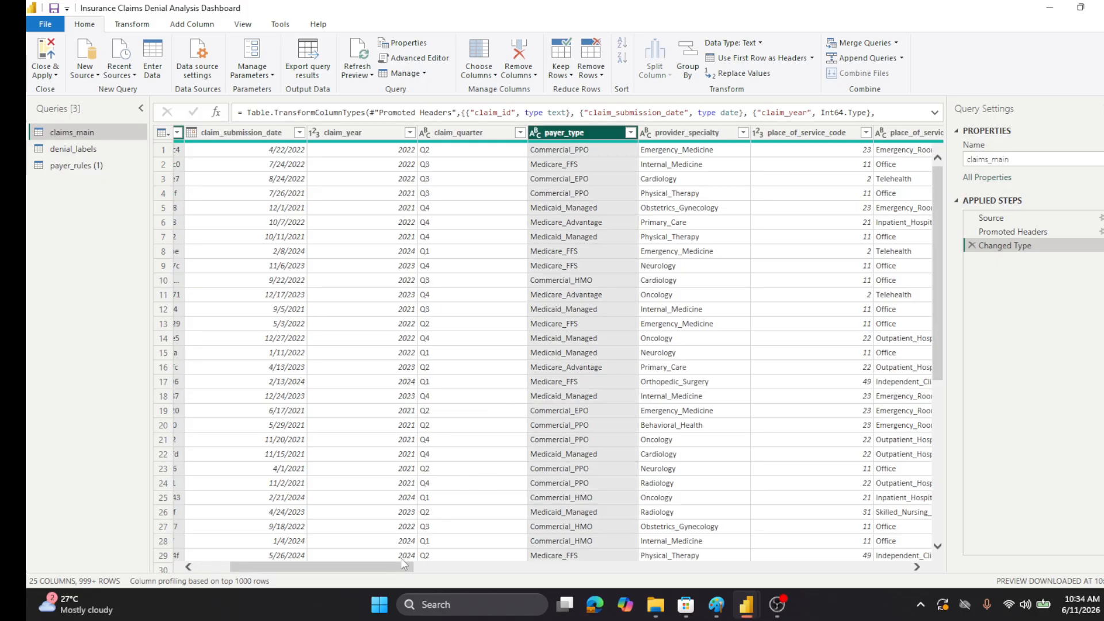
pyautogui.moveTo(401, 568); pyautogui.dragTo(472, 580)
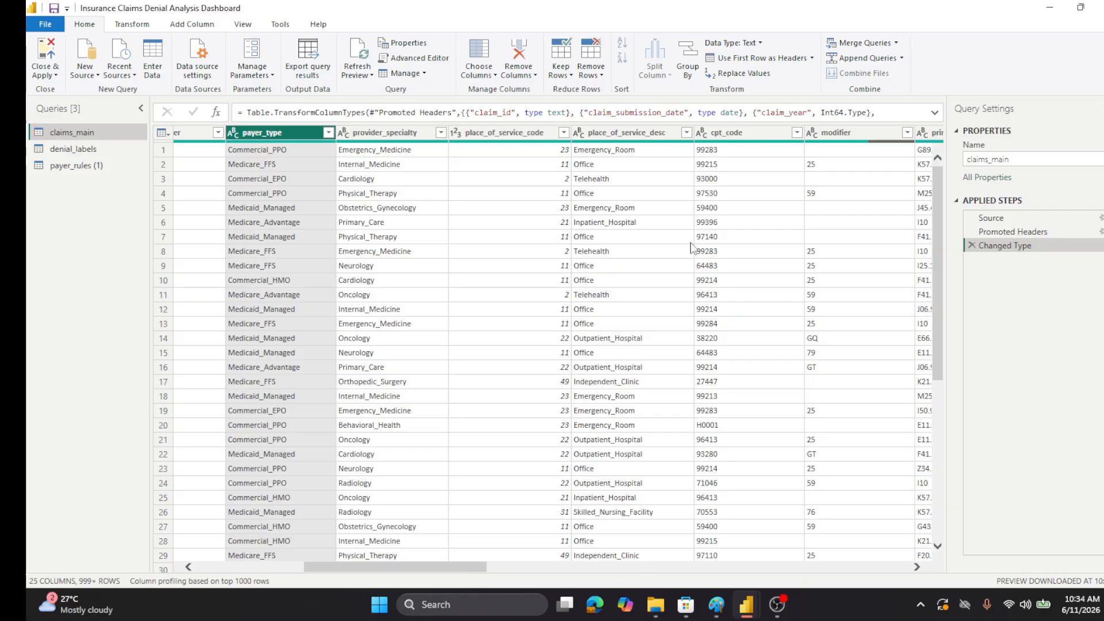
pyautogui.click(746, 132)
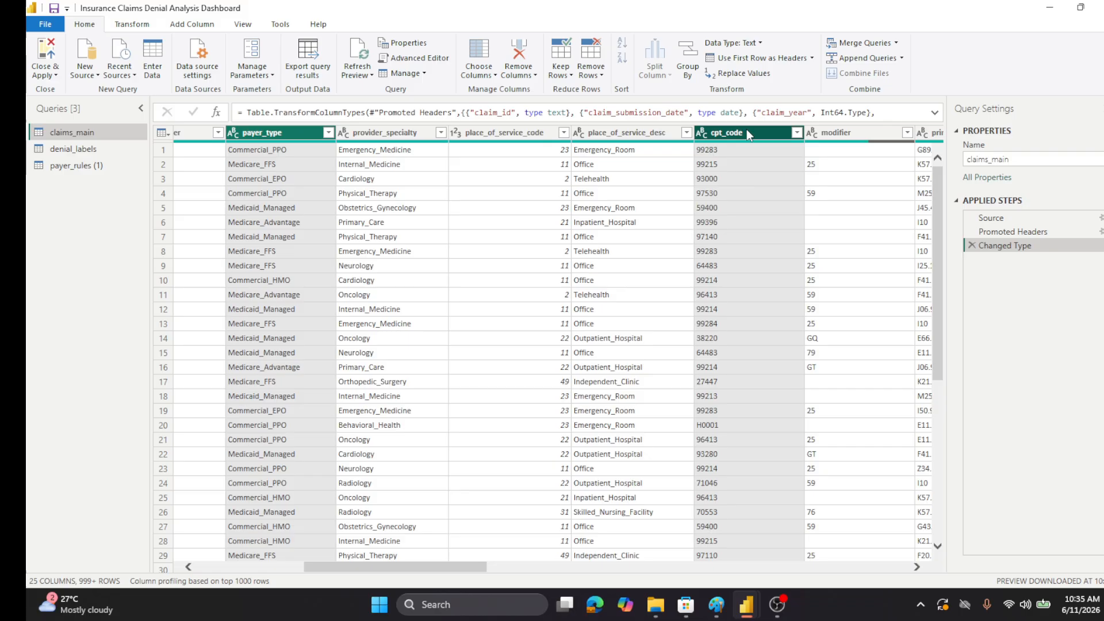
pyautogui.rightClick(745, 131)
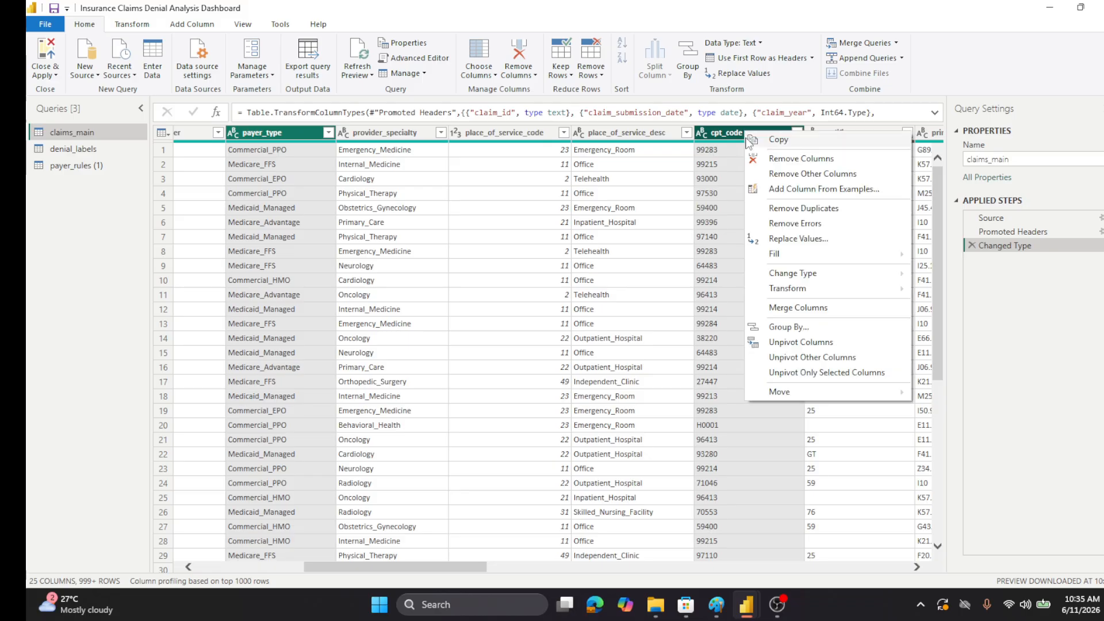
pyautogui.click(799, 308)
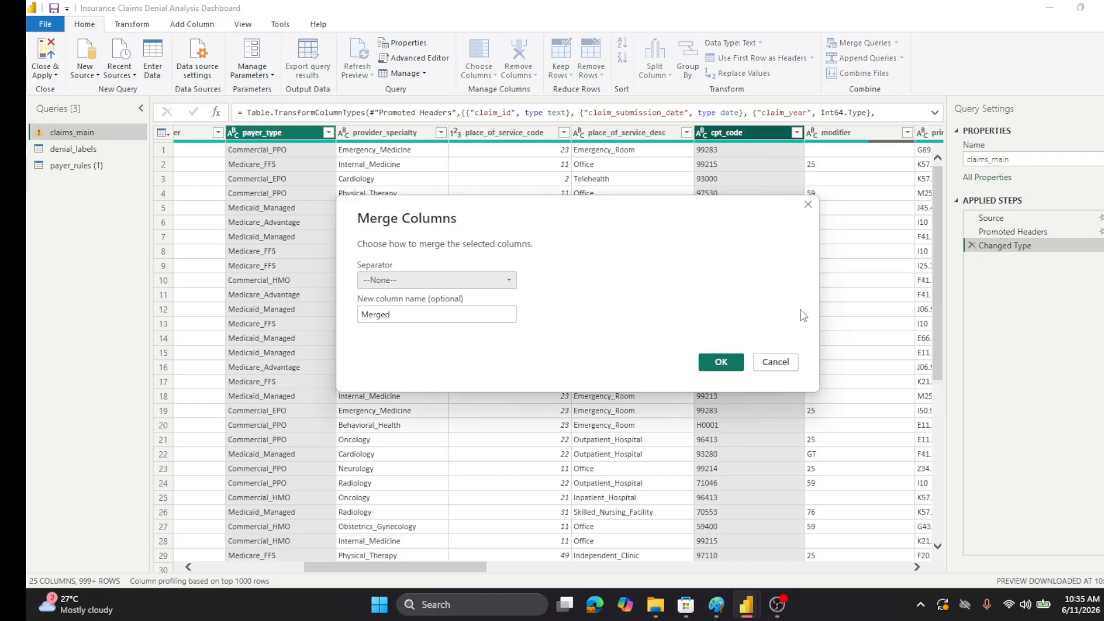
pyautogui.click(719, 358)
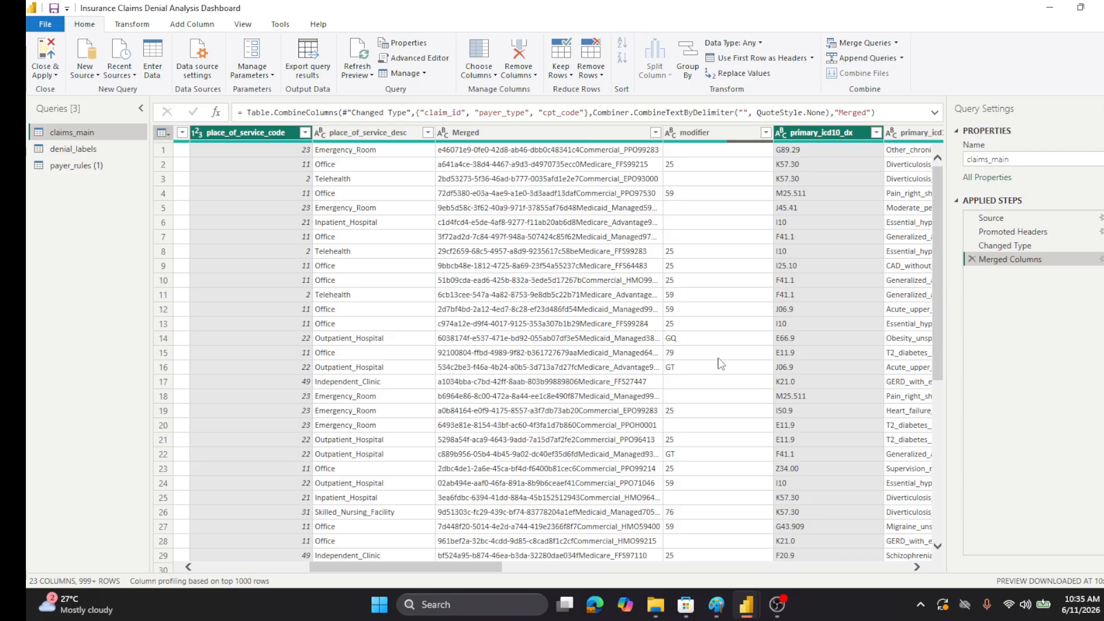
# - Check the merged claims_main table and delete its Merged Columns step
pyautogui.moveTo(451, 569); pyautogui.dragTo(904, 576)
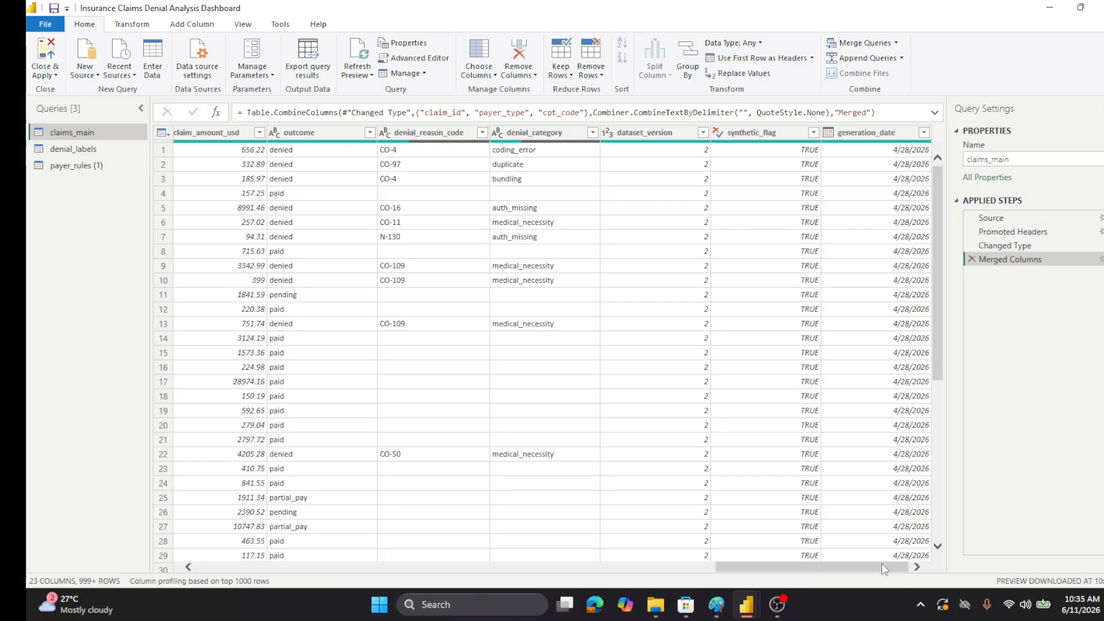
pyautogui.moveTo(819, 575); pyautogui.dragTo(446, 563)
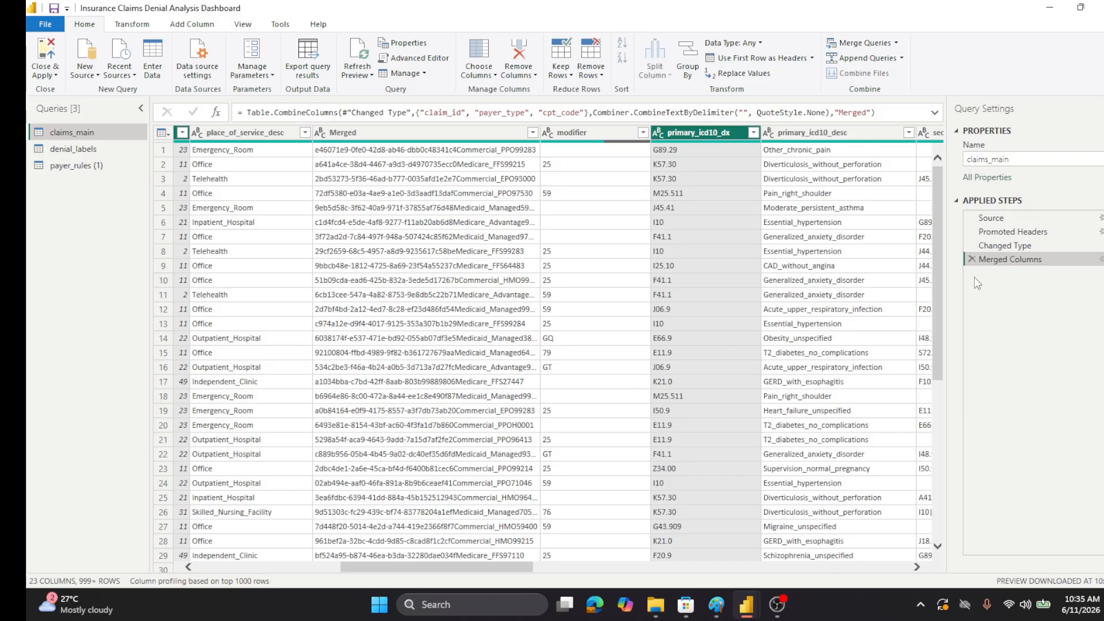
pyautogui.click(971, 259)
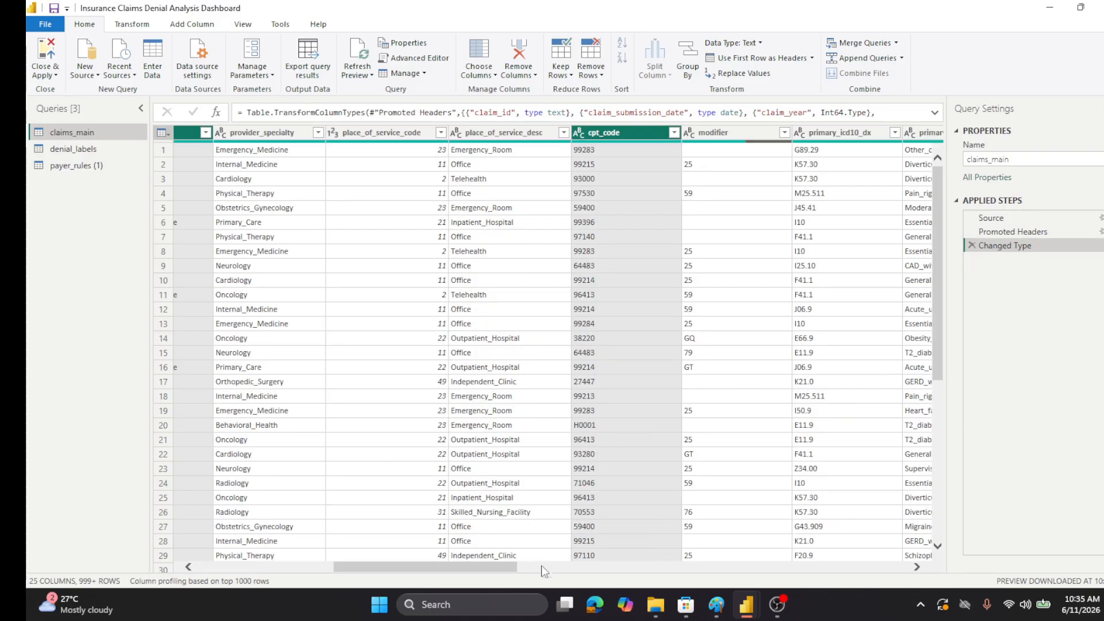
# - Merge only payer_type and cpt_code in claims_main with no separator, keeping the new column name Merged
pyautogui.moveTo(504, 568); pyautogui.dragTo(366, 568)
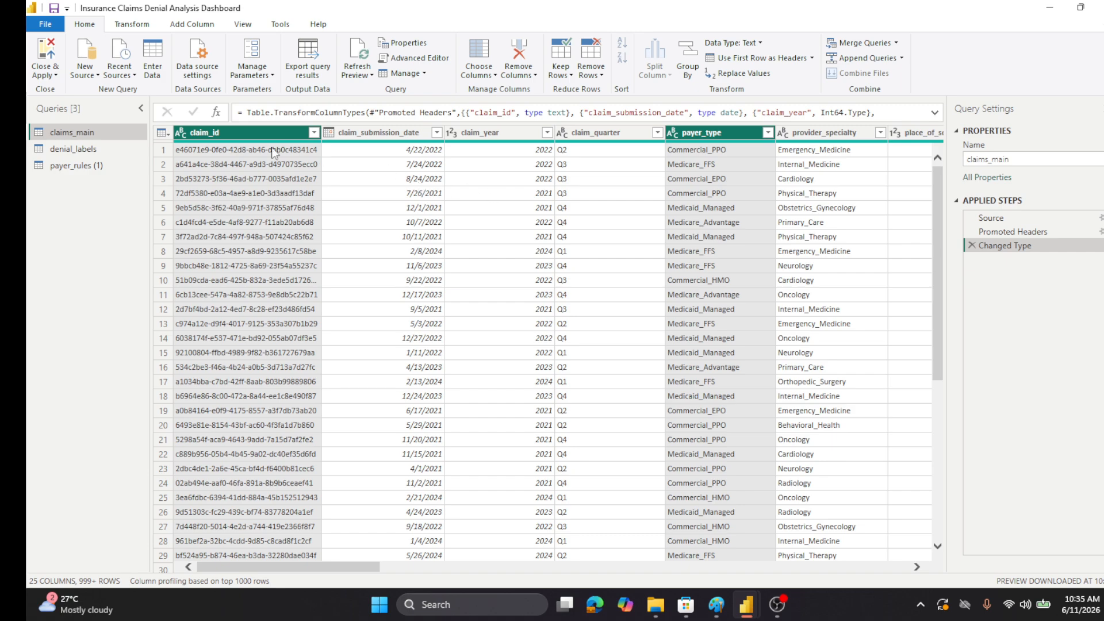
pyautogui.click(720, 179)
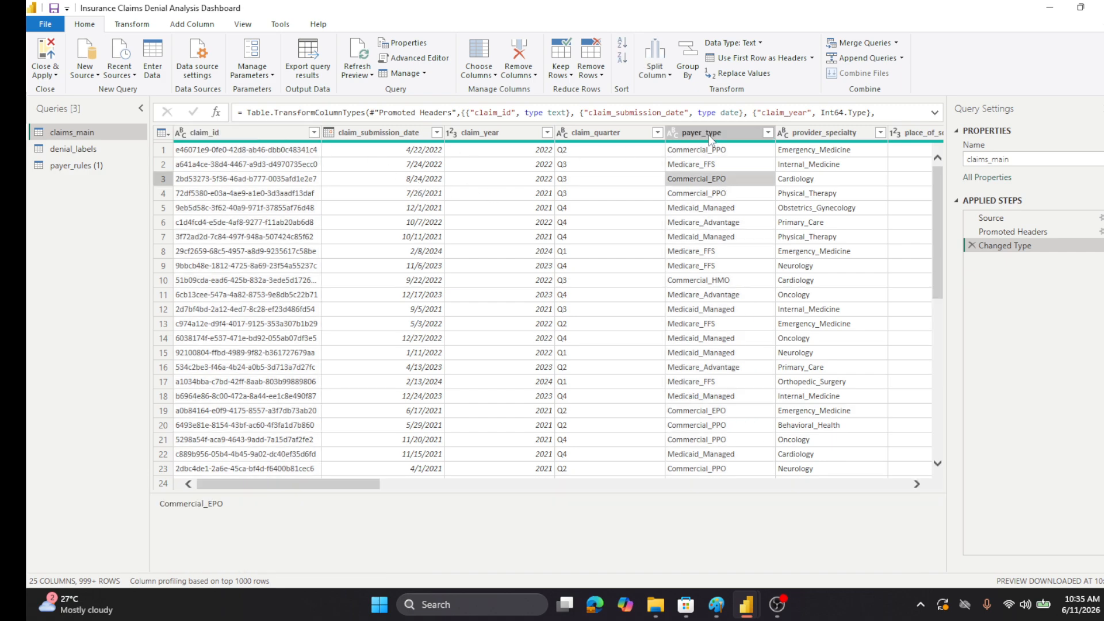
pyautogui.moveTo(632, 493); pyautogui.dragTo(633, 572)
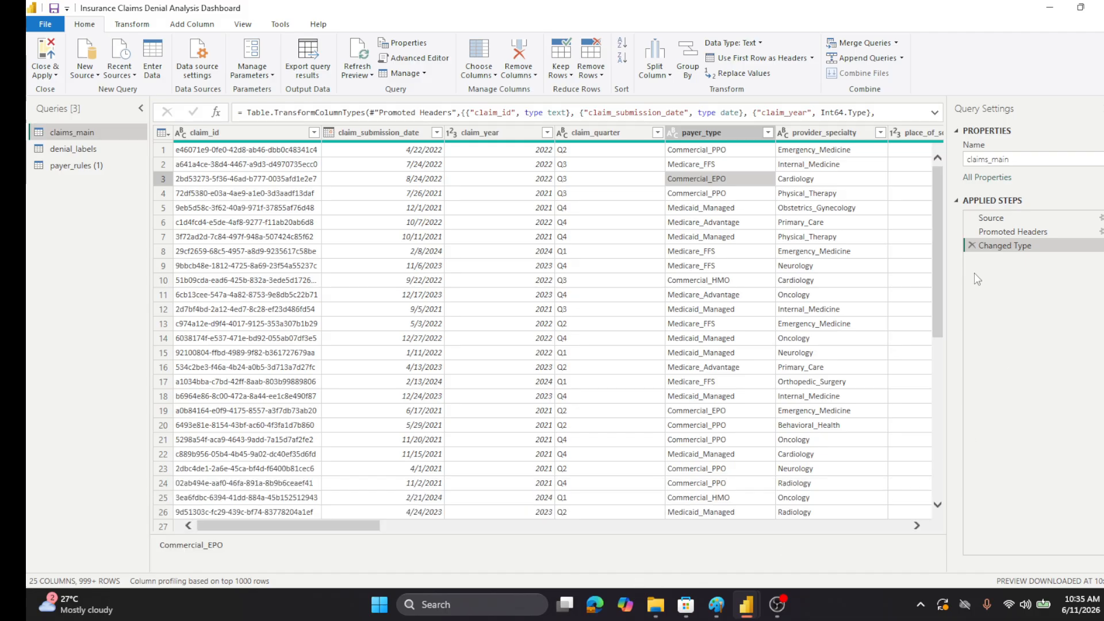
pyautogui.click(715, 134)
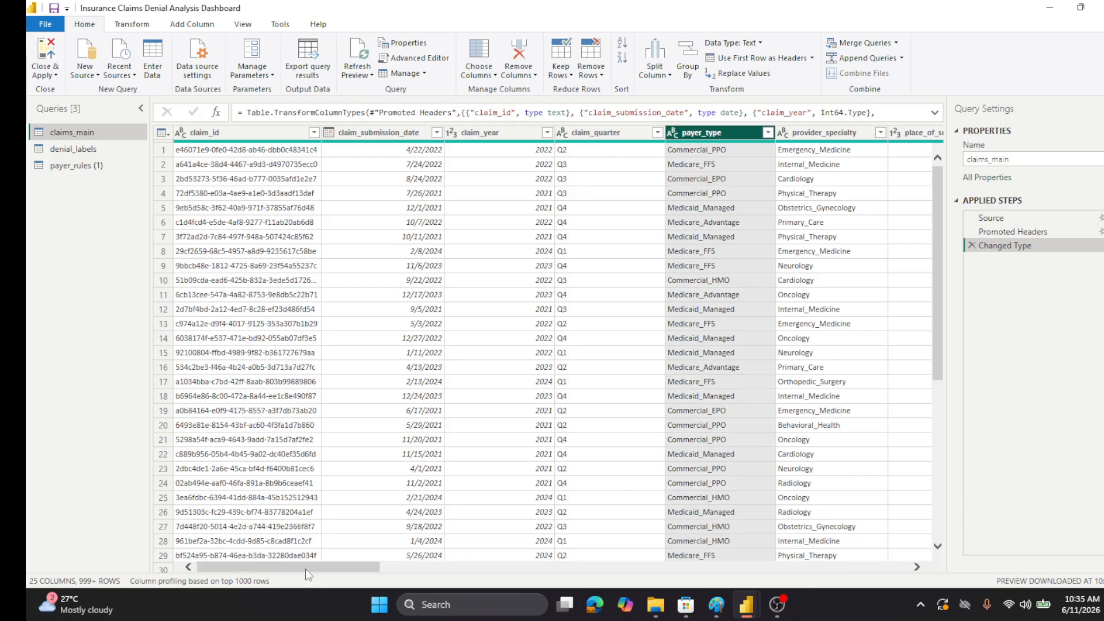
pyautogui.moveTo(308, 568); pyautogui.dragTo(416, 568)
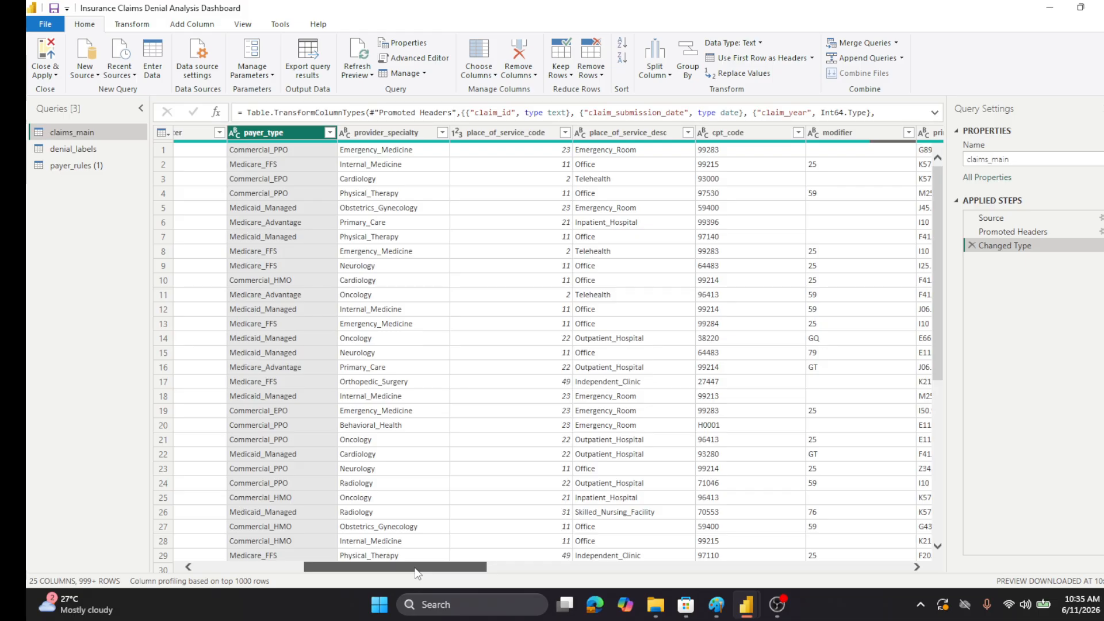
pyautogui.keyDown('ctrl'); pyautogui.click(750, 133); pyautogui.keyUp('ctrl')
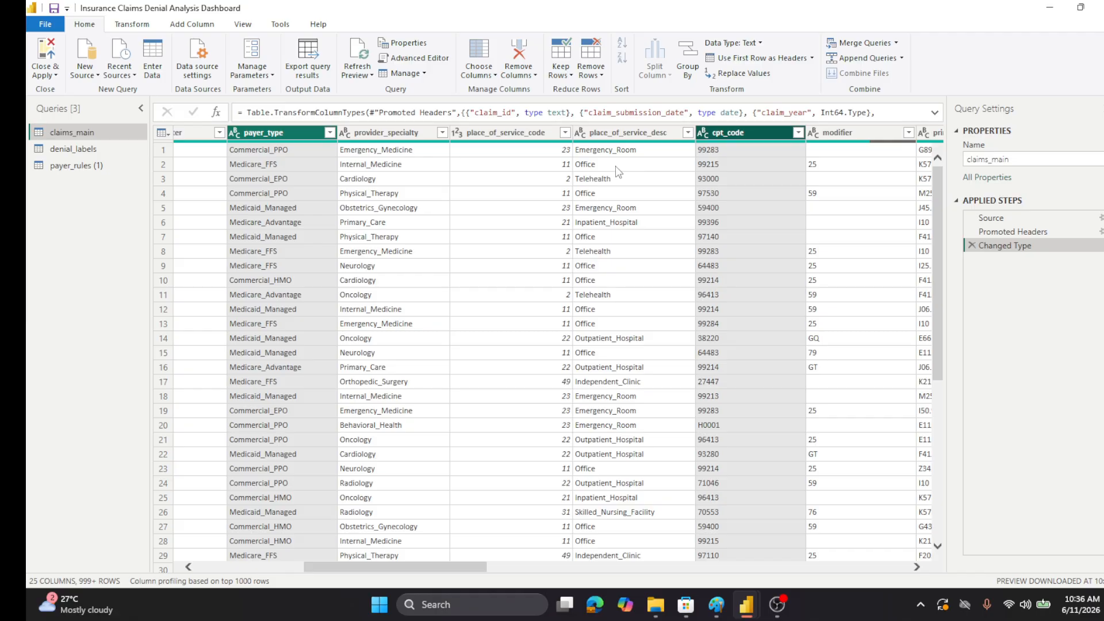
pyautogui.rightClick(294, 138)
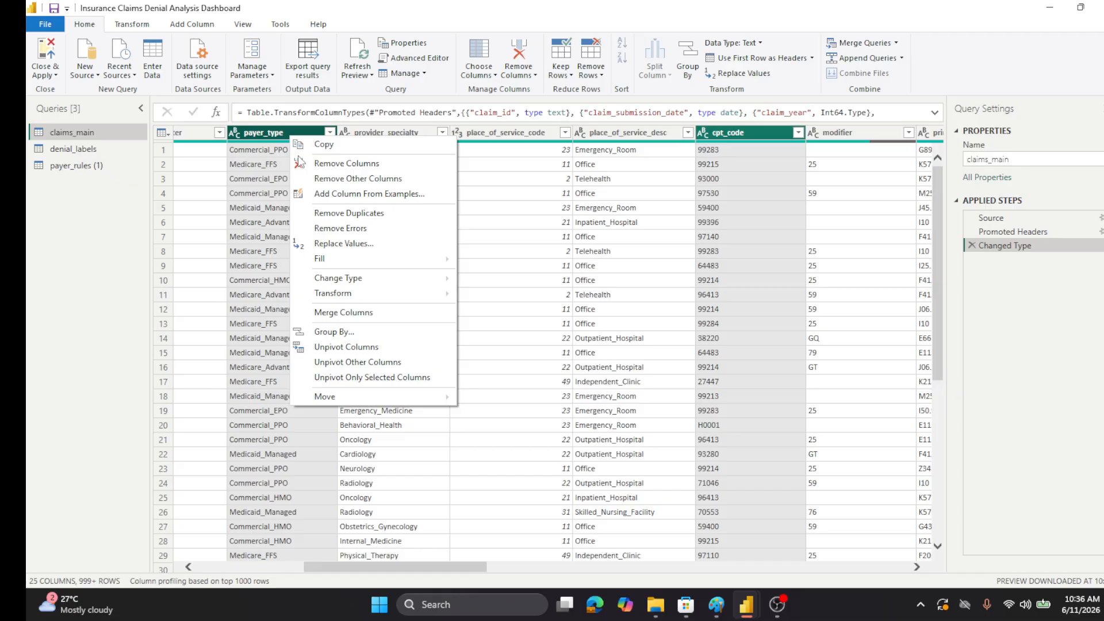
pyautogui.click(325, 315)
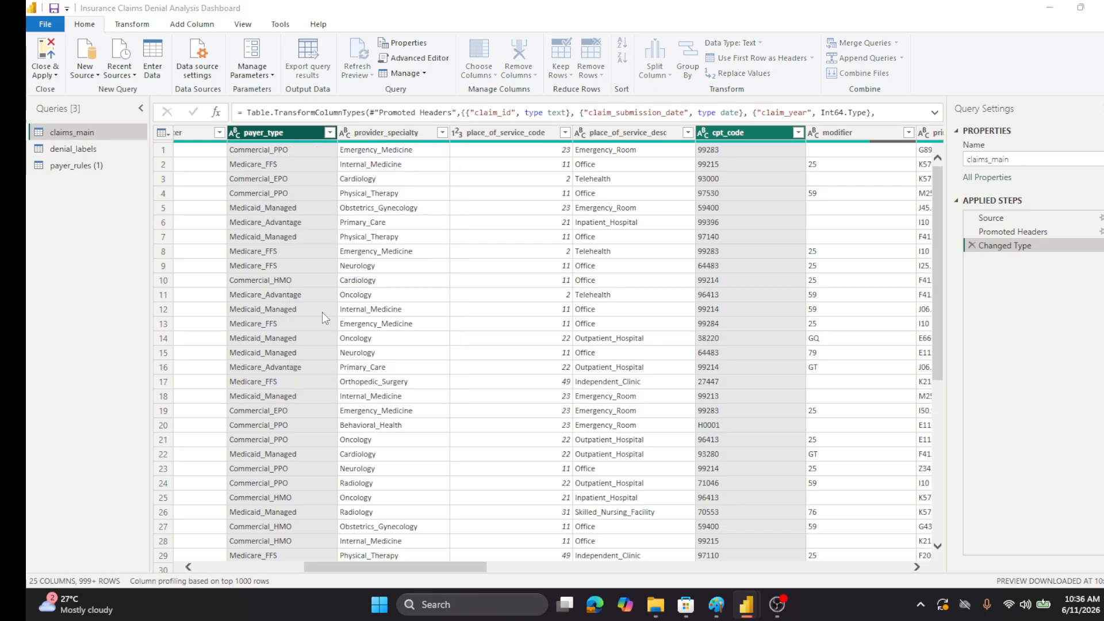
pyautogui.click(722, 362)
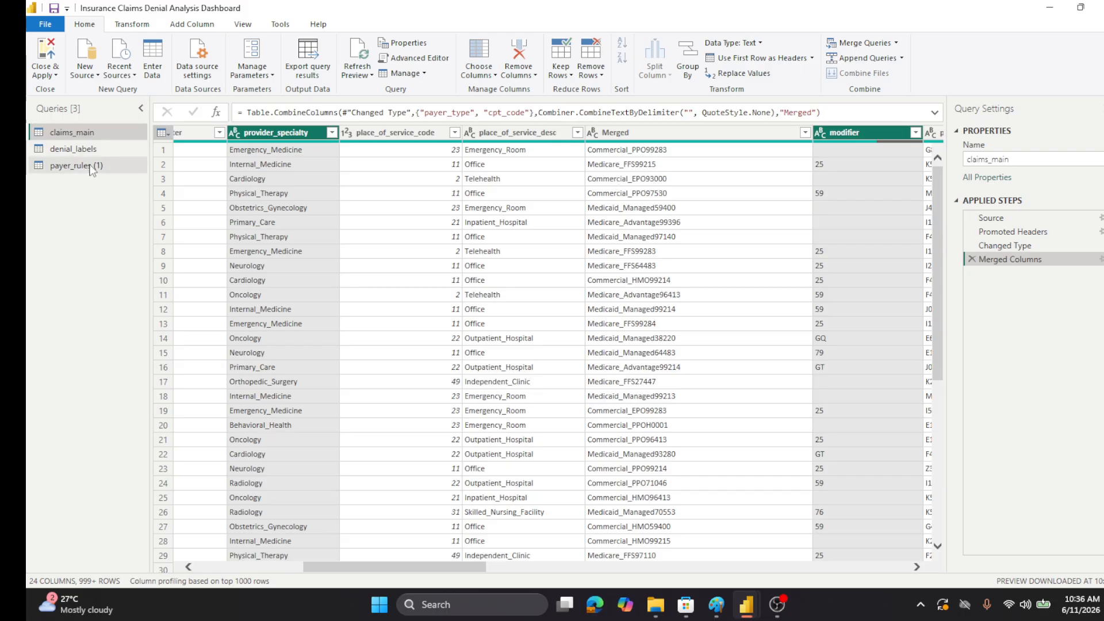
# - Check the merged payer_rules (1) query, then close and apply the query changes and return to the Insurance Claims Denial Analysis Dashboard report
pyautogui.click(56, 164)
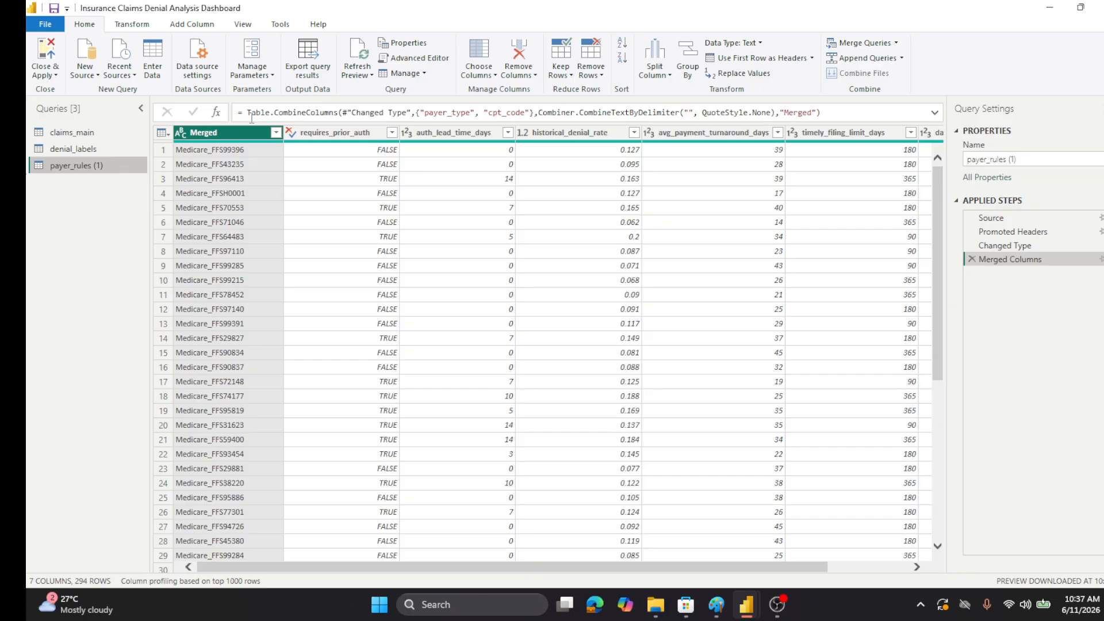
pyautogui.click(41, 68)
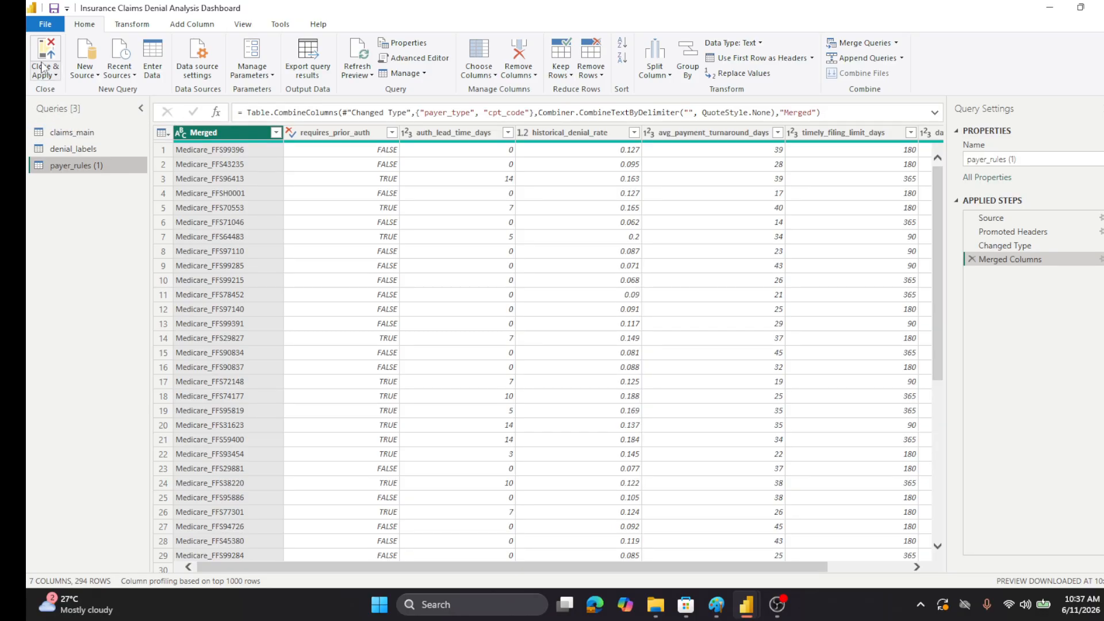
pyautogui.click(43, 90)
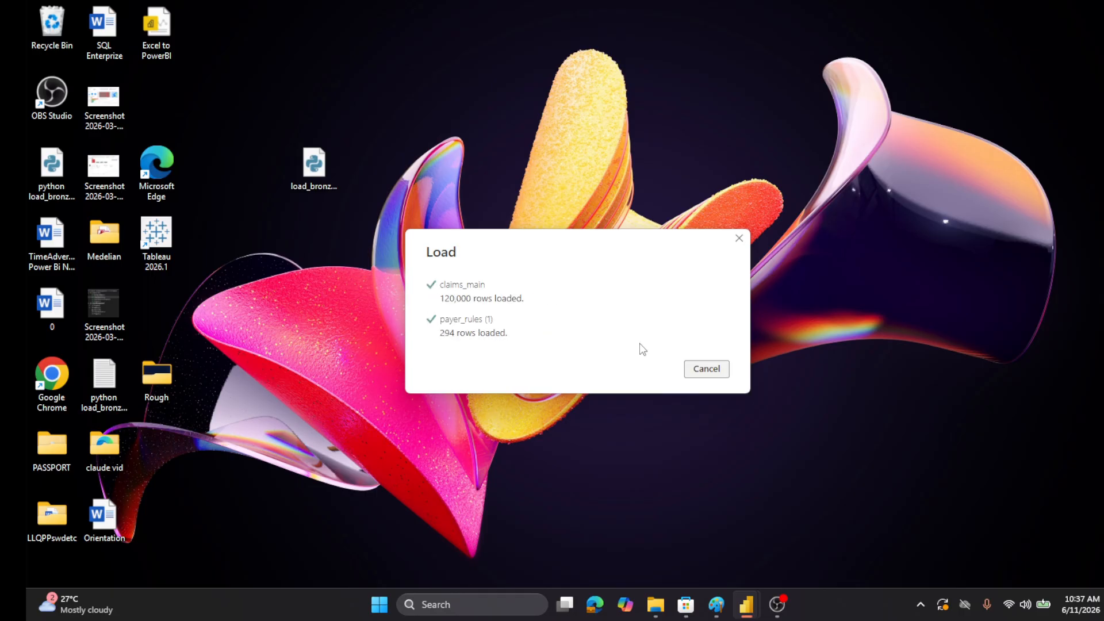
pyautogui.moveTo(750, 600)
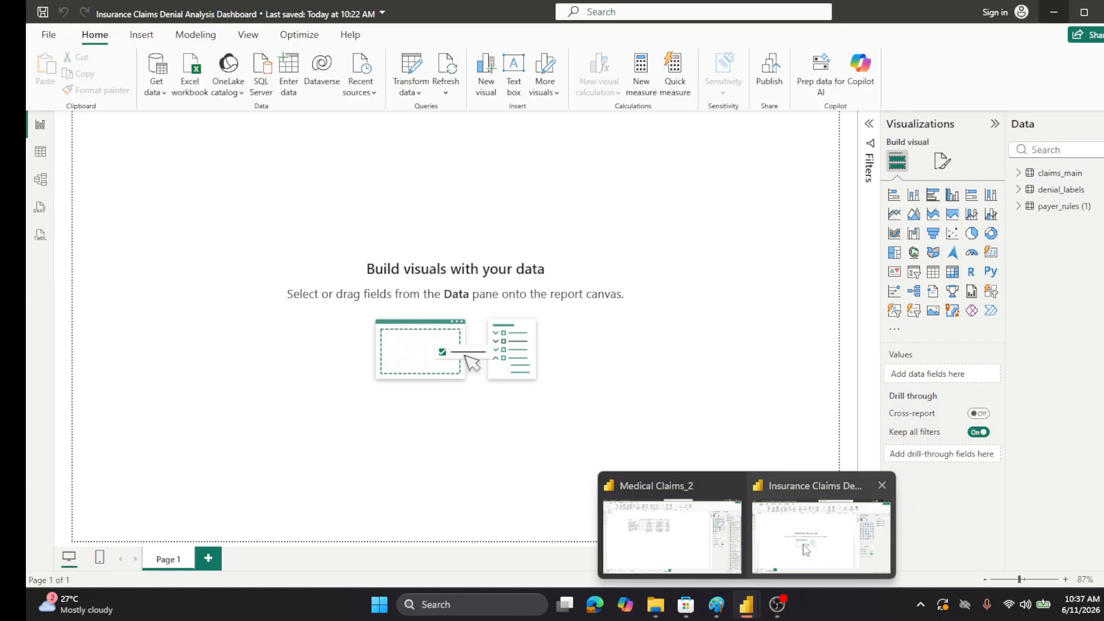
pyautogui.click(805, 551)
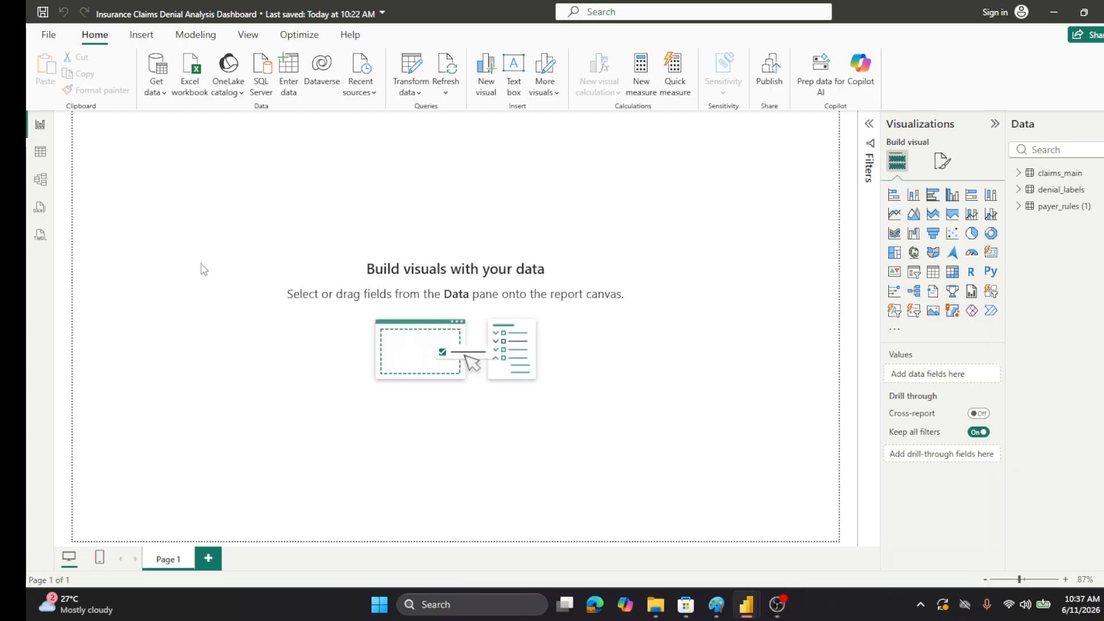
# - Open the data model and arrange the tables in a row with claims_main between denial_labels and payer_rules (1)
pyautogui.click(42, 183)
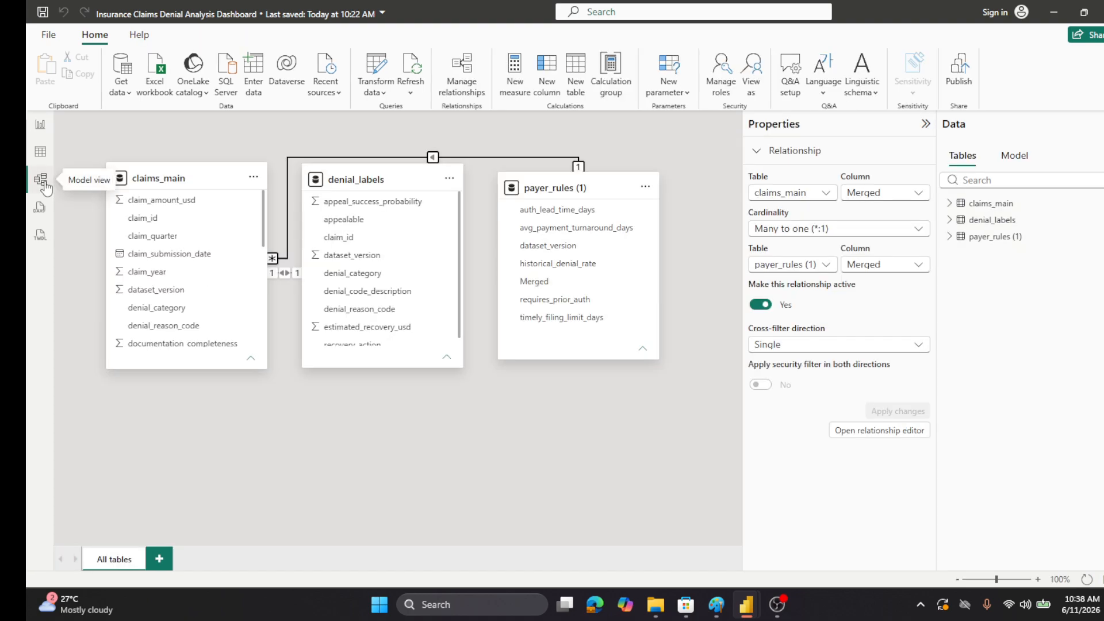
pyautogui.moveTo(167, 169); pyautogui.dragTo(153, 169)
pyautogui.moveTo(347, 180); pyautogui.dragTo(171, 345)
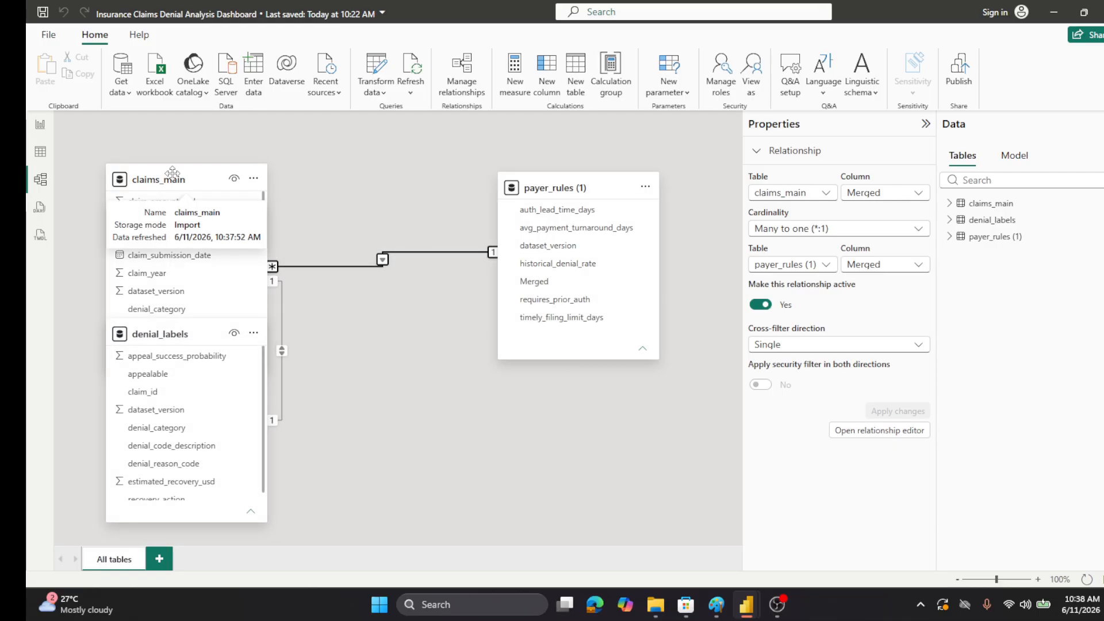
pyautogui.click(171, 172)
pyautogui.moveTo(168, 173); pyautogui.dragTo(331, 177)
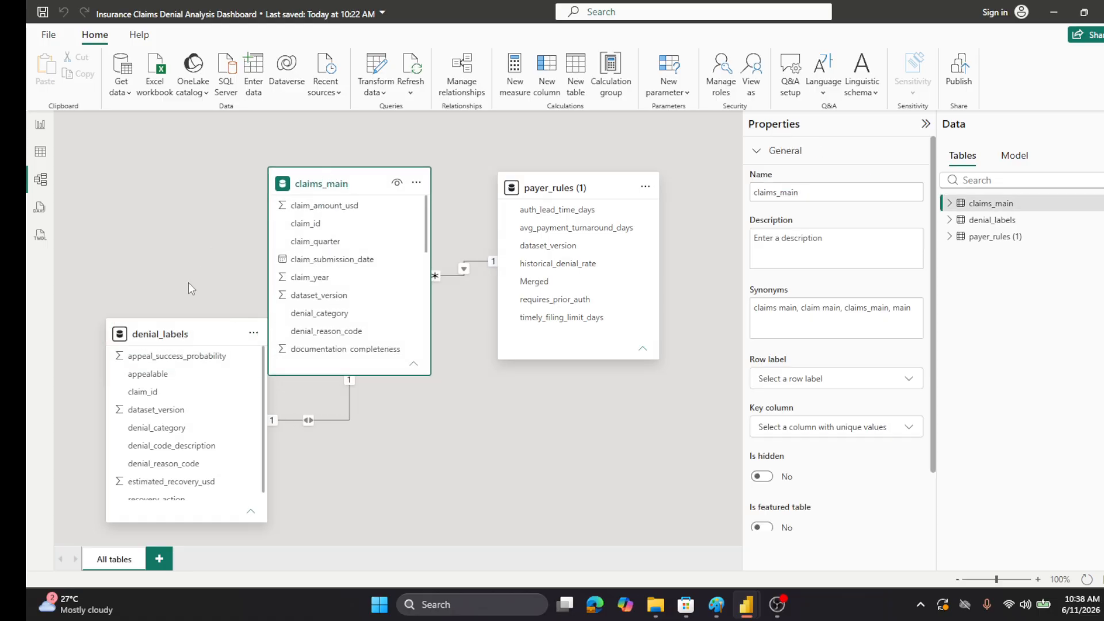
pyautogui.moveTo(172, 332); pyautogui.dragTo(171, 186)
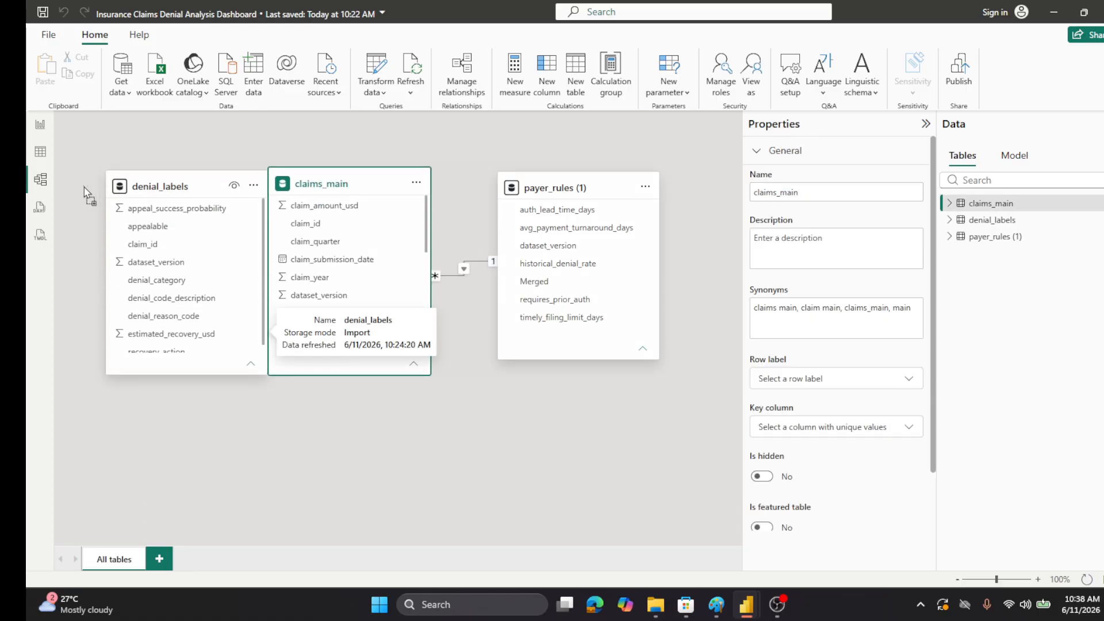
pyautogui.moveTo(340, 182); pyautogui.dragTo(375, 187)
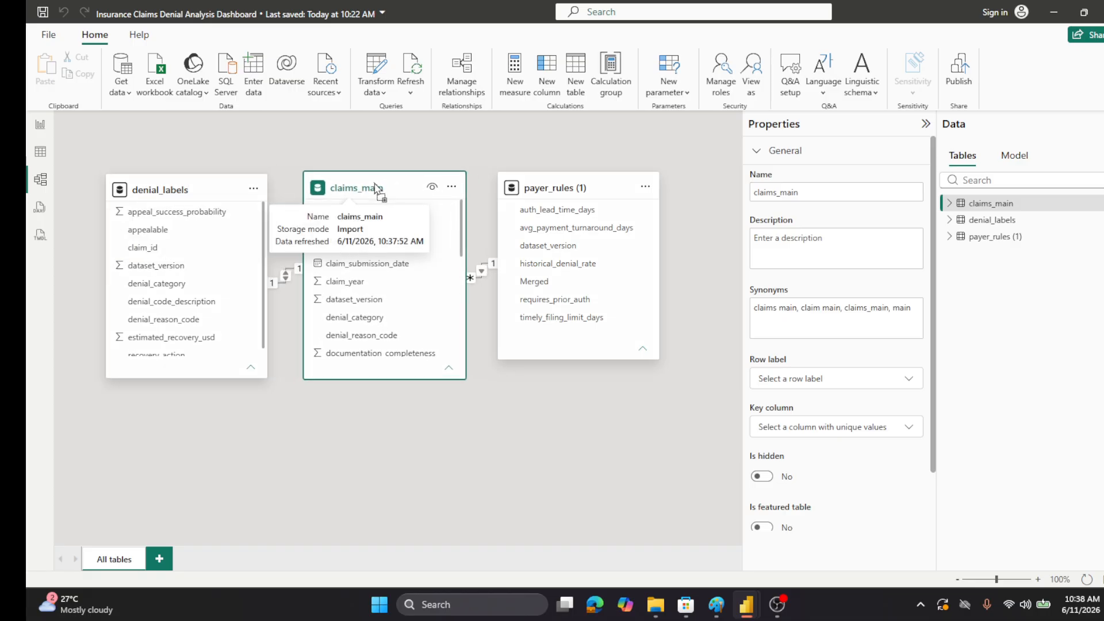
# - Inspect the relationship settings between denial_labels and claims_main, and between claims_main and payer_rules (1), without changing them
pyautogui.doubleClick(280, 284)
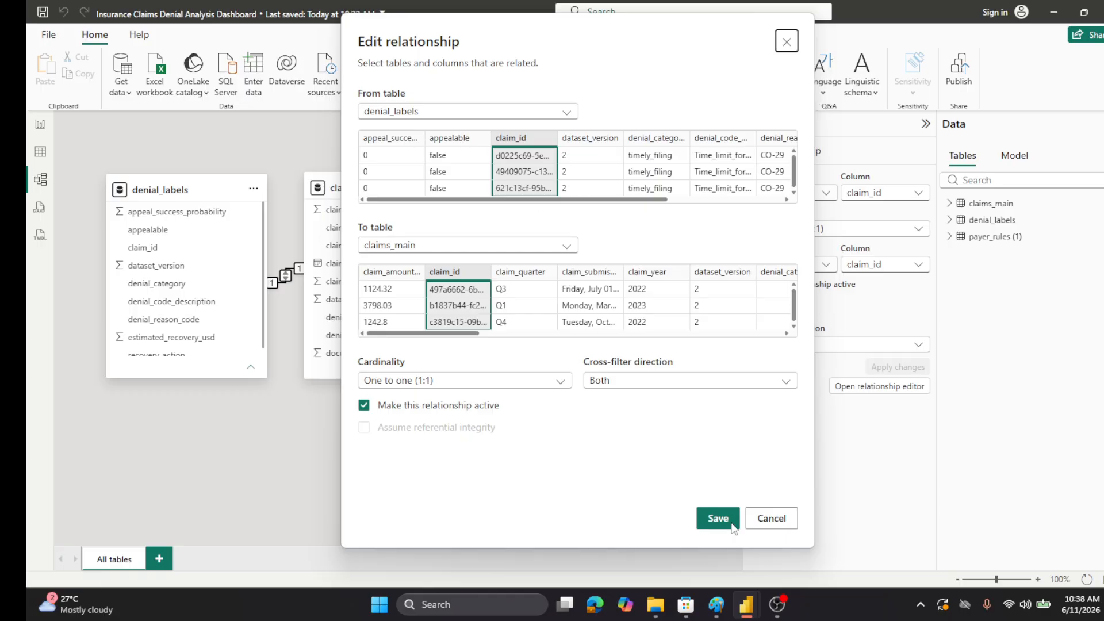
pyautogui.click(771, 519)
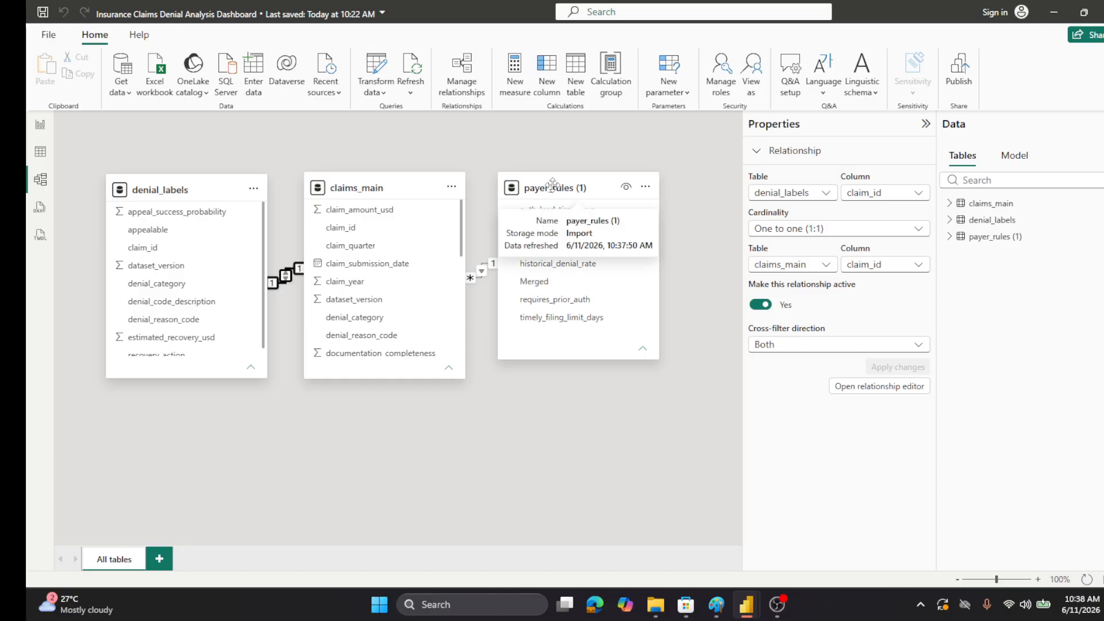
pyautogui.click(477, 280)
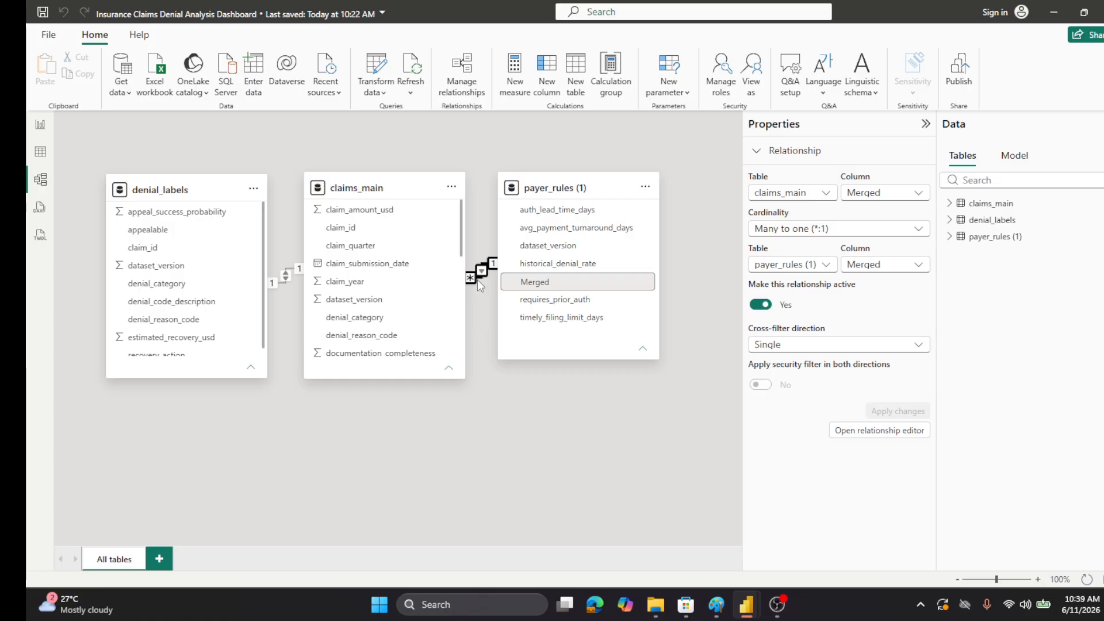
pyautogui.doubleClick(478, 280)
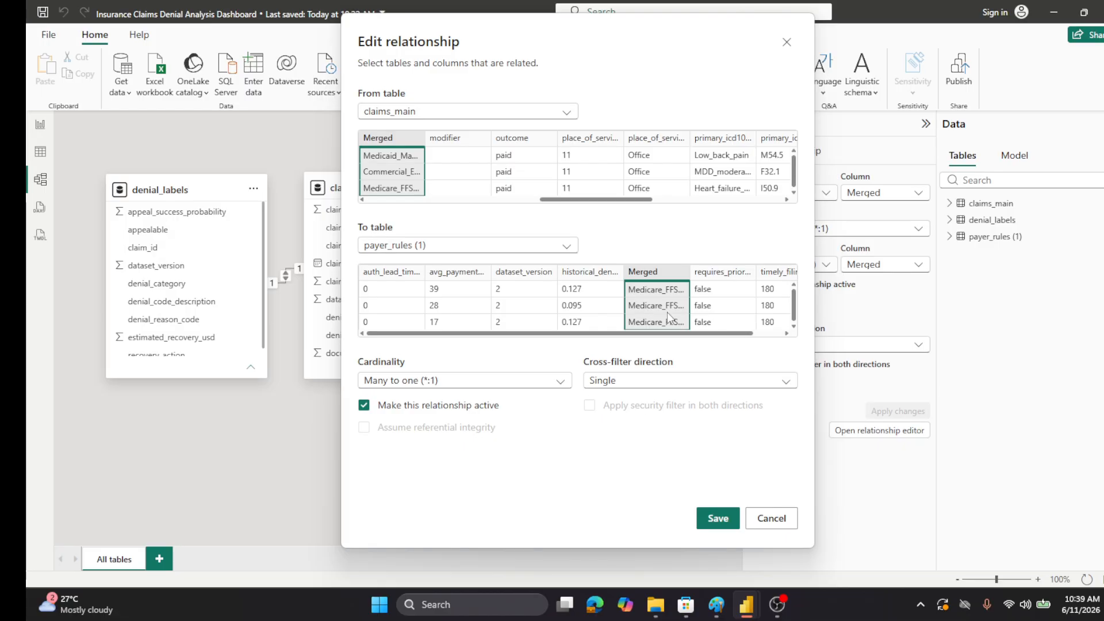
pyautogui.click(719, 519)
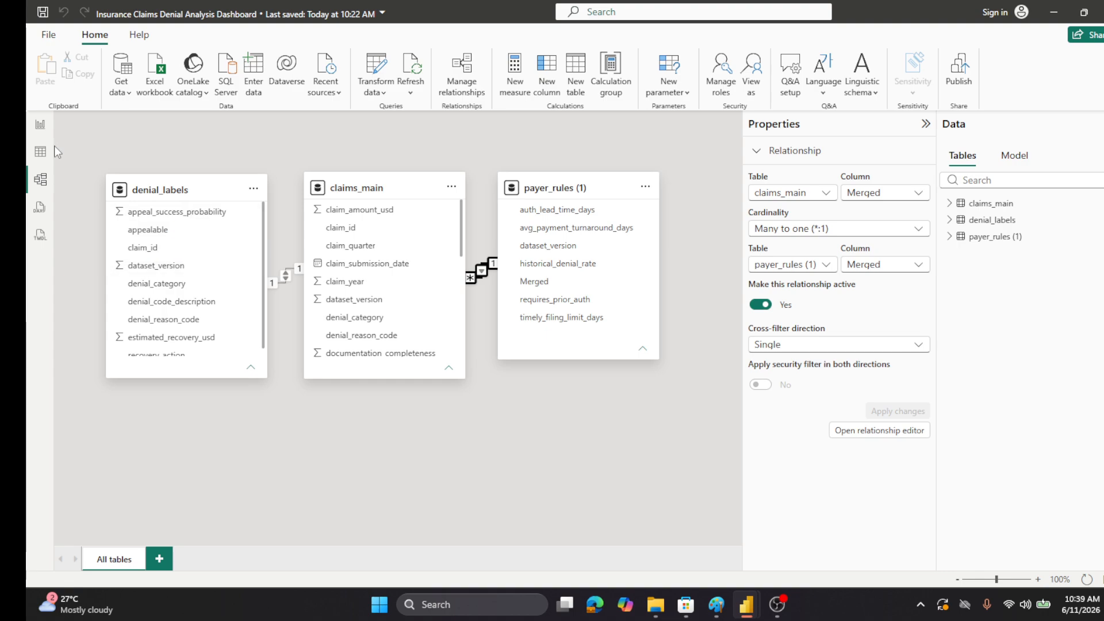
pyautogui.click(40, 128)
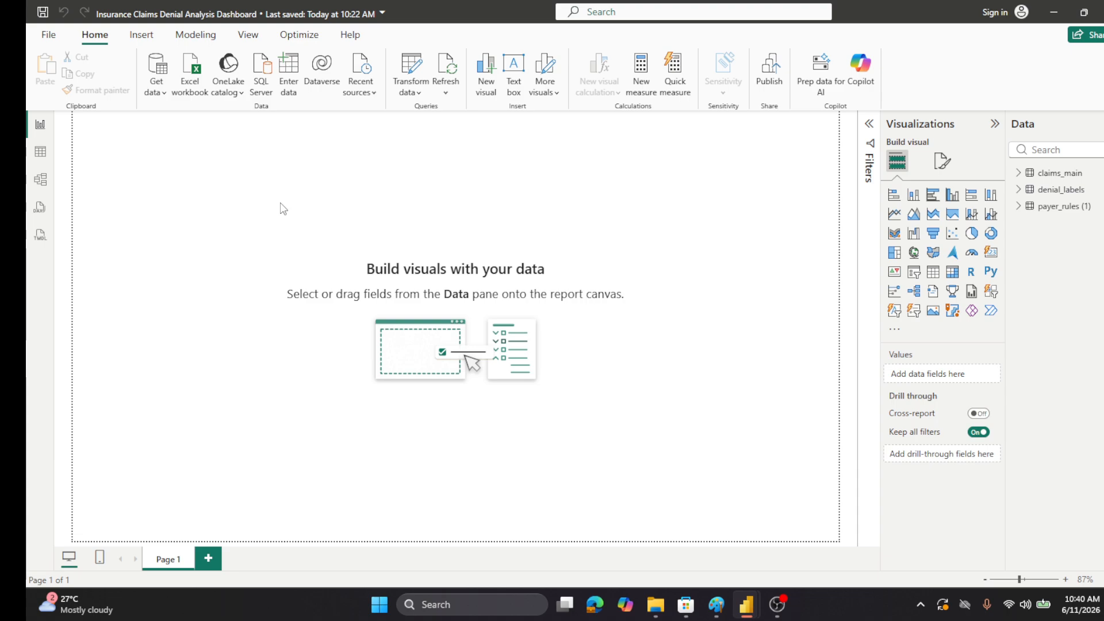
pyautogui.click(42, 182)
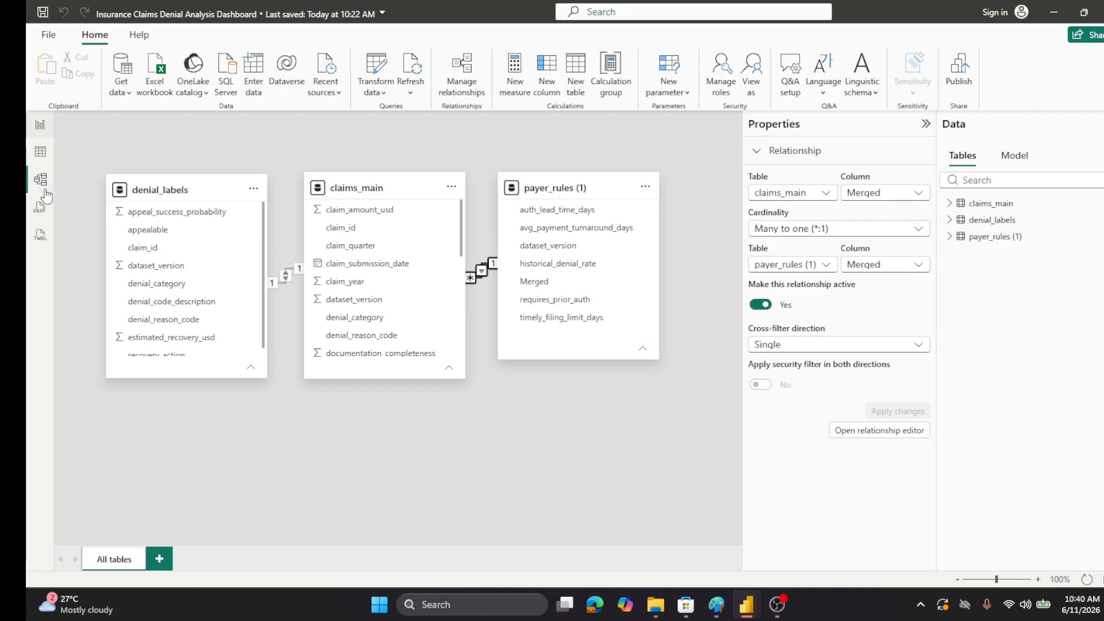
pyautogui.moveTo(369, 189)
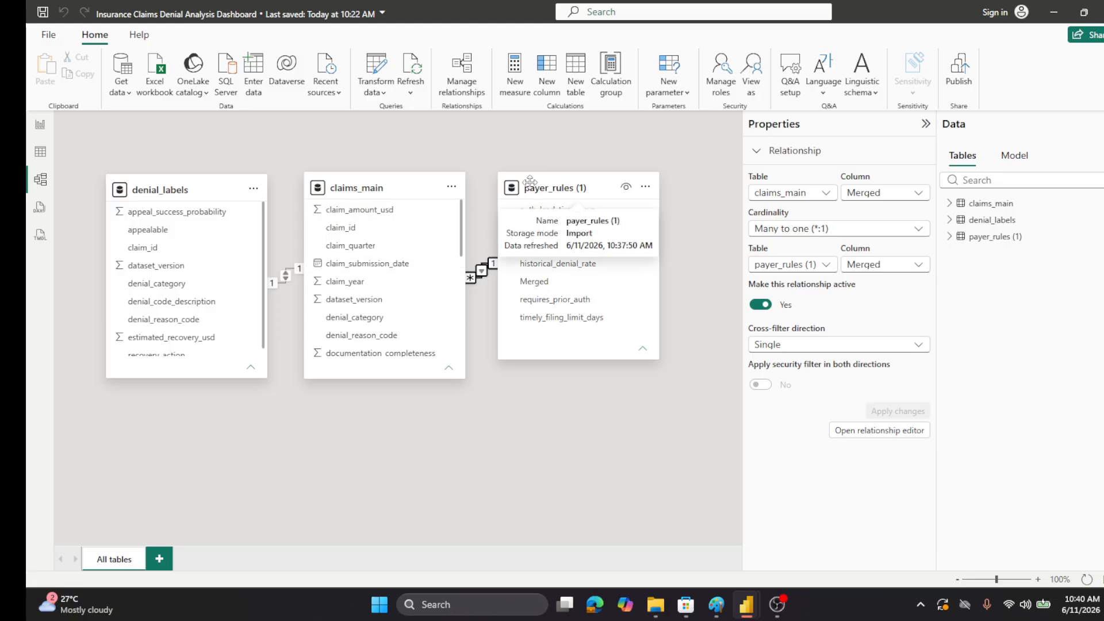
pyautogui.moveTo(207, 201)
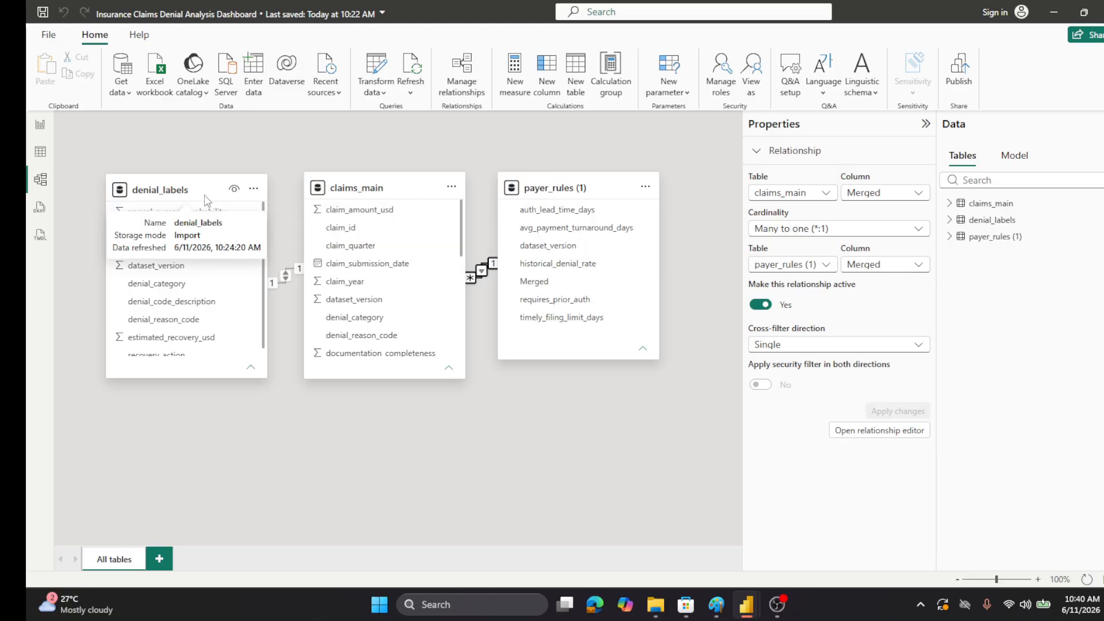
# - Return to the report page and browse to the Desktop folder for a canvas background image
pyautogui.click(42, 127)
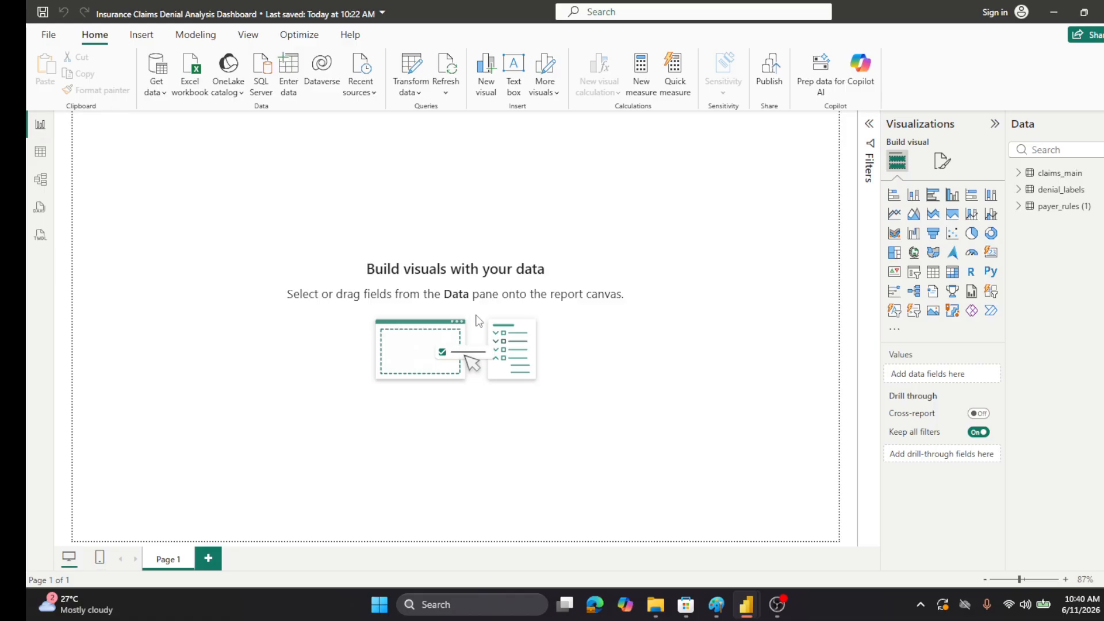
pyautogui.click(942, 162)
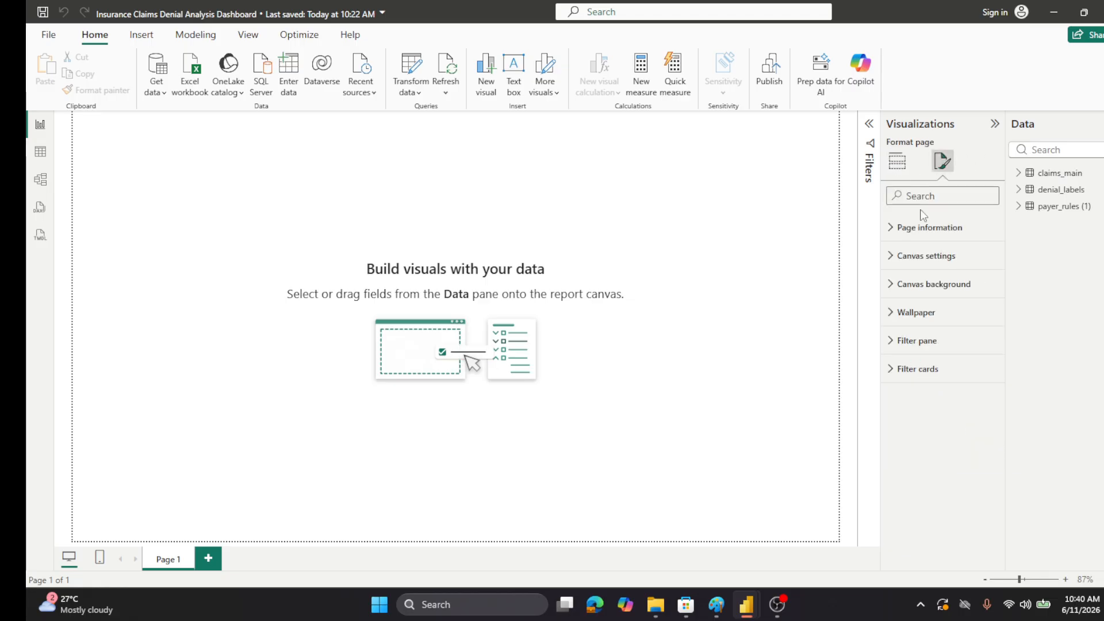
pyautogui.click(893, 290)
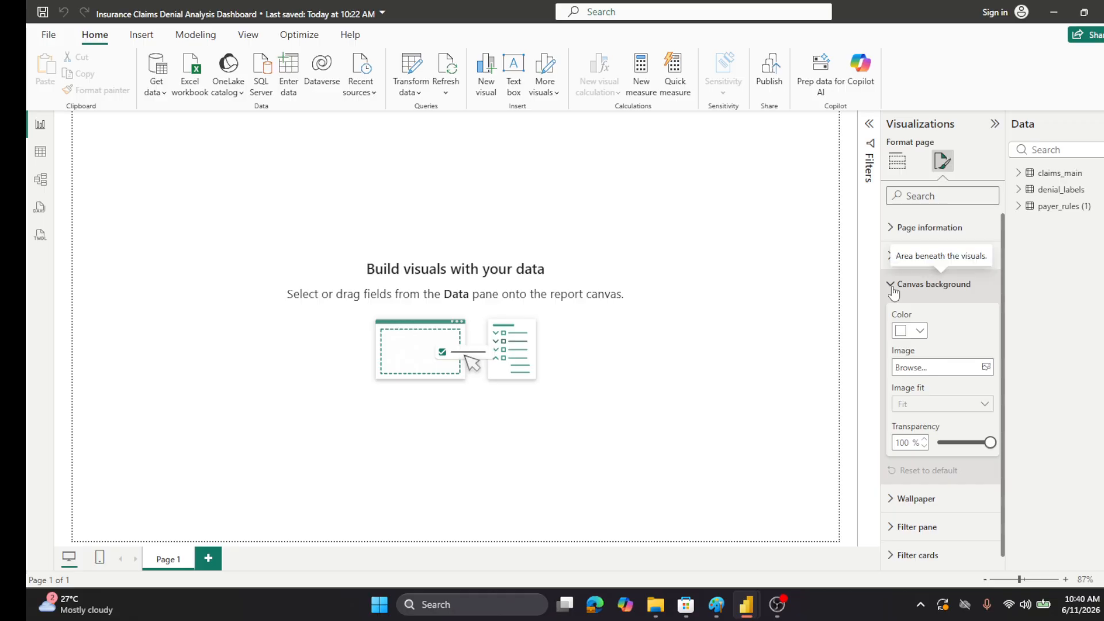
pyautogui.click(986, 367)
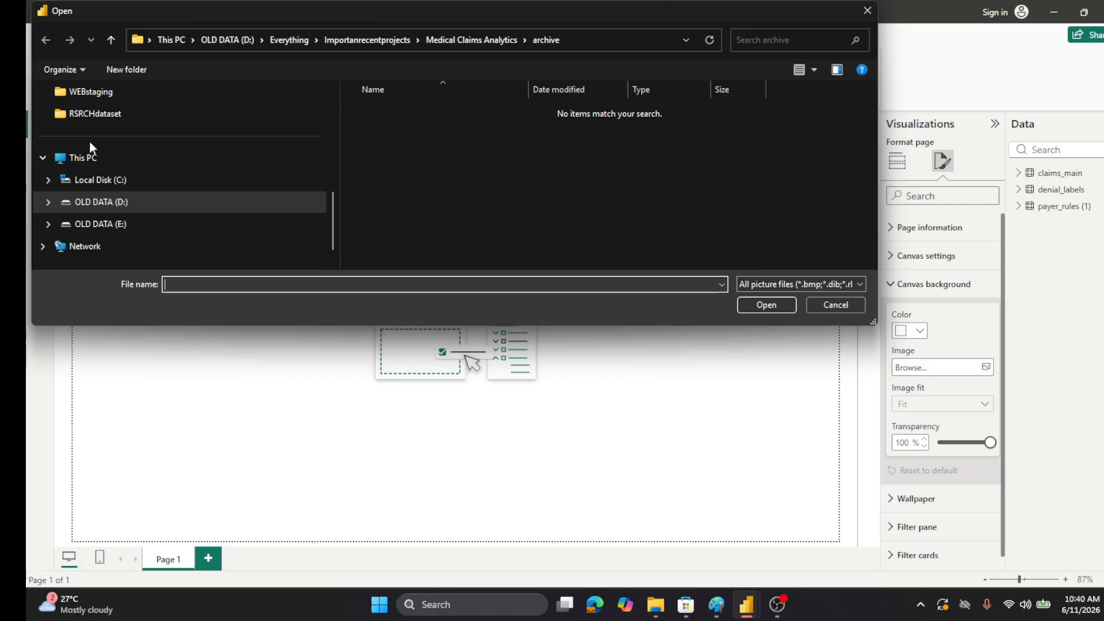
pyautogui.scroll(5, 96, 137)
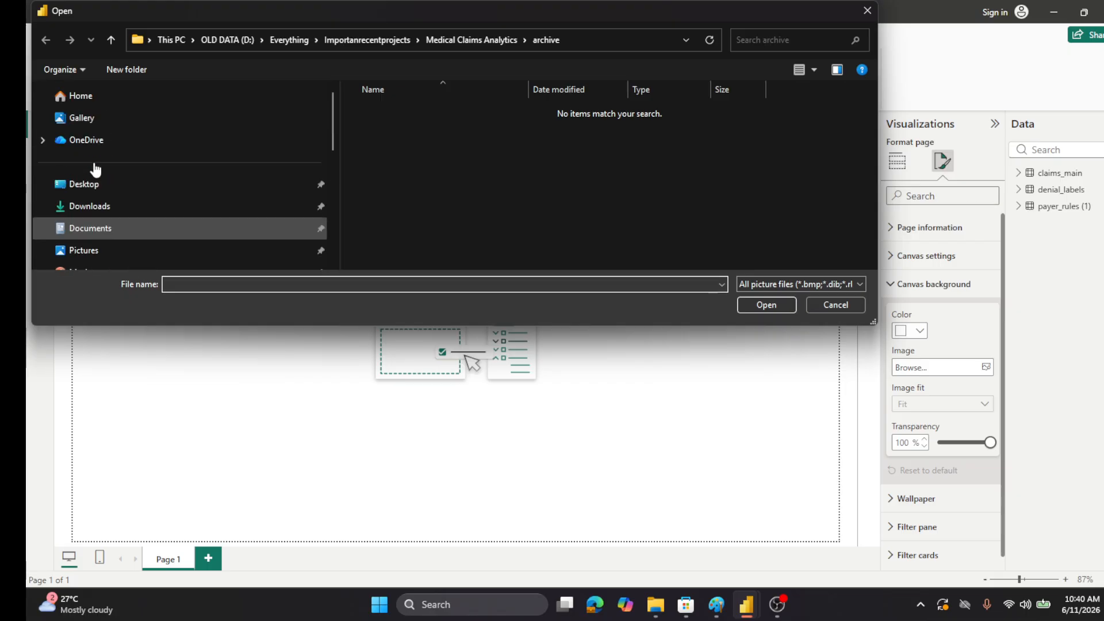
pyautogui.click(89, 183)
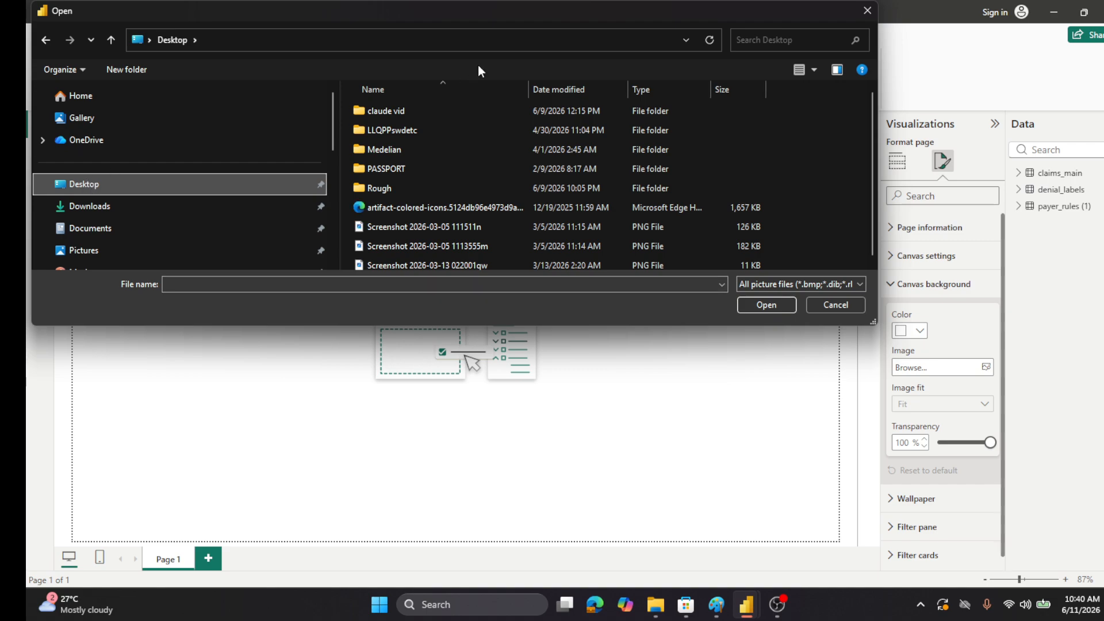
pyautogui.doubleClick(378, 188)
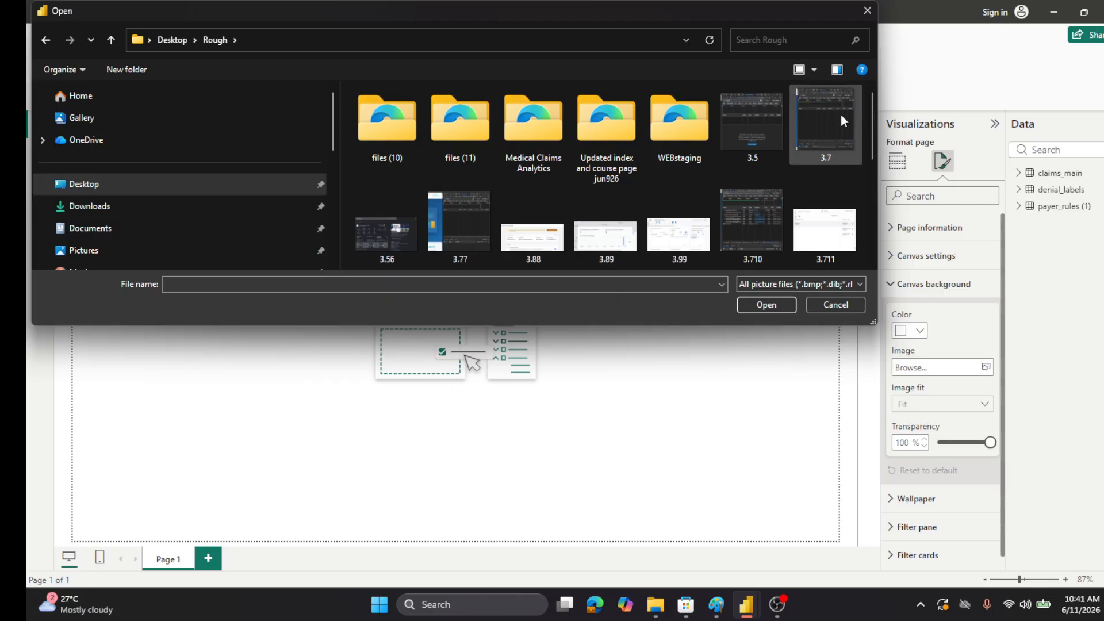
pyautogui.moveTo(870, 120); pyautogui.dragTo(870, 43)
pyautogui.click(111, 40)
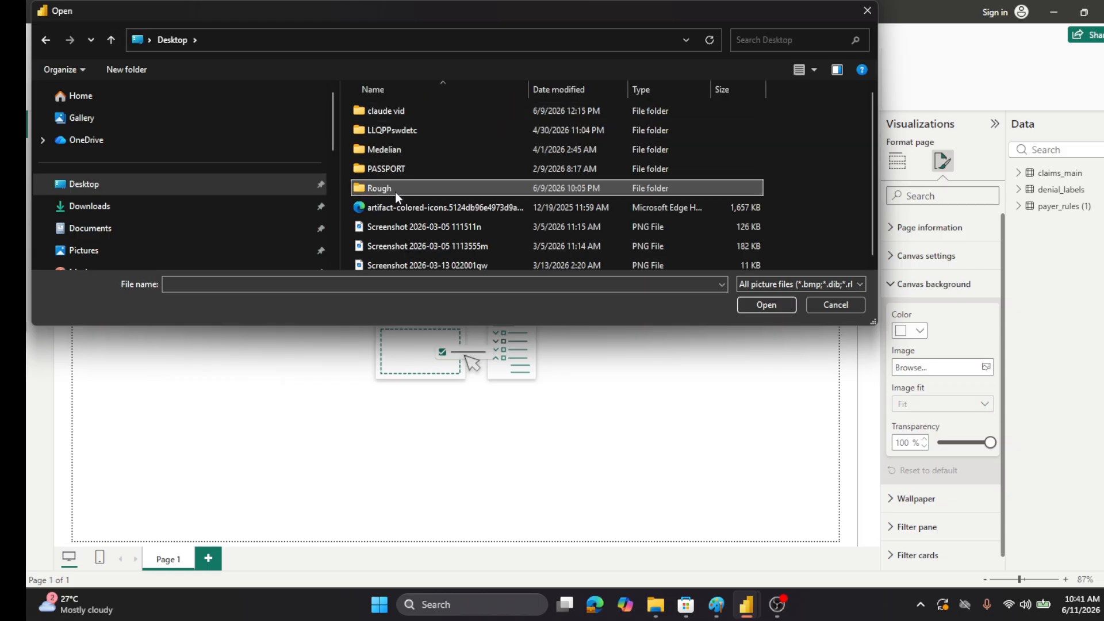
# - Load blan1 from the UShealthdashboard folder inside claude vid as the canvas background image
pyautogui.doubleClick(401, 112)
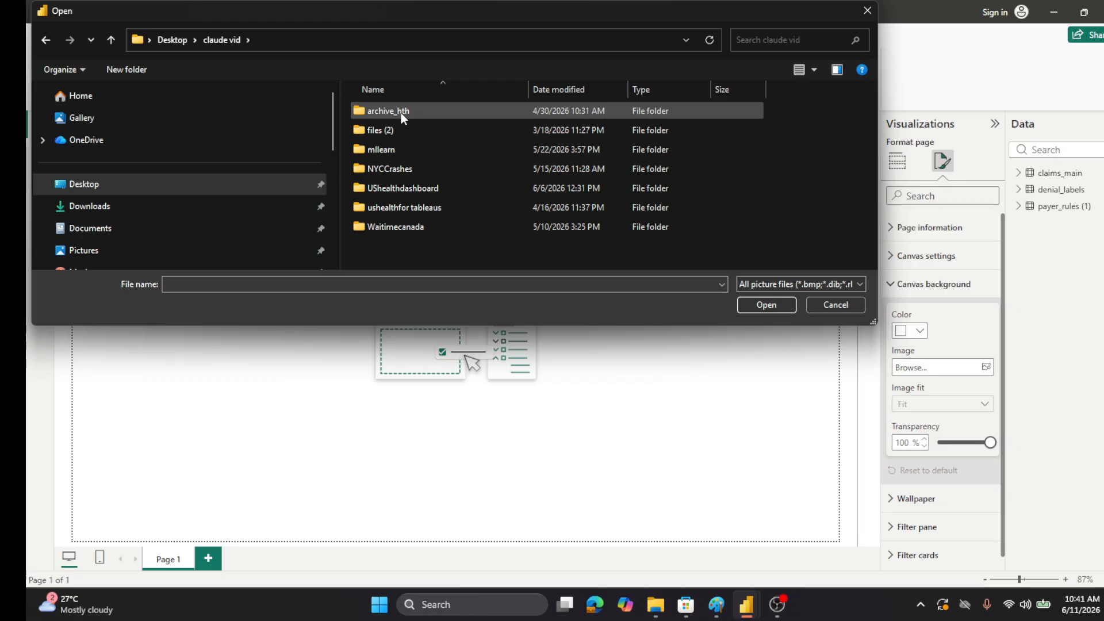
pyautogui.doubleClick(393, 189)
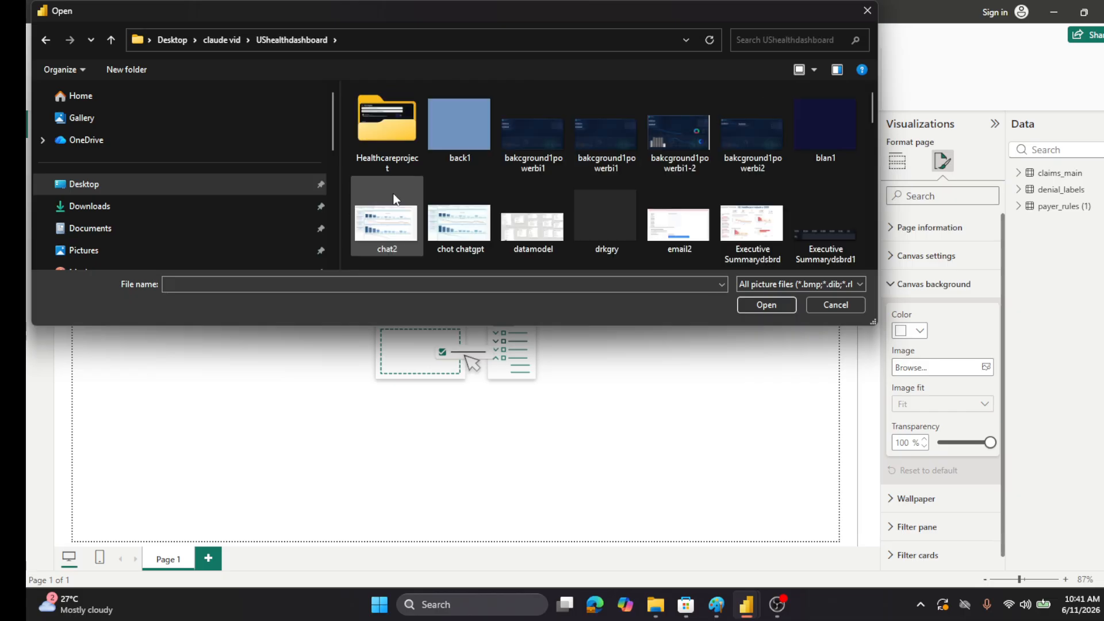
pyautogui.doubleClick(823, 132)
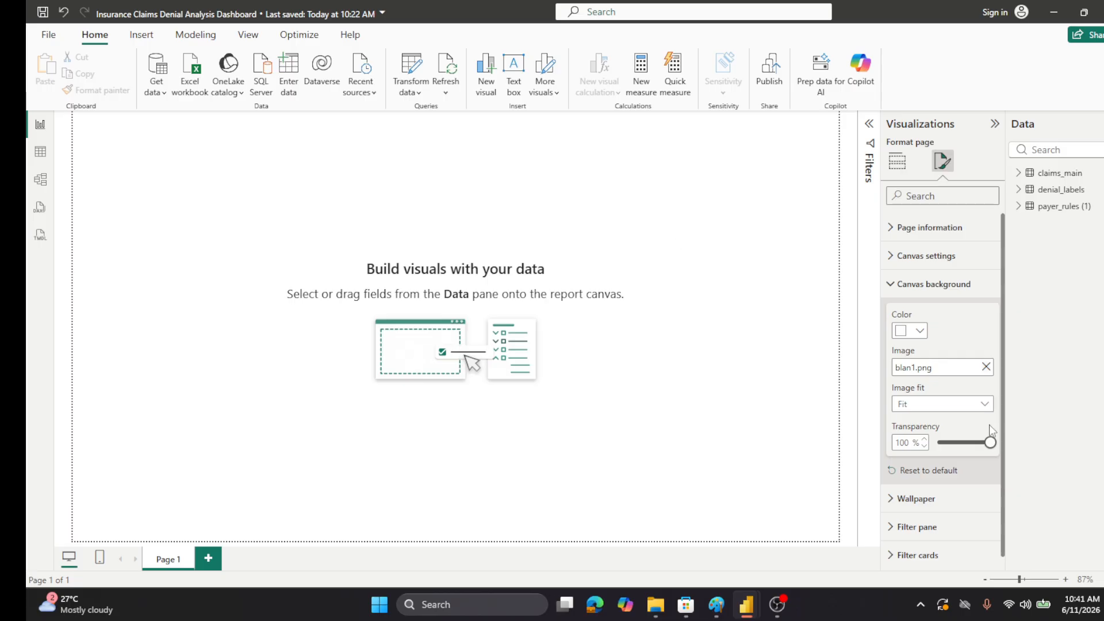
# - Set the canvas background's transparency to 0% and its image fit to Stretch
pyautogui.moveTo(989, 442); pyautogui.dragTo(927, 453)
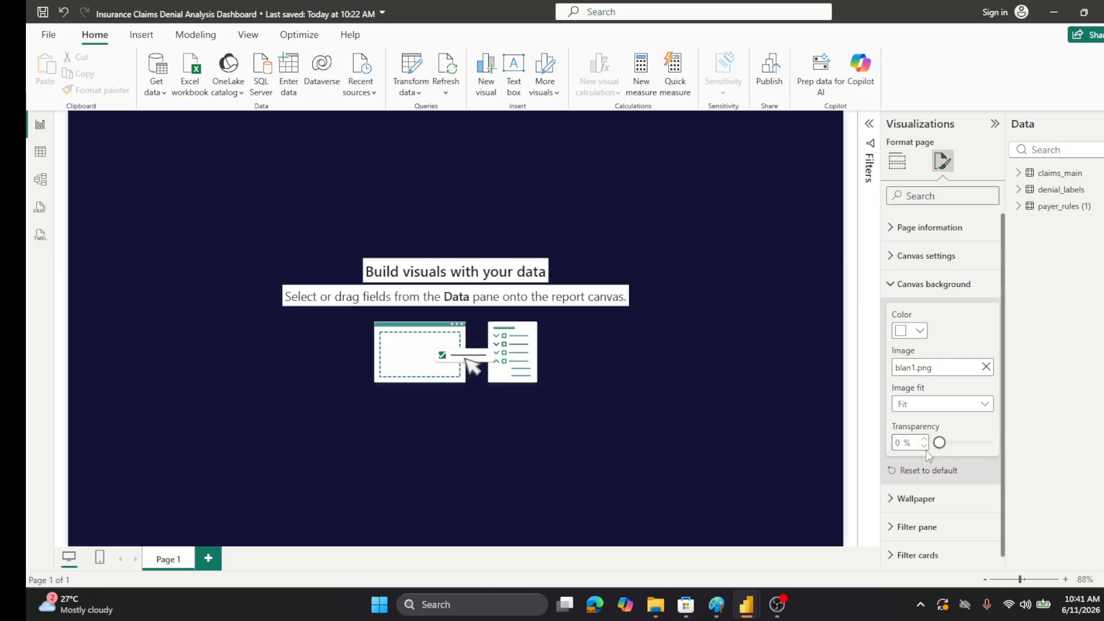
pyautogui.click(984, 404)
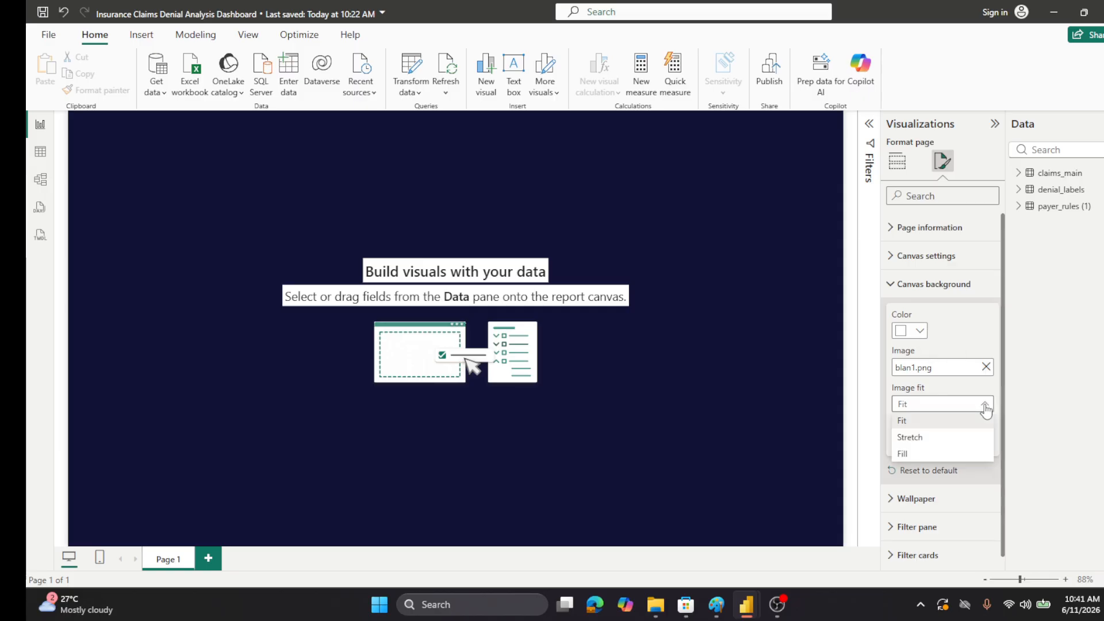
pyautogui.click(939, 440)
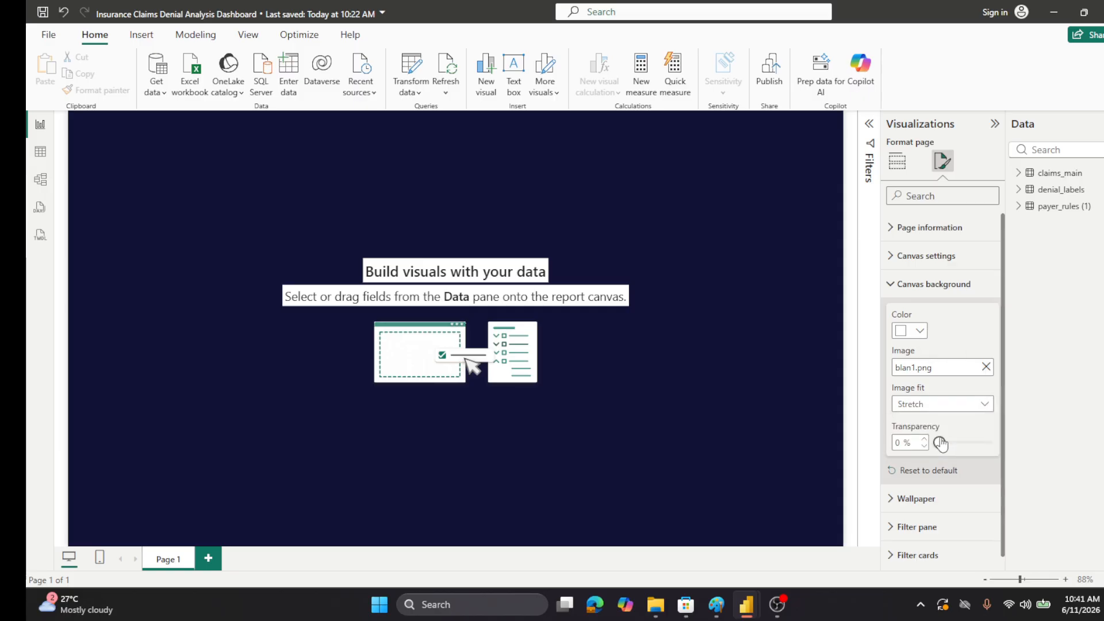
pyautogui.click(723, 190)
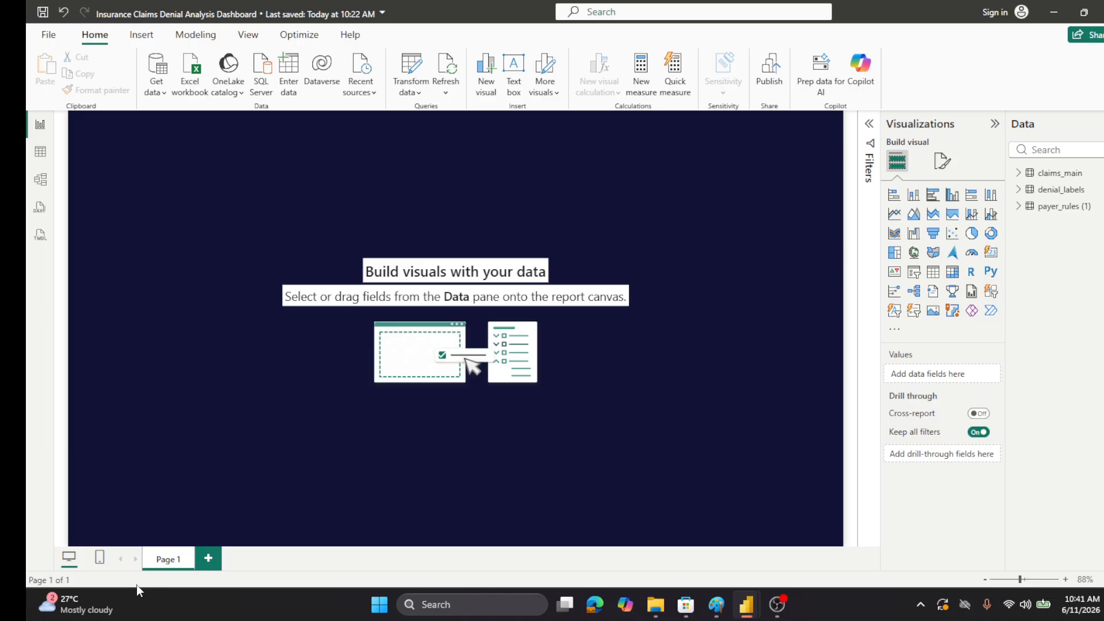
# - Rename the report page Page 1 as Executive Summary
pyautogui.doubleClick(160, 562)
pyautogui.write('Execu')
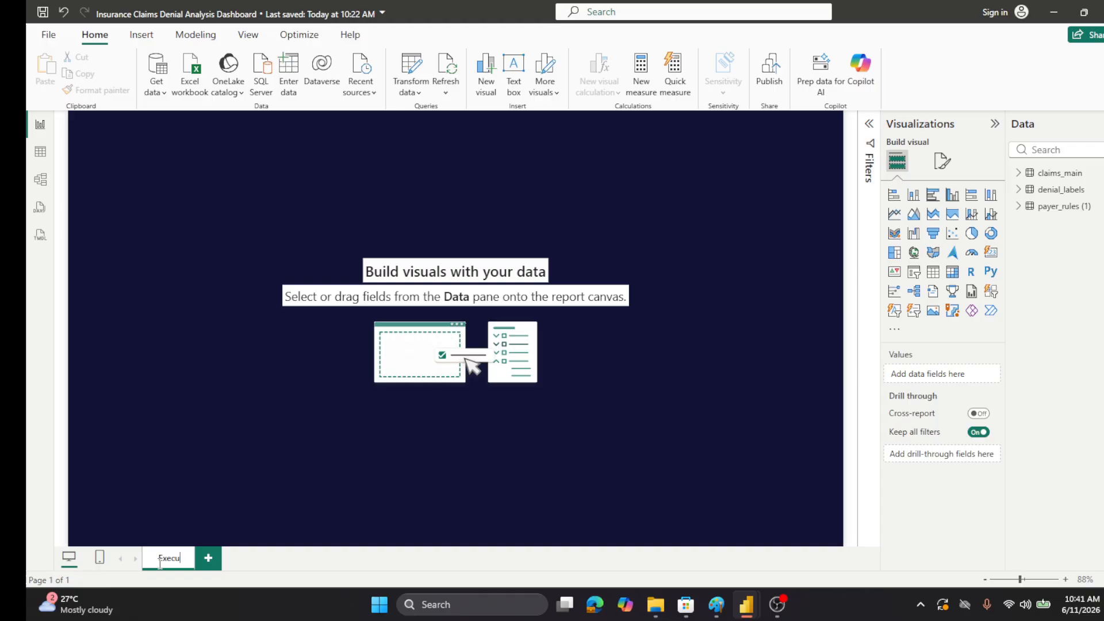
pyautogui.write('tive Su')
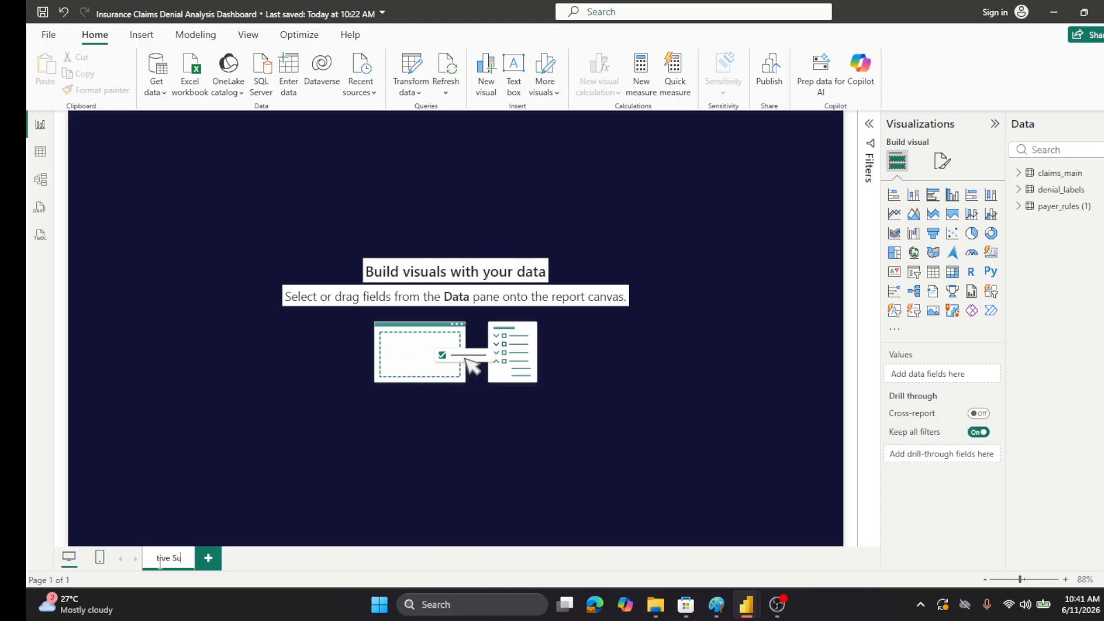
pyautogui.write('mmary')
pyautogui.press('Return')
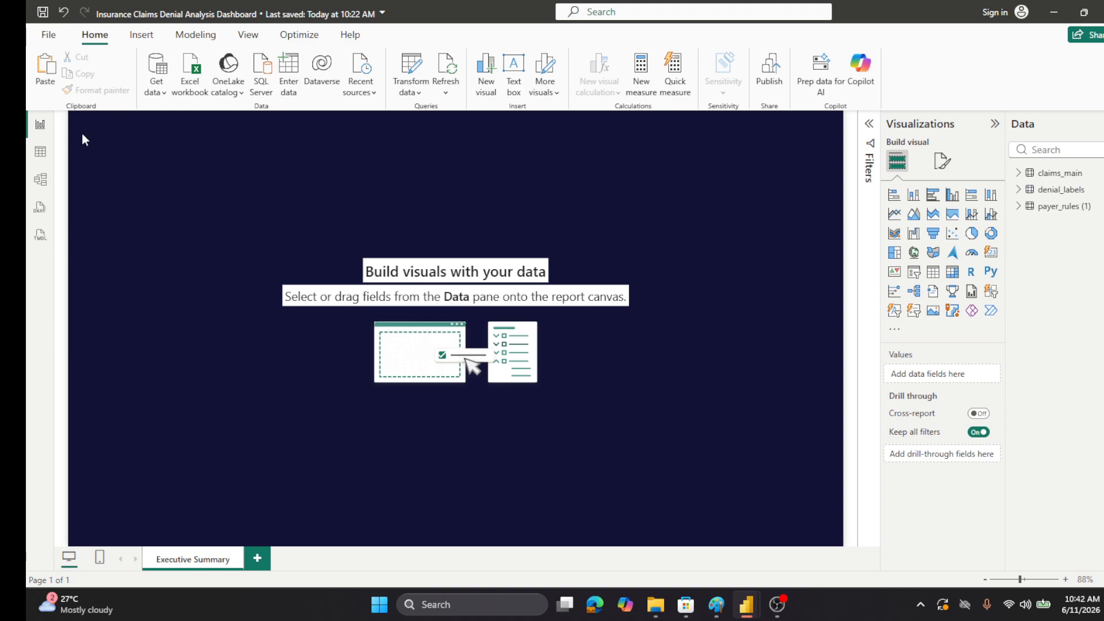
# - Paste the copied Executive Overview text box onto the Executive Summary page and save the report
pyautogui.hotkey('ctrl', 'v')
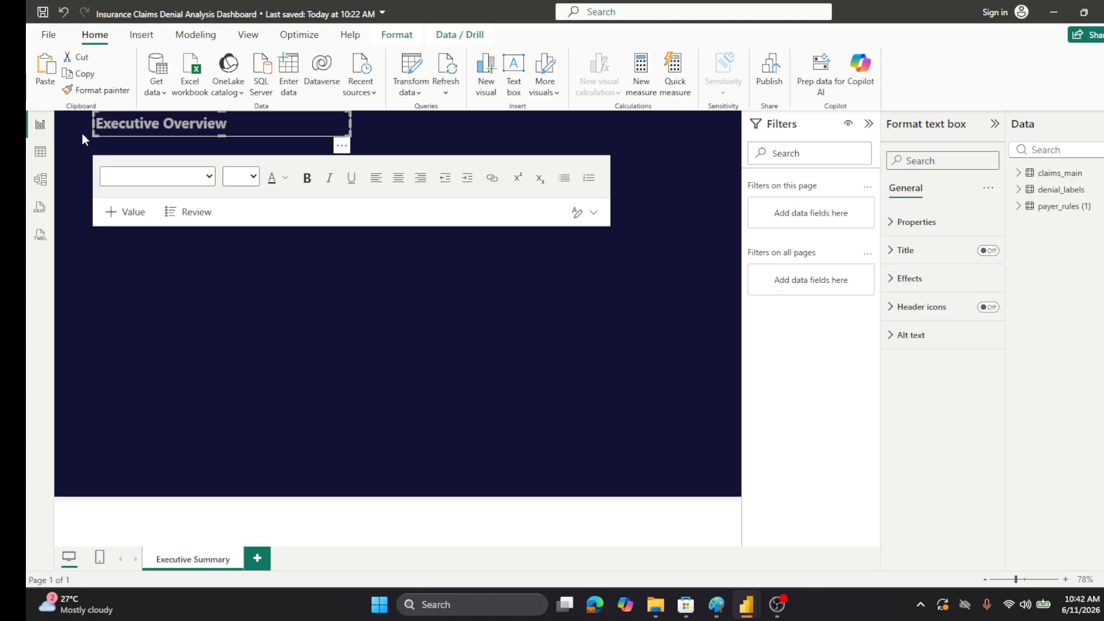
pyautogui.click(470, 315)
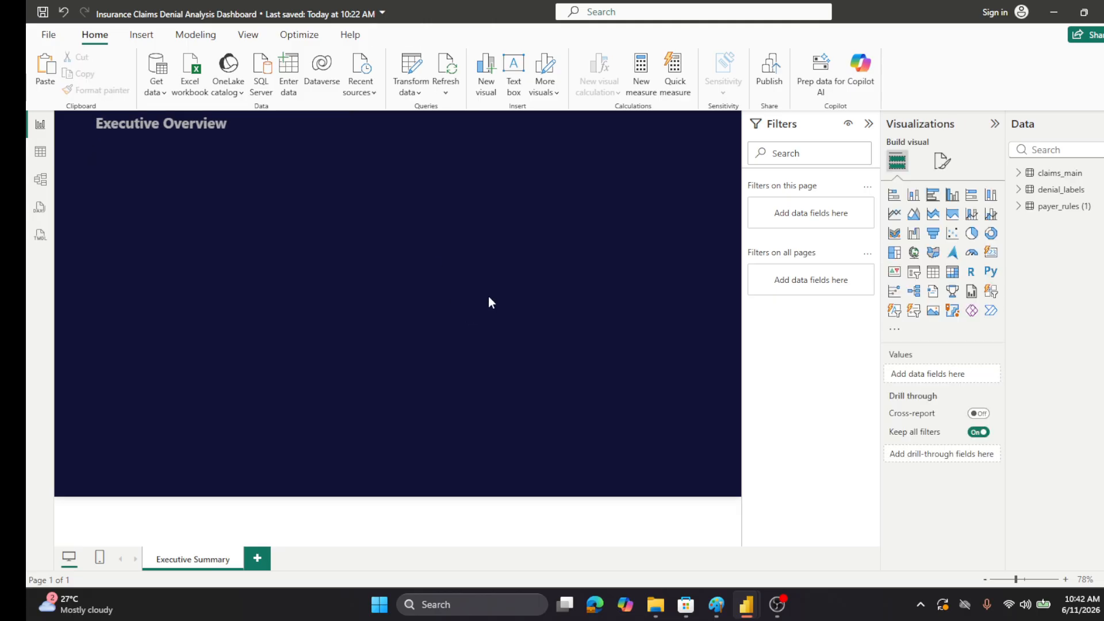
pyautogui.click(170, 141)
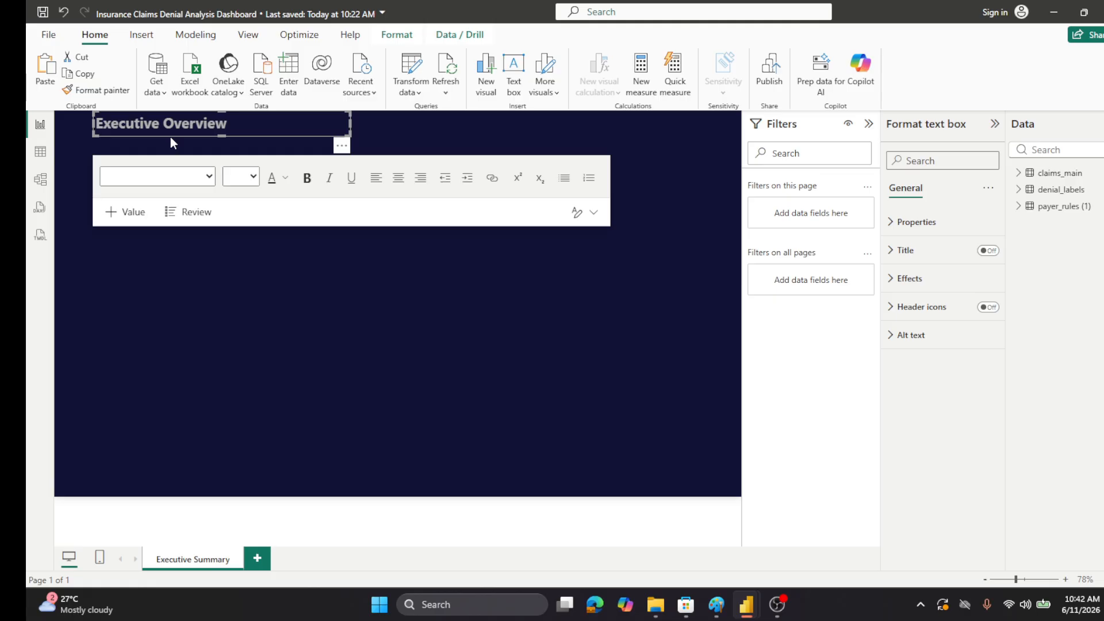
pyautogui.press('Escape')
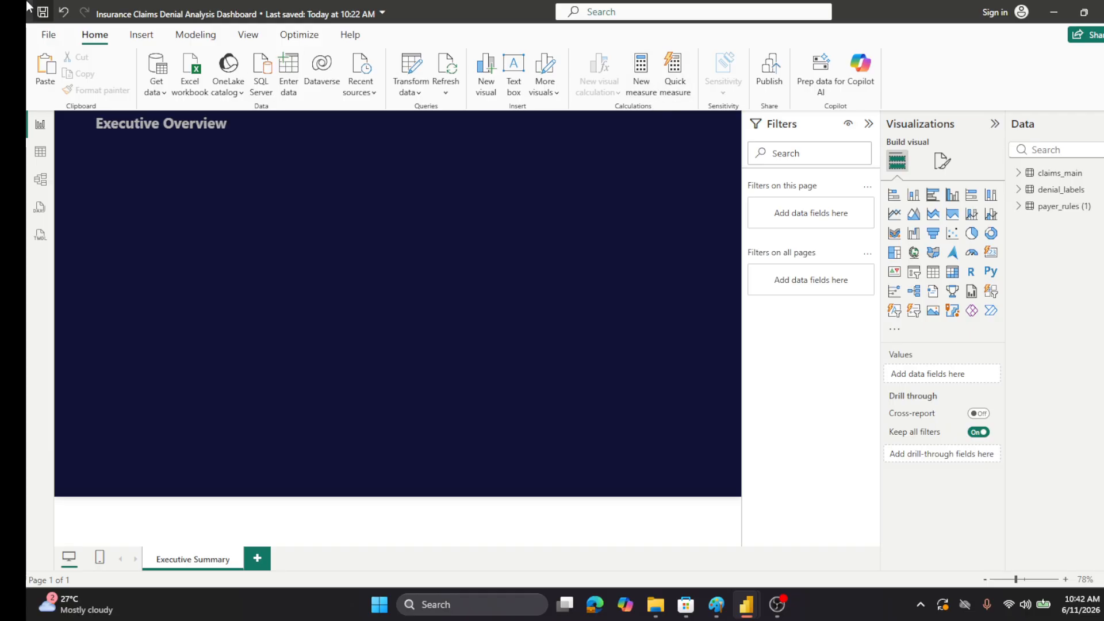
pyautogui.click(43, 13)
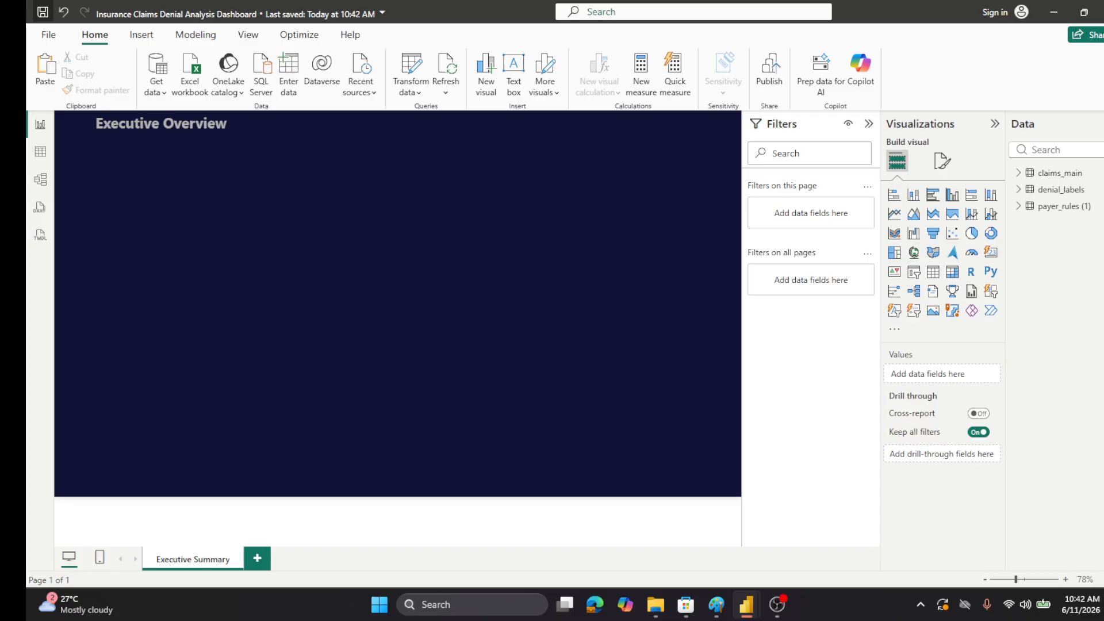
# - Add a calculated column to claims_main: Benchmark Denial Rate Col = RELATED('payer_rules (1)'[historical_denial_rate])
pyautogui.click(1018, 173)
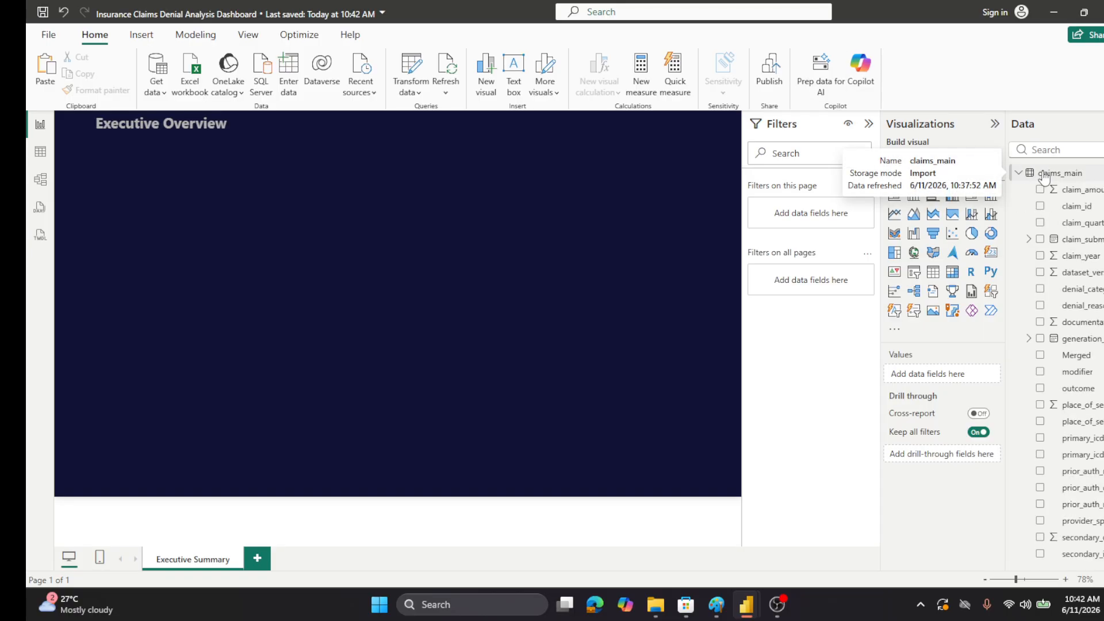
pyautogui.rightClick(1041, 173)
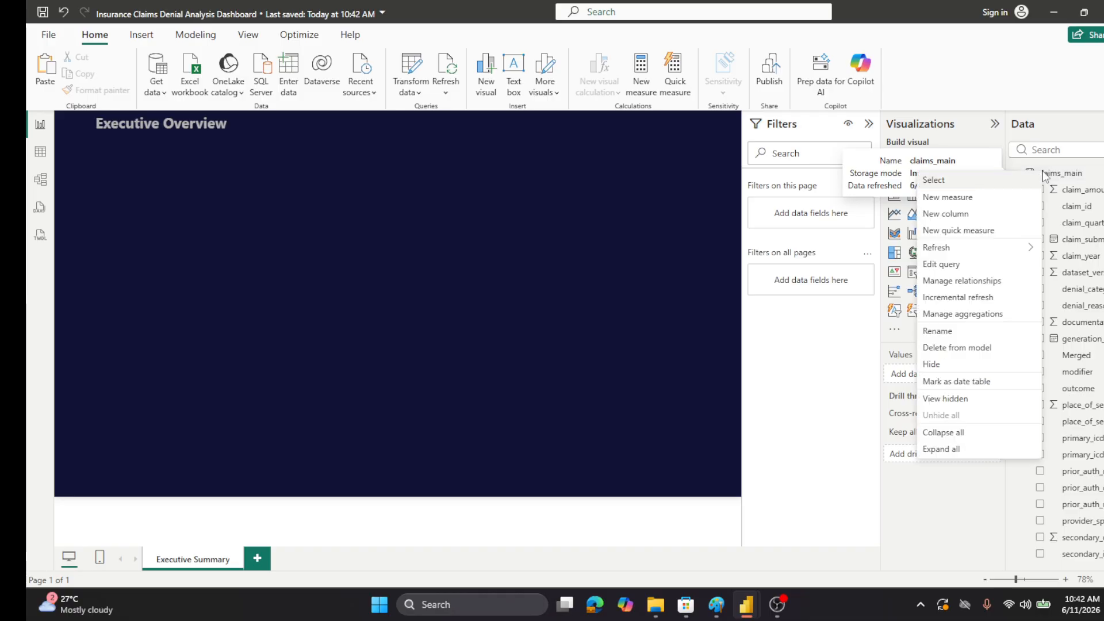
pyautogui.click(945, 215)
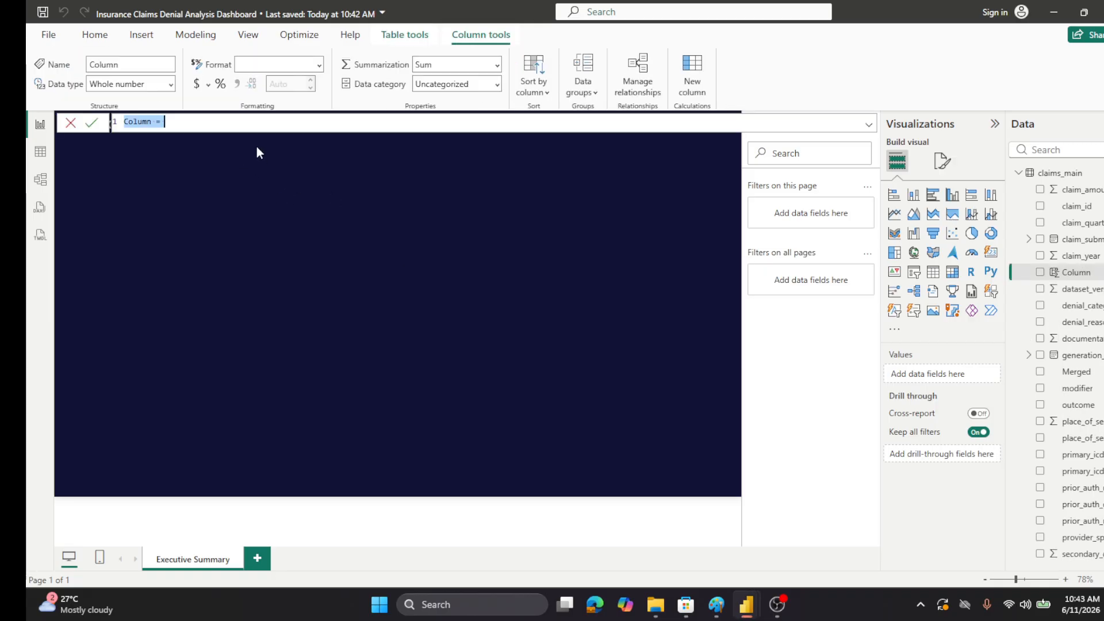
pyautogui.write("Benchmark Denial Rate Col = RELATED('payer_rules (1)'[historical_denial_rate])")
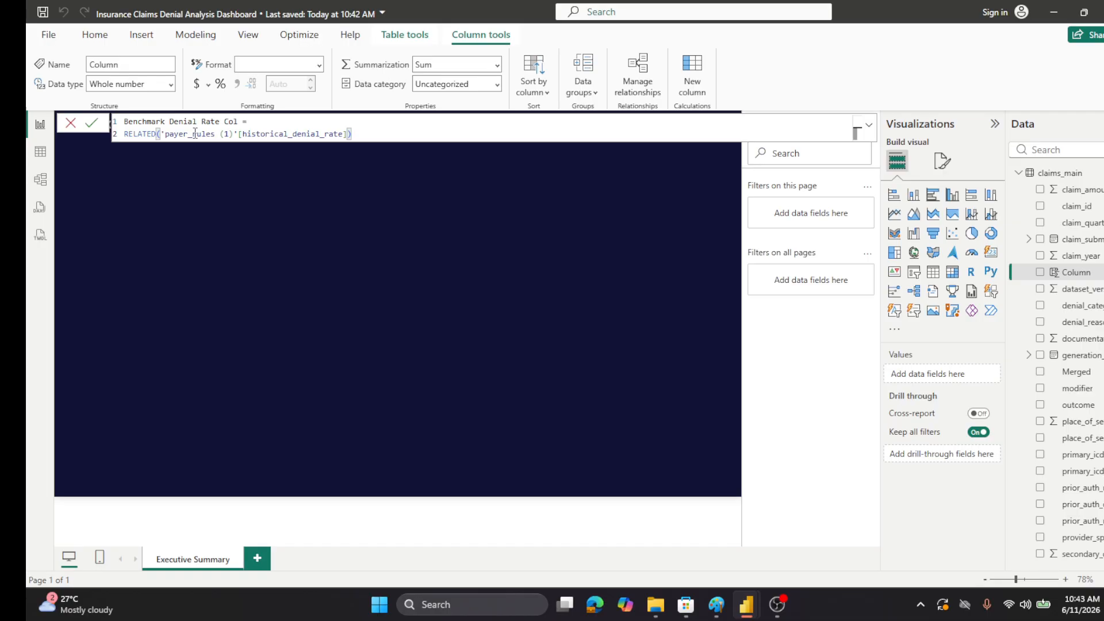
pyautogui.click(92, 123)
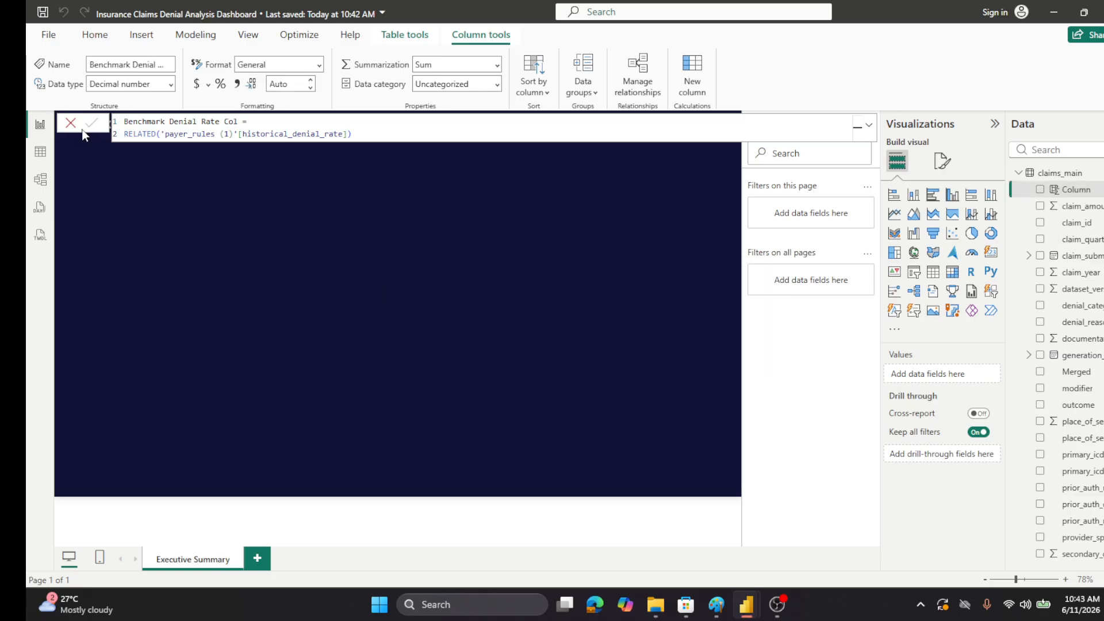
# - Compare Benchmark Denial Rate Col in claims_main with the historical denial rates in payer_rules (1), and review how the tables are related in the model
pyautogui.click(41, 154)
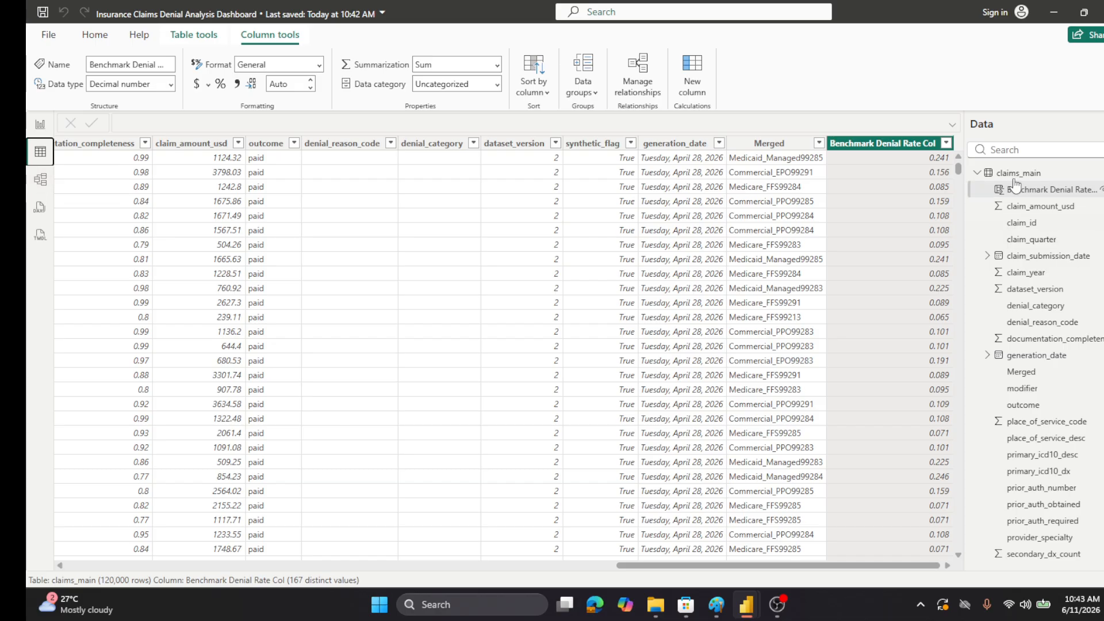
pyautogui.click(977, 174)
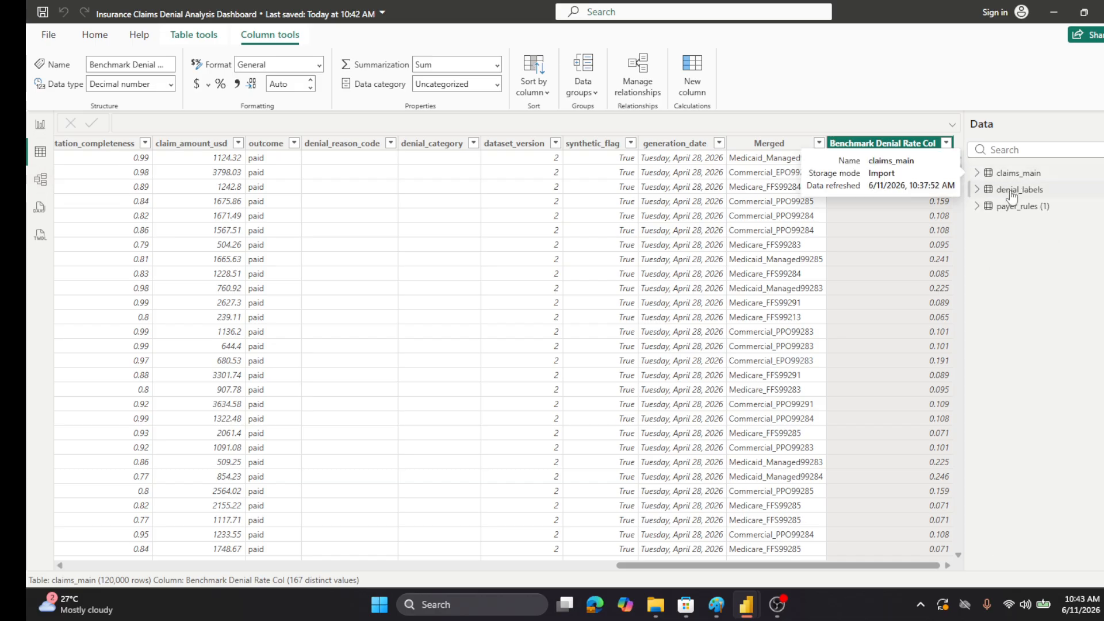
pyautogui.click(1015, 207)
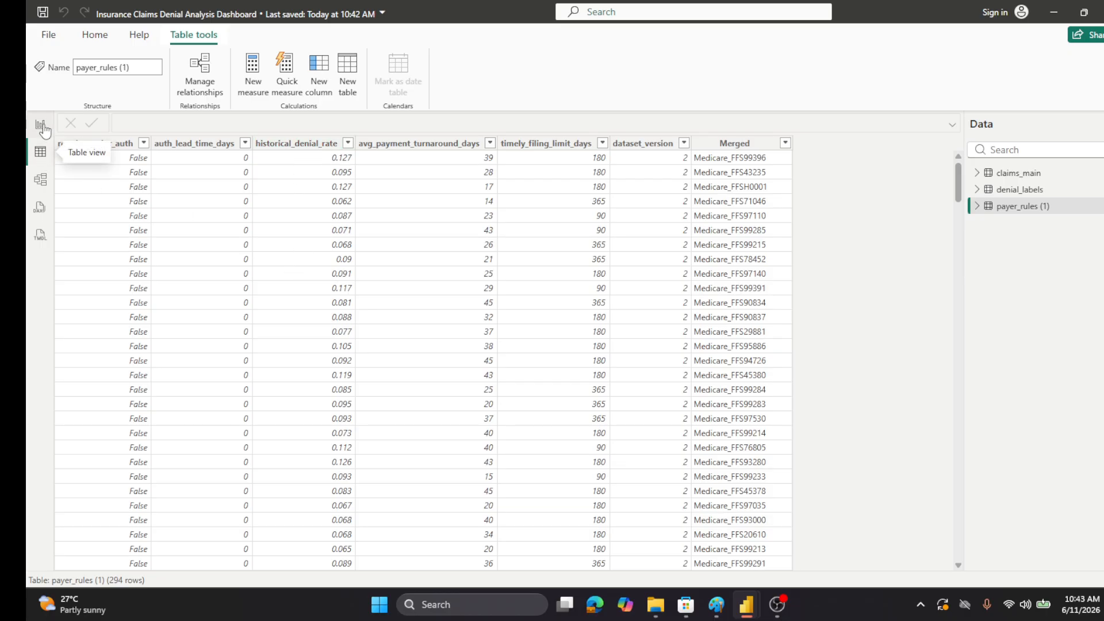
pyautogui.click(1011, 173)
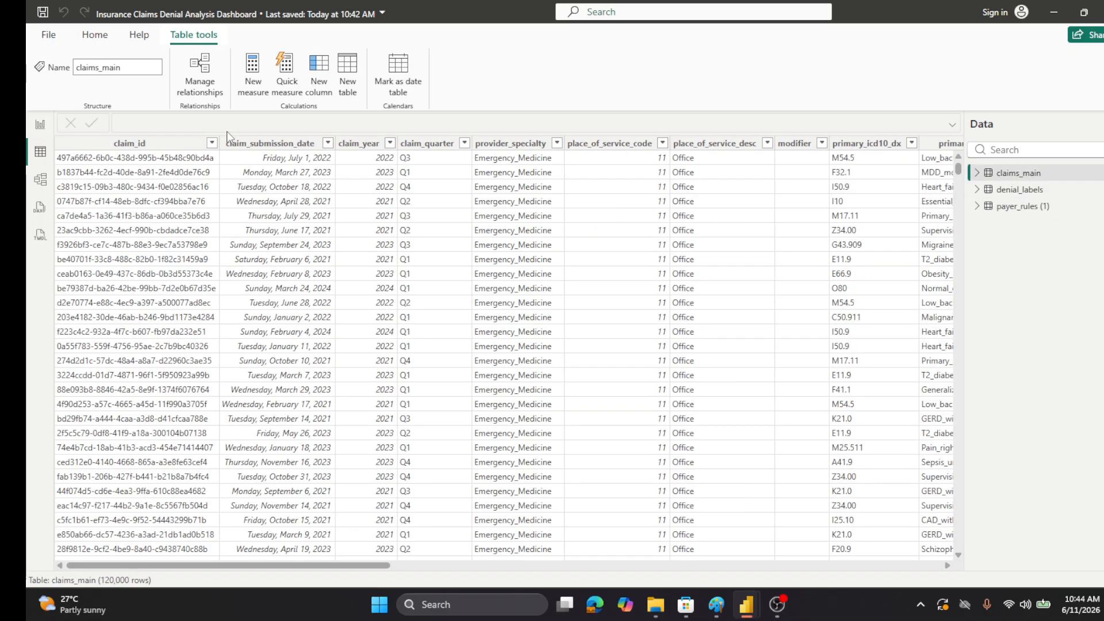
pyautogui.click(41, 182)
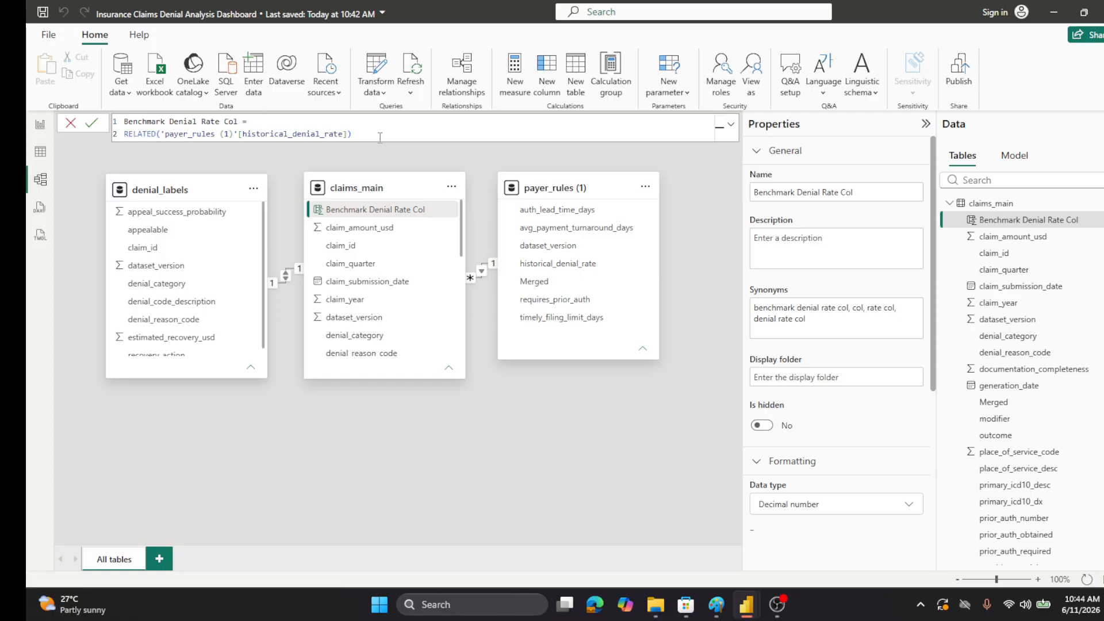
pyautogui.click(42, 154)
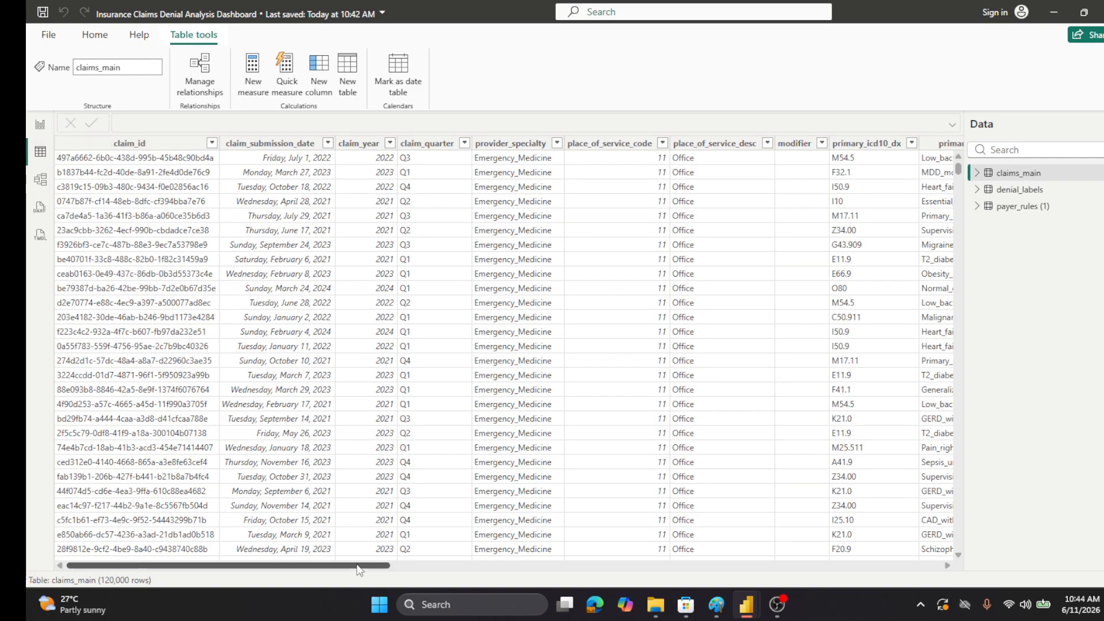
pyautogui.moveTo(357, 560); pyautogui.dragTo(948, 560)
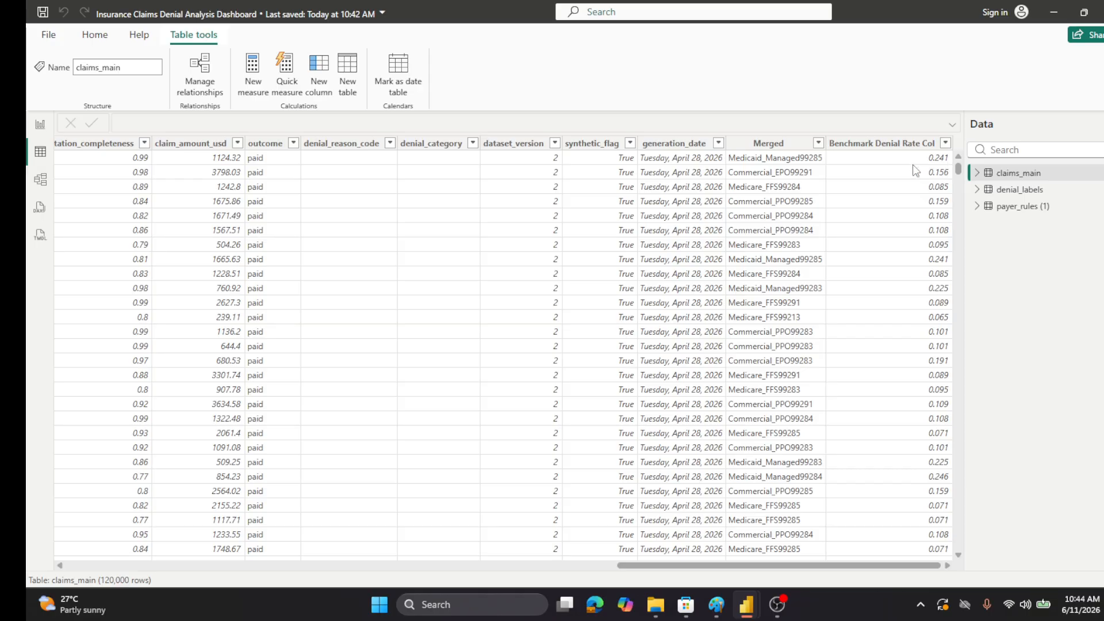
# - Review the claims_main columns through Merged and Benchmark Denial Rate Col, and check them against the payer_rules (1) table
pyautogui.moveTo(964, 534)
pyautogui.mouseDown()
pyautogui.moveTo(1003, 532)
pyautogui.moveTo(955, 541)
pyautogui.mouseUp()
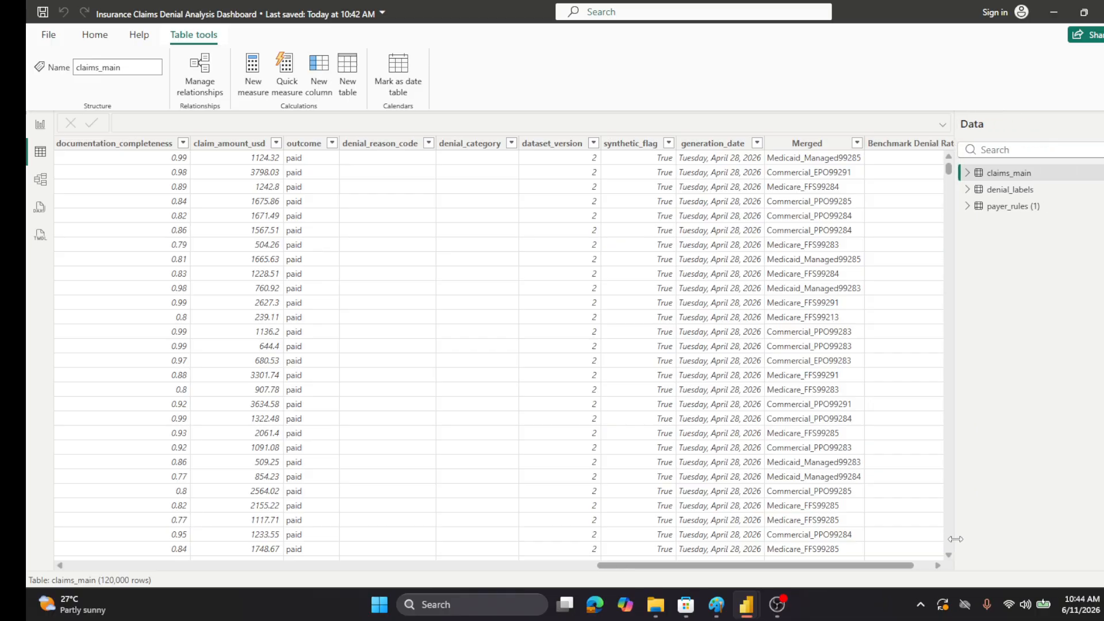
pyautogui.moveTo(799, 565); pyautogui.dragTo(273, 543)
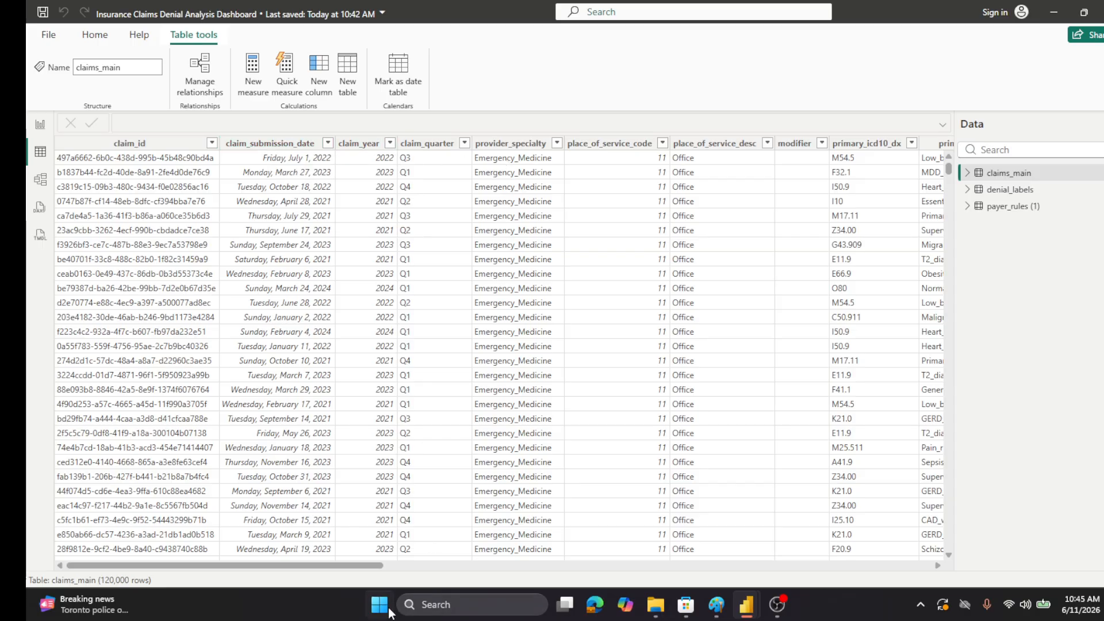
pyautogui.moveTo(346, 566); pyautogui.dragTo(901, 569)
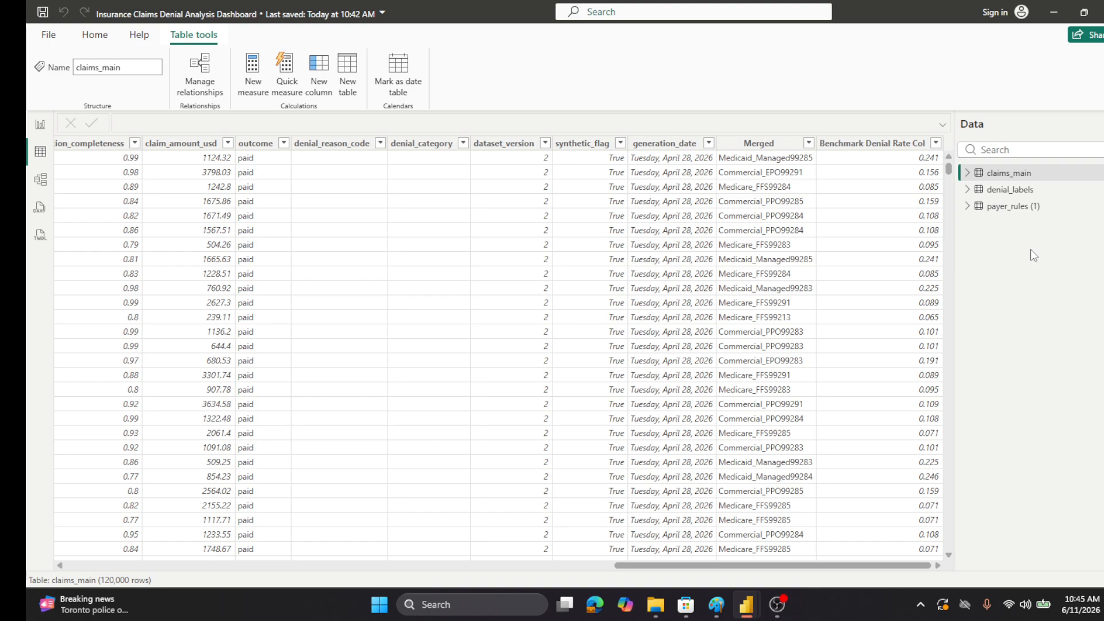
pyautogui.click(1006, 207)
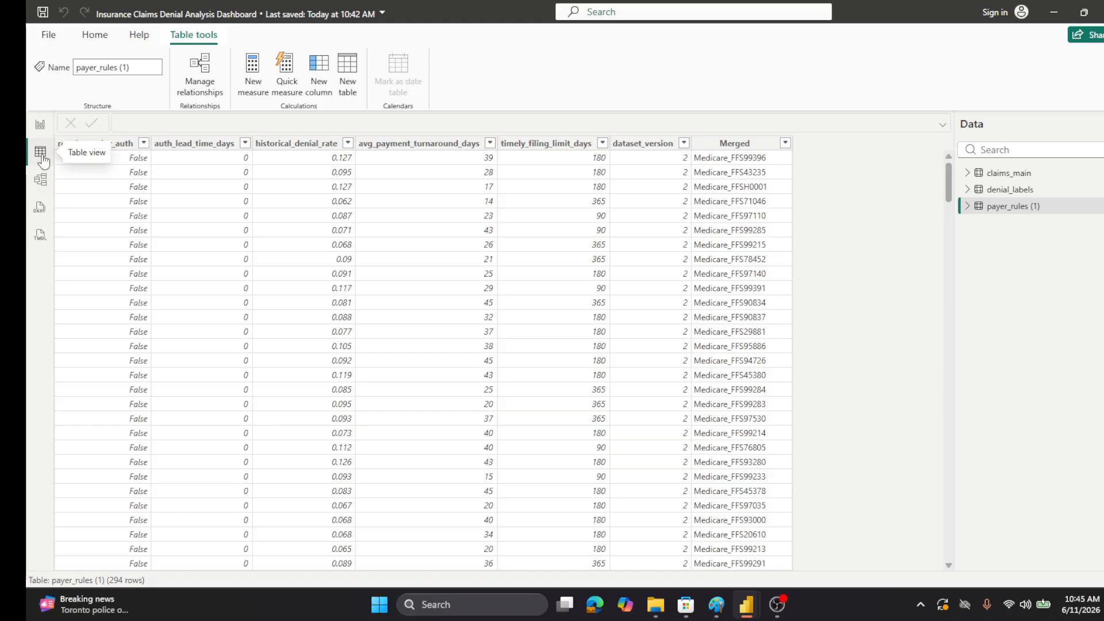
pyautogui.moveTo(1009, 178)
pyautogui.click(1009, 174)
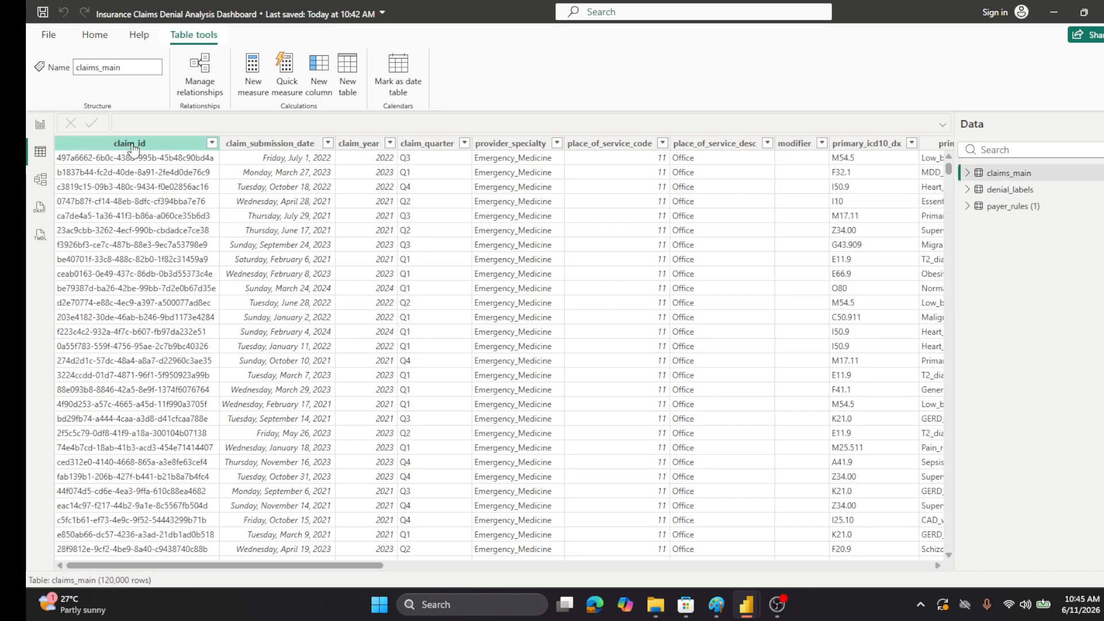
# - Widen the report's field list, inspect the claims_main query's columns in Power Query Editor, and close the editor with changes applied
pyautogui.click(39, 125)
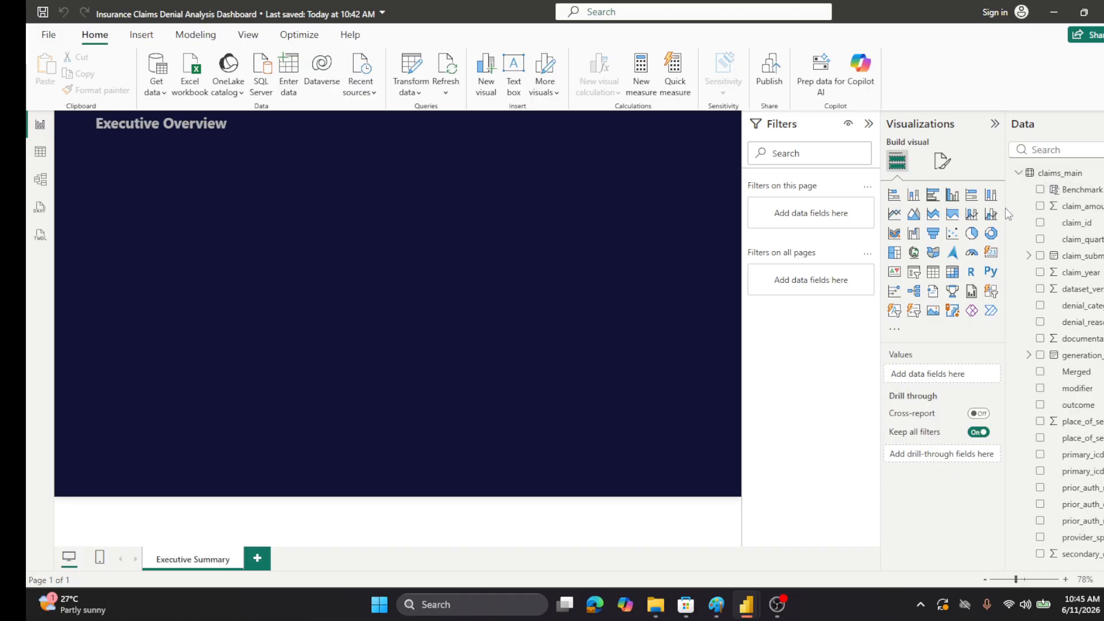
pyautogui.moveTo(1007, 212); pyautogui.dragTo(903, 222)
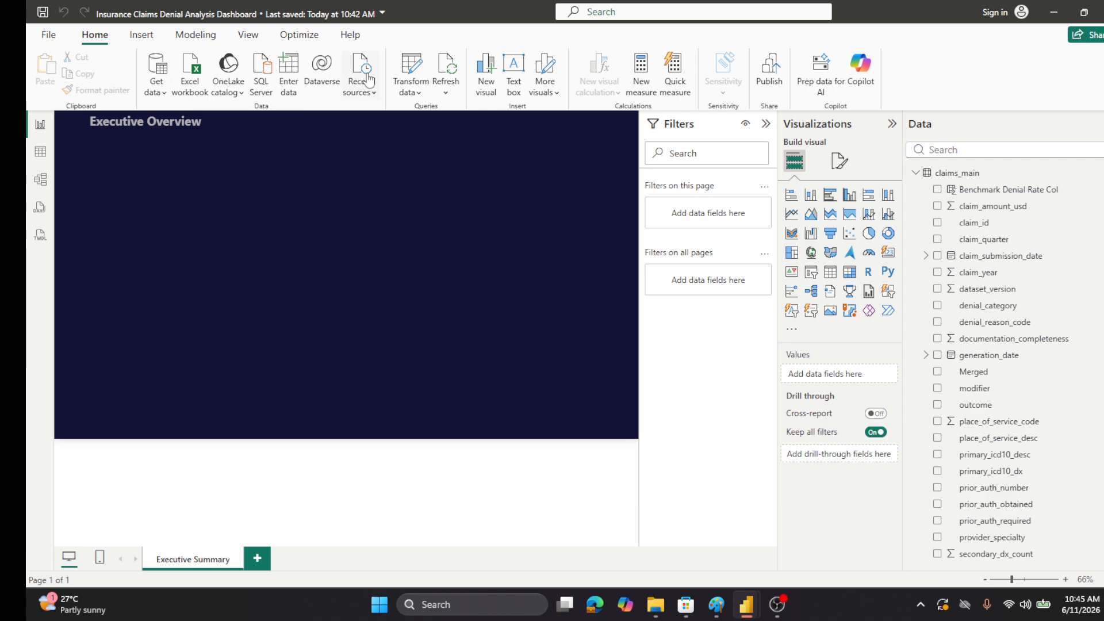
pyautogui.click(419, 95)
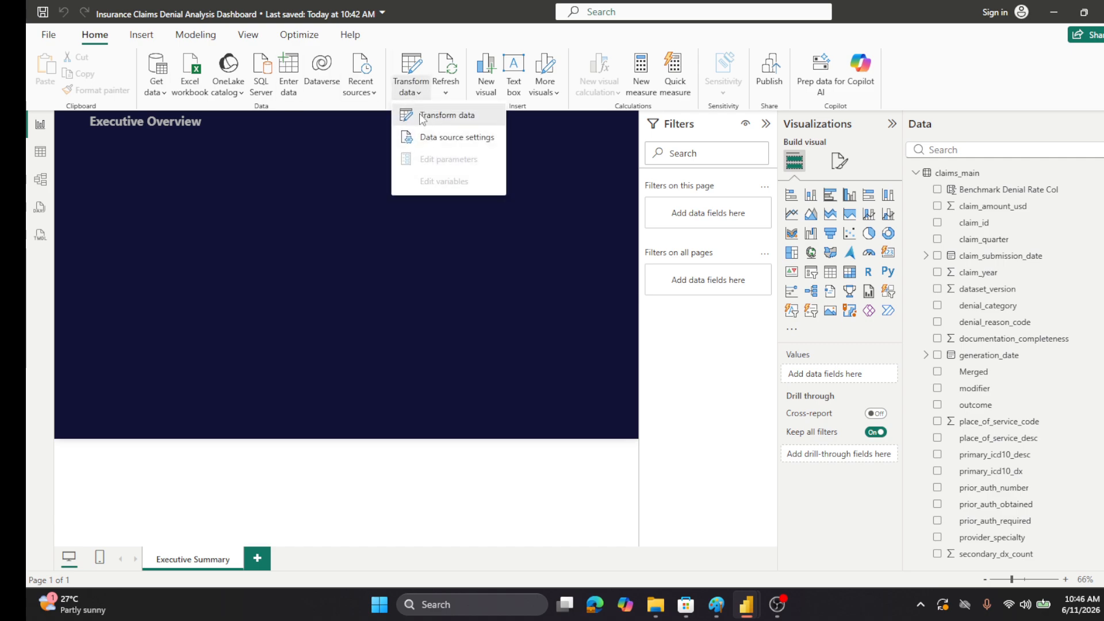
pyautogui.click(423, 113)
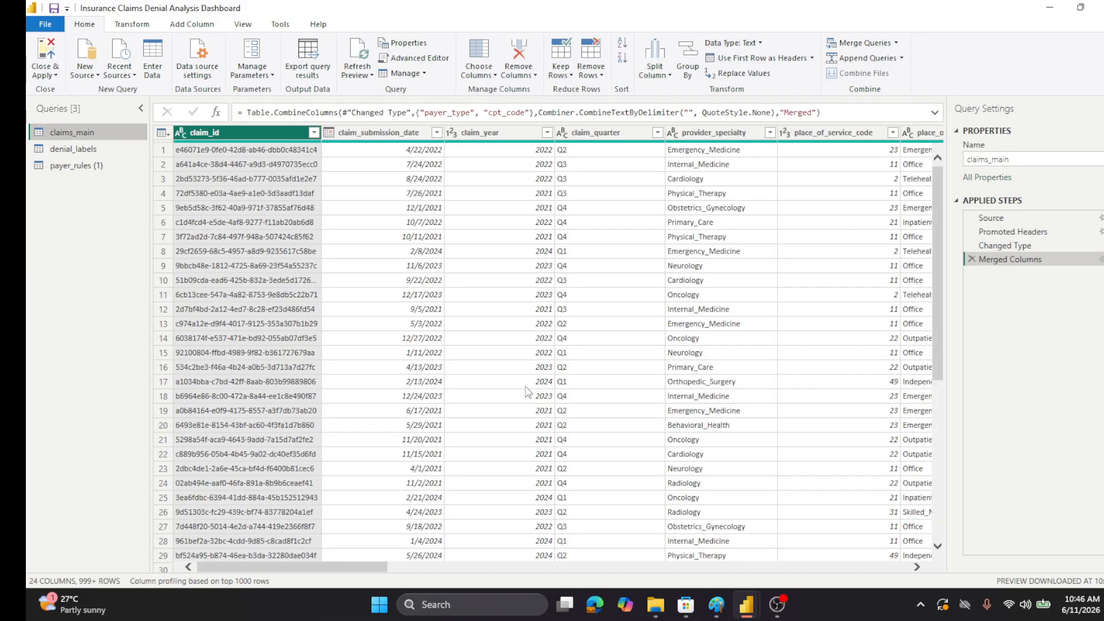
pyautogui.moveTo(352, 569); pyautogui.dragTo(909, 578)
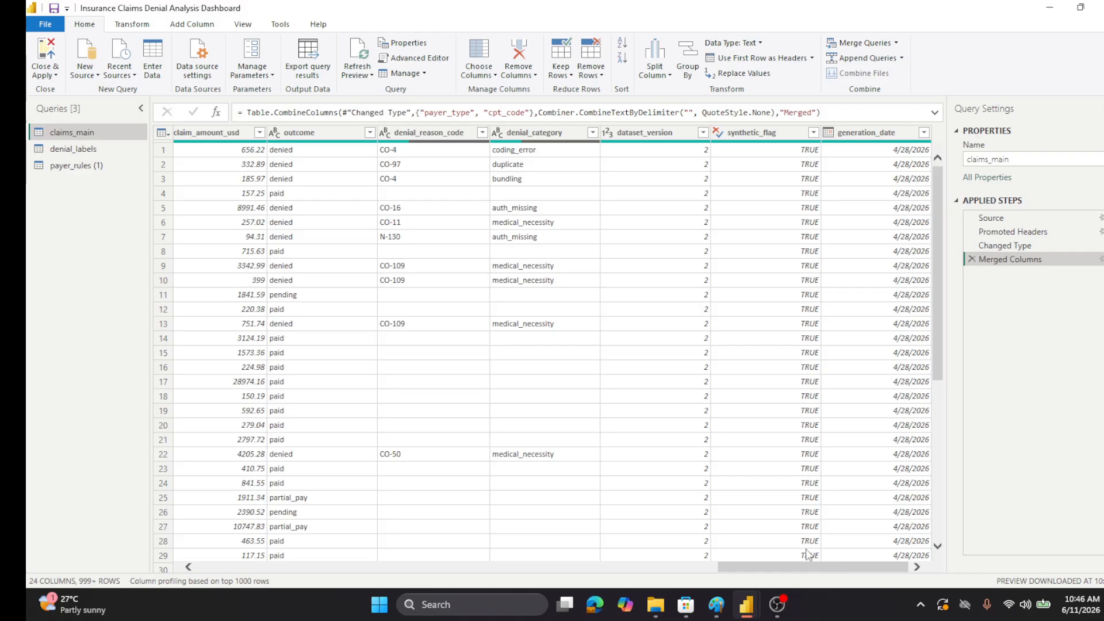
pyautogui.moveTo(788, 566); pyautogui.dragTo(552, 573)
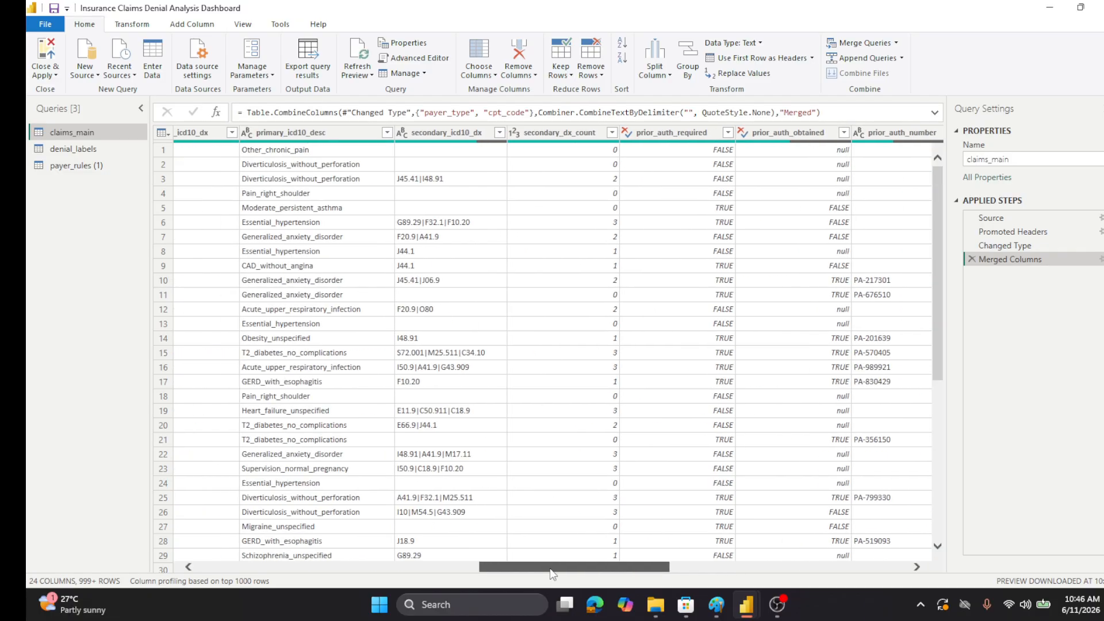
pyautogui.moveTo(552, 574); pyautogui.dragTo(266, 575)
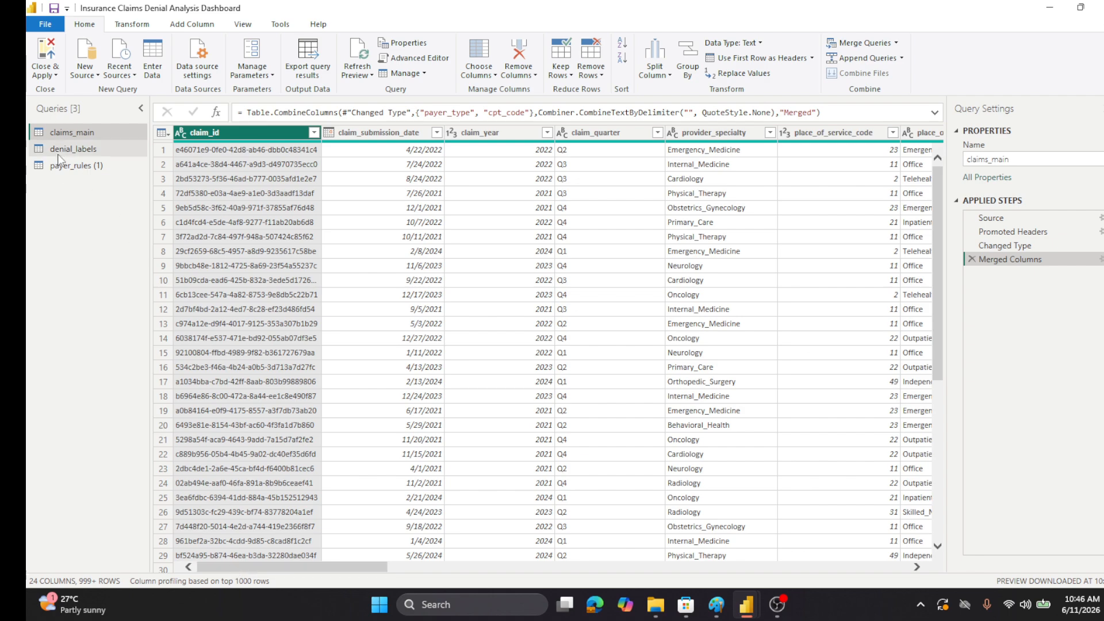
pyautogui.click(42, 57)
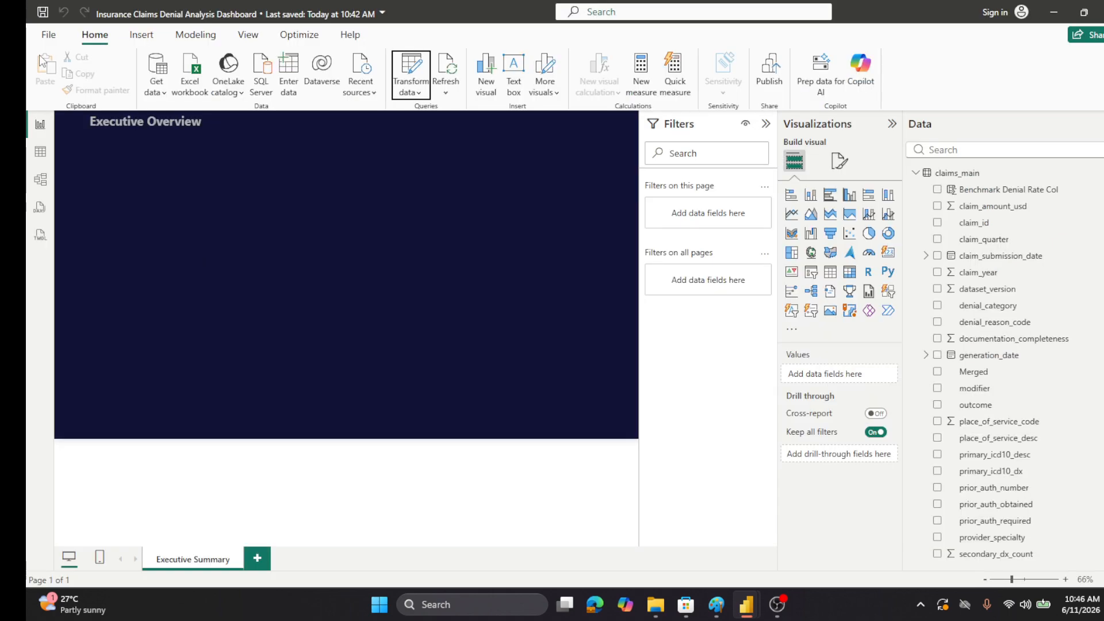
# - Add a table visual showing claim_id and Benchmark Denial Rate Col from claims_main below the Executive Overview heading
pyautogui.click(764, 126)
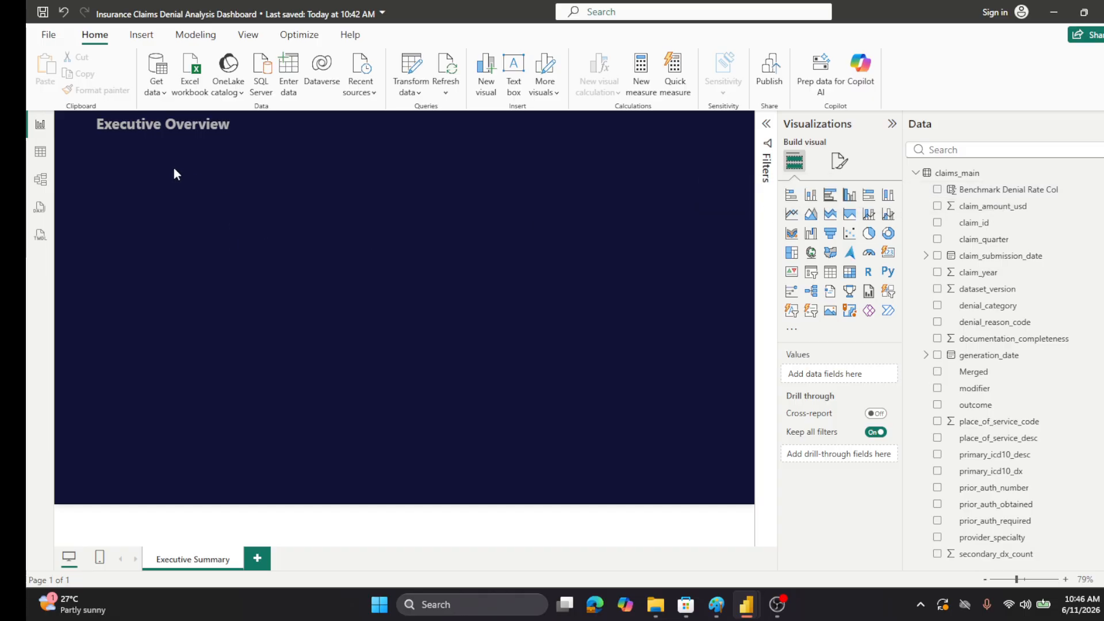
pyautogui.click(830, 272)
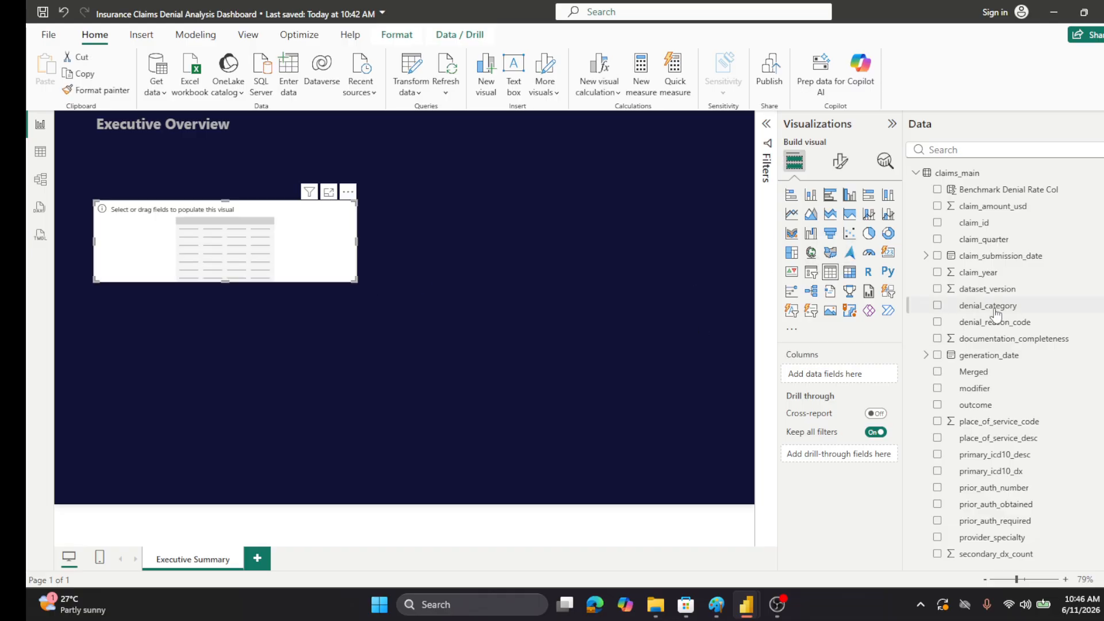
pyautogui.click(937, 222)
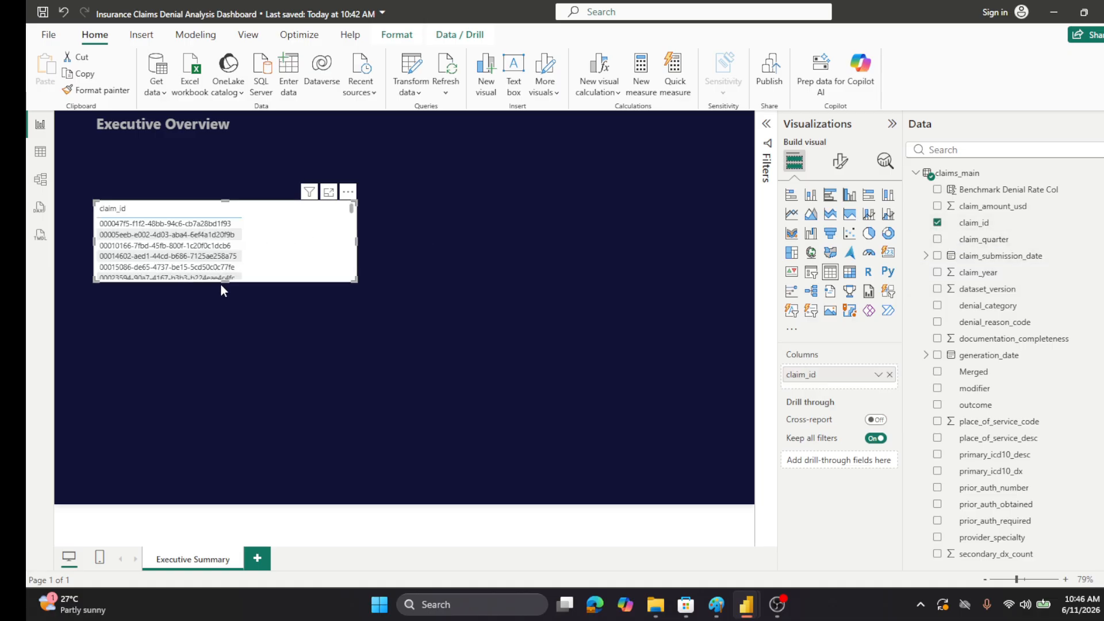
pyautogui.click(937, 190)
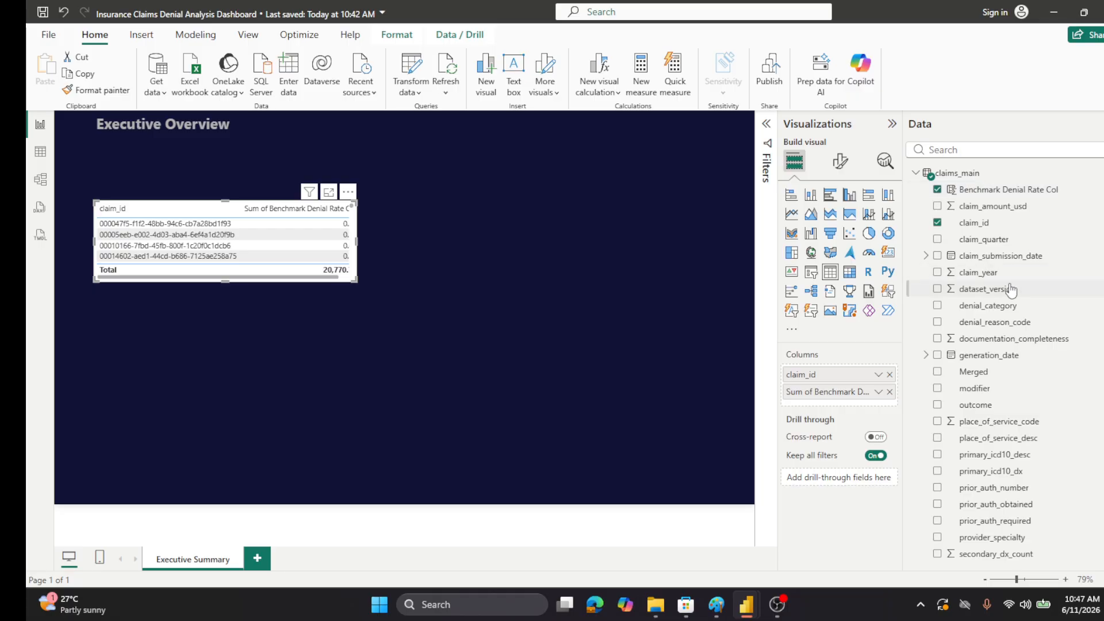
pyautogui.scroll(-3, 1011, 290)
pyautogui.scroll(3, 1010, 289)
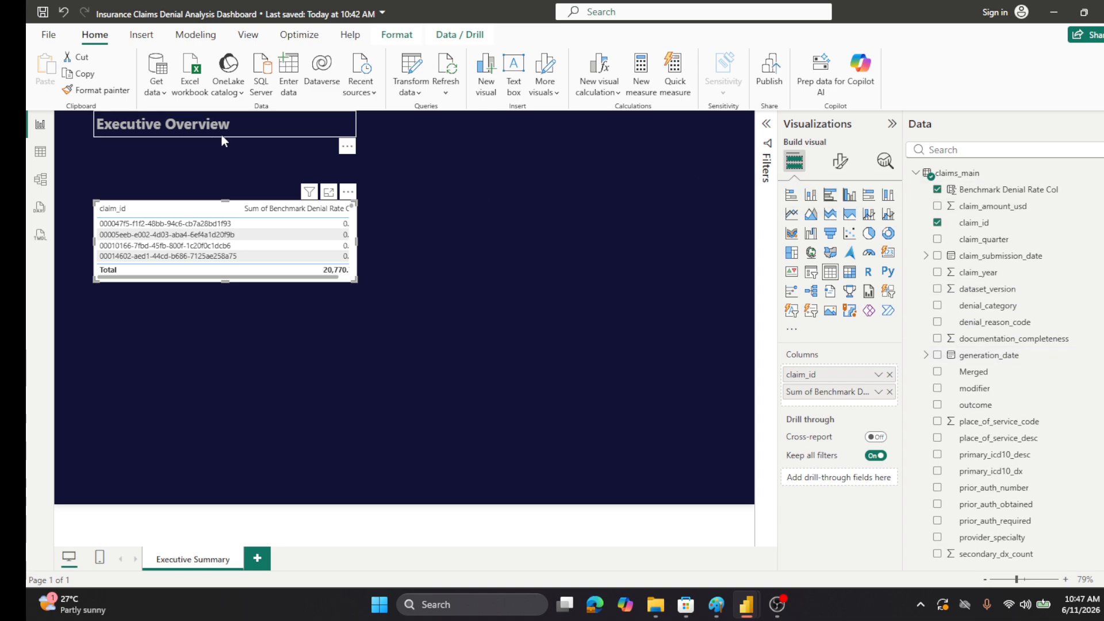
# - Delete the table visual with claim_id and Benchmark Denial Rate Col from the Executive Summary page
pyautogui.click(349, 194)
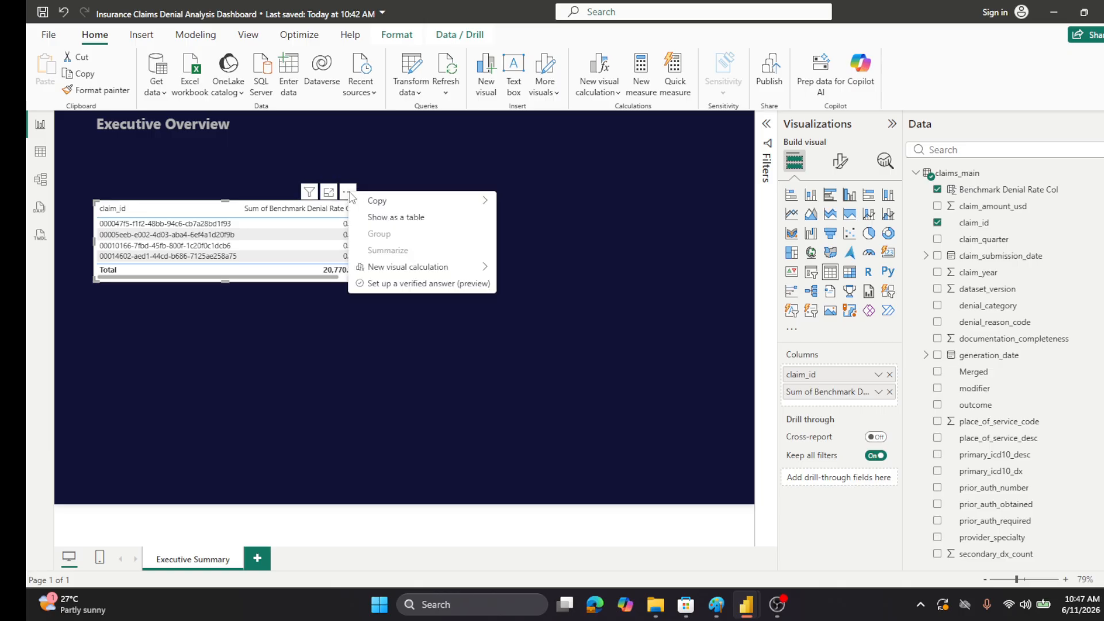
pyautogui.click(250, 287)
pyautogui.click(250, 283)
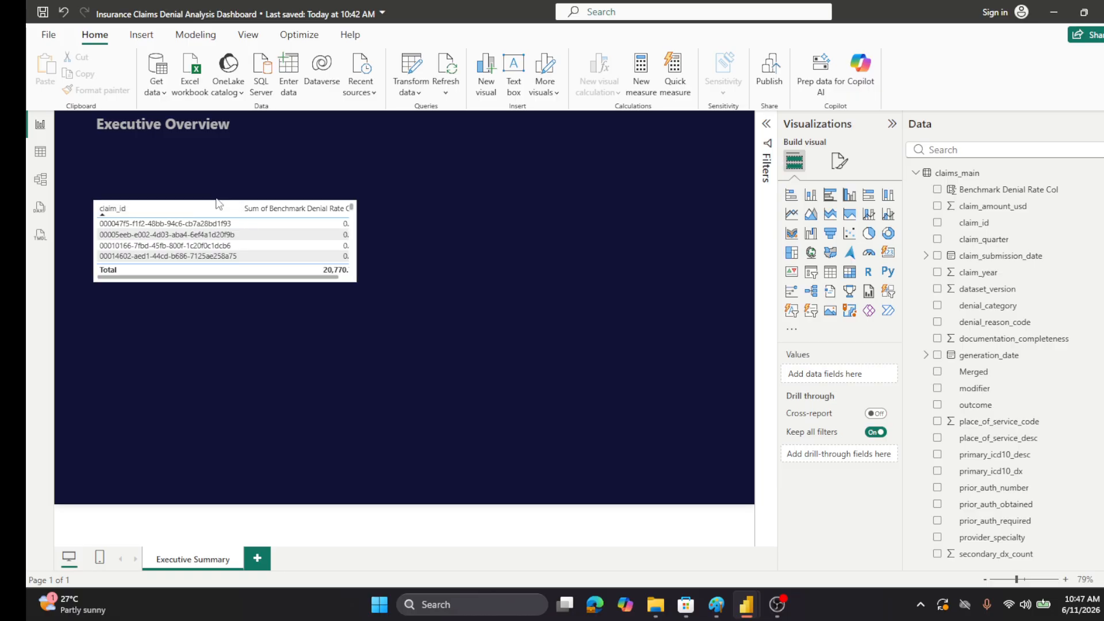
pyautogui.click(356, 278)
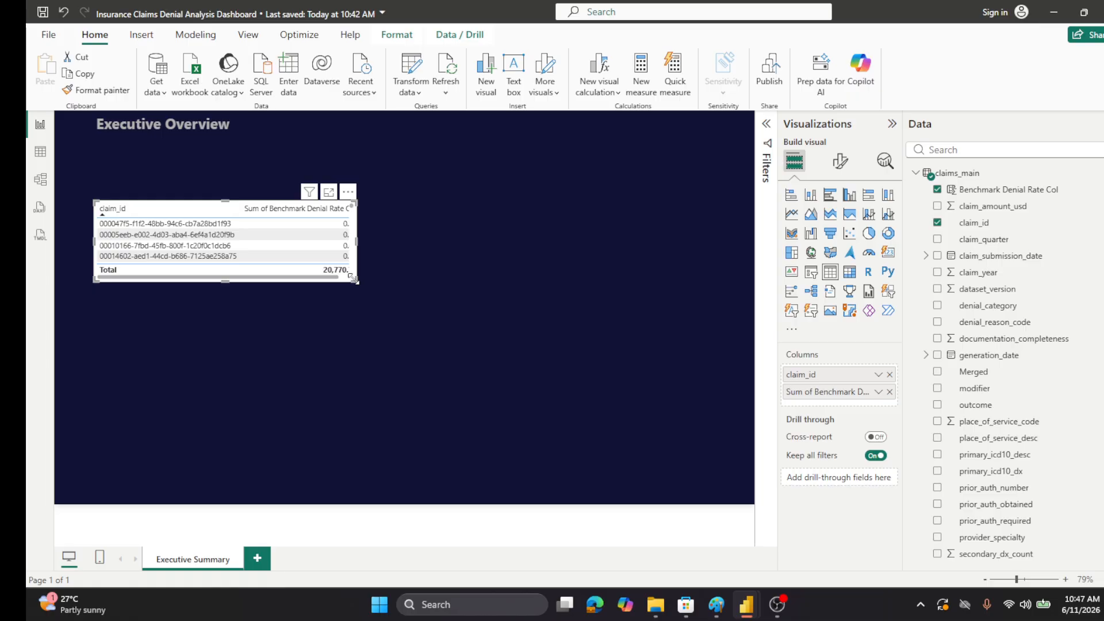
pyautogui.press('Delete')
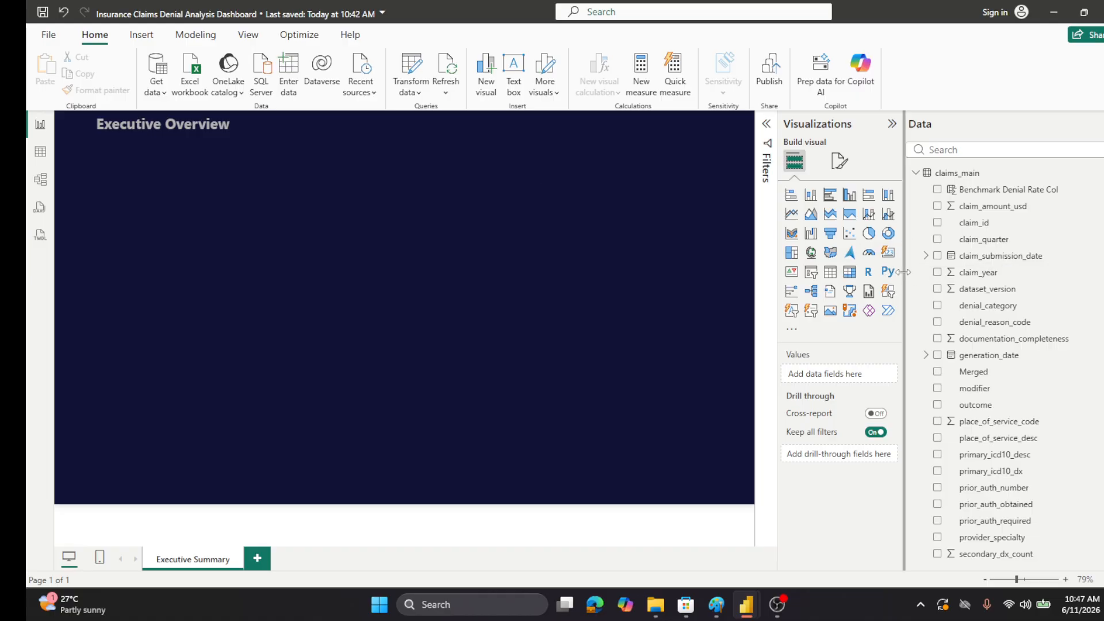
# - Collapse the claims_main field list and create an empty calculated table named Measures1 for holding measures
pyautogui.moveTo(901, 272); pyautogui.dragTo(897, 270)
pyautogui.click(913, 173)
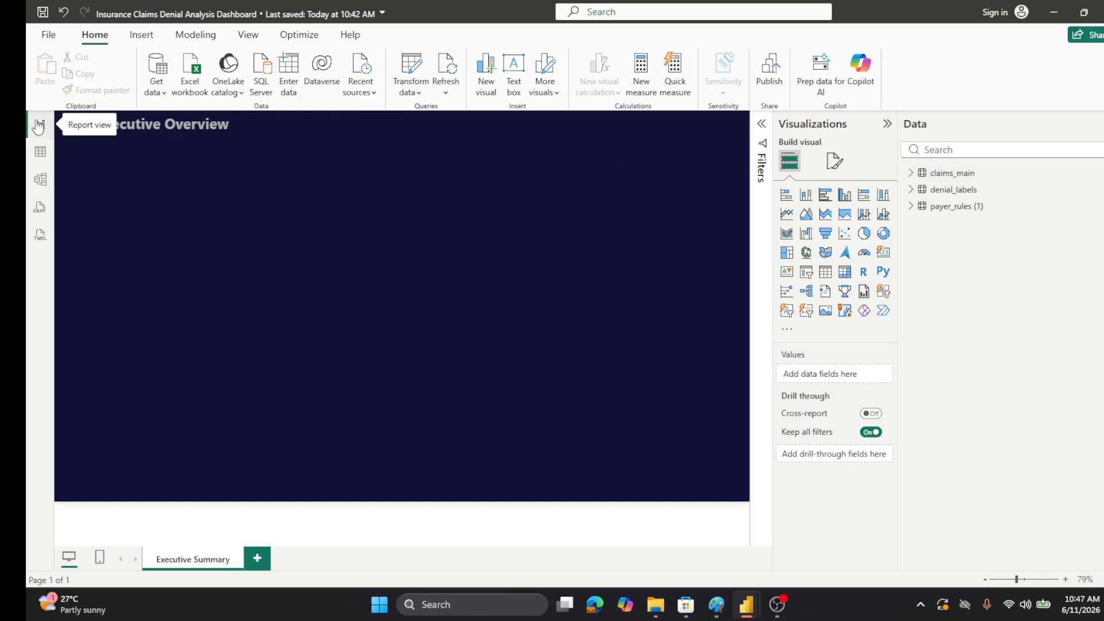
pyautogui.click(42, 154)
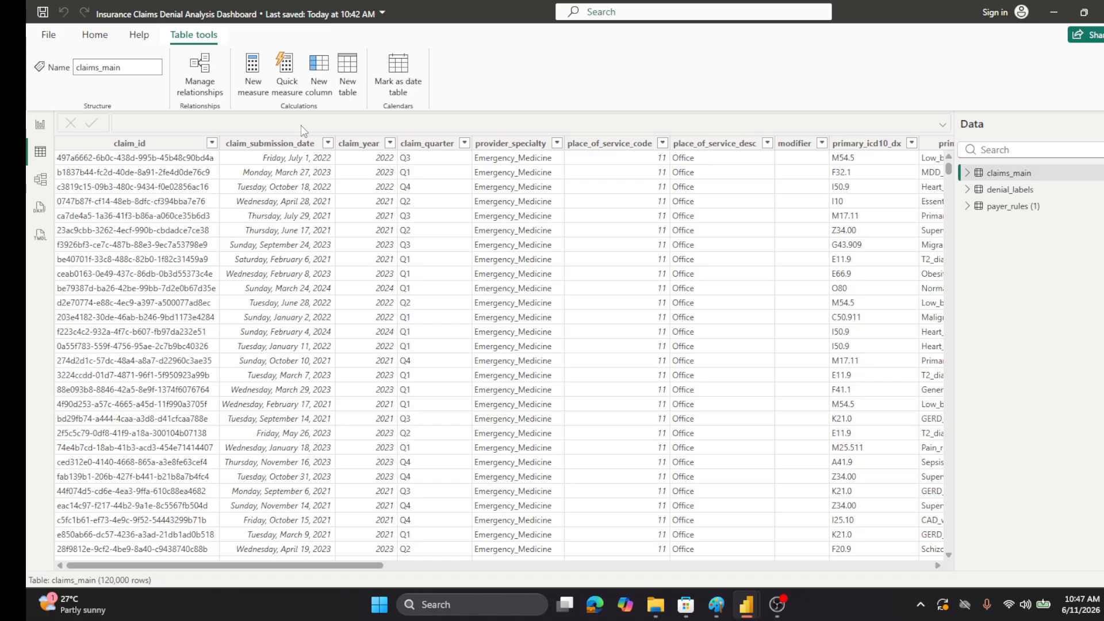
pyautogui.click(347, 86)
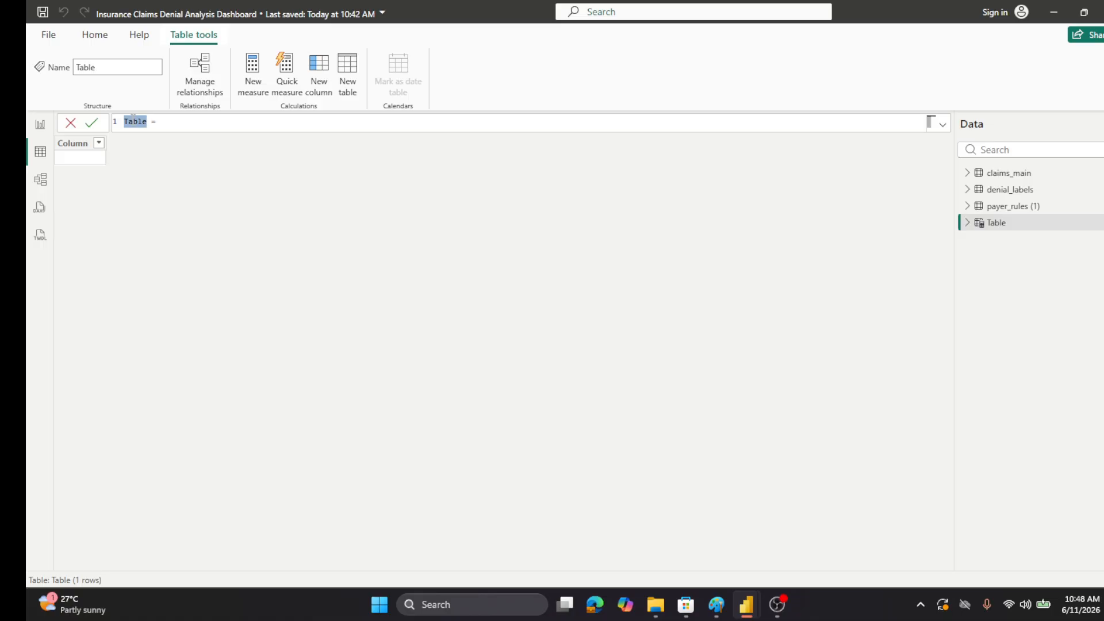
pyautogui.write('Measures1')
pyautogui.click(89, 123)
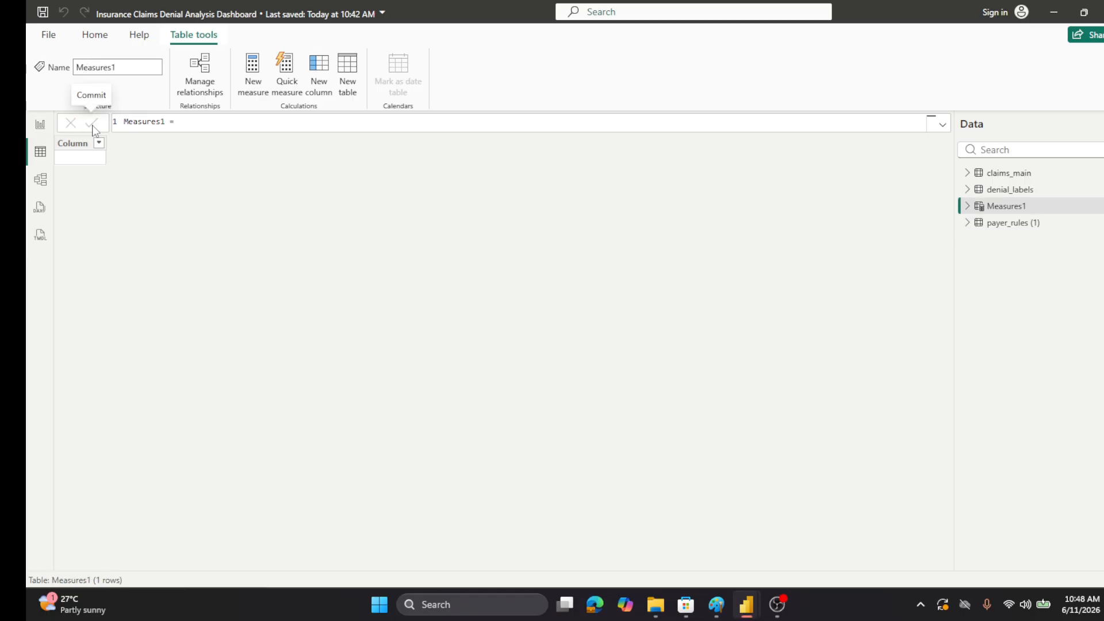
# - Add a measure to Measures1: Total Denied Amount = CALCULATE(SUM(claims_main[claim_amount_usd]), claims_main[outcome] = "Denied")
pyautogui.click(40, 126)
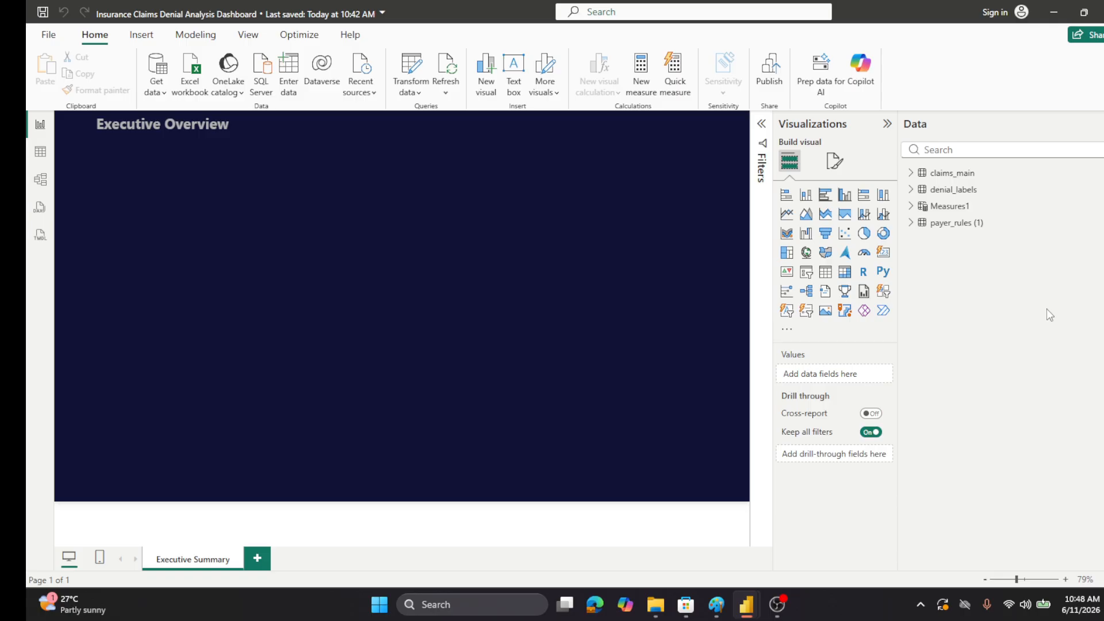
pyautogui.click(912, 207)
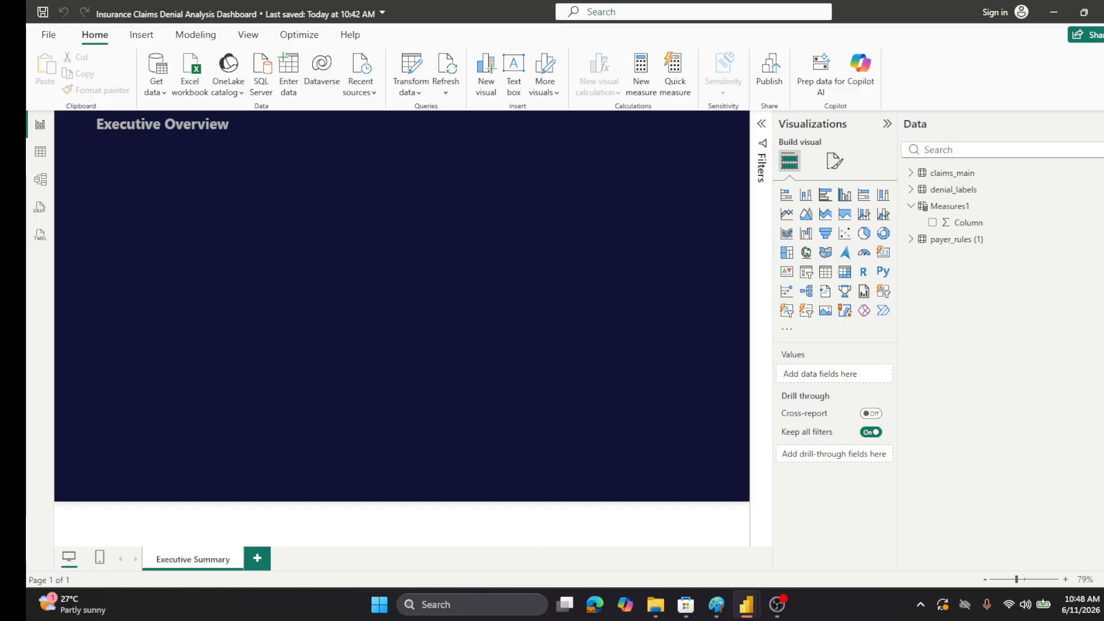
pyautogui.rightClick(926, 207)
pyautogui.click(943, 233)
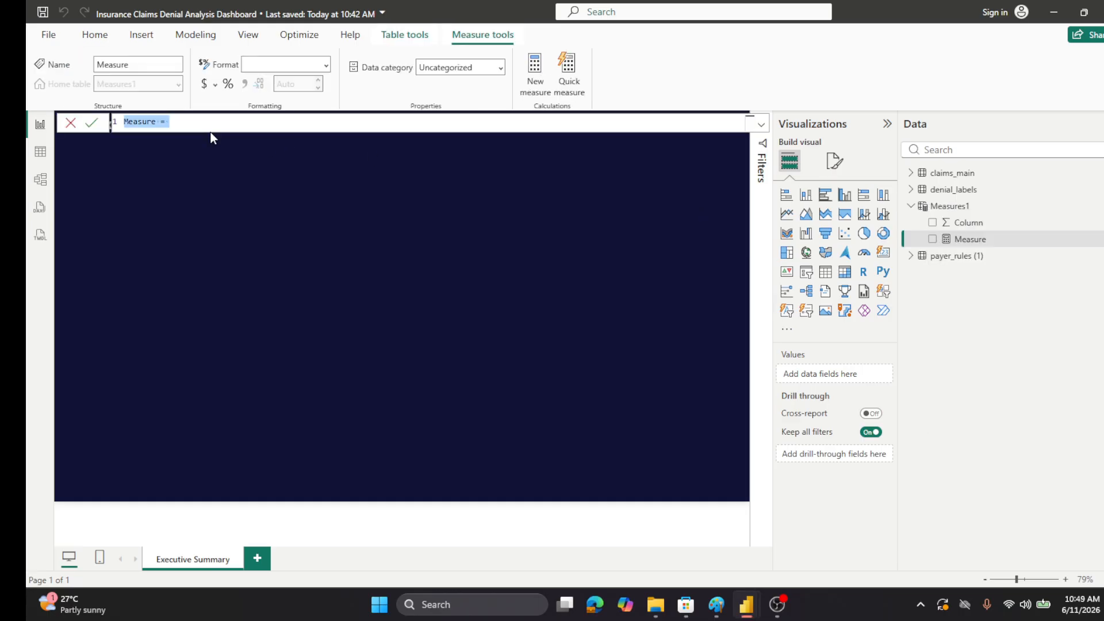
pyautogui.write('Total Denied Amount = CALCULATE(     SUM(claims_main[claim_amount_usd]),     claims_main[outcome] = "Denied" )')
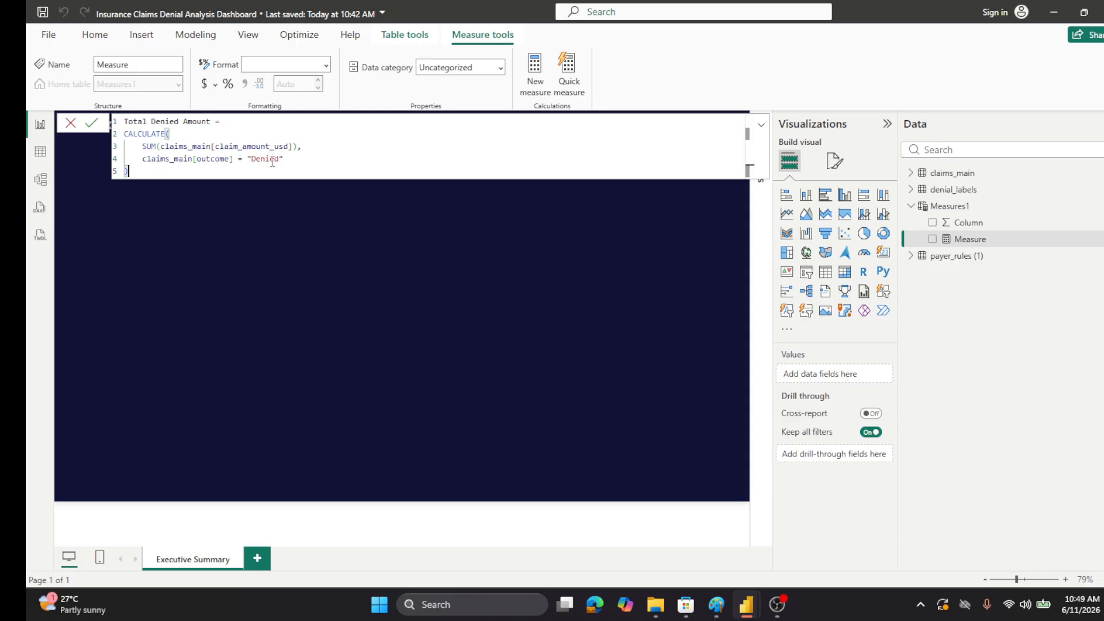
pyautogui.click(91, 123)
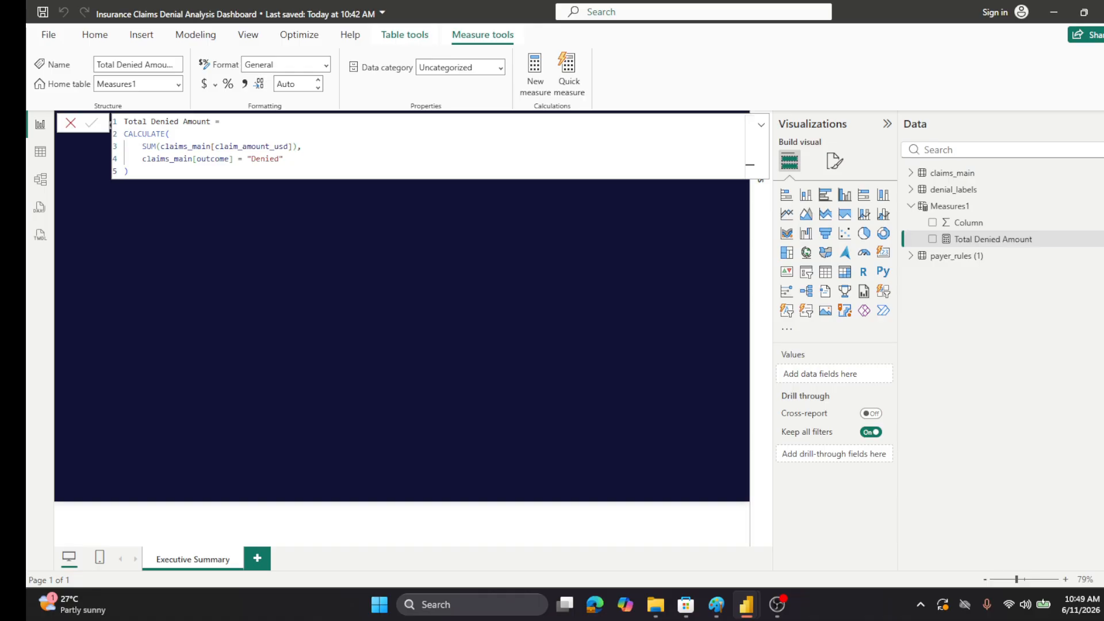
# - Add a measure to Measures1: Total Claim Amount = sum(claims_main[claim_amount_usd])
pyautogui.rightClick(933, 208)
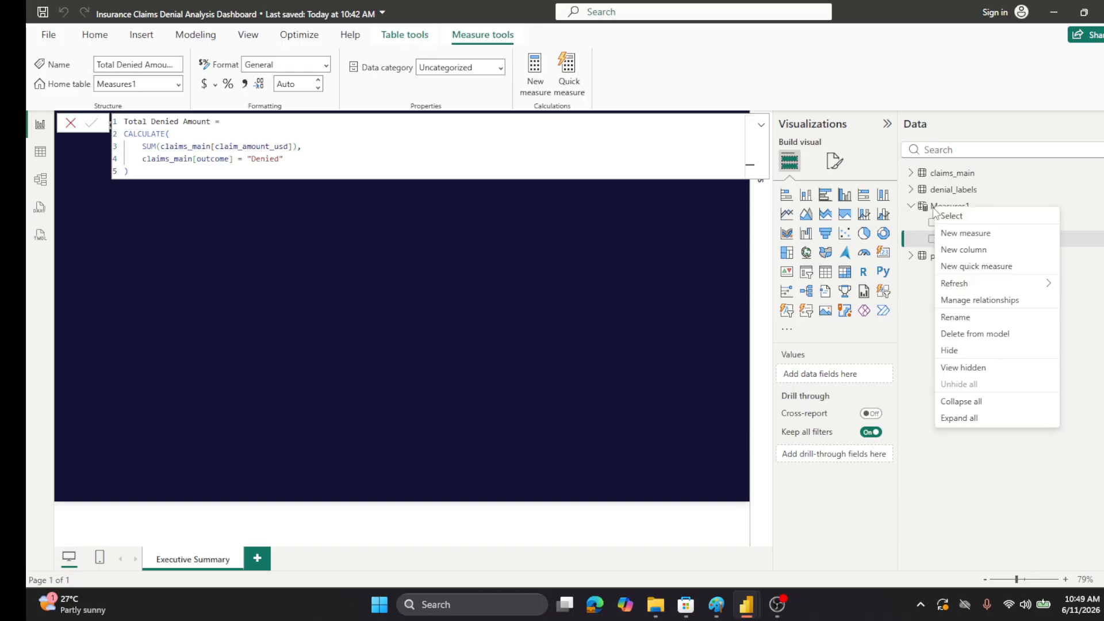
pyautogui.click(953, 233)
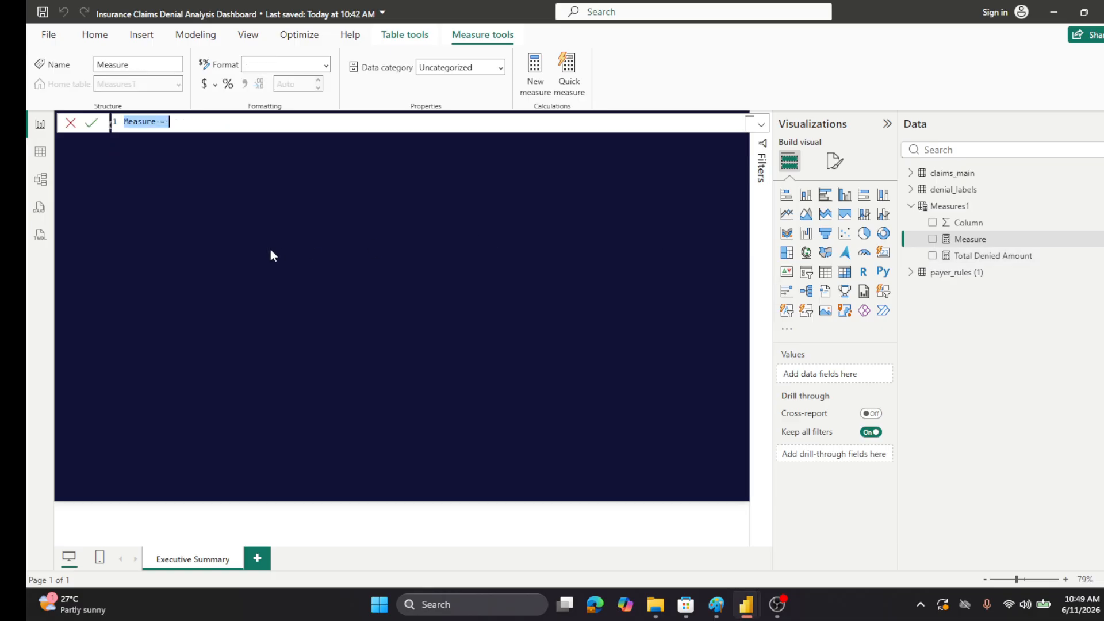
pyautogui.write('Total Claim Amount = sum(claims_main[claim_amount_usd])')
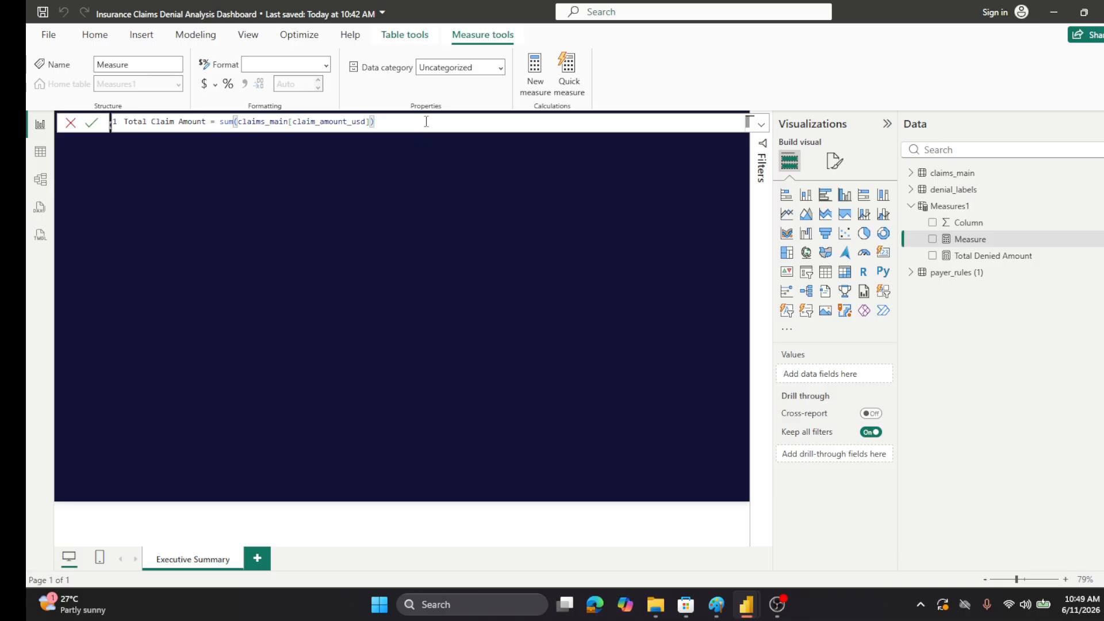
pyautogui.click(92, 123)
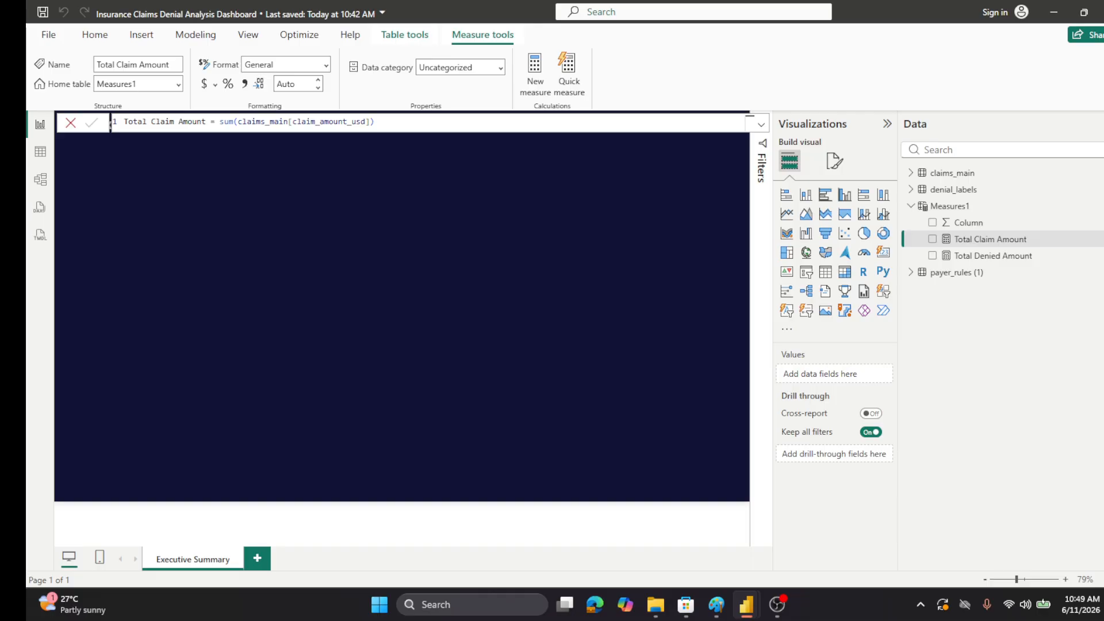
# - Add a measure to Measures1: Total Approved Amount = CALCULATE(SUM(claims_main[claim_amount_usd]), claims_main[outcome] = "Paid")
pyautogui.rightClick(945, 206)
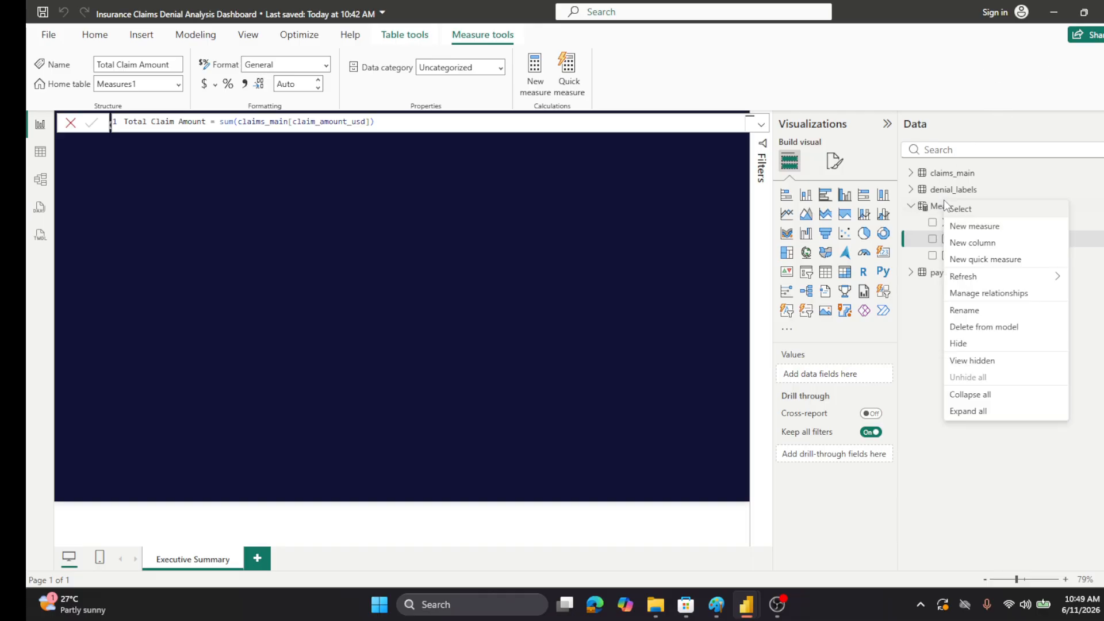
pyautogui.click(954, 225)
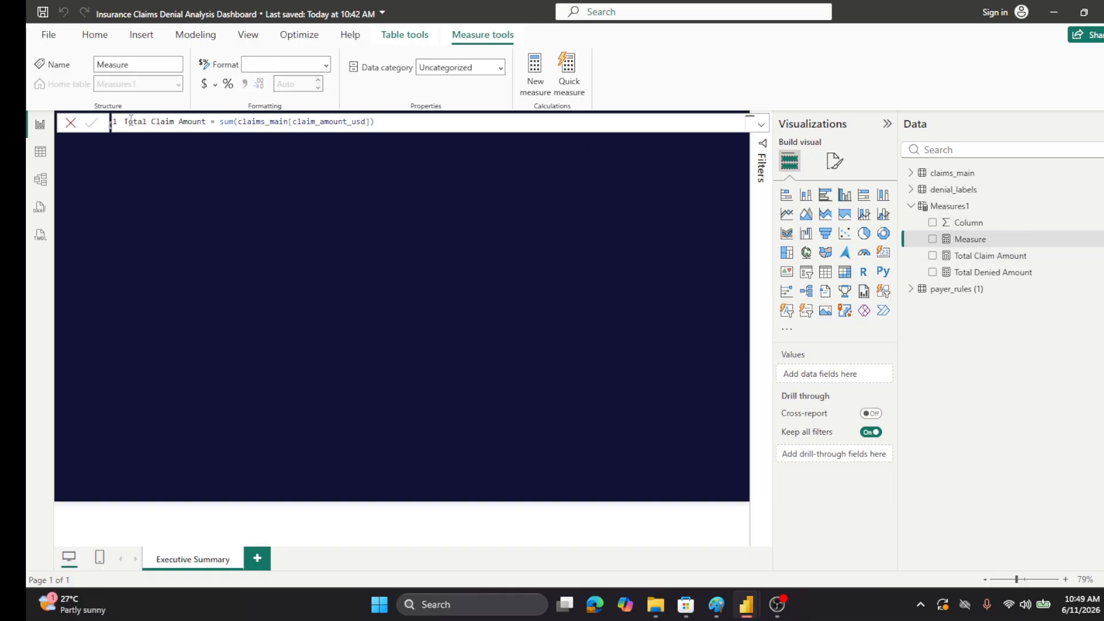
pyautogui.write('Total Approved Amount = CALCULATE(     SUM(claims_main[claim_amount_usd]),     claims_main[outcome] = "Paid" )')
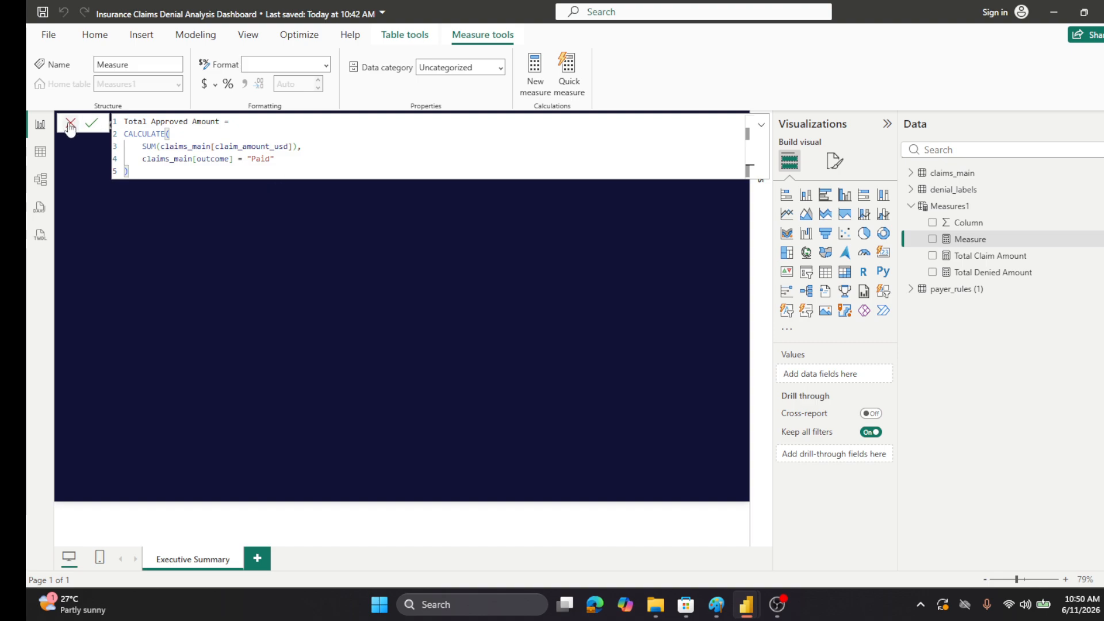
pyautogui.click(91, 122)
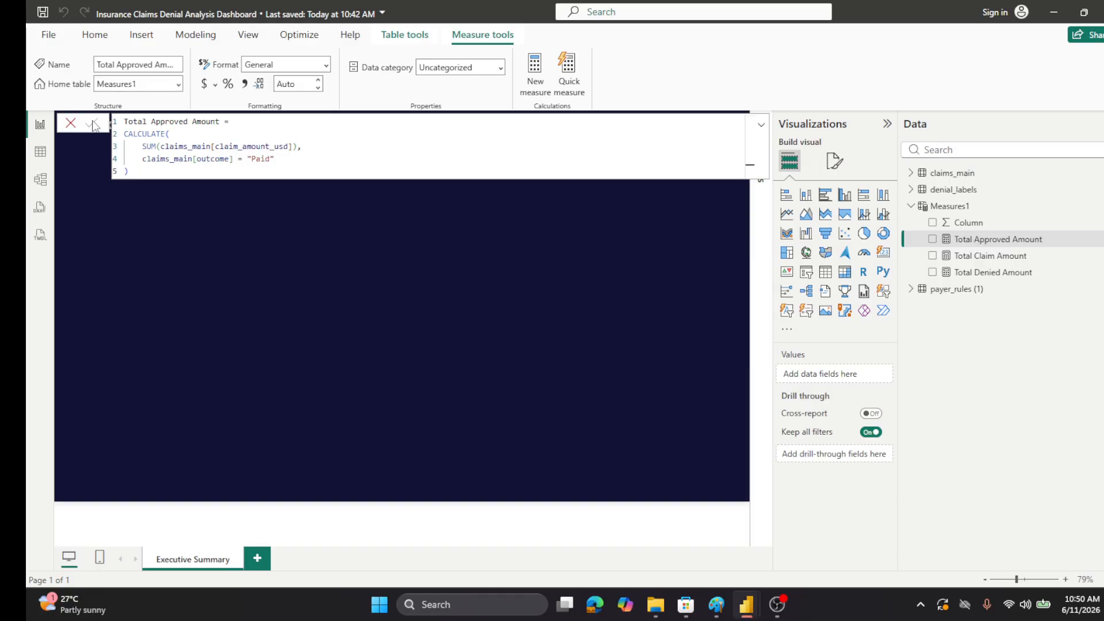
pyautogui.click(68, 124)
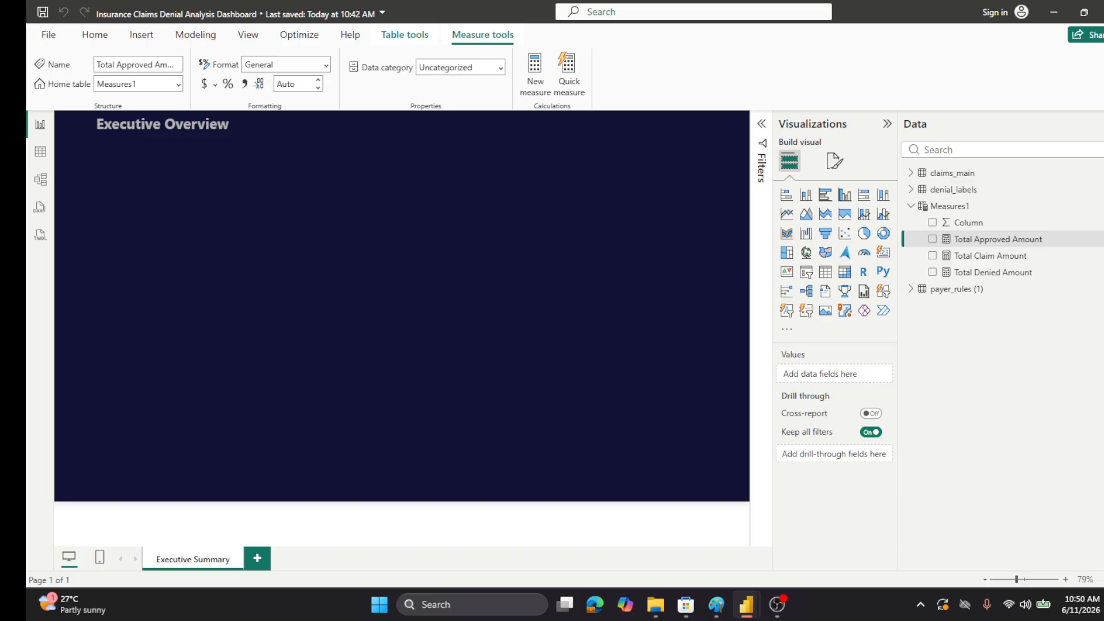
# - Add a measure to Measures1: Denial Count = CALCULATE(COUNTROWS(claims_main), claims_main[outcome] = "denied")
pyautogui.rightClick(933, 207)
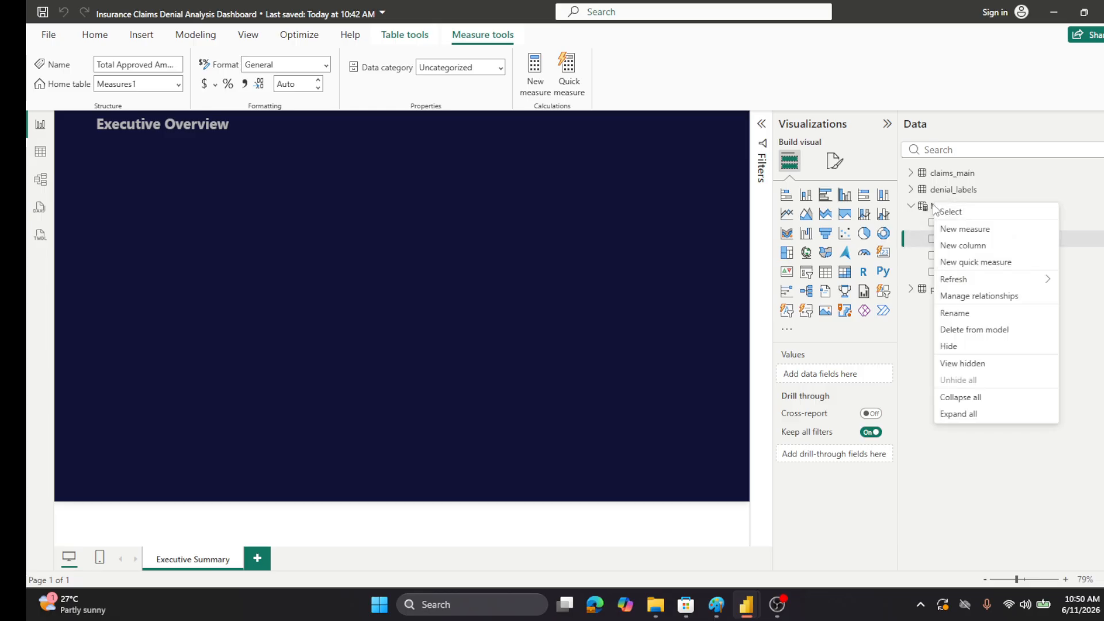
pyautogui.click(964, 229)
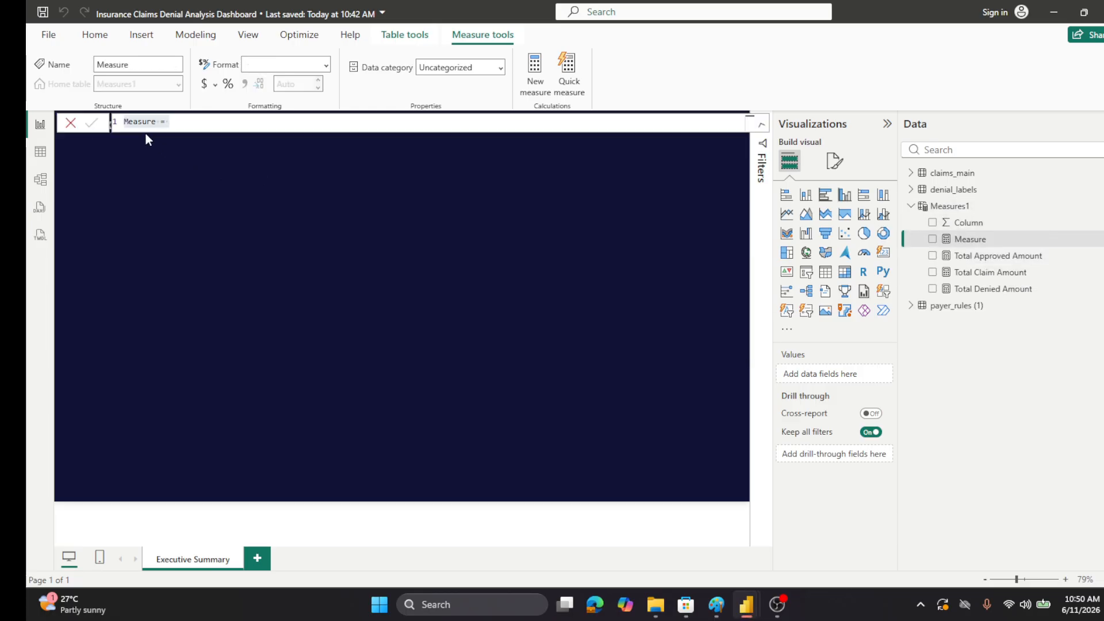
pyautogui.write('Denial Count = CALCULATE(     COUNTROWS(claims_main),     claims_main[outcome] = "denied" )')
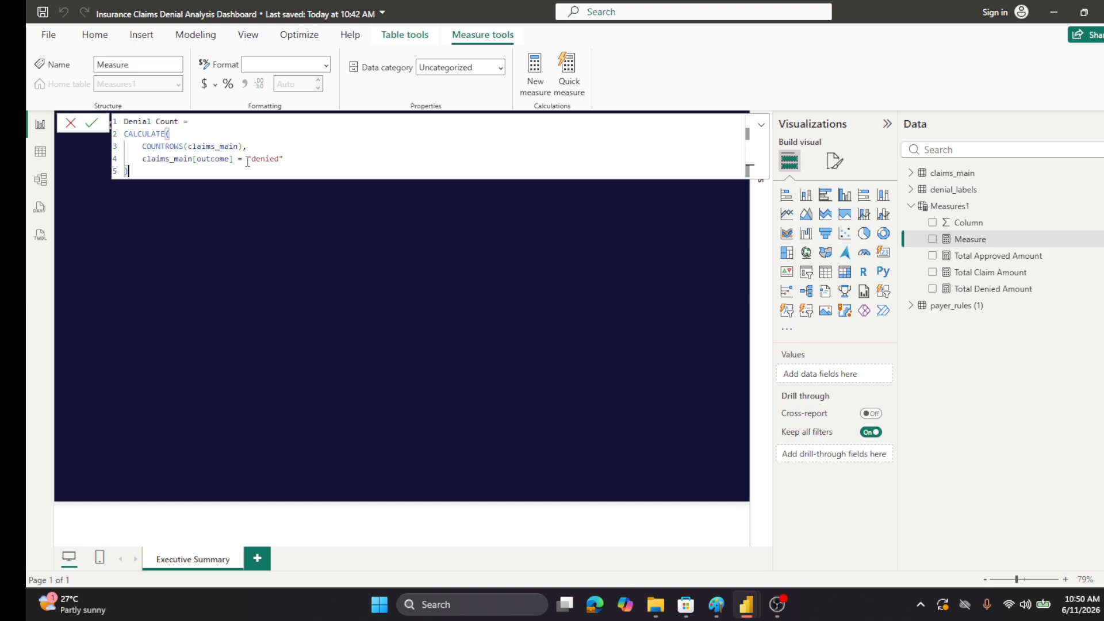
pyautogui.click(94, 125)
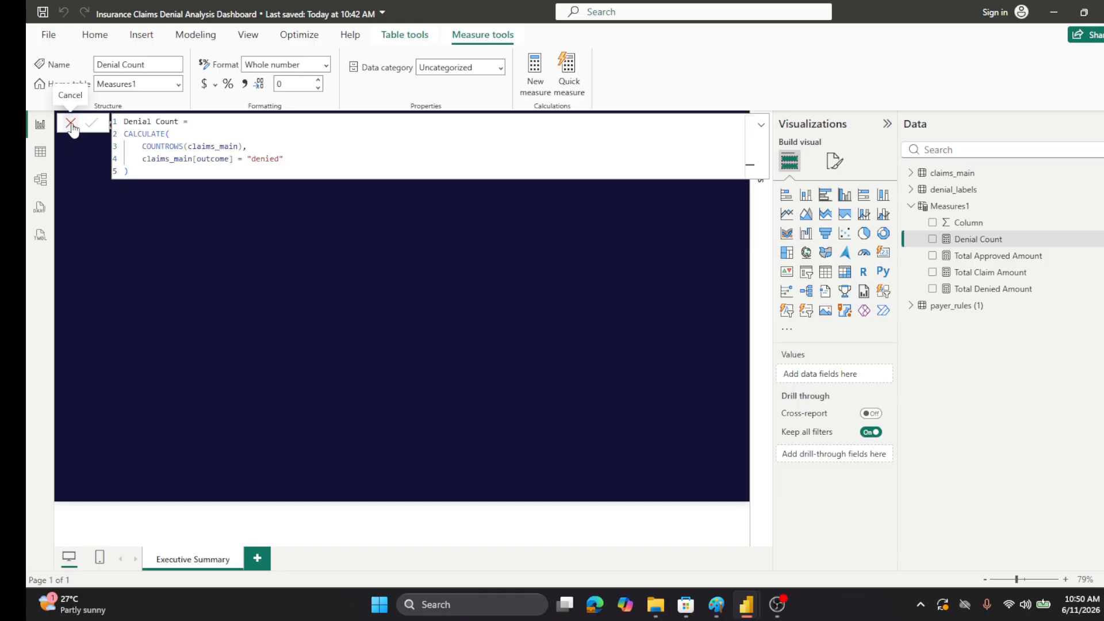
pyautogui.click(70, 123)
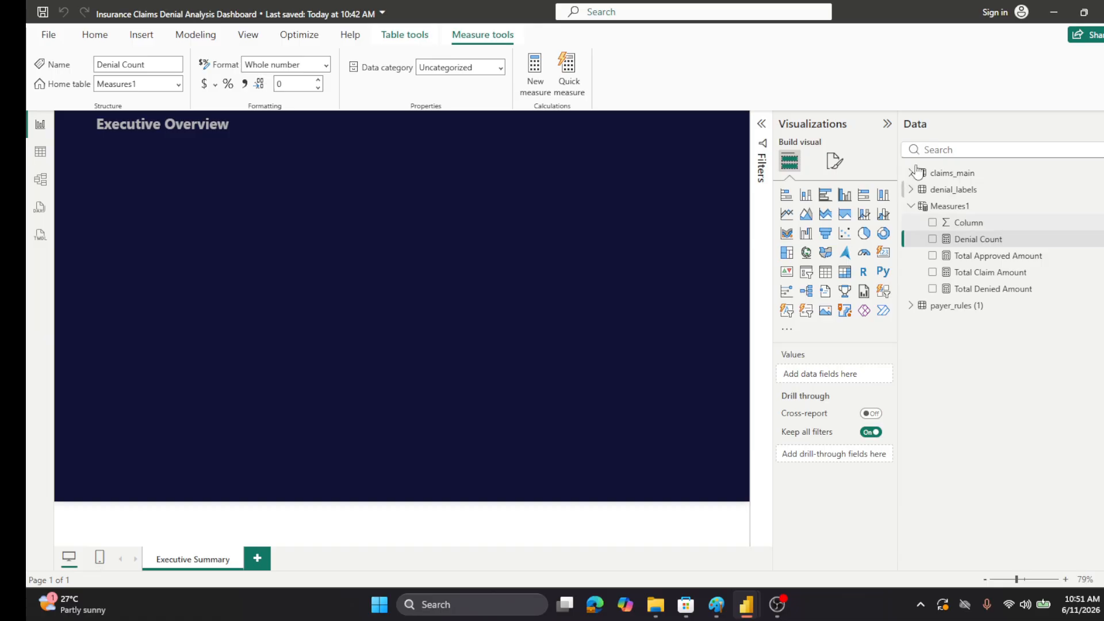
# - Add a measure to Measures1: Denial Rate = DIVIDE(COUNTROWS(FILTER(claims_main, claims_main[outcome] = "denied")), COUNTROWS(claims_main), 0)
pyautogui.rightClick(940, 204)
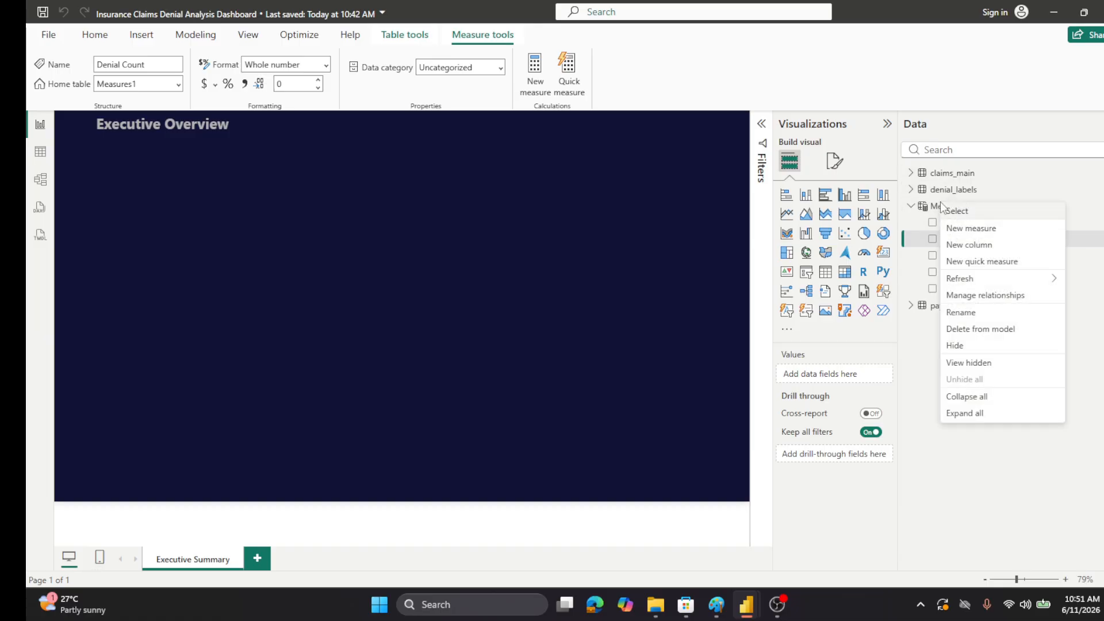
pyautogui.click(971, 228)
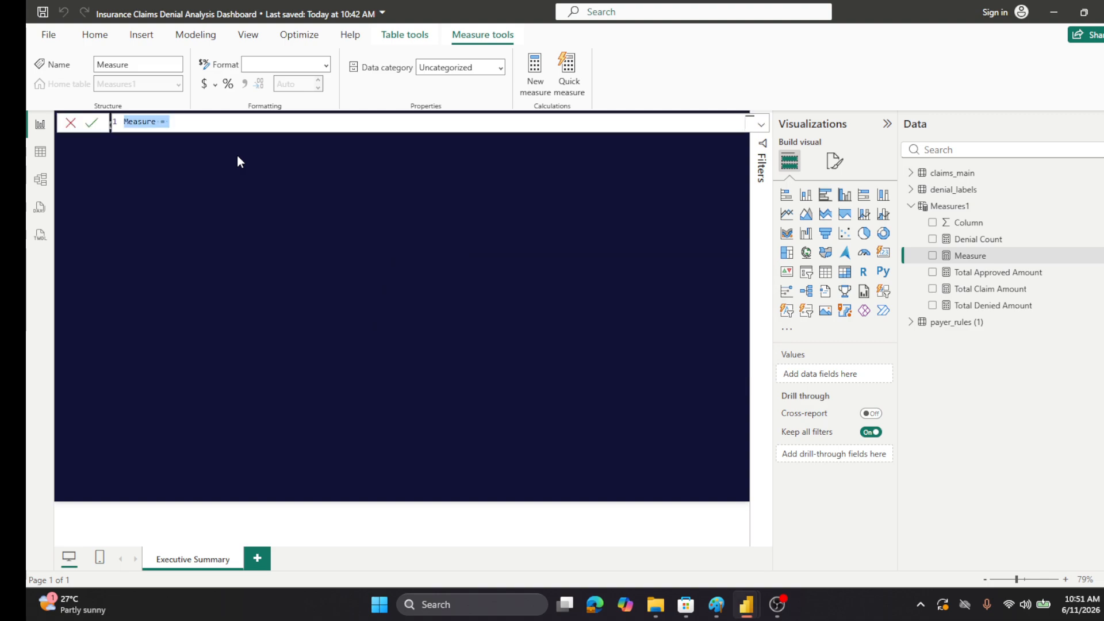
pyautogui.write('Denial Rate = DIVIDE(     COUNTROWS(FILTER(claims_main, claims_main[outcome] = "denied")),     COUNTROWS(claims_main),     0 )')
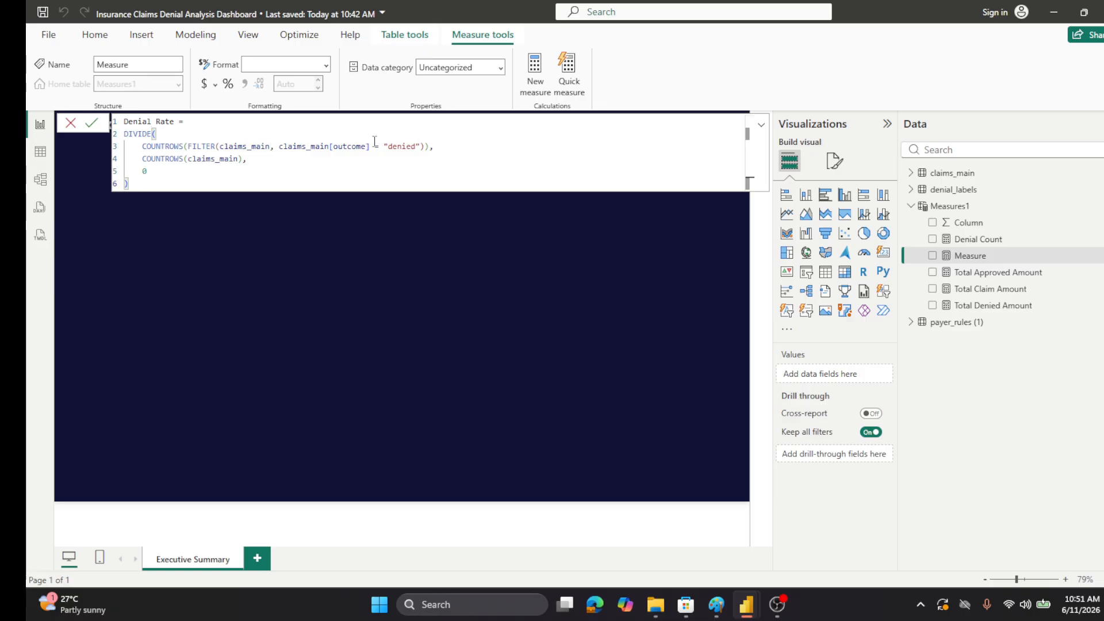
pyautogui.click(91, 124)
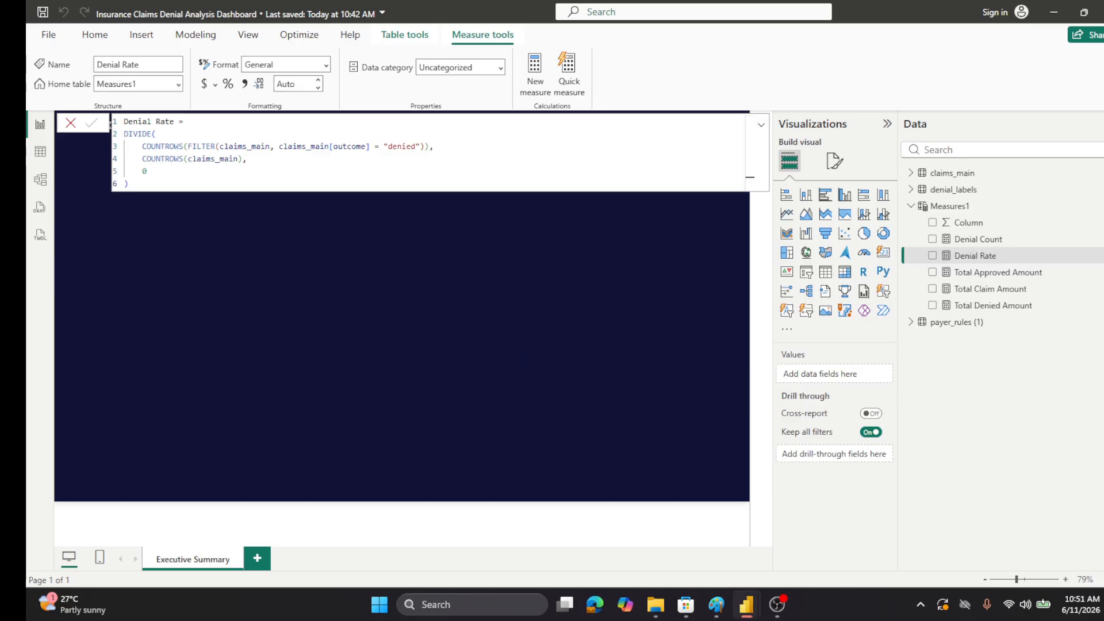
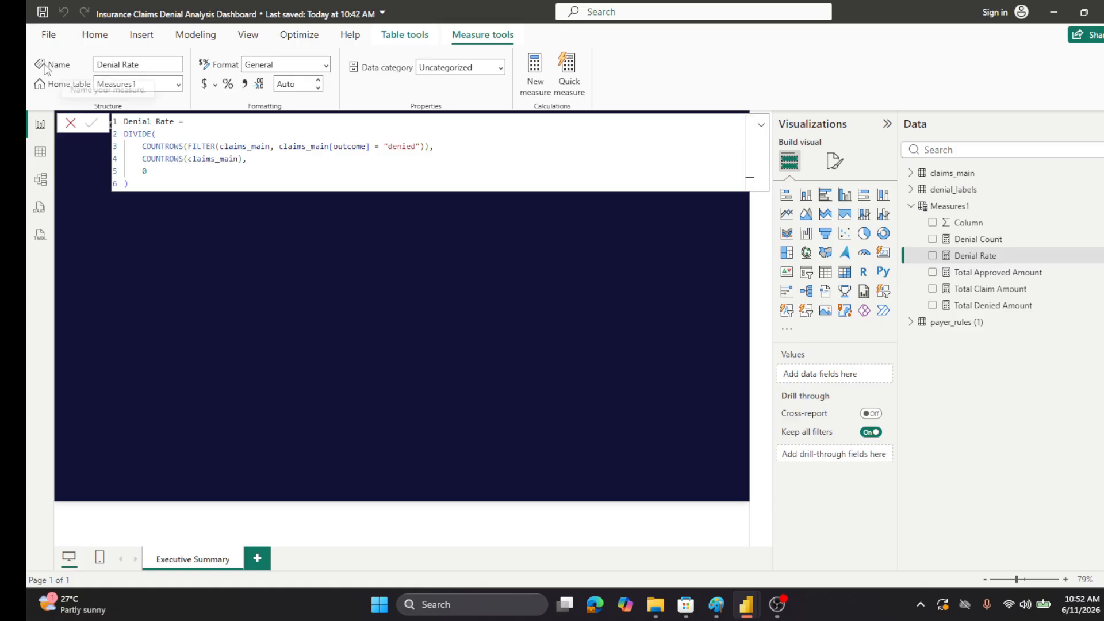
pyautogui.click(71, 123)
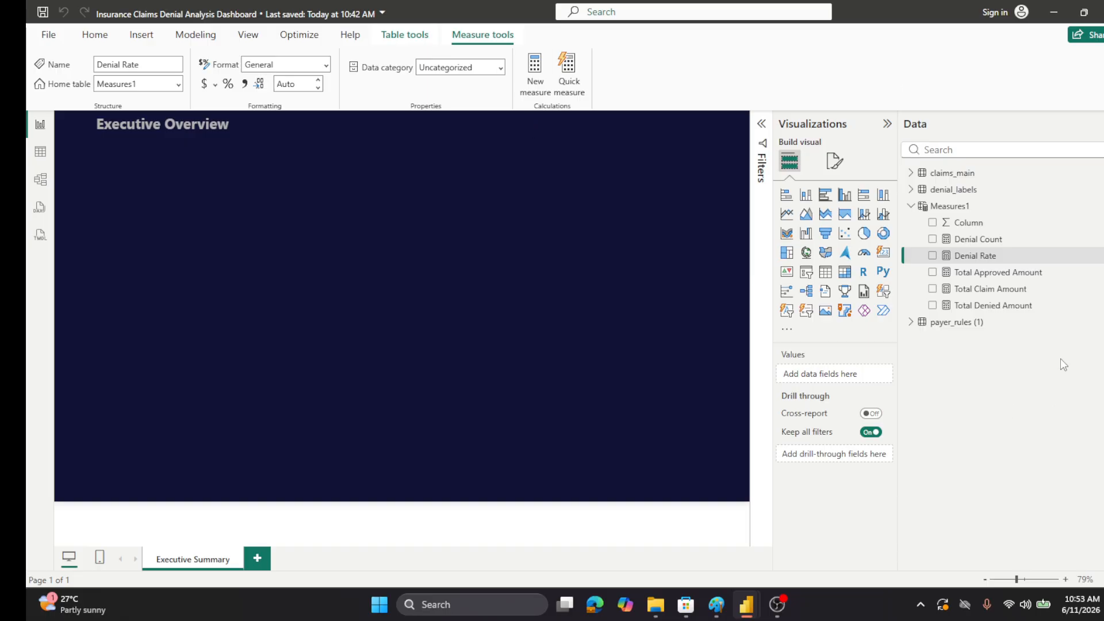
# - Add a measure to Measures1: Denial Rates = DIVIDE([Denial Count], COUNTROWS(claims_main), 0)
pyautogui.rightClick(946, 207)
pyautogui.click(976, 229)
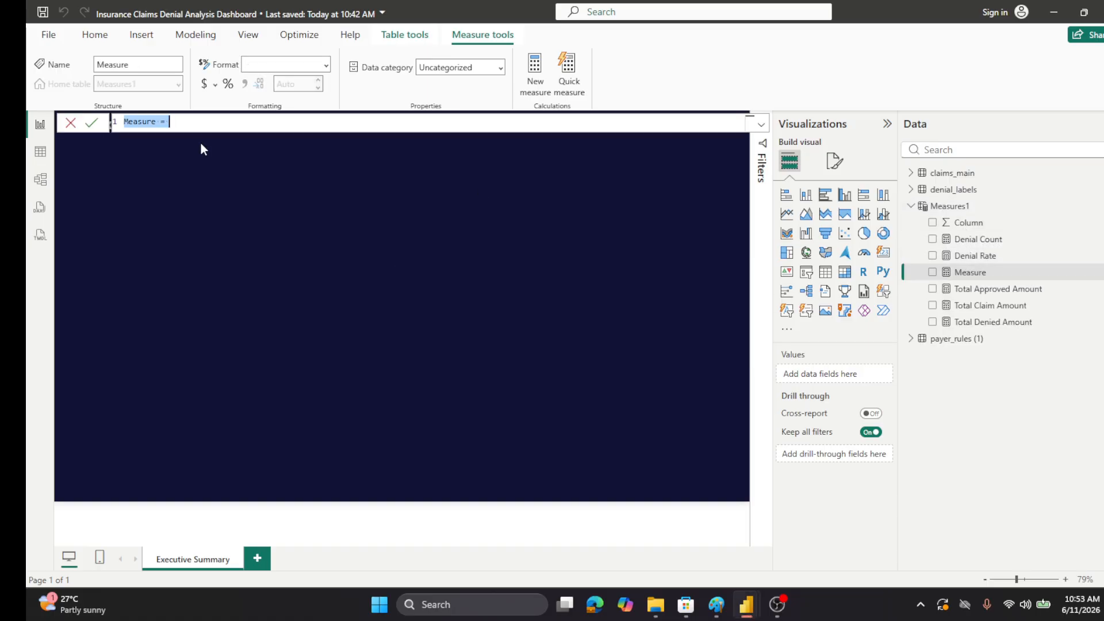
pyautogui.write('Denial Rates = DIVIDE(     [Denial Count],     COUNTROWS(claims_main),     0 )')
pyautogui.click(91, 124)
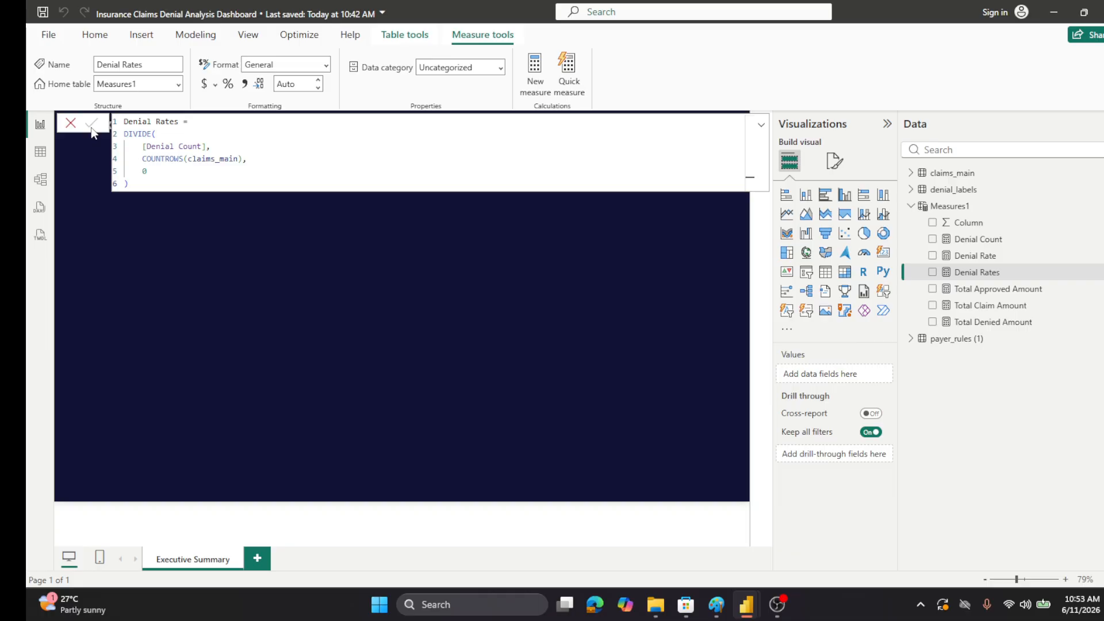
pyautogui.click(72, 123)
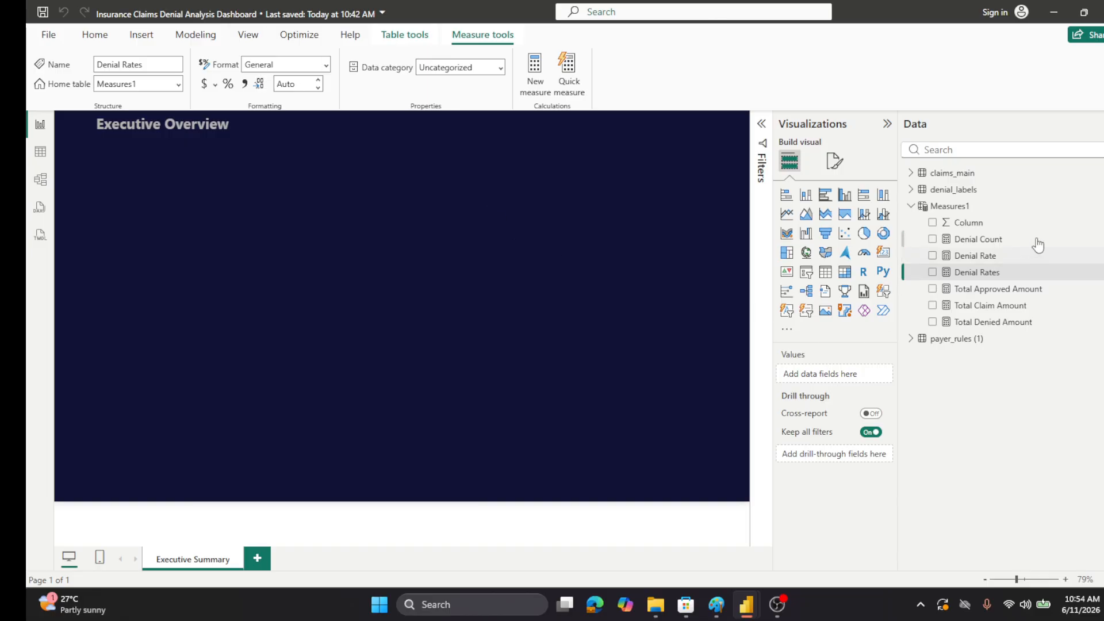
# - Add measure Recoverable Revenue Label to Measures1, dividing [Recoverable Revenue] by summed "denied" claim_amount_usd and returning FORMAT(Pct, "#0%") & " of denied $"
pyautogui.rightClick(941, 206)
pyautogui.click(967, 227)
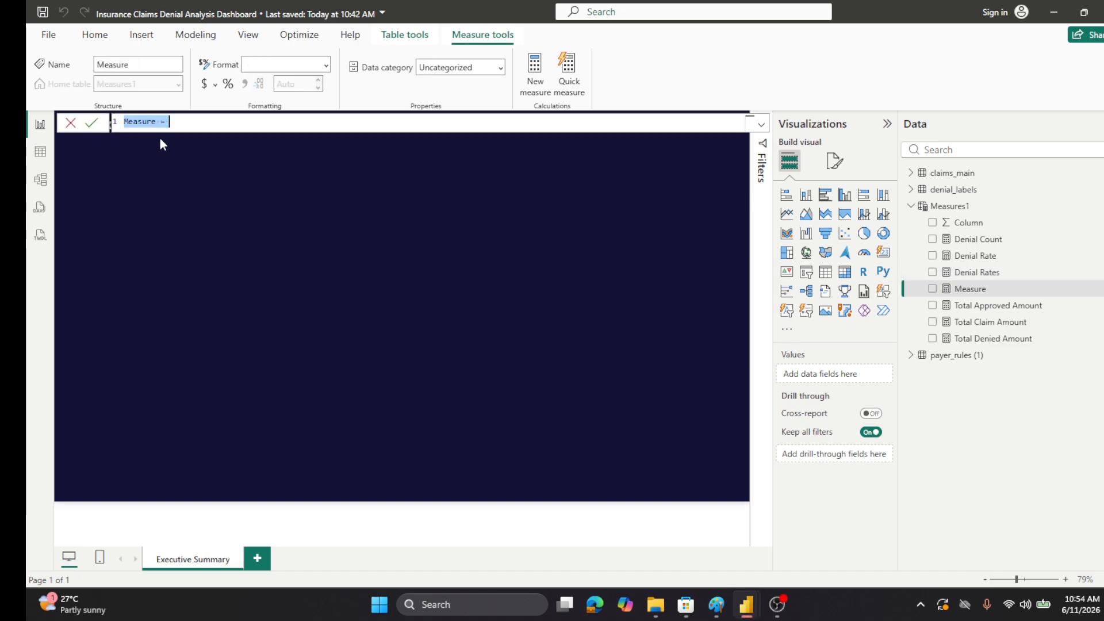
pyautogui.write('Recoverable Revenue Label = VAR Recoverable = [Recoverable Revenue] VAR TotalDenied =     CALCULATE(         SUM(claims_main[claim_amount_usd]),         claims_main[outcome] = "denied"     ) VAR Pct = DIVIDE(Recoverable, TotalDenied, 0) RETURN     FORMAT(Pct, "#0%") & " of denied $"')
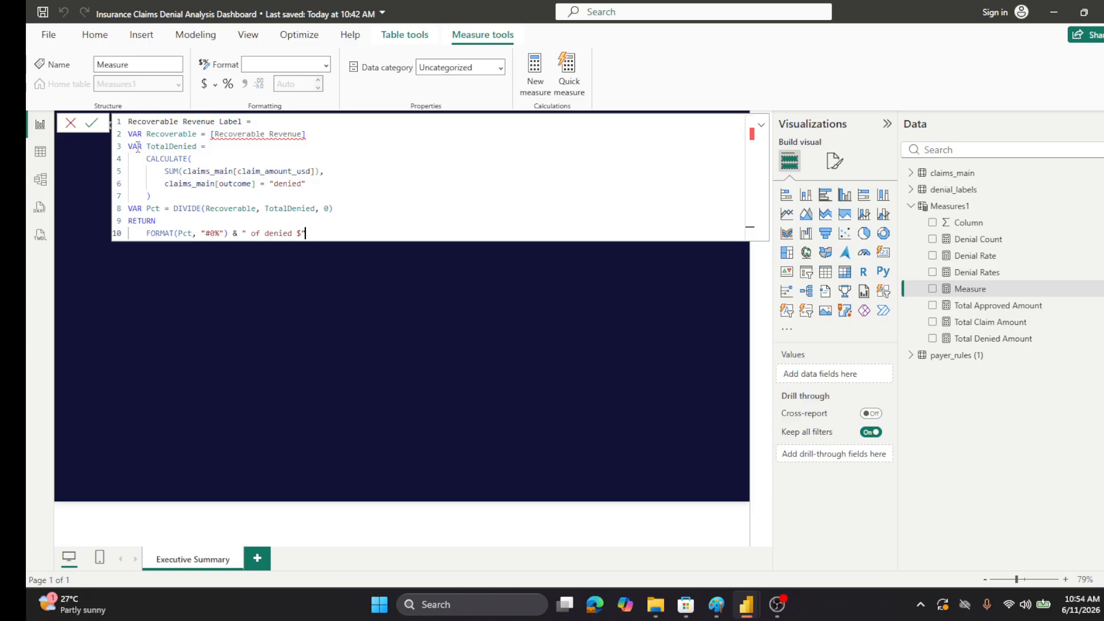
pyautogui.click(92, 124)
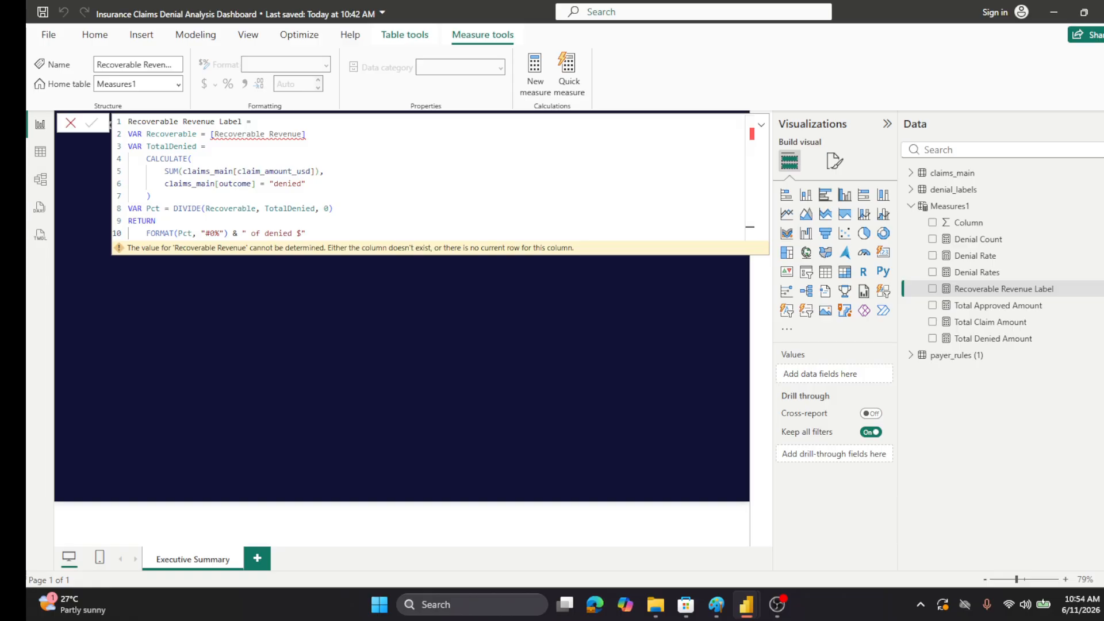
# - Add a measure to Measures1: Recoverable Revenue = SUMX(denial_labels, denial_labels[estimated_recovery_usd] * denial_labels[appeal_success_probability])
pyautogui.rightClick(940, 208)
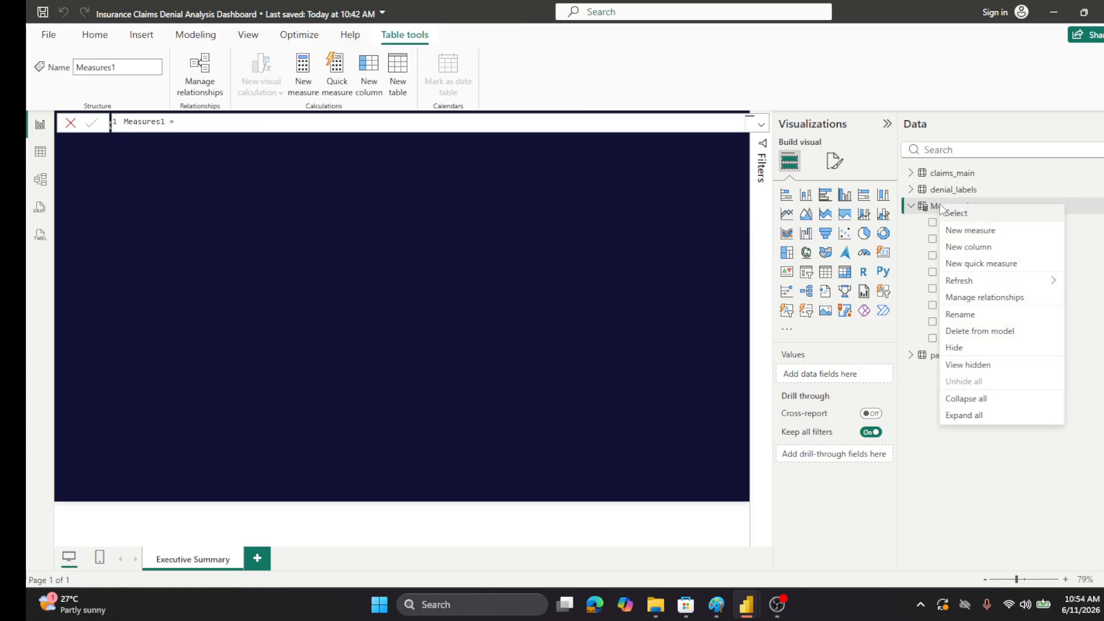
pyautogui.click(969, 230)
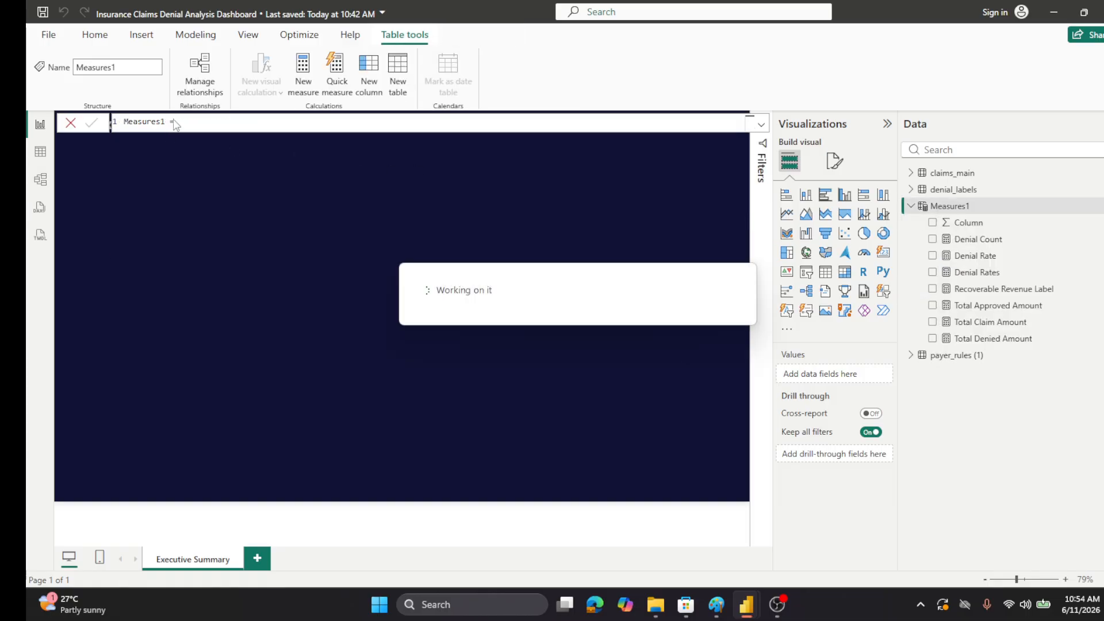
pyautogui.write('Recoverable Revenue = SUMX(     denial_labels,     denial_labels[estimated_recovery_usd] *     denial_labels[appeal_success_probability] )')
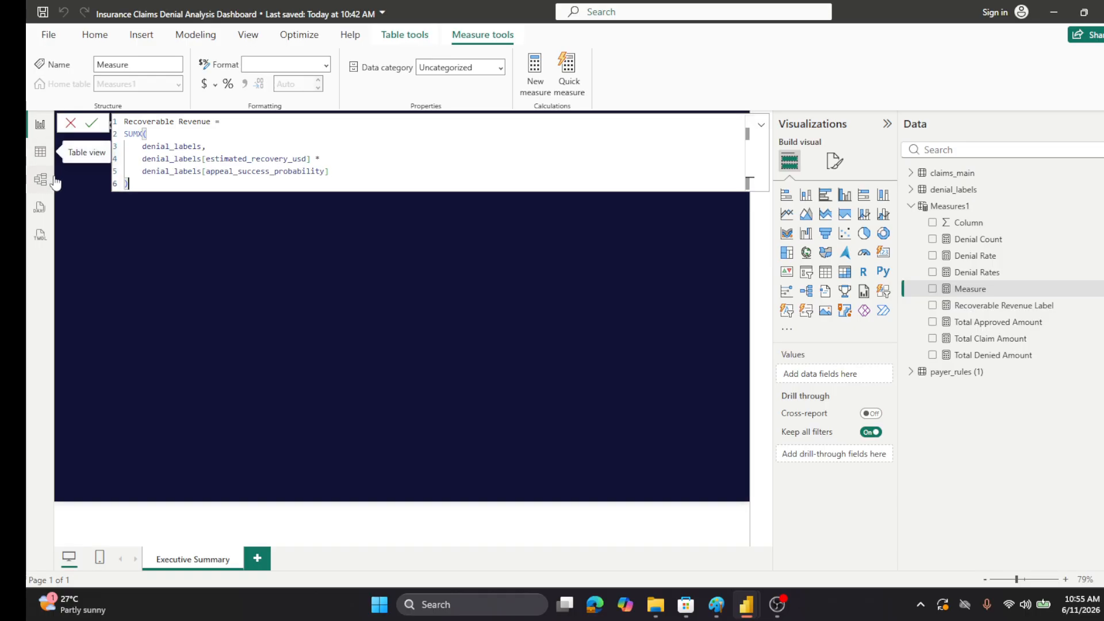
pyautogui.click(89, 129)
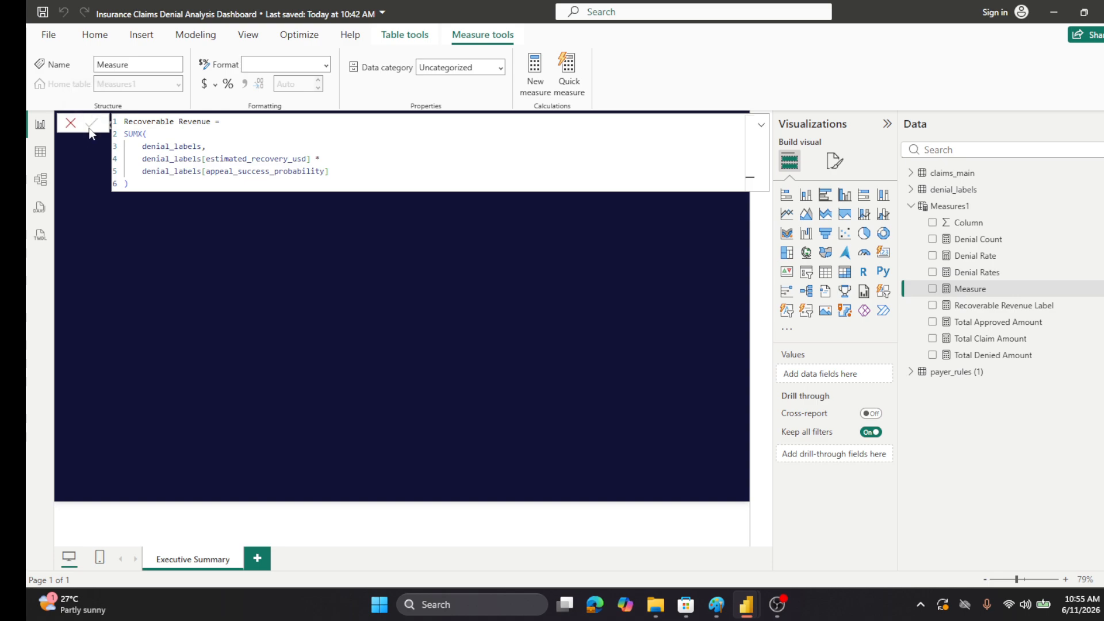
# - Examine the denial_labels table data, including the distinct values of appeal_success_probability and the columns through dataset_version
pyautogui.click(40, 154)
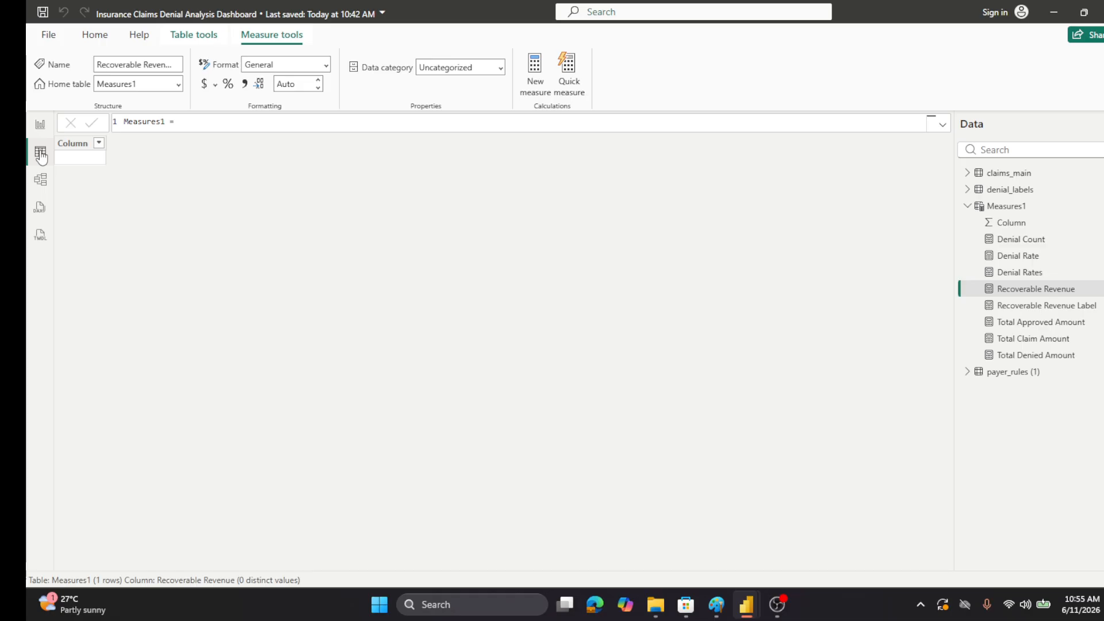
pyautogui.click(967, 206)
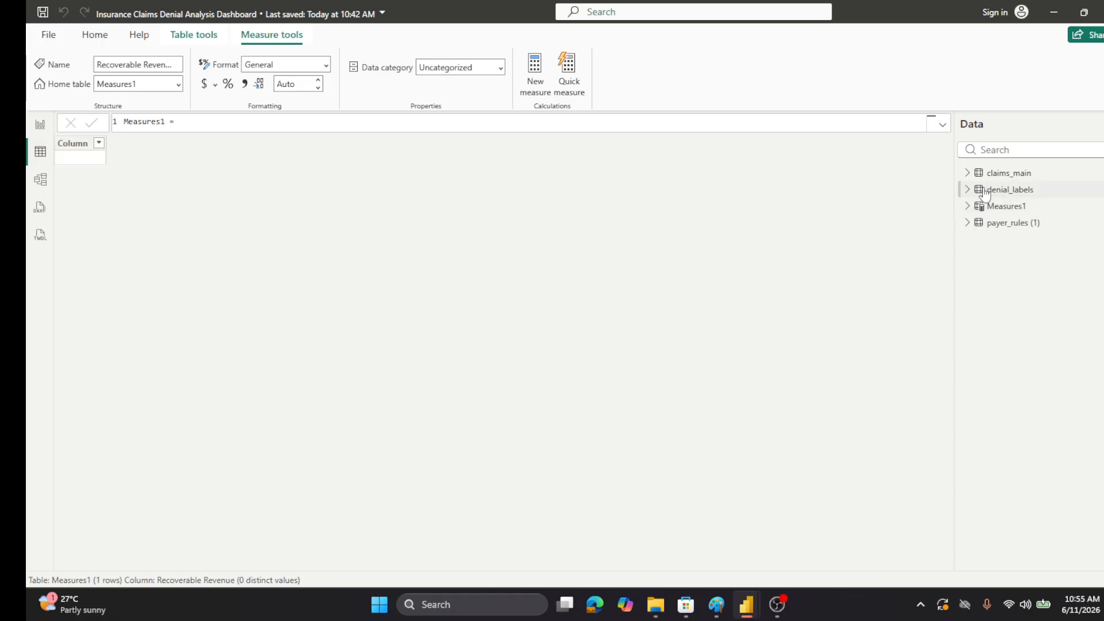
pyautogui.click(984, 190)
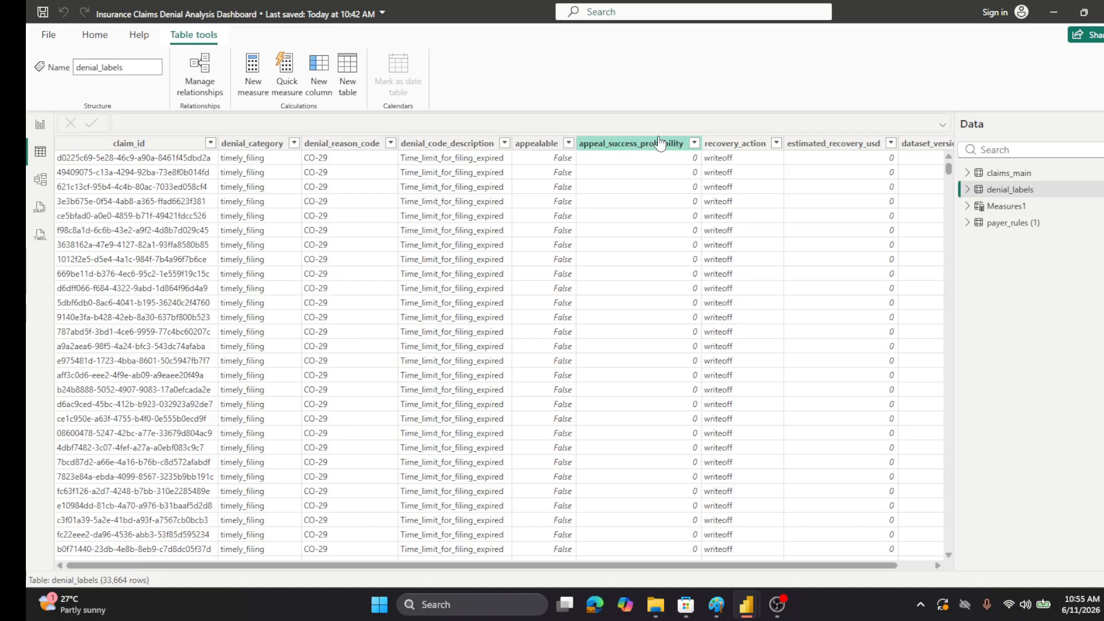
pyautogui.scroll(-1, 667, 179)
pyautogui.scroll(-1, 668, 180)
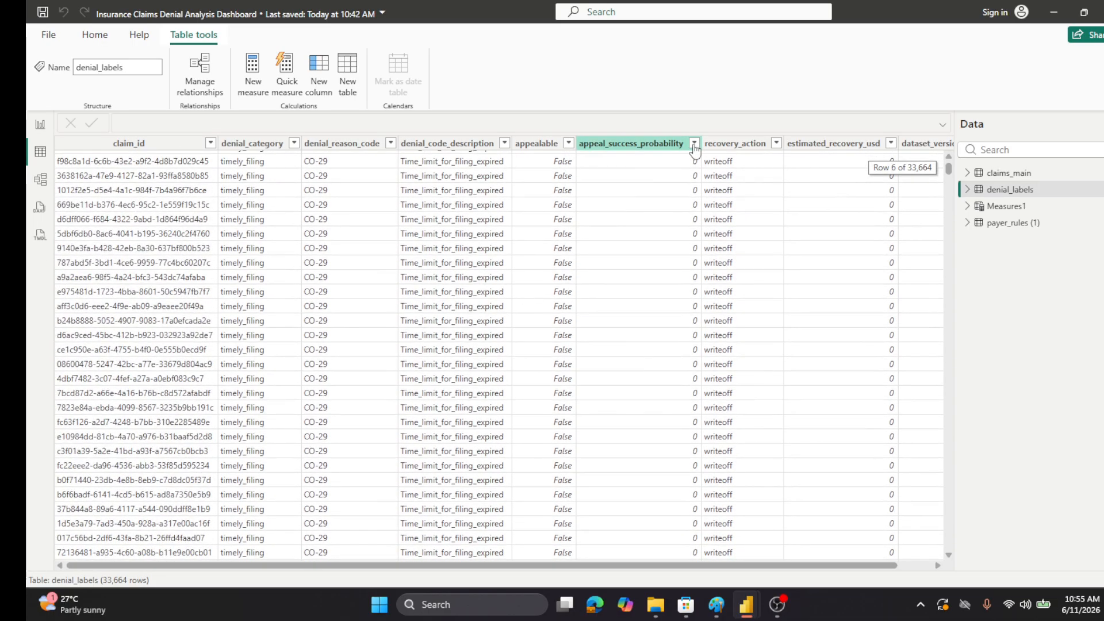
pyautogui.click(694, 143)
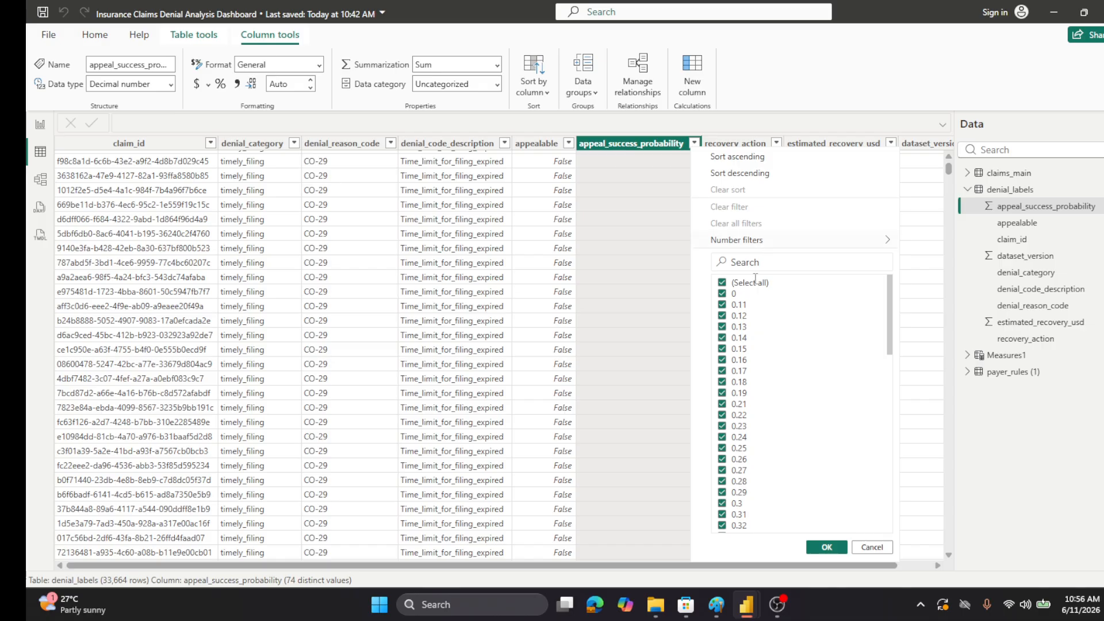
pyautogui.scroll(-2, 750, 313)
pyautogui.scroll(2, 750, 313)
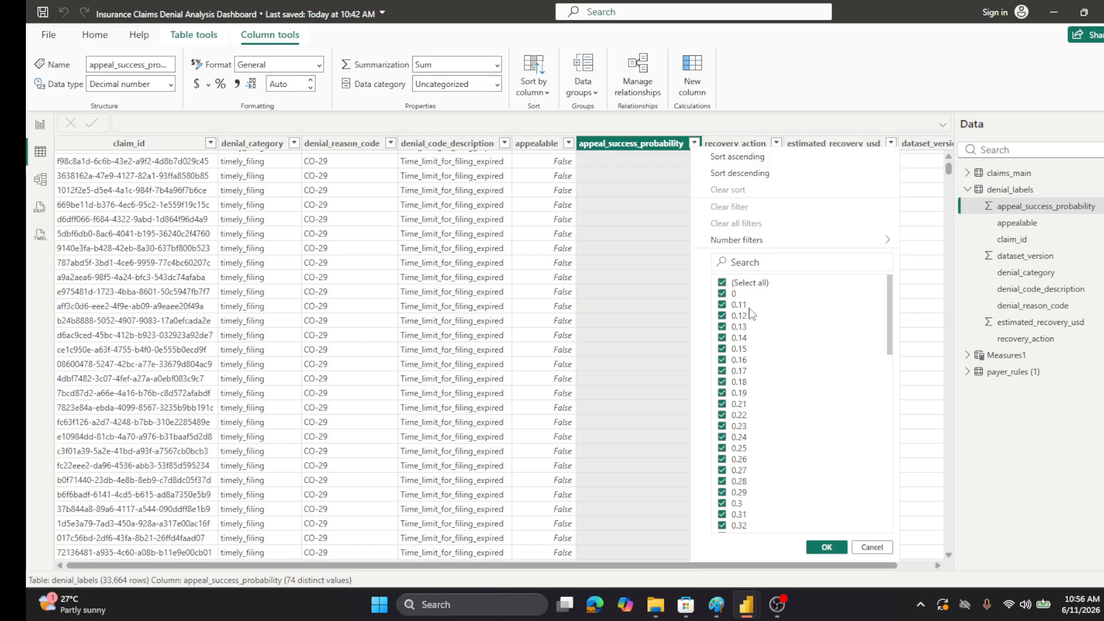
pyautogui.scroll(-6, 750, 313)
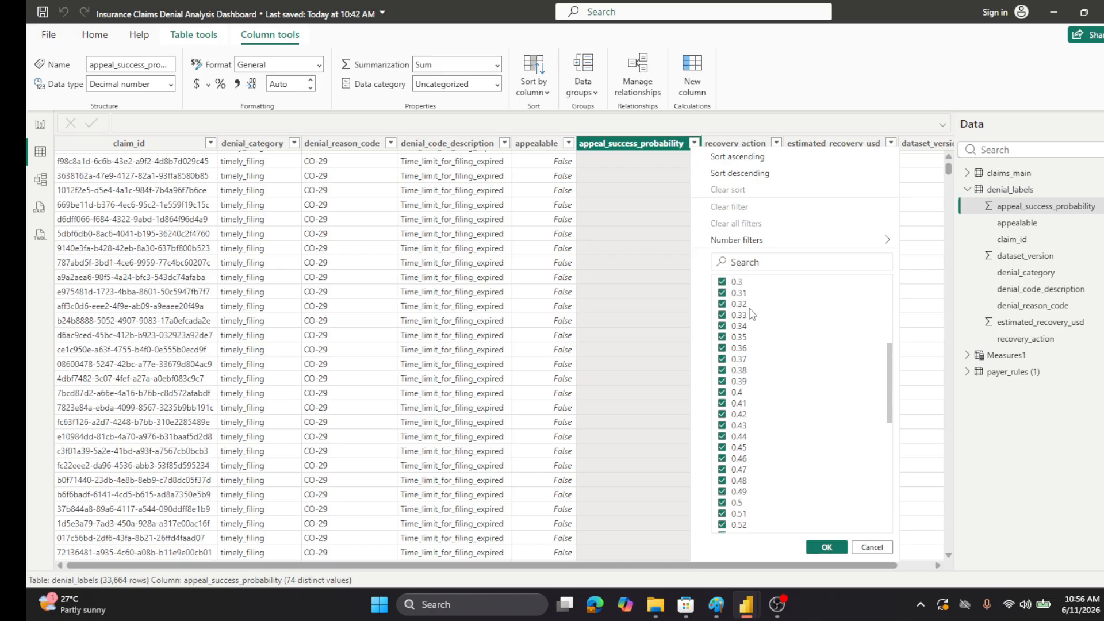
pyautogui.click(872, 546)
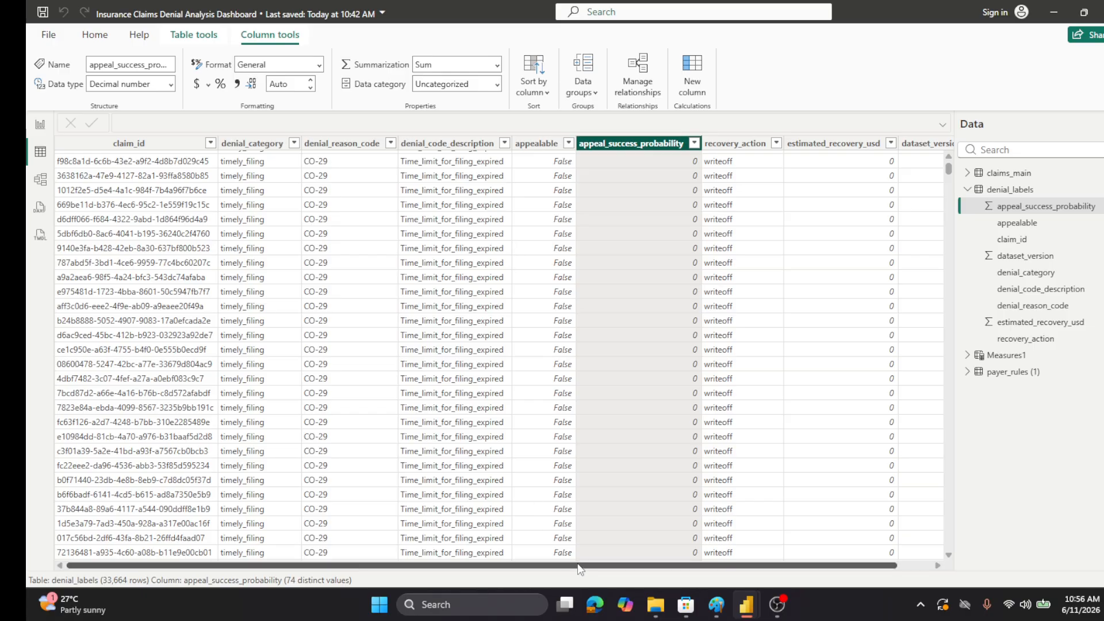
pyautogui.moveTo(572, 569); pyautogui.dragTo(723, 573)
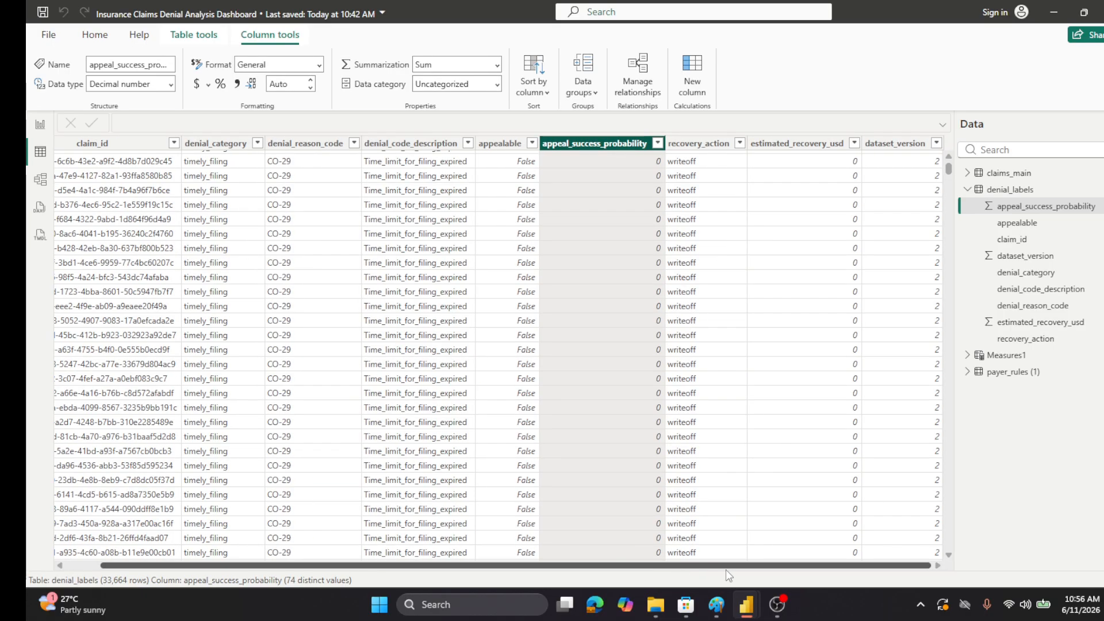
# - Examine the distinct values of estimated_recovery_usd in the denial_labels table without applying a filter
pyautogui.click(855, 144)
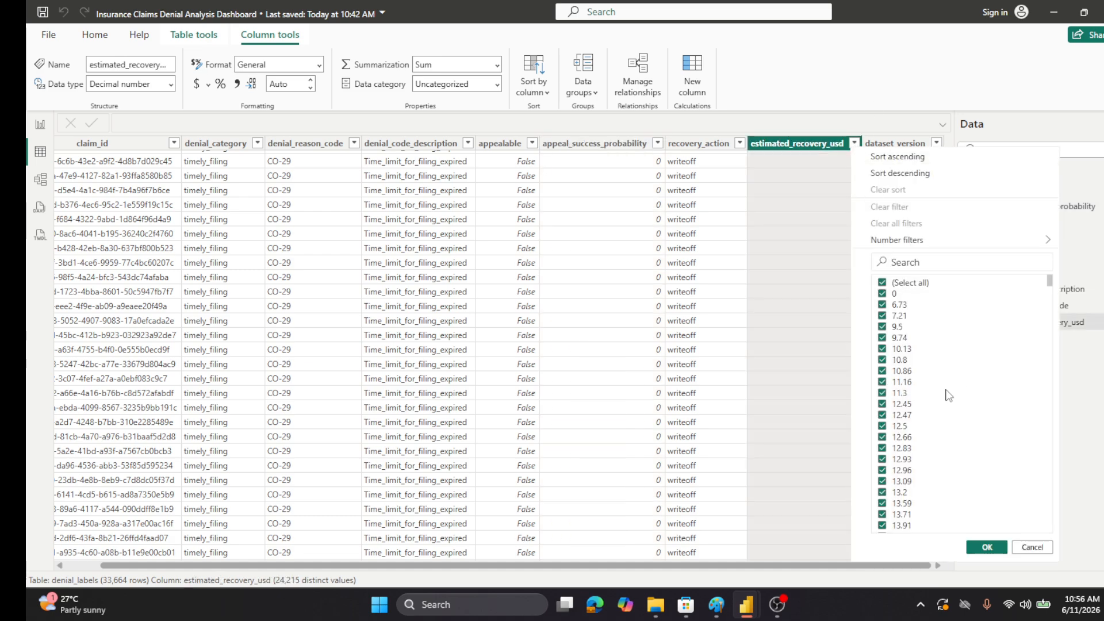
pyautogui.scroll(-10, 949, 391)
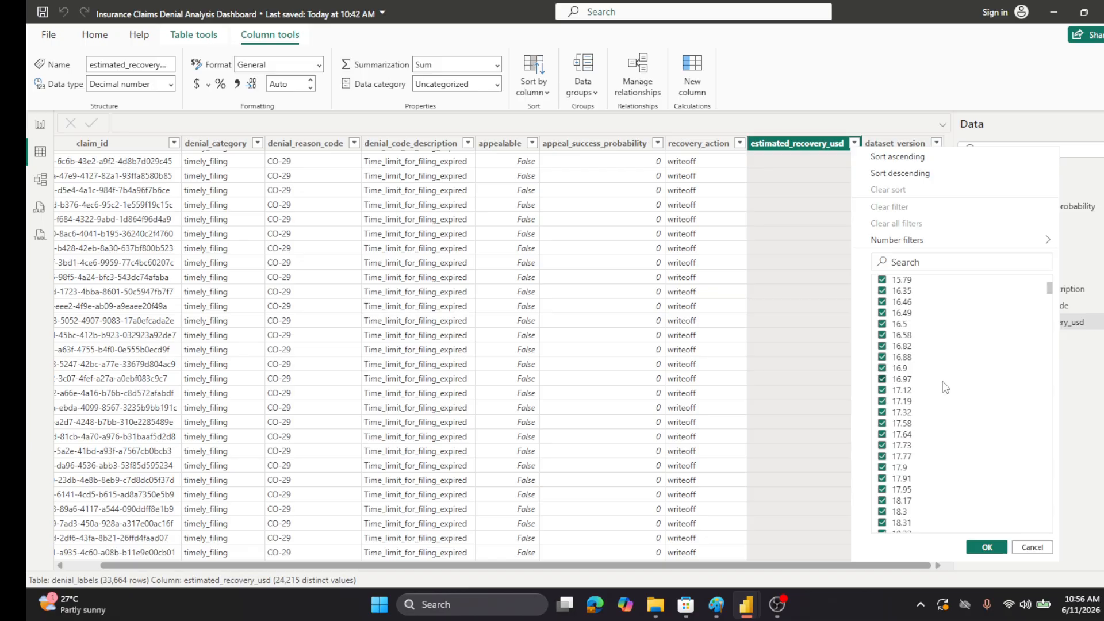
pyautogui.scroll(-5, 945, 386)
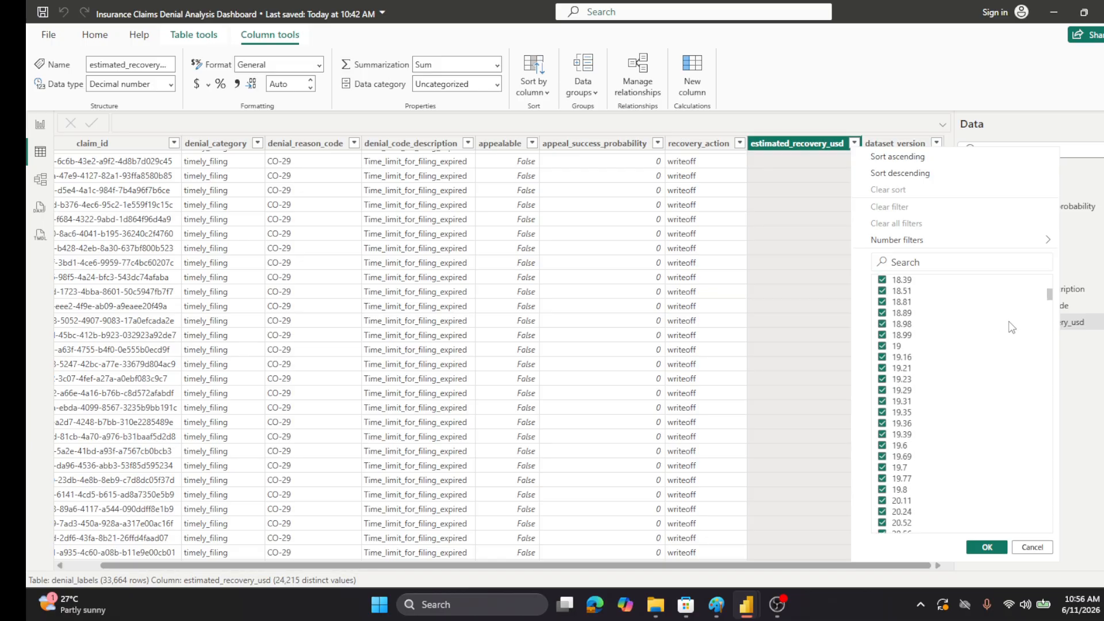
pyautogui.moveTo(1051, 296); pyautogui.dragTo(1045, 258)
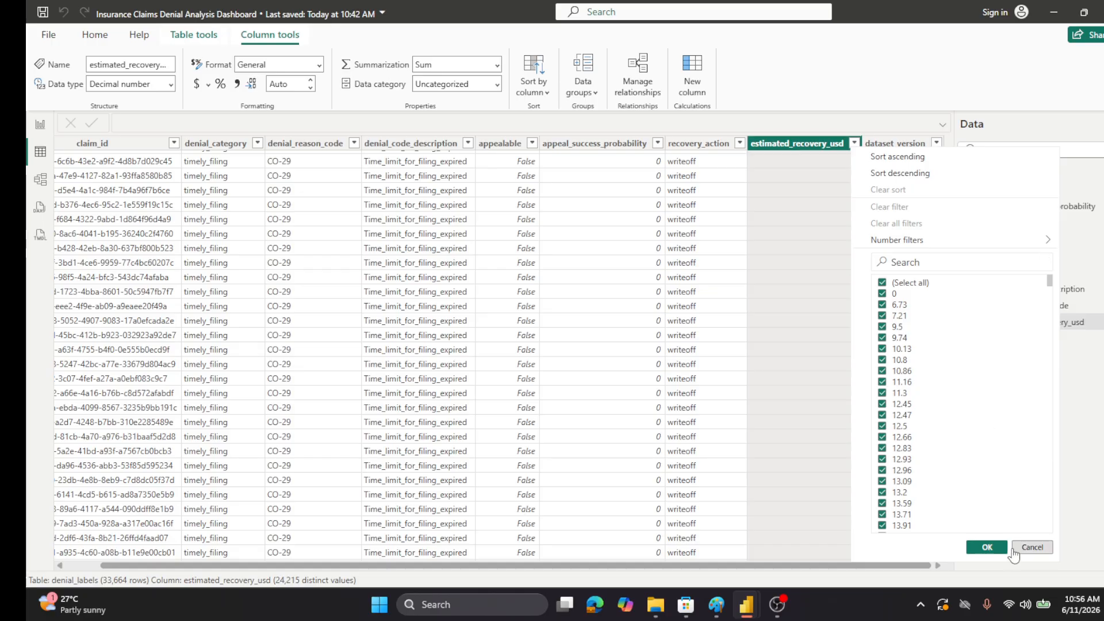
pyautogui.click(1030, 547)
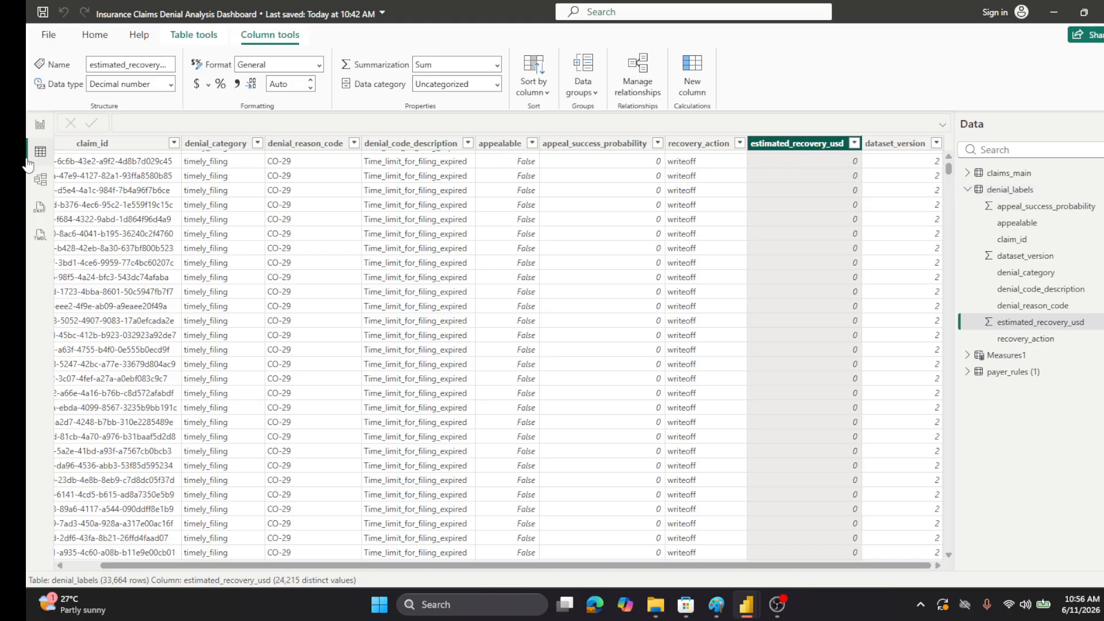
# - Return to the report canvas and review the formula of the Recoverable Revenue measure
pyautogui.click(40, 124)
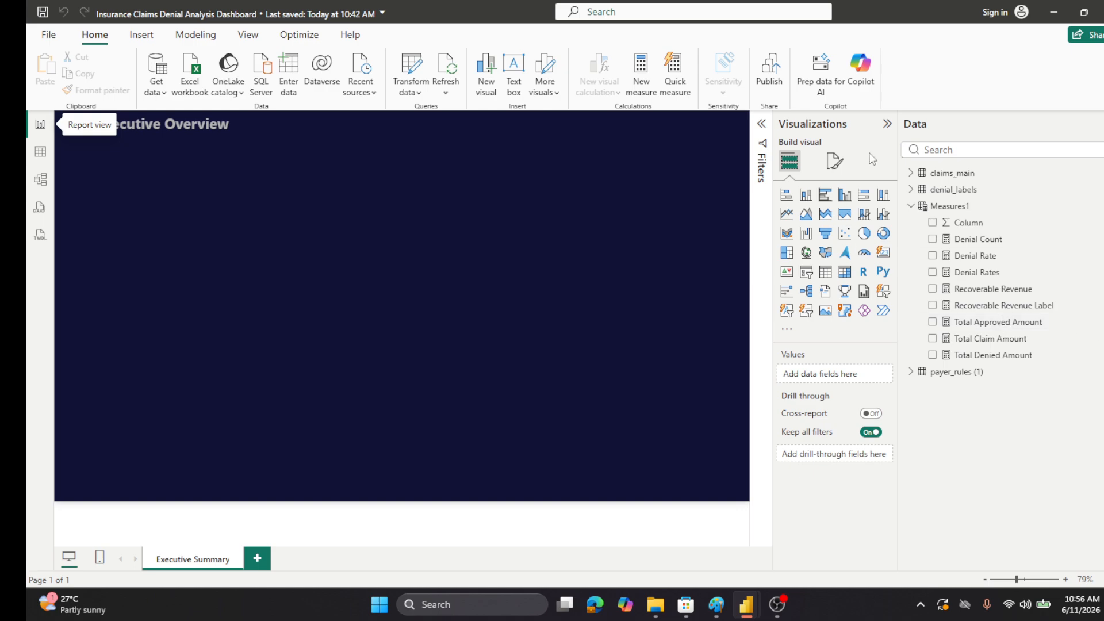
pyautogui.click(887, 123)
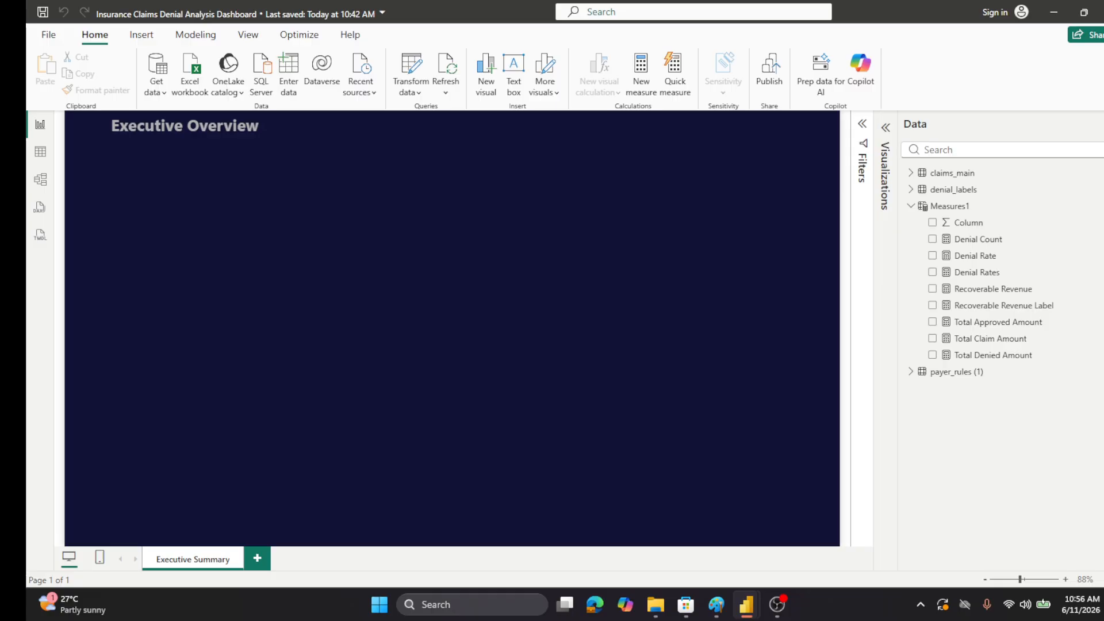
pyautogui.click(993, 292)
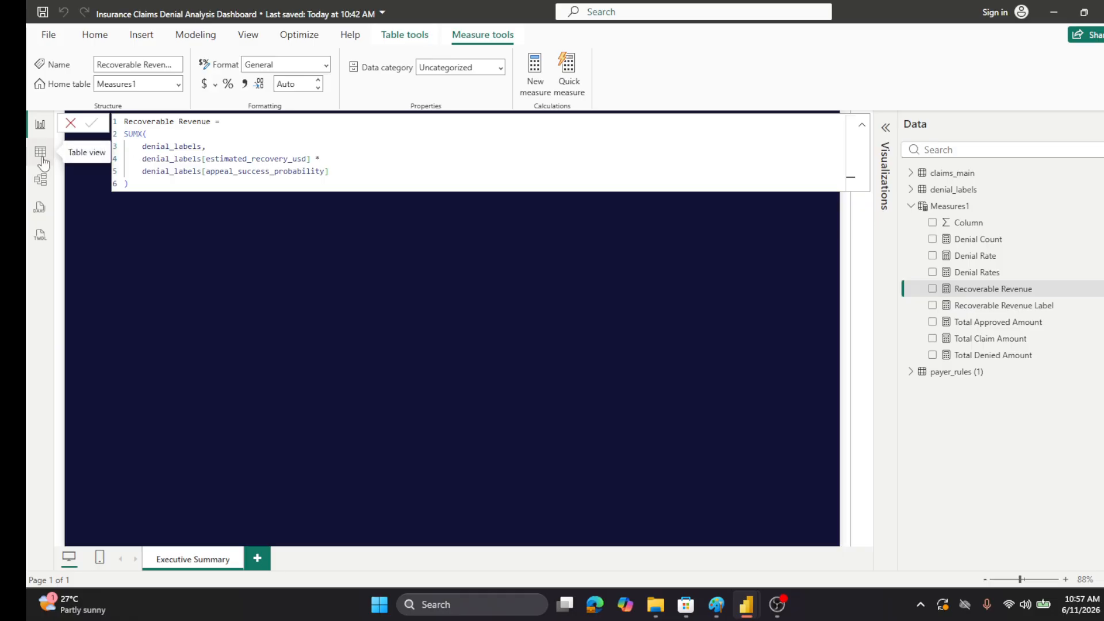
pyautogui.click(70, 123)
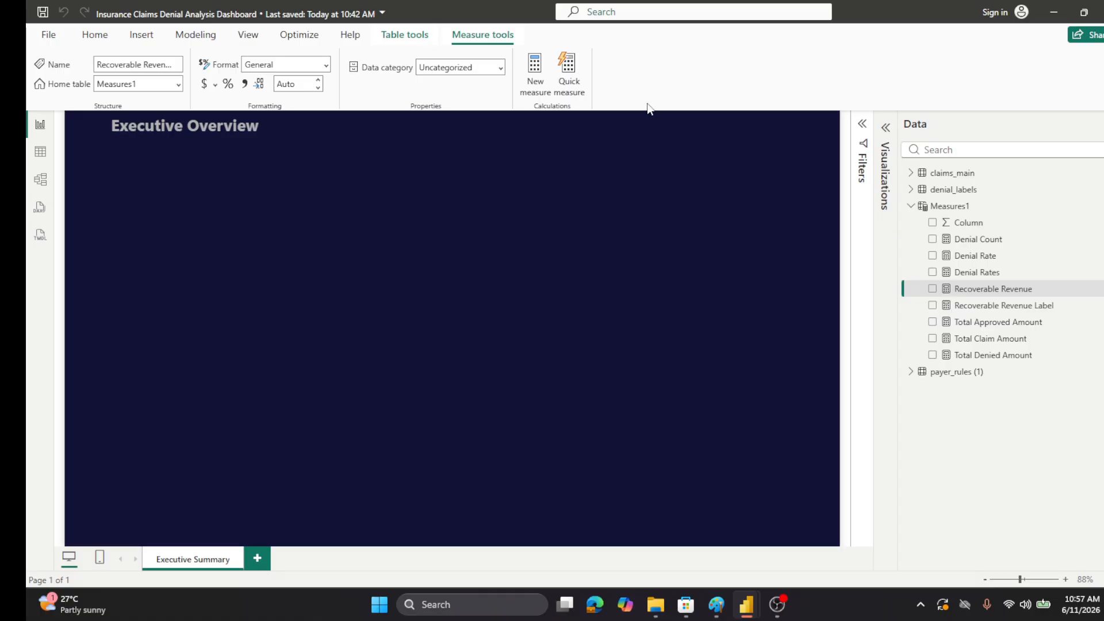
# - Try to add another Recoverable Revenue Label measure to Measures1, returning FORMAT(Pct, "#0%") & " of denied $", and discard it
pyautogui.rightClick(927, 206)
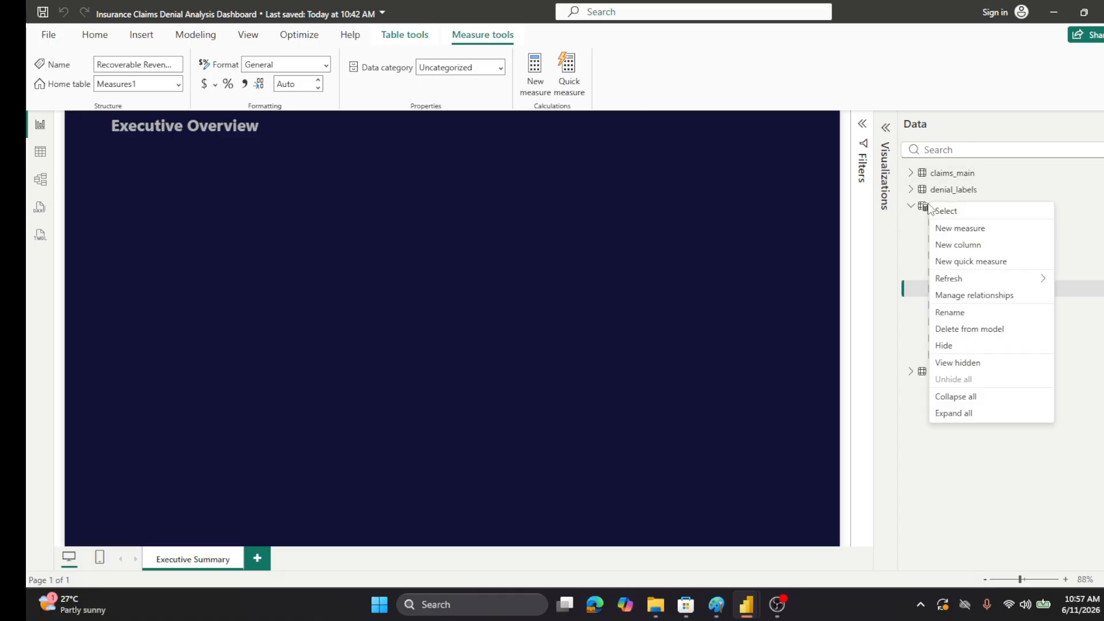
pyautogui.click(960, 228)
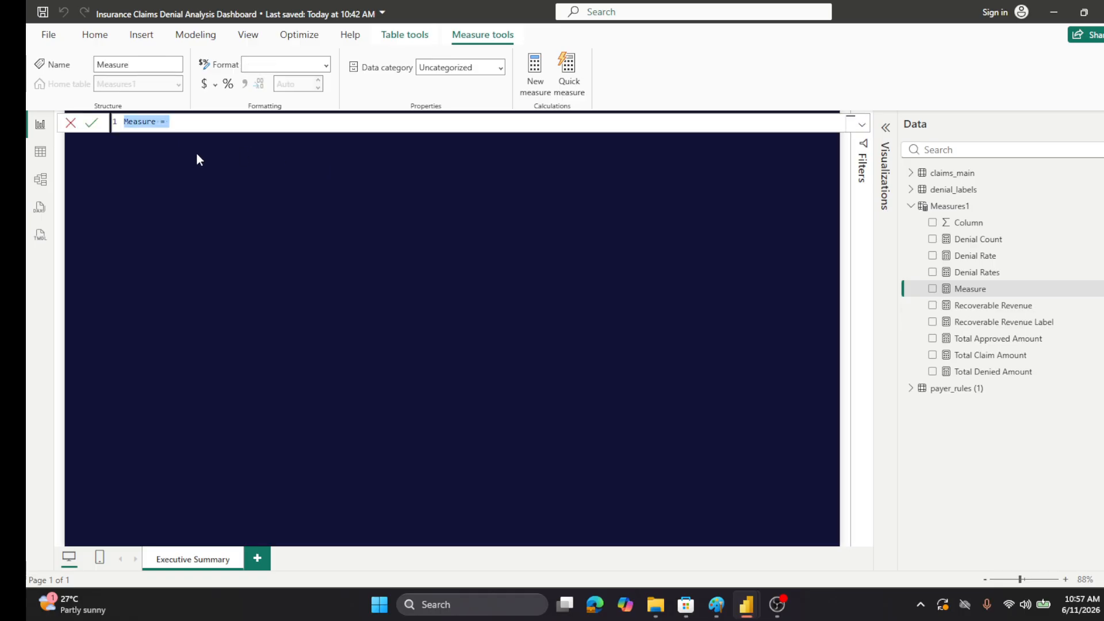
pyautogui.write('Recoverable Revenue Label = VAR Recoverable = [Recoverable Revenue] VAR TotalDenied =     CALCULATE(         SUM(claims_main[claim_amount_usd]),         claims_main[outcome] = "denied"     ) VAR Pct = DIVIDE(Recoverable, TotalDenied, 0) RETURN     FORMAT(Pct, "#0%") & " of denied $"')
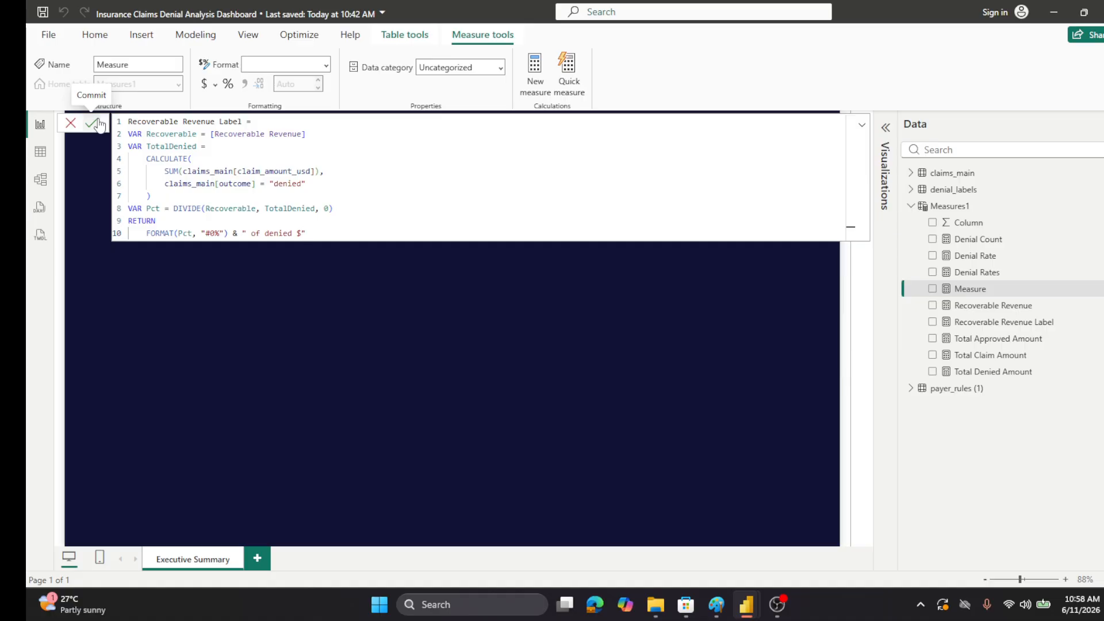
pyautogui.click(99, 125)
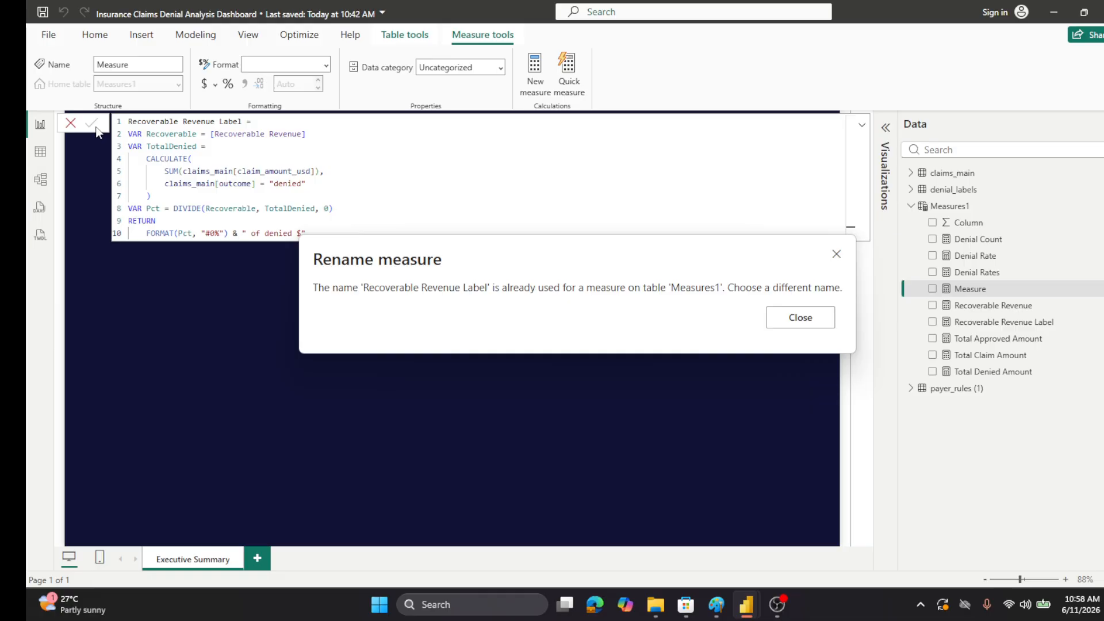
pyautogui.click(796, 319)
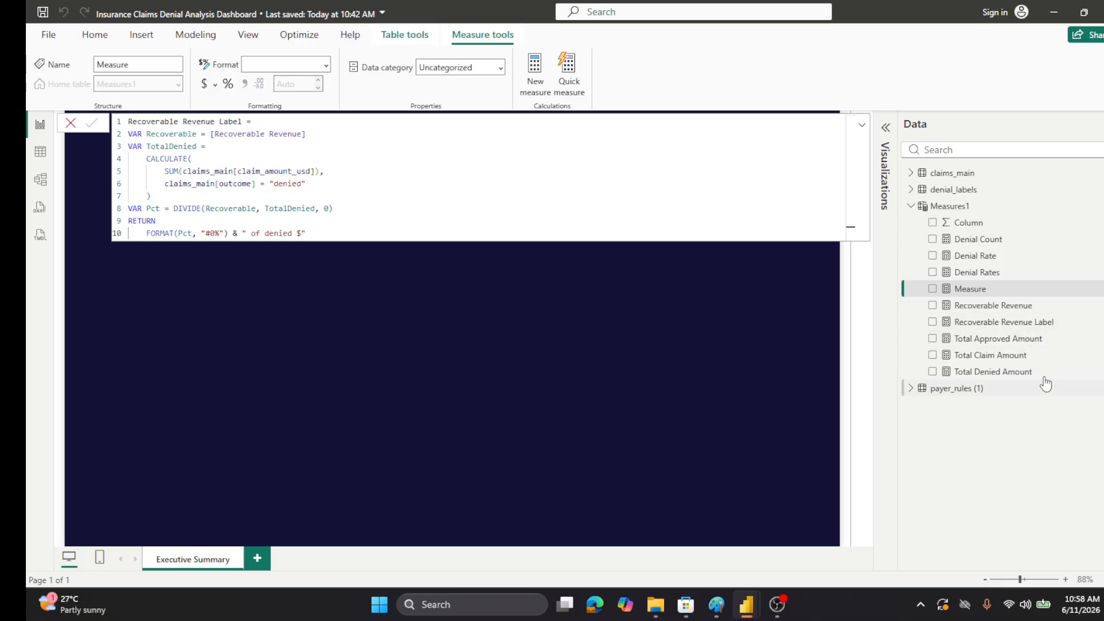
pyautogui.click(73, 123)
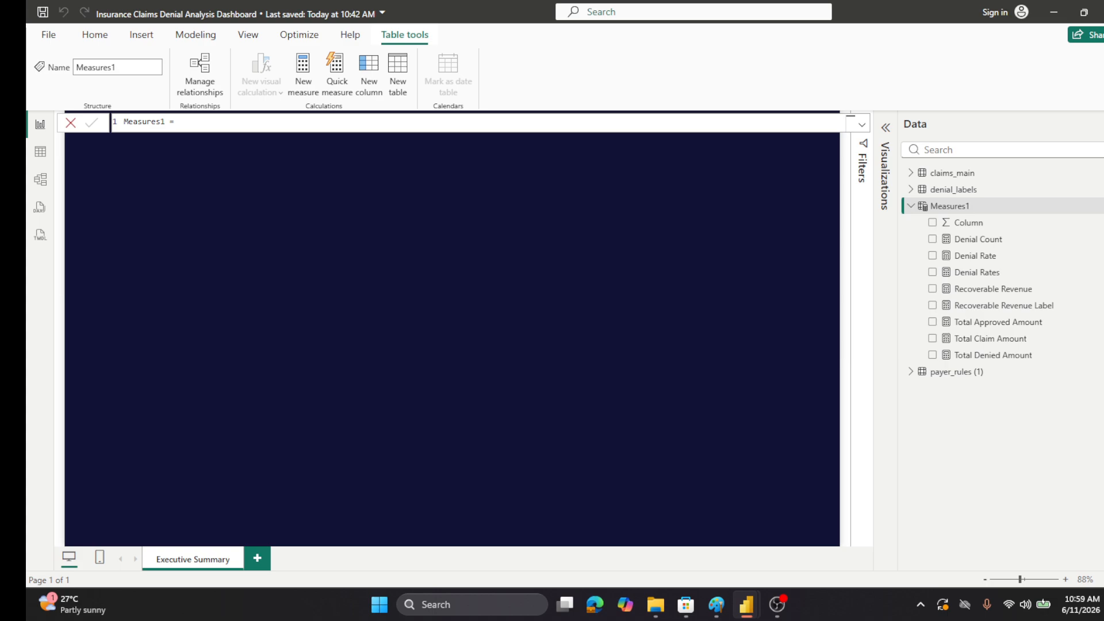
# - Add a measure to Measures1: Recoverable by Action = SUMX(denial_labels, denial_labels[estimated_recovery_usd] * denial_labels[appeal_success_probability])
pyautogui.rightClick(943, 207)
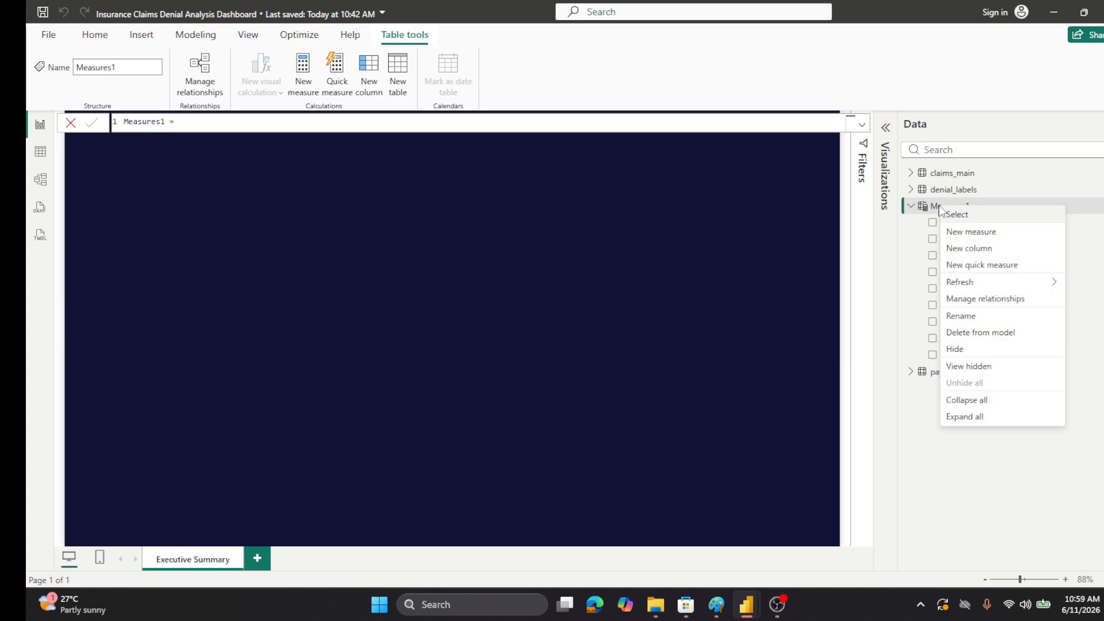
pyautogui.click(970, 232)
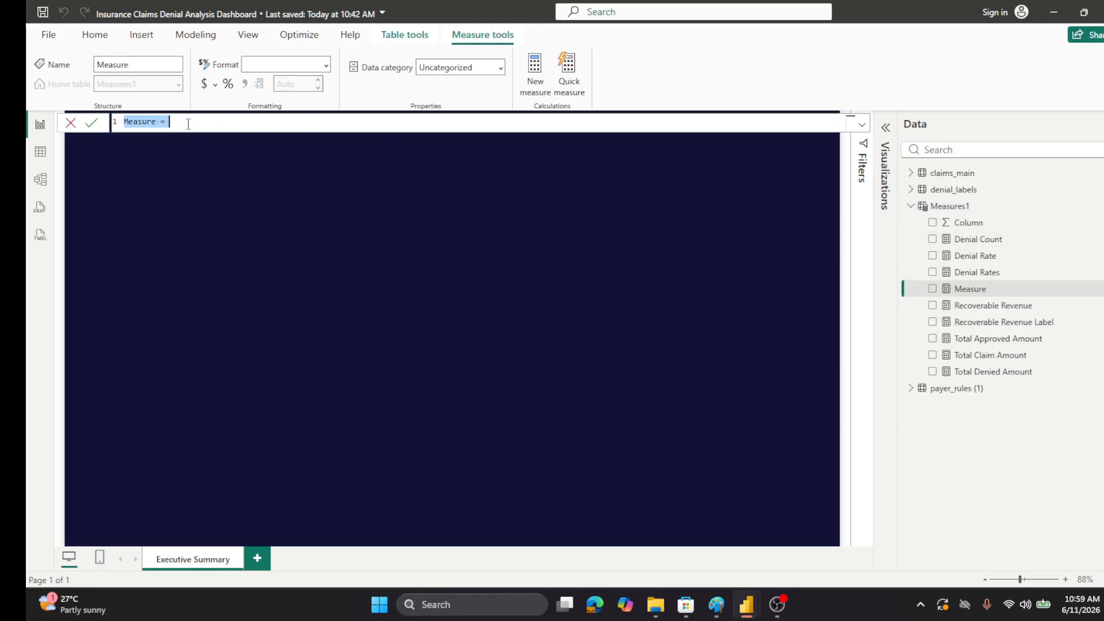
pyautogui.write('Recoverable by Action = SUMX(     denial_labels,     denial_labels[estimated_recovery_usd] *     denial_labels[appeal_success_probability] )')
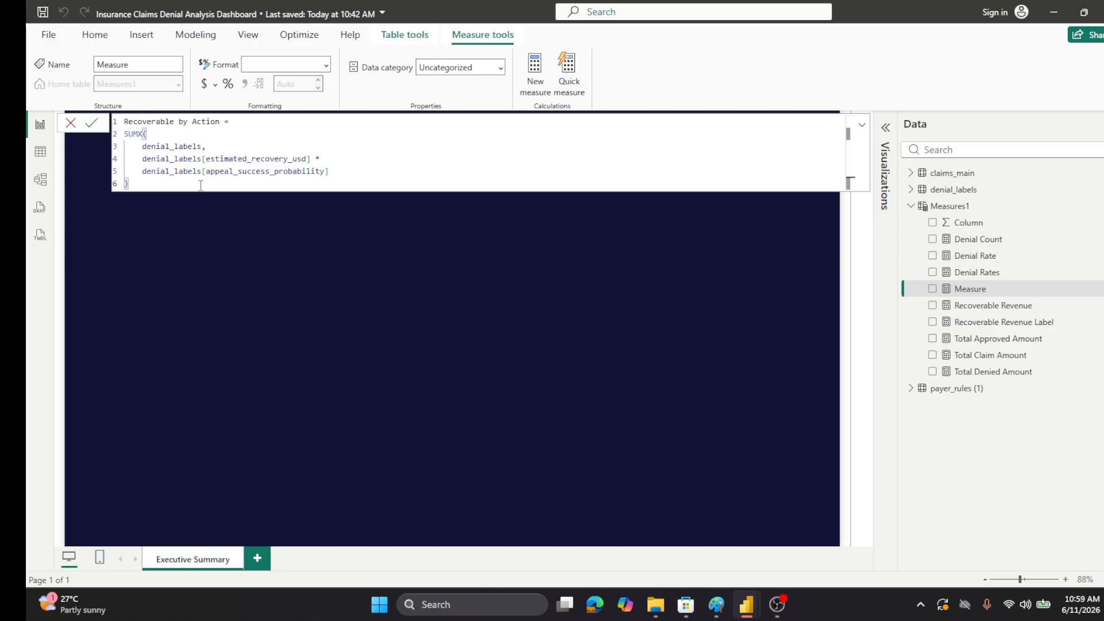
pyautogui.click(93, 122)
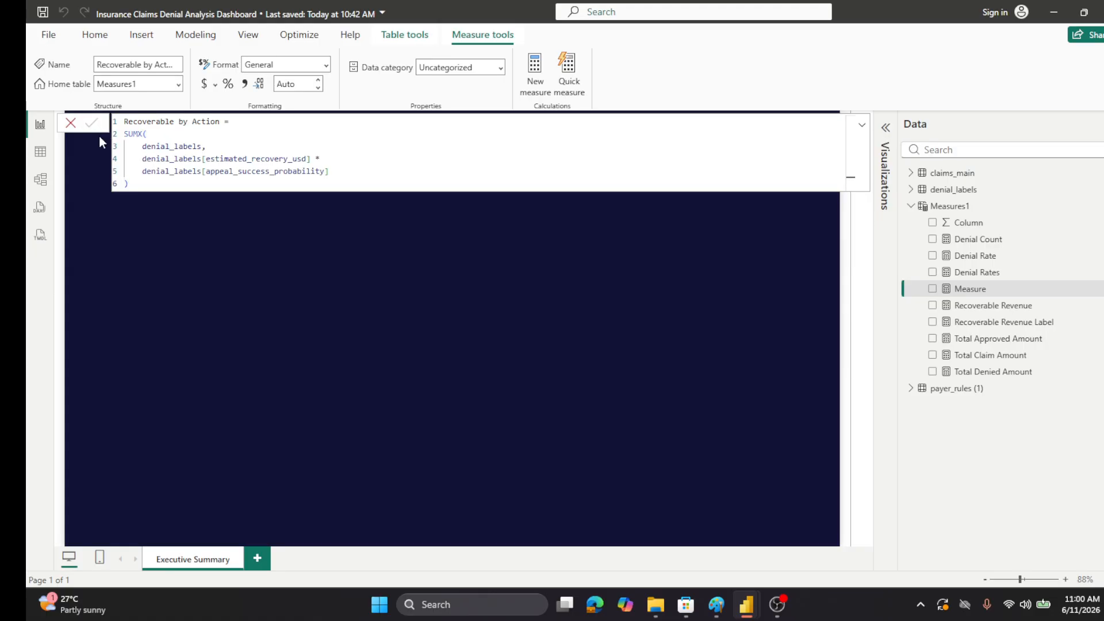
pyautogui.click(72, 123)
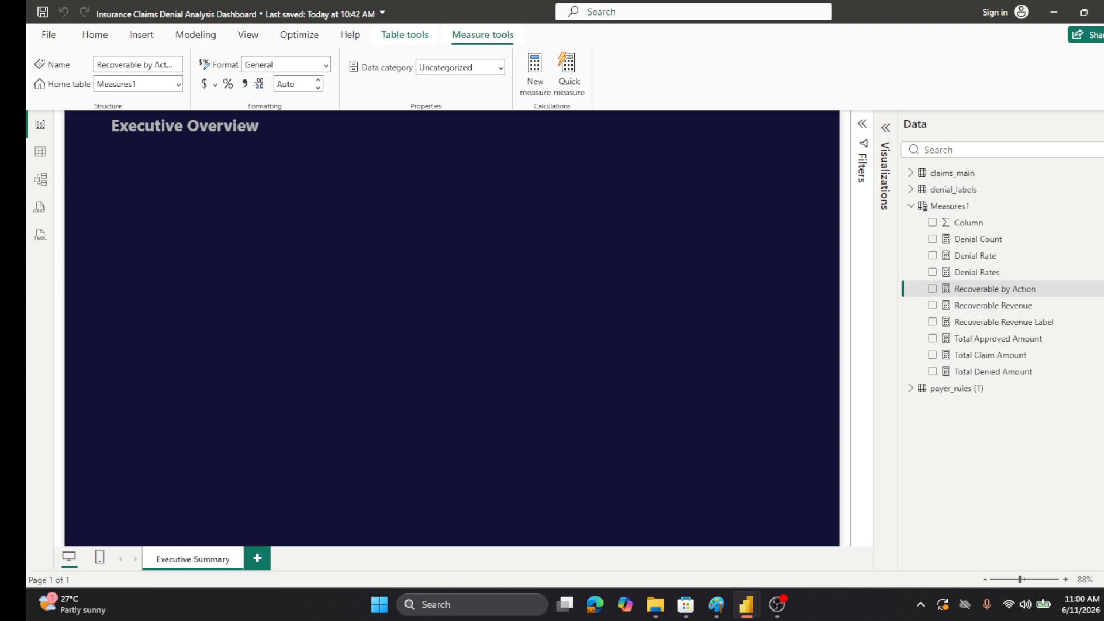
# - Add a measure to Measures1: Non Recoverable Amount = [Total Denied Amount] - [Recoverable Revenue]
pyautogui.rightClick(946, 206)
pyautogui.click(976, 232)
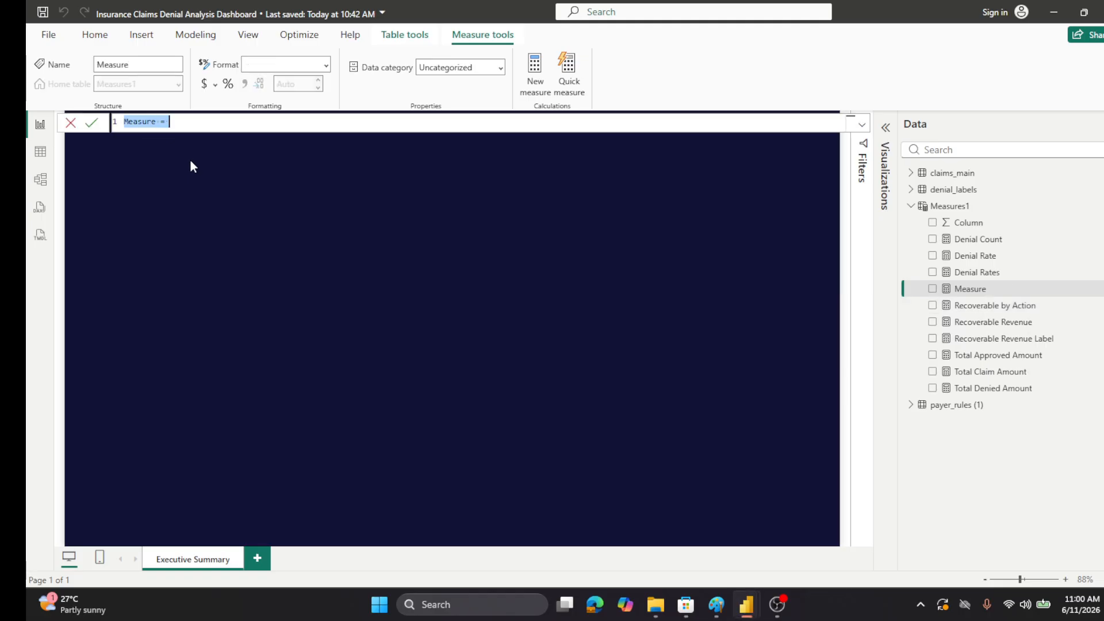
pyautogui.write('Non Recoverable Amount = [Total Denied Amount] - [Recoverable Revenue]')
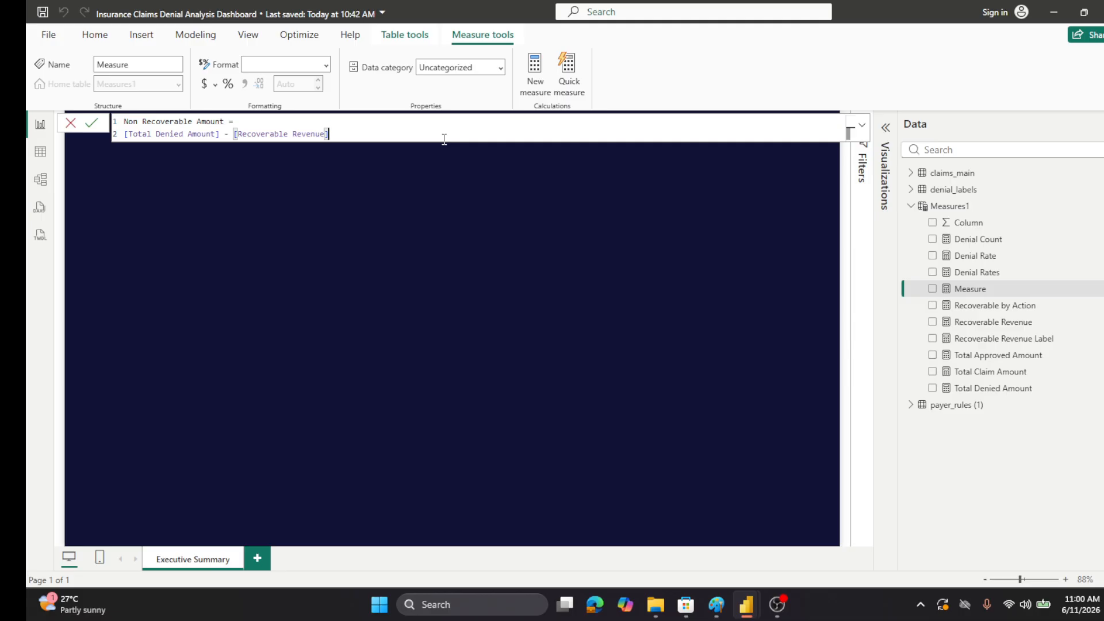
pyautogui.click(90, 123)
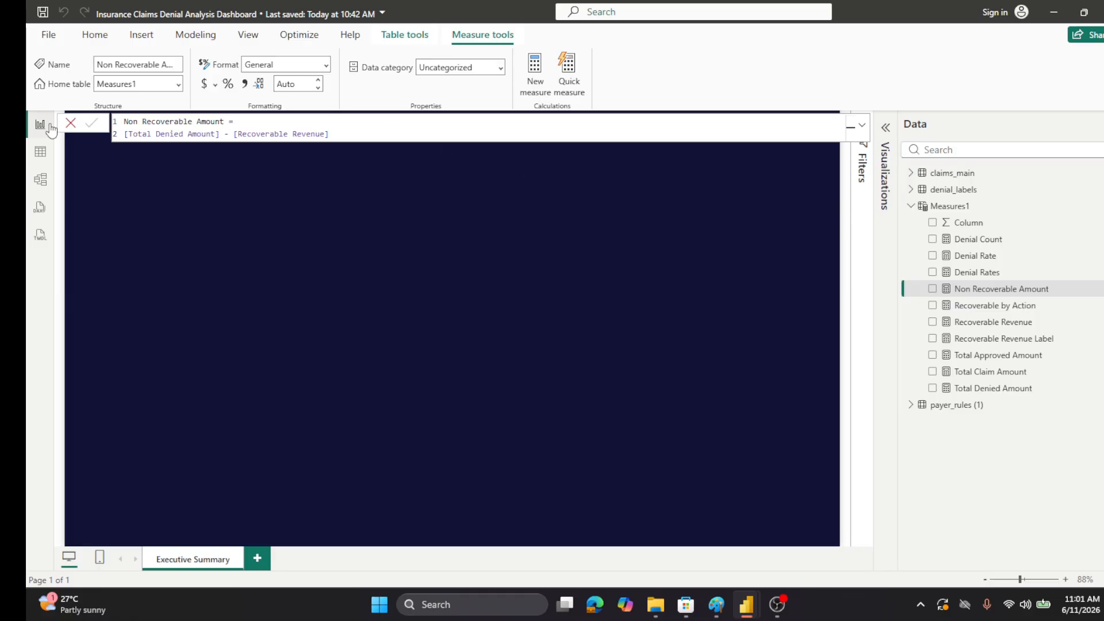
pyautogui.click(71, 123)
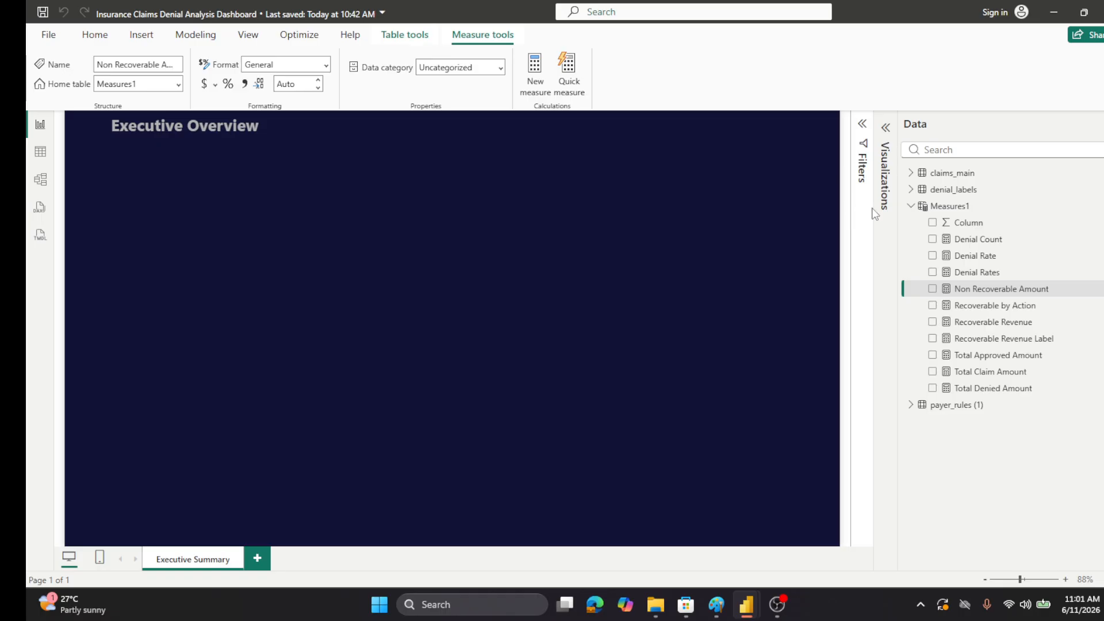
# - Insert an empty Card visual on the Executive Summary page, shrink it and place it just below the Executive Overview title
pyautogui.click(910, 207)
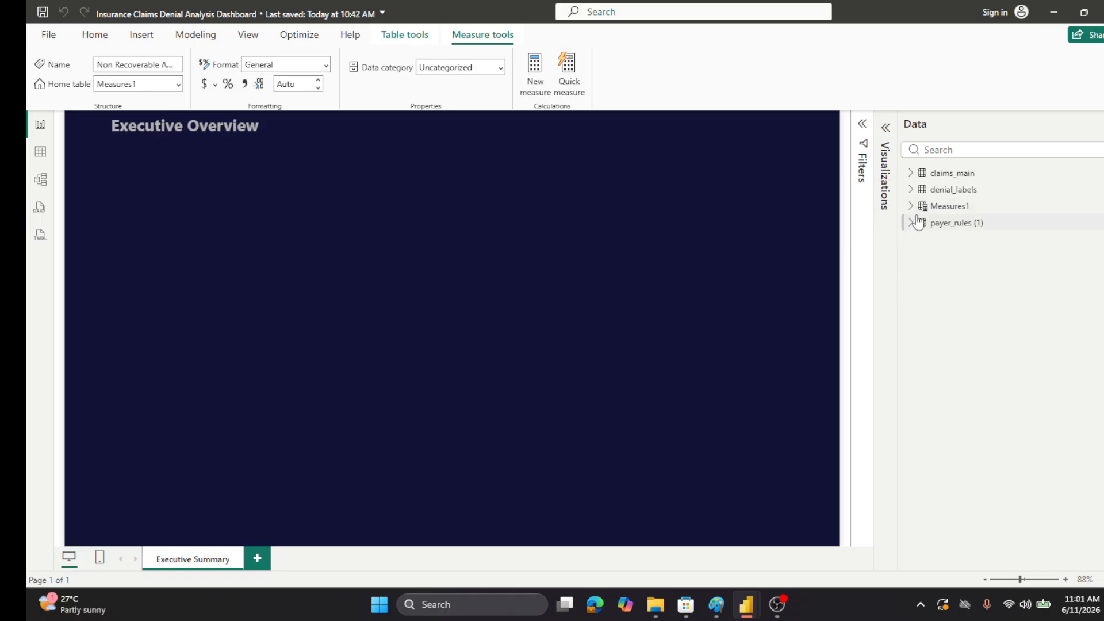
pyautogui.click(1094, 121)
pyautogui.click(1095, 130)
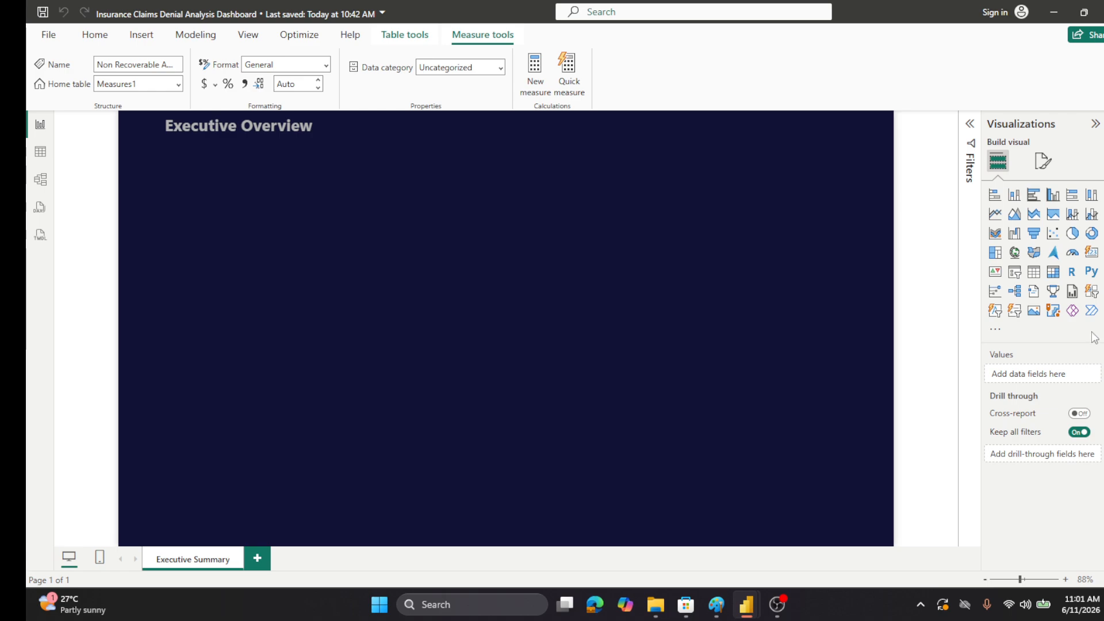
pyautogui.click(1091, 251)
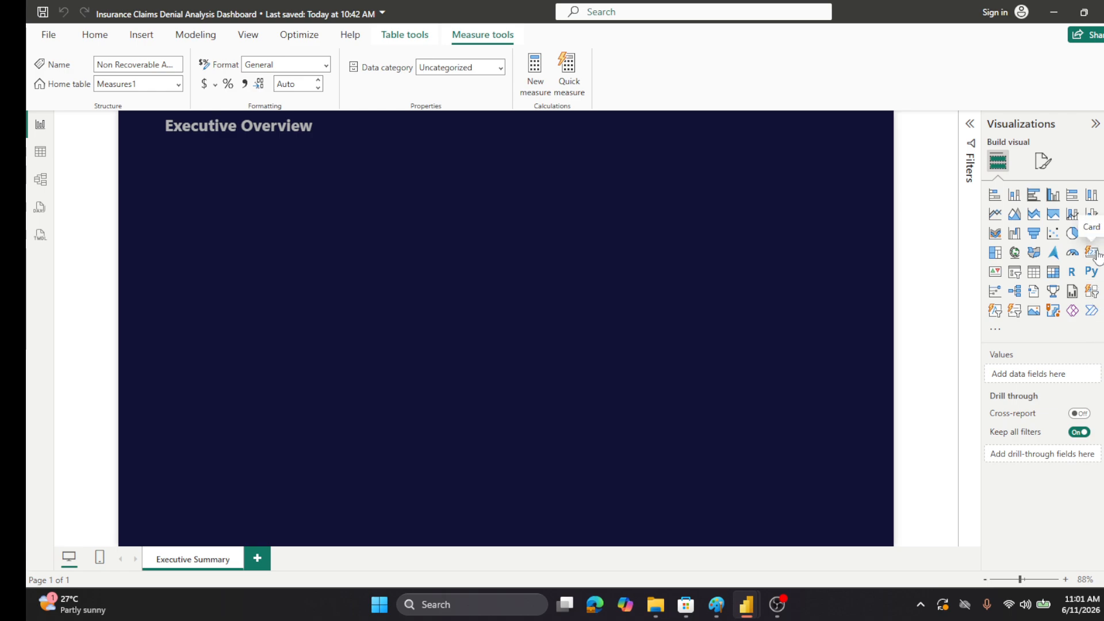
pyautogui.moveTo(453, 253); pyautogui.dragTo(296, 253)
pyautogui.moveTo(222, 220); pyautogui.dragTo(229, 166)
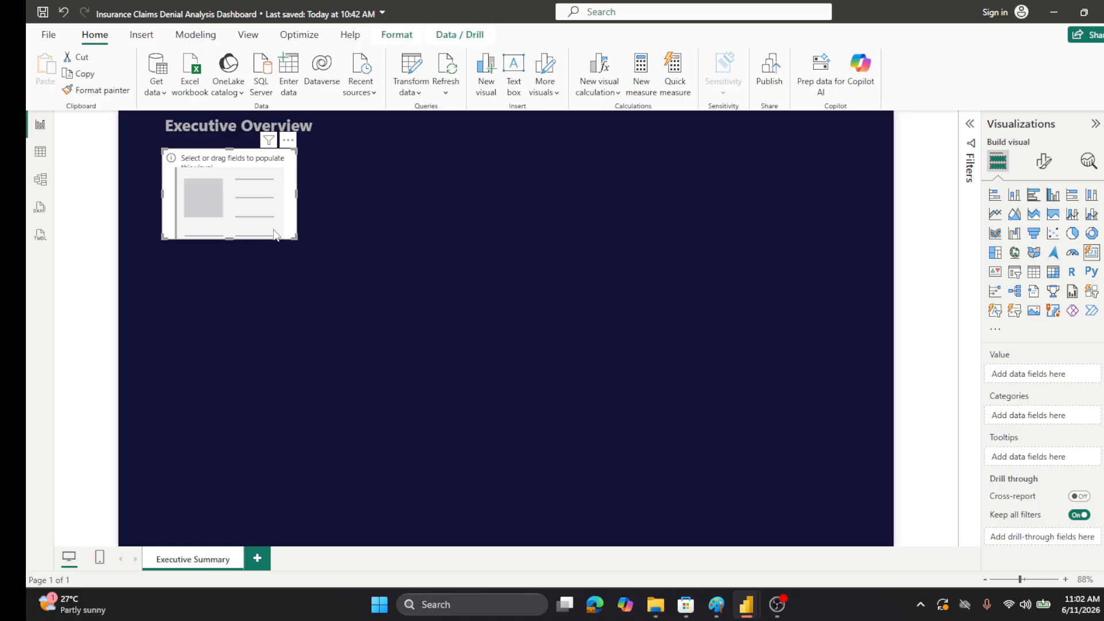
# - Bring the list of data tables back into view alongside the build options of the empty card
pyautogui.click(970, 124)
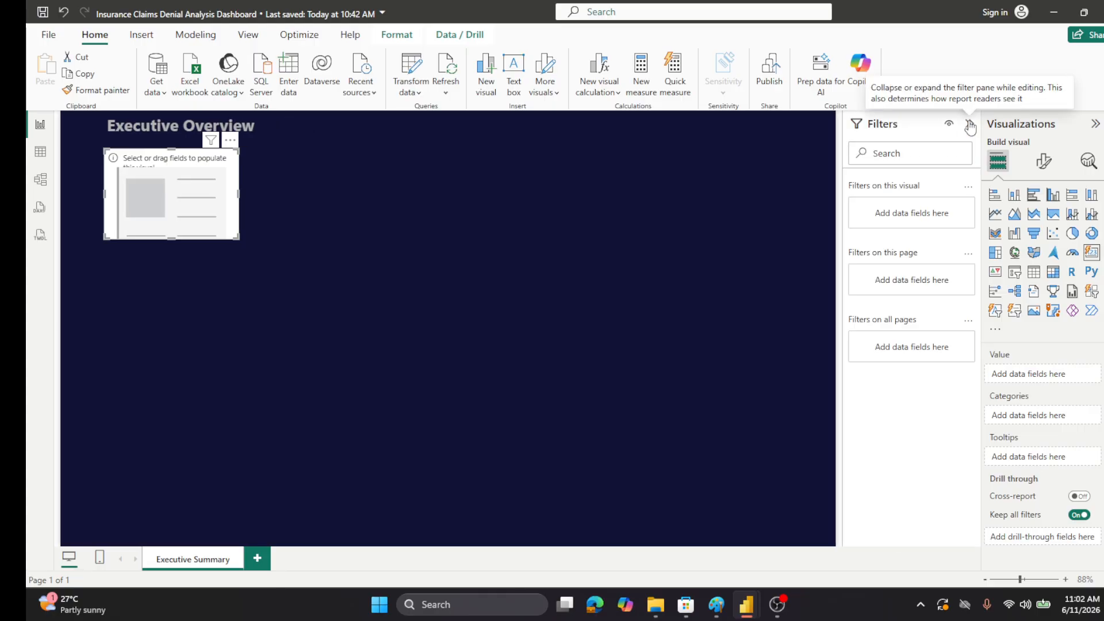
pyautogui.click(969, 126)
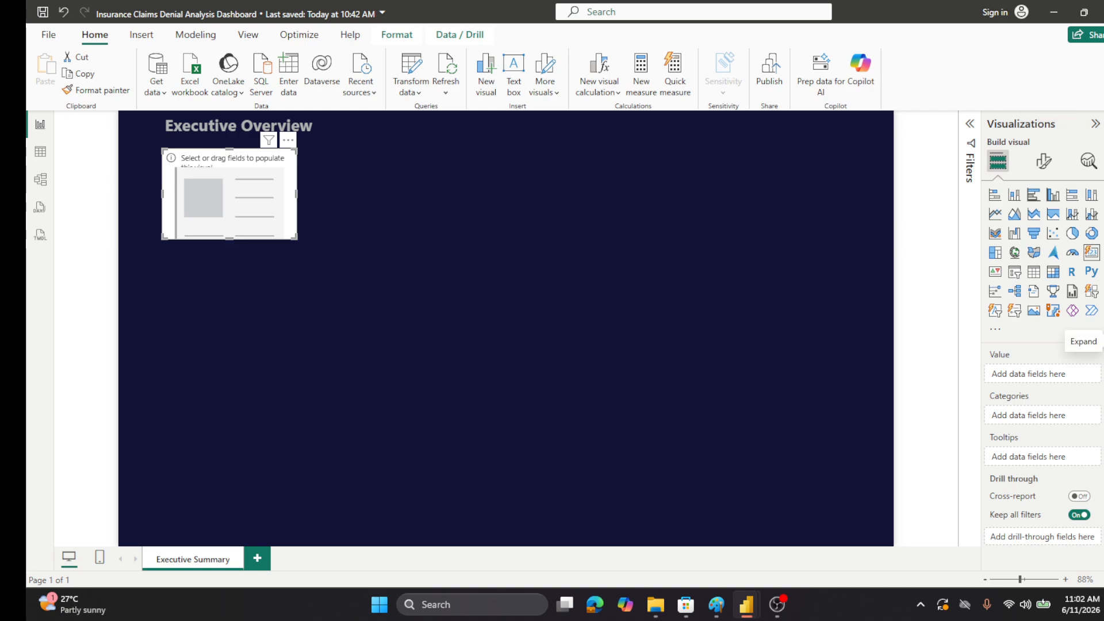
pyautogui.click(1098, 333)
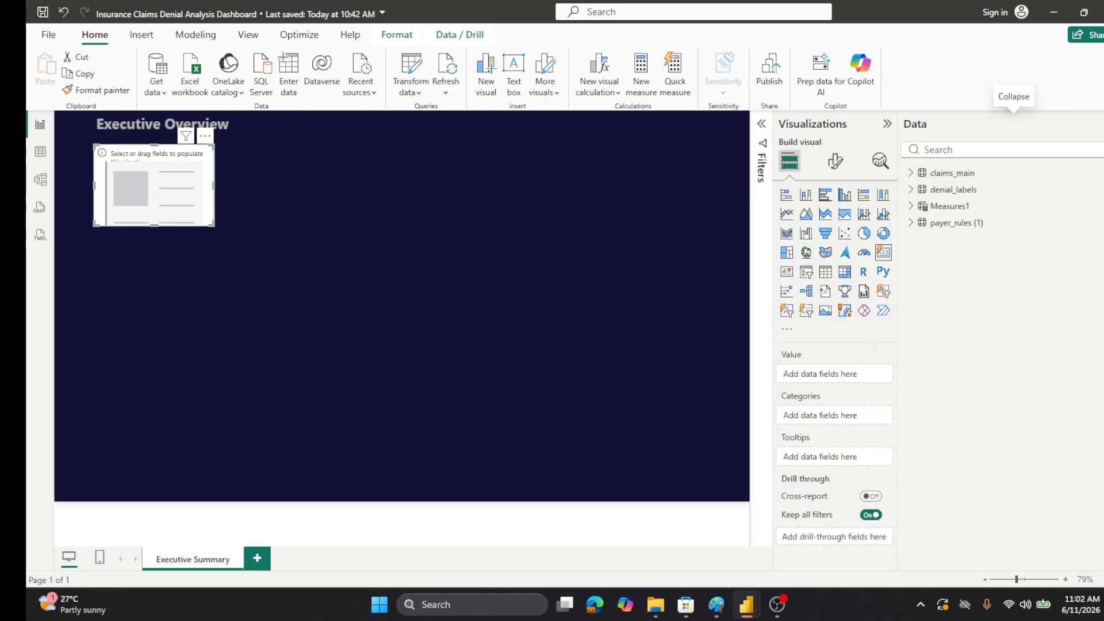
pyautogui.click(1101, 124)
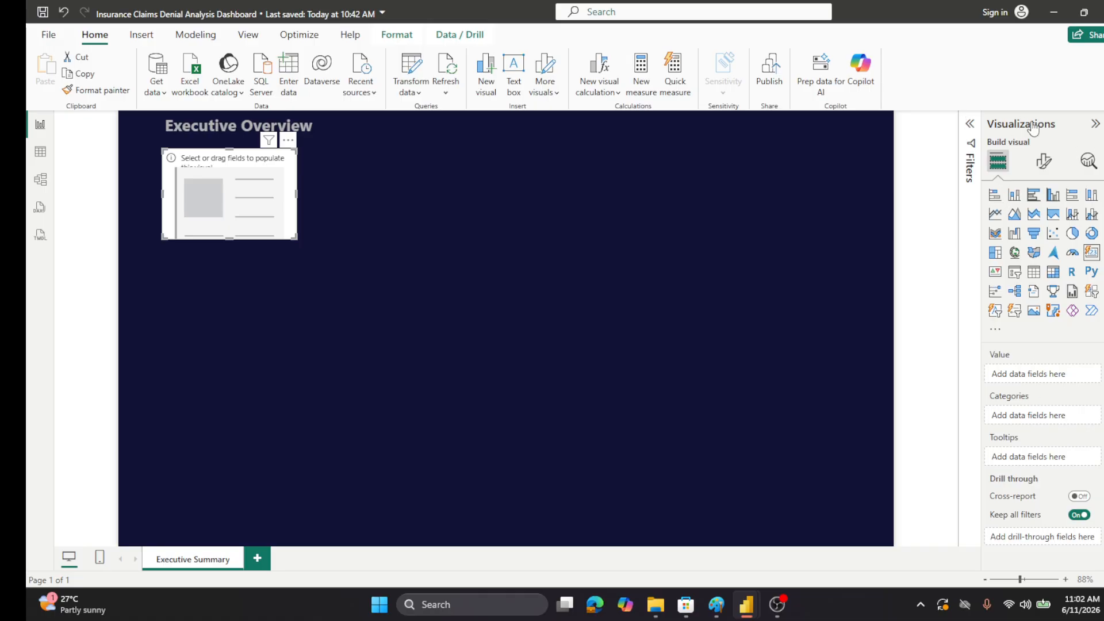
pyautogui.click(1095, 124)
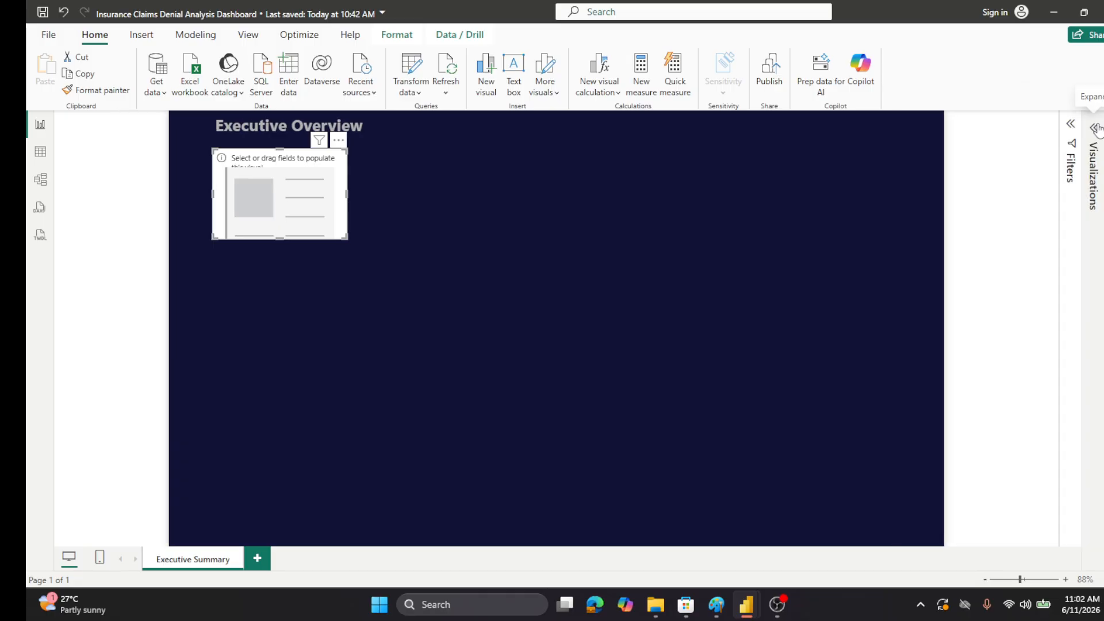
pyautogui.click(1097, 128)
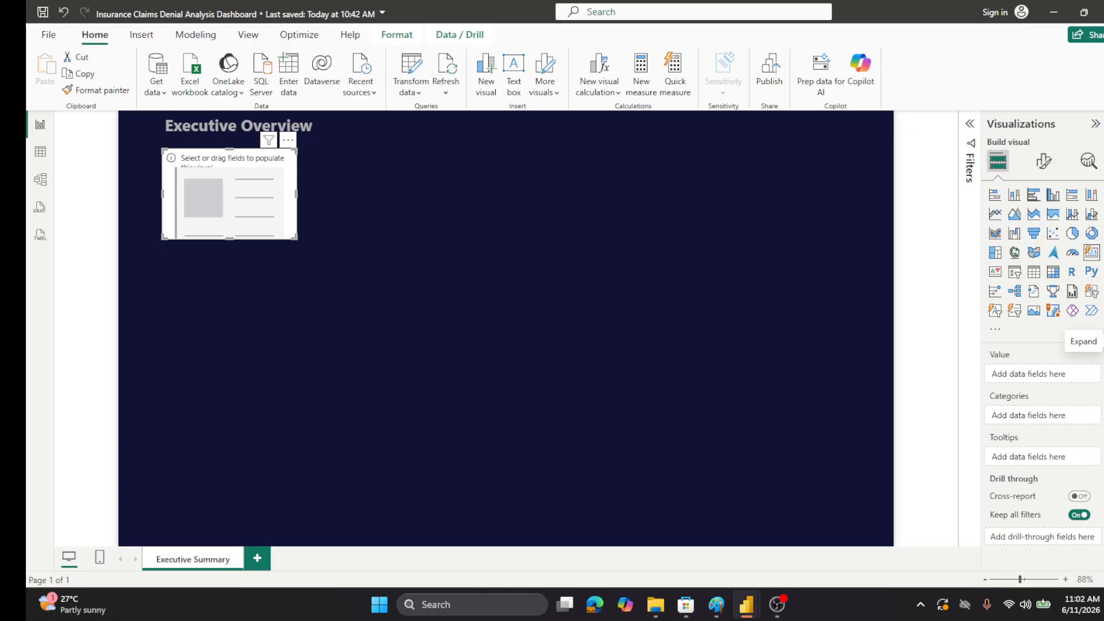
pyautogui.click(1095, 362)
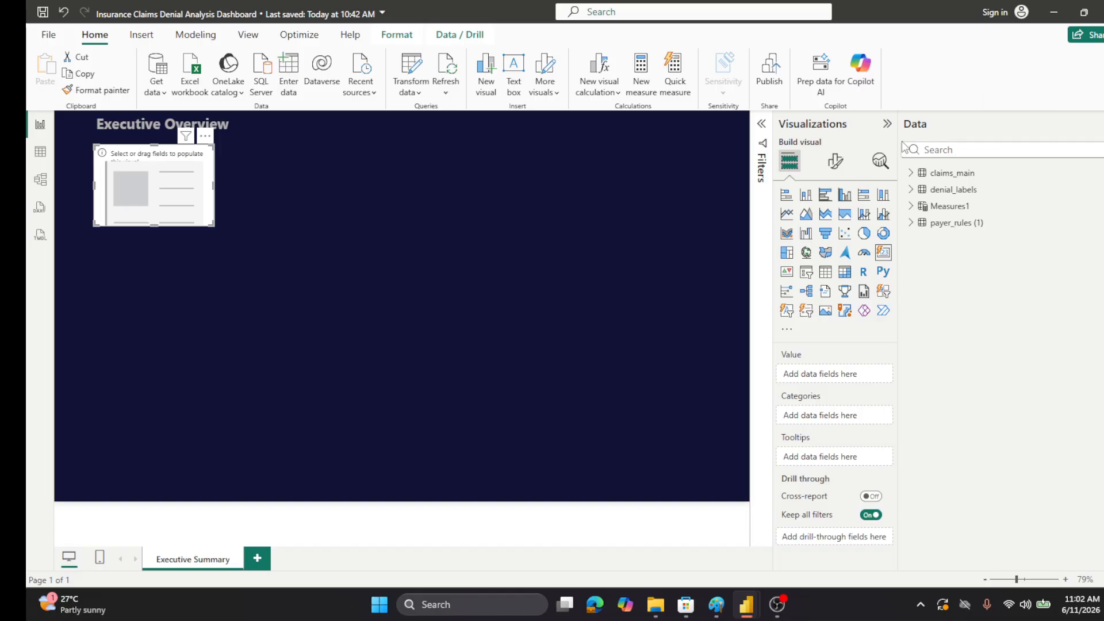
# - Show the count of claim_id from claims_main as the value of the empty card
pyautogui.moveTo(898, 141); pyautogui.dragTo(1061, 150)
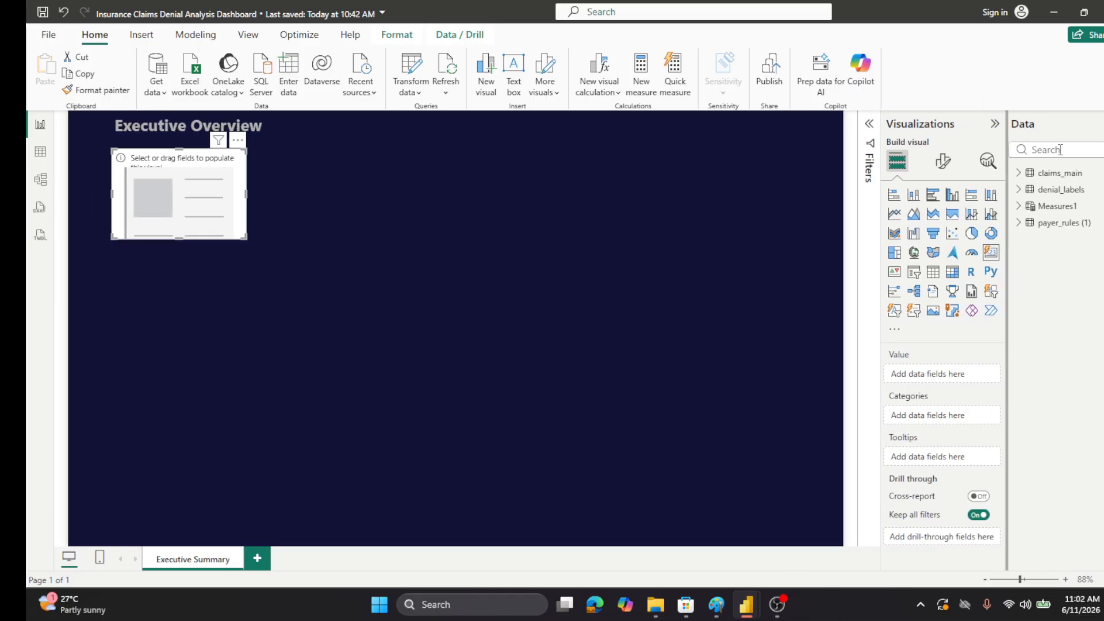
pyautogui.click(1019, 173)
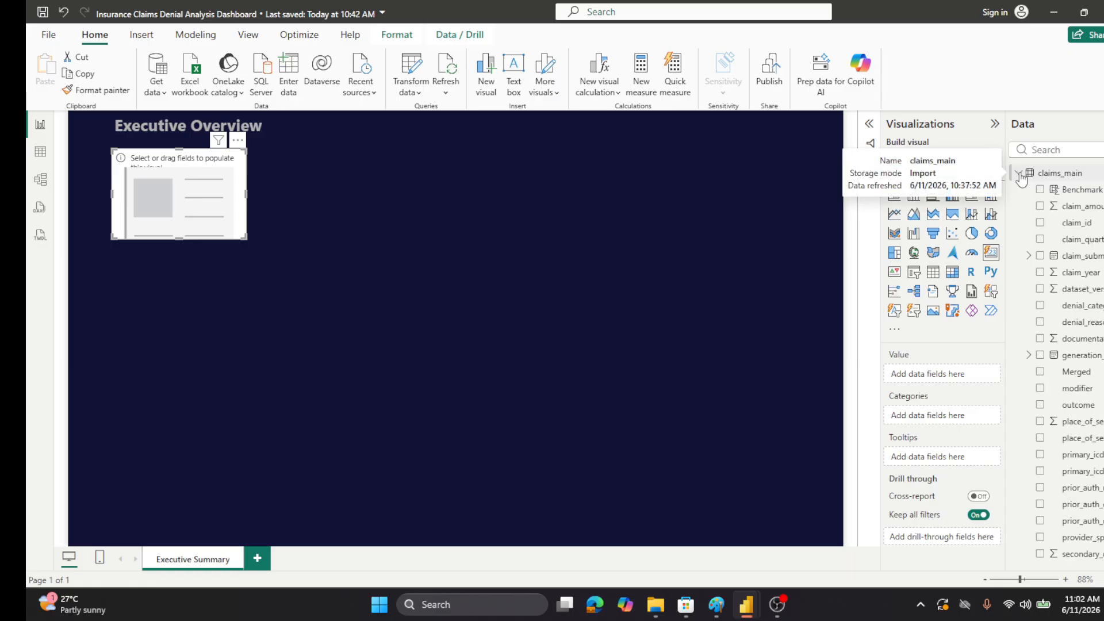
pyautogui.click(1041, 223)
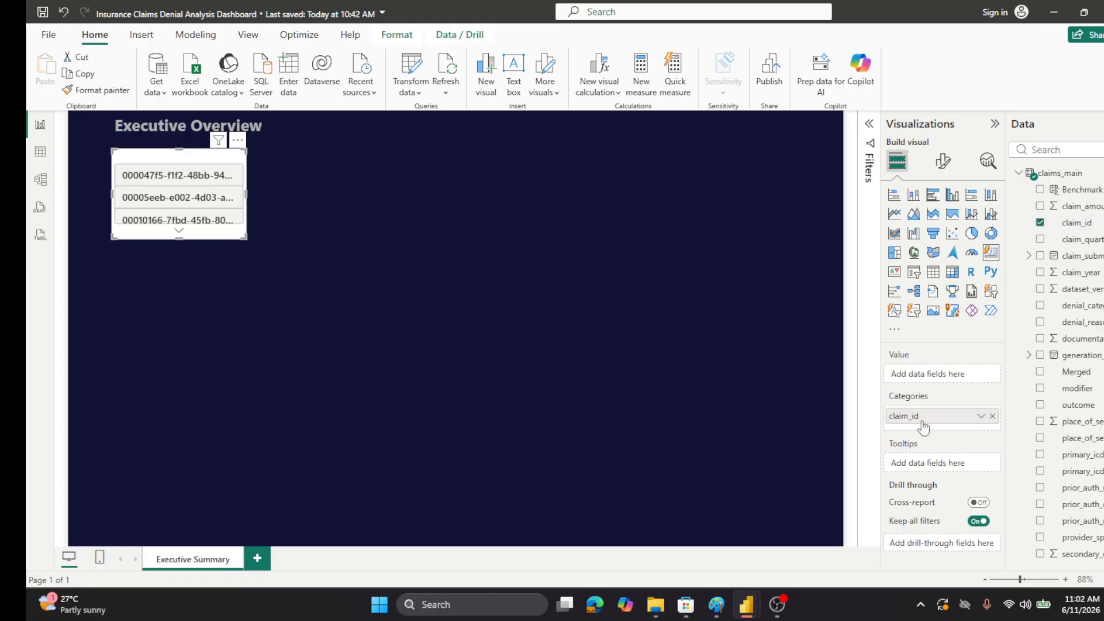
pyautogui.moveTo(924, 421); pyautogui.dragTo(924, 380)
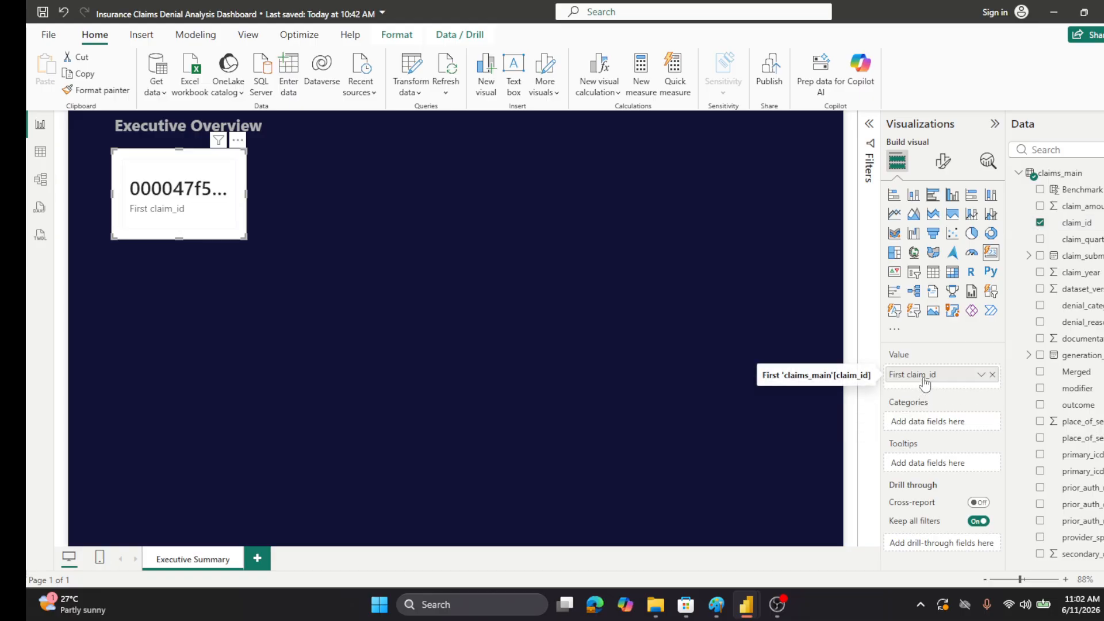
pyautogui.click(981, 375)
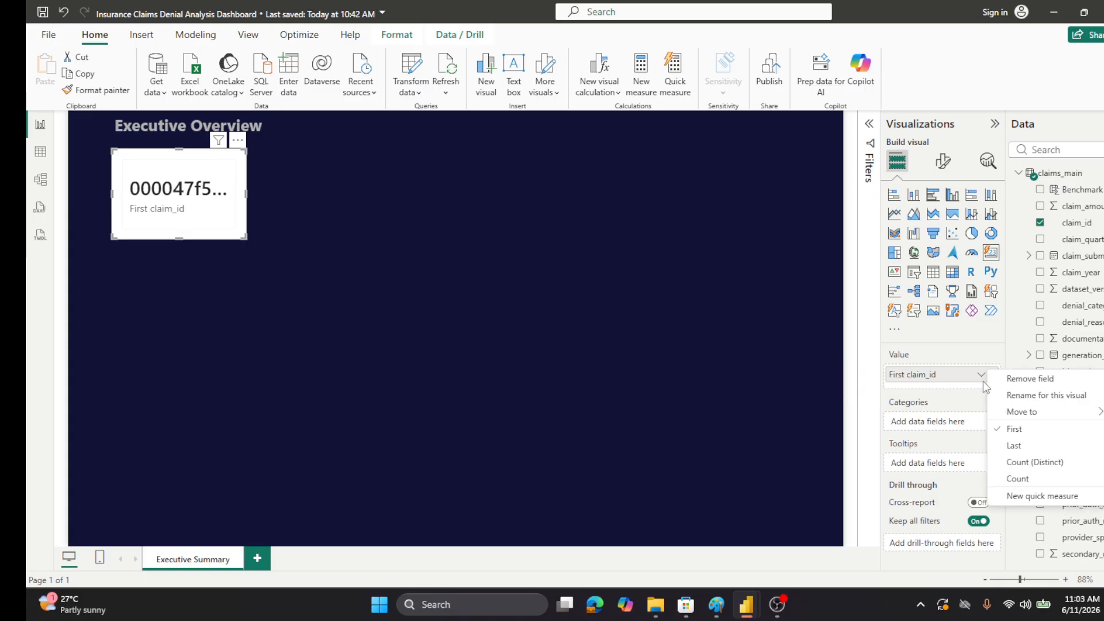
pyautogui.click(1017, 478)
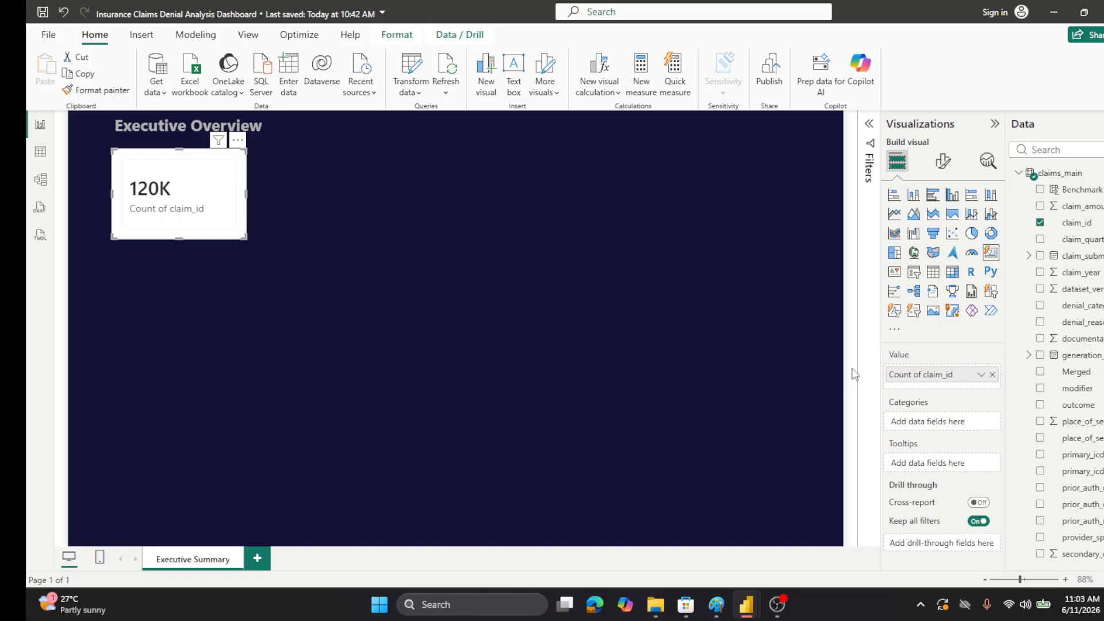
# - Rename the card's value field for this visual as "No of Claims"
pyautogui.doubleClick(944, 375)
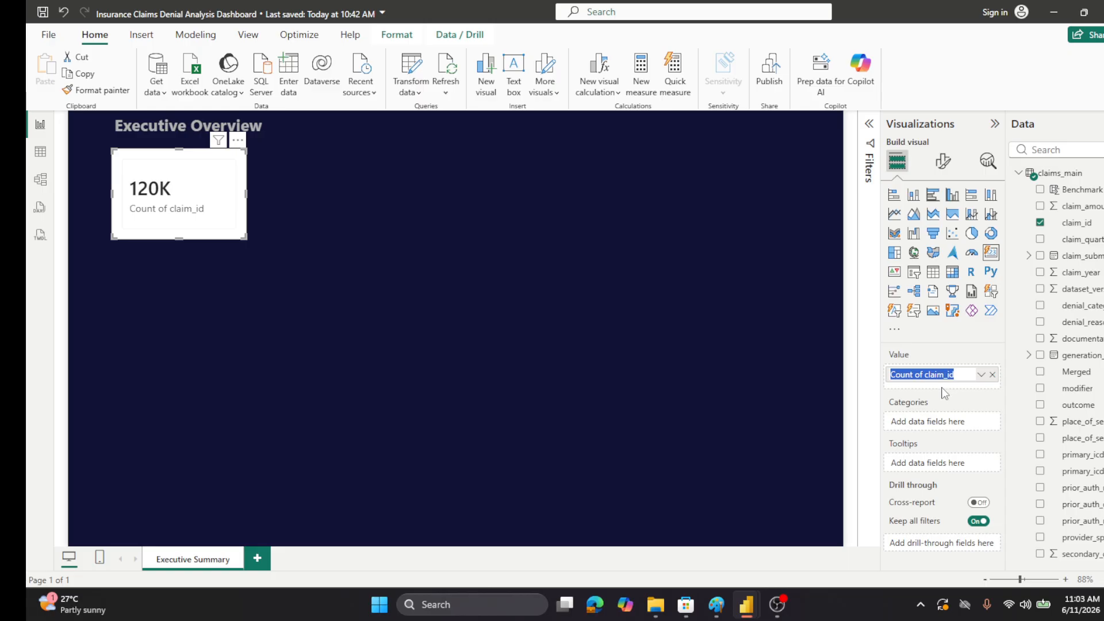
pyautogui.write('No')
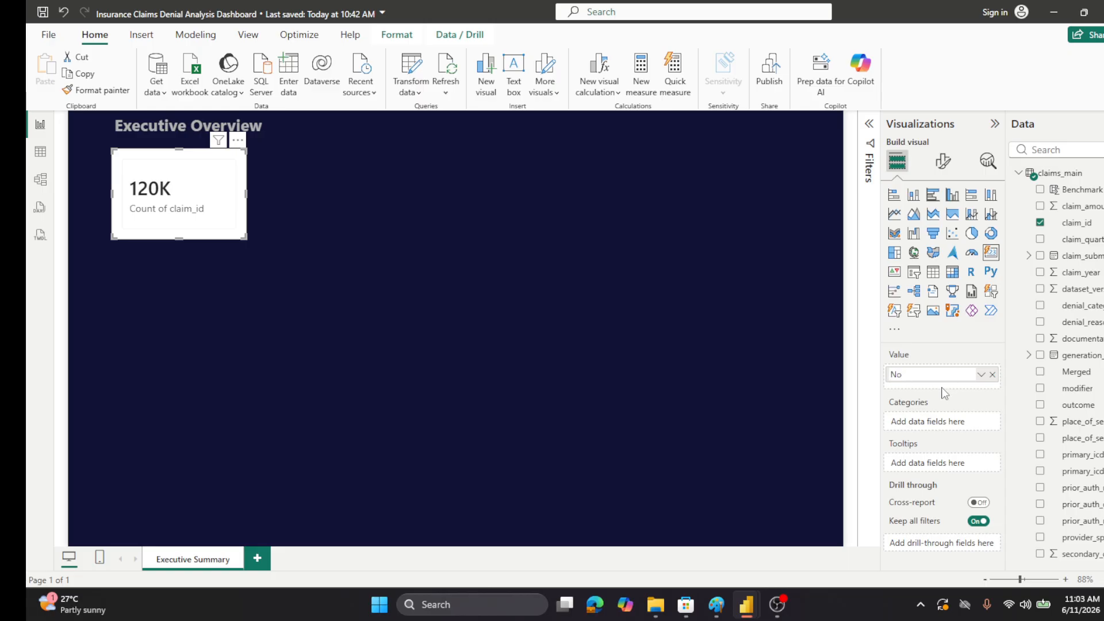
pyautogui.write(' of')
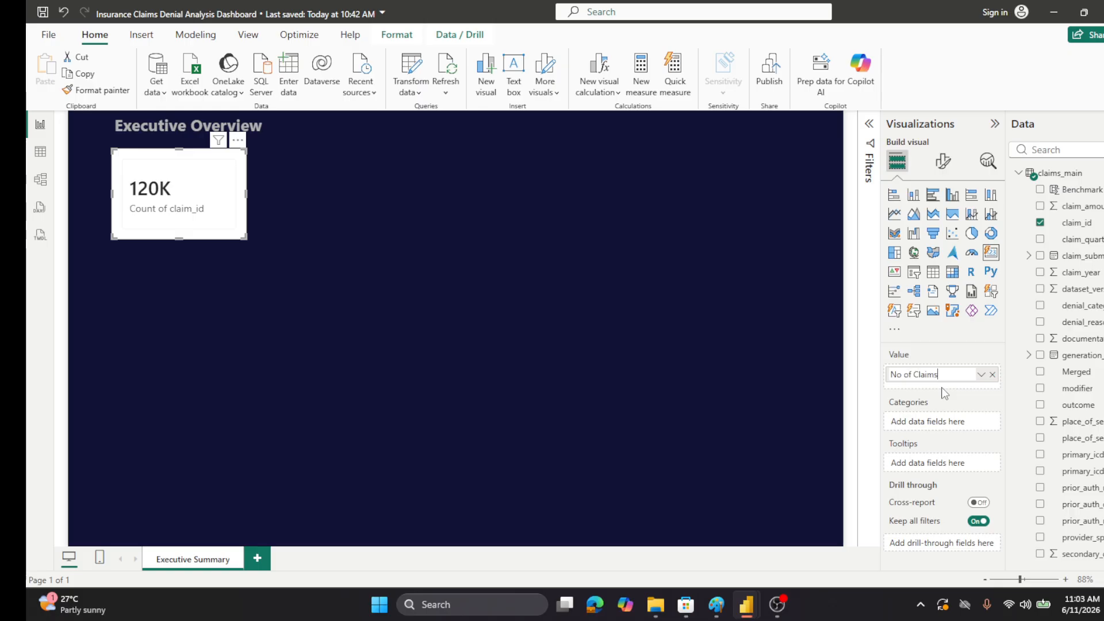
pyautogui.write(' Claims')
pyautogui.press('Return')
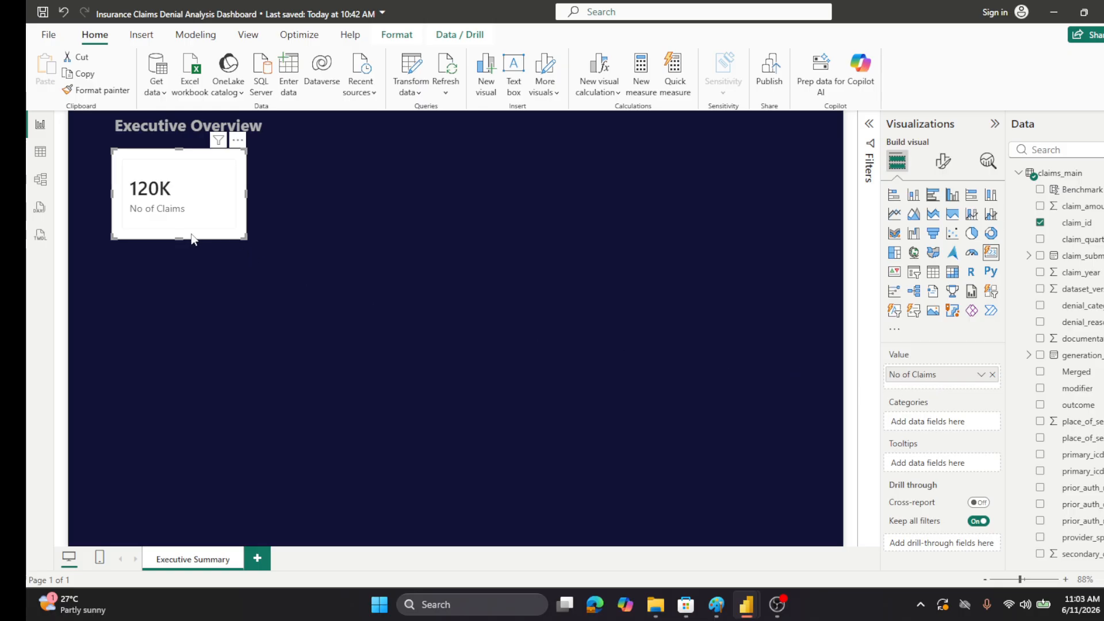
# - Turn off the card visual's overall background in its general effects settings
pyautogui.click(942, 163)
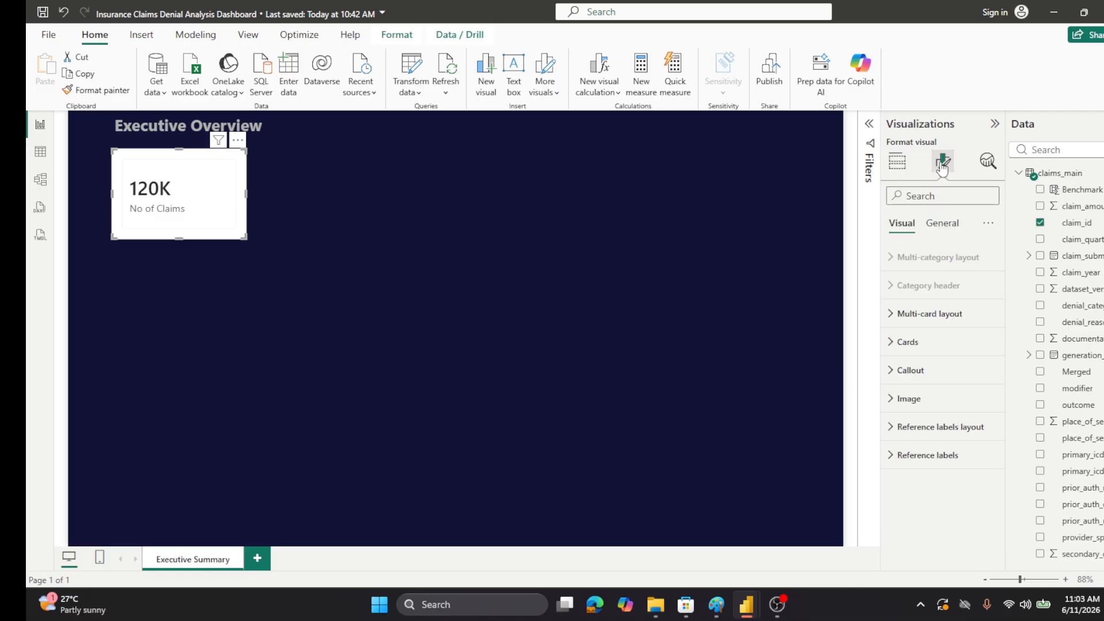
pyautogui.click(893, 315)
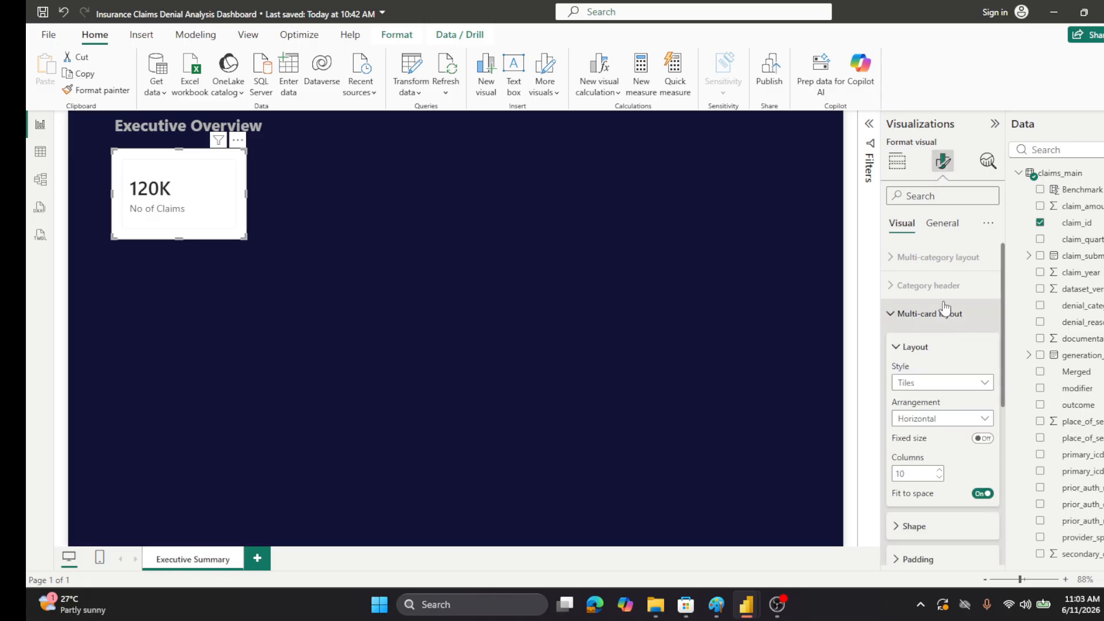
pyautogui.click(941, 223)
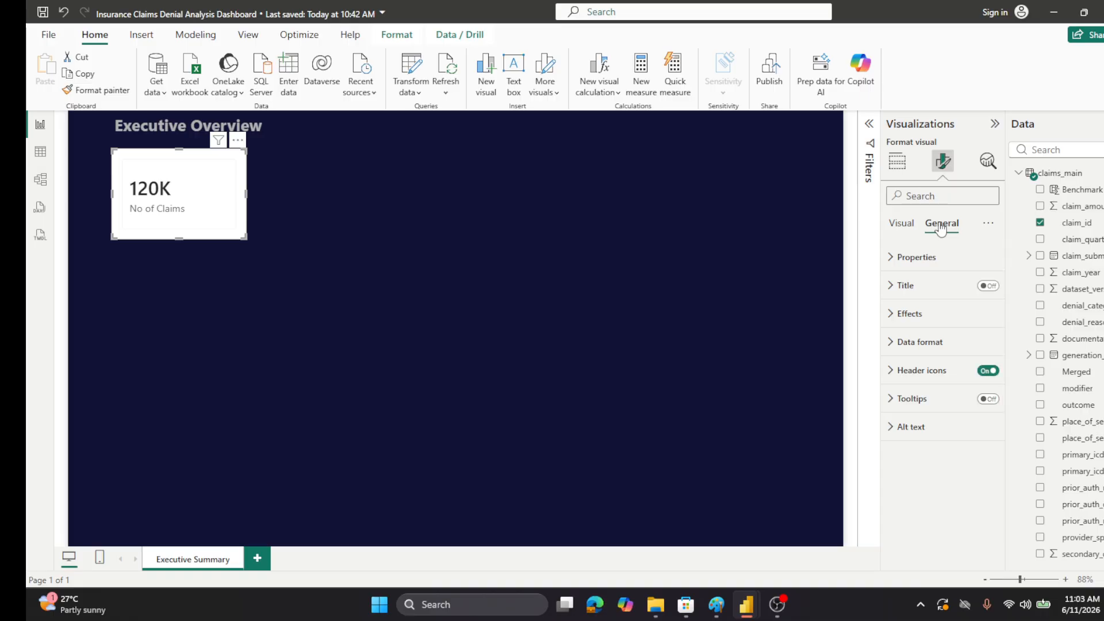
pyautogui.click(987, 373)
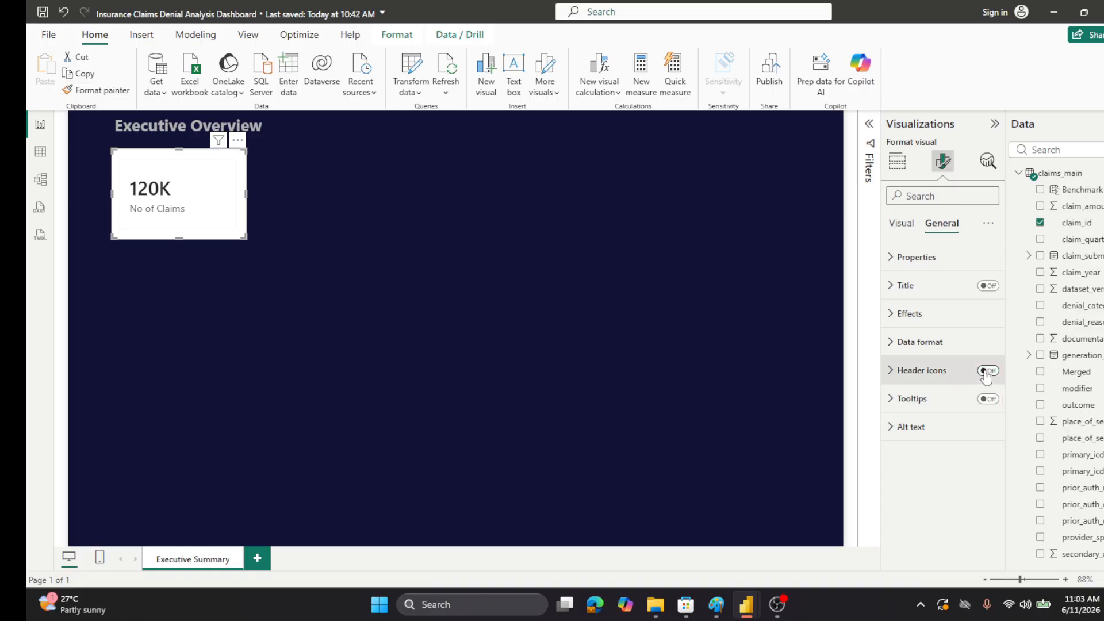
pyautogui.click(986, 371)
pyautogui.click(893, 315)
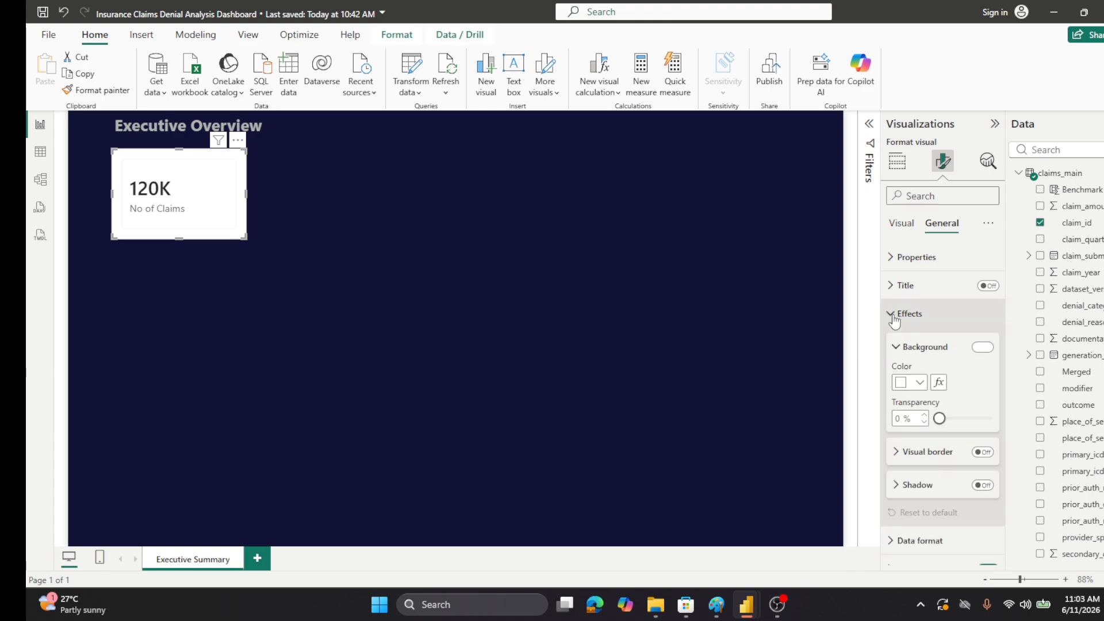
pyautogui.click(981, 348)
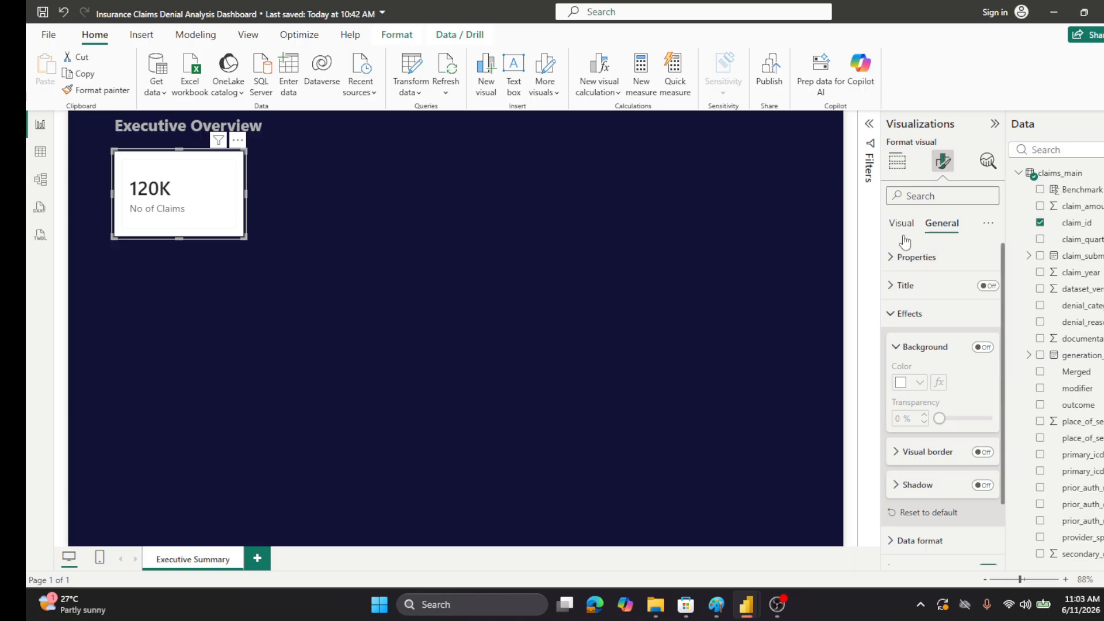
pyautogui.click(894, 316)
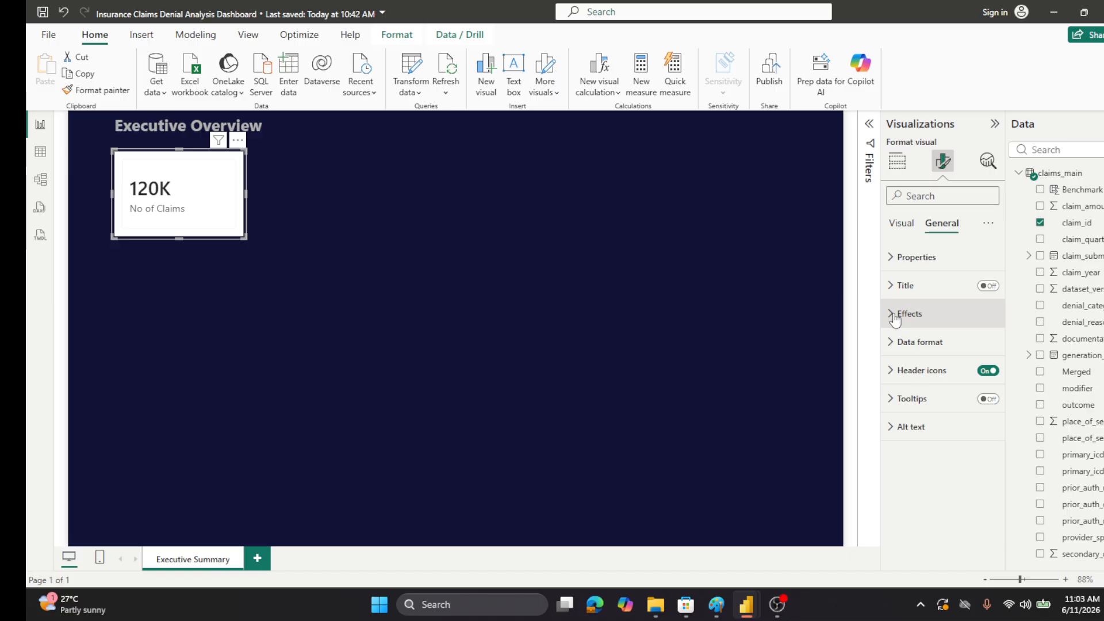
pyautogui.click(900, 227)
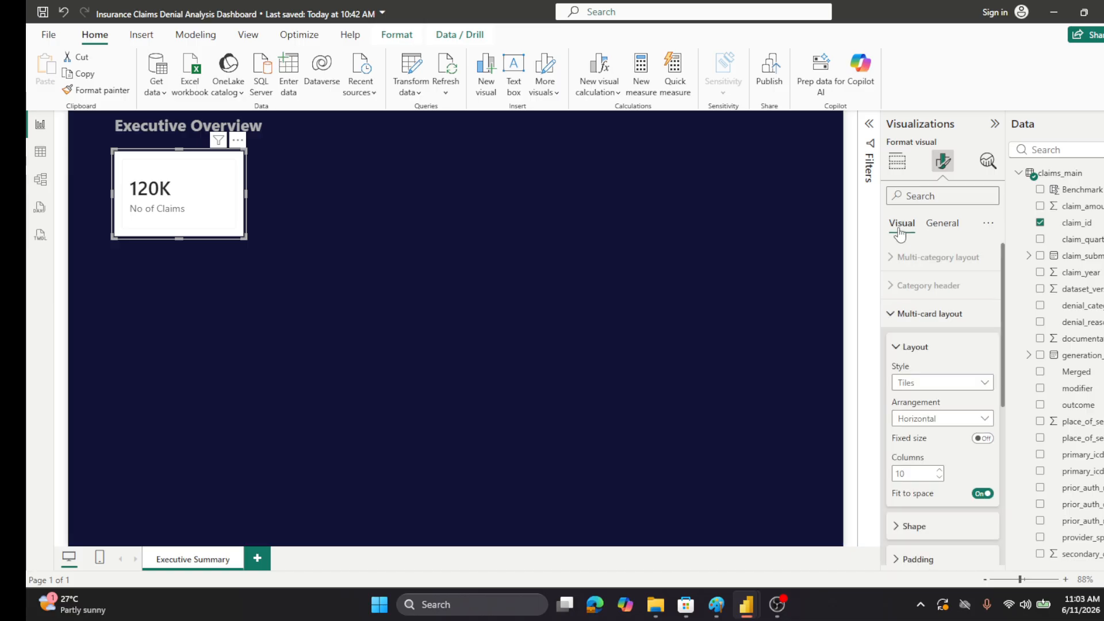
pyautogui.click(941, 225)
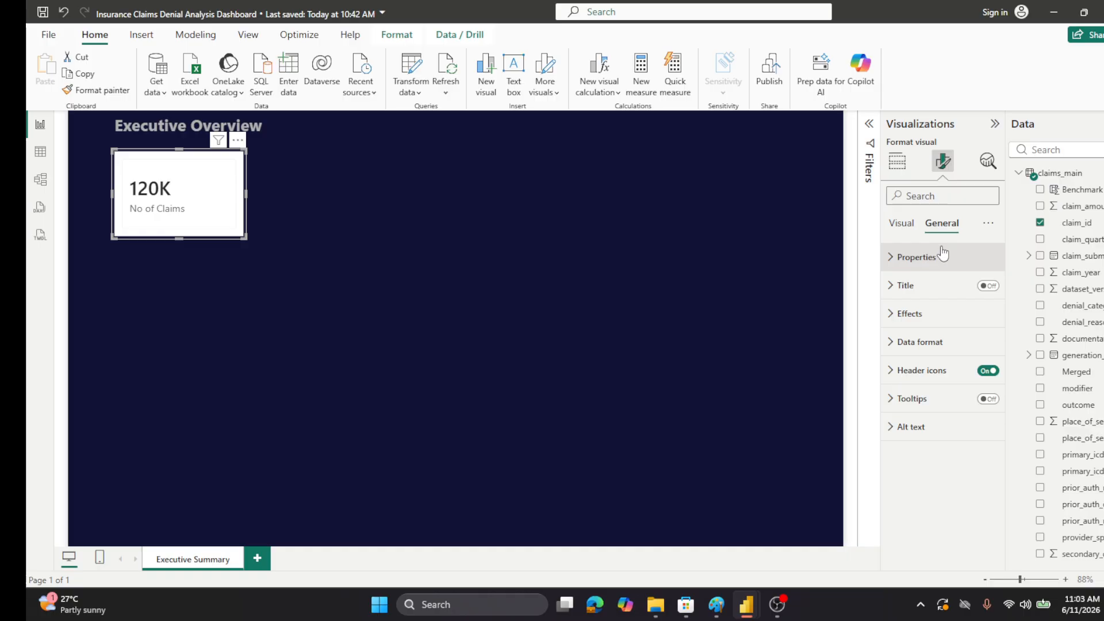
pyautogui.click(891, 225)
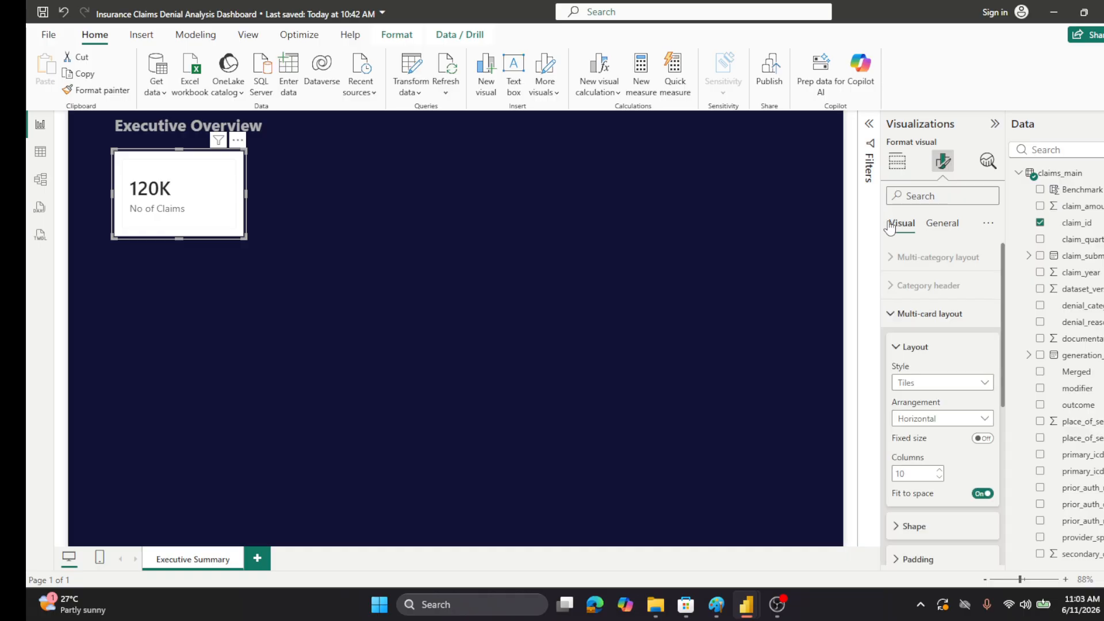
pyautogui.click(890, 317)
pyautogui.click(893, 345)
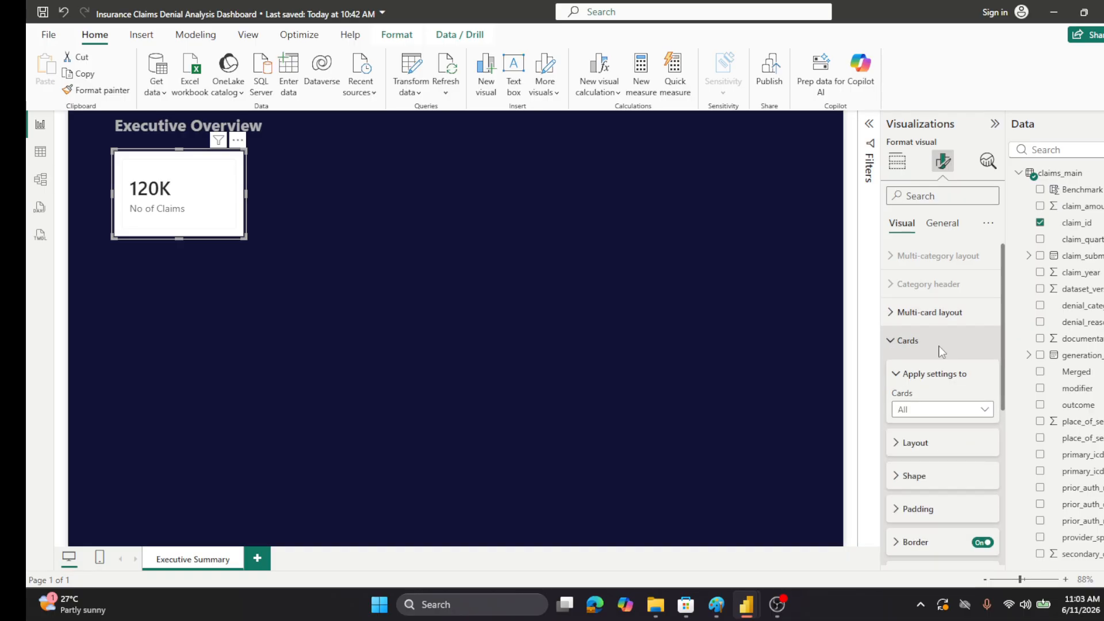
pyautogui.scroll(-2, 939, 350)
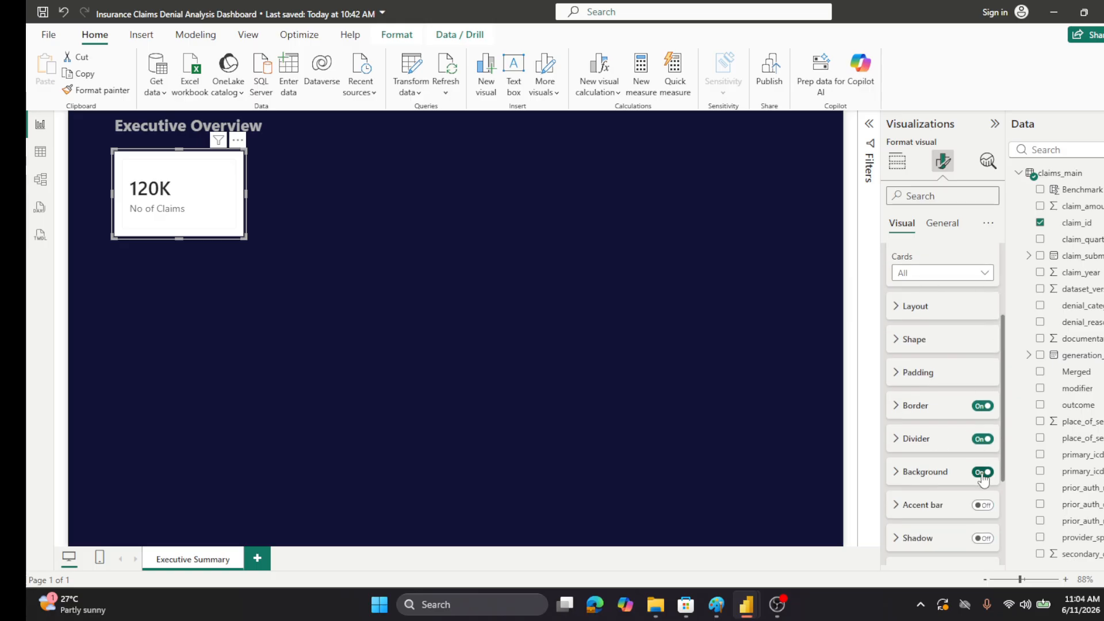
pyautogui.click(983, 473)
pyautogui.click(987, 472)
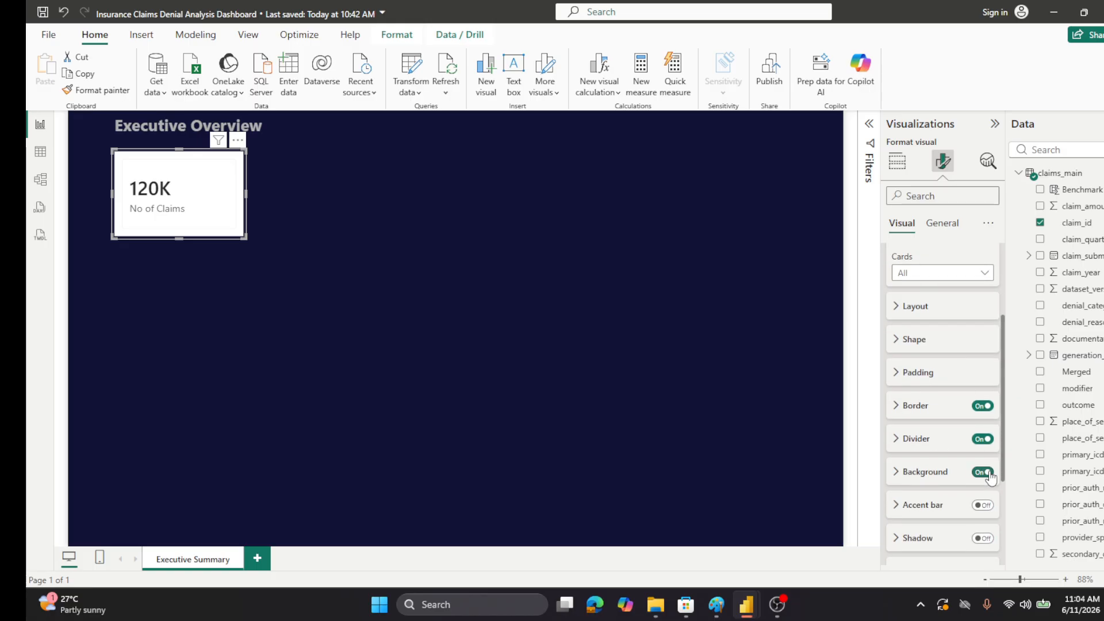
pyautogui.click(941, 223)
pyautogui.click(897, 314)
pyautogui.scroll(-2, 947, 394)
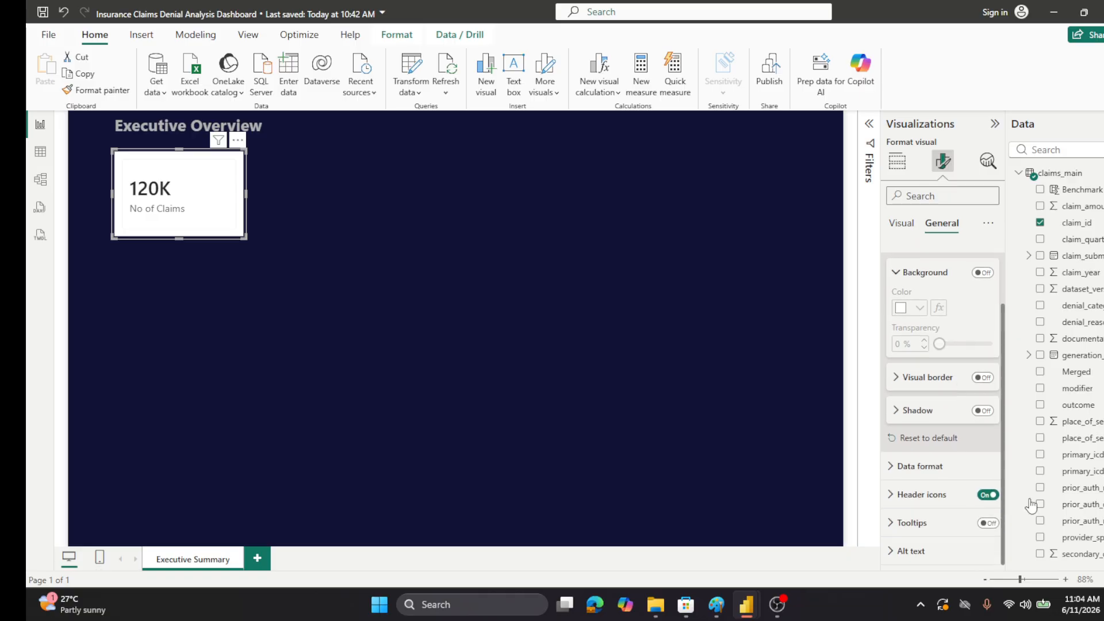
pyautogui.click(987, 495)
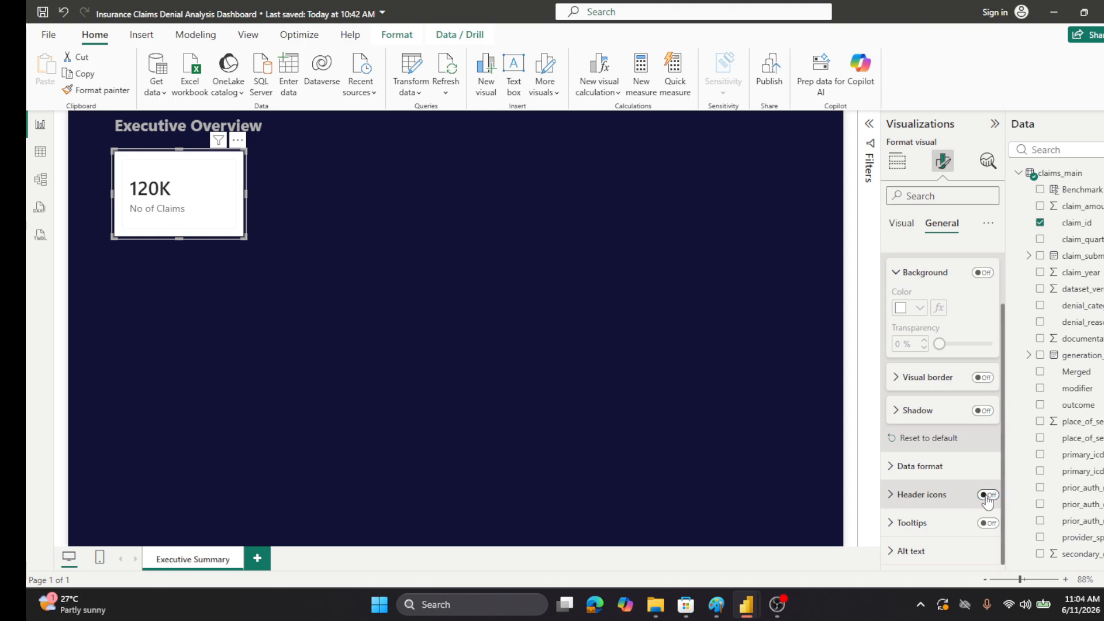
pyautogui.click(987, 495)
pyautogui.click(897, 275)
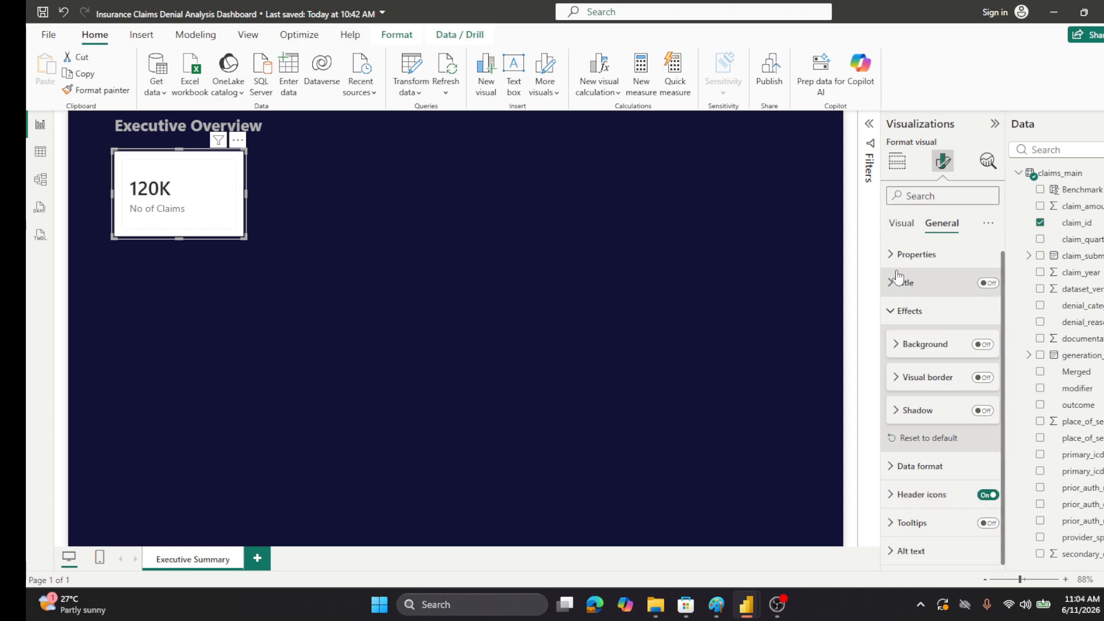
# - Turn off the inner background of the No of Claims card in its Cards settings
pyautogui.click(902, 227)
pyautogui.scroll(-3, 948, 411)
pyautogui.scroll(-2, 949, 410)
pyautogui.click(983, 400)
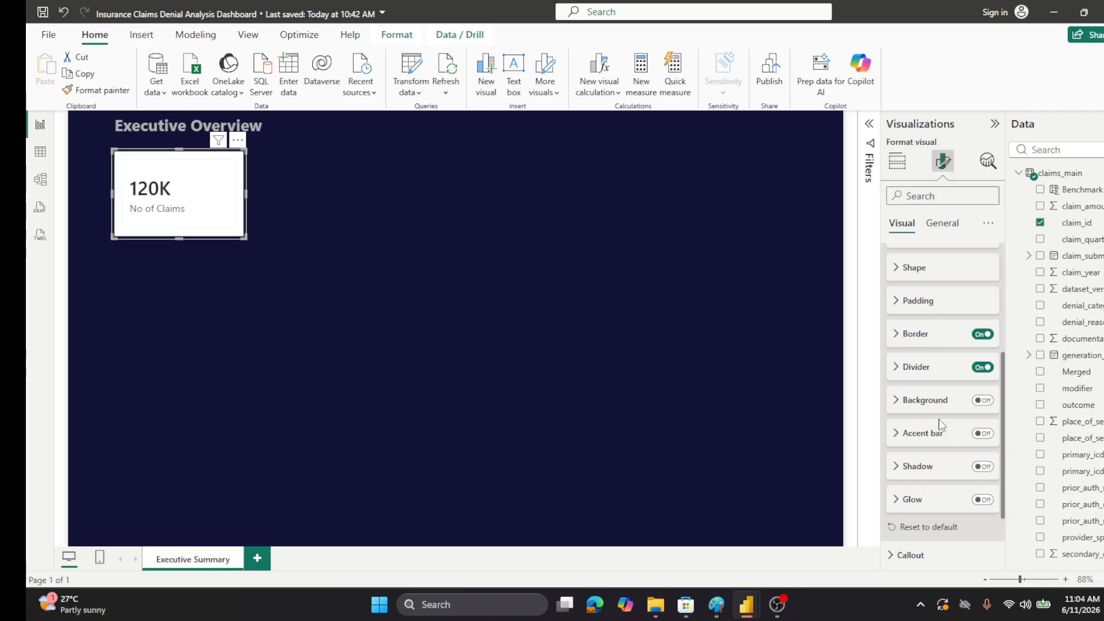
# - Look through the Cards settings of the No of Claims card, including its Layout options, for another background source
pyautogui.scroll(4, 940, 421)
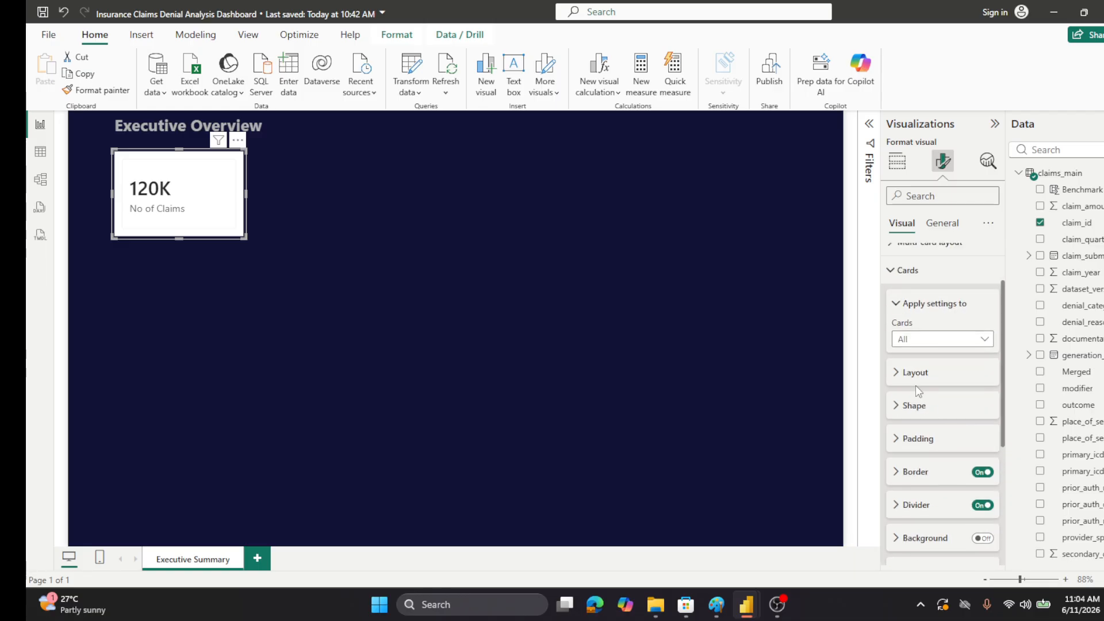
pyautogui.click(899, 309)
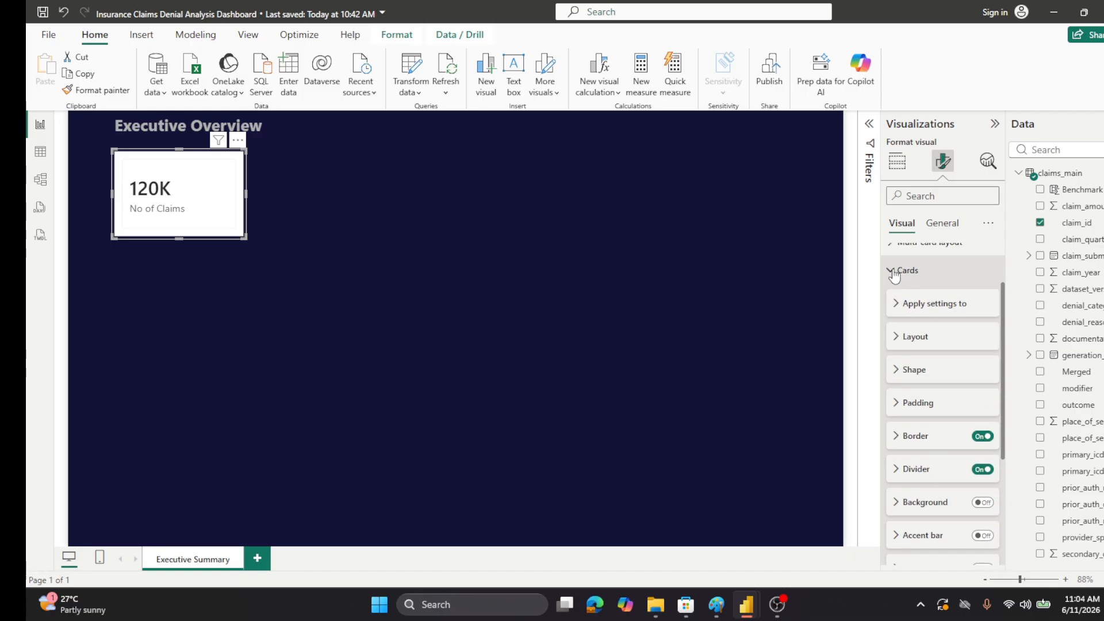
pyautogui.click(898, 338)
pyautogui.scroll(-4, 954, 371)
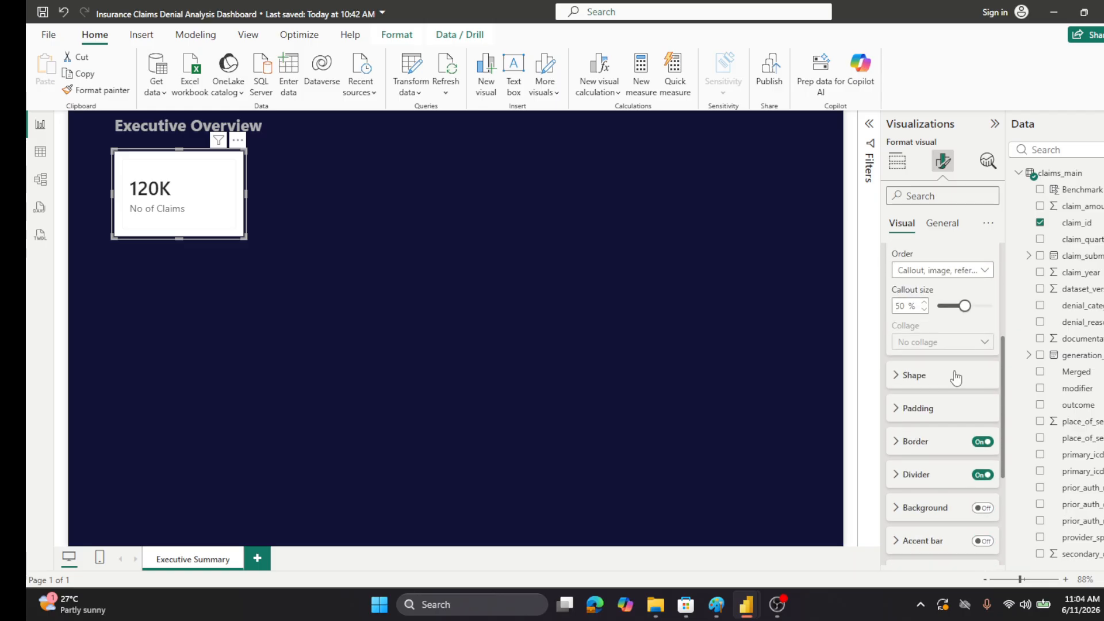
pyautogui.scroll(-2, 956, 378)
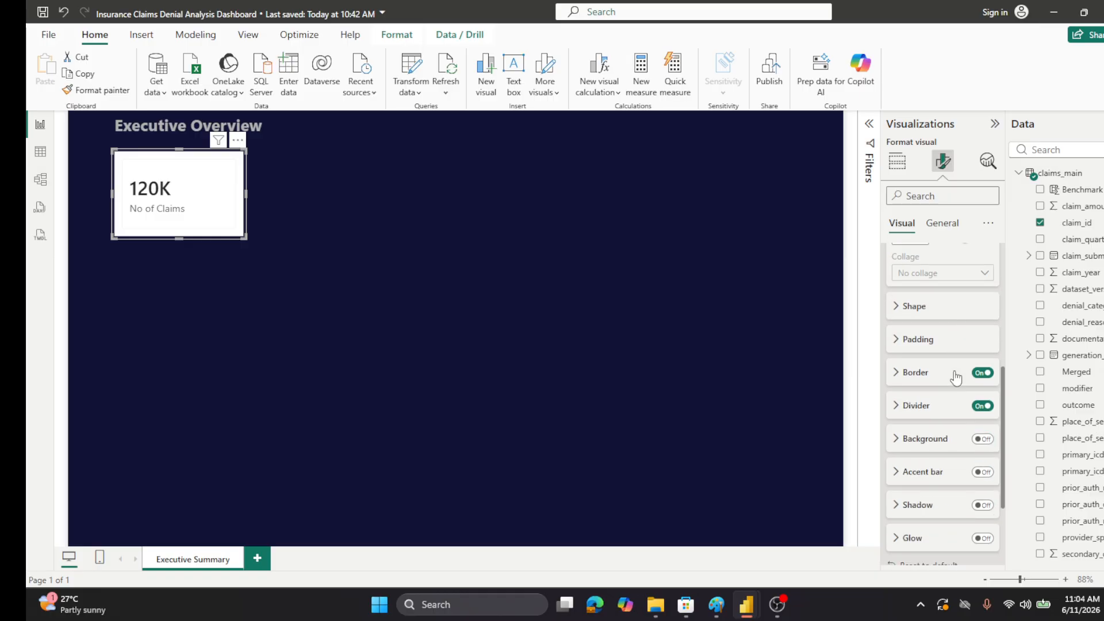
pyautogui.scroll(6, 955, 378)
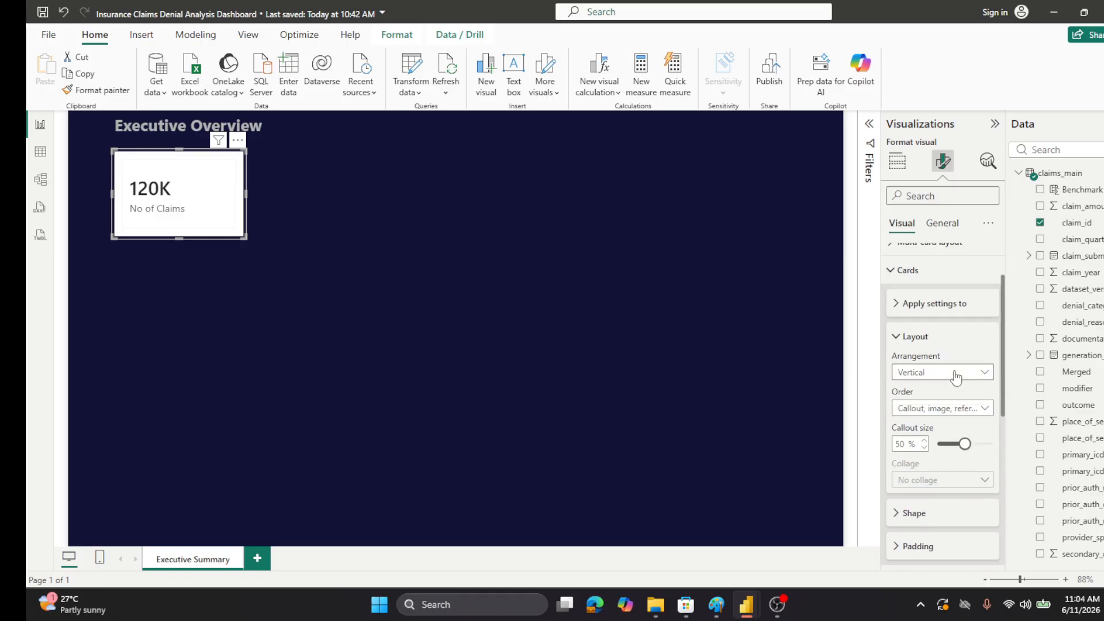
pyautogui.click(896, 304)
pyautogui.click(891, 275)
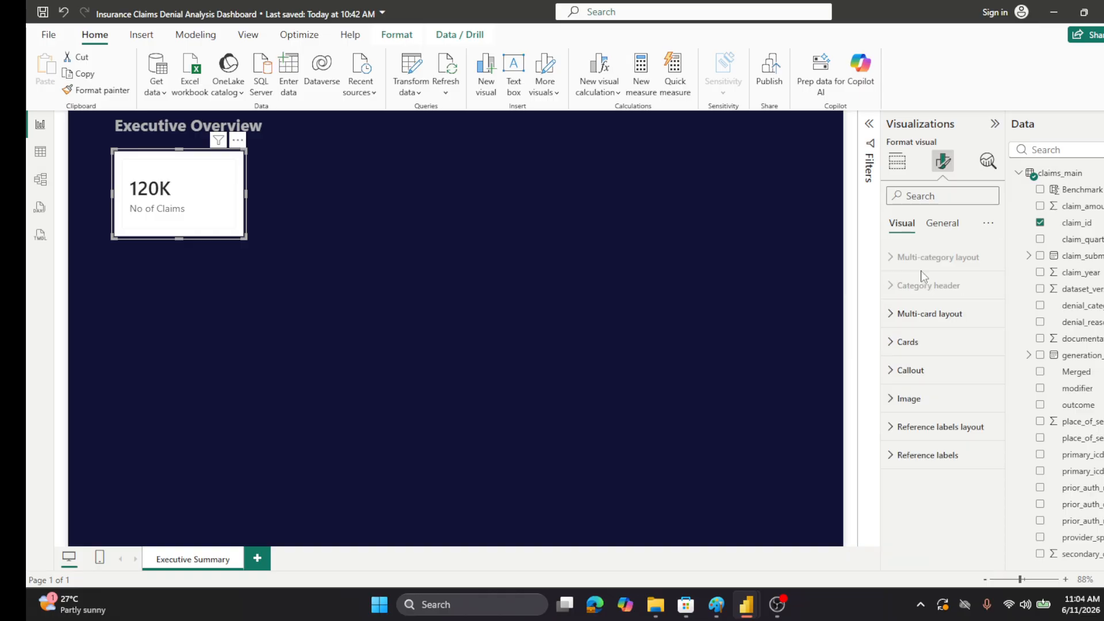
pyautogui.click(894, 343)
pyautogui.scroll(-5, 963, 348)
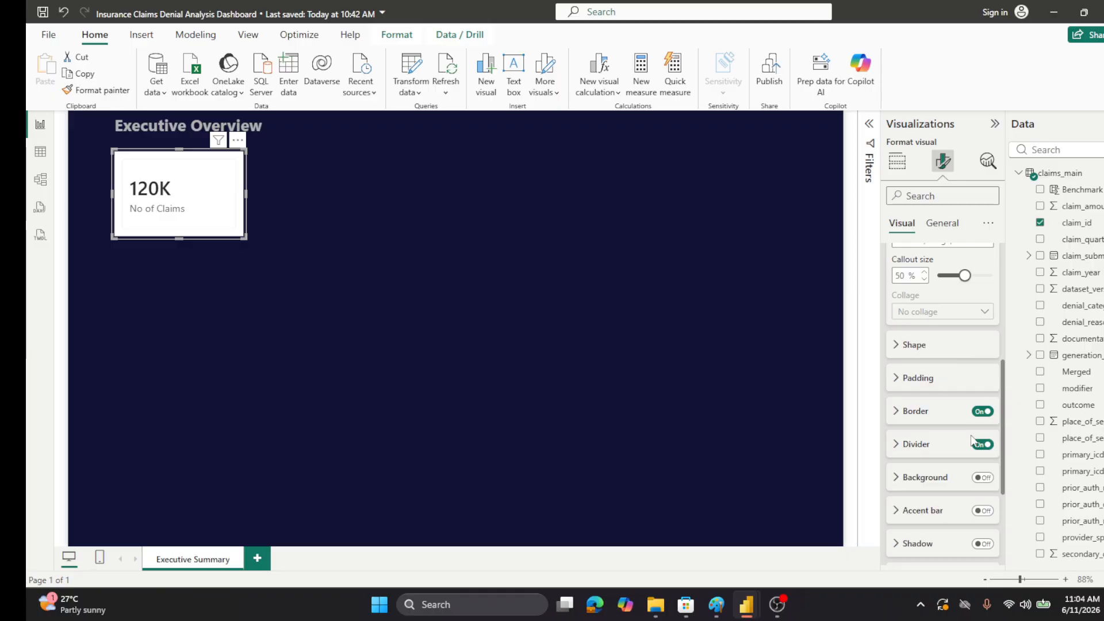
pyautogui.scroll(-3, 974, 485)
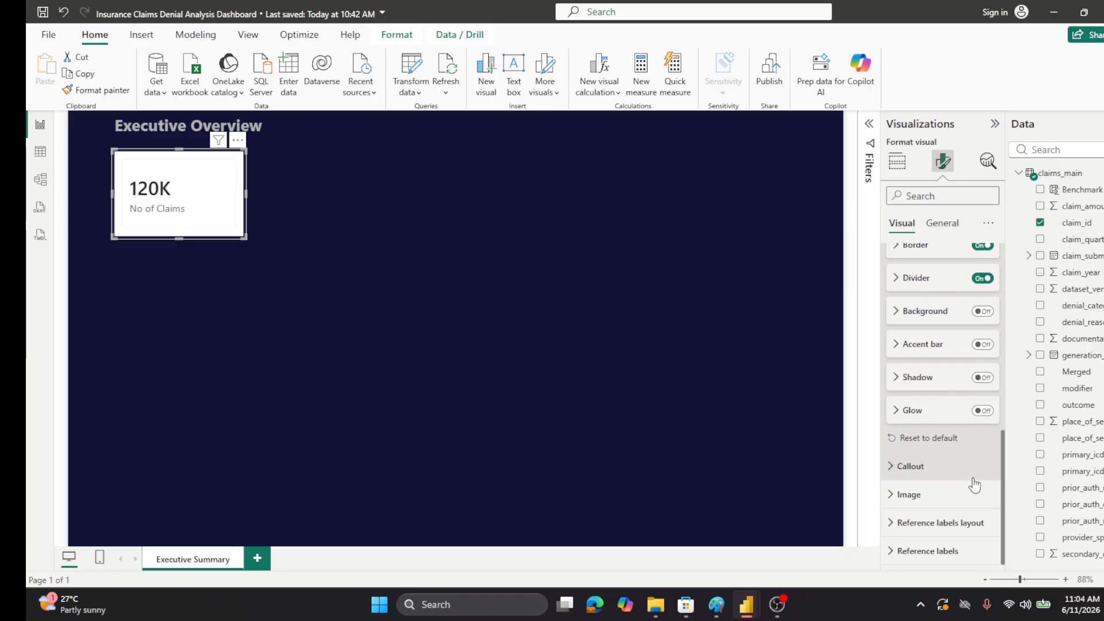
# - Check the card's Callout settings and the Cards options for which cards the settings apply to
pyautogui.click(891, 467)
pyautogui.scroll(-3, 927, 458)
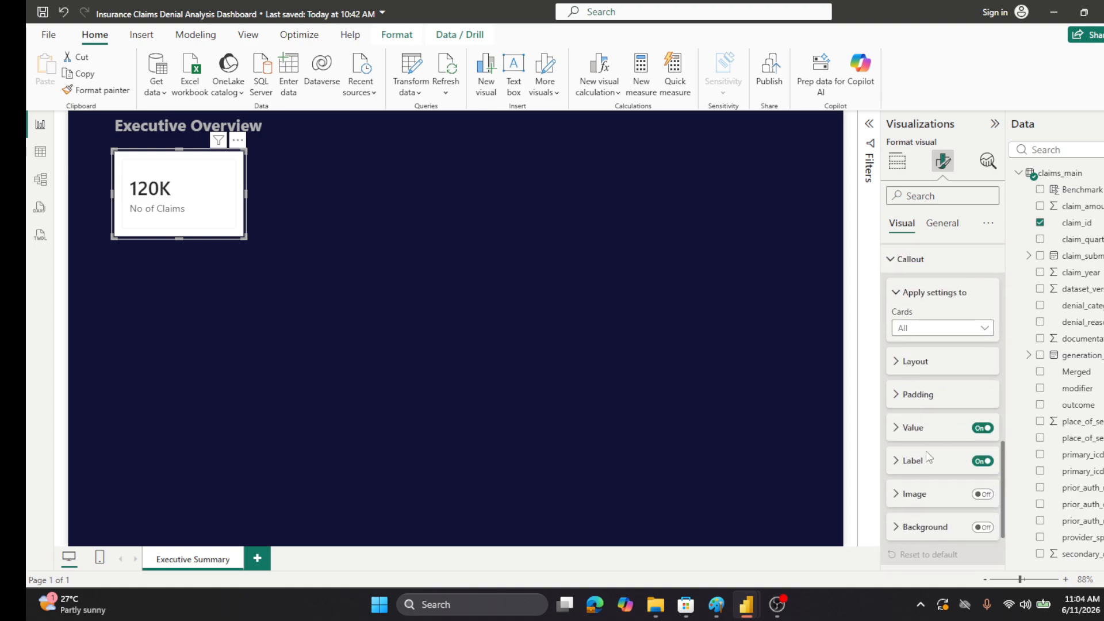
pyautogui.scroll(-1, 925, 450)
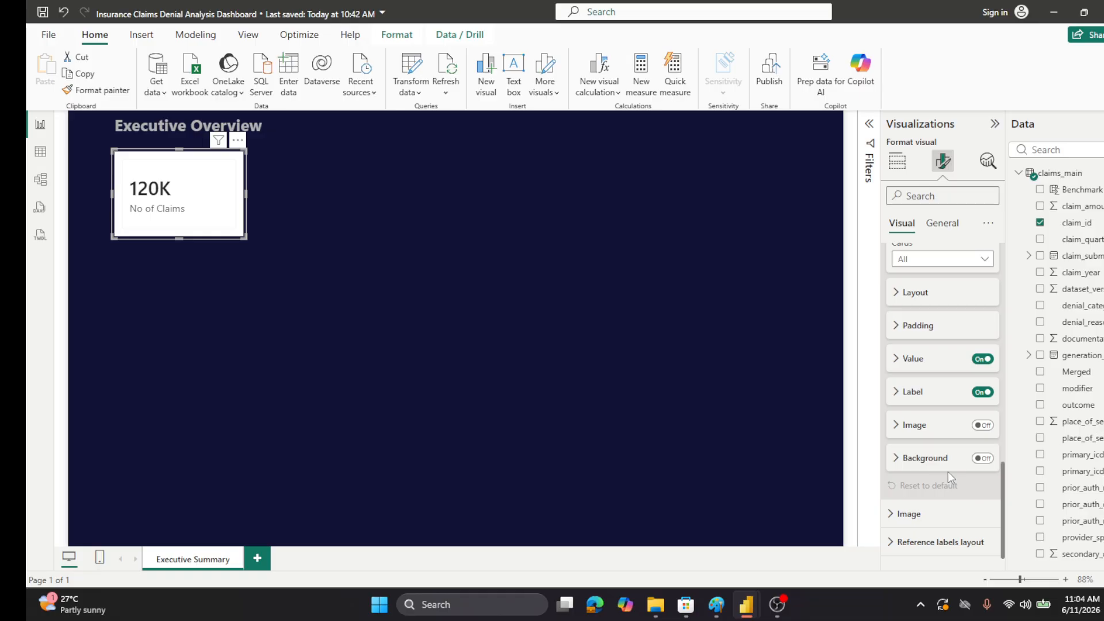
pyautogui.scroll(2, 947, 472)
pyautogui.scroll(2, 947, 471)
pyautogui.scroll(1, 947, 471)
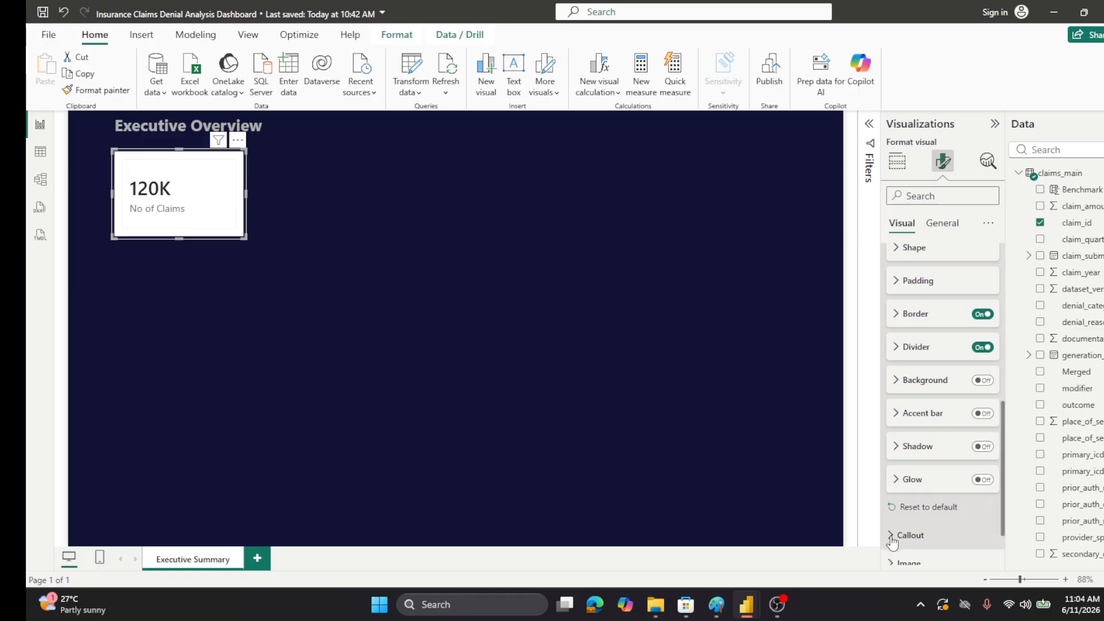
pyautogui.scroll(4, 906, 382)
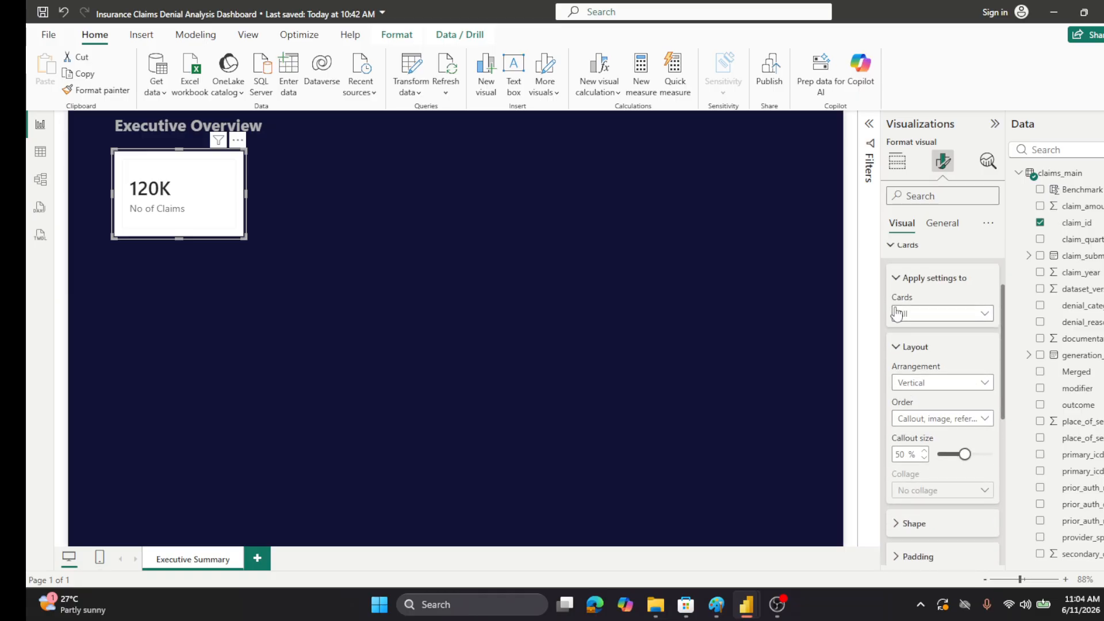
pyautogui.click(896, 348)
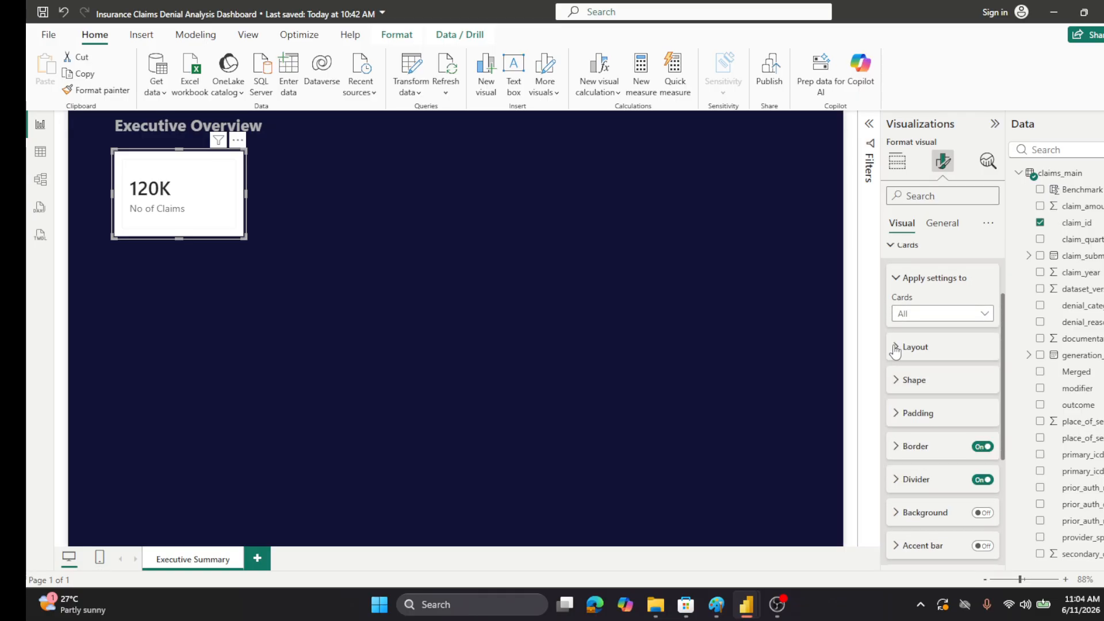
pyautogui.click(985, 313)
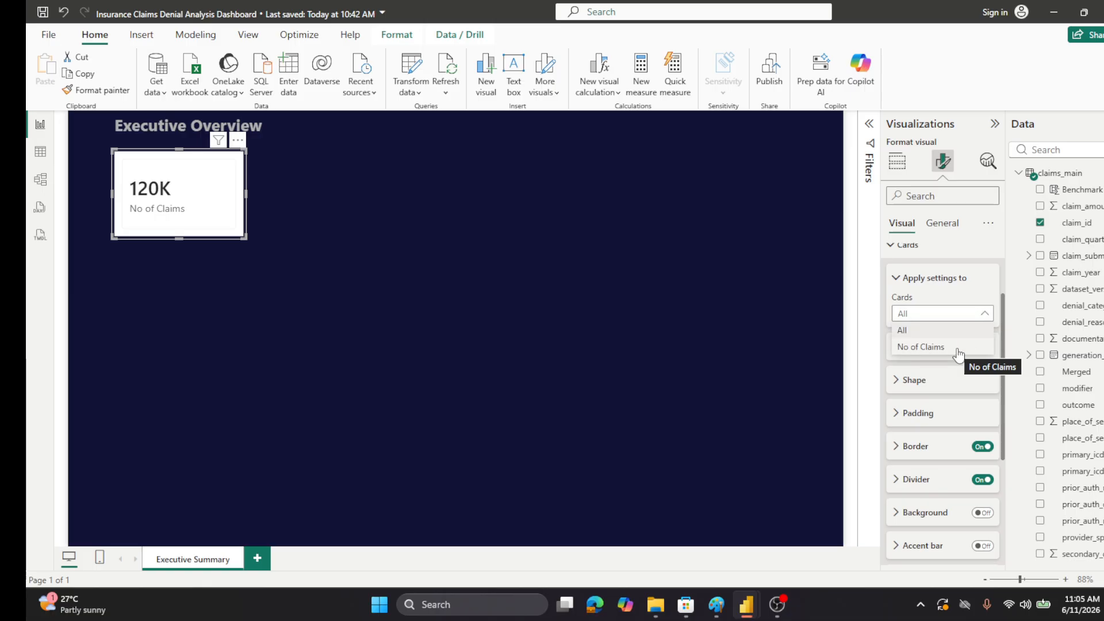
pyautogui.click(963, 247)
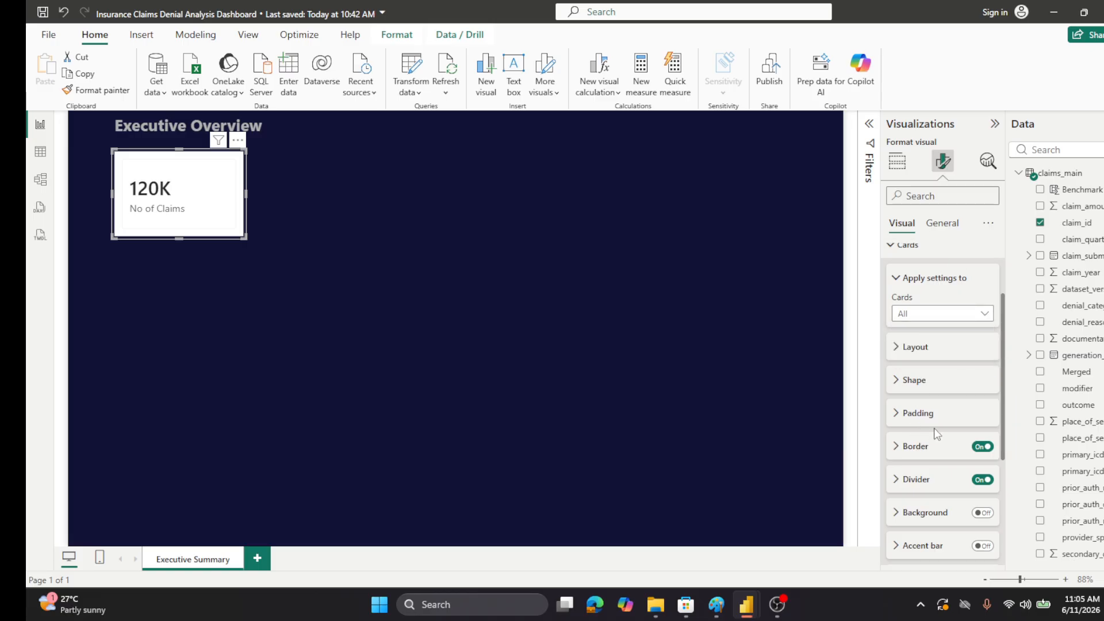
pyautogui.click(897, 278)
pyautogui.scroll(3, 936, 344)
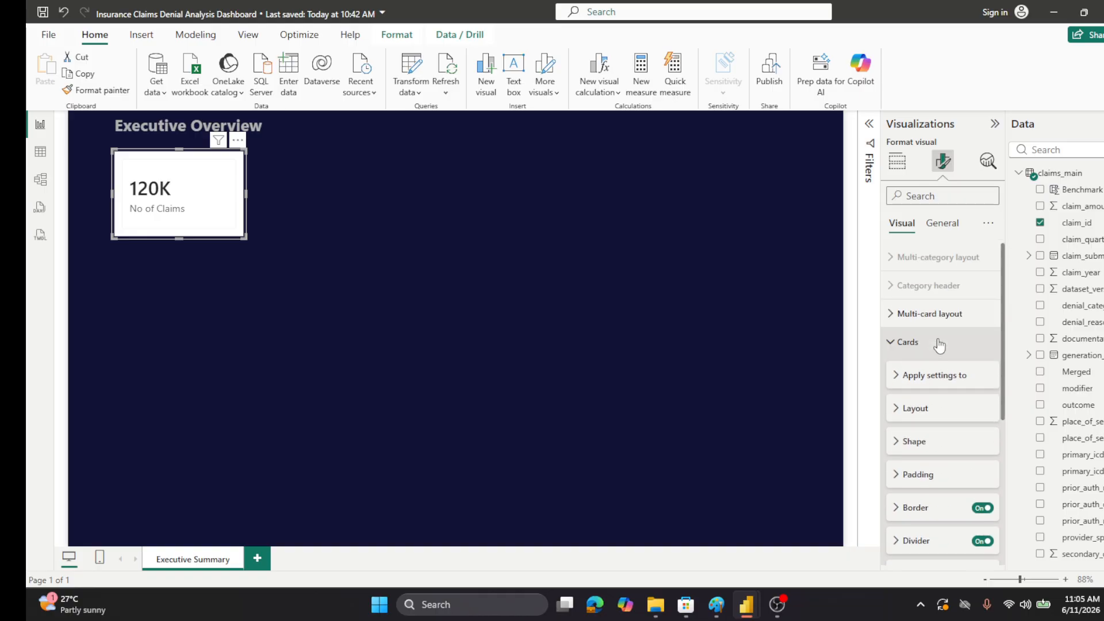
# - Turn off the background in the No of Claims card's Multi-card layout settings
pyautogui.click(891, 314)
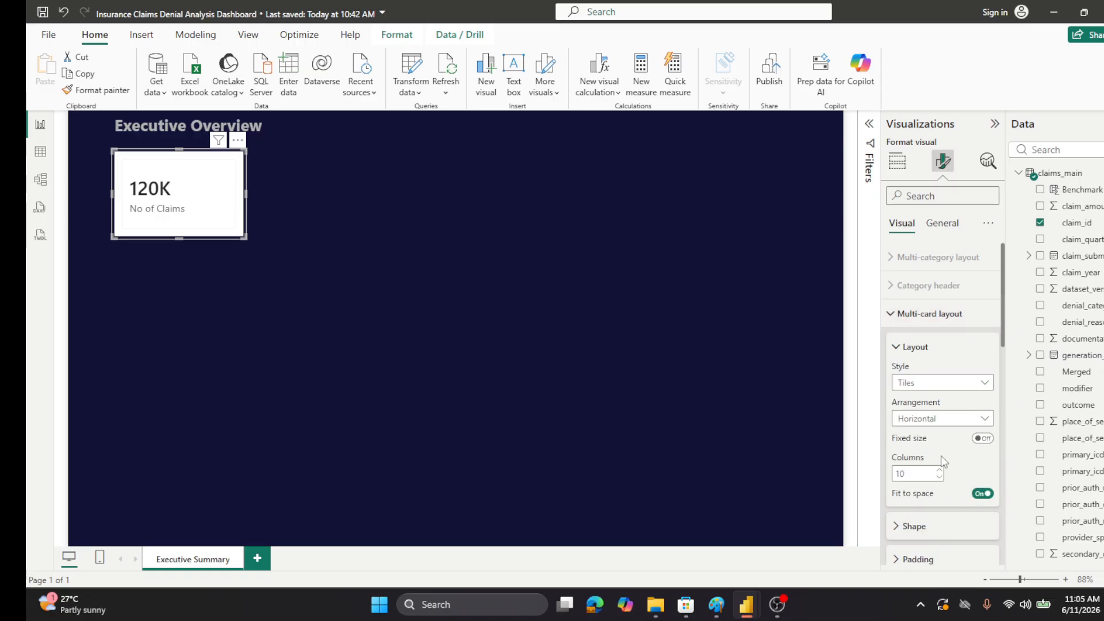
pyautogui.scroll(-2, 941, 463)
pyautogui.scroll(-2, 941, 463)
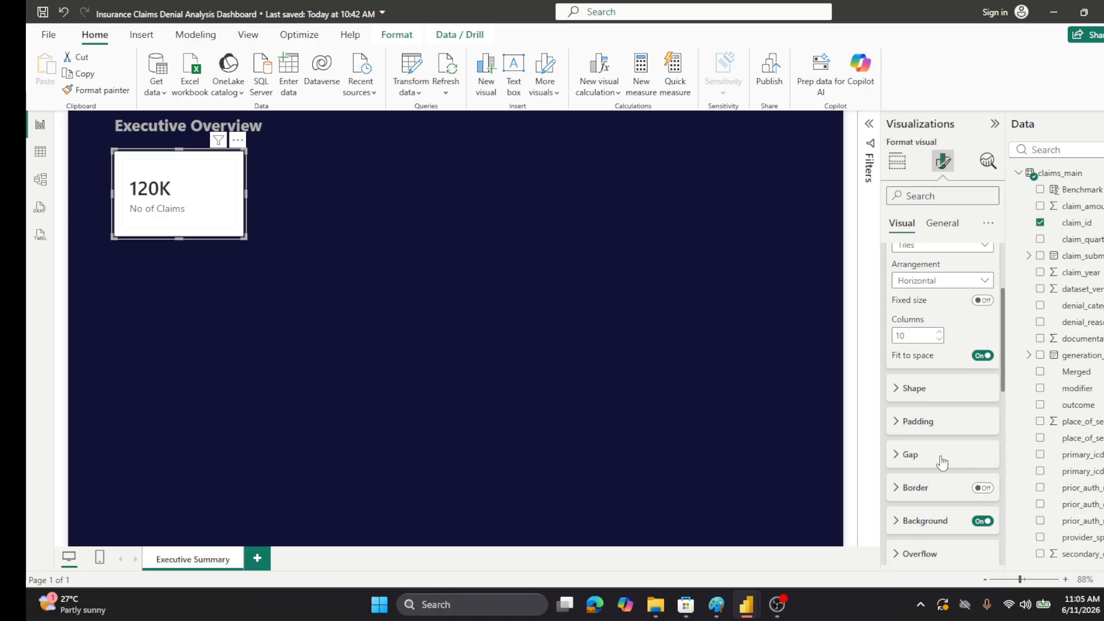
pyautogui.click(982, 521)
pyautogui.scroll(-1, 982, 527)
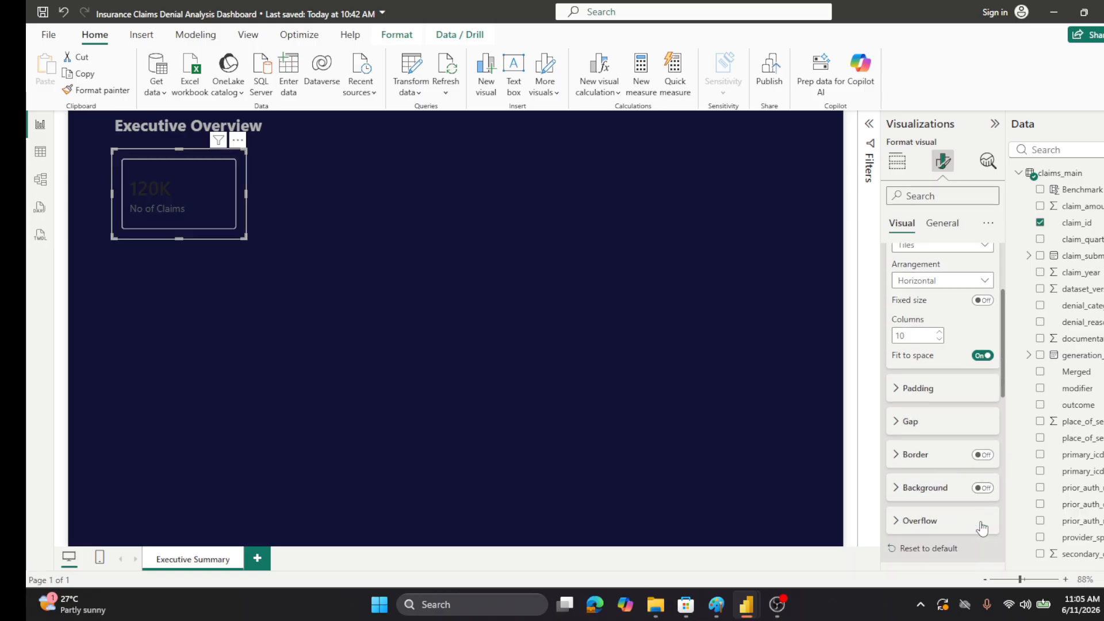
# - Set the callout value's font color on the No of Claims card to a light gray theme shade
pyautogui.scroll(4, 947, 500)
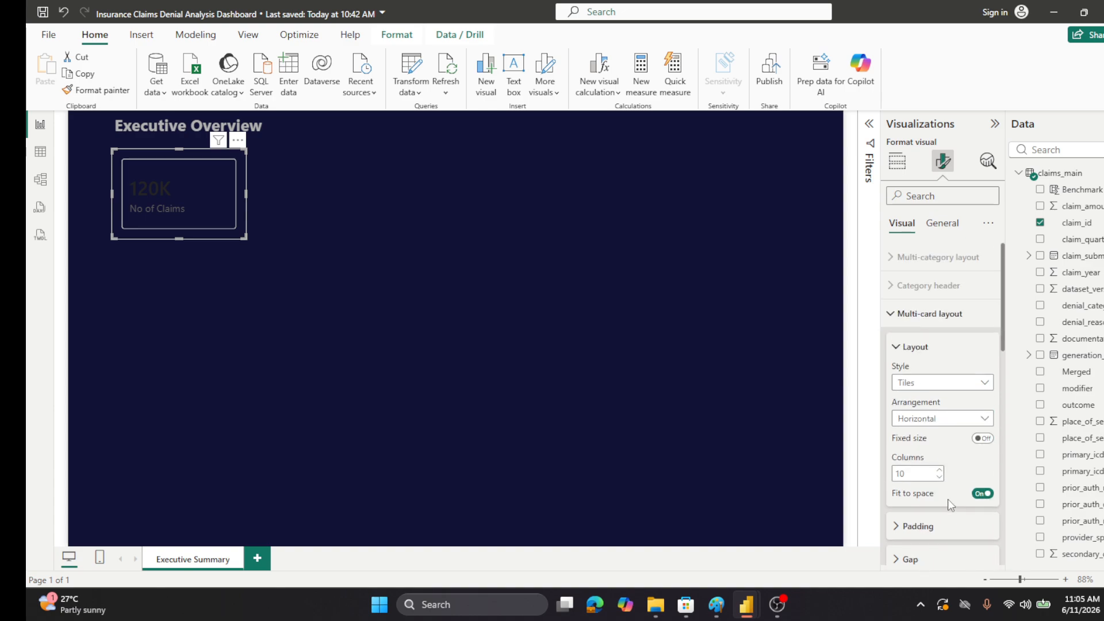
pyautogui.scroll(-4, 947, 499)
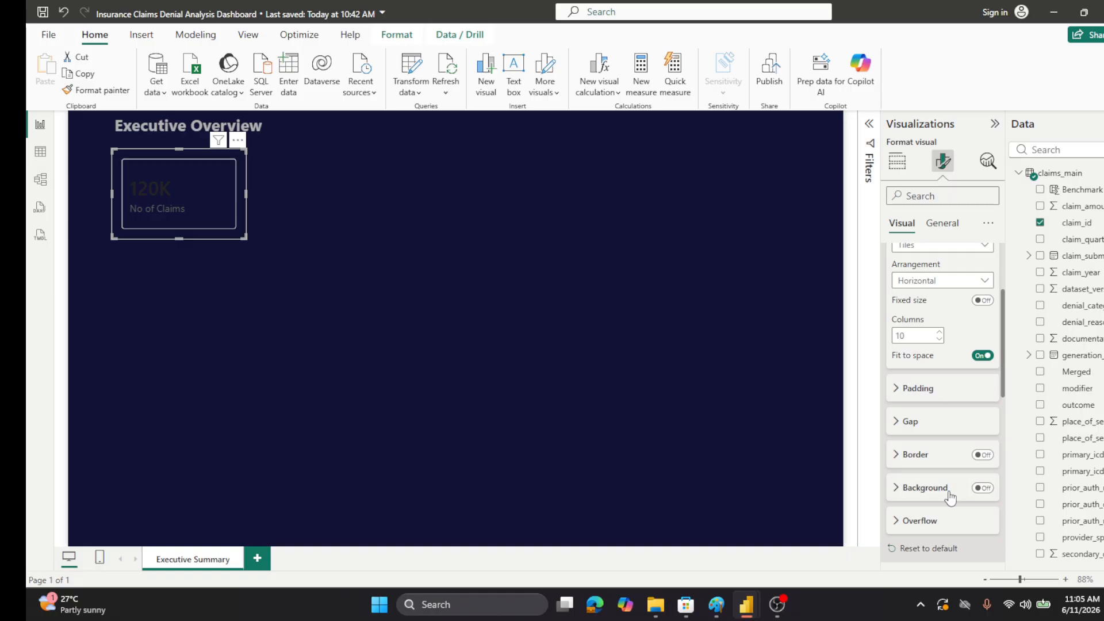
pyautogui.scroll(-2, 950, 498)
pyautogui.scroll(-2, 951, 497)
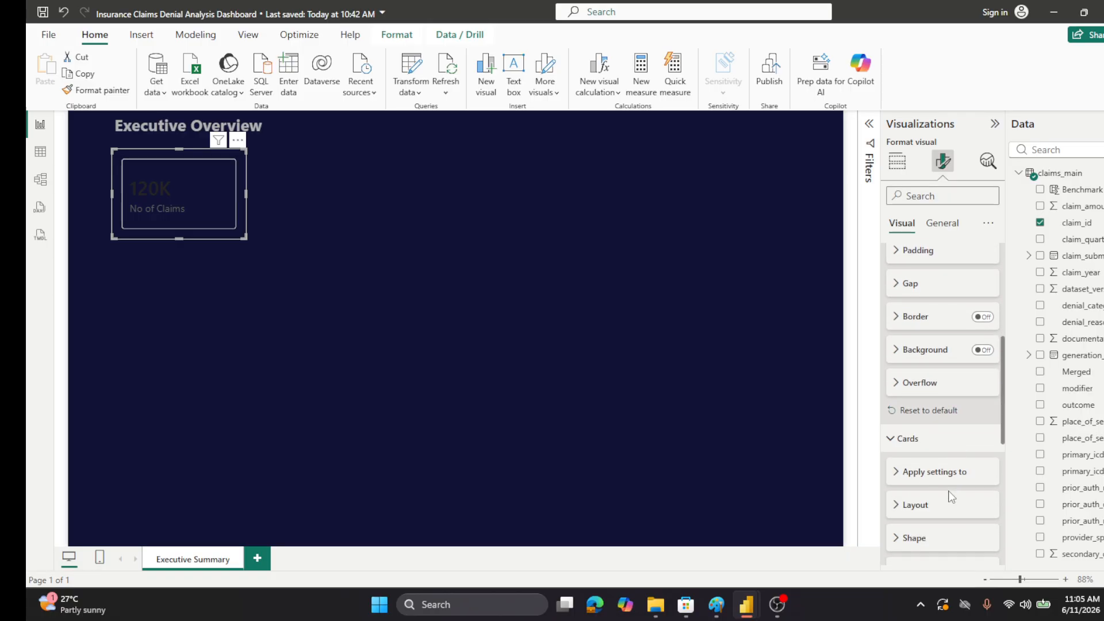
pyautogui.scroll(-2, 952, 498)
pyautogui.scroll(-4, 951, 497)
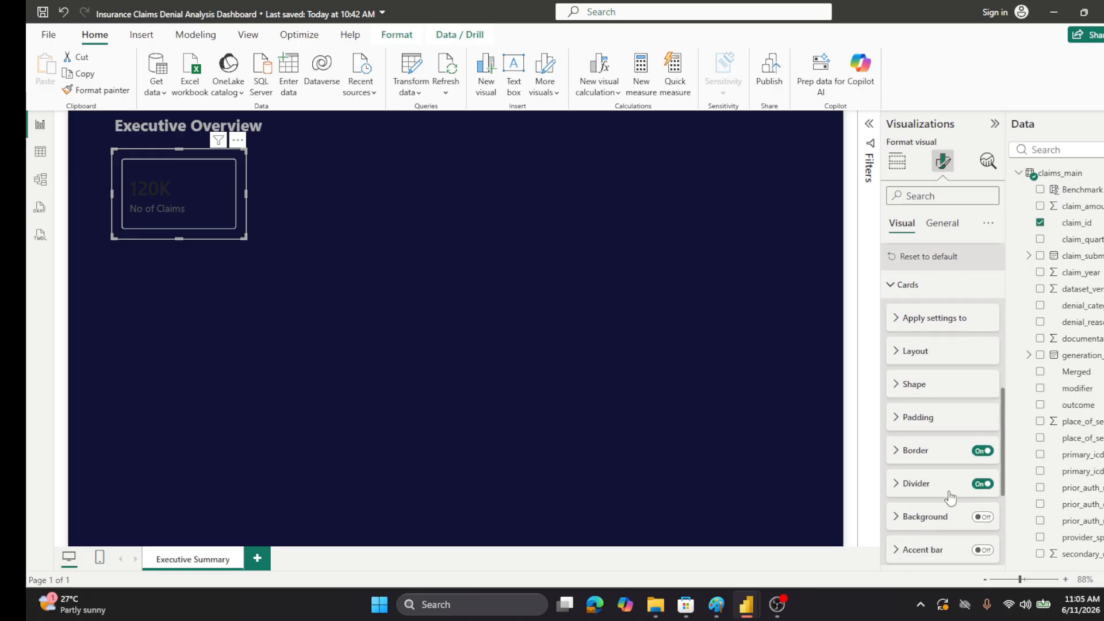
pyautogui.scroll(-3, 950, 498)
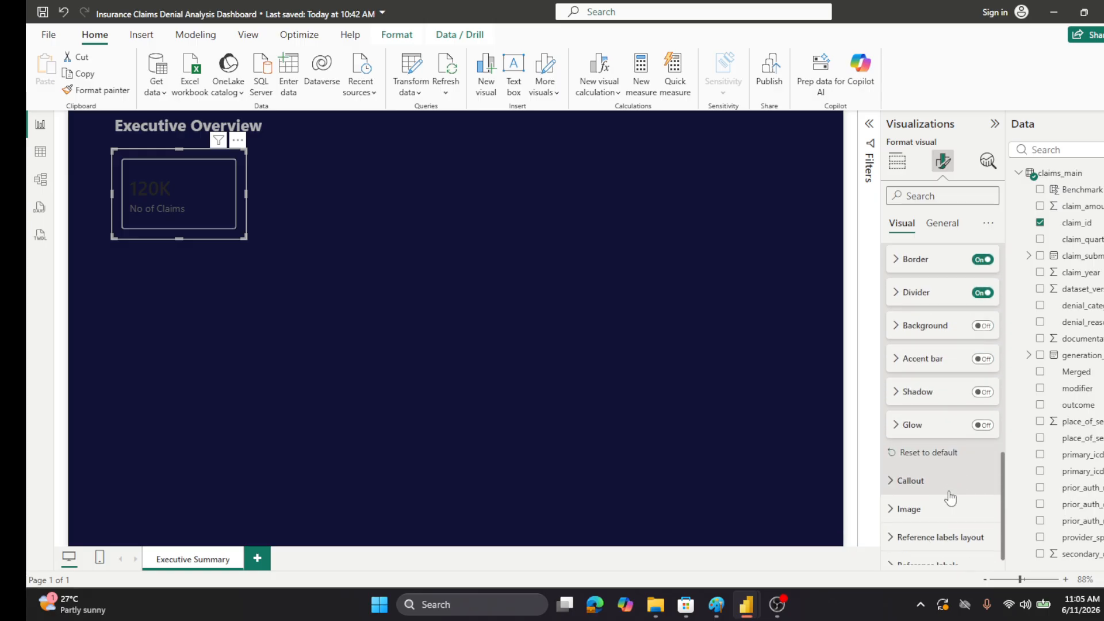
pyautogui.click(891, 472)
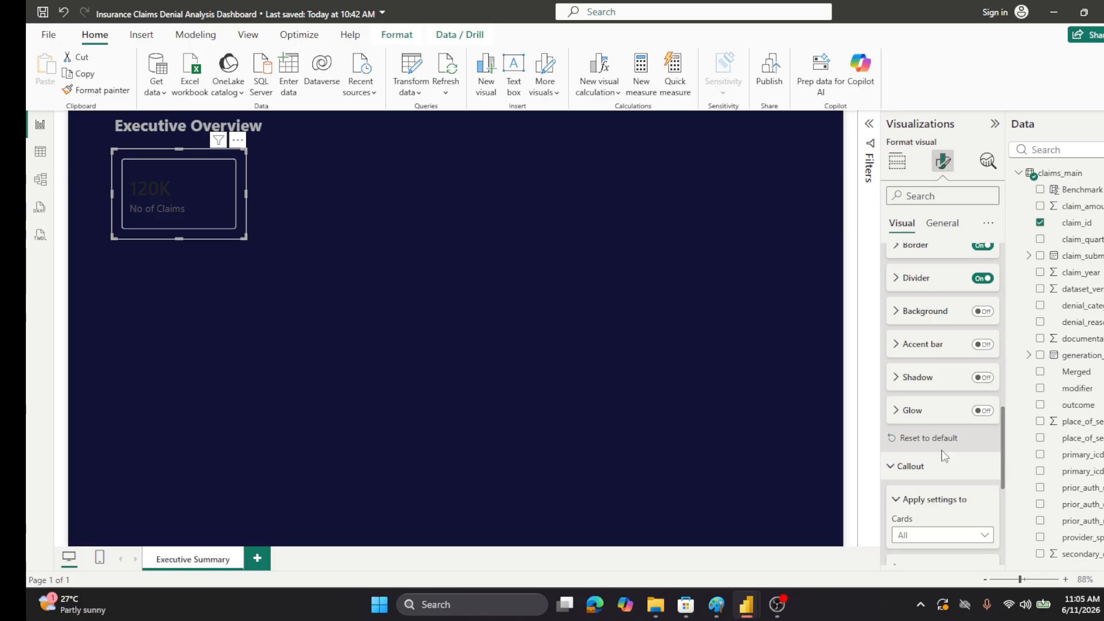
pyautogui.scroll(-7, 944, 459)
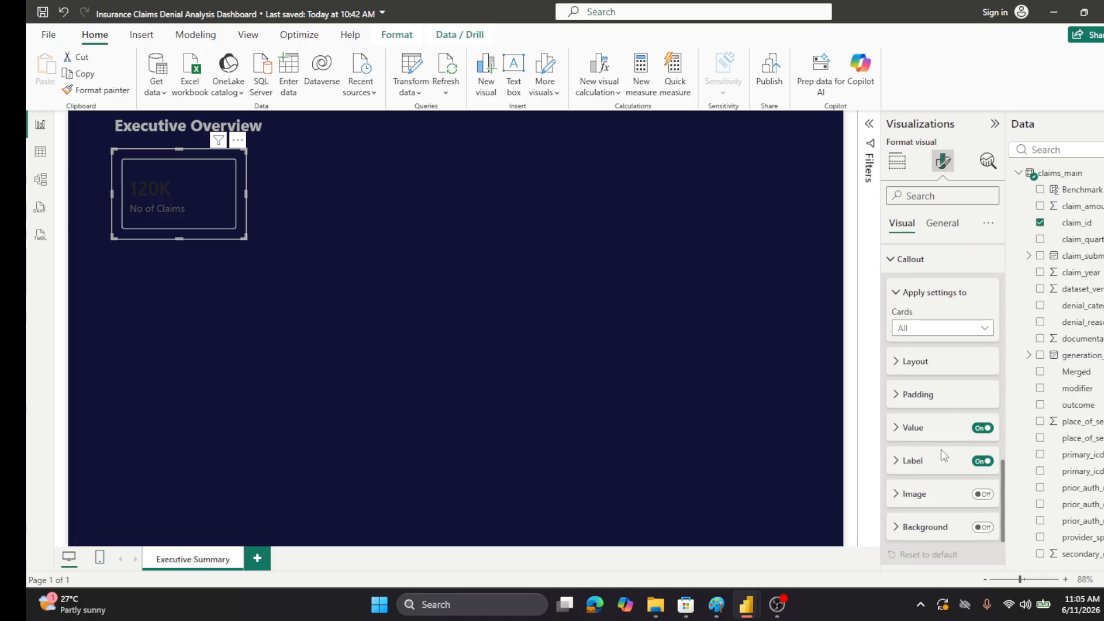
pyautogui.click(906, 427)
pyautogui.click(920, 521)
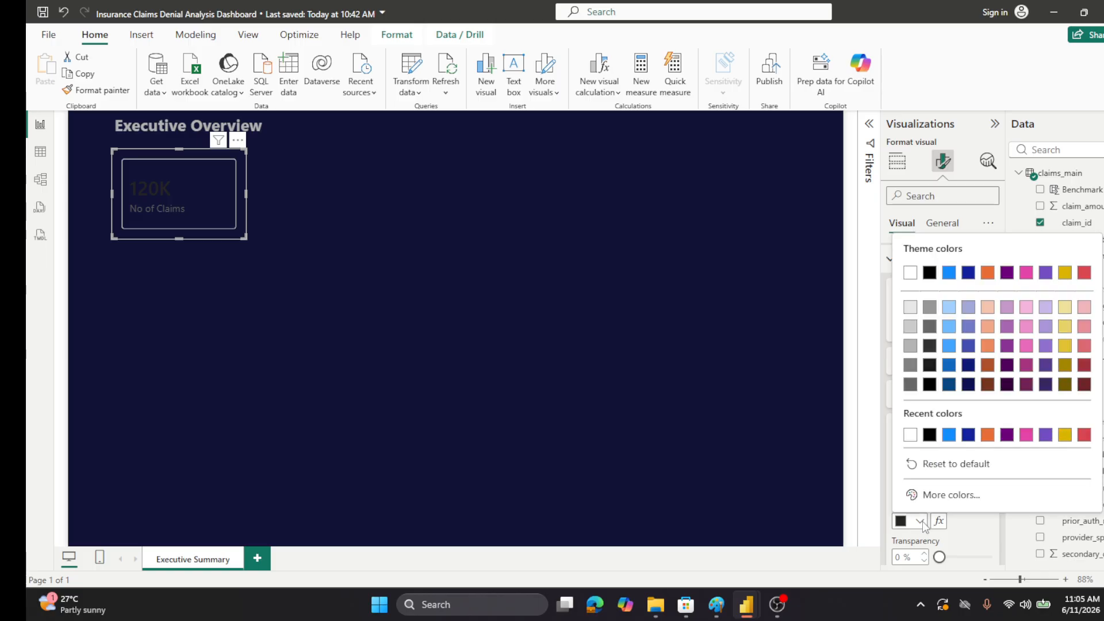
pyautogui.click(910, 307)
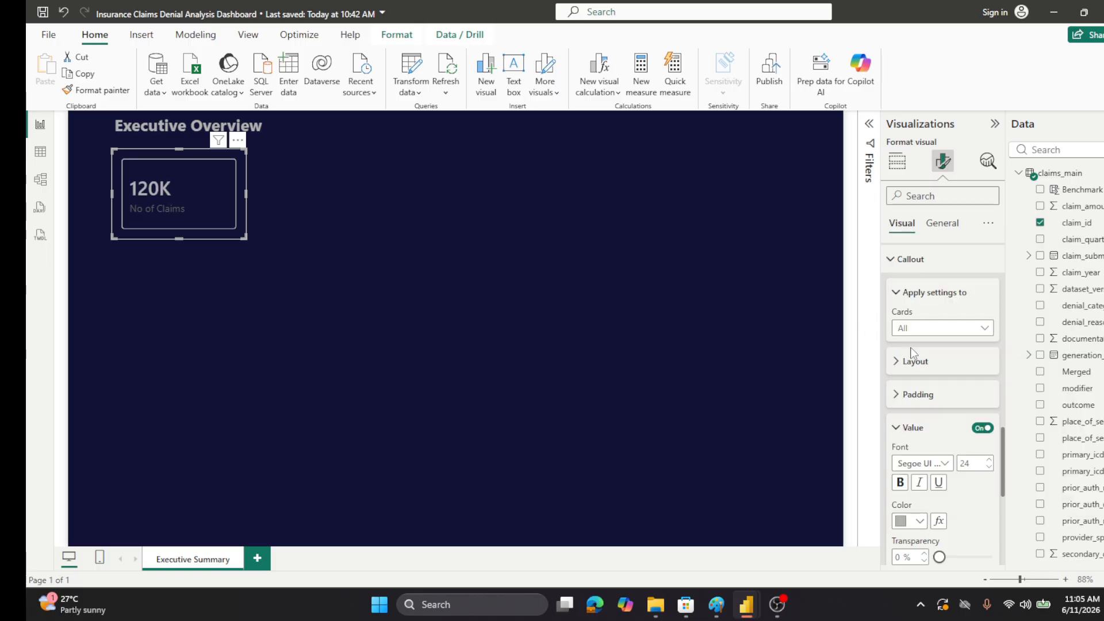
# - Set the callout label's font color on the No of Claims card to light gray
pyautogui.scroll(-3, 932, 414)
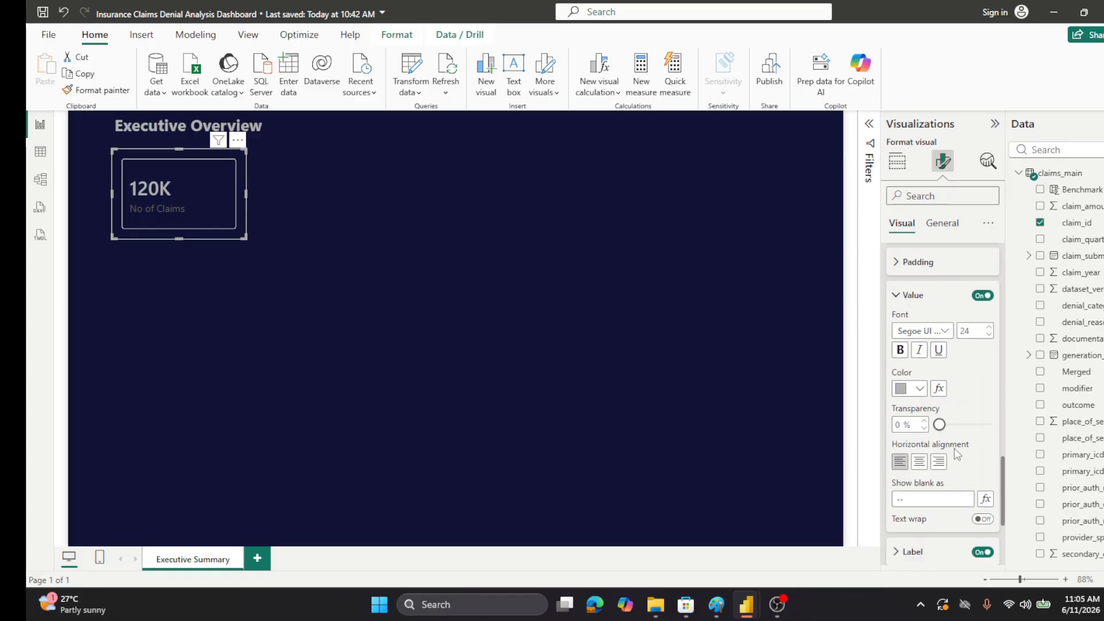
pyautogui.scroll(-3, 954, 450)
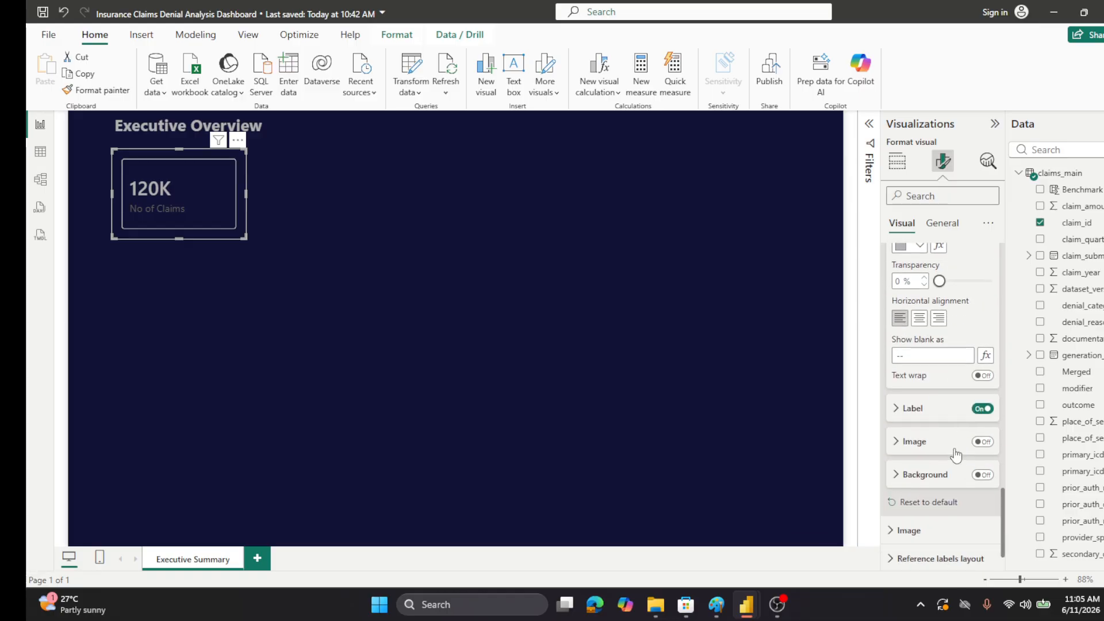
pyautogui.click(898, 413)
pyautogui.scroll(-3, 919, 439)
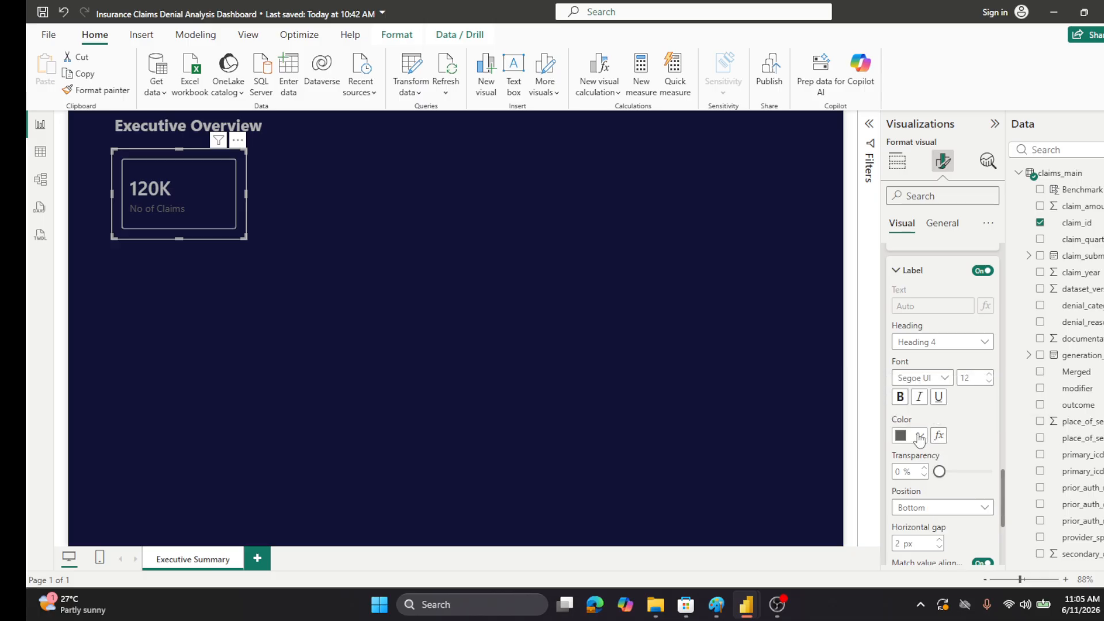
pyautogui.click(919, 436)
pyautogui.click(906, 269)
pyautogui.click(223, 270)
# - Center the callout value horizontally on the No of Claims card
pyautogui.click(199, 232)
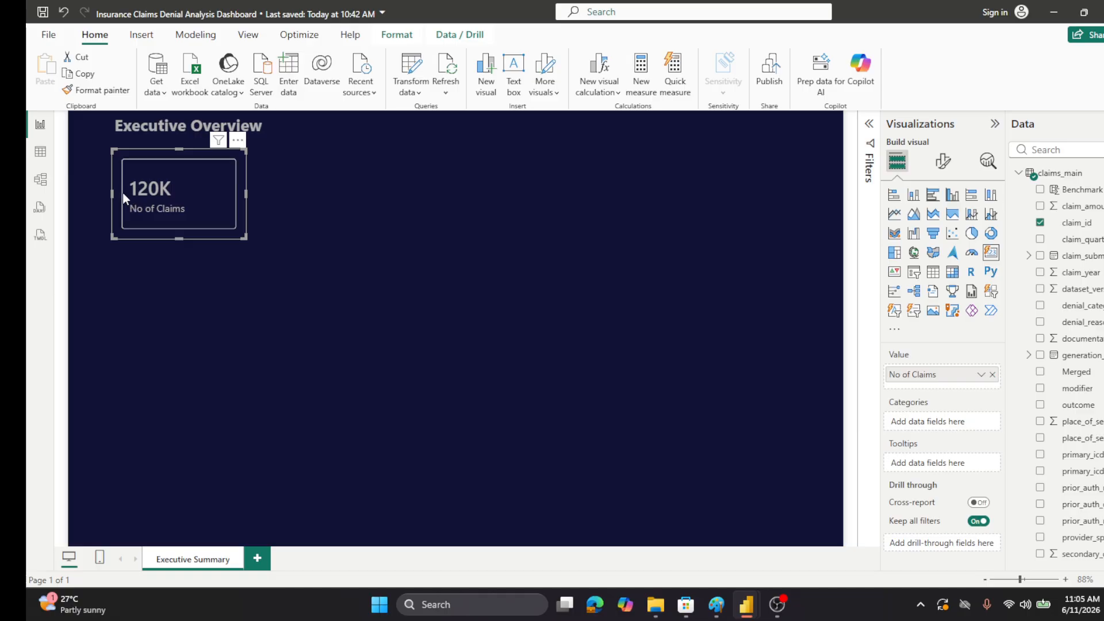
pyautogui.click(943, 163)
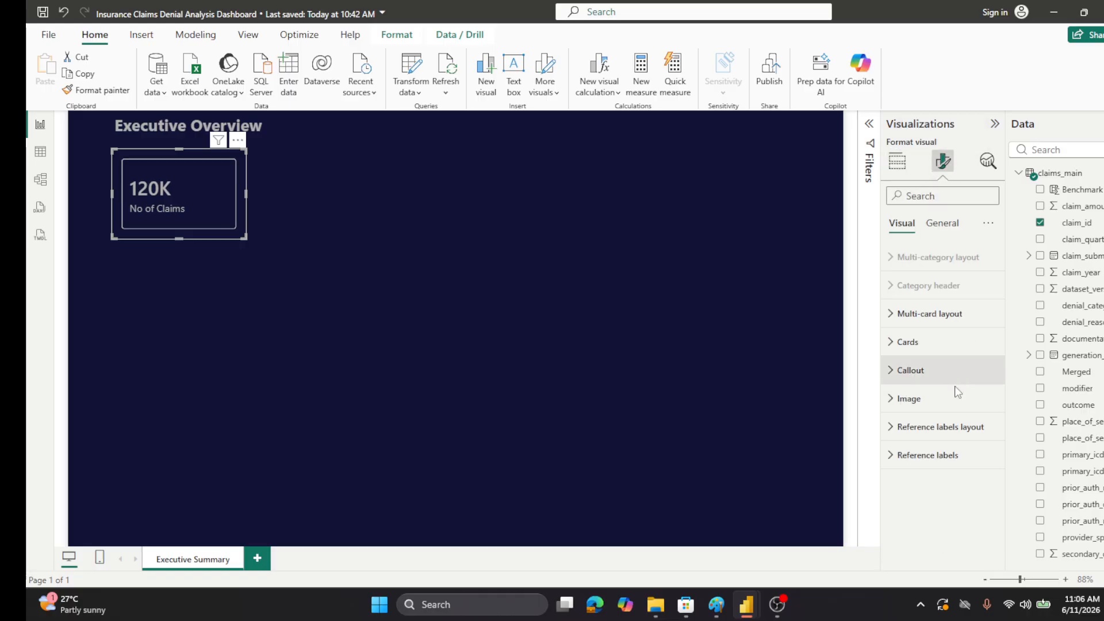
pyautogui.click(913, 373)
pyautogui.scroll(-4, 942, 379)
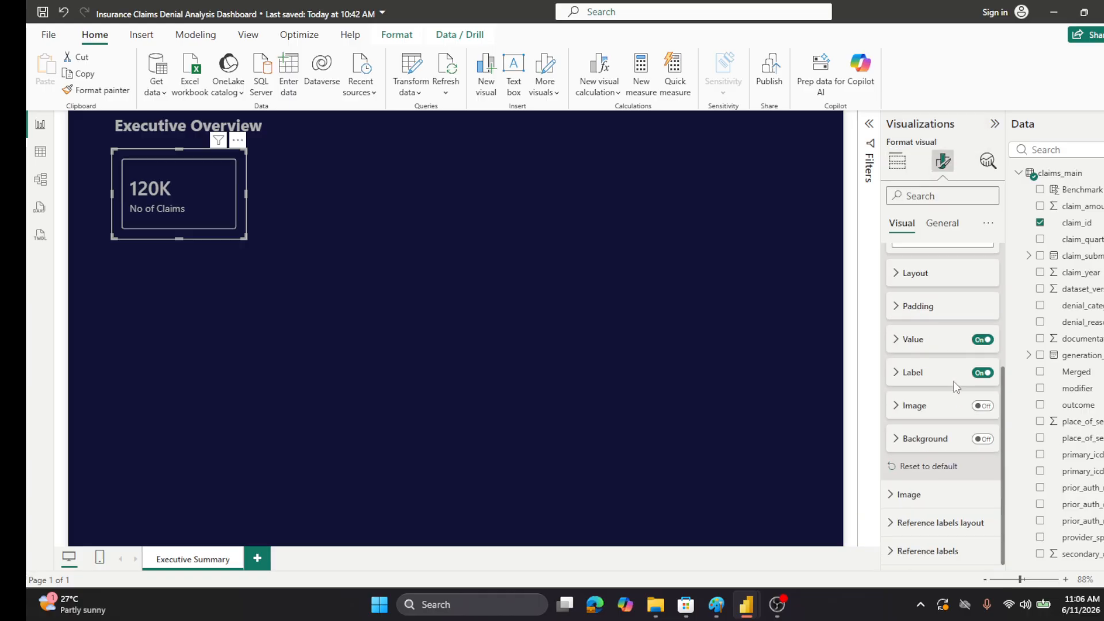
pyautogui.click(898, 340)
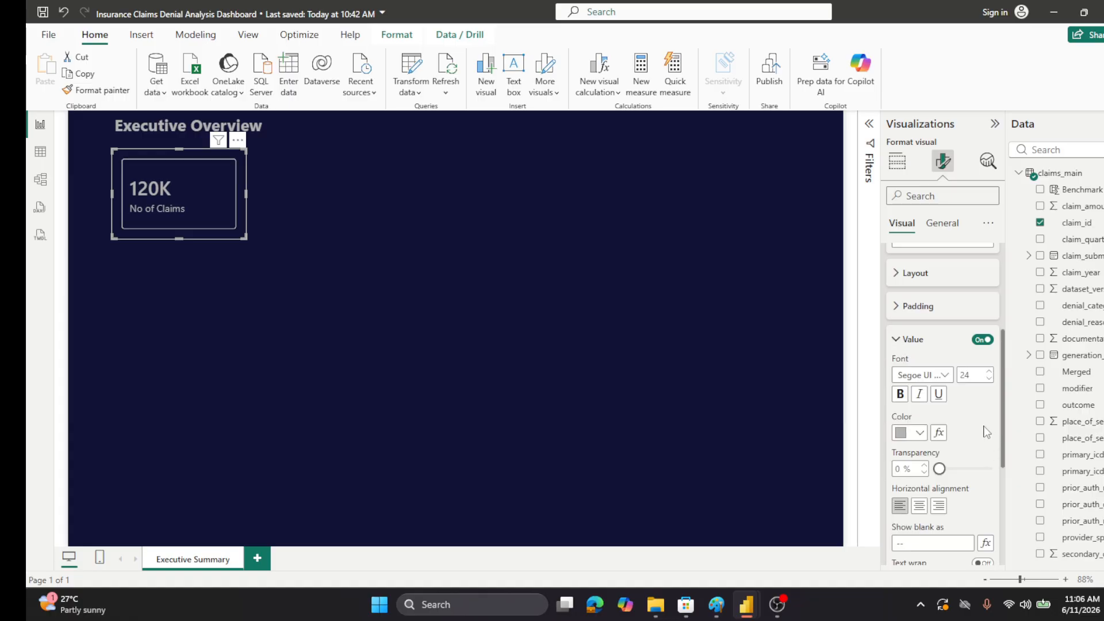
pyautogui.scroll(-1, 988, 425)
pyautogui.click(918, 438)
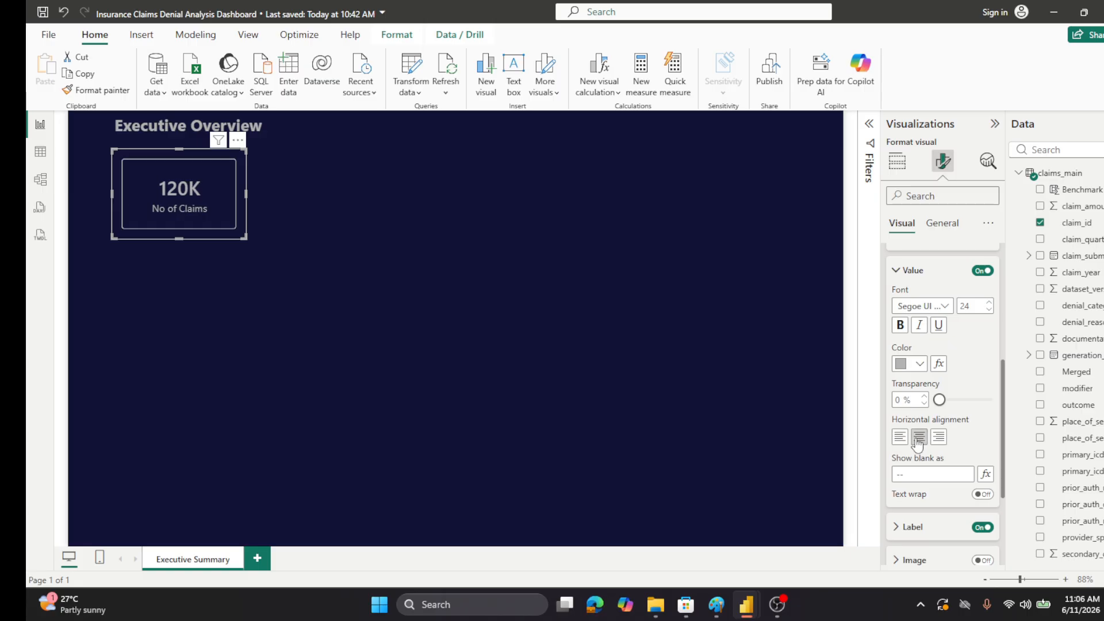
# - Set the No of Claims card's callout value font size to 18 and shorten the card to fit its content
pyautogui.scroll(-2, 991, 382)
pyautogui.scroll(3, 991, 383)
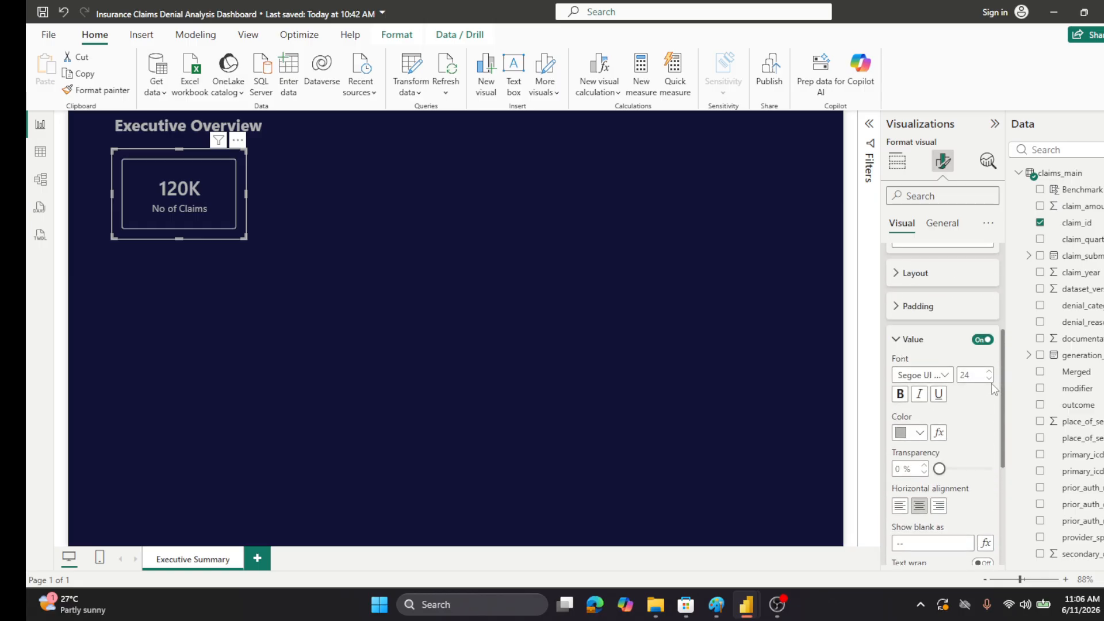
pyautogui.doubleClick(968, 375)
pyautogui.write('15')
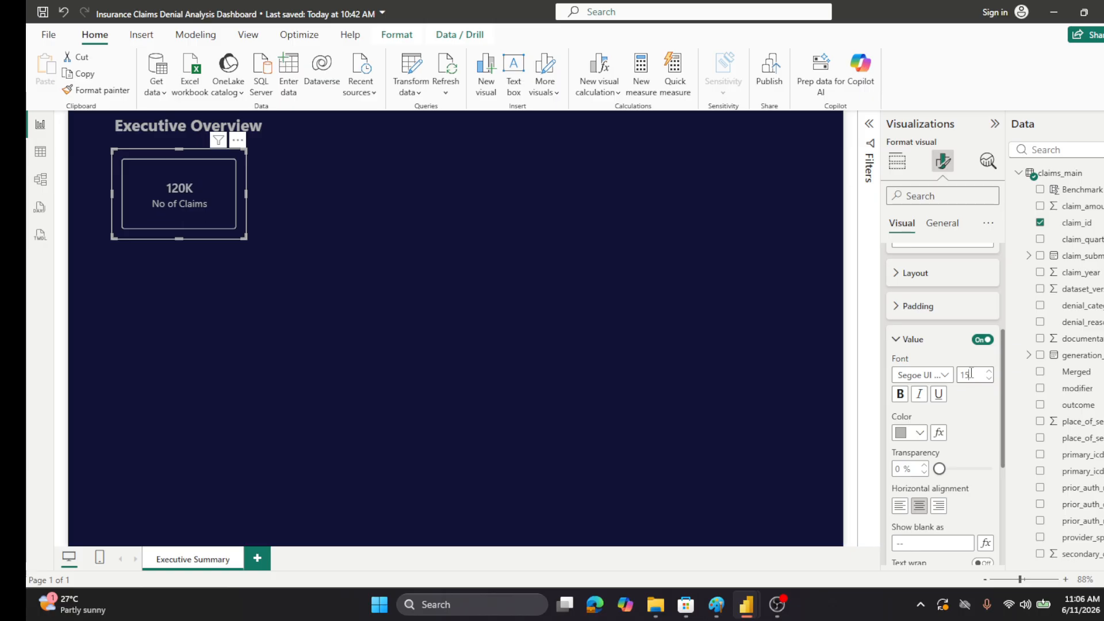
pyautogui.doubleClick(969, 375)
pyautogui.write('18')
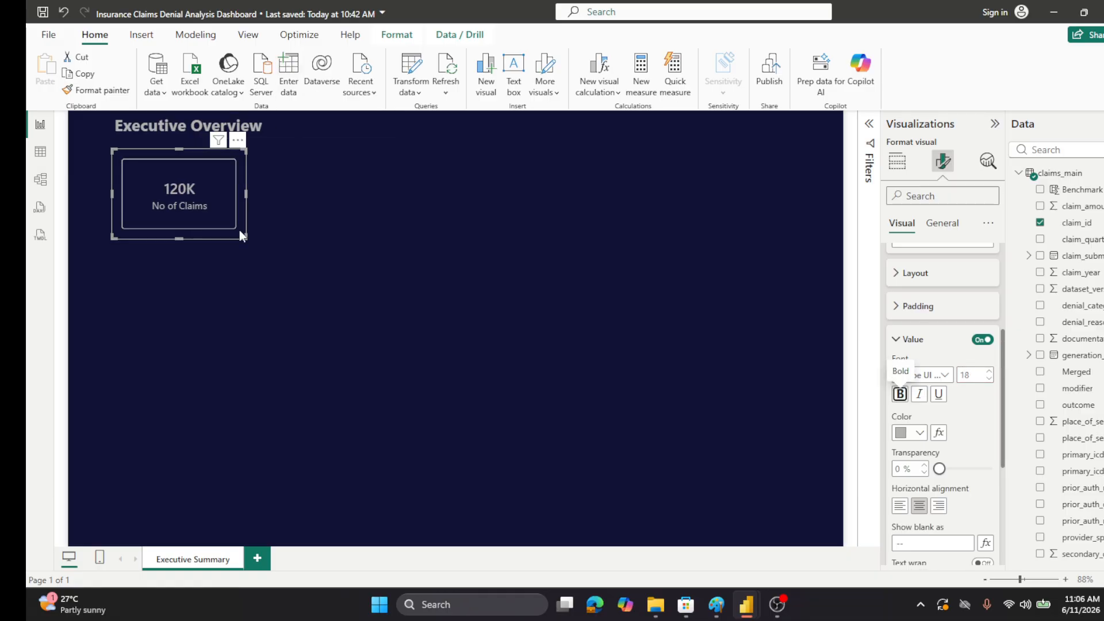
pyautogui.moveTo(193, 237); pyautogui.dragTo(189, 210)
pyautogui.click(316, 174)
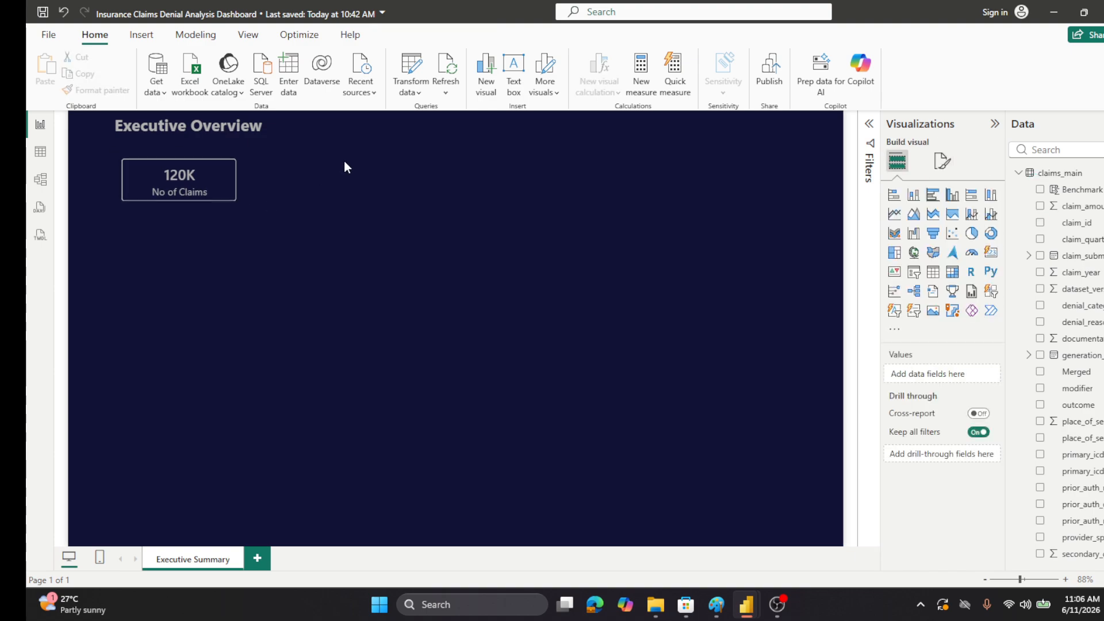
# - Duplicate the No of Claims card and place the copy directly to its right, aligned in the same row
pyautogui.click(207, 210)
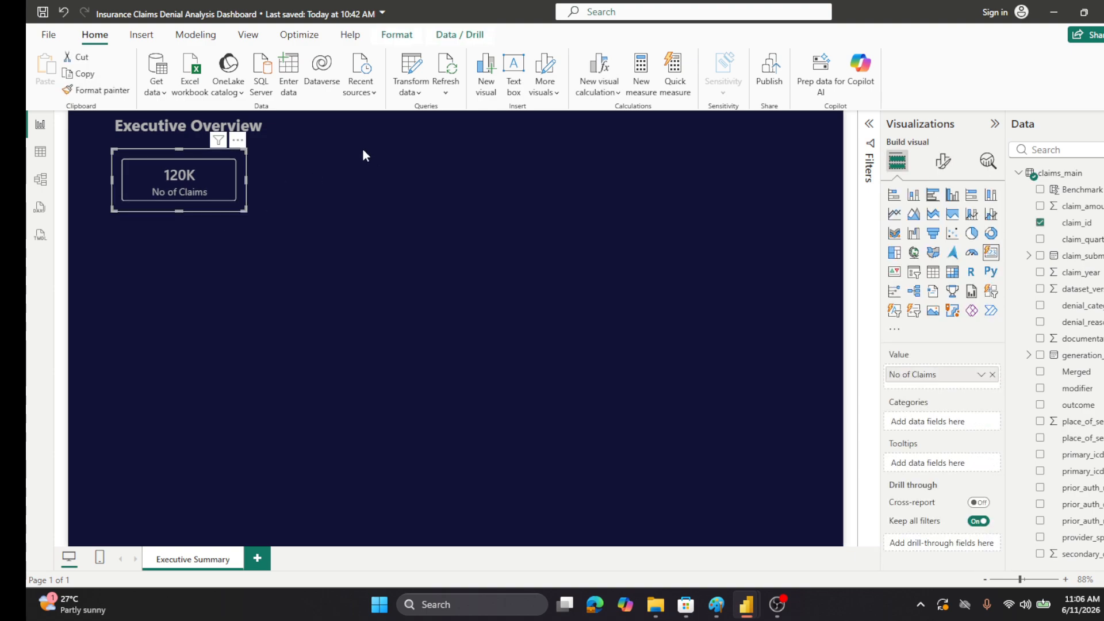
pyautogui.hotkey('ctrl', 'c')
pyautogui.hotkey('ctrl', 'v')
pyautogui.moveTo(225, 210); pyautogui.dragTo(344, 202)
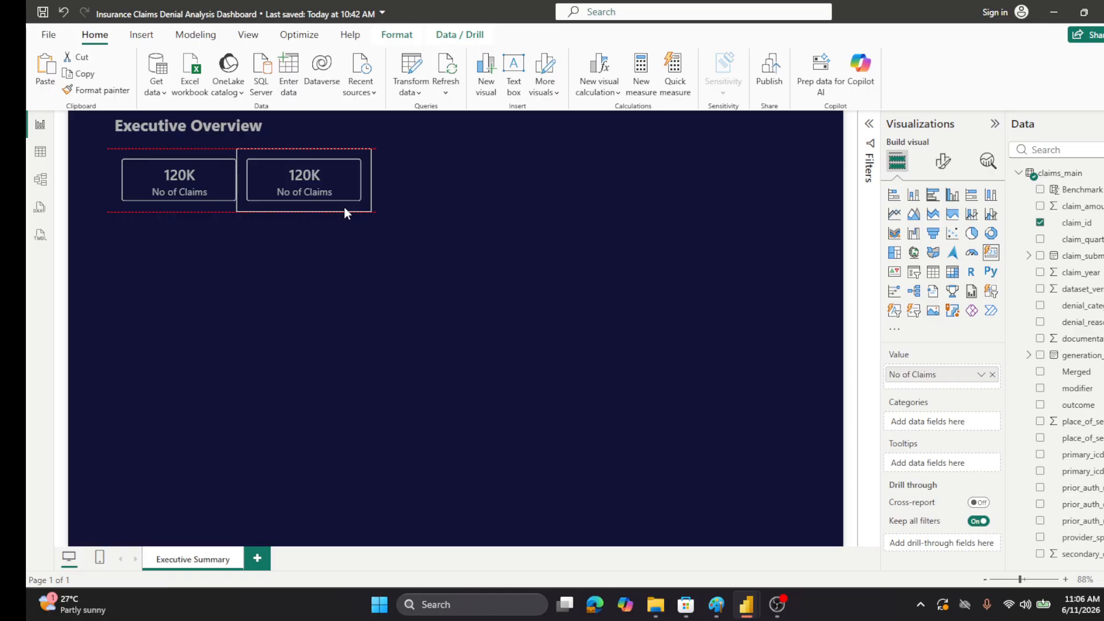
# - Shift the original No of Claims card slightly left so its edge meets the copied card without overlapping
pyautogui.click(168, 192)
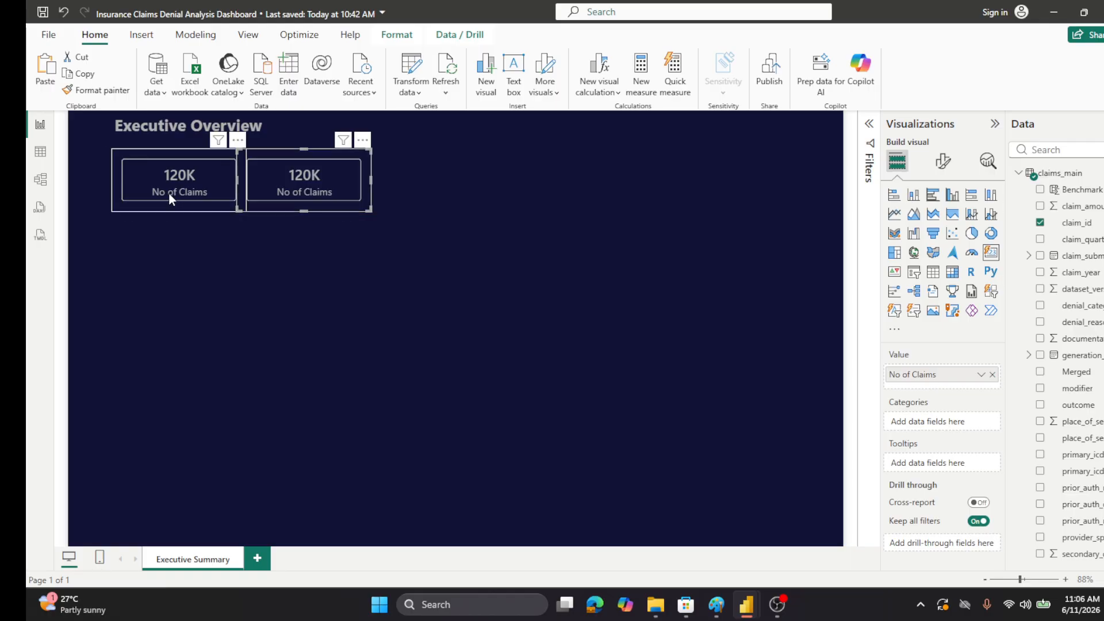
pyautogui.moveTo(163, 205)
pyautogui.mouseDown()
pyautogui.moveTo(123, 204)
pyautogui.moveTo(153, 205)
pyautogui.mouseUp()
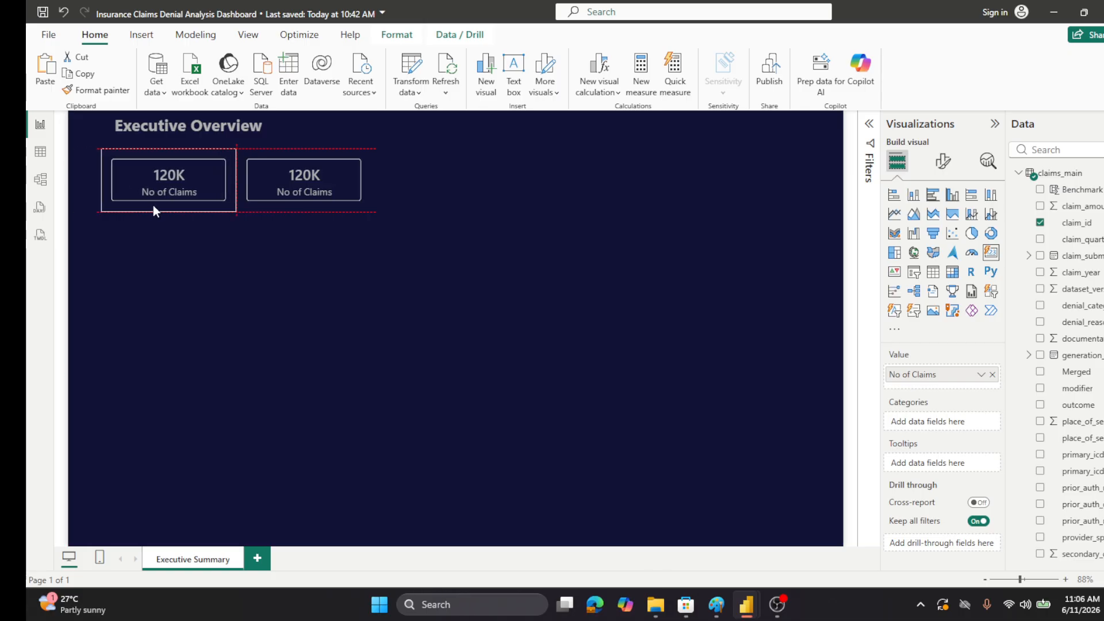
pyautogui.click(305, 228)
pyautogui.moveTo(302, 210)
pyautogui.mouseDown()
pyautogui.moveTo(288, 209)
pyautogui.moveTo(298, 209)
pyautogui.mouseUp()
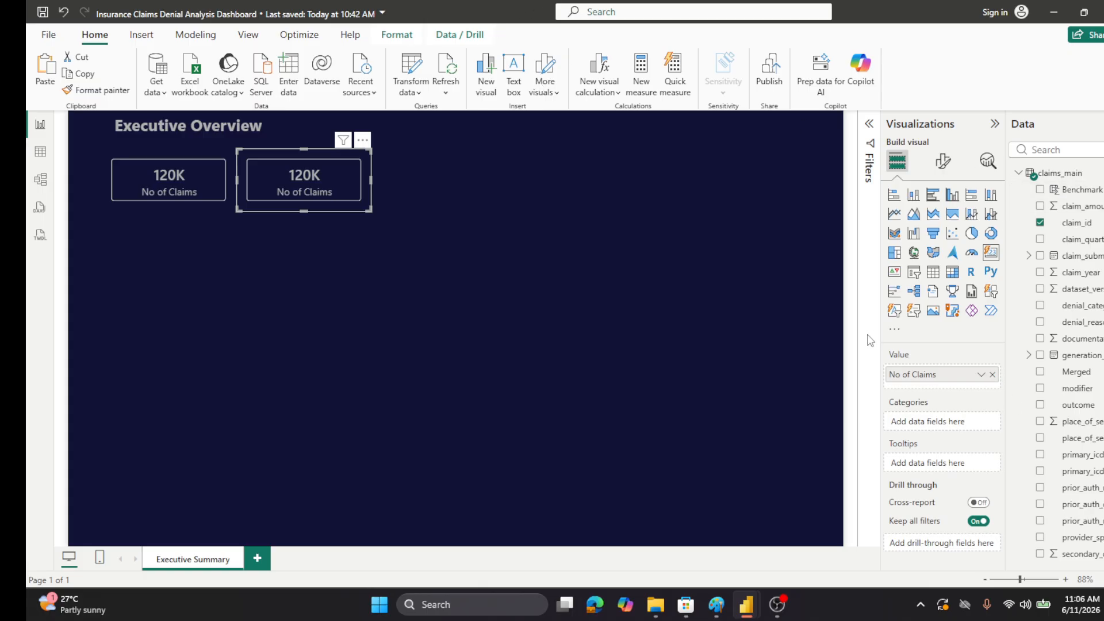
# - Replace the No of Claims field in the copied card with claim_amount_usd from the claims_main table
pyautogui.scroll(-2, 1036, 408)
pyautogui.scroll(2, 1041, 308)
pyautogui.click(1040, 222)
pyautogui.click(1018, 173)
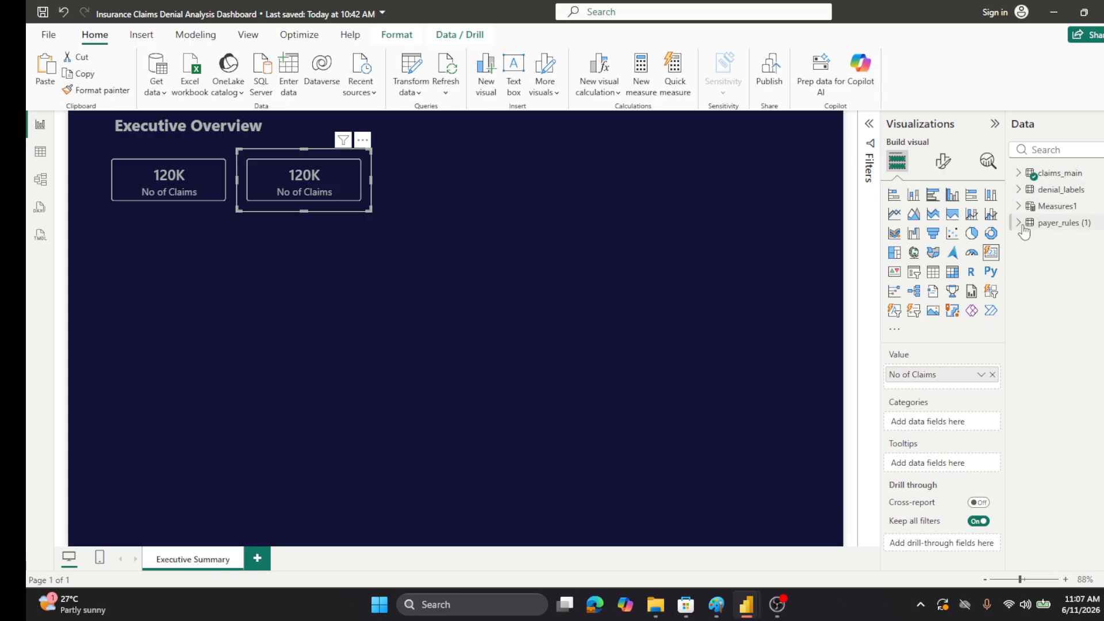
pyautogui.click(1018, 206)
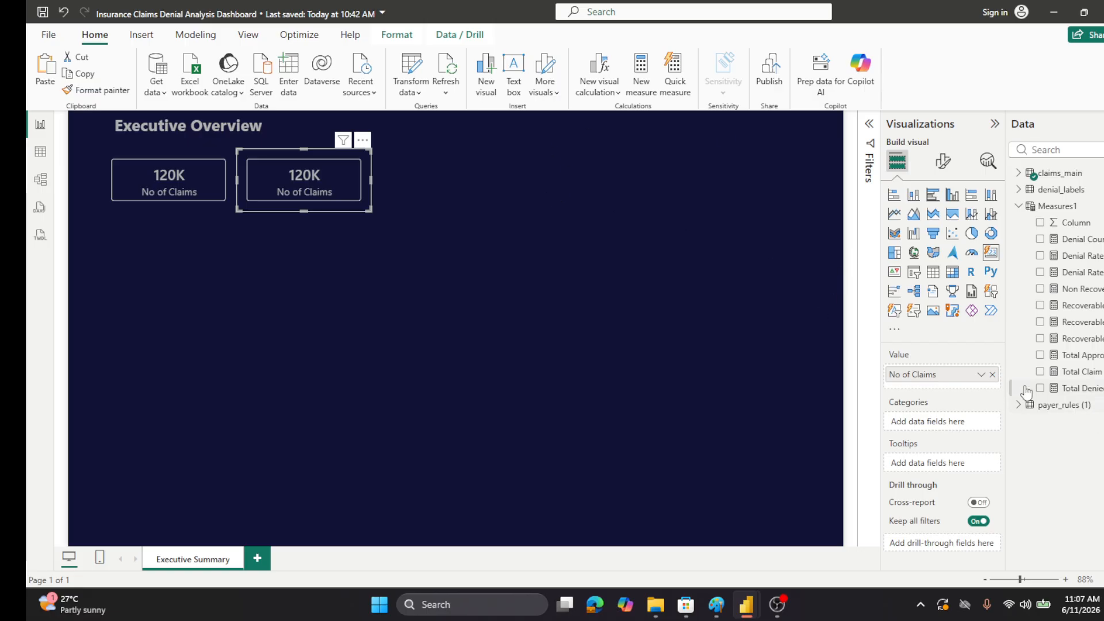
pyautogui.click(991, 375)
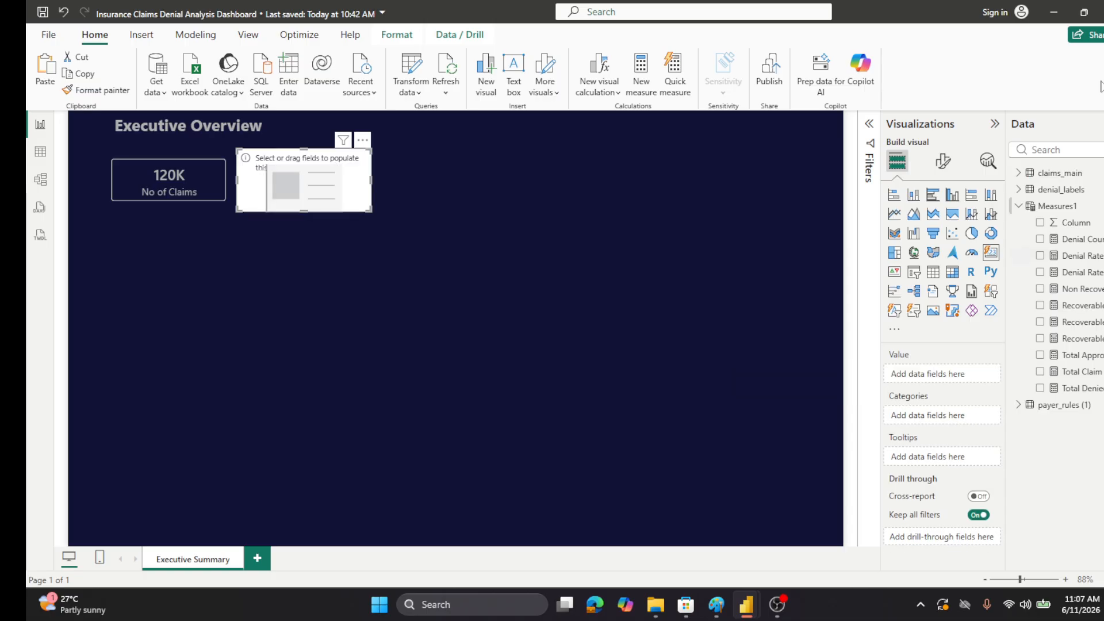
pyautogui.click(1018, 174)
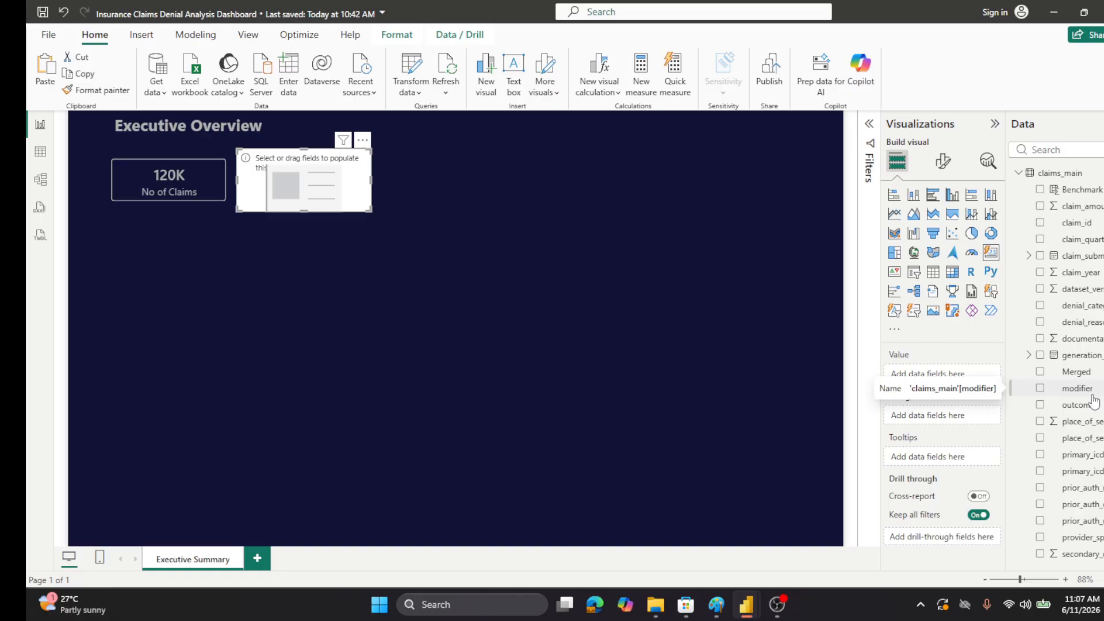
pyautogui.scroll(-5, 1094, 400)
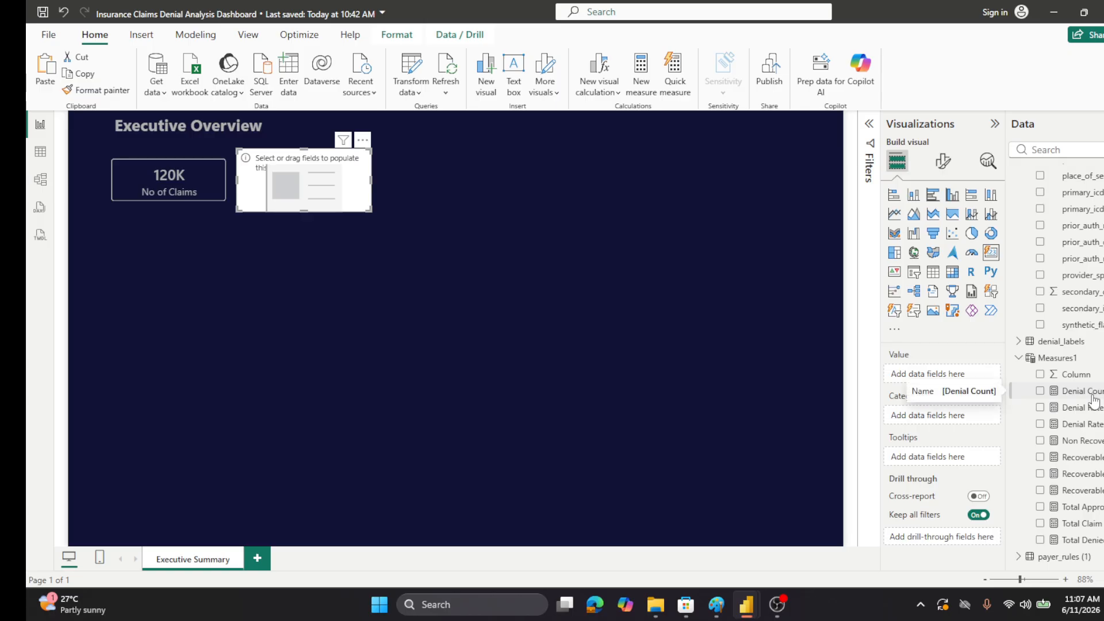
pyautogui.scroll(3, 1094, 401)
pyautogui.scroll(3, 1093, 401)
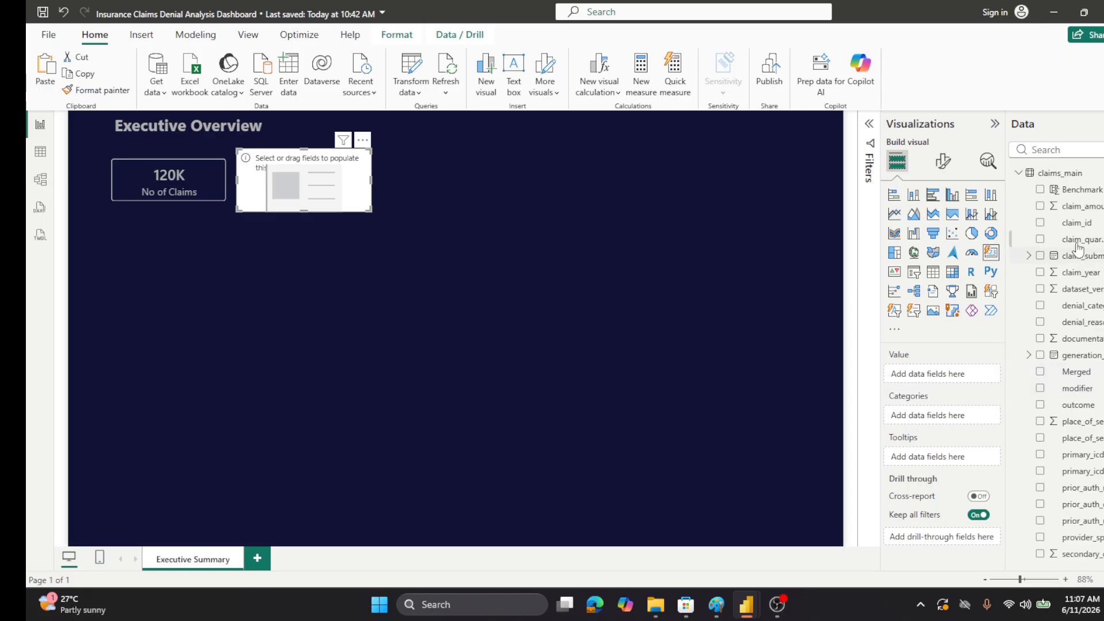
pyautogui.click(1039, 206)
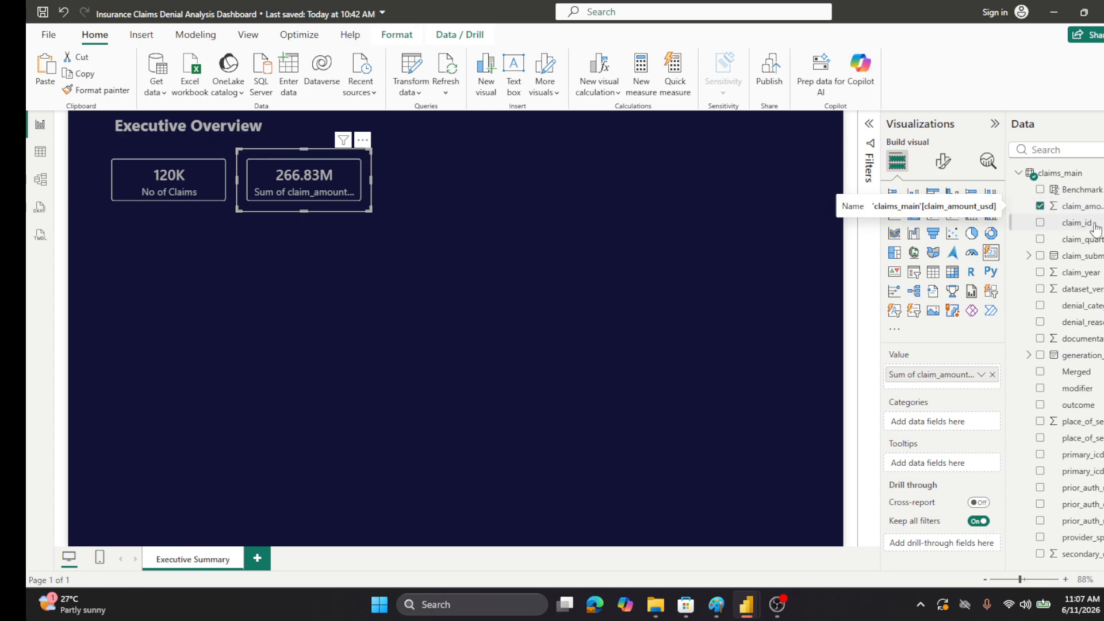
# - Set the claim_amount_usd column's format to 0 decimal places
pyautogui.click(1077, 205)
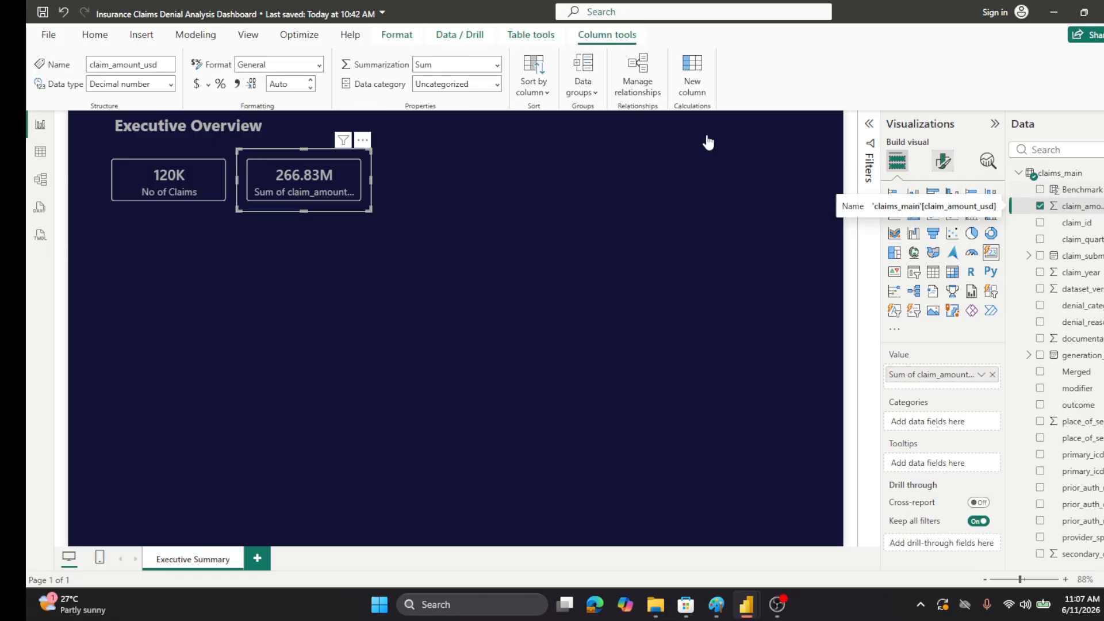
pyautogui.click(298, 84)
pyautogui.press('Escape')
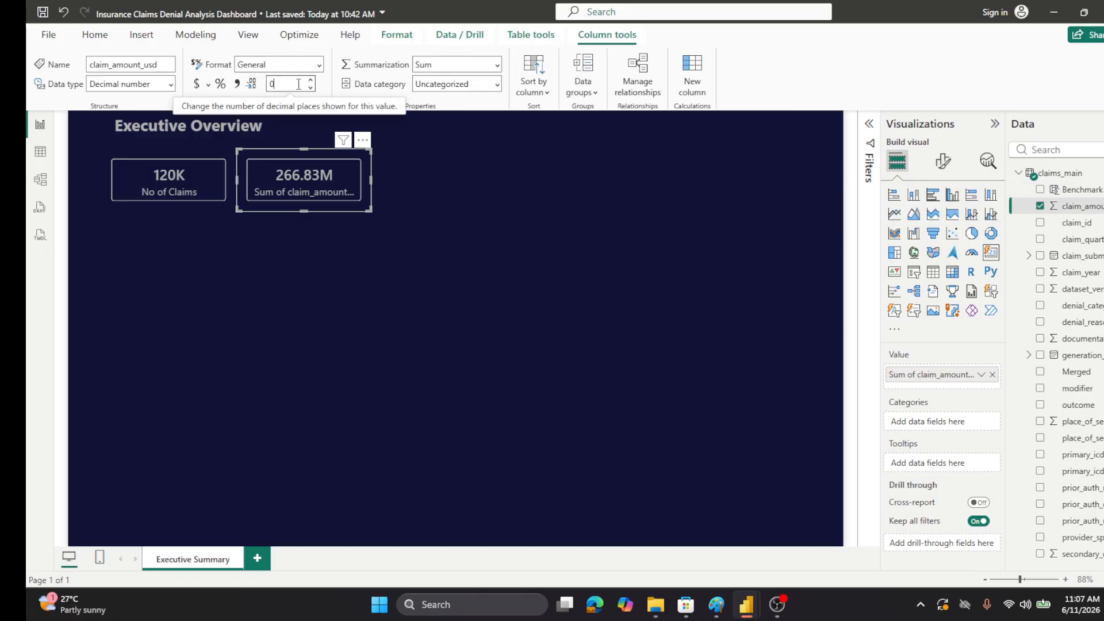
pyautogui.click(299, 85)
pyautogui.write('0')
pyautogui.press('Return')
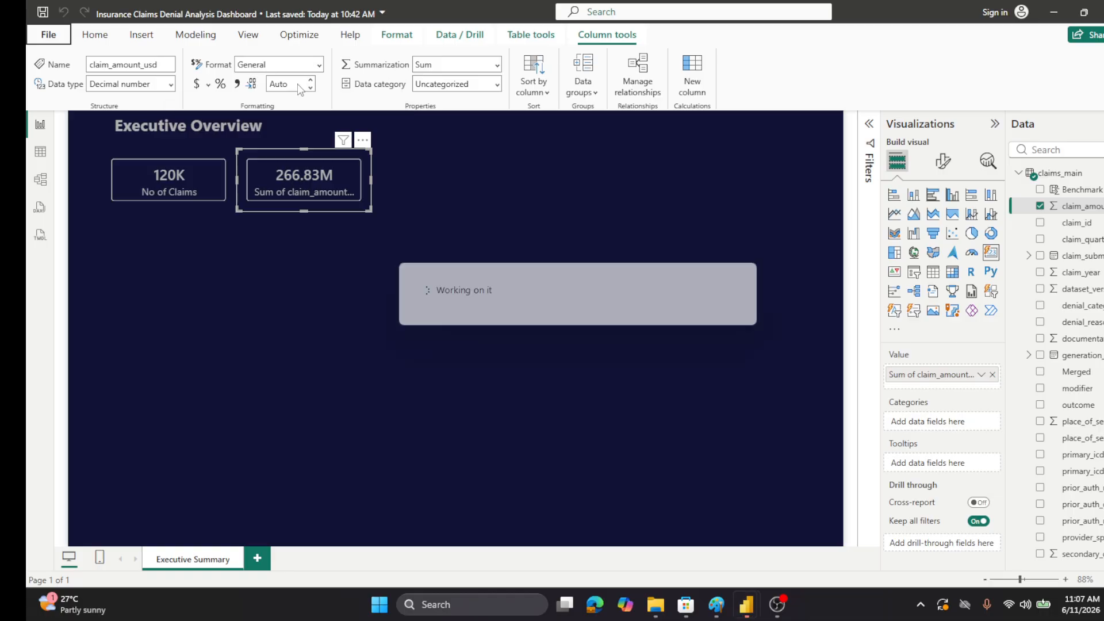
pyautogui.click(298, 254)
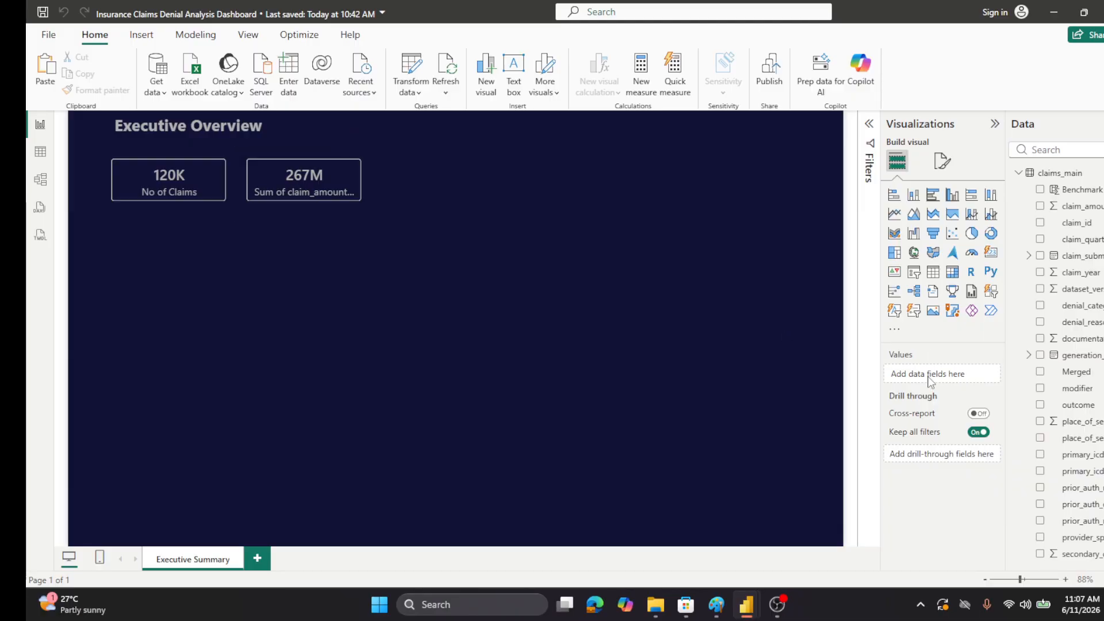
# - Rename the second card's claim amount value to "Total Billed" for this visual
pyautogui.click(337, 205)
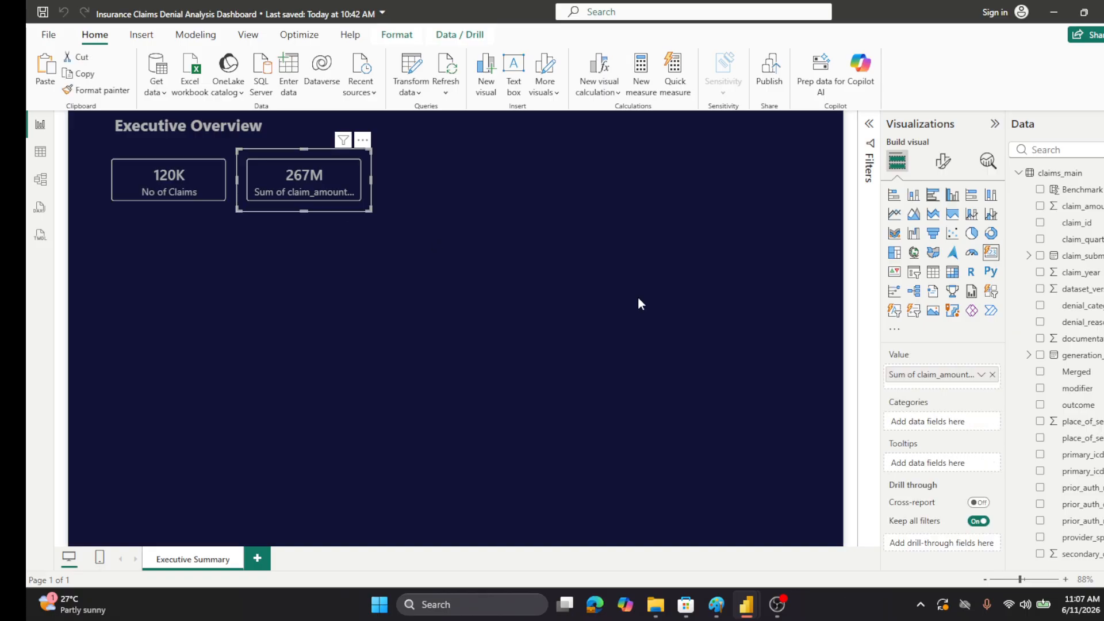
pyautogui.doubleClick(924, 375)
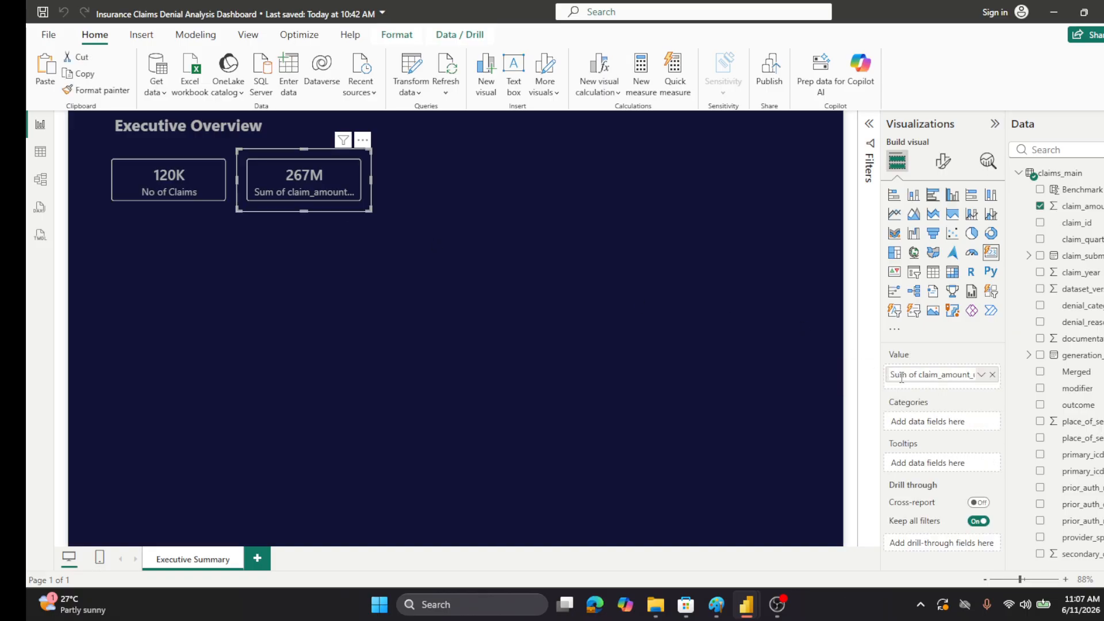
pyautogui.moveTo(892, 374); pyautogui.dragTo(981, 383)
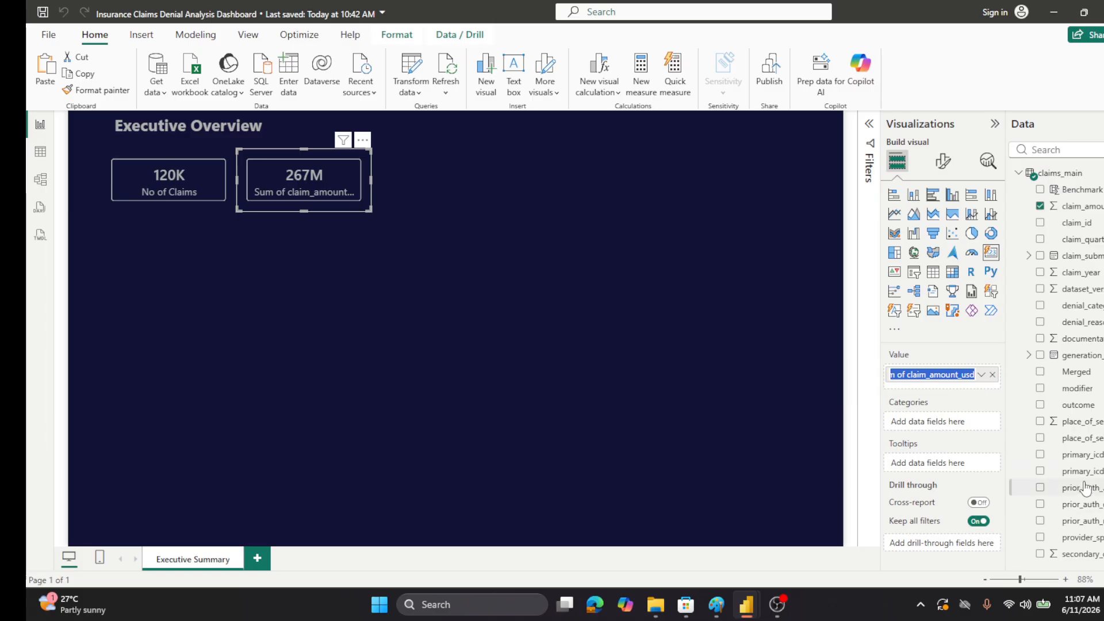
pyautogui.write('Tota')
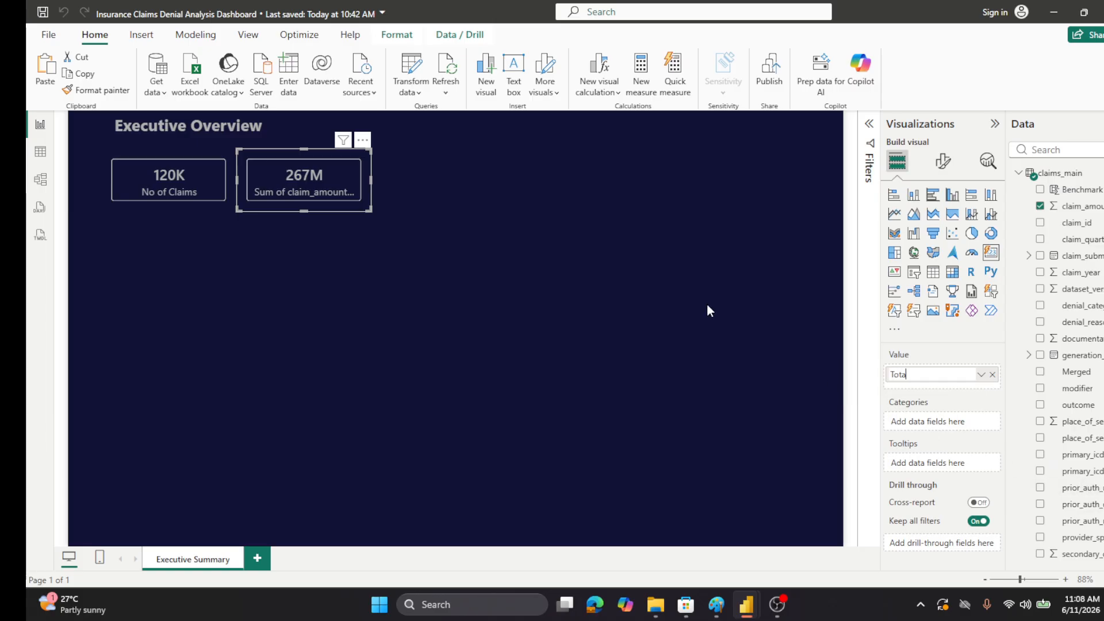
pyautogui.write('l ')
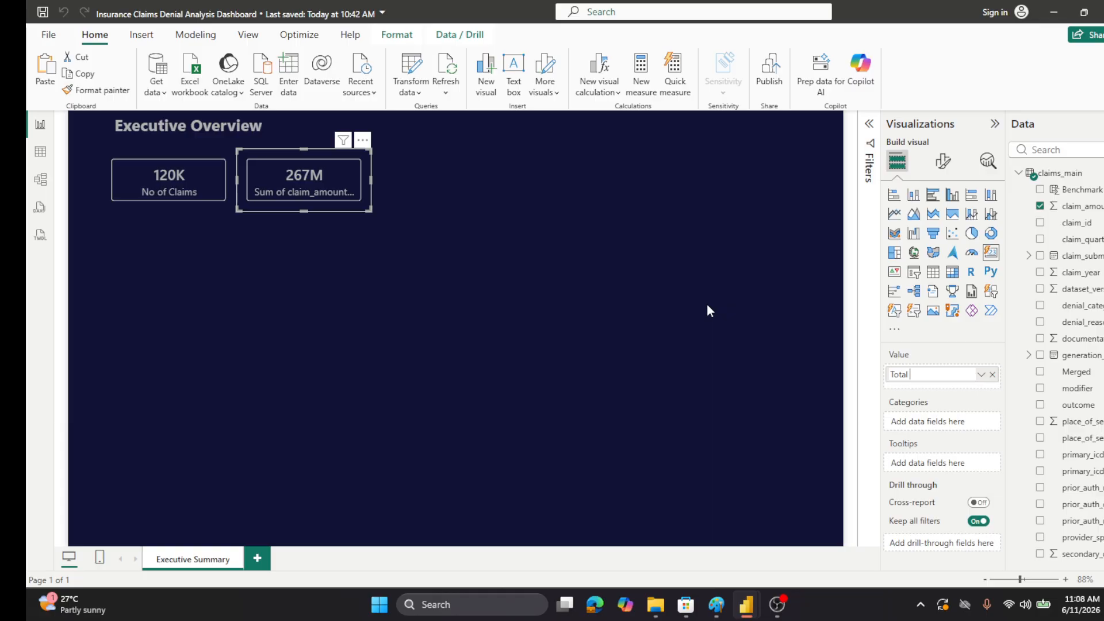
pyautogui.write('Billed')
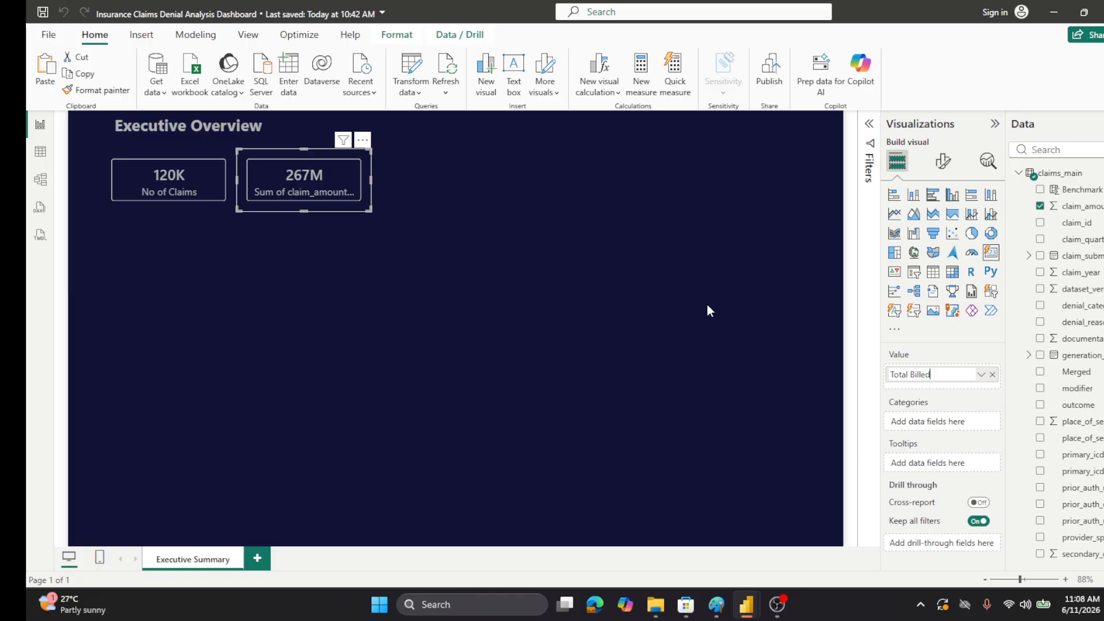
pyautogui.press('Return')
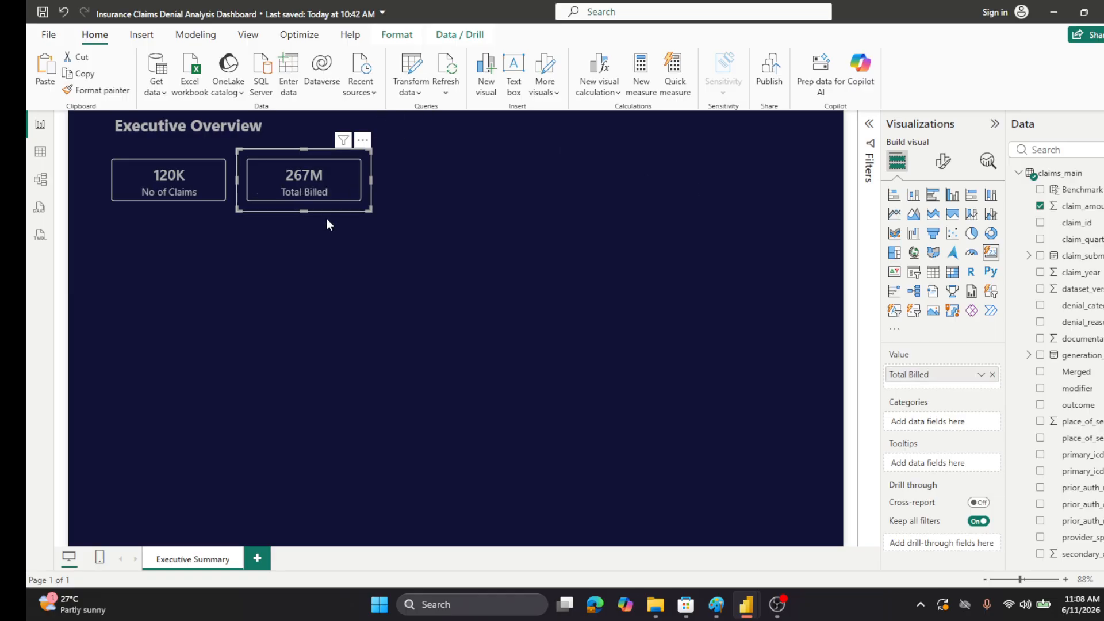
pyautogui.click(309, 270)
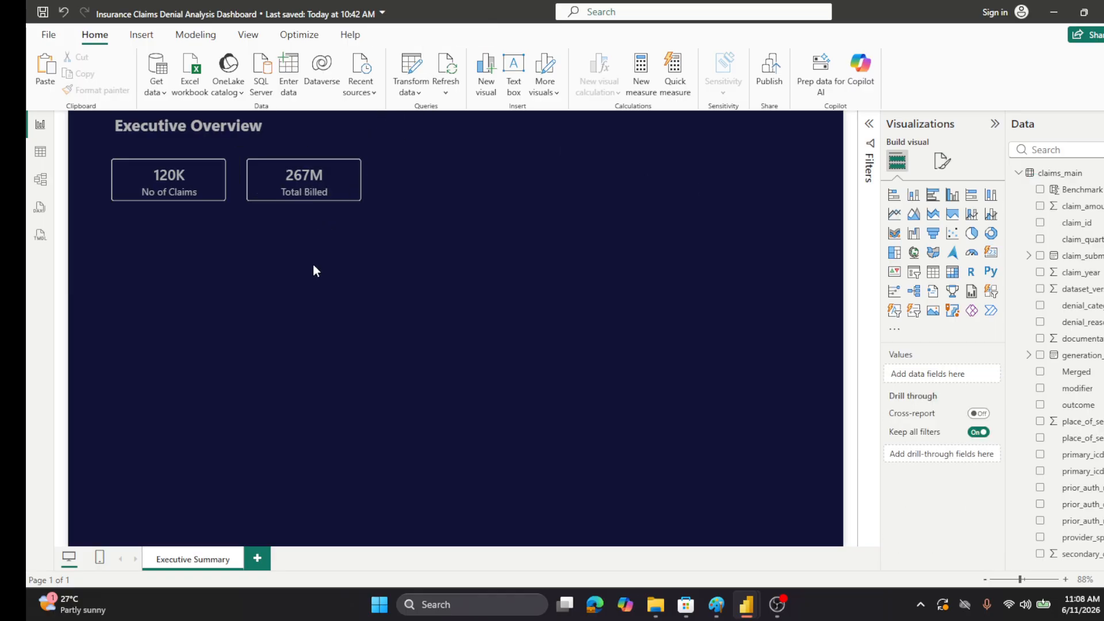
# - Duplicate the Total Billed card and place the copy to its right as the third card in the row
pyautogui.click(309, 211)
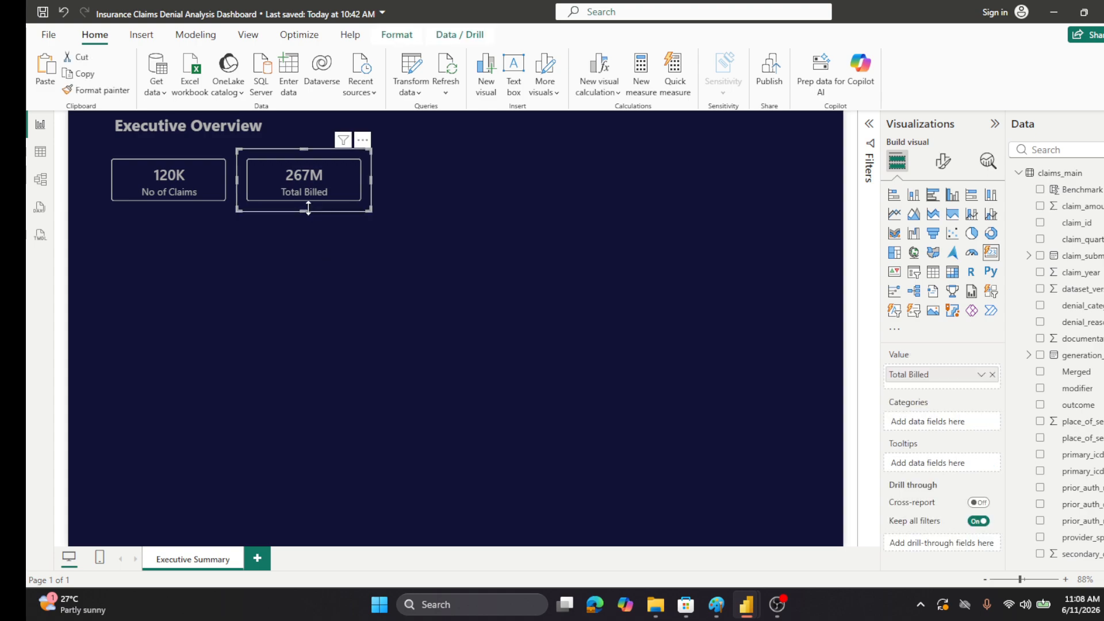
pyautogui.hotkey('ctrl', 'c')
pyautogui.hotkey('ctrl', 'v')
pyautogui.moveTo(308, 209); pyautogui.dragTo(436, 203)
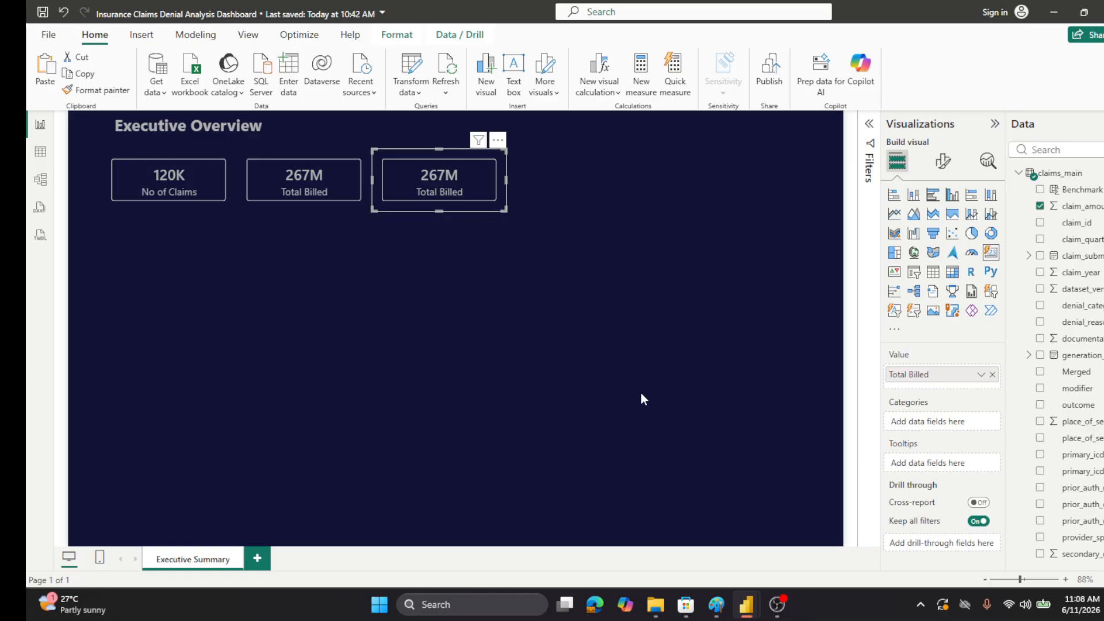
# - Replace the third card's Total Billed value with the Total Approved Amount measure from the Measures1 table
pyautogui.scroll(-5, 1075, 448)
pyautogui.scroll(6, 1075, 402)
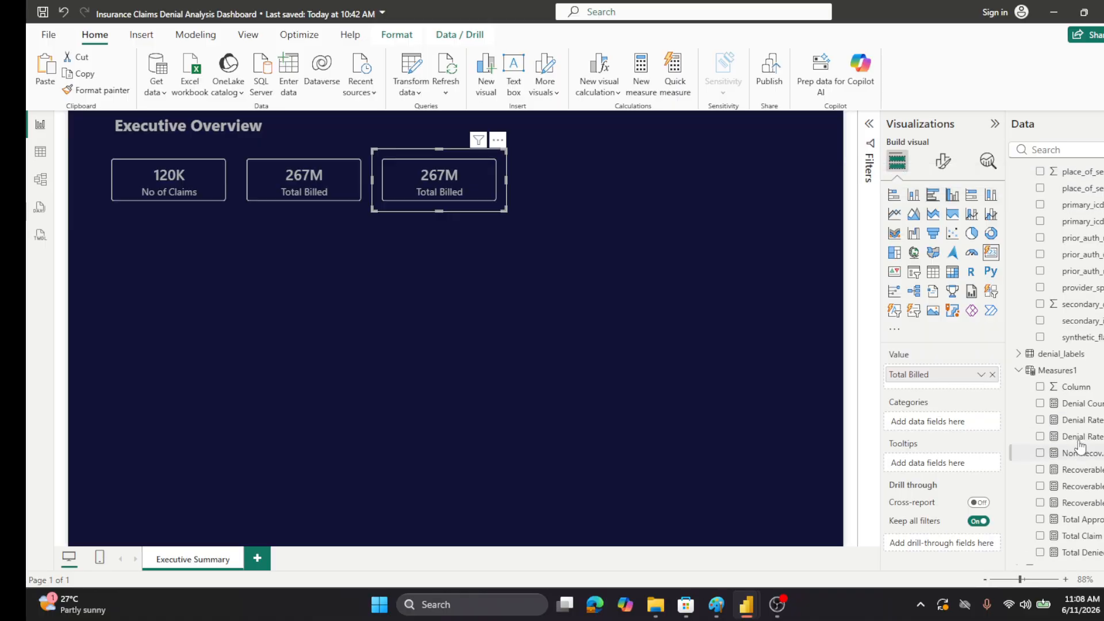
pyautogui.click(1018, 174)
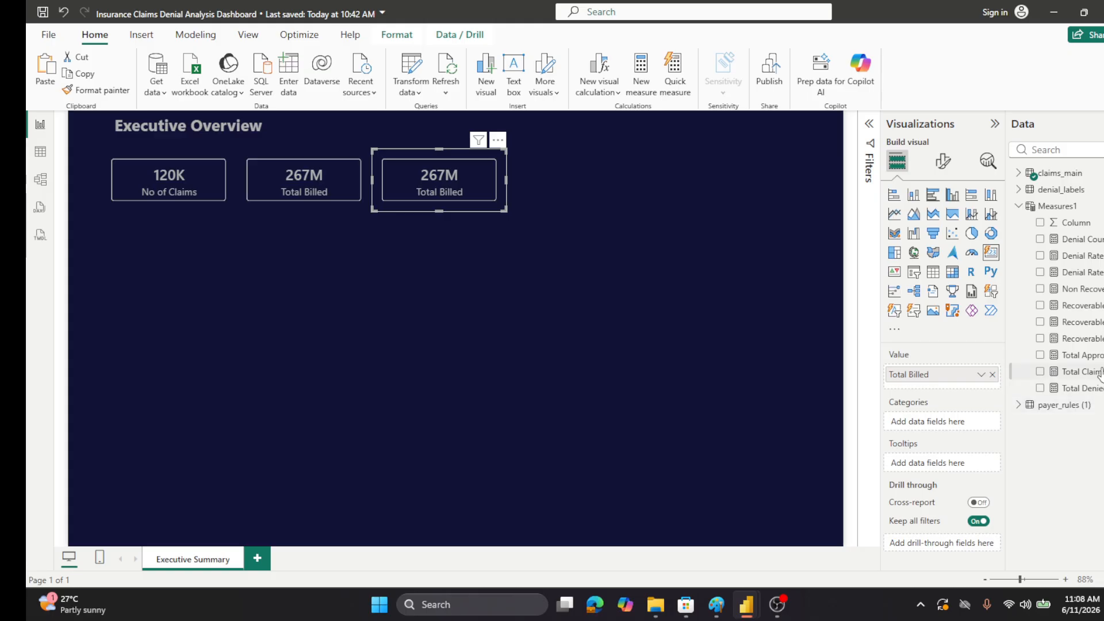
pyautogui.click(991, 374)
pyautogui.click(1040, 355)
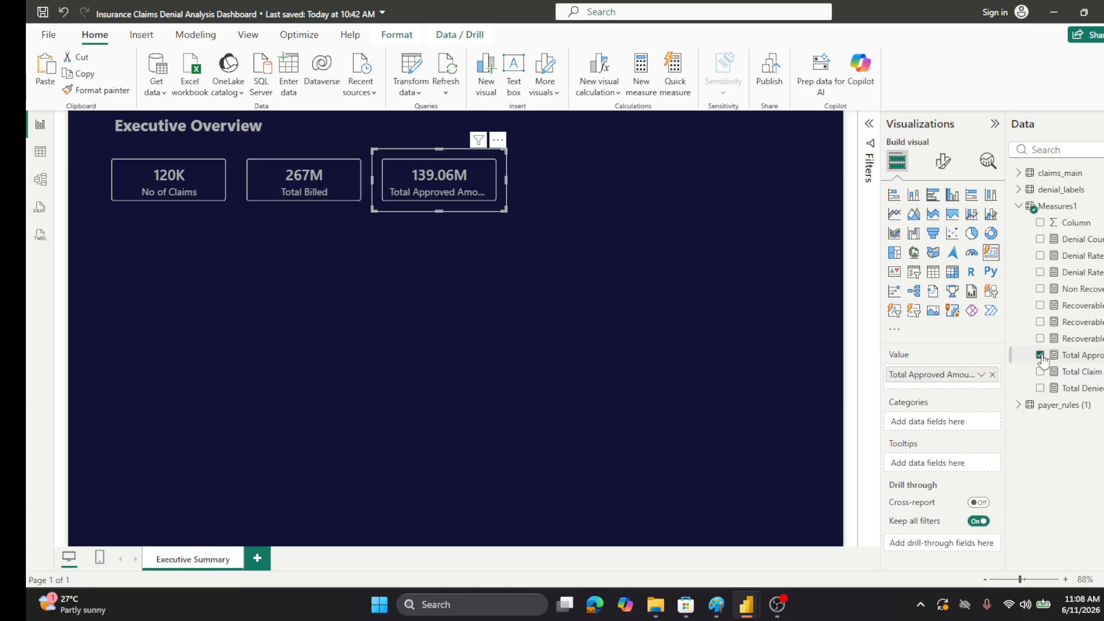
# - Set the Total Approved Amount measure's format to 0 decimal places
pyautogui.click(1086, 356)
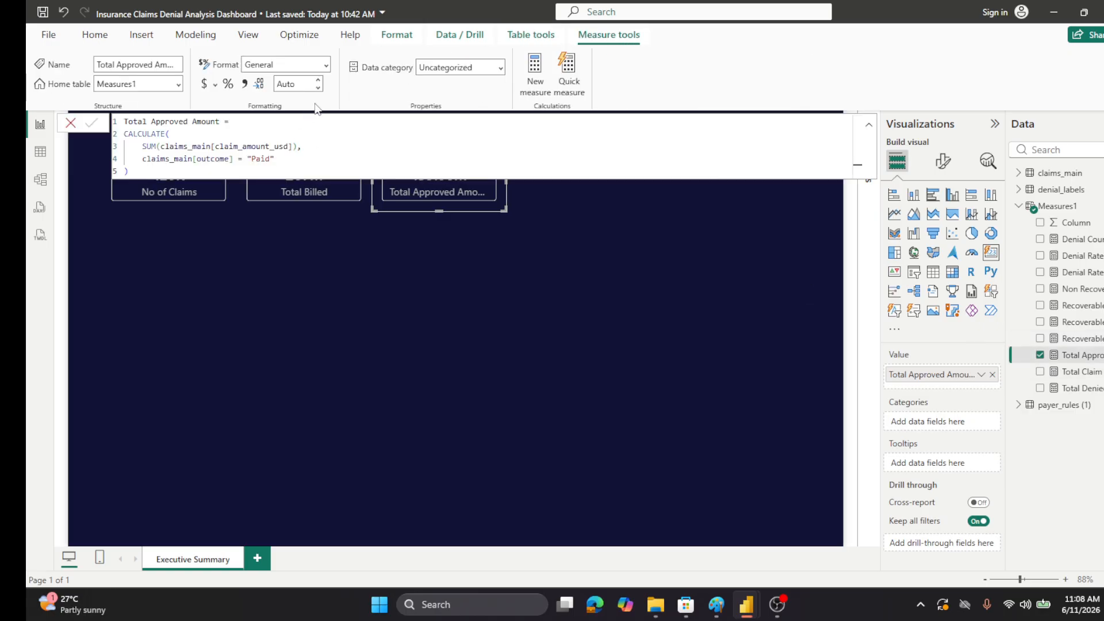
pyautogui.click(300, 85)
pyautogui.write('0')
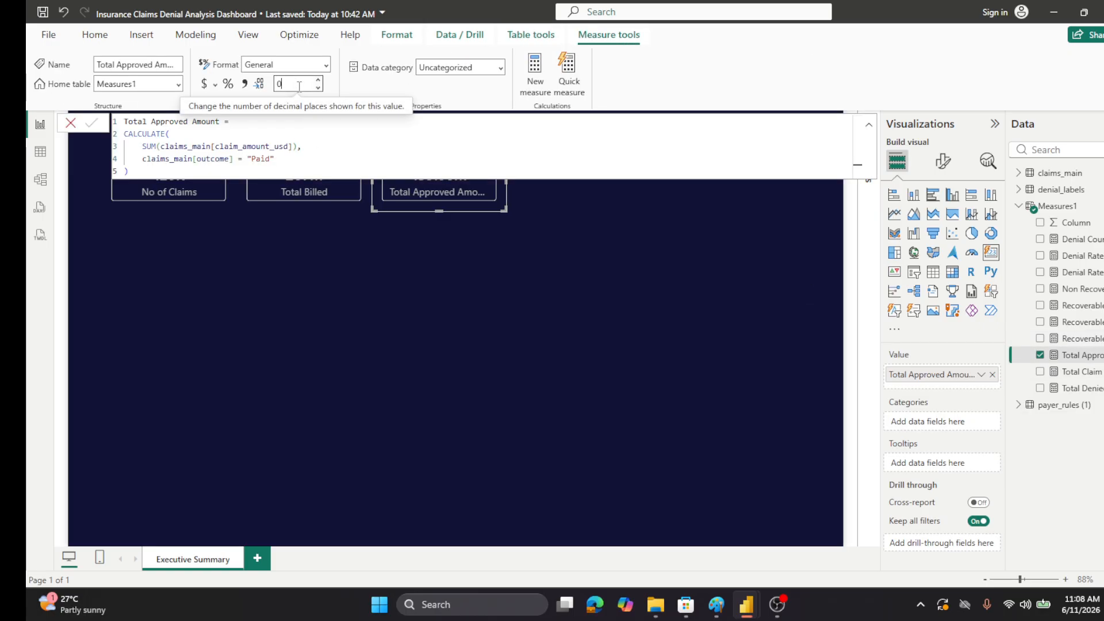
pyautogui.press('Return')
pyautogui.click(71, 123)
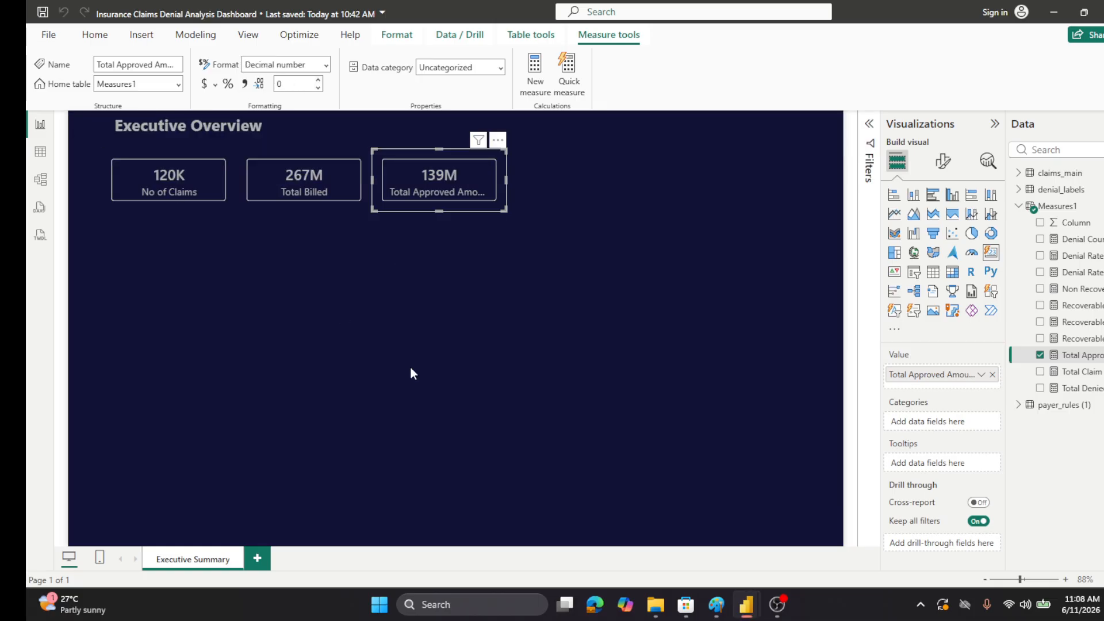
pyautogui.click(509, 281)
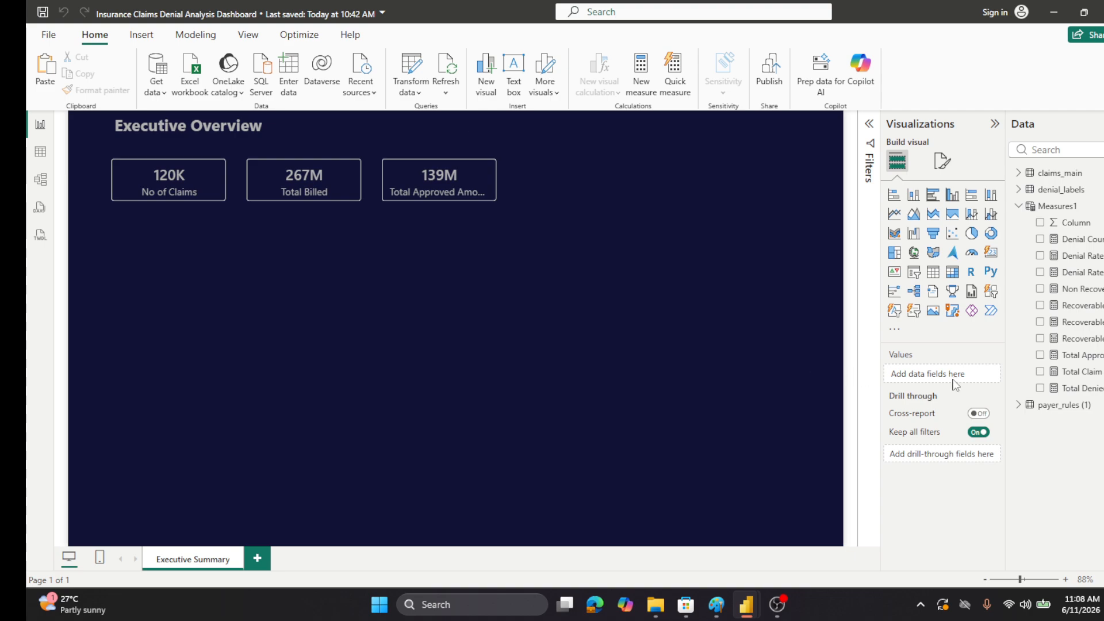
# - Rename the third card's value to "Approved Amount" for this visual
pyautogui.click(453, 207)
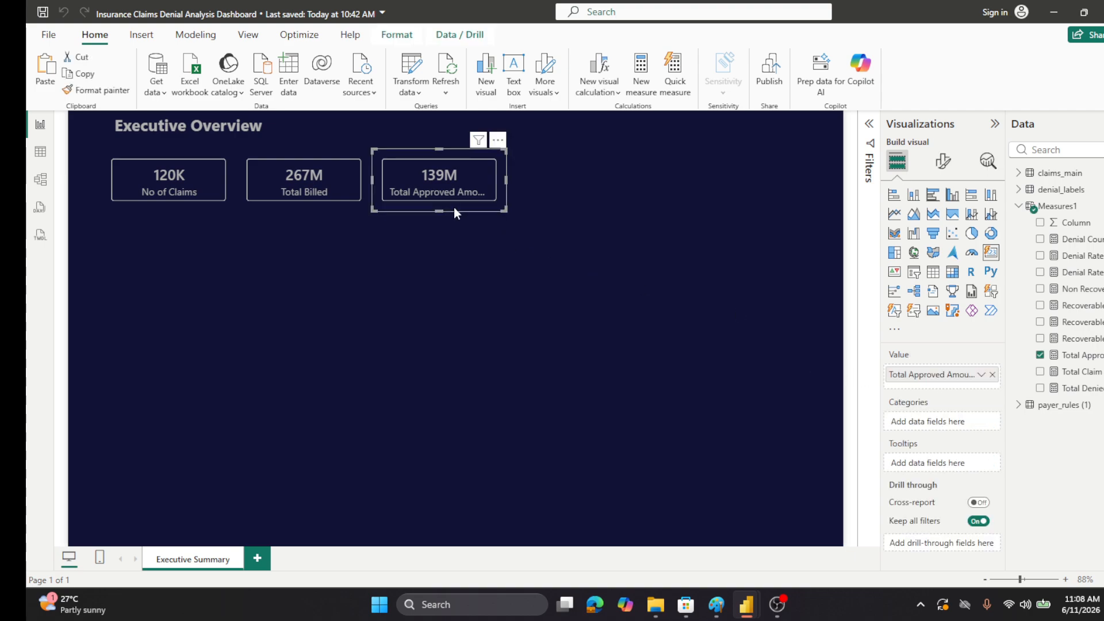
pyautogui.doubleClick(926, 376)
pyautogui.moveTo(912, 373); pyautogui.dragTo(852, 371)
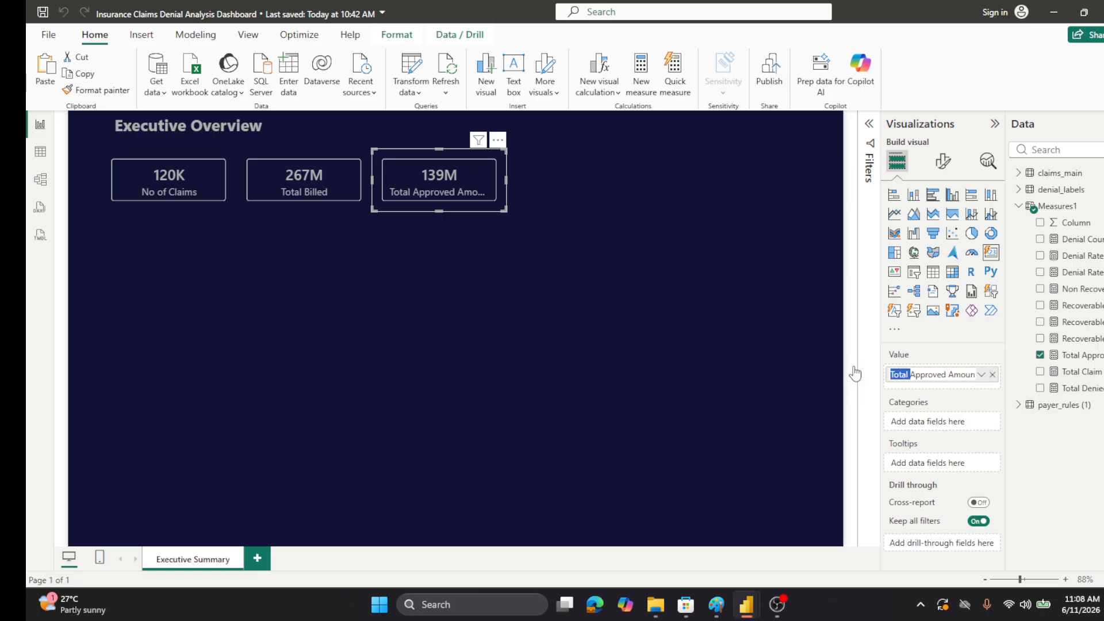
pyautogui.press('BackSpace')
pyautogui.click(474, 284)
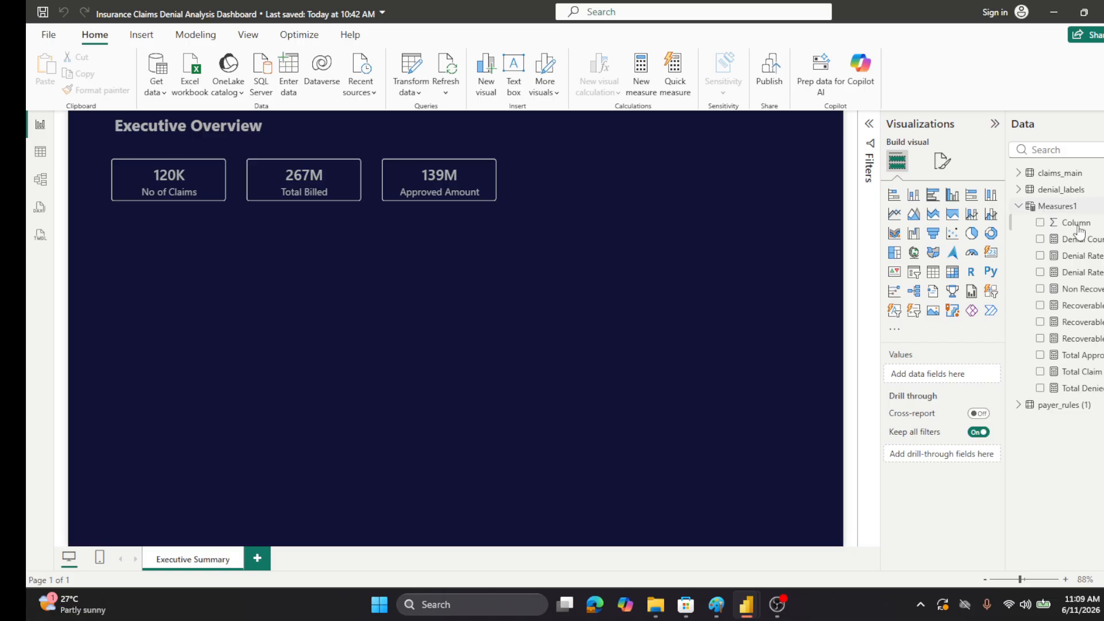
# - Create an Approval Rate measure in Measures1 that divides claims_main rows with outcome "paid" by all claims_main rows, with 0 as alternate result
pyautogui.rightClick(1050, 210)
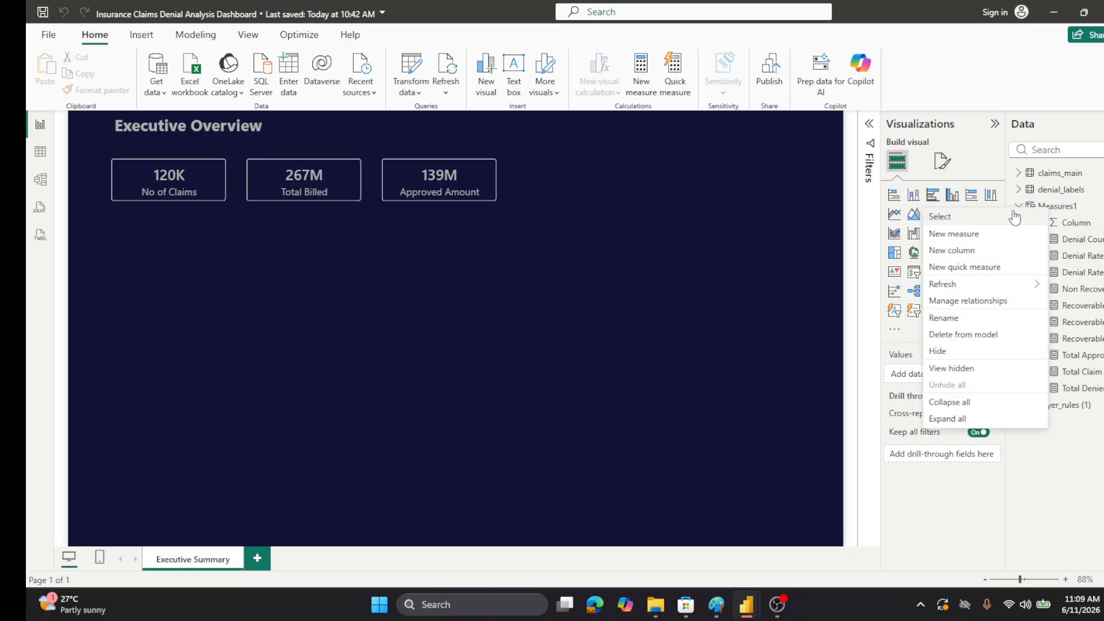
pyautogui.click(956, 234)
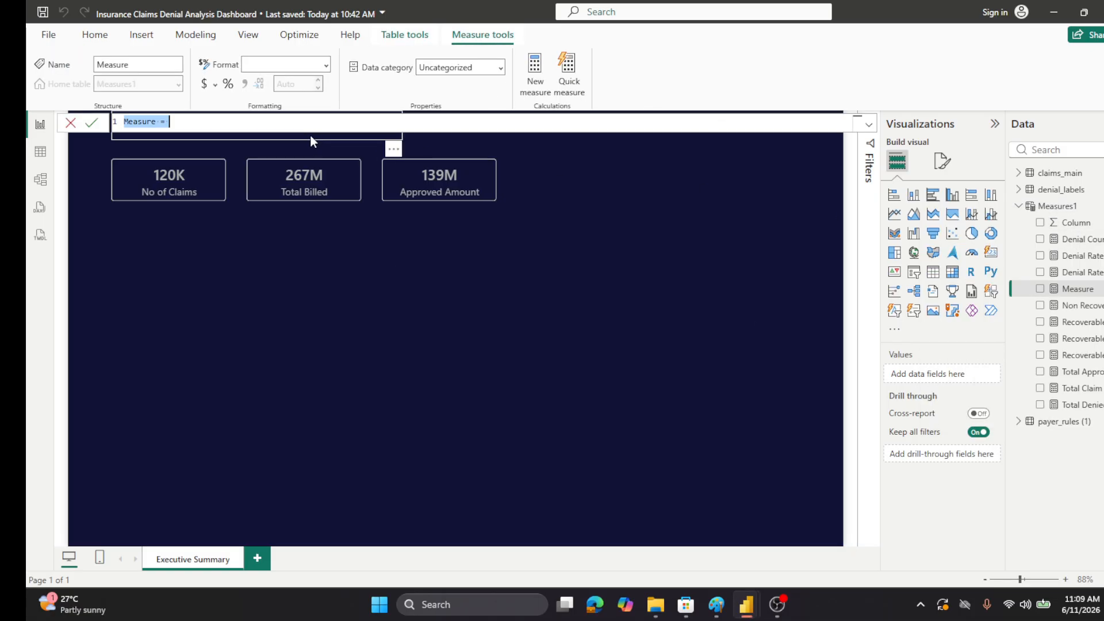
pyautogui.hotkey('ctrl', 'v')
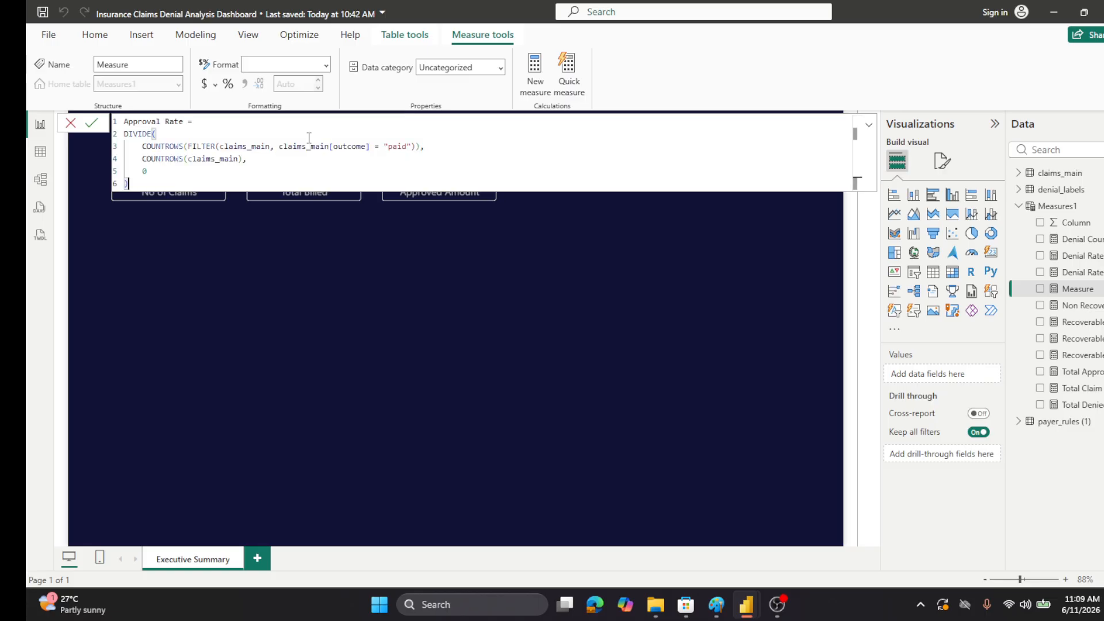
pyautogui.click(90, 124)
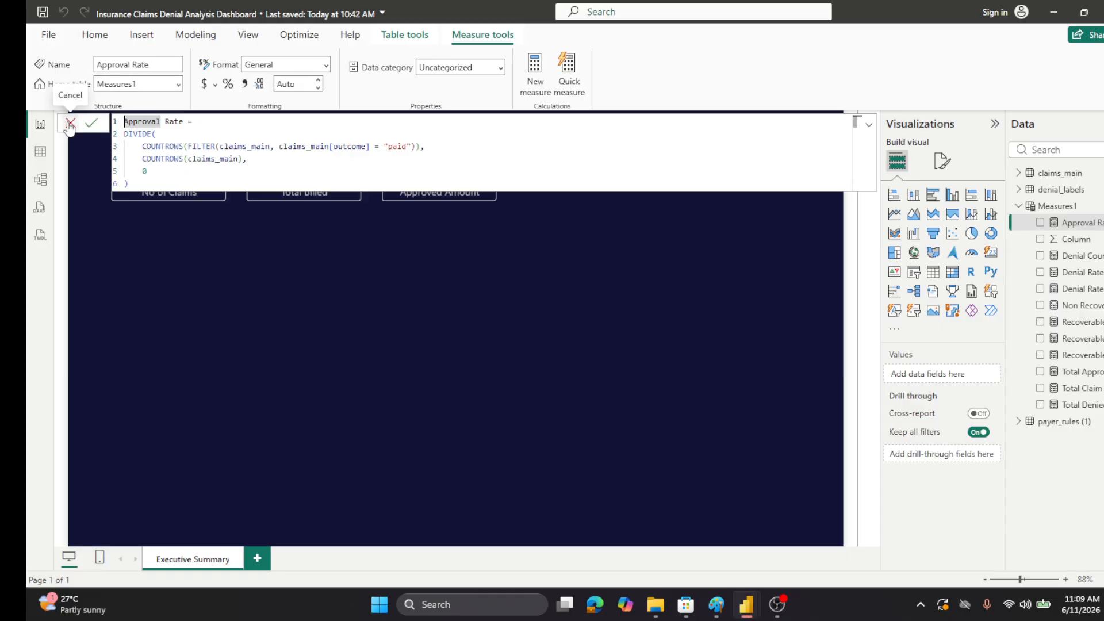
pyautogui.click(70, 125)
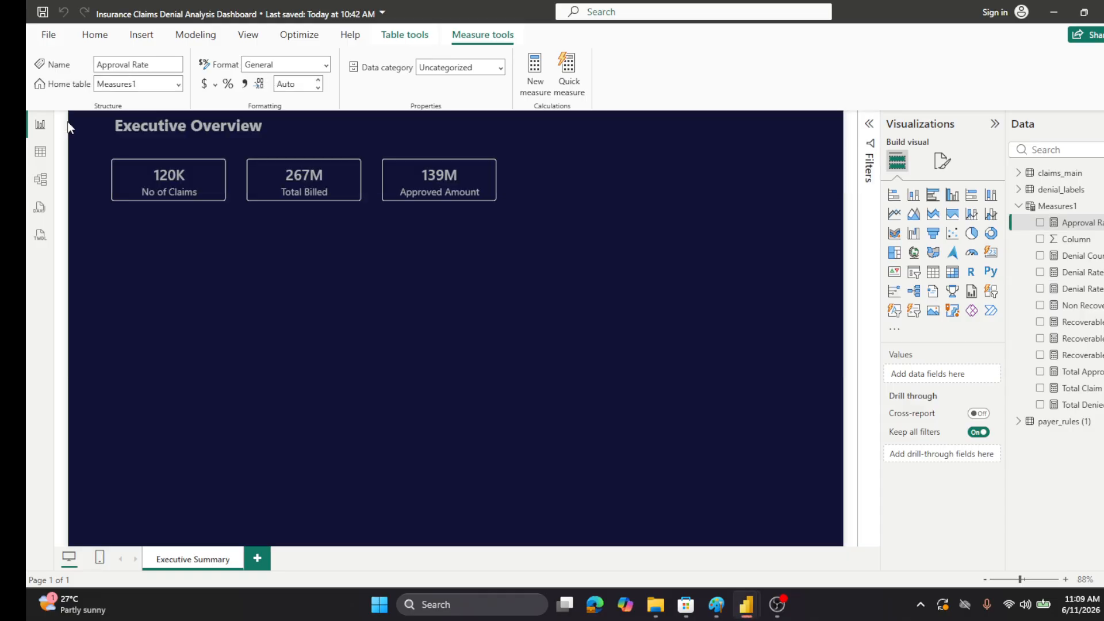
# - Duplicate the Approved Amount card as the fourth card in the row and replace its value with the Approval Rate measure
pyautogui.click(446, 207)
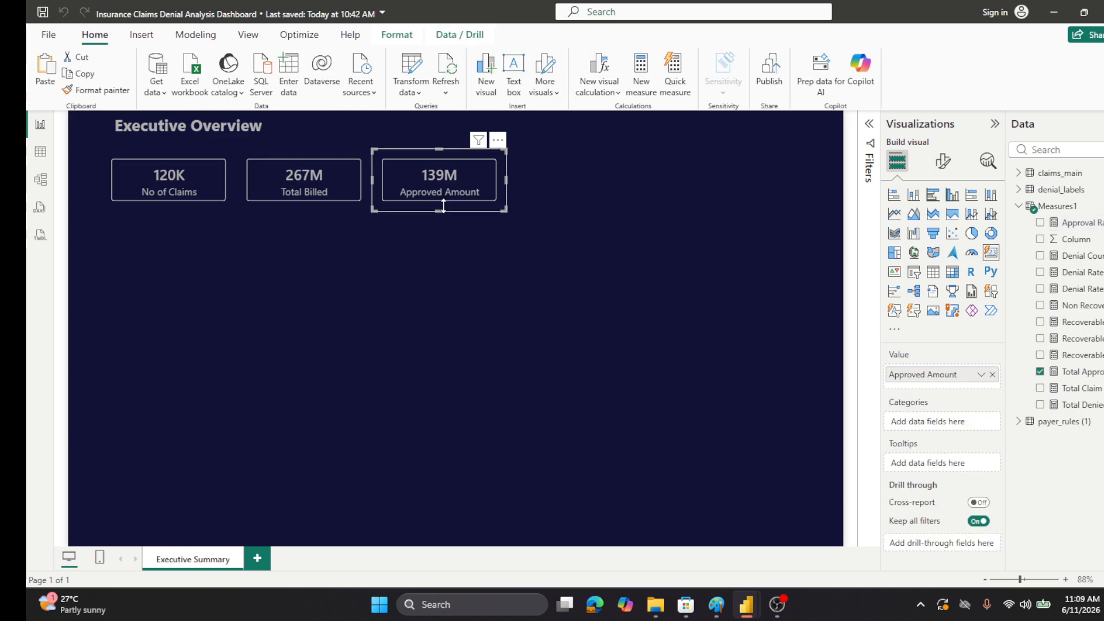
pyautogui.moveTo(444, 206); pyautogui.dragTo(574, 196)
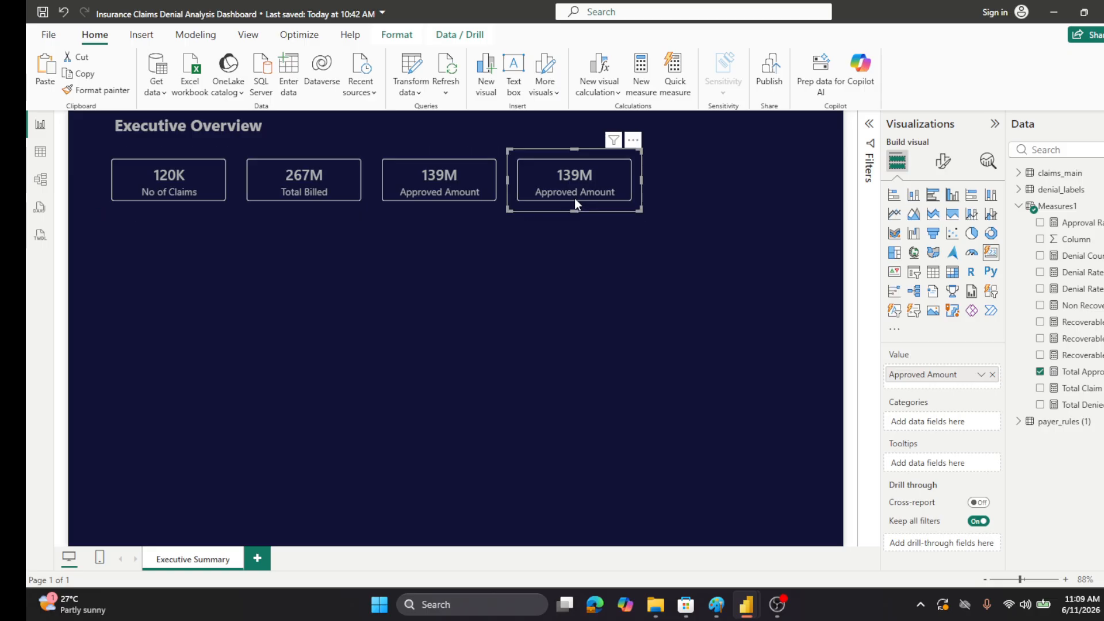
pyautogui.click(993, 374)
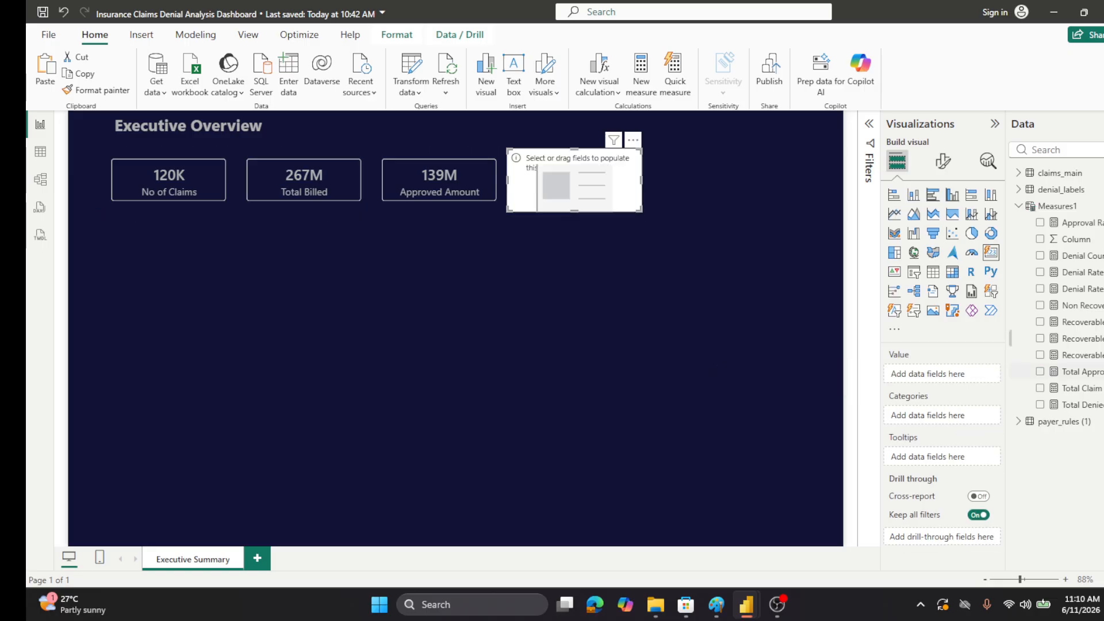
pyautogui.click(1041, 223)
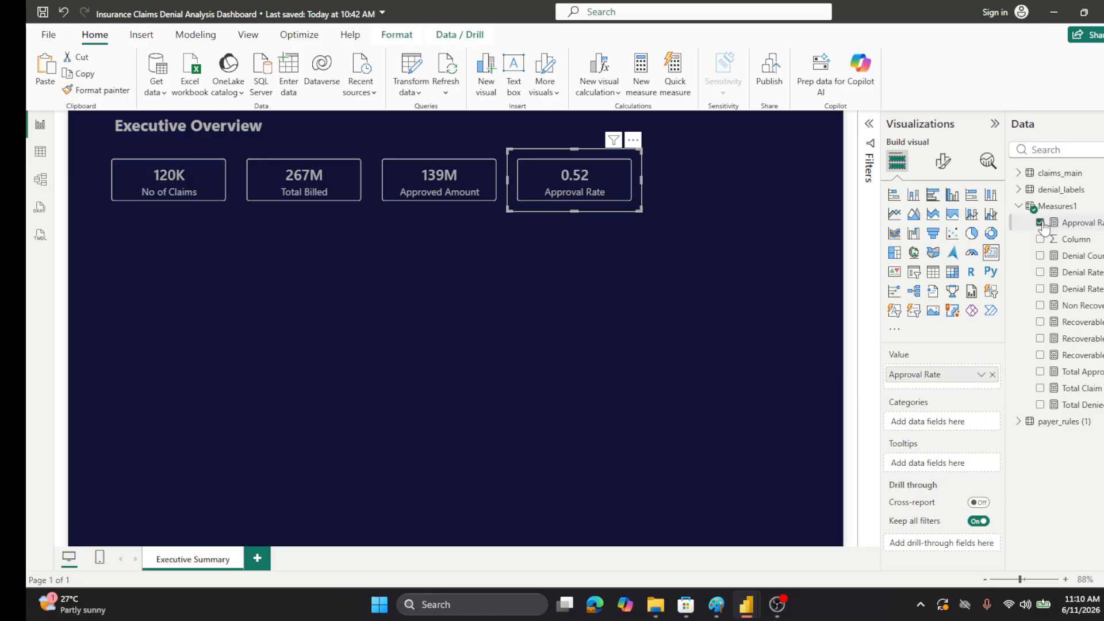
# - Format the Approval Rate measure as a percentage with 2 decimal places
pyautogui.click(1088, 223)
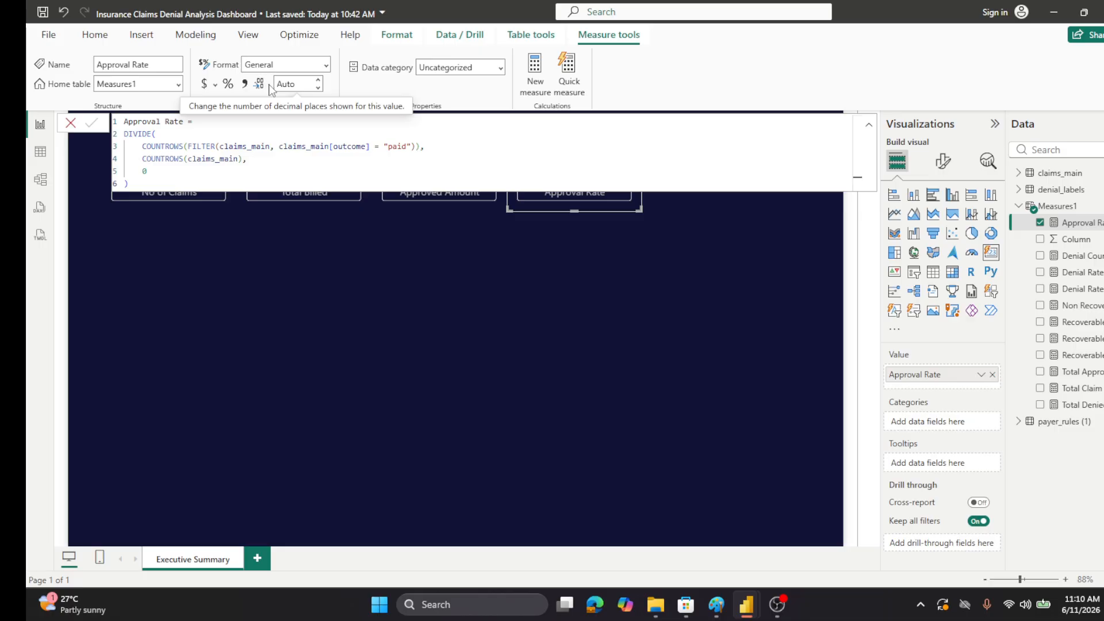
pyautogui.click(227, 84)
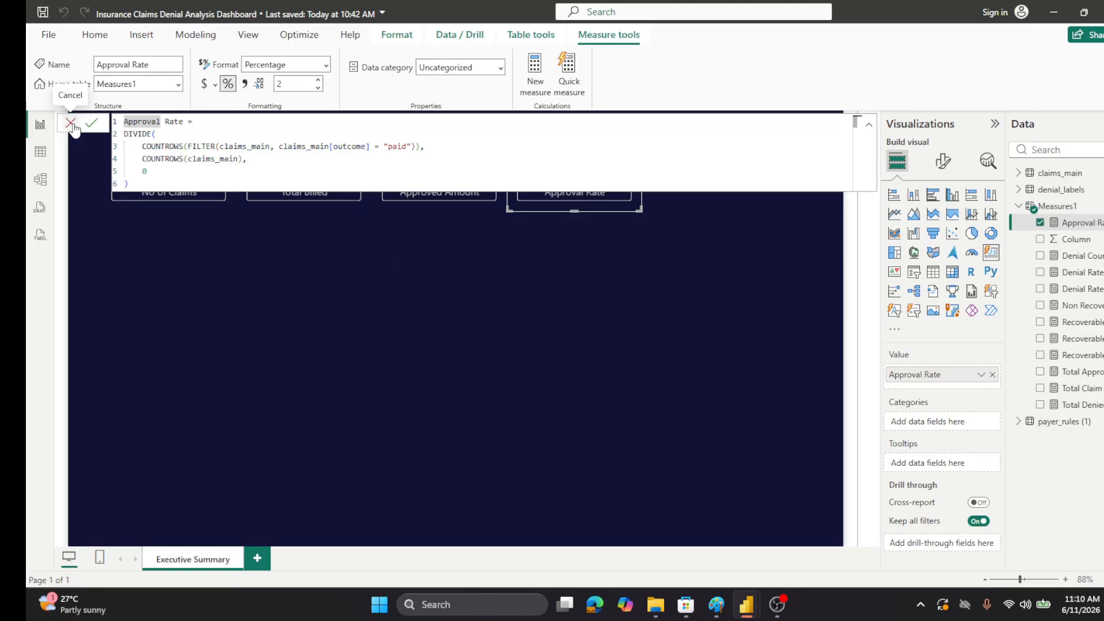
pyautogui.click(71, 123)
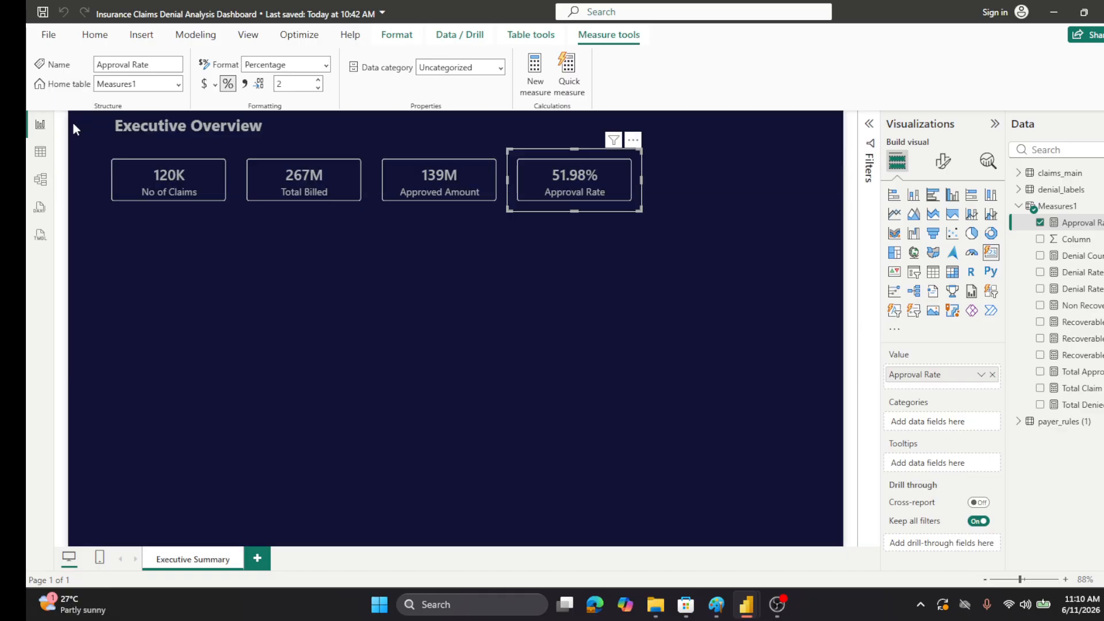
pyautogui.click(594, 257)
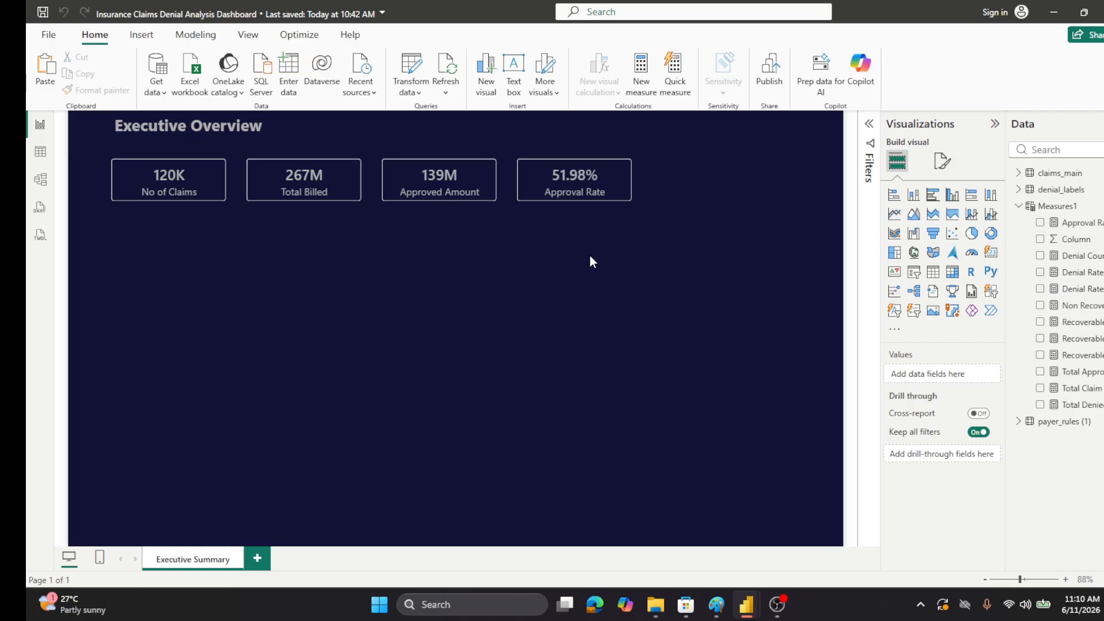
# - Duplicate the Approved Amount card as the fifth card in the row and replace its value with the Total Denied Amount measure
pyautogui.click(445, 211)
pyautogui.hotkey('ctrl', 'c')
pyautogui.hotkey('ctrl', 'v')
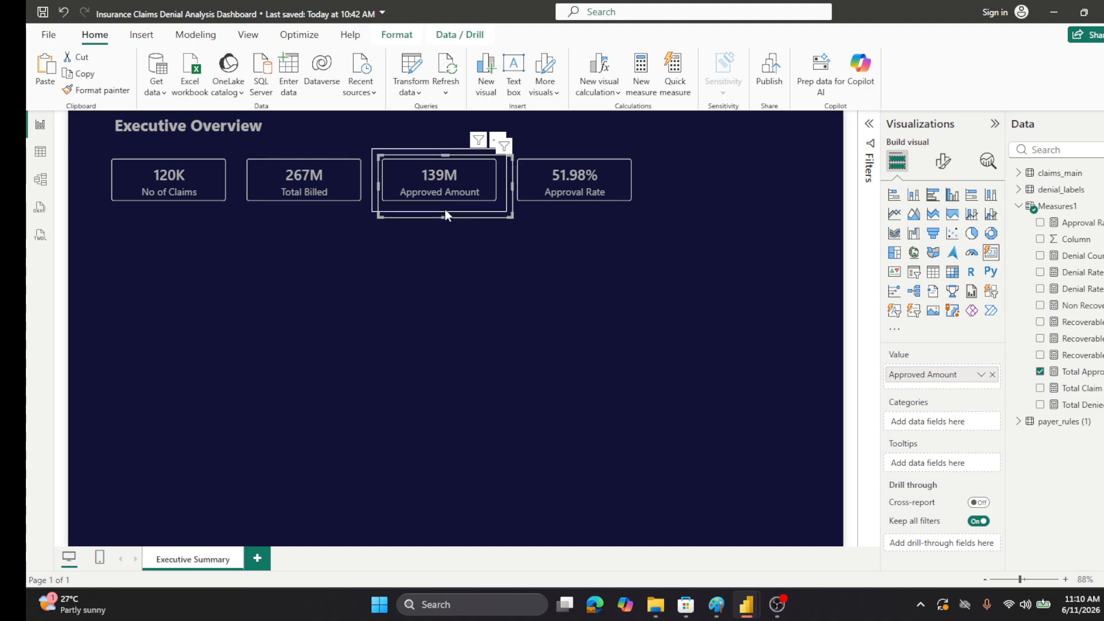
pyautogui.moveTo(444, 208); pyautogui.dragTo(707, 202)
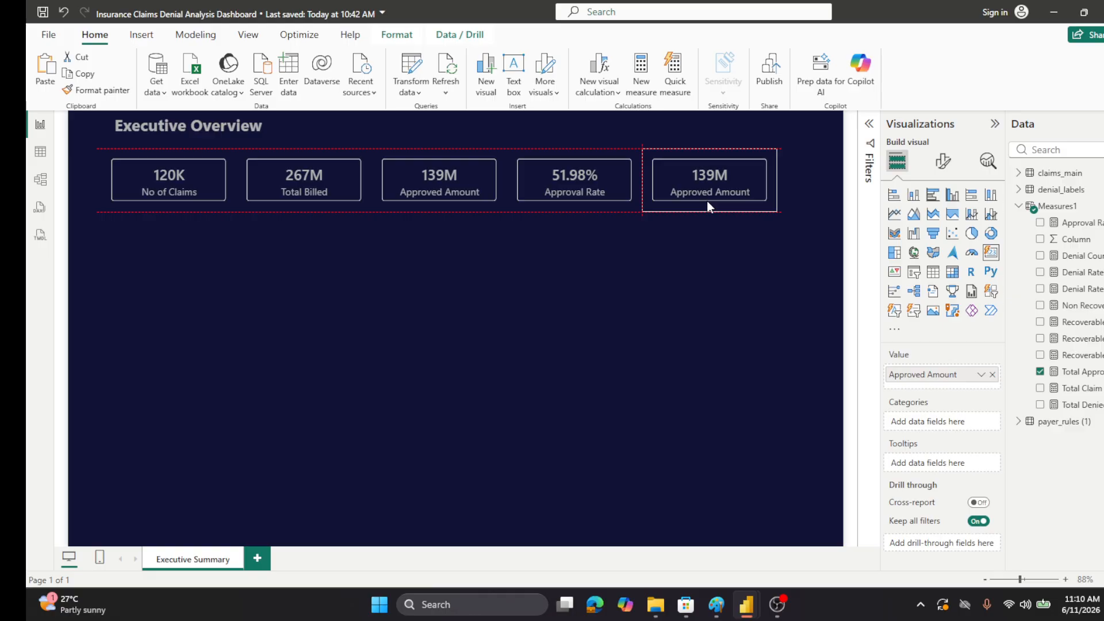
pyautogui.moveTo(706, 200); pyautogui.dragTo(706, 200)
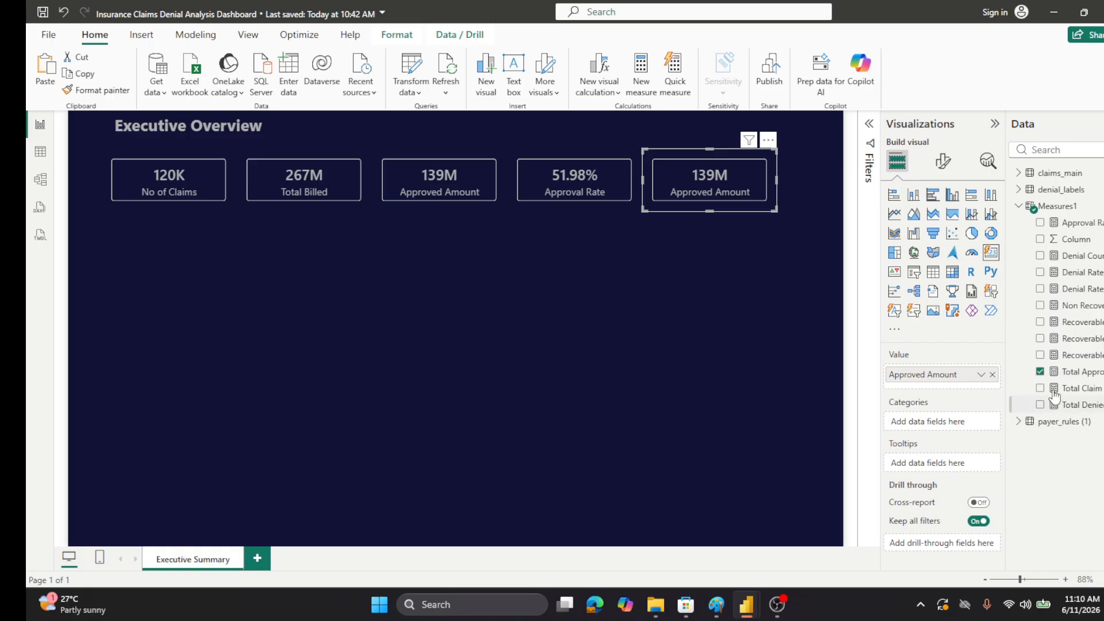
pyautogui.click(1039, 372)
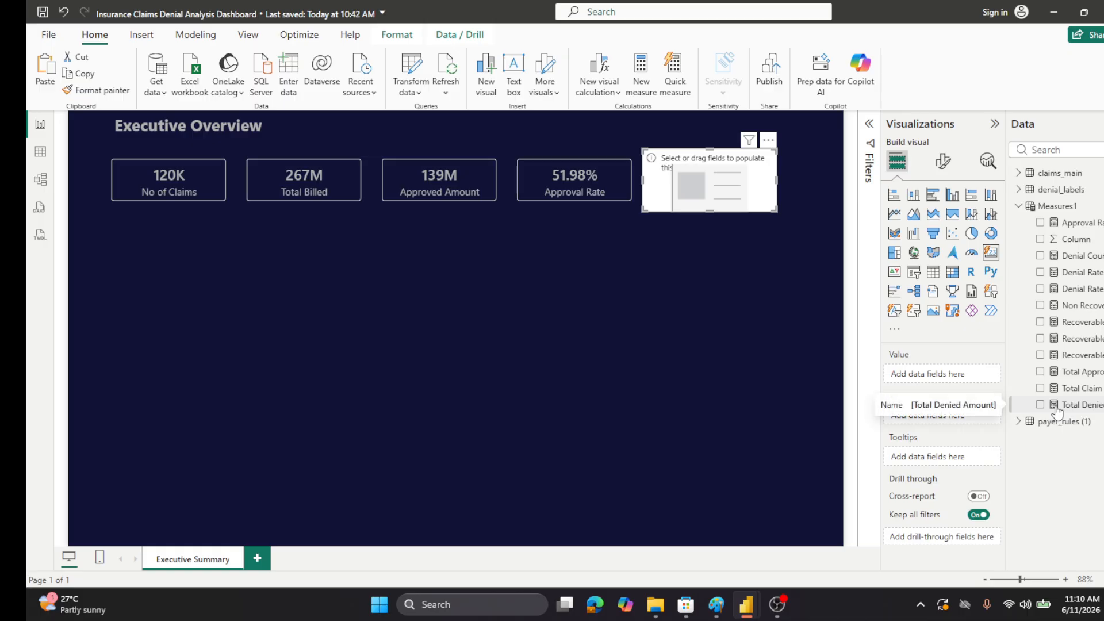
pyautogui.click(1039, 404)
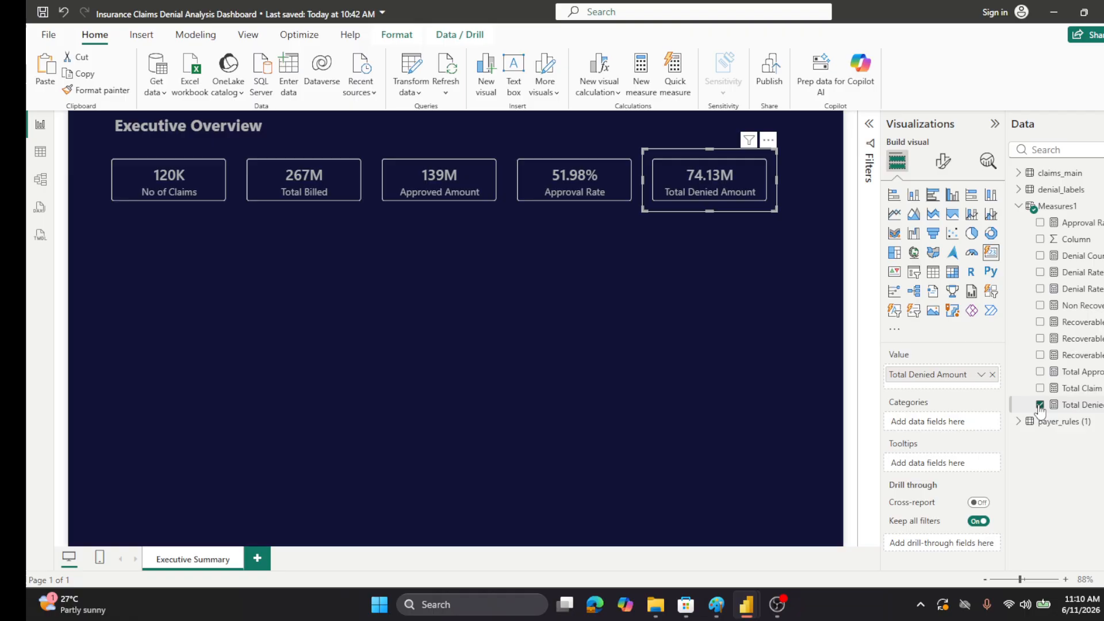
# - Narrow the No of Claims and Total Billed cards, with Total Billed moved up directly beside No of Claims
pyautogui.click(664, 232)
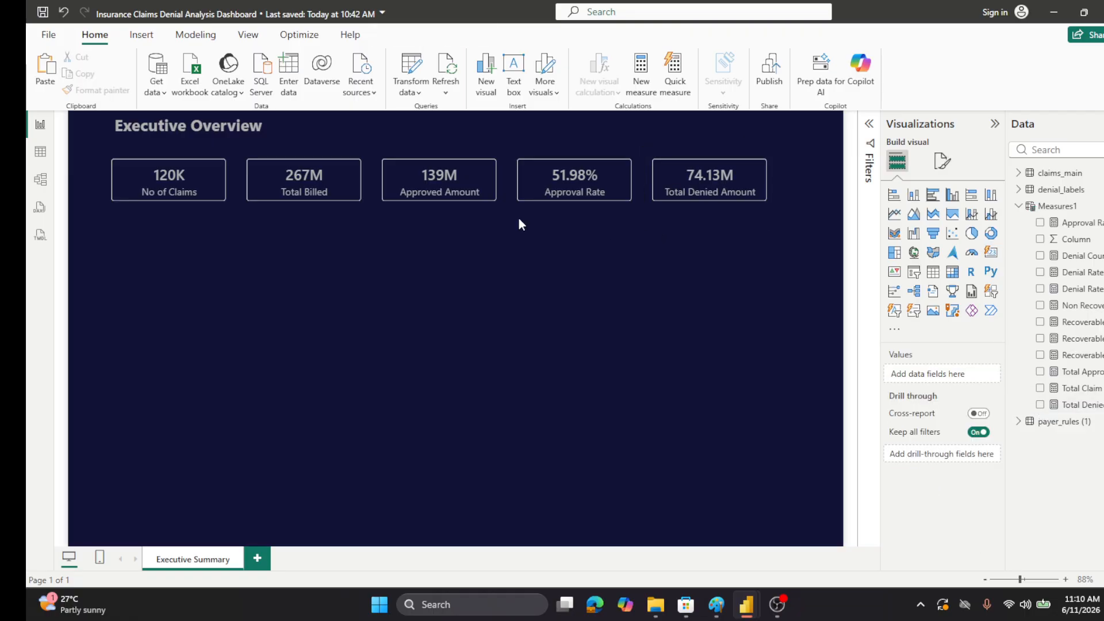
pyautogui.click(143, 206)
pyautogui.moveTo(236, 180); pyautogui.dragTo(210, 181)
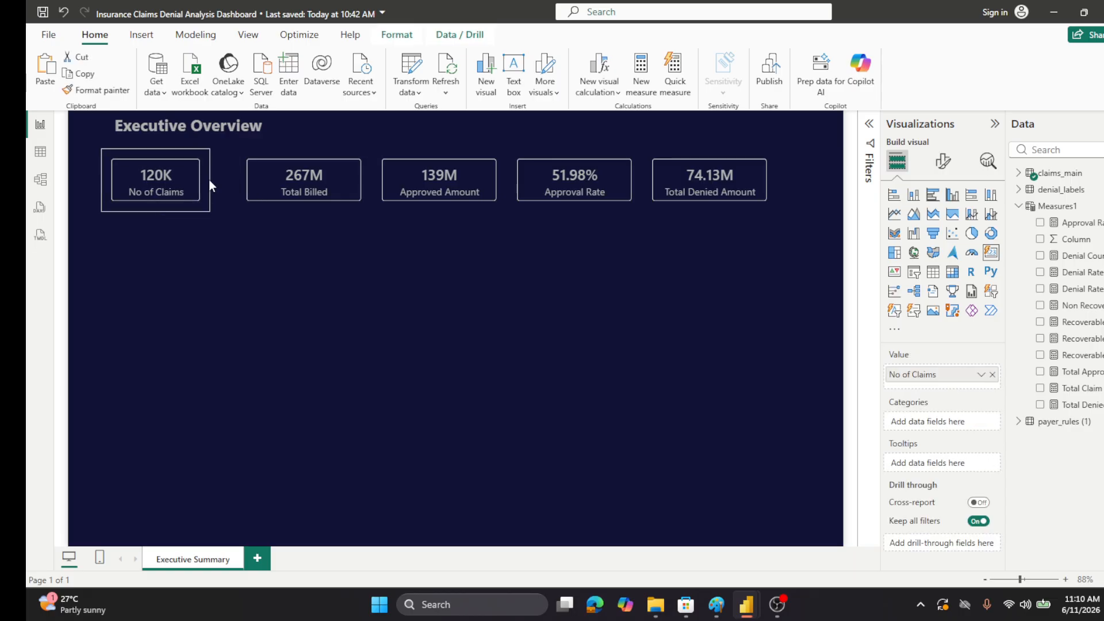
pyautogui.click(262, 225)
pyautogui.moveTo(280, 208); pyautogui.dragTo(251, 204)
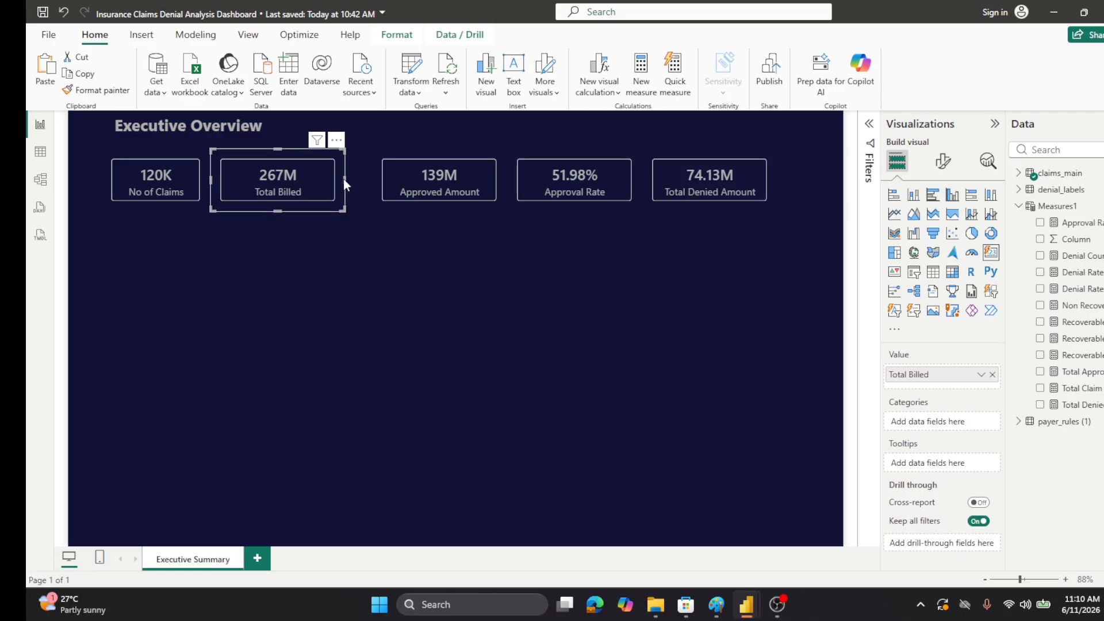
pyautogui.moveTo(343, 178); pyautogui.dragTo(326, 178)
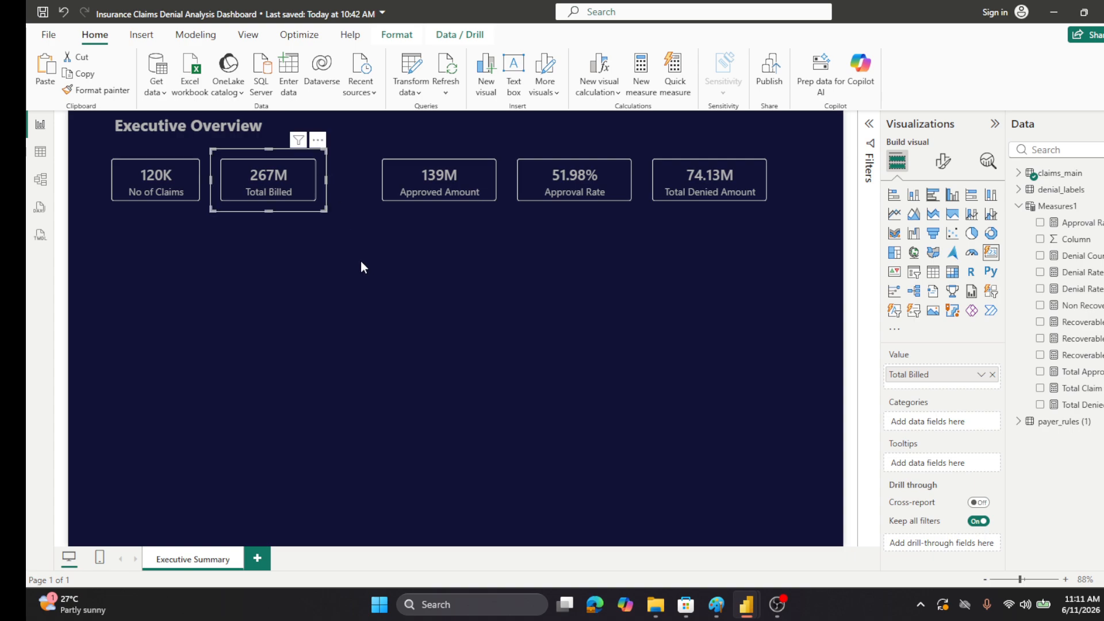
# - Move the Approved Amount and Approval Rate cards in beside Total Billed and narrow both to match the row
pyautogui.click(361, 261)
pyautogui.moveTo(405, 210); pyautogui.dragTo(358, 208)
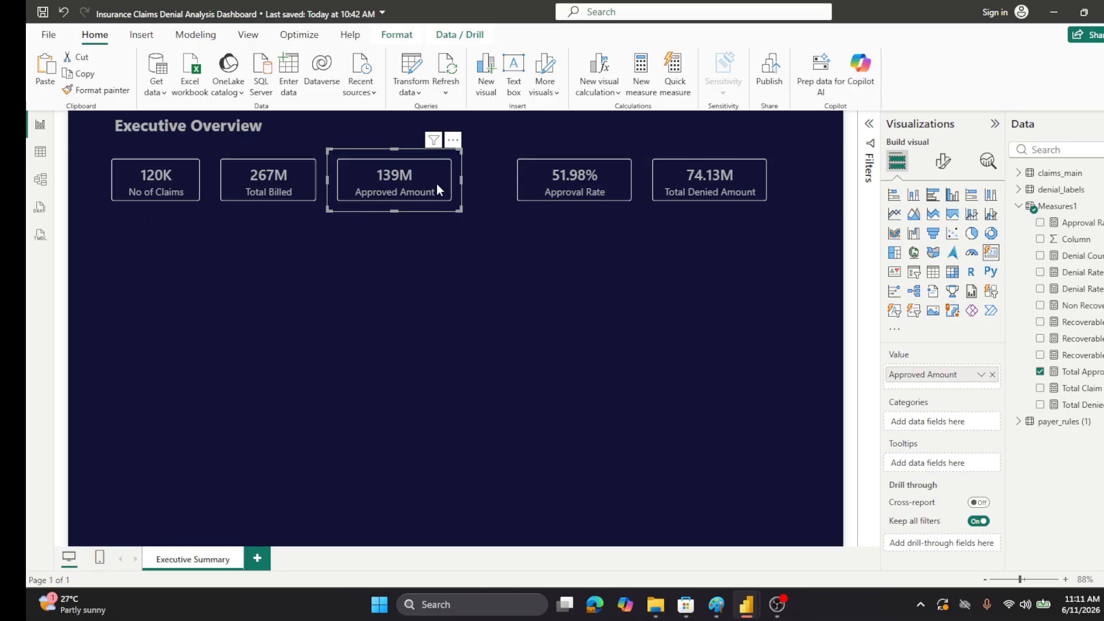
pyautogui.moveTo(460, 178); pyautogui.dragTo(444, 181)
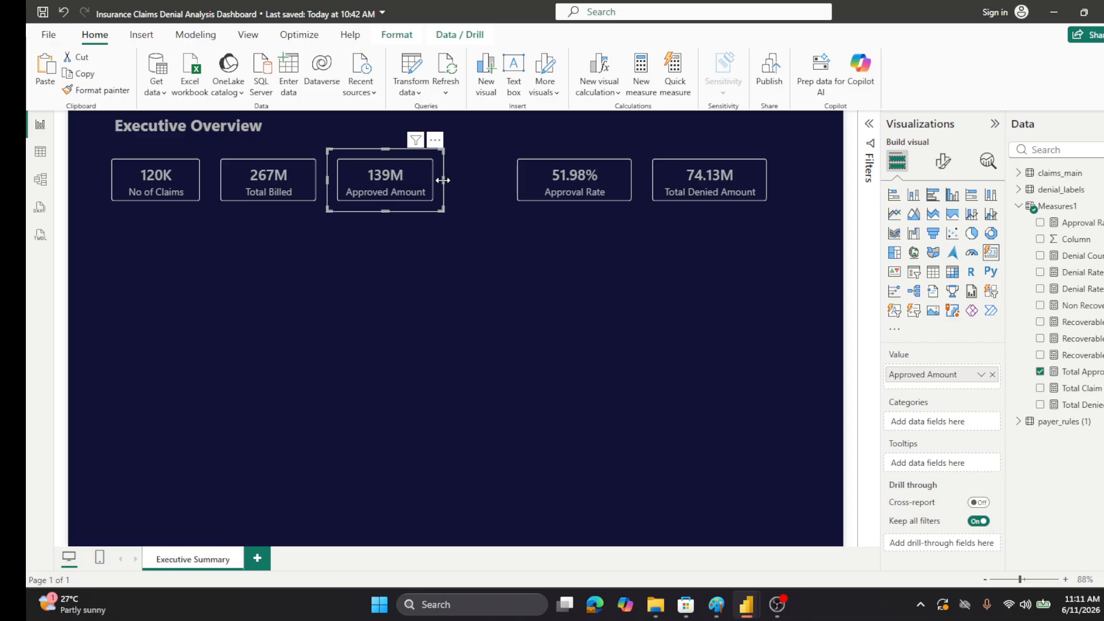
pyautogui.click(538, 203)
pyautogui.moveTo(538, 203); pyautogui.dragTo(471, 205)
pyautogui.moveTo(578, 179); pyautogui.dragTo(557, 178)
pyautogui.click(591, 180)
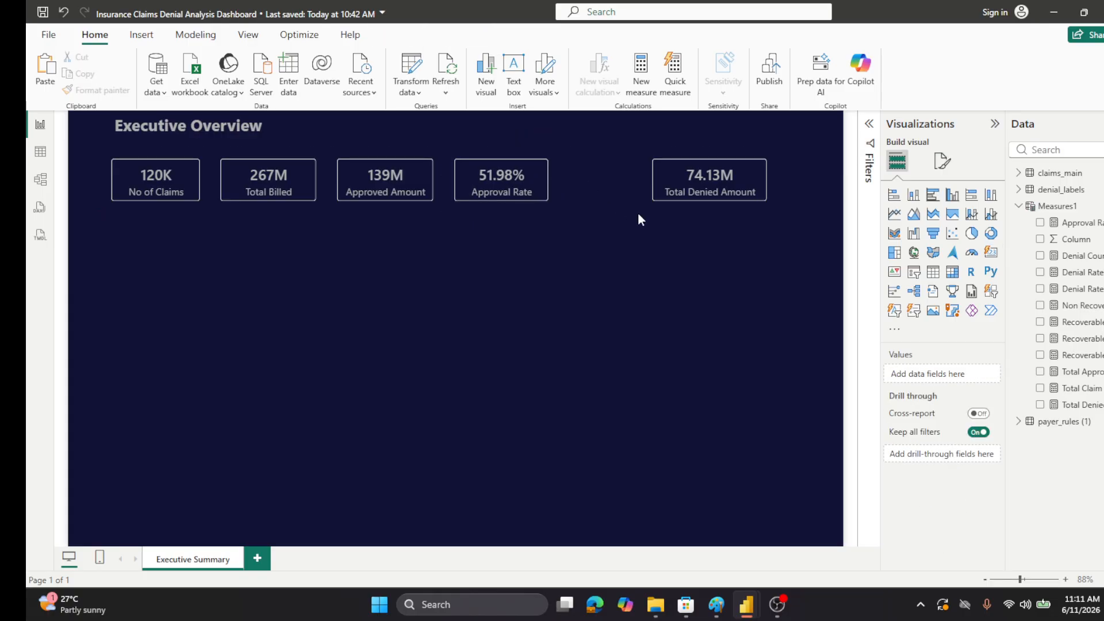
# - Place the Total Denied Amount card directly beside Approval Rate and trim its width slightly
pyautogui.moveTo(640, 206); pyautogui.dragTo(593, 202)
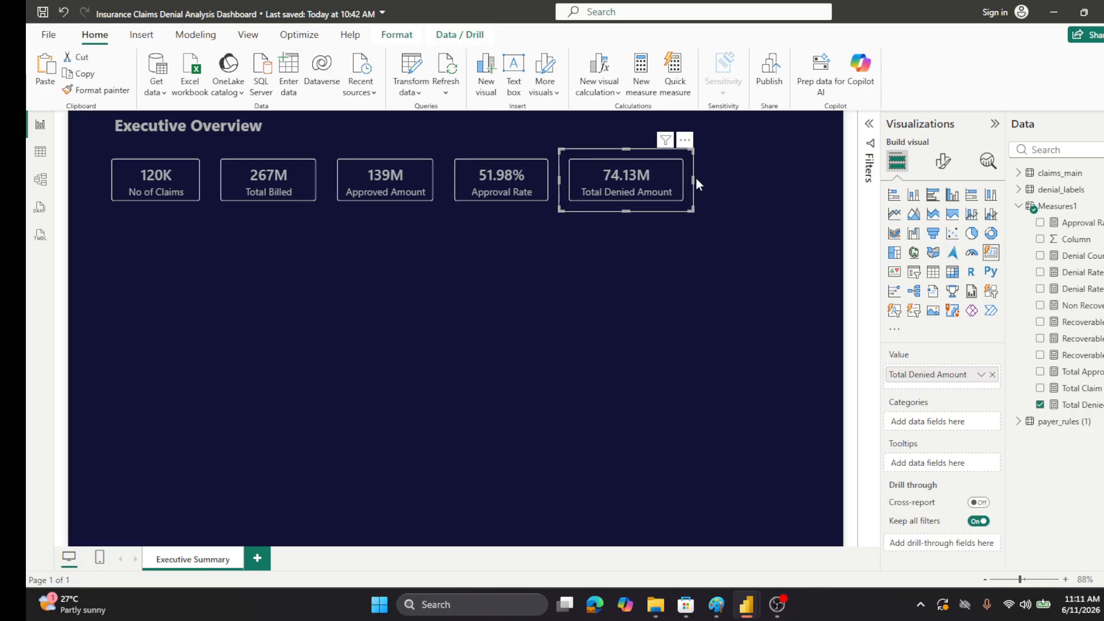
pyautogui.moveTo(694, 179)
pyautogui.mouseDown()
pyautogui.moveTo(680, 181)
pyautogui.moveTo(692, 180)
pyautogui.mouseUp()
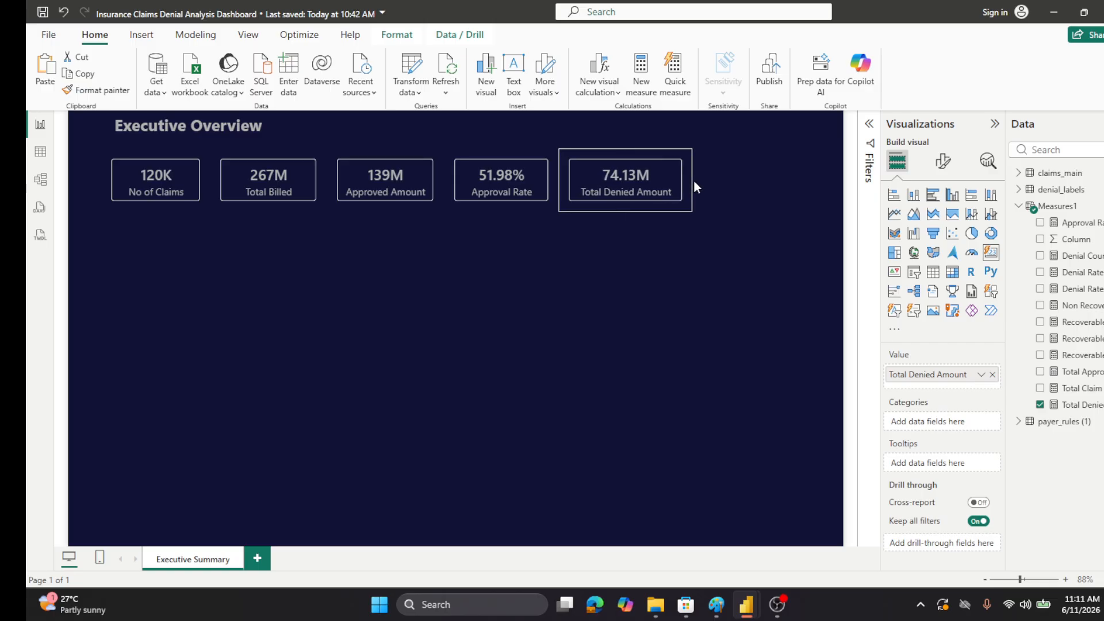
pyautogui.click(730, 192)
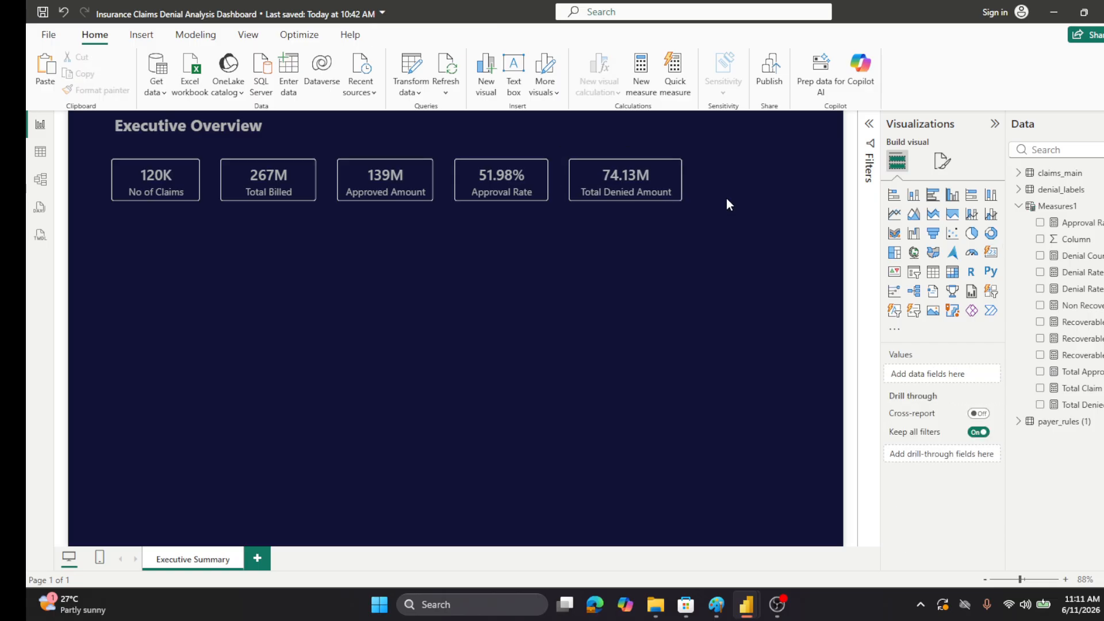
# - Duplicate the Approval Rate card after Total Denied Amount and replace the copy's value with the Denial Rates measure
pyautogui.click(502, 208)
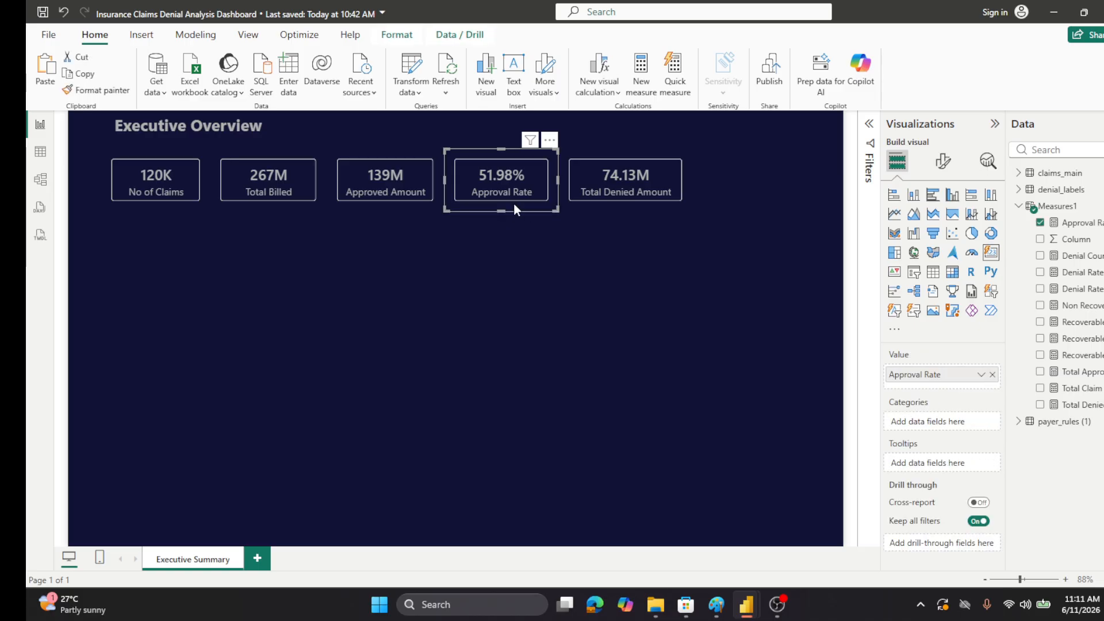
pyautogui.hotkey('ctrl', 'c')
pyautogui.hotkey('ctrl', 'v')
pyautogui.moveTo(512, 203); pyautogui.dragTo(754, 194)
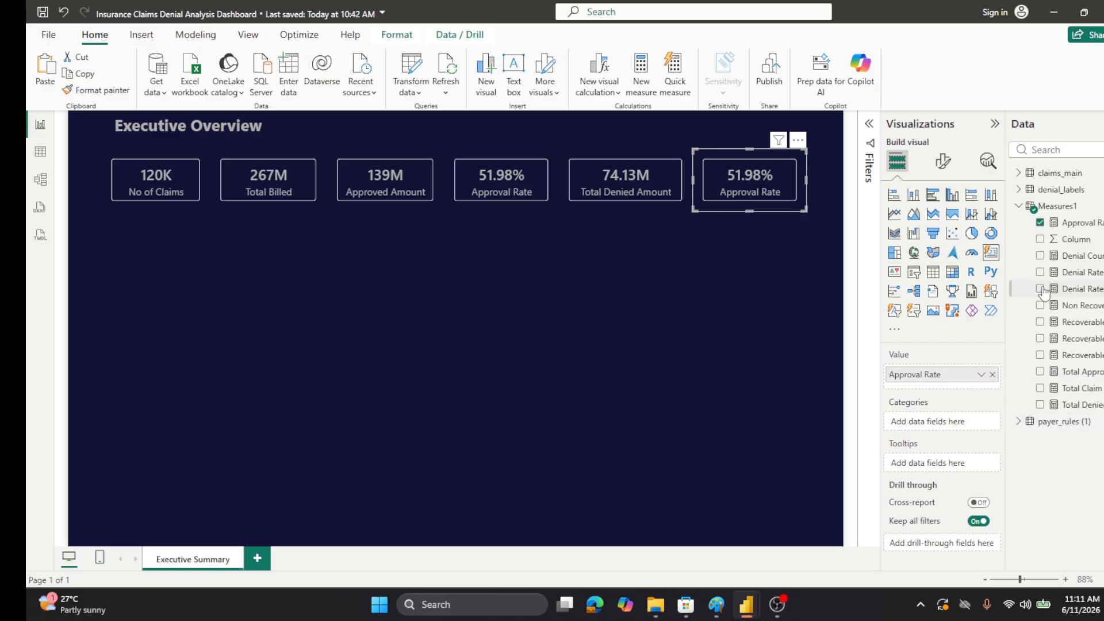
pyautogui.click(992, 375)
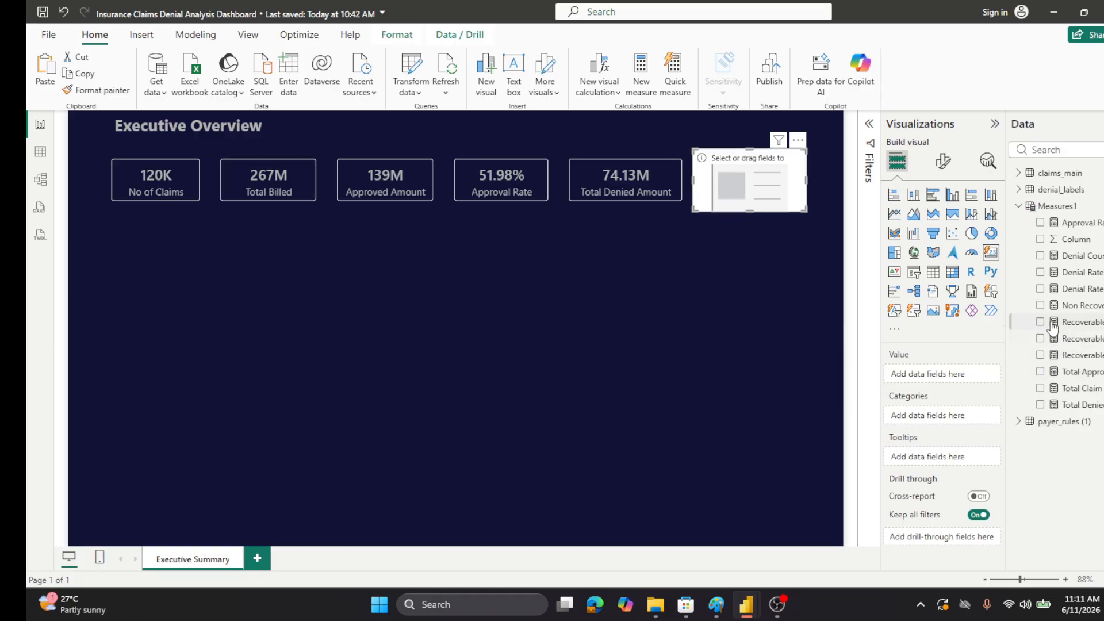
pyautogui.click(1040, 289)
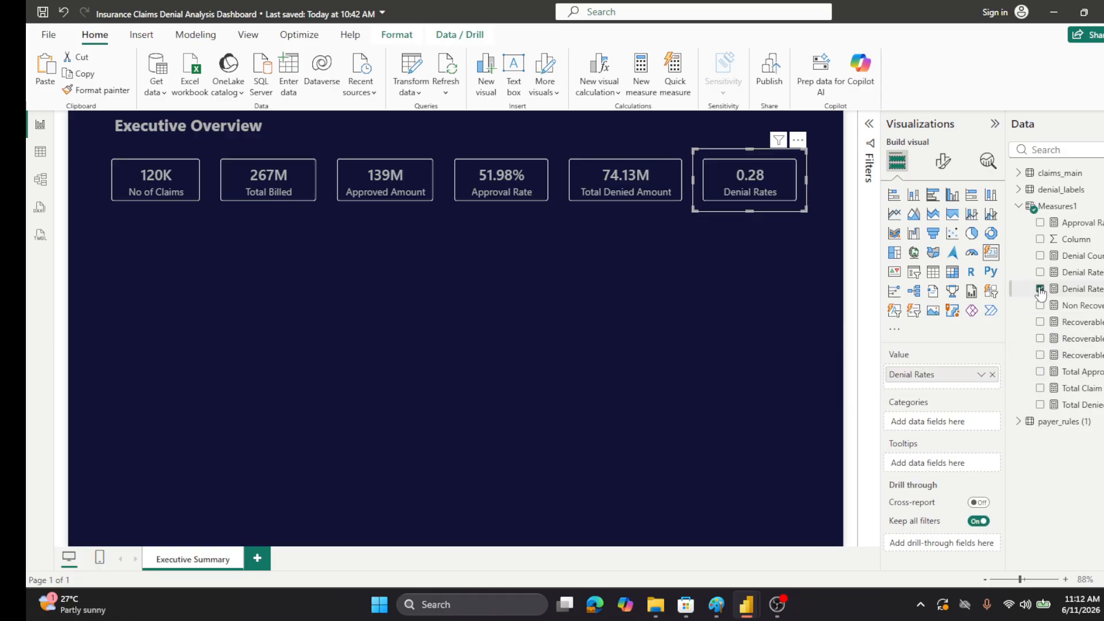
# - Format the Denial Rates measure as a percentage and save the report
pyautogui.click(1079, 289)
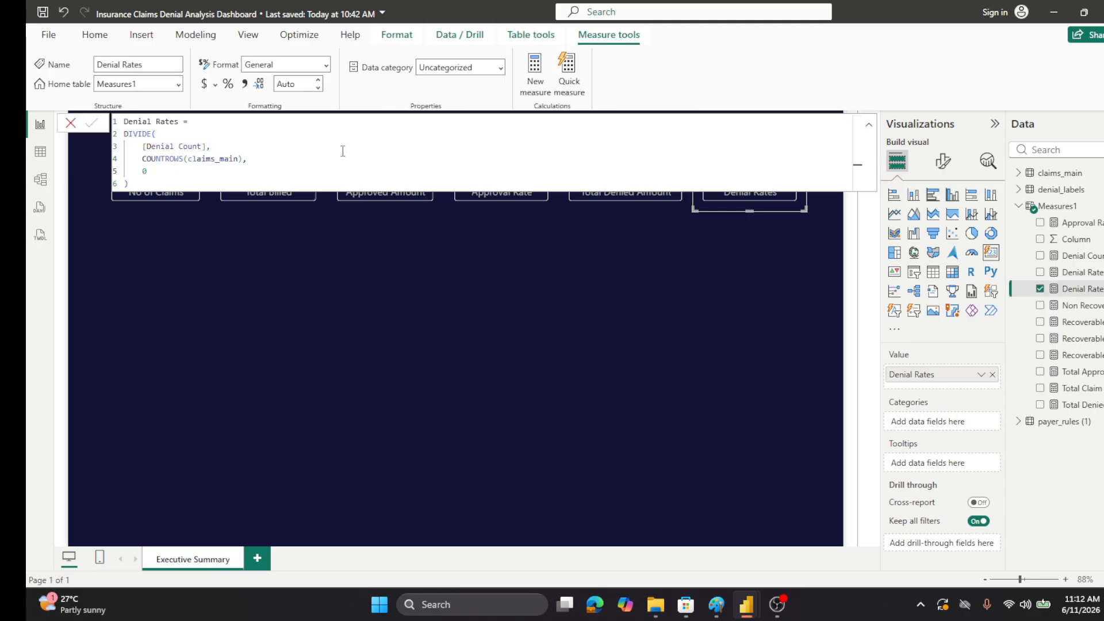
pyautogui.click(226, 85)
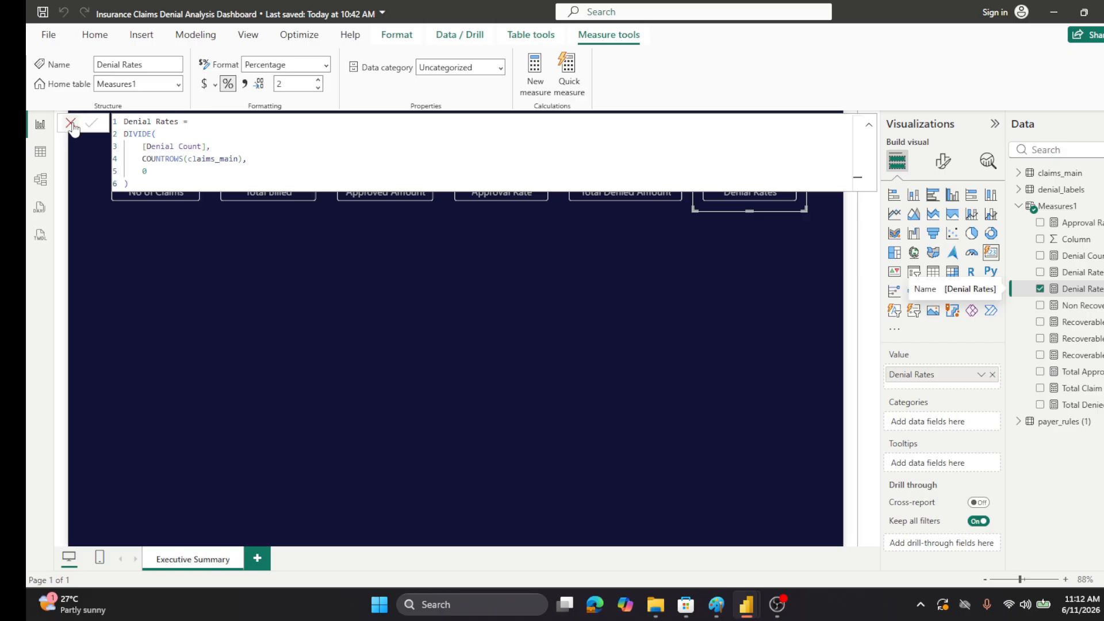
pyautogui.click(71, 123)
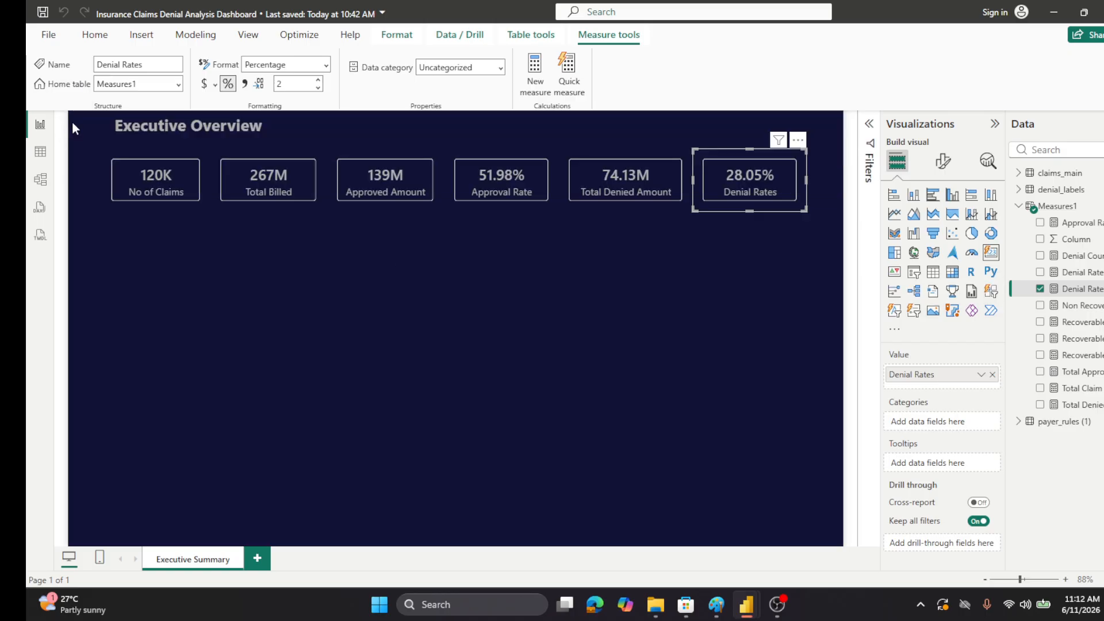
pyautogui.click(787, 268)
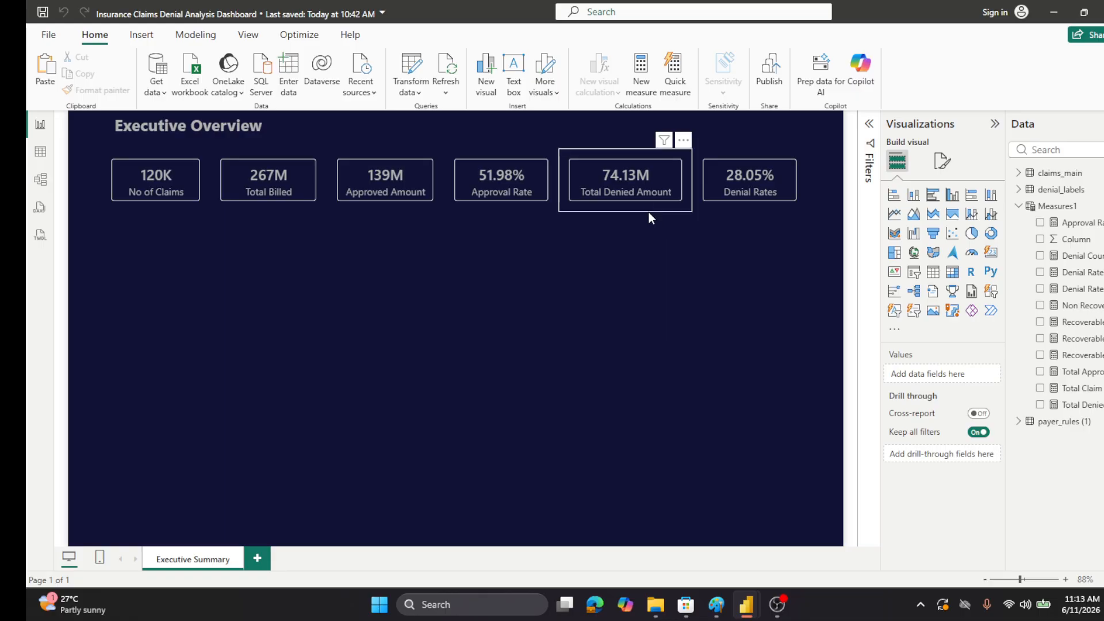
pyautogui.click(42, 12)
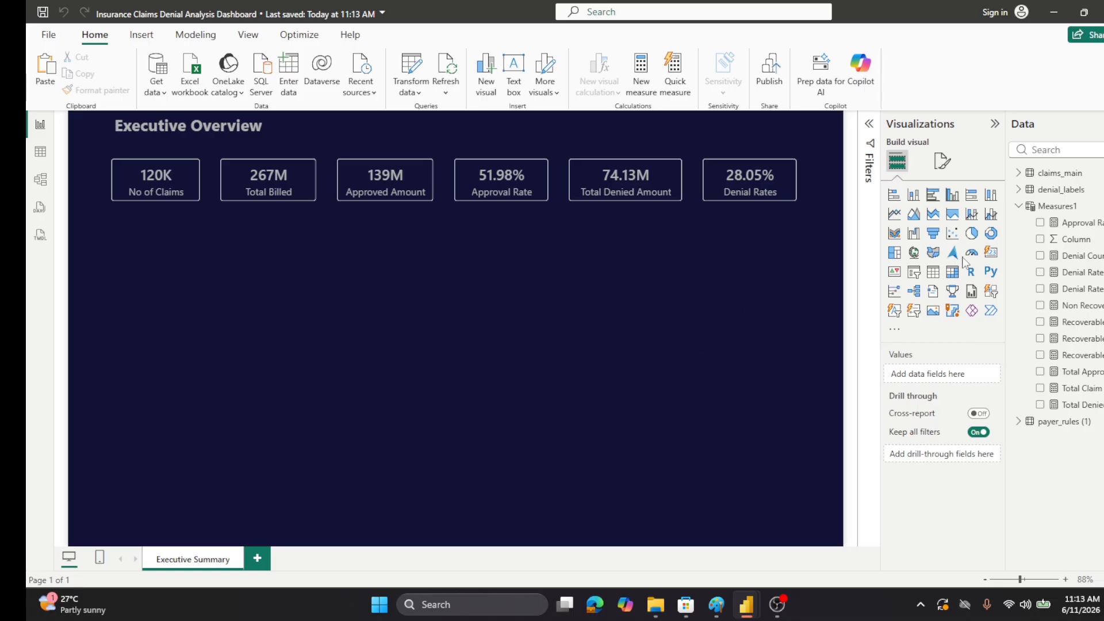
# - Insert a donut chart below the No of Claims card, widened and made taller to span beyond the card
pyautogui.click(992, 234)
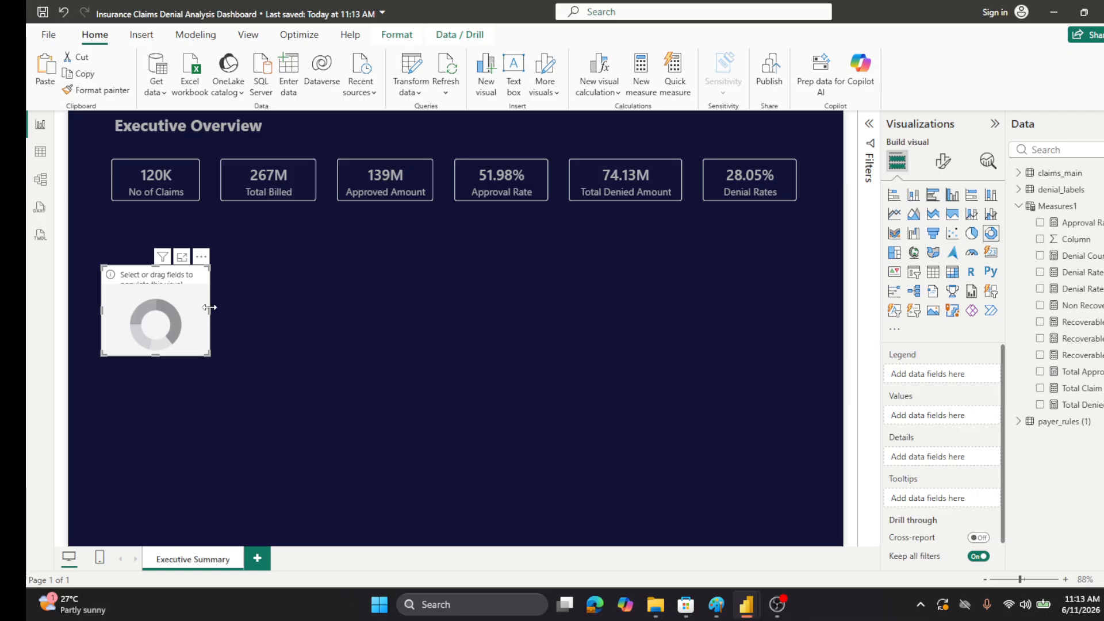
pyautogui.moveTo(210, 309); pyautogui.dragTo(257, 309)
pyautogui.moveTo(181, 266); pyautogui.dragTo(154, 248)
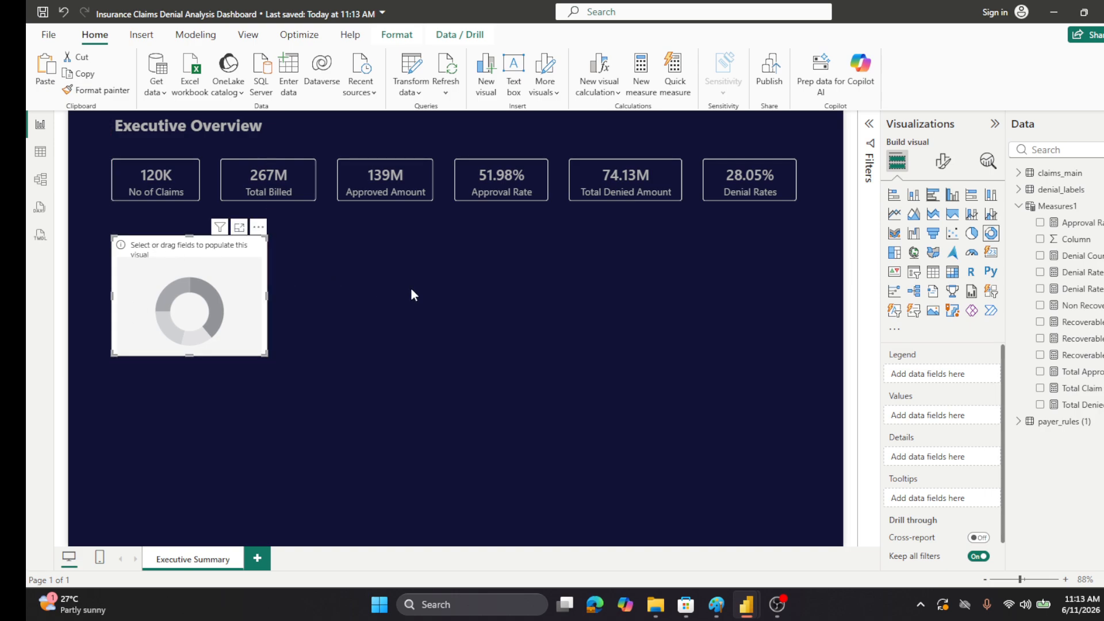
pyautogui.click(943, 161)
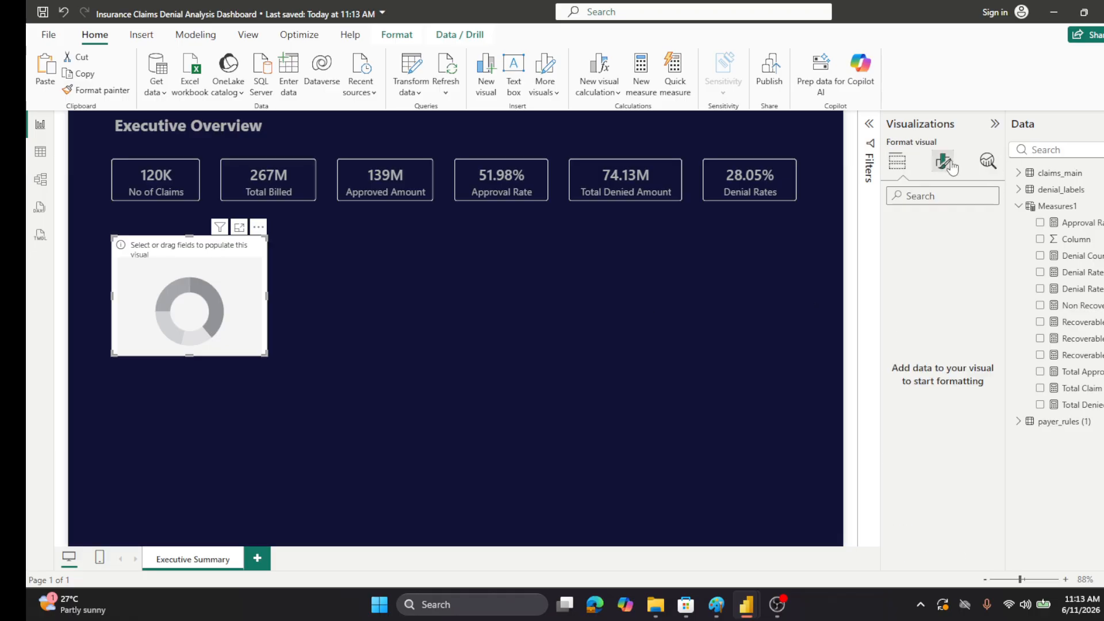
pyautogui.click(897, 162)
pyautogui.click(941, 162)
pyautogui.click(896, 163)
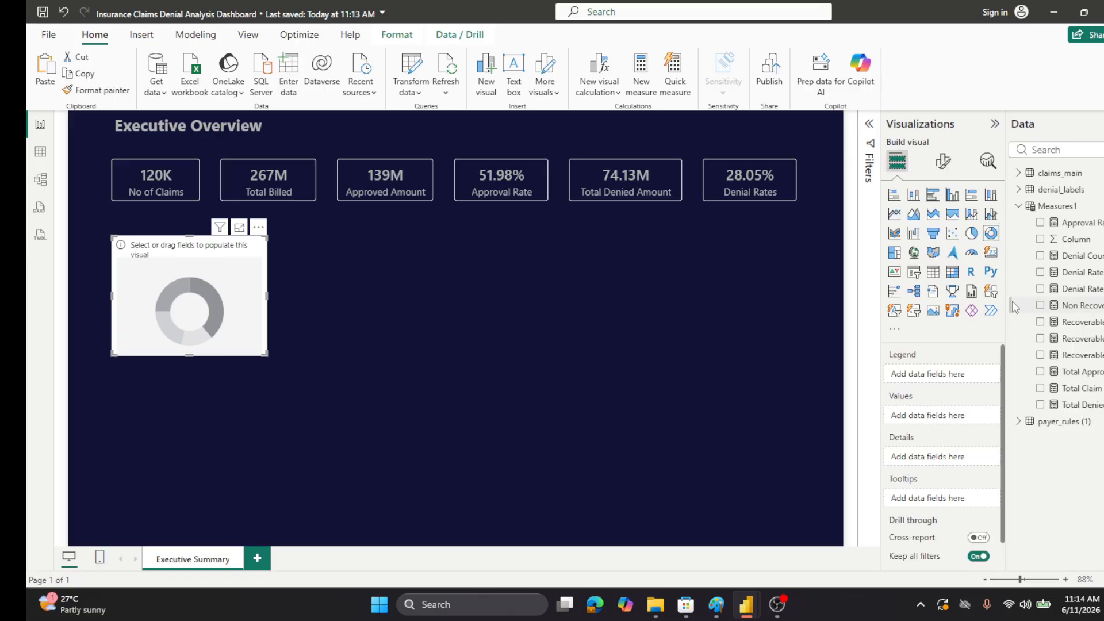
# - Set the donut chart's legend to outcome and its values to the count of claim_id from claims_main
pyautogui.moveTo(1004, 305); pyautogui.dragTo(992, 305)
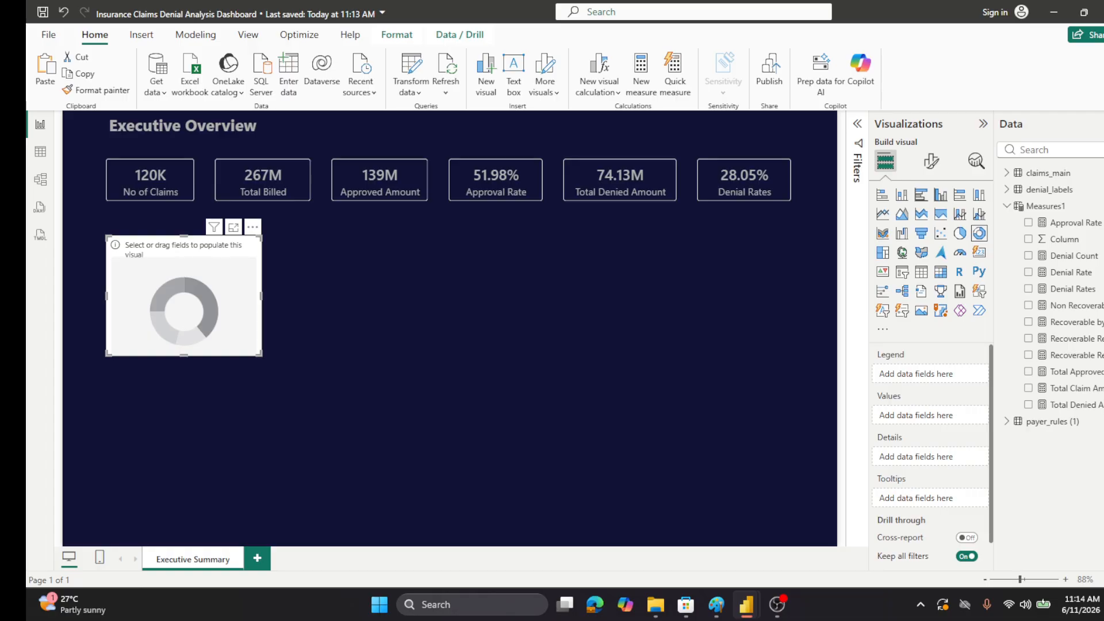
pyautogui.click(1007, 206)
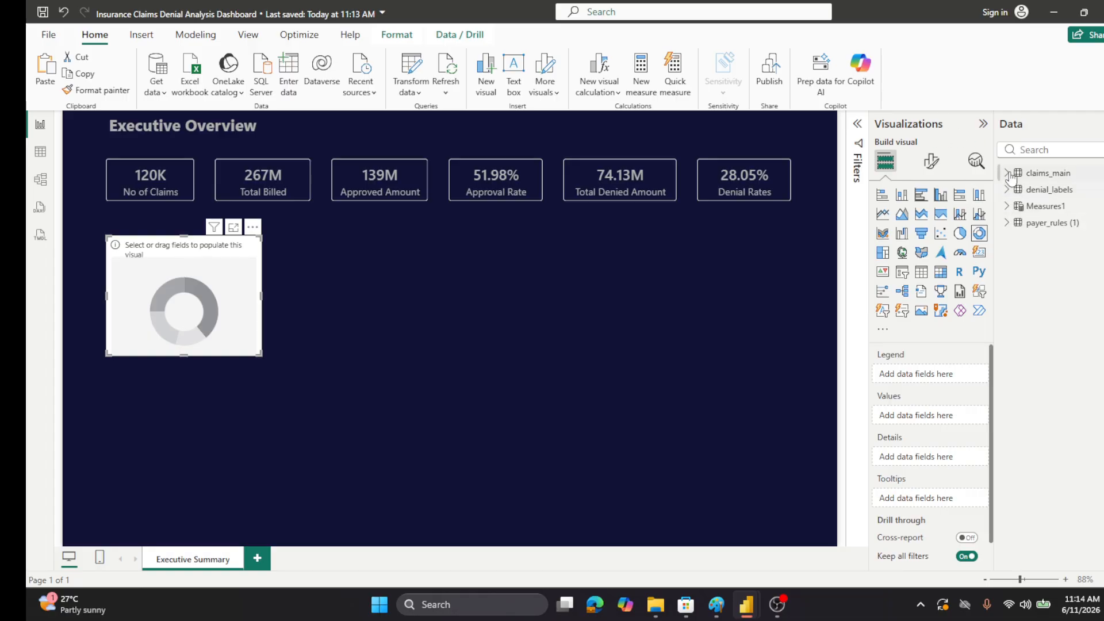
pyautogui.click(1007, 173)
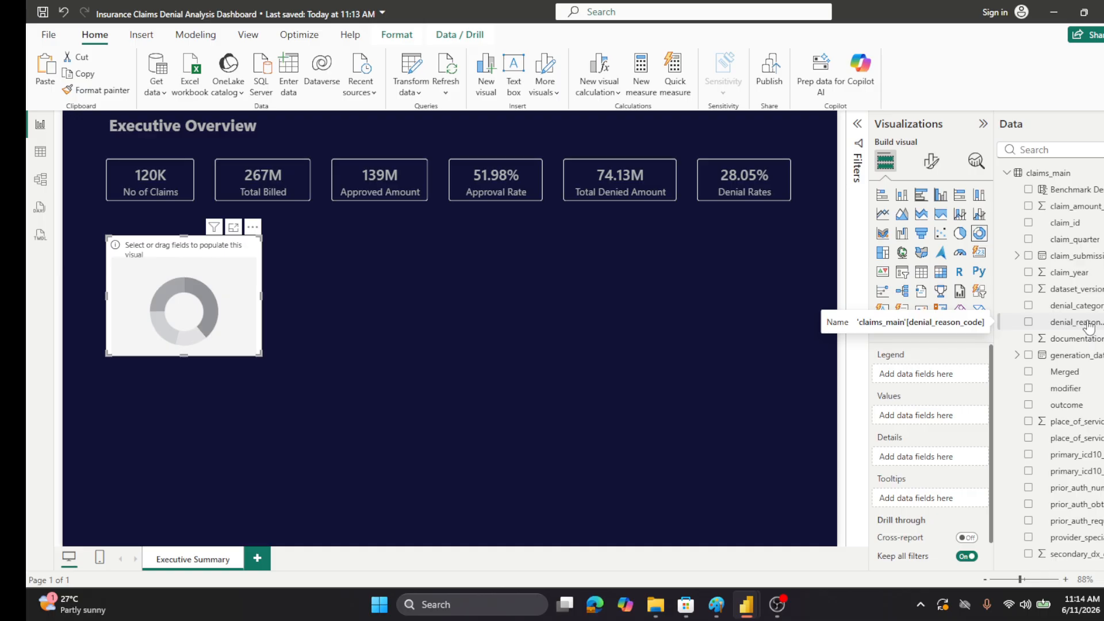
pyautogui.moveTo(1064, 406); pyautogui.dragTo(1064, 403)
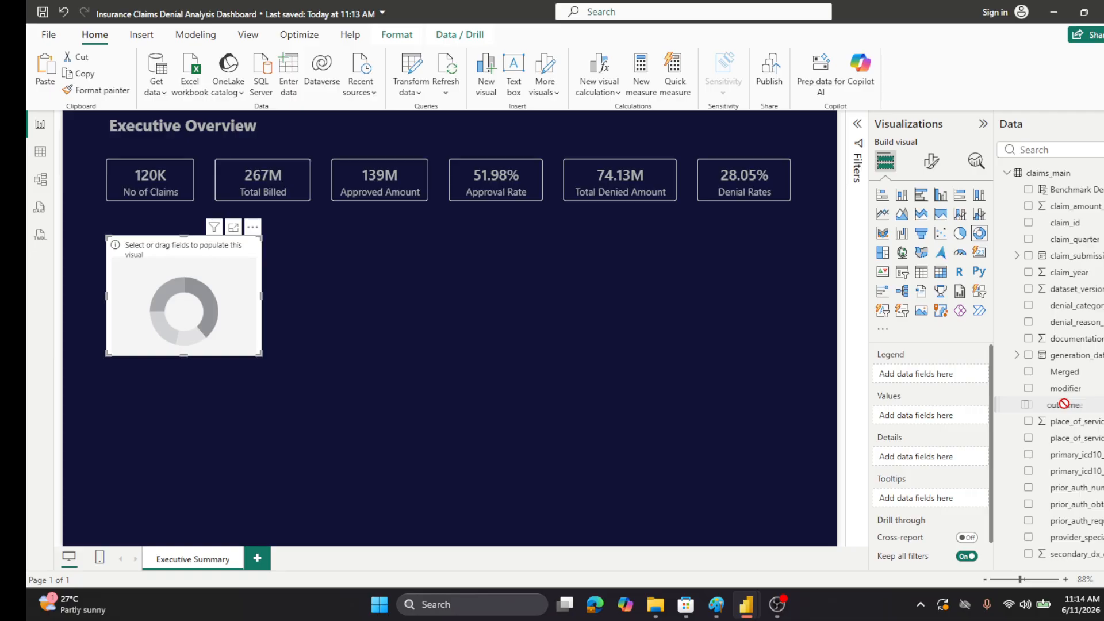
pyautogui.moveTo(1063, 403); pyautogui.dragTo(948, 379)
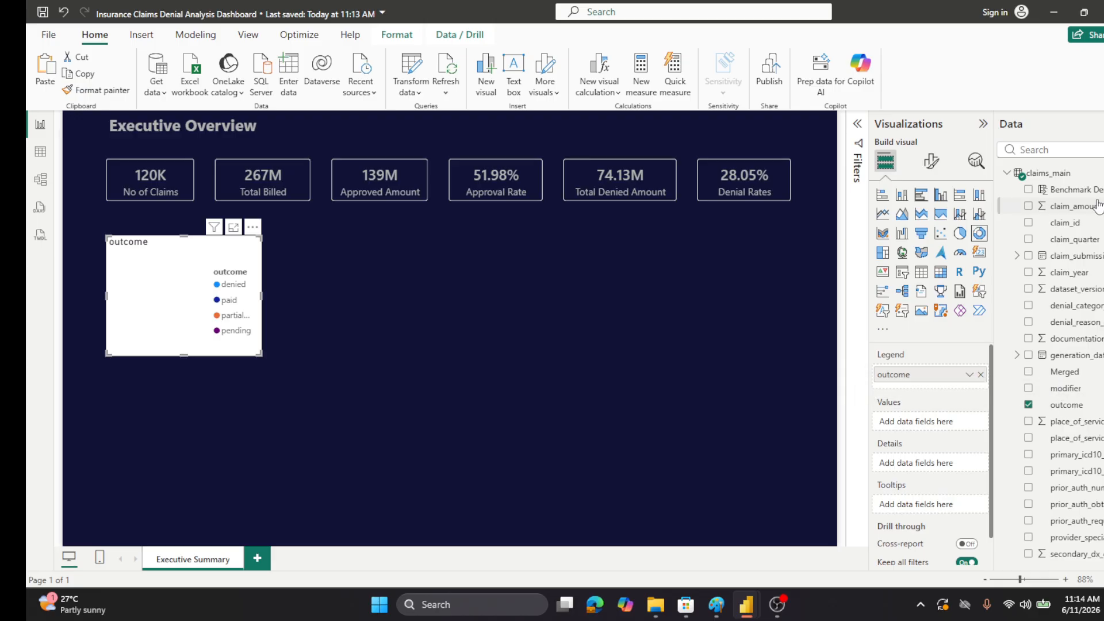
pyautogui.moveTo(1065, 222); pyautogui.dragTo(942, 423)
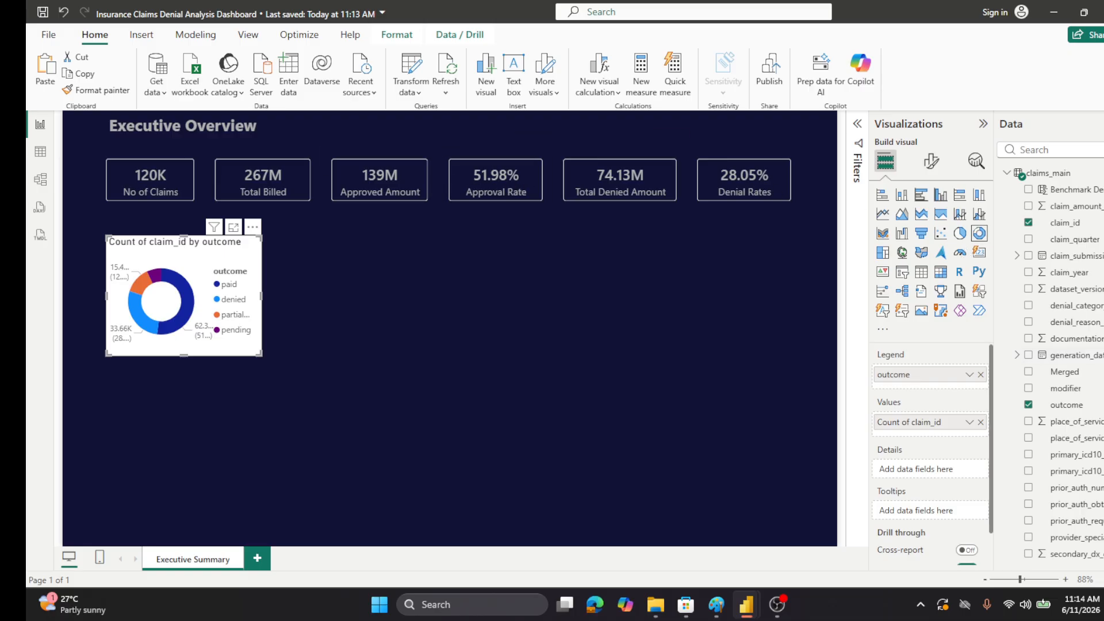
# - Turn off the donut chart's background so the dark page shows through
pyautogui.click(1103, 123)
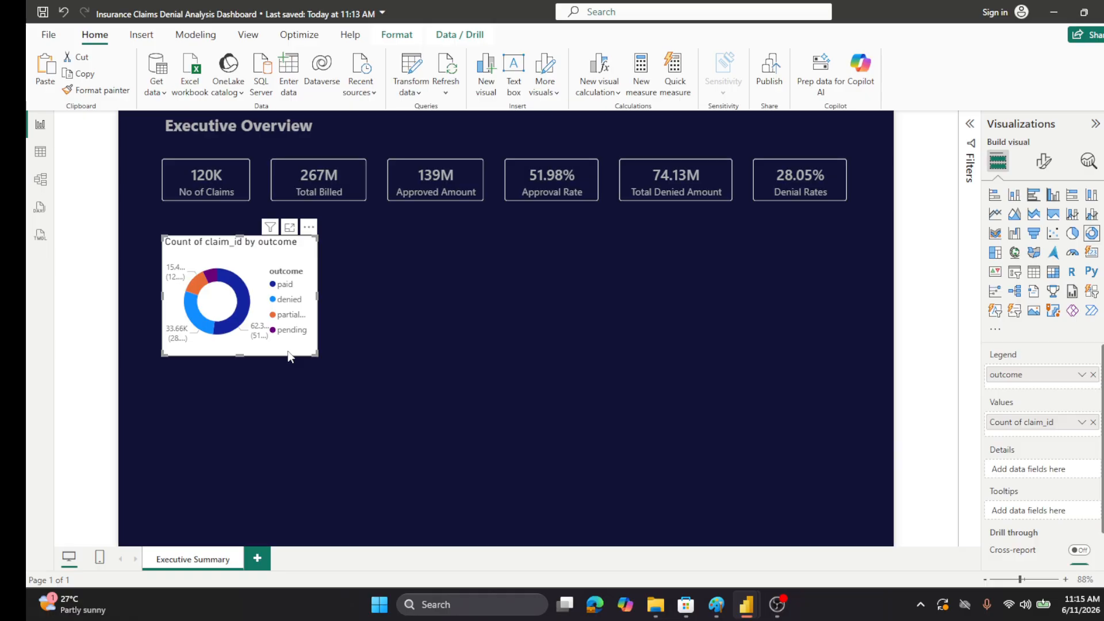
pyautogui.click(1040, 162)
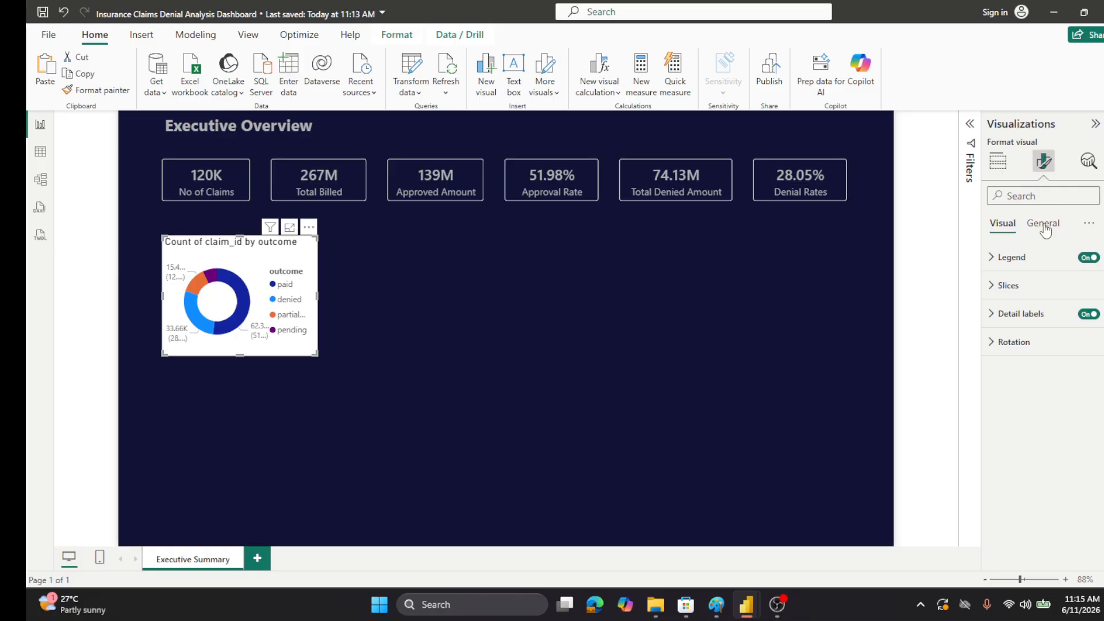
pyautogui.click(1044, 228)
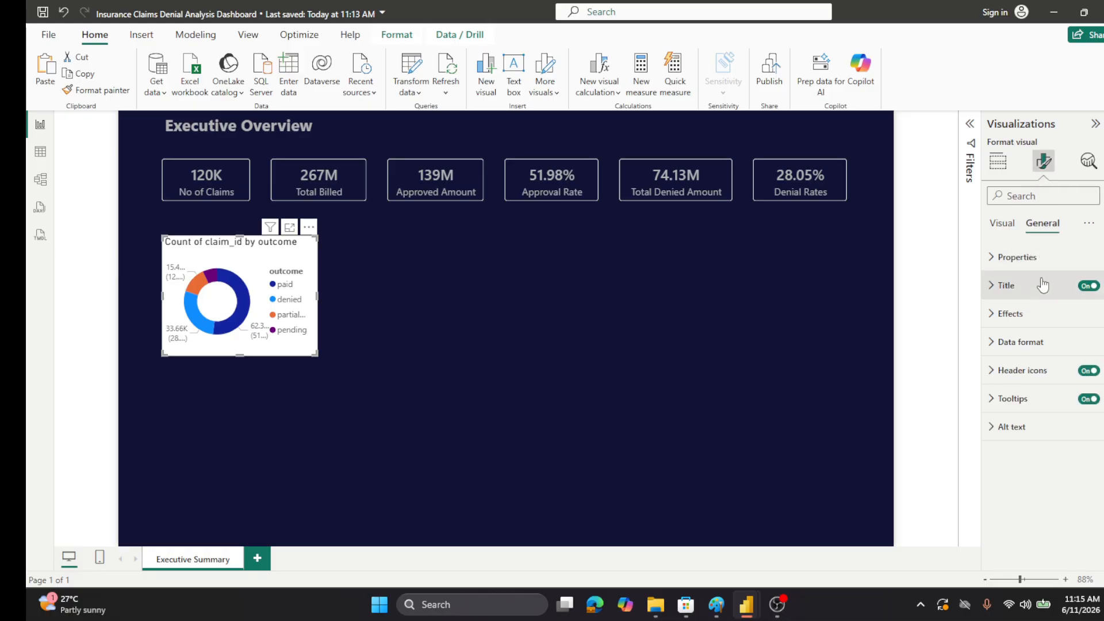
pyautogui.click(991, 315)
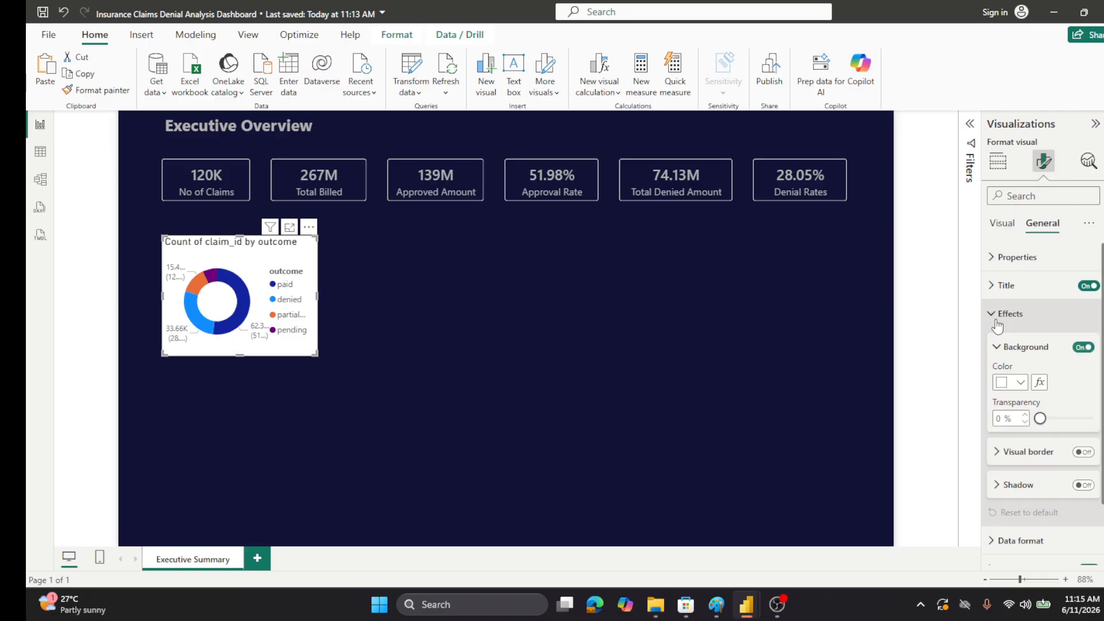
pyautogui.click(1082, 349)
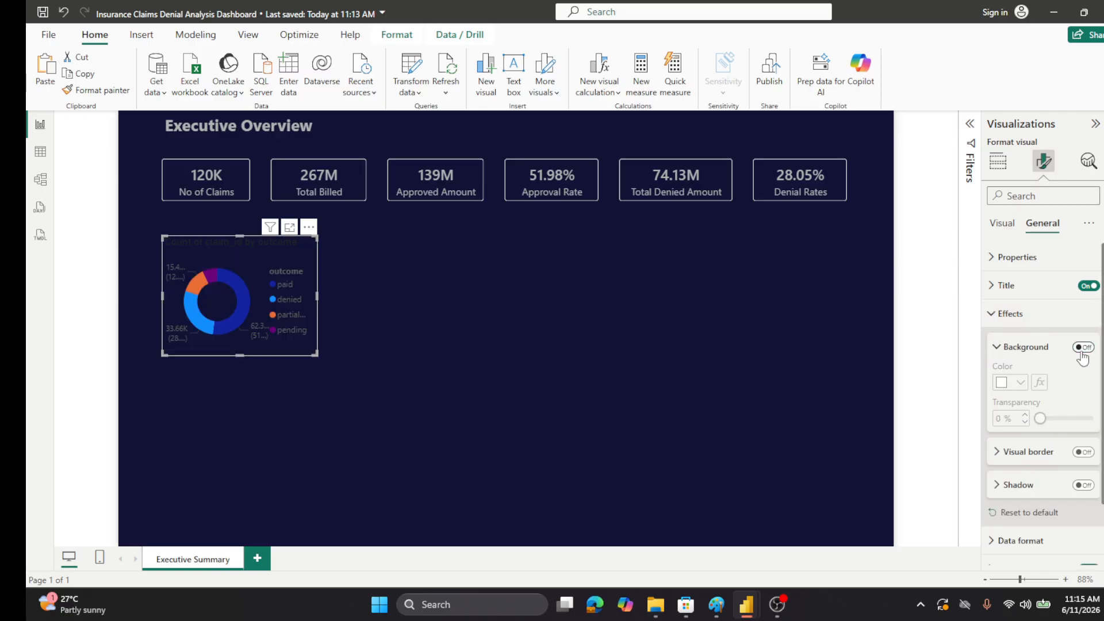
# - Look through the donut chart's slice, detail label, effects, data format and size settings
pyautogui.click(1001, 226)
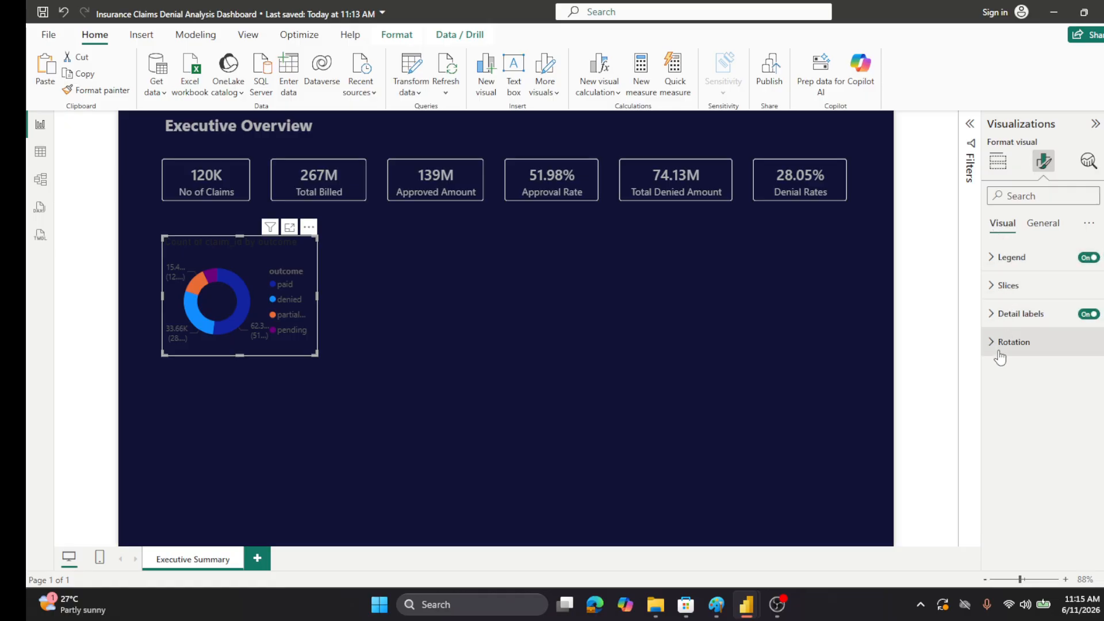
pyautogui.click(993, 287)
pyautogui.click(995, 287)
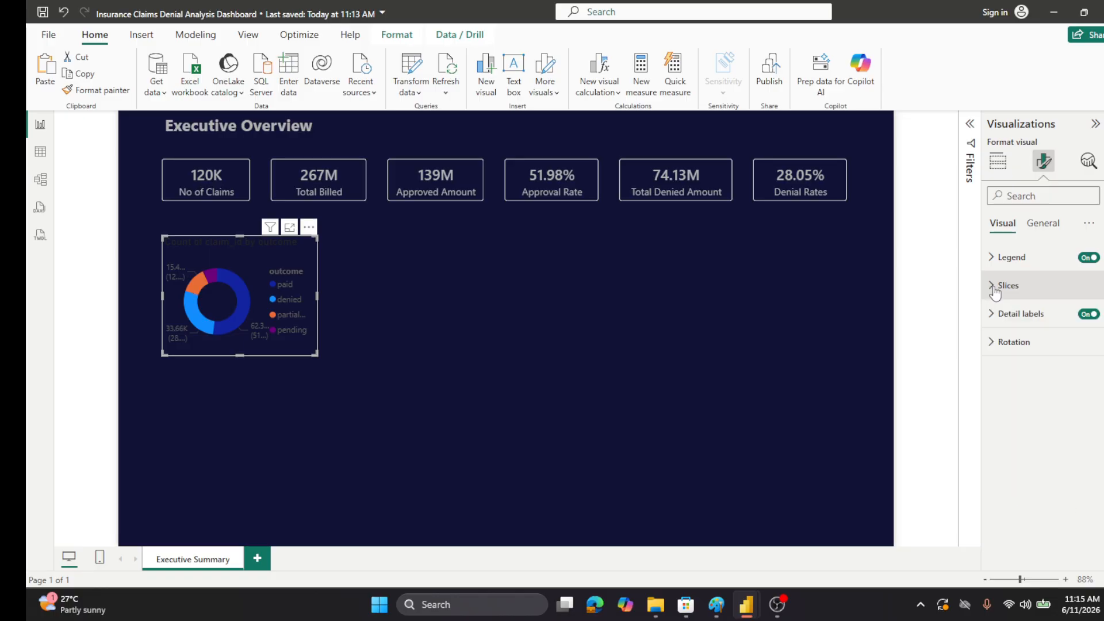
pyautogui.click(995, 317)
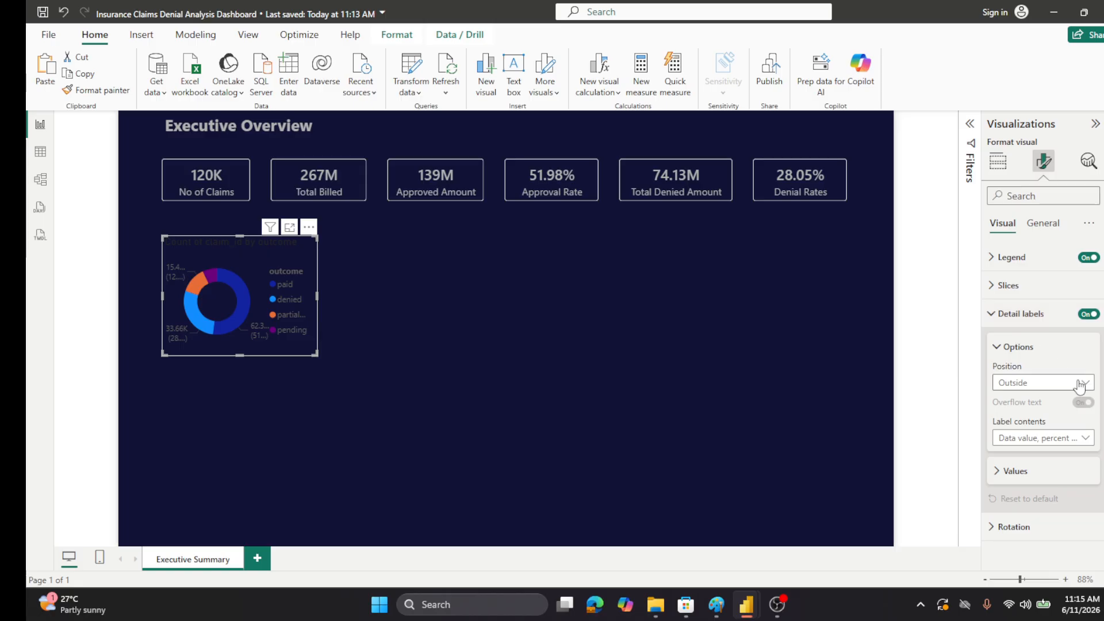
pyautogui.click(991, 314)
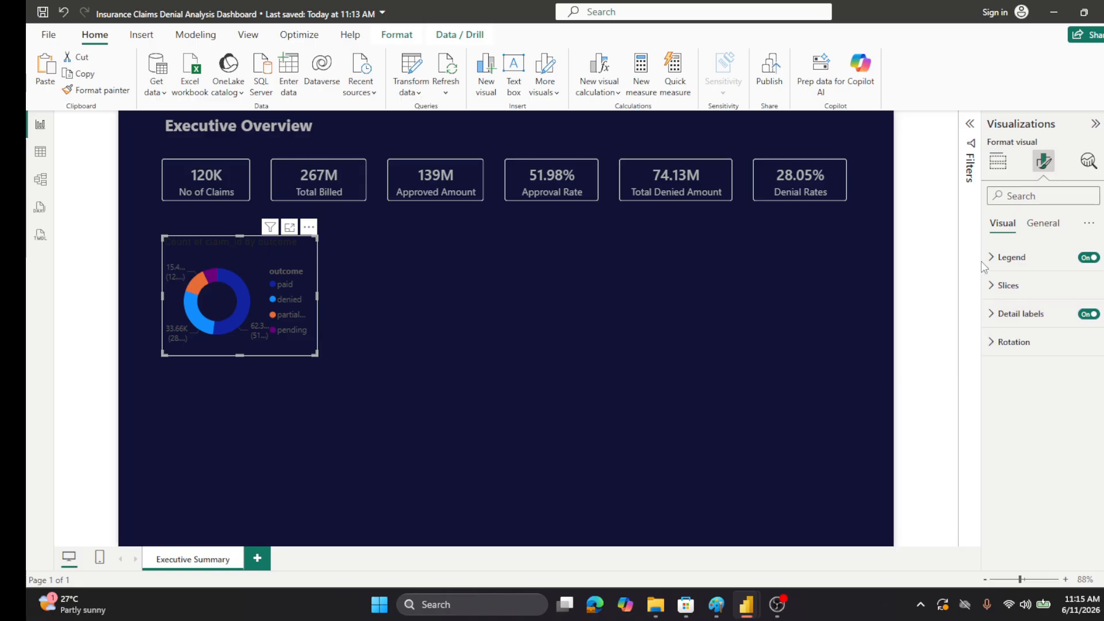
pyautogui.click(1038, 228)
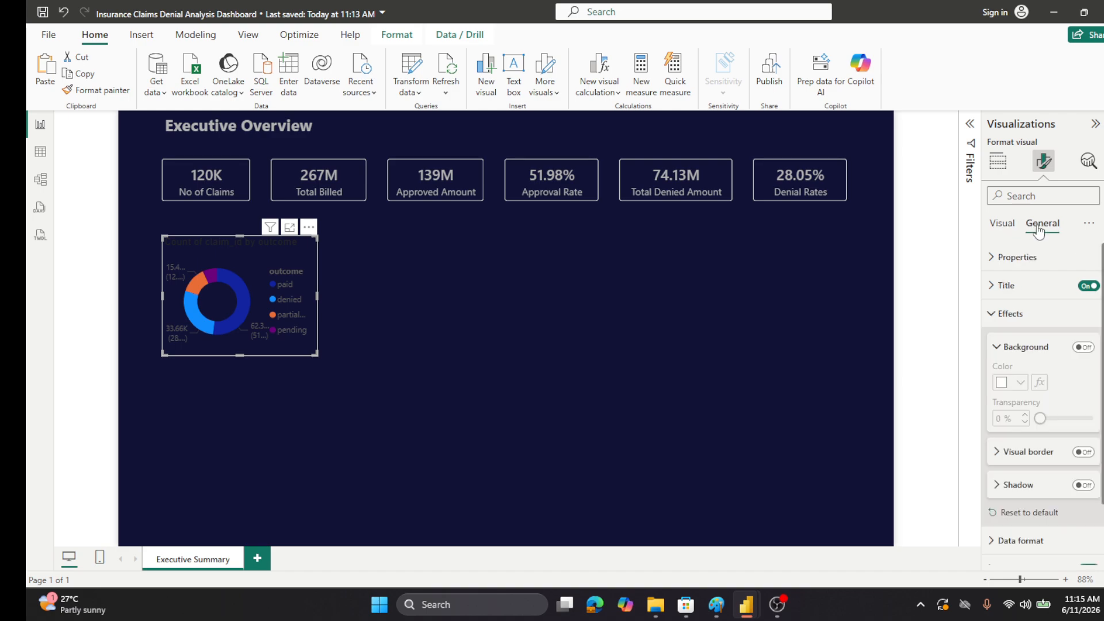
pyautogui.click(992, 317)
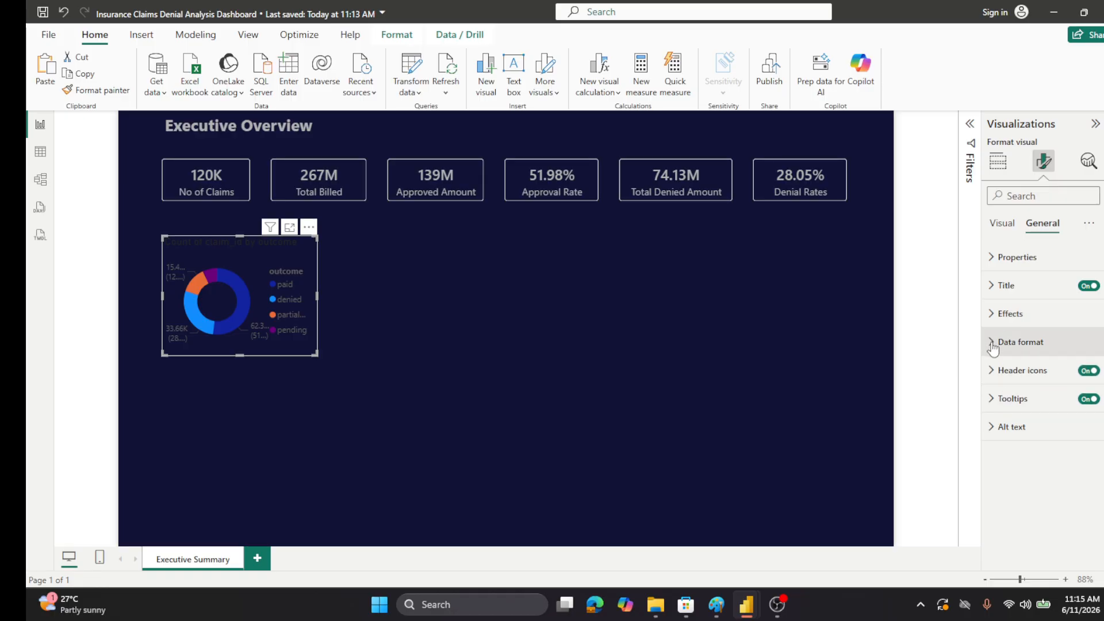
pyautogui.click(993, 343)
pyautogui.scroll(-1, 1053, 371)
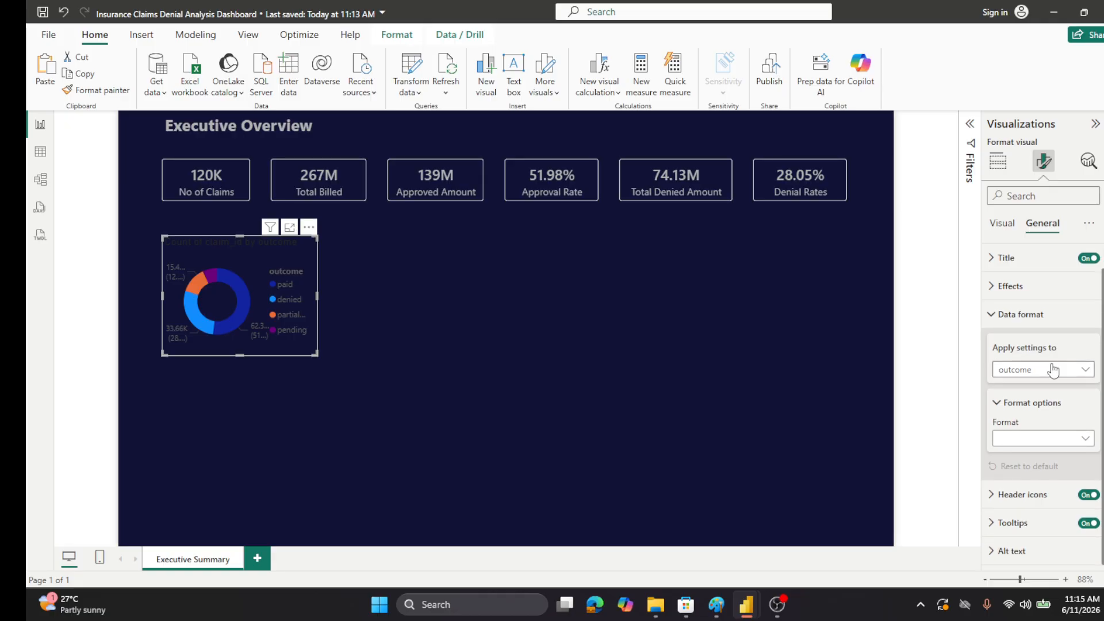
pyautogui.scroll(1, 1053, 371)
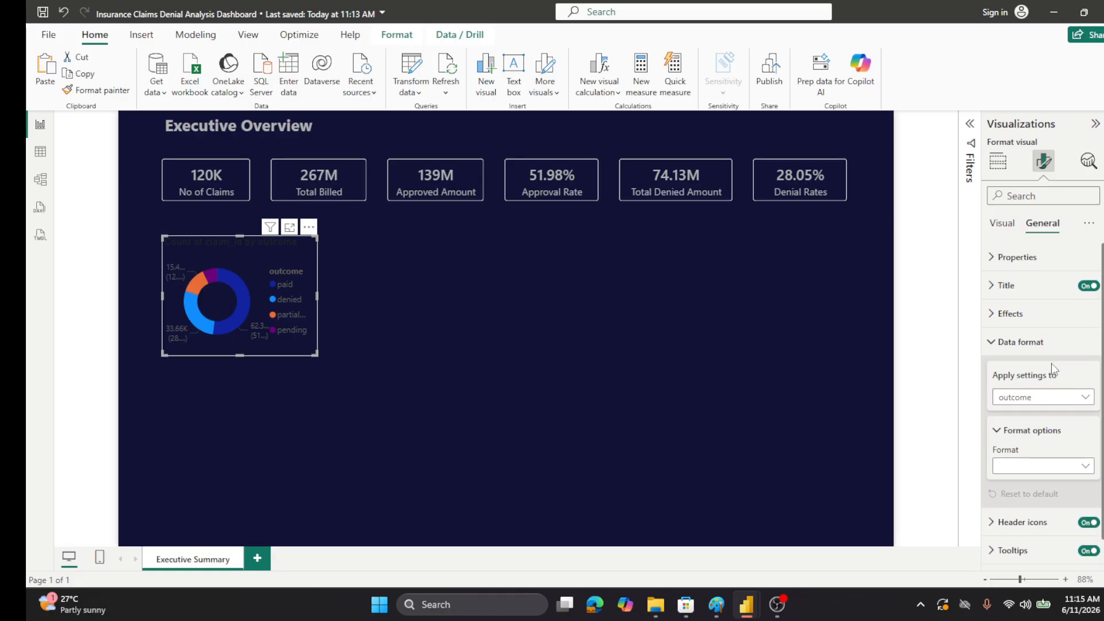
pyautogui.click(993, 343)
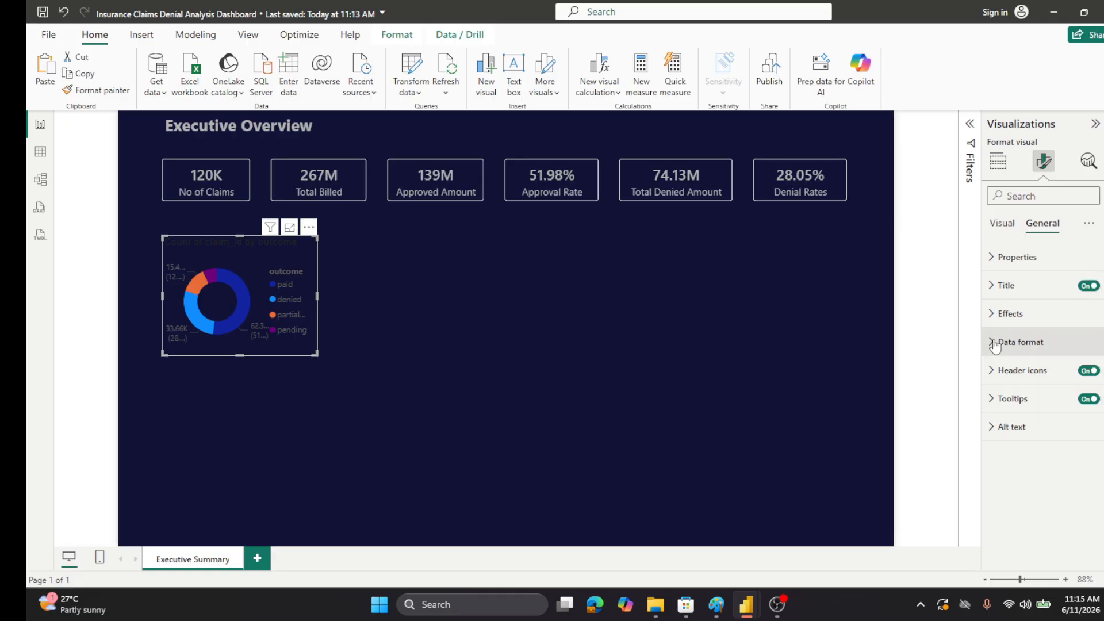
pyautogui.click(996, 261)
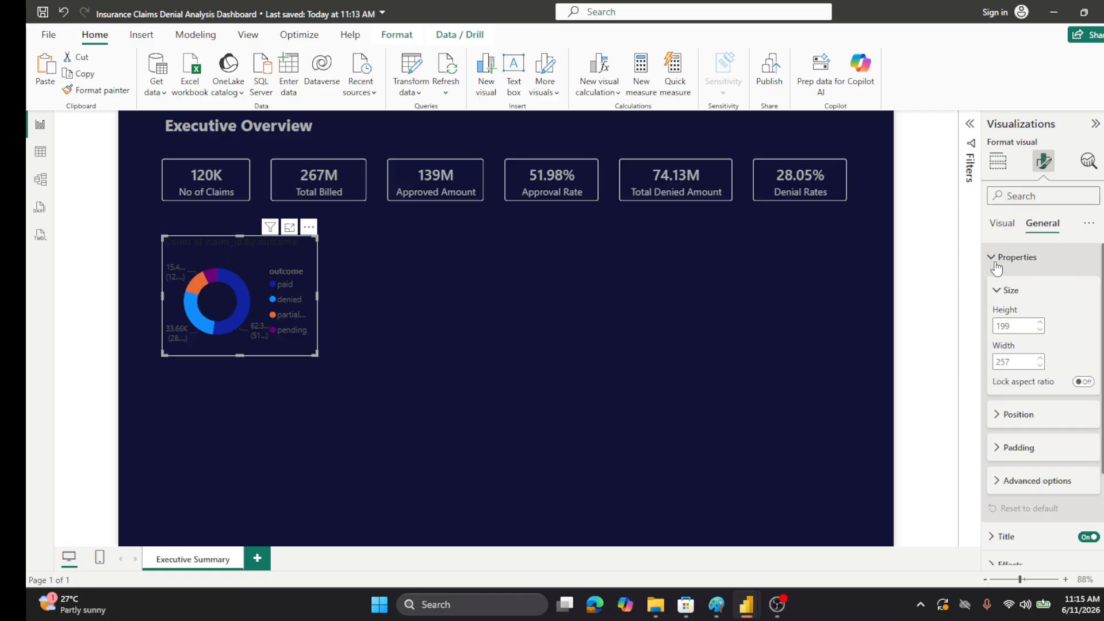
pyautogui.click(997, 267)
# - Set the text colour of the donut chart's detail label values to light grey
pyautogui.click(1000, 226)
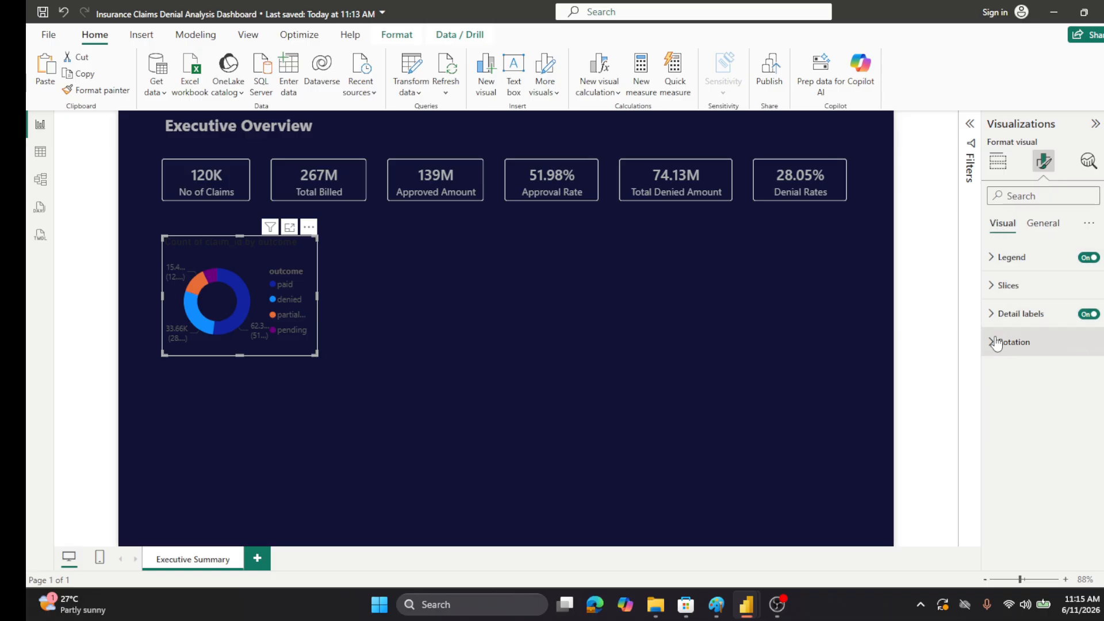
pyautogui.click(993, 265)
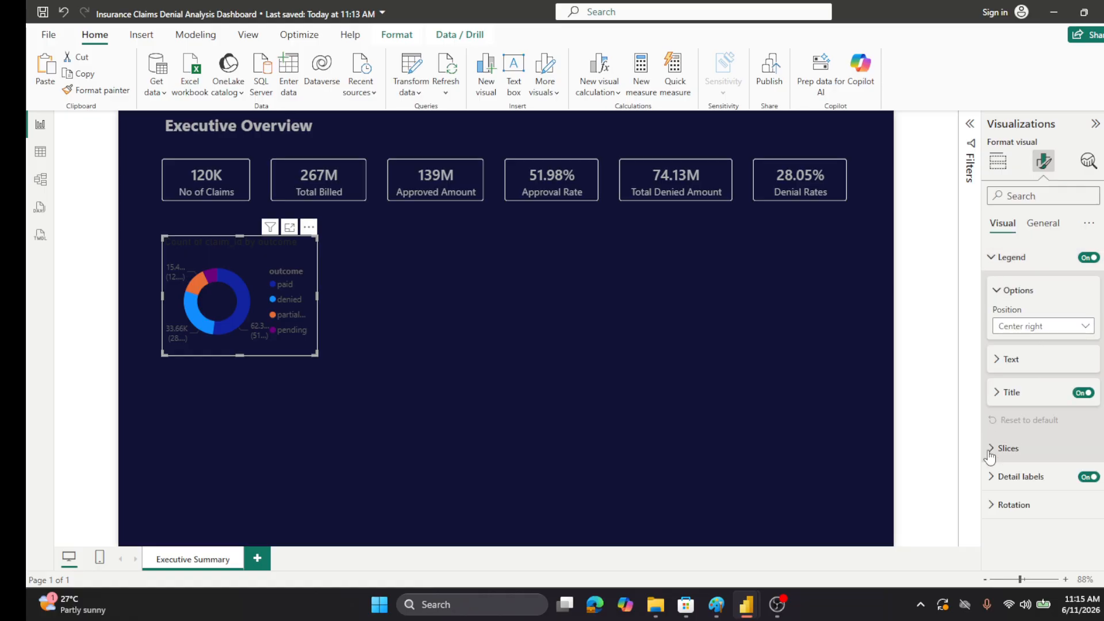
pyautogui.click(1000, 476)
pyautogui.scroll(-3, 1022, 433)
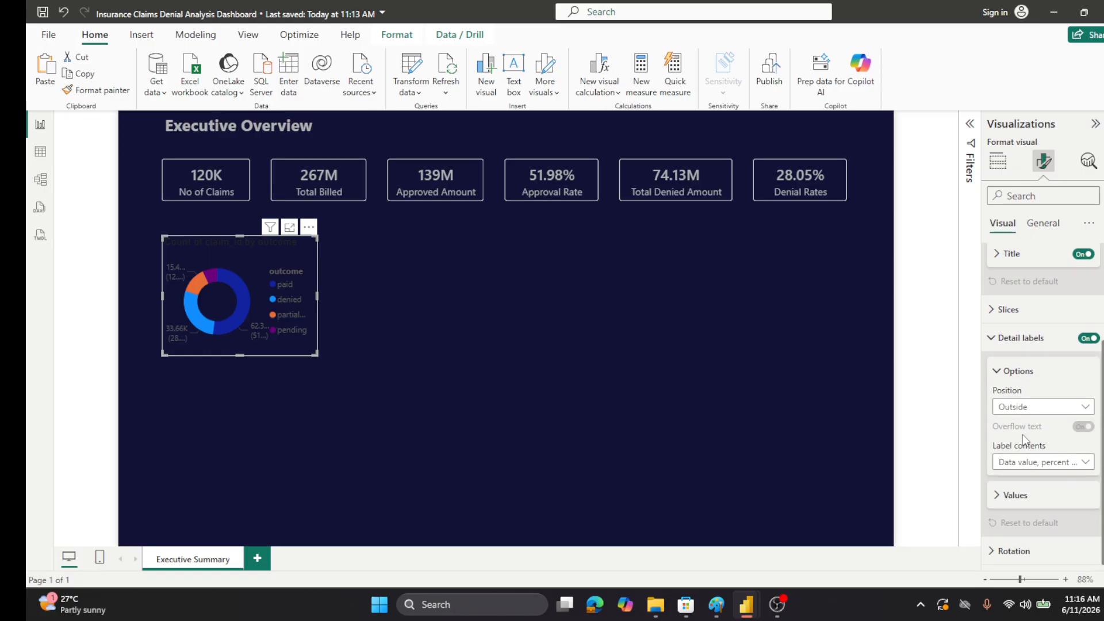
pyautogui.click(999, 495)
pyautogui.scroll(-3, 1021, 474)
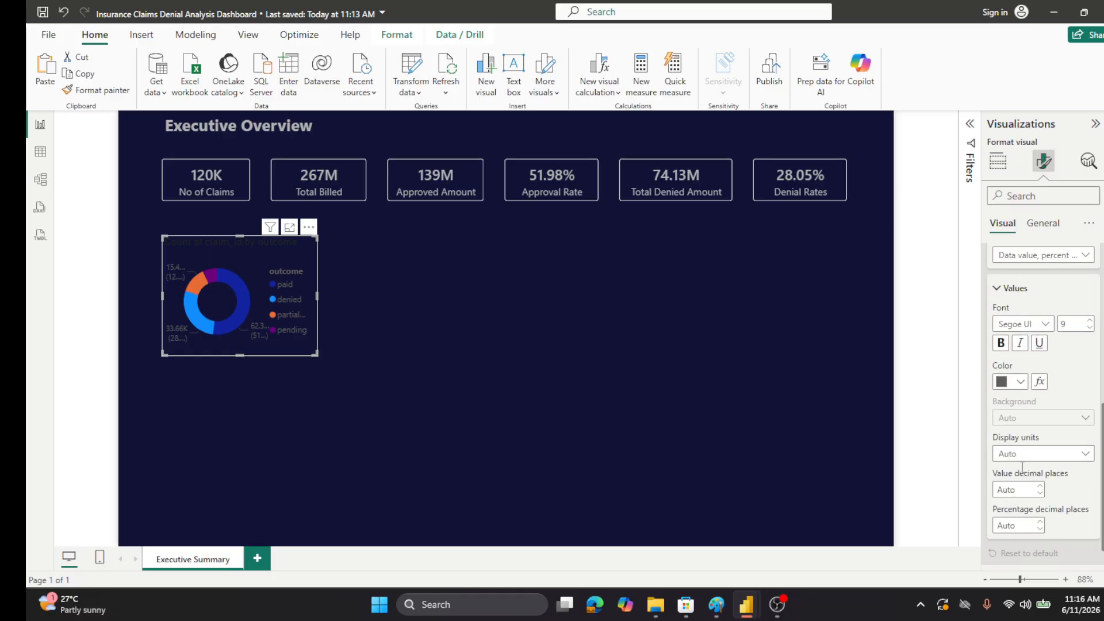
pyautogui.click(1020, 383)
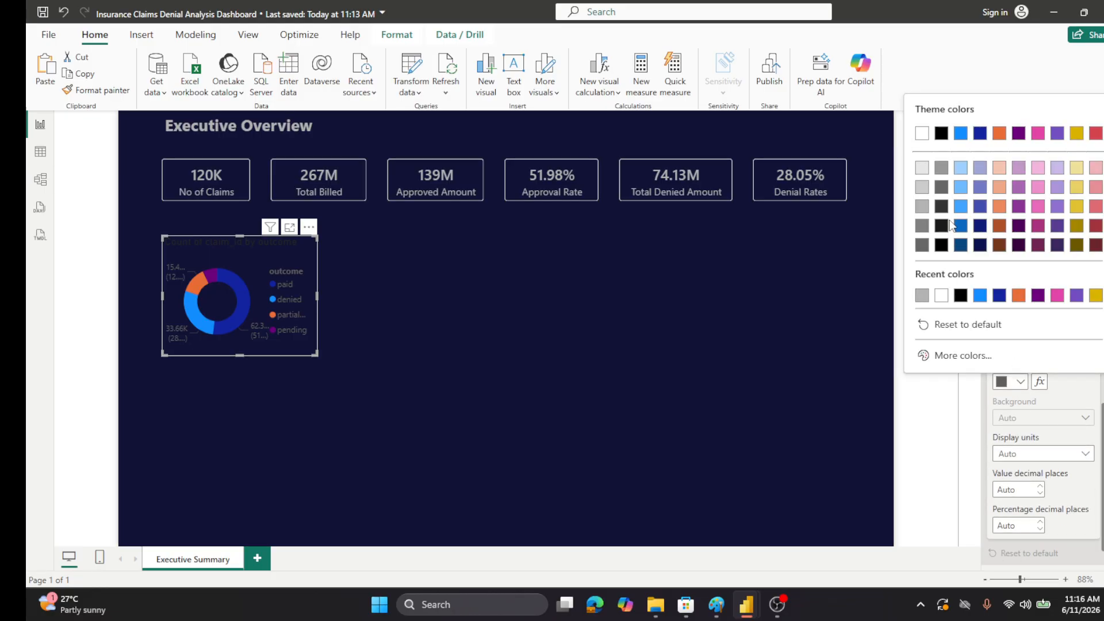
pyautogui.click(922, 206)
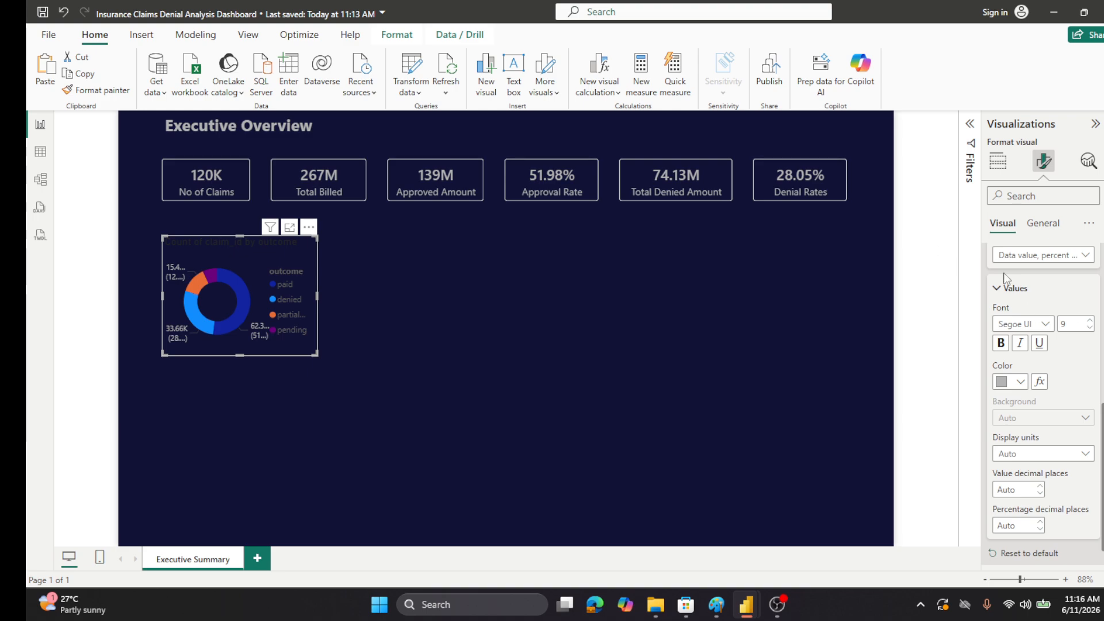
pyautogui.click(999, 294)
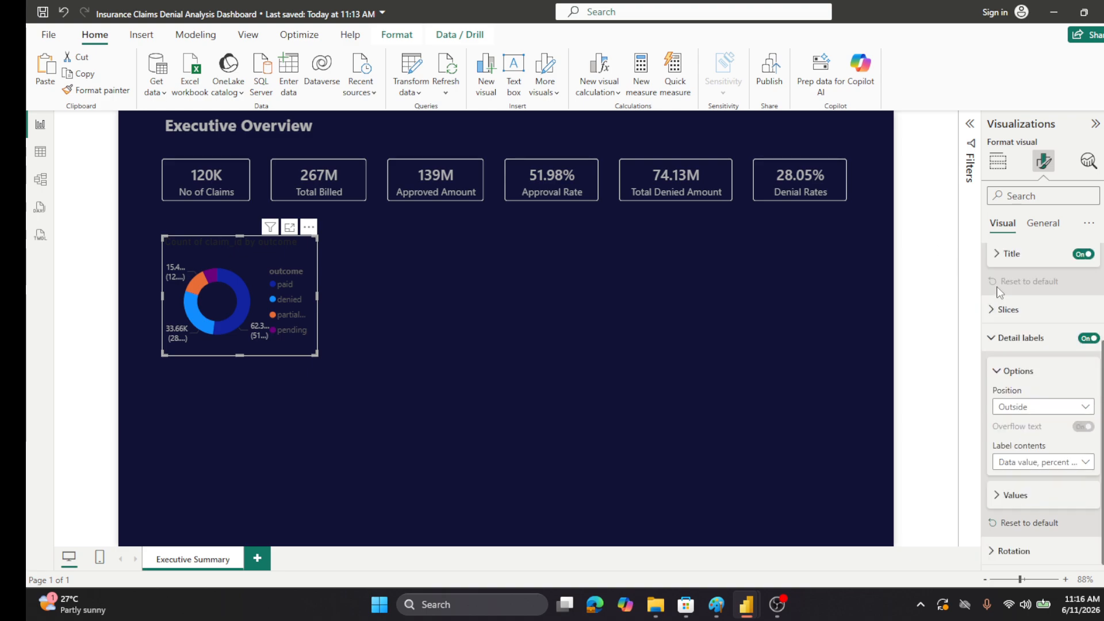
pyautogui.click(992, 339)
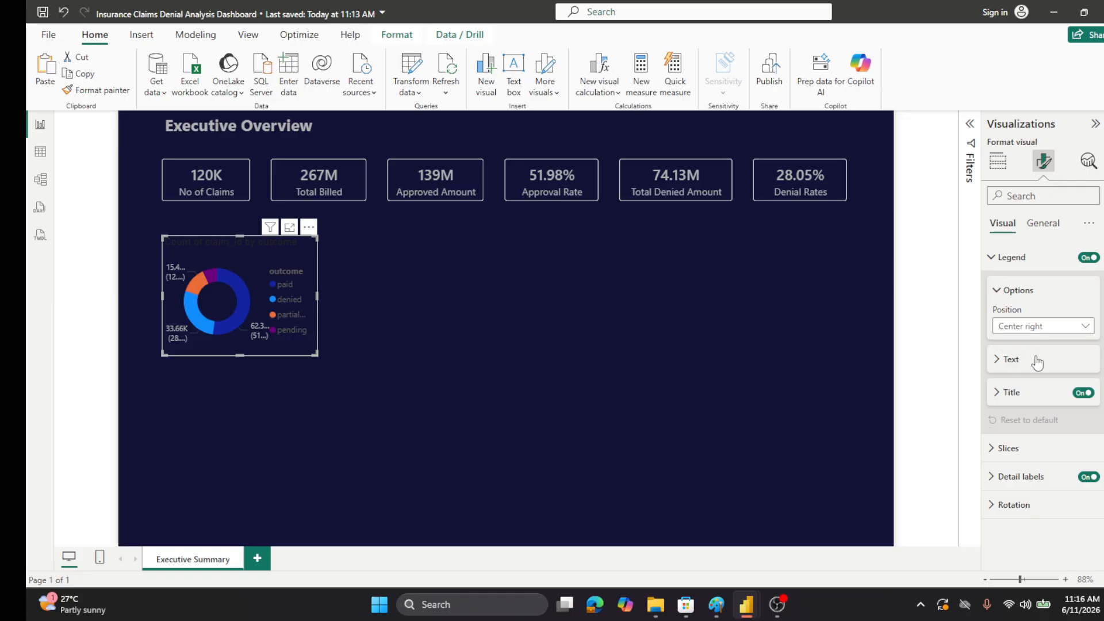
# - Review the donut chart's legend title, slice colour and detail label value formatting options
pyautogui.click(993, 258)
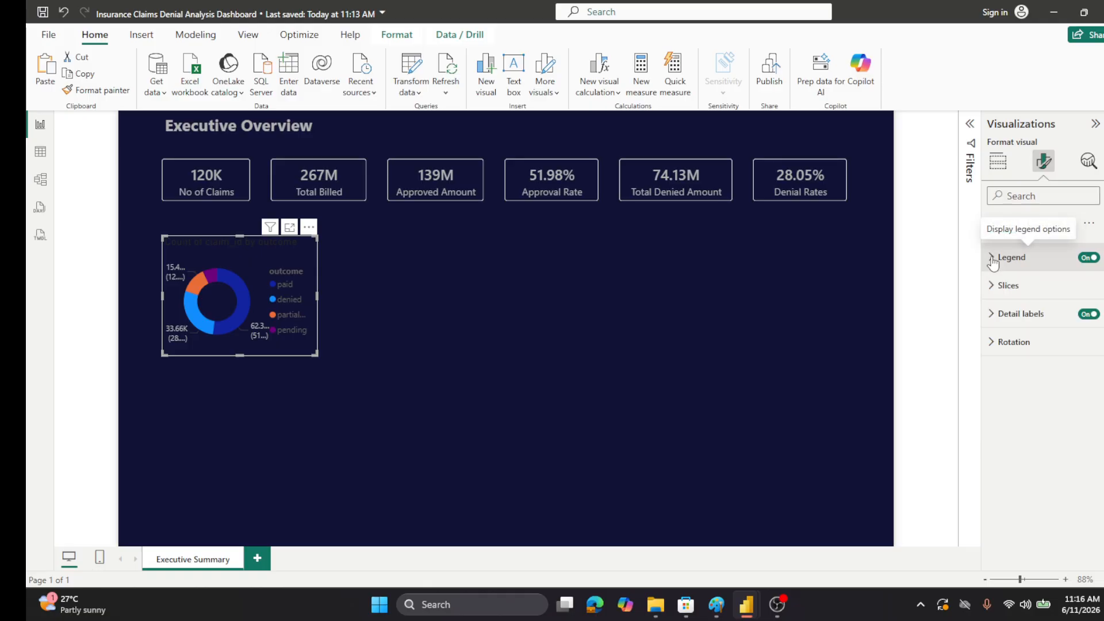
pyautogui.click(993, 285)
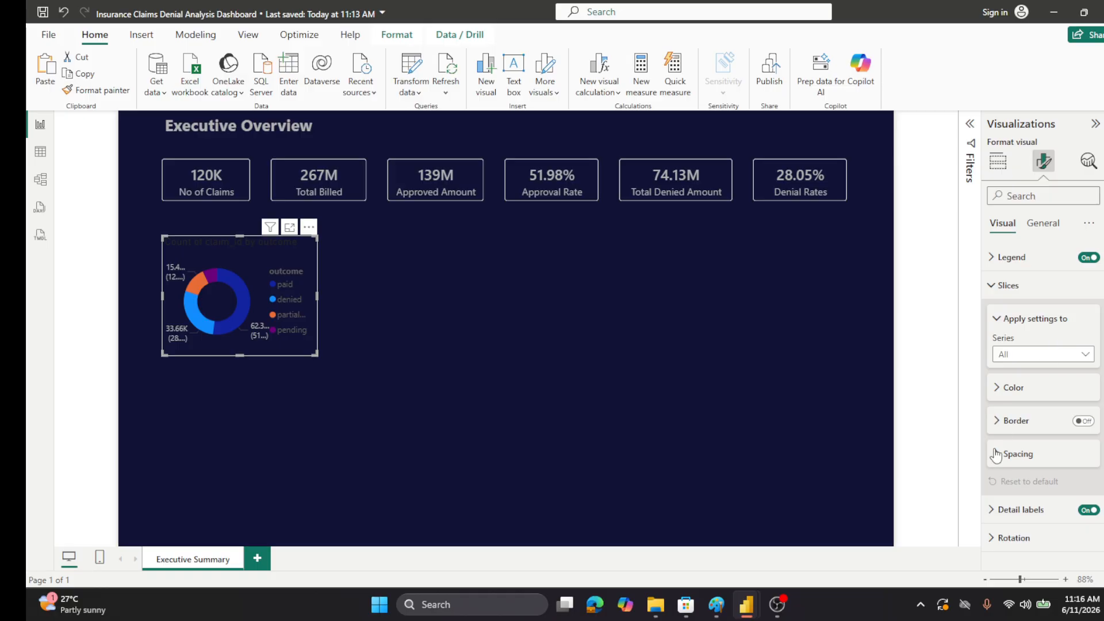
pyautogui.click(994, 519)
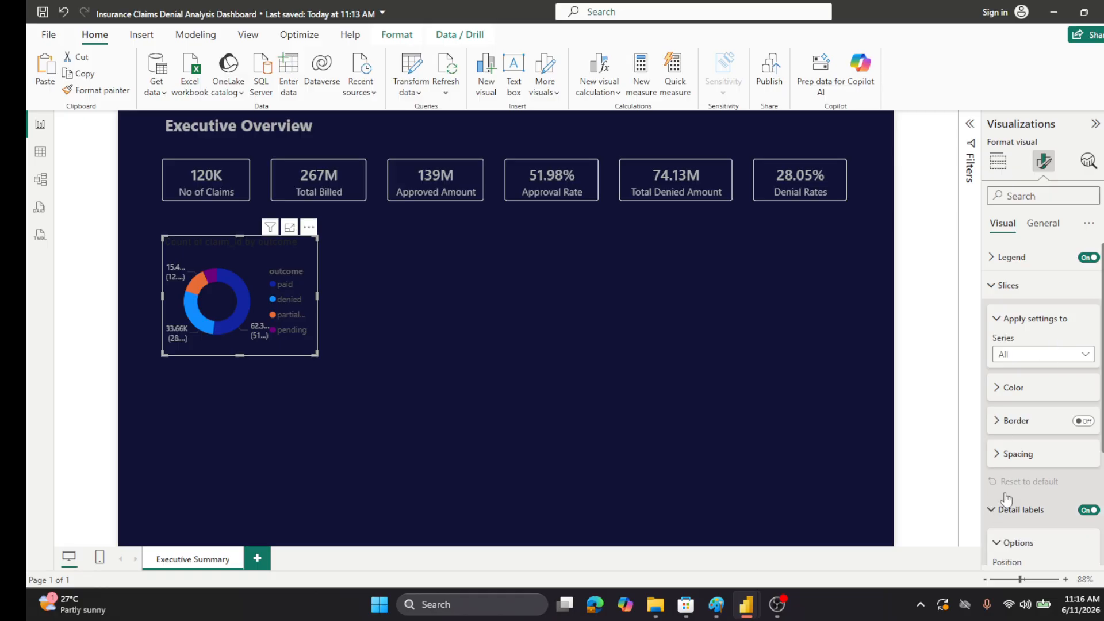
pyautogui.scroll(-3, 1027, 465)
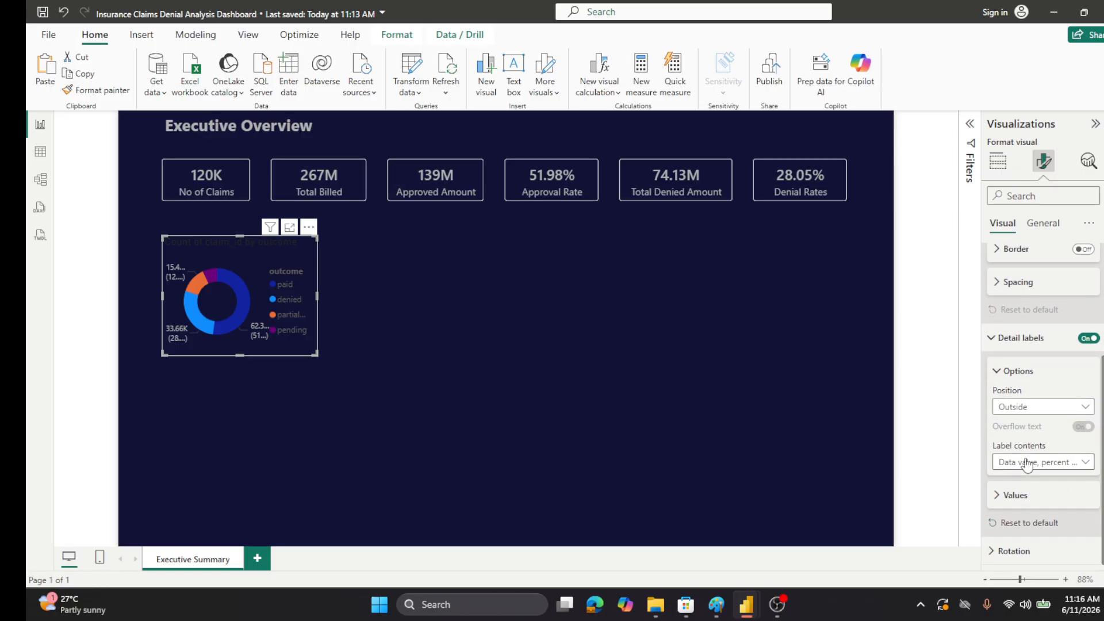
pyautogui.click(996, 495)
pyautogui.scroll(-3, 1027, 467)
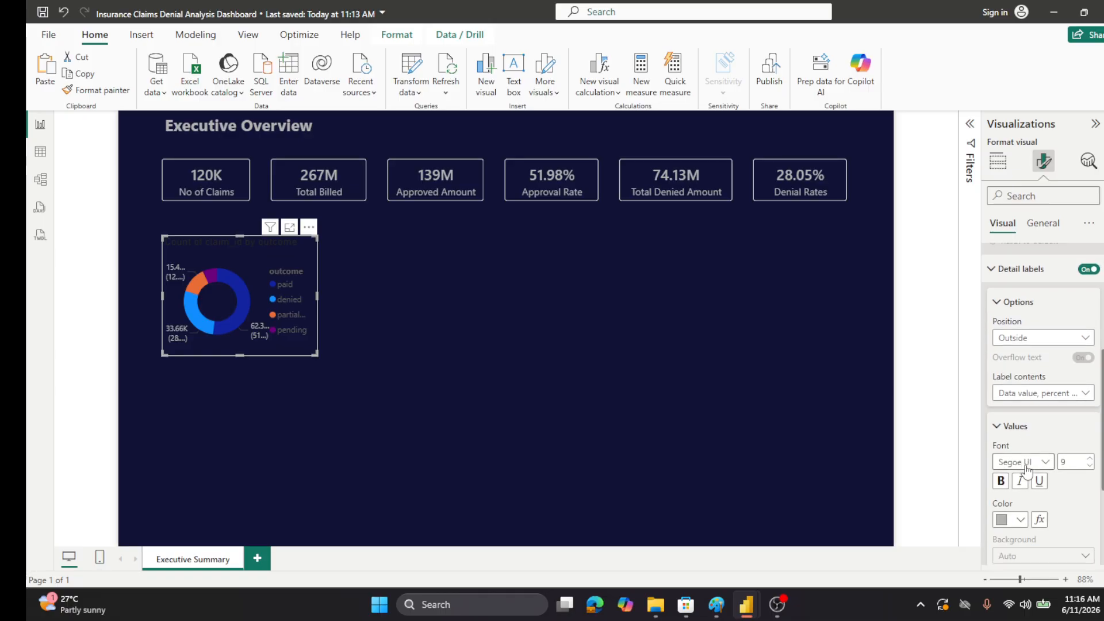
pyautogui.click(997, 311)
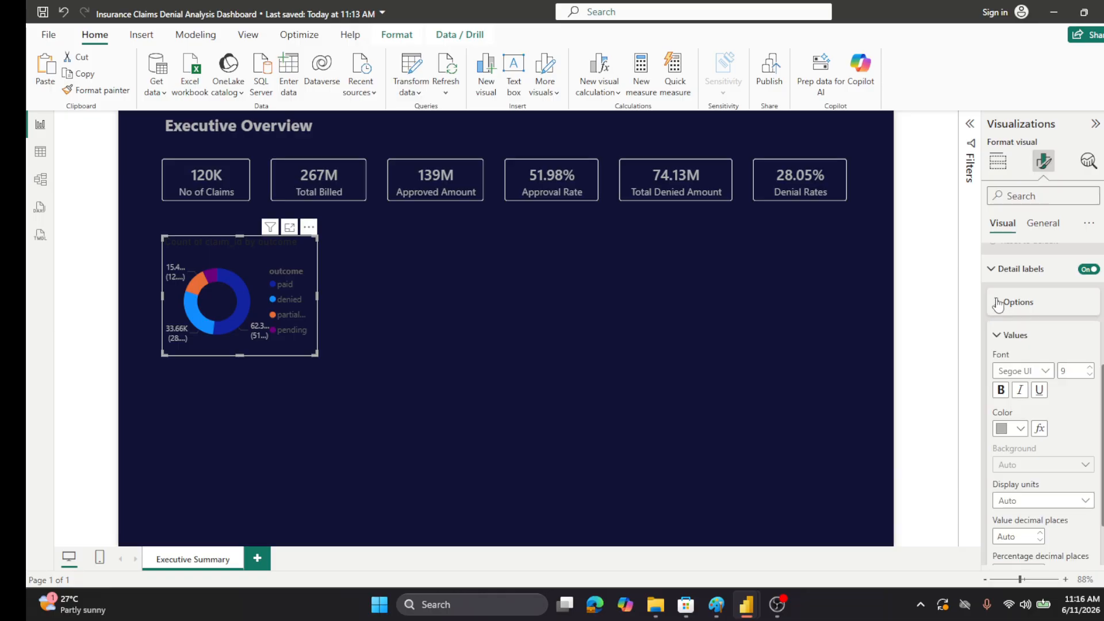
pyautogui.click(992, 274)
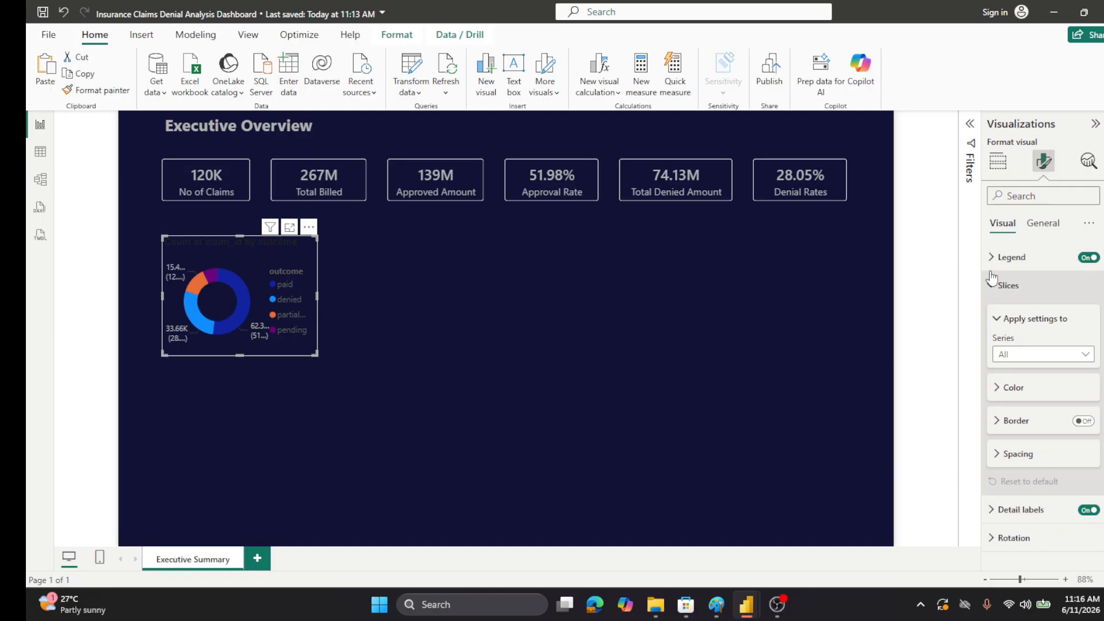
pyautogui.click(1000, 257)
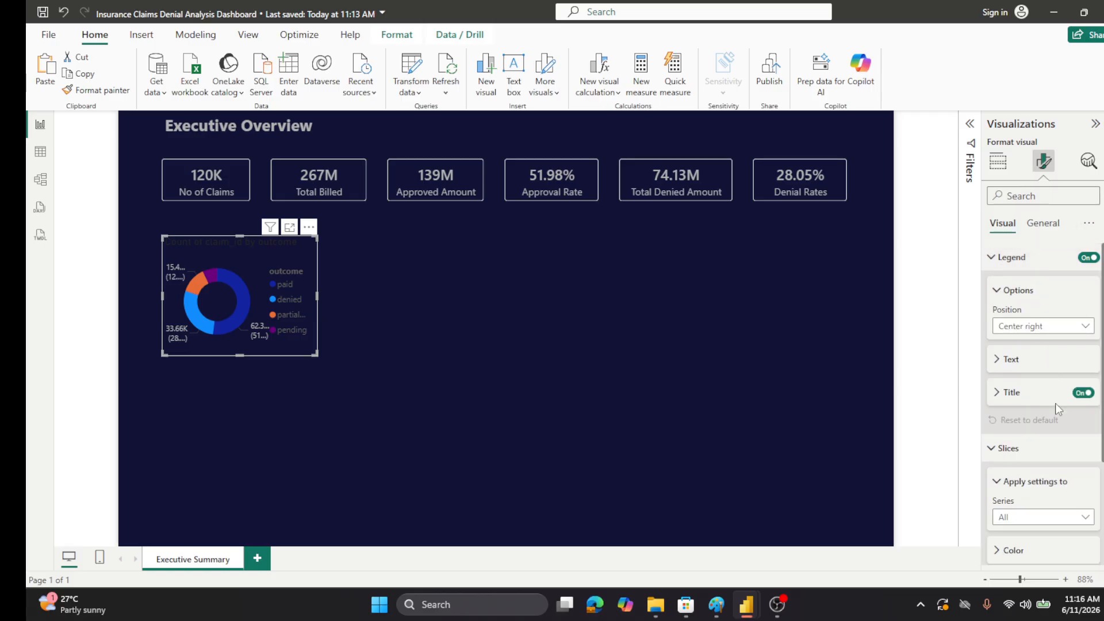
pyautogui.scroll(-3, 1054, 402)
pyautogui.click(997, 259)
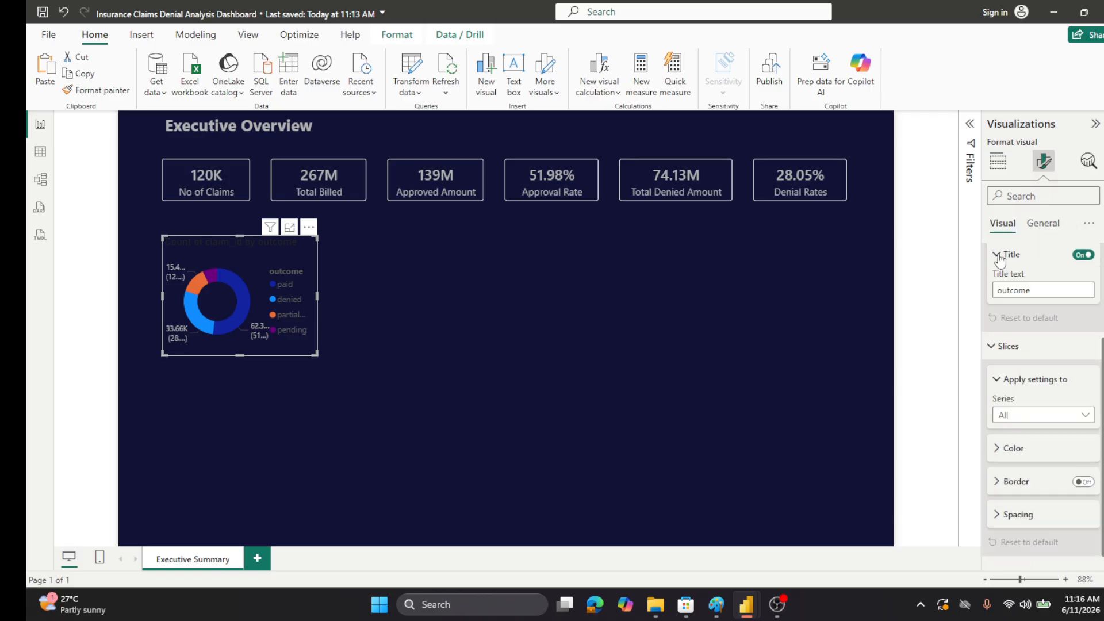
pyautogui.scroll(-1, 1029, 389)
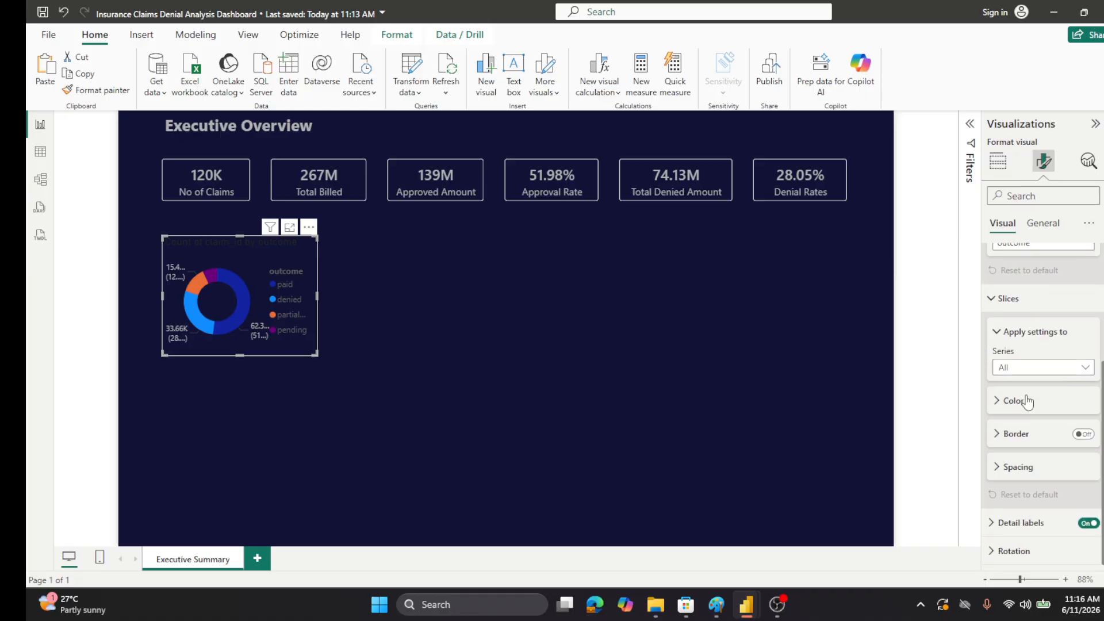
pyautogui.click(998, 411)
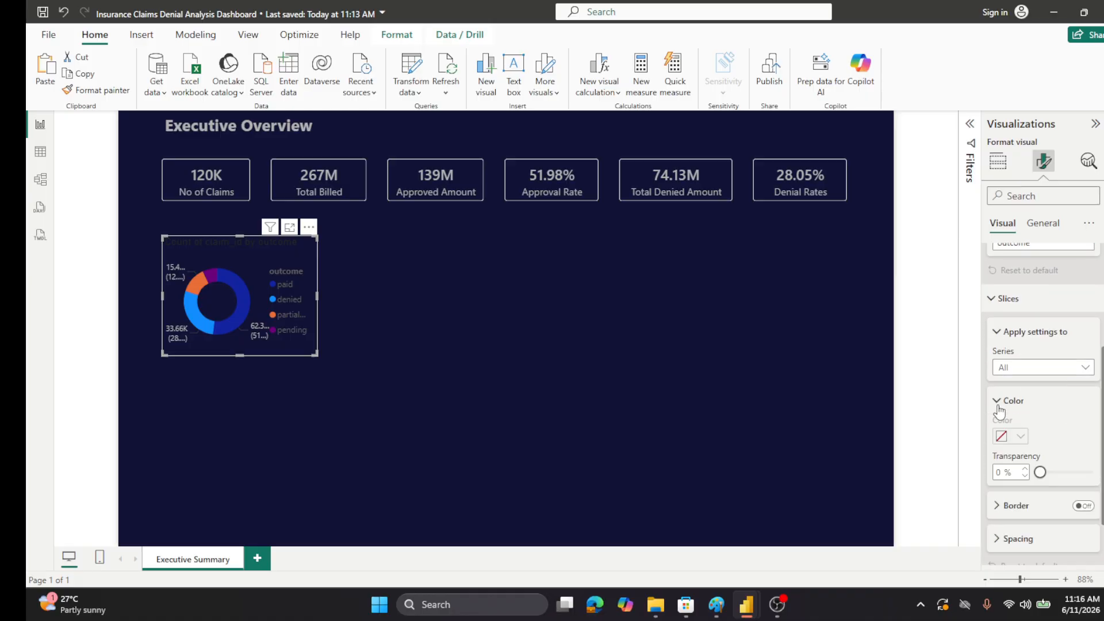
pyautogui.click(999, 409)
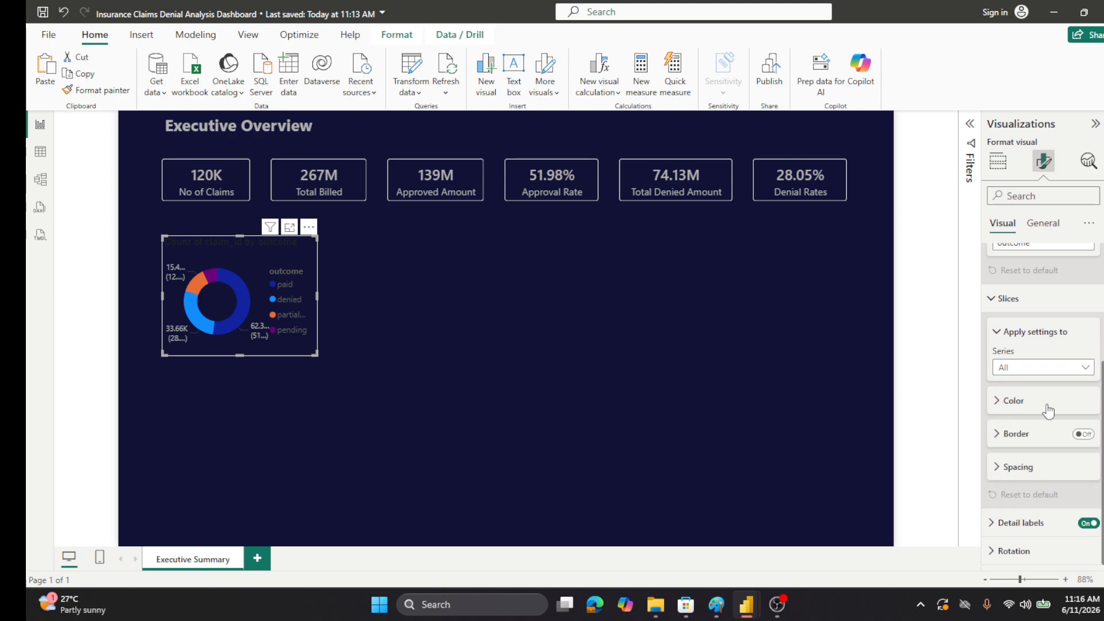
pyautogui.click(991, 523)
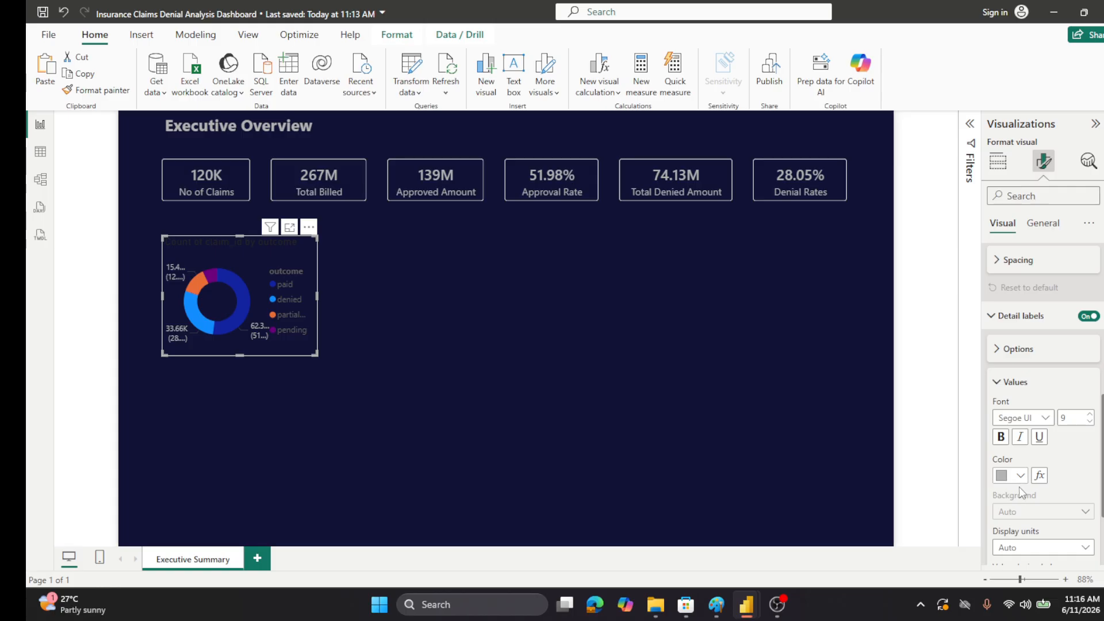
pyautogui.scroll(-3, 1023, 494)
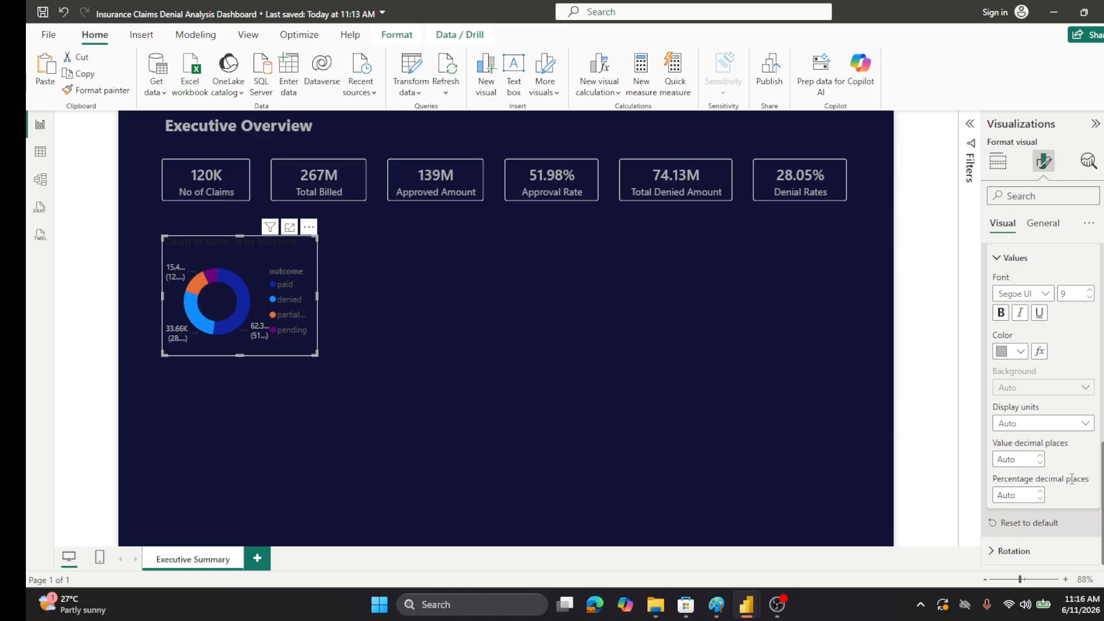
pyautogui.scroll(3, 1072, 480)
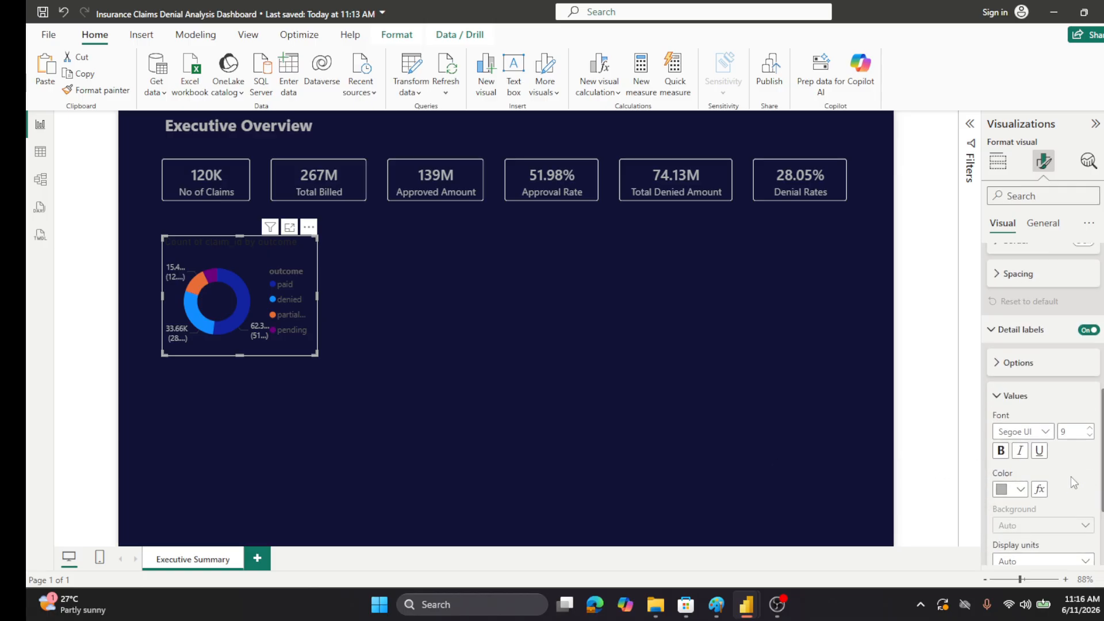
pyautogui.click(997, 397)
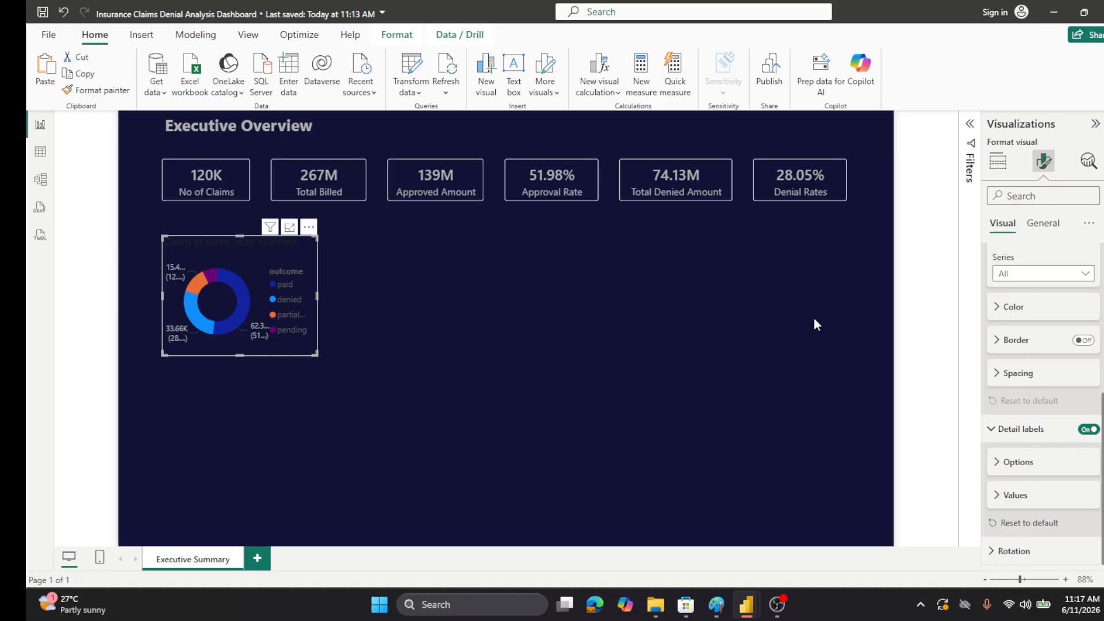
# - Widen the donut chart slightly and open its general format settings
pyautogui.moveTo(317, 296); pyautogui.dragTo(322, 296)
pyautogui.click(1042, 223)
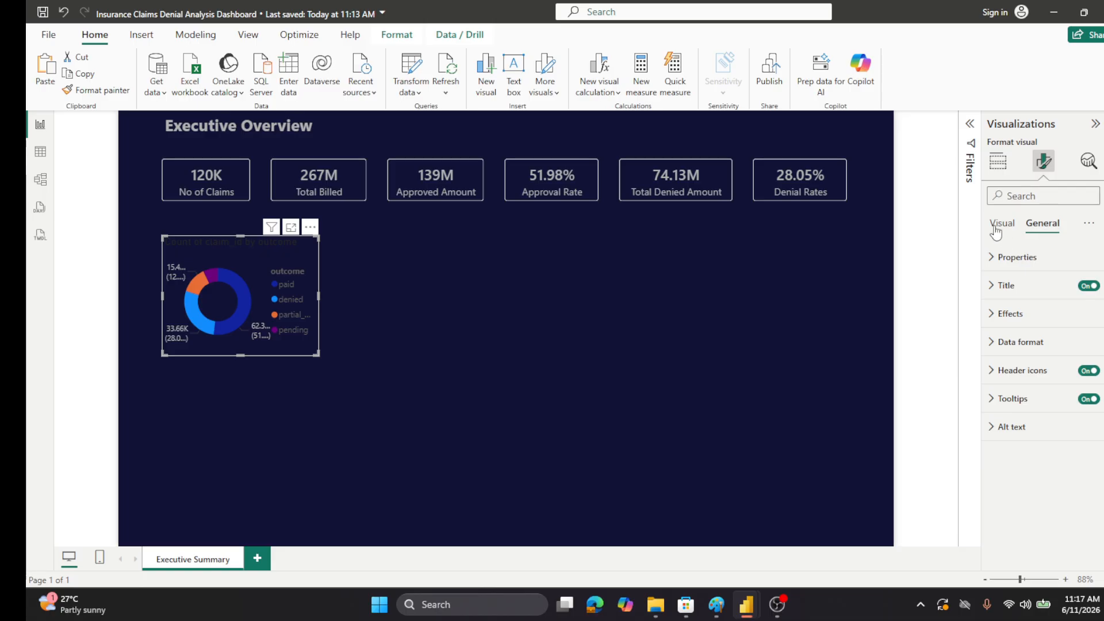
# - Set the donut chart's title text colour to light grey
pyautogui.click(996, 287)
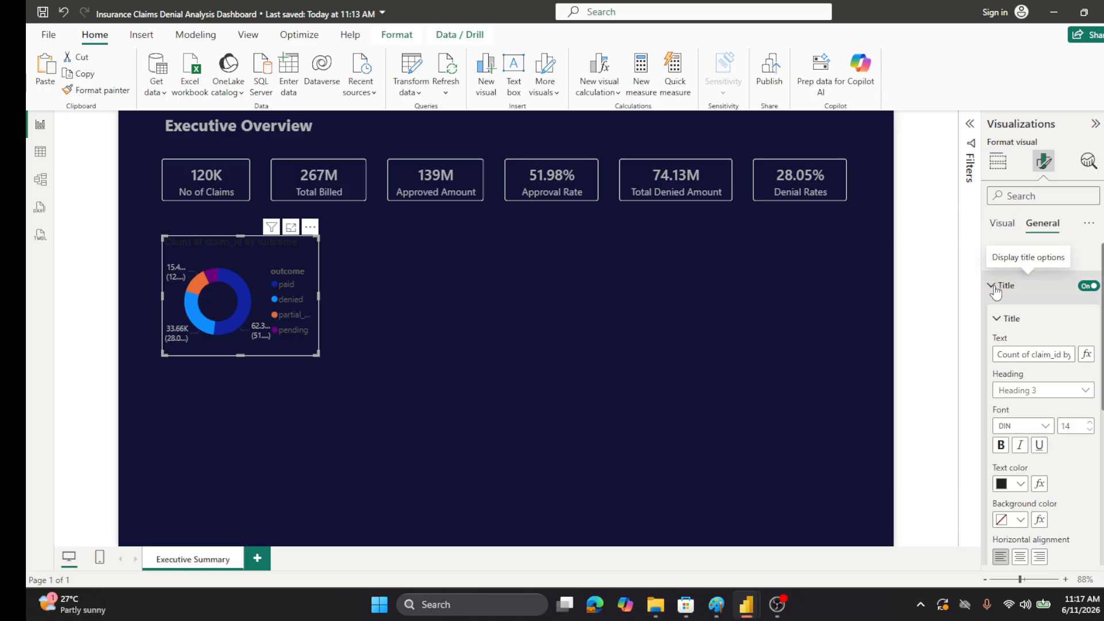
pyautogui.click(1021, 487)
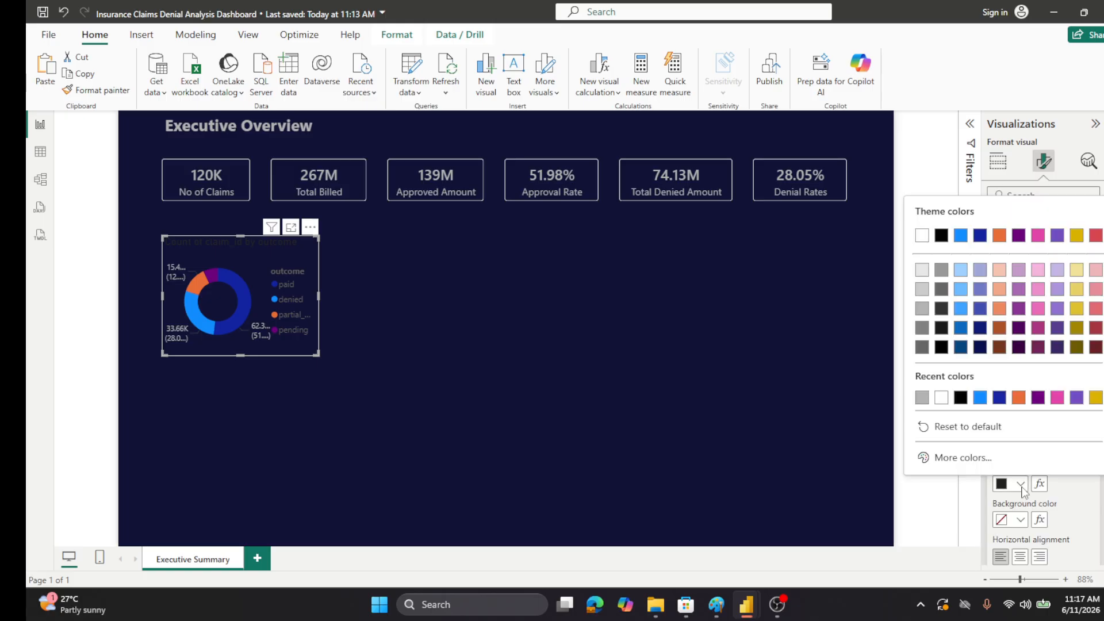
pyautogui.click(922, 310)
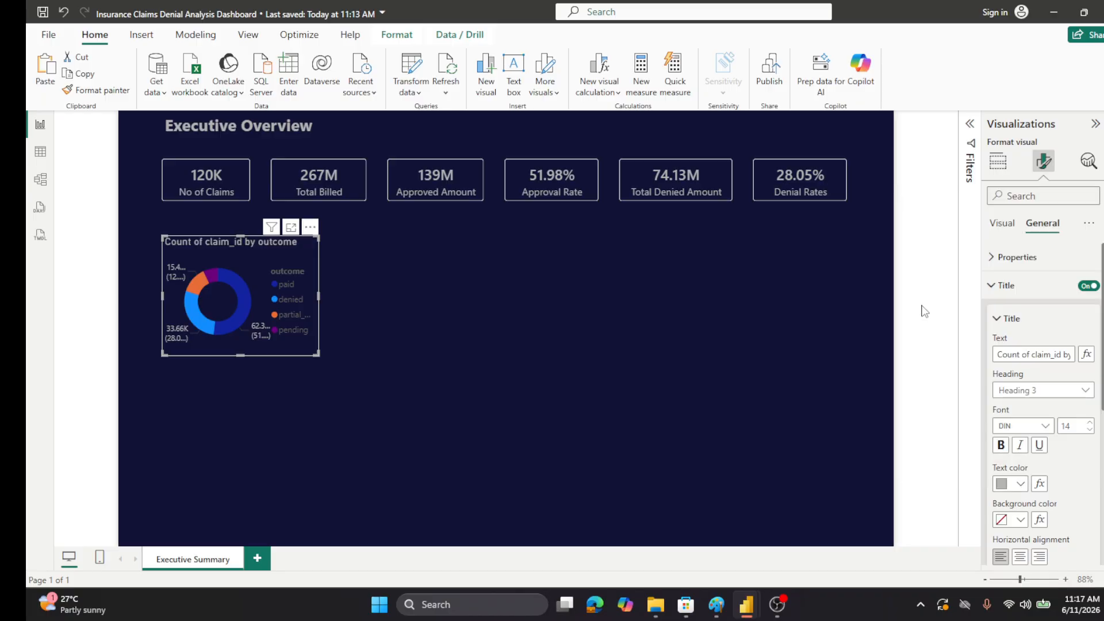
# - Look through the donut chart's general title, data format and size settings
pyautogui.scroll(-3, 1010, 423)
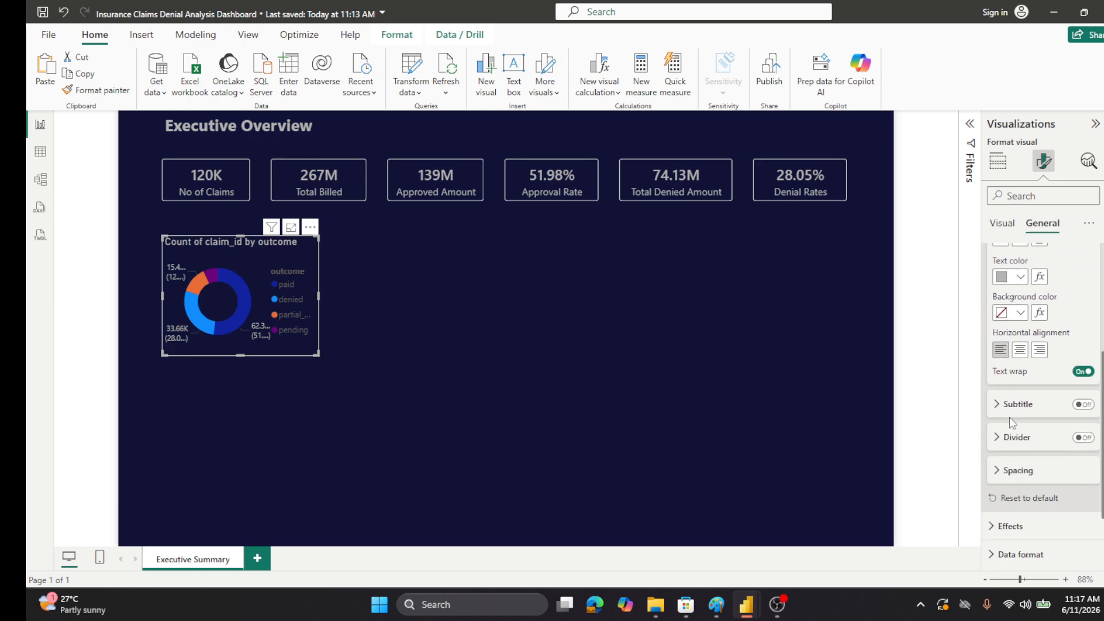
pyautogui.scroll(-2, 1009, 417)
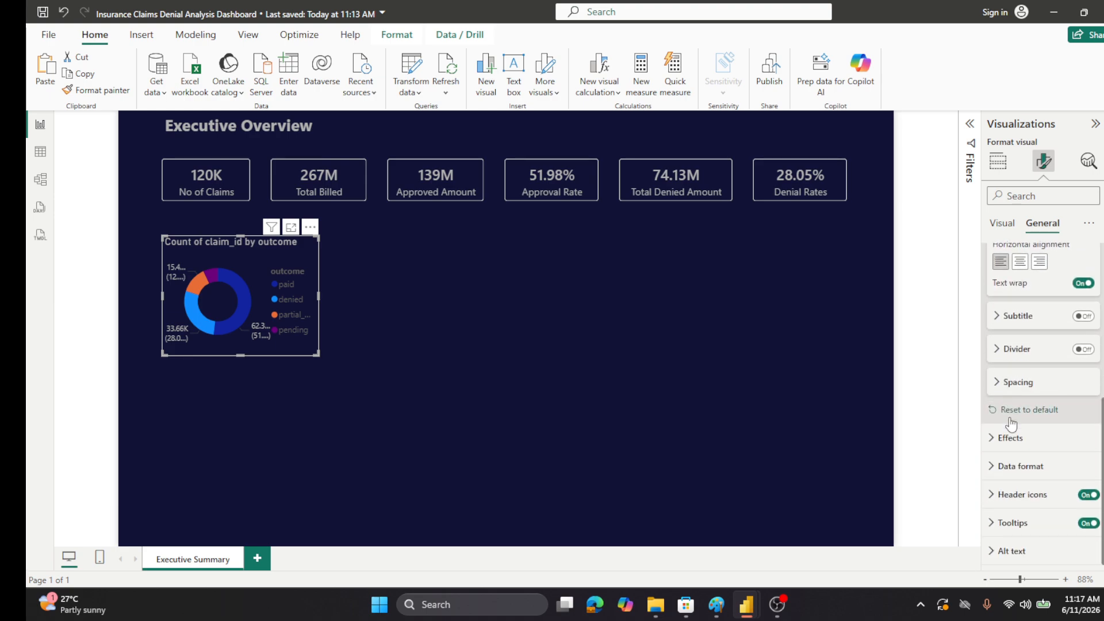
pyautogui.click(998, 465)
pyautogui.scroll(-1, 1032, 457)
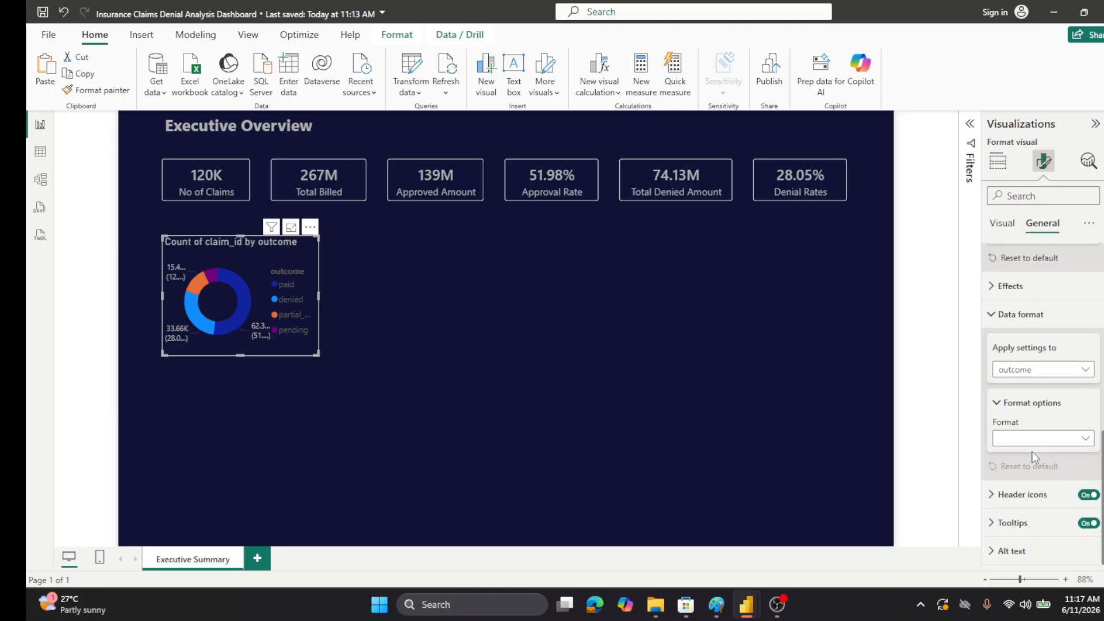
pyautogui.click(996, 402)
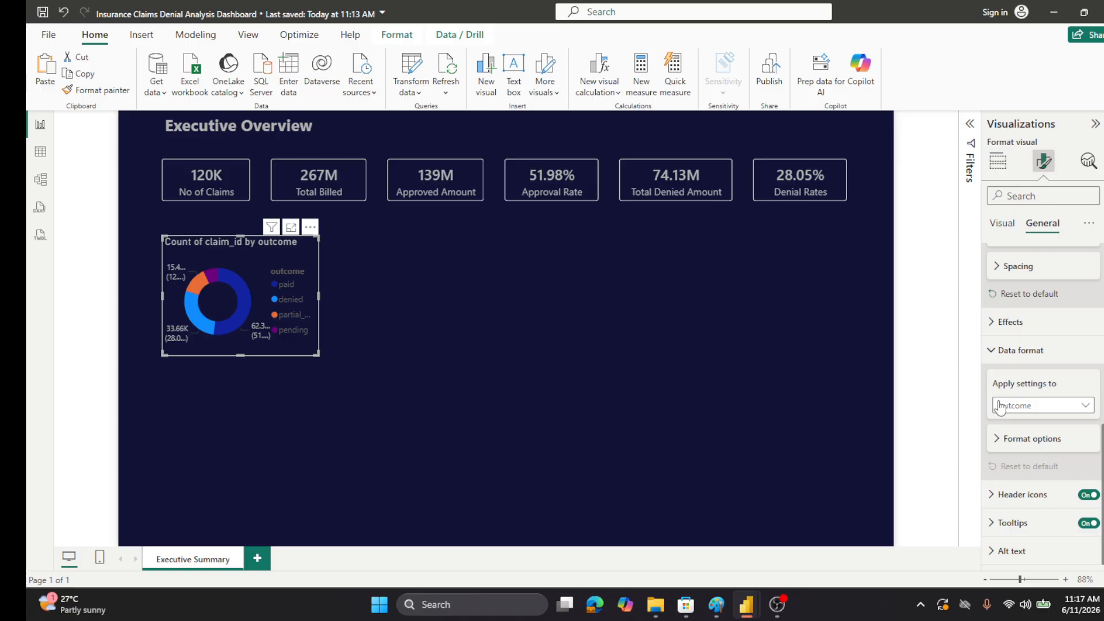
pyautogui.click(990, 352)
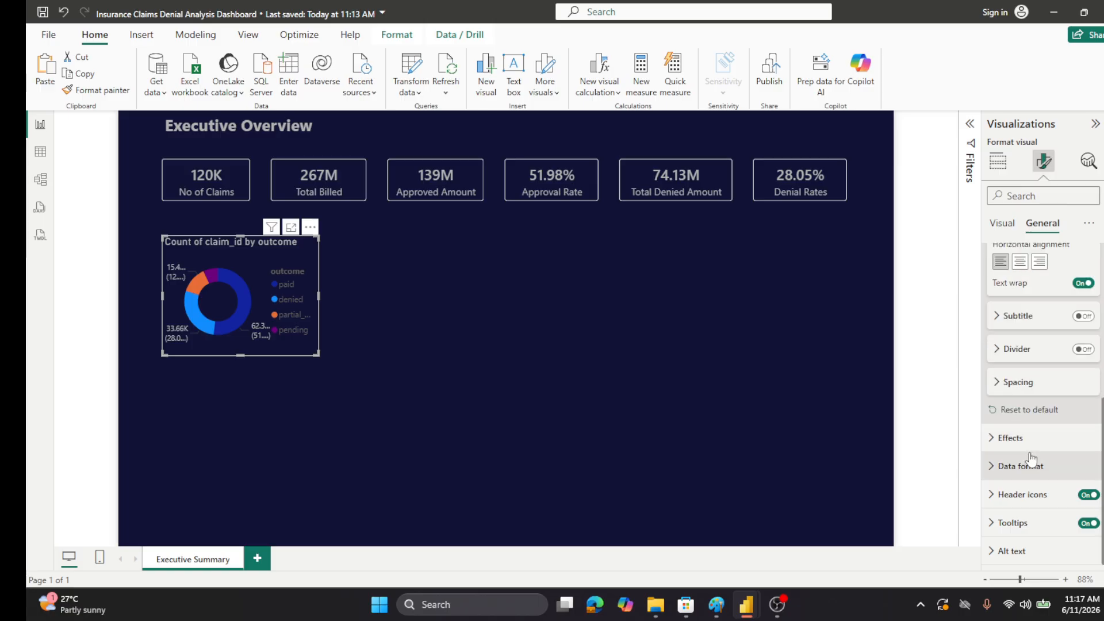
pyautogui.scroll(1, 1035, 452)
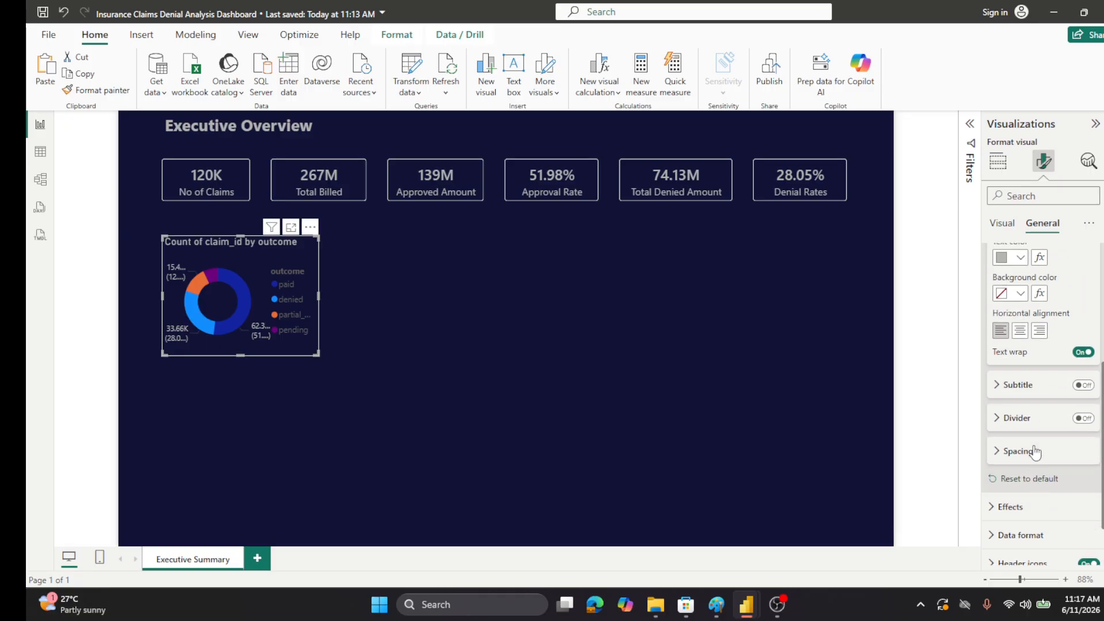
pyautogui.scroll(3, 1033, 445)
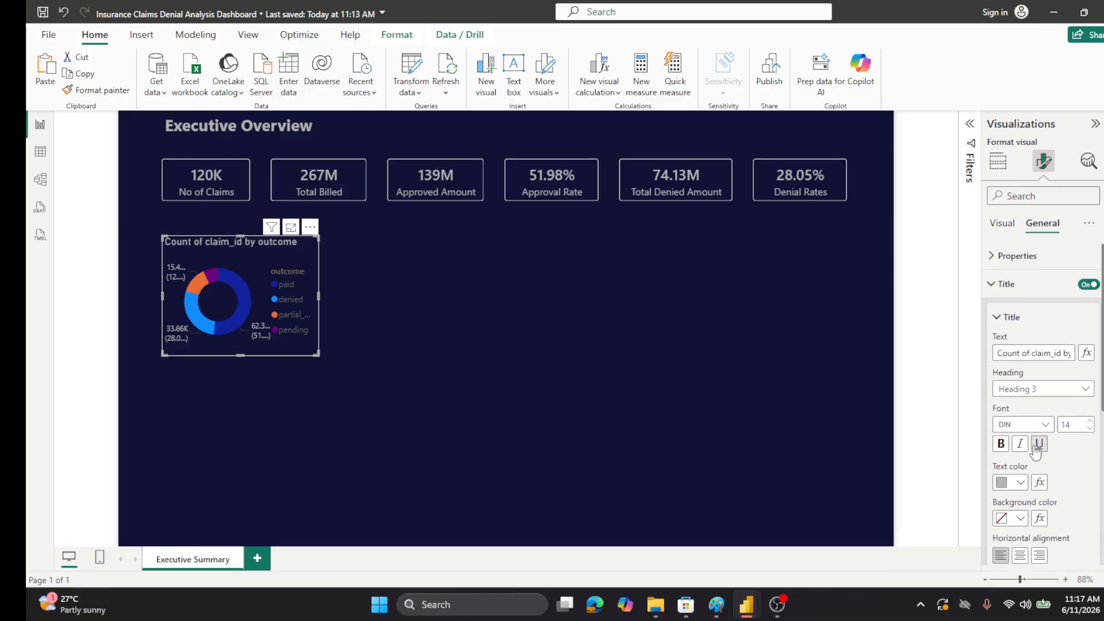
pyautogui.click(995, 318)
pyautogui.click(991, 258)
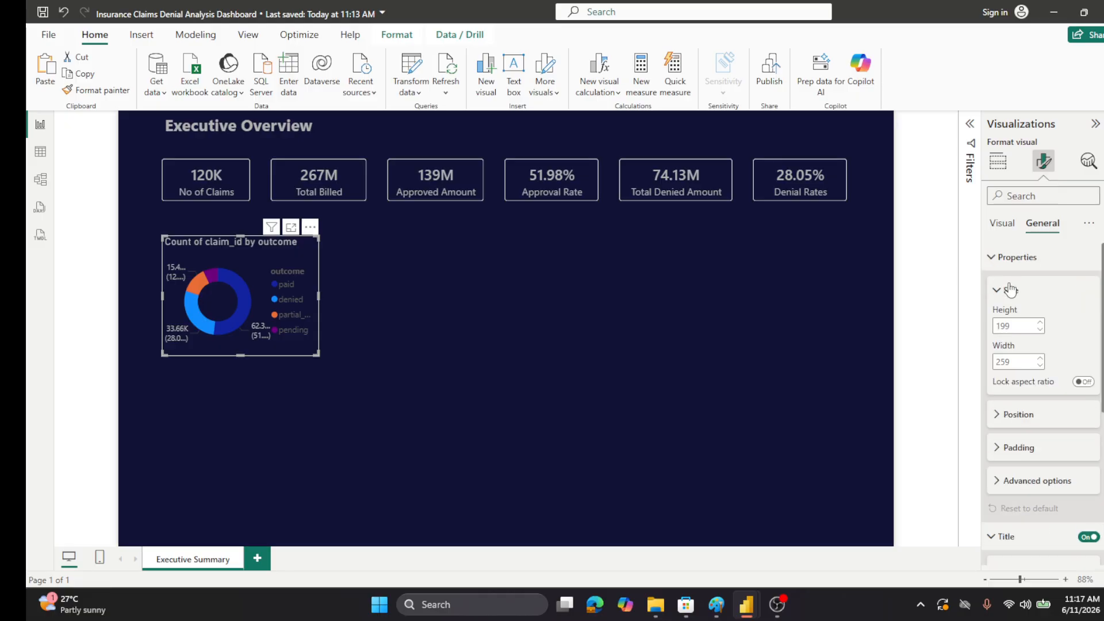
pyautogui.scroll(-4, 1008, 285)
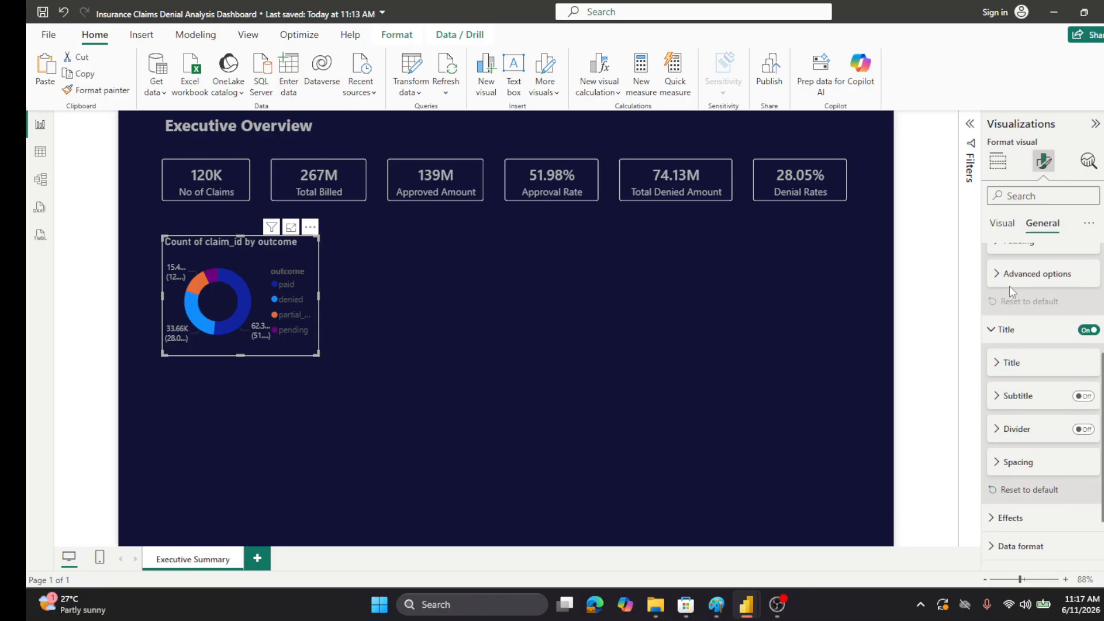
pyautogui.scroll(-2, 1009, 285)
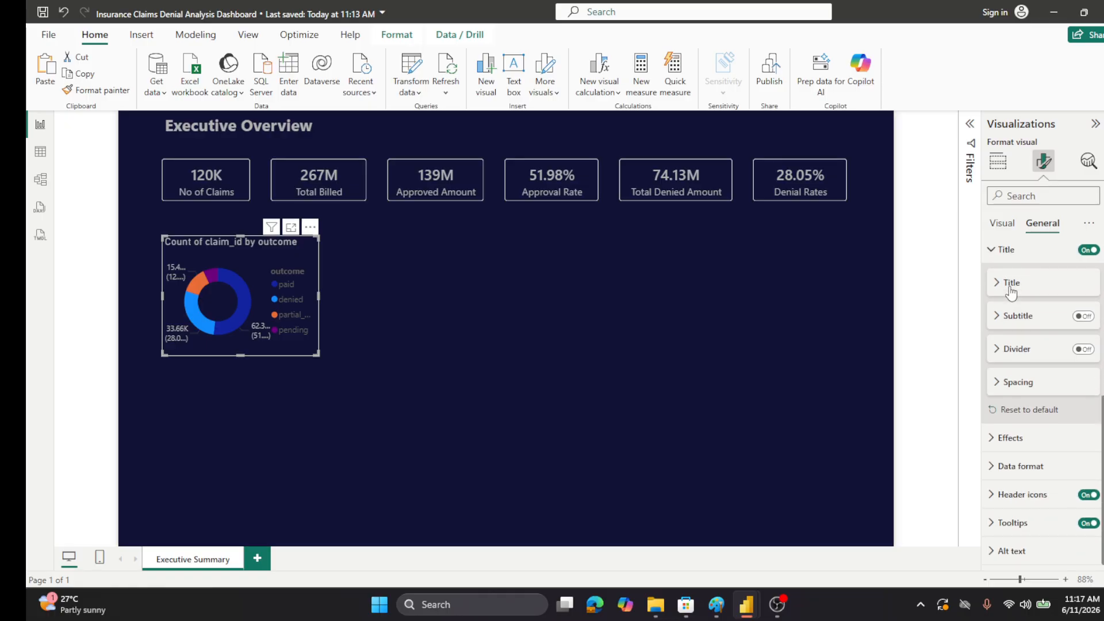
pyautogui.scroll(5, 1011, 290)
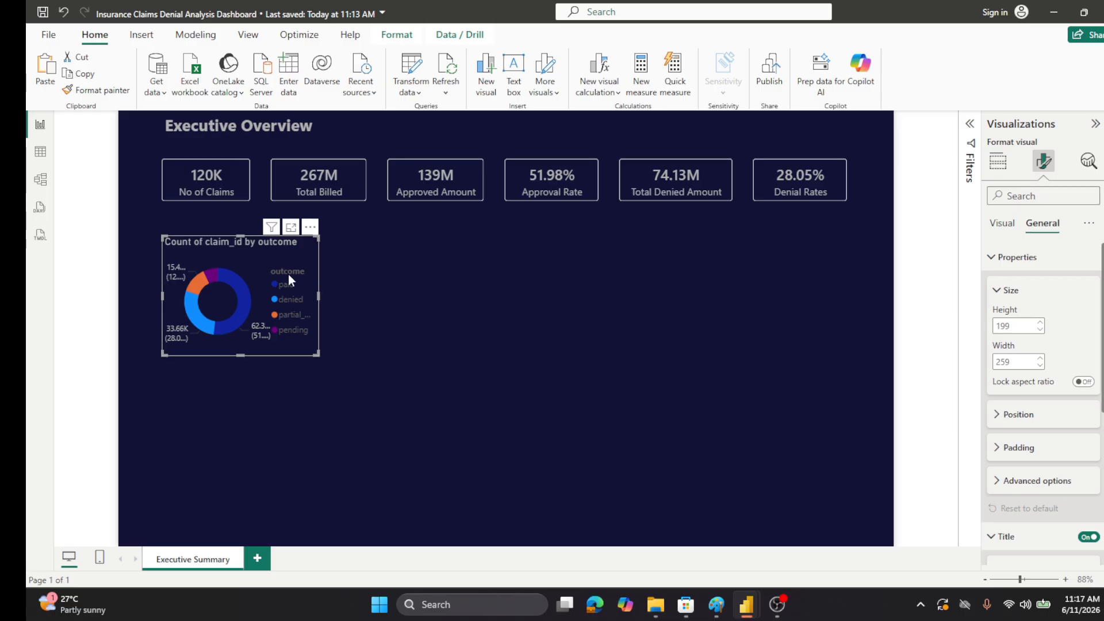
# - Set the donut chart's legend text colour to light grey
pyautogui.click(1007, 257)
pyautogui.click(1002, 224)
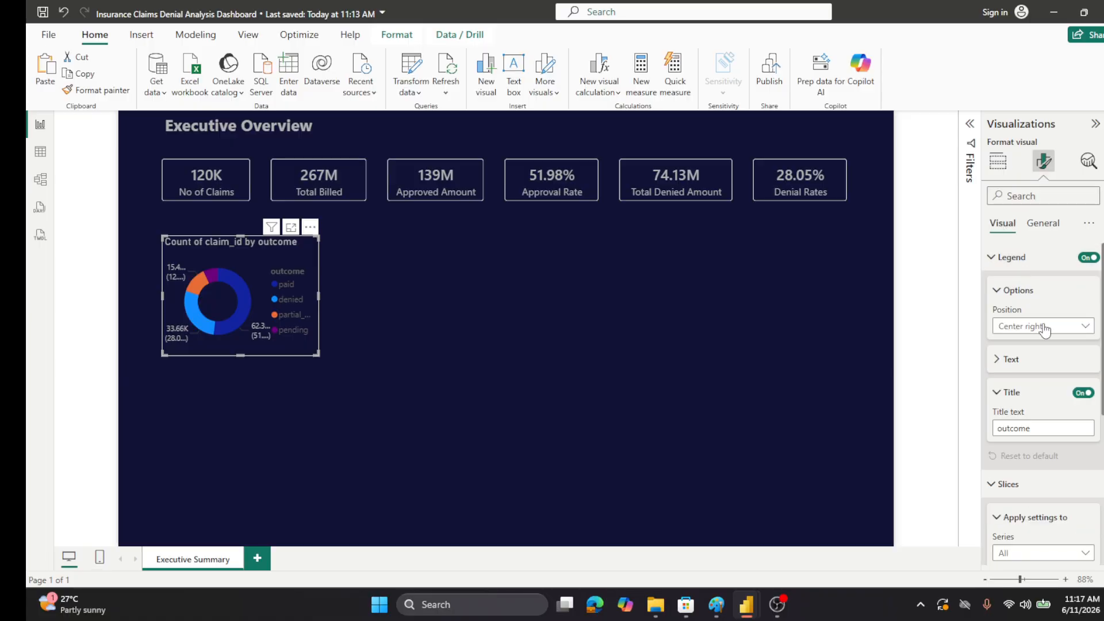
pyautogui.click(1005, 361)
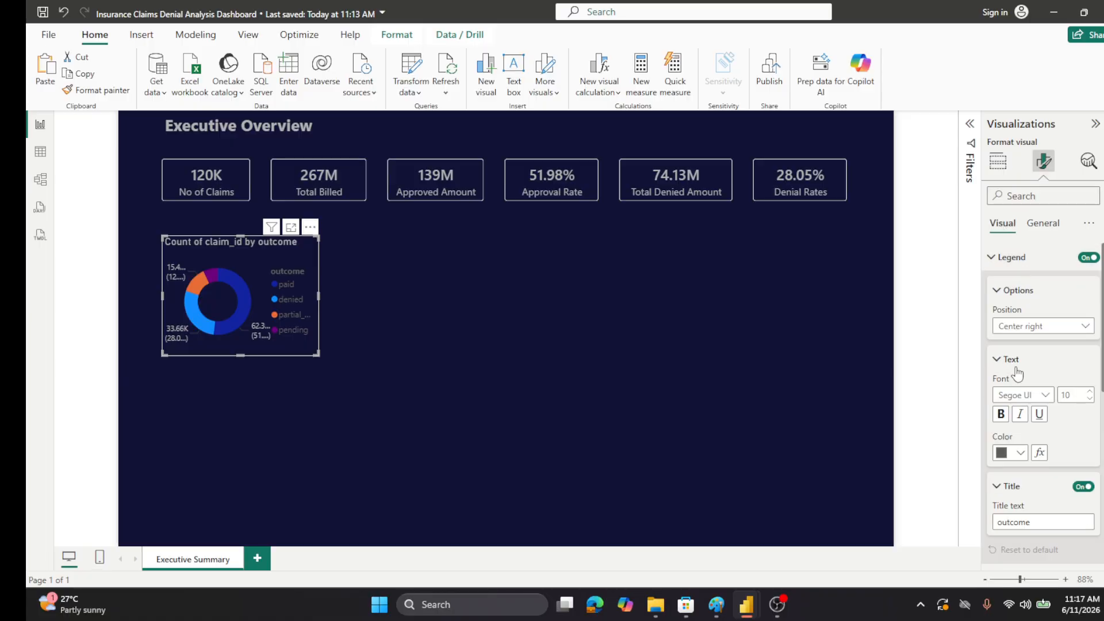
pyautogui.click(1017, 452)
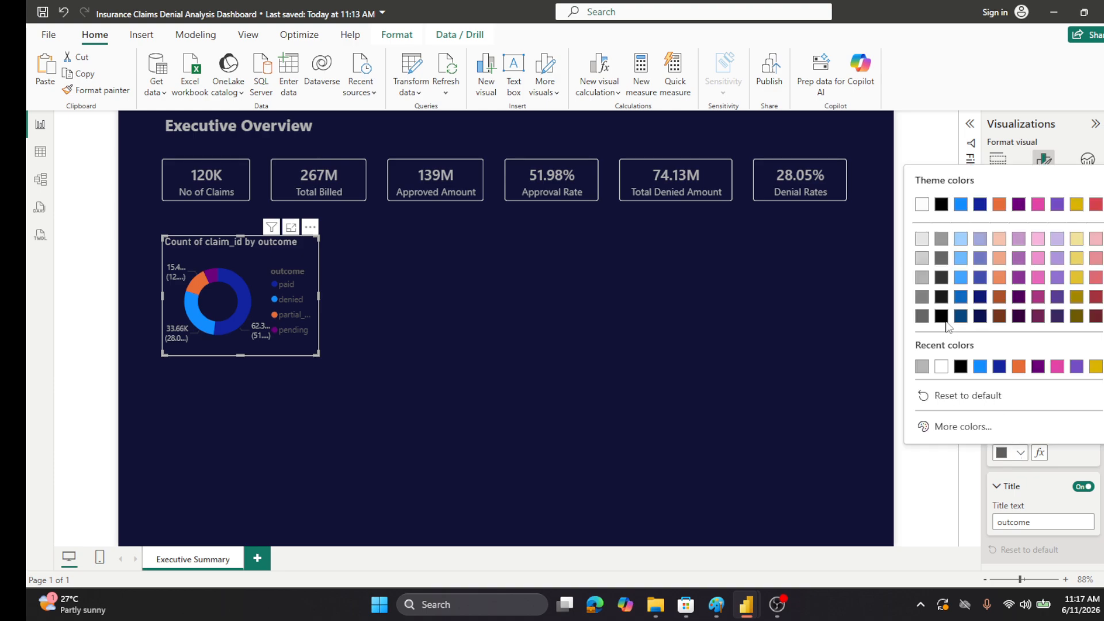
pyautogui.click(921, 278)
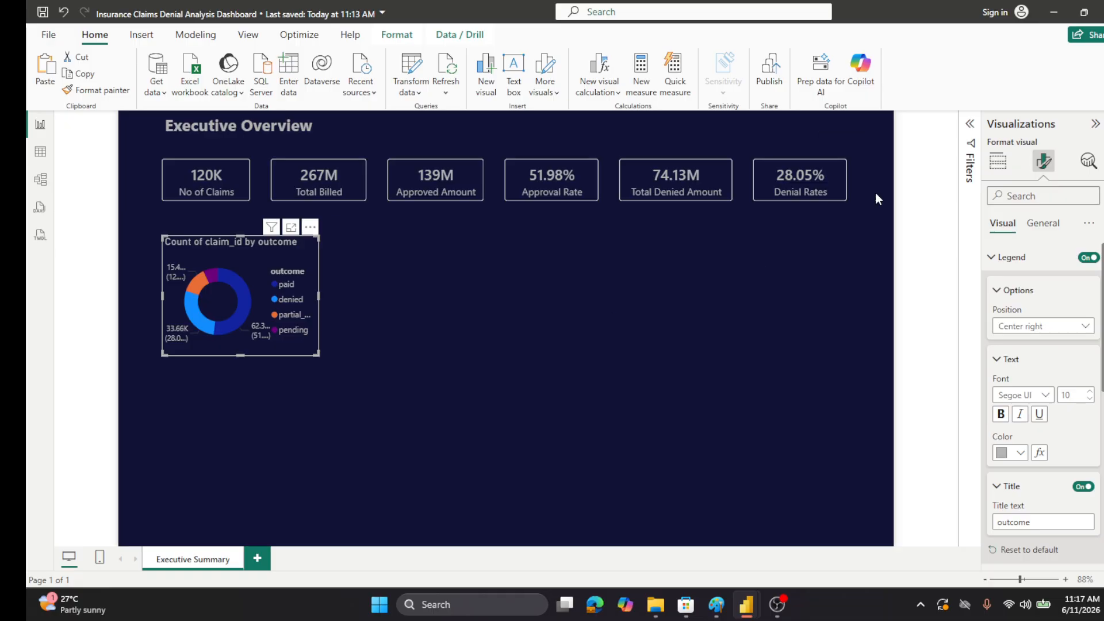
# - Give the donut chart's paid slice the custom green colour #109E28
pyautogui.click(1006, 261)
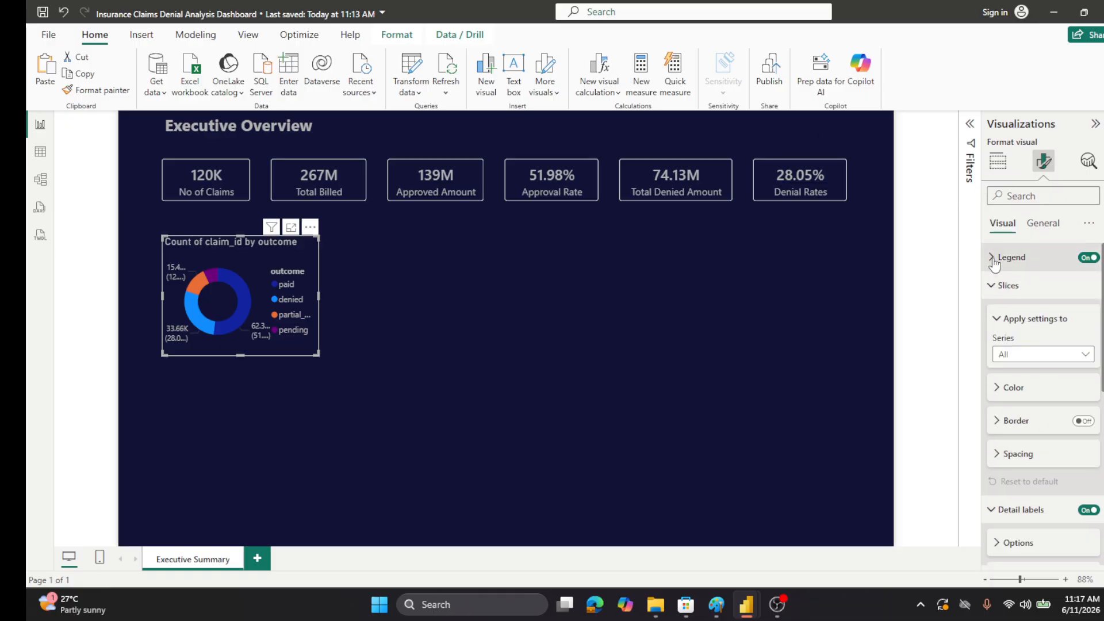
pyautogui.click(1084, 354)
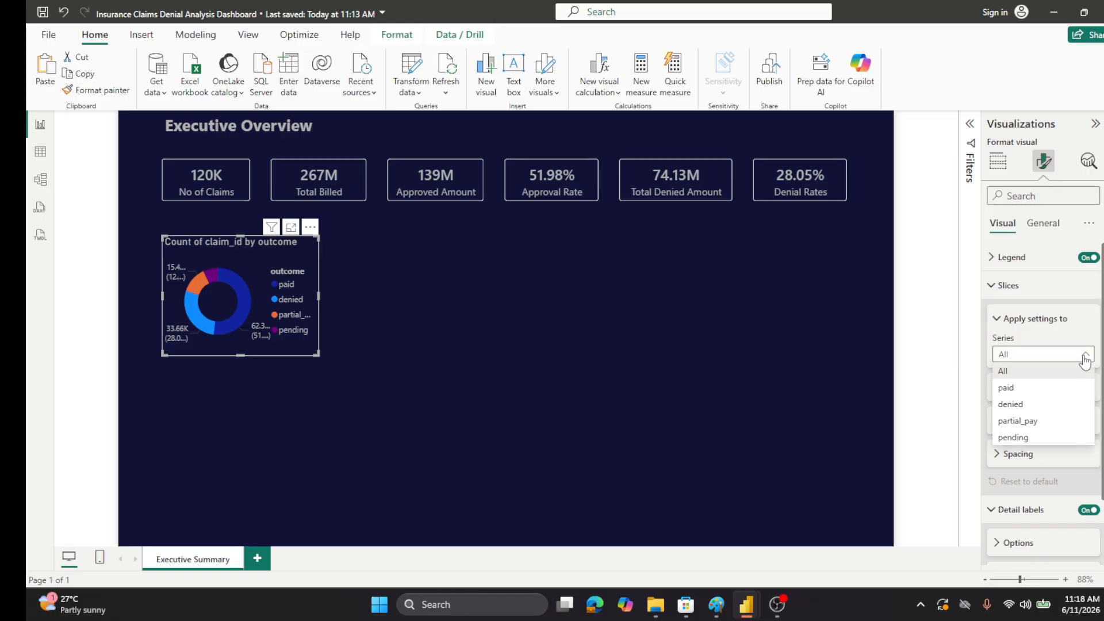
pyautogui.click(1010, 388)
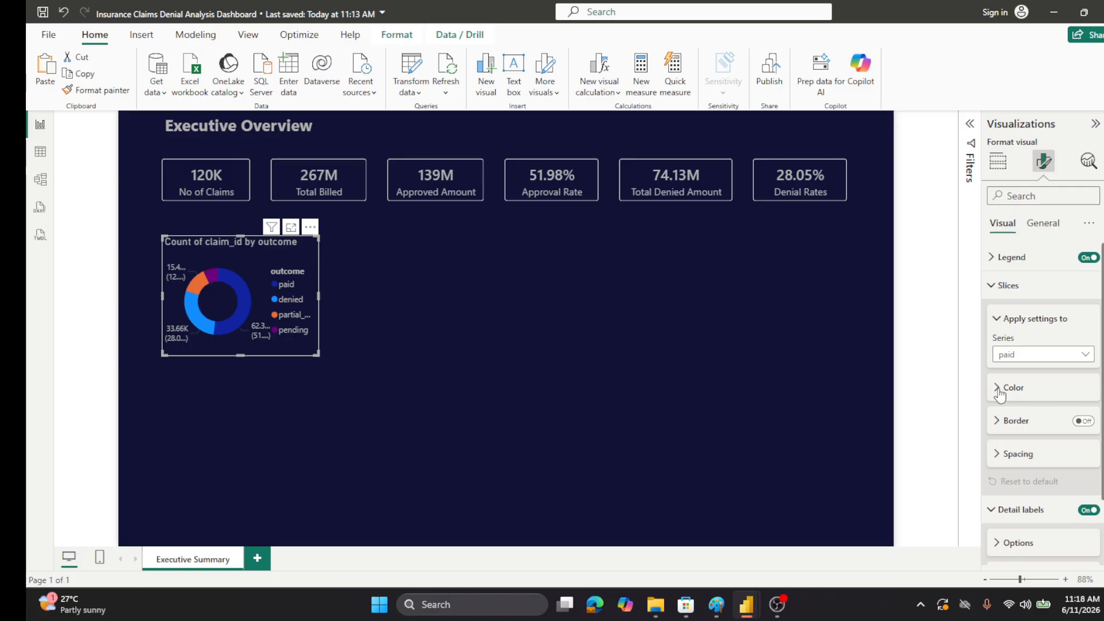
pyautogui.click(999, 395)
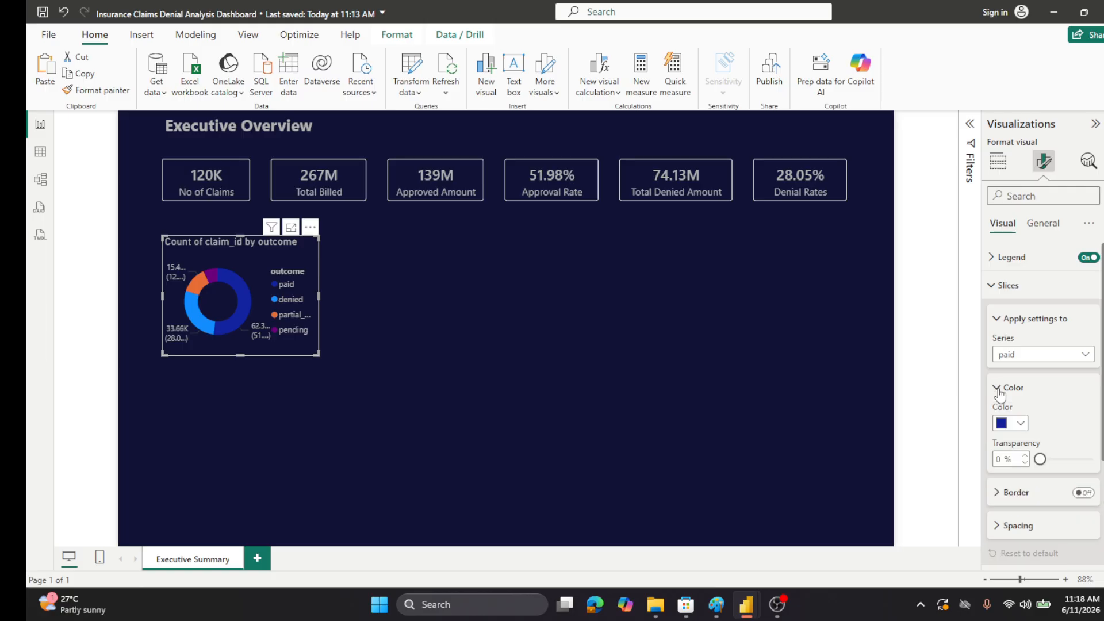
pyautogui.click(1021, 424)
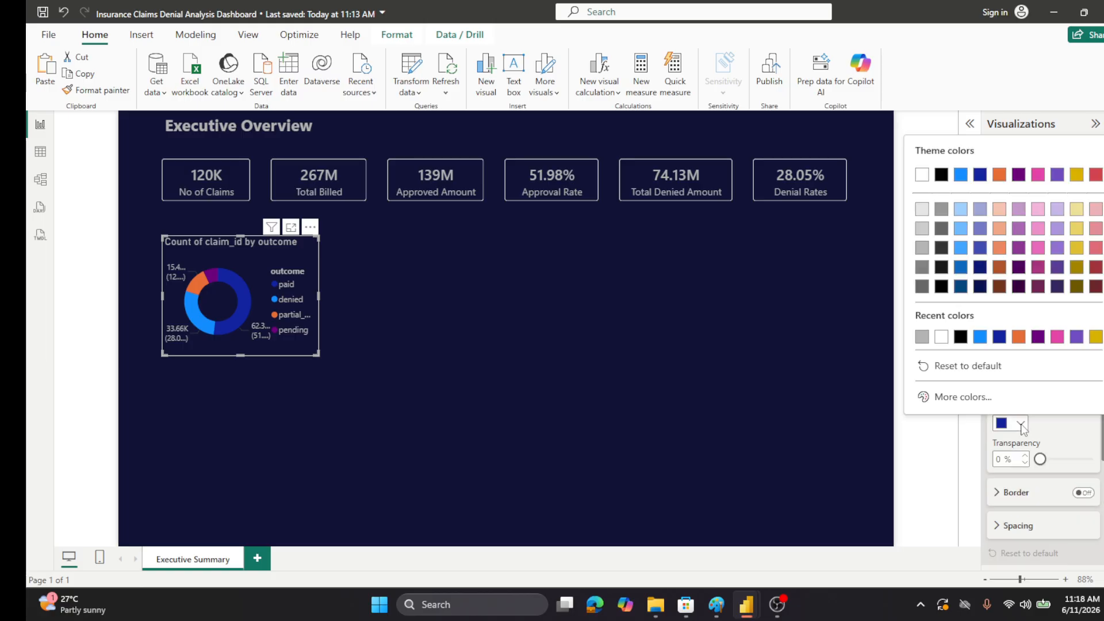
pyautogui.click(955, 396)
pyautogui.moveTo(1037, 343); pyautogui.dragTo(983, 336)
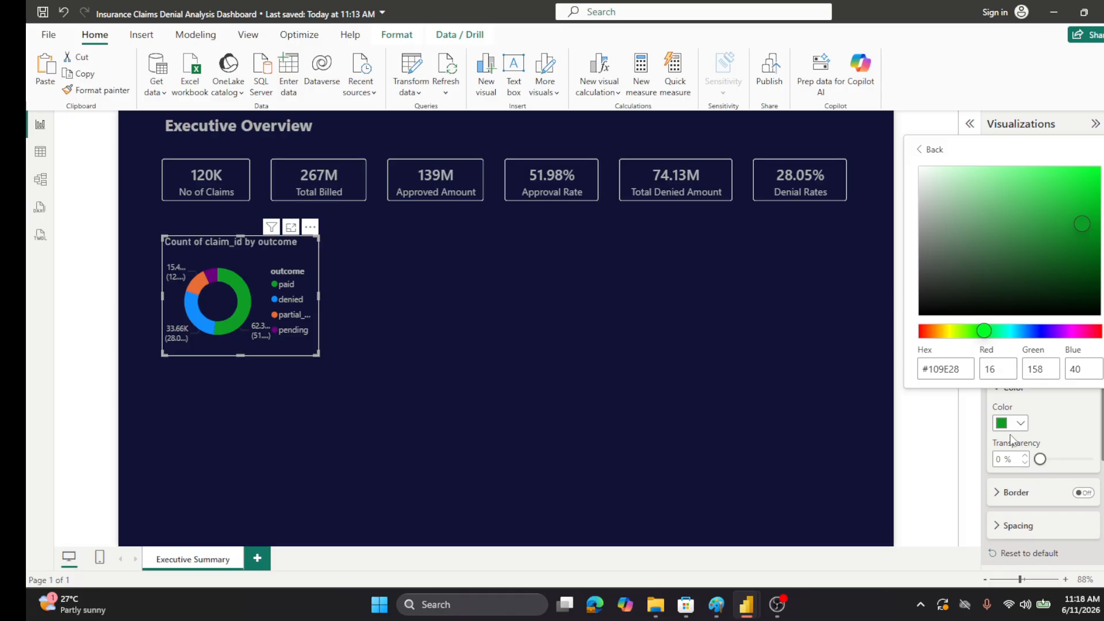
pyautogui.click(1071, 431)
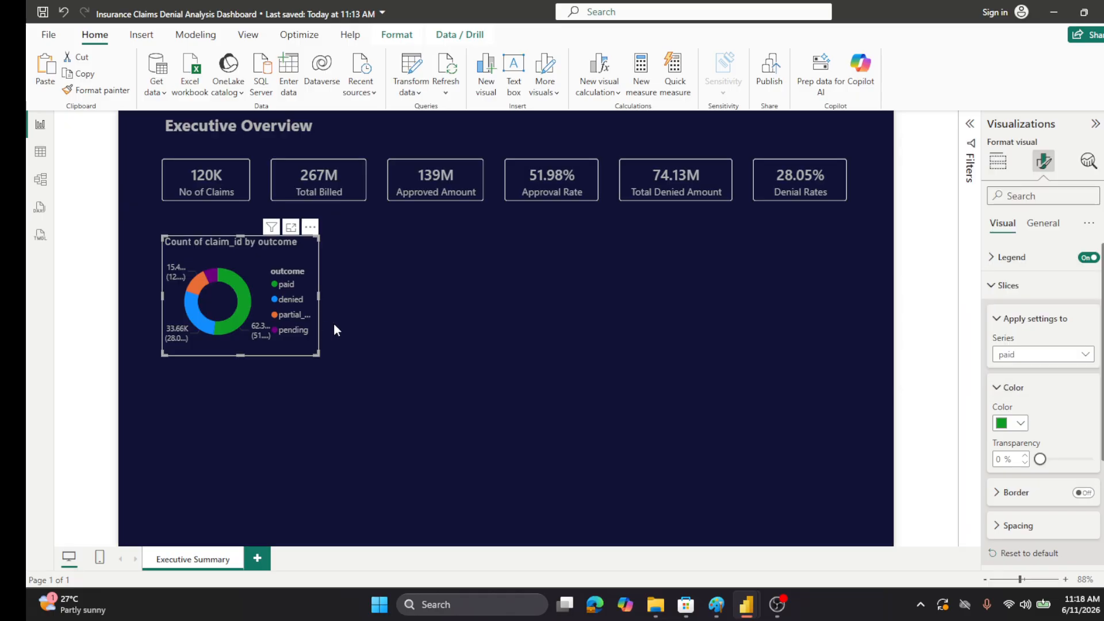
# - Set the colour of the donut chart's denied slice to dark red
pyautogui.click(1015, 354)
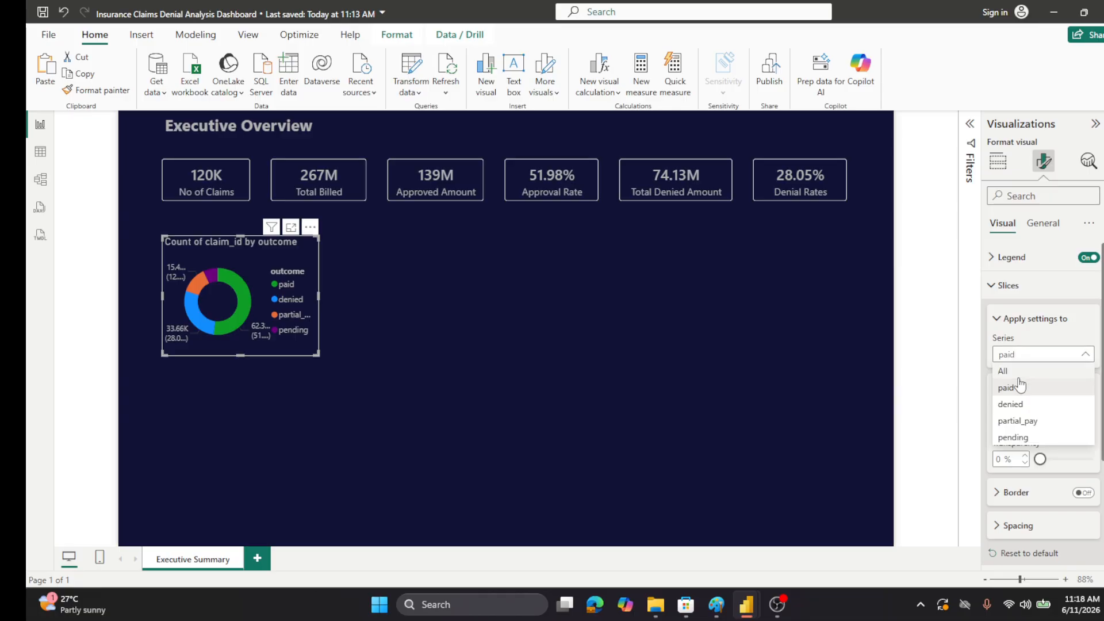
pyautogui.click(1012, 405)
pyautogui.click(1022, 424)
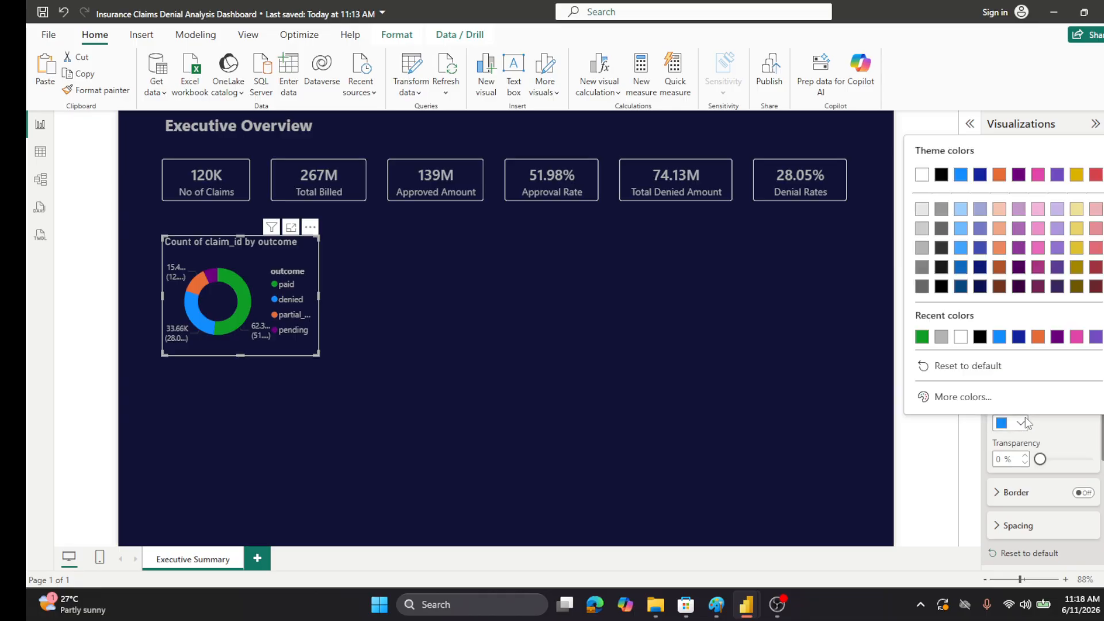
pyautogui.click(1096, 269)
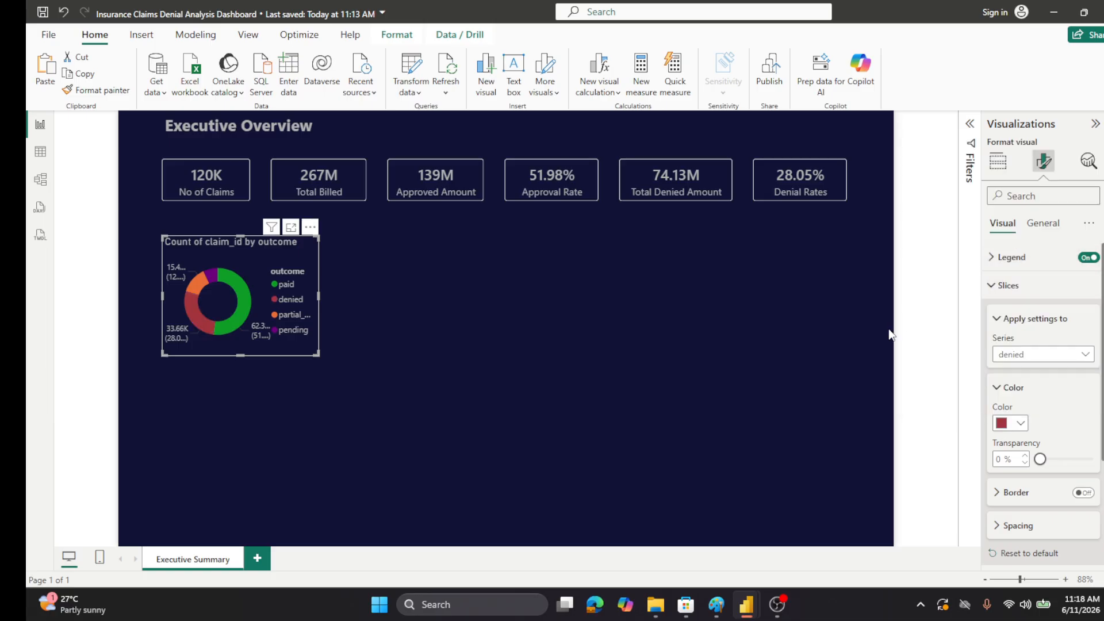
# - Compare brown, dark red and light red for the donut chart's denied slice, and settle on light red
pyautogui.click(1020, 425)
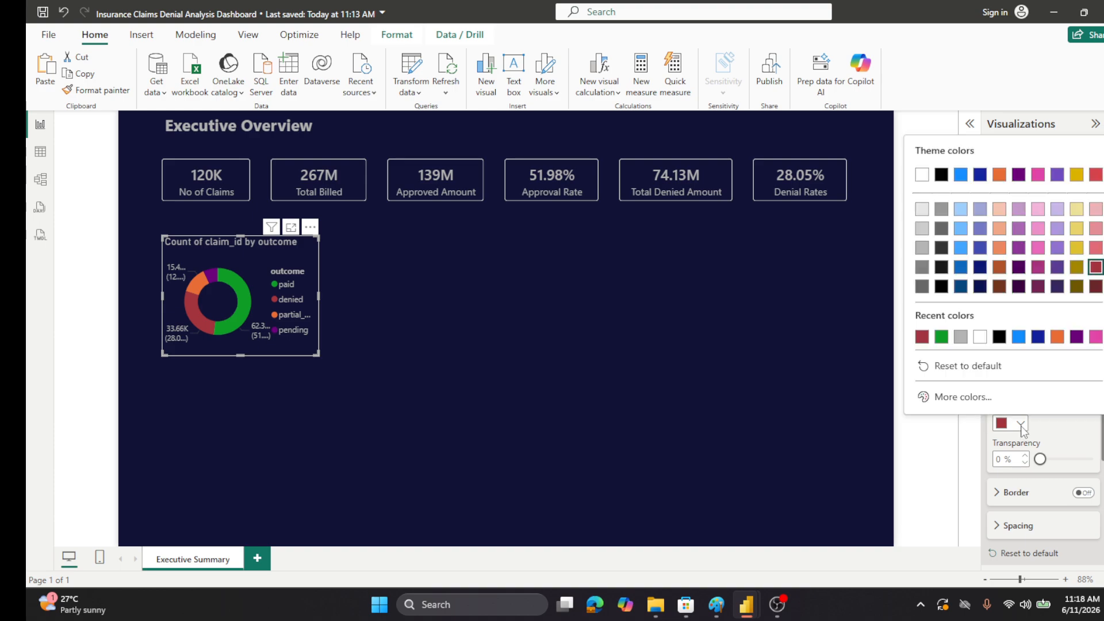
pyautogui.click(1000, 268)
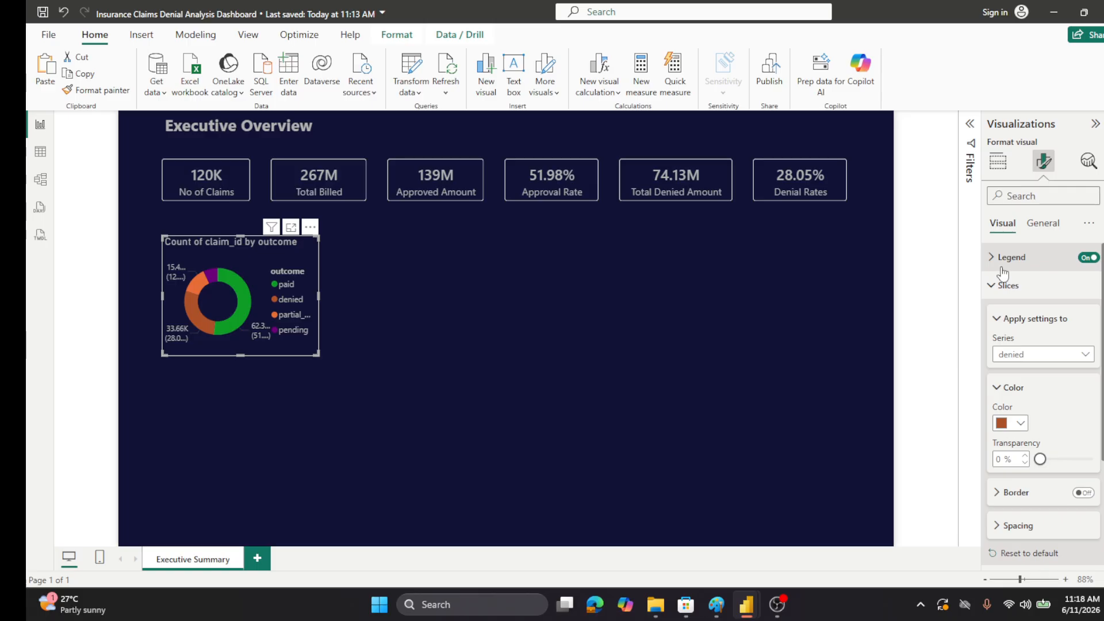
pyautogui.click(1020, 425)
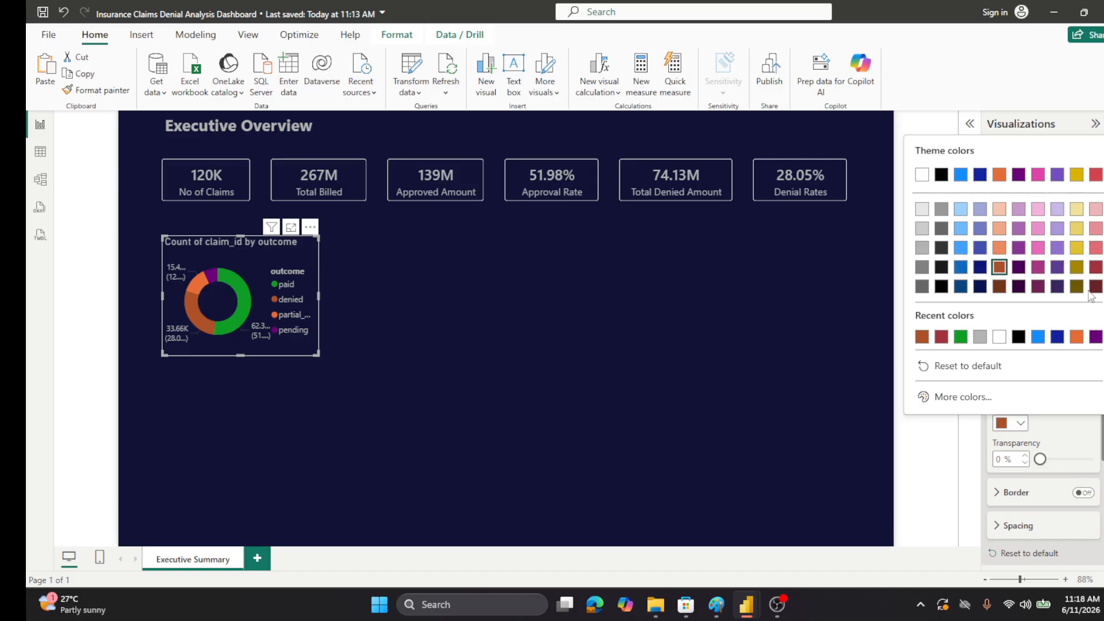
pyautogui.click(1094, 248)
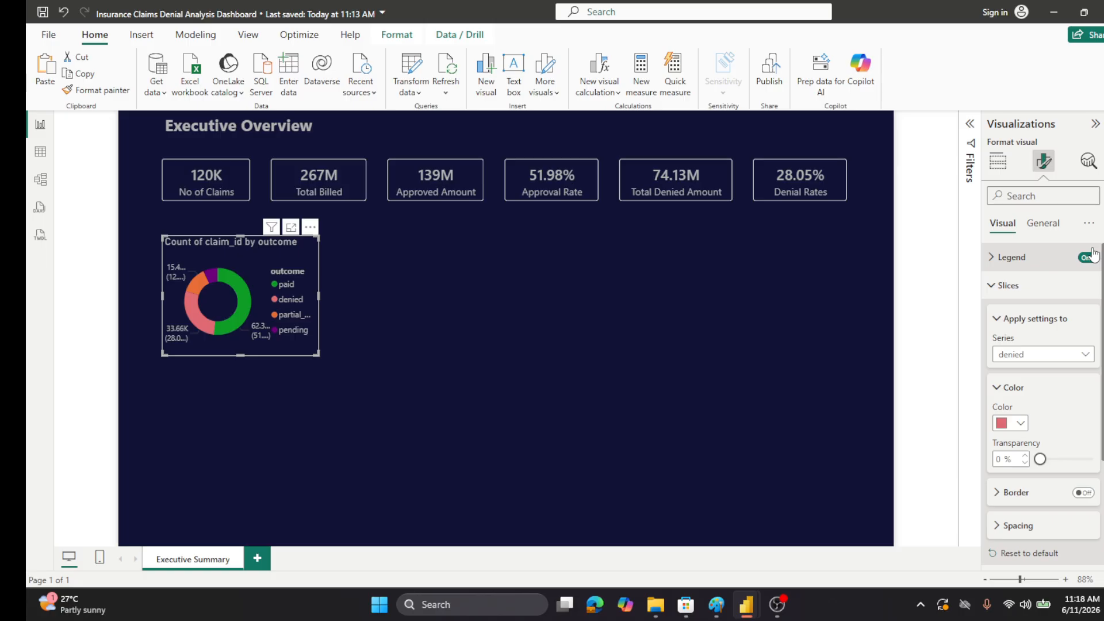
pyautogui.click(1020, 423)
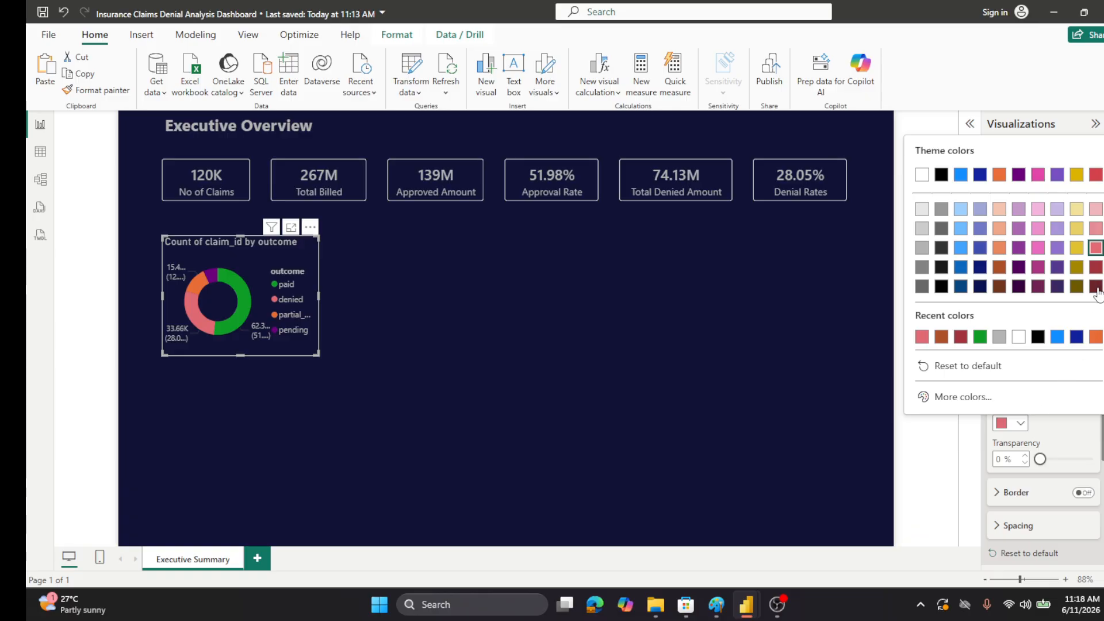
pyautogui.click(1095, 268)
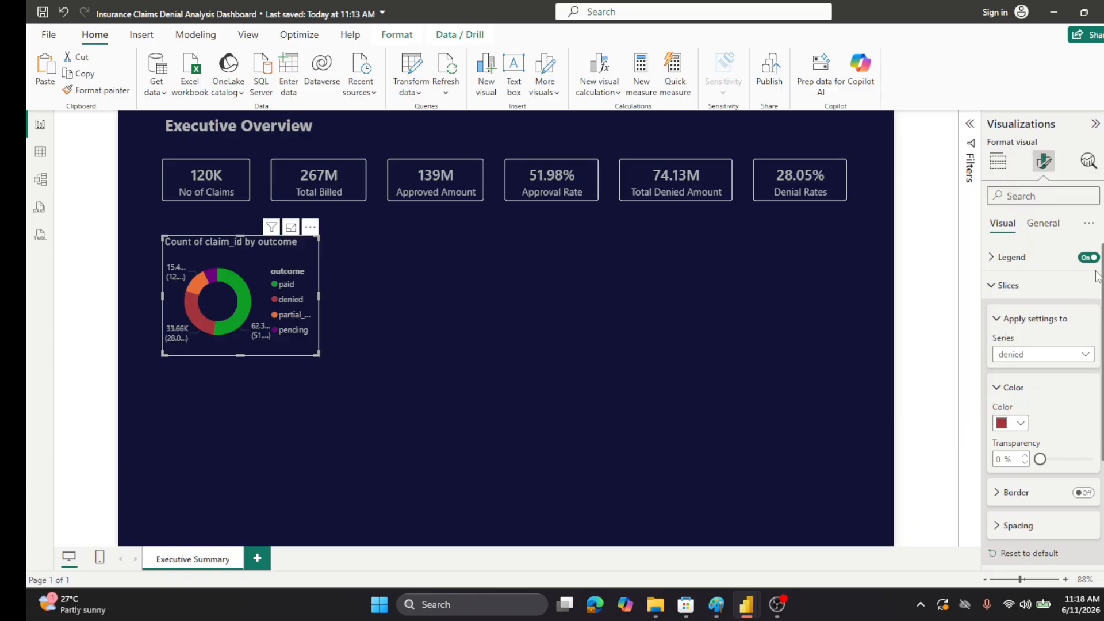
pyautogui.click(1025, 424)
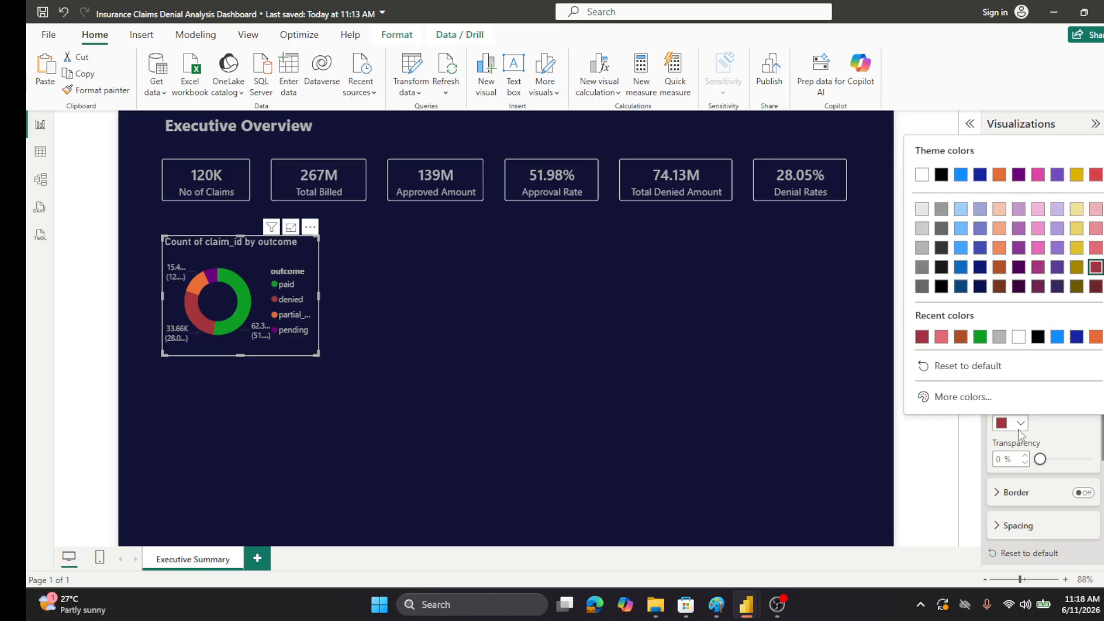
pyautogui.click(1095, 248)
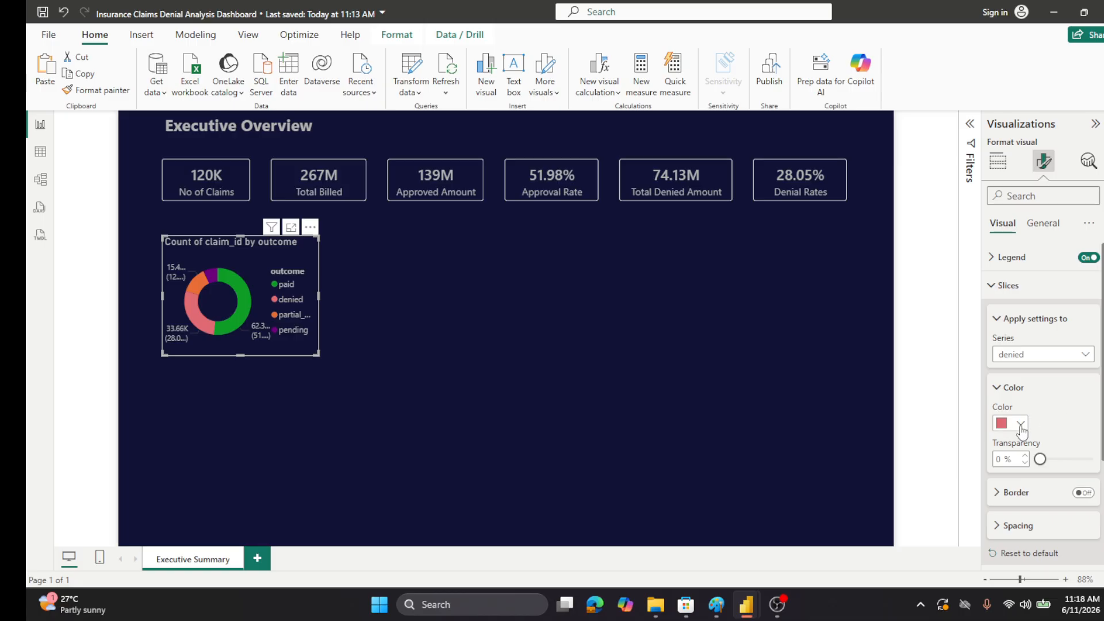
# - Try two yellow shades on the donut chart's partial_pay slice, and settle on light purple
pyautogui.click(1079, 353)
pyautogui.click(1025, 420)
pyautogui.click(1022, 422)
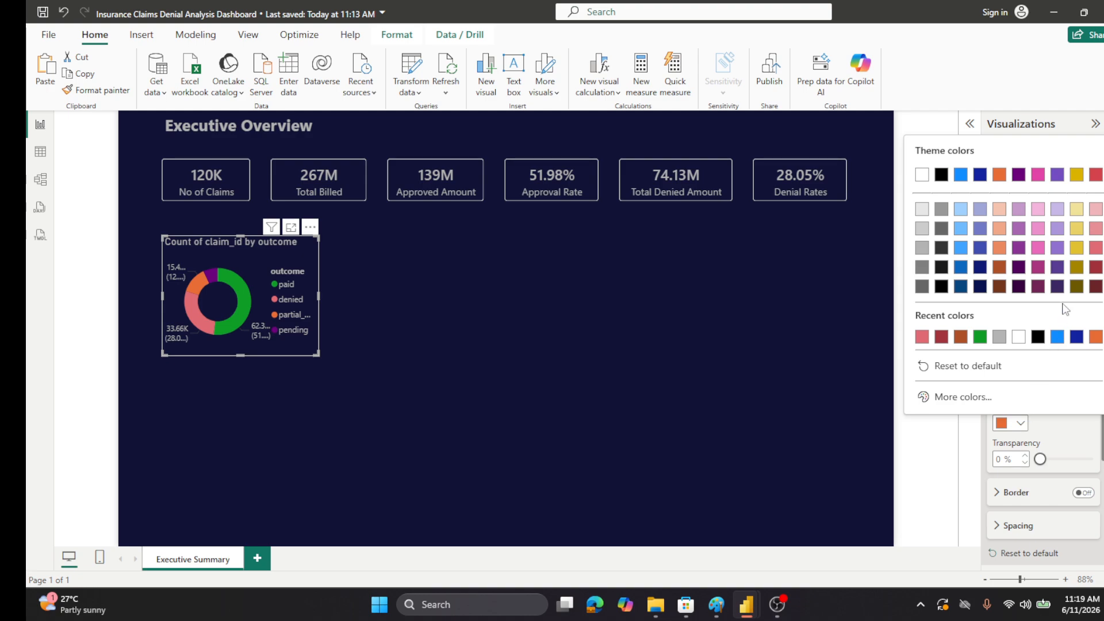
pyautogui.click(1077, 228)
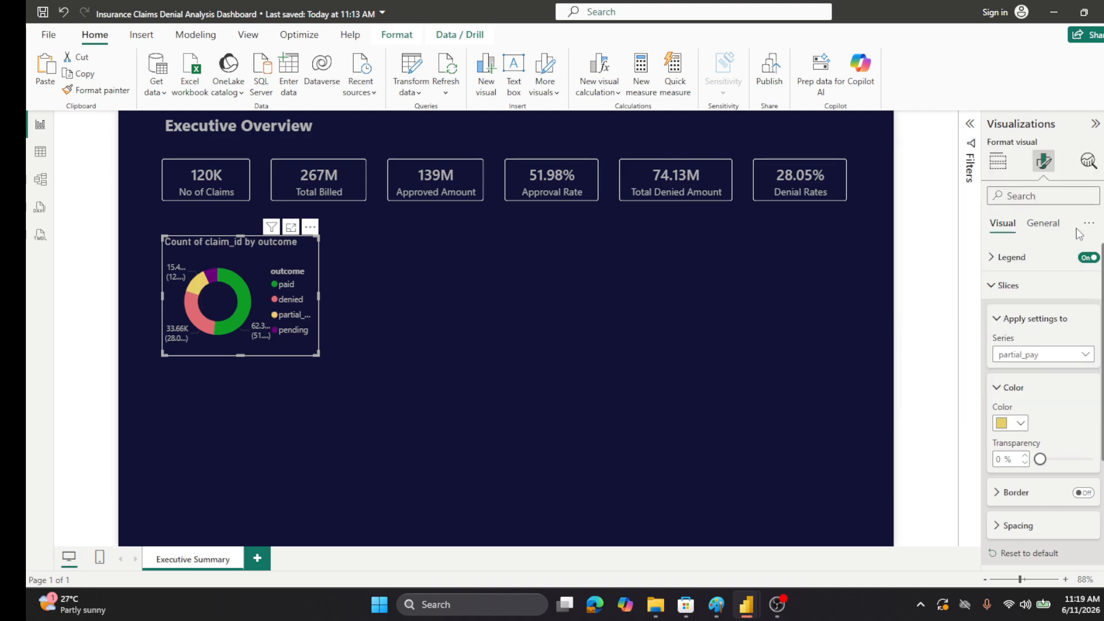
pyautogui.click(1020, 423)
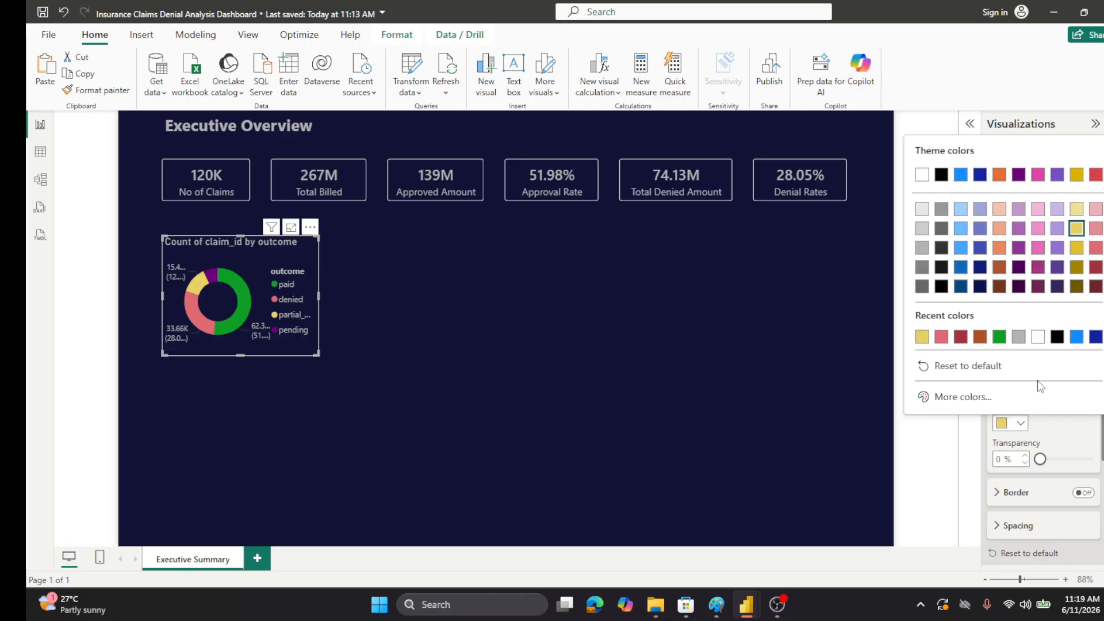
pyautogui.click(1079, 249)
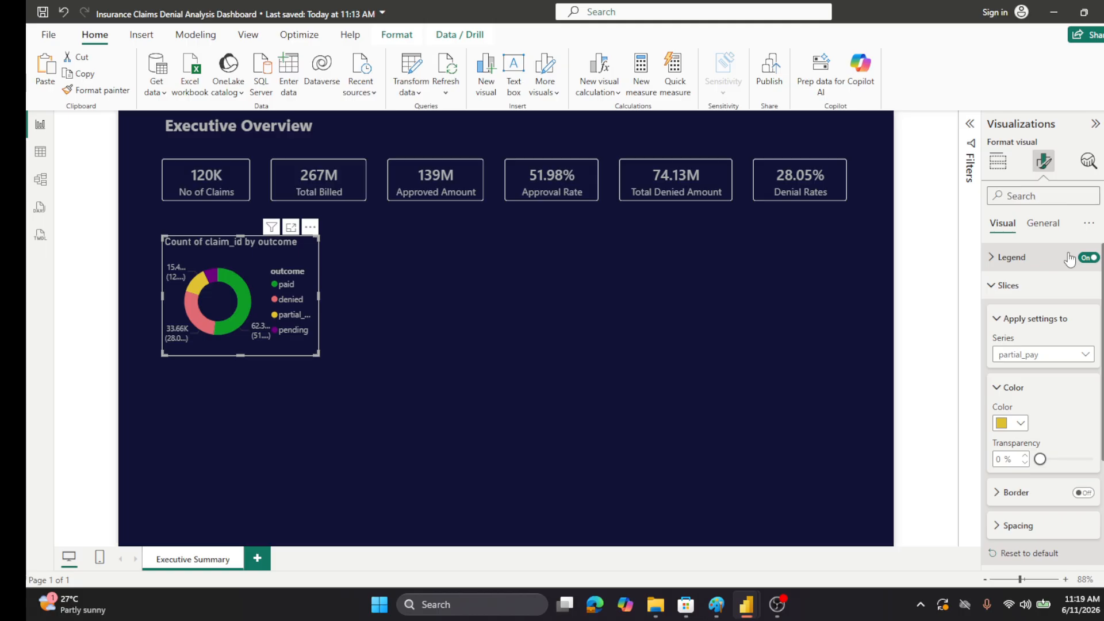
pyautogui.click(1022, 423)
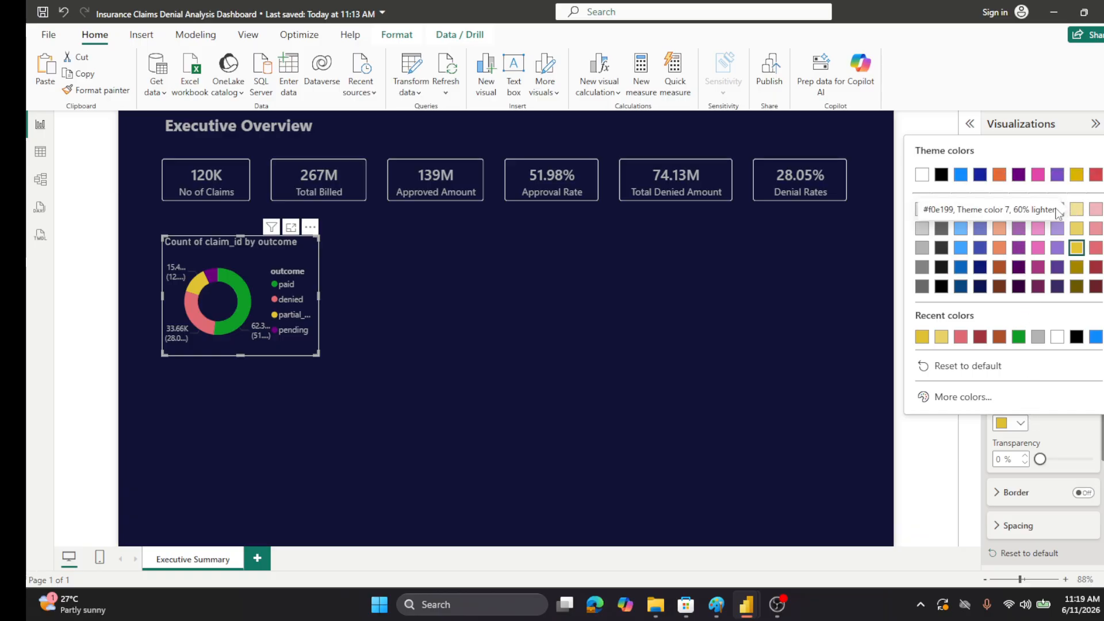
pyautogui.click(1057, 230)
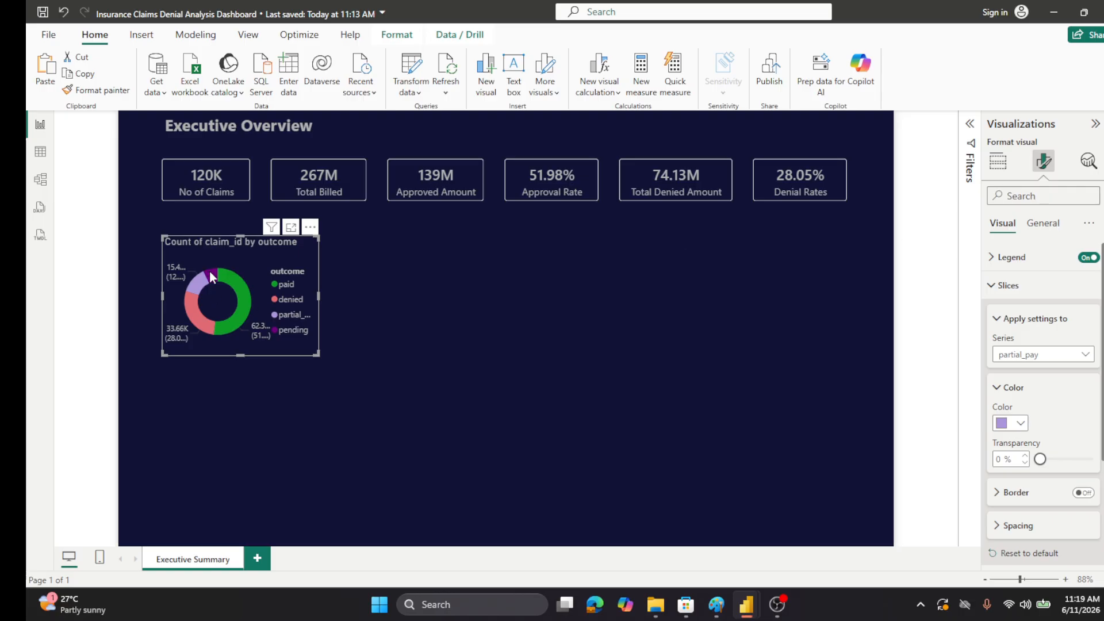
# - Set the colour of the donut chart's pending slice to light pink
pyautogui.moveTo(211, 277)
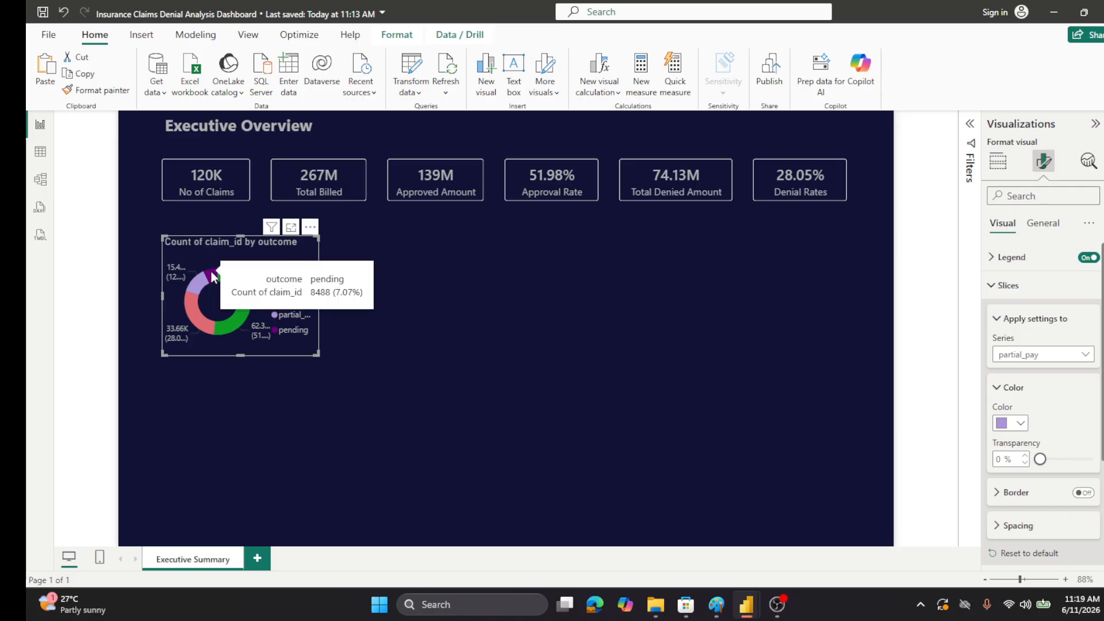
pyautogui.click(1087, 357)
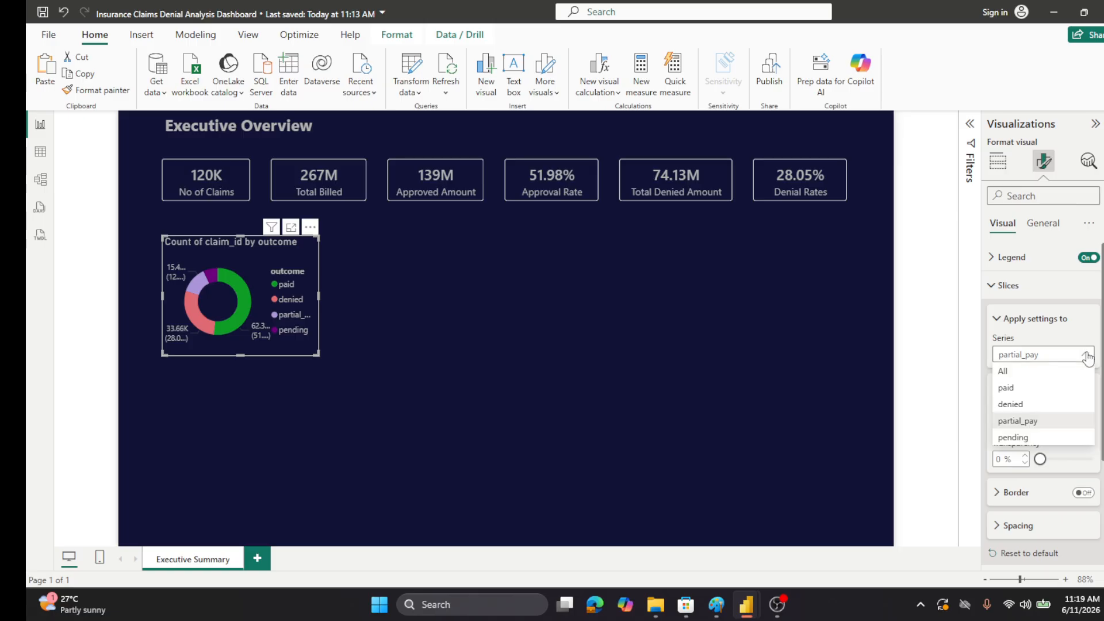
pyautogui.click(1037, 437)
pyautogui.click(1021, 423)
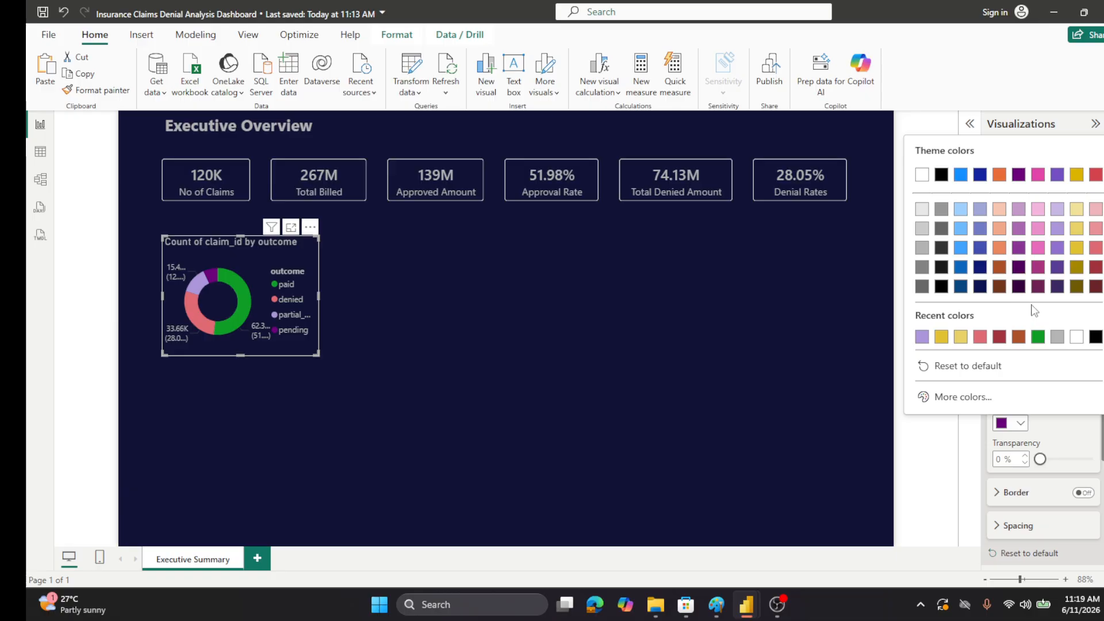
pyautogui.click(1096, 209)
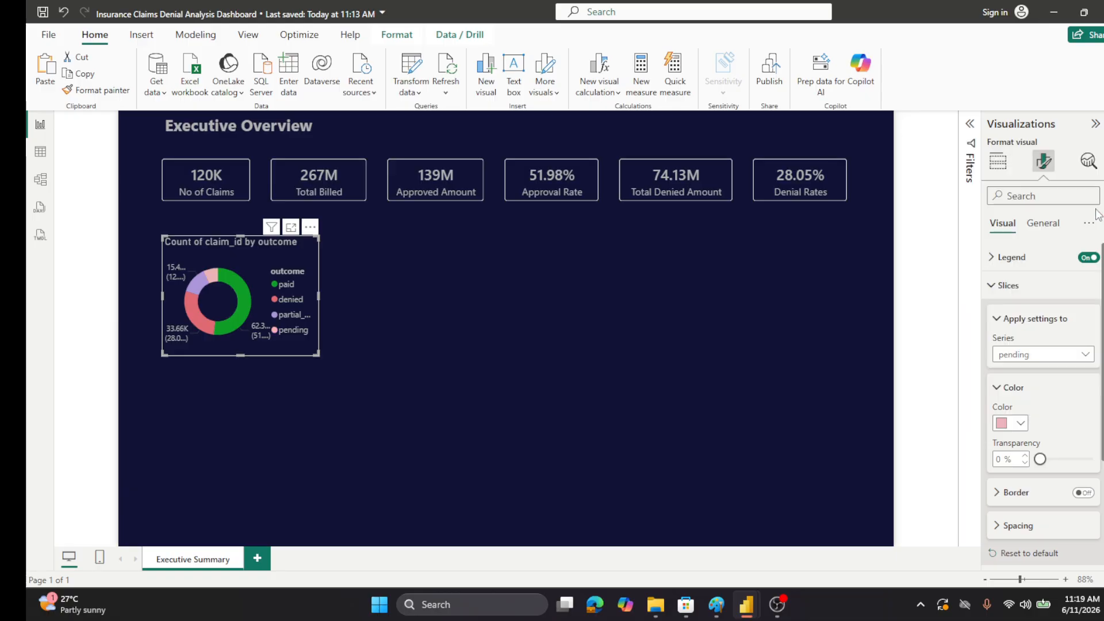
pyautogui.click(453, 351)
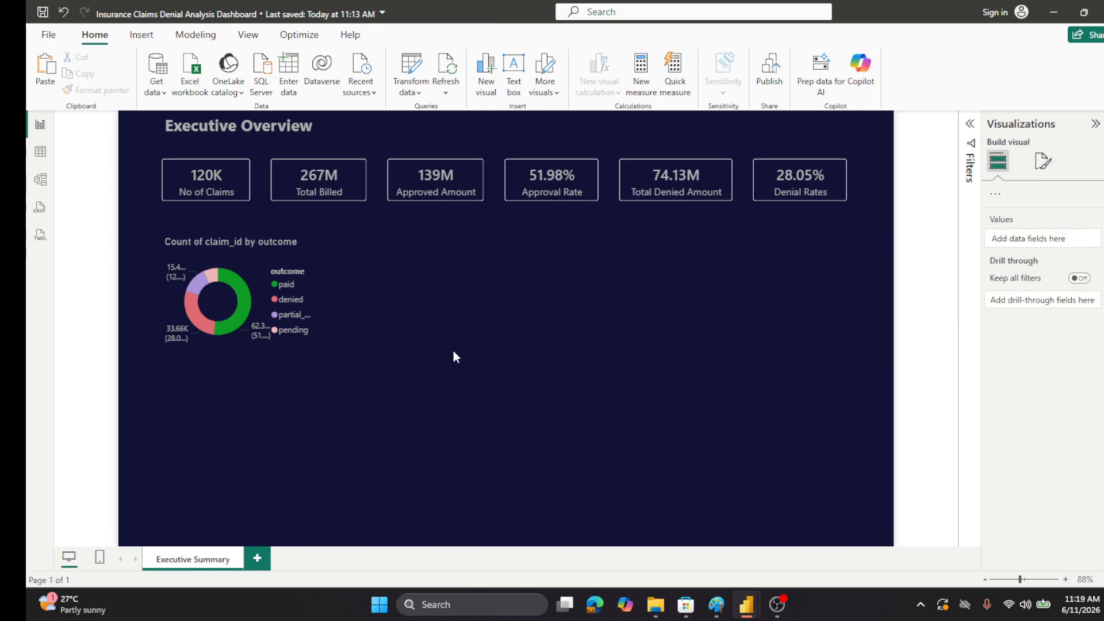
# - Widen the donut chart until its labels and legend entries fit, and make it slightly taller
pyautogui.click(230, 353)
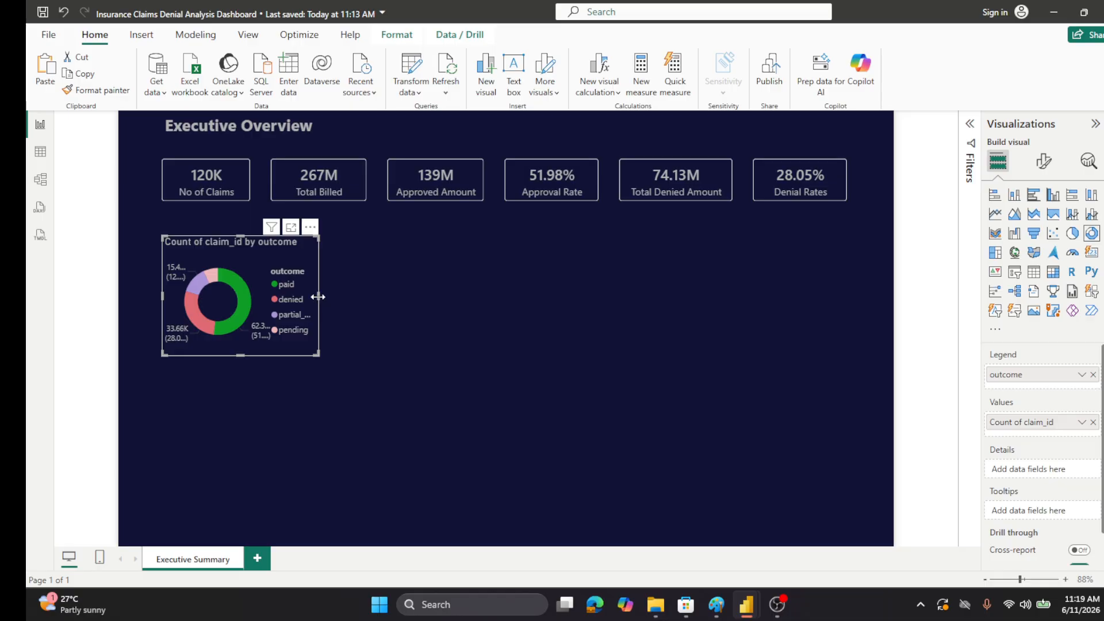
pyautogui.moveTo(318, 296); pyautogui.dragTo(362, 300)
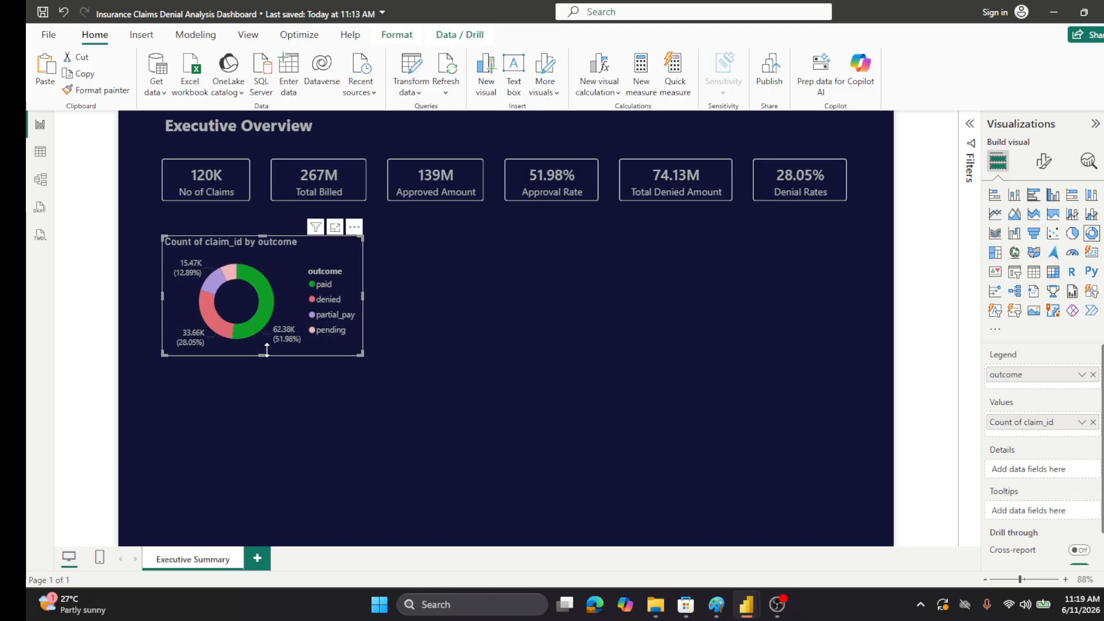
pyautogui.moveTo(263, 356); pyautogui.dragTo(264, 368)
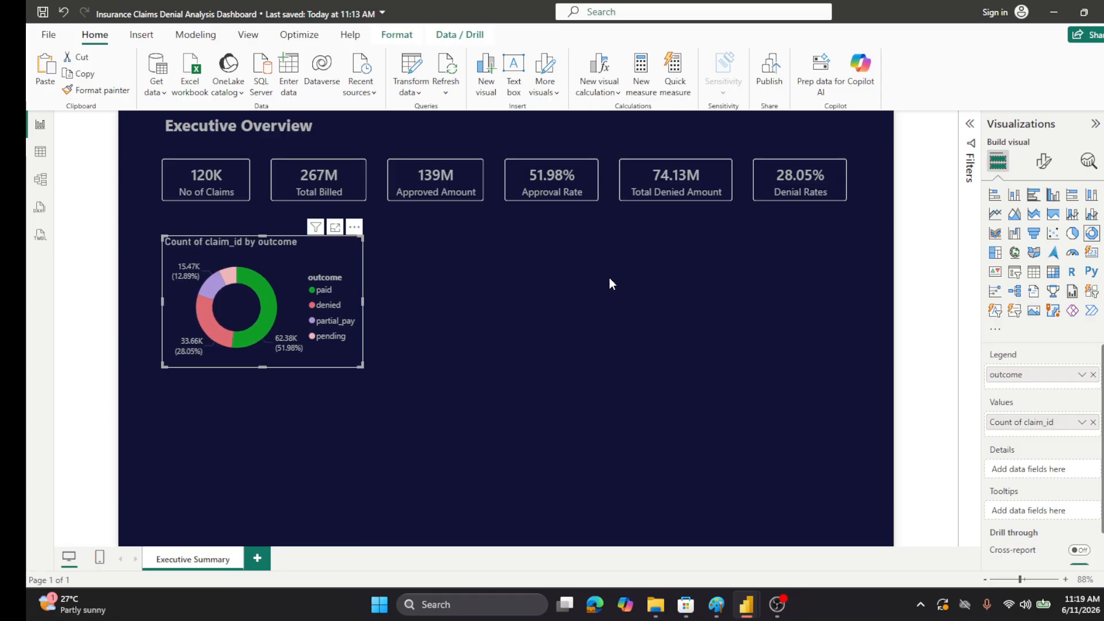
# - Change the donut chart's title to "No of claims by outcome" and save the report
pyautogui.click(1043, 162)
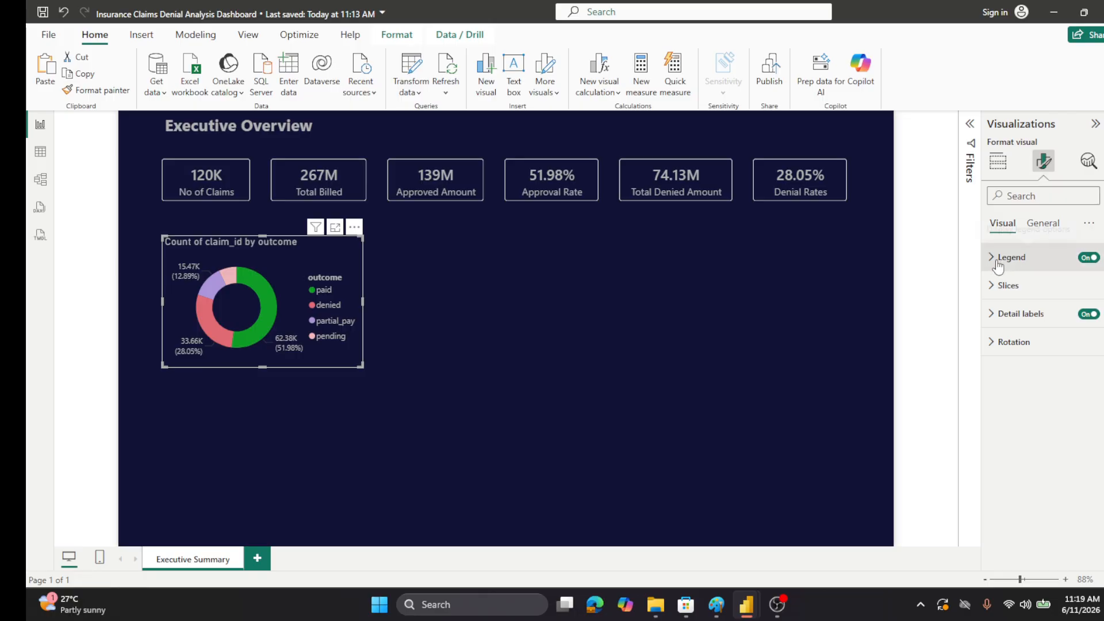
pyautogui.click(1042, 224)
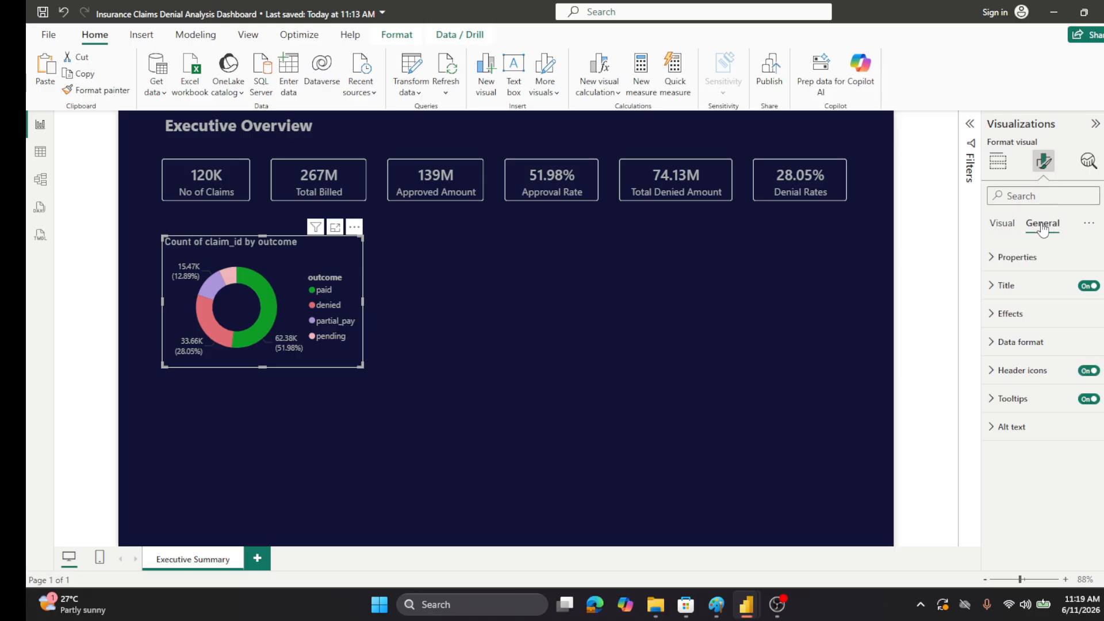
pyautogui.click(996, 294)
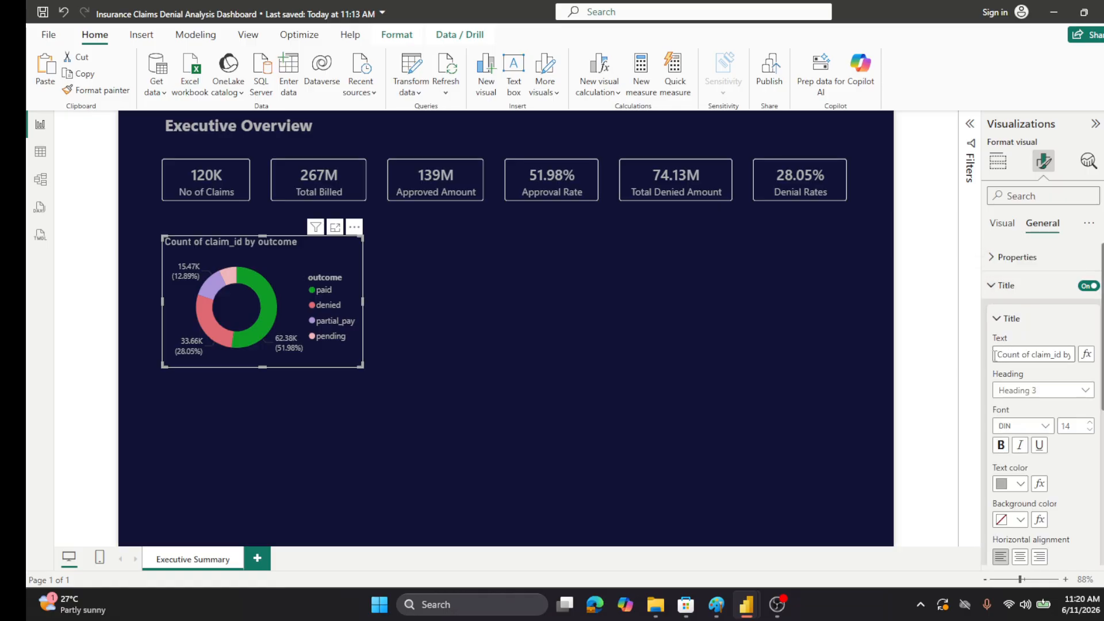
pyautogui.moveTo(995, 355); pyautogui.dragTo(1020, 354)
pyautogui.write('No o')
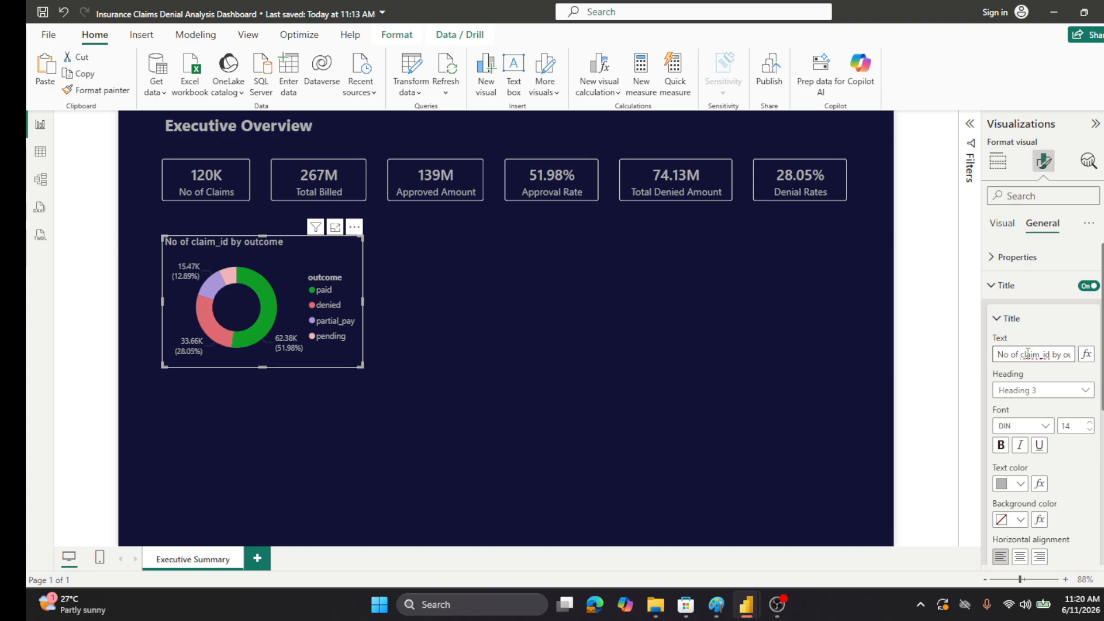
pyautogui.press('BackSpace')
pyautogui.press('BackSpace')
pyautogui.press('BackSpace')
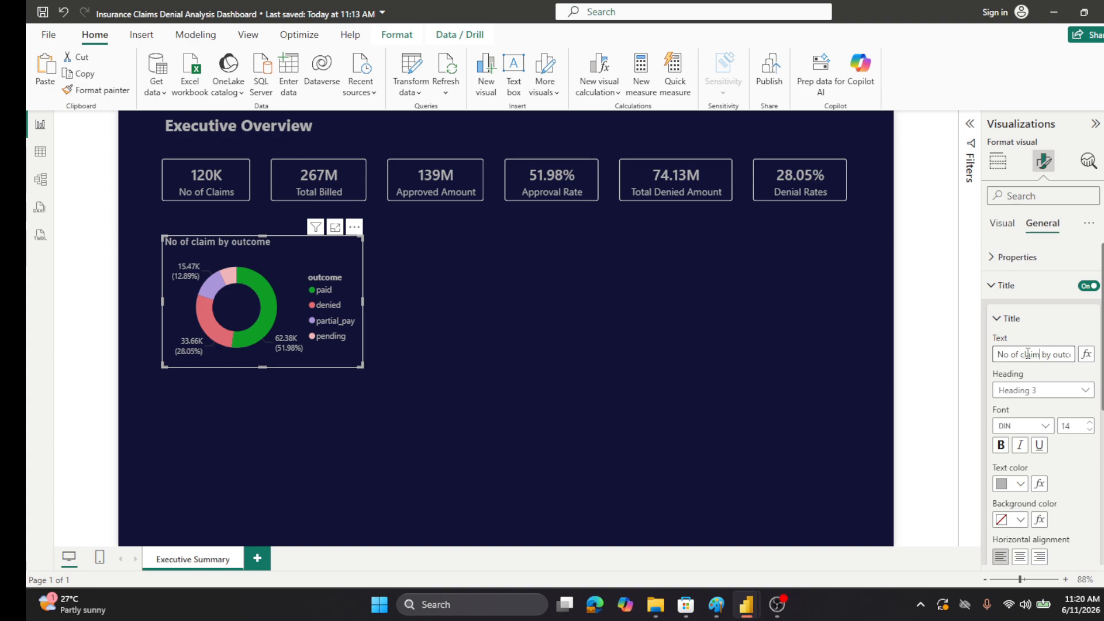
pyautogui.write('s')
pyautogui.click(495, 306)
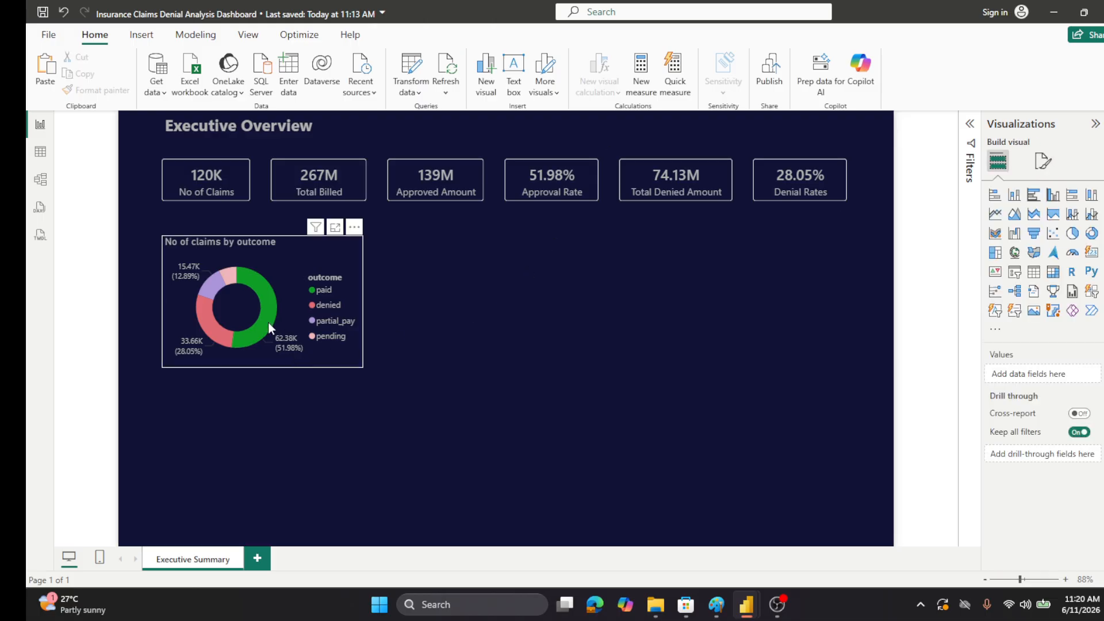
pyautogui.moveTo(261, 326)
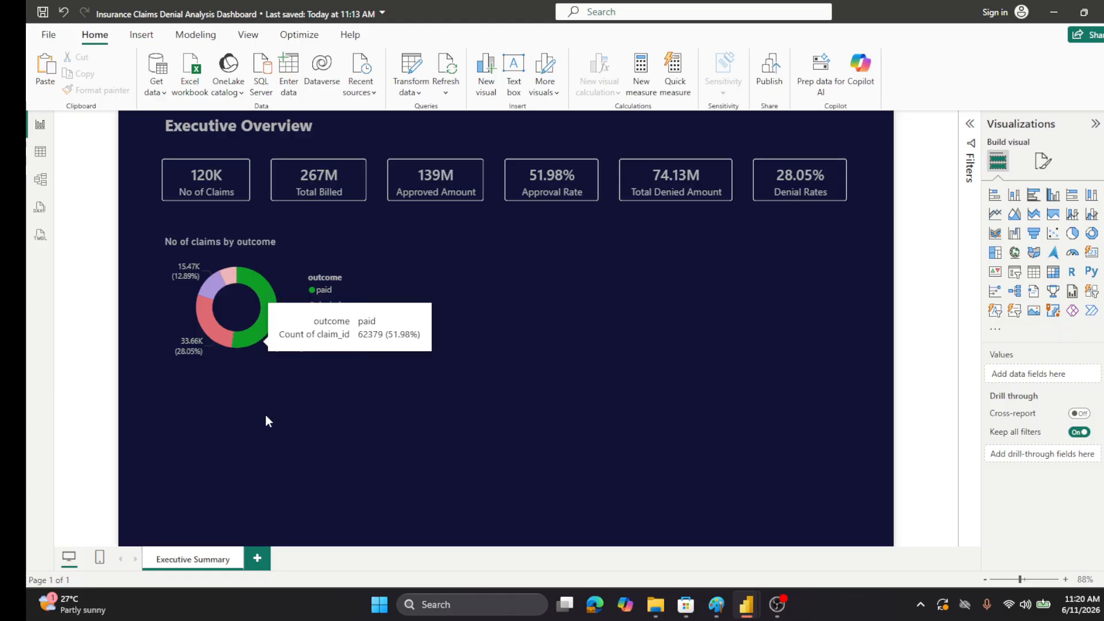
pyautogui.click(44, 12)
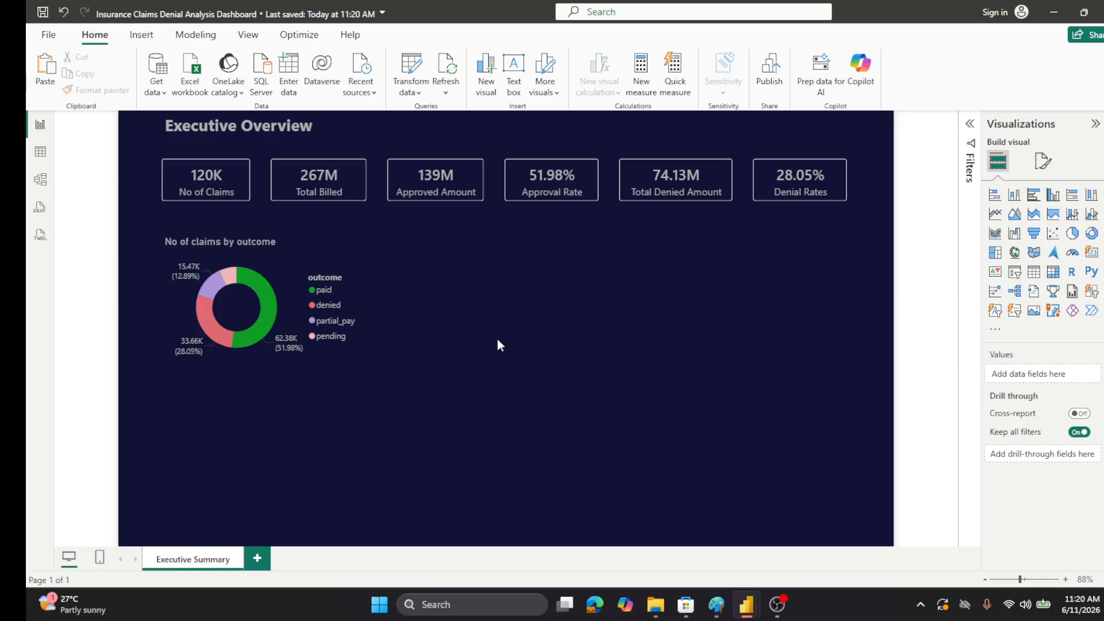
pyautogui.click(969, 126)
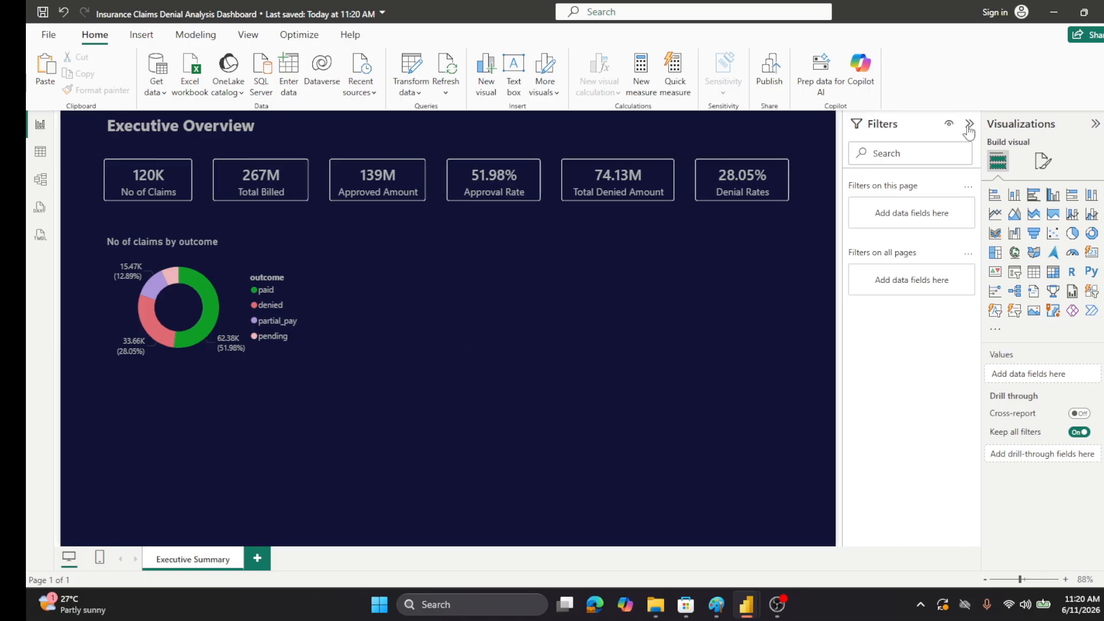
pyautogui.click(969, 126)
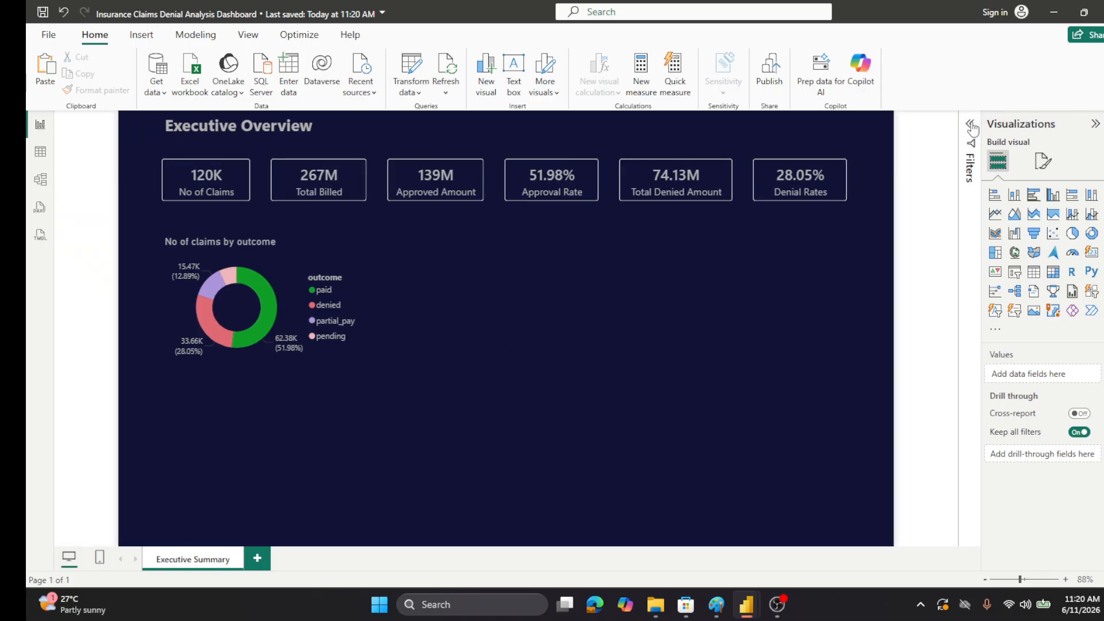
# - Add a wide line chart to the right of the donut chart, with claim_year as its X-axis
pyautogui.click(995, 214)
pyautogui.moveTo(315, 433); pyautogui.dragTo(850, 303)
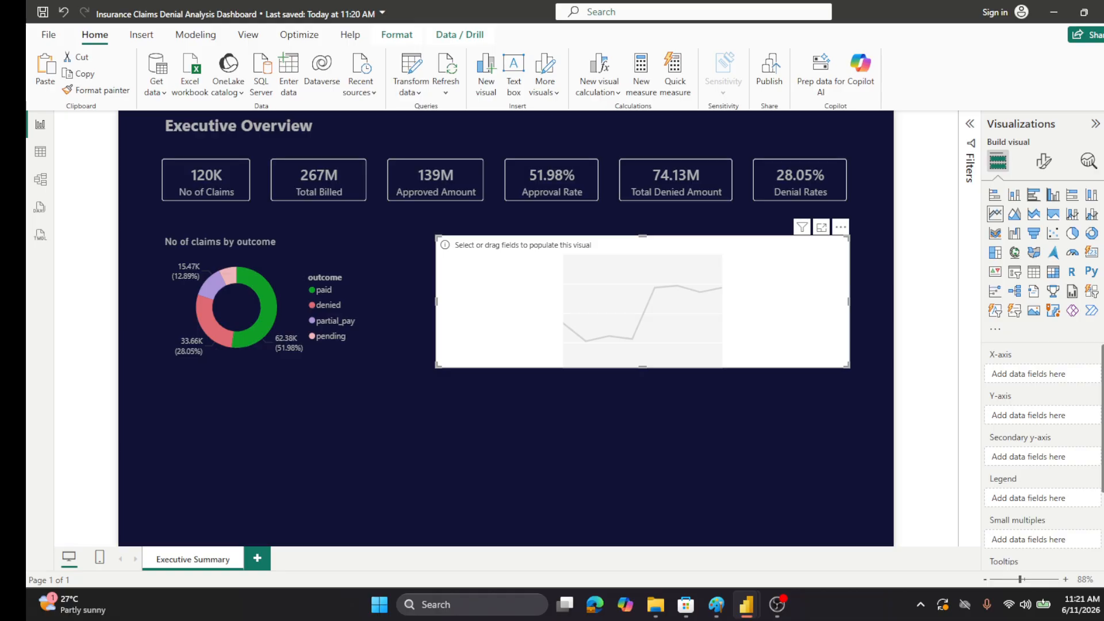
pyautogui.click(1069, 123)
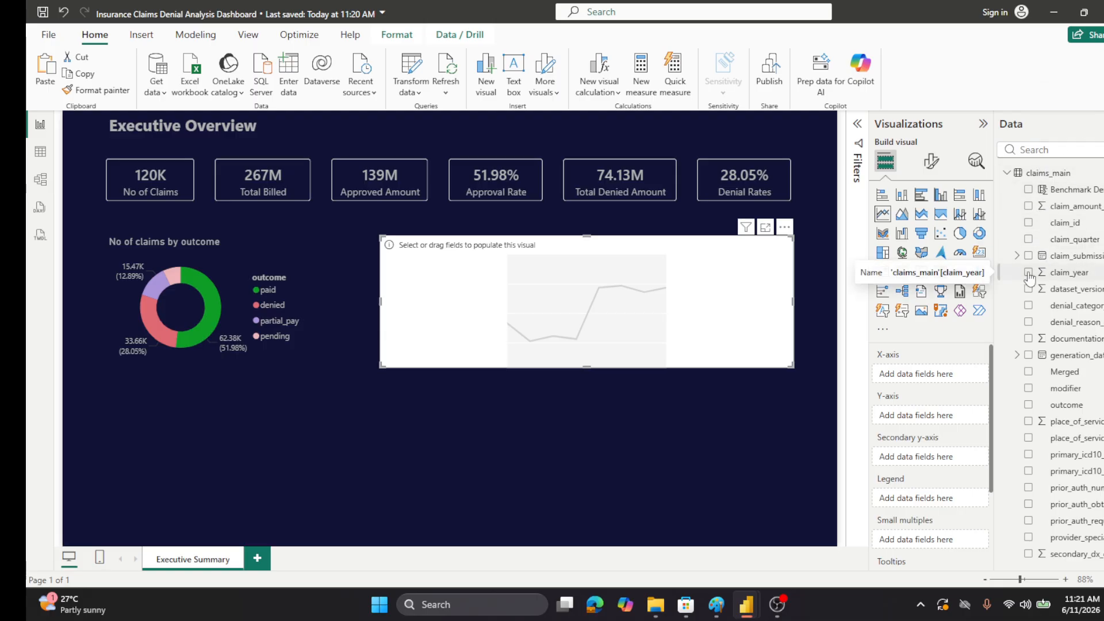
pyautogui.moveTo(1067, 278); pyautogui.dragTo(941, 380)
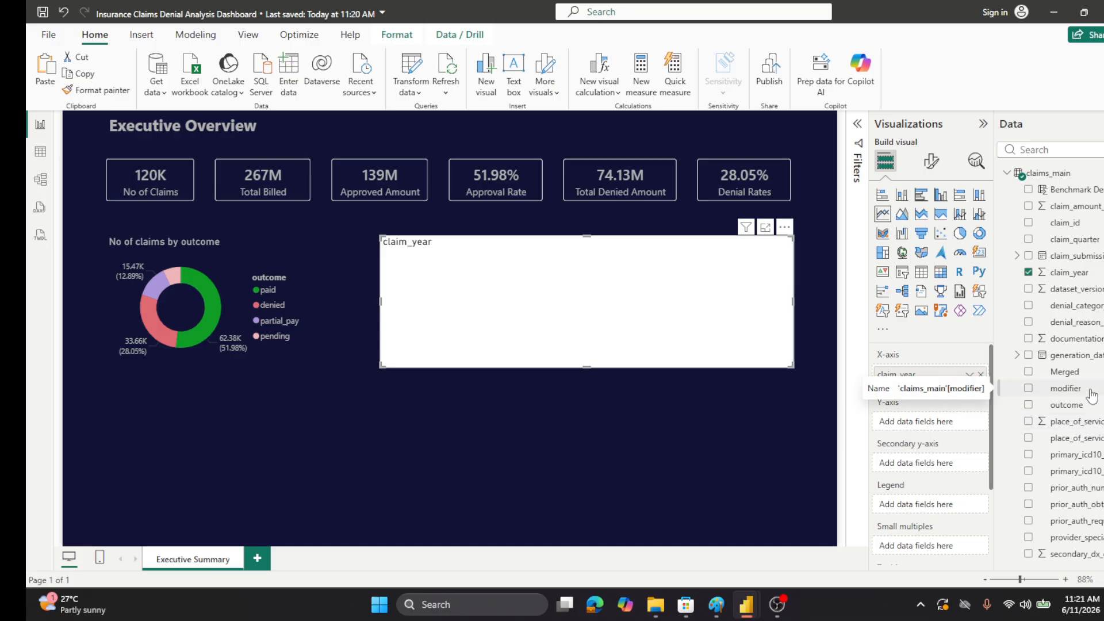
# - Add claim_quarter to the line chart's X-axis beneath claim_year
pyautogui.scroll(-3, 1091, 396)
pyautogui.scroll(3, 1091, 396)
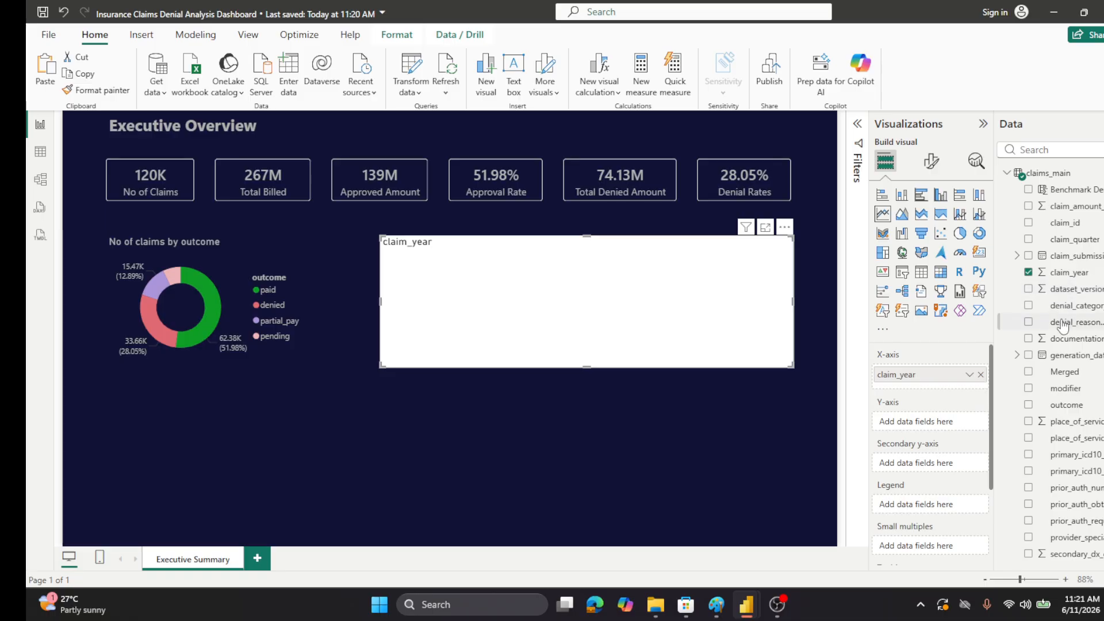
pyautogui.moveTo(1067, 239); pyautogui.dragTo(947, 385)
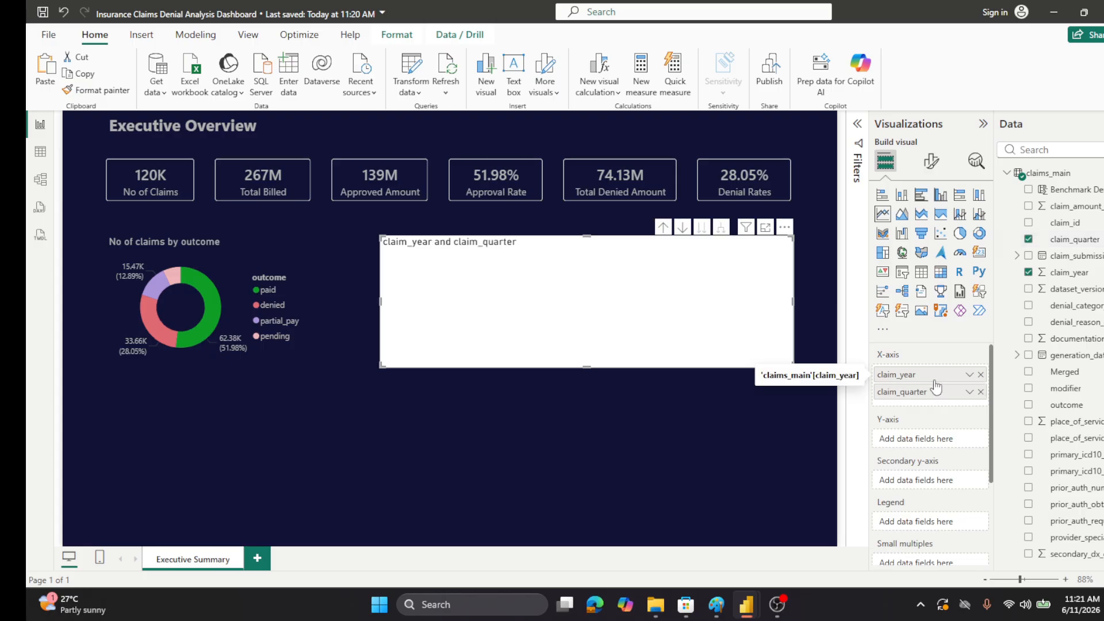
# - Create a measure in the Measures1 table: Approval Count = CALCULATE(COUNTROWS(claims_main), claims_main[outcome] = "Paid")
pyautogui.scroll(-3, 1057, 364)
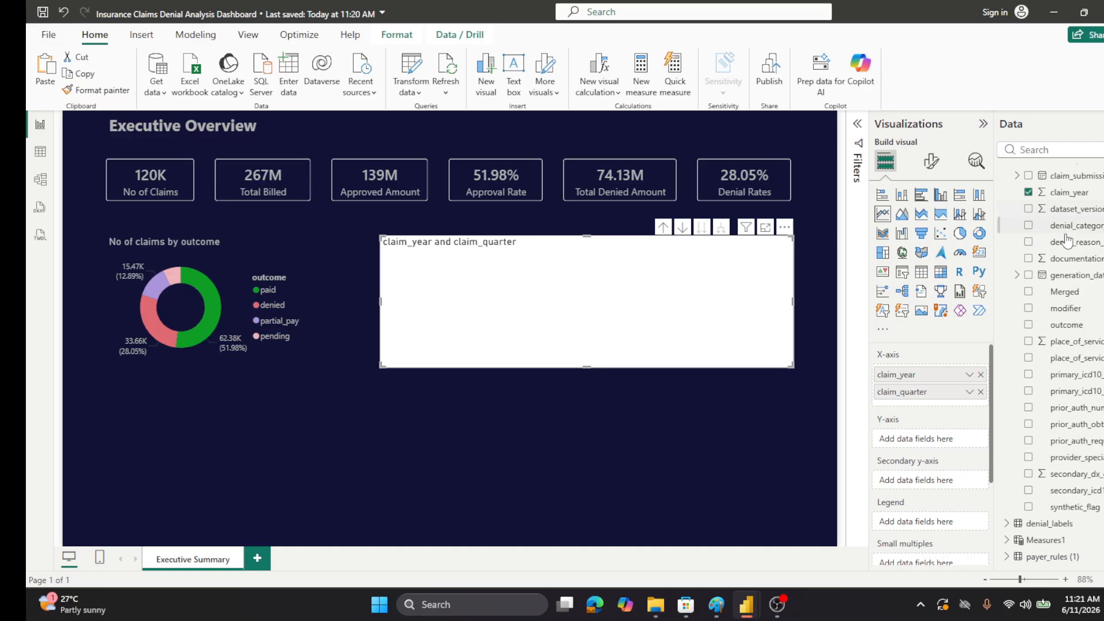
pyautogui.scroll(2, 1058, 364)
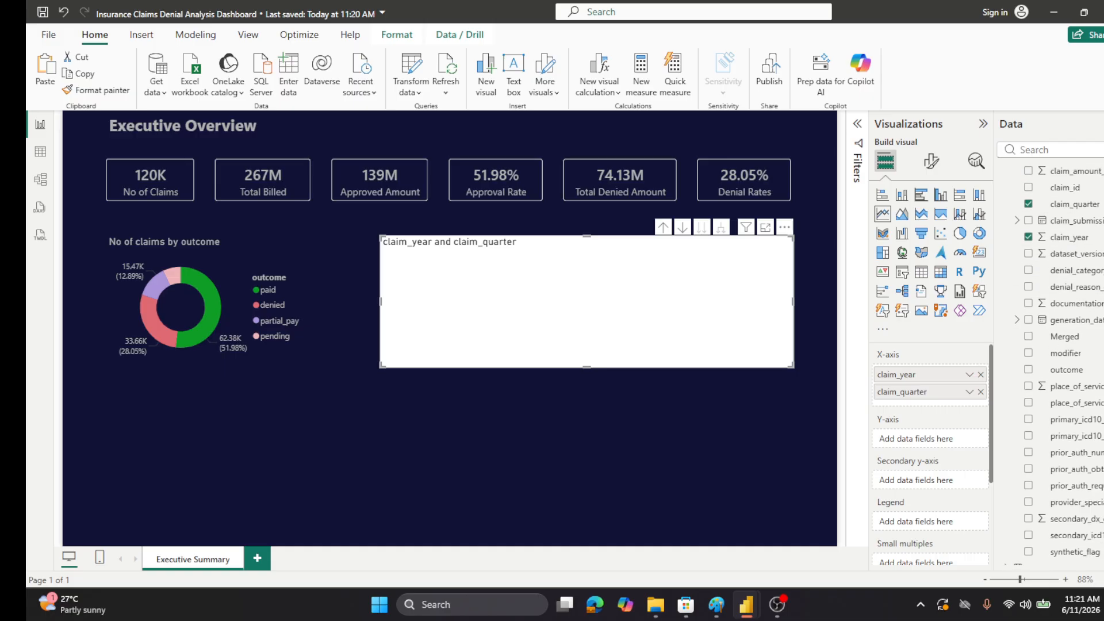
pyautogui.click(1016, 221)
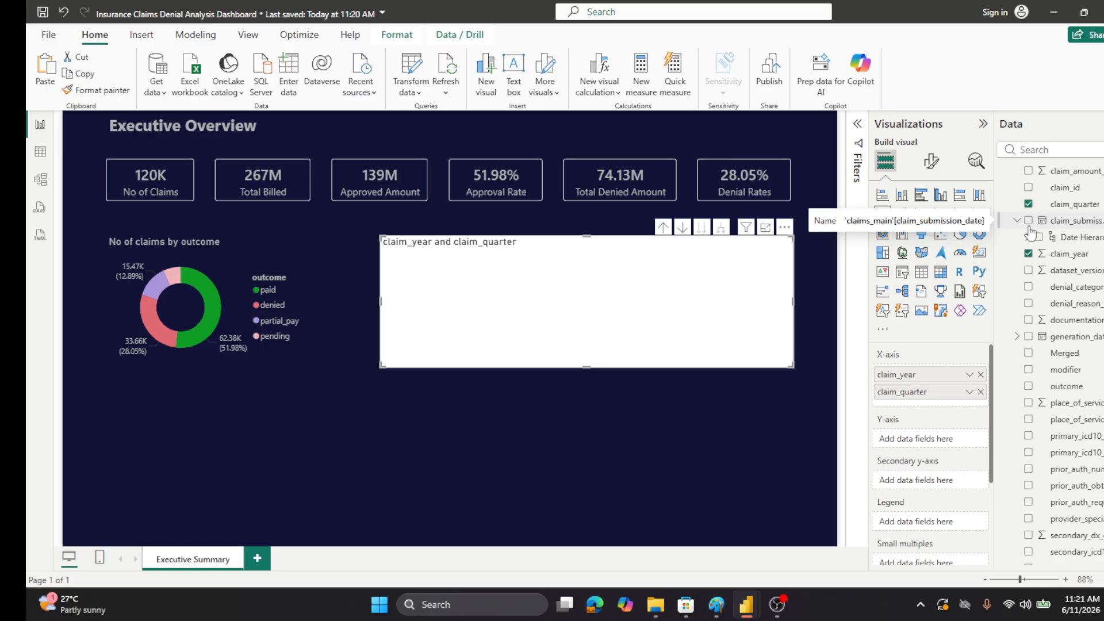
pyautogui.scroll(2, 1012, 219)
pyautogui.click(1008, 176)
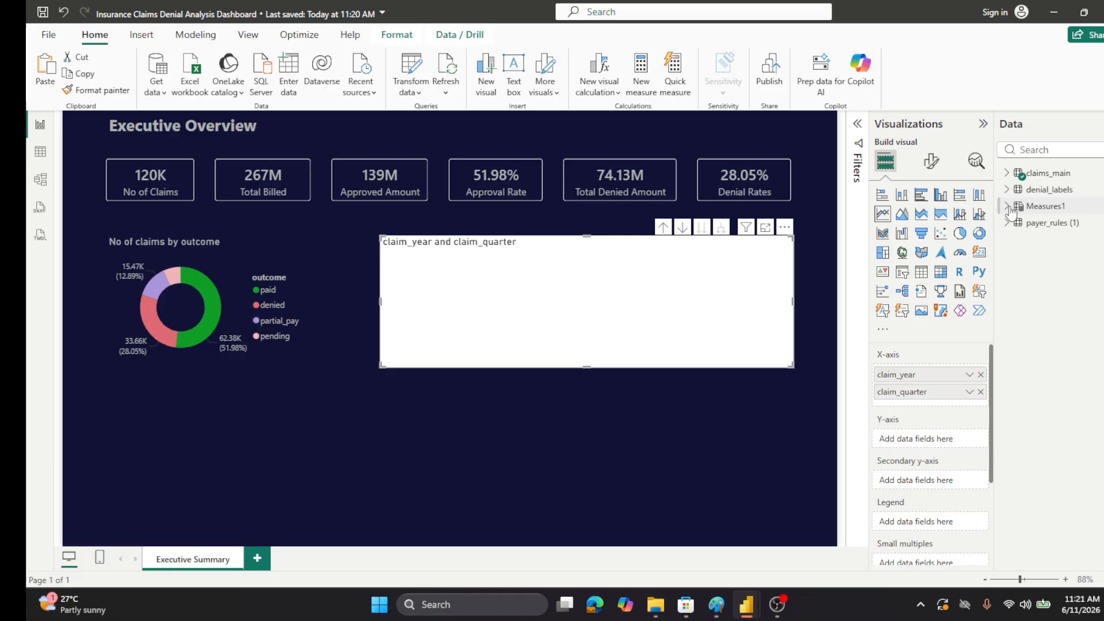
pyautogui.click(1009, 206)
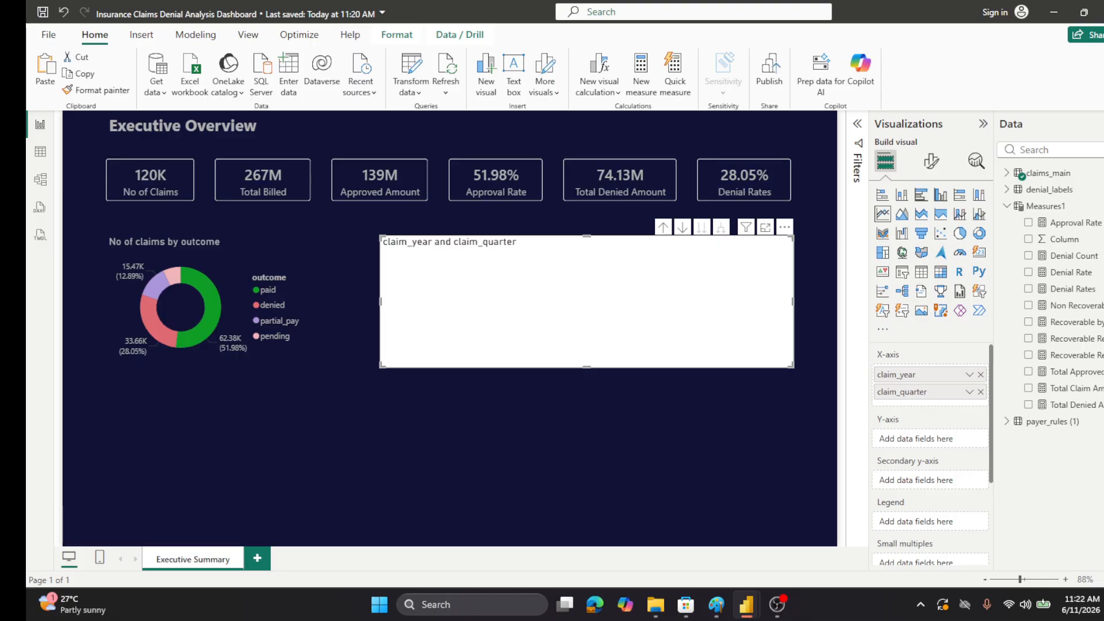
pyautogui.rightClick(1053, 207)
pyautogui.click(957, 229)
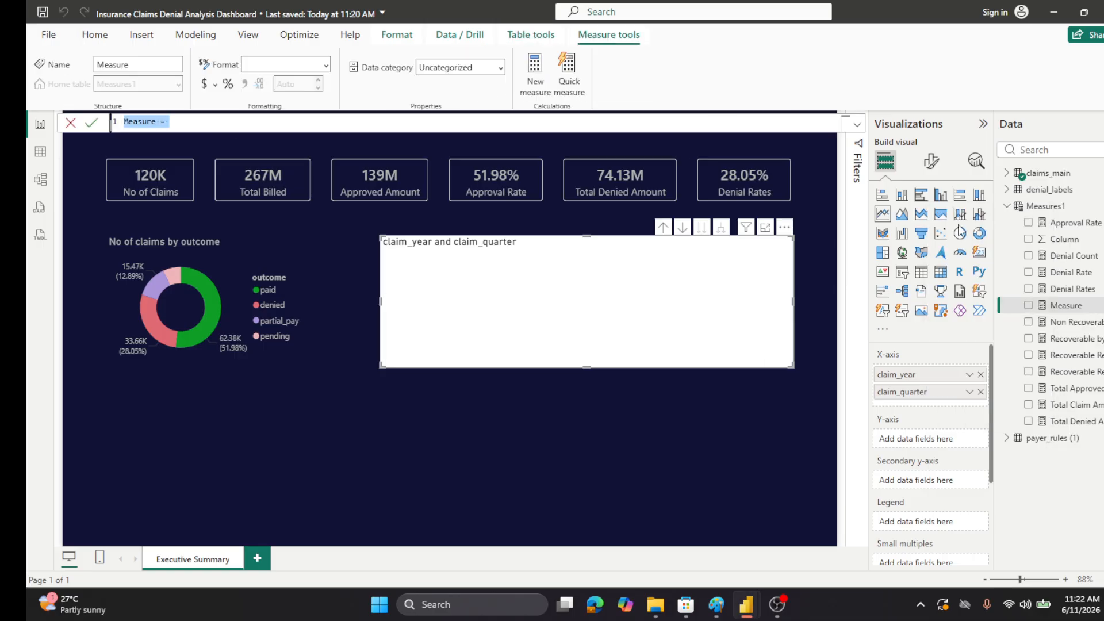
pyautogui.write('Approval Count = CALCULATE(     COUNTROWS(claims_main),     claims_main[outcome] = "Paid" )')
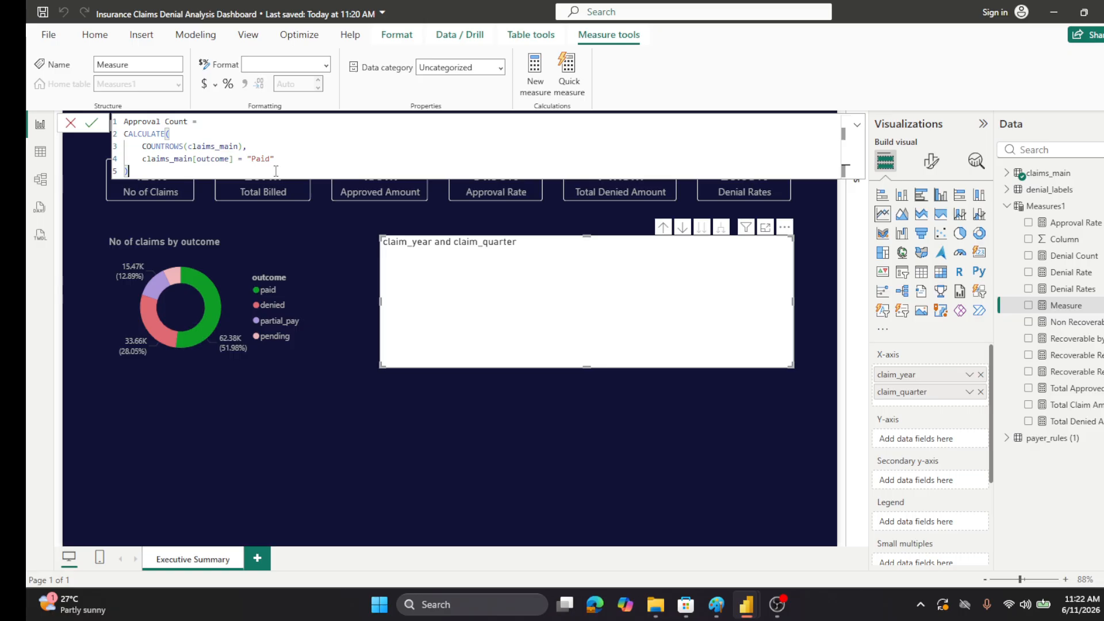
pyautogui.click(91, 123)
pyautogui.click(71, 123)
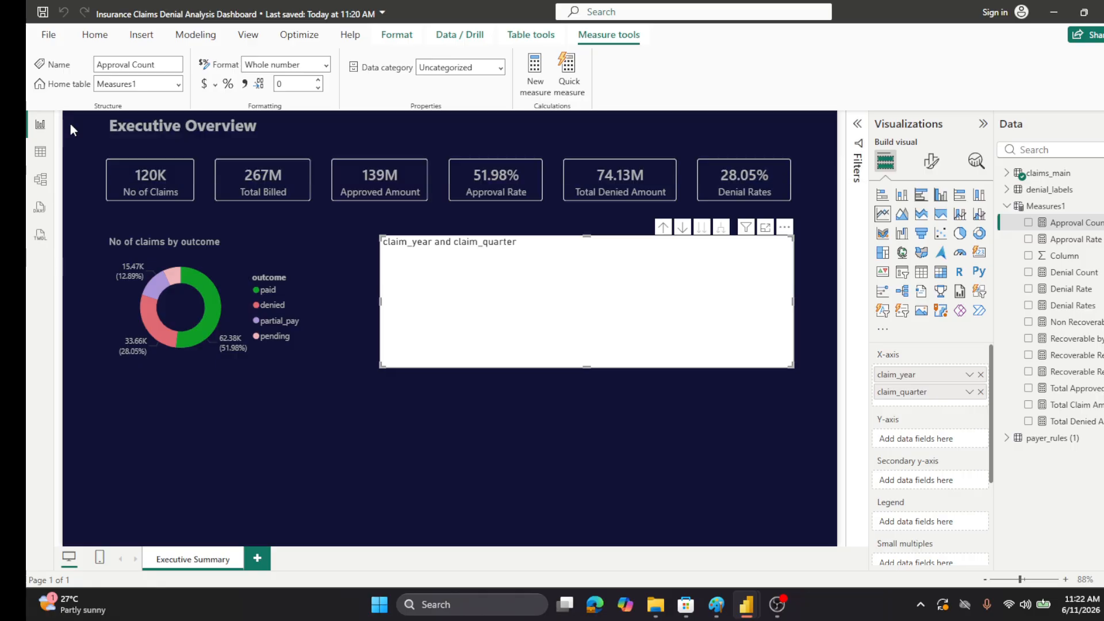
# - Plot Approval Count and Denial Count on the line chart's Y-axis and widen the chart towards the donut chart
pyautogui.moveTo(1078, 222); pyautogui.dragTo(951, 443)
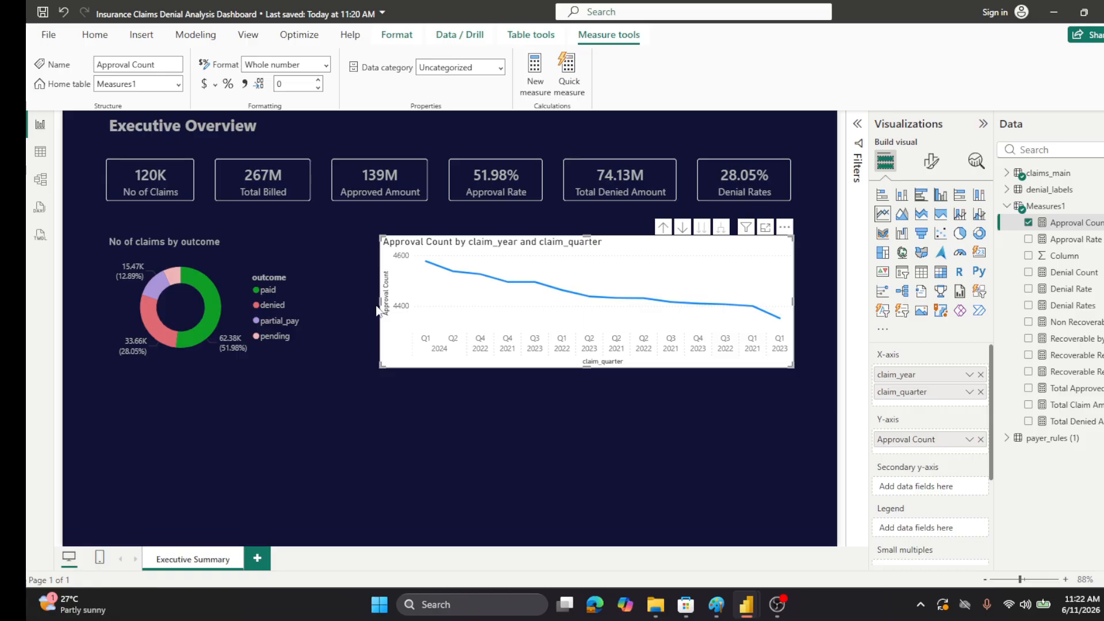
pyautogui.moveTo(375, 305); pyautogui.dragTo(329, 301)
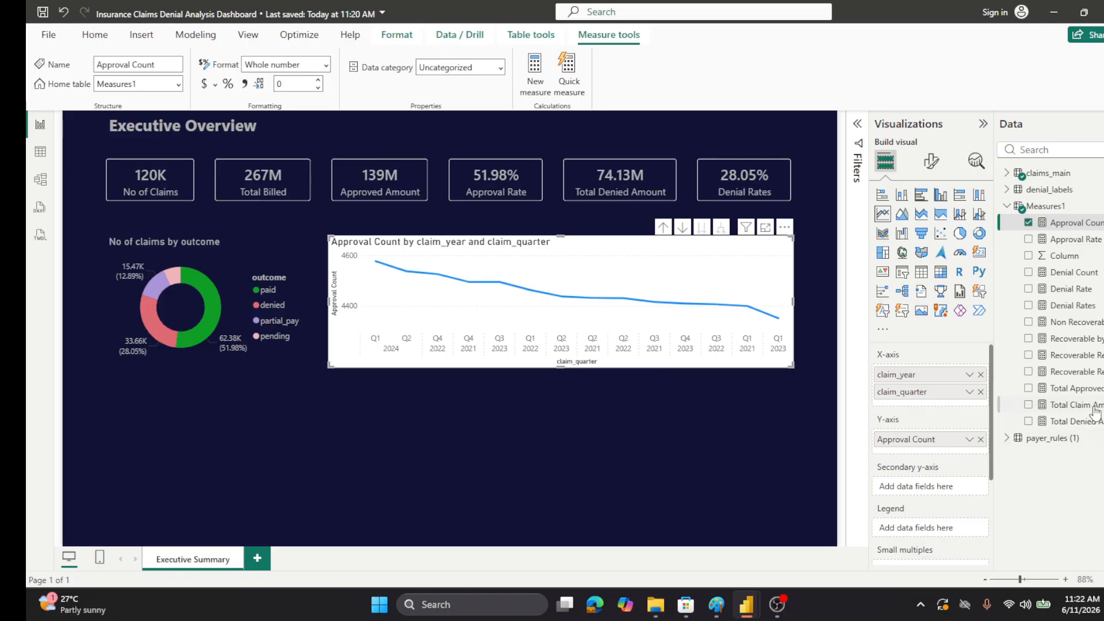
pyautogui.moveTo(1067, 278); pyautogui.dragTo(953, 450)
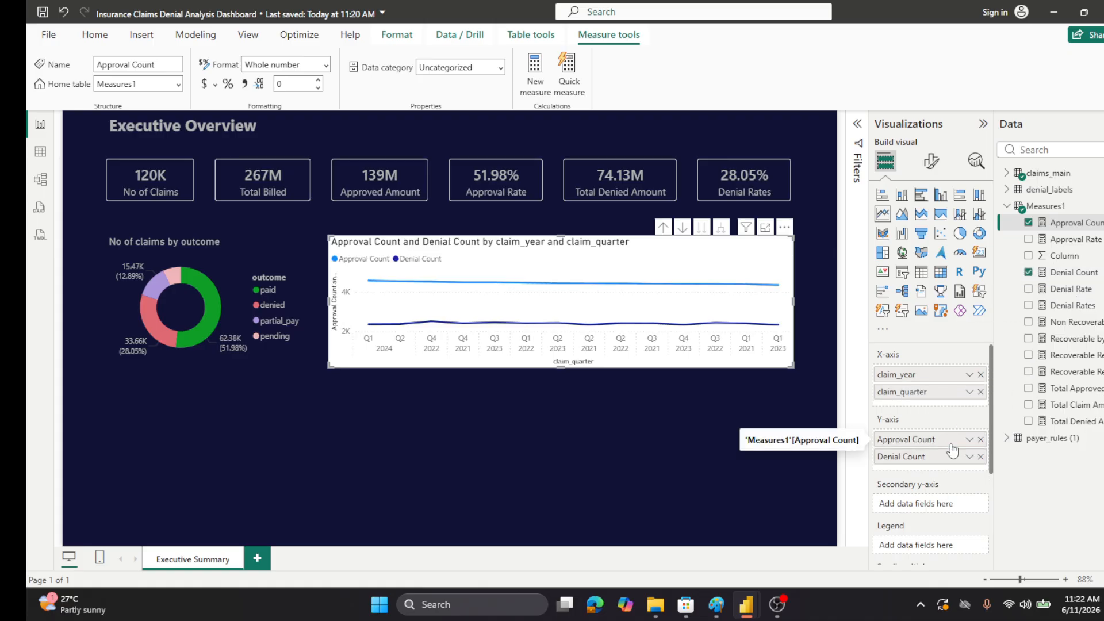
# - Sort the line chart by claim_year and claim_quarter in ascending order
pyautogui.moveTo(373, 322)
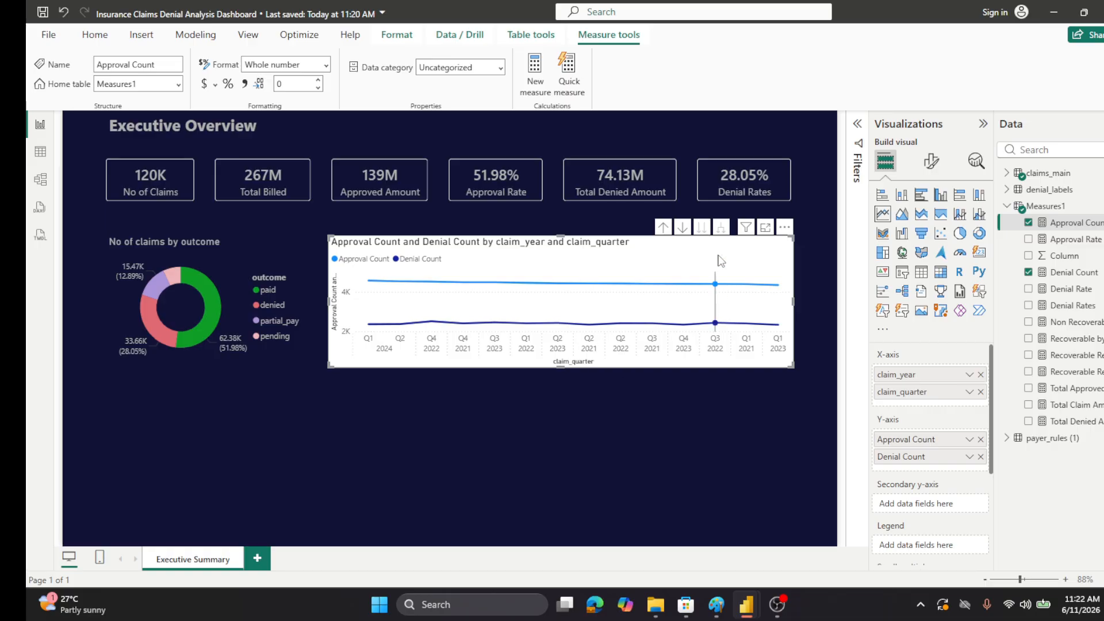
pyautogui.click(785, 228)
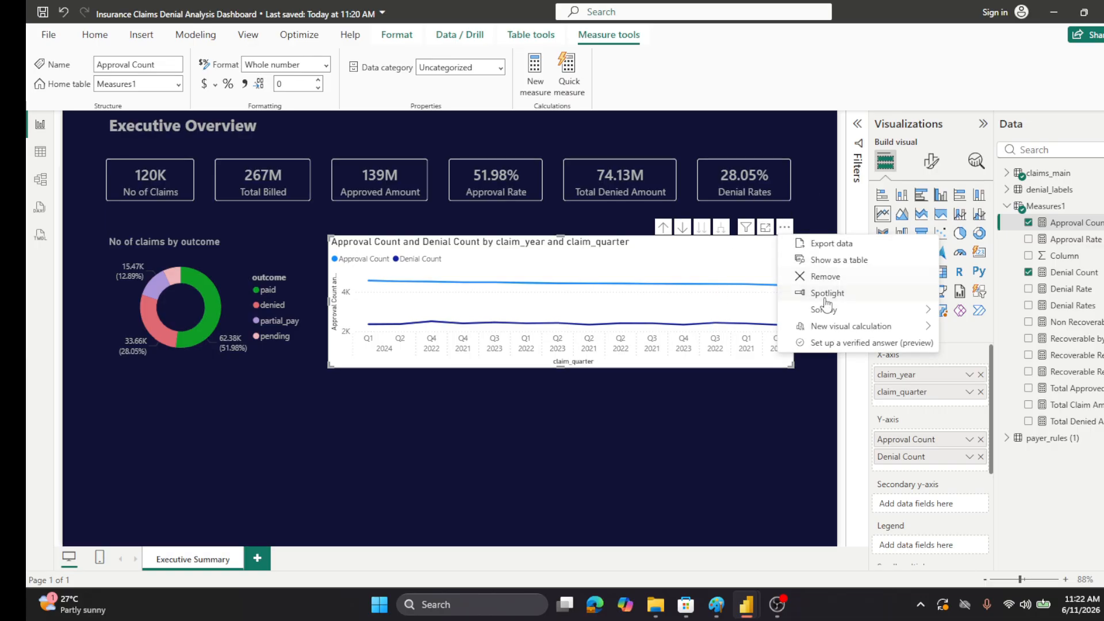
pyautogui.moveTo(845, 317)
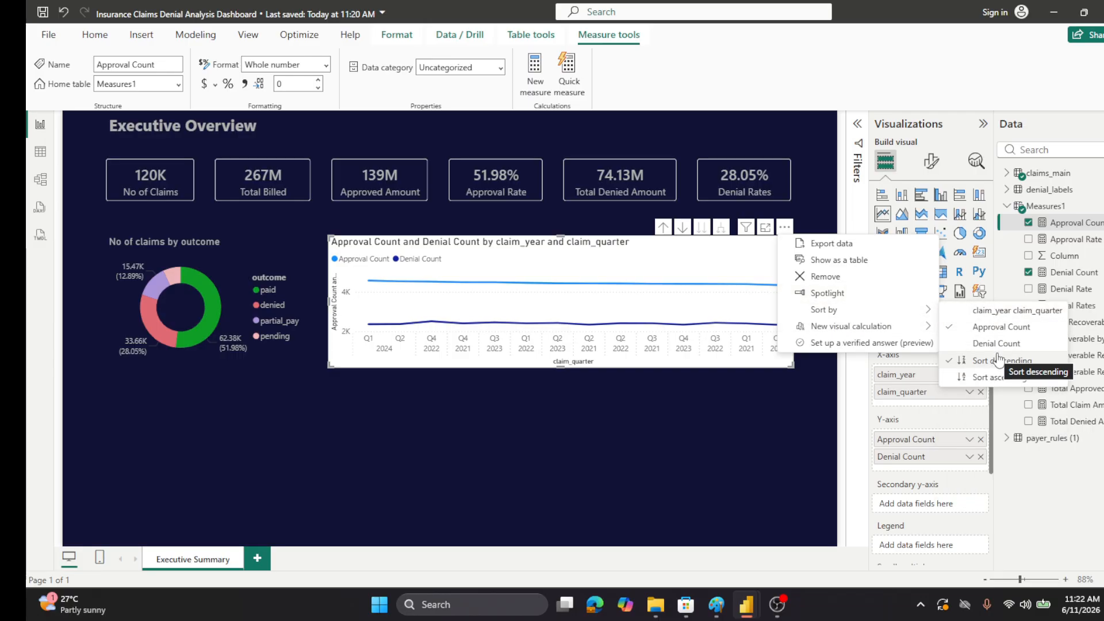
pyautogui.click(1003, 311)
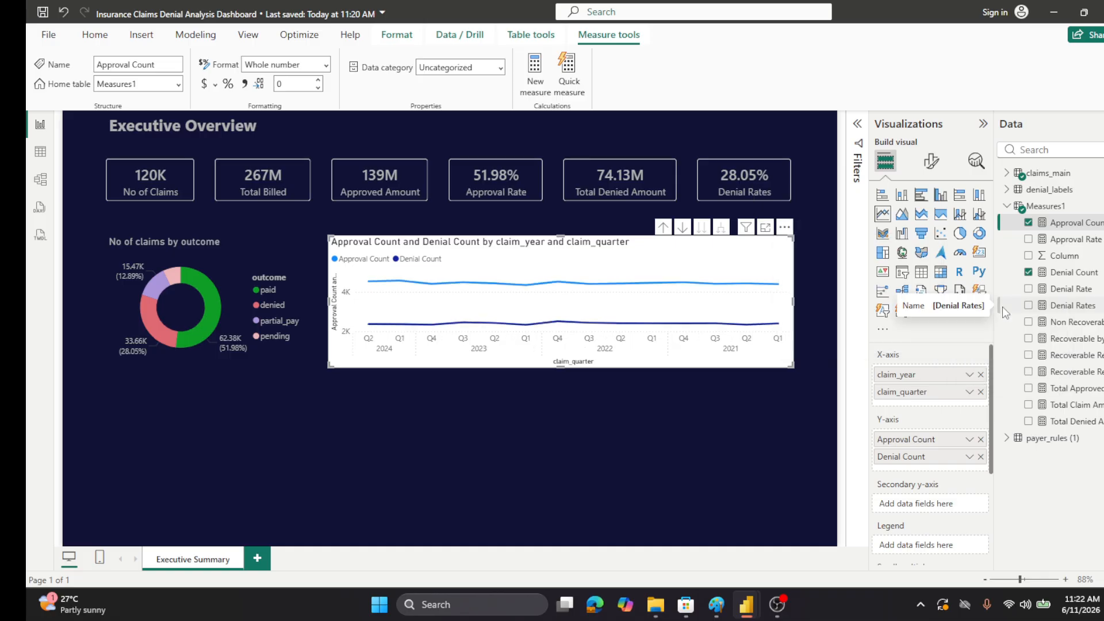
pyautogui.click(784, 229)
pyautogui.moveTo(847, 315)
pyautogui.click(984, 380)
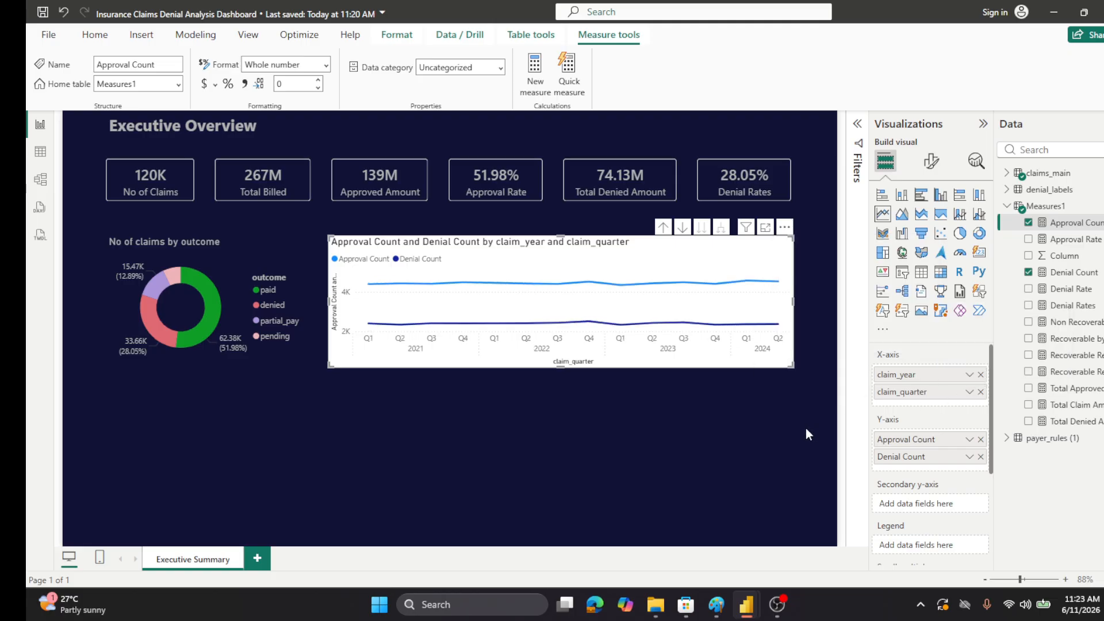
# - Turn off the line chart's background
pyautogui.click(931, 161)
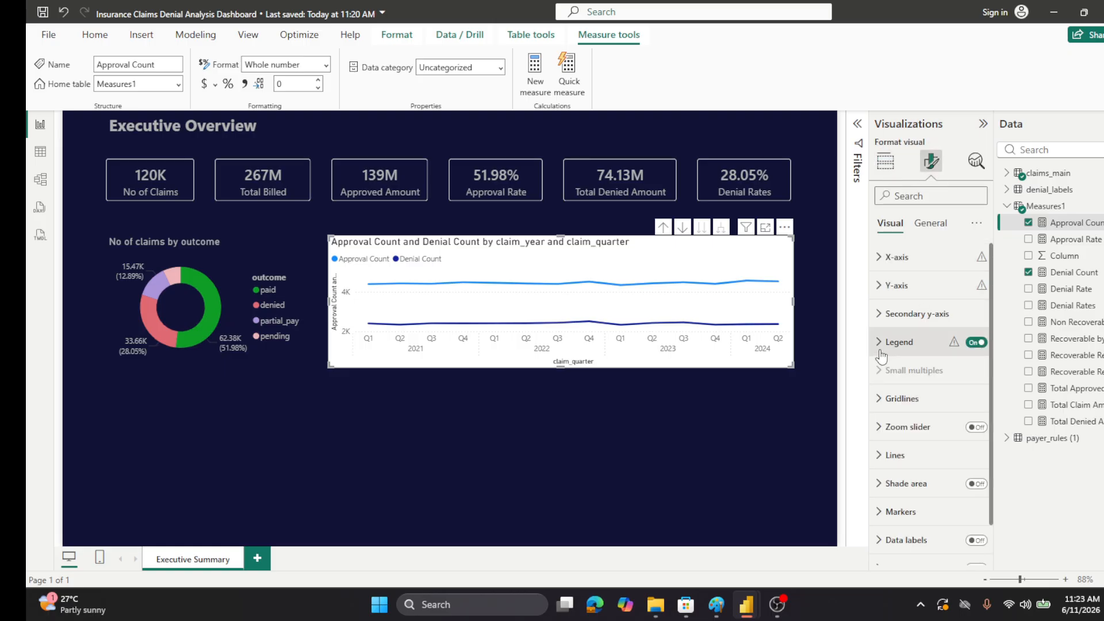
pyautogui.click(931, 224)
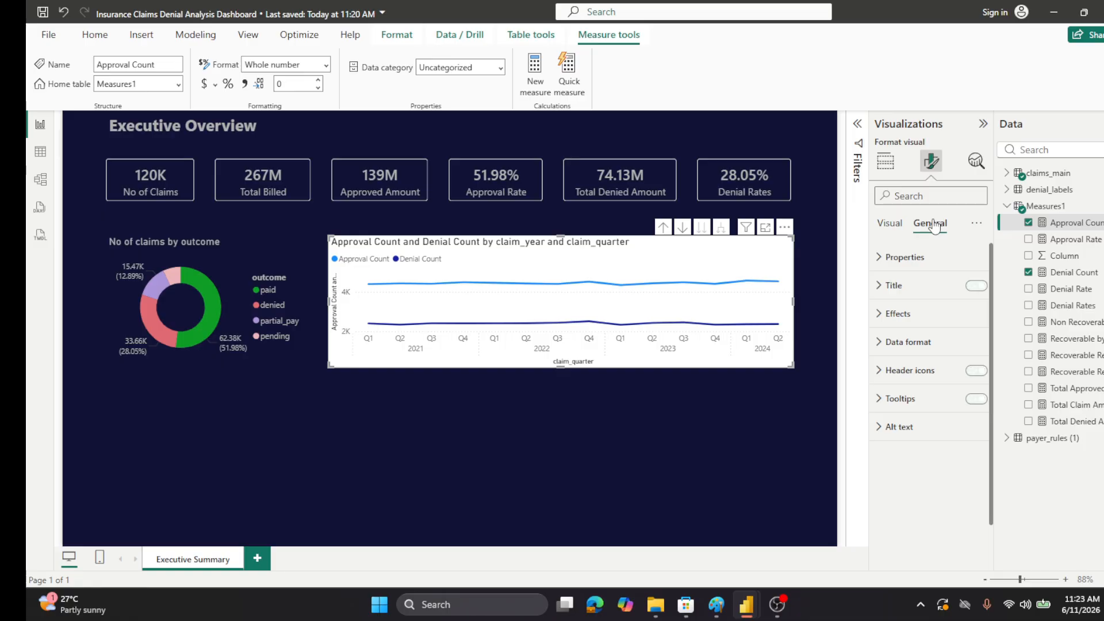
pyautogui.click(887, 315)
pyautogui.click(969, 348)
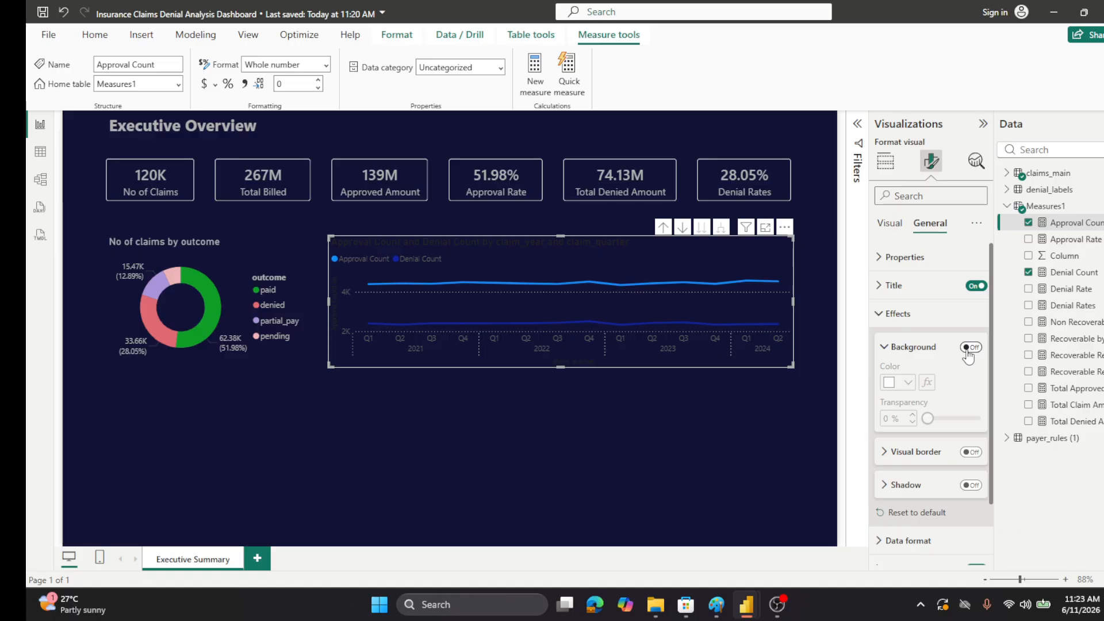
pyautogui.click(885, 315)
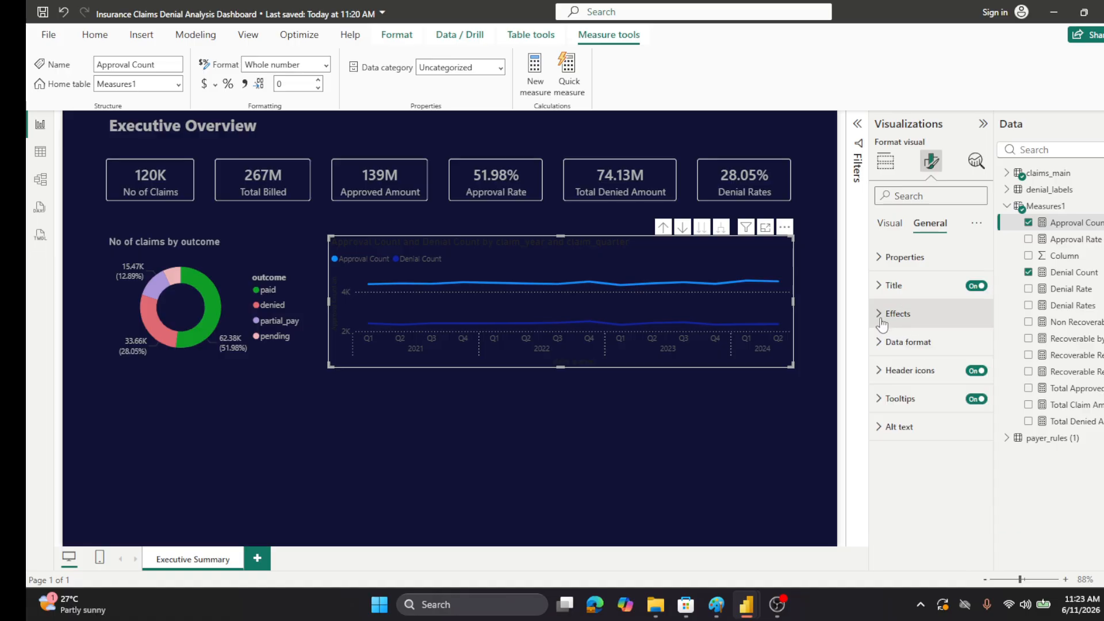
# - Set the line chart's title text colour to light grey
pyautogui.click(882, 291)
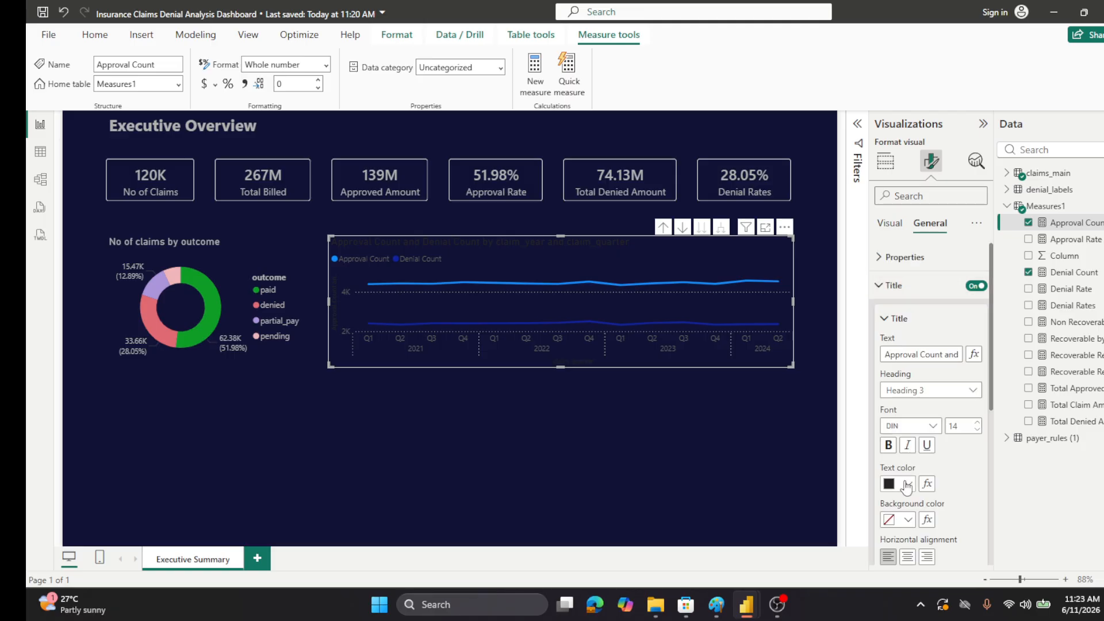
pyautogui.click(906, 484)
pyautogui.click(900, 310)
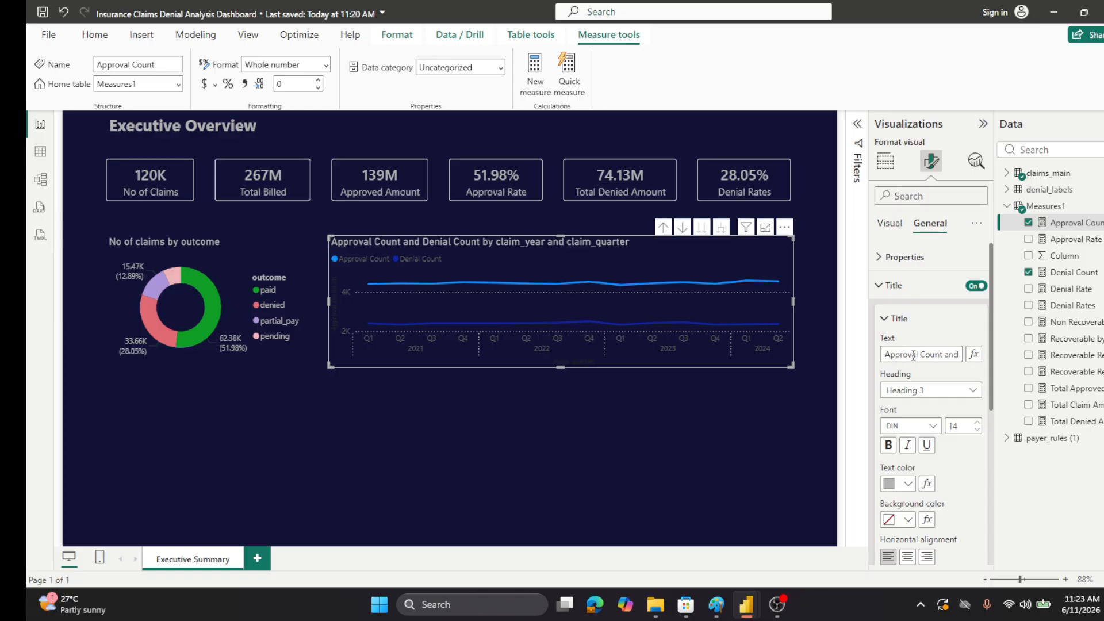
# - Change the line chart's title text to "No cases Approved and denied by Year and Quarter"
pyautogui.moveTo(920, 355); pyautogui.dragTo(942, 356)
pyautogui.moveTo(944, 357); pyautogui.dragTo(885, 357)
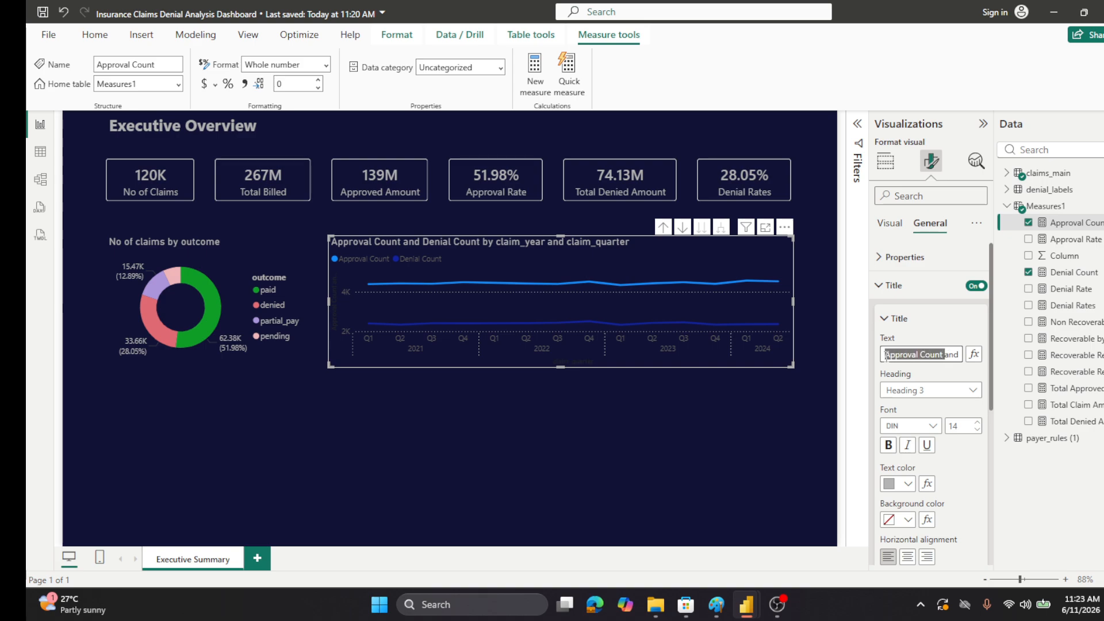
pyautogui.write('No cases')
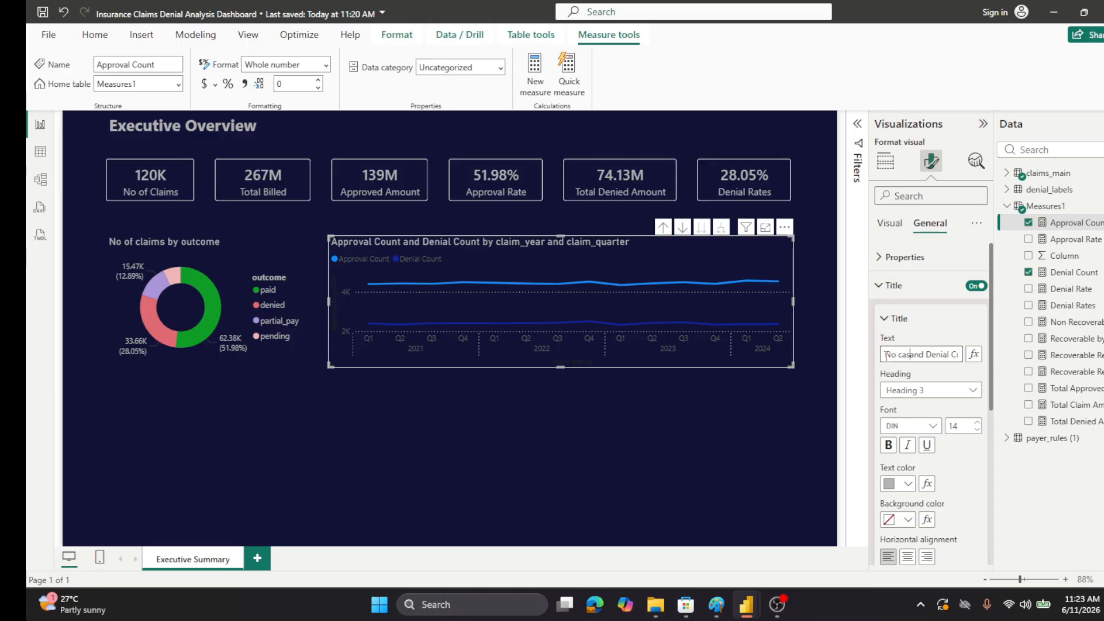
pyautogui.write(' Appro ')
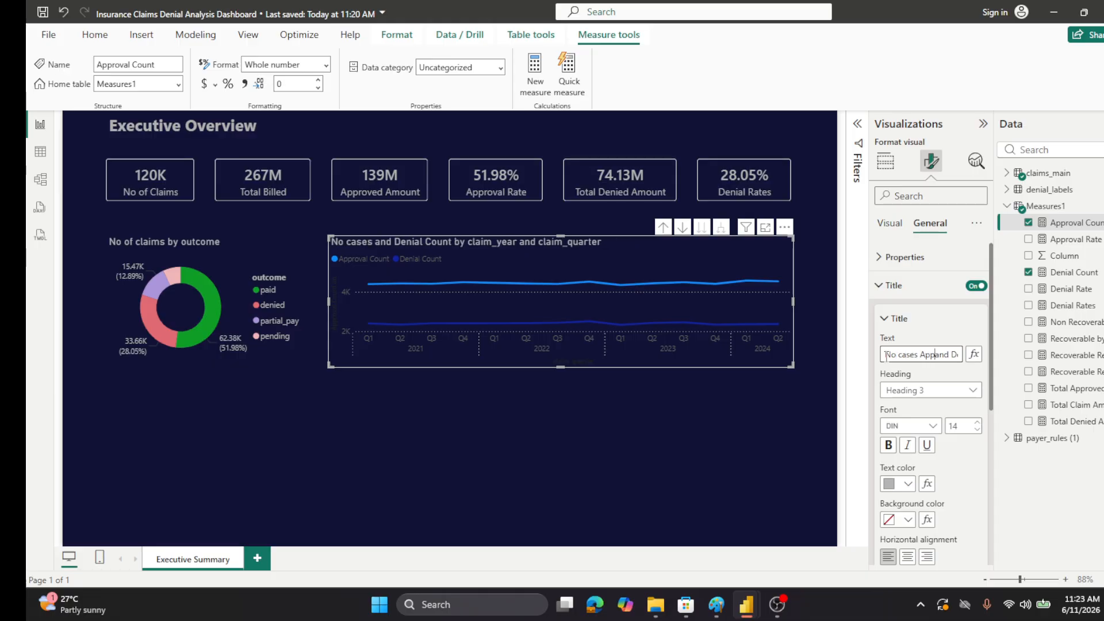
pyautogui.write('ved')
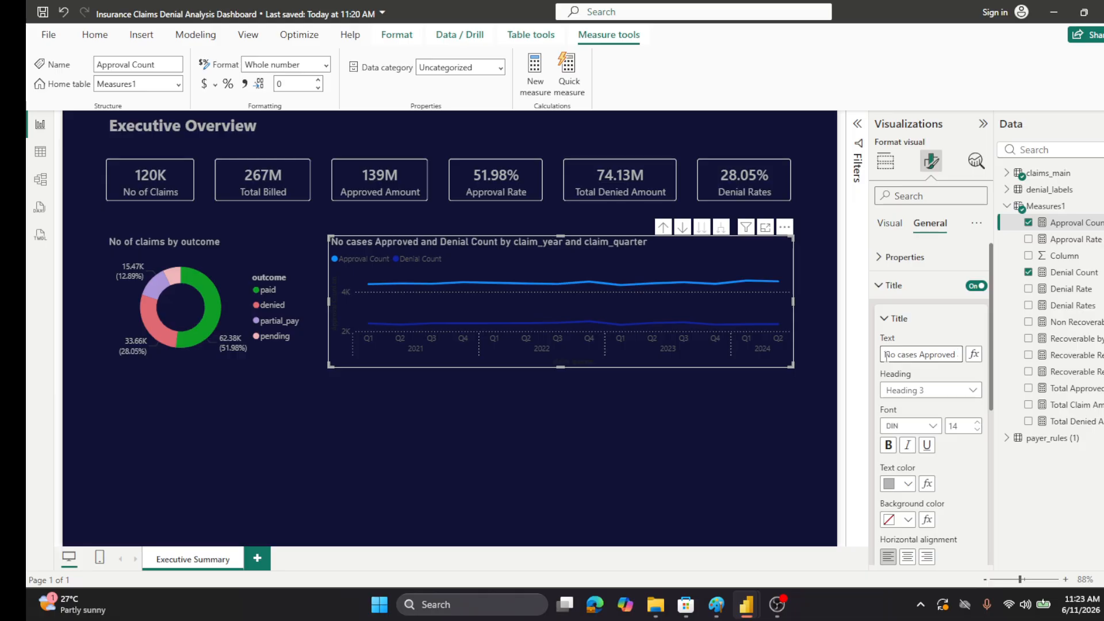
pyautogui.press('Right')
pyautogui.press('Right')
pyautogui.press('Right')
pyautogui.press('Right')
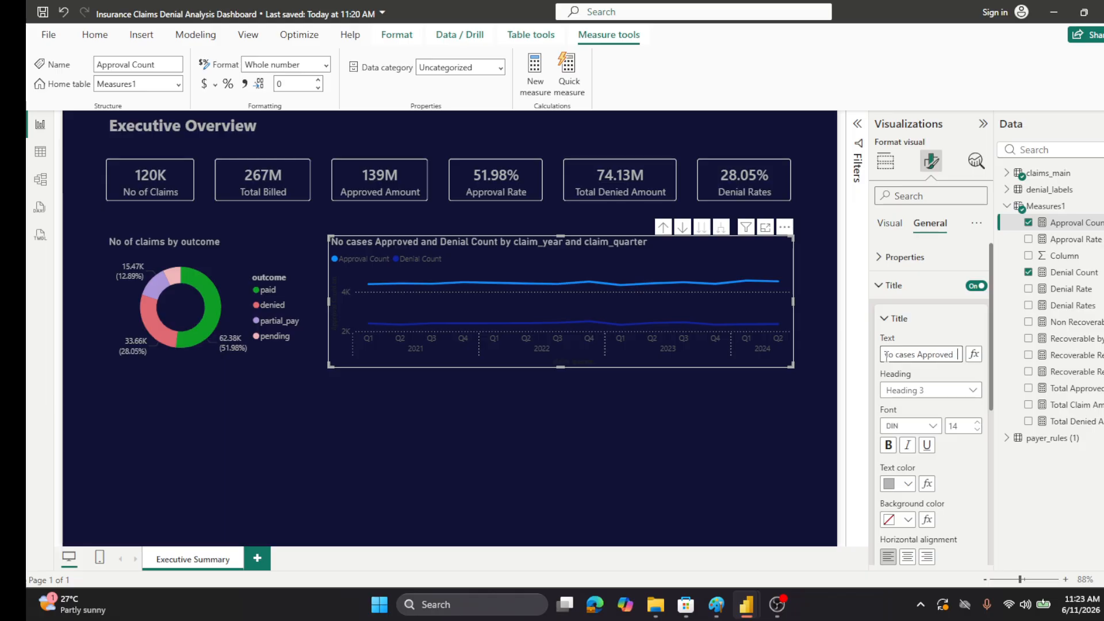
pyautogui.write('and deni')
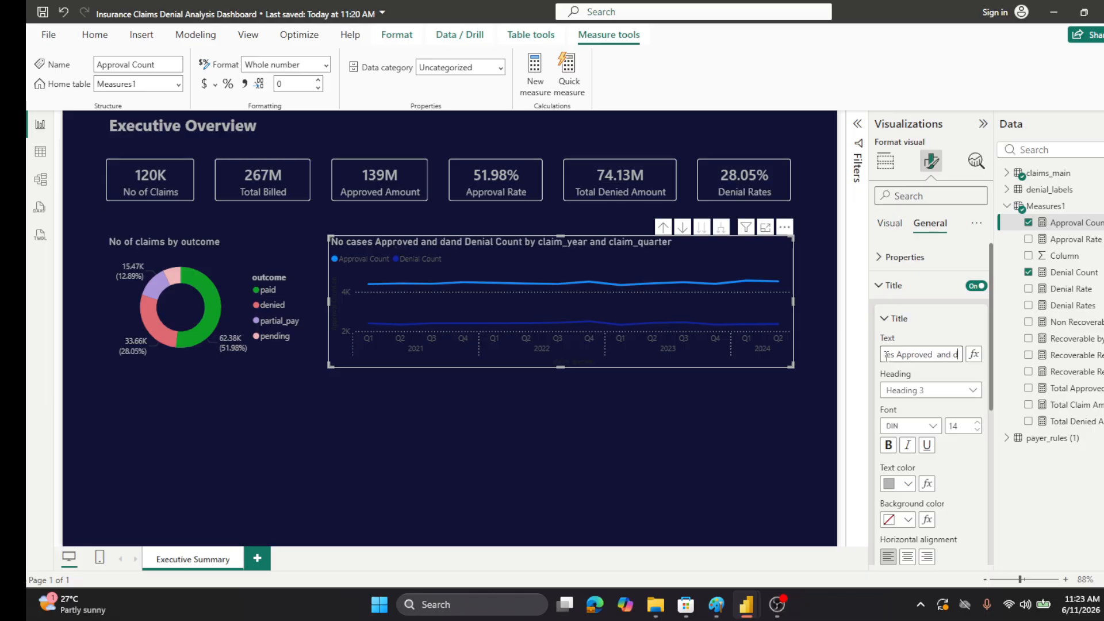
pyautogui.write('ed by')
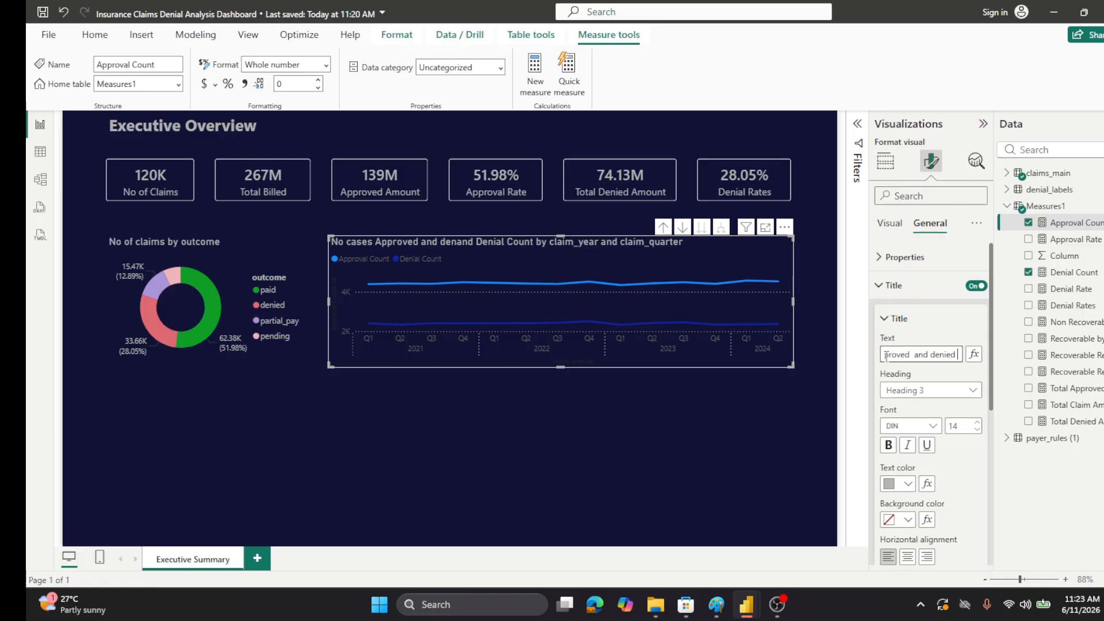
pyautogui.write(' Quar')
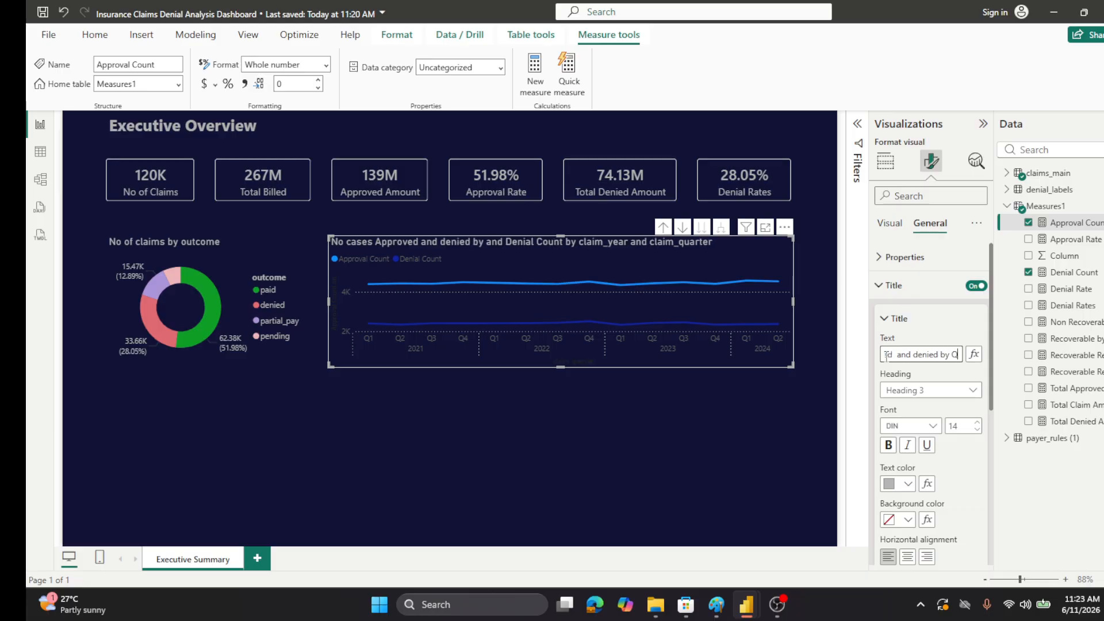
pyautogui.write('ter')
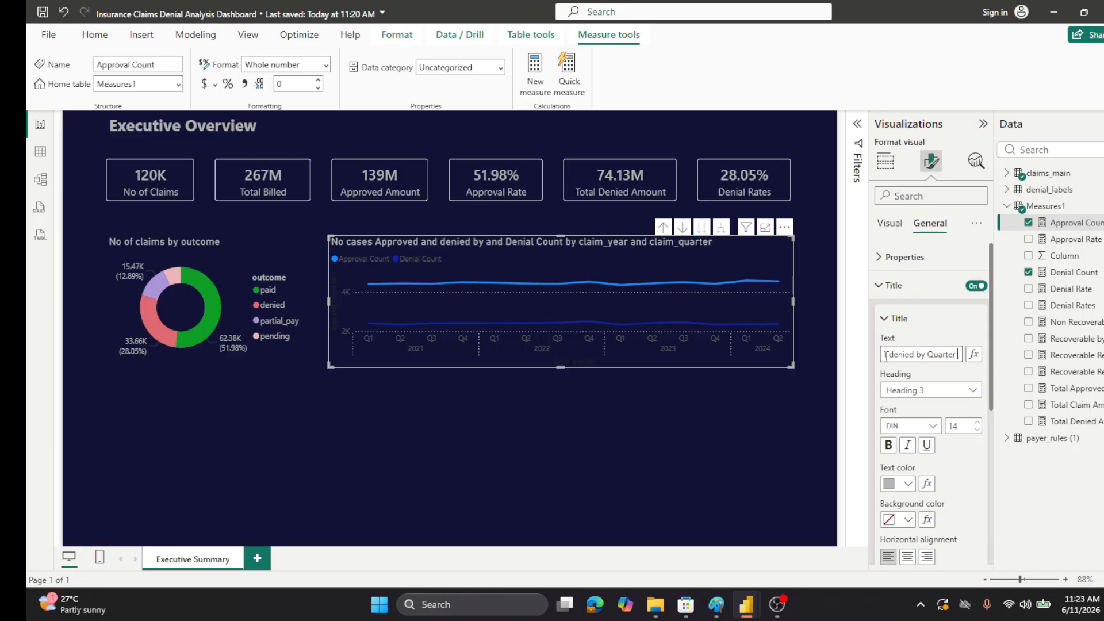
pyautogui.write(' and Year')
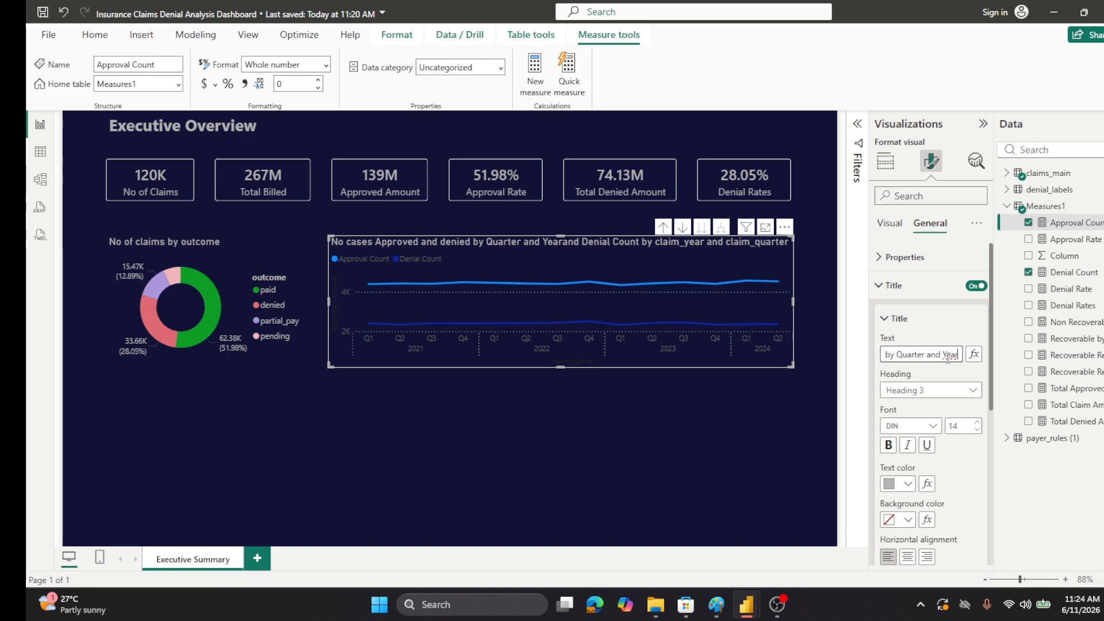
pyautogui.doubleClick(911, 354)
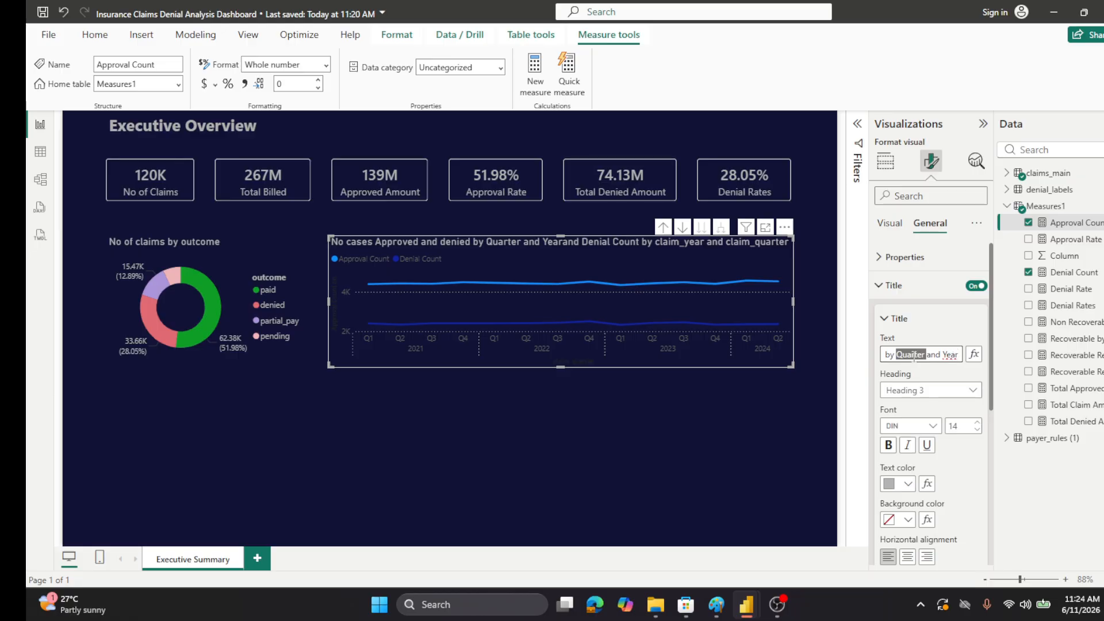
pyautogui.write('Year')
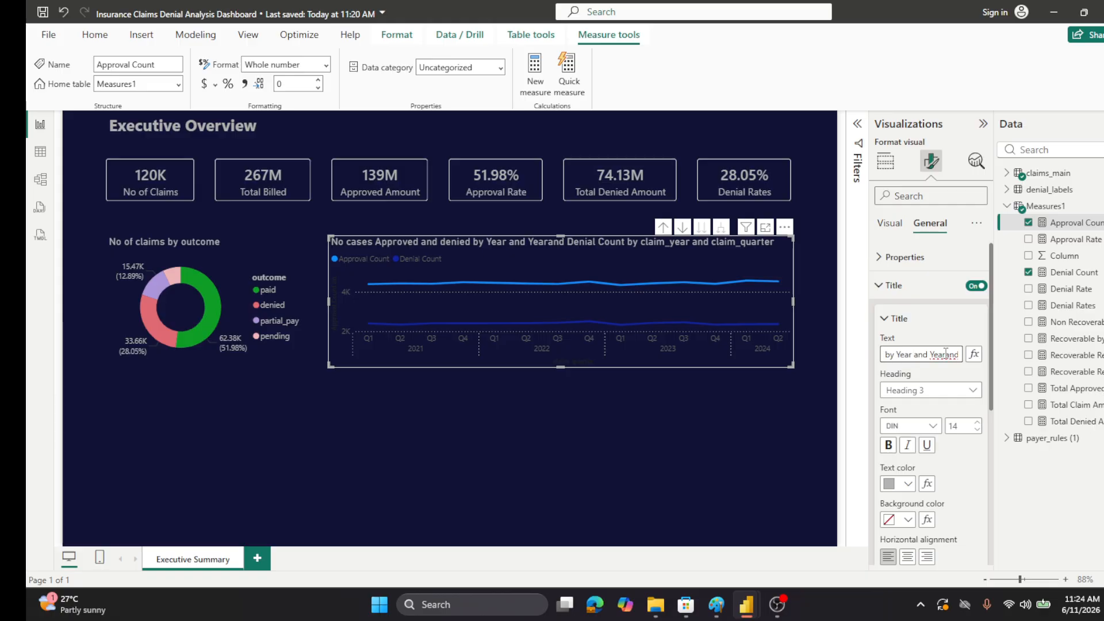
pyautogui.hotkey('ctrl', 'a')
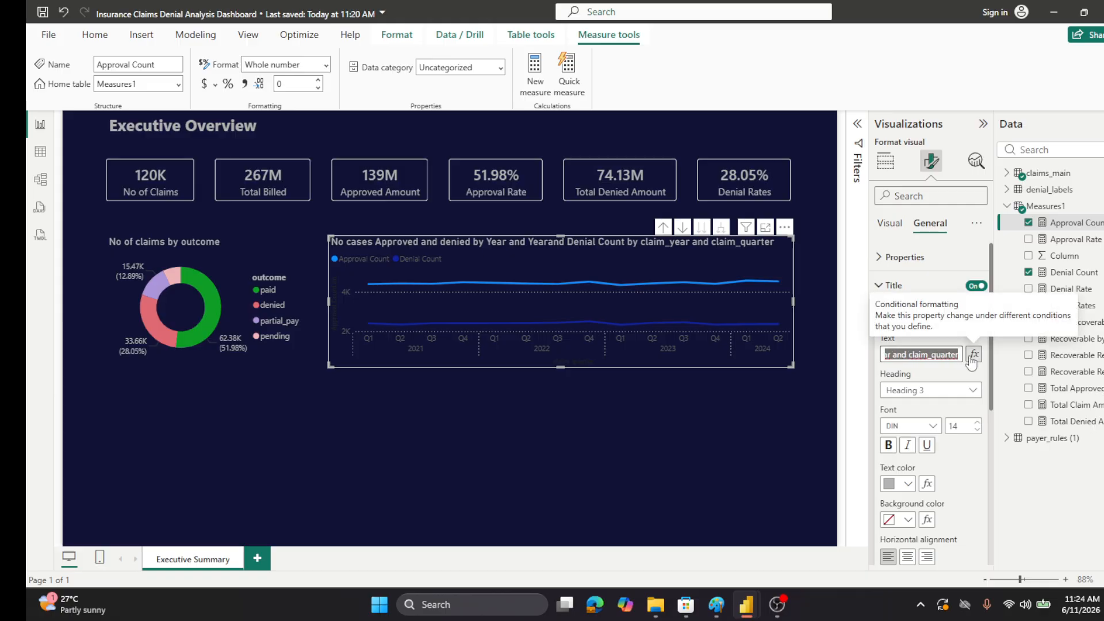
pyautogui.write('No cases Approved and denied by Year and')
pyautogui.write('Quarte')
pyautogui.write('r')
pyautogui.press('Tab')
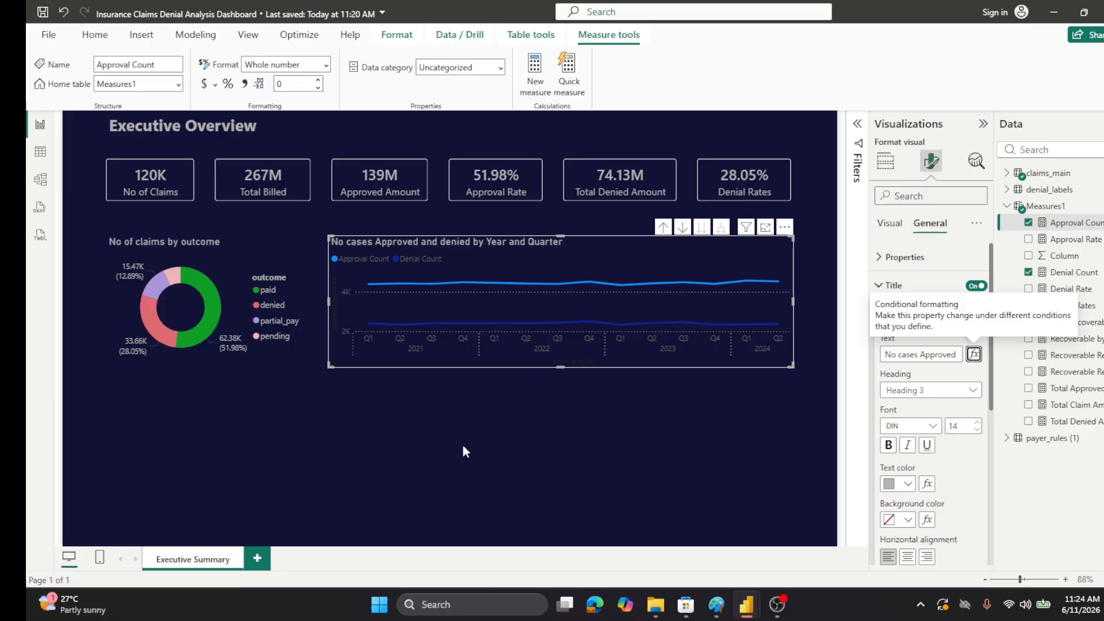
pyautogui.click(1007, 207)
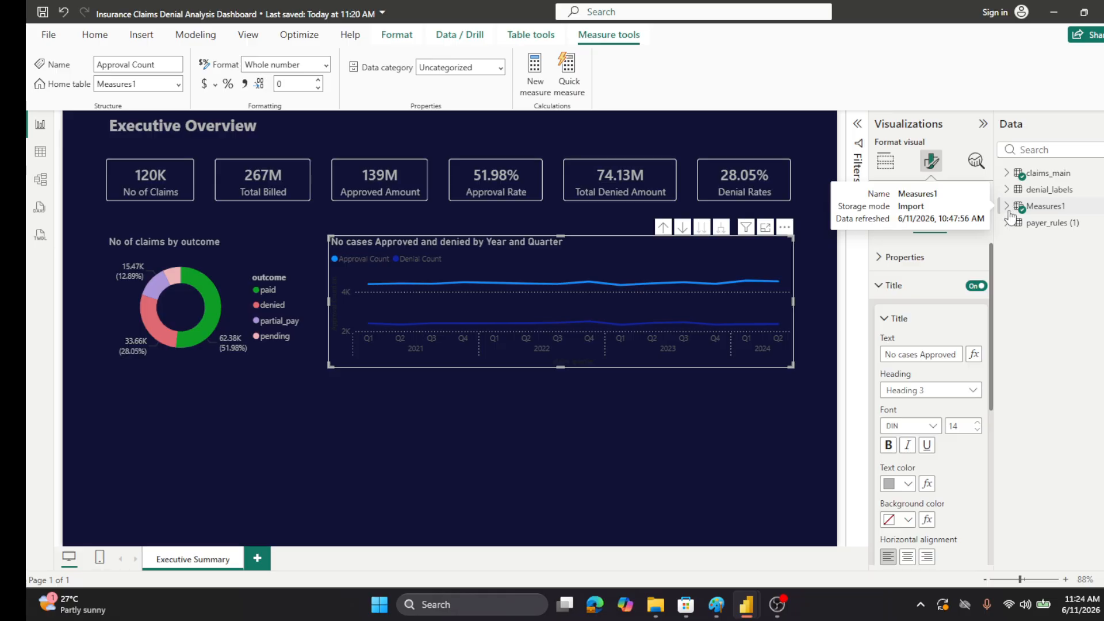
pyautogui.click(1006, 223)
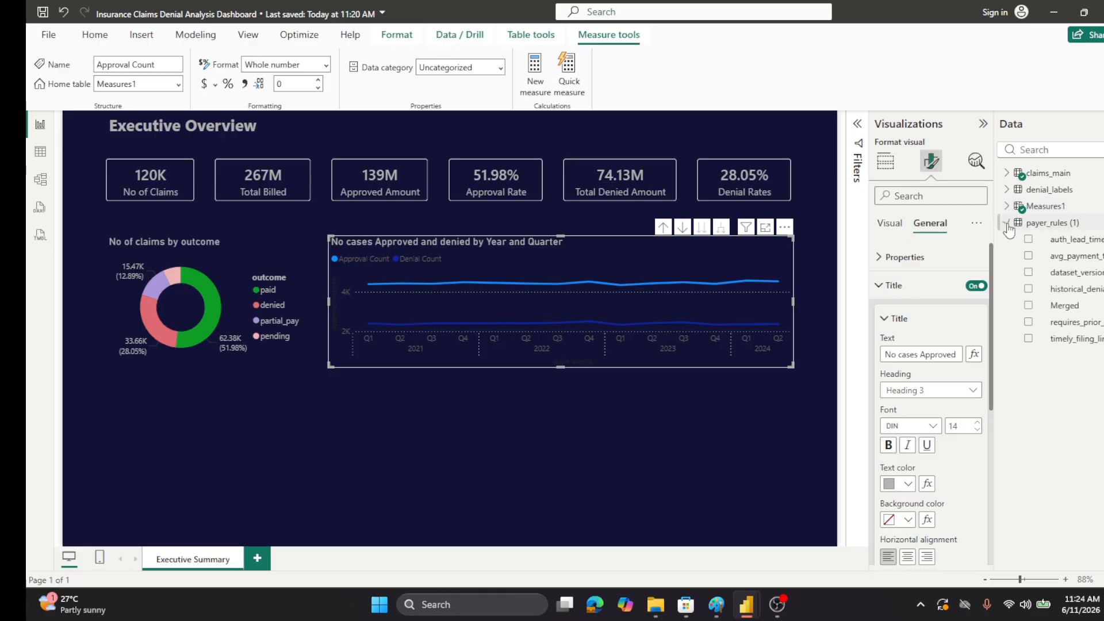
pyautogui.click(1007, 223)
pyautogui.click(1007, 174)
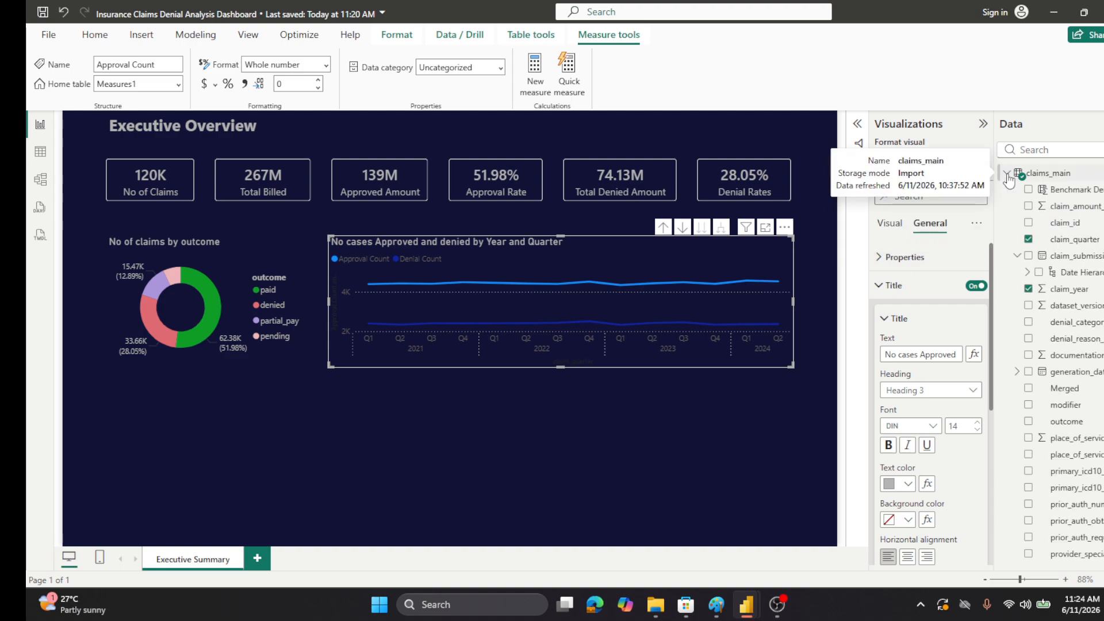
pyautogui.click(1006, 174)
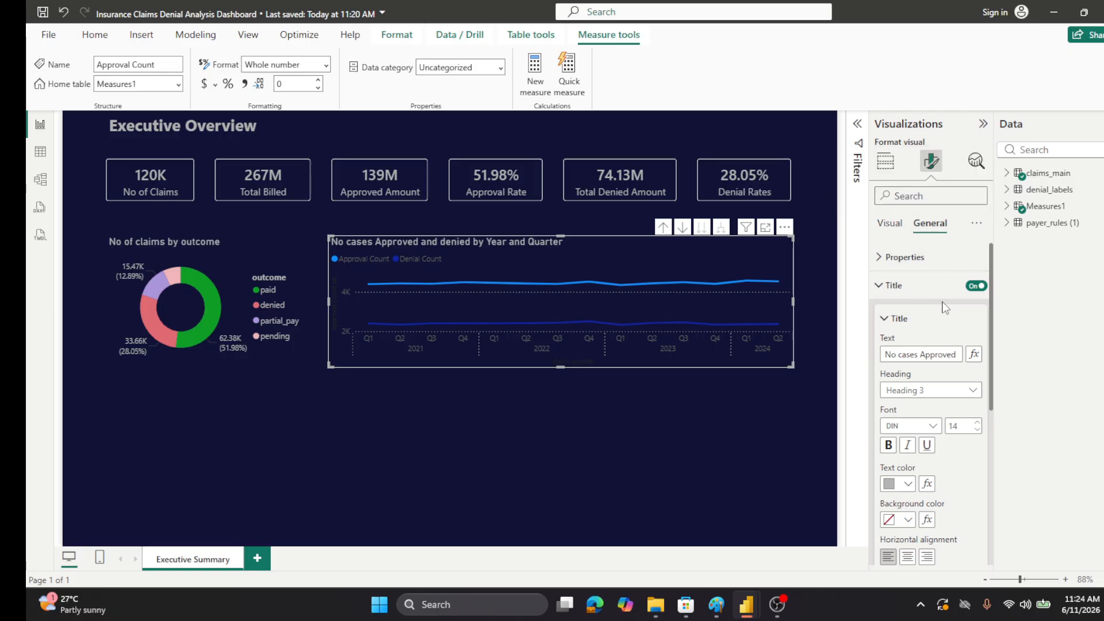
pyautogui.scroll(-1, 943, 306)
pyautogui.scroll(1, 943, 305)
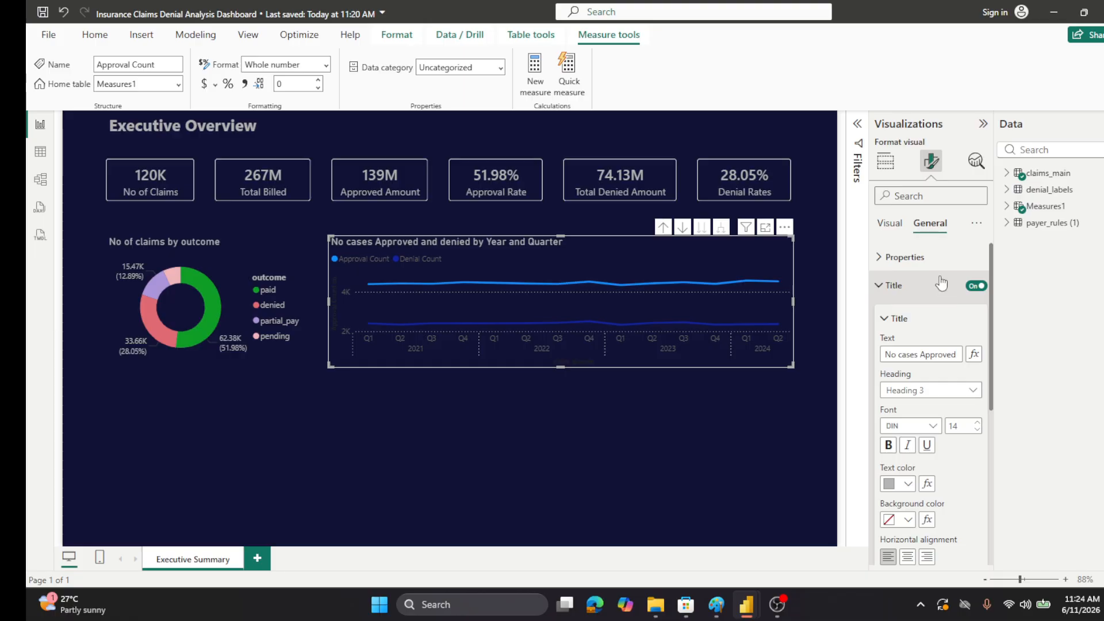
# - Set the line chart's legend text colour to light grey
pyautogui.click(888, 228)
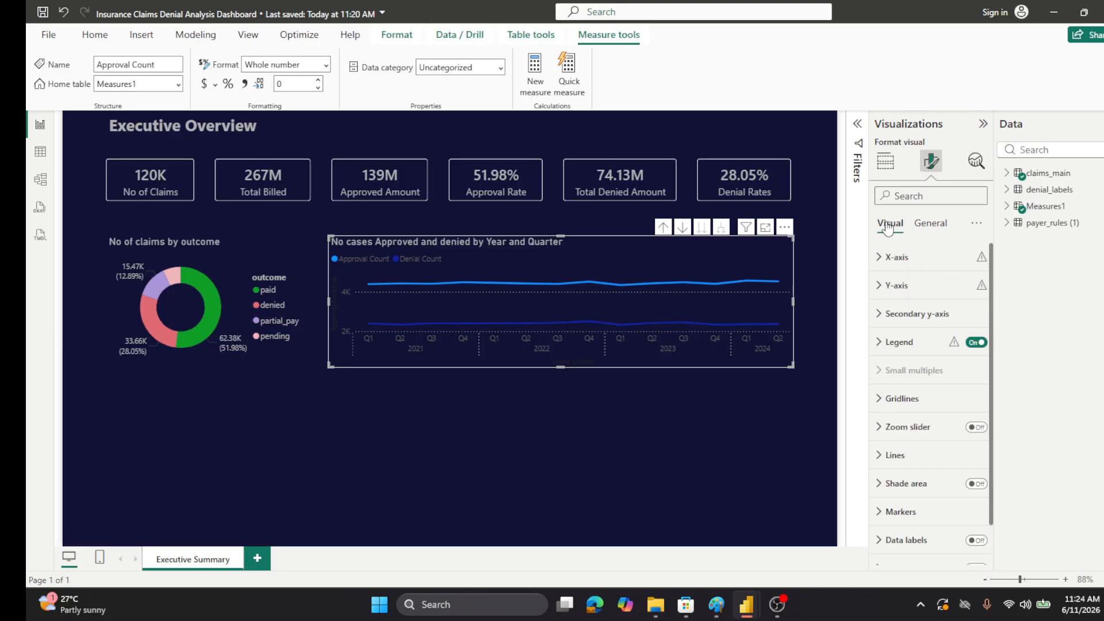
pyautogui.click(883, 344)
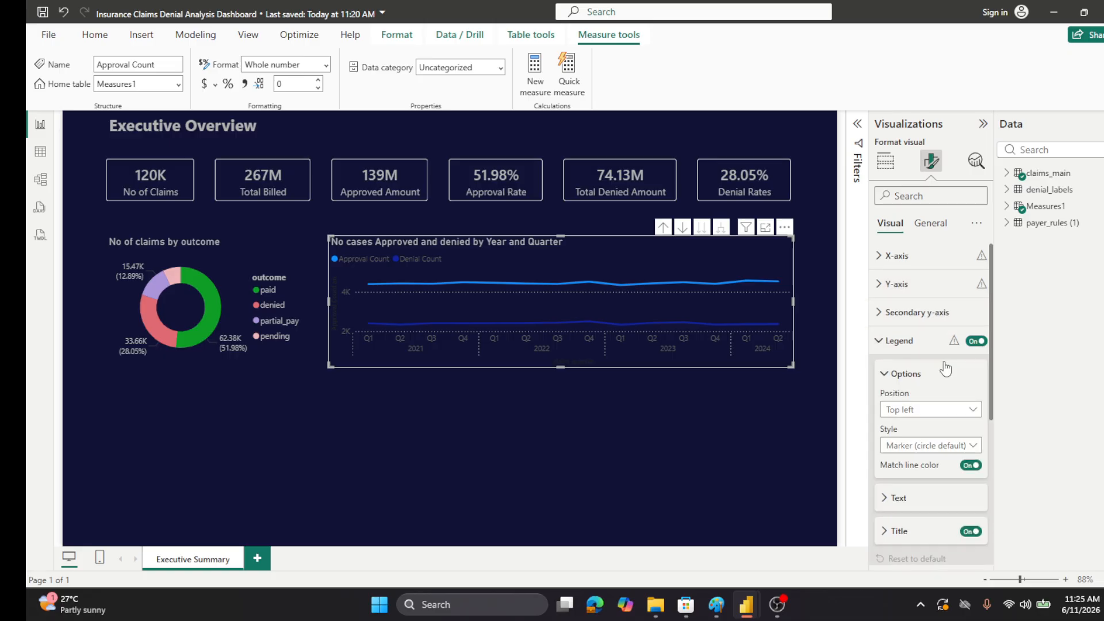
pyautogui.scroll(-3, 883, 362)
pyautogui.click(883, 362)
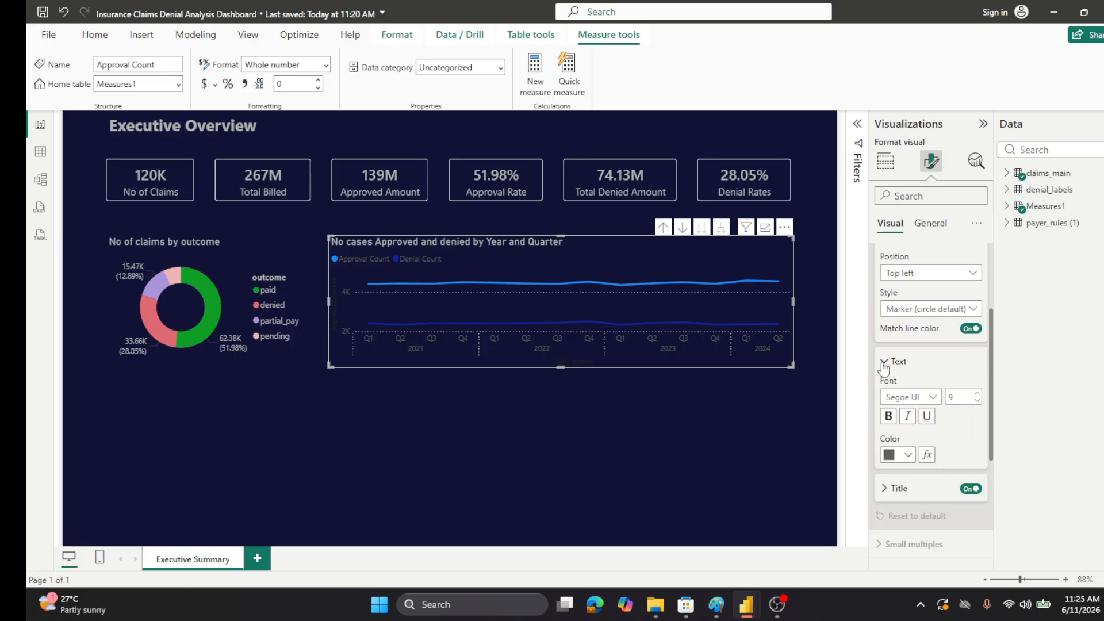
pyautogui.click(907, 454)
pyautogui.click(898, 281)
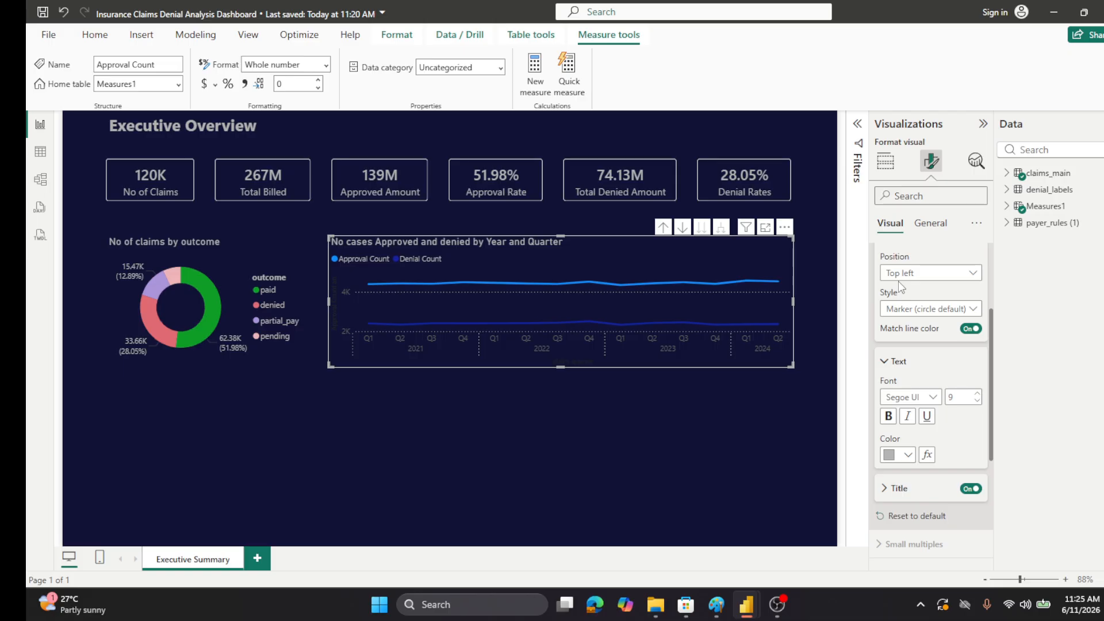
pyautogui.click(883, 363)
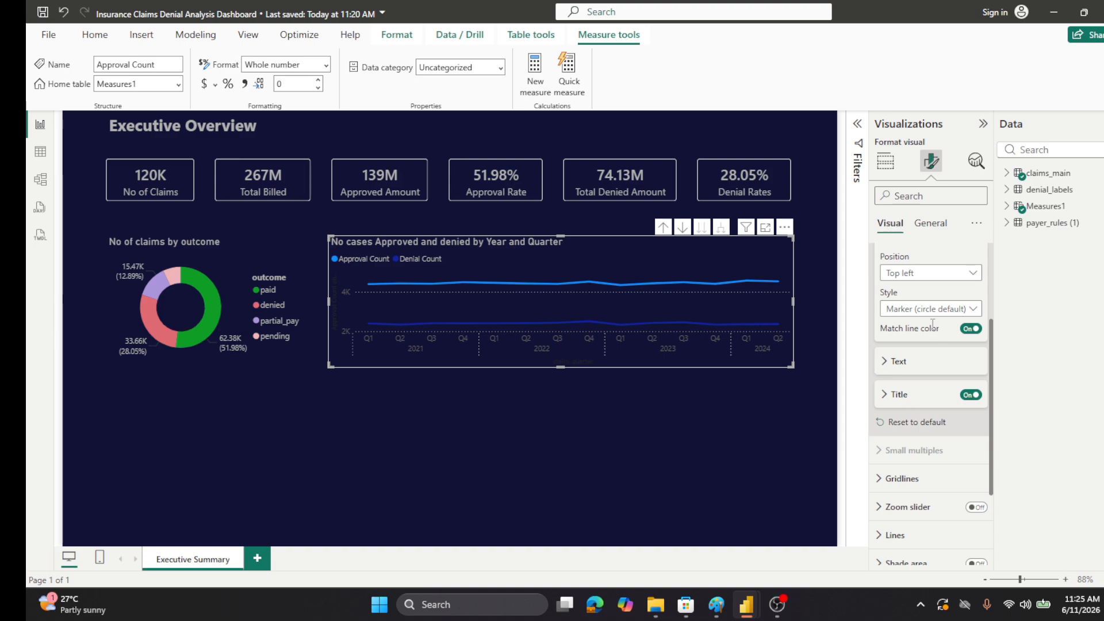
# - Set the colour of the line chart's X-axis values to light grey
pyautogui.scroll(-3, 933, 329)
pyautogui.scroll(5, 932, 329)
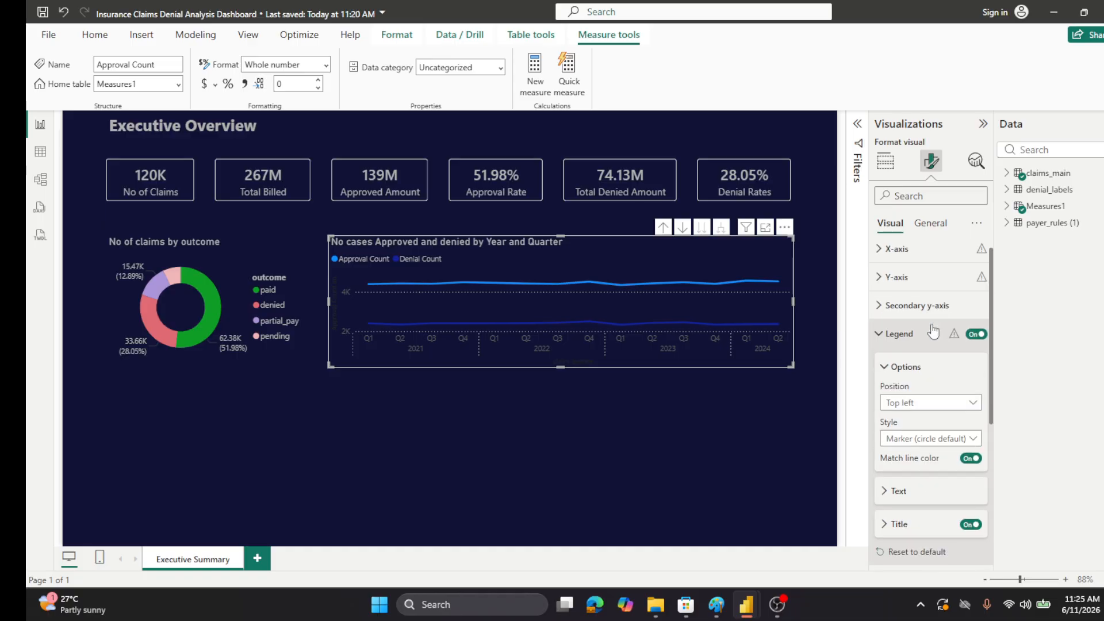
pyautogui.click(878, 286)
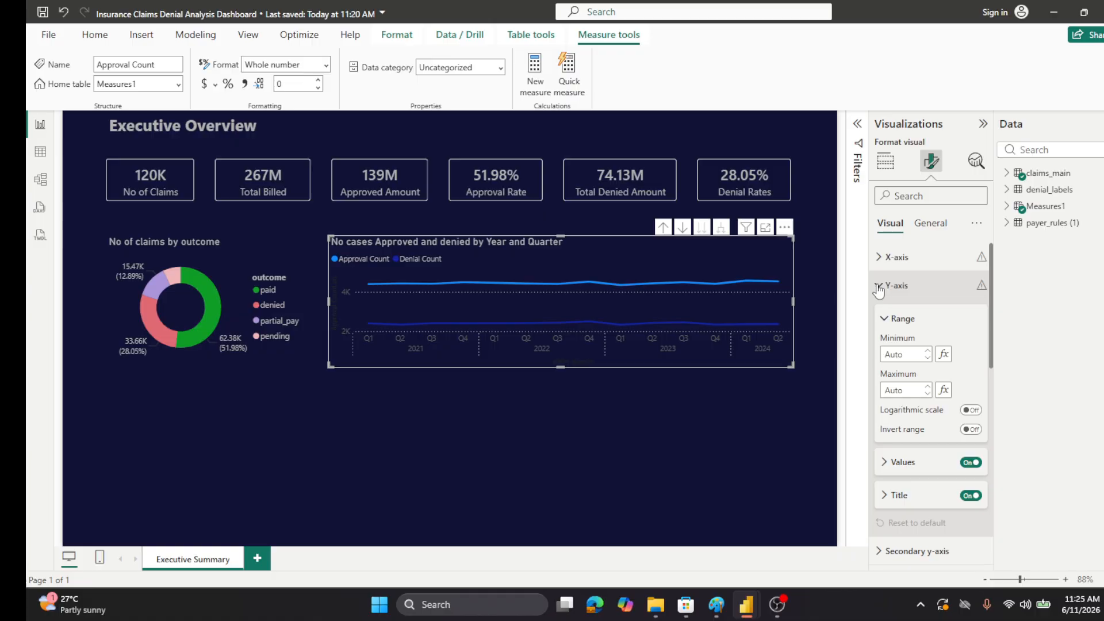
pyautogui.click(877, 286)
pyautogui.click(879, 257)
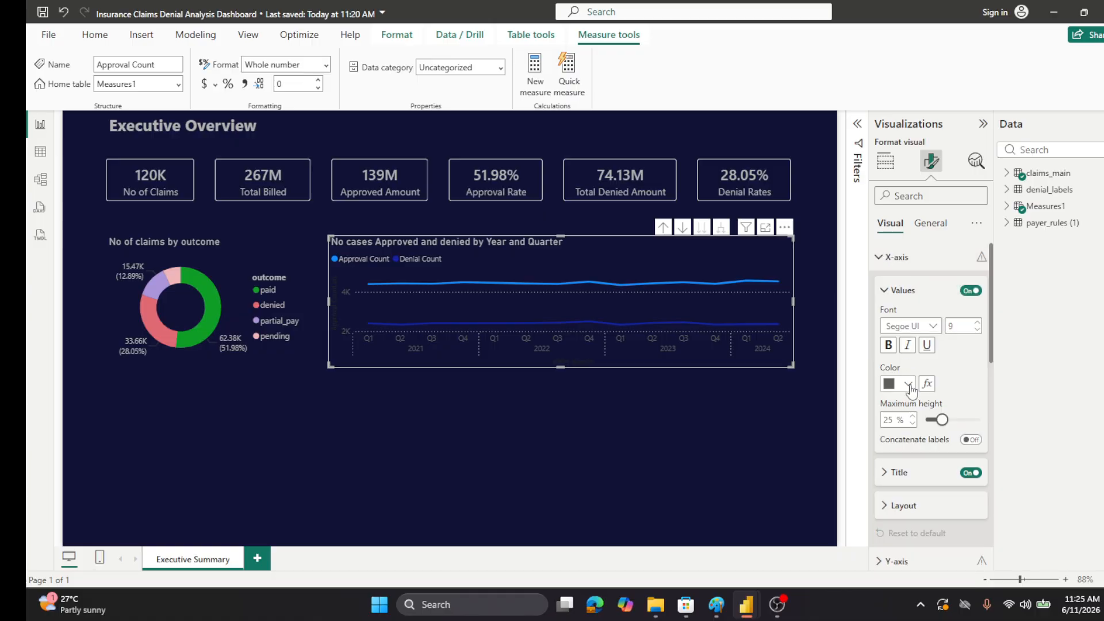
pyautogui.click(908, 384)
pyautogui.click(898, 215)
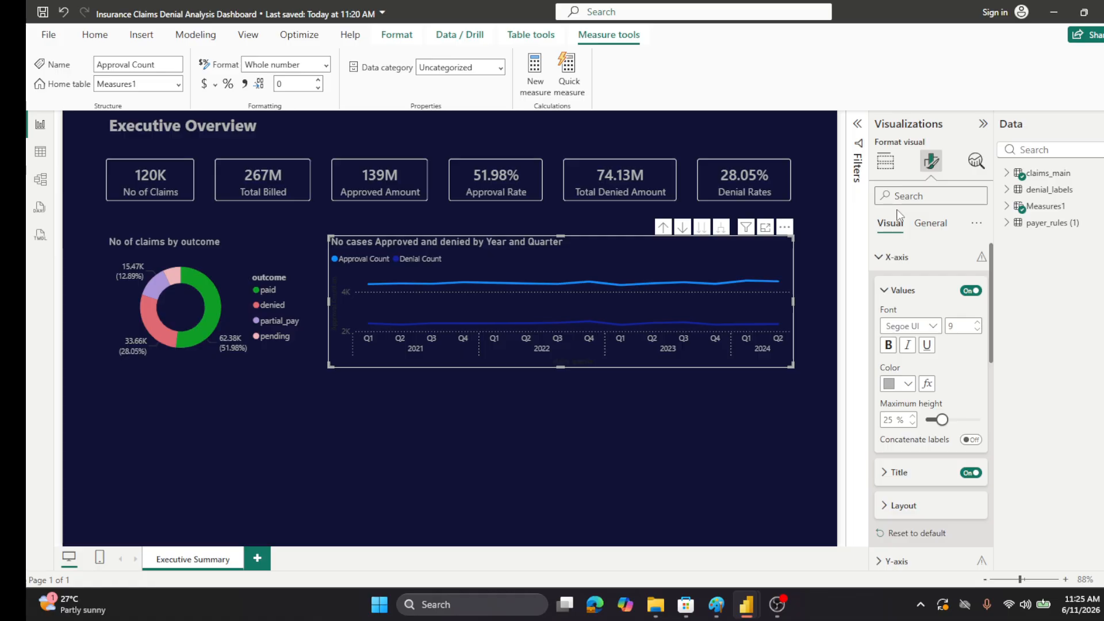
pyautogui.click(878, 258)
# - Set the colour of the line chart's Y-axis values to light grey
pyautogui.click(878, 285)
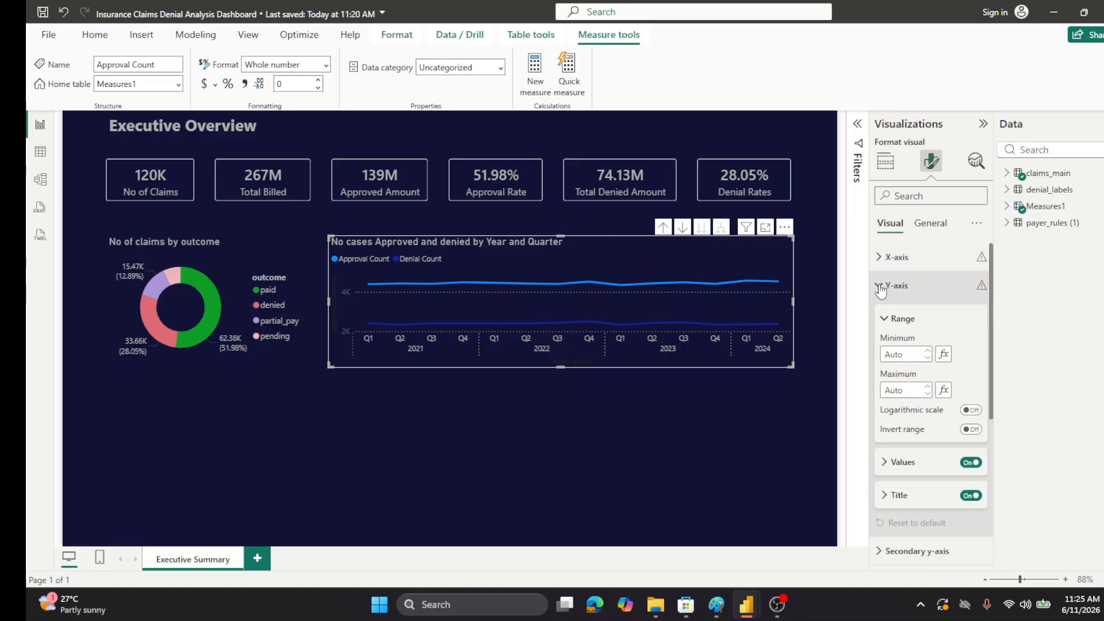
pyautogui.click(885, 463)
pyautogui.click(908, 418)
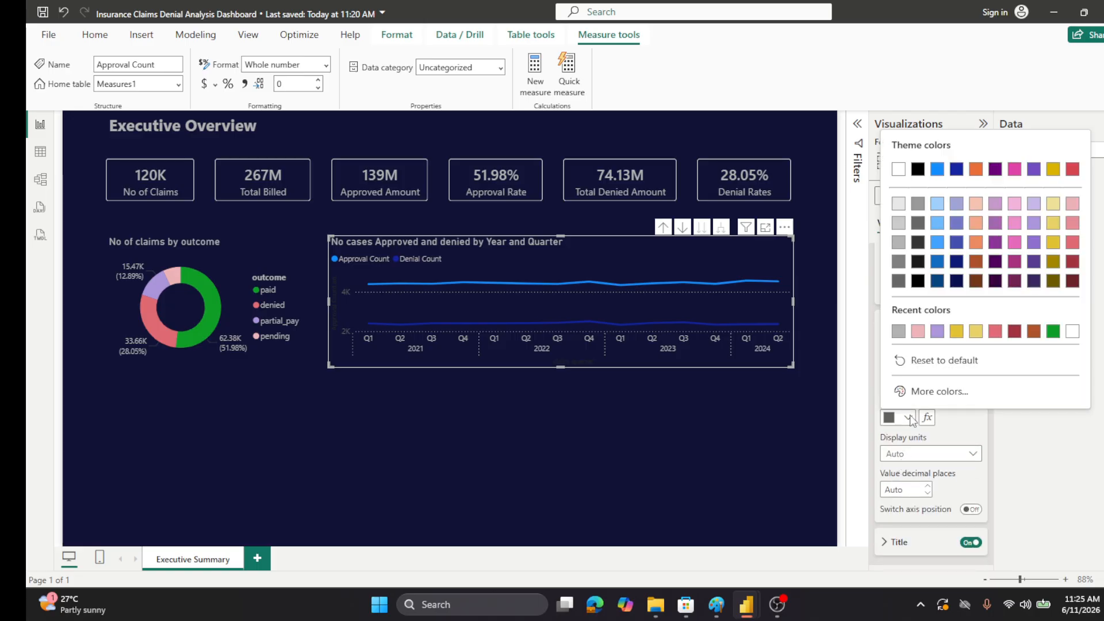
pyautogui.click(899, 243)
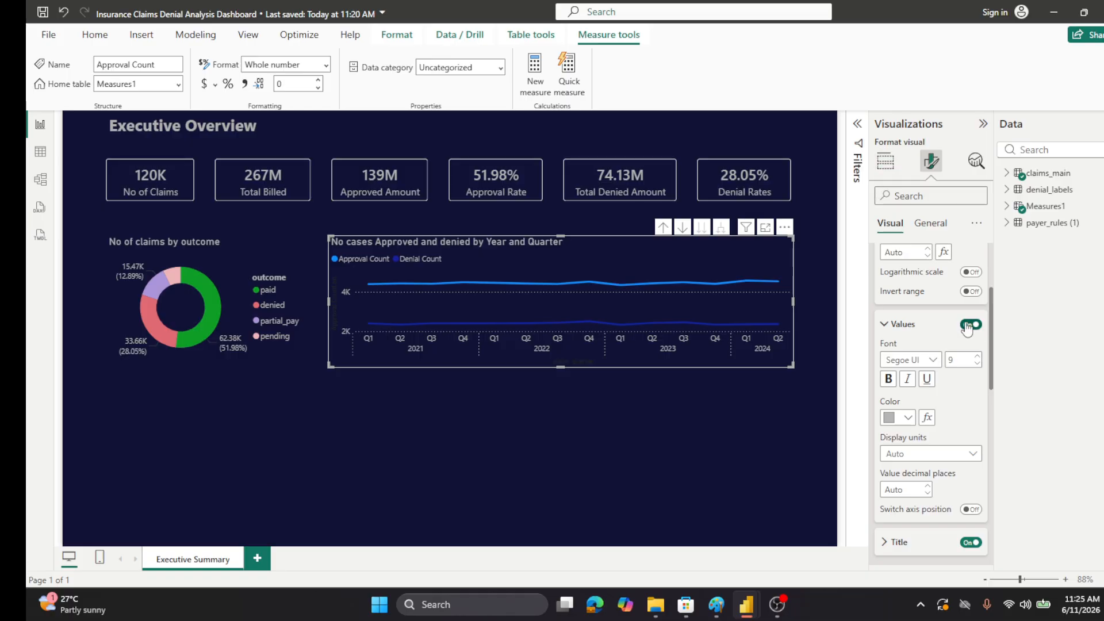
pyautogui.moveTo(990, 340); pyautogui.dragTo(991, 266)
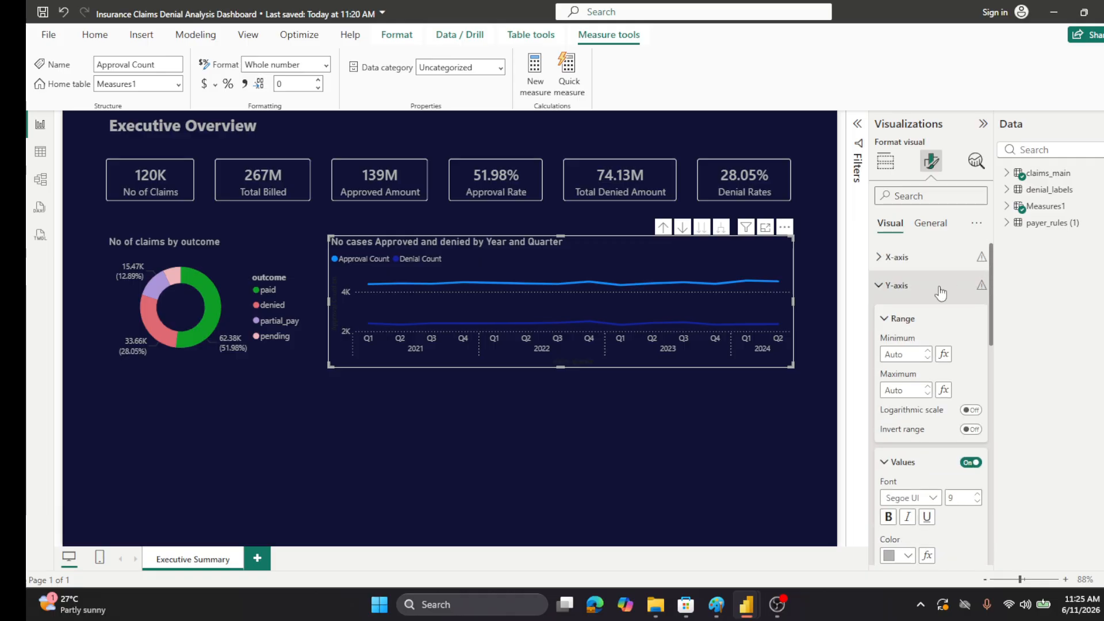
pyautogui.click(883, 289)
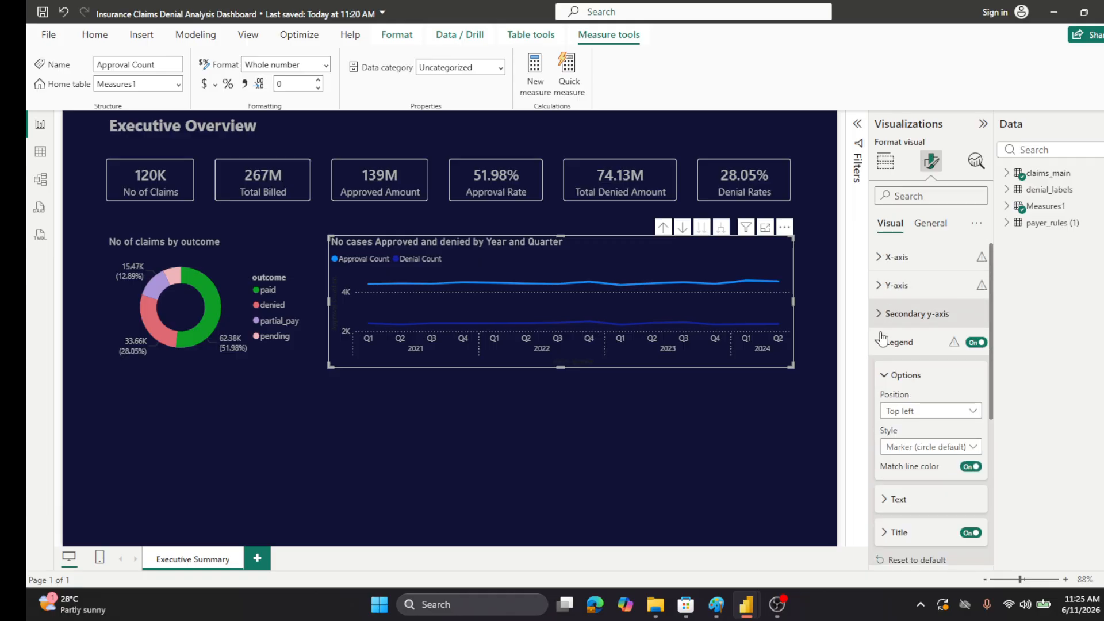
pyautogui.click(926, 224)
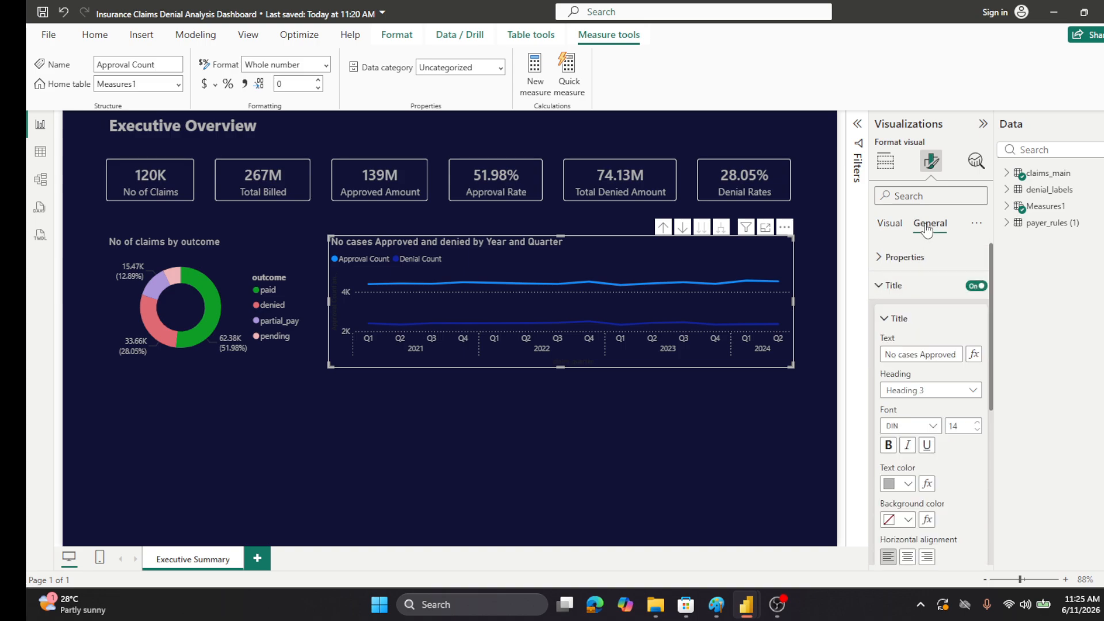
pyautogui.click(896, 224)
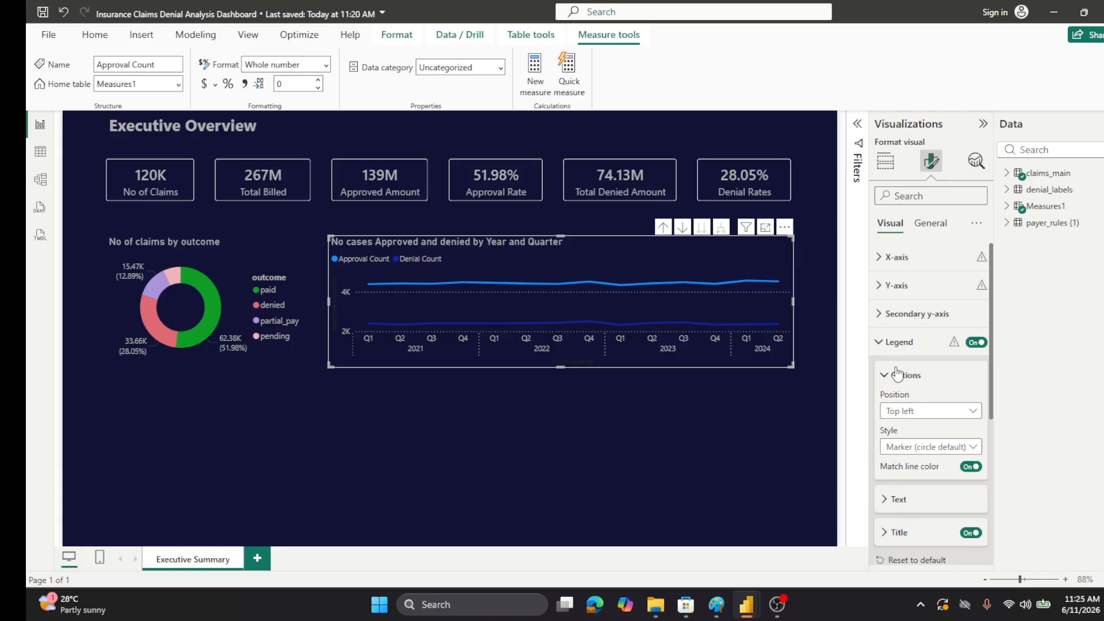
# - Set the colour of the Approval Count line in the quarterly line chart to green
pyautogui.click(881, 343)
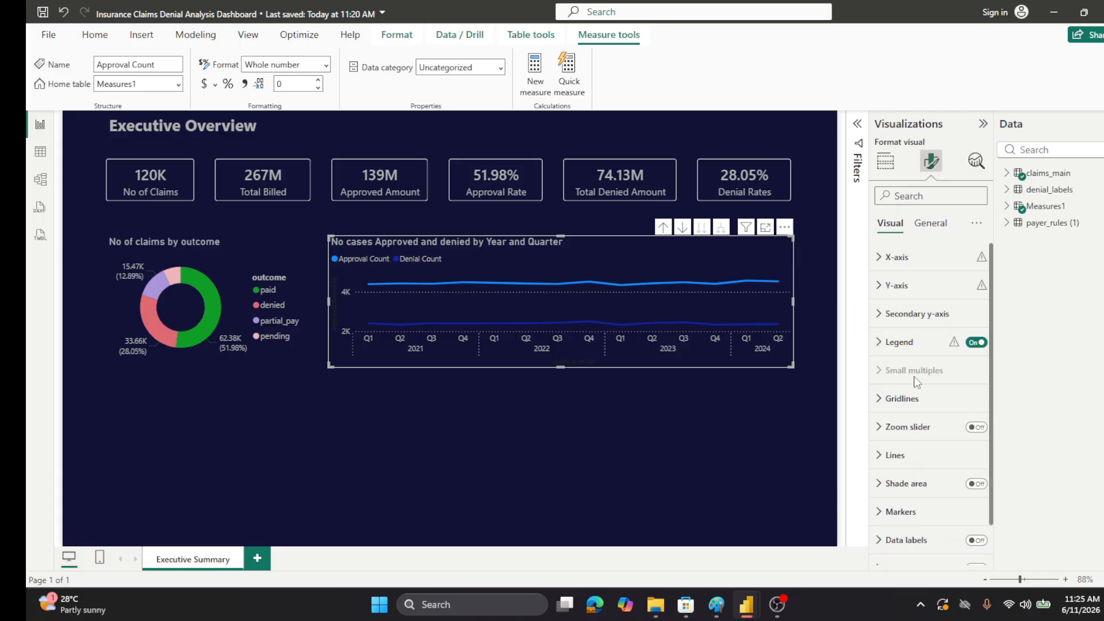
pyautogui.scroll(-1, 914, 379)
pyautogui.click(908, 409)
pyautogui.scroll(-3, 923, 395)
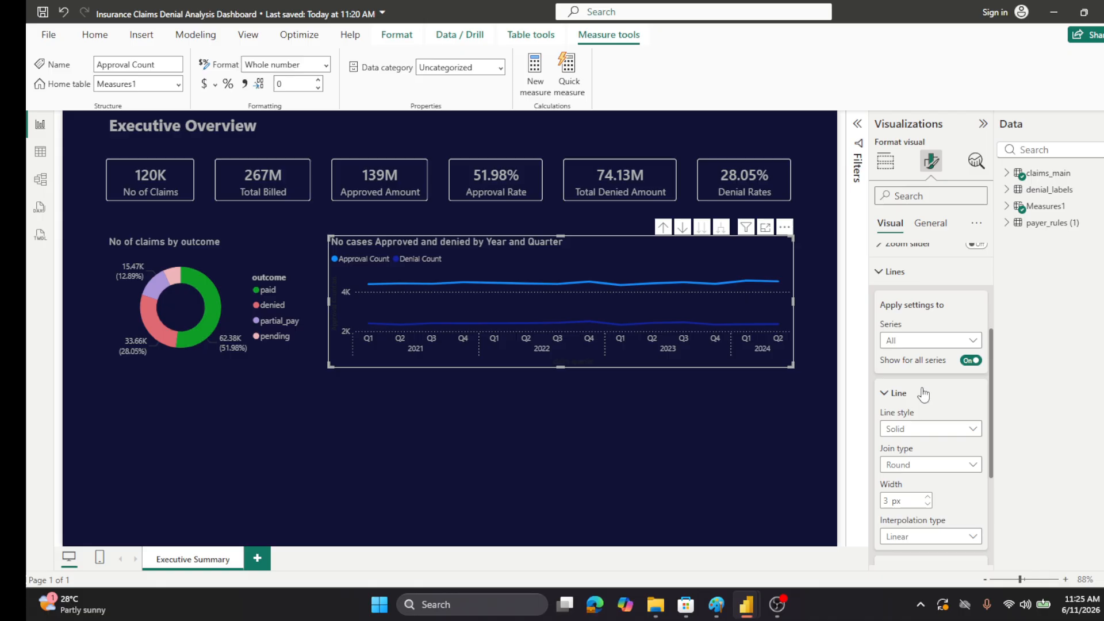
pyautogui.click(973, 342)
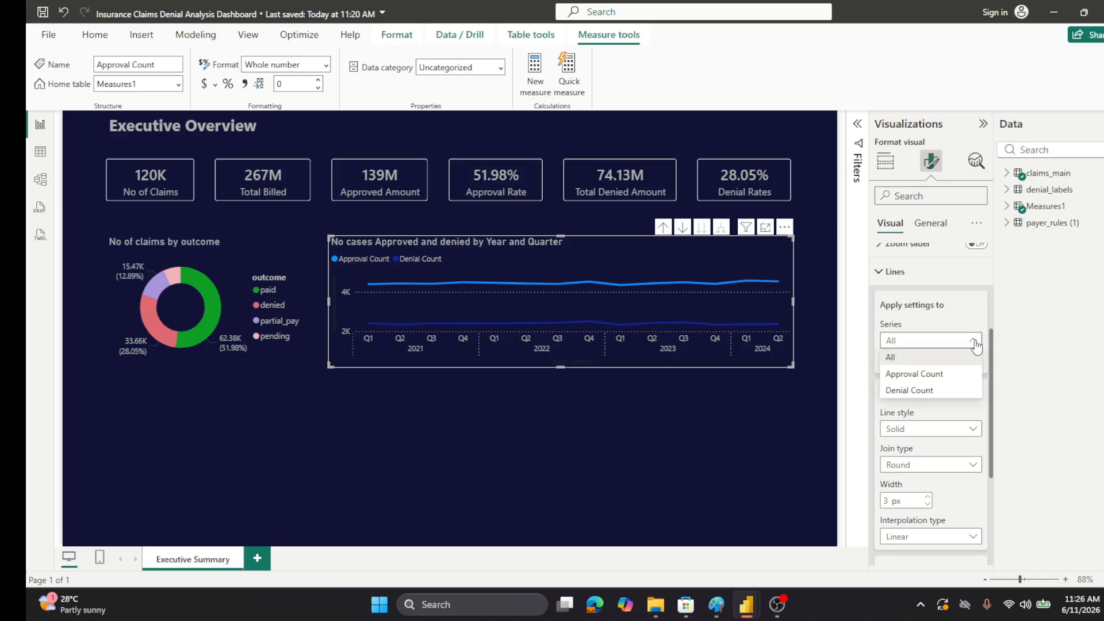
pyautogui.click(946, 375)
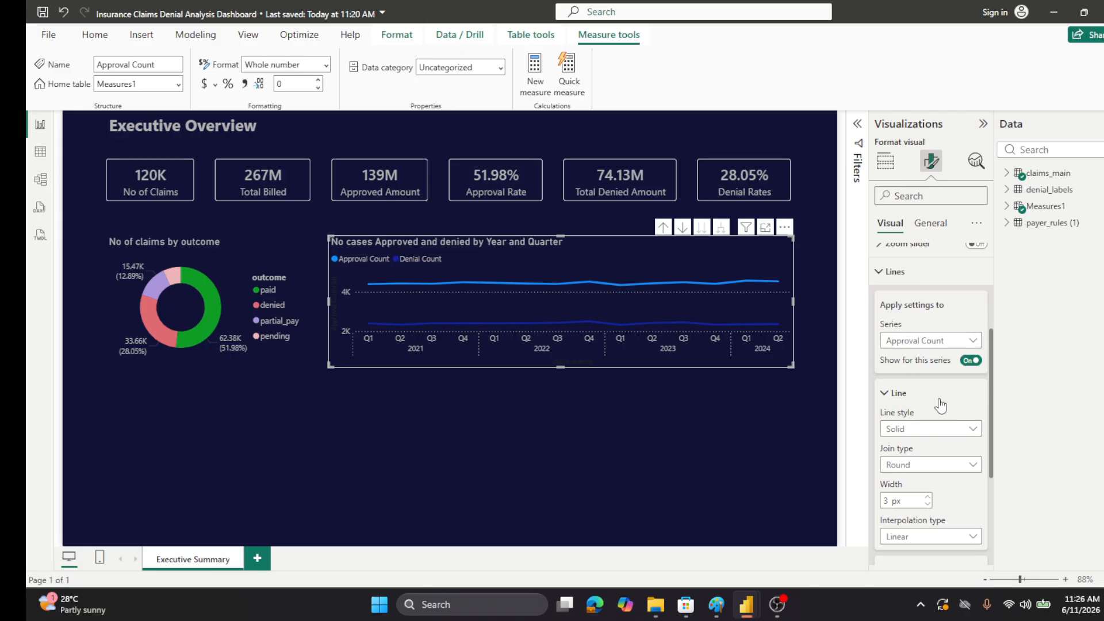
pyautogui.scroll(-3, 940, 404)
pyautogui.scroll(-1, 941, 404)
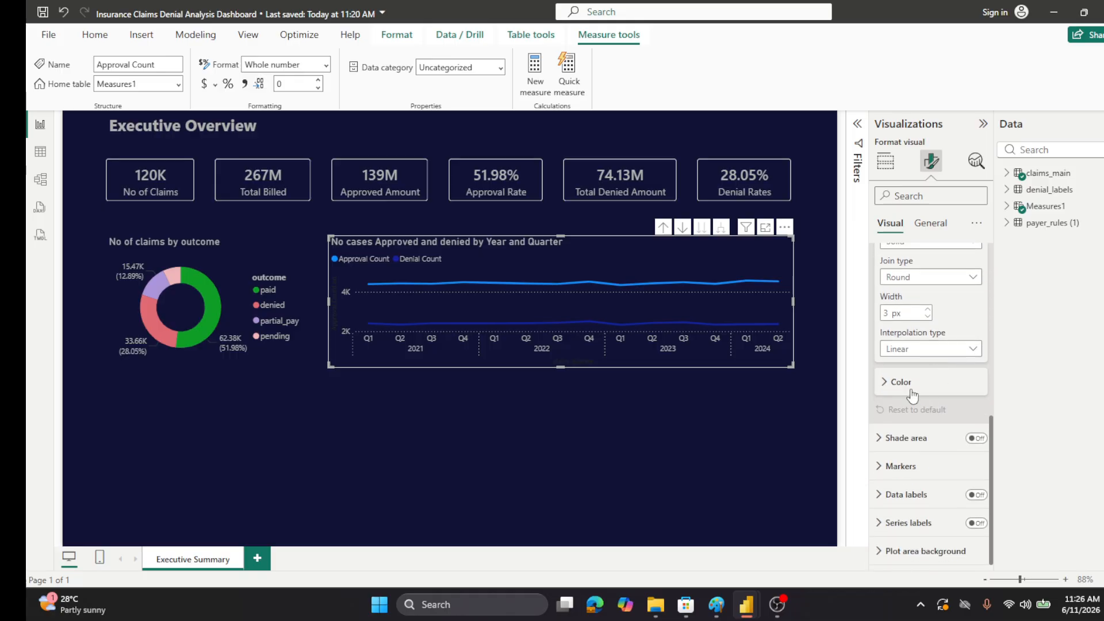
pyautogui.click(885, 382)
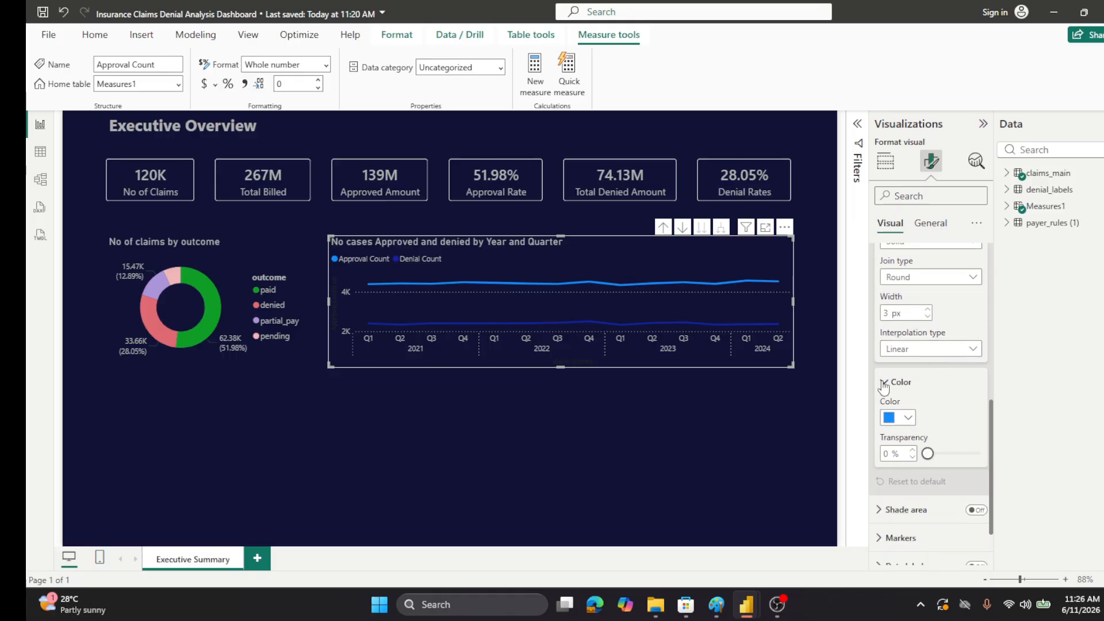
pyautogui.click(898, 417)
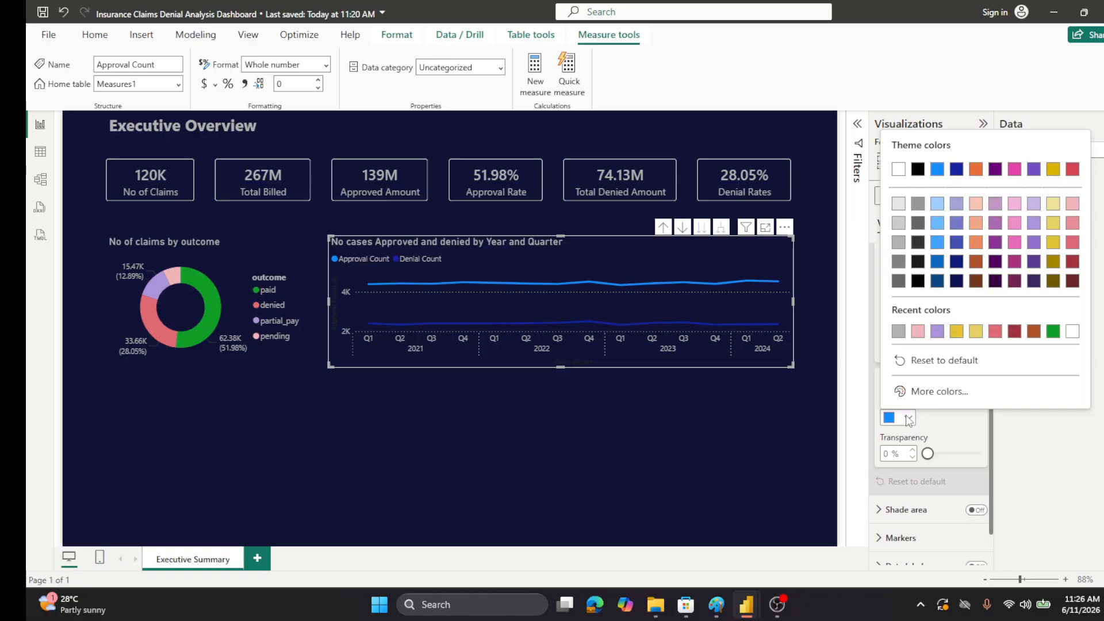
pyautogui.click(1052, 331)
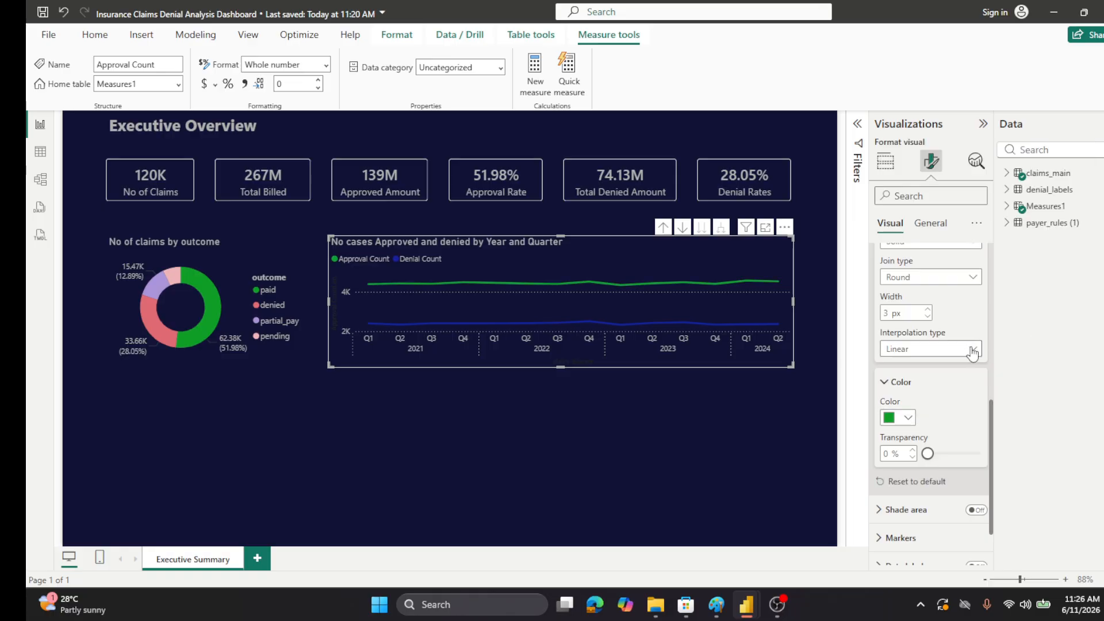
# - Set the colour of the Denial Count line to light red and save the report
pyautogui.scroll(3, 981, 316)
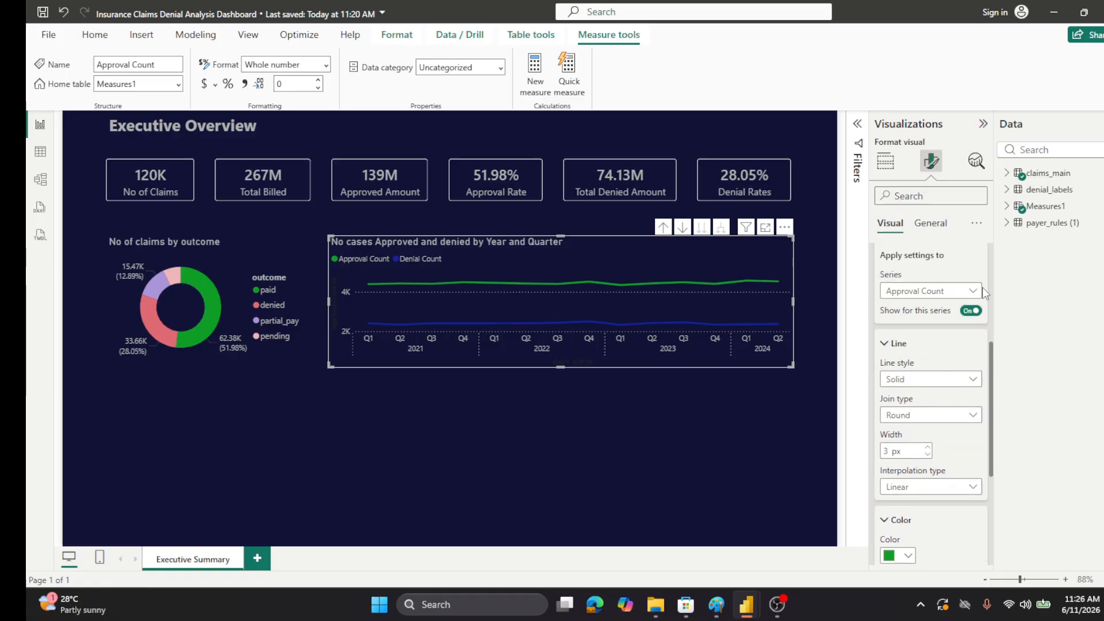
pyautogui.click(979, 293)
pyautogui.click(927, 339)
pyautogui.scroll(-2, 930, 357)
pyautogui.scroll(-1, 927, 357)
pyautogui.click(908, 417)
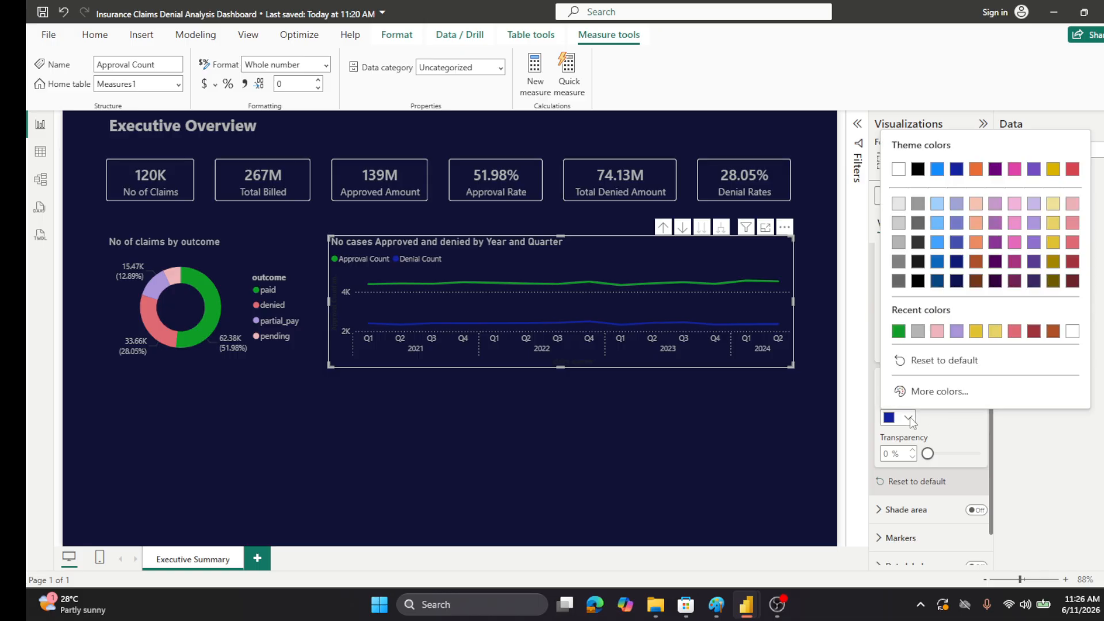
pyautogui.click(1014, 334)
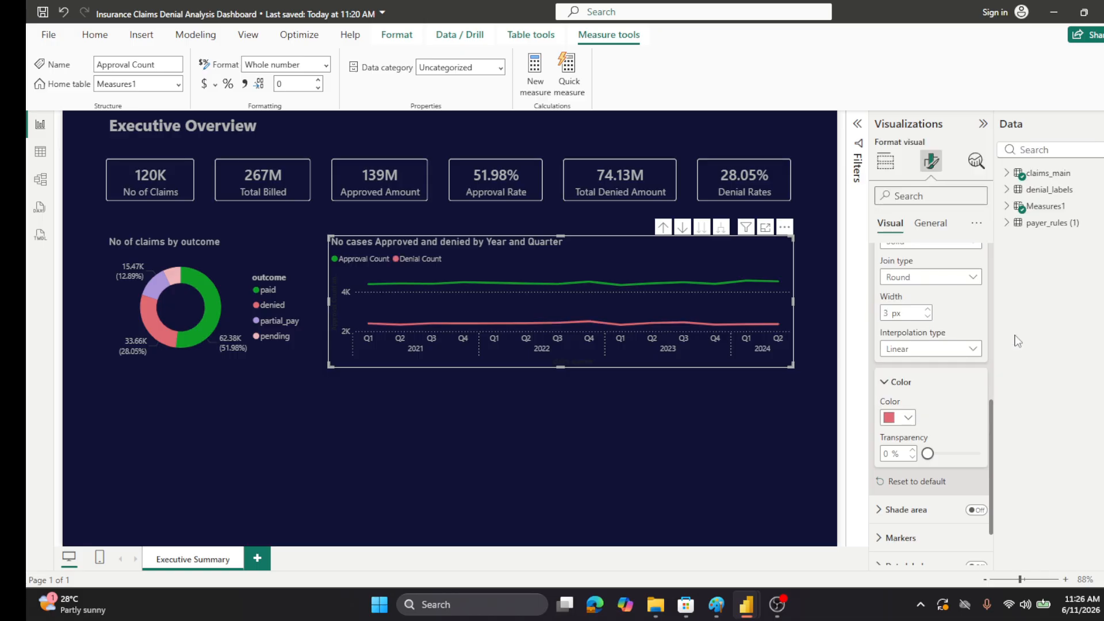
pyautogui.click(592, 421)
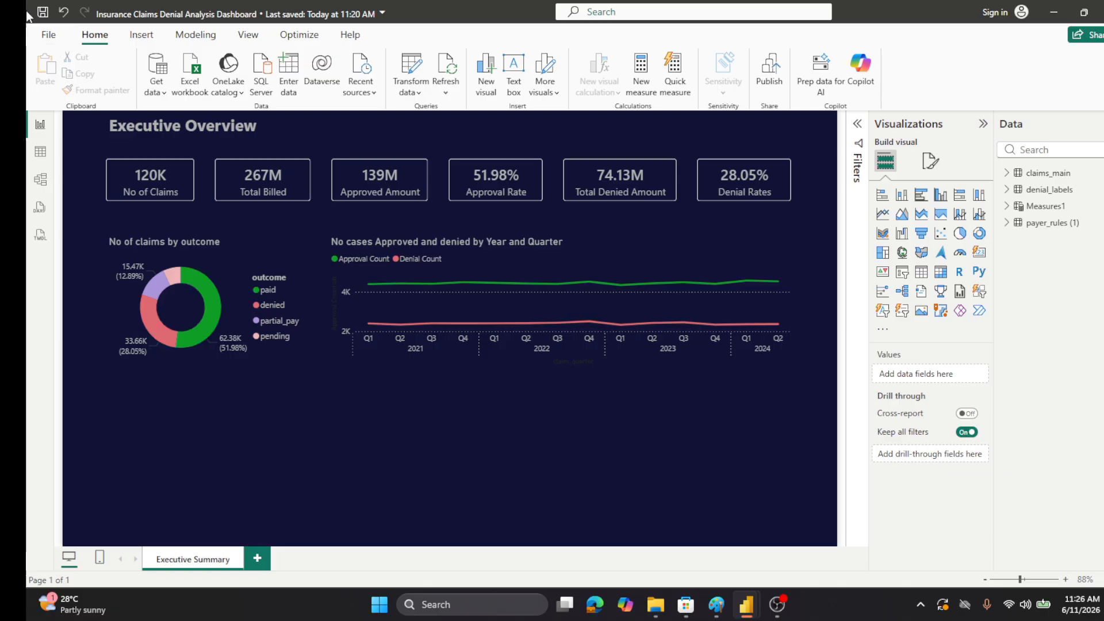
pyautogui.click(43, 13)
# - Add a clustered bar chart below the donut and widen it to the line chart's outer edge
pyautogui.click(921, 196)
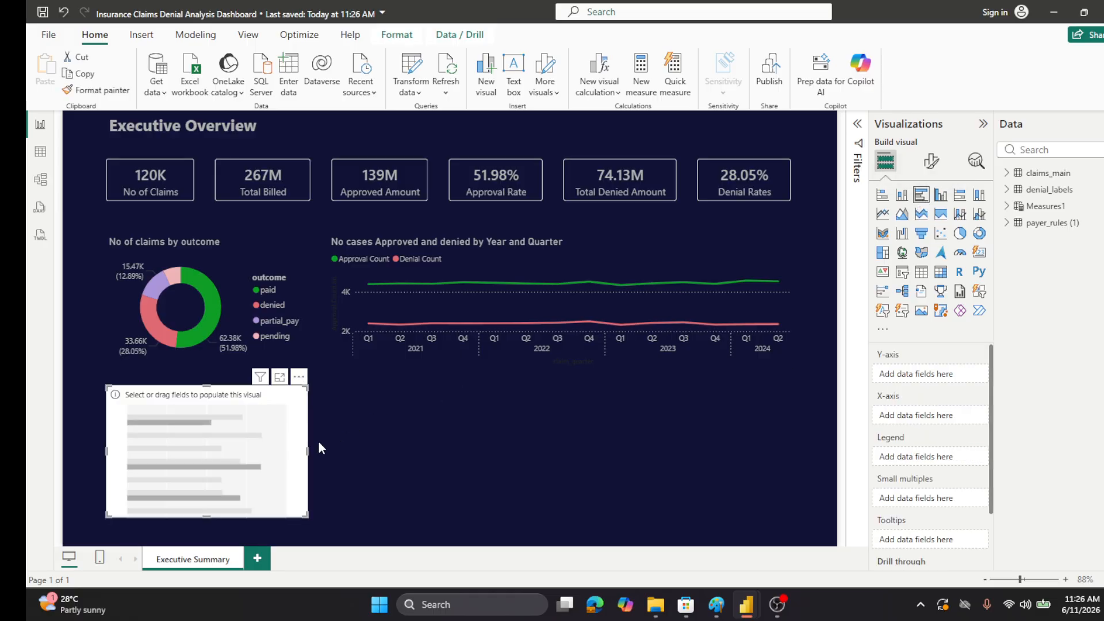
pyautogui.moveTo(309, 450); pyautogui.dragTo(790, 450)
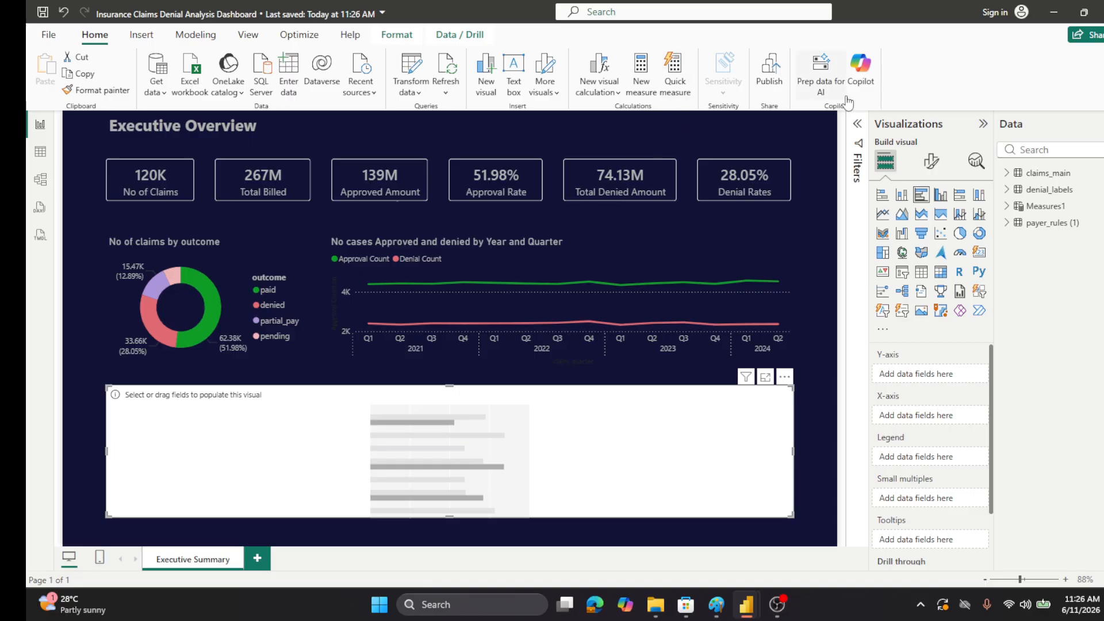
# - Look through the fields of the claims_main table for a category to use in the empty bar chart
pyautogui.click(1012, 175)
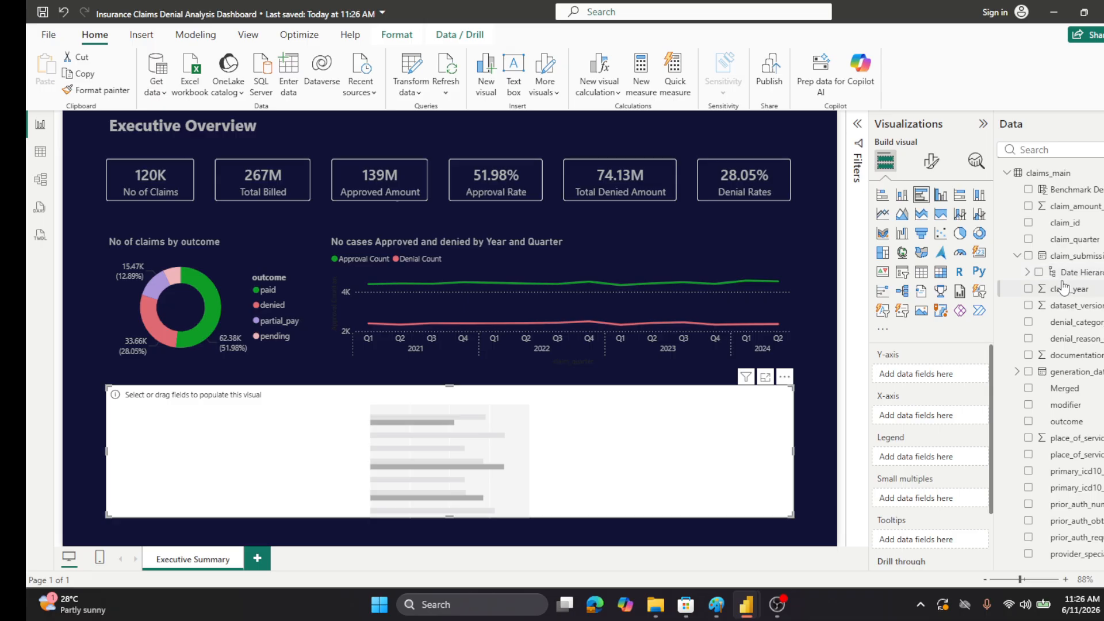
pyautogui.scroll(-4, 1063, 287)
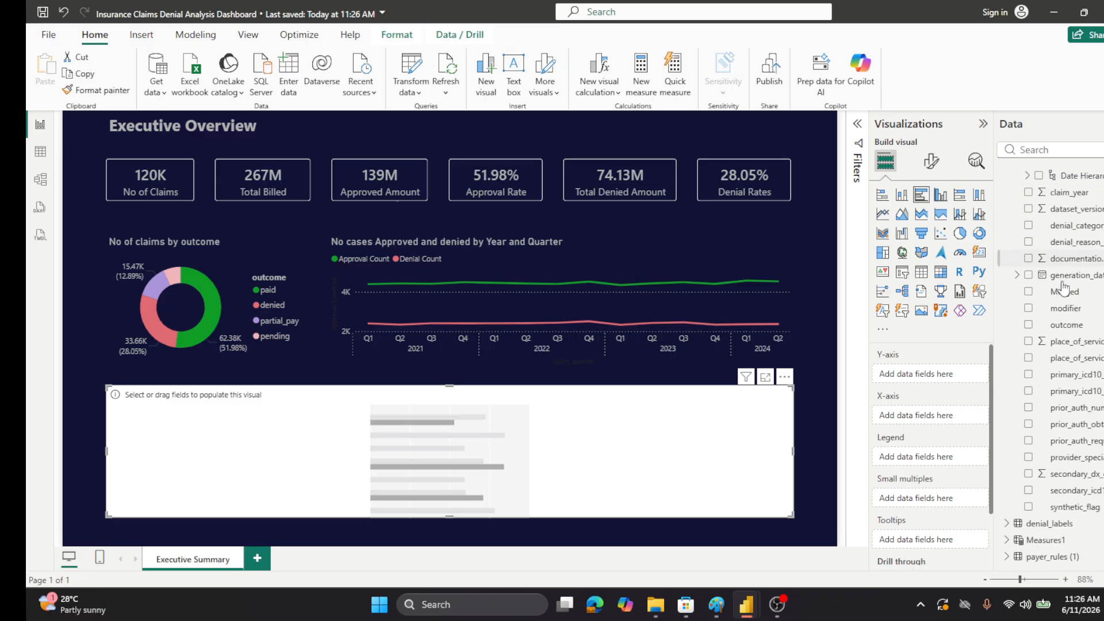
pyautogui.scroll(4, 1064, 287)
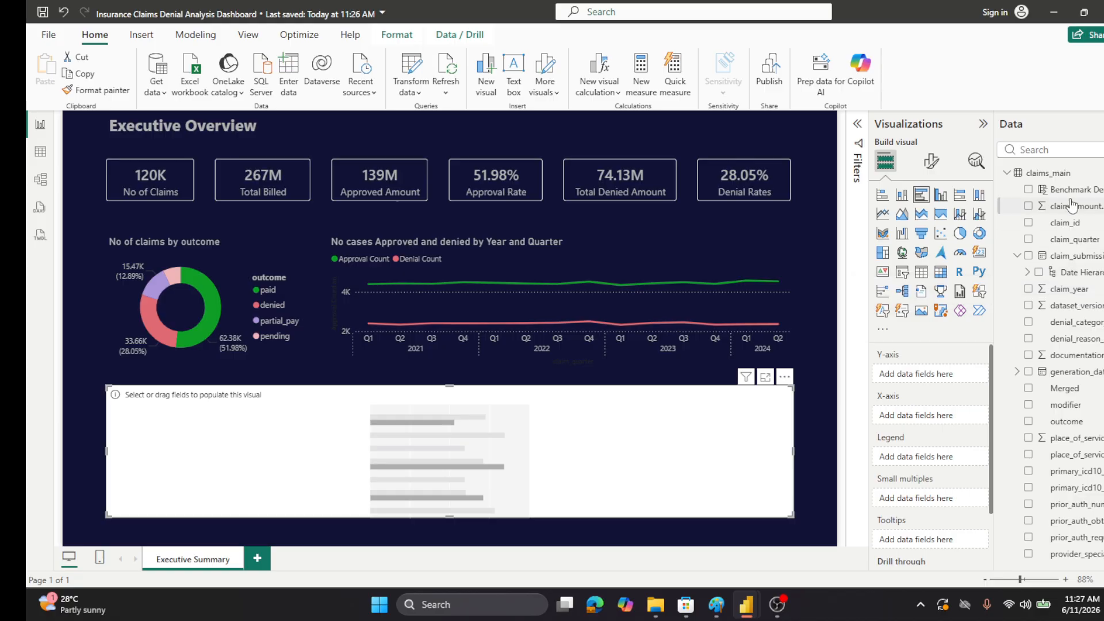
pyautogui.scroll(-2, 1060, 328)
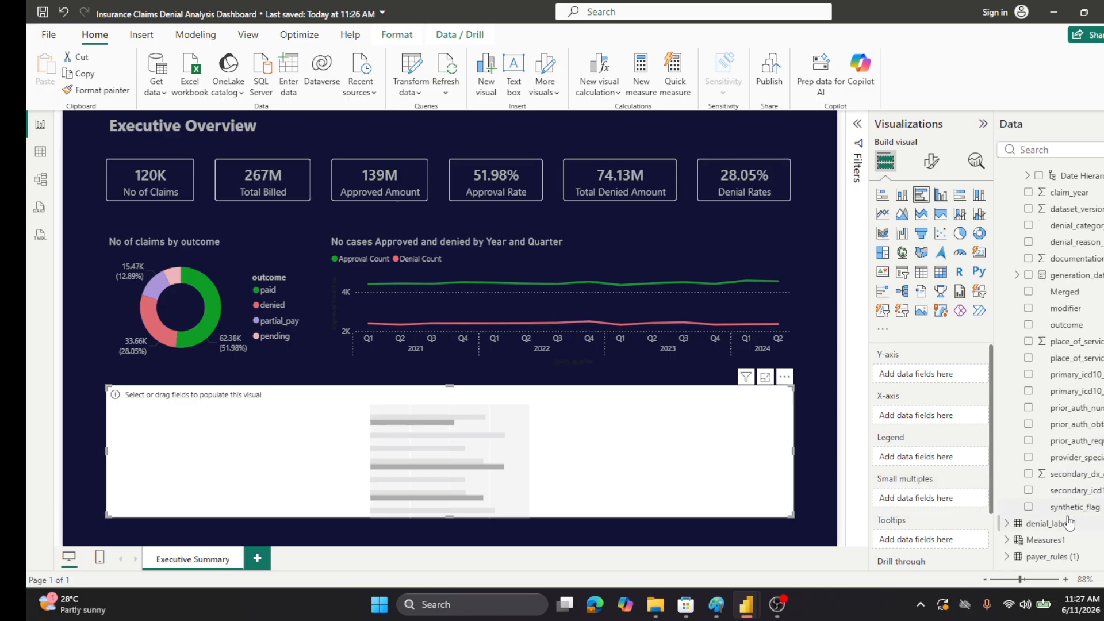
pyautogui.scroll(3, 1098, 422)
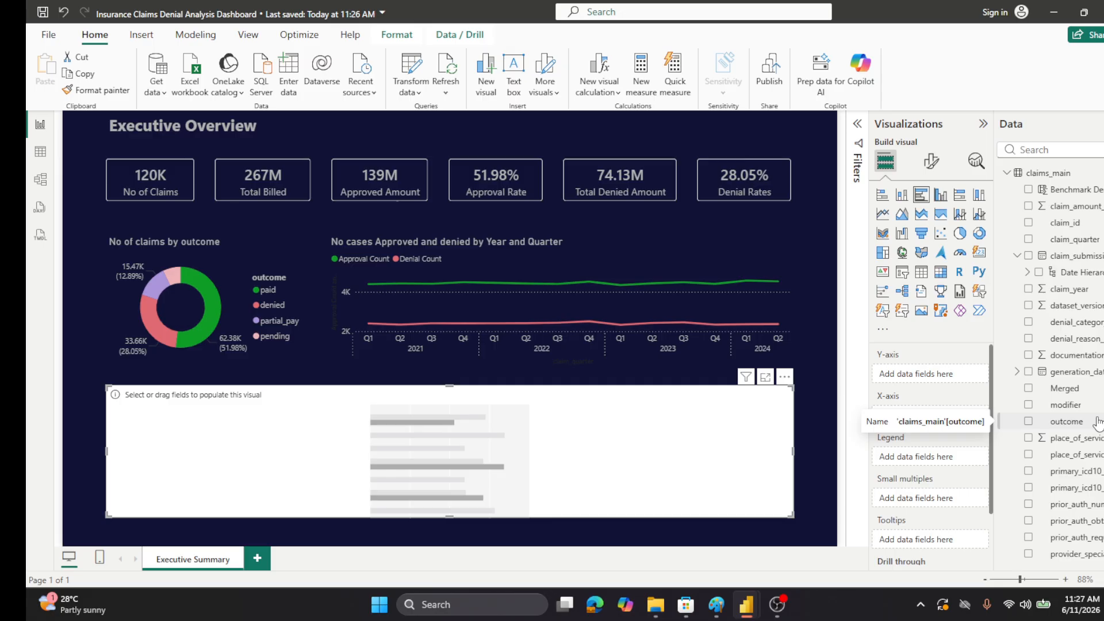
pyautogui.scroll(-2, 1098, 425)
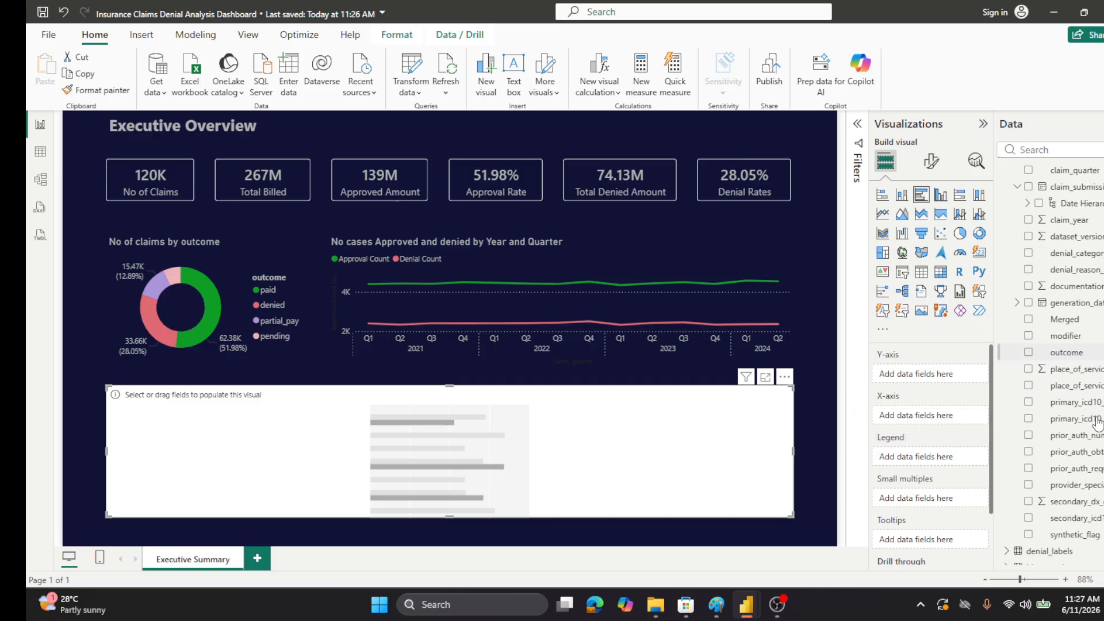
pyautogui.scroll(-1, 1098, 421)
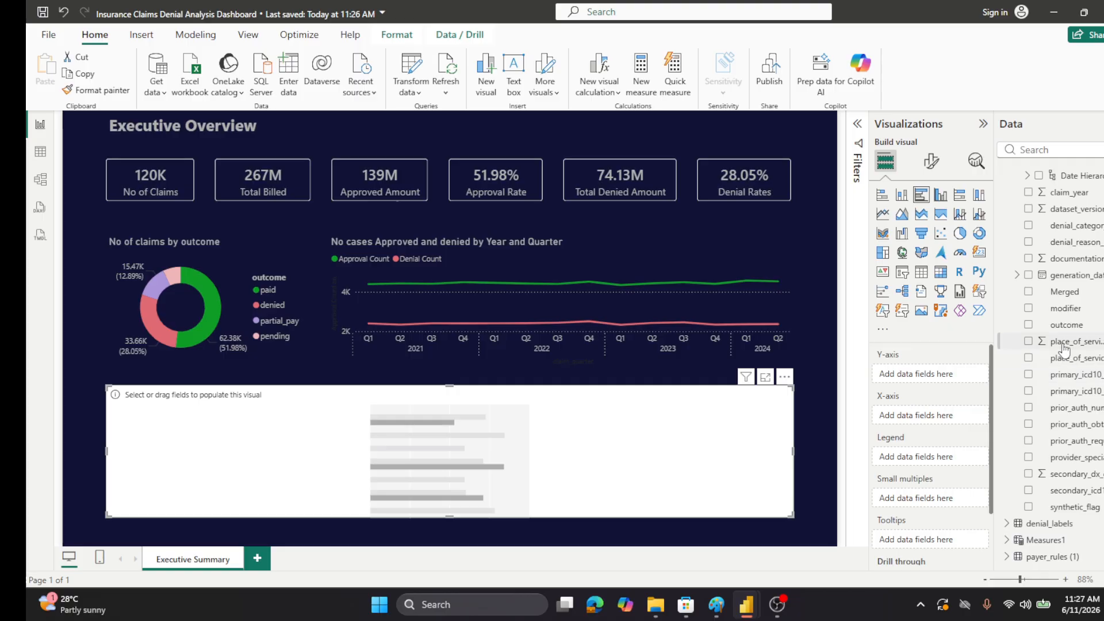
pyautogui.scroll(2, 1063, 348)
pyautogui.scroll(1, 1063, 345)
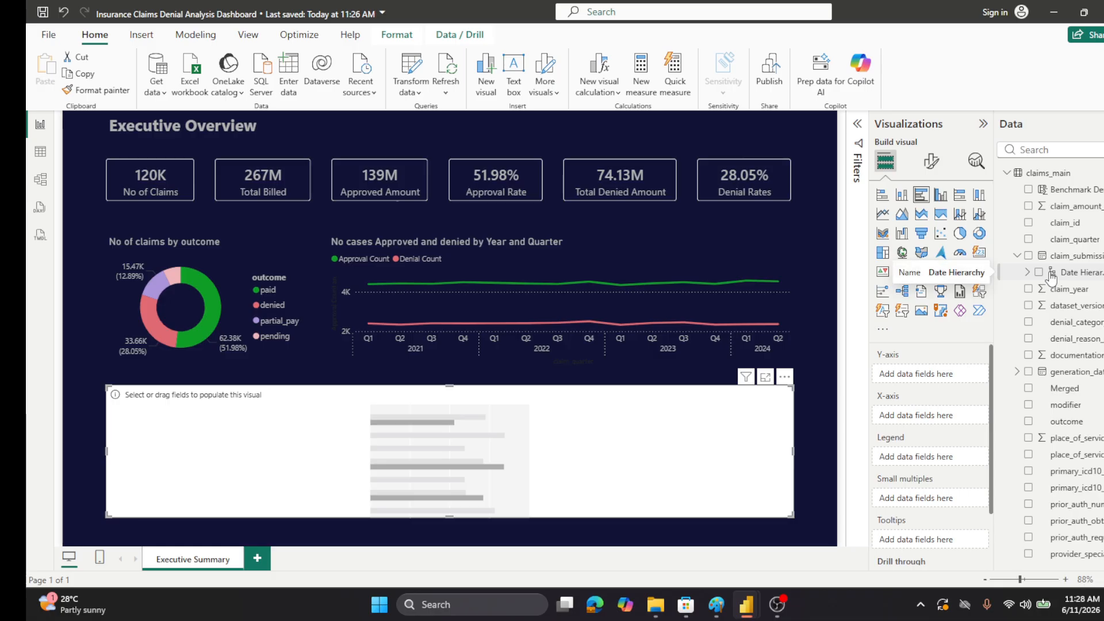
pyautogui.scroll(-2, 1052, 278)
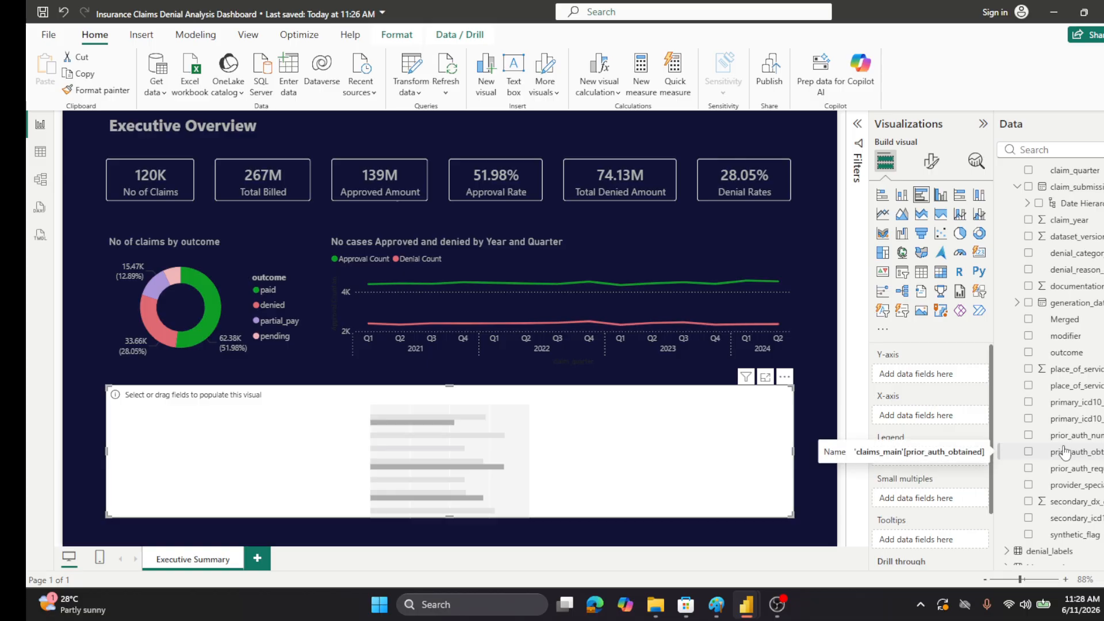
pyautogui.scroll(-1, 1064, 453)
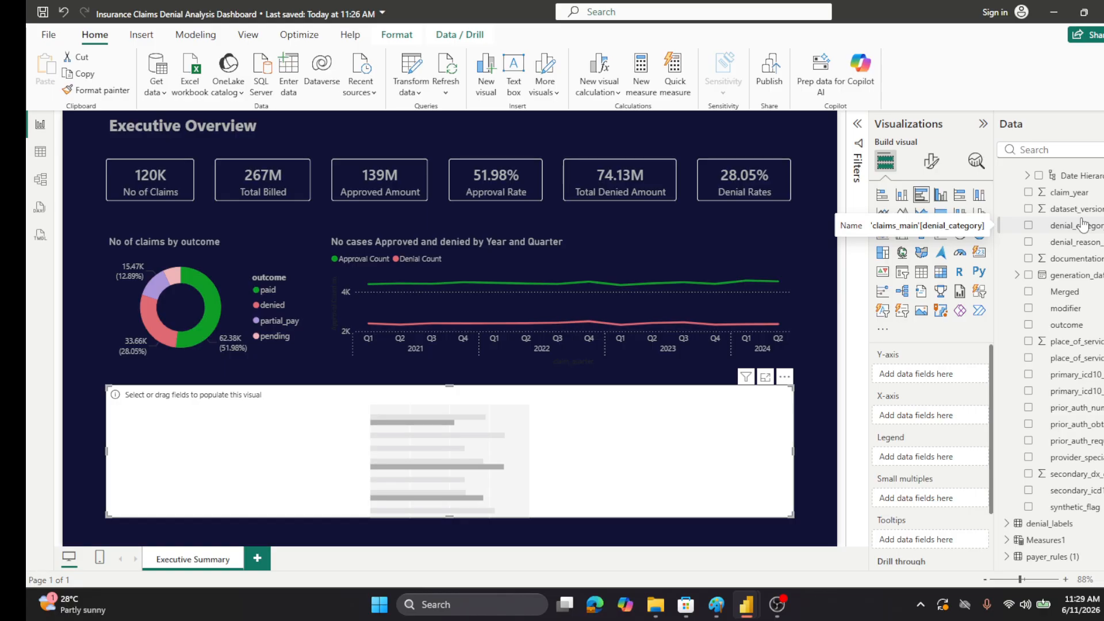
pyautogui.scroll(2, 1083, 224)
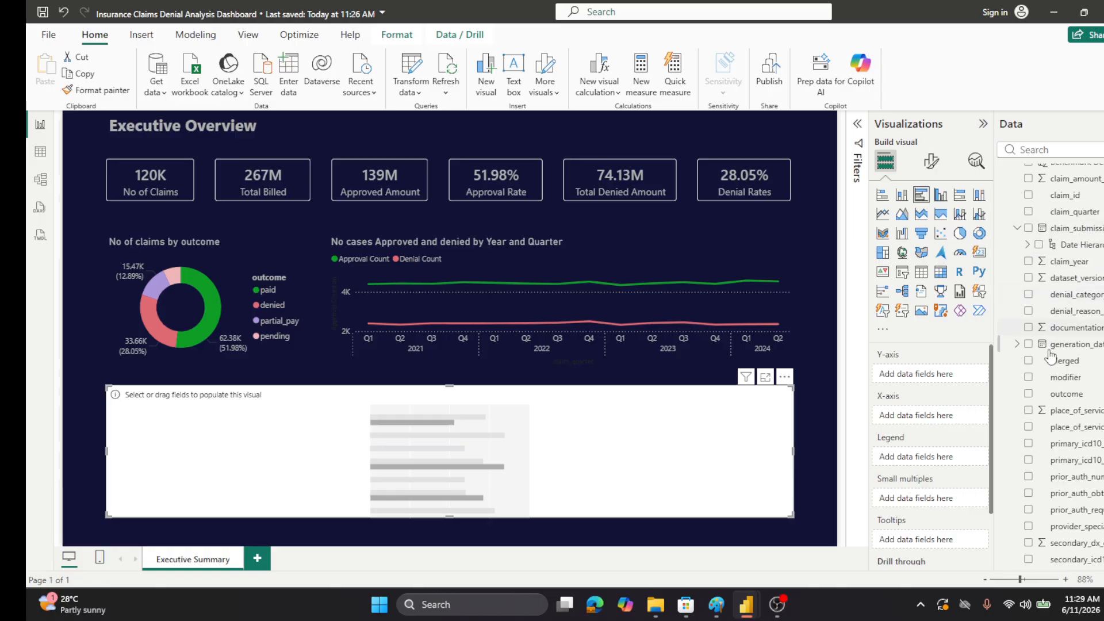
# - Try the Merged field on the bar chart's Y-axis and check the fields of the payer_rules (1) table
pyautogui.click(1028, 361)
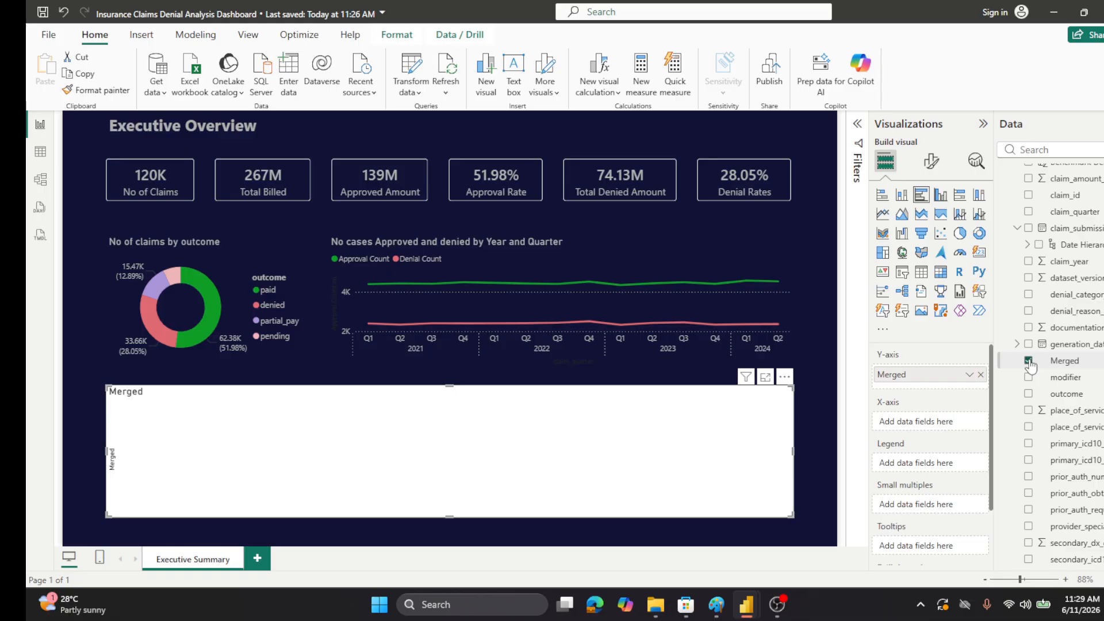
pyautogui.click(1028, 361)
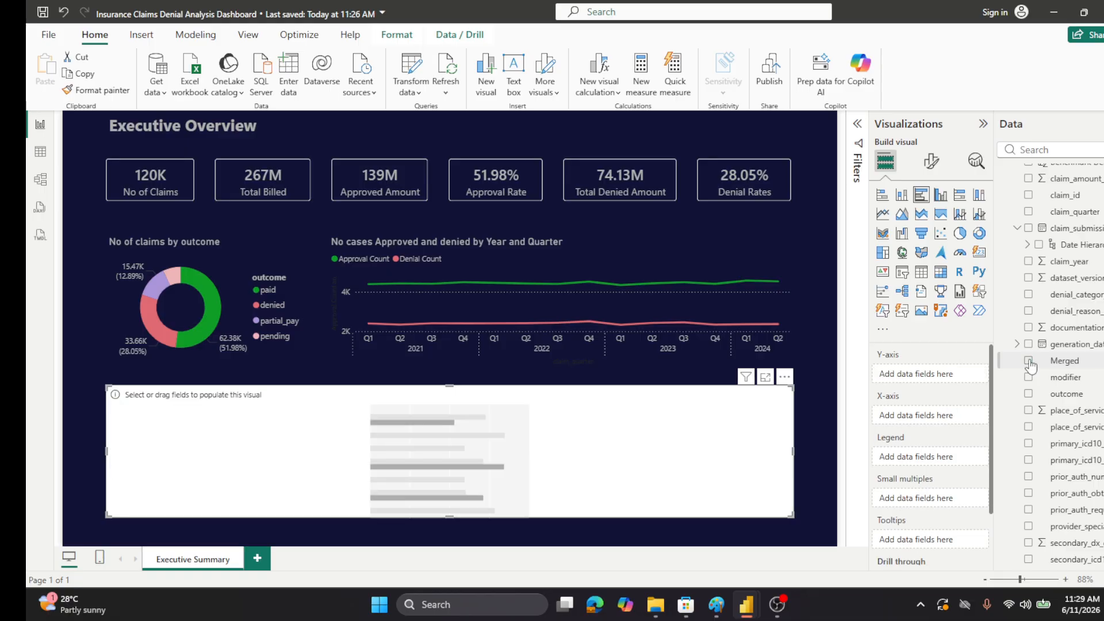
pyautogui.scroll(1, 1015, 195)
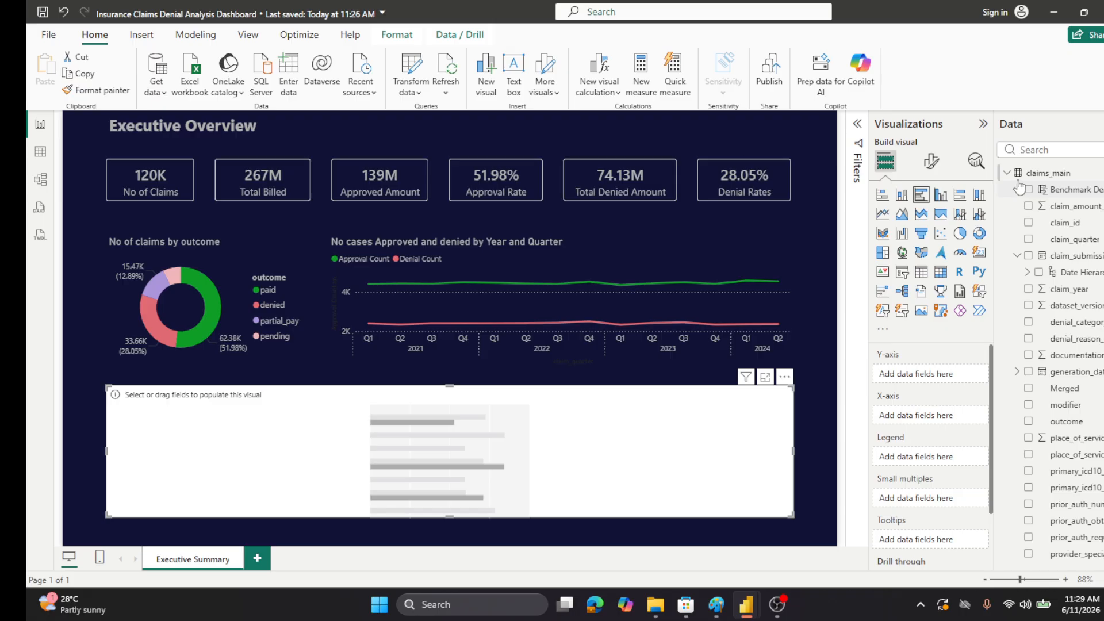
pyautogui.click(1006, 174)
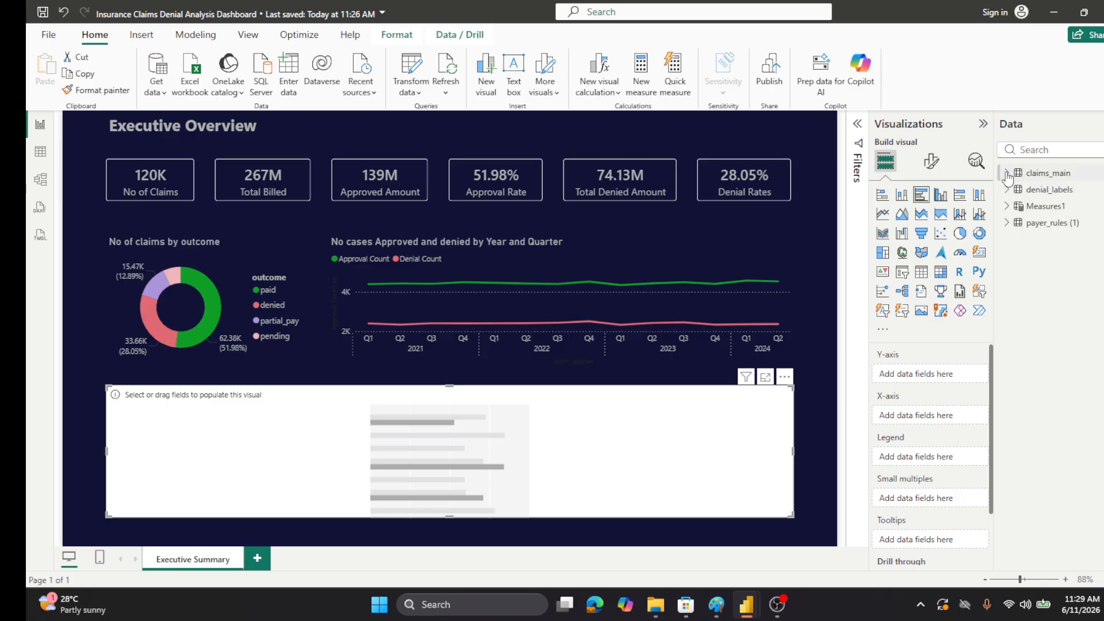
pyautogui.click(1007, 224)
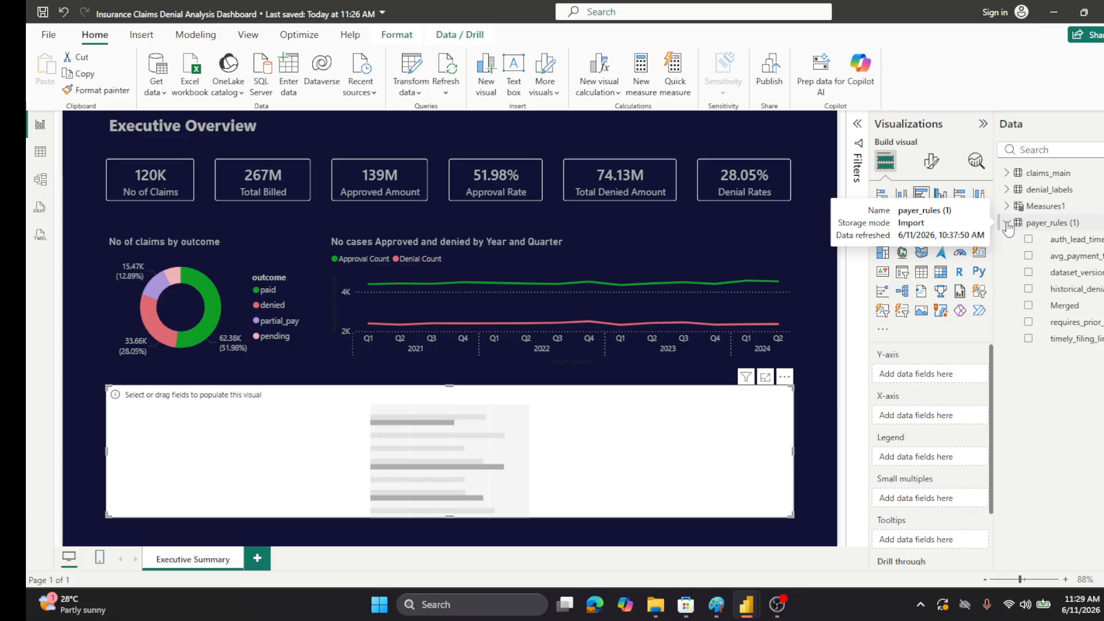
pyautogui.click(1007, 224)
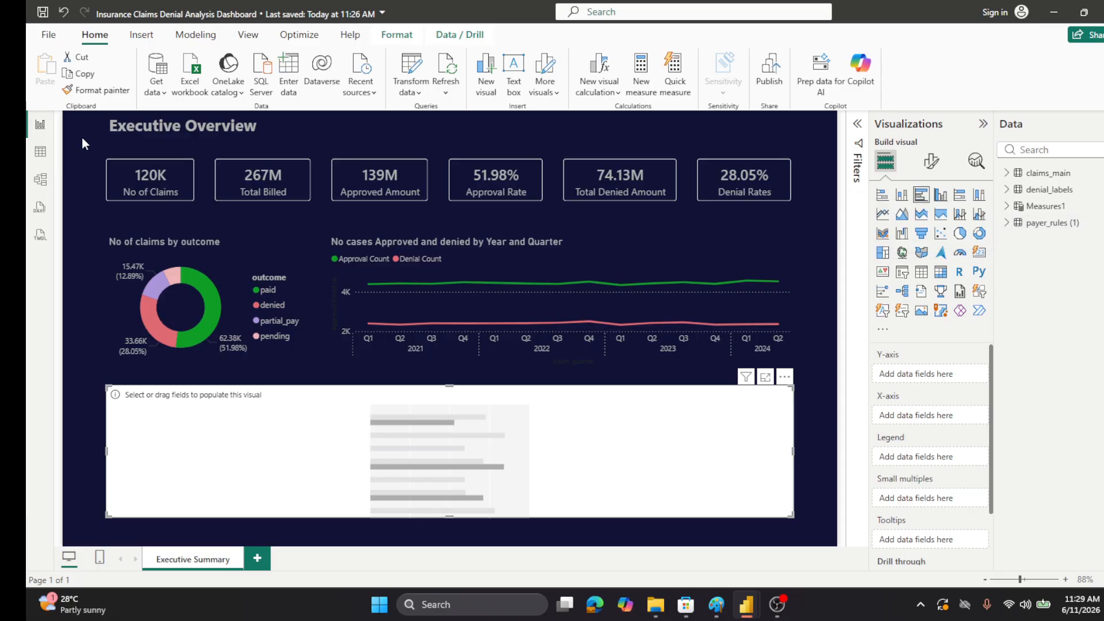
# - In Power Query, delete the Merged Columns step from the claims_main query and duplicate the payer_type column
pyautogui.click(407, 68)
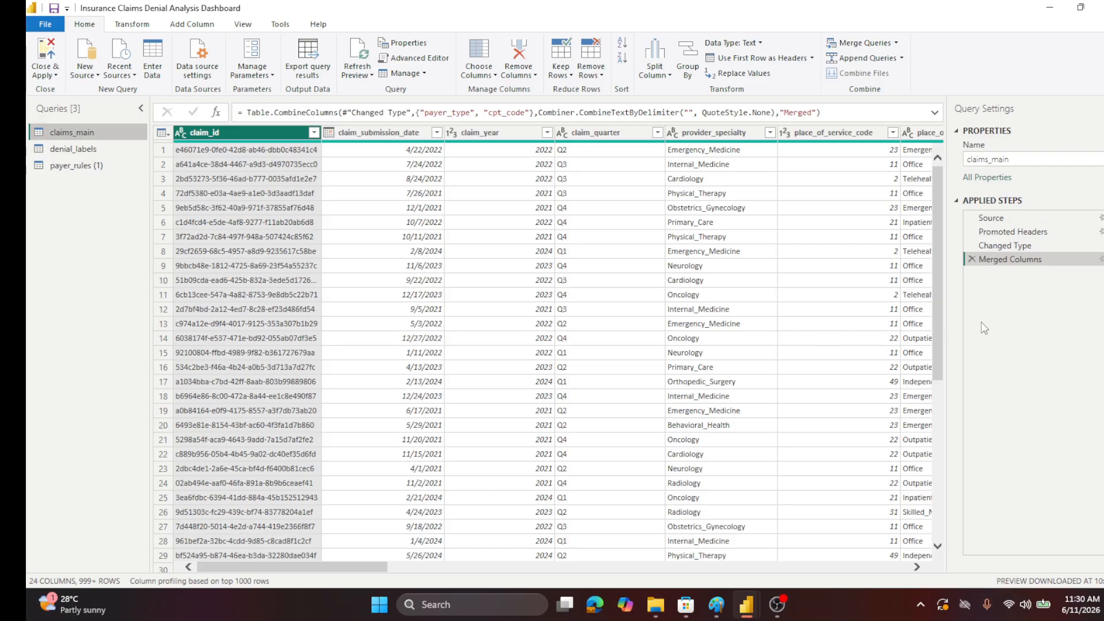
pyautogui.click(971, 259)
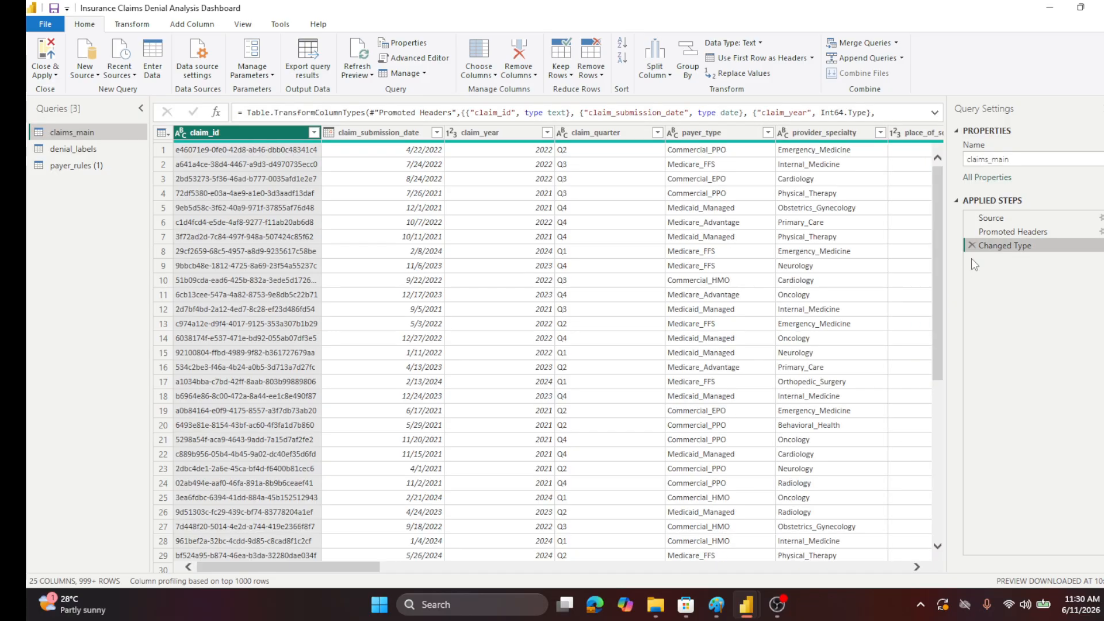
pyautogui.rightClick(694, 133)
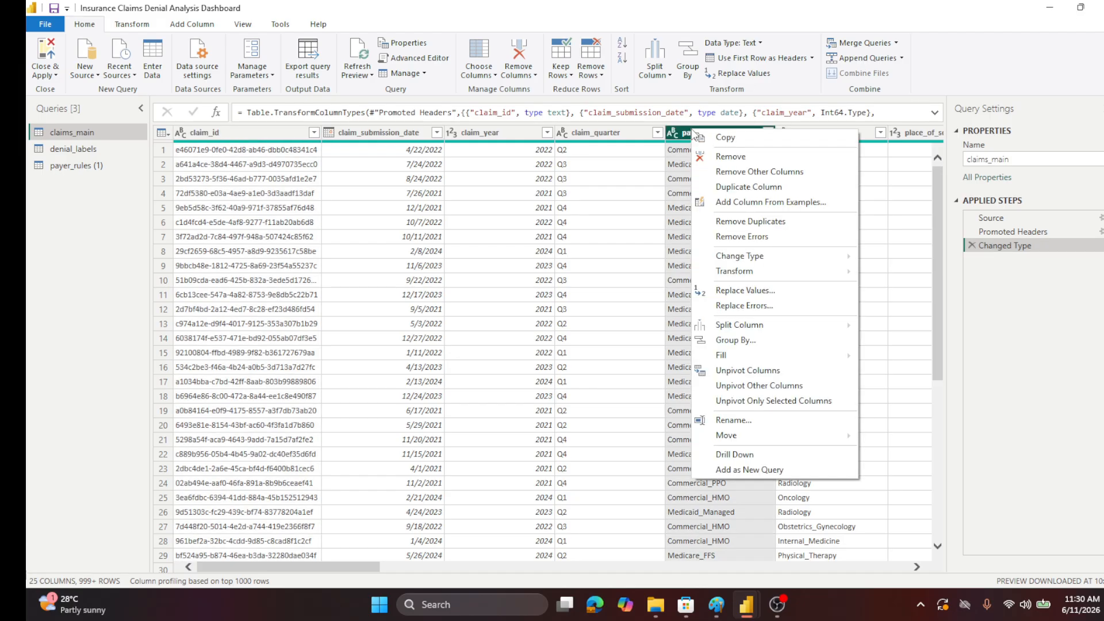
pyautogui.click(739, 185)
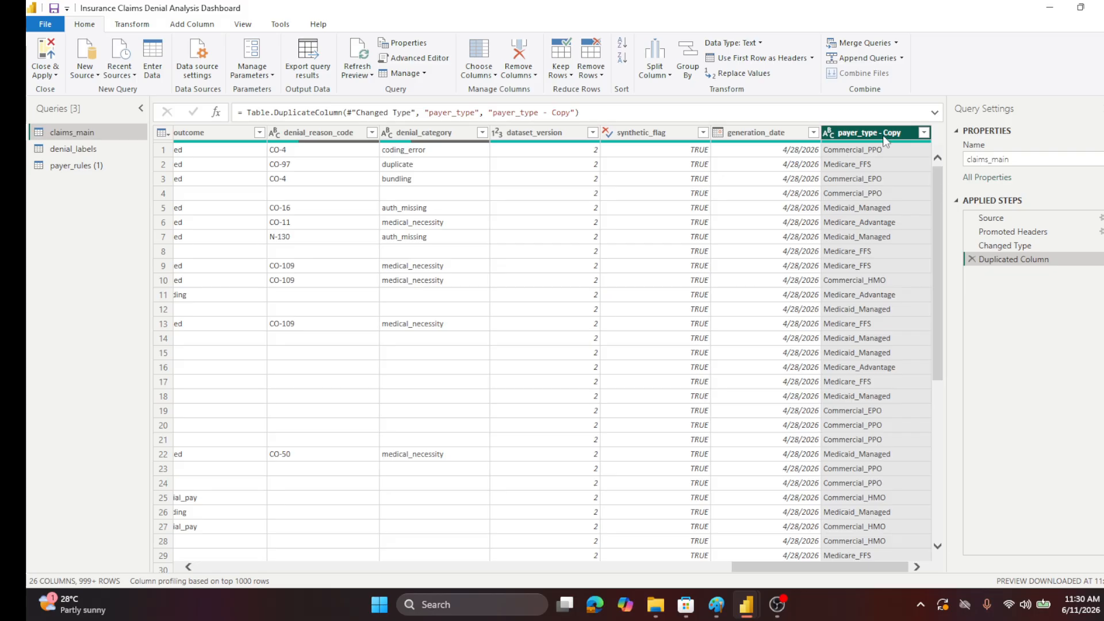
# - Merge payer_type - Copy and cpt_code without a separator into a column named Merged, and apply the query changes to the report
pyautogui.moveTo(735, 564); pyautogui.dragTo(396, 573)
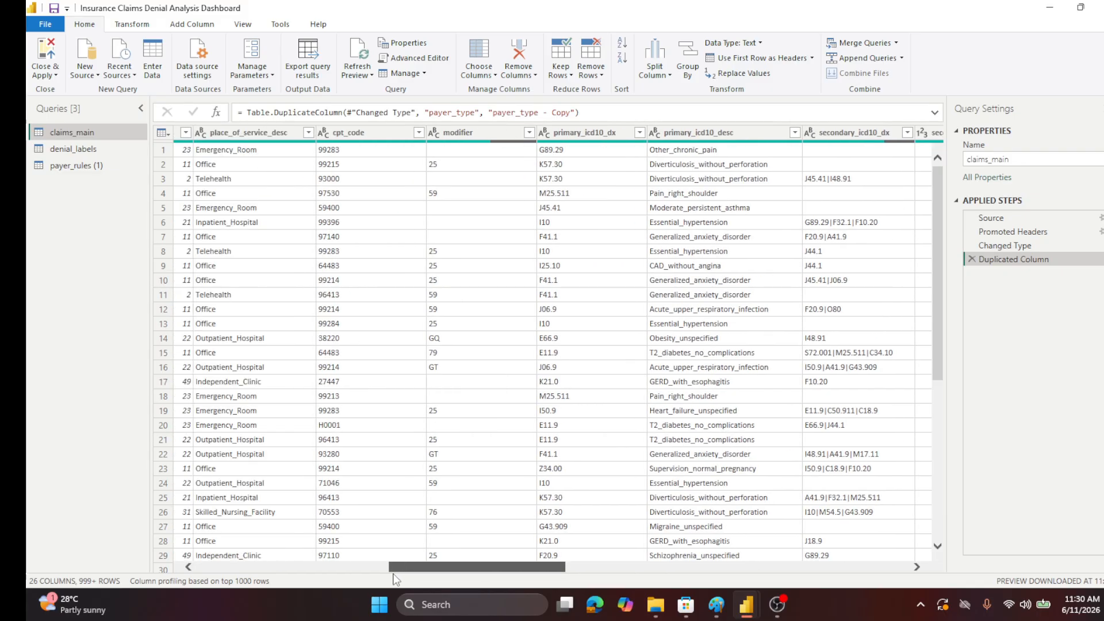
pyautogui.click(375, 132)
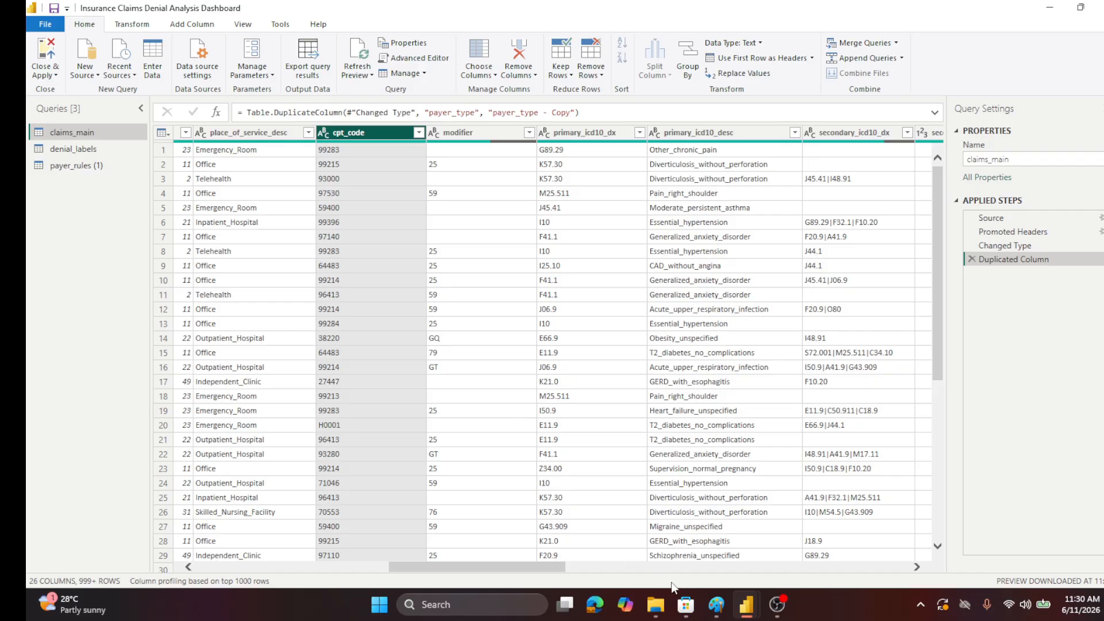
pyautogui.moveTo(558, 568); pyautogui.dragTo(932, 568)
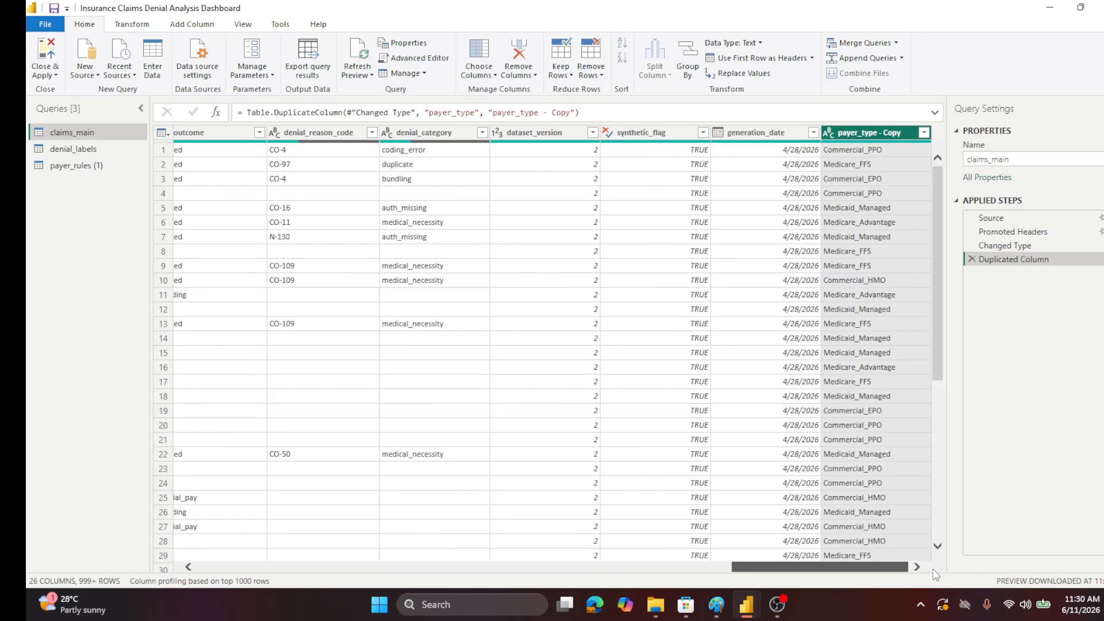
pyautogui.rightClick(854, 132)
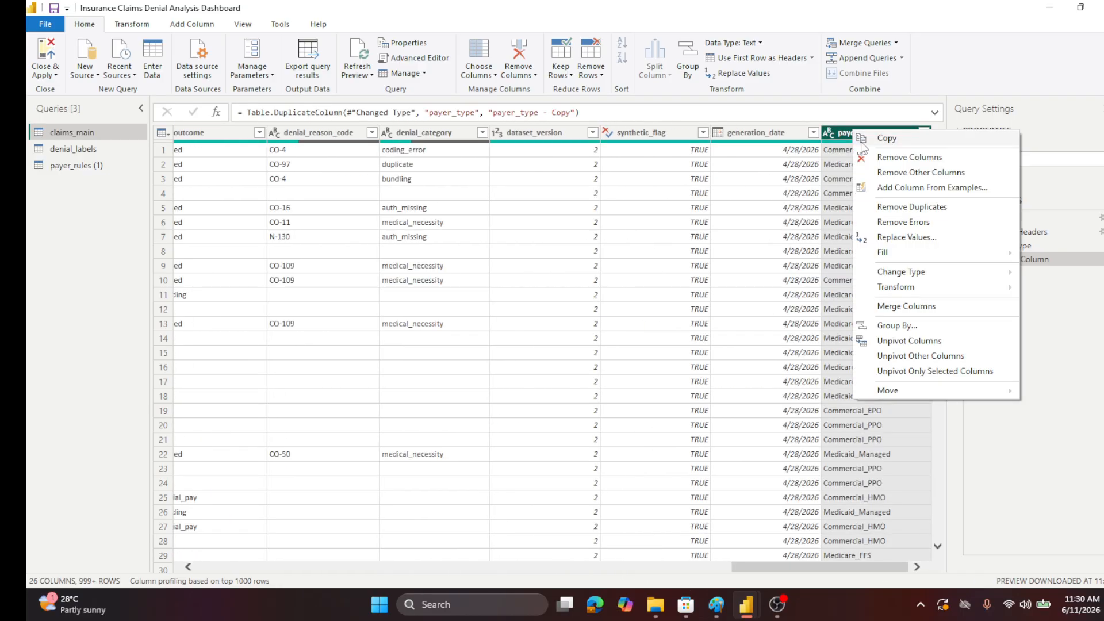
pyautogui.click(907, 308)
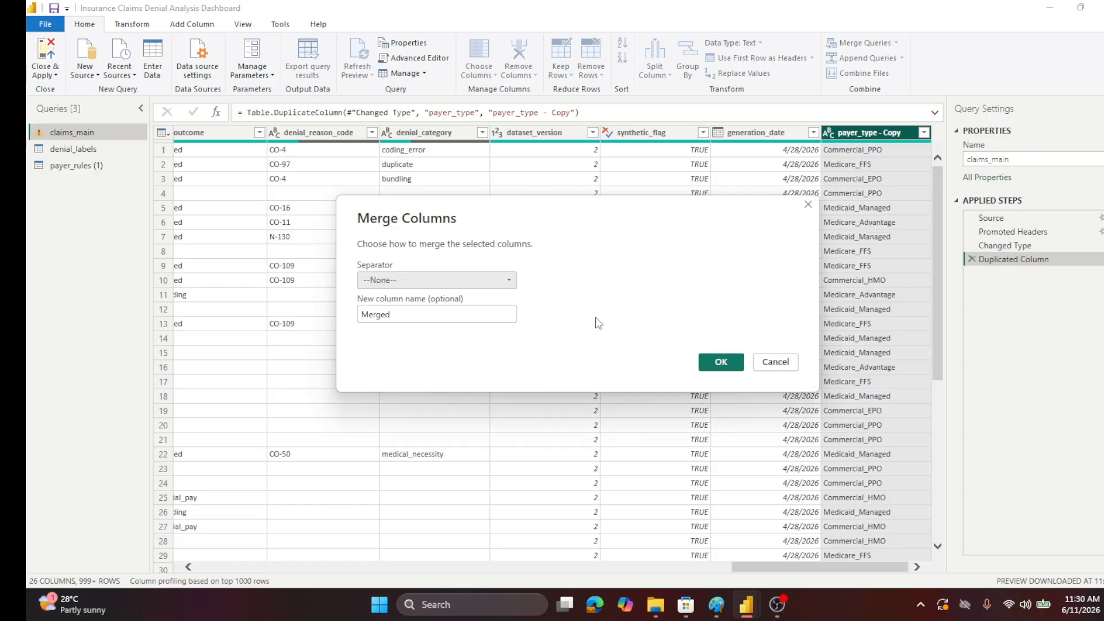
pyautogui.click(721, 362)
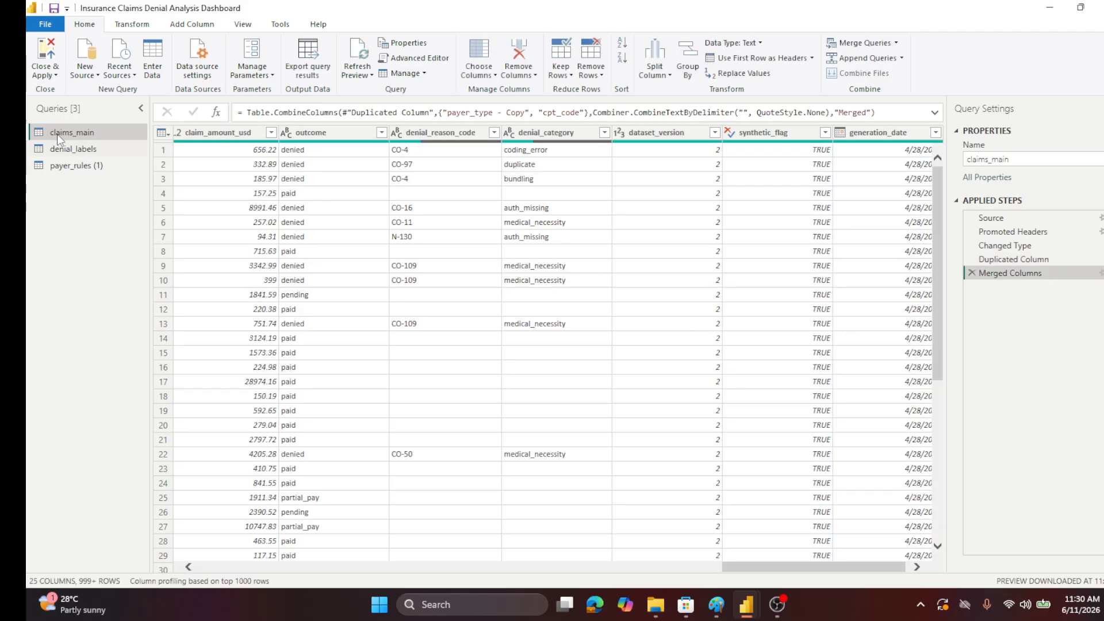
pyautogui.click(45, 54)
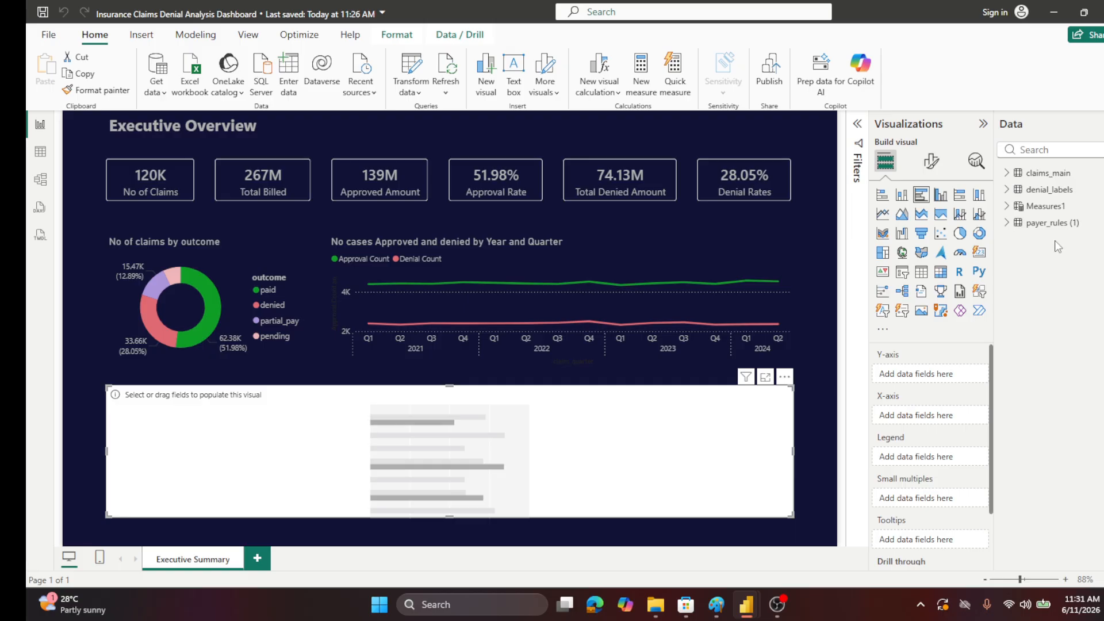
# - Check the table relationships in the model, and plot Total Approved Amount by claims_main payer_type in the empty bar chart
pyautogui.click(1006, 173)
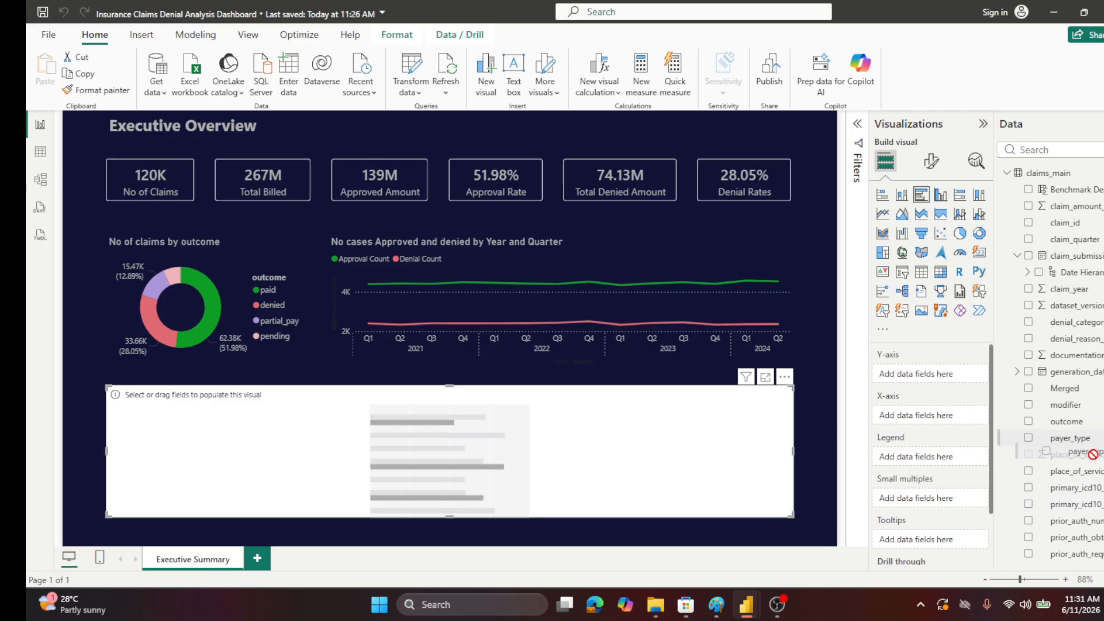
pyautogui.click(40, 180)
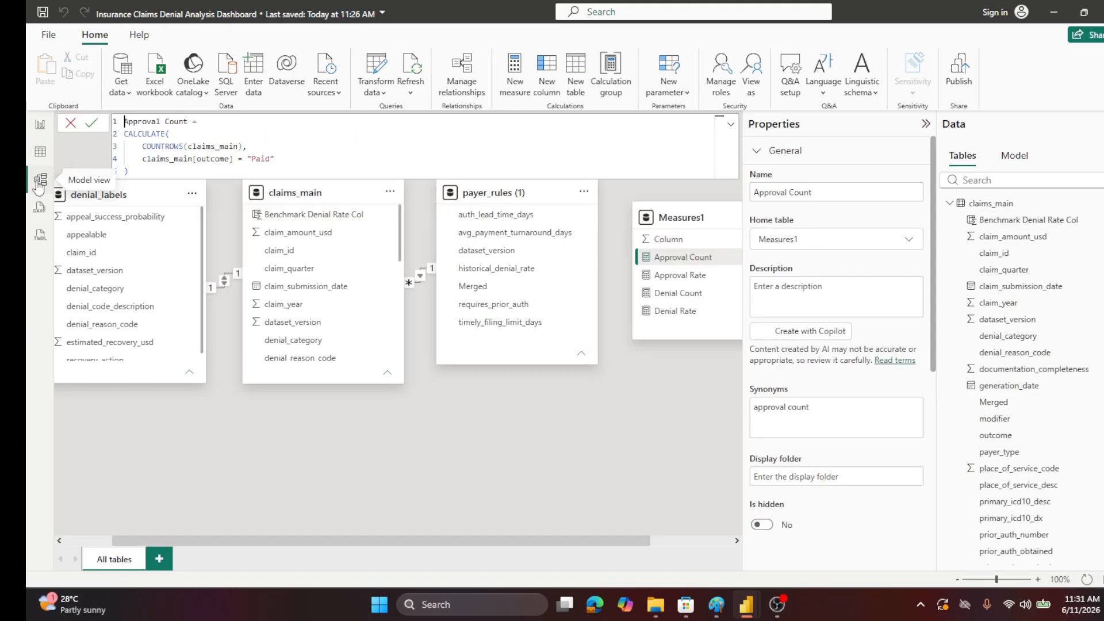
pyautogui.click(453, 432)
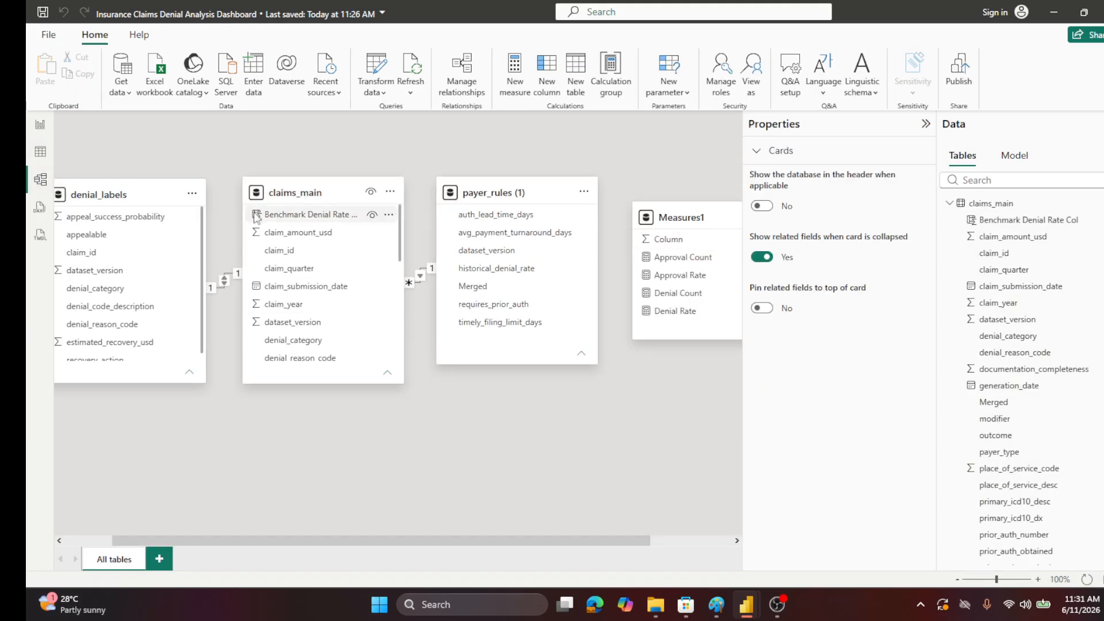
pyautogui.click(40, 126)
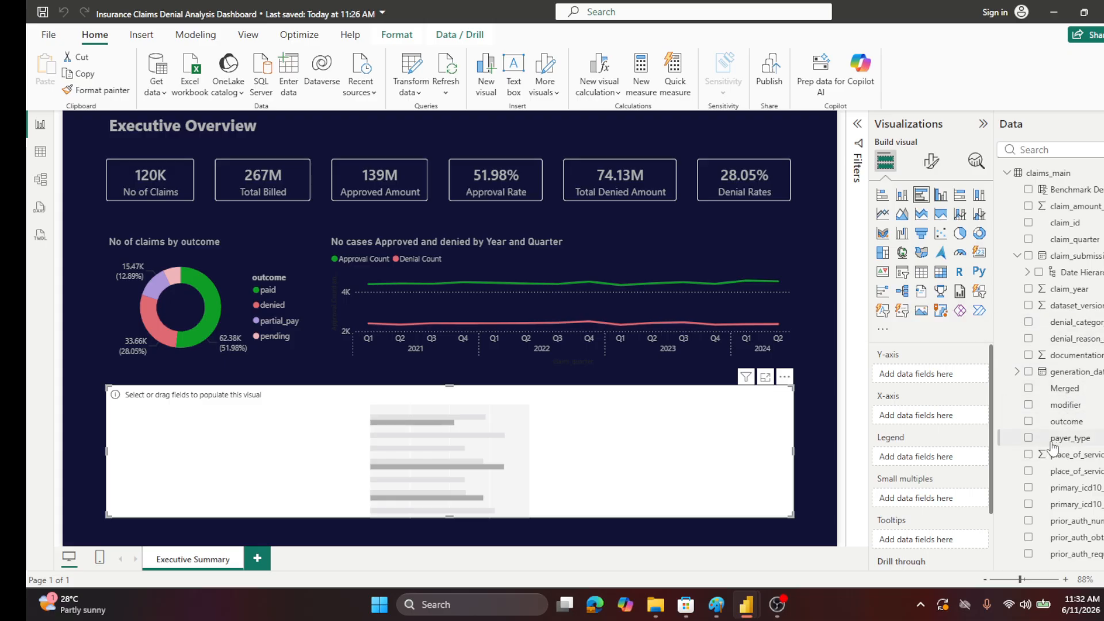
pyautogui.moveTo(1057, 440); pyautogui.dragTo(934, 380)
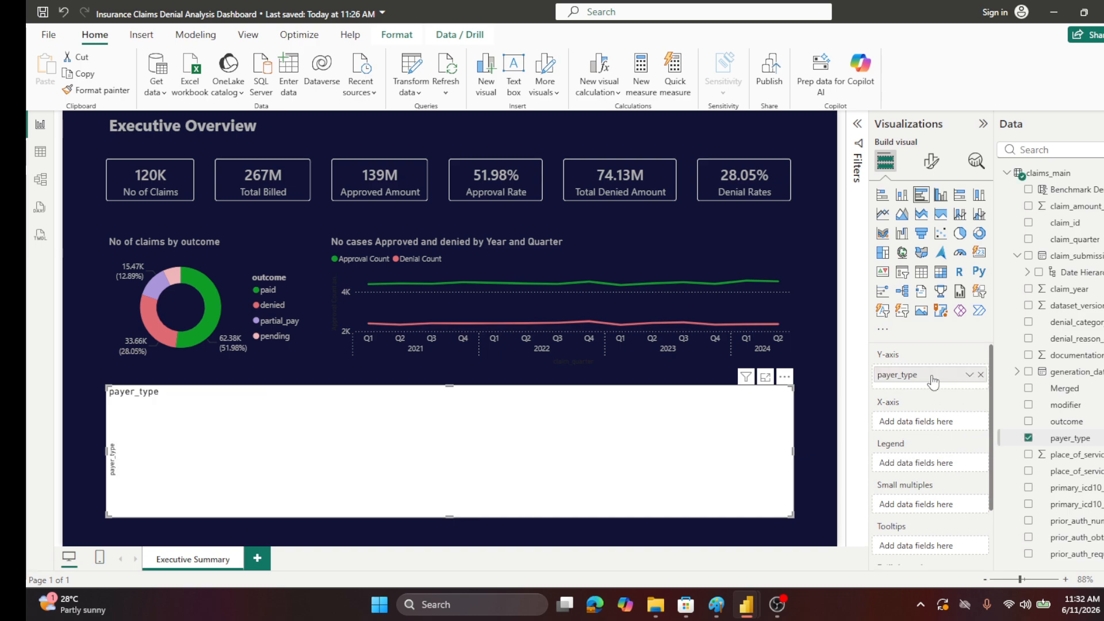
pyautogui.click(1006, 174)
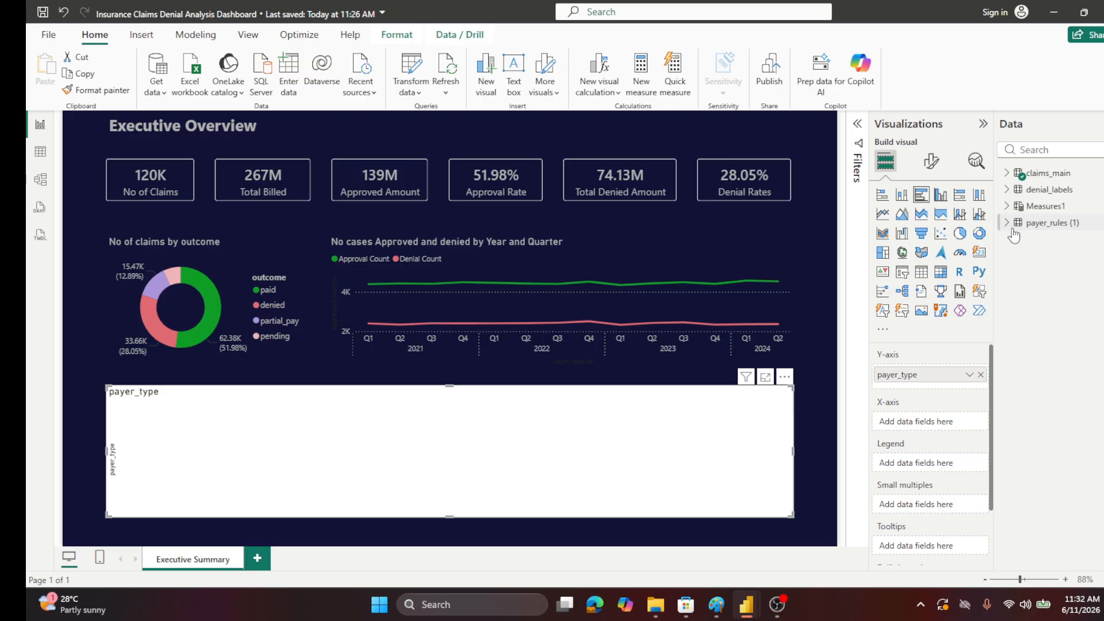
pyautogui.click(1007, 207)
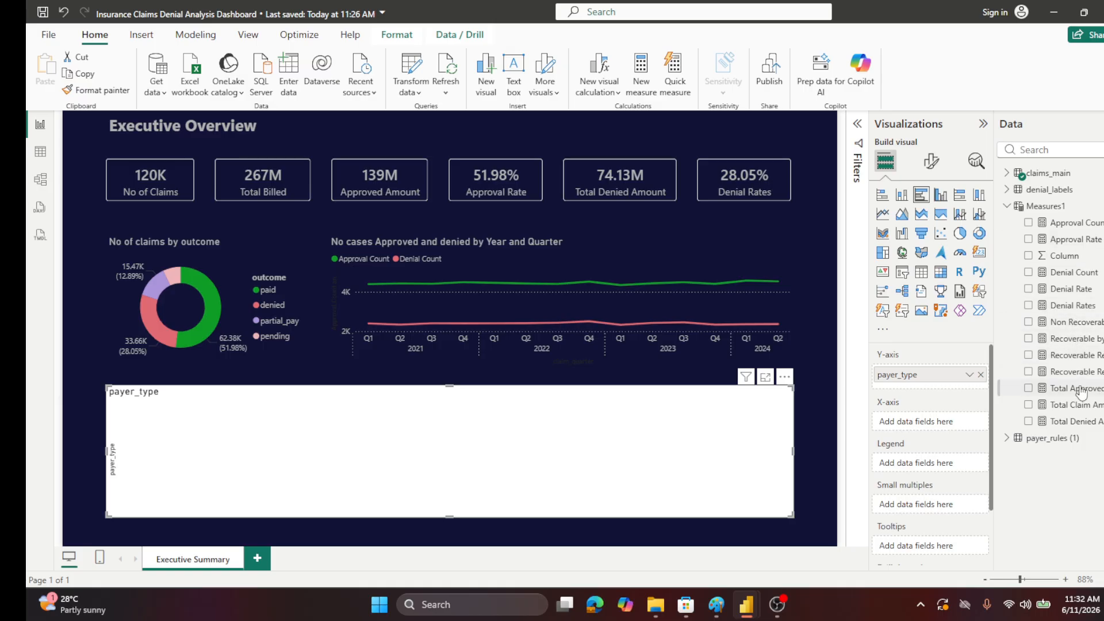
pyautogui.moveTo(1079, 395); pyautogui.dragTo(958, 426)
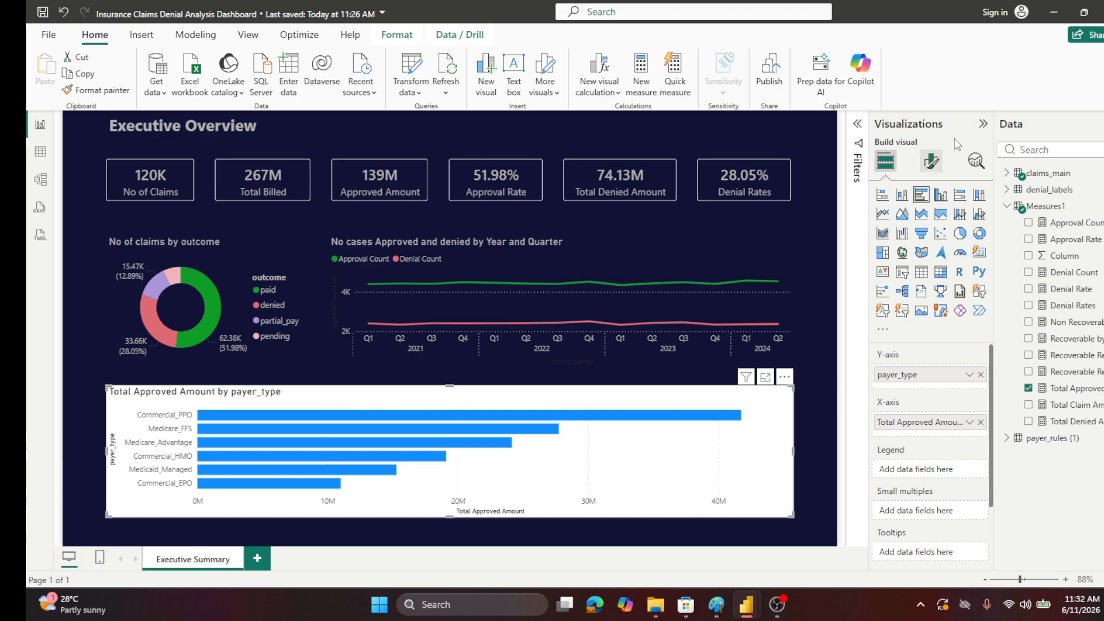
# - Turn off the background of the payer type bar chart
pyautogui.click(931, 163)
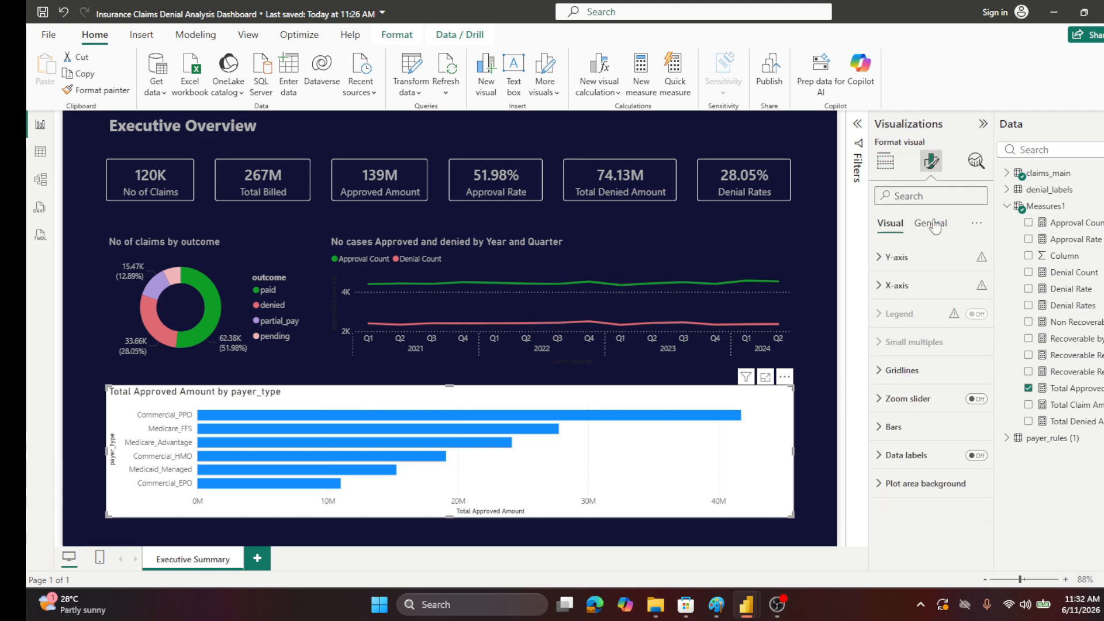
pyautogui.click(929, 223)
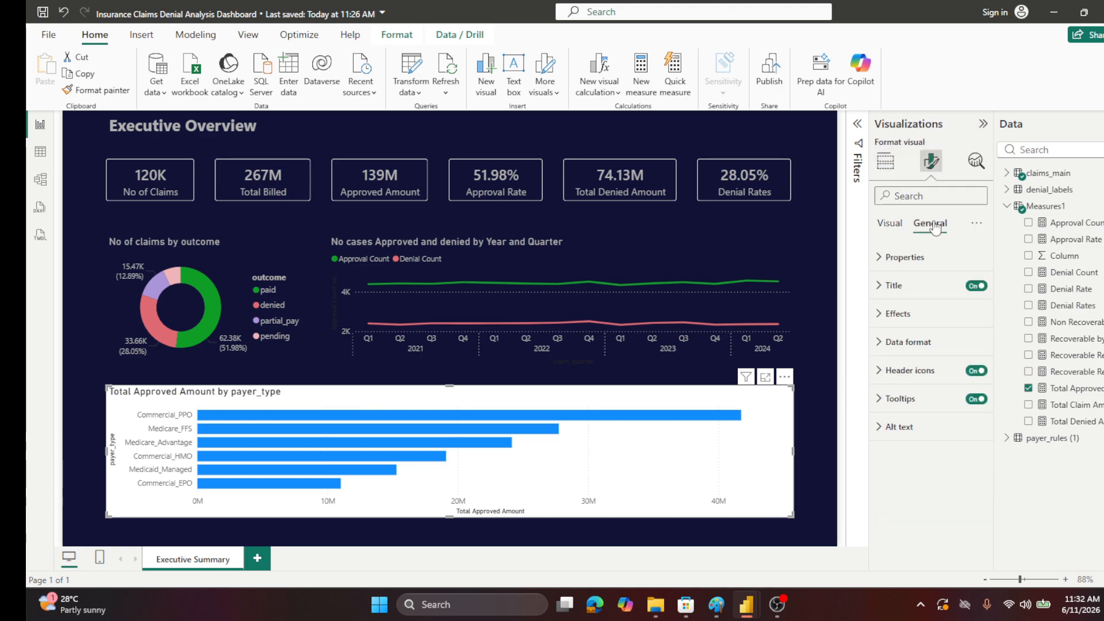
pyautogui.click(897, 313)
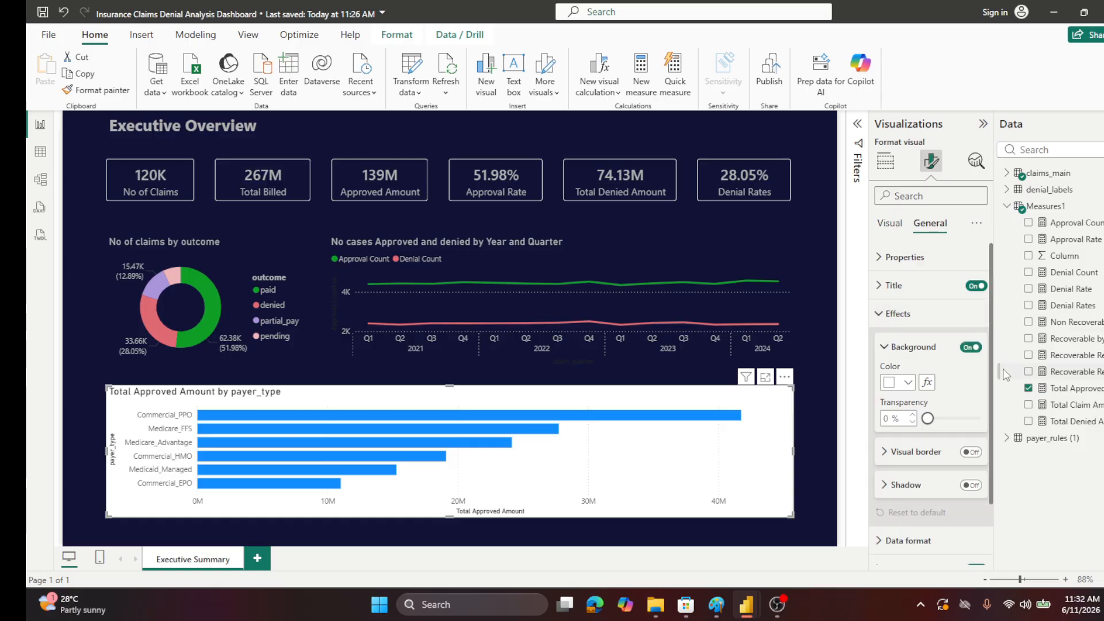
pyautogui.click(970, 348)
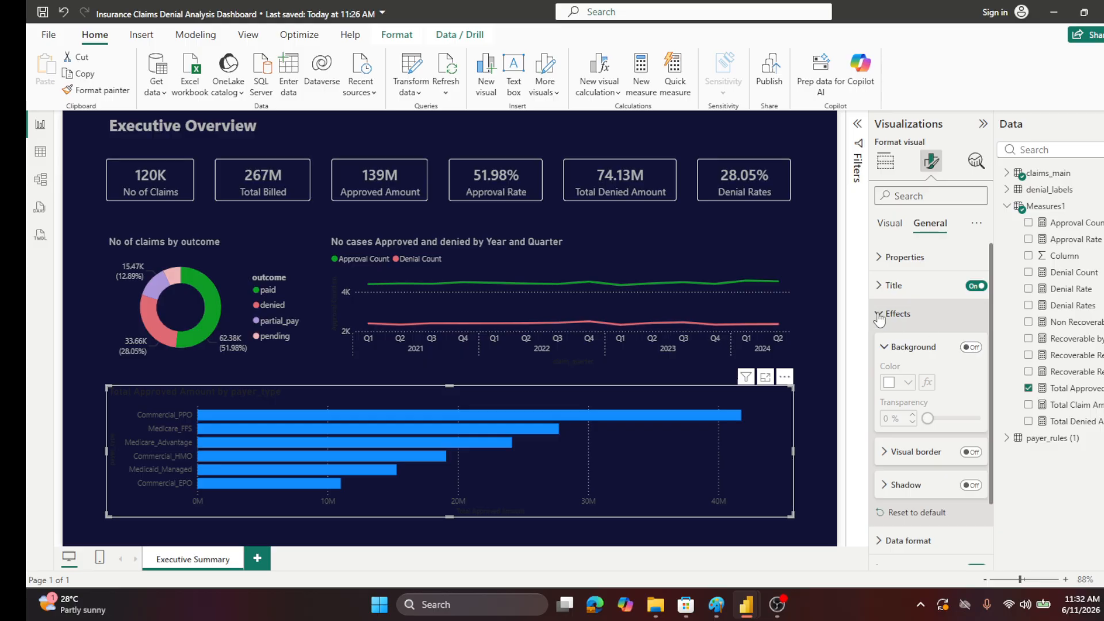
# - Retitle the bar chart "Total Approved Amount by Payer Type" and colour the title text light grey
pyautogui.click(883, 287)
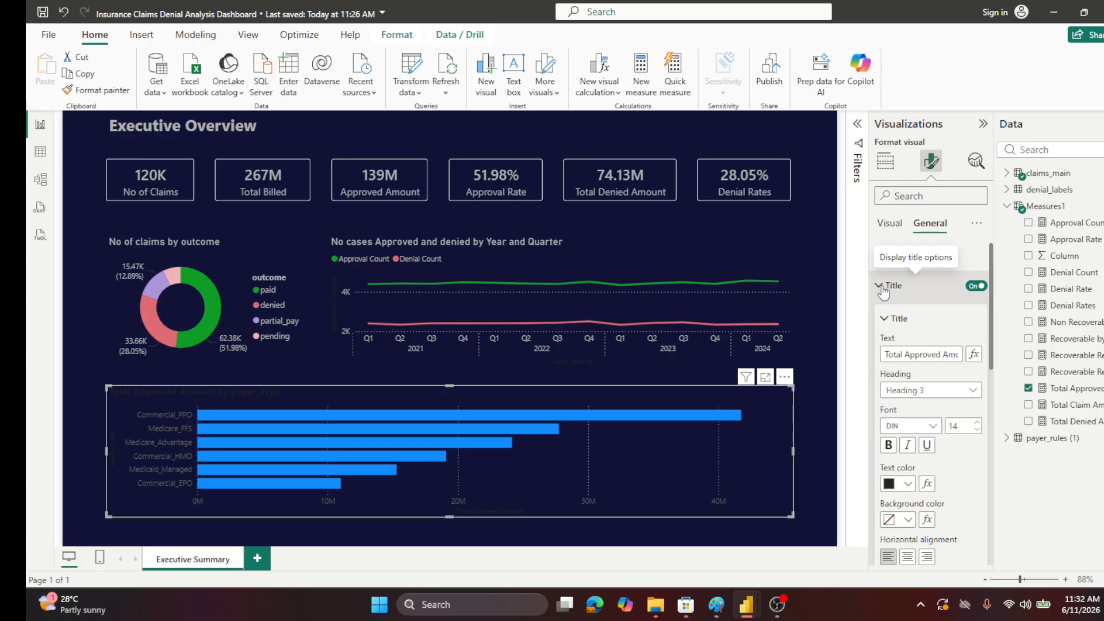
pyautogui.moveTo(886, 355); pyautogui.dragTo(964, 354)
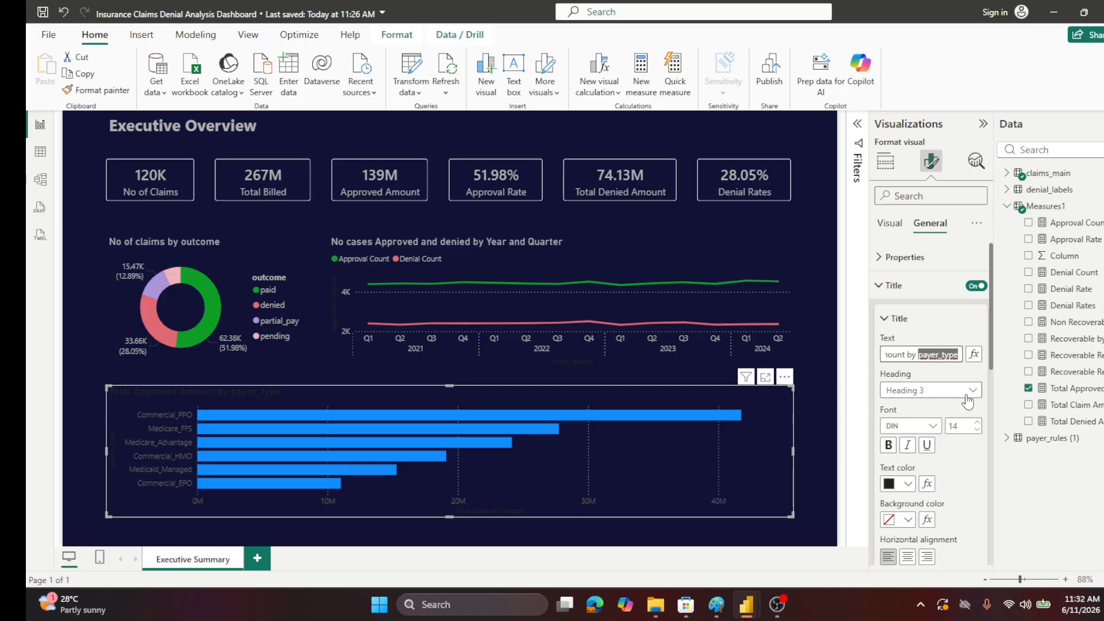
pyautogui.write('Payer Type')
pyautogui.press('Tab')
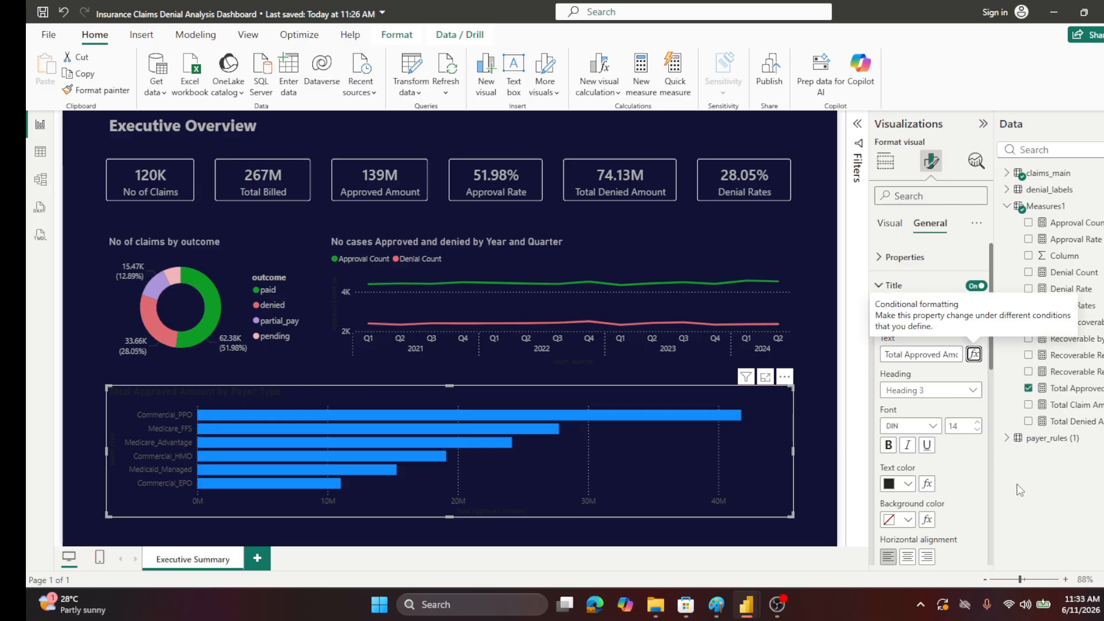
pyautogui.click(971, 474)
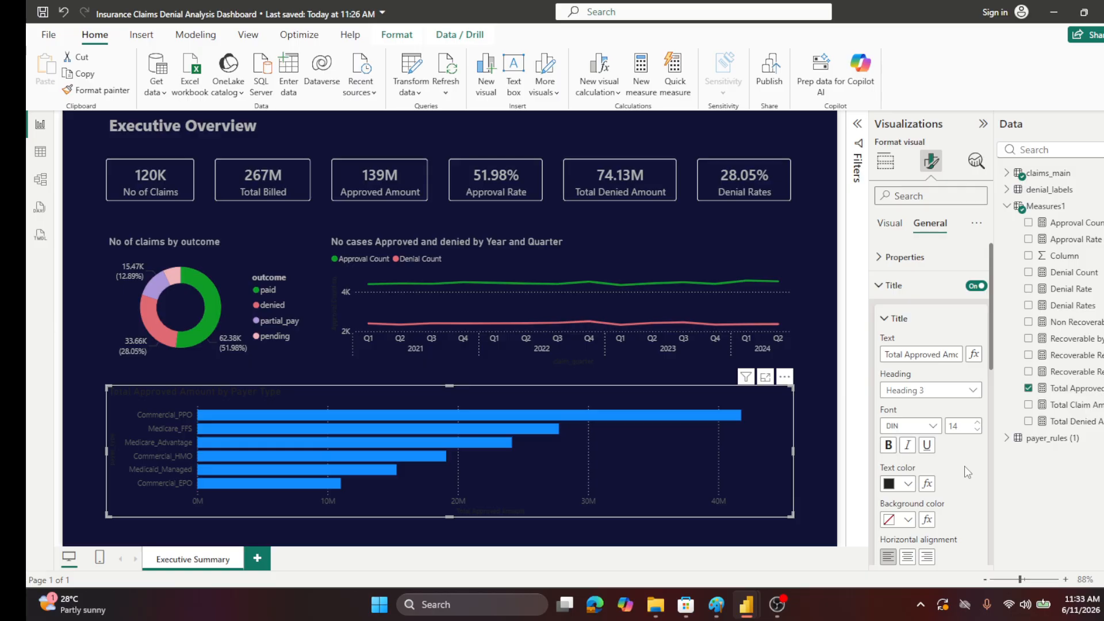
pyautogui.click(908, 485)
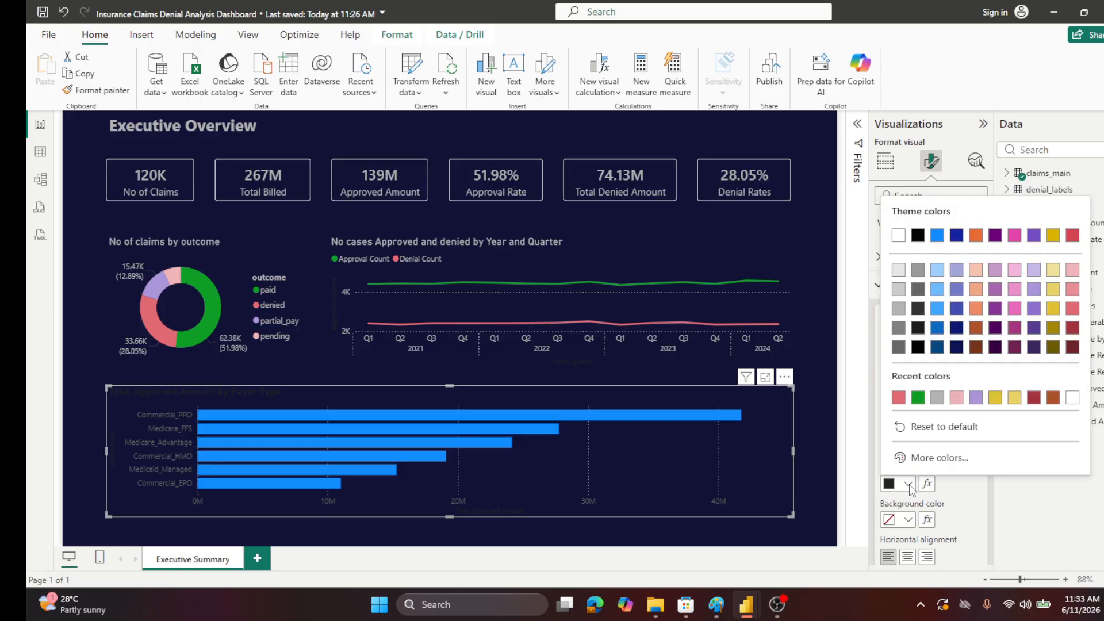
pyautogui.click(898, 310)
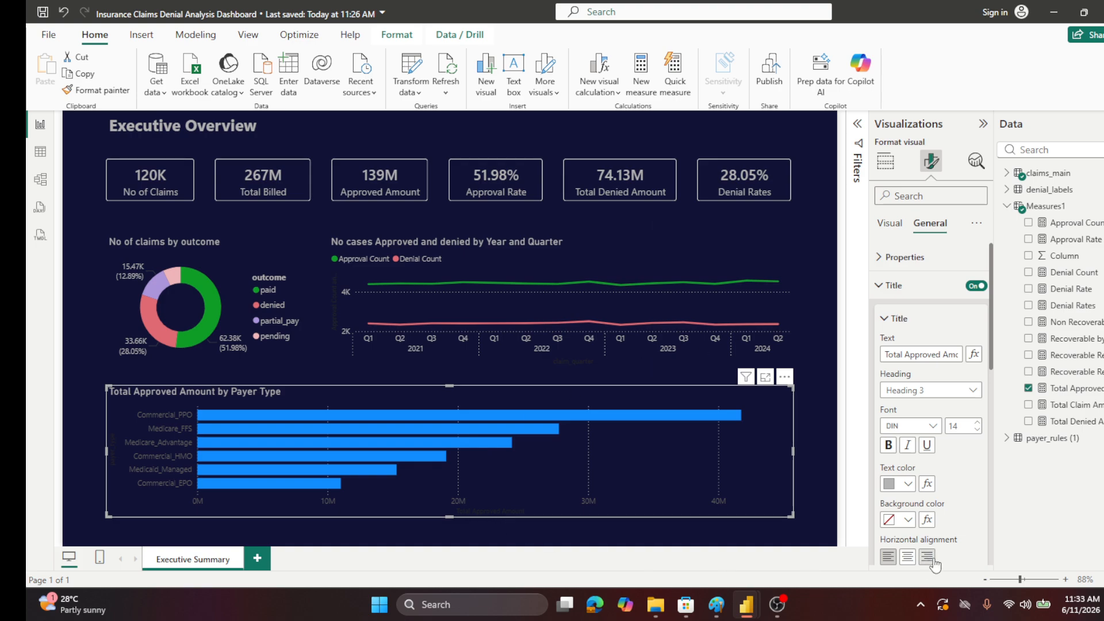
# - Set the colour of the bar chart's Y-axis values to light grey
pyautogui.click(889, 223)
pyautogui.click(879, 258)
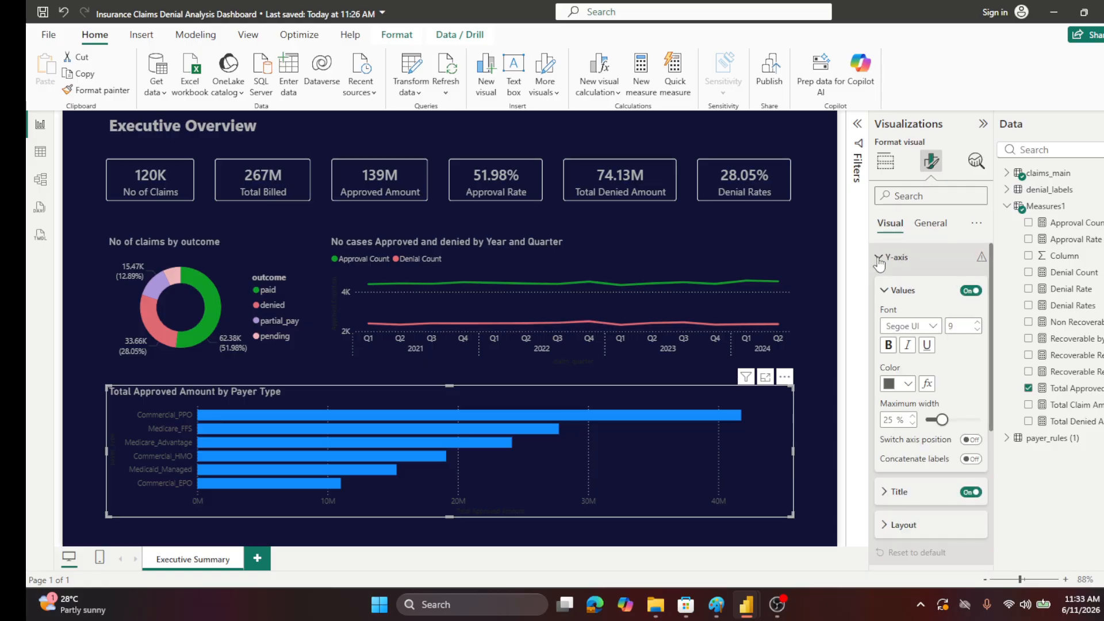
pyautogui.click(906, 384)
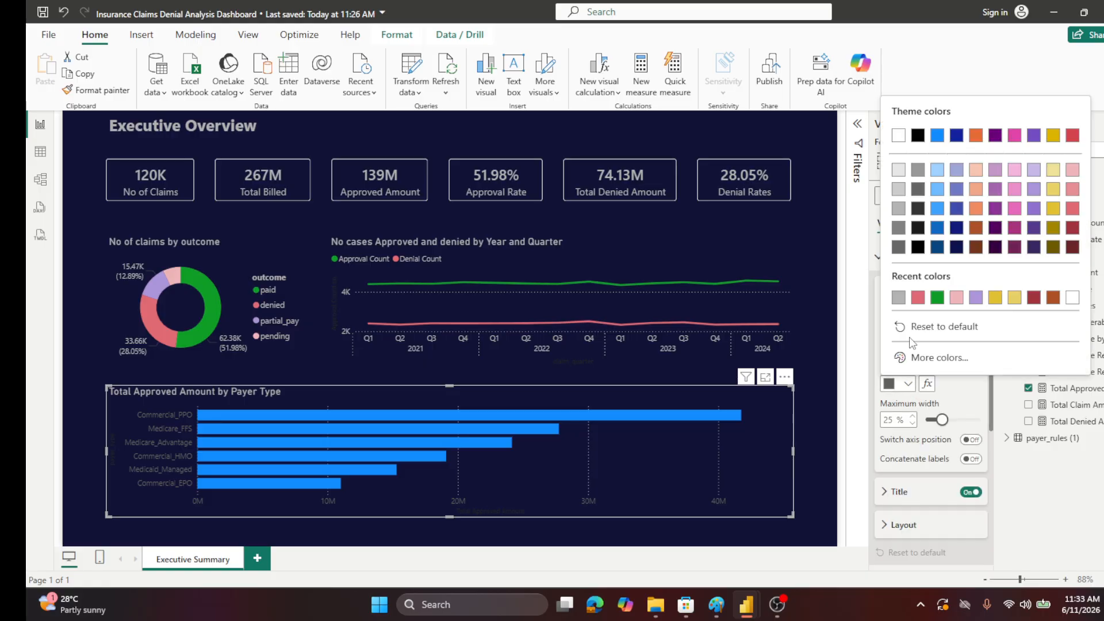
pyautogui.click(897, 209)
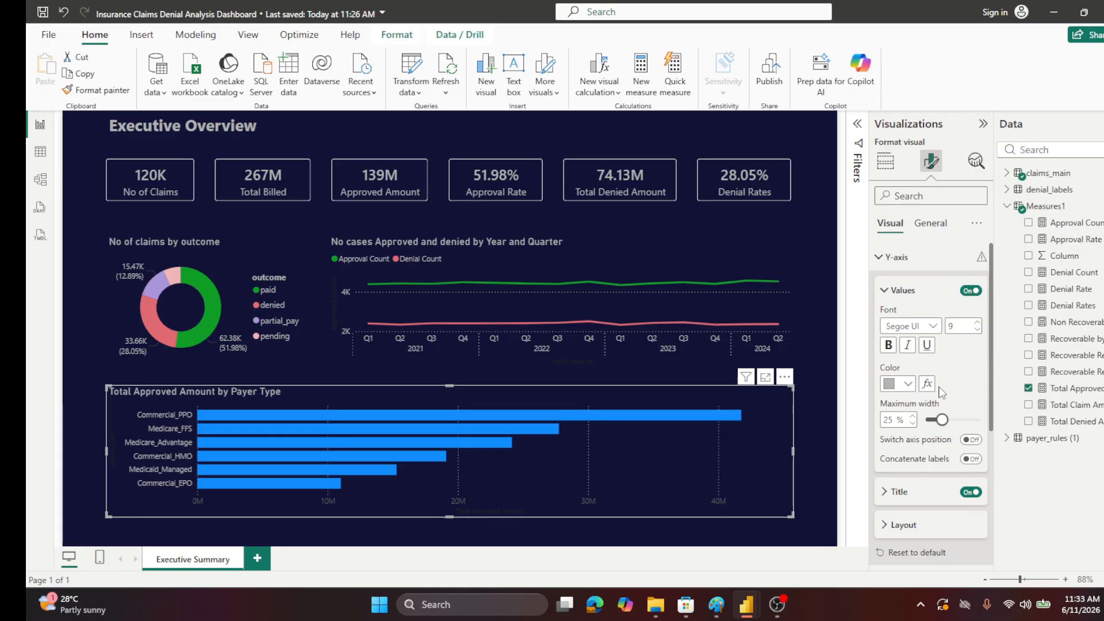
pyautogui.click(879, 257)
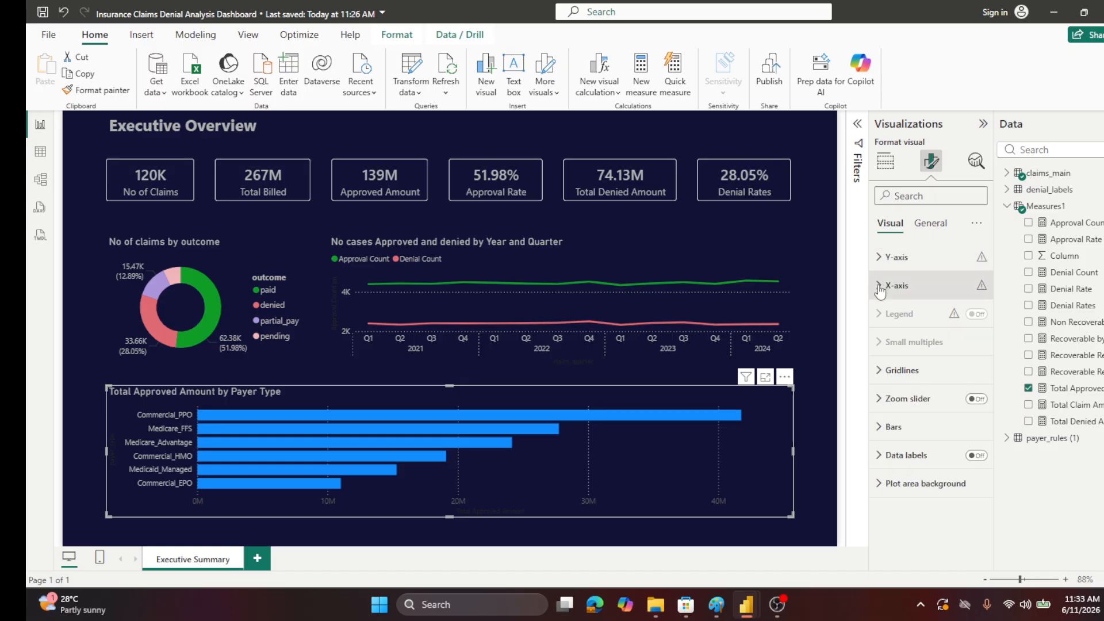
# - Set the colour of the bar chart's X-axis values to light grey
pyautogui.click(880, 288)
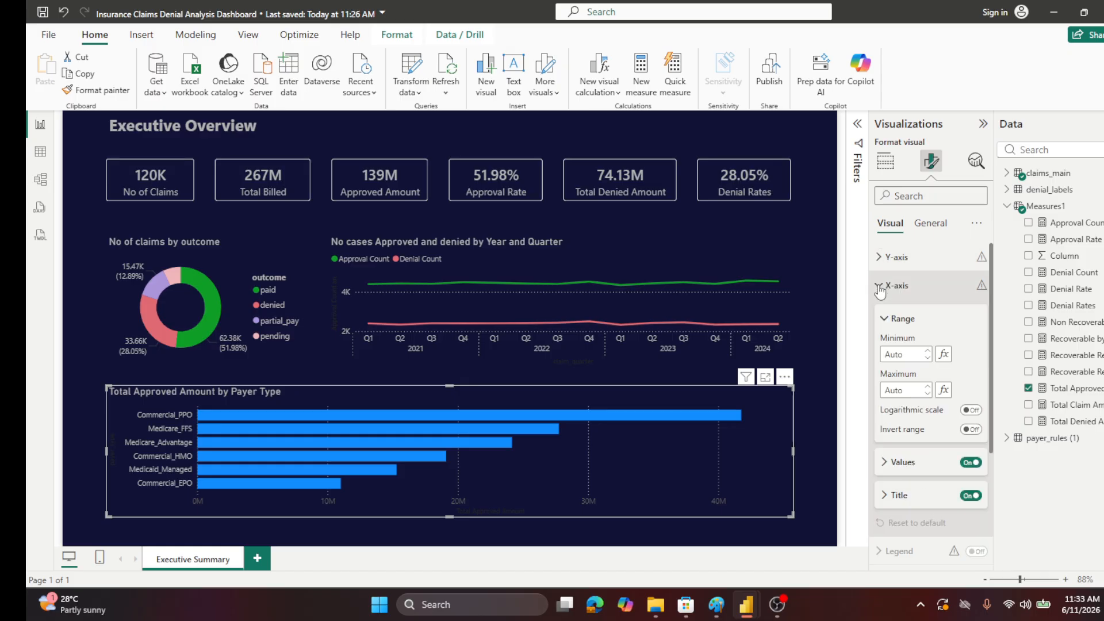
pyautogui.click(888, 464)
pyautogui.scroll(-3, 905, 454)
pyautogui.click(909, 418)
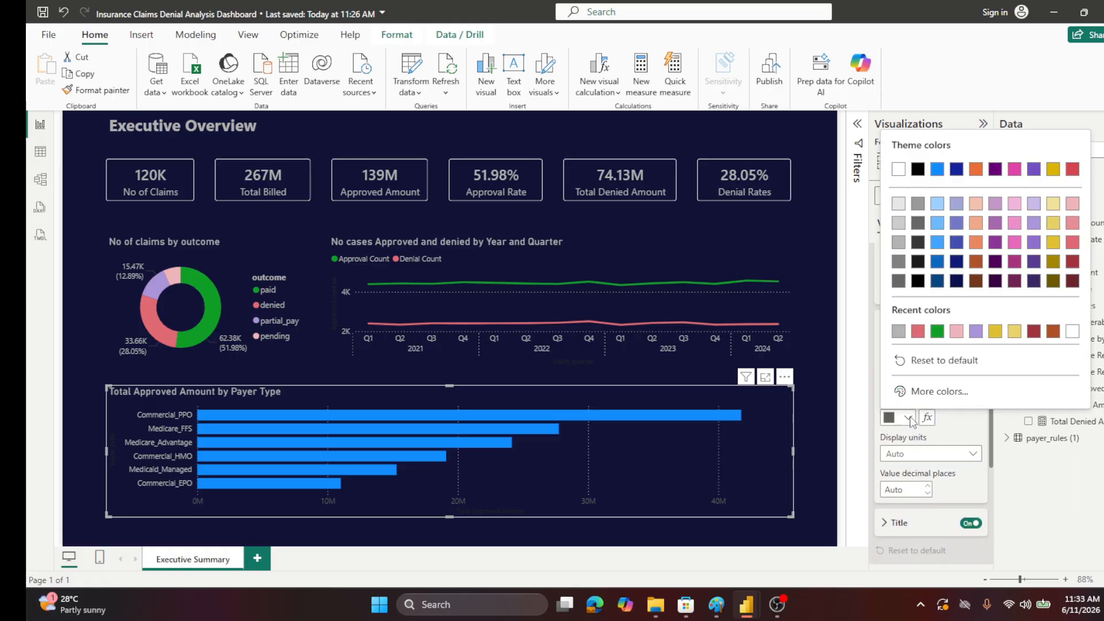
pyautogui.click(898, 242)
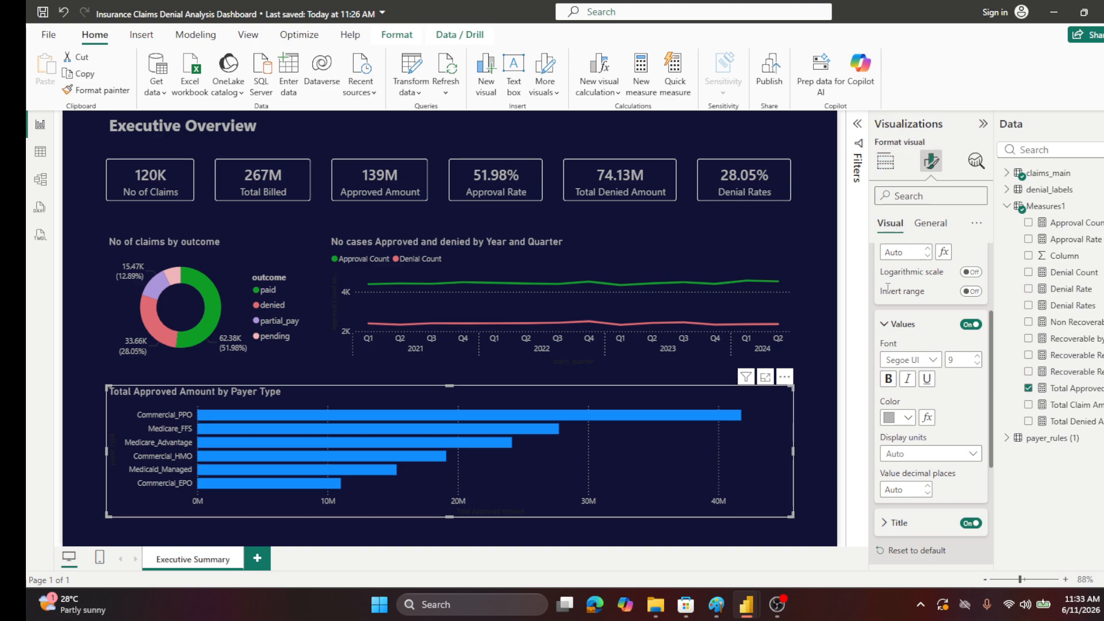
pyautogui.click(885, 324)
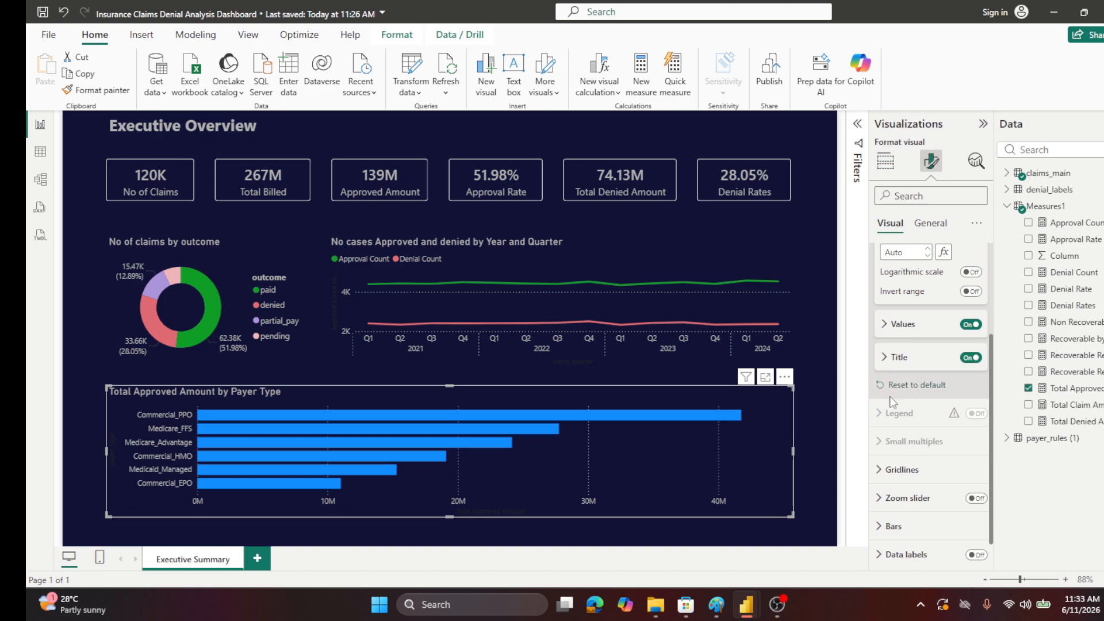
# - Switch the payer type chart's bar colour to a conditional Gradient and set the minimum colour to pale green #BBD4B2
pyautogui.scroll(-1, 895, 422)
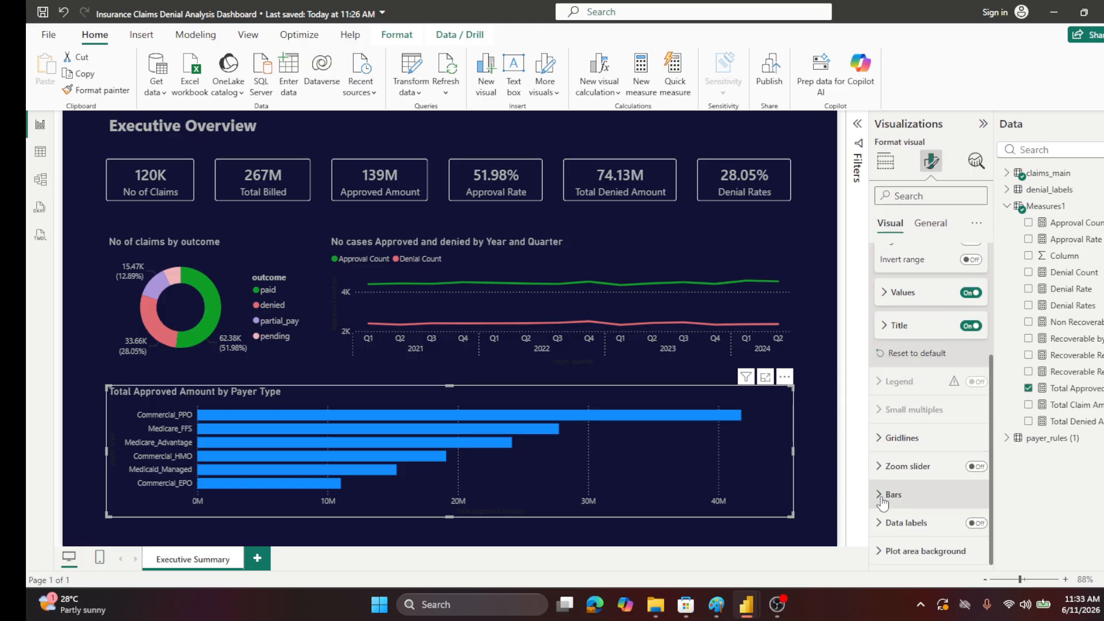
pyautogui.click(891, 494)
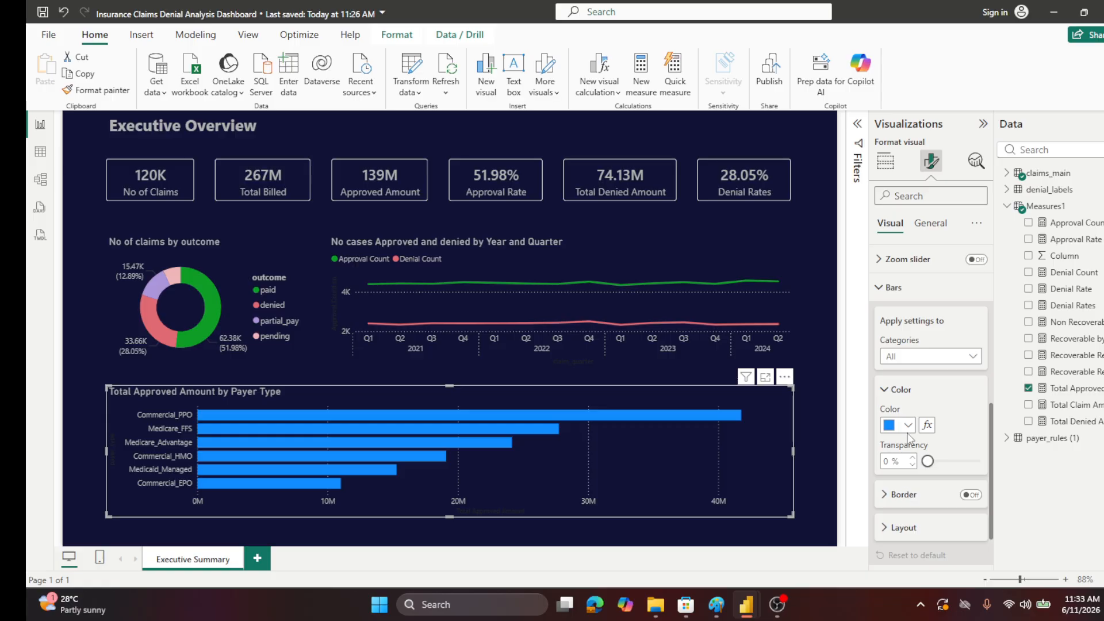
pyautogui.click(926, 424)
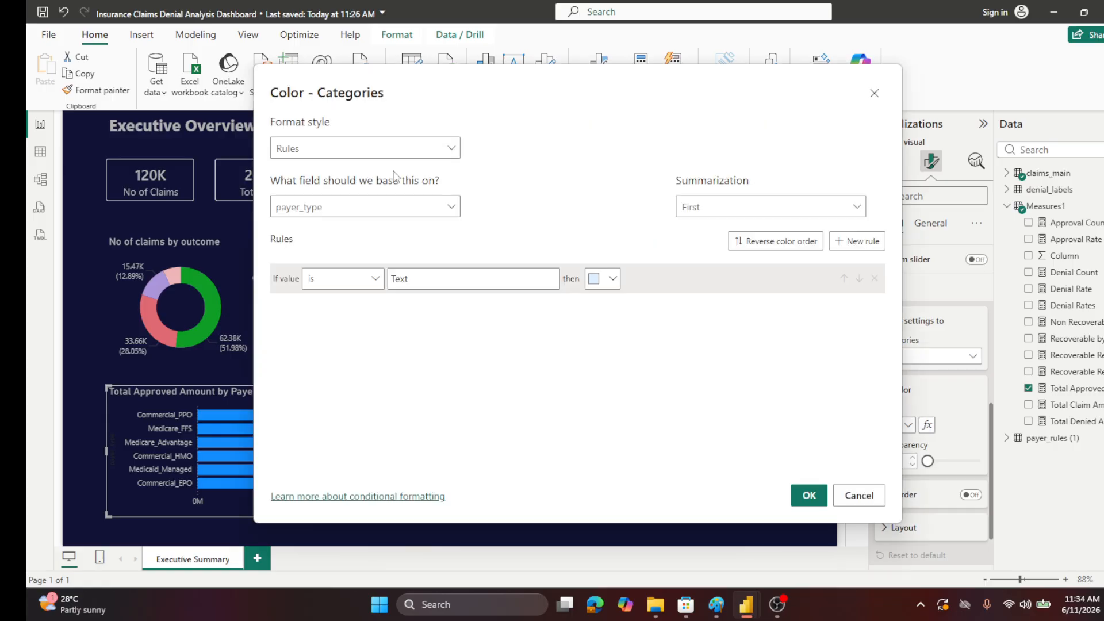
pyautogui.click(450, 151)
pyautogui.click(343, 173)
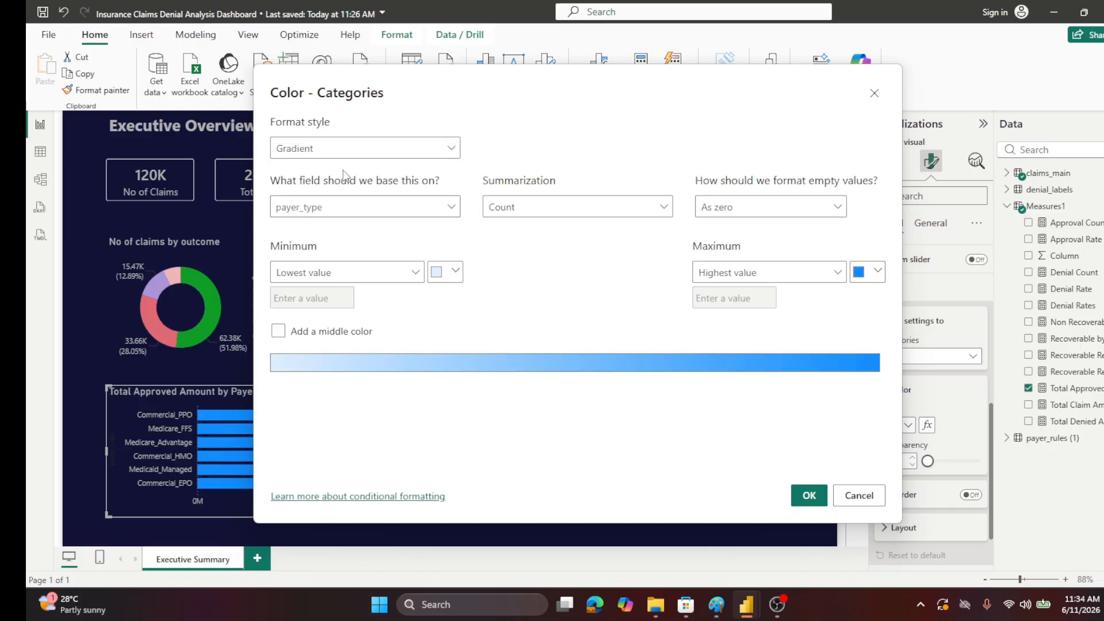
pyautogui.click(455, 273)
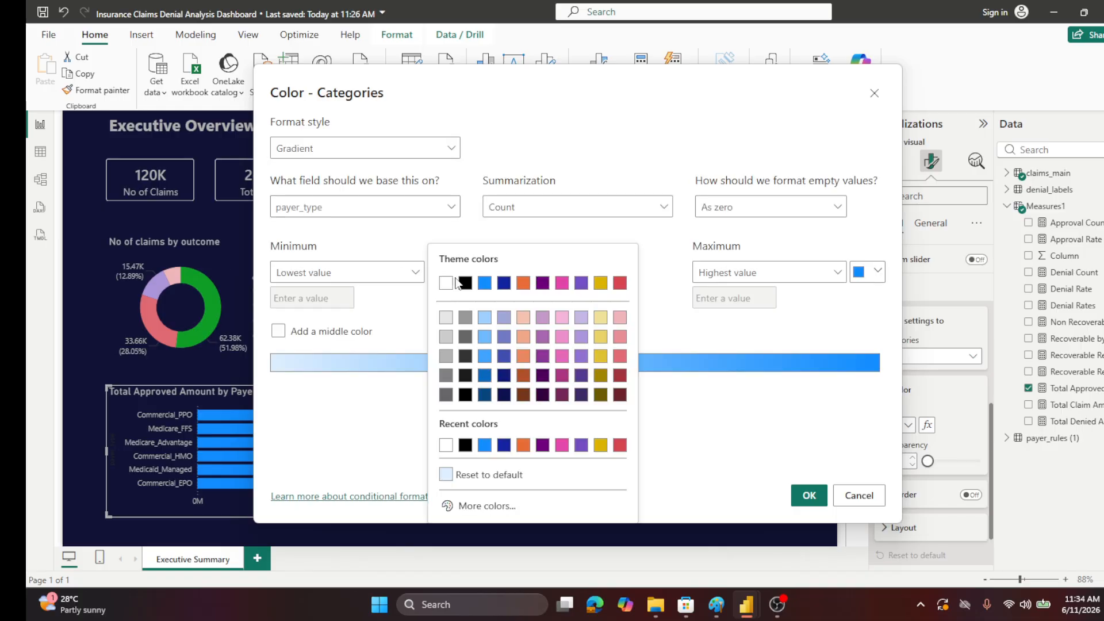
pyautogui.click(491, 506)
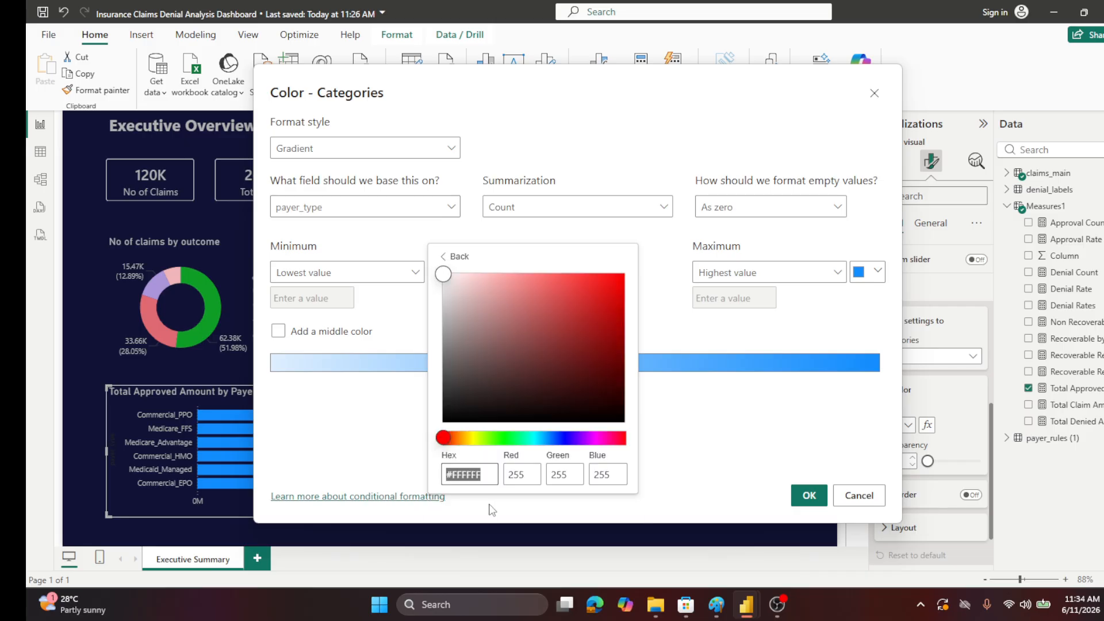
pyautogui.moveTo(451, 438); pyautogui.dragTo(489, 440)
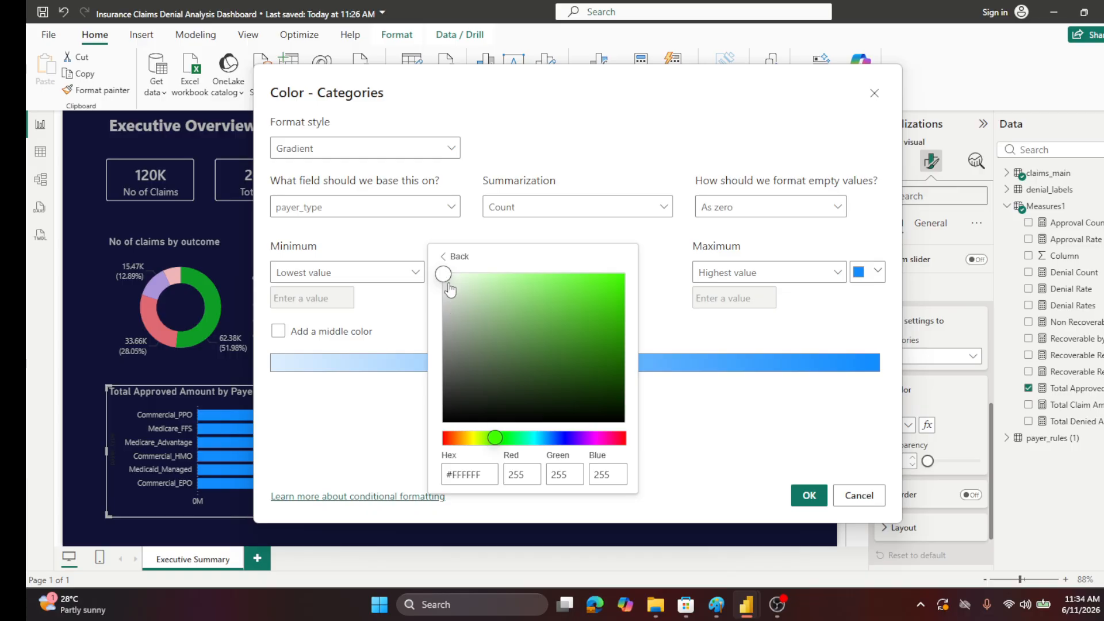
pyautogui.moveTo(447, 282); pyautogui.dragTo(473, 300)
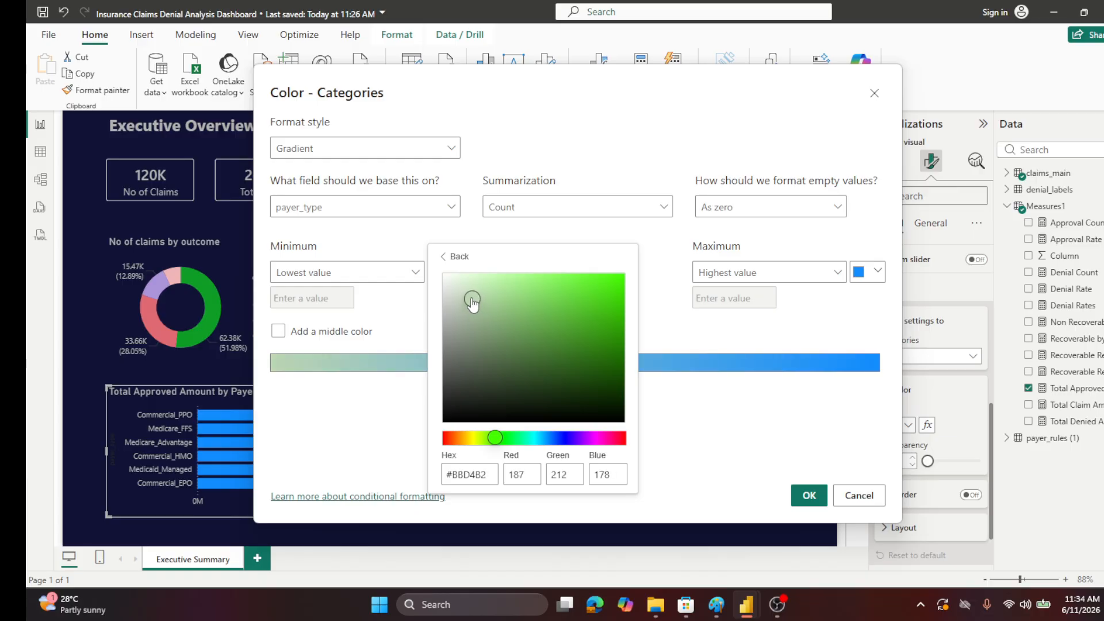
pyautogui.click(813, 501)
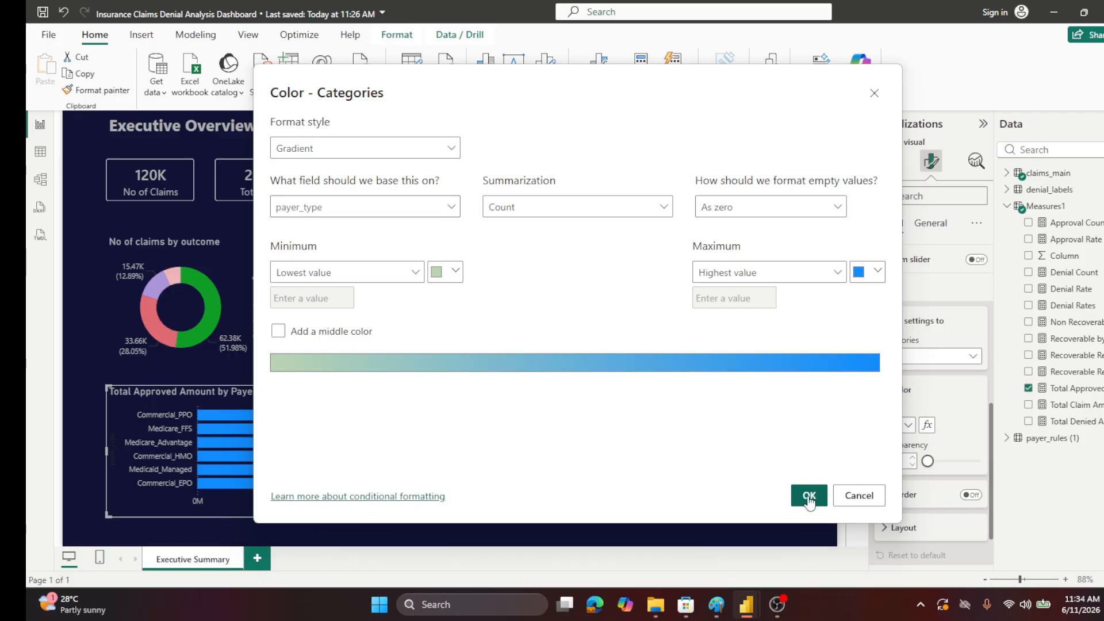
# - Set the gradient's maximum colour to dark green #16642D and apply the conditional formatting to the bars
pyautogui.click(878, 272)
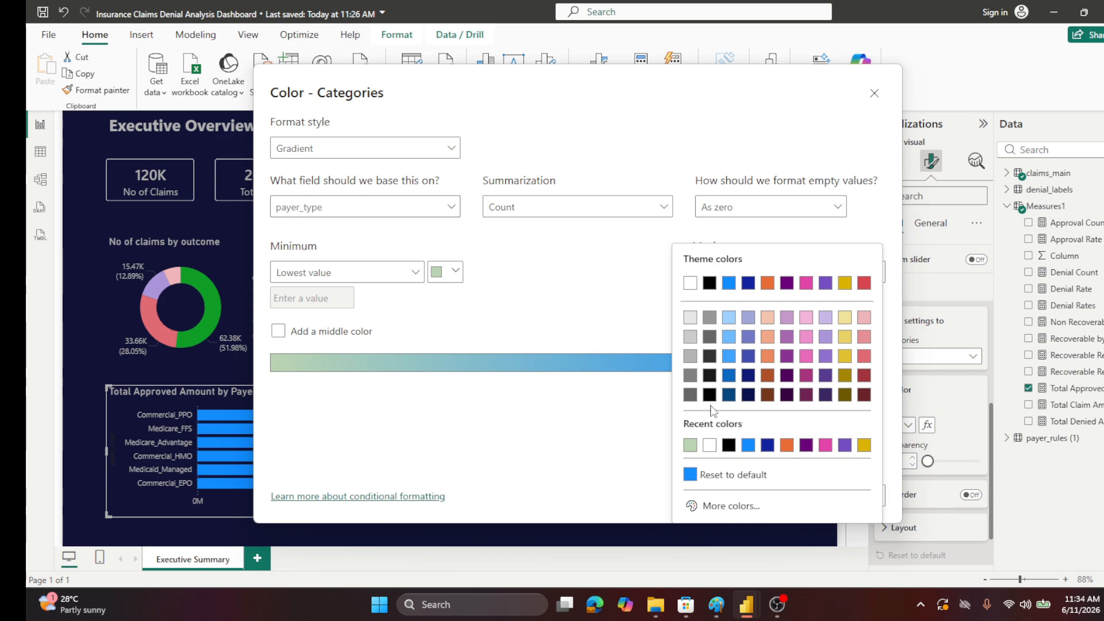
pyautogui.click(731, 506)
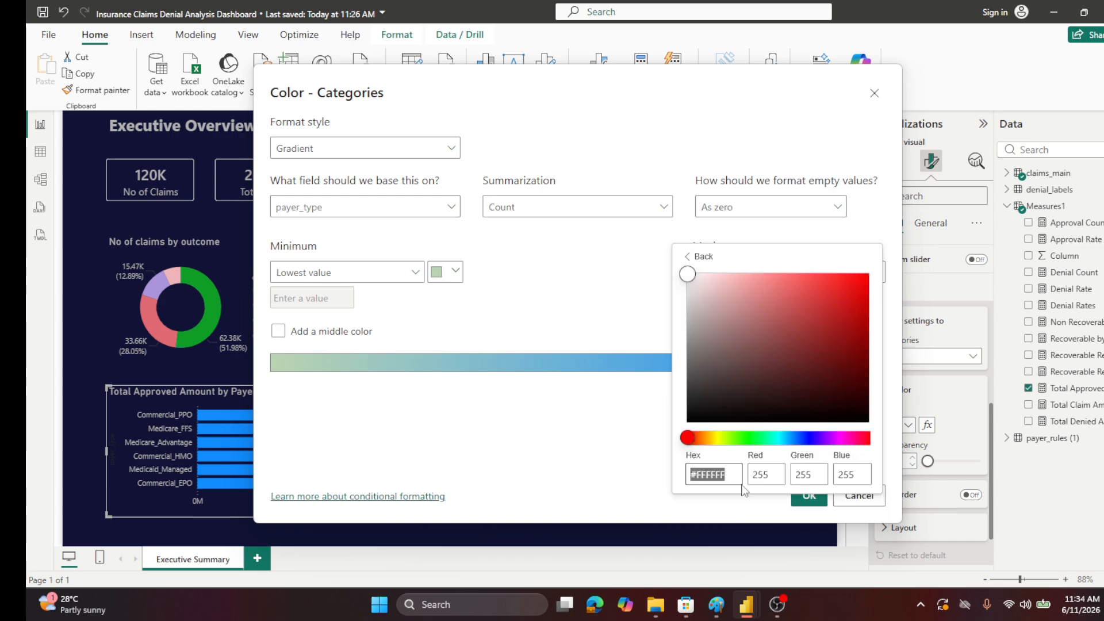
pyautogui.moveTo(692, 443); pyautogui.dragTo(749, 447)
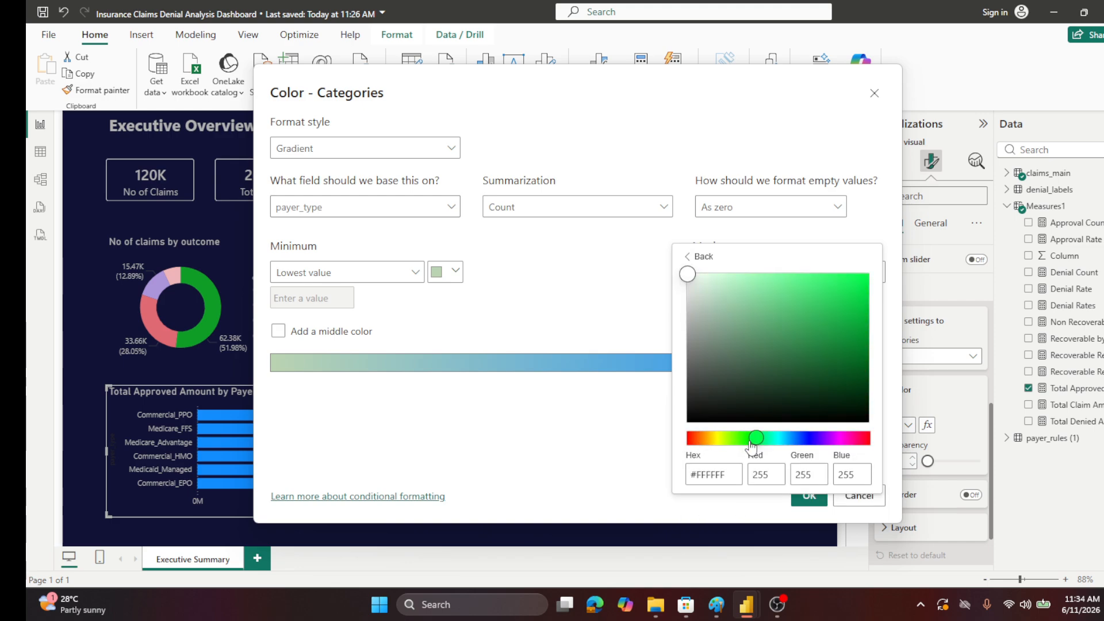
pyautogui.moveTo(748, 448); pyautogui.dragTo(750, 450)
pyautogui.moveTo(688, 275); pyautogui.dragTo(829, 364)
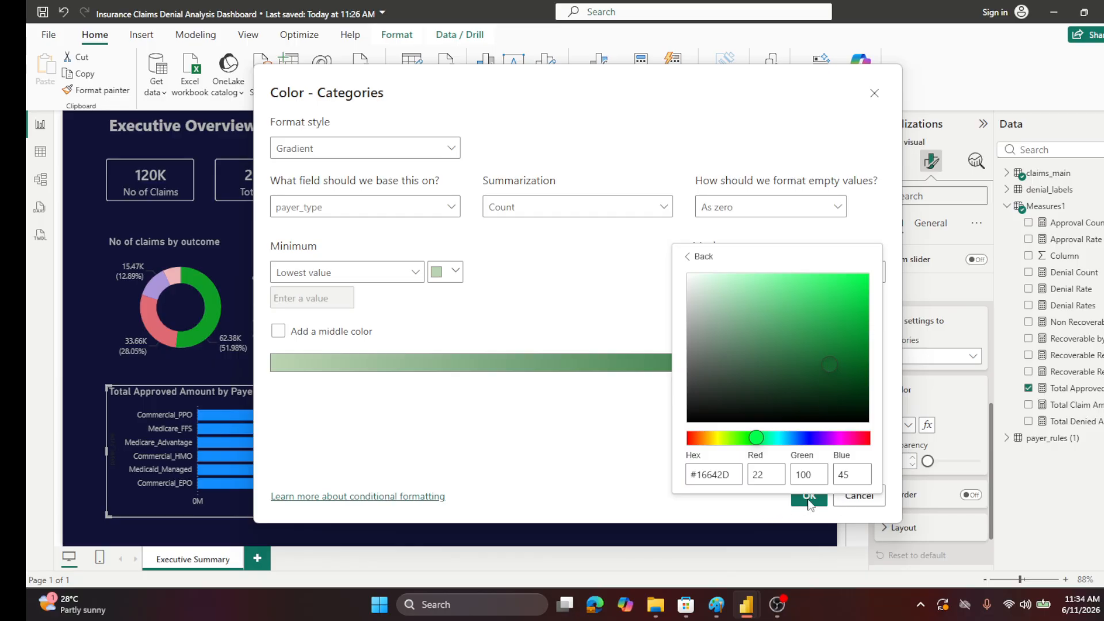
pyautogui.click(609, 414)
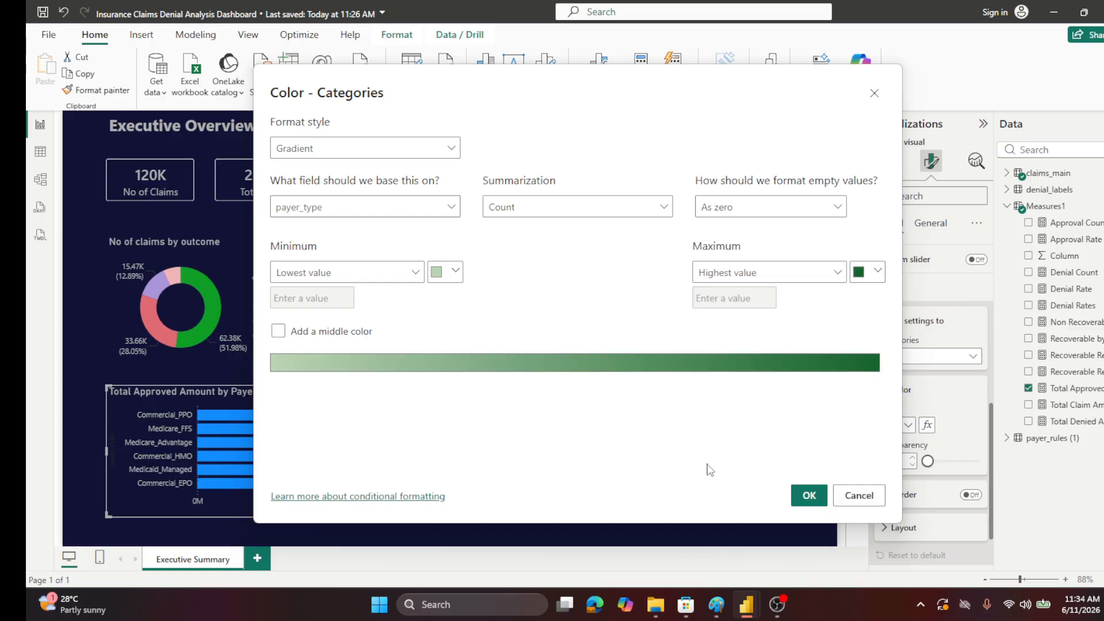
pyautogui.click(808, 496)
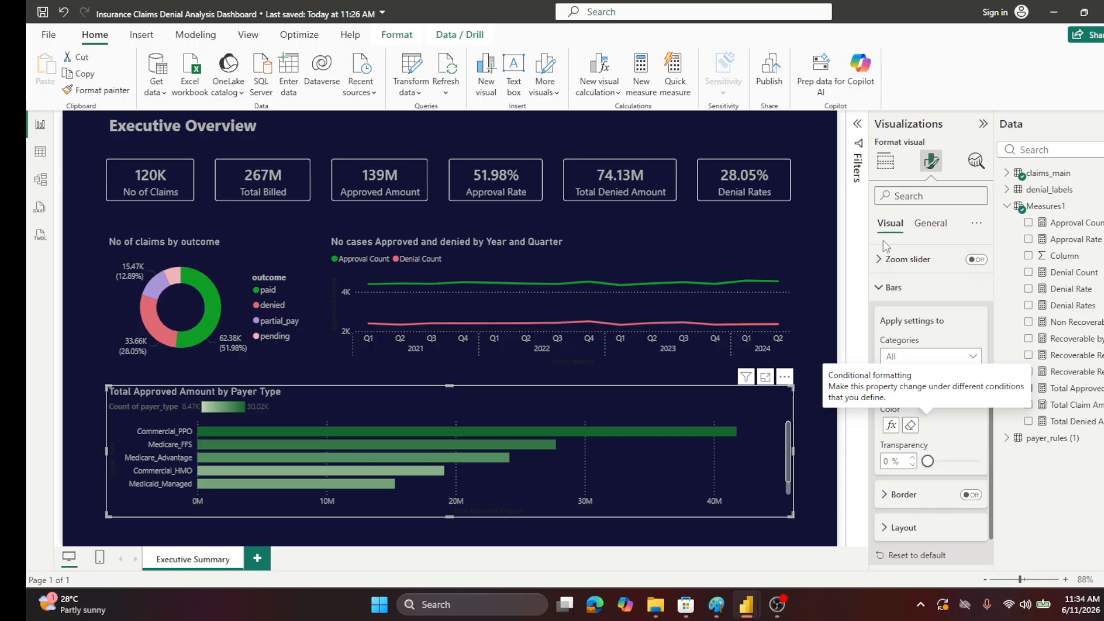
# - Turn off the payer type bar chart's legend and turn on its data labels
pyautogui.click(881, 288)
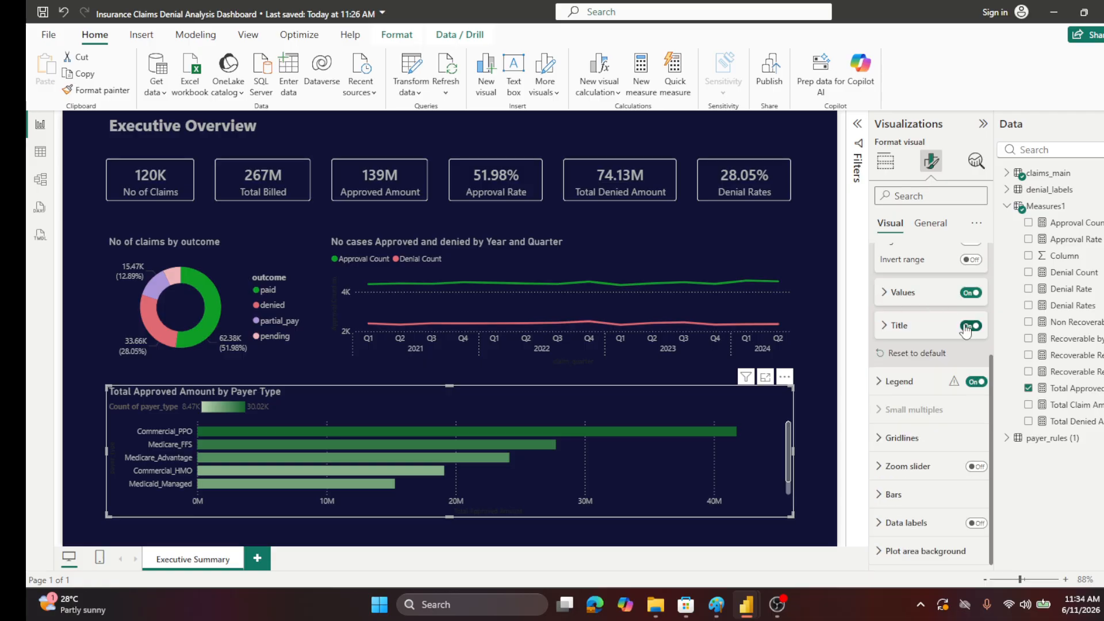
pyautogui.click(972, 384)
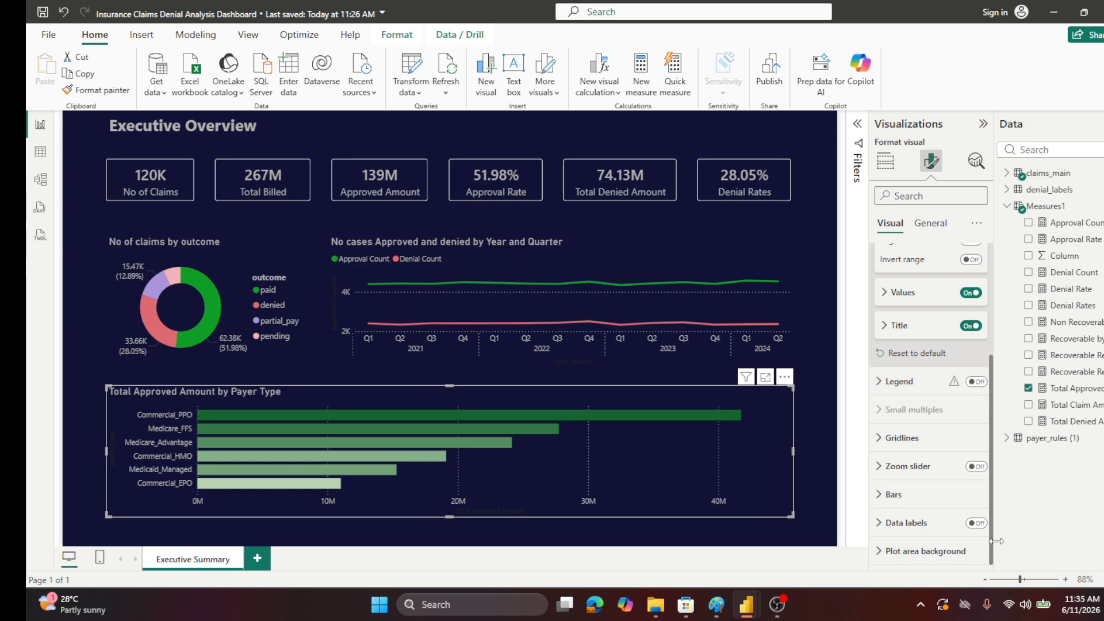
pyautogui.click(976, 523)
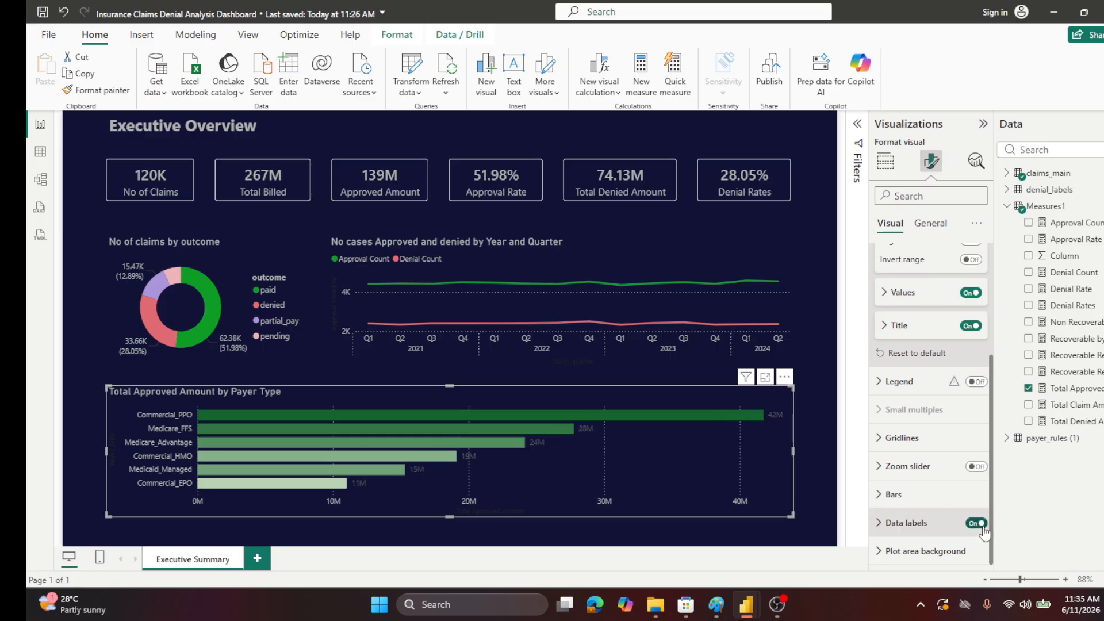
# - Colour the bar chart's data label values light grey and save the report
pyautogui.click(879, 522)
pyautogui.scroll(-2, 906, 488)
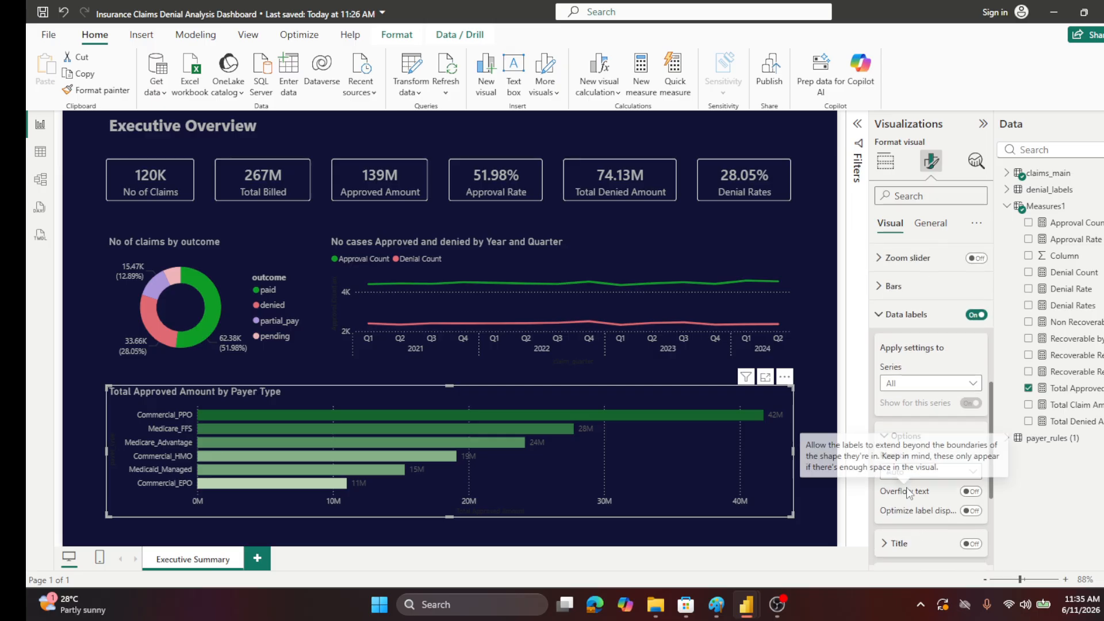
pyautogui.scroll(-1, 905, 488)
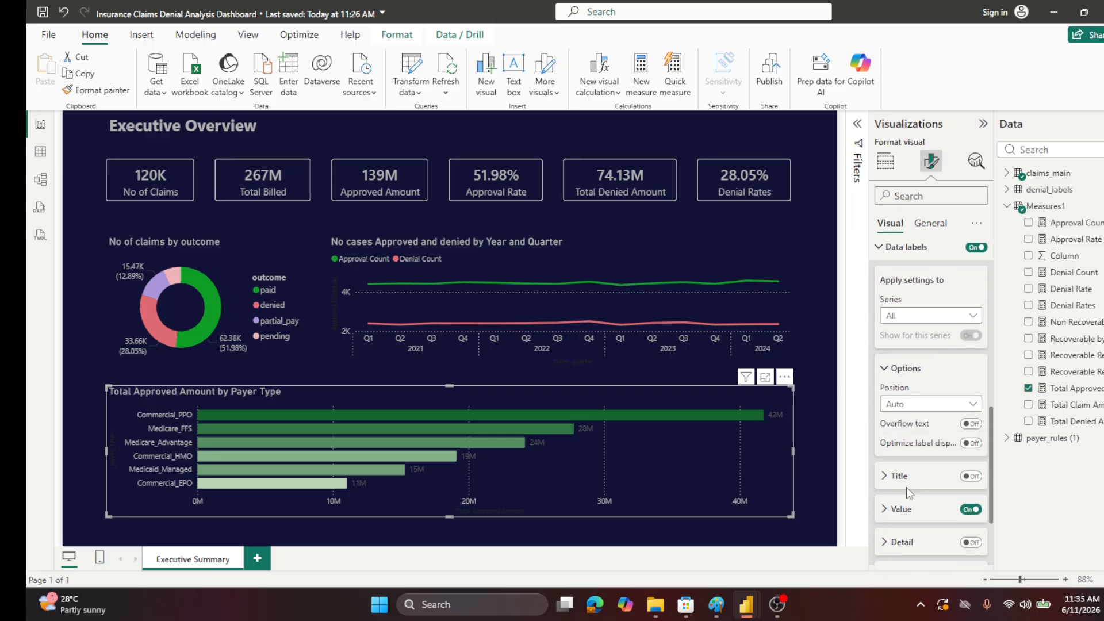
pyautogui.click(888, 510)
pyautogui.click(908, 443)
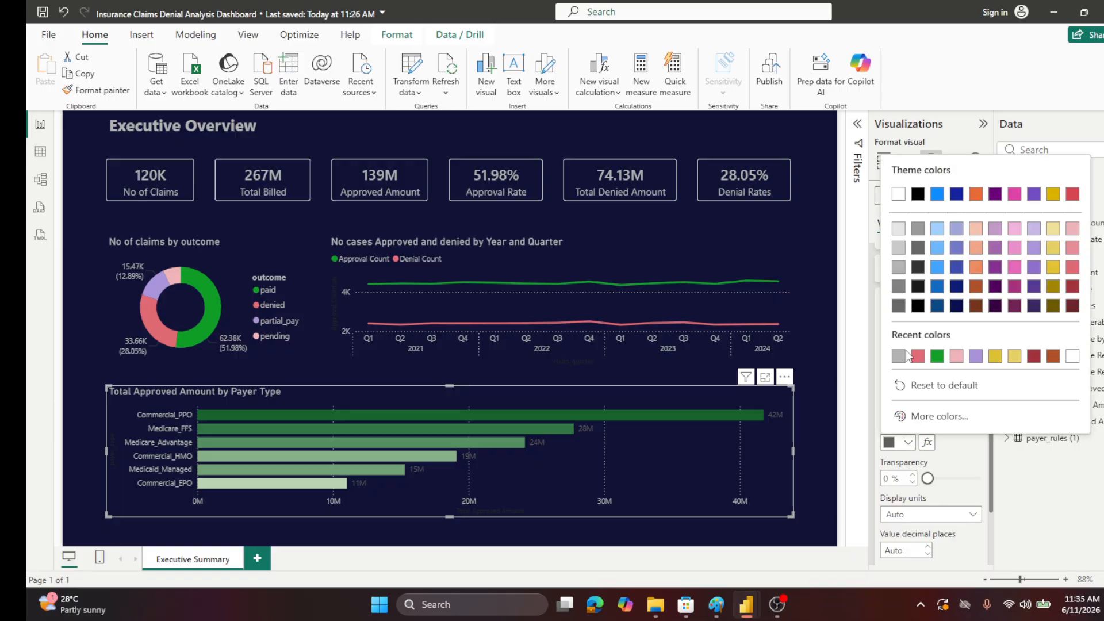
pyautogui.click(899, 275)
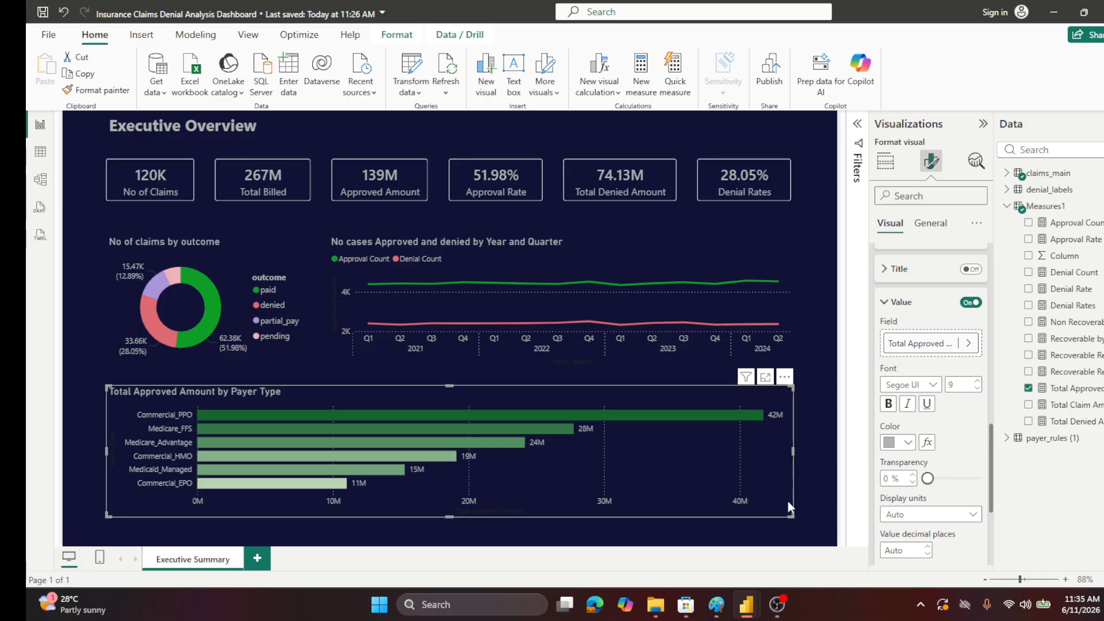
pyautogui.click(830, 465)
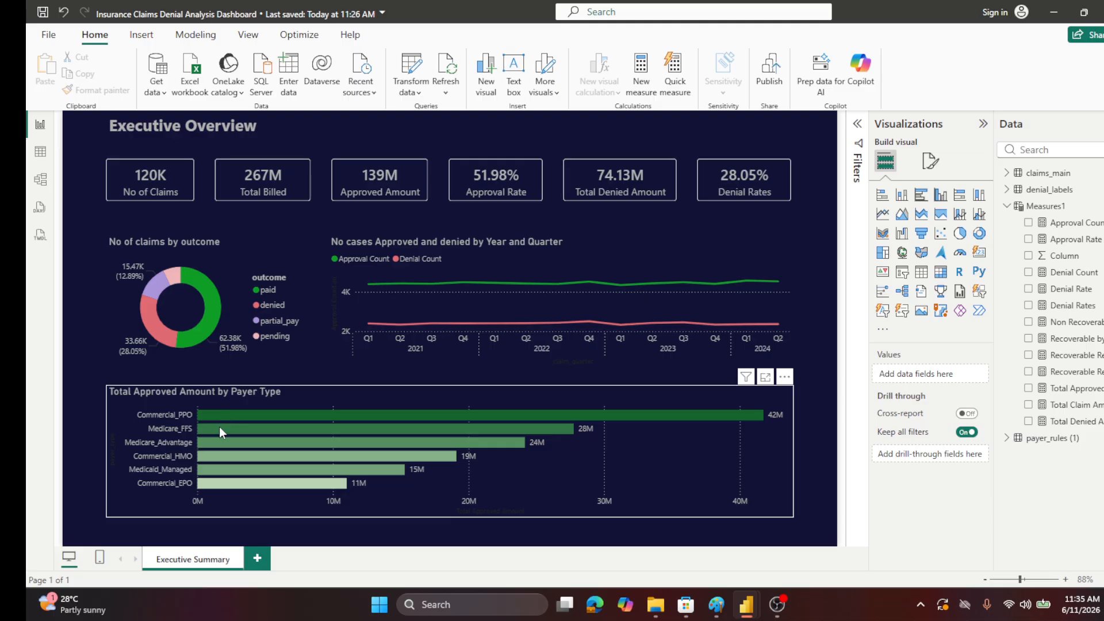
pyautogui.moveTo(219, 429)
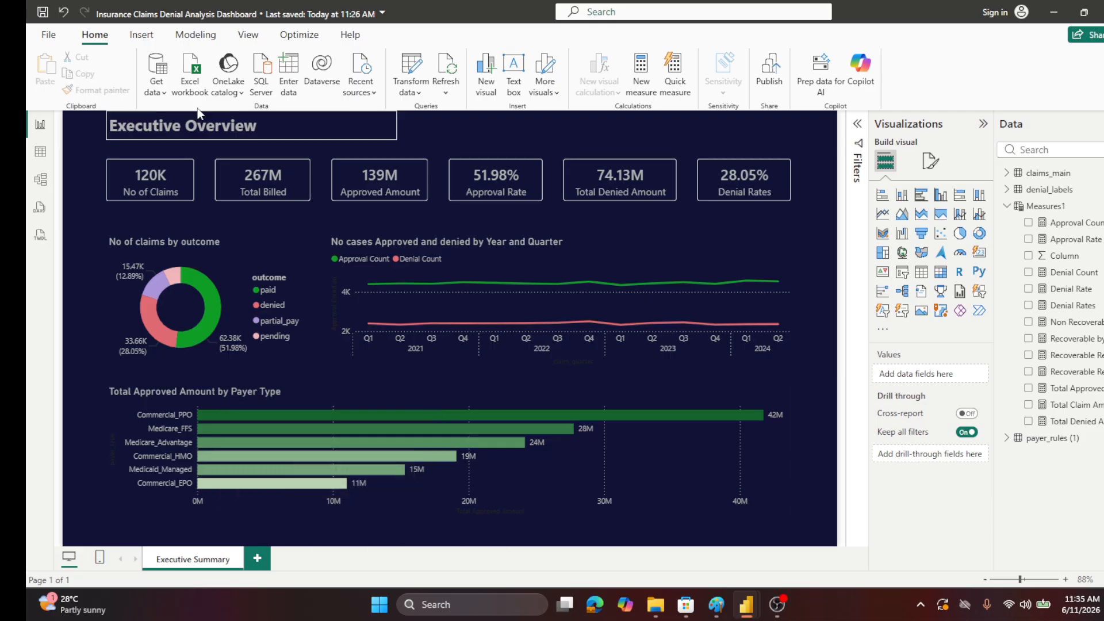
pyautogui.hotkey('ctrl', 's')
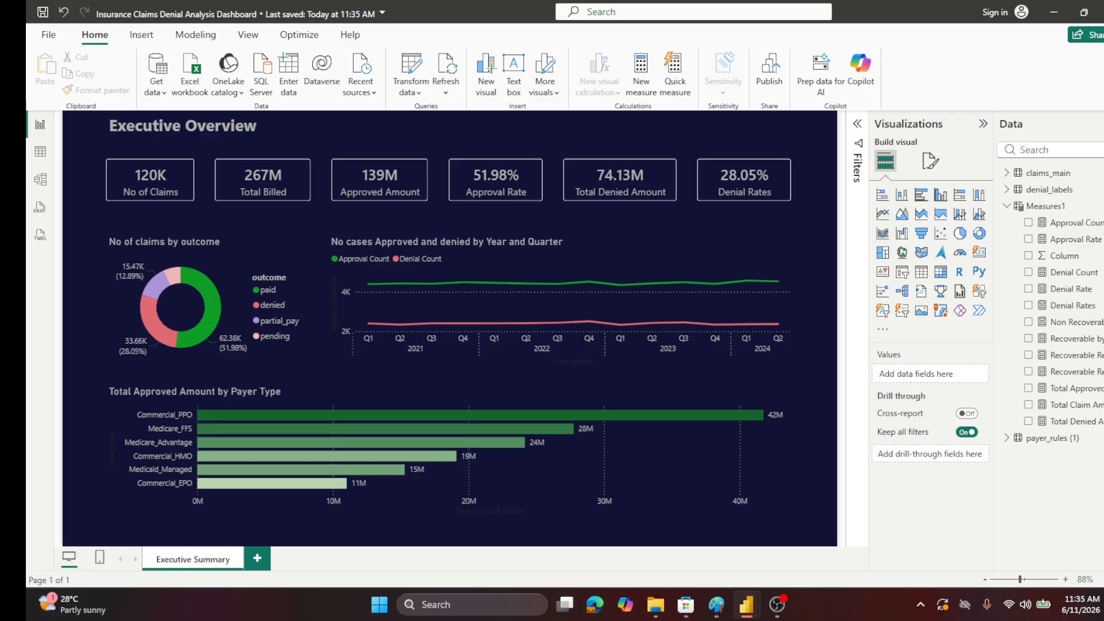
# - Add a blank report page and name it "Denial Insights"
pyautogui.click(257, 557)
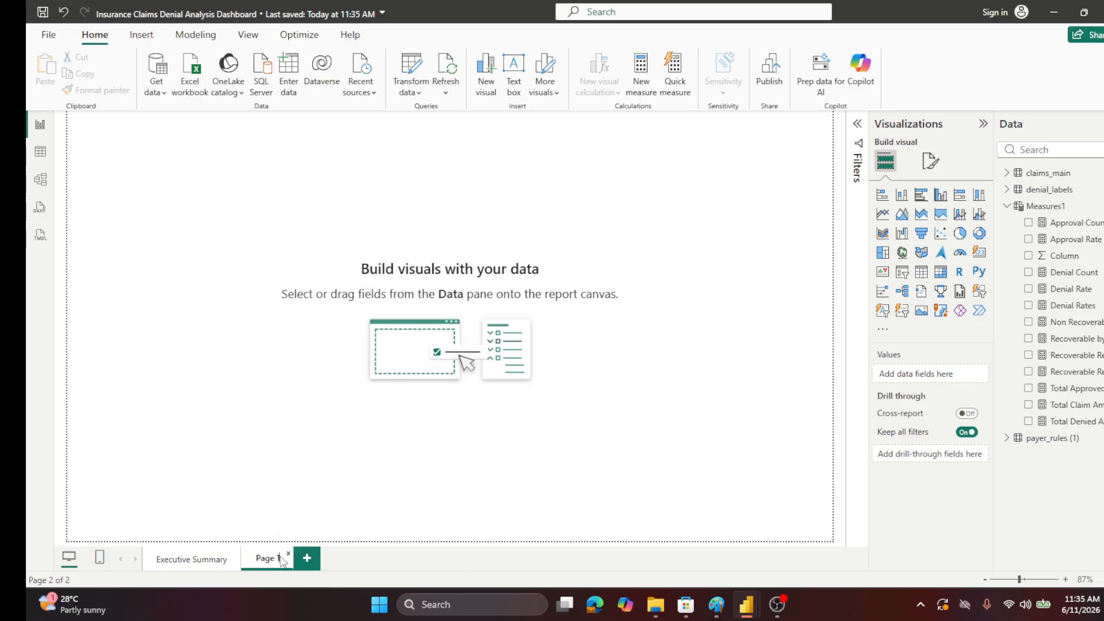
pyautogui.doubleClick(266, 557)
pyautogui.write('Denia')
pyautogui.write('l Ins')
pyautogui.write('ights')
pyautogui.press('Return')
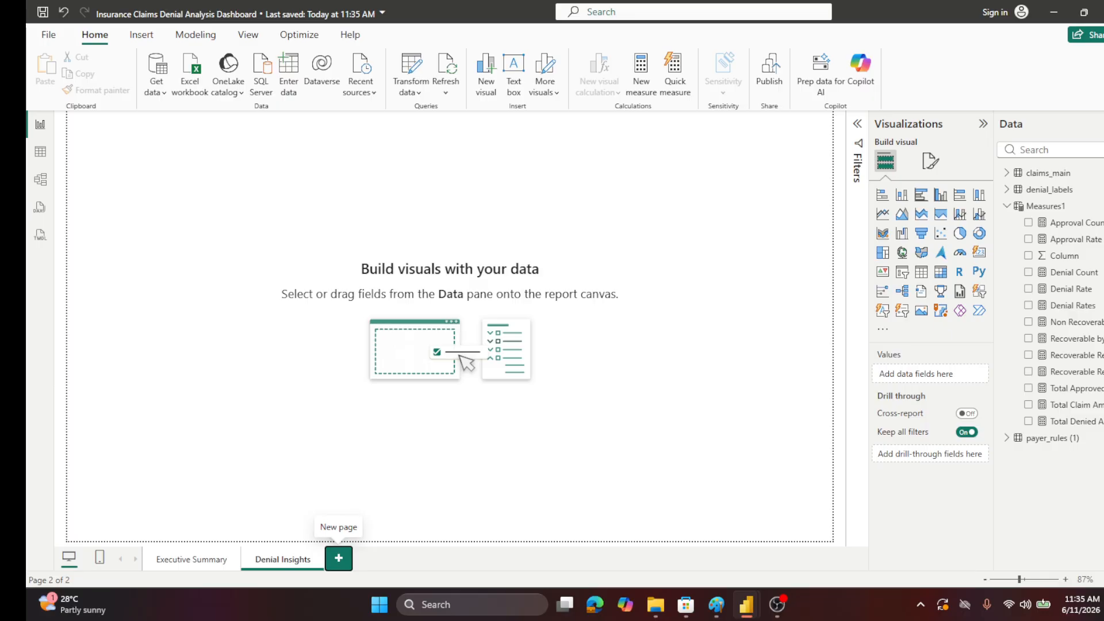
# - Duplicate the Executive Summary page
pyautogui.click(170, 560)
pyautogui.rightClick(171, 561)
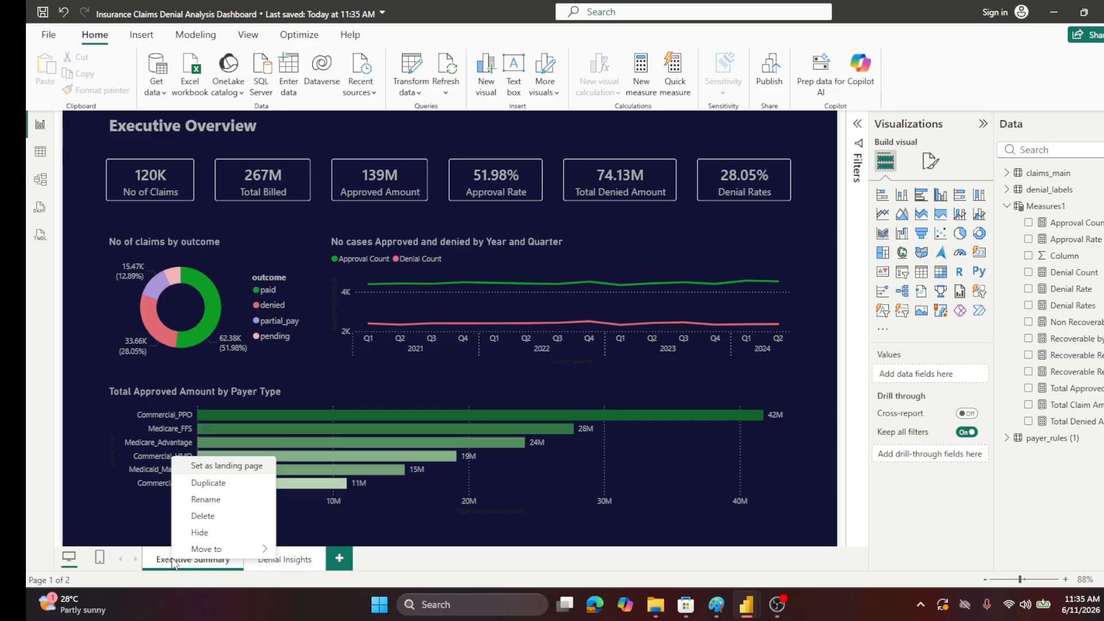
pyautogui.click(215, 483)
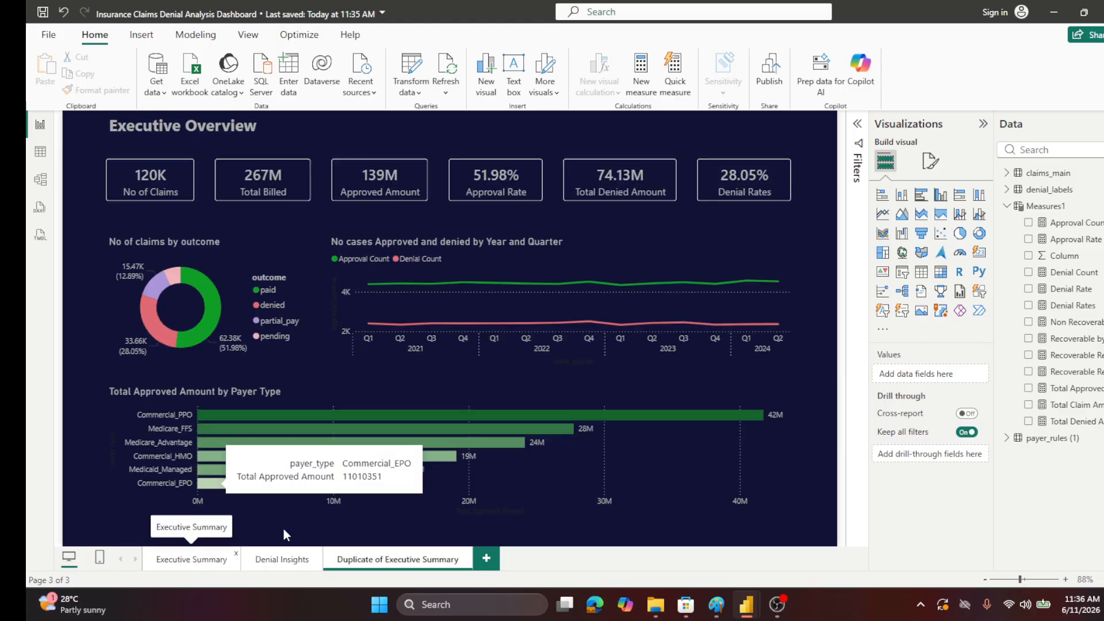
# - Delete the blank Denial Insights page
pyautogui.click(318, 559)
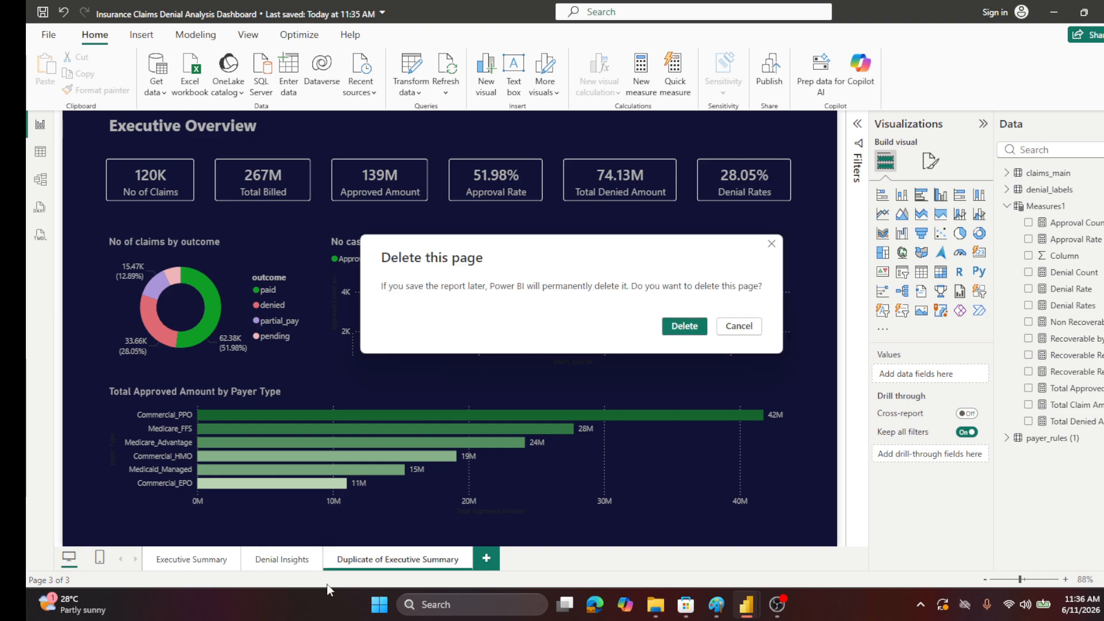
pyautogui.click(690, 324)
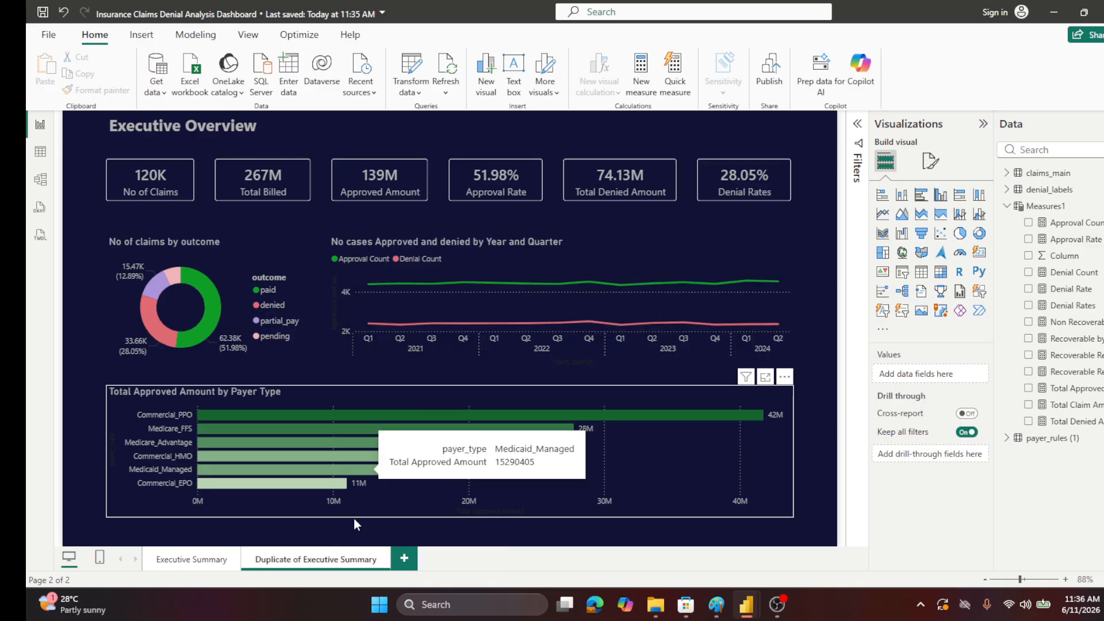
# - Rename the duplicate of the Executive Summary page to "Denial Insights"
pyautogui.doubleClick(344, 558)
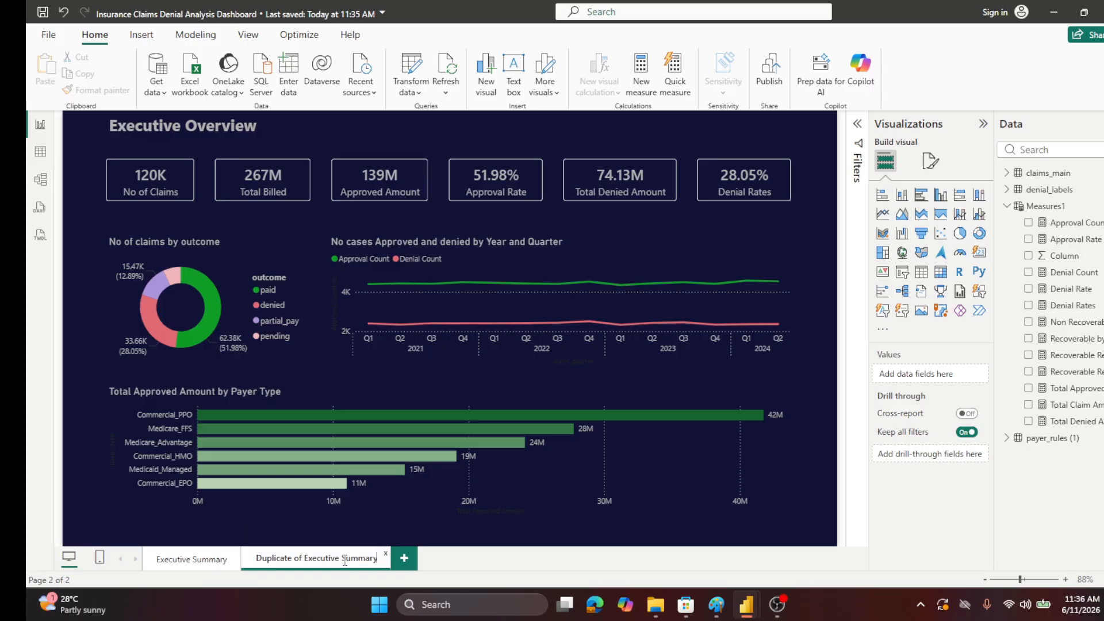
pyautogui.moveTo(378, 559); pyautogui.dragTo(239, 566)
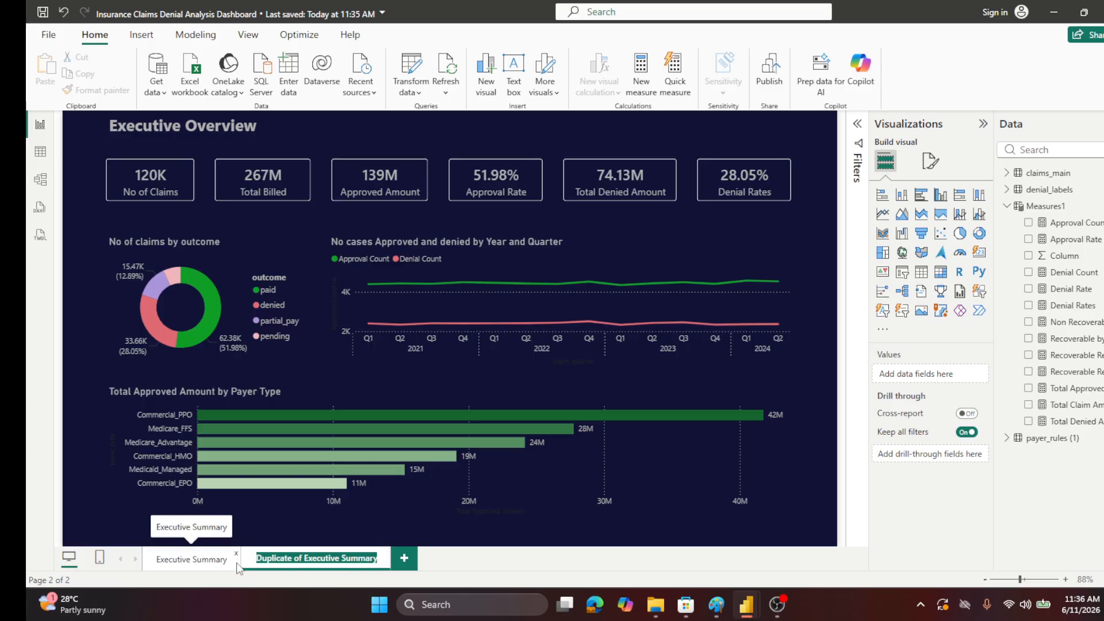
pyautogui.write('Denial Insights')
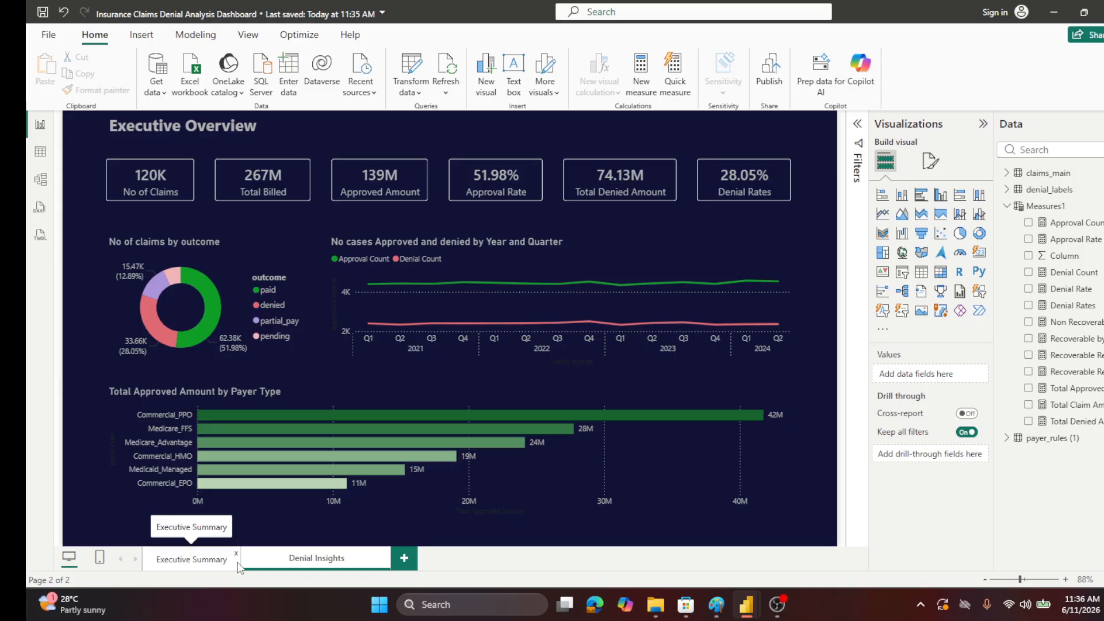
pyautogui.click(707, 566)
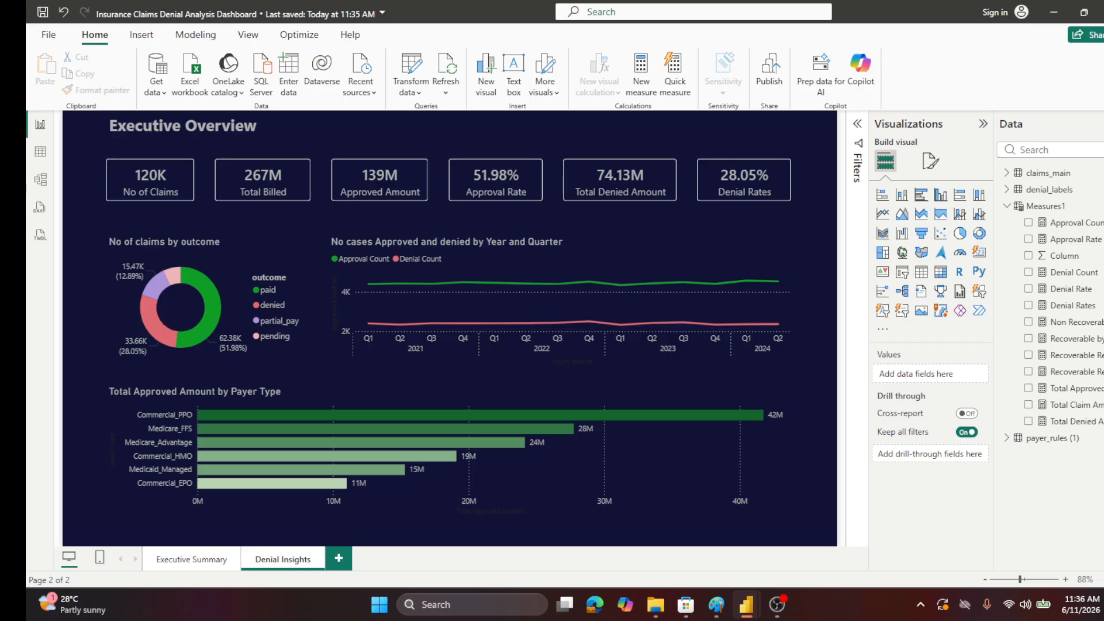
# - Change the page heading from the duplicated overview title to "Denial Analysis"
pyautogui.click(205, 133)
pyautogui.tripleClick(207, 123)
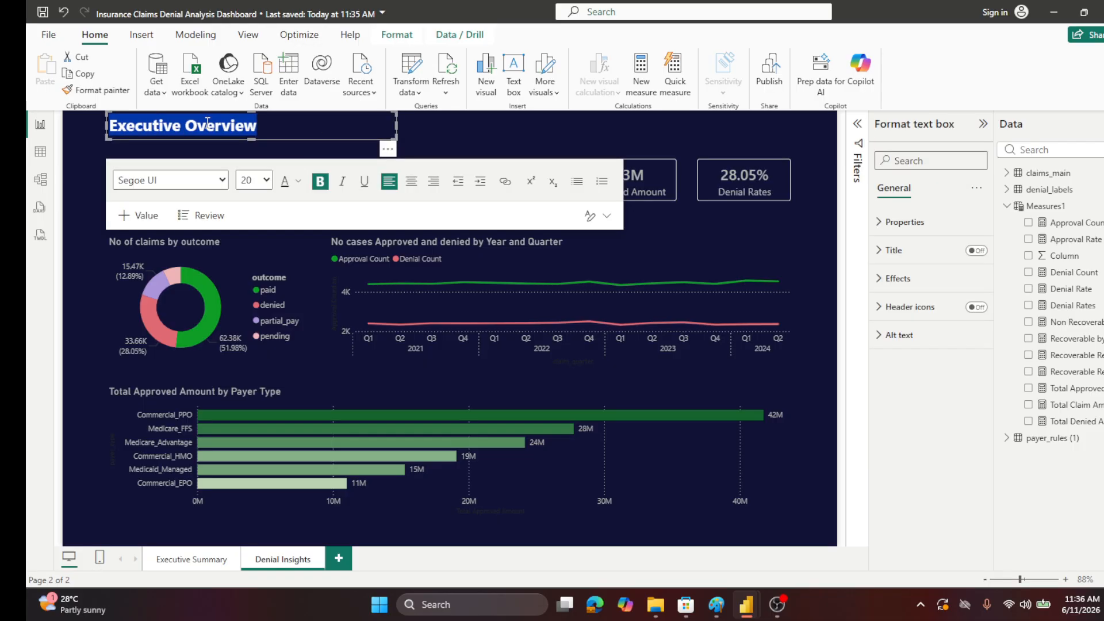
pyautogui.write('De')
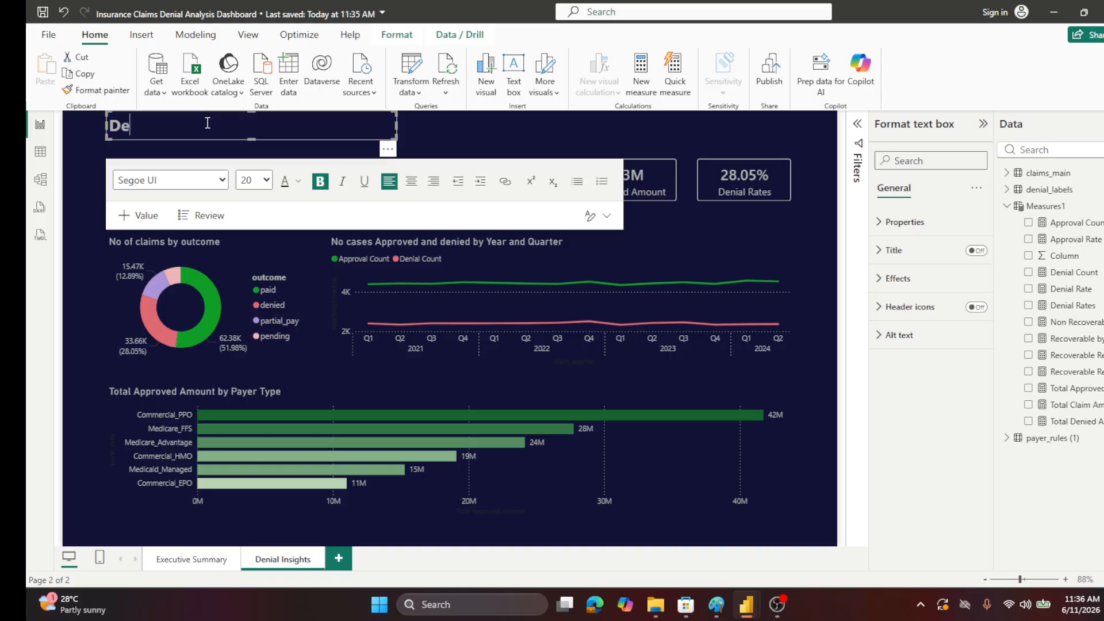
pyautogui.write('nial Aa')
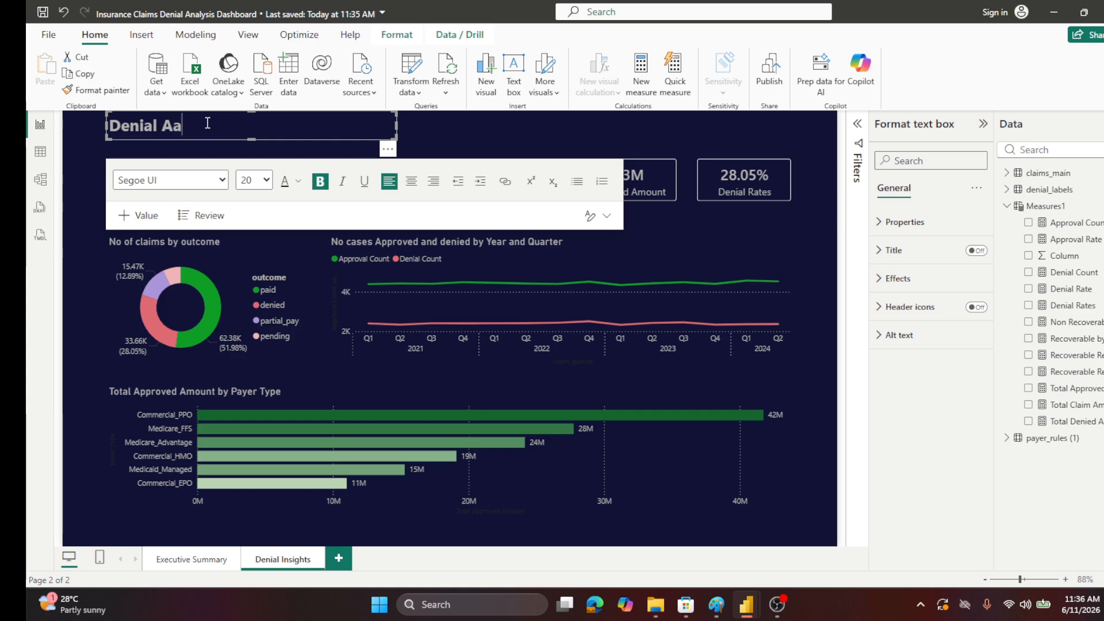
pyautogui.write('nalysis')
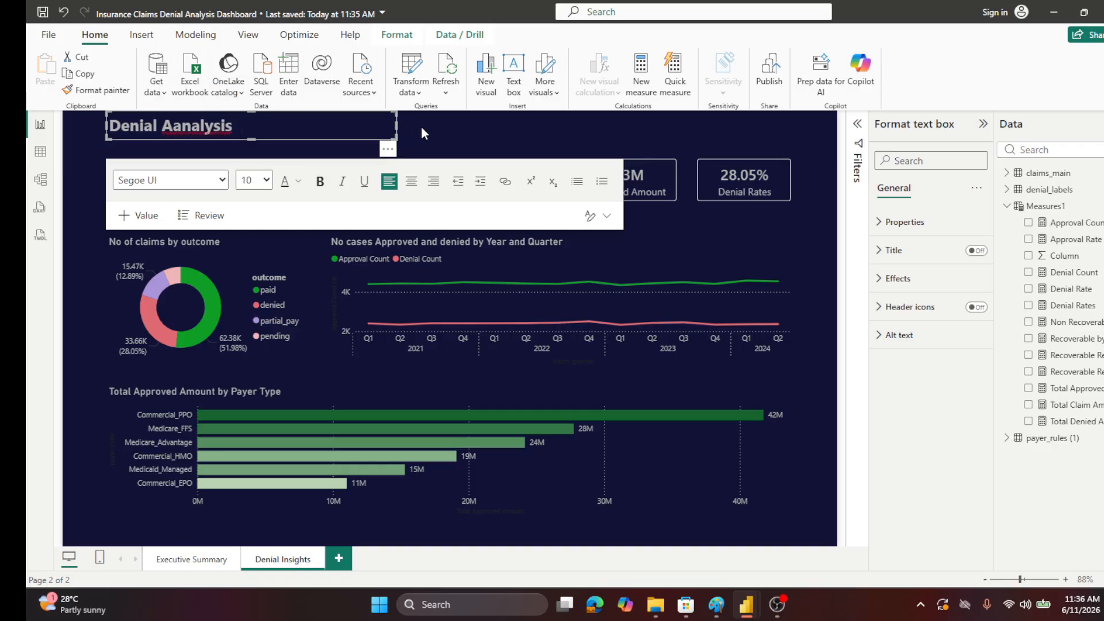
pyautogui.rightClick(205, 132)
pyautogui.doubleClick(189, 129)
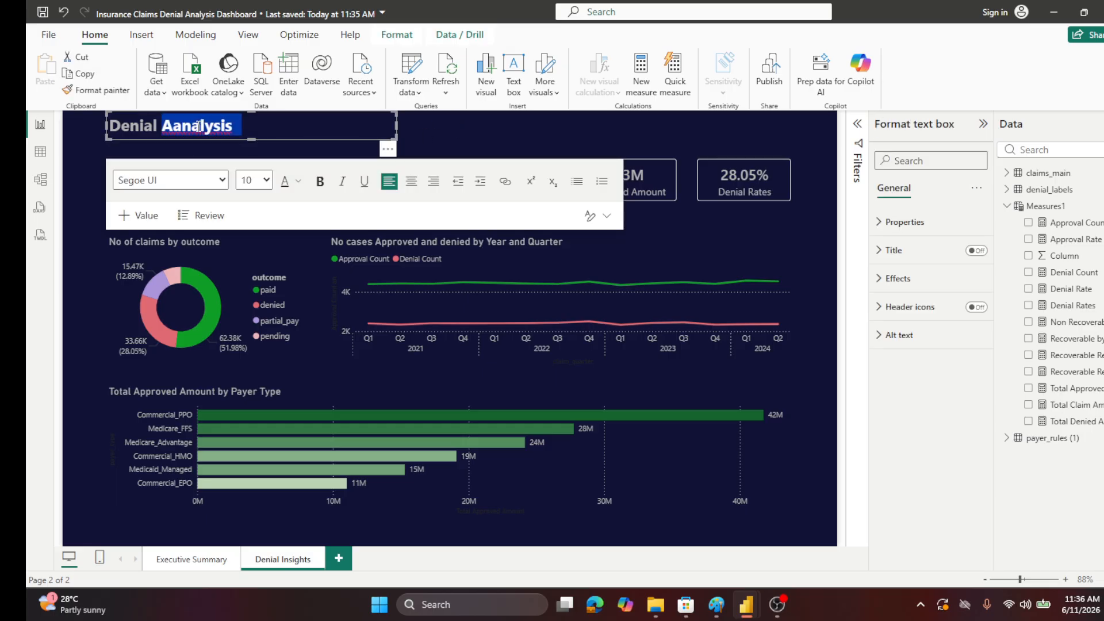
pyautogui.write('Analysis')
pyautogui.click(293, 137)
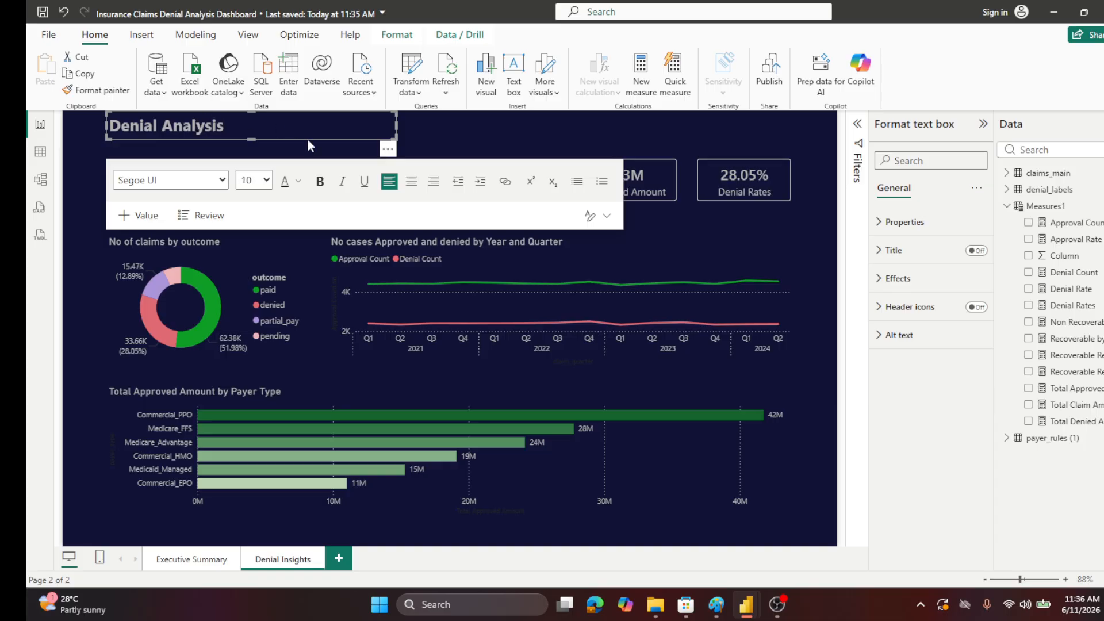
pyautogui.click(482, 128)
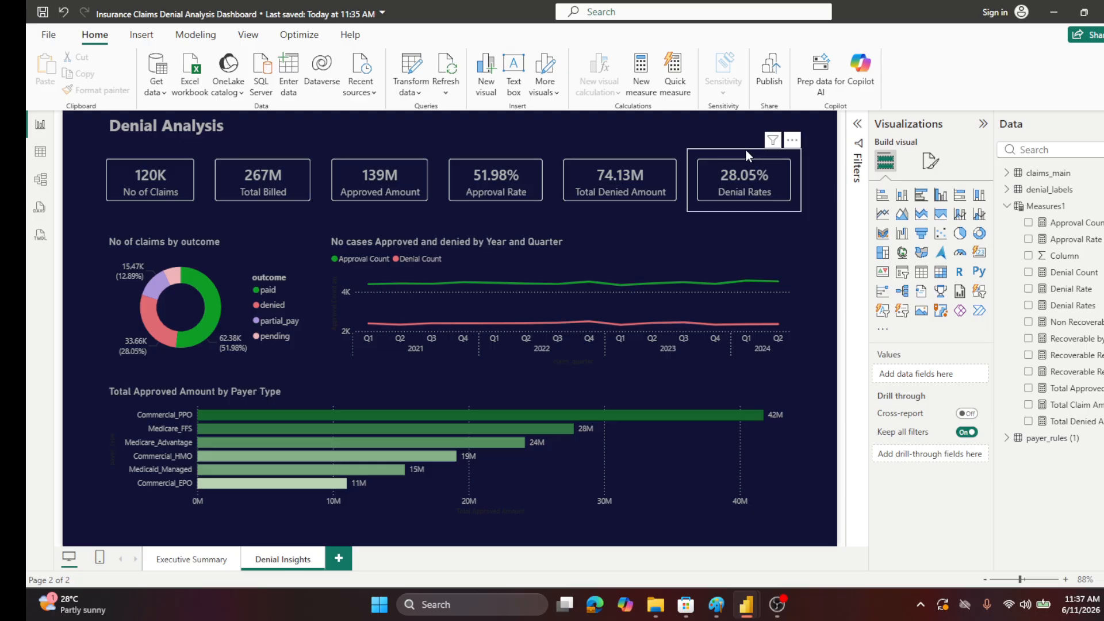
# - Delete the Approved Amount and Approval Rate cards from the Denial Insights page
pyautogui.click(350, 155)
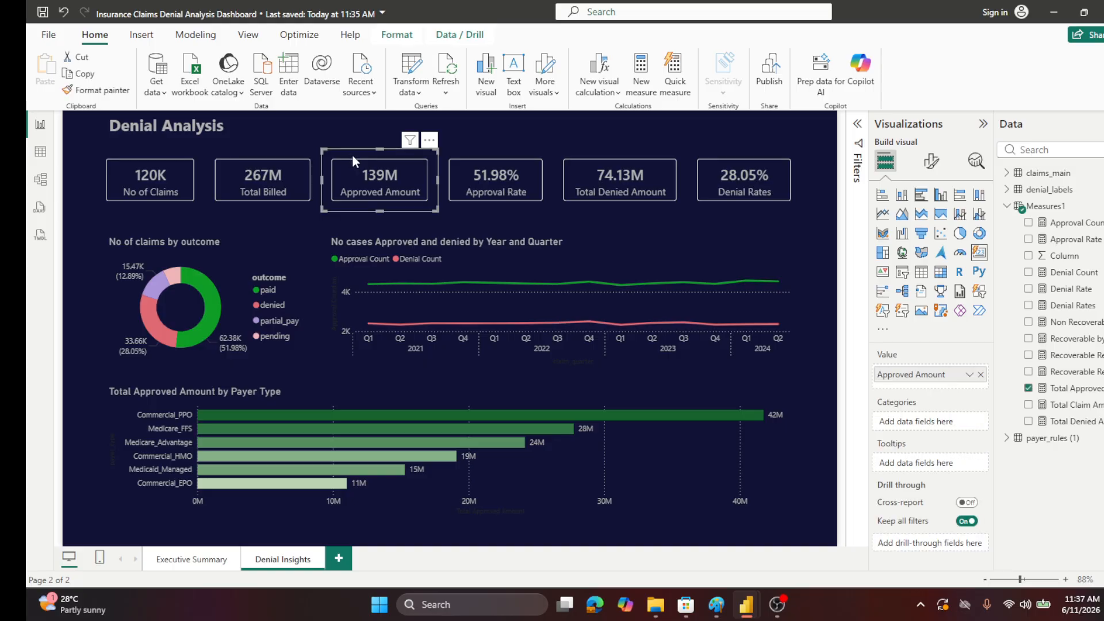
pyautogui.press('Delete')
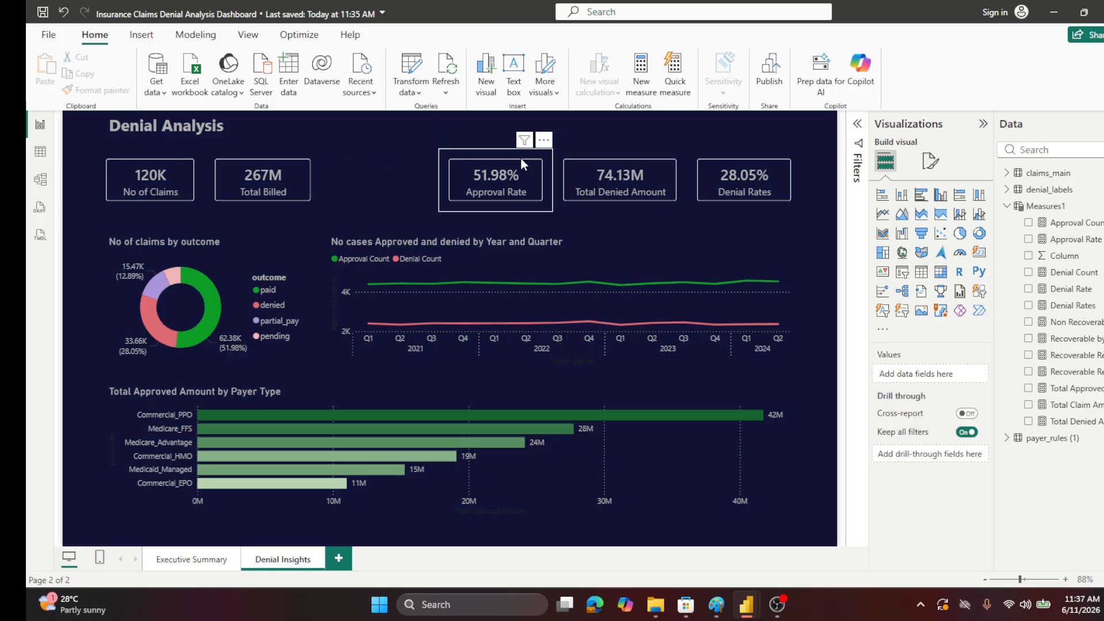
pyautogui.click(520, 157)
pyautogui.press('Delete')
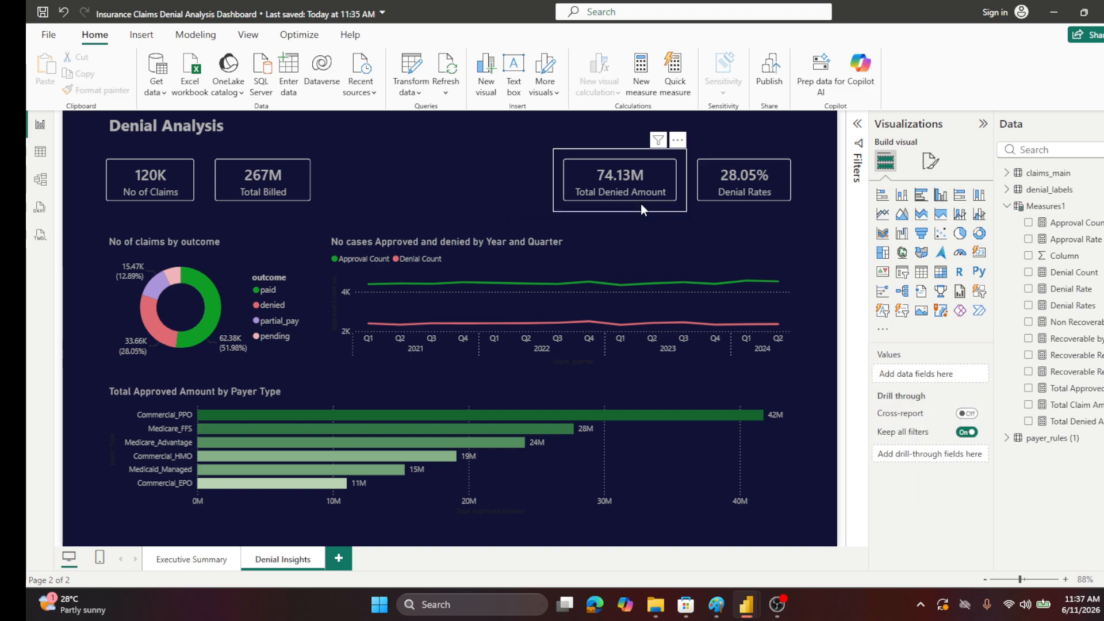
# - Move the Total Denied Amount and Denial Rates cards along the card row to close the gap beside Total Billed
pyautogui.moveTo(539, 205); pyautogui.dragTo(430, 203)
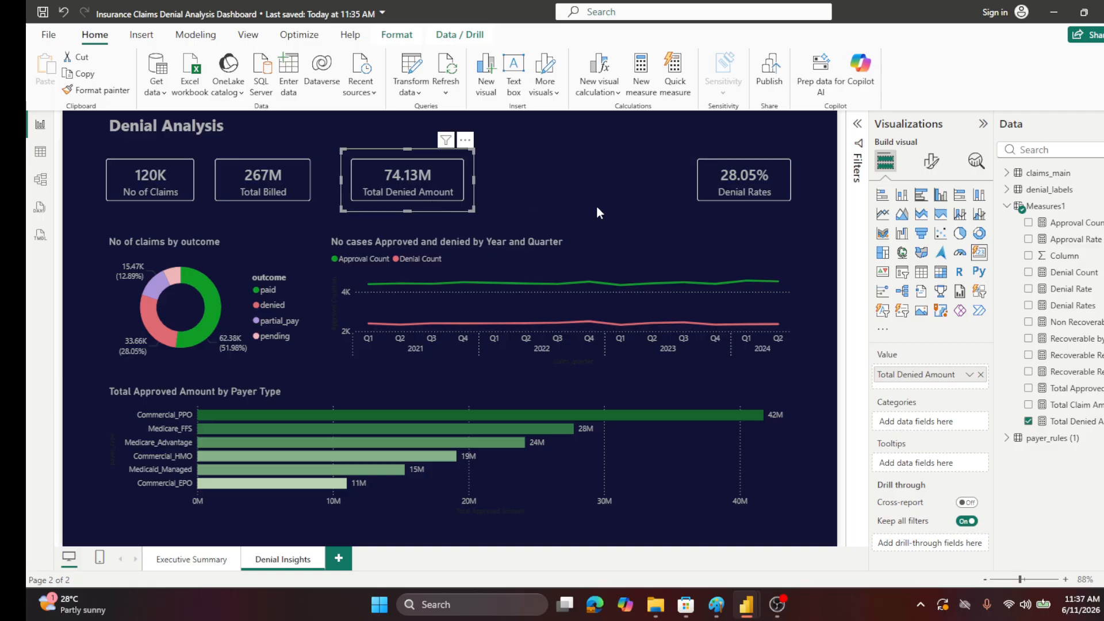
pyautogui.moveTo(775, 204); pyautogui.dragTo(579, 206)
pyautogui.click(723, 164)
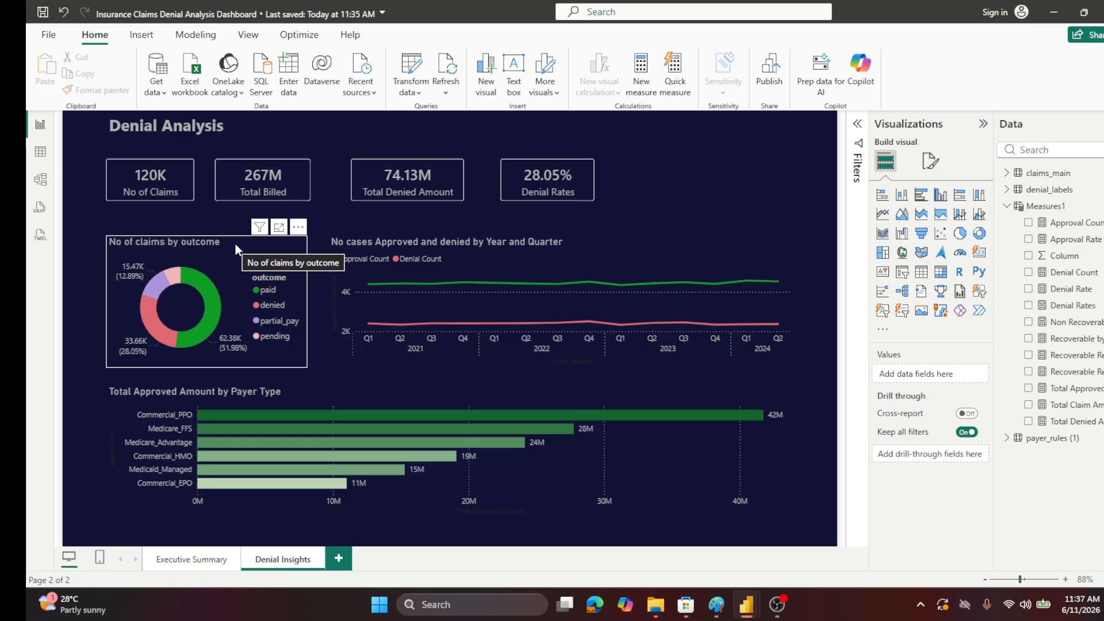
# - Delete the line chart of approved and denied cases by year and quarter
pyautogui.click(368, 259)
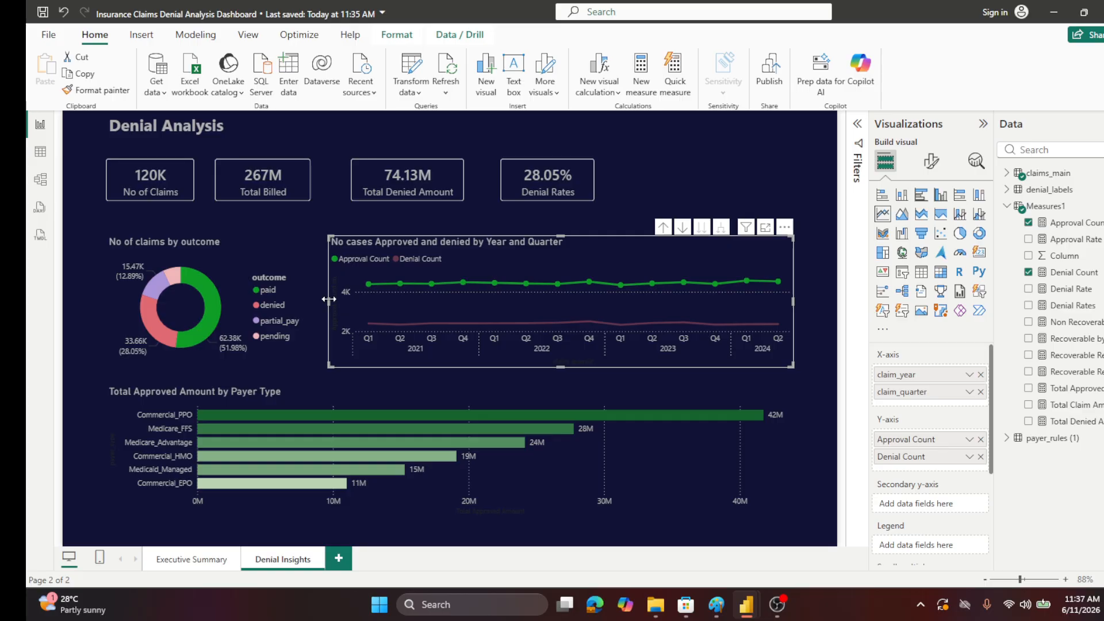
pyautogui.moveTo(328, 299); pyautogui.dragTo(420, 300)
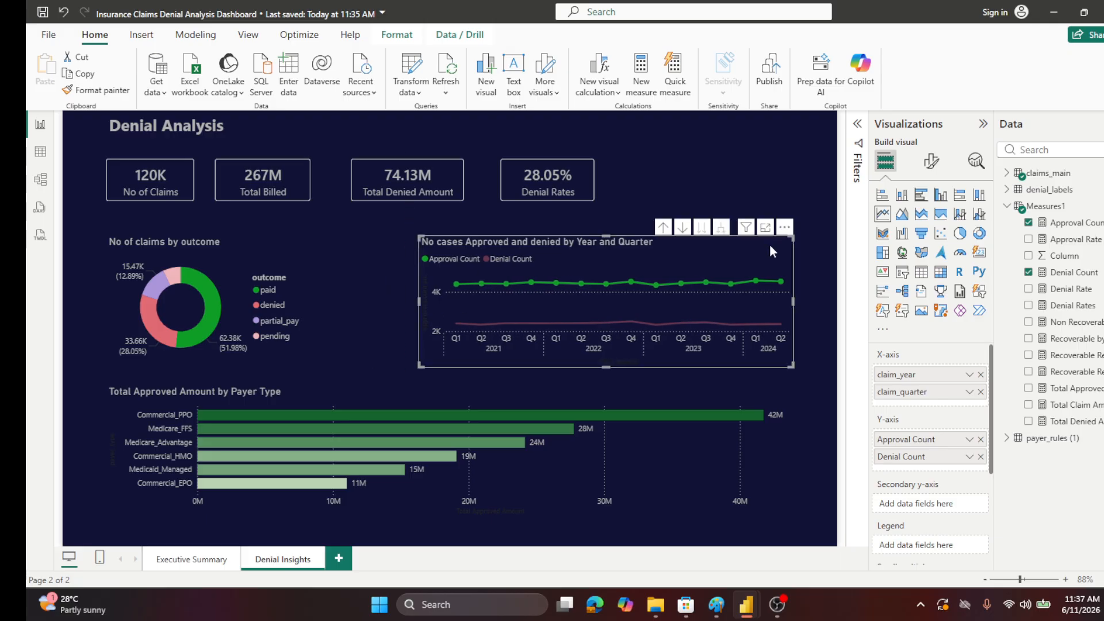
pyautogui.press('Delete')
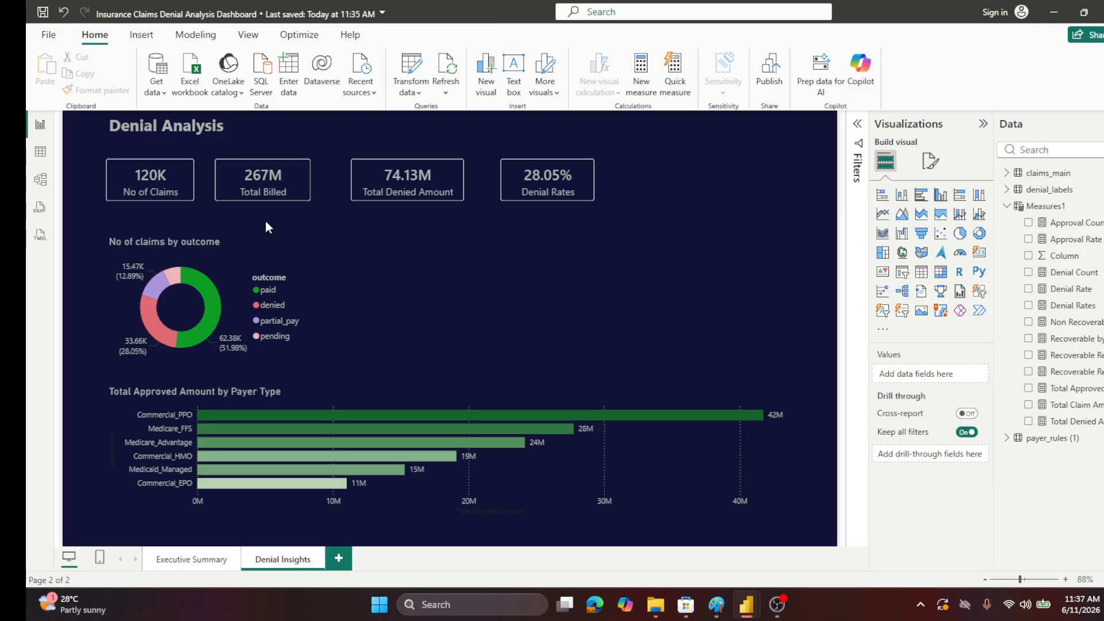
# - Convert the claims-by-outcome donut chart to a stacked column chart and widen it into the free space beside it
pyautogui.click(257, 240)
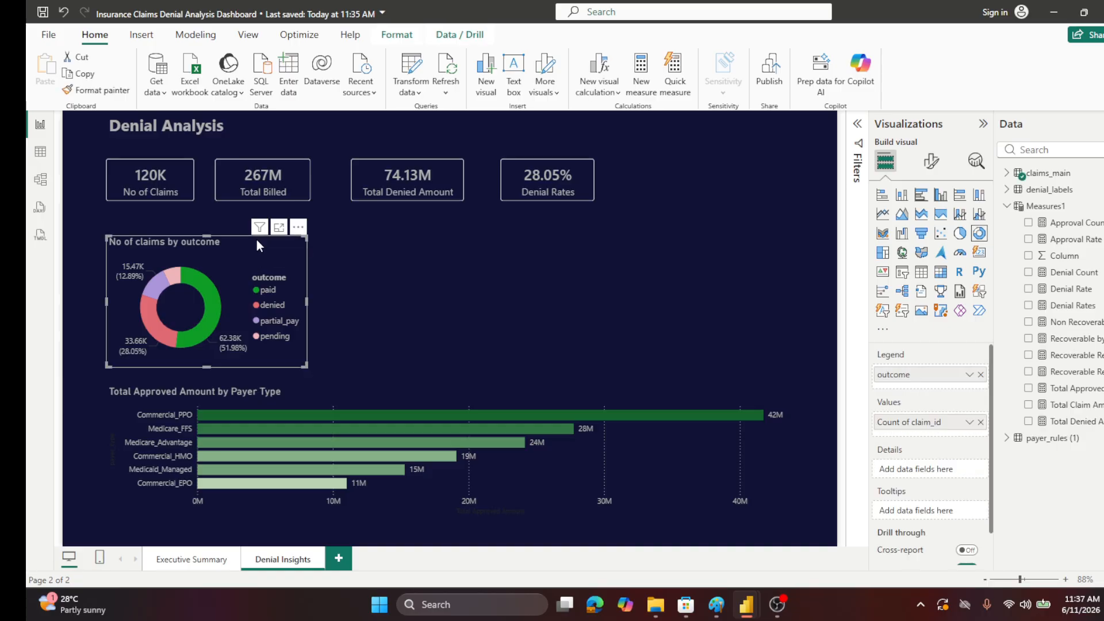
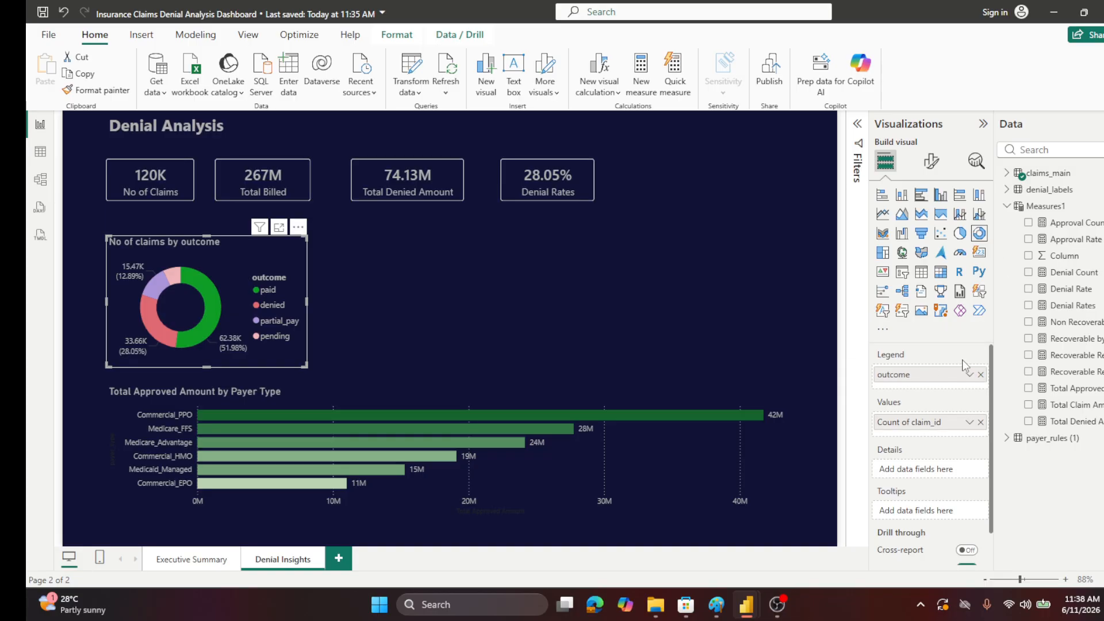
pyautogui.click(901, 195)
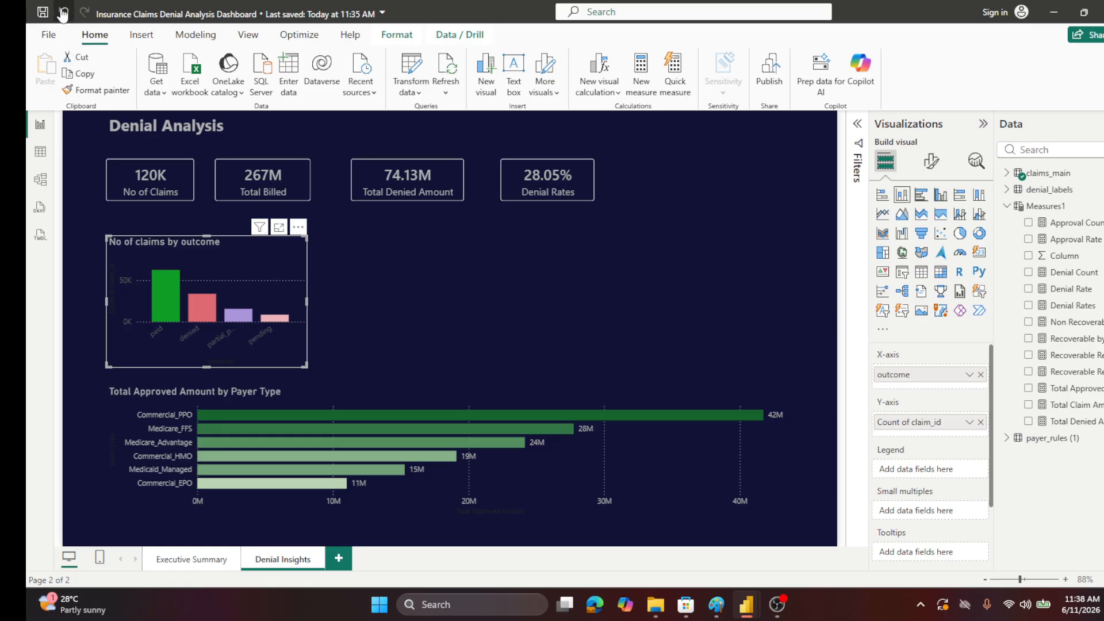
pyautogui.moveTo(306, 302); pyautogui.dragTo(376, 301)
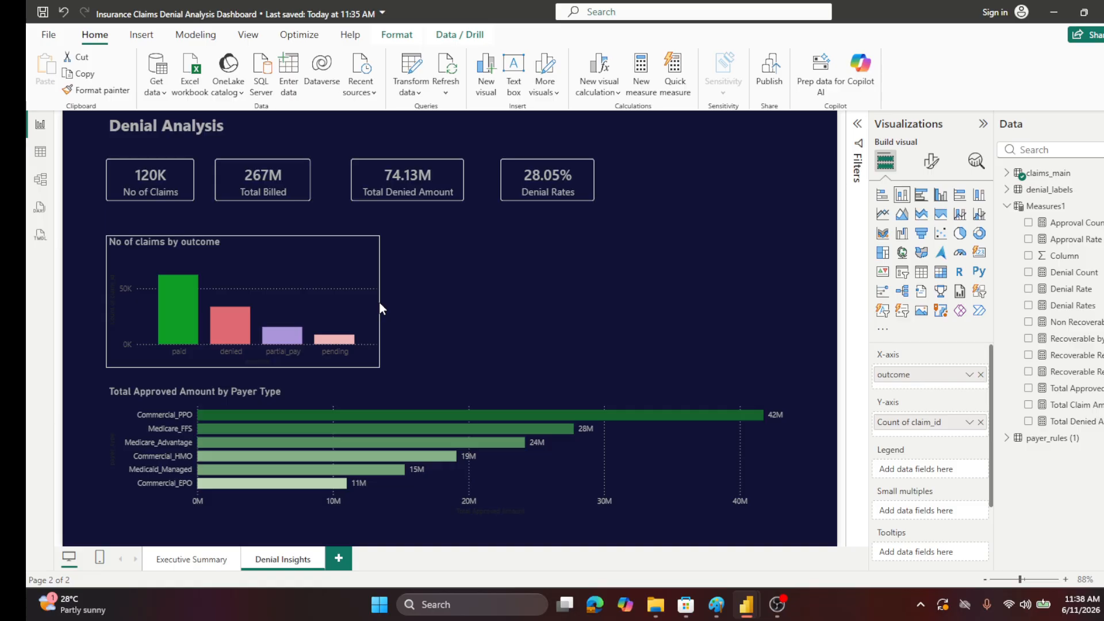
pyautogui.click(359, 261)
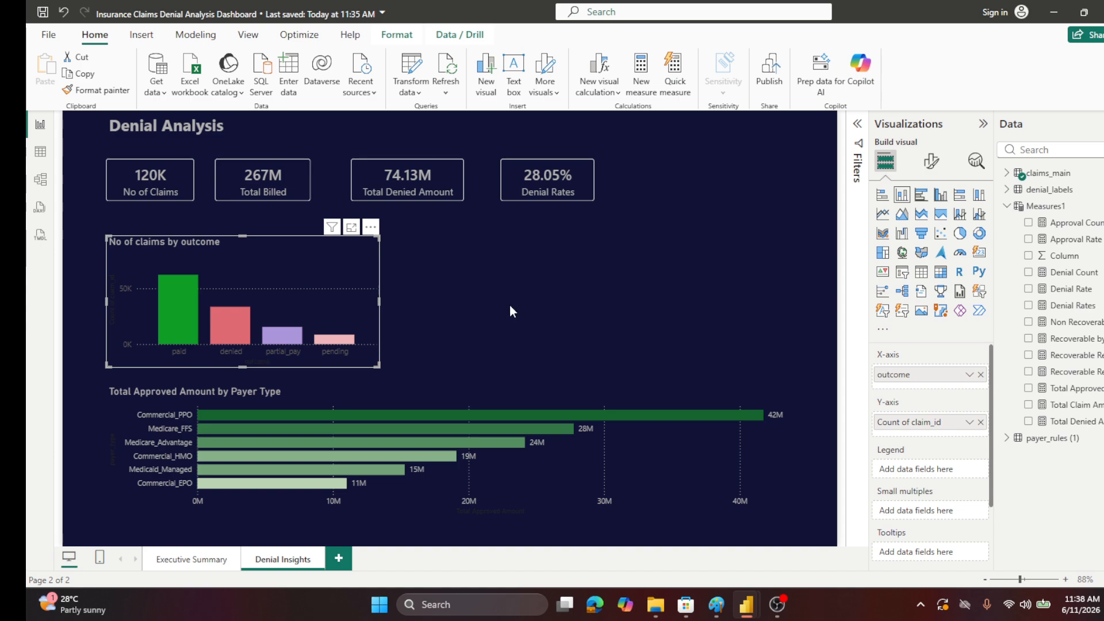
# - Remove the claim_id count and outcome fields from the column chart and use payer_type from claims_main as its X-axis
pyautogui.click(980, 422)
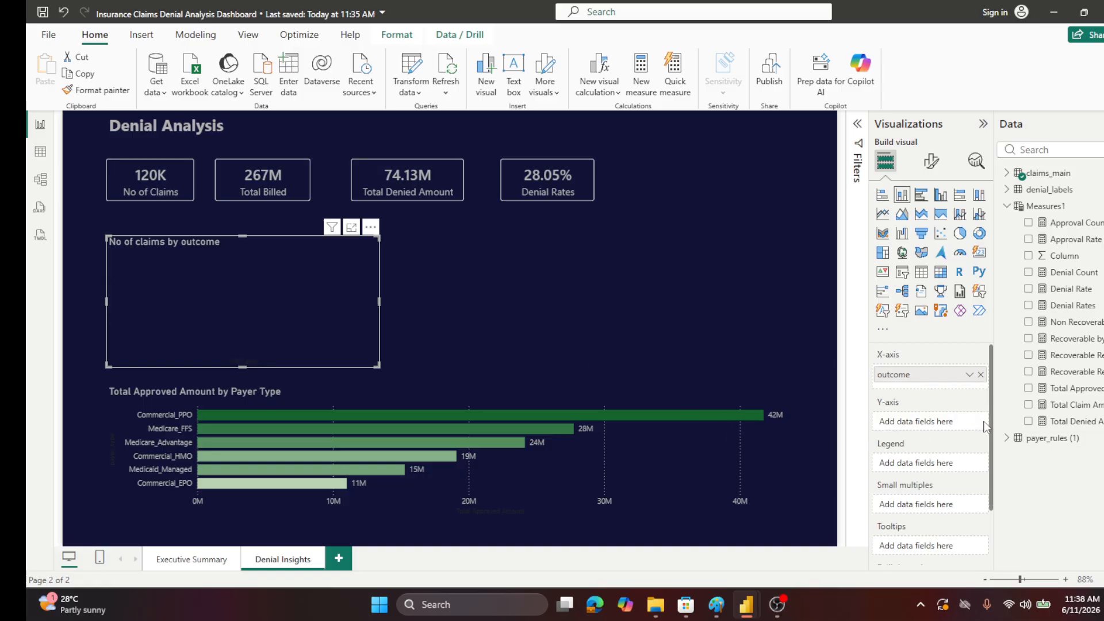
pyautogui.click(980, 375)
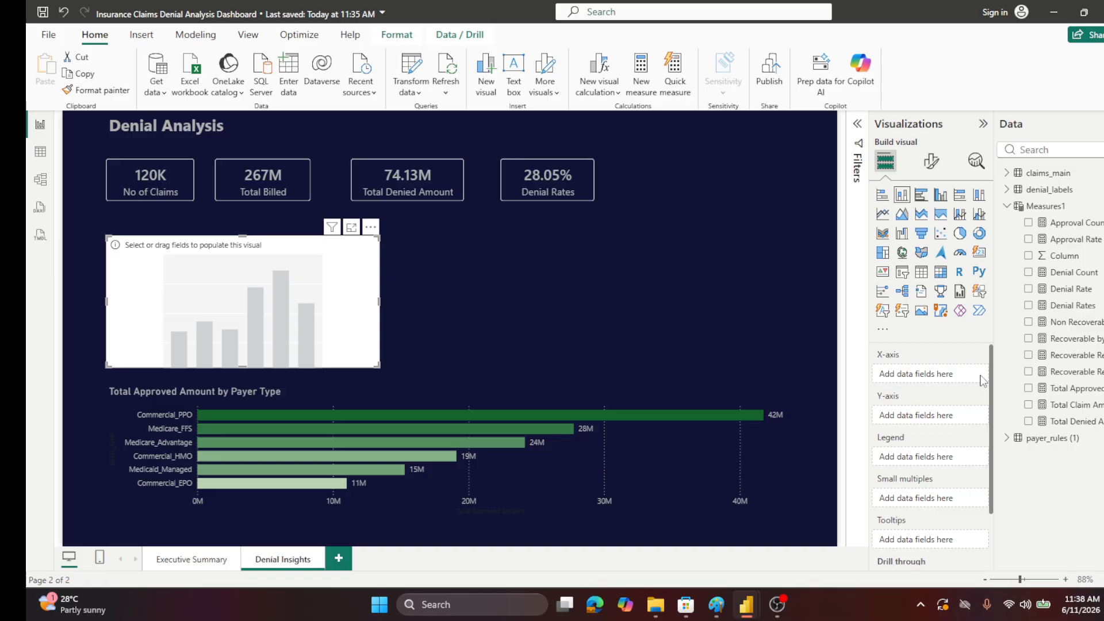
pyautogui.click(931, 161)
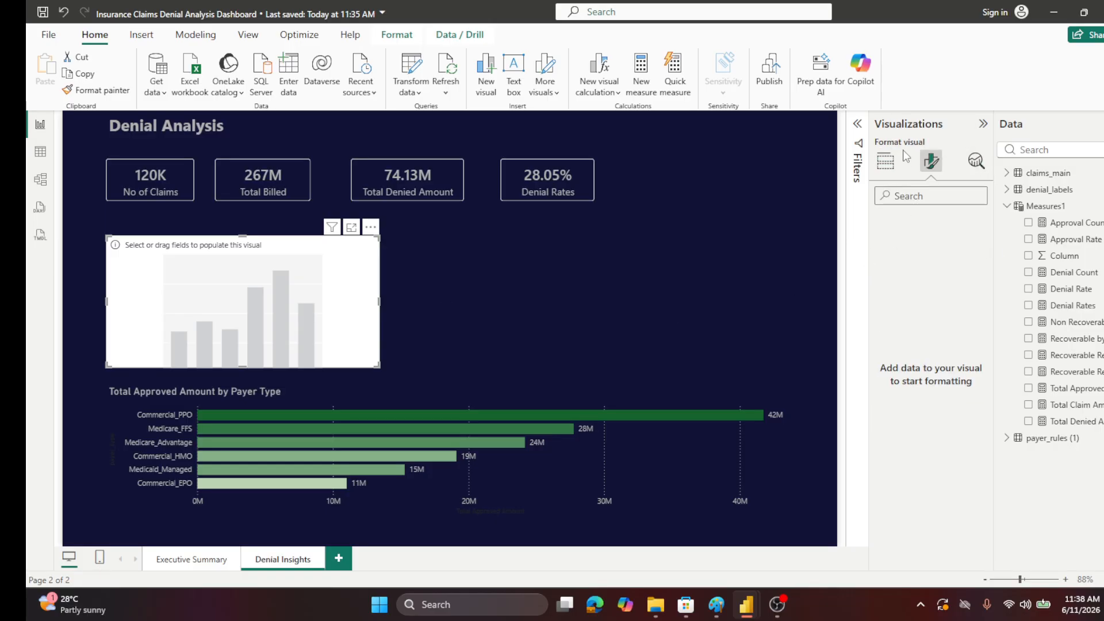
pyautogui.click(885, 162)
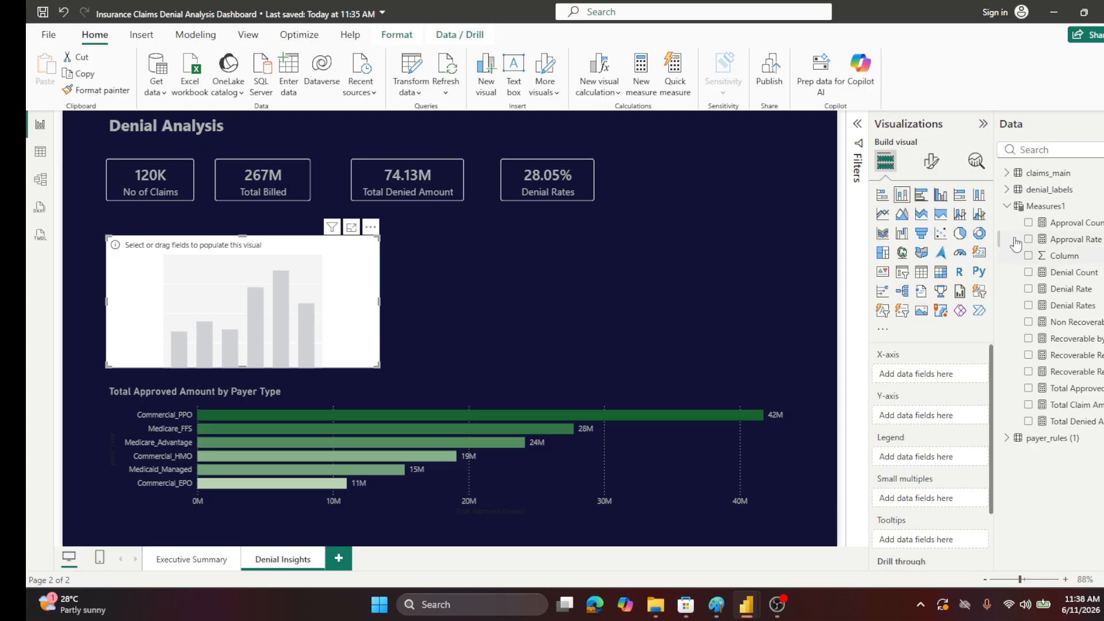
pyautogui.click(1007, 207)
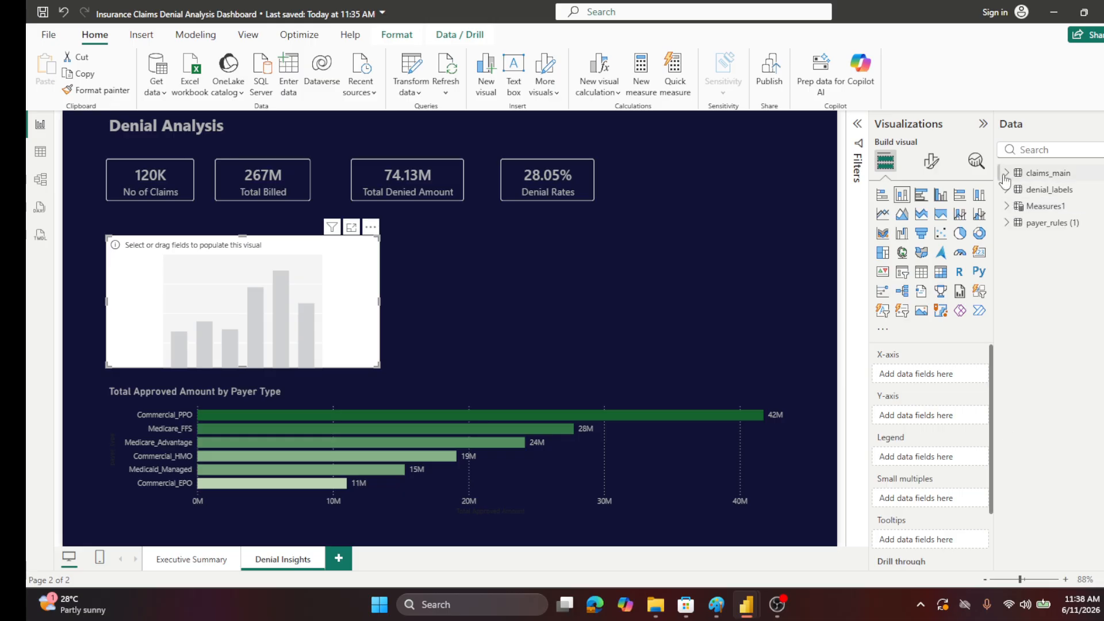
pyautogui.click(1009, 174)
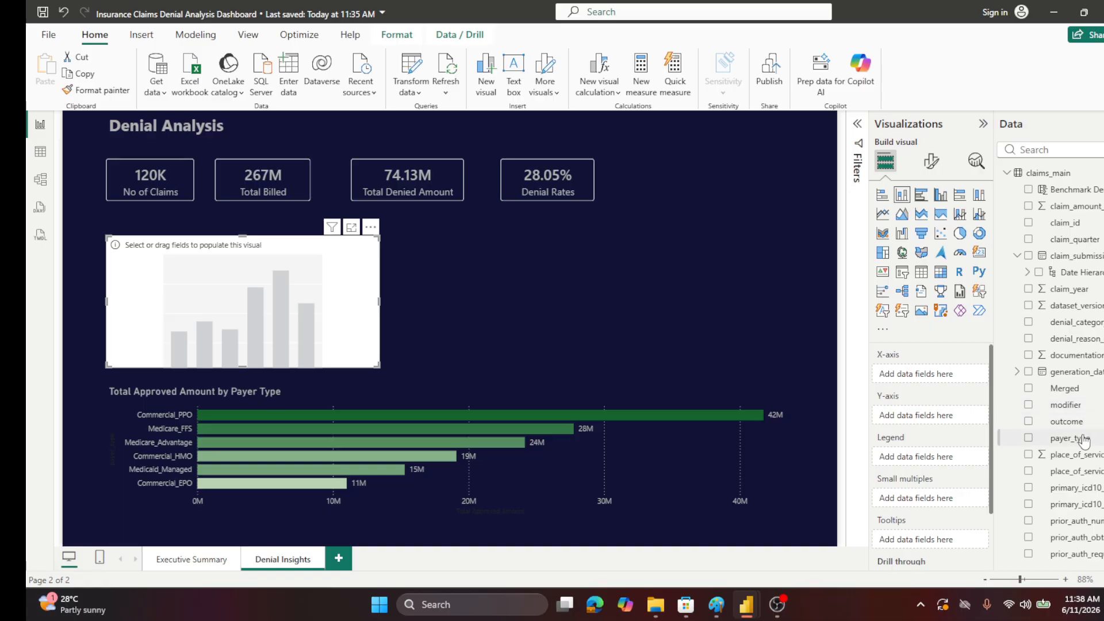
pyautogui.moveTo(1084, 441); pyautogui.dragTo(949, 381)
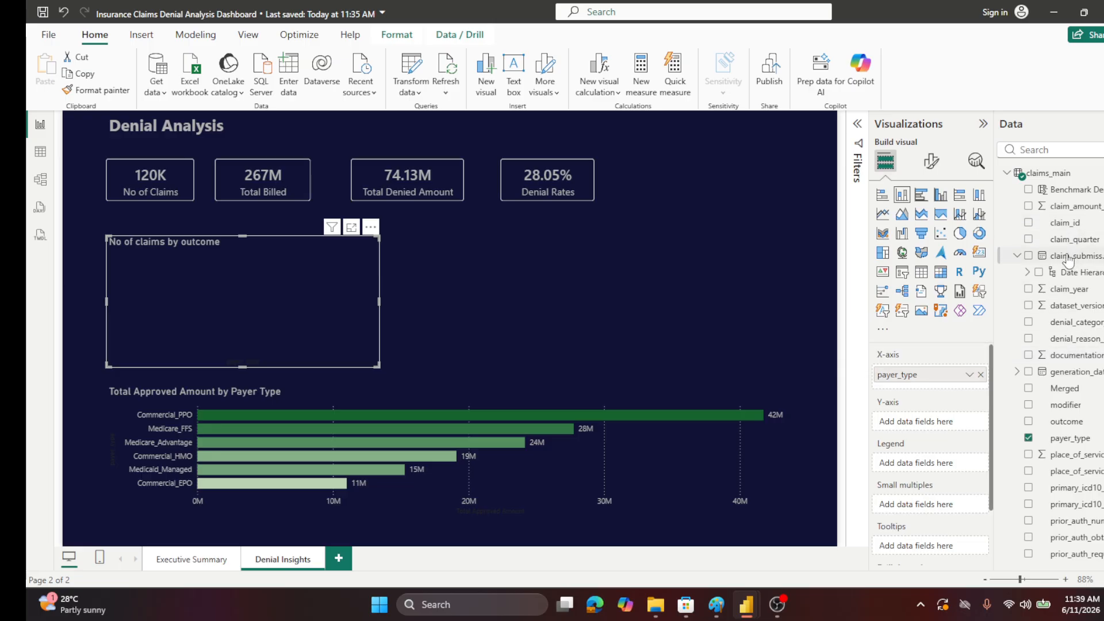
# - Add the Denial Rate measure from Measures1 to the column chart's Y-axis
pyautogui.click(1006, 174)
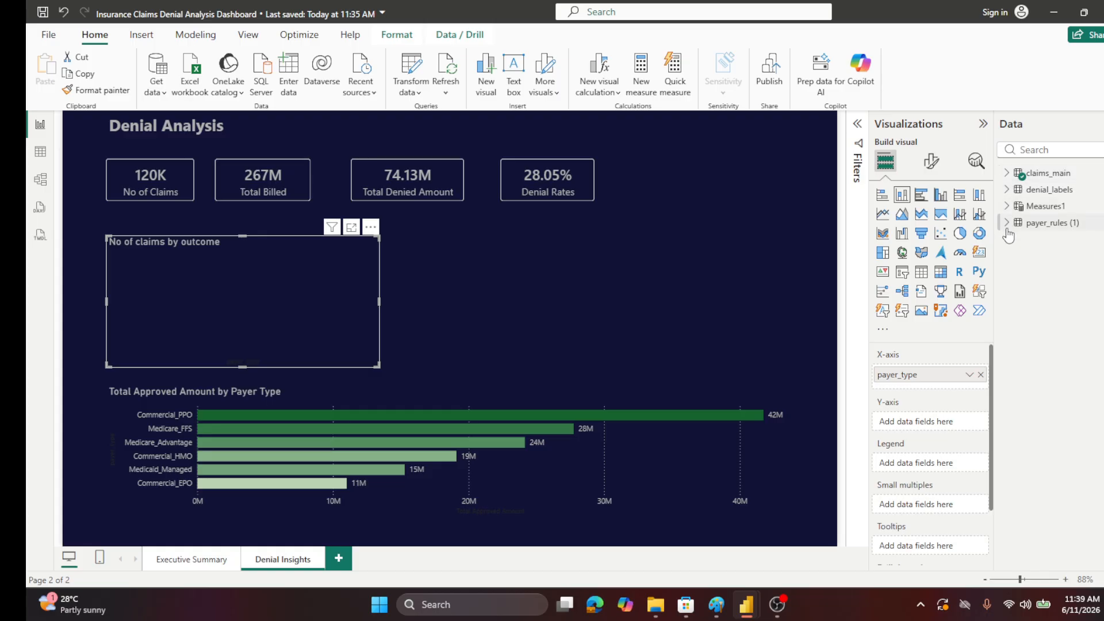
pyautogui.click(1007, 190)
pyautogui.click(1006, 190)
pyautogui.click(1007, 206)
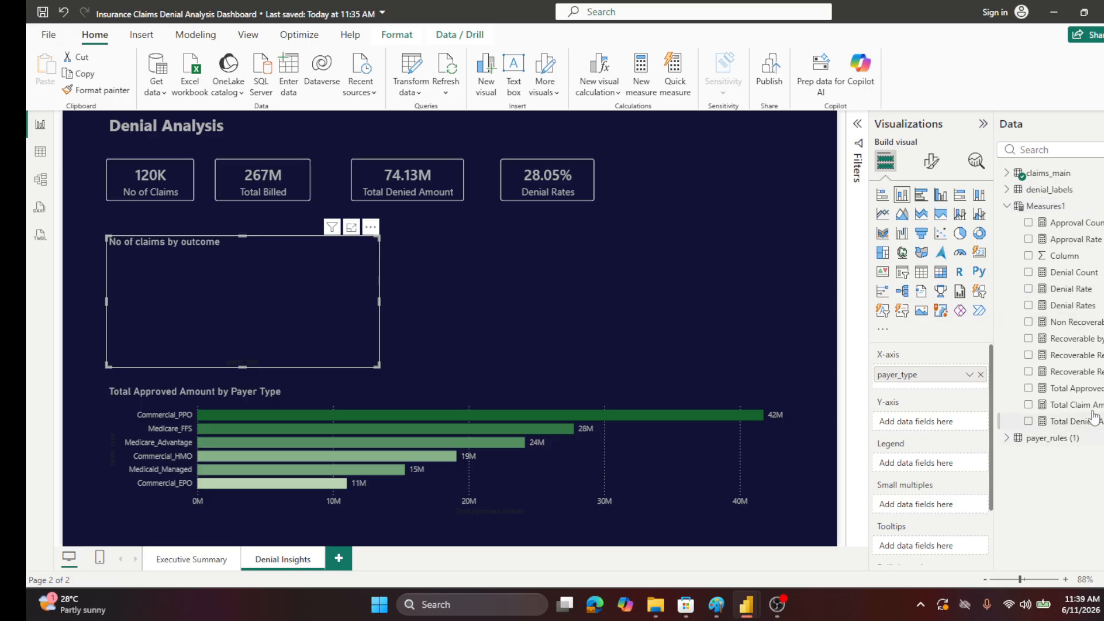
pyautogui.moveTo(1071, 294); pyautogui.dragTo(950, 425)
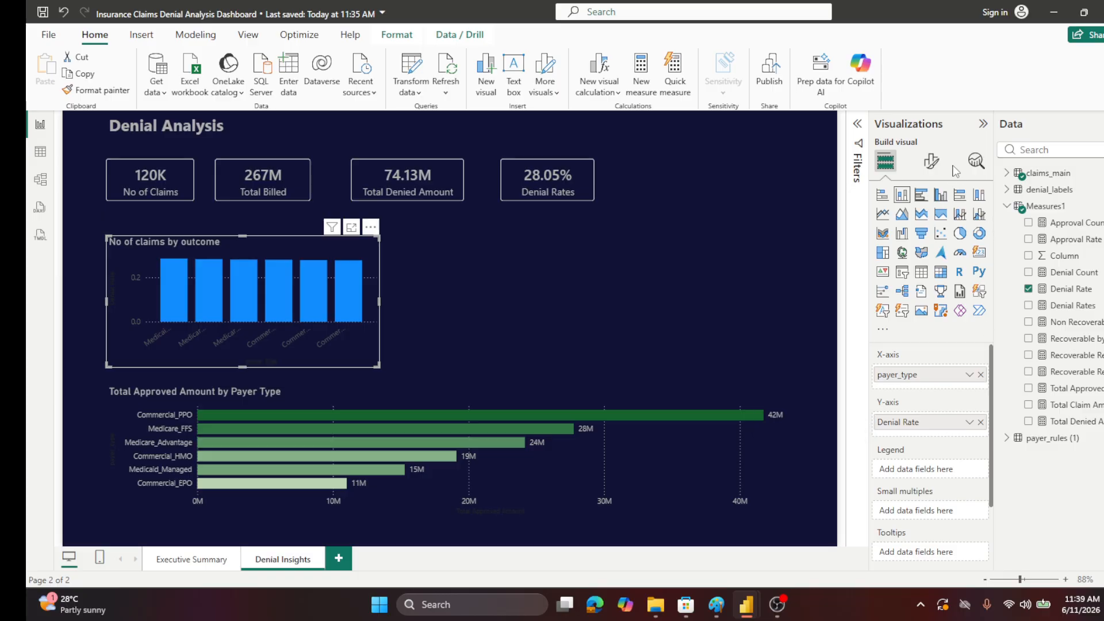
# - Recolor all columns of the payer type denial rate chart to the recently used light red
pyautogui.click(931, 162)
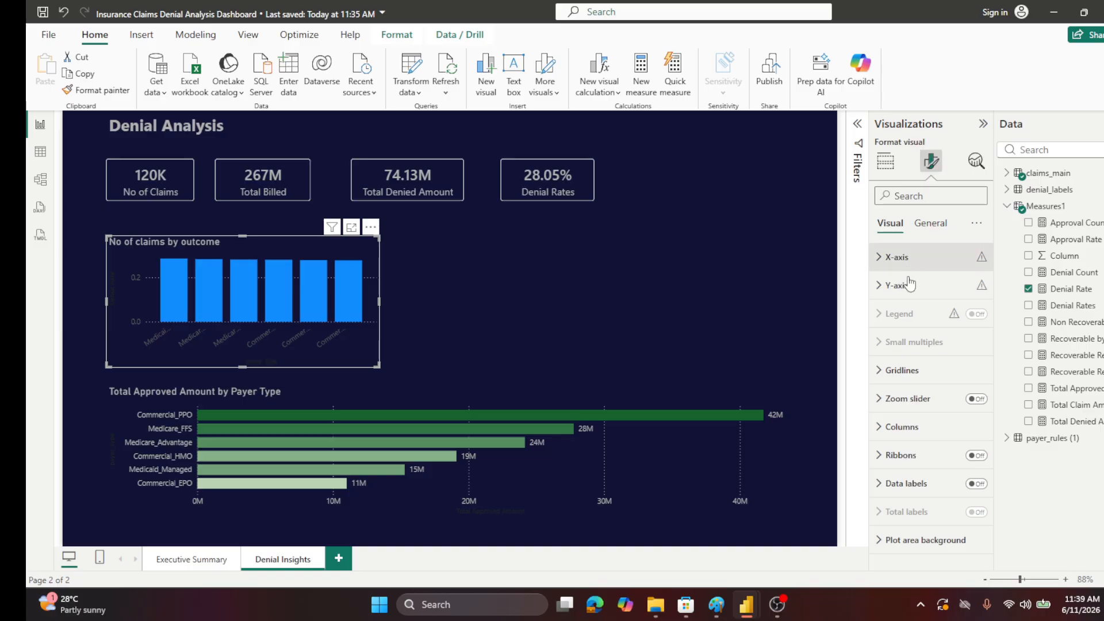
pyautogui.click(881, 426)
pyautogui.scroll(-3, 908, 429)
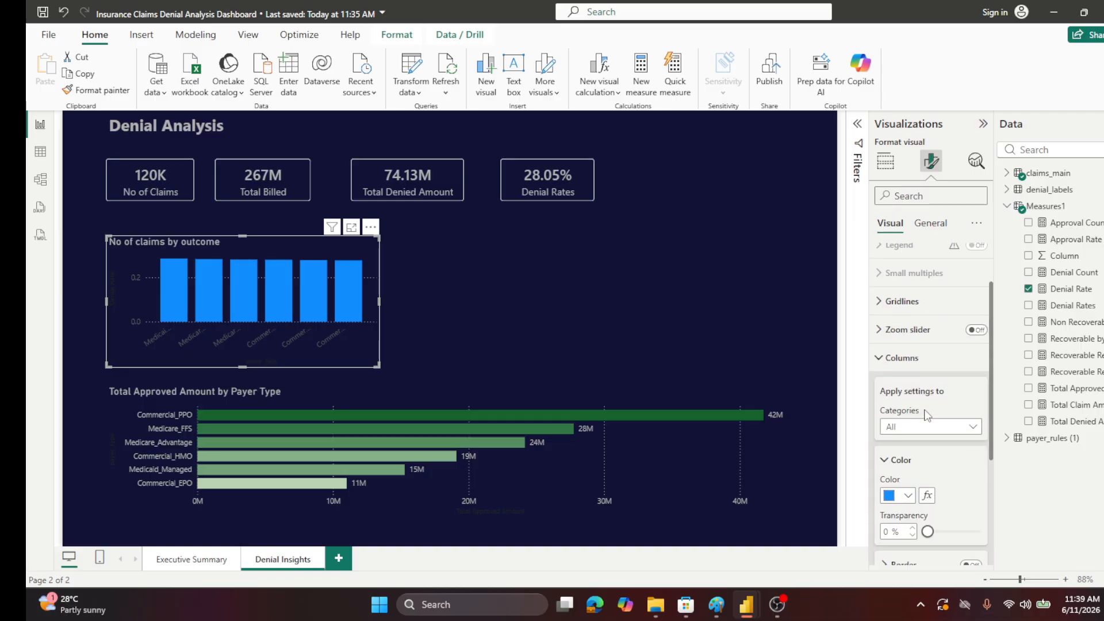
pyautogui.click(908, 426)
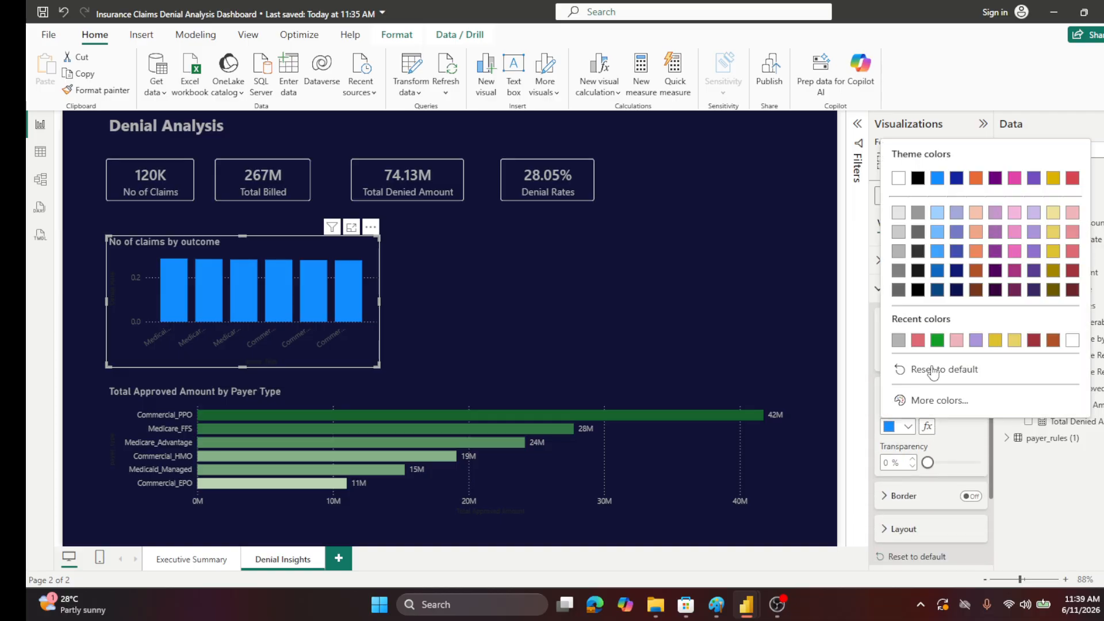
pyautogui.click(916, 337)
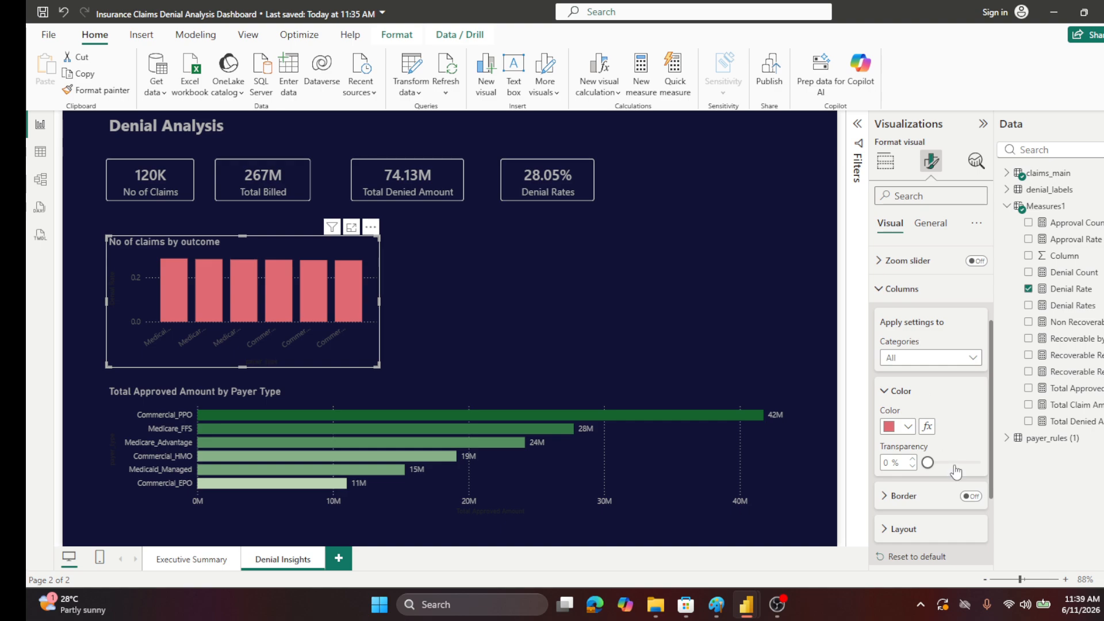
pyautogui.click(885, 391)
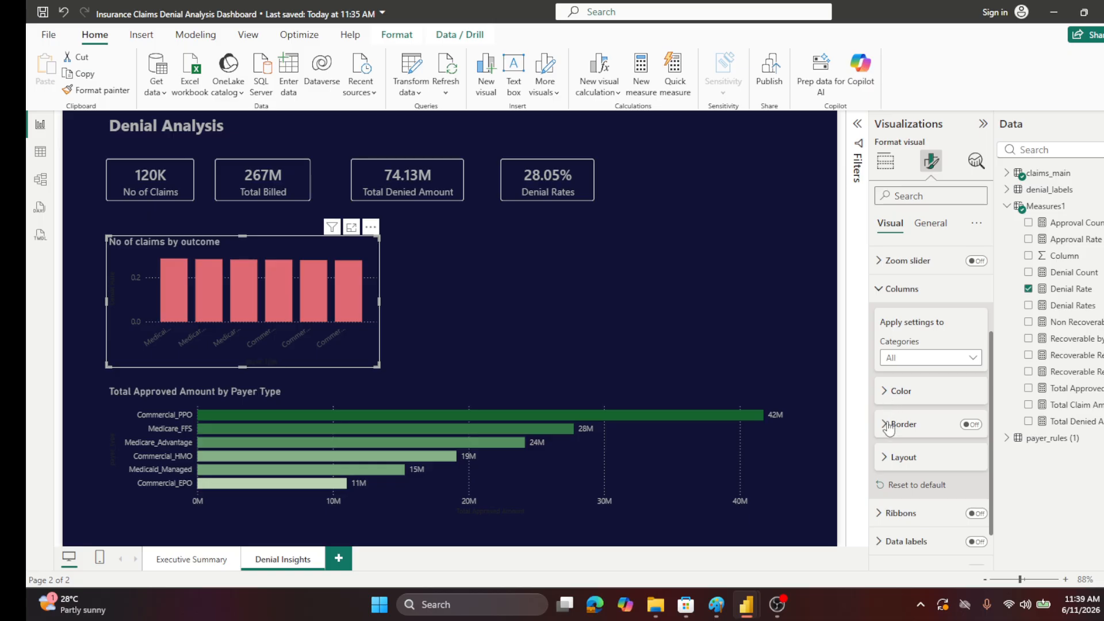
# - Turn on data labels for the payer type denial rate column chart
pyautogui.scroll(-1, 899, 448)
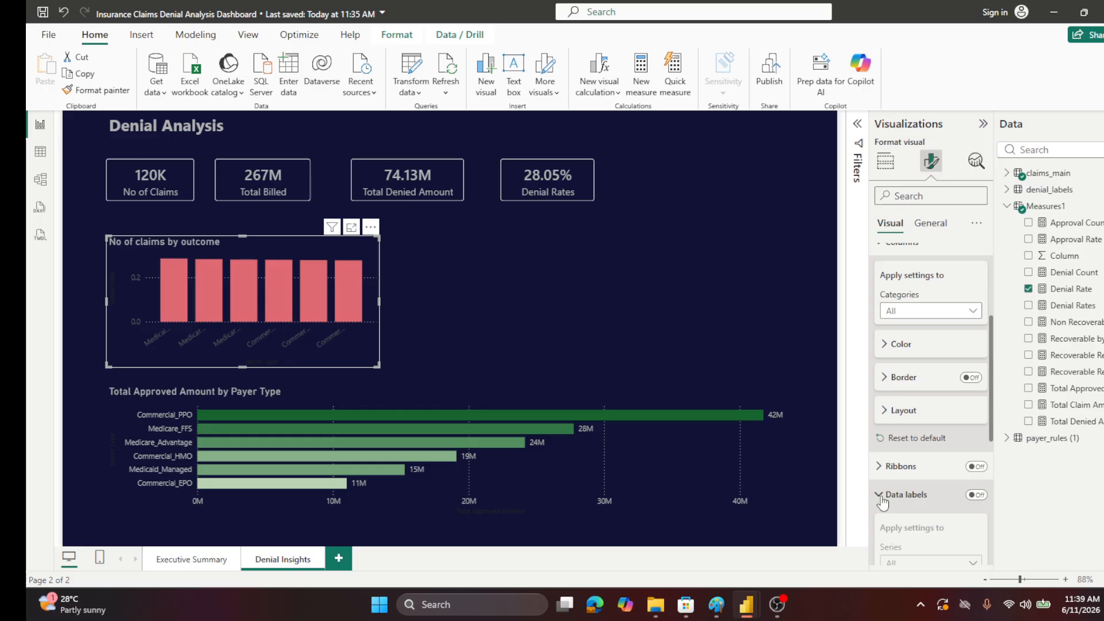
pyautogui.click(882, 496)
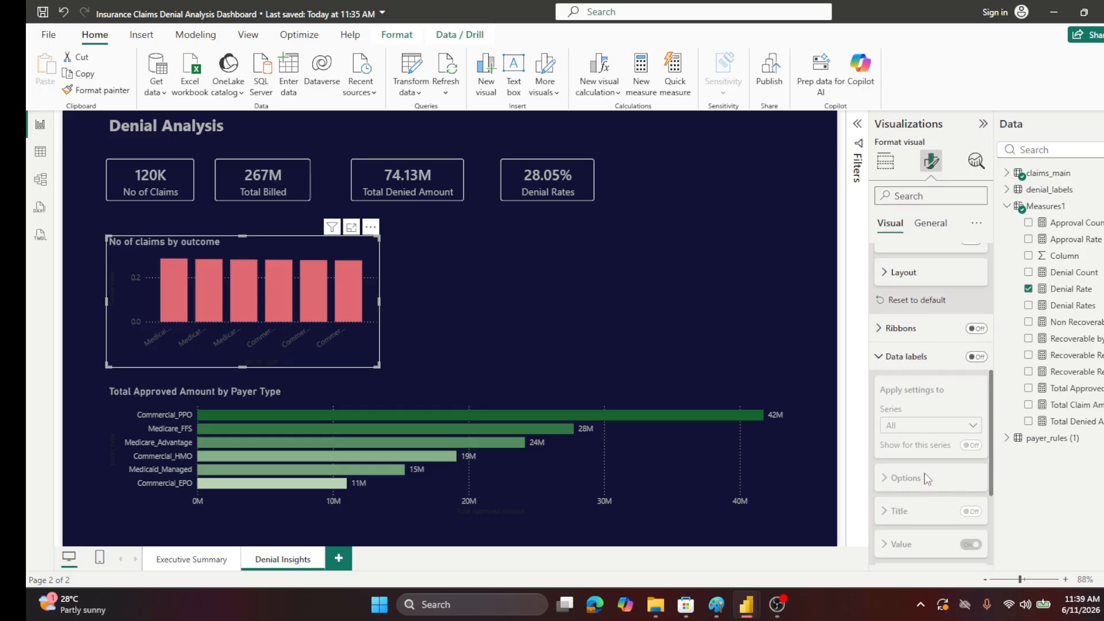
pyautogui.click(977, 357)
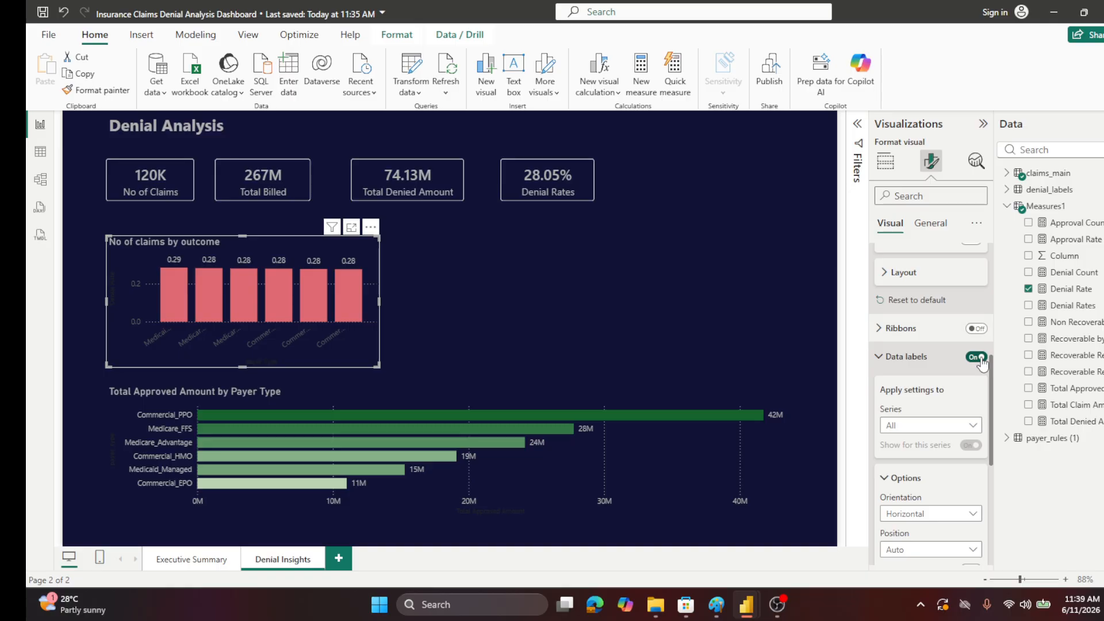
# - Format the Denial Rate measure in Measures1 as a percentage
pyautogui.click(1070, 288)
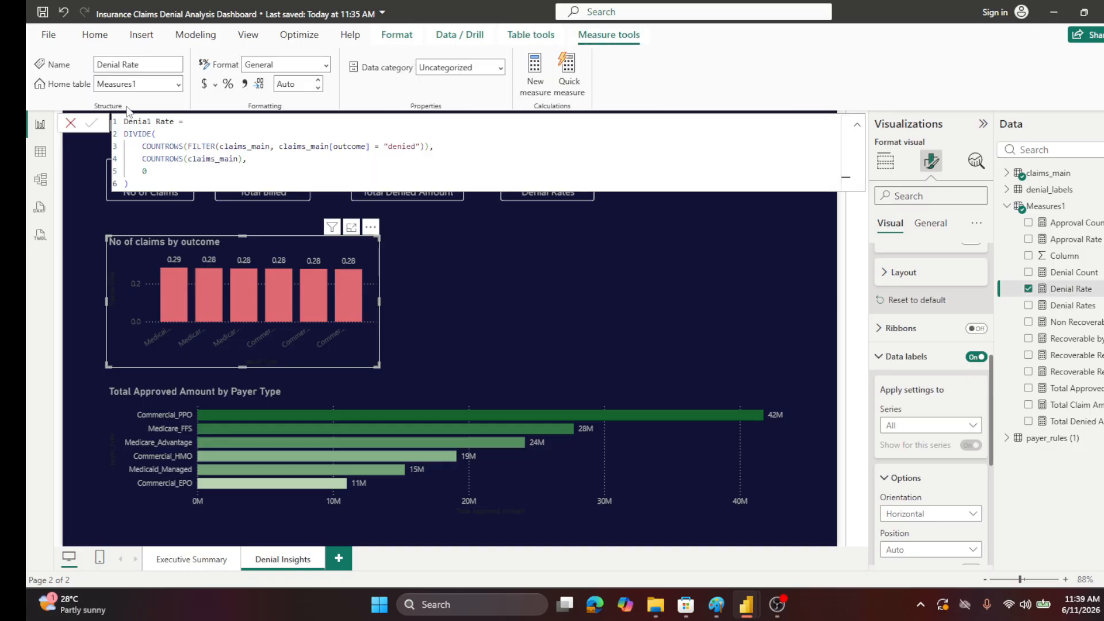
pyautogui.click(228, 86)
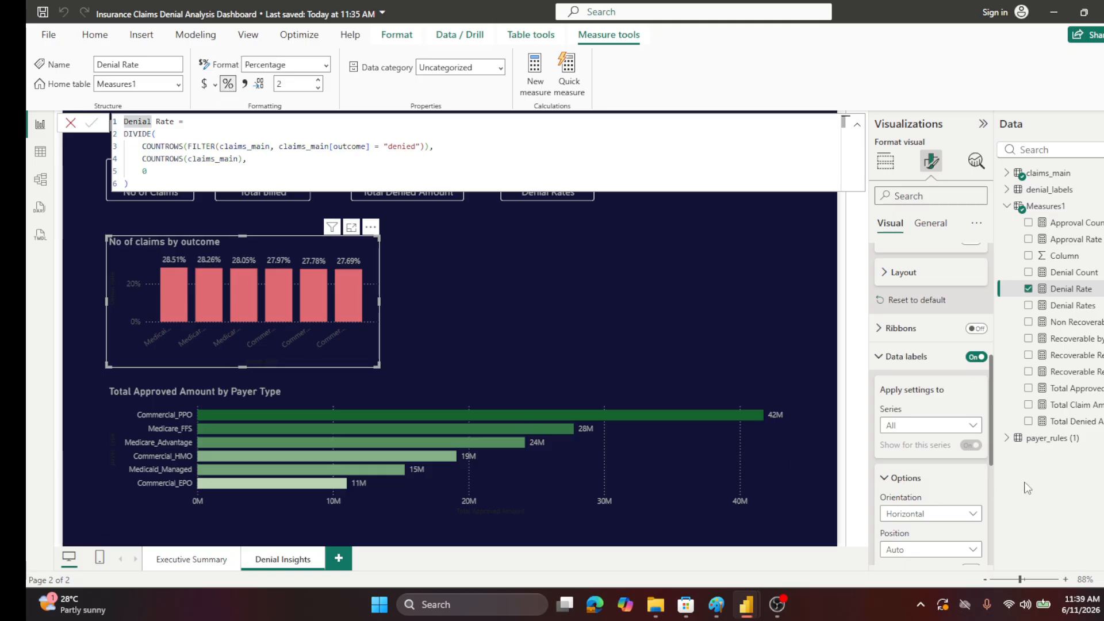
pyautogui.click(83, 219)
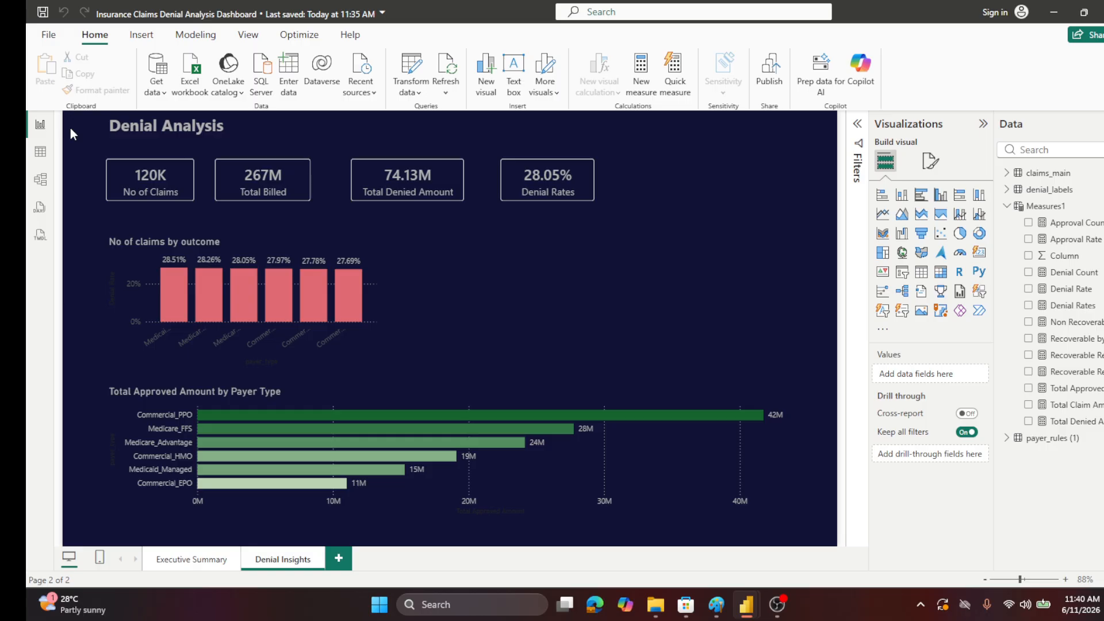
# - Recolor the X-axis values of the denial rate column chart to light gray from the theme colors
pyautogui.click(364, 361)
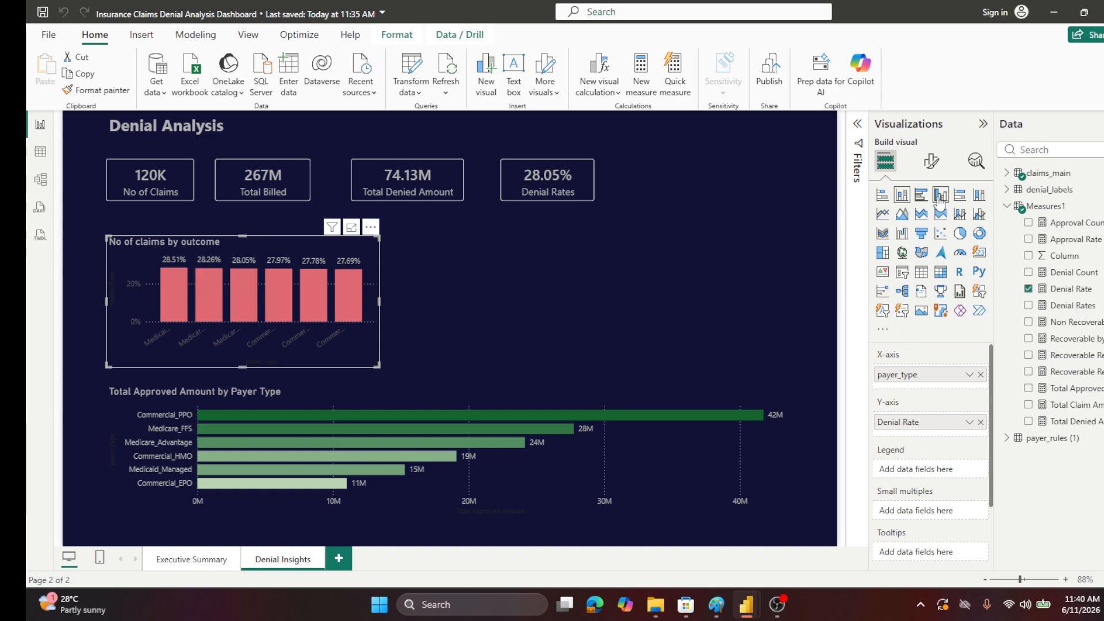
pyautogui.click(924, 165)
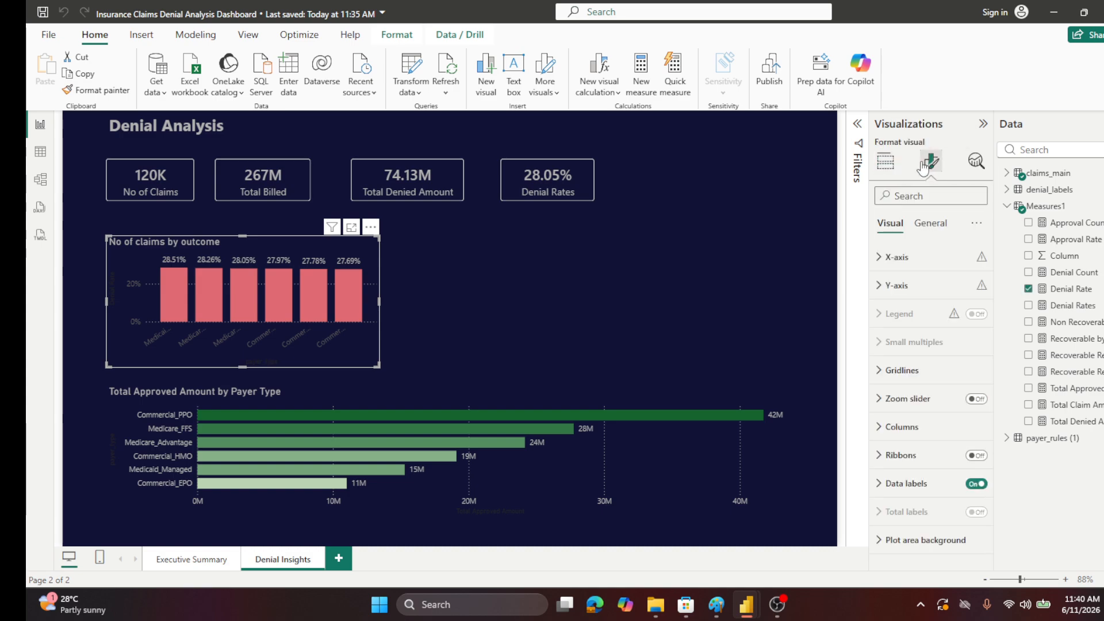
pyautogui.click(881, 257)
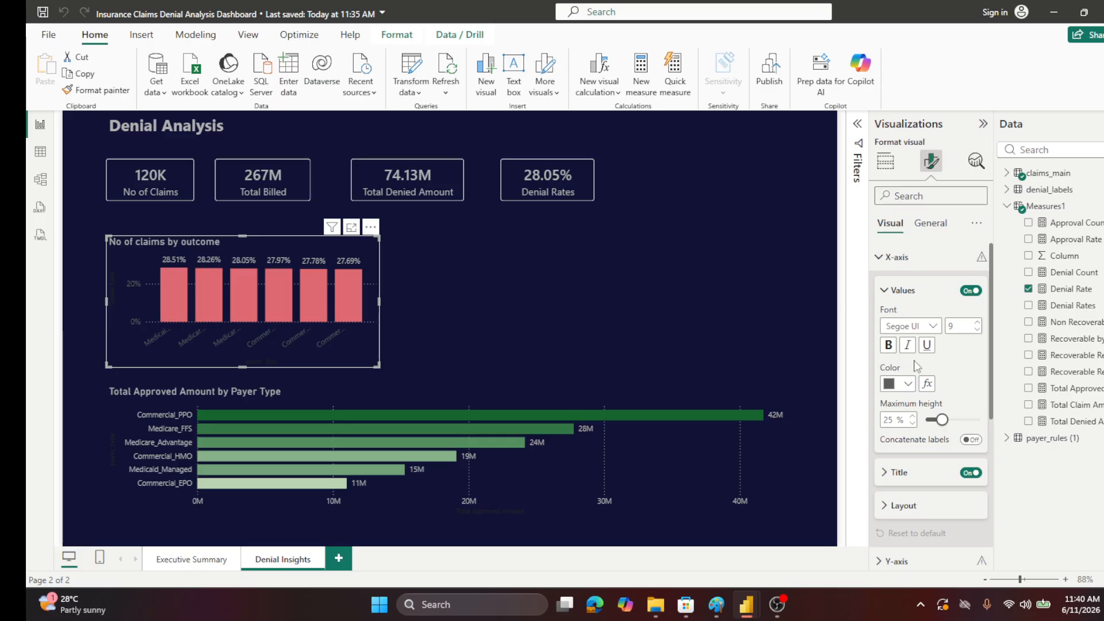
pyautogui.click(907, 384)
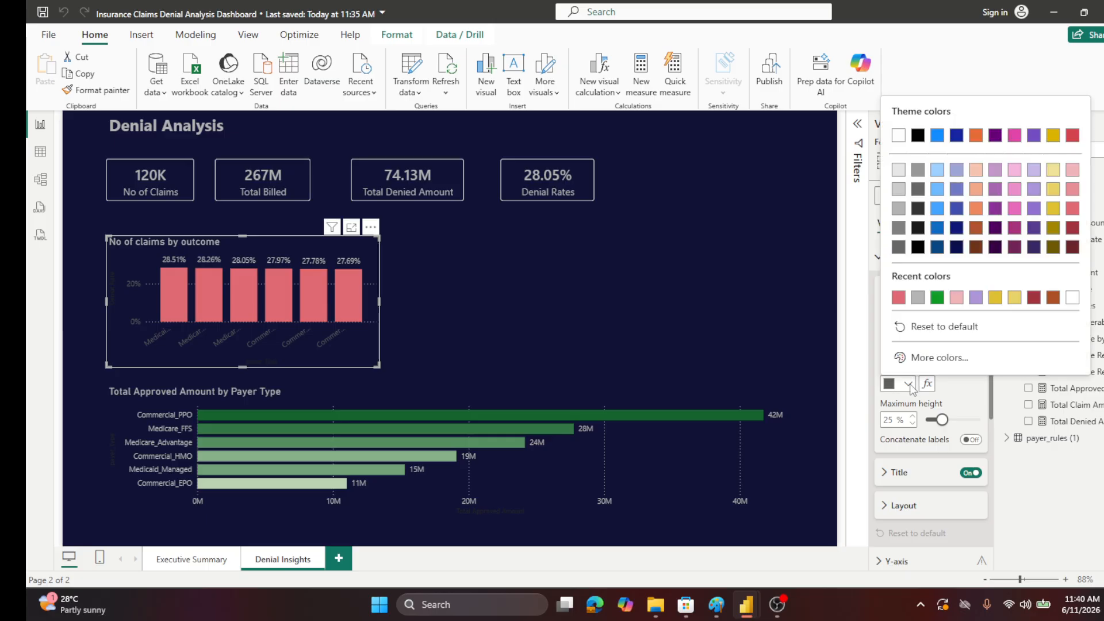
pyautogui.click(898, 207)
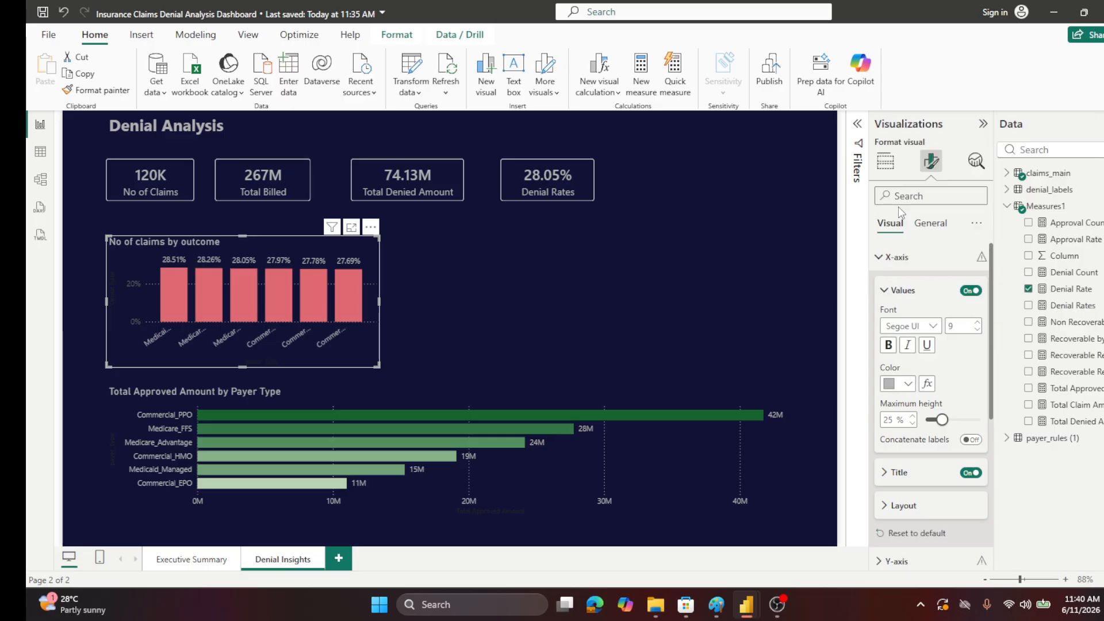
pyautogui.click(879, 257)
# - Recolor the Y-axis values of the denial rate column chart to the same light gray
pyautogui.click(880, 286)
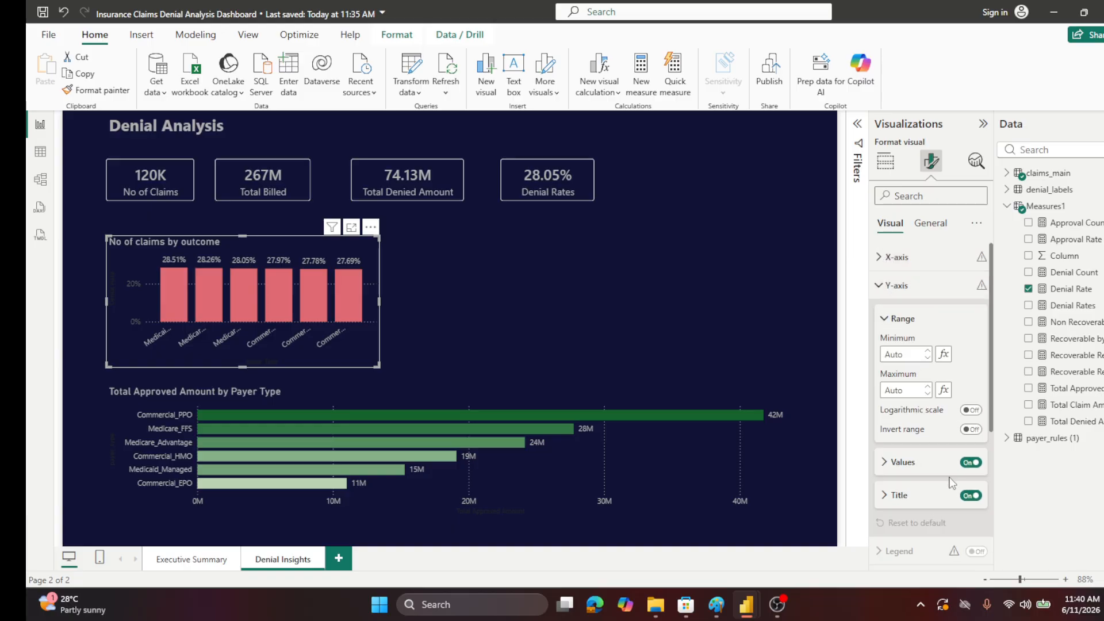
pyautogui.click(884, 463)
pyautogui.scroll(-3, 897, 460)
pyautogui.click(907, 418)
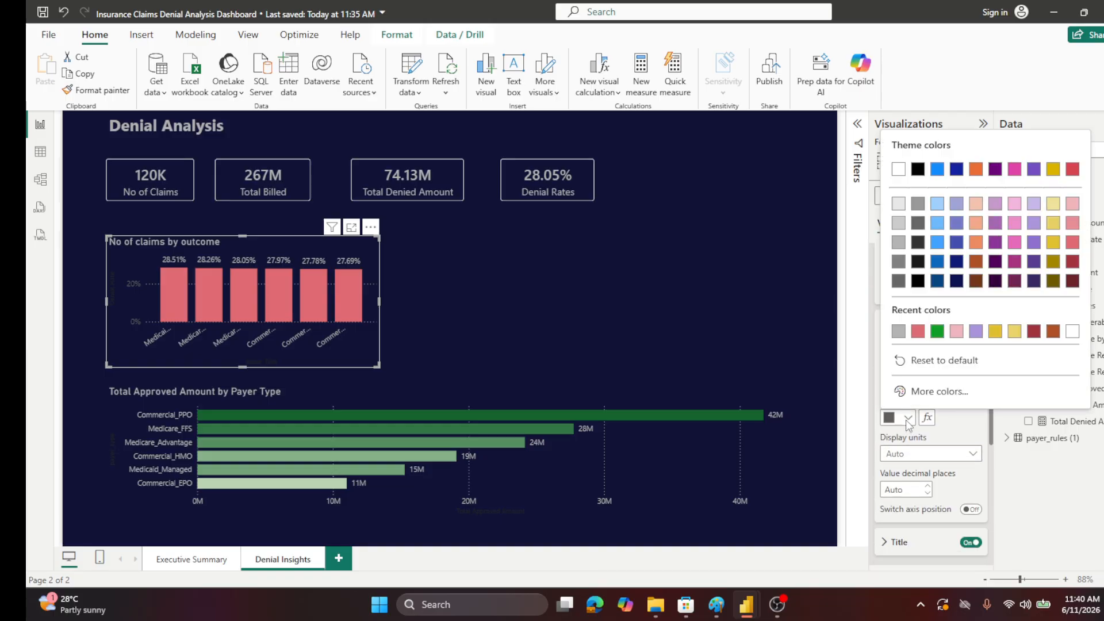
pyautogui.click(894, 245)
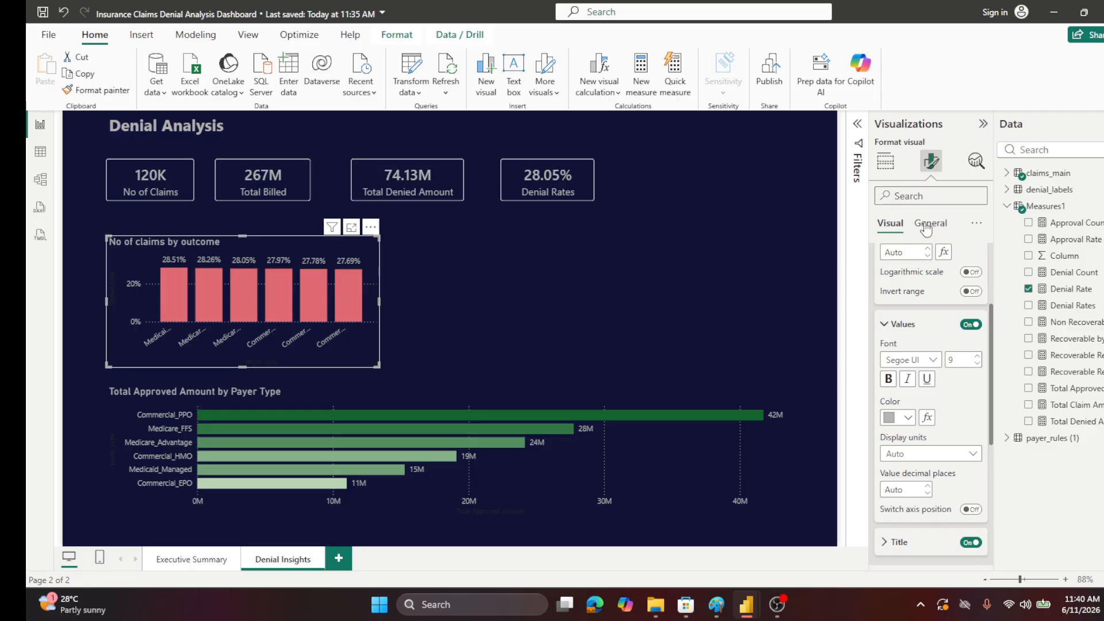
# - Recolor the Y-axis title of the denial rate column chart to light gray
pyautogui.scroll(-3, 983, 391)
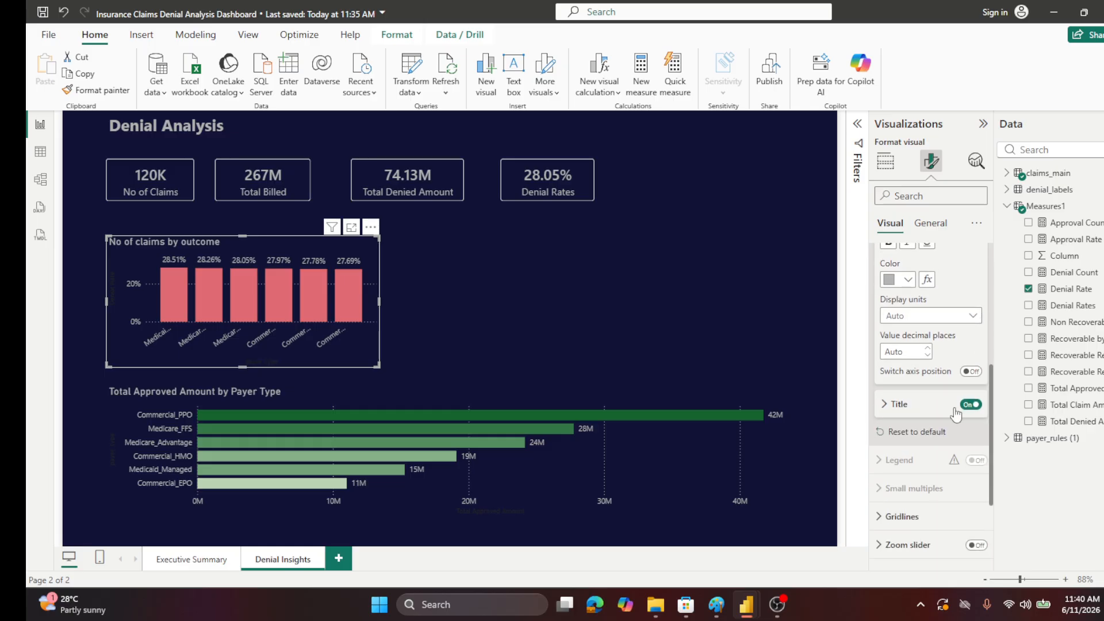
pyautogui.click(885, 405)
pyautogui.scroll(-3, 906, 431)
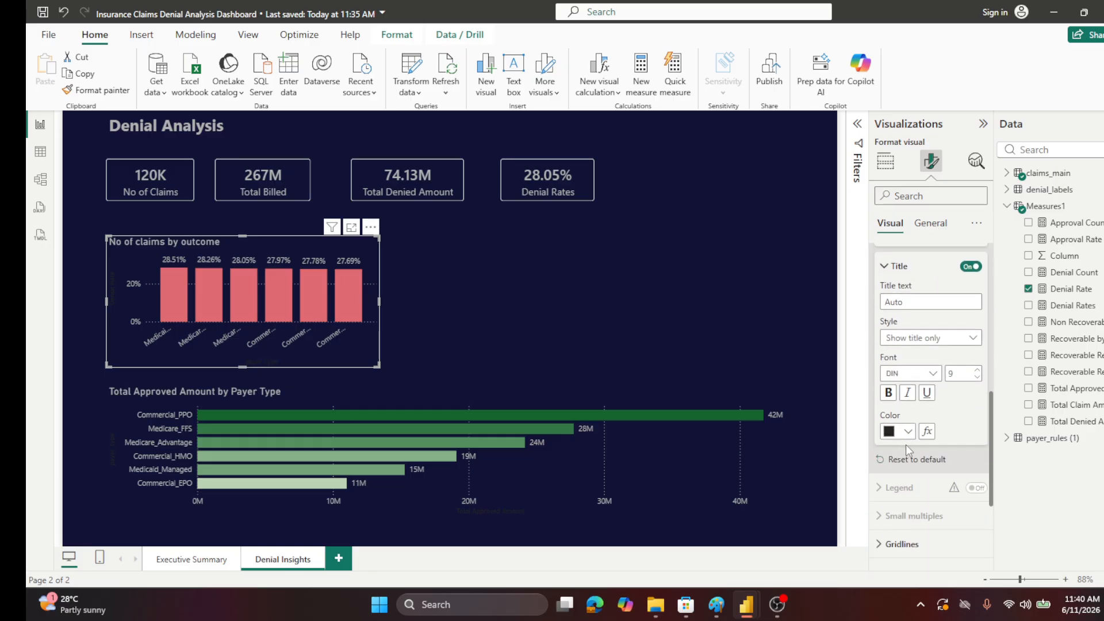
pyautogui.click(908, 432)
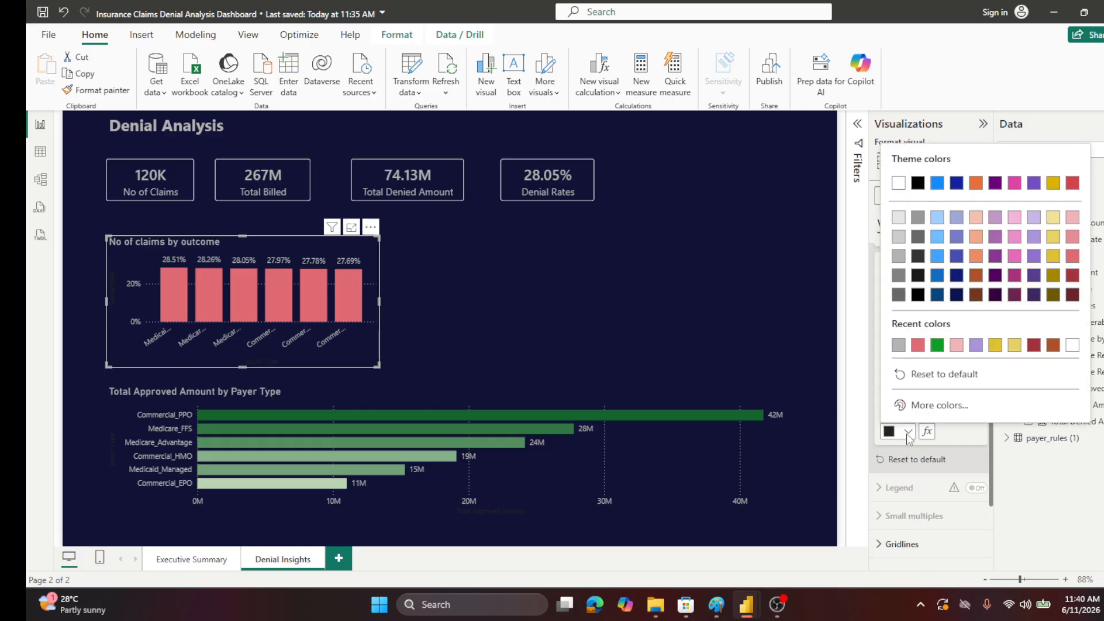
pyautogui.click(897, 258)
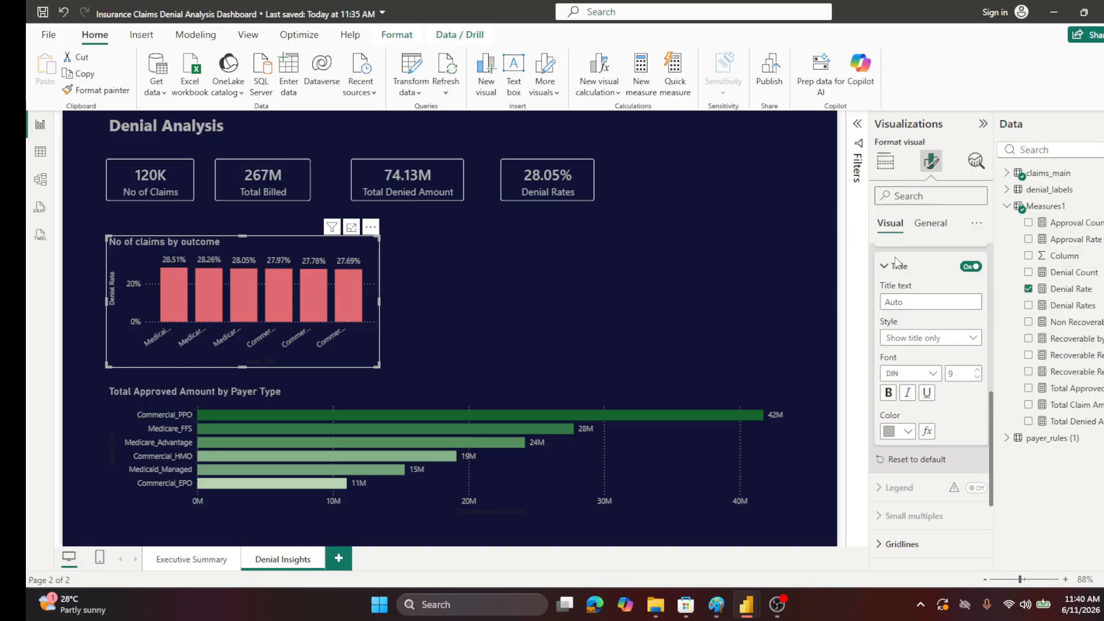
pyautogui.click(741, 195)
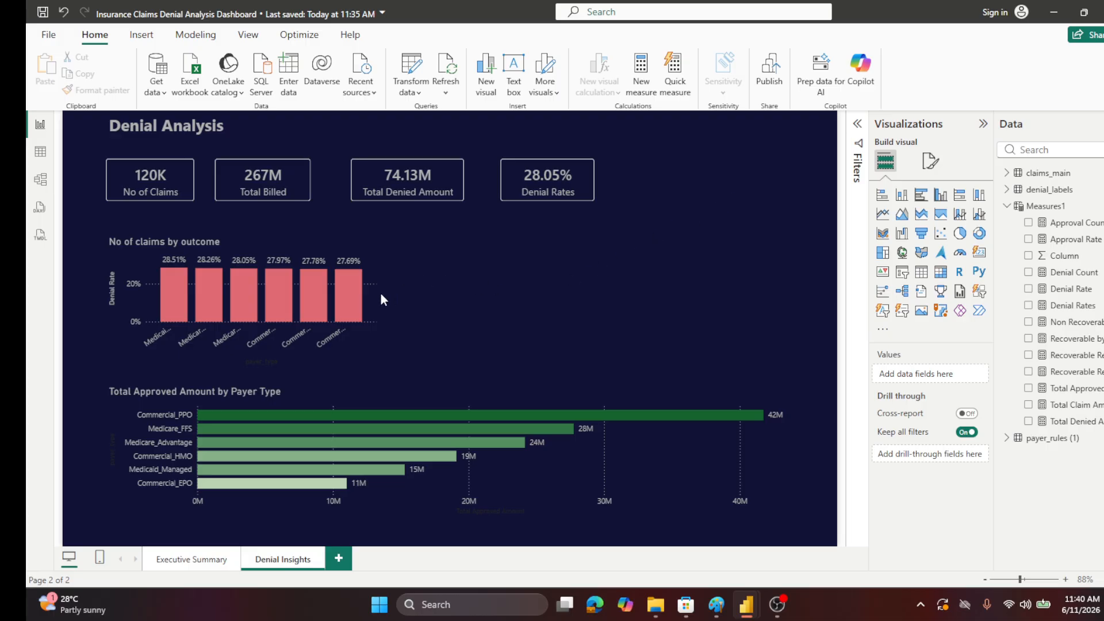
# - Make the denial rate column chart wider and taller, shifting the Total Approved Amount by Payer Type chart down to make room
pyautogui.moveTo(377, 299); pyautogui.dragTo(422, 296)
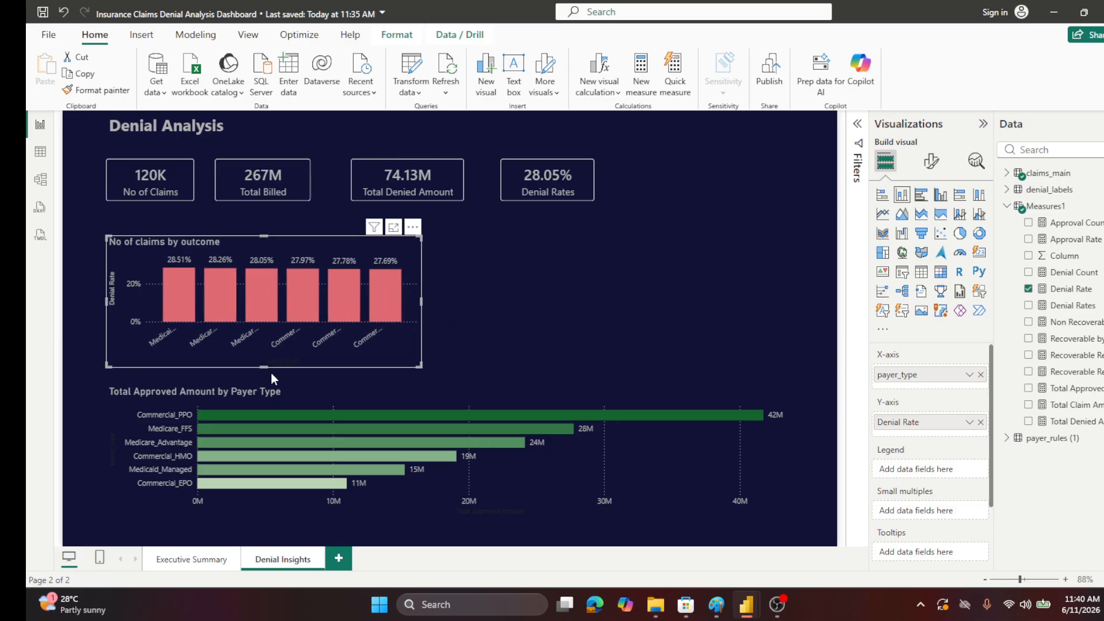
pyautogui.moveTo(263, 369)
pyautogui.mouseDown()
pyautogui.moveTo(261, 392)
pyautogui.moveTo(267, 375)
pyautogui.mouseUp()
pyautogui.moveTo(263, 235); pyautogui.dragTo(264, 210)
pyautogui.click(305, 399)
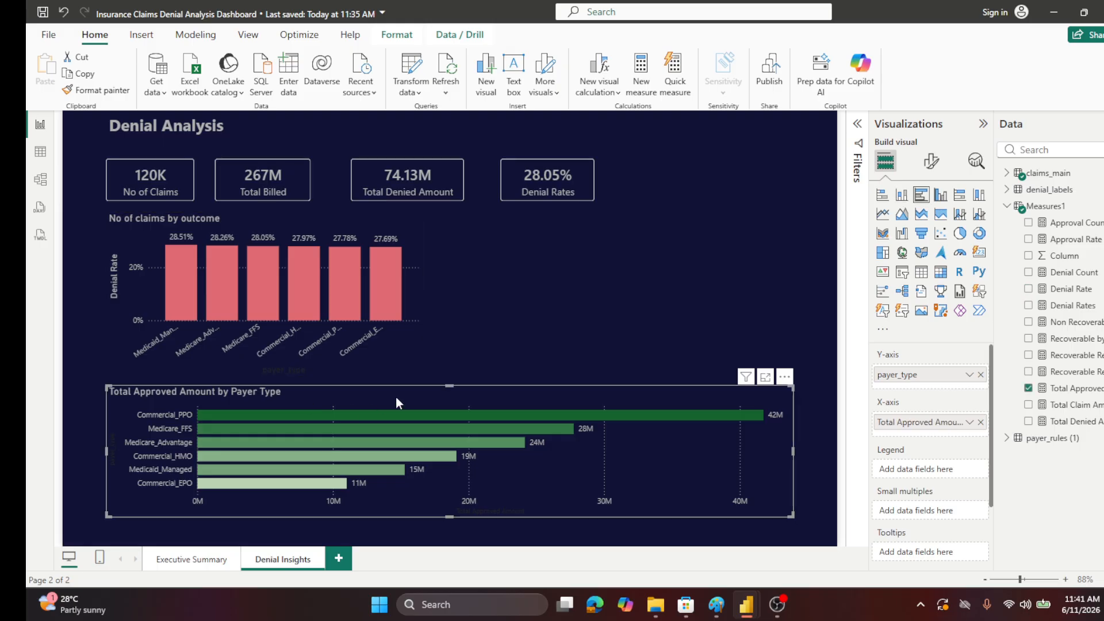
pyautogui.moveTo(449, 385); pyautogui.dragTo(439, 422)
pyautogui.click(321, 357)
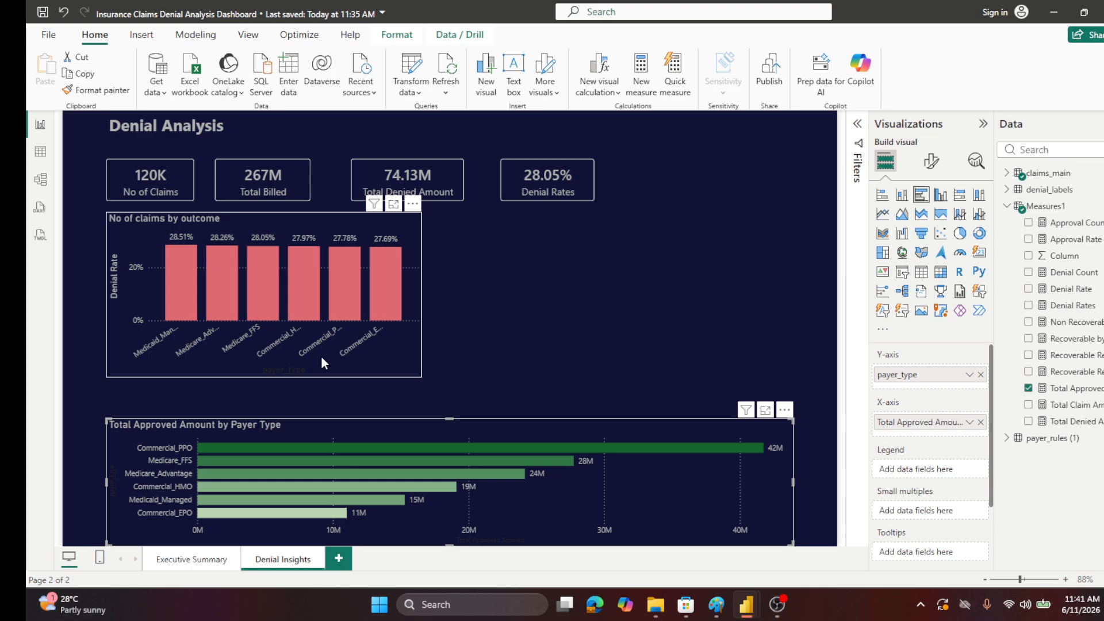
pyautogui.moveTo(260, 377); pyautogui.dragTo(267, 401)
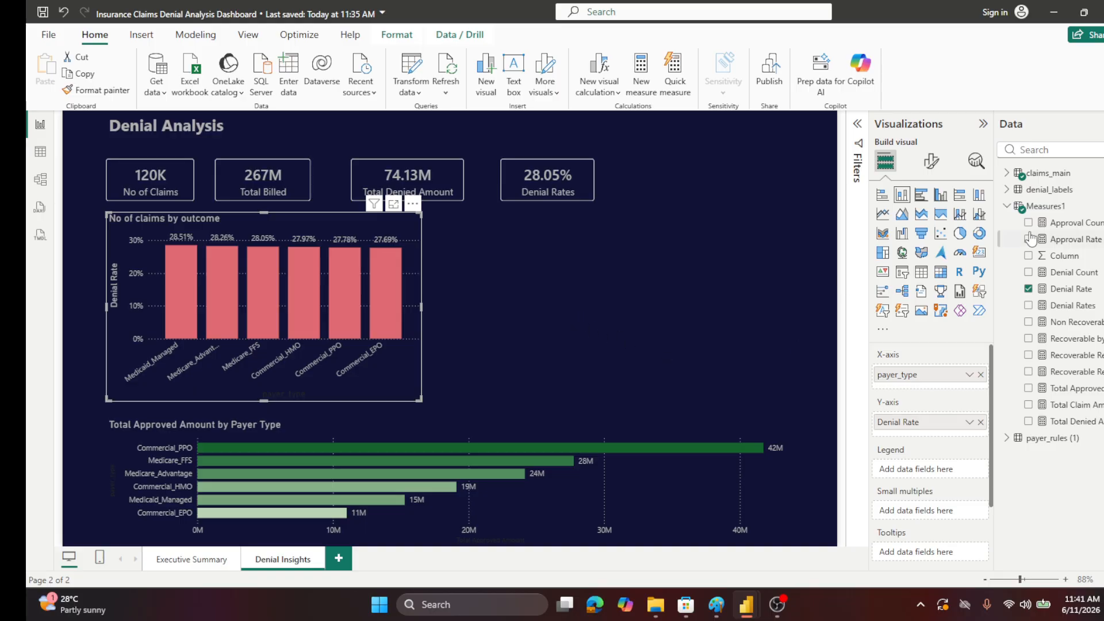
# - Add Benchmark Denial Rate Col from claims_main to the column chart's Y-axis below Denial Rate
pyautogui.click(1006, 207)
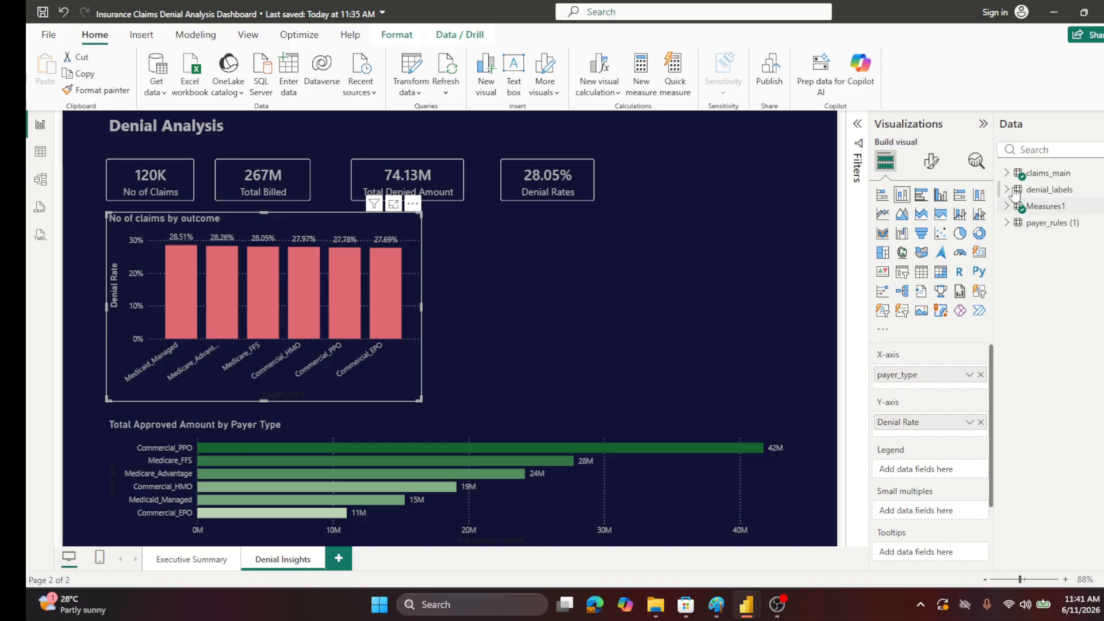
pyautogui.click(1005, 173)
pyautogui.moveTo(1067, 194); pyautogui.dragTo(955, 430)
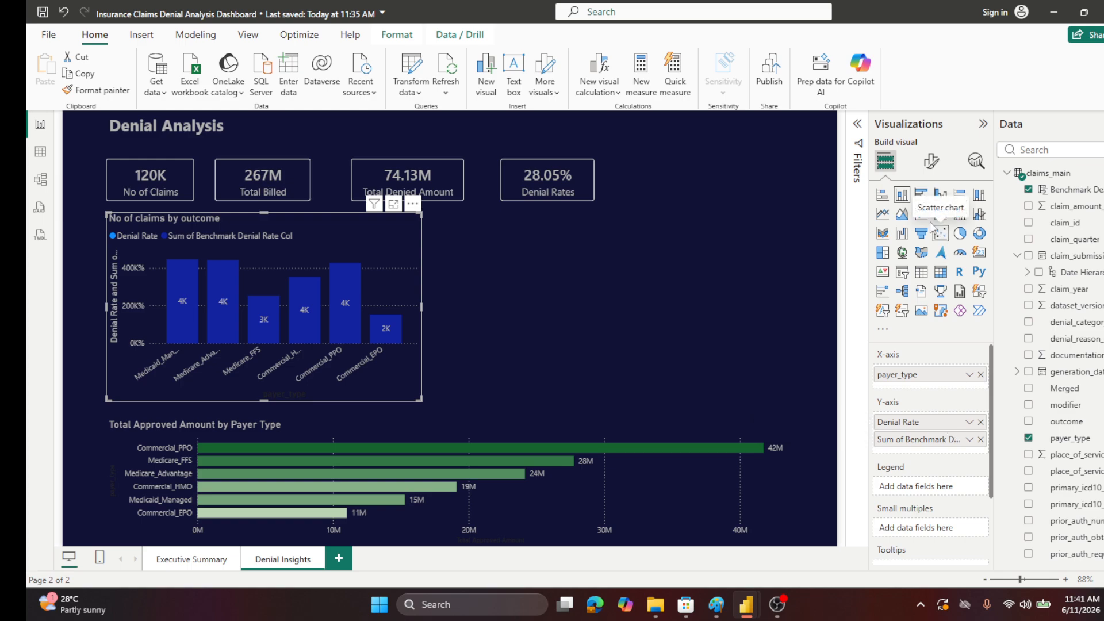
# - Convert the chart to a clustered column chart and summarize Benchmark Denial Rate Col by Average
pyautogui.click(942, 195)
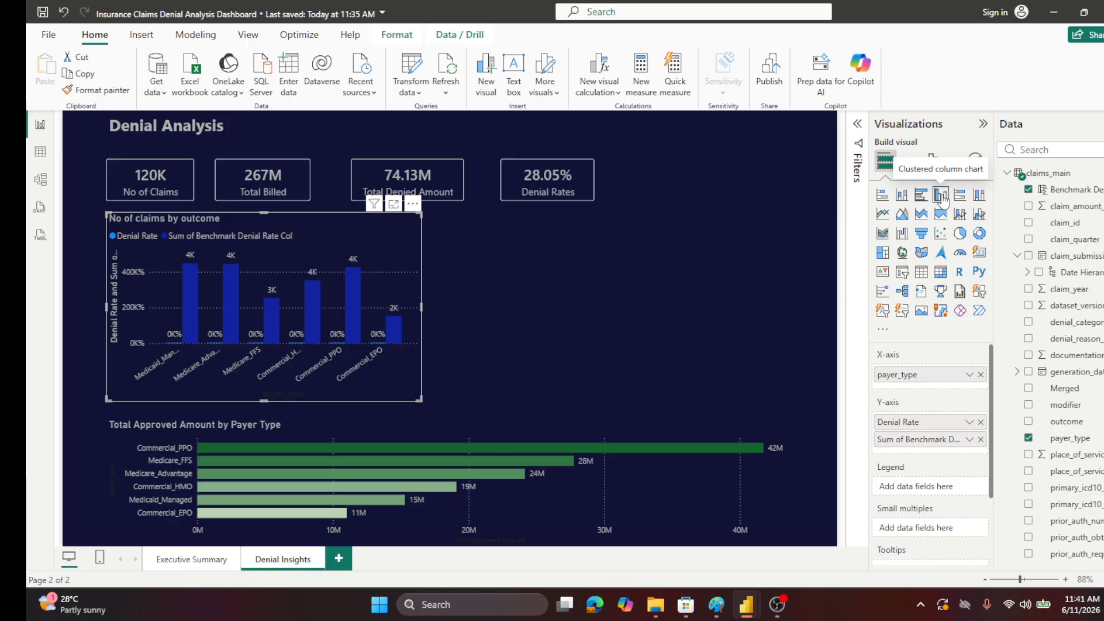
pyautogui.click(904, 196)
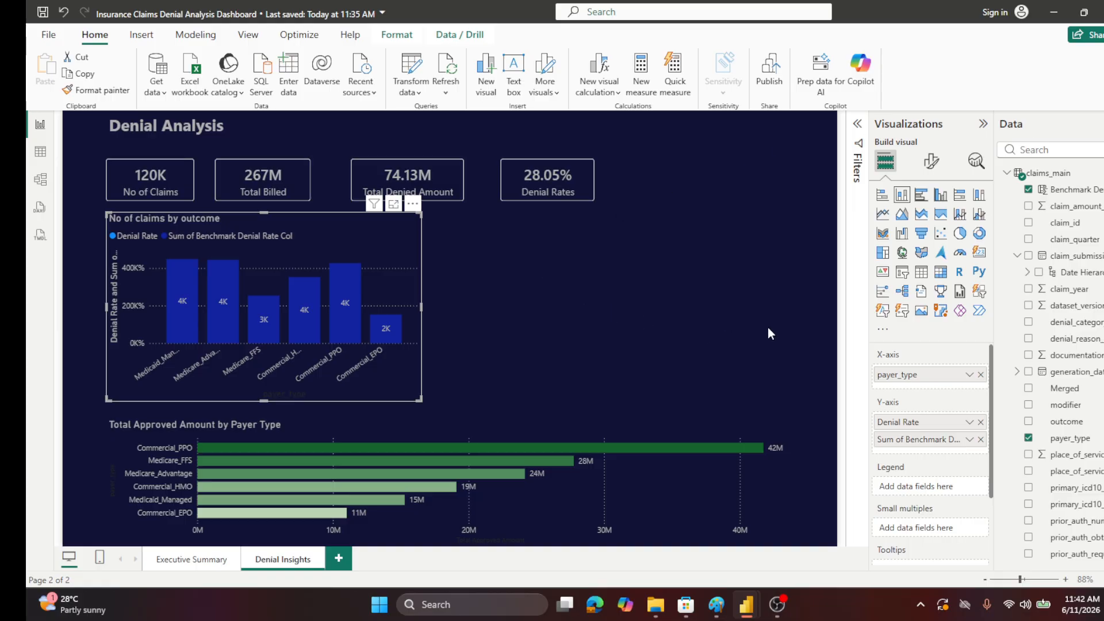
pyautogui.click(938, 197)
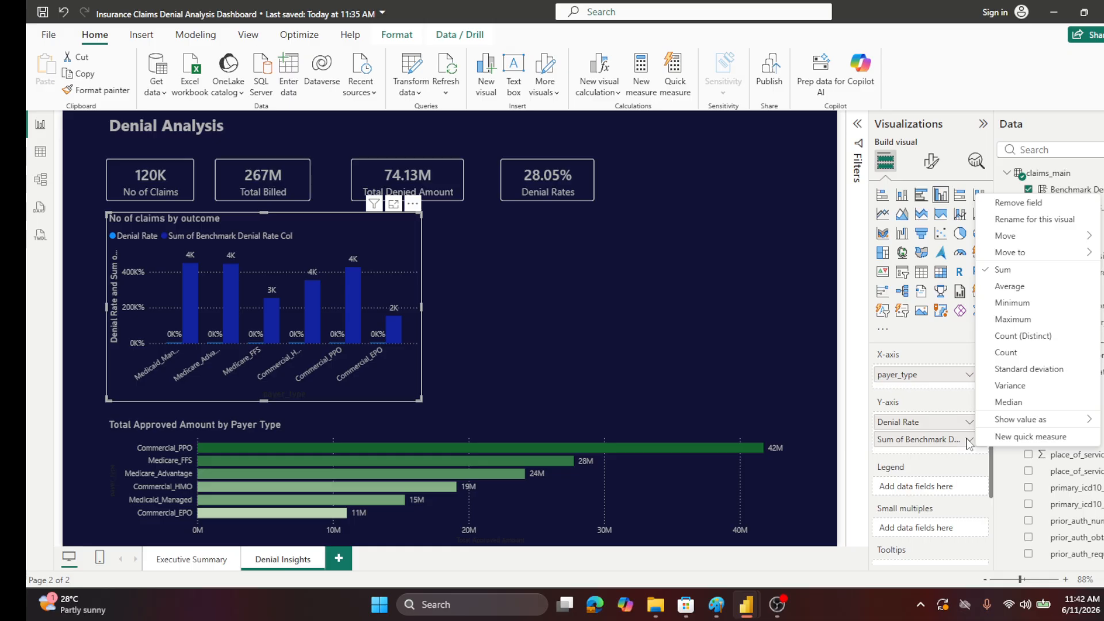
pyautogui.click(1001, 289)
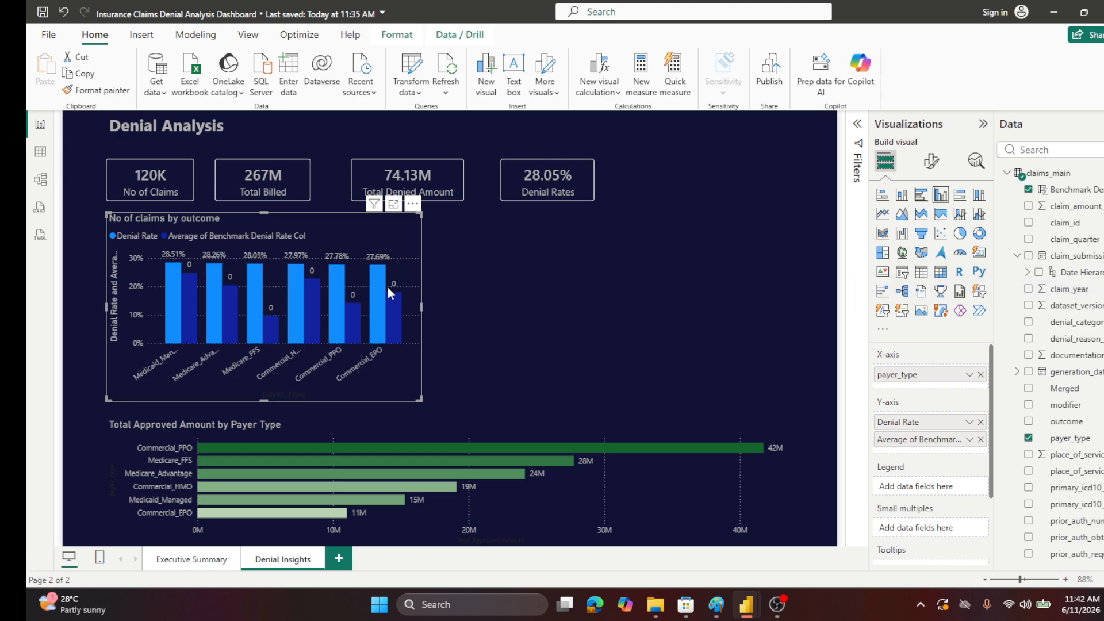
pyautogui.moveTo(400, 308)
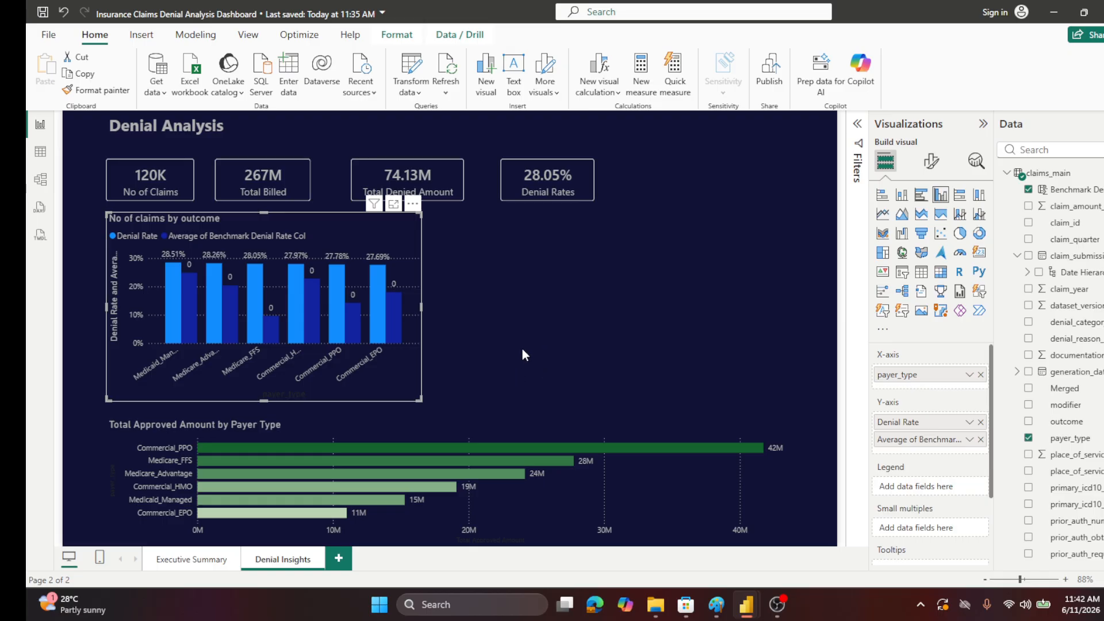
# - Stretch the column chart slightly taller and move the four metric cards up closer to the Denial Analysis title
pyautogui.moveTo(264, 400); pyautogui.dragTo(262, 402)
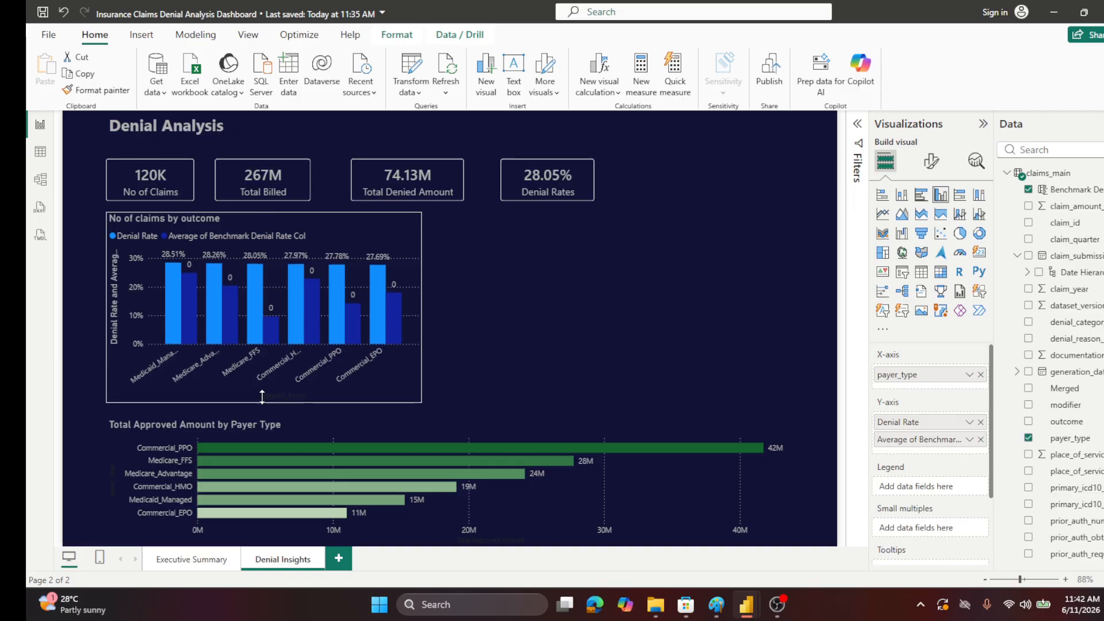
pyautogui.click(147, 157)
pyautogui.moveTo(144, 150); pyautogui.dragTo(146, 144)
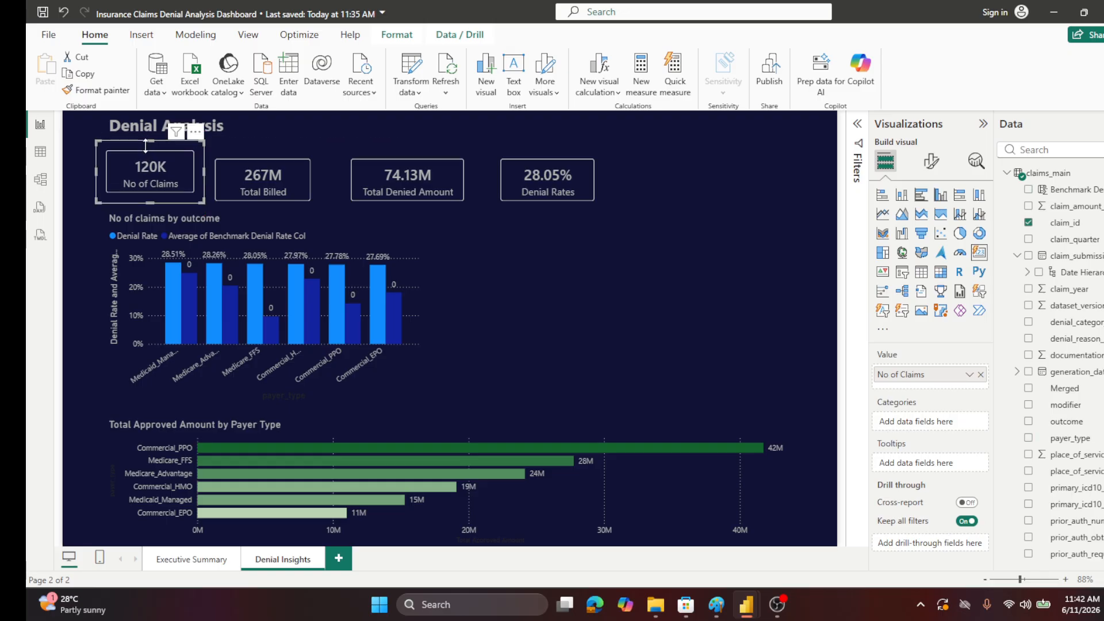
pyautogui.moveTo(148, 199); pyautogui.dragTo(150, 195)
pyautogui.moveTo(264, 202); pyautogui.dragTo(264, 197)
pyautogui.moveTo(388, 202); pyautogui.dragTo(401, 197)
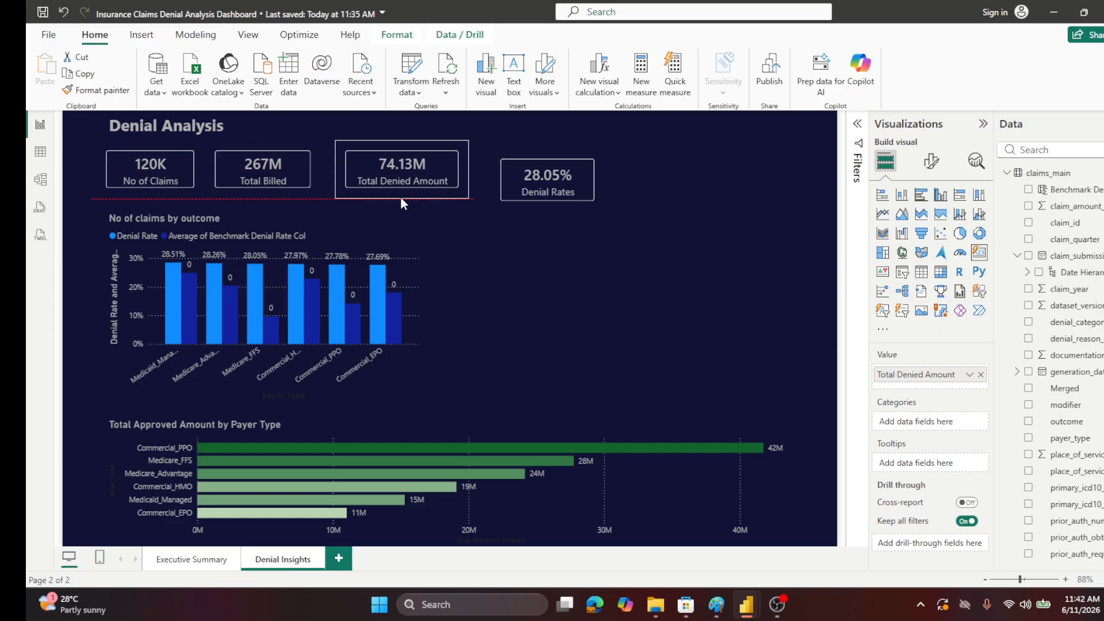
pyautogui.moveTo(526, 198); pyautogui.dragTo(544, 196)
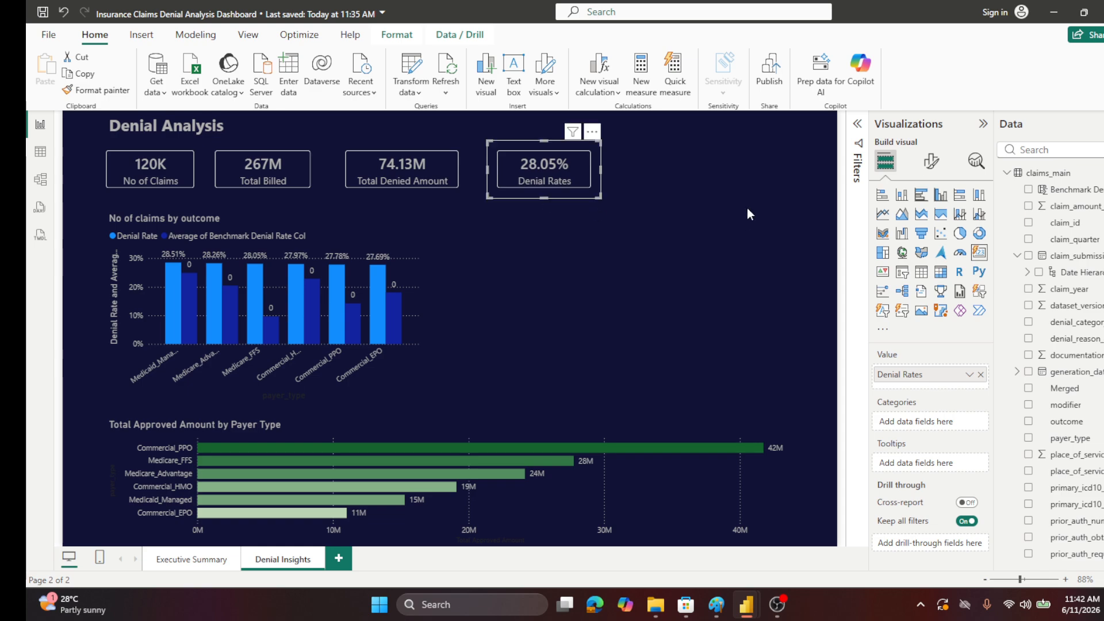
pyautogui.click(746, 208)
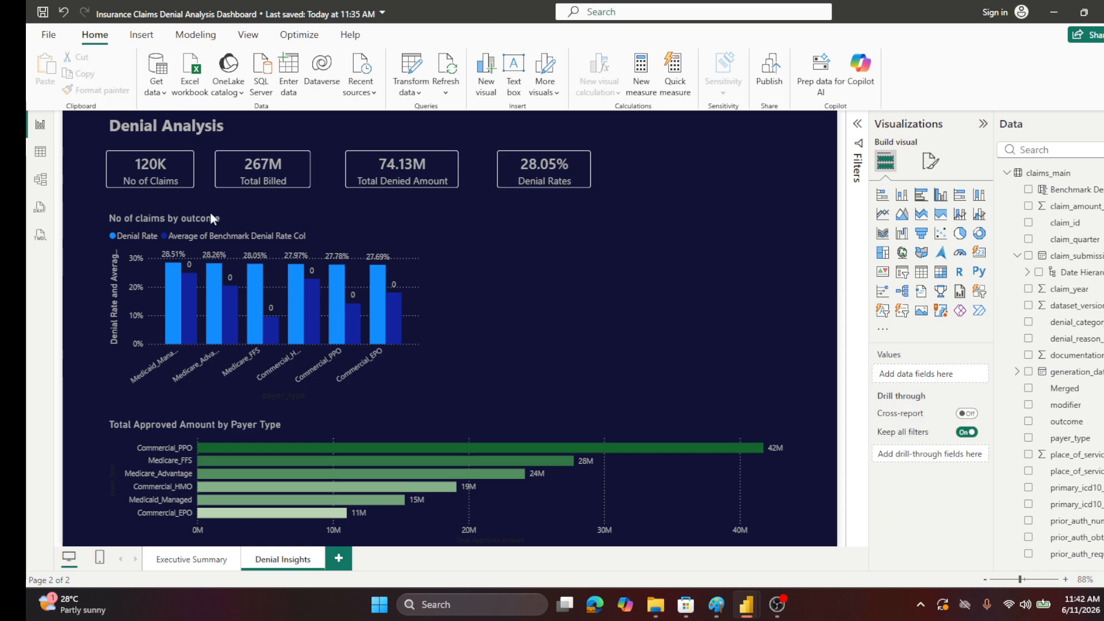
# - Set the column chart's data label position to Inside center for the Average of Benchmark Denial Rate Col series
pyautogui.click(250, 233)
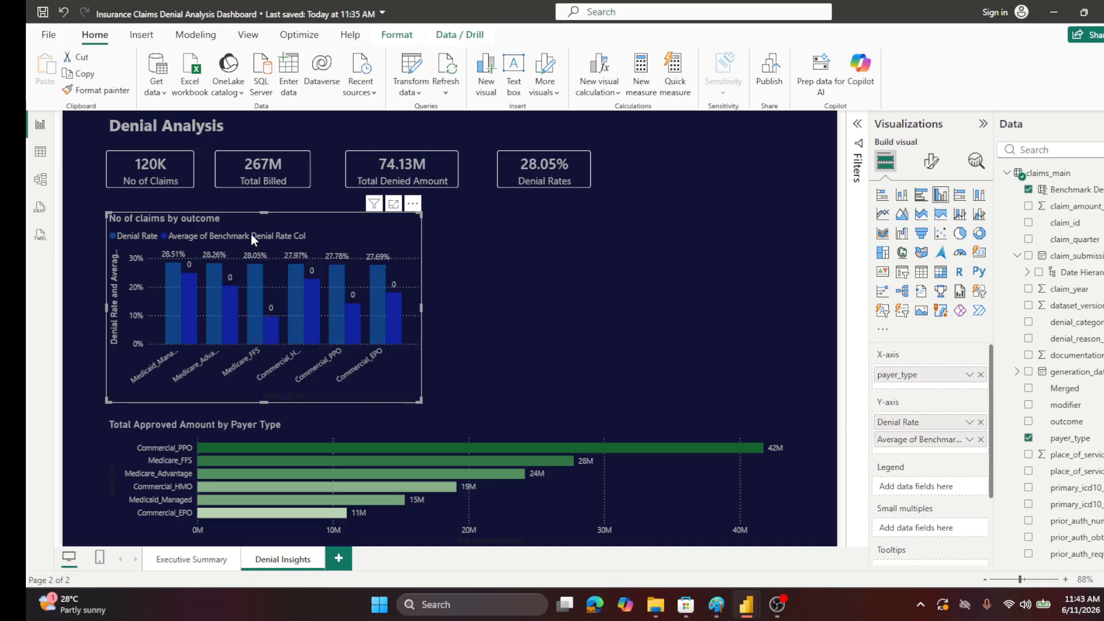
pyautogui.click(250, 233)
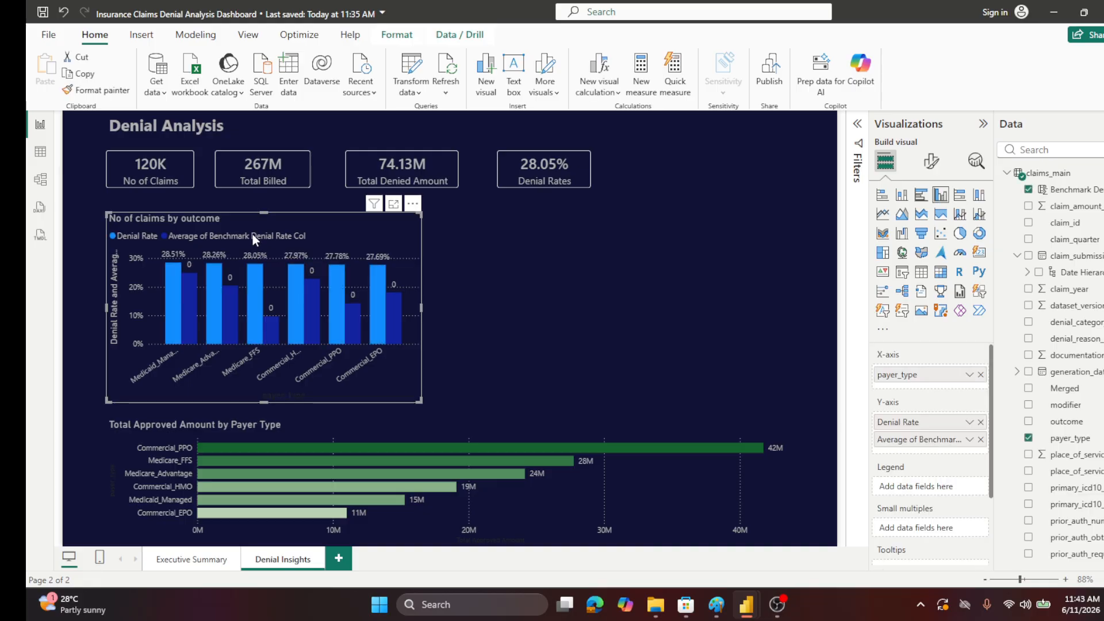
pyautogui.moveTo(216, 309)
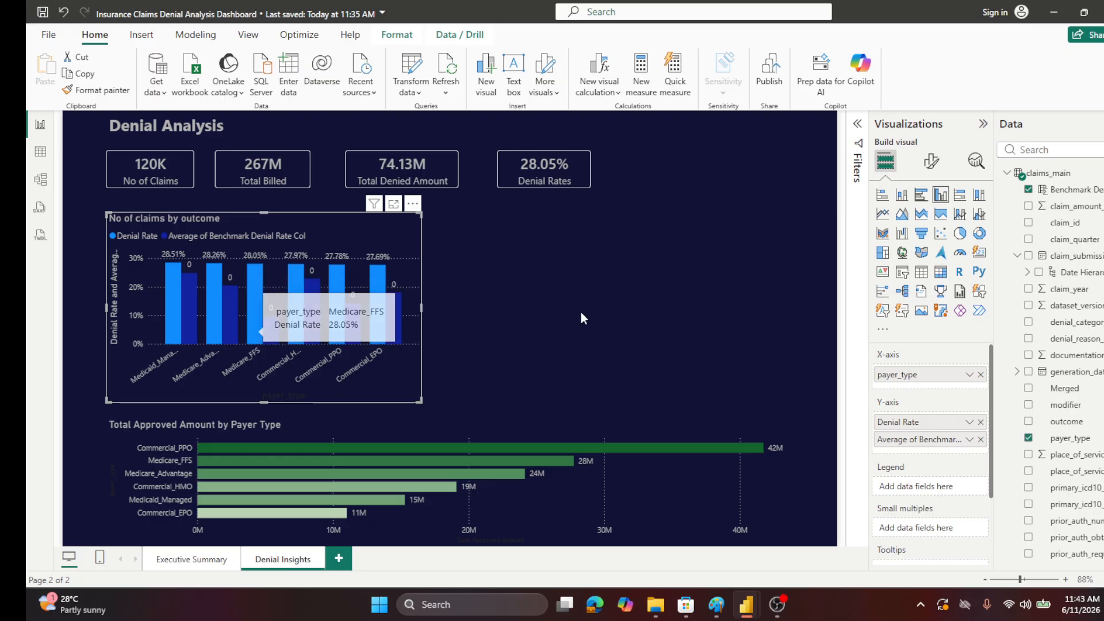
pyautogui.click(931, 165)
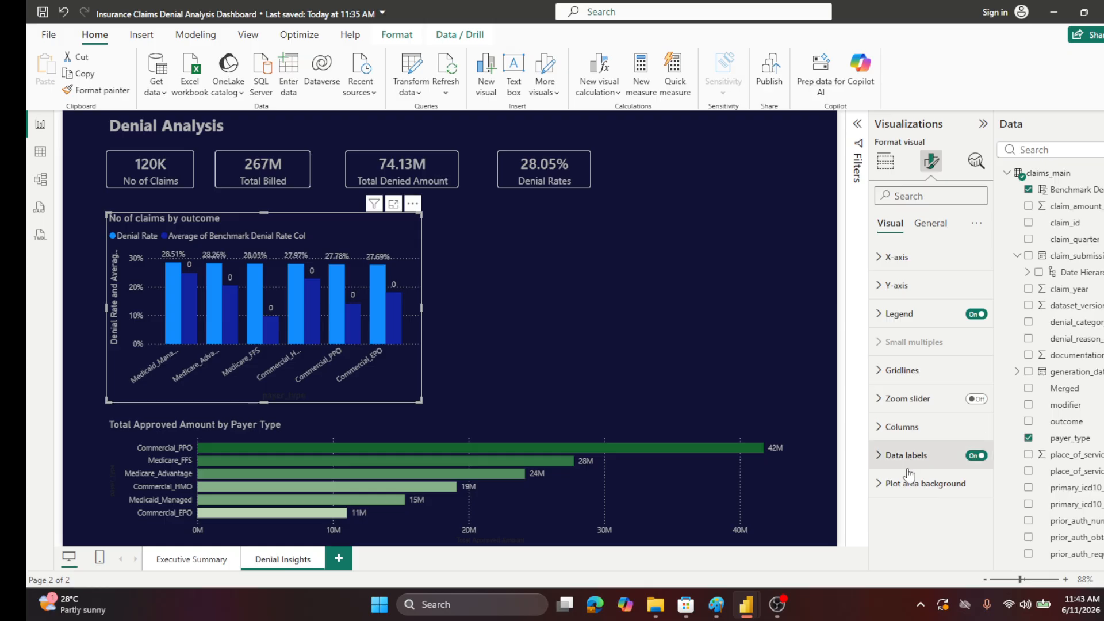
pyautogui.click(886, 466)
pyautogui.scroll(-3, 972, 417)
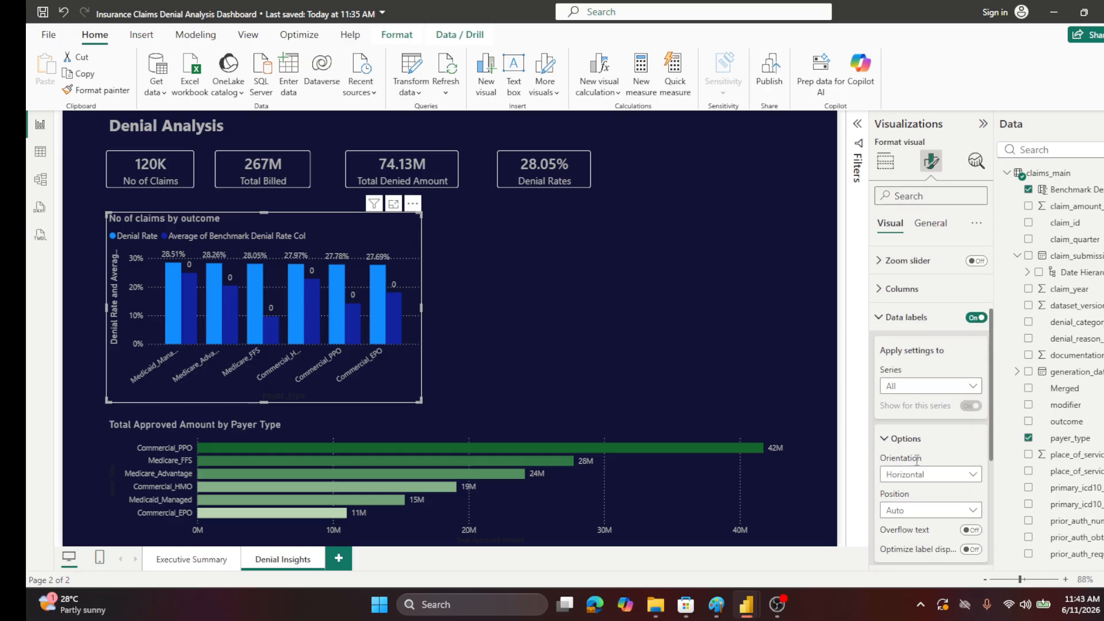
pyautogui.click(973, 387)
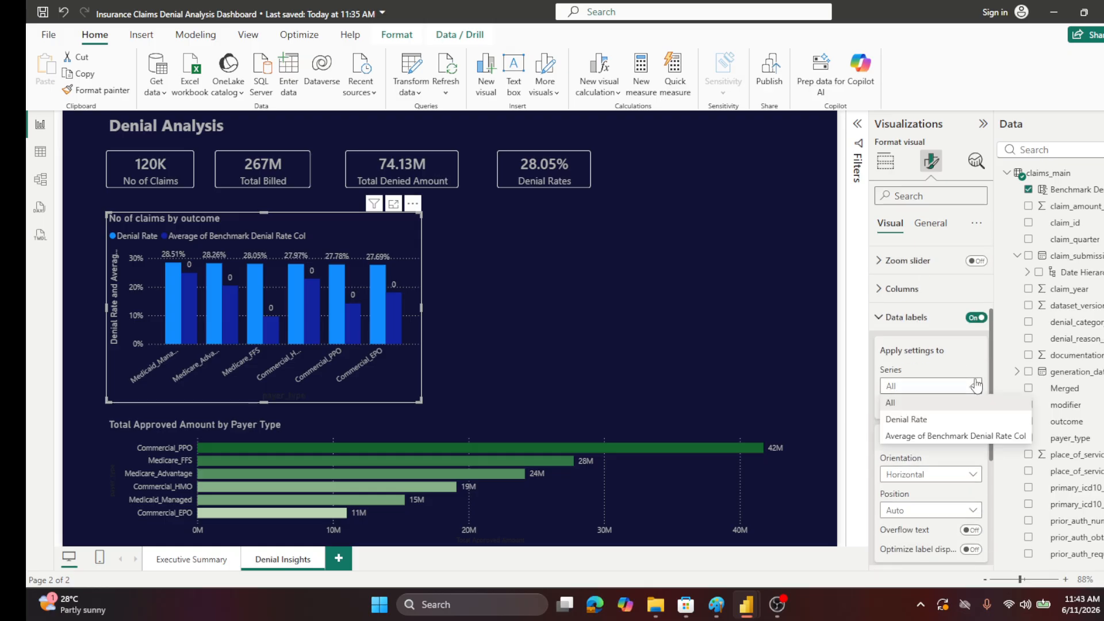
pyautogui.click(947, 437)
pyautogui.scroll(-2, 948, 447)
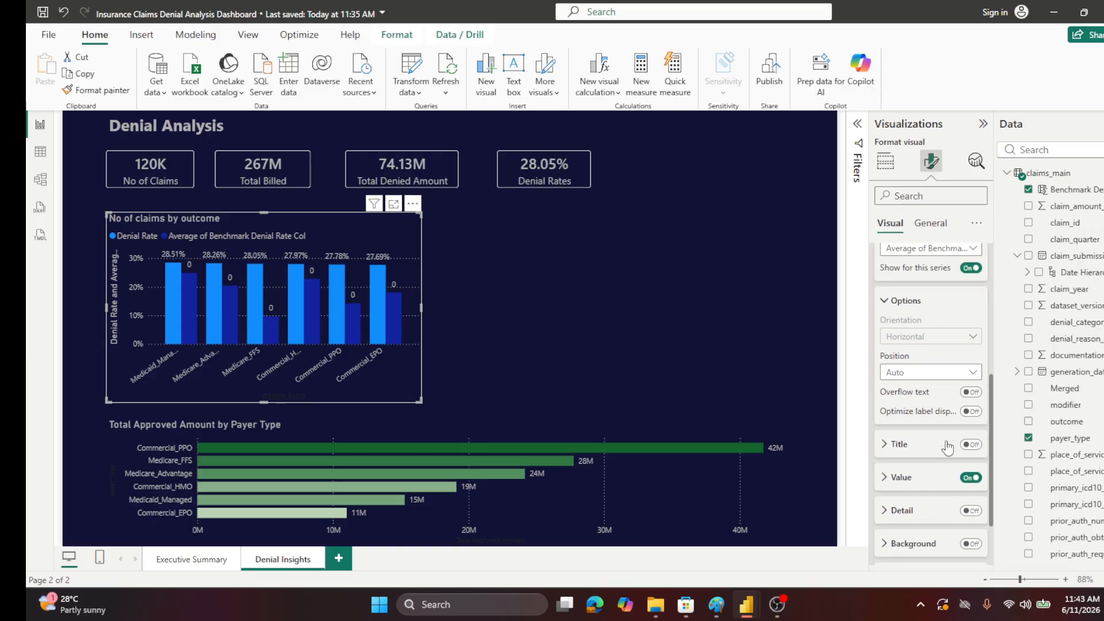
pyautogui.scroll(-2, 947, 446)
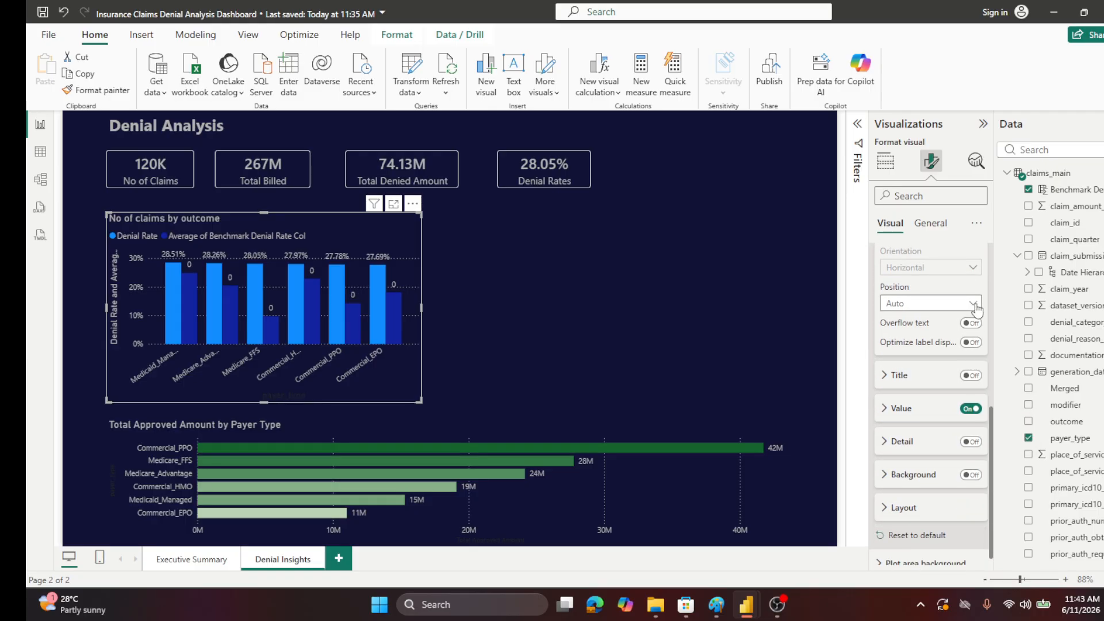
pyautogui.click(975, 305)
pyautogui.click(924, 370)
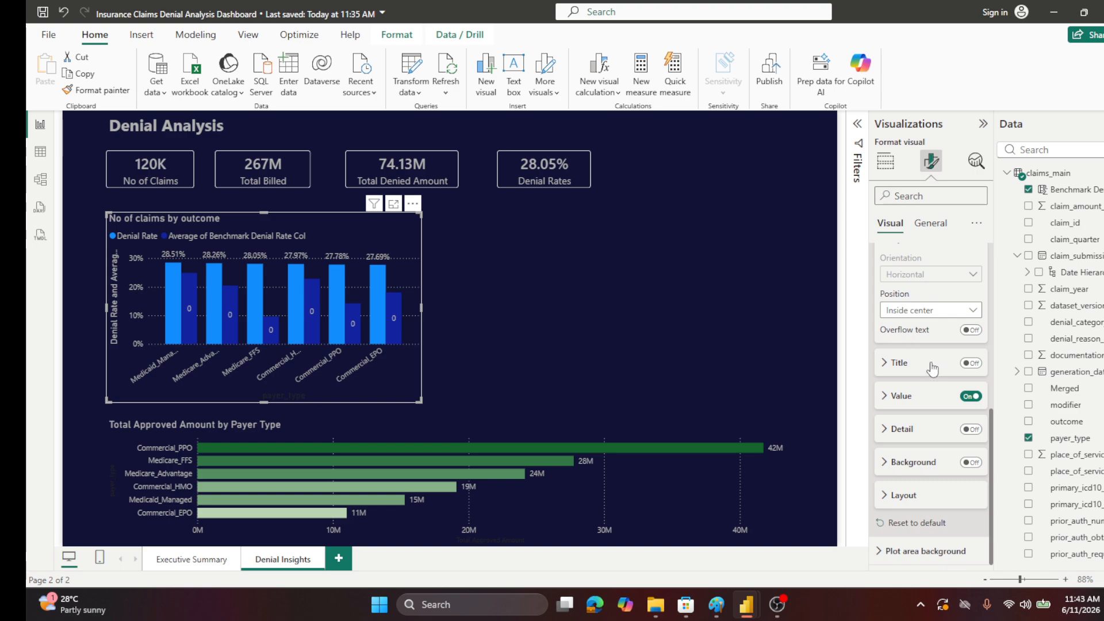
# - Format the Benchmark Denial Rate Col column as a percentage and make the clustered column chart slightly wider
pyautogui.click(1063, 191)
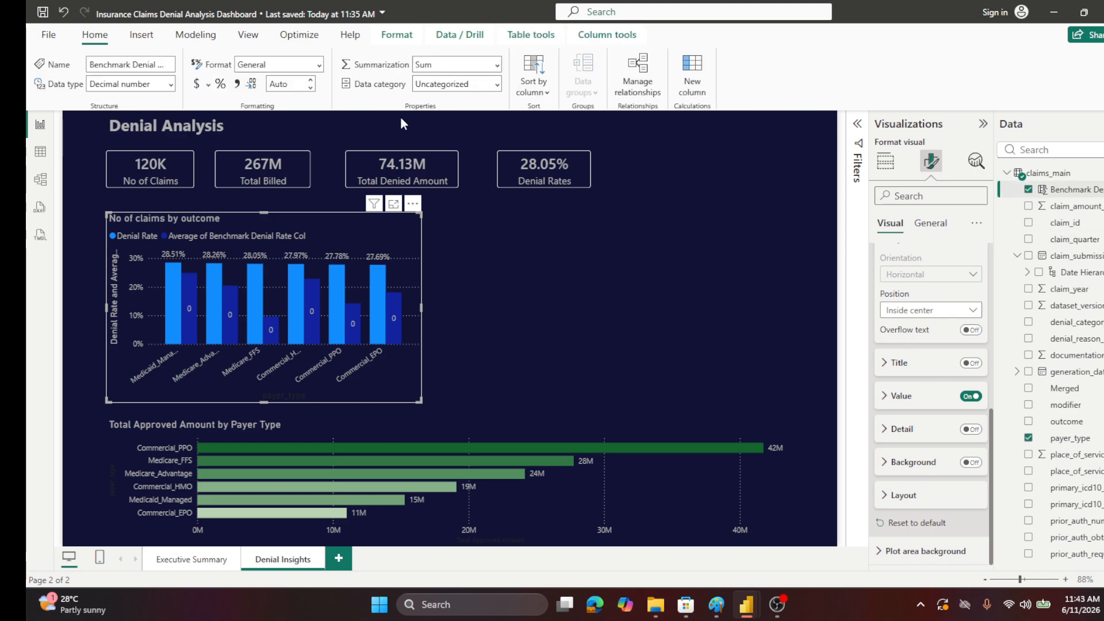
pyautogui.click(221, 85)
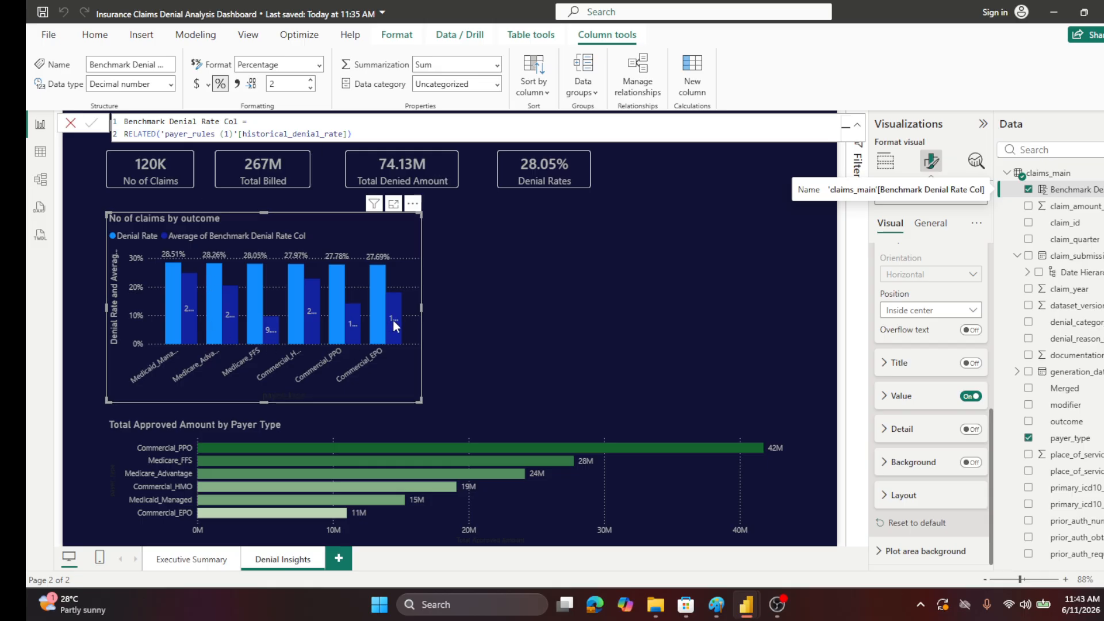
pyautogui.moveTo(422, 307); pyautogui.dragTo(627, 335)
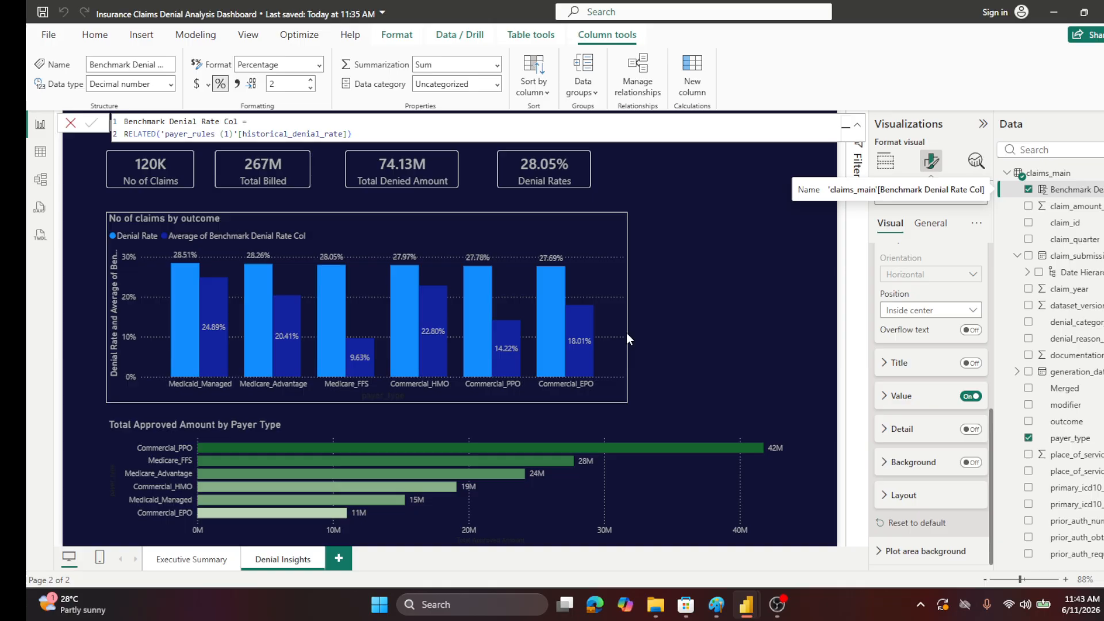
pyautogui.moveTo(626, 332); pyautogui.dragTo(438, 323)
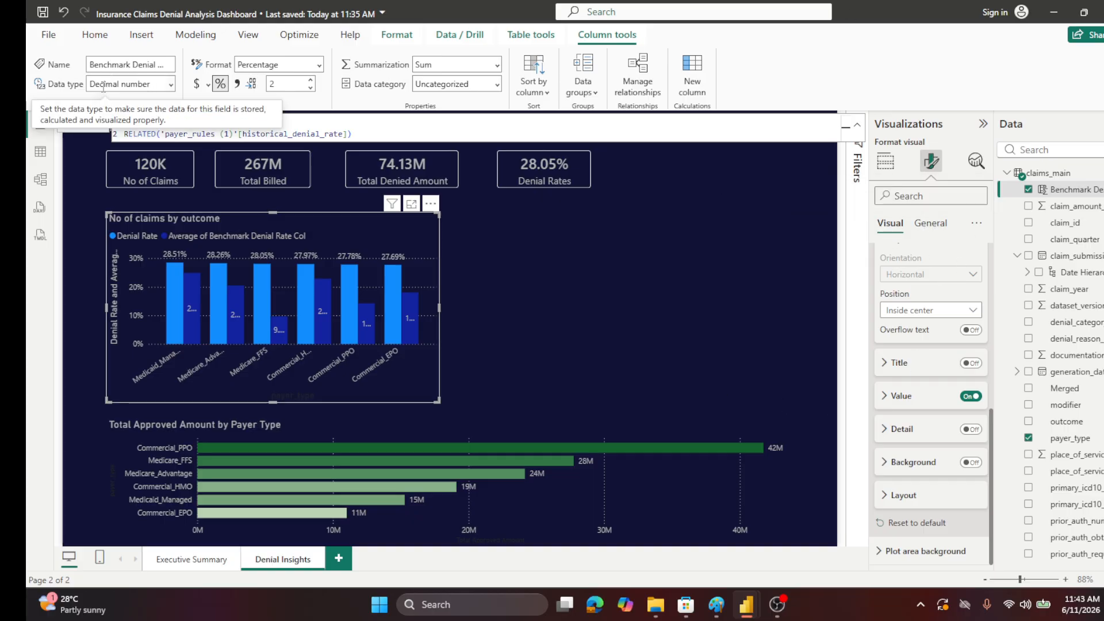
pyautogui.click(70, 122)
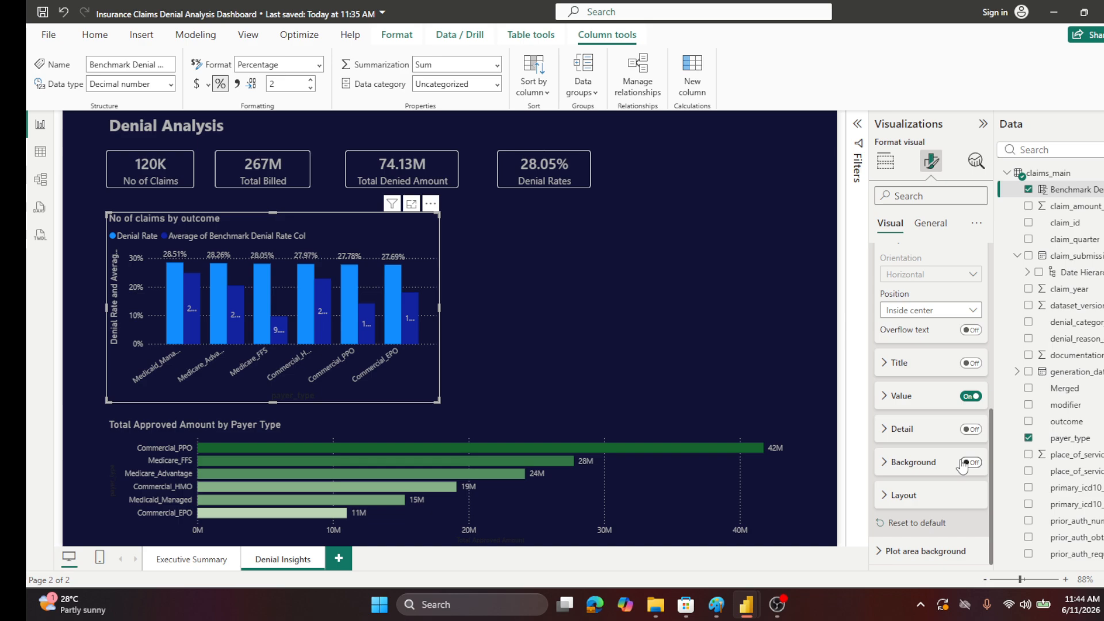
# - Turn off the data label values for the Average of Benchmark Denial Rate Col series and collapse its label options
pyautogui.scroll(3, 963, 466)
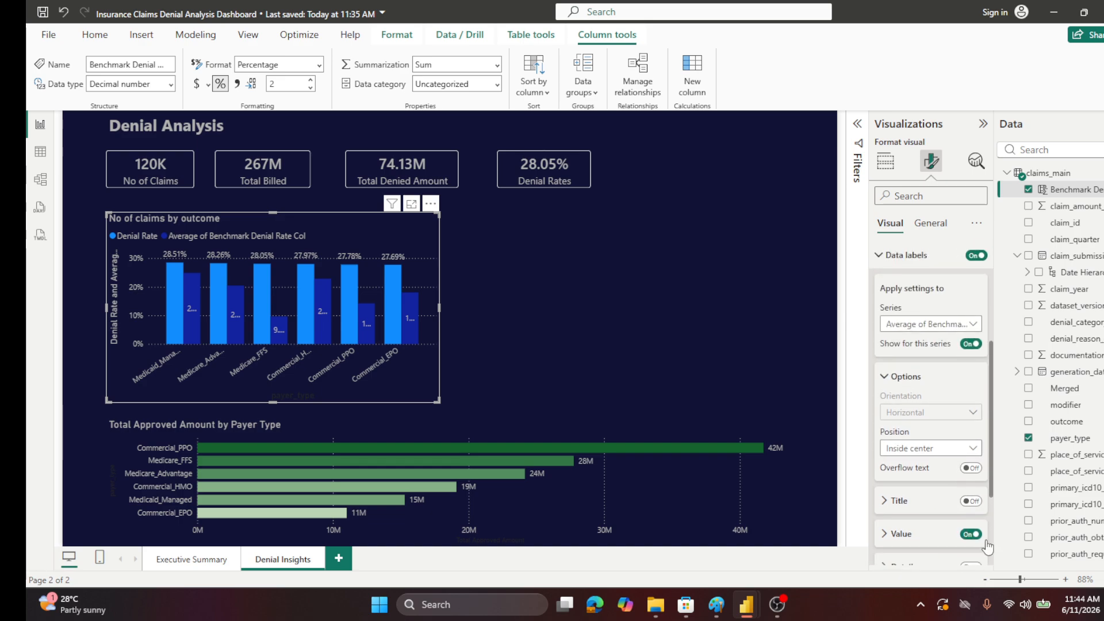
pyautogui.click(969, 534)
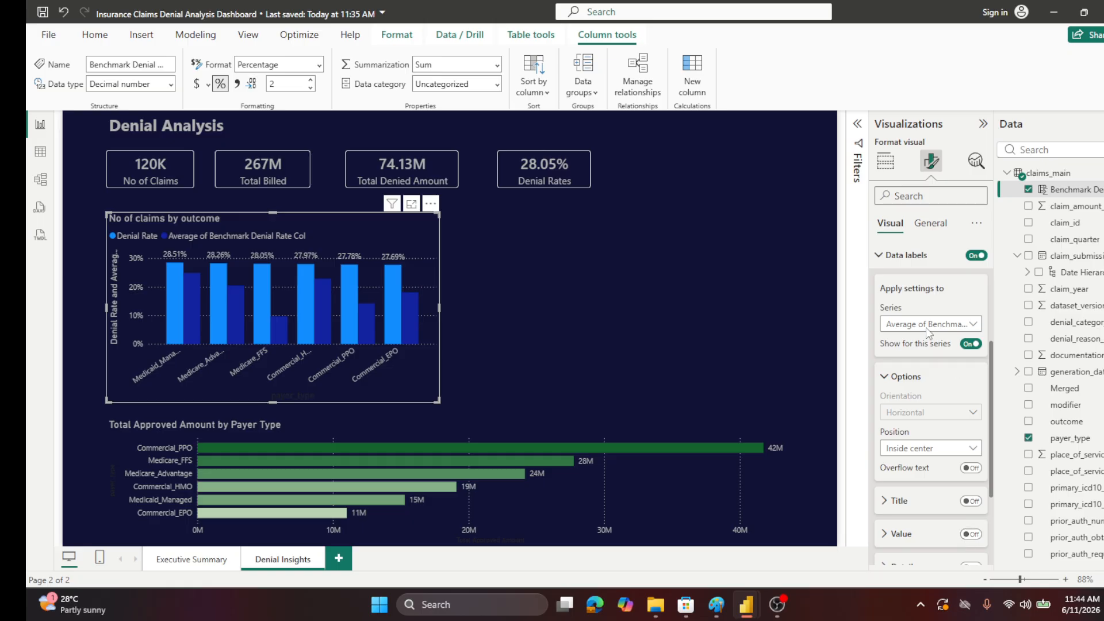
pyautogui.click(884, 377)
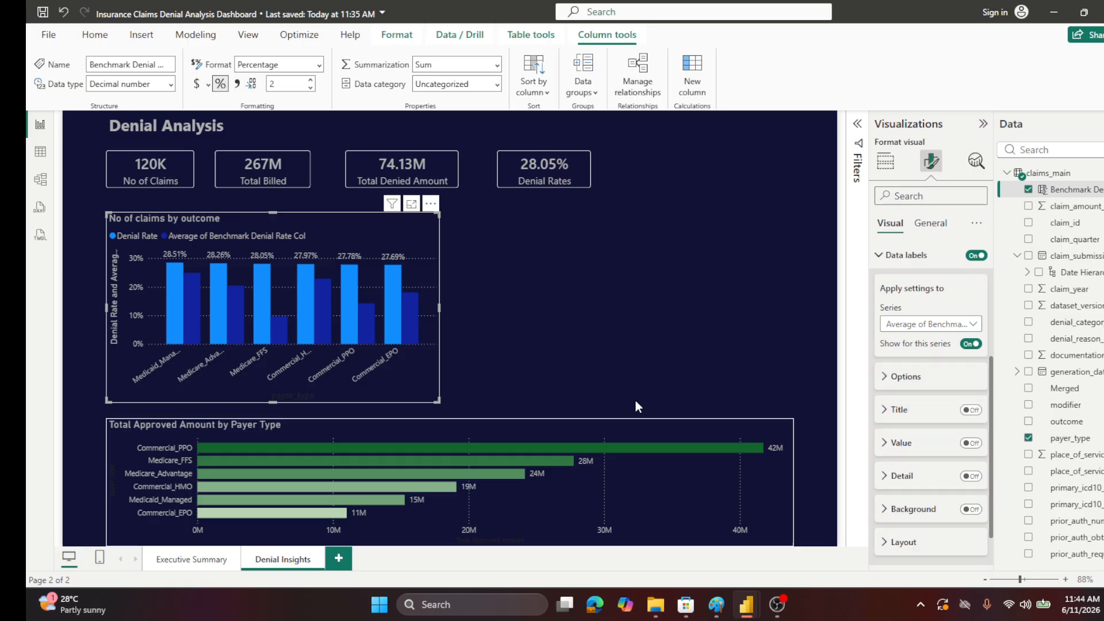
pyautogui.moveTo(323, 309)
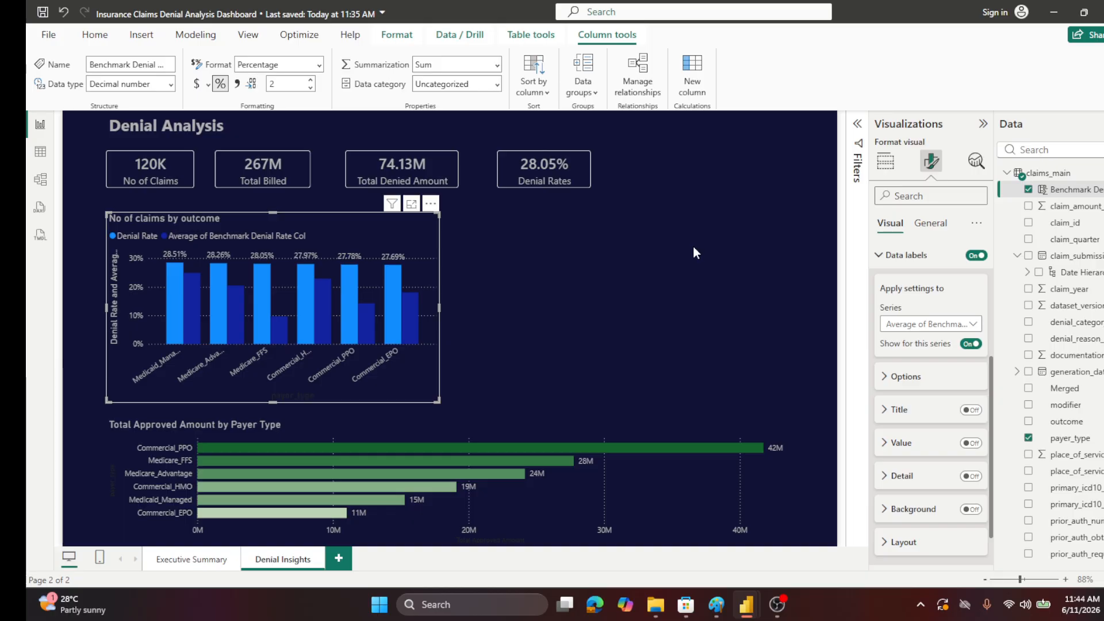
# - Set the column color of the Denial Rate series to light red in the clustered column chart
pyautogui.scroll(-1, 927, 373)
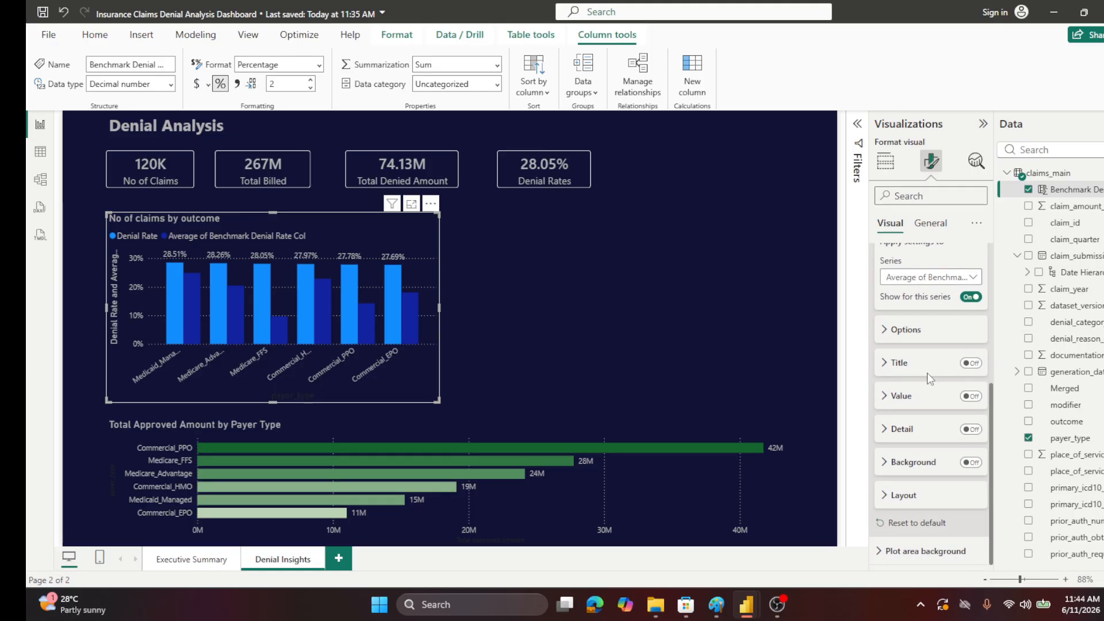
pyautogui.scroll(3, 926, 373)
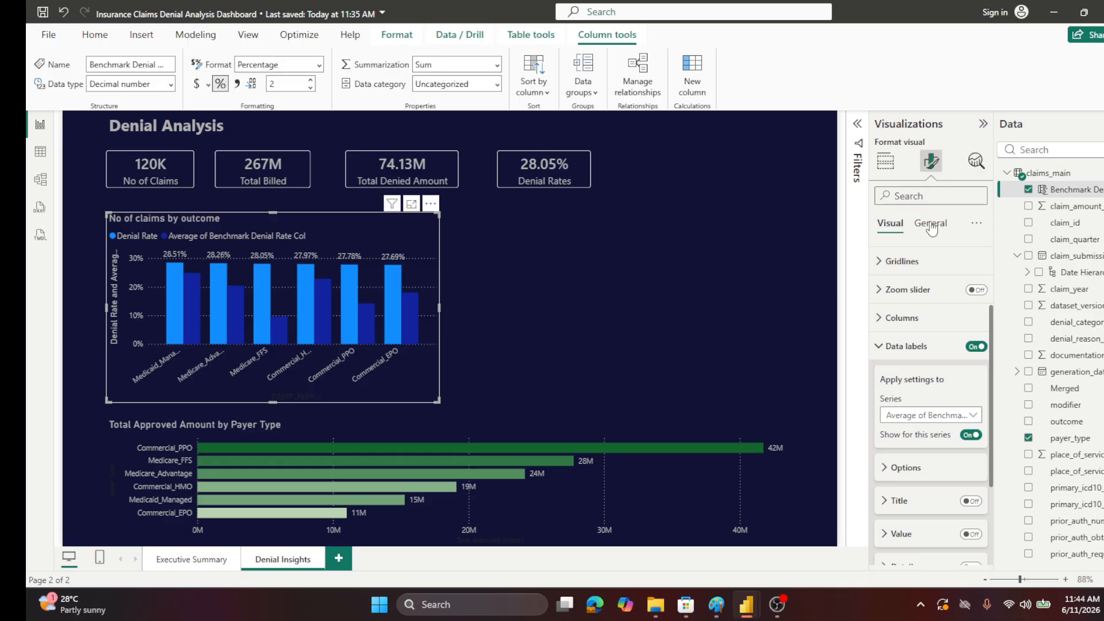
pyautogui.click(931, 225)
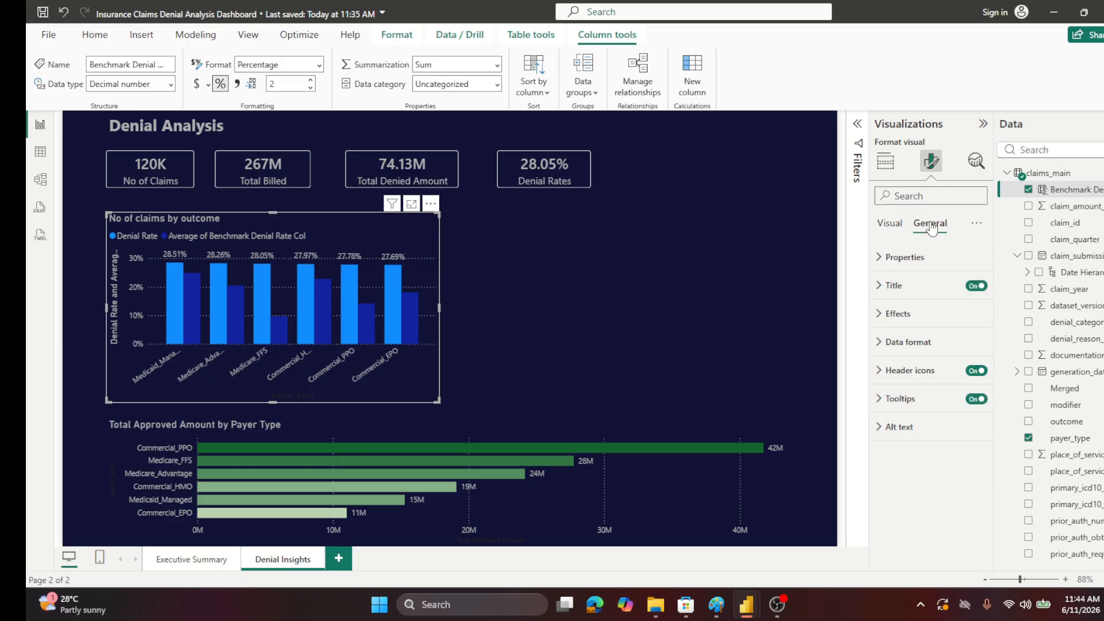
pyautogui.click(889, 223)
pyautogui.scroll(-3, 890, 324)
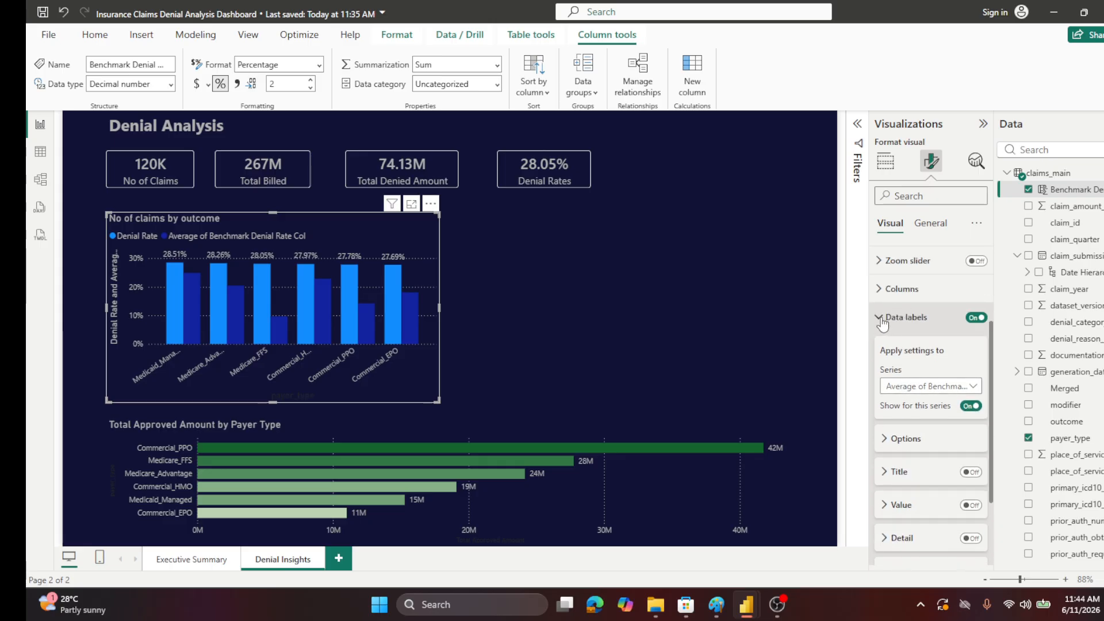
pyautogui.click(889, 322)
pyautogui.click(876, 426)
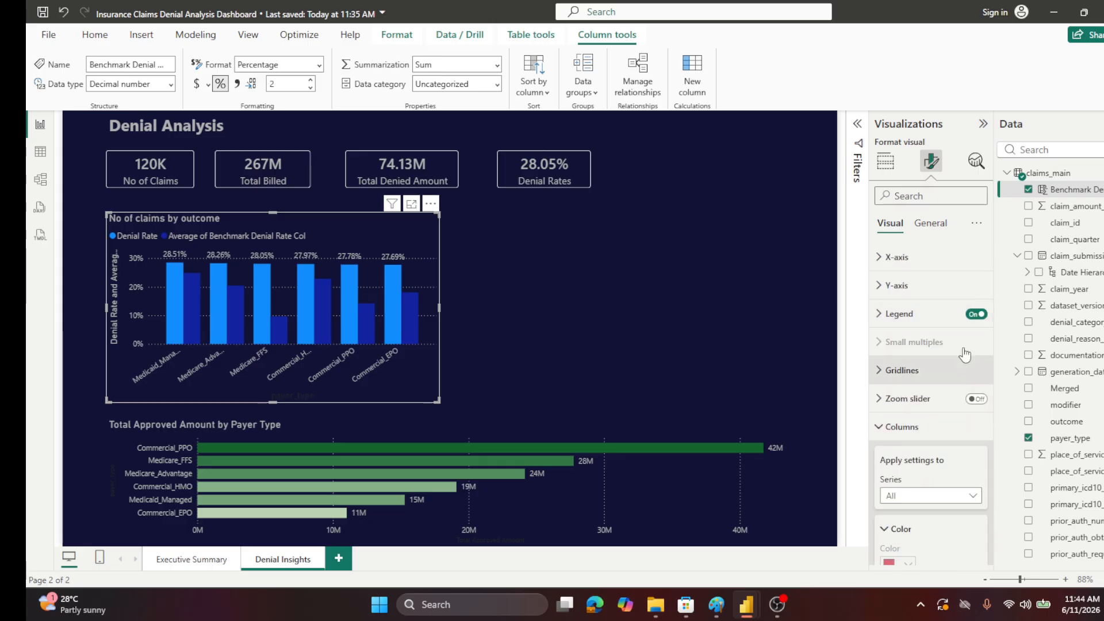
pyautogui.scroll(-5, 931, 368)
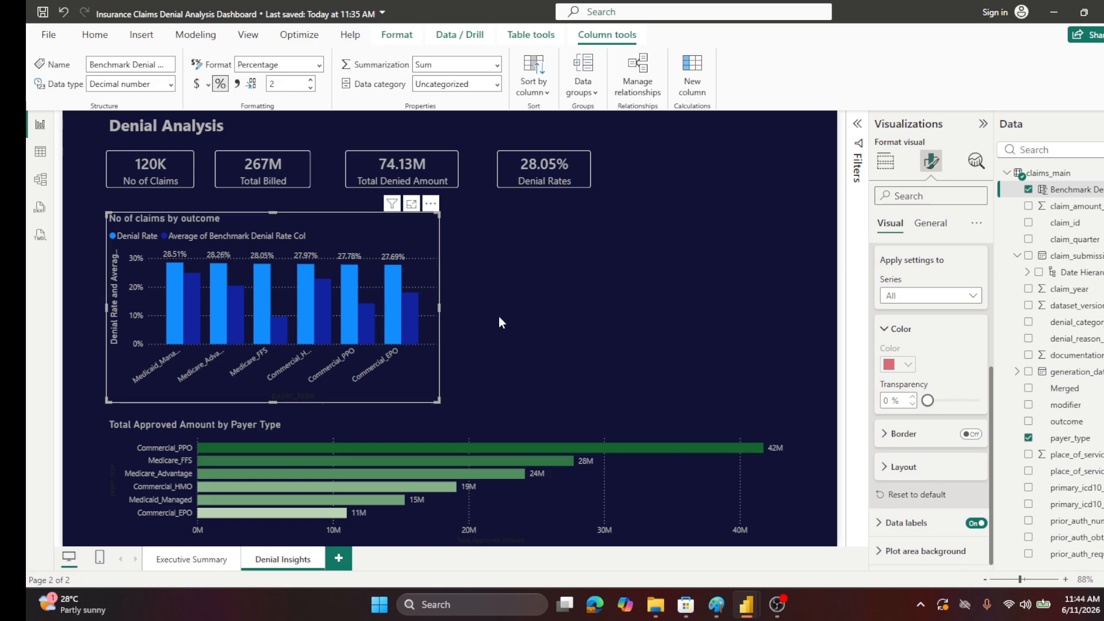
pyautogui.click(972, 296)
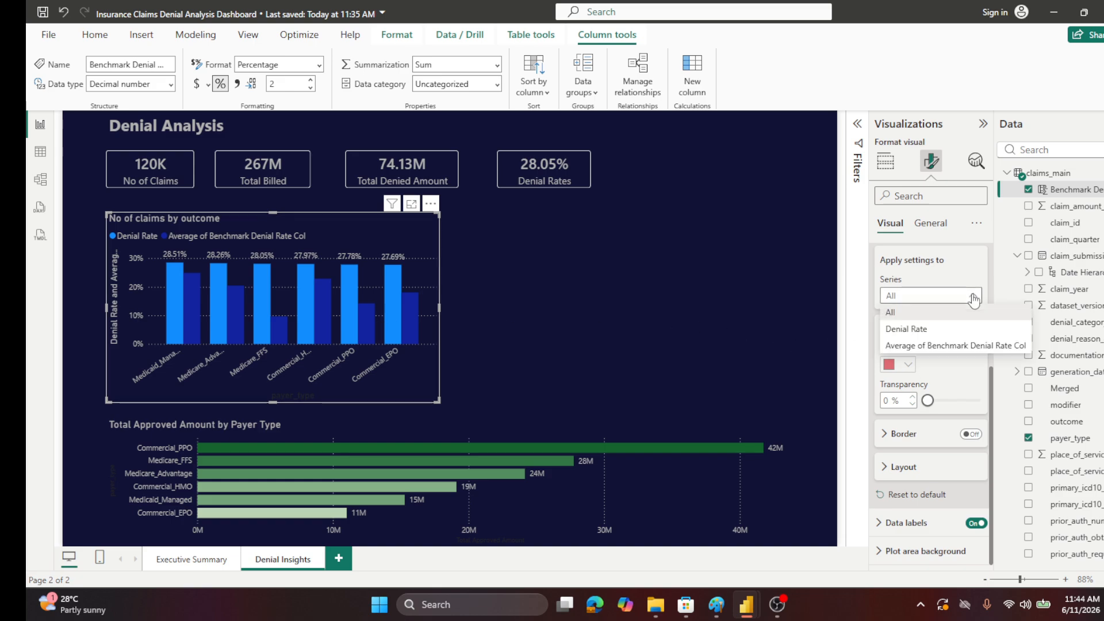
pyautogui.click(908, 328)
pyautogui.click(907, 365)
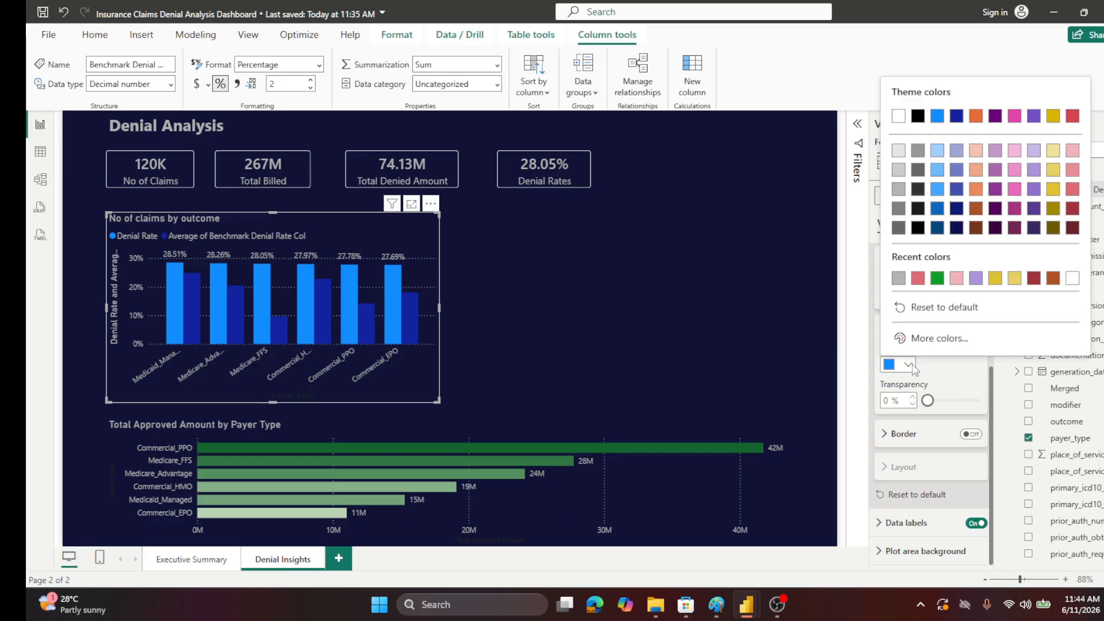
pyautogui.click(918, 280)
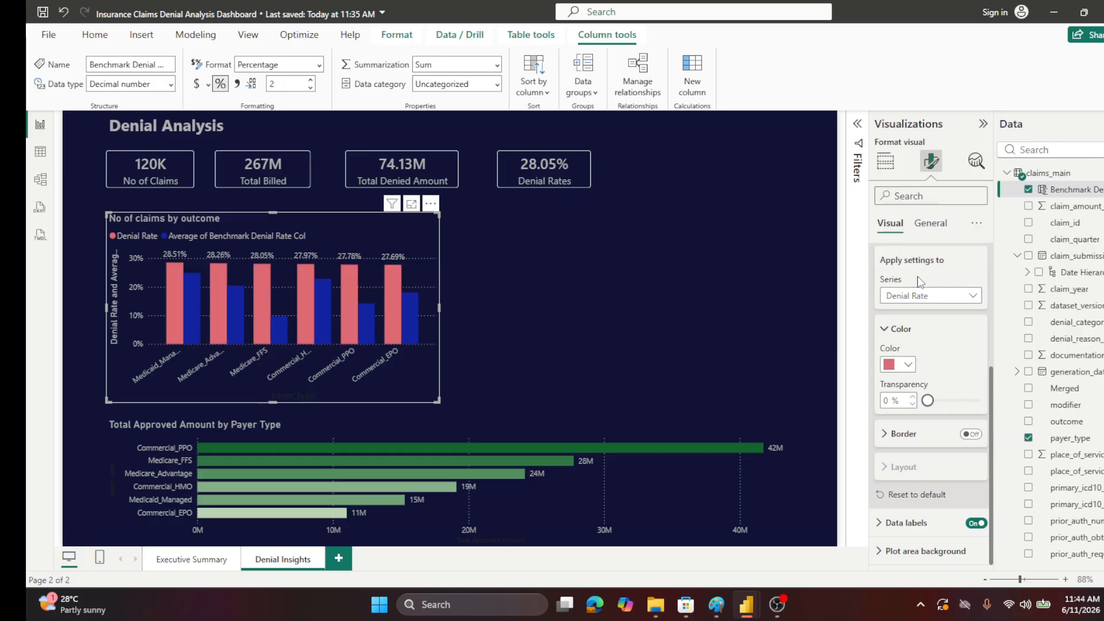
# - Set the column color of the Average of Benchmark Denial Rate Col series to the lightest yellow theme tint
pyautogui.click(976, 296)
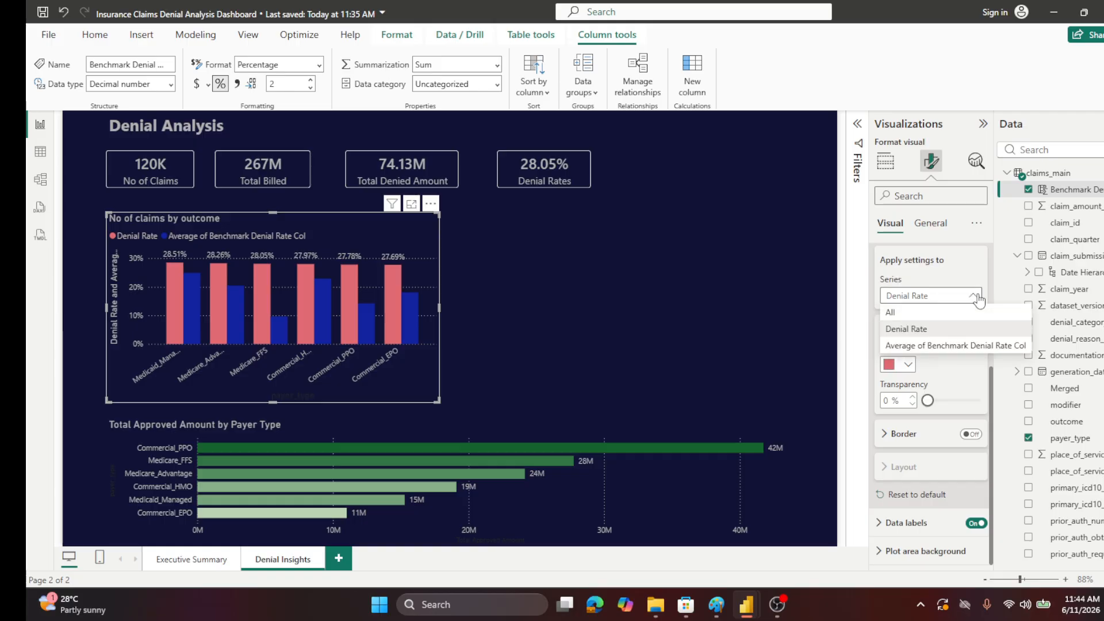
pyautogui.click(915, 345)
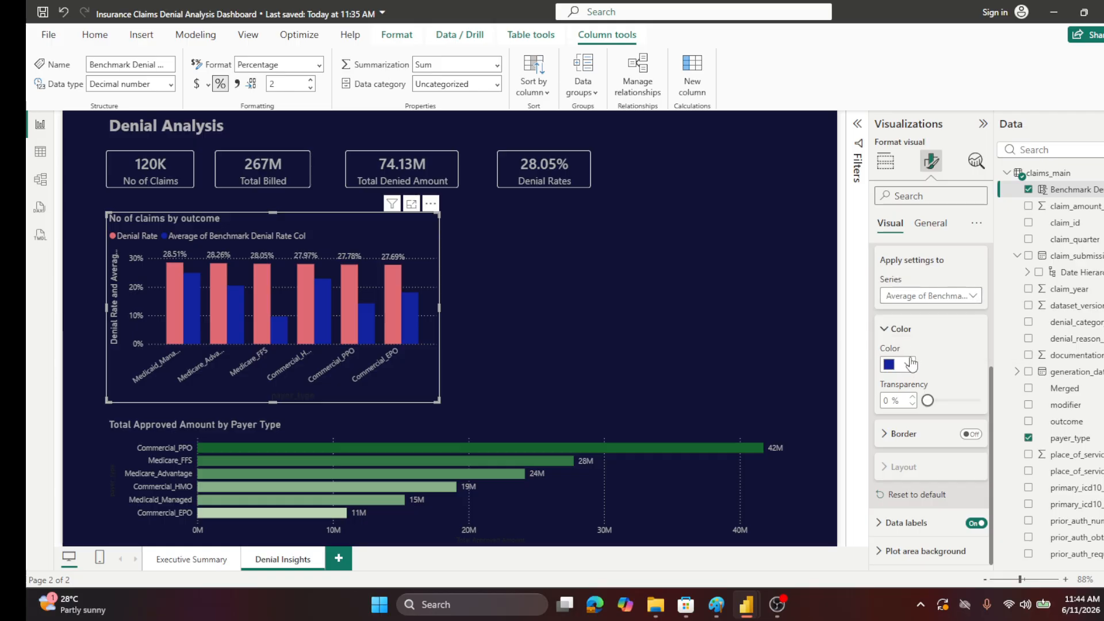
pyautogui.click(908, 364)
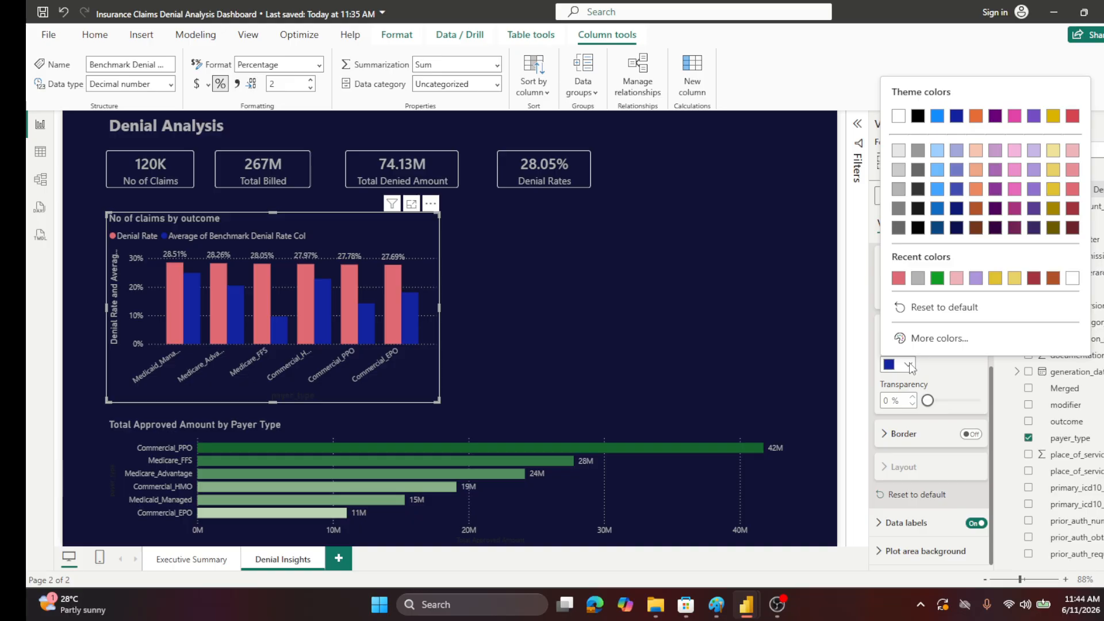
pyautogui.click(1015, 280)
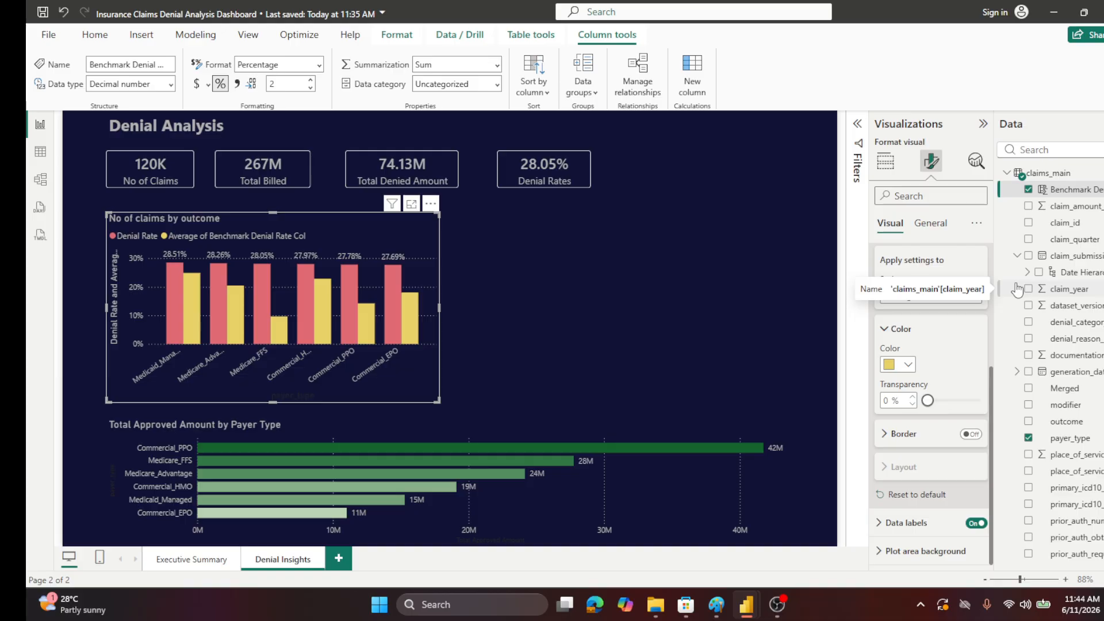
pyautogui.click(908, 365)
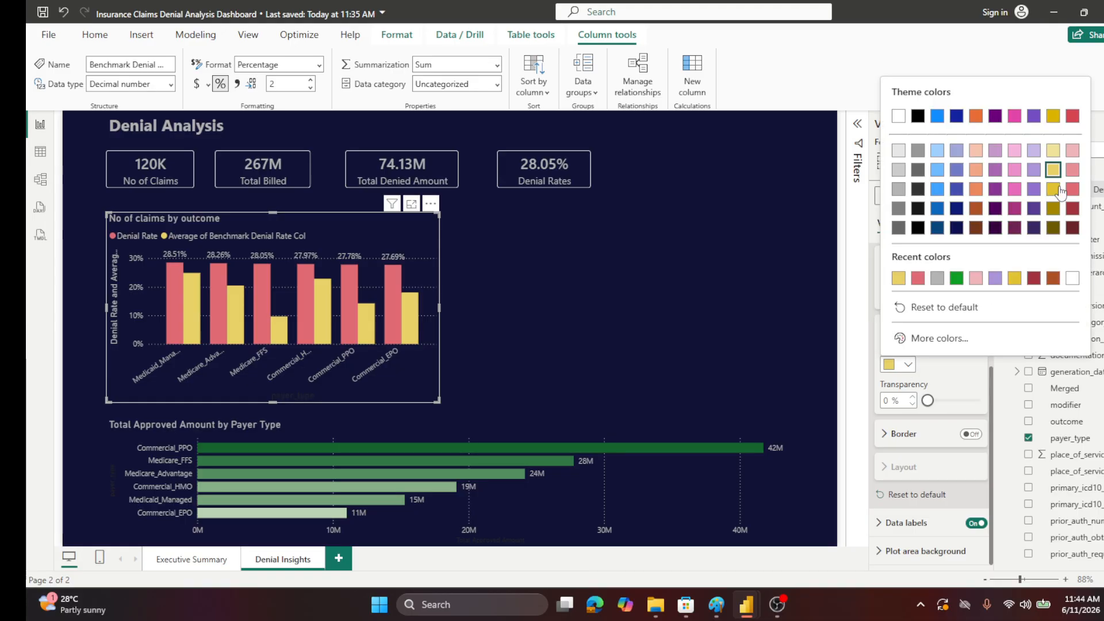
pyautogui.click(1053, 151)
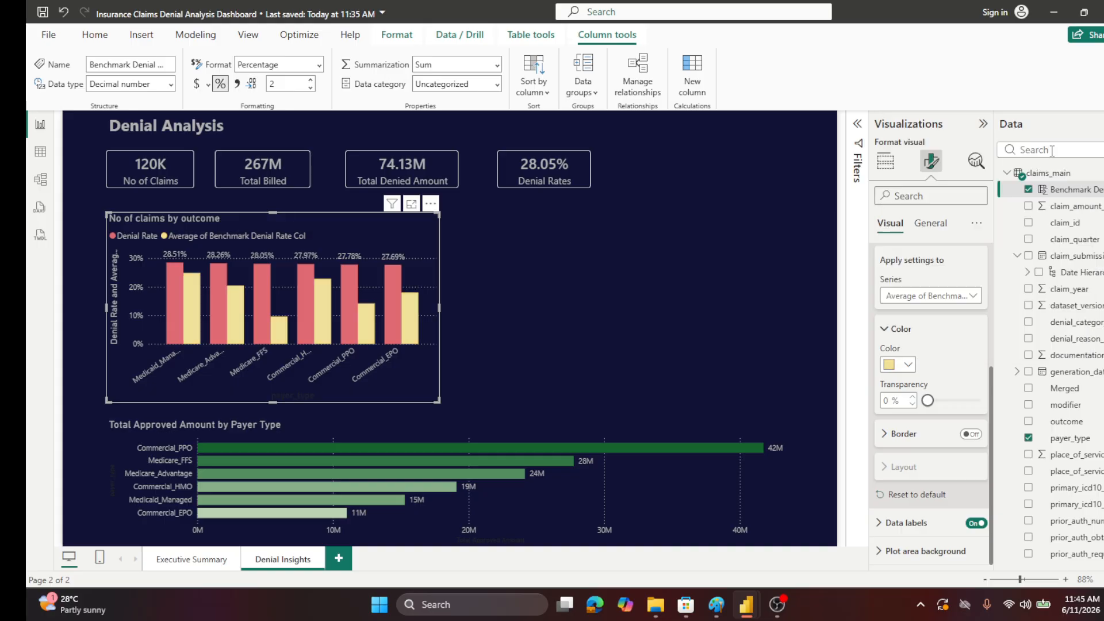
pyautogui.click(254, 341)
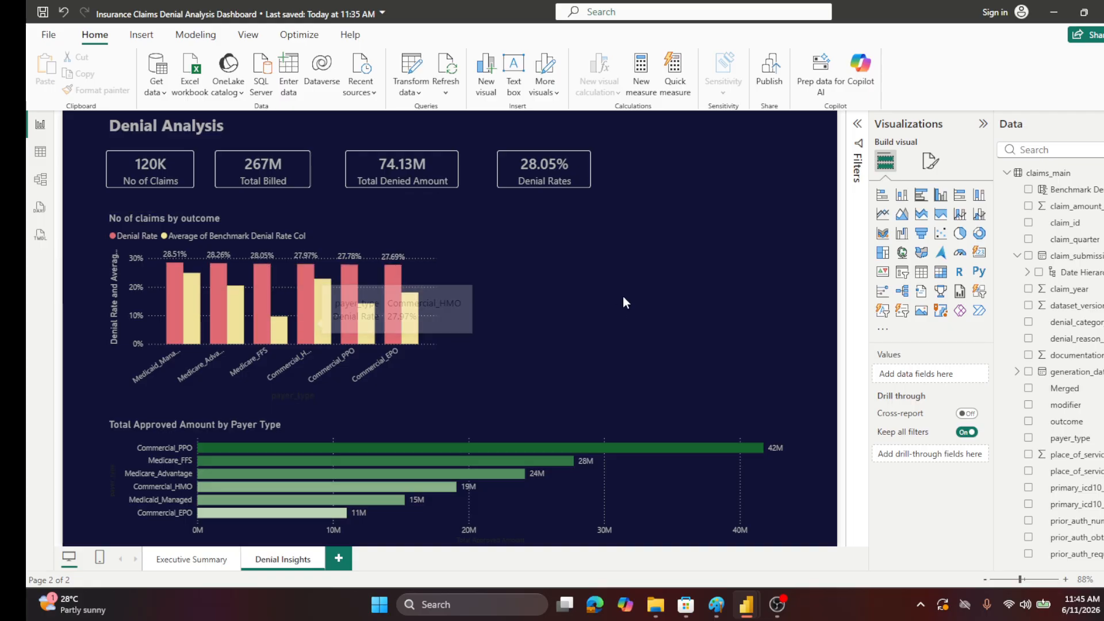
# - Rename the chart's averaged benchmark Y-axis field as "Benchmark Denial Rate"
pyautogui.click(411, 373)
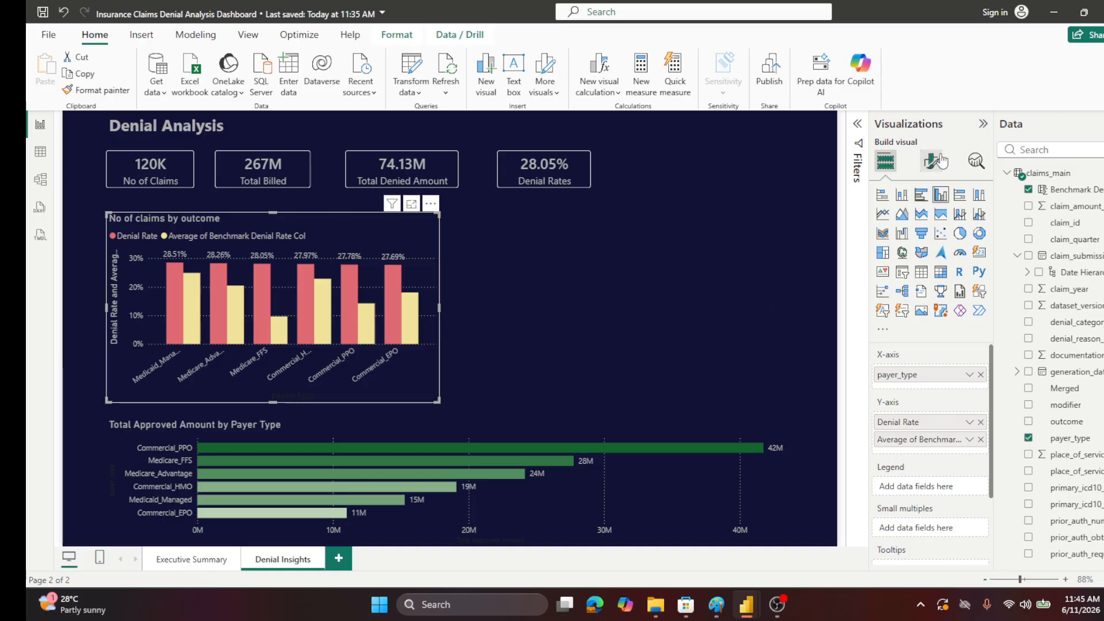
pyautogui.doubleClick(920, 439)
pyautogui.moveTo(921, 439); pyautogui.dragTo(846, 445)
pyautogui.press('BackSpace')
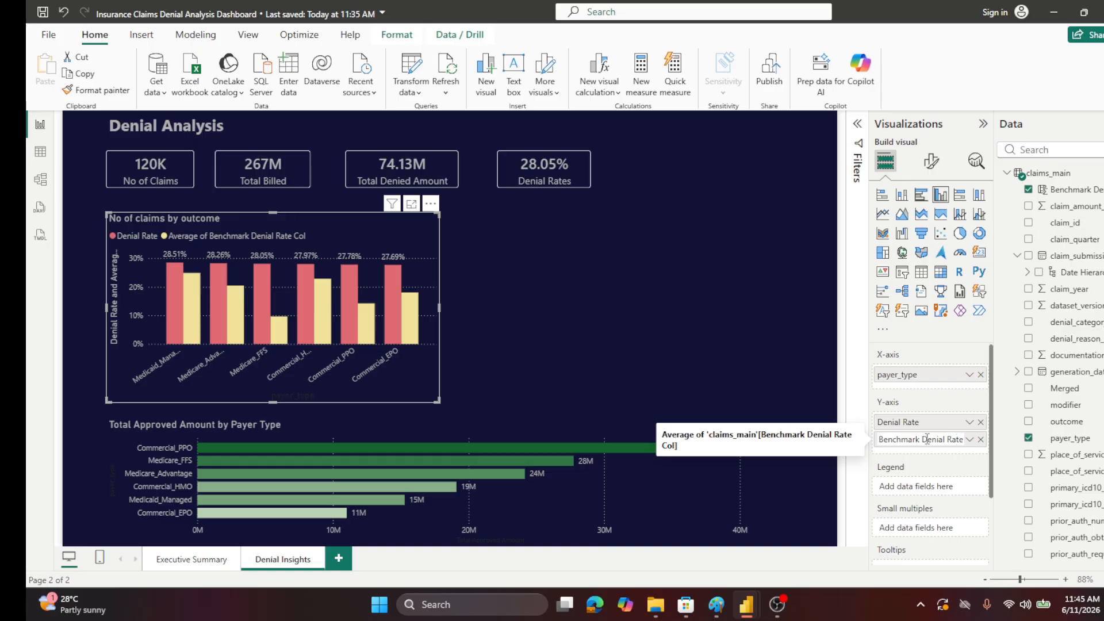
pyautogui.moveTo(878, 439); pyautogui.dragTo(969, 440)
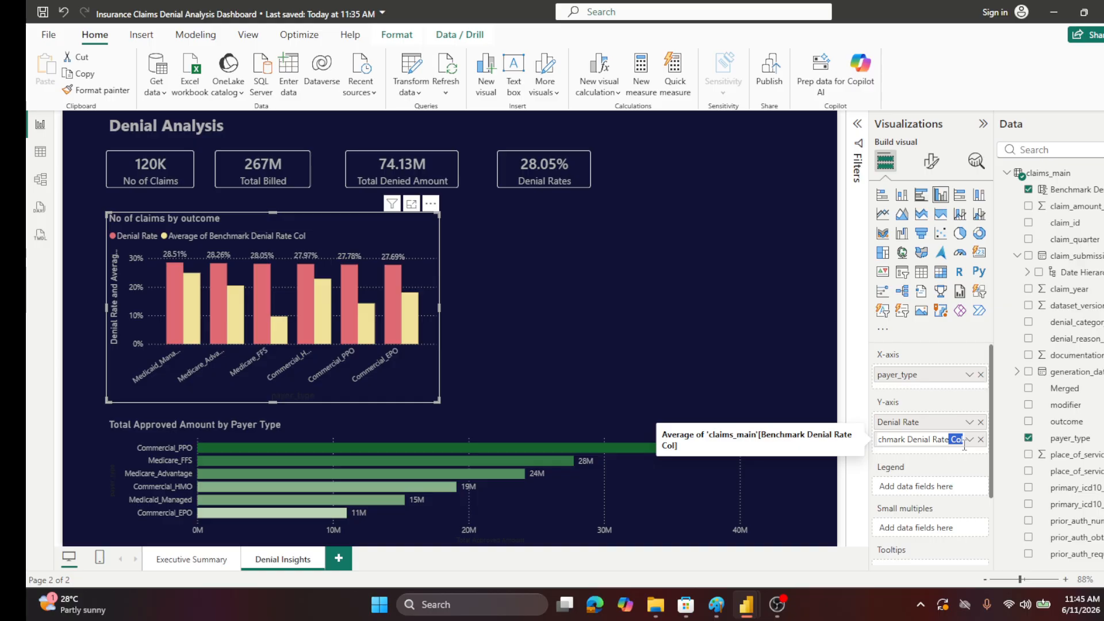
pyautogui.press('BackSpace')
pyautogui.press('Return')
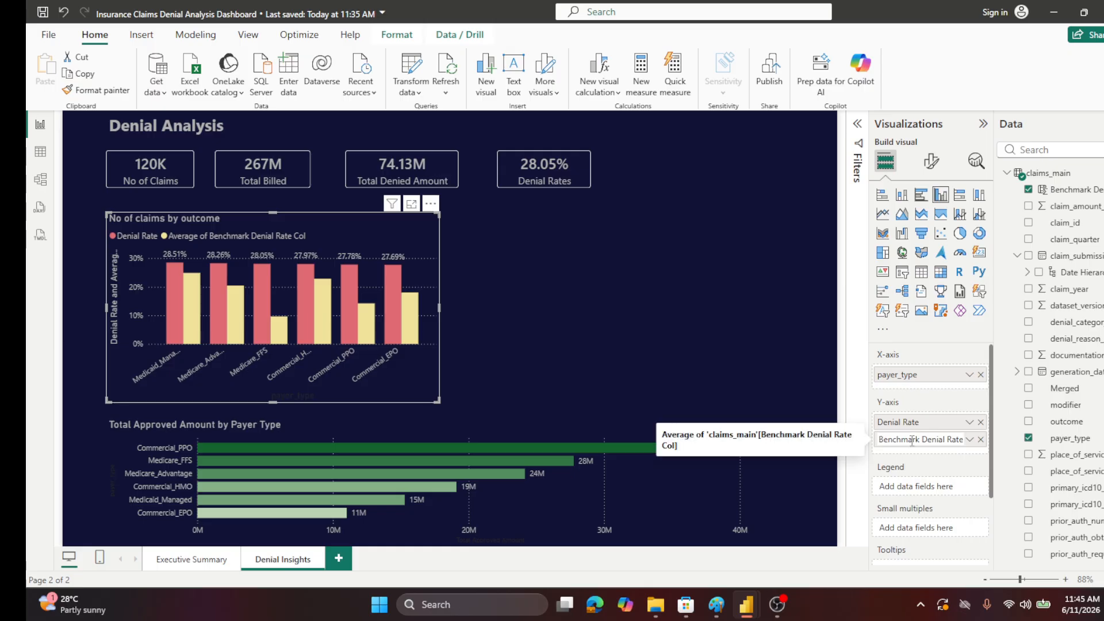
pyautogui.press('Return')
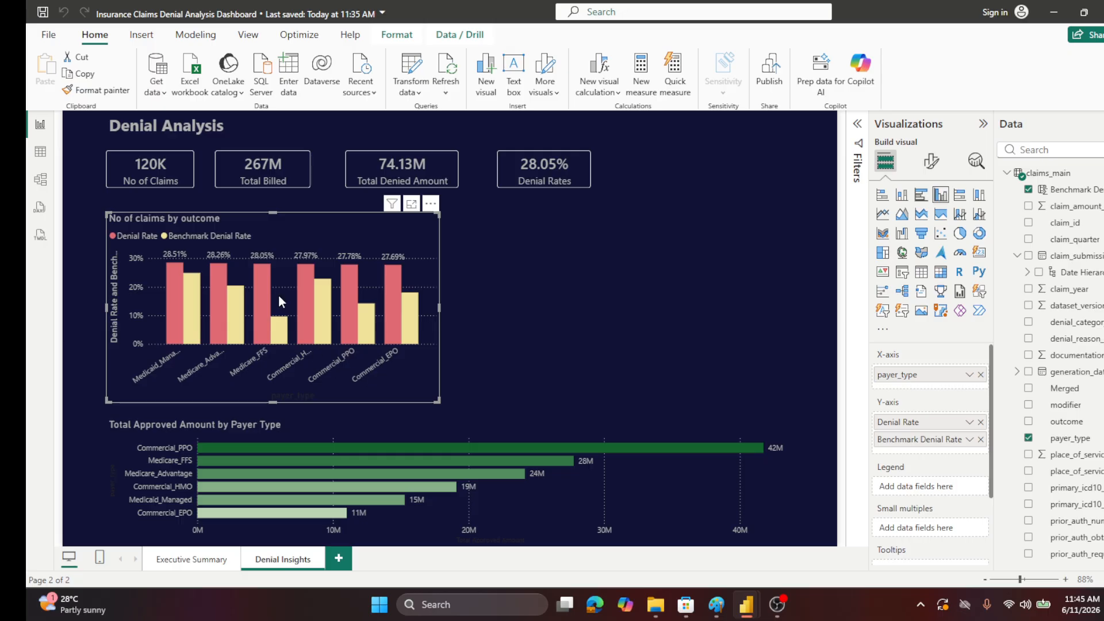
# - Change the column chart's title to "Denied vs Bench mark by Payer Type"
pyautogui.click(932, 161)
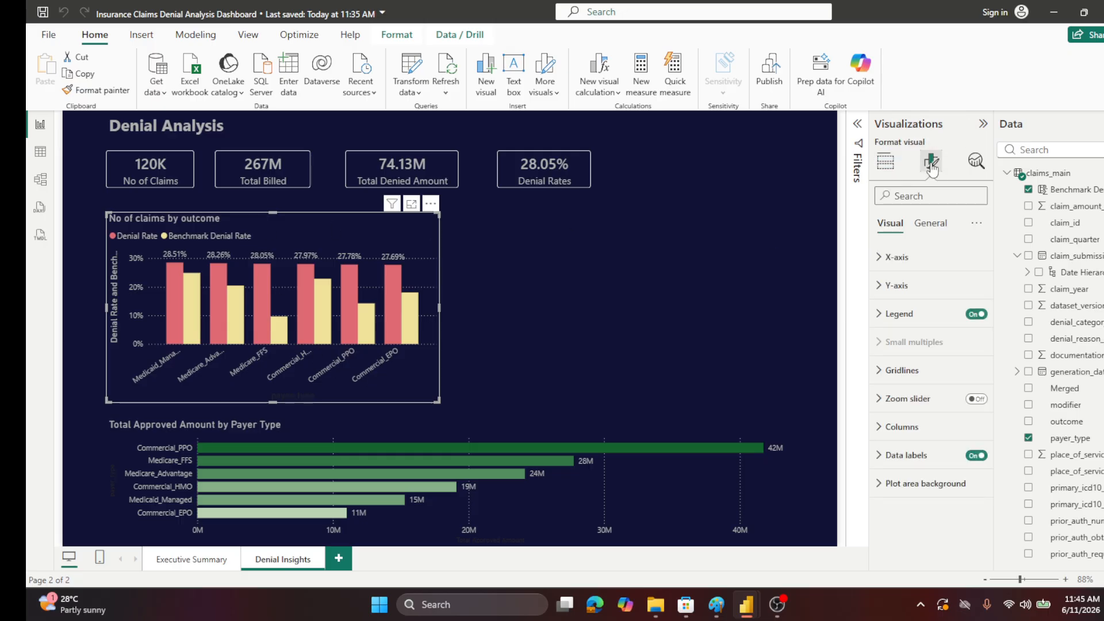
pyautogui.click(931, 224)
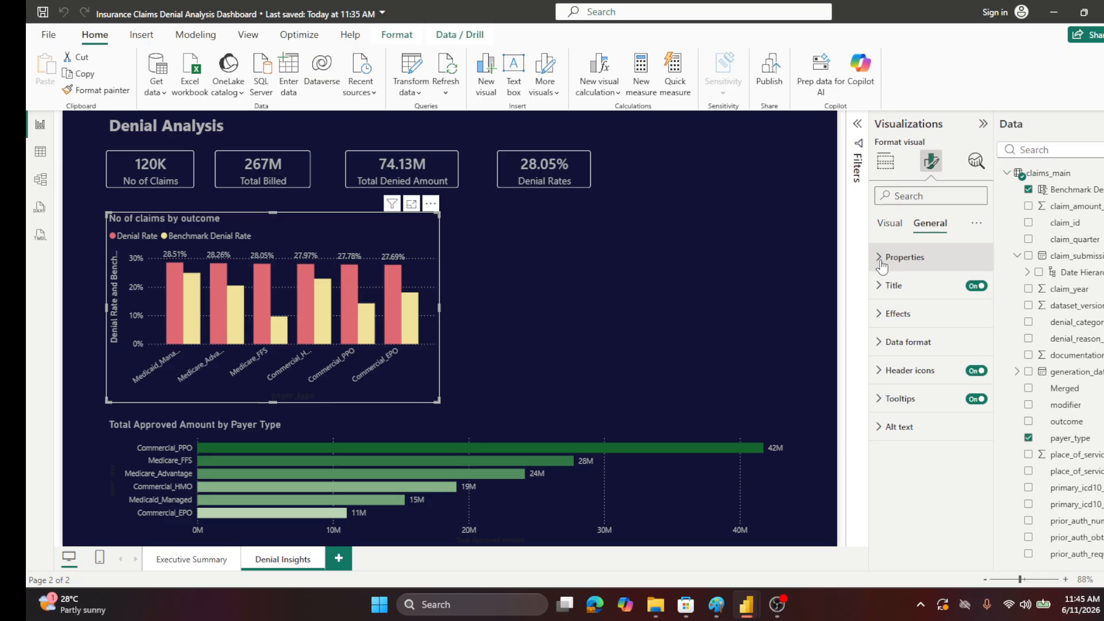
pyautogui.click(880, 285)
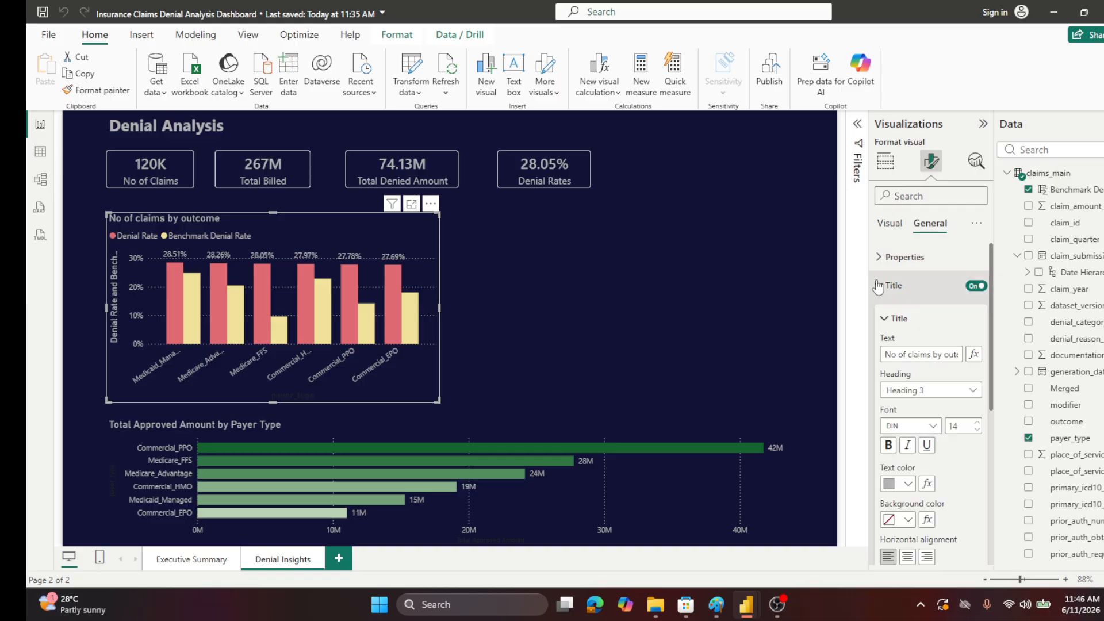
pyautogui.click(885, 353)
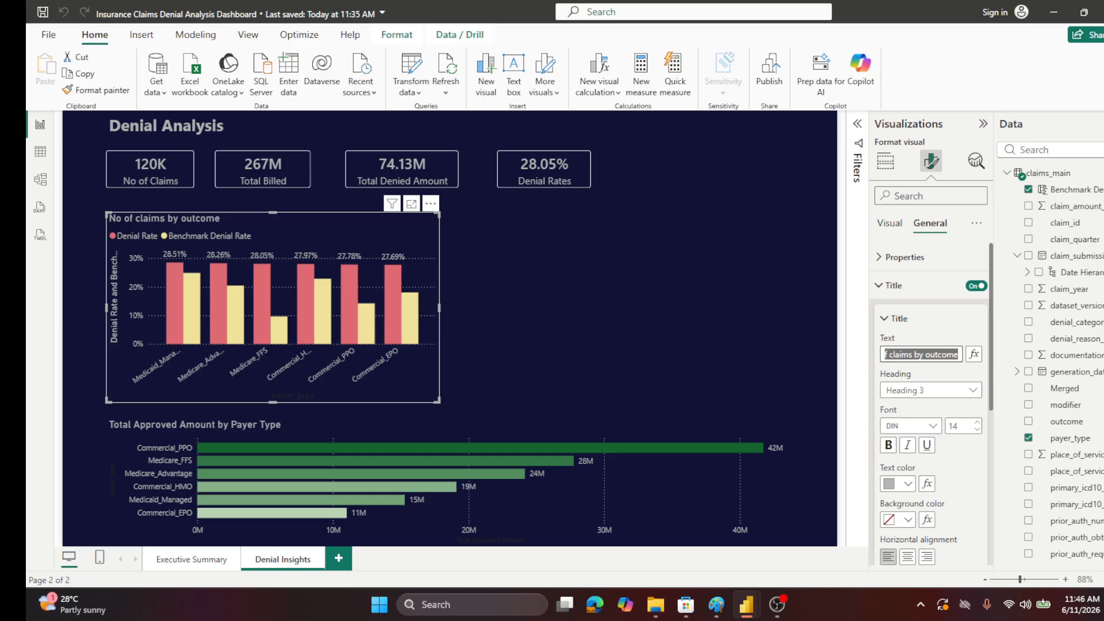
pyautogui.write('D')
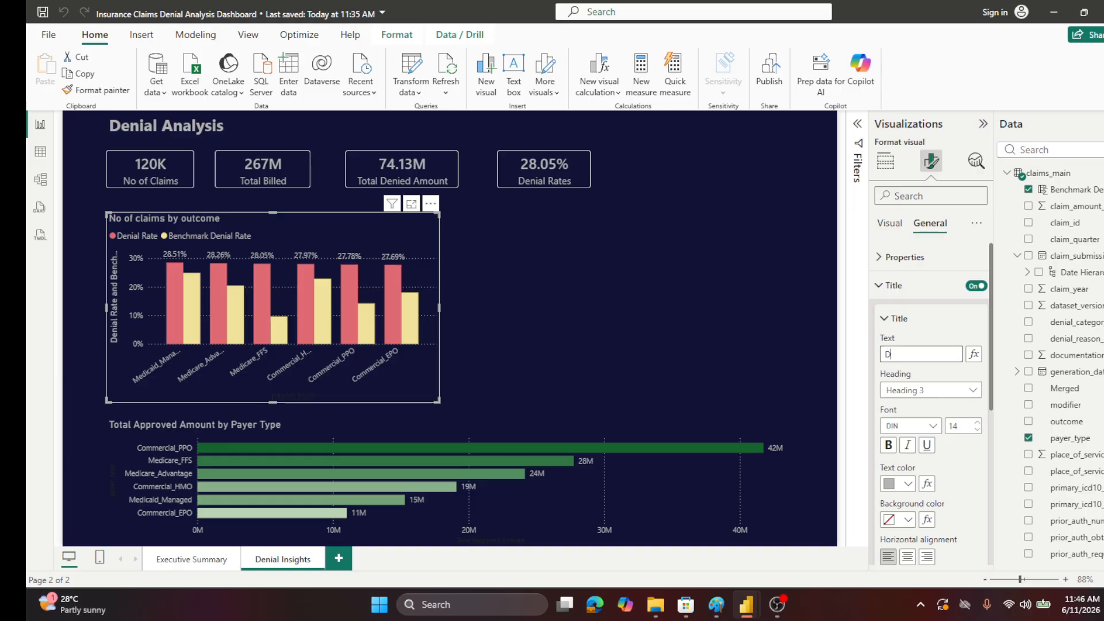
pyautogui.write('enie')
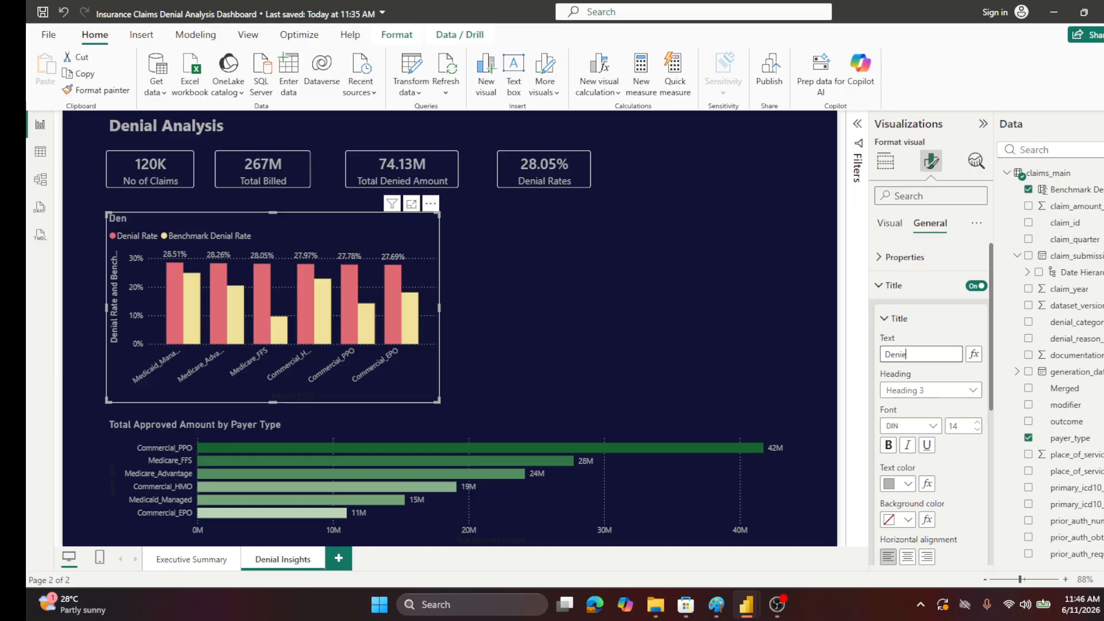
pyautogui.write('d vs Bench')
pyautogui.press('BackSpace')
pyautogui.press('BackSpace')
pyautogui.press('BackSpace')
pyautogui.press('BackSpace')
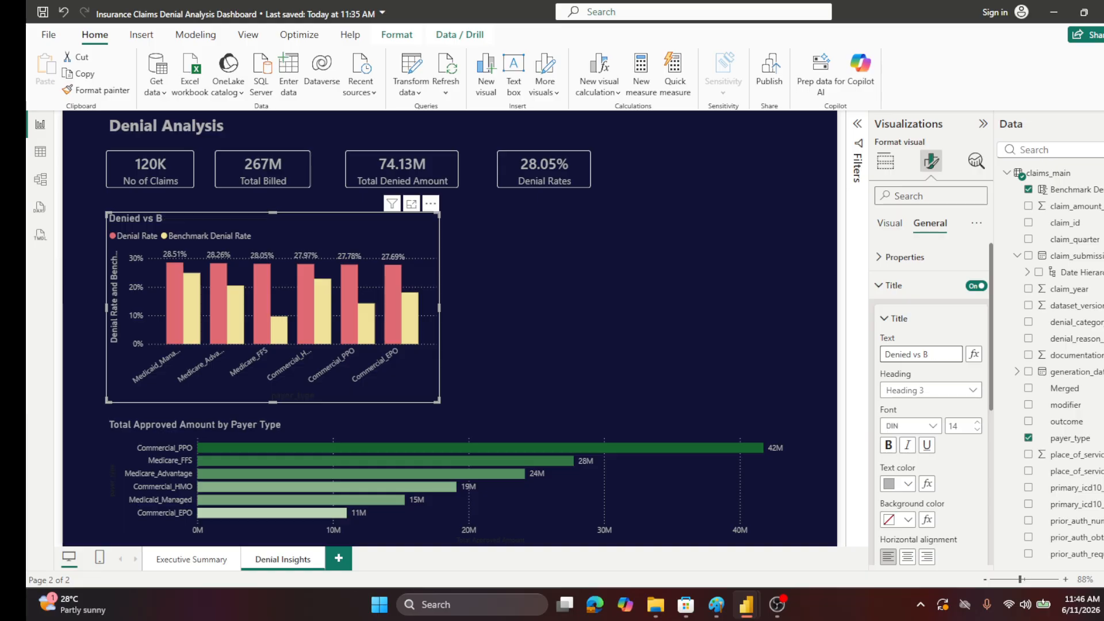
pyautogui.write('ench mark by Payer Type')
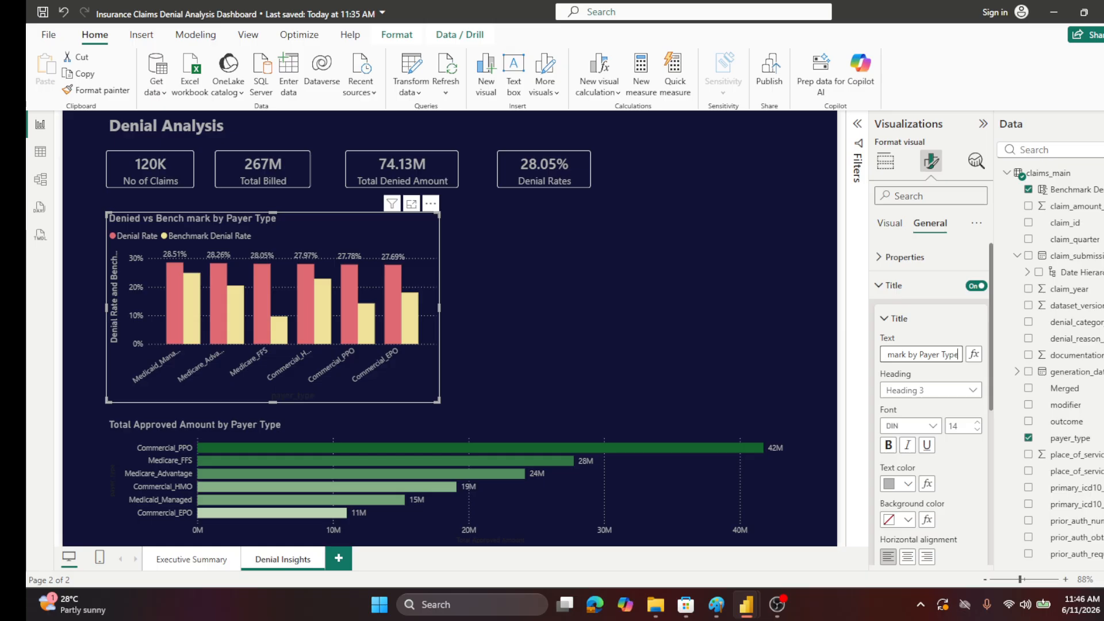
pyautogui.click(626, 327)
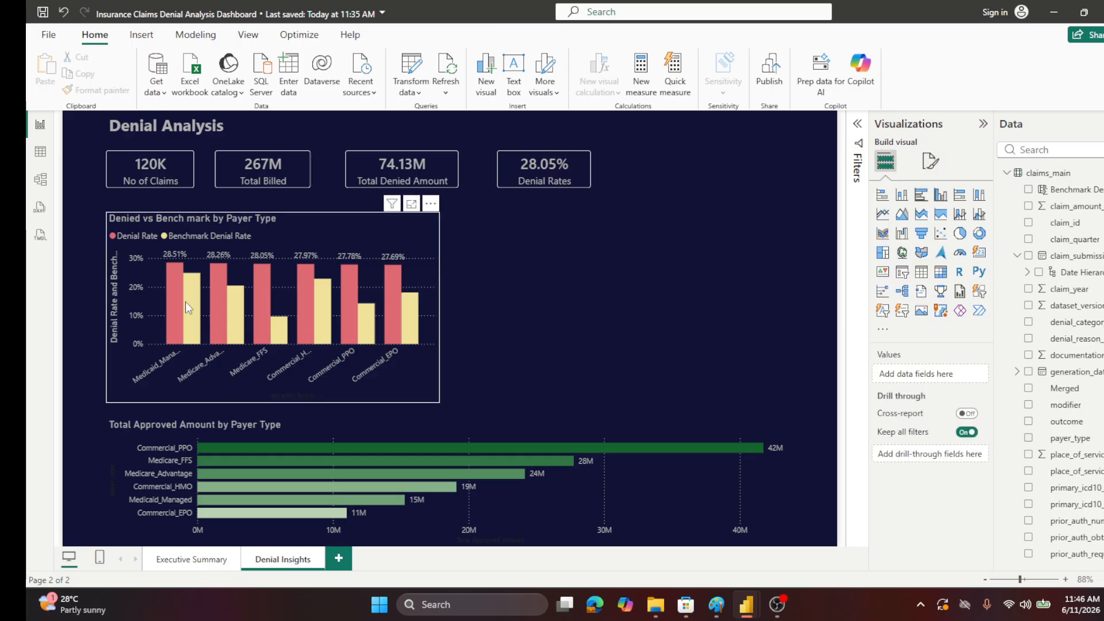
# - Examine the Medicaid_Managed column values and the Benchmark Denial Rate Col formula, and close the formula without changes
pyautogui.moveTo(177, 290)
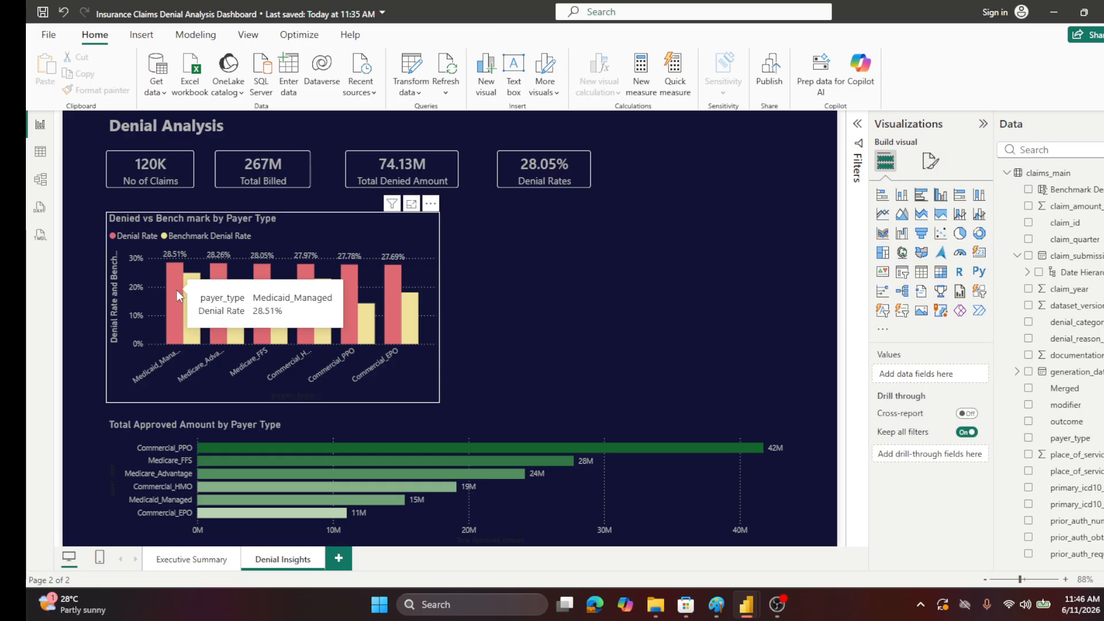
pyautogui.moveTo(196, 323)
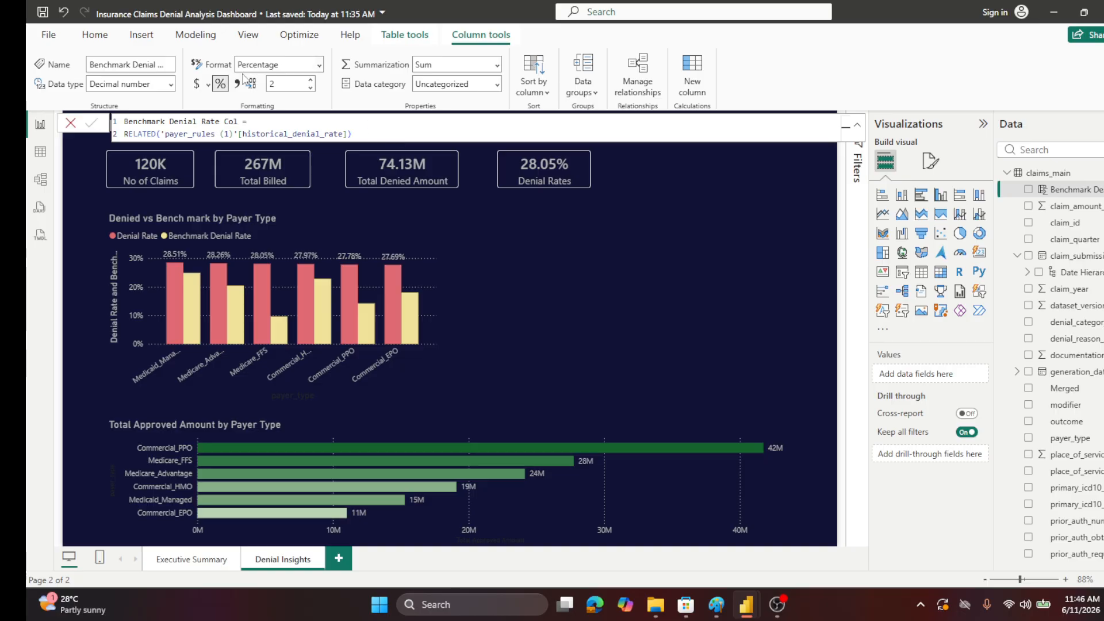
pyautogui.click(70, 122)
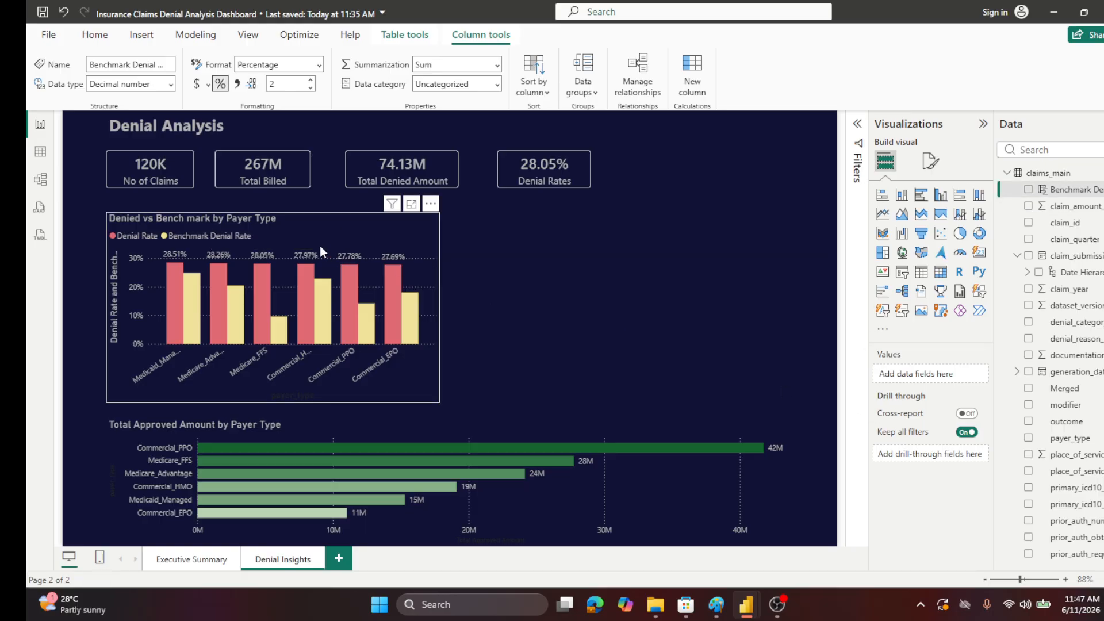
# - Correct the column chart's title to "Denied vs Benchmark by Payer Type"
pyautogui.click(408, 254)
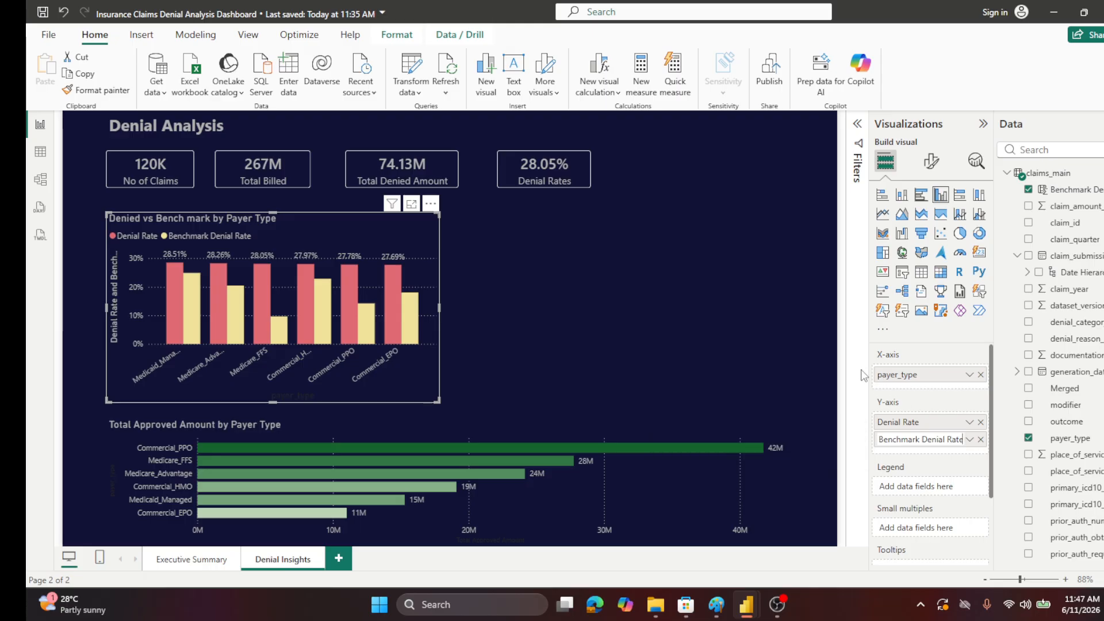
pyautogui.click(940, 168)
pyautogui.click(929, 223)
pyautogui.click(887, 258)
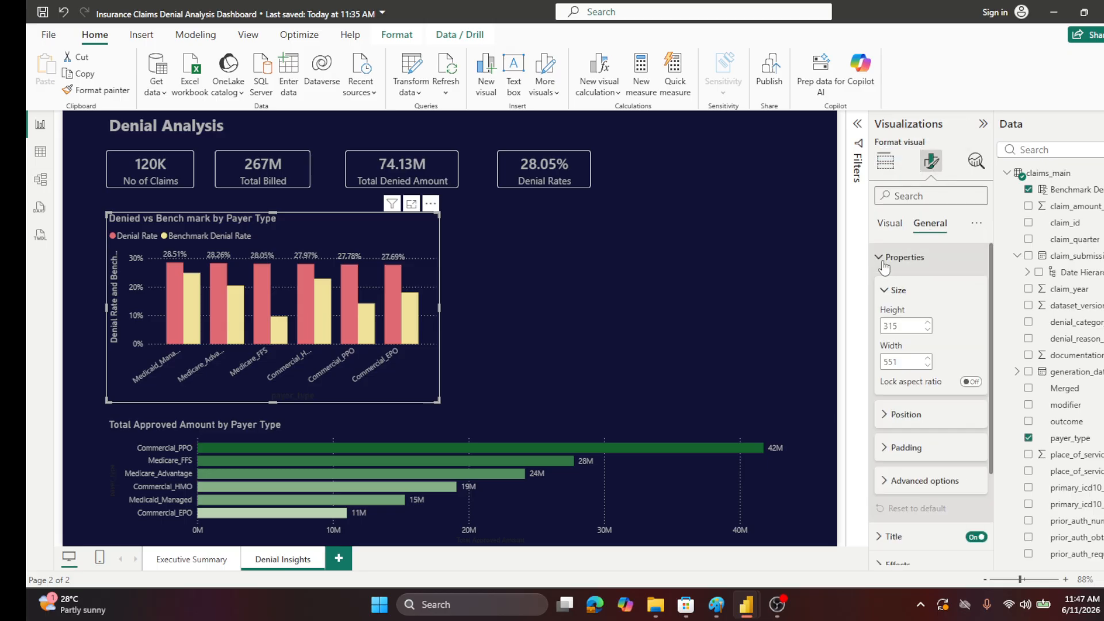
pyautogui.click(887, 258)
pyautogui.click(889, 286)
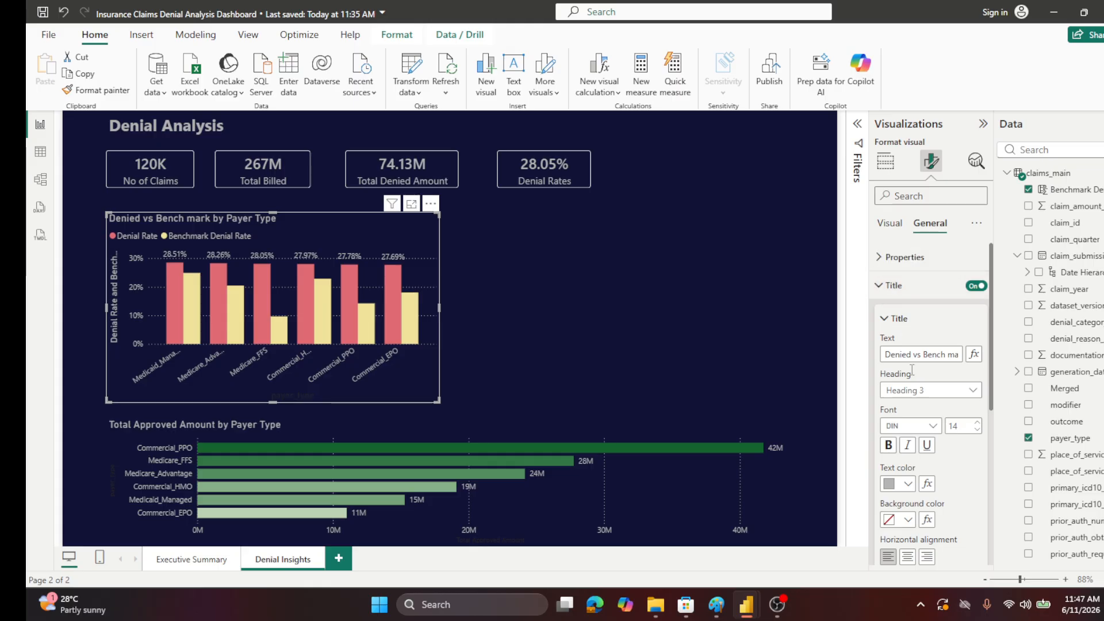
pyautogui.click(944, 355)
pyautogui.press('Delete')
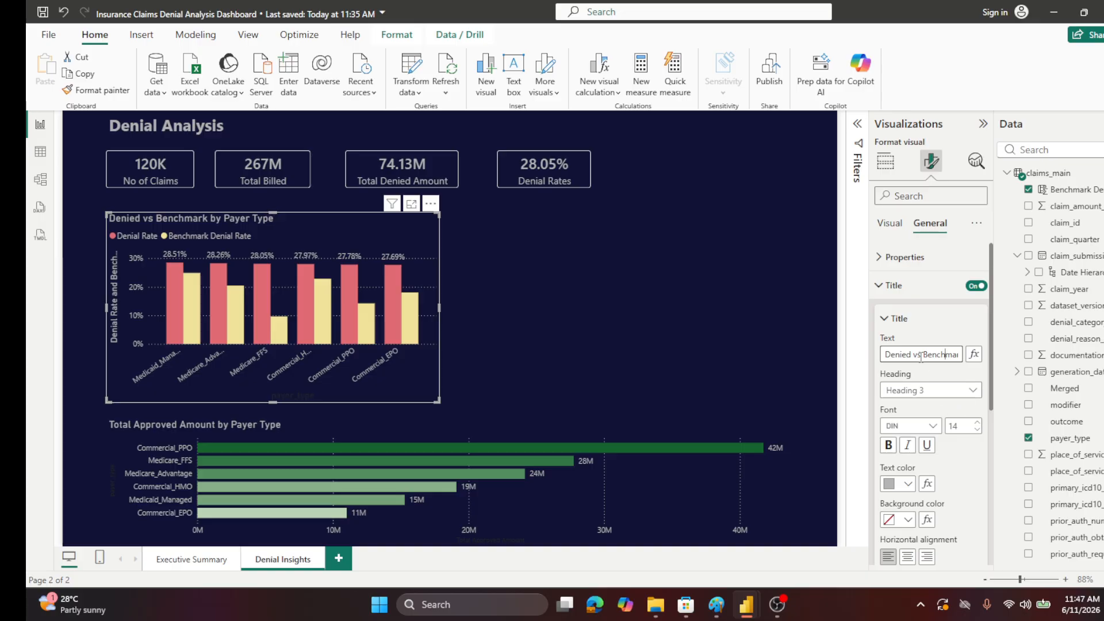
# - Change the column chart's title to "Denied vs Avg Historical Denial Rate by Payer Type" and save the report
pyautogui.moveTo(927, 354)
pyautogui.mouseDown()
pyautogui.moveTo(961, 355)
pyautogui.moveTo(907, 355)
pyautogui.mouseUp()
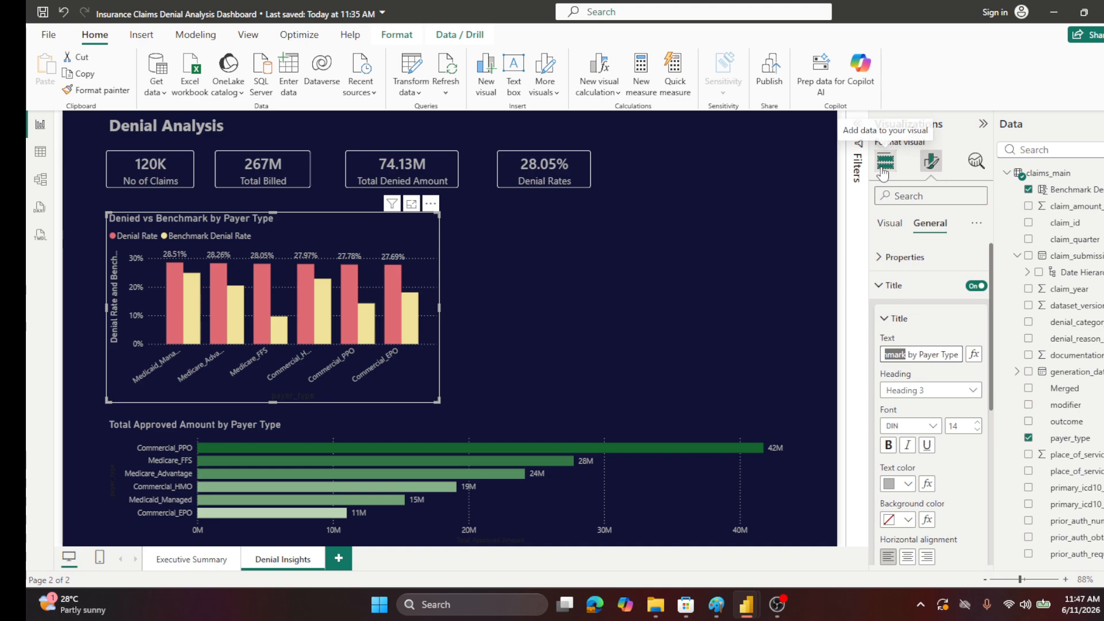
pyautogui.write('H')
pyautogui.press('BackSpace')
pyautogui.write('Avg')
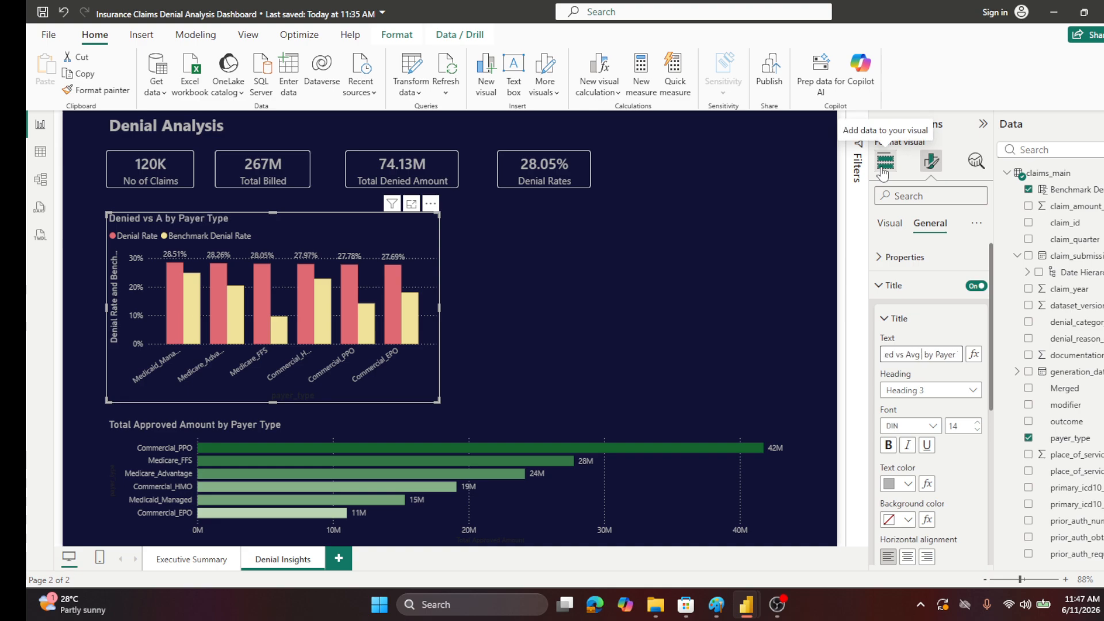
pyautogui.write(' Histori')
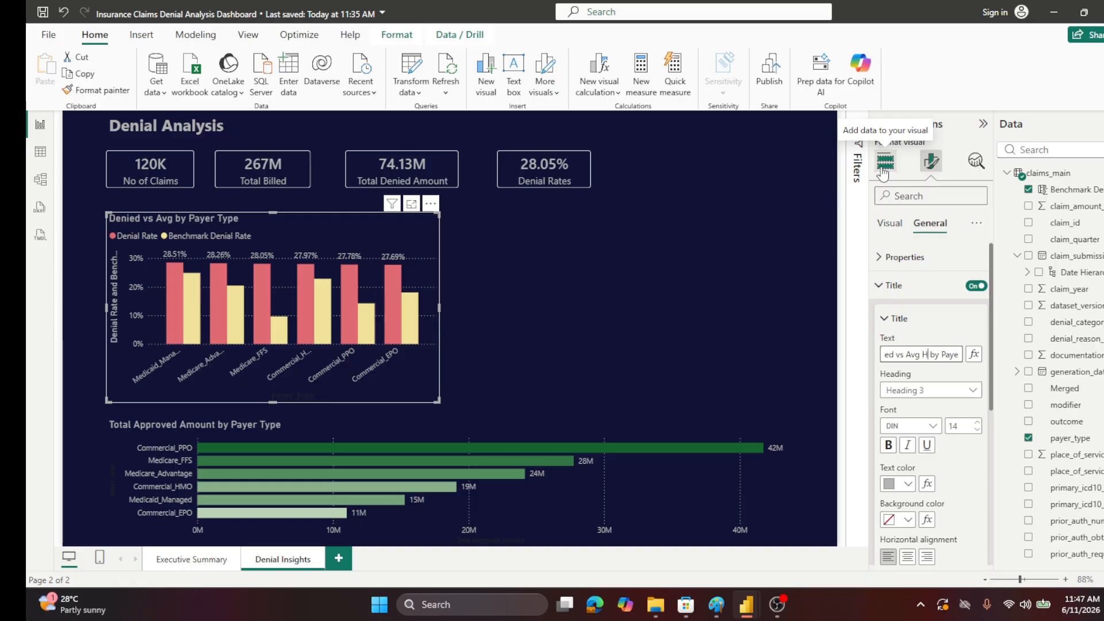
pyautogui.write('cal')
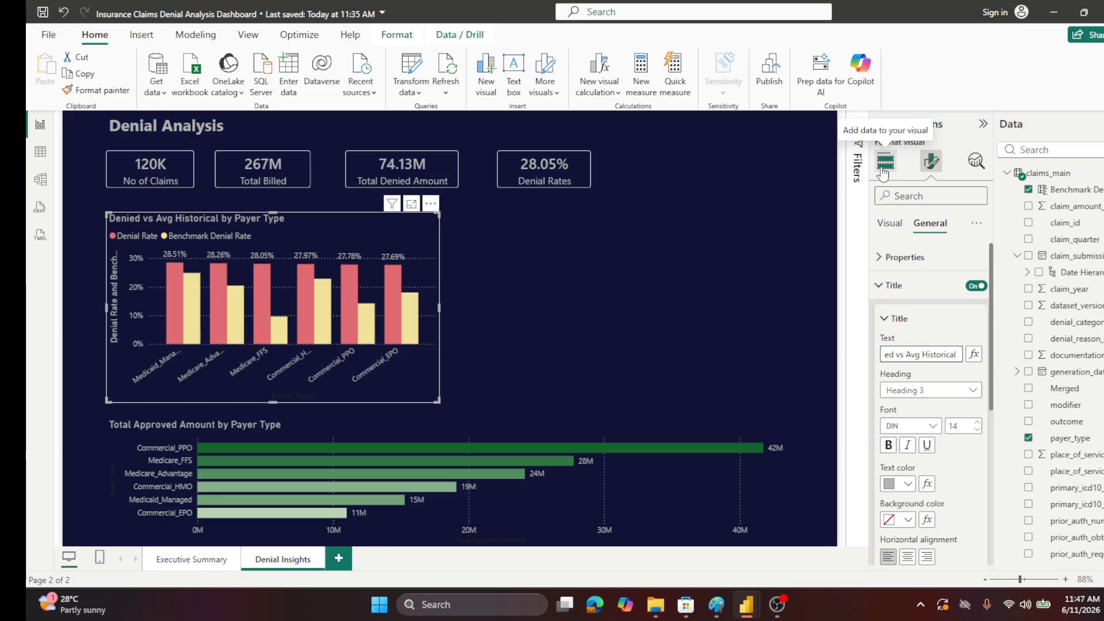
pyautogui.write(' Denial Rate')
pyautogui.press('Tab')
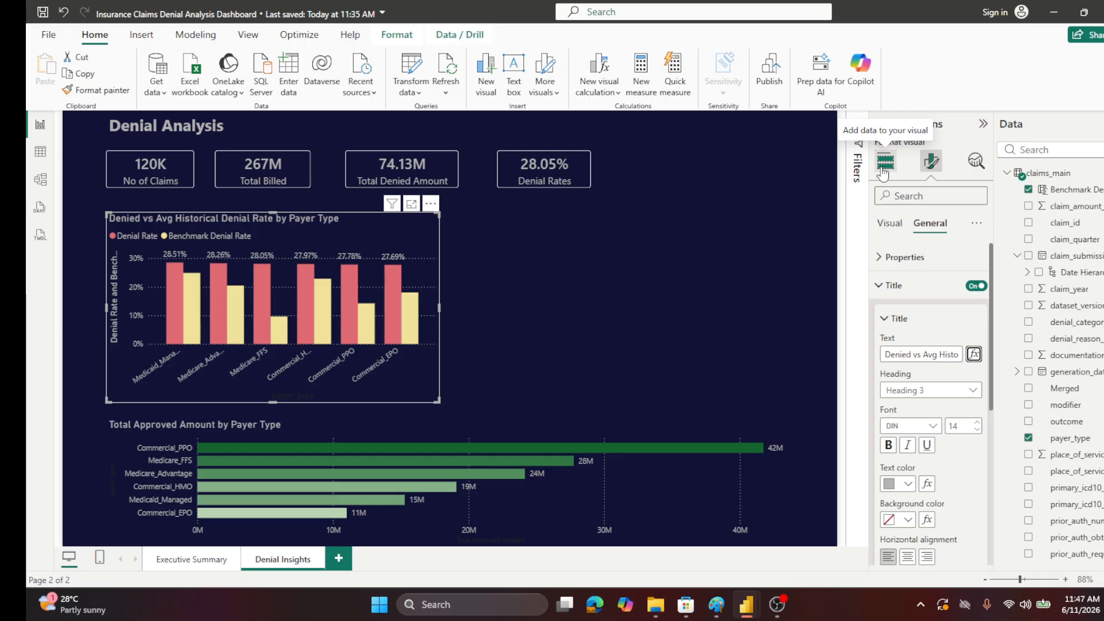
pyautogui.click(538, 248)
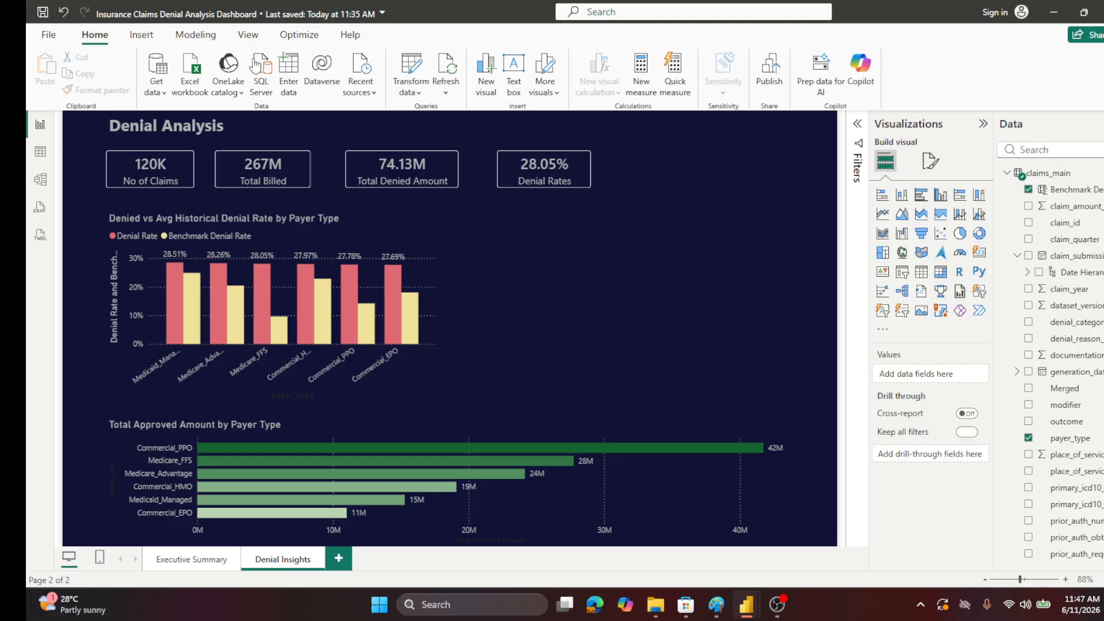
pyautogui.click(43, 10)
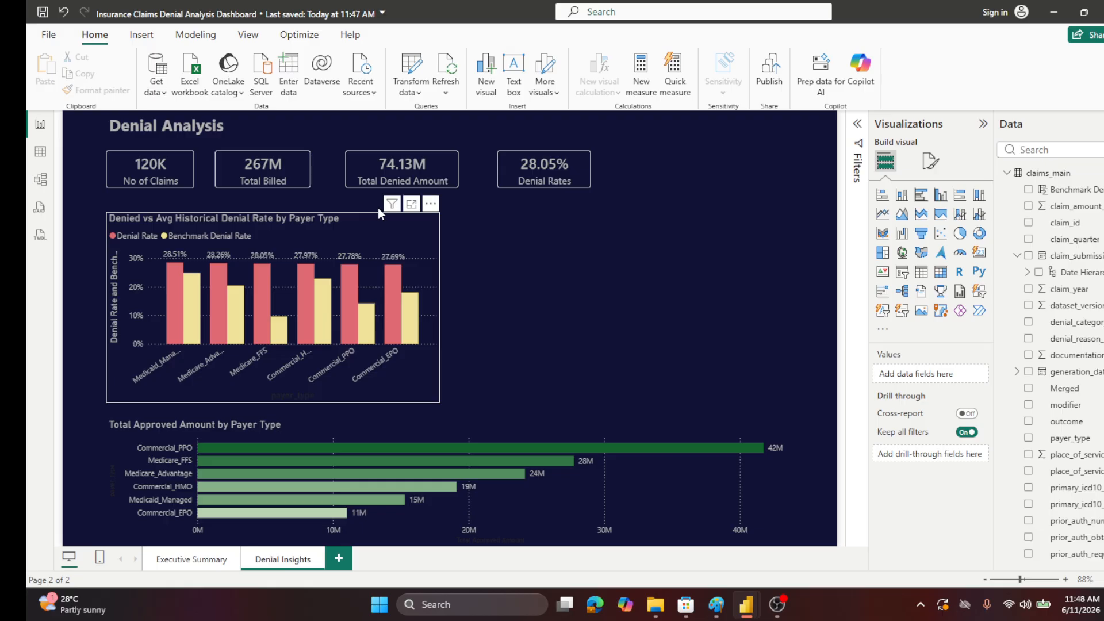
# - Narrow the Total Approved Amount bar chart, place it beside the column chart with tops aligned, and make it slightly taller
pyautogui.click(262, 449)
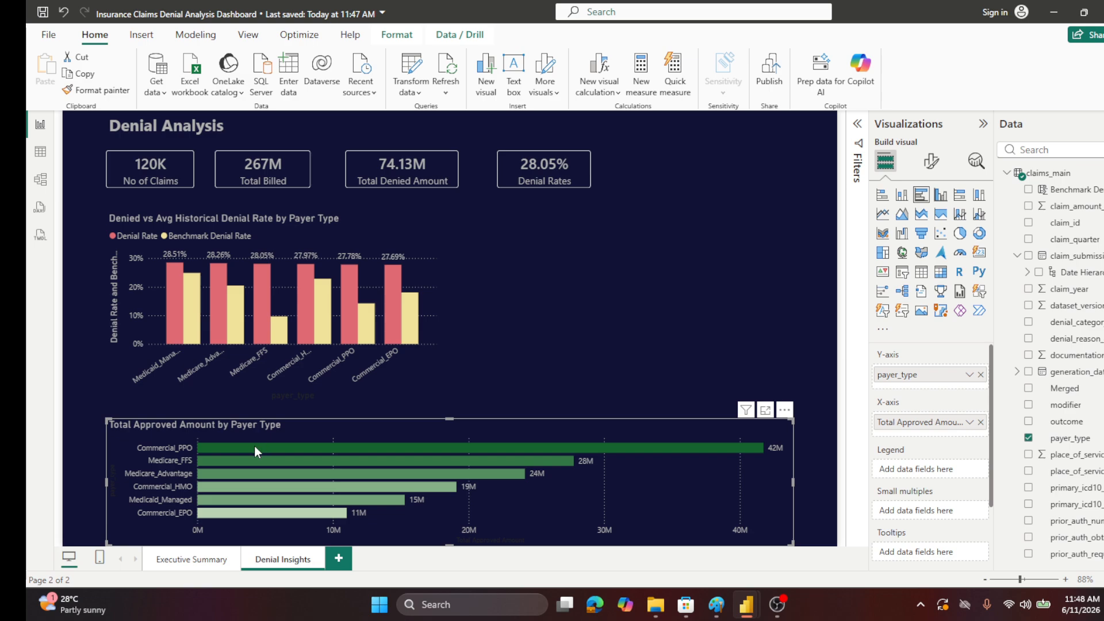
pyautogui.moveTo(107, 486); pyautogui.dragTo(449, 471)
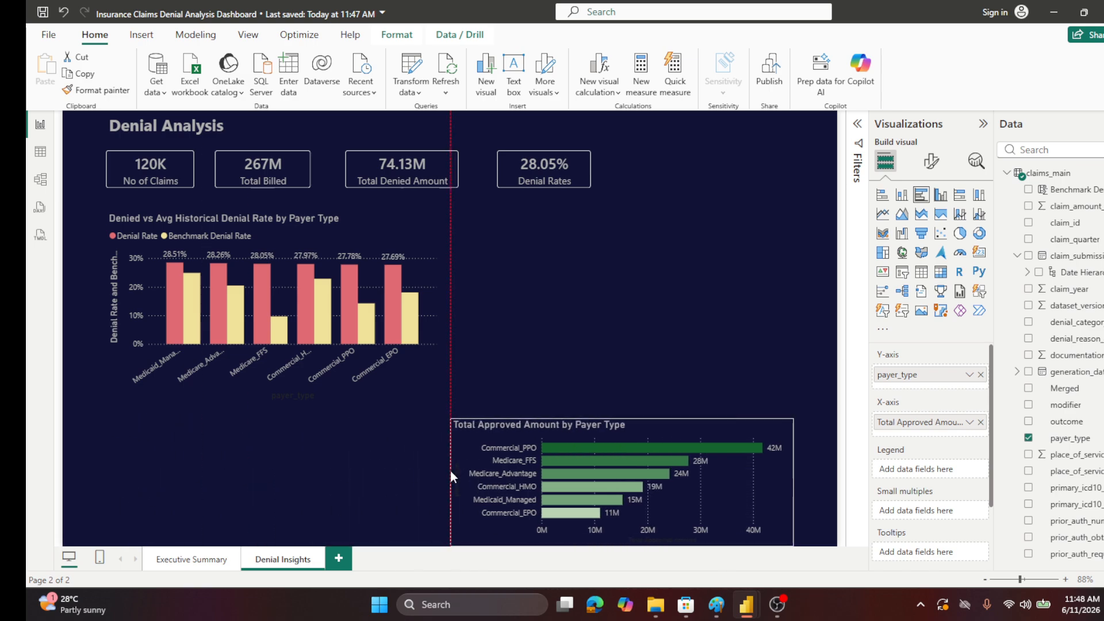
pyautogui.moveTo(675, 424); pyautogui.dragTo(693, 219)
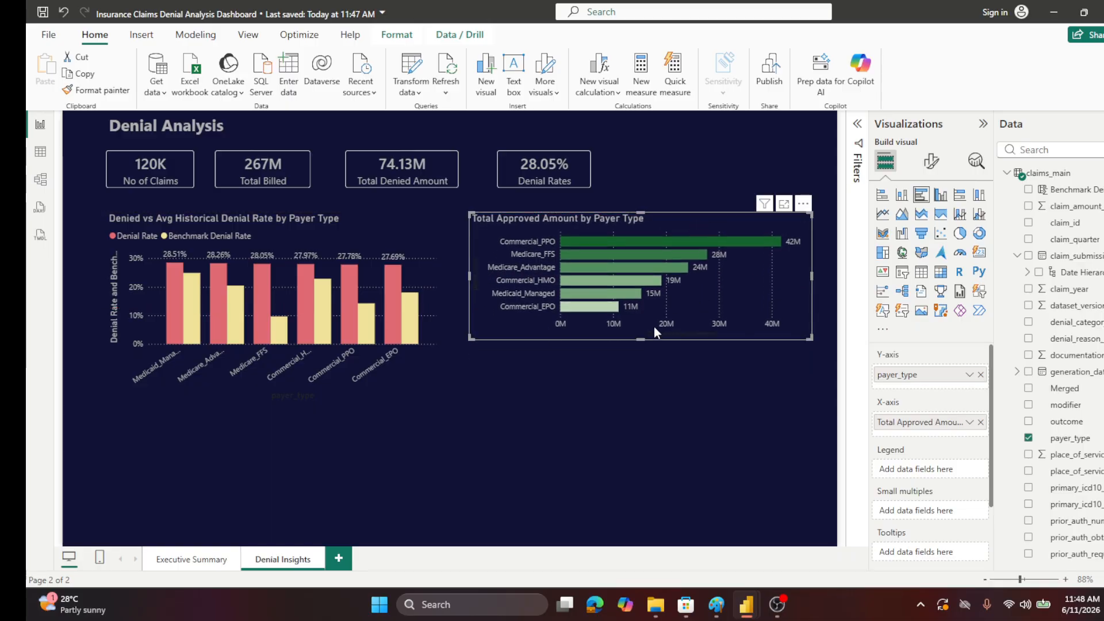
pyautogui.moveTo(641, 339); pyautogui.dragTo(642, 350)
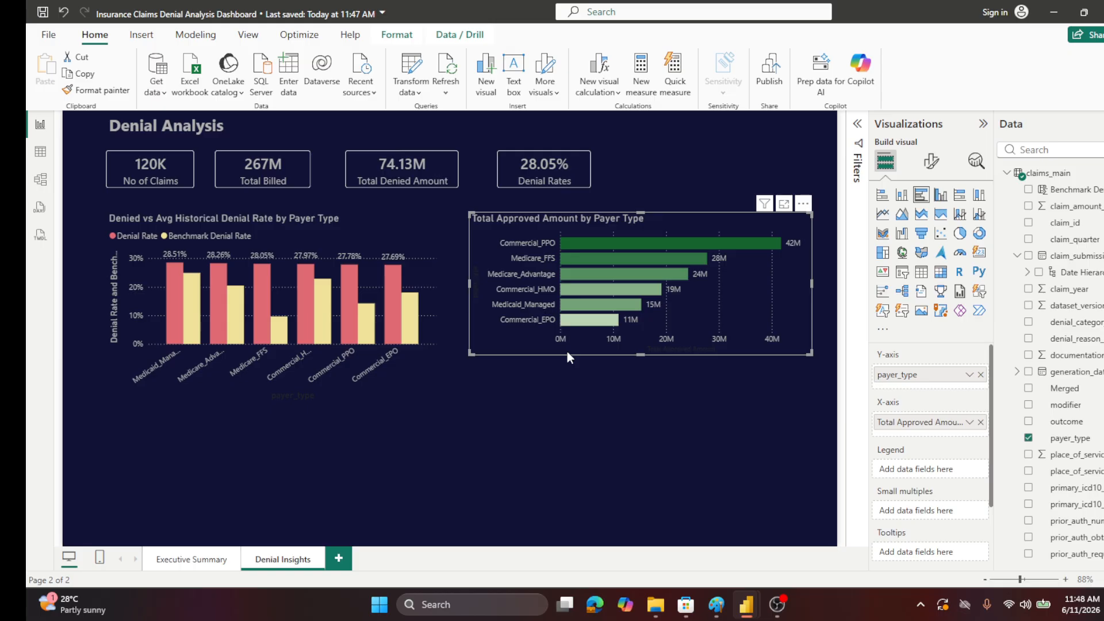
# - Change the bar chart's title to "Denials by Denial Category"
pyautogui.click(934, 162)
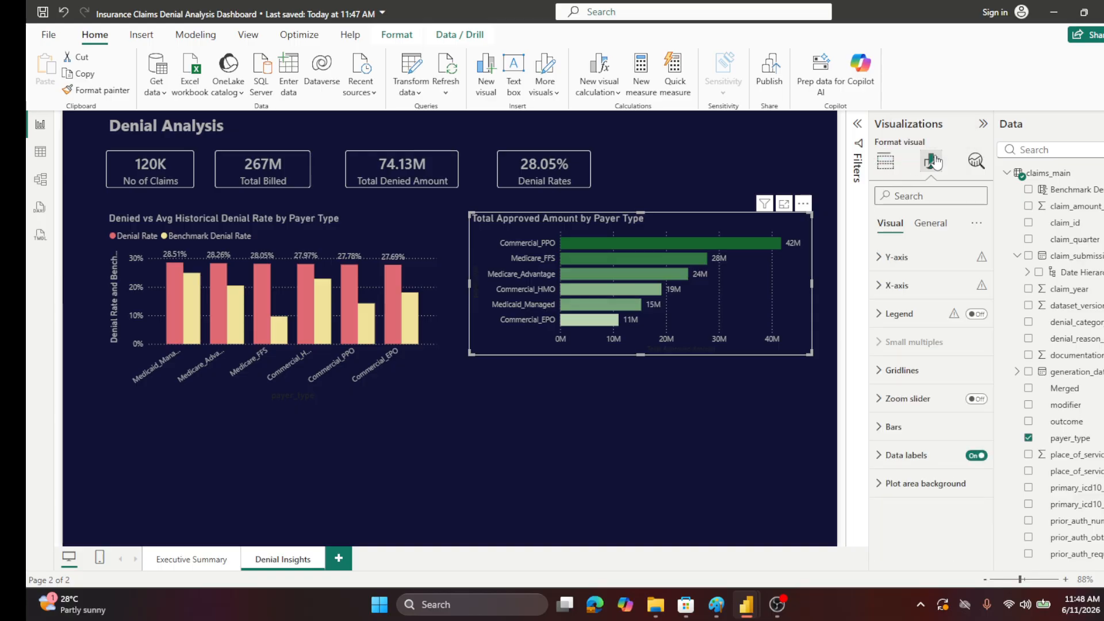
pyautogui.click(931, 224)
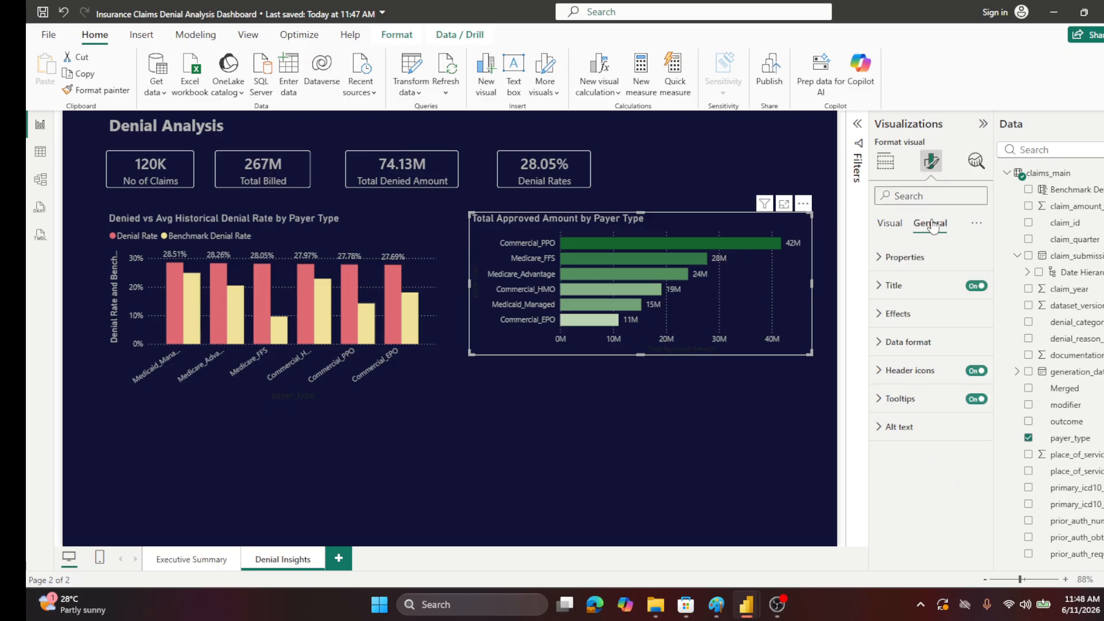
pyautogui.click(891, 285)
pyautogui.moveTo(883, 354); pyautogui.dragTo(970, 355)
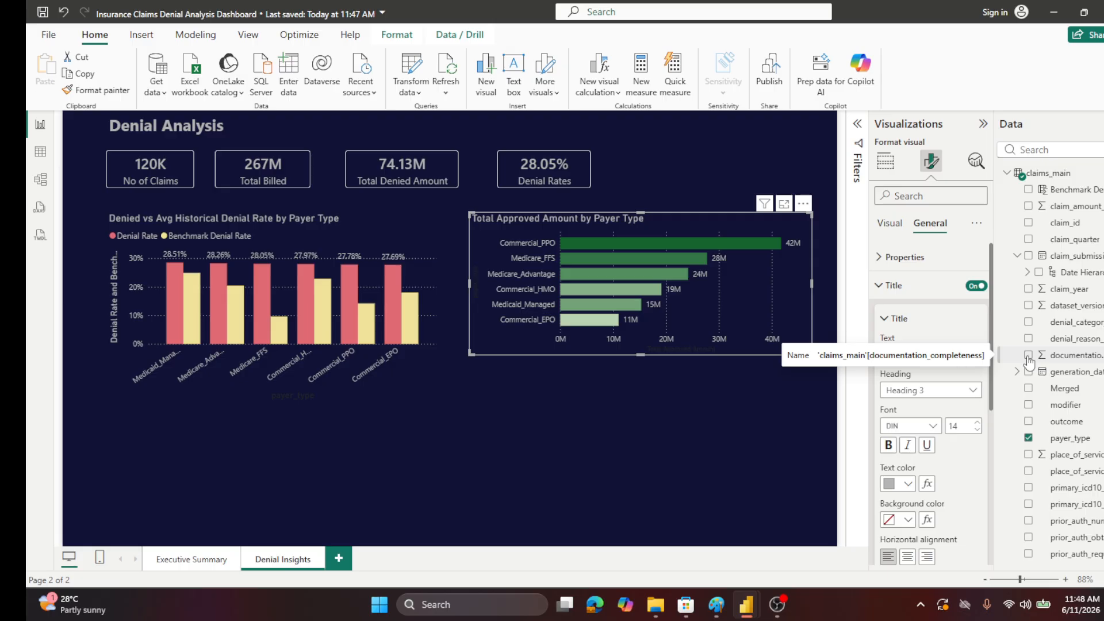
pyautogui.write('Denials by Denial Categ')
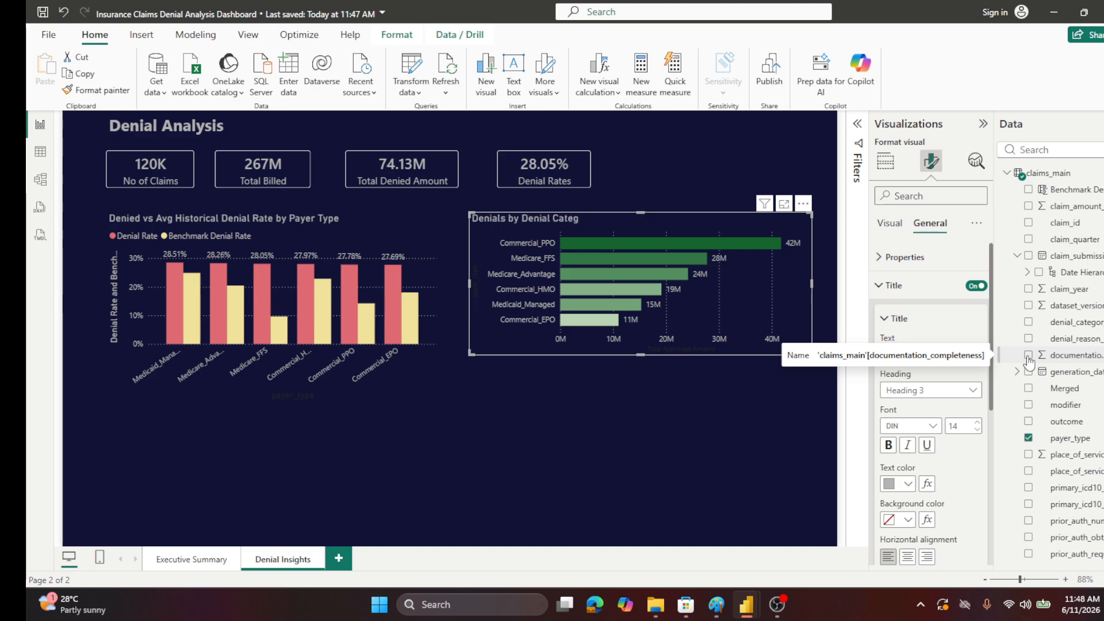
pyautogui.write('ory')
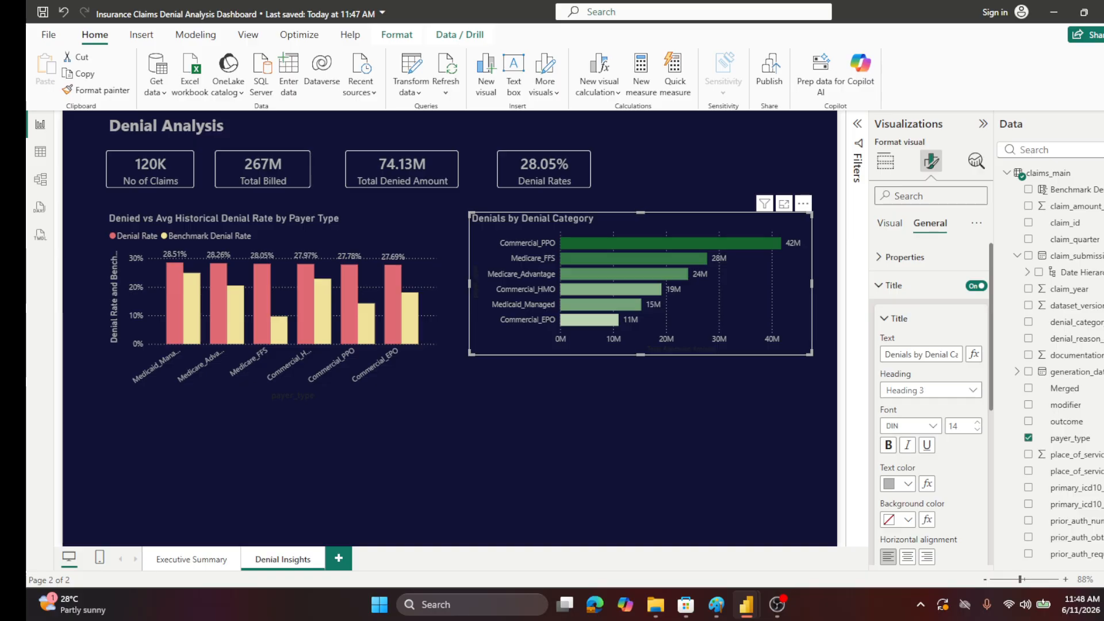
# - Replace payer_type with denial_category on the Y-axis of the Denials by Denial Category bar chart
pyautogui.click(890, 225)
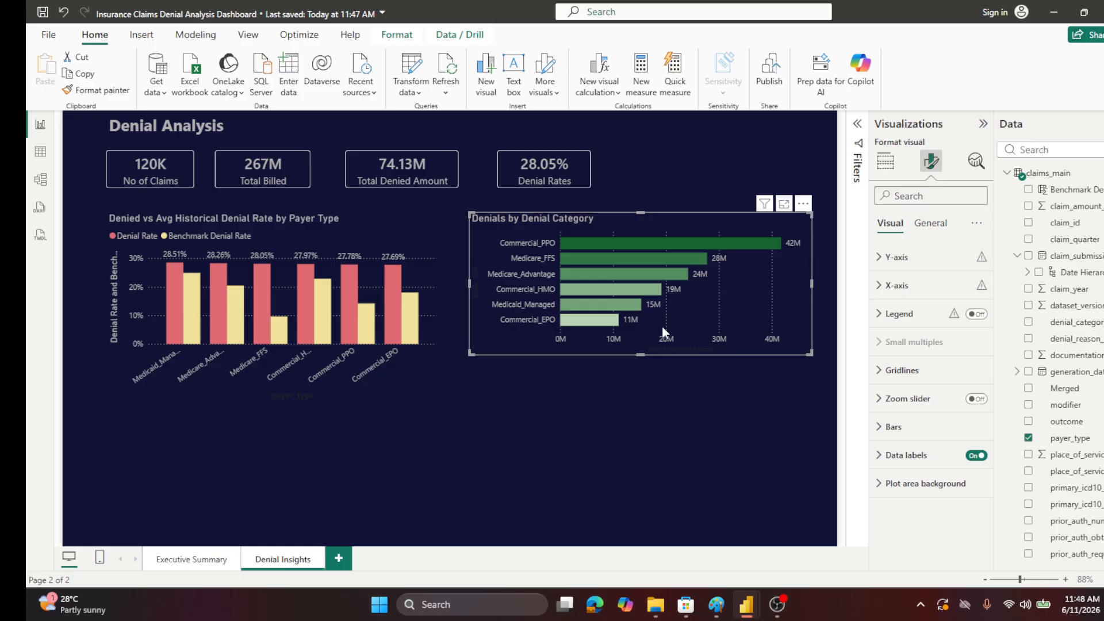
pyautogui.click(884, 162)
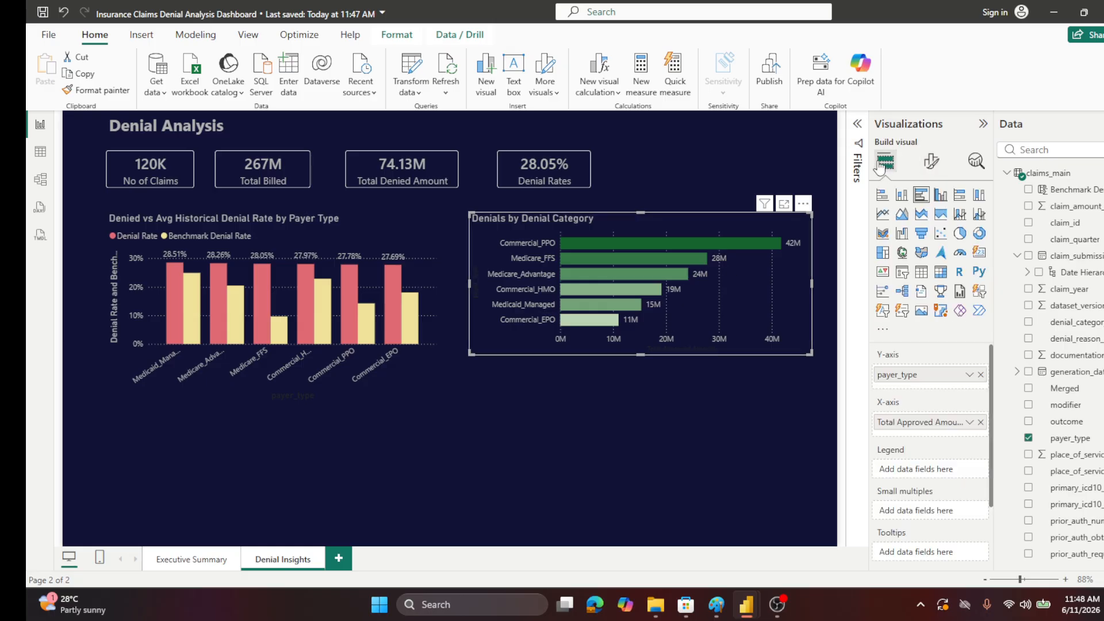
pyautogui.click(981, 375)
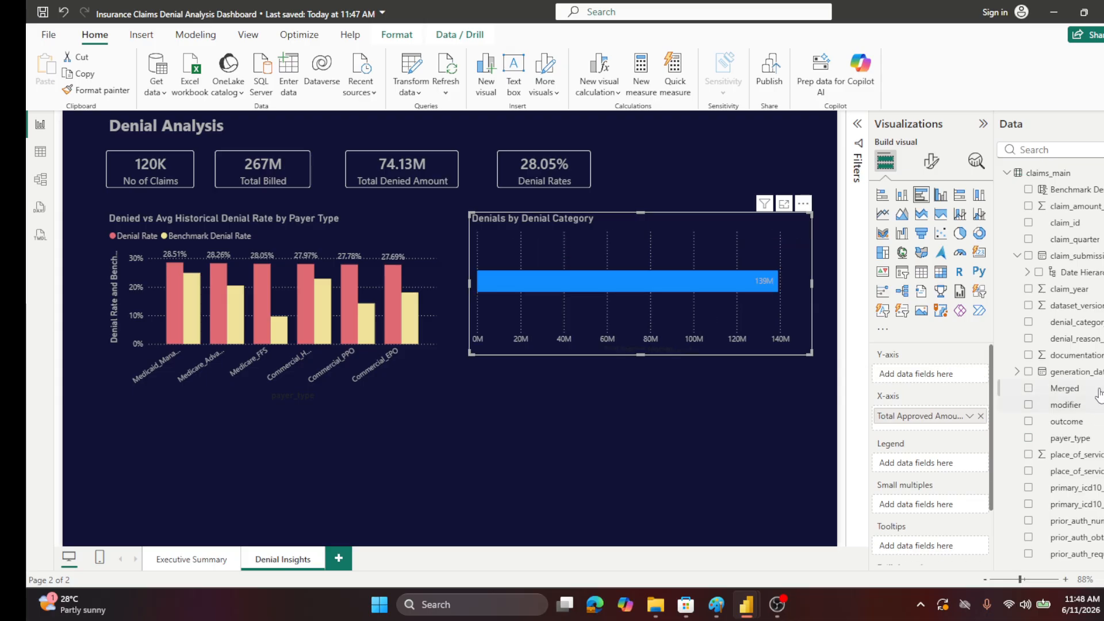
pyautogui.click(1028, 322)
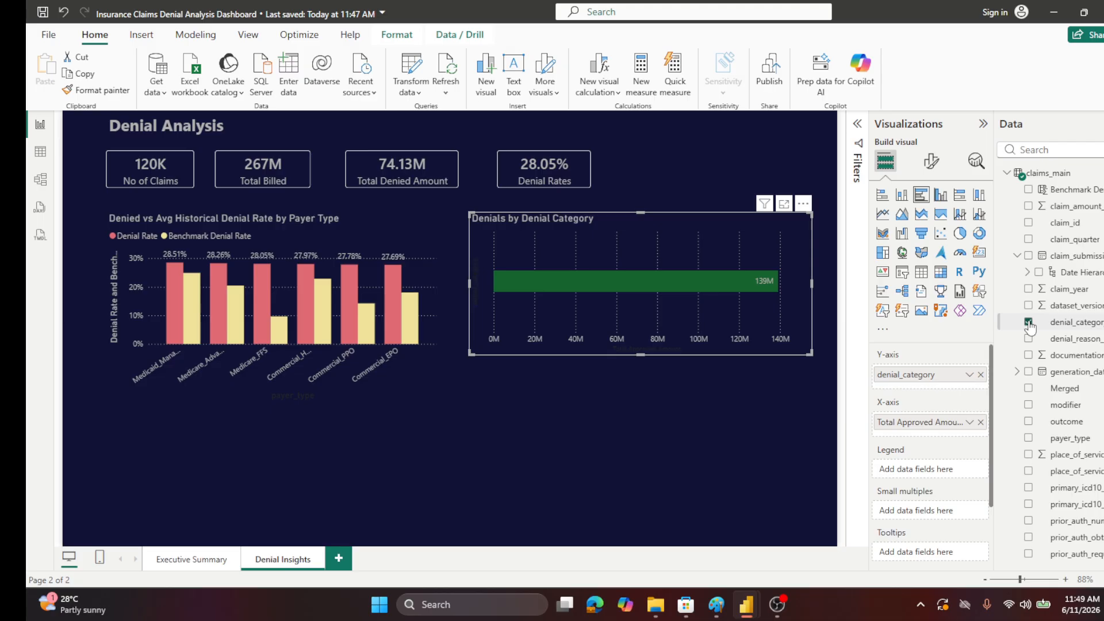
# - Check the denial_category values in a temporary table visual on the page, and delete that table
pyautogui.click(1070, 325)
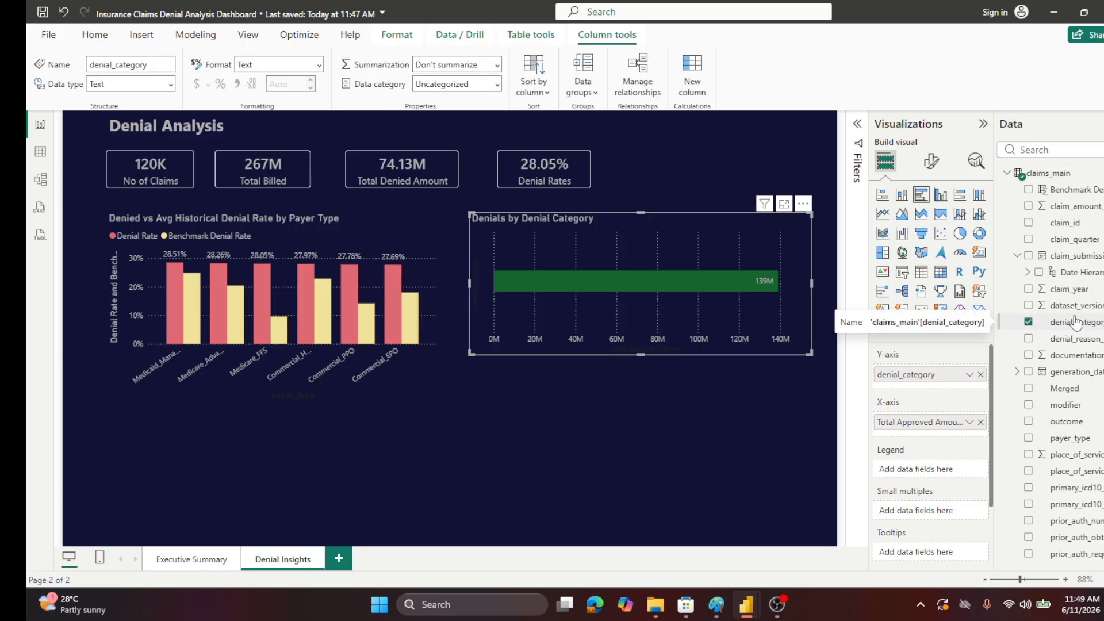
pyautogui.click(676, 391)
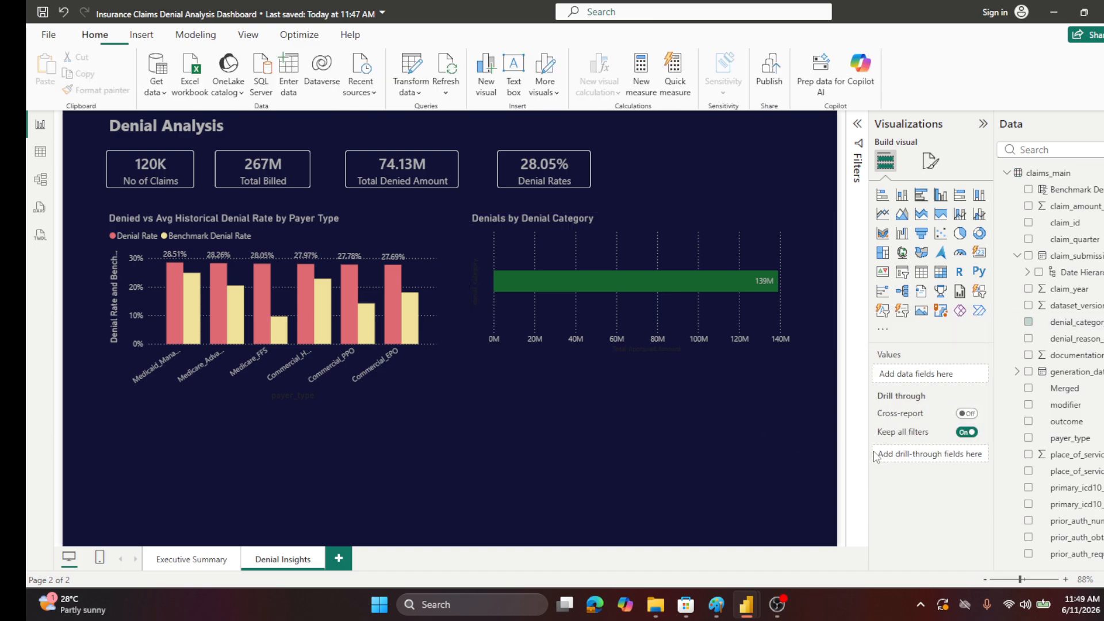
pyautogui.click(1078, 320)
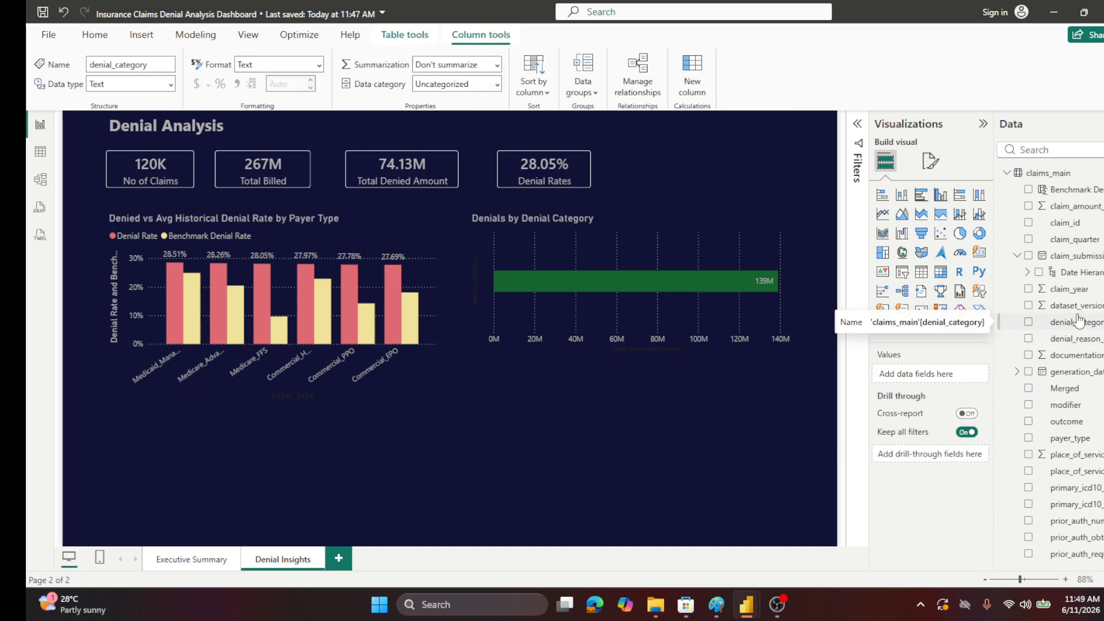
pyautogui.click(684, 441)
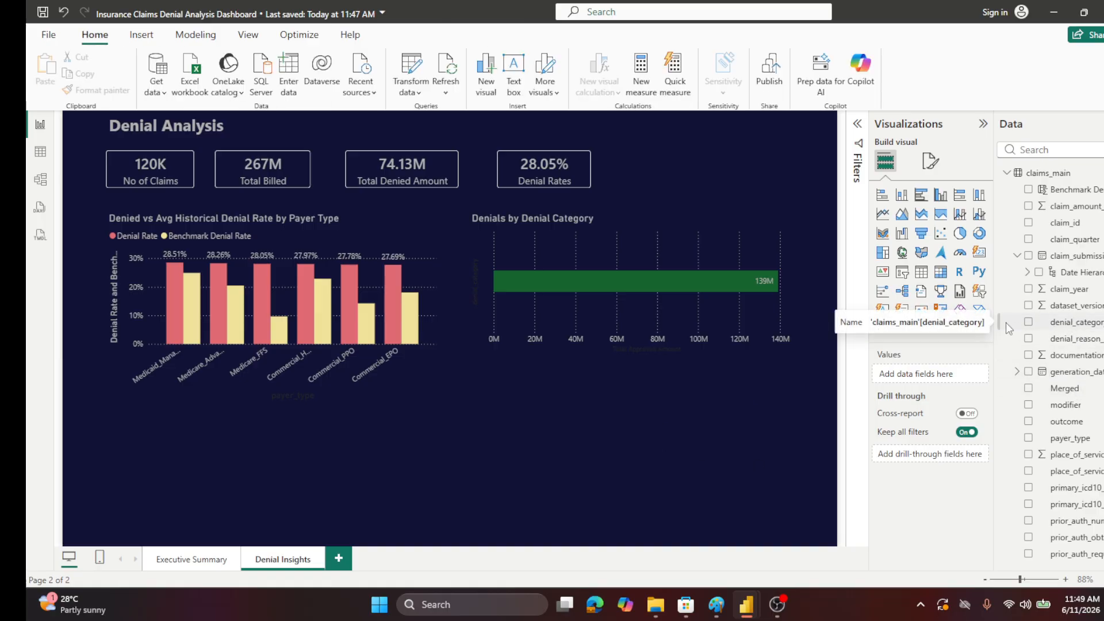
pyautogui.click(1028, 323)
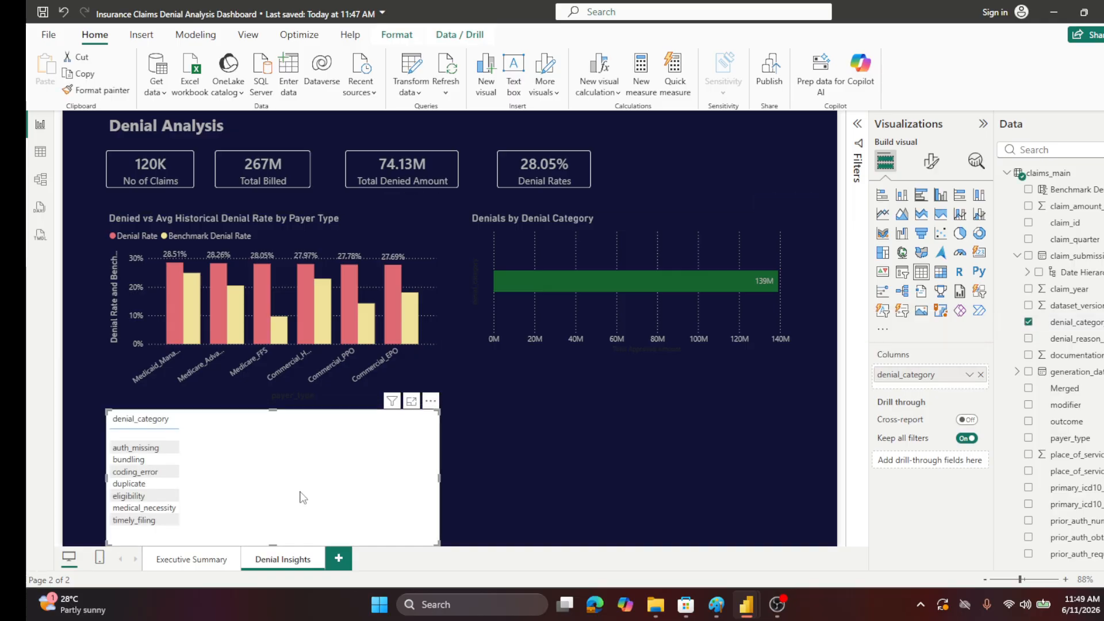
pyautogui.press('Delete')
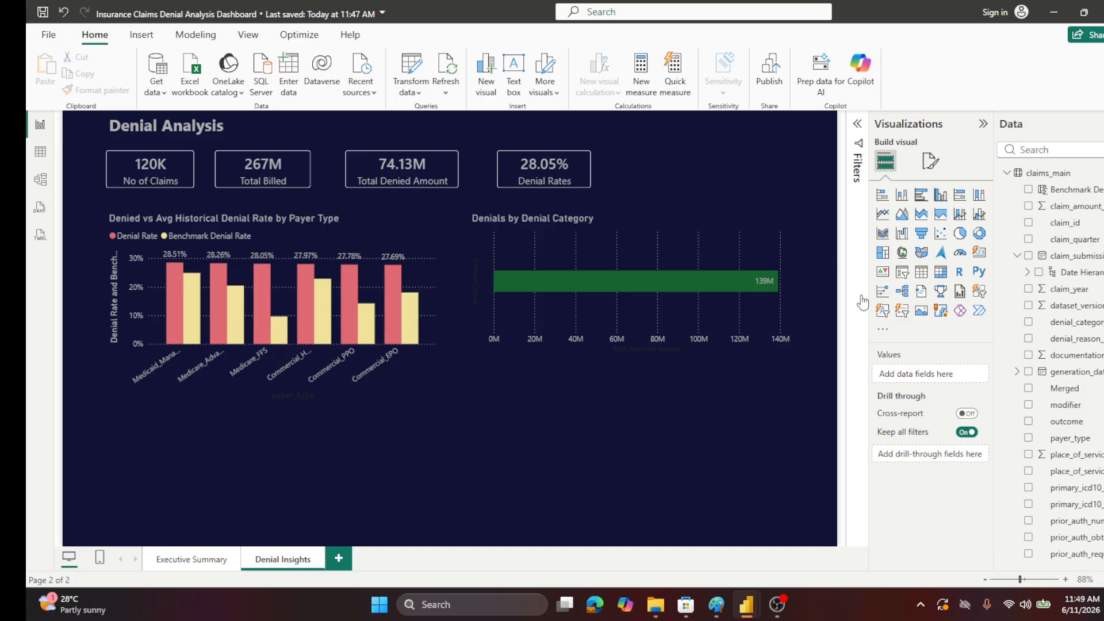
# - Remove the Total Approved Amount measure from the bar chart's X-axis and collapse the claims_main table in the field list
pyautogui.click(795, 343)
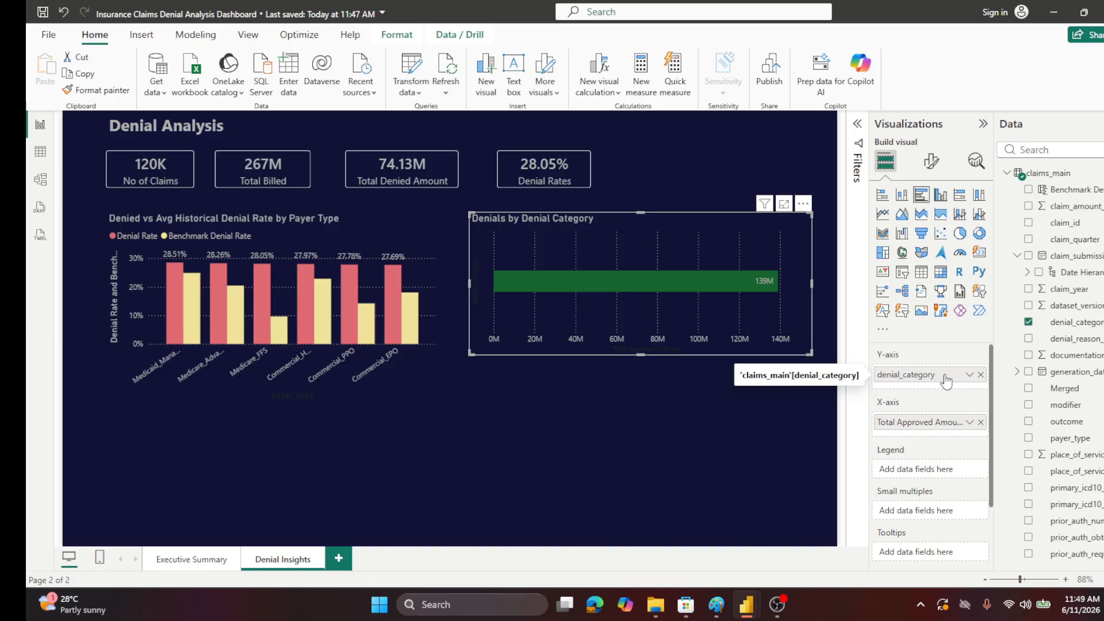
pyautogui.click(980, 422)
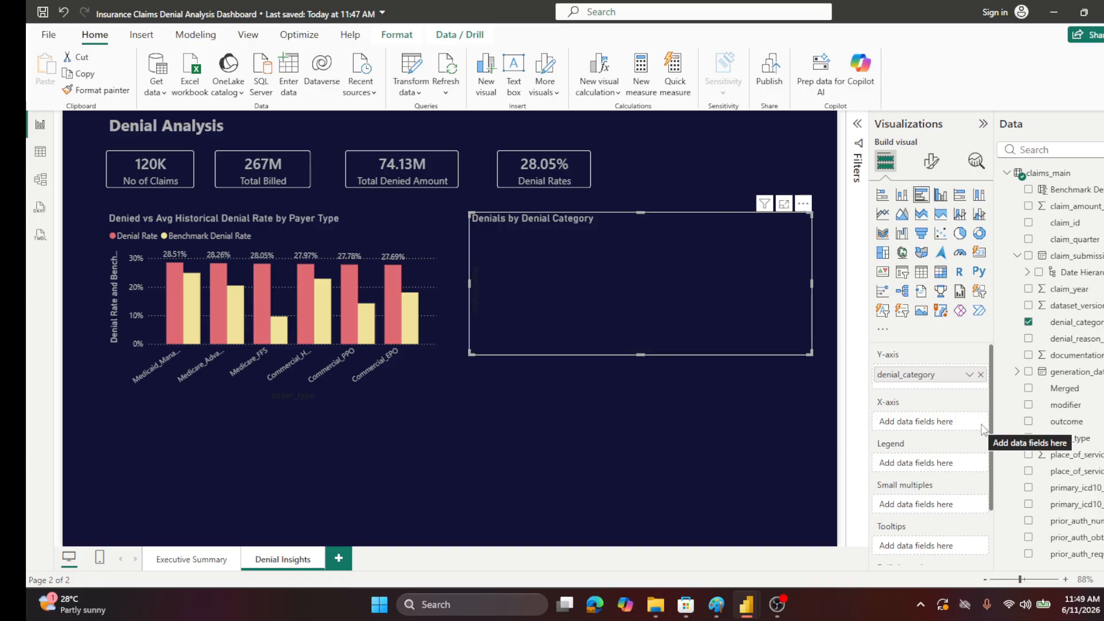
pyautogui.scroll(-3, 1050, 416)
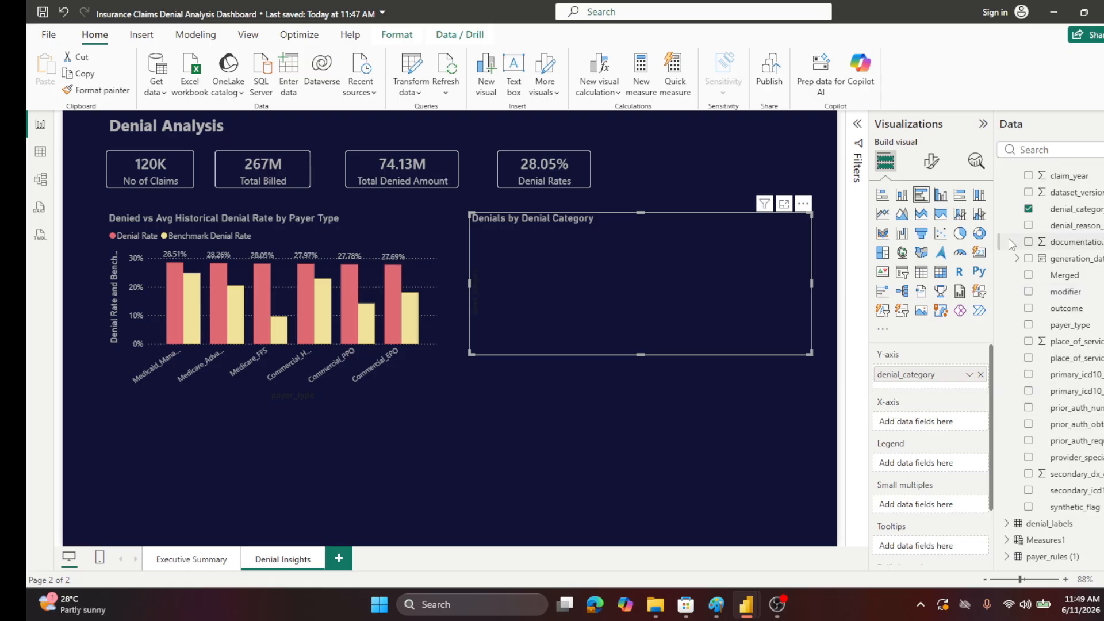
pyautogui.scroll(2, 1012, 241)
pyautogui.scroll(1, 1018, 220)
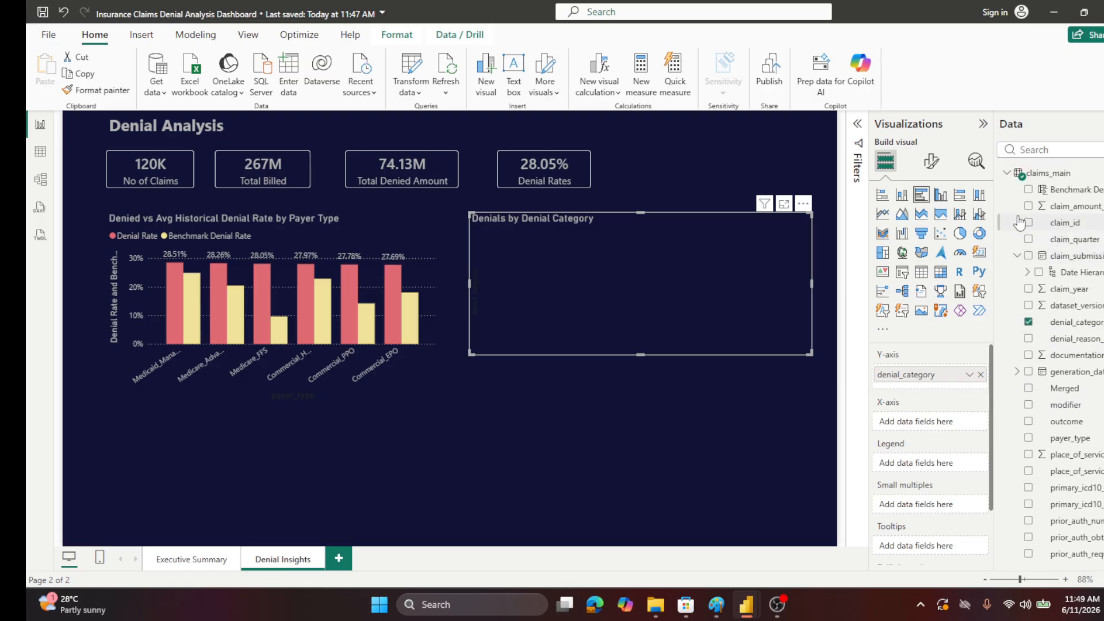
pyautogui.click(1006, 173)
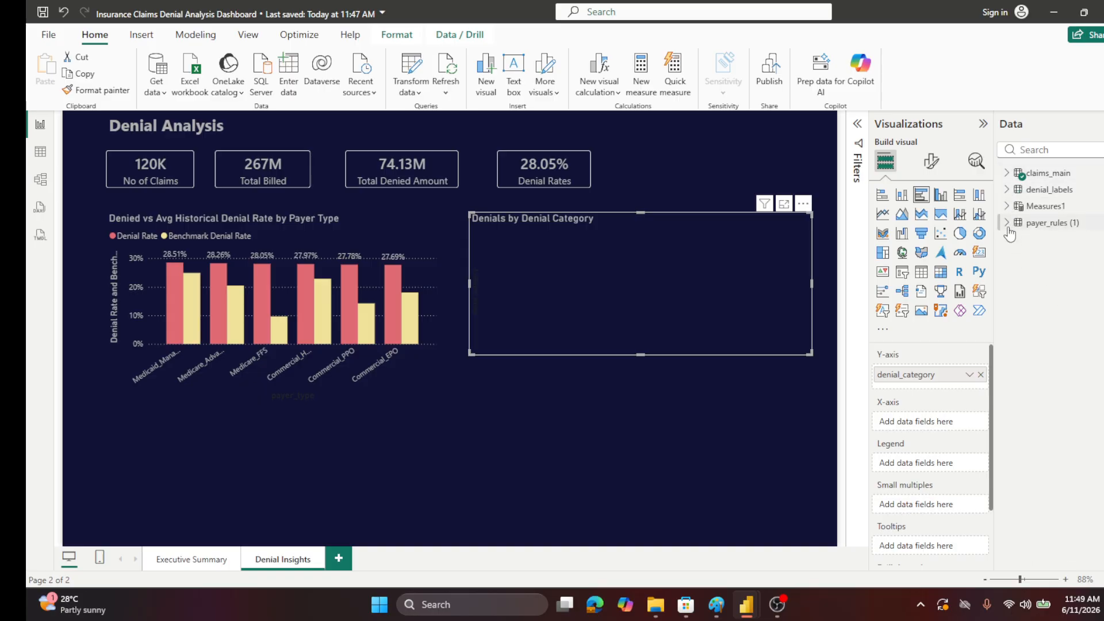
# - Add the Denial Count measure from the Measures1 table to the X-axis of the Denials by Denial Category bar chart
pyautogui.click(1007, 205)
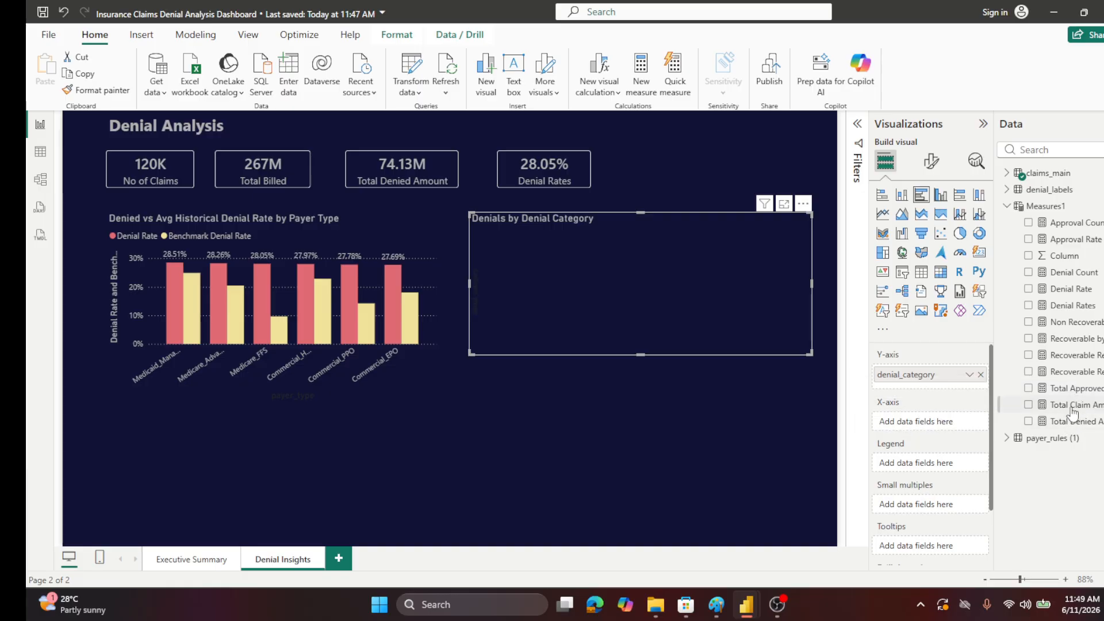
pyautogui.click(1028, 272)
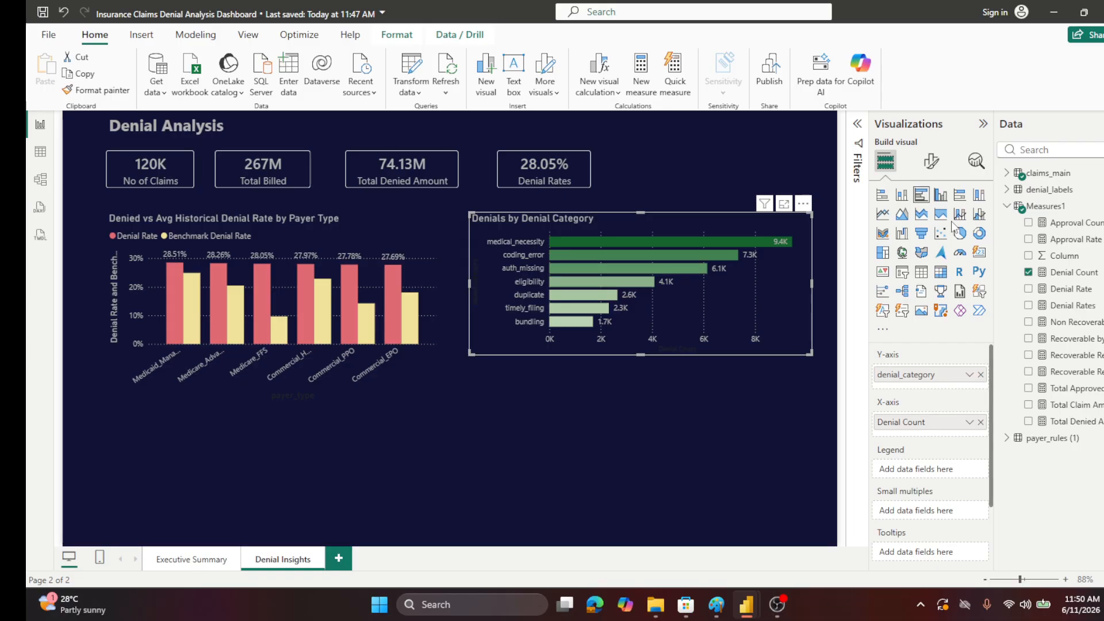
# - Open the bar color formatting settings of the Denials by Denial Category chart
pyautogui.click(932, 164)
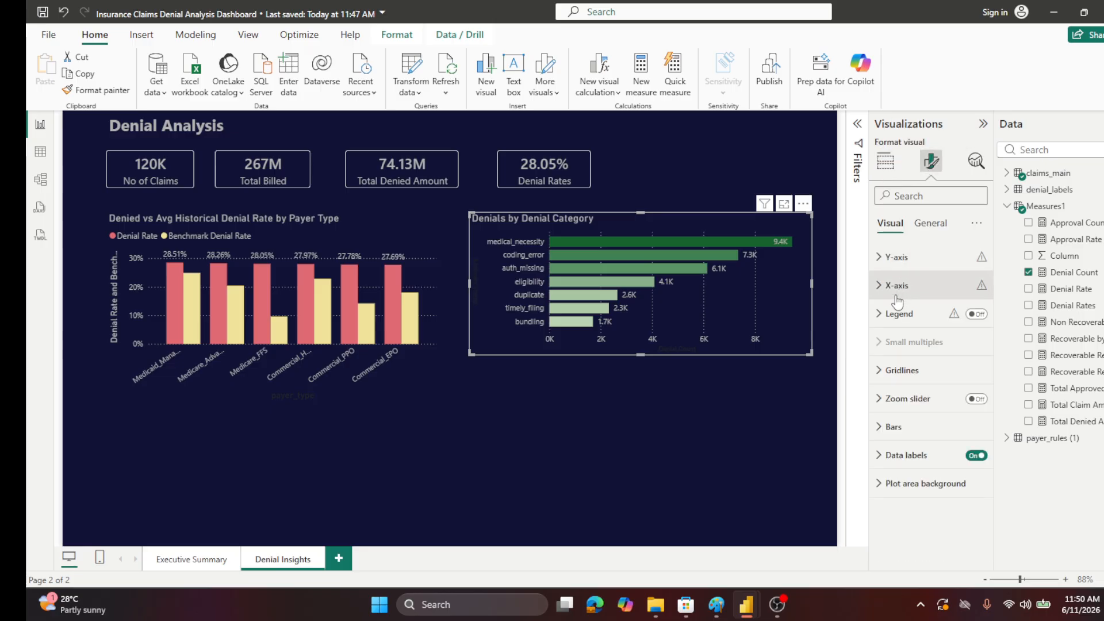
pyautogui.click(881, 426)
pyautogui.scroll(-3, 916, 378)
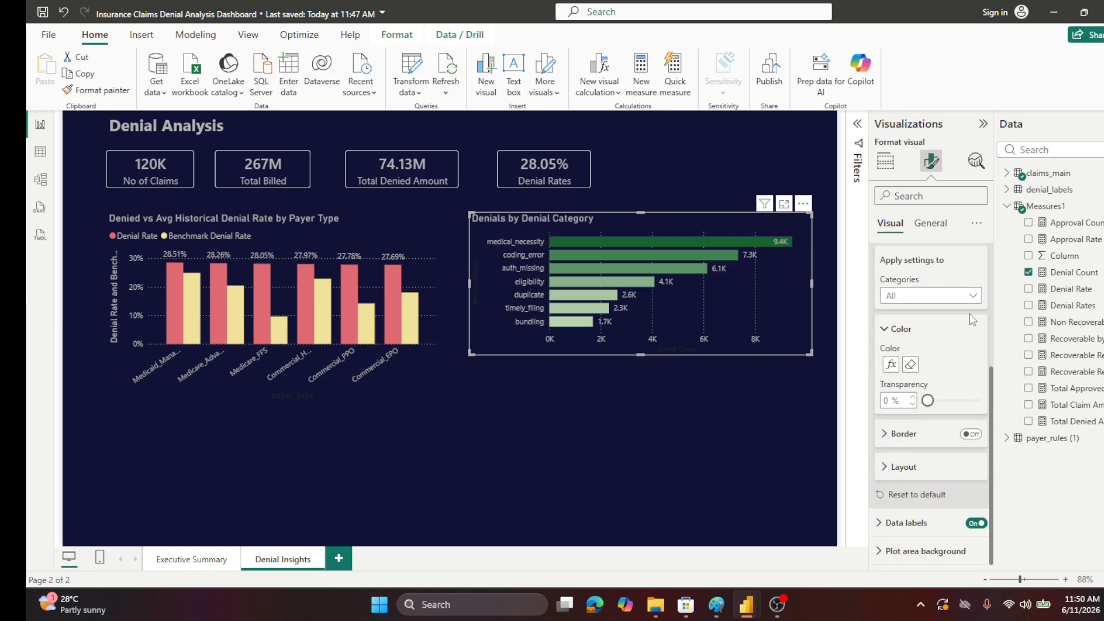
pyautogui.click(971, 296)
pyautogui.click(971, 298)
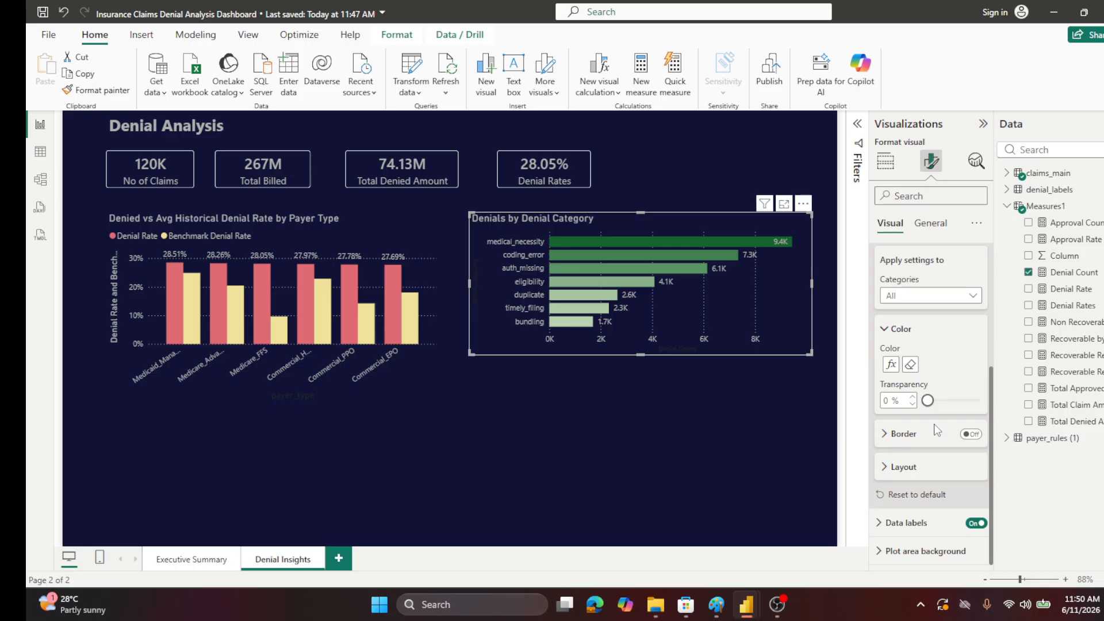
pyautogui.scroll(2, 937, 430)
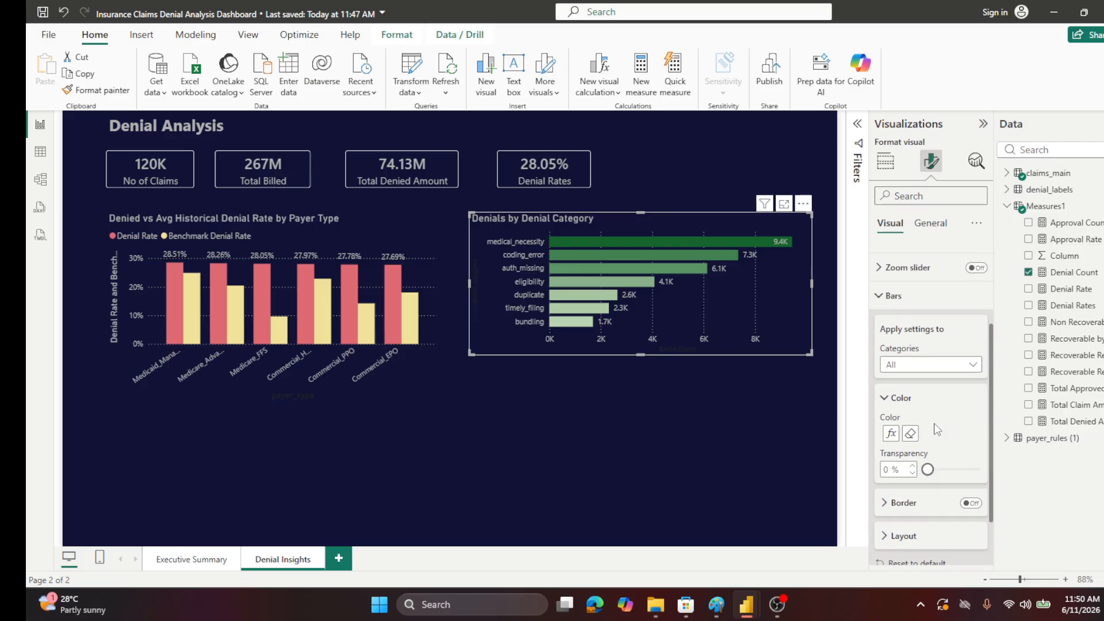
pyautogui.click(885, 402)
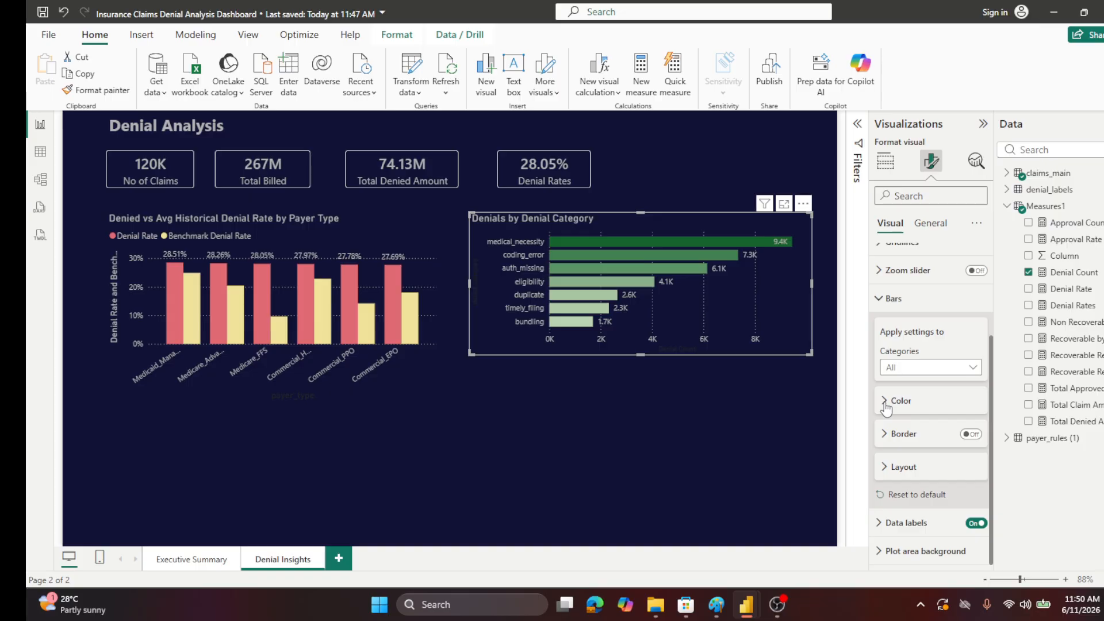
pyautogui.click(884, 402)
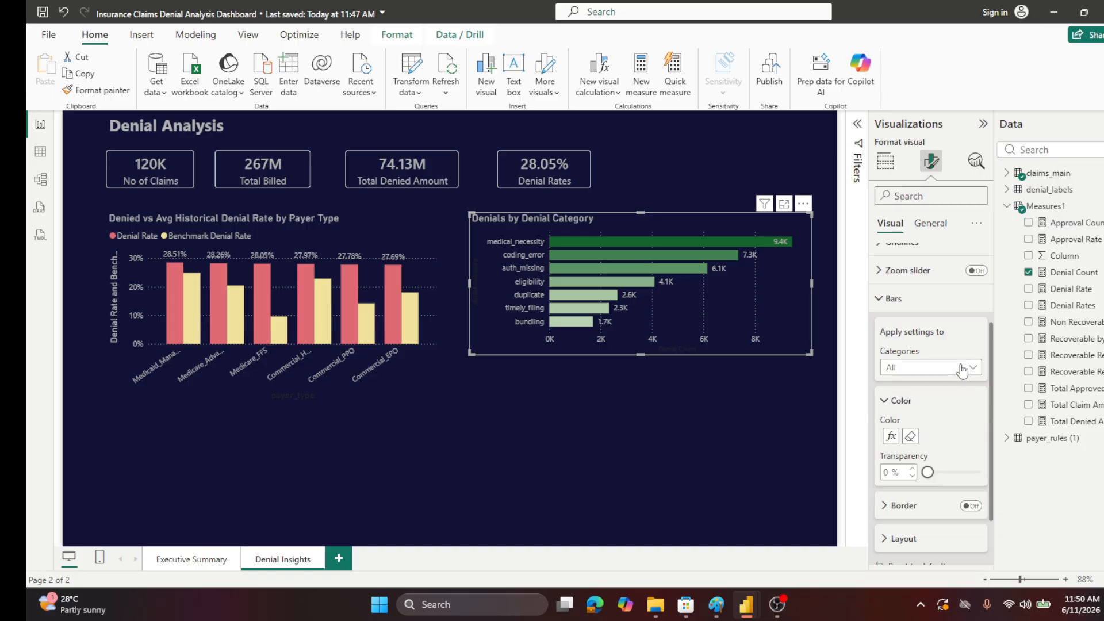
pyautogui.scroll(-1, 962, 371)
pyautogui.click(890, 367)
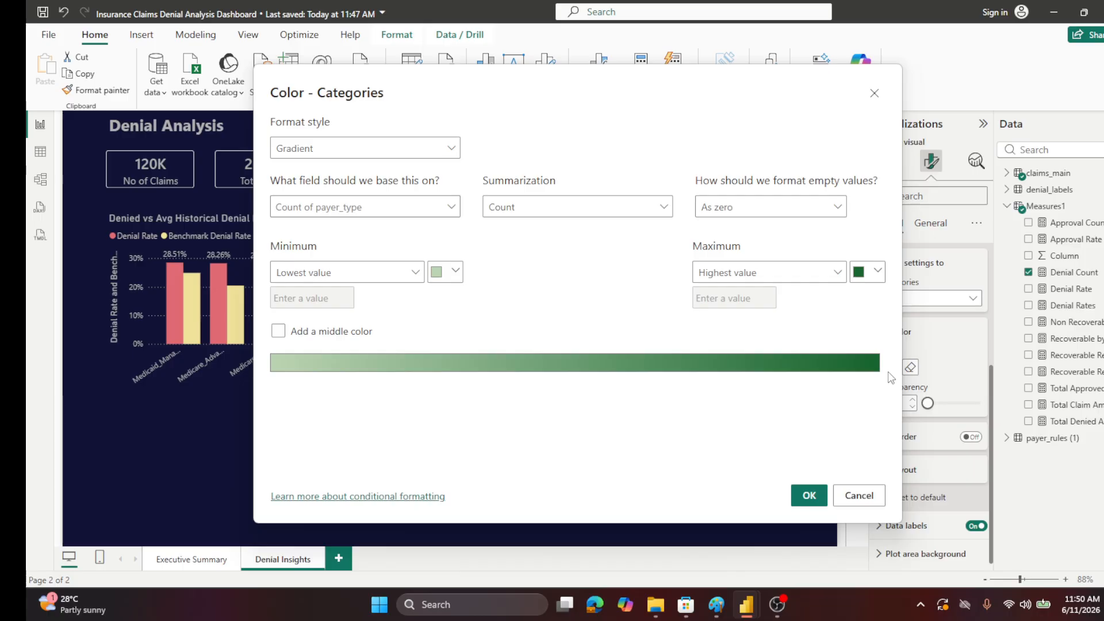
pyautogui.click(859, 494)
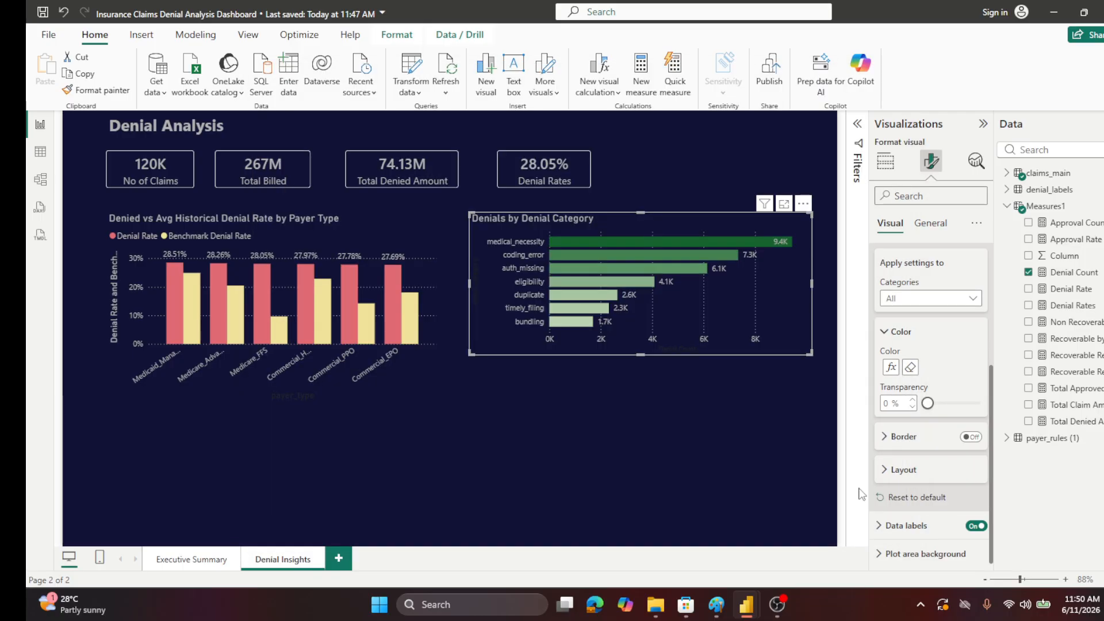
# - Set the bars' conditional color gradient to light orange for the lowest value and dark red for the highest, and save the report
pyautogui.click(890, 368)
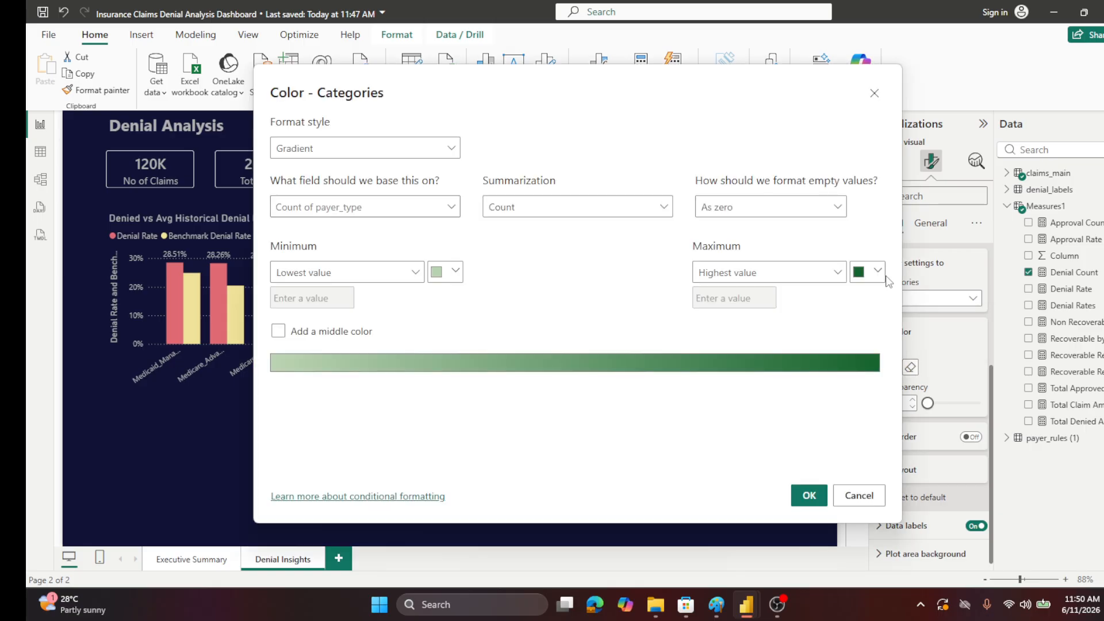
pyautogui.click(456, 271)
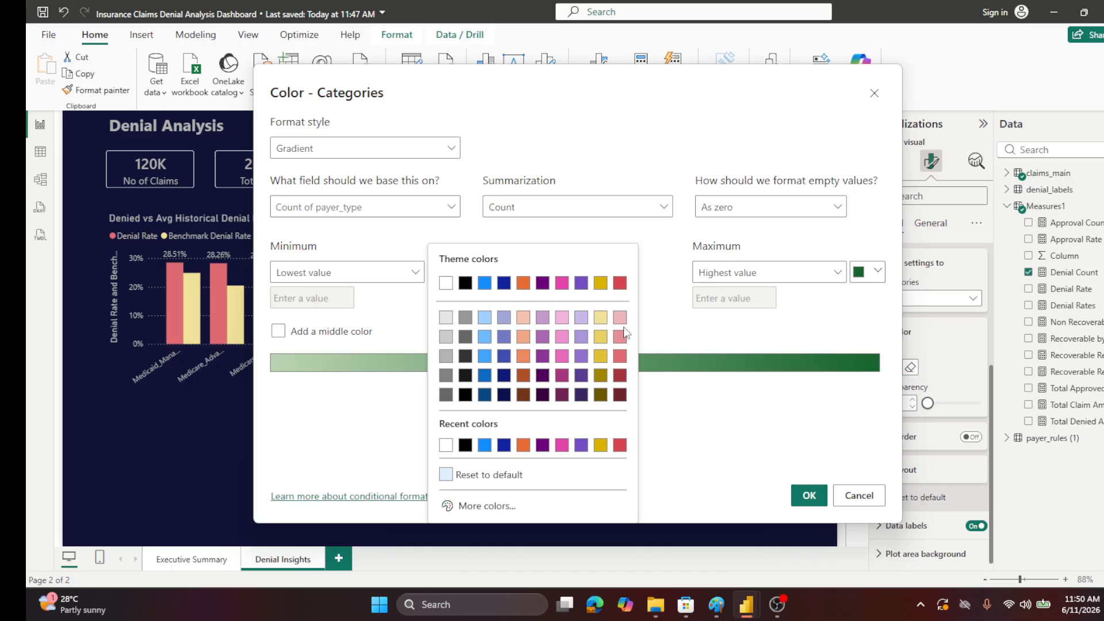
pyautogui.click(523, 317)
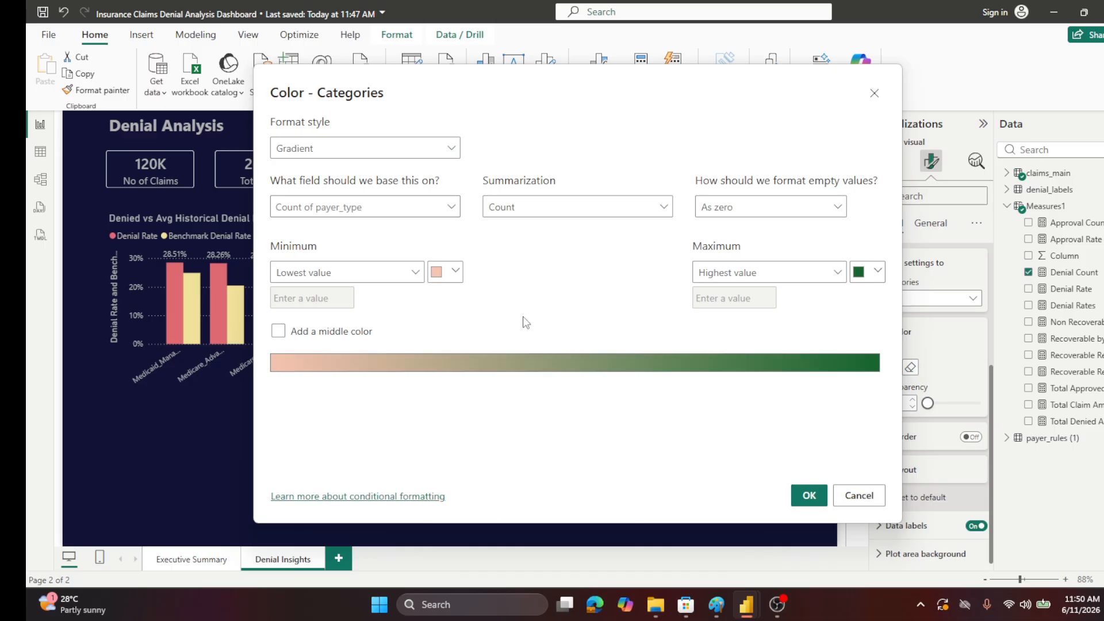
pyautogui.click(879, 280)
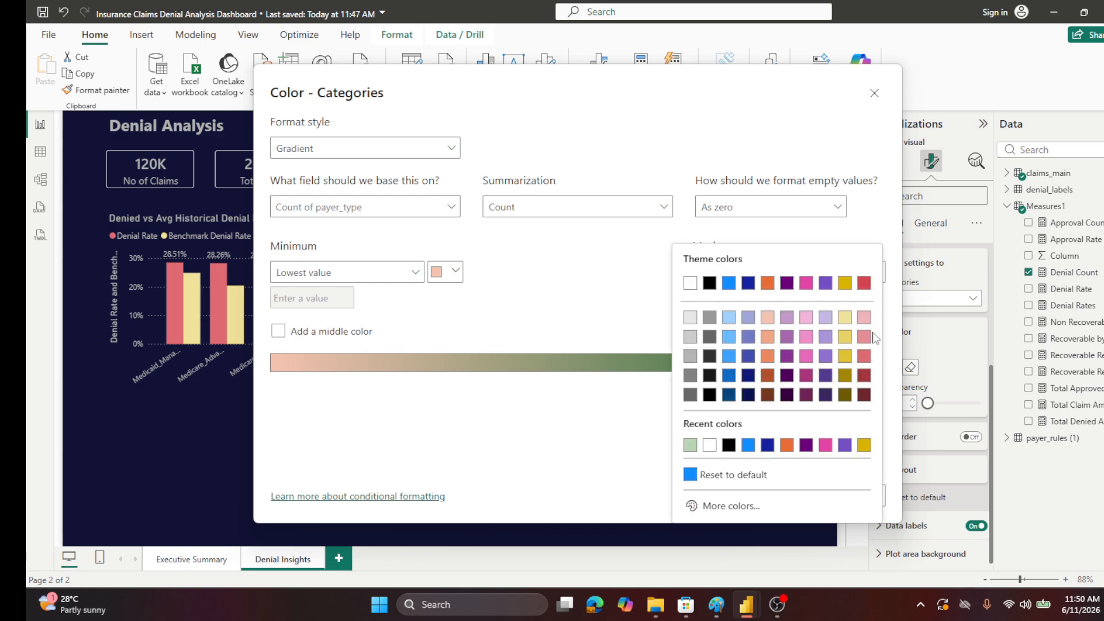
pyautogui.click(870, 378)
pyautogui.click(805, 492)
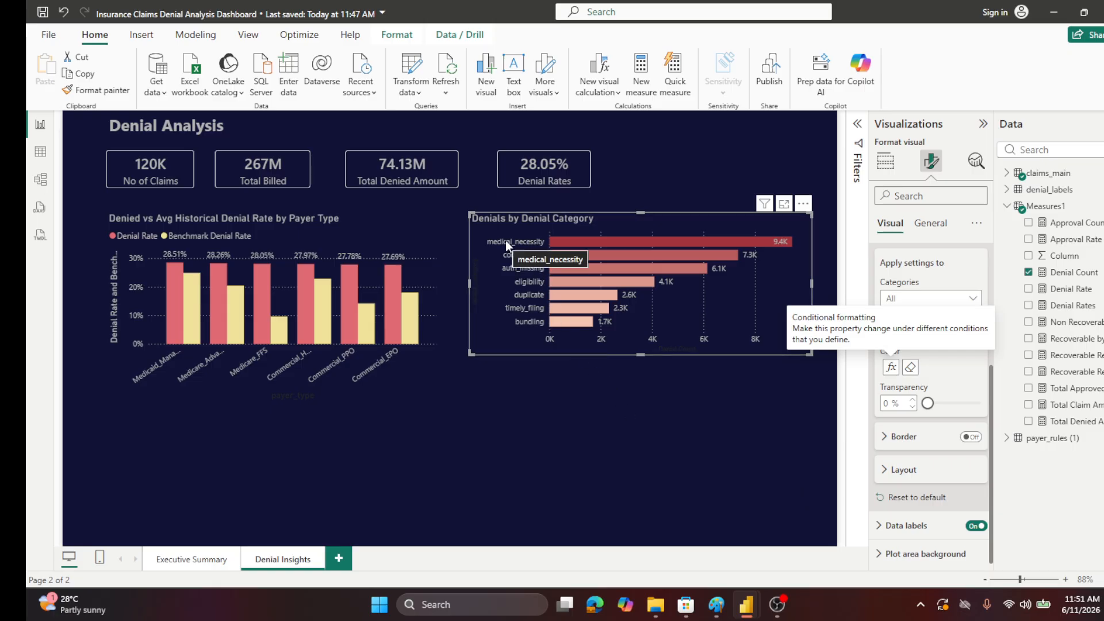
pyautogui.moveTo(610, 242)
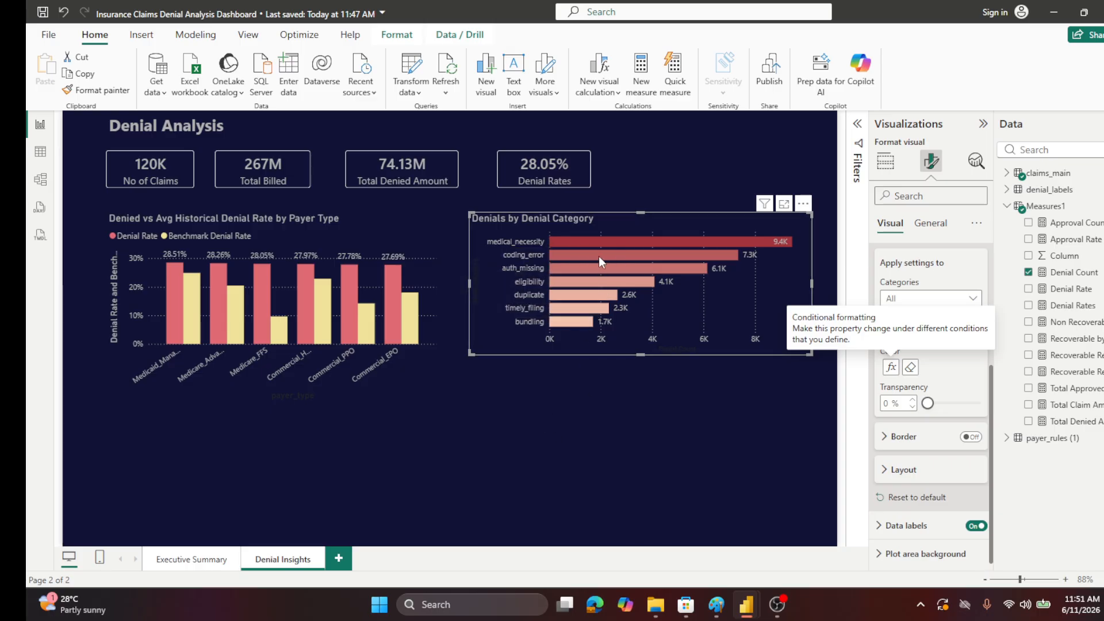
pyautogui.moveTo(598, 270)
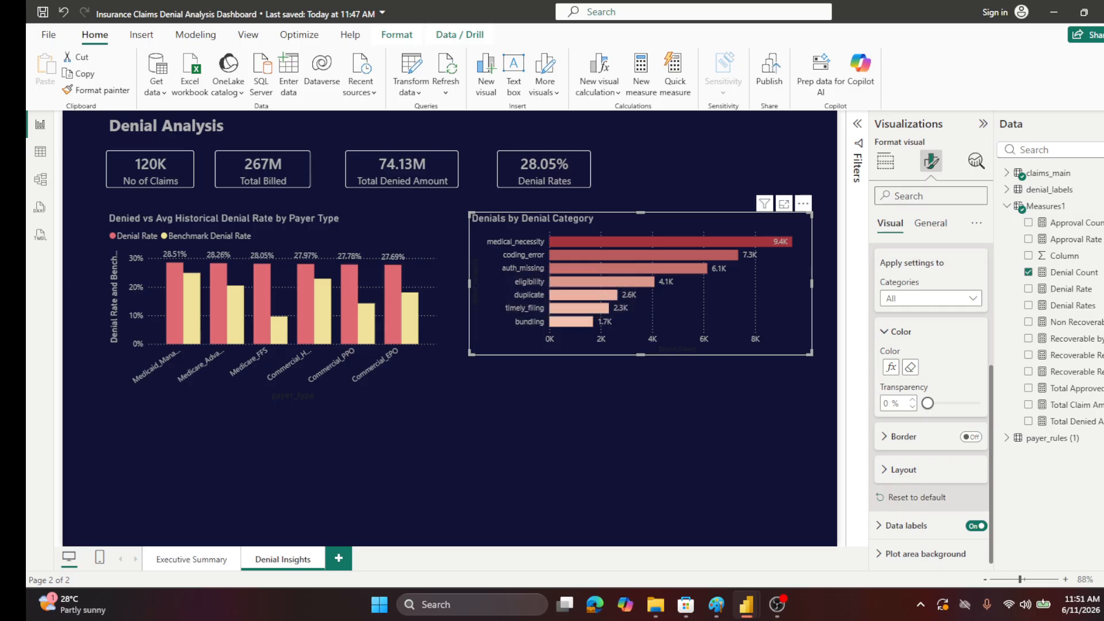
pyautogui.click(643, 447)
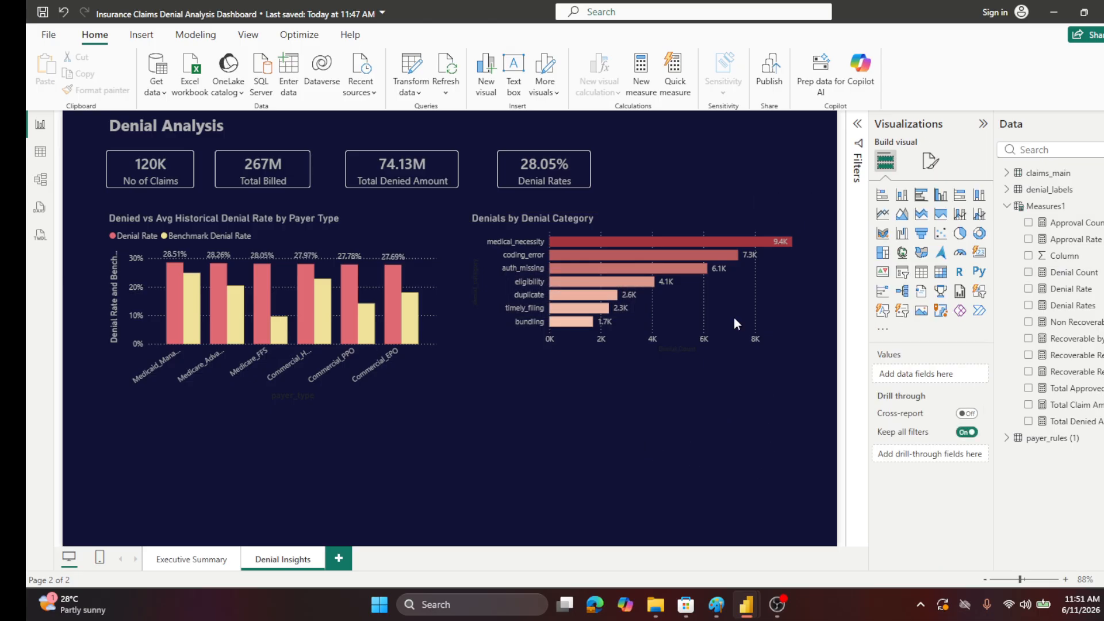
pyautogui.hotkey('ctrl', 's')
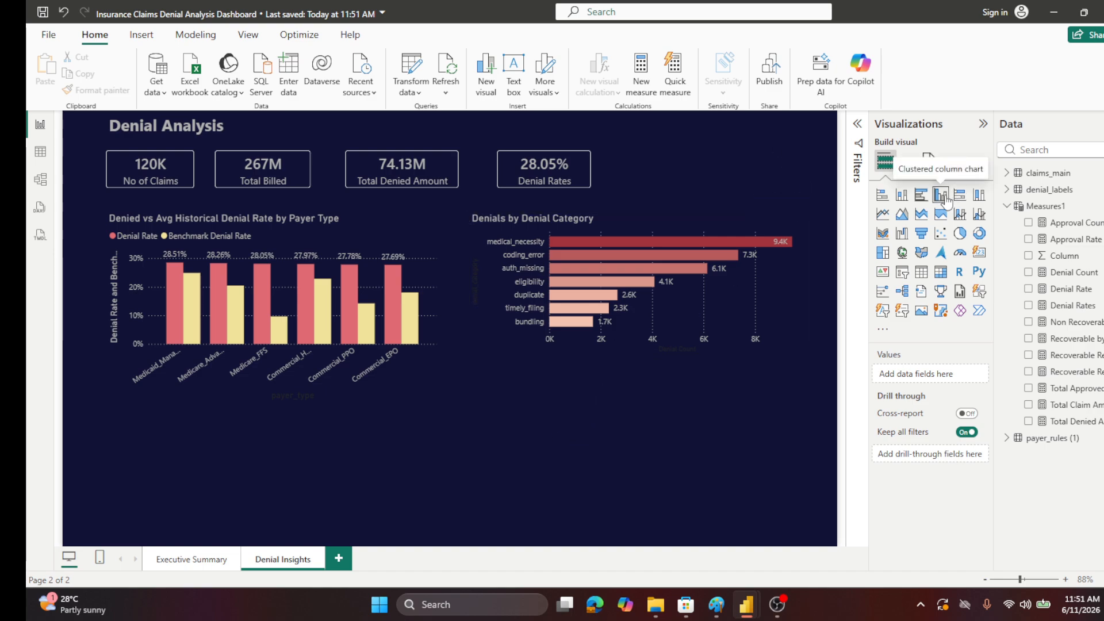
# - Duplicate the Denied vs Avg Historical Denial Rate column chart, place the copy directly below the original, and shorten it to avoid overlap
pyautogui.click(269, 399)
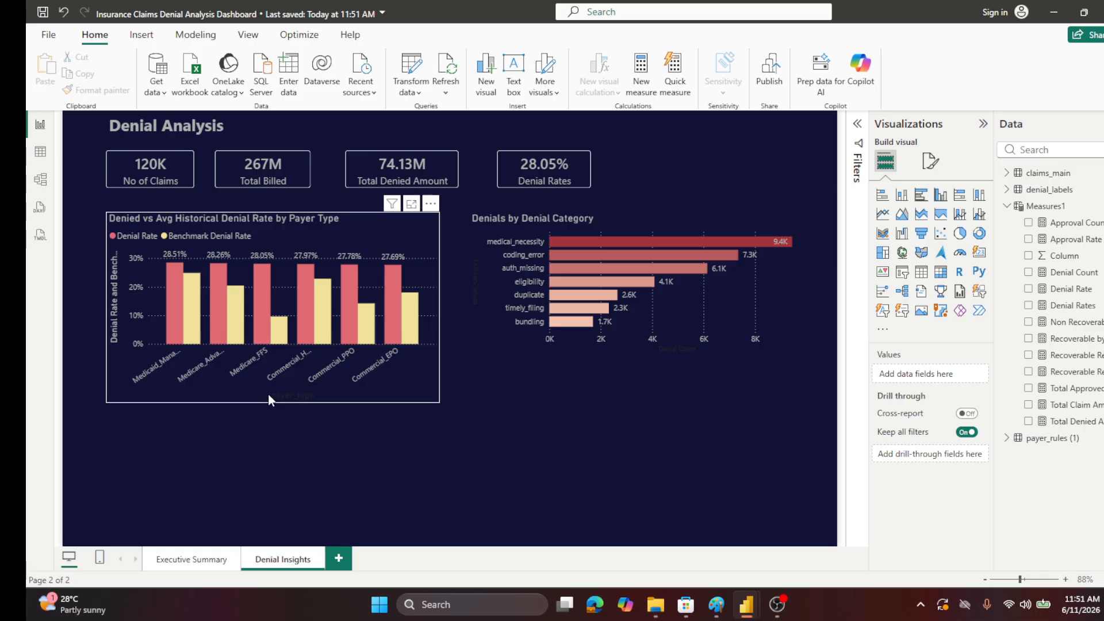
pyautogui.hotkey('ctrl', 'c')
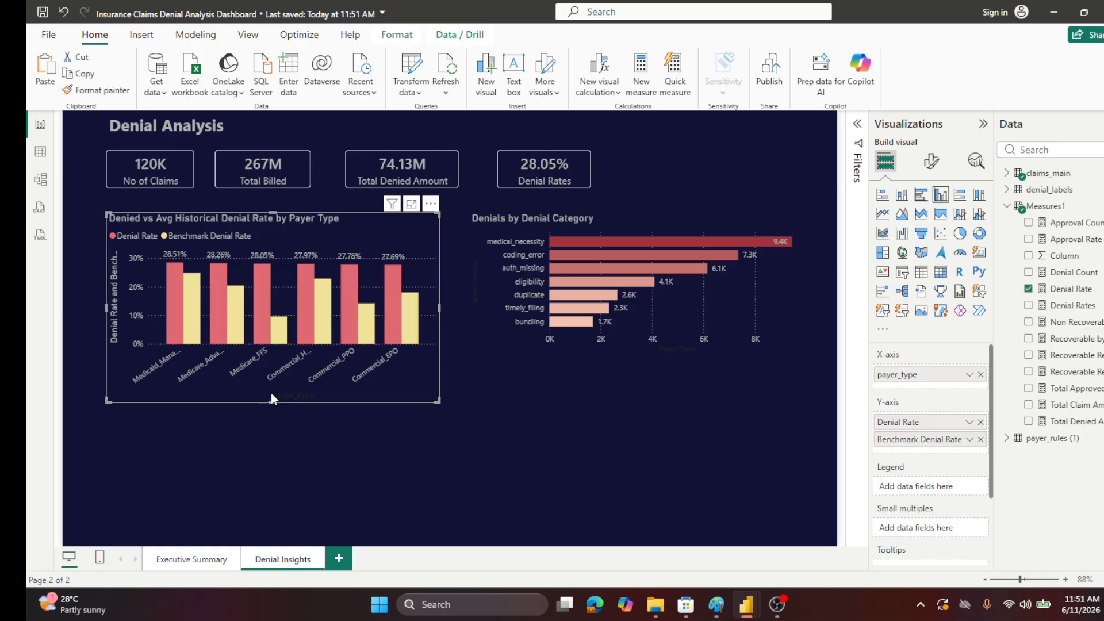
pyautogui.hotkey('ctrl', 'v')
pyautogui.moveTo(270, 392); pyautogui.dragTo(267, 526)
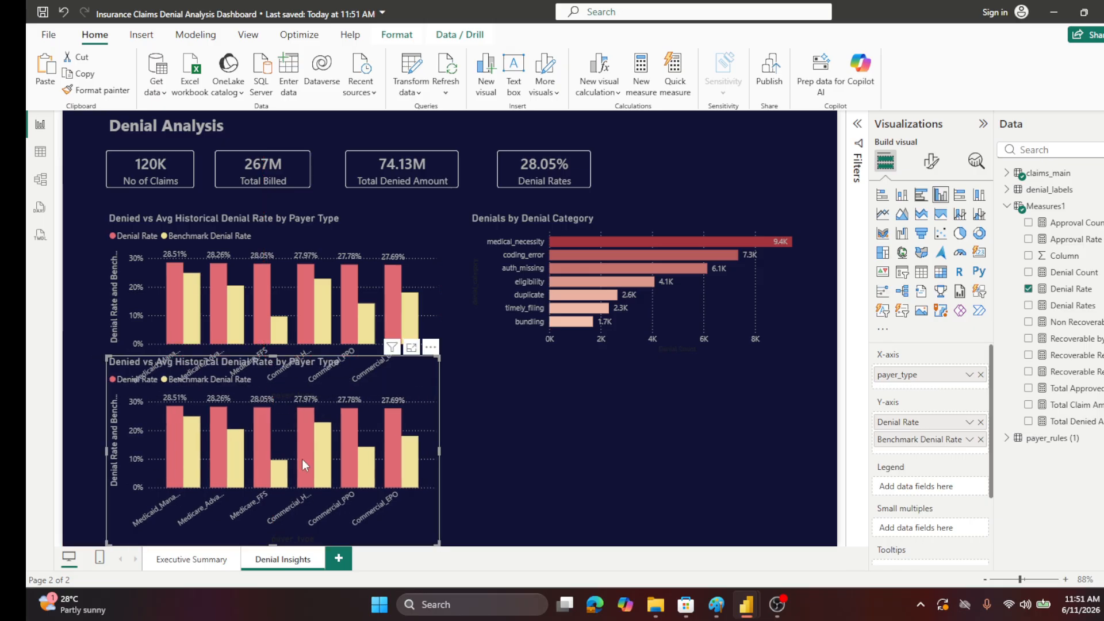
pyautogui.moveTo(274, 357); pyautogui.dragTo(277, 389)
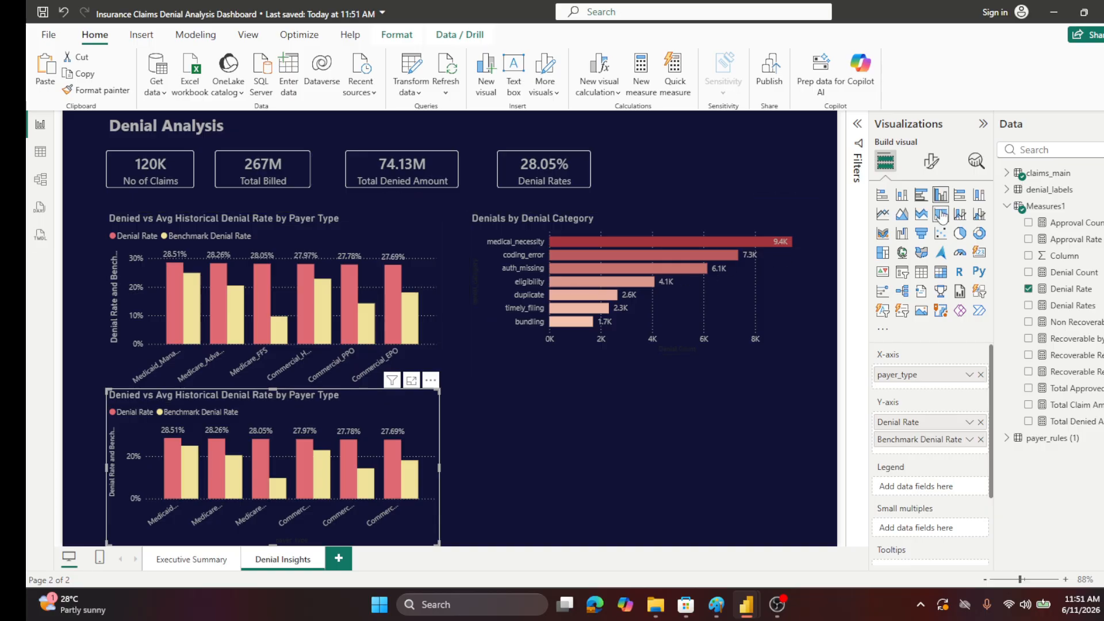
# - Convert the copied chart to a clustered bar chart and remove the average benchmark denial rate field from its X-axis
pyautogui.click(920, 196)
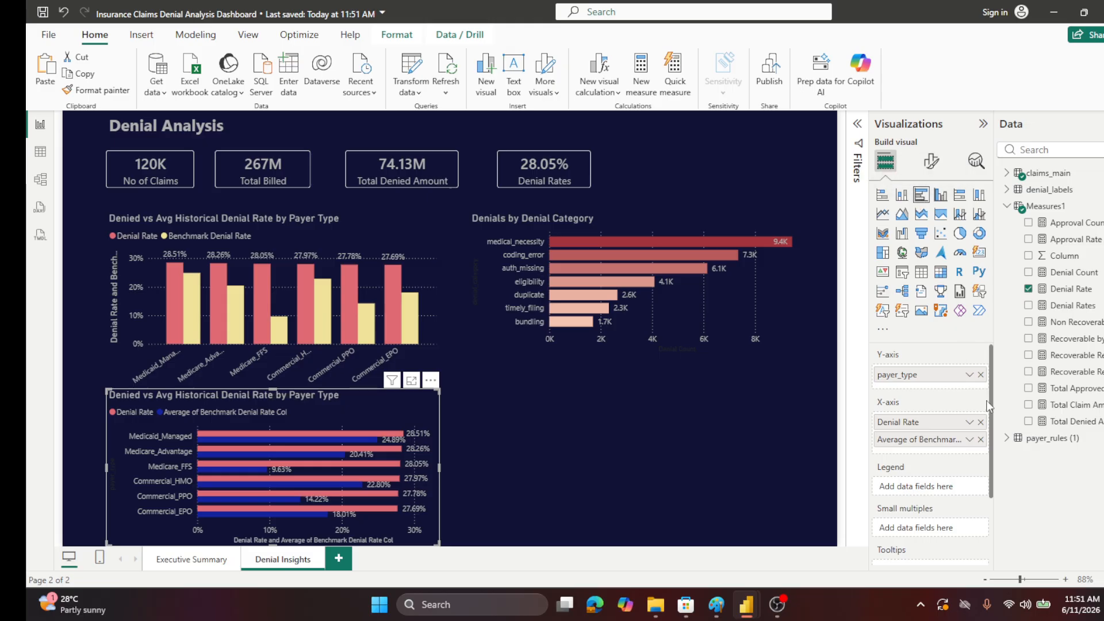
pyautogui.click(981, 440)
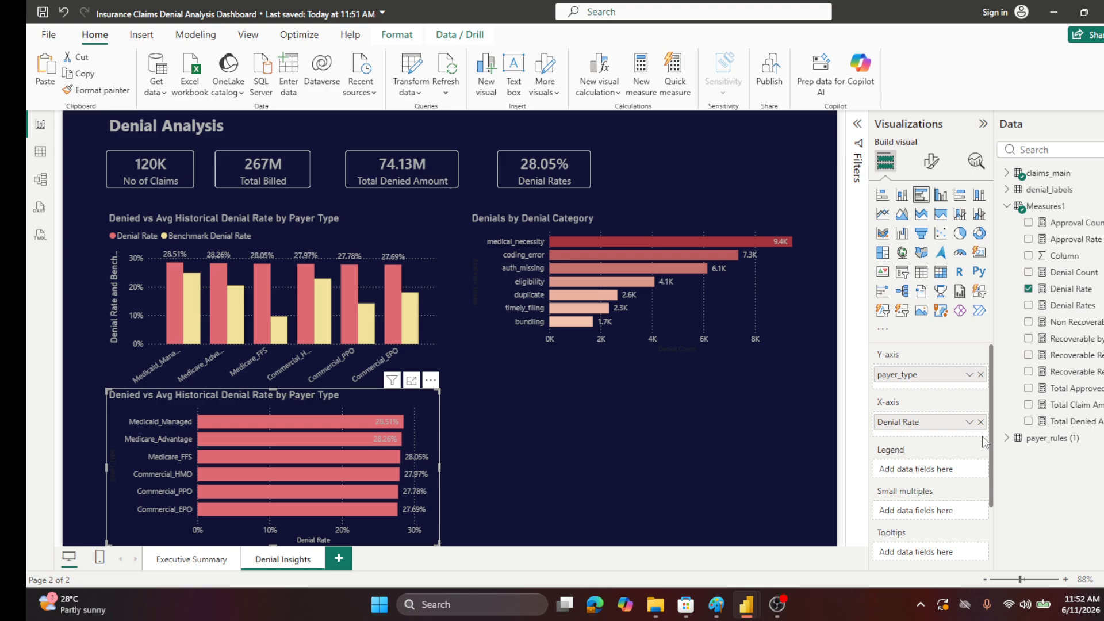
# - Change the copied bar chart's title to "Denial by Provider Speciality"
pyautogui.click(929, 165)
pyautogui.click(929, 222)
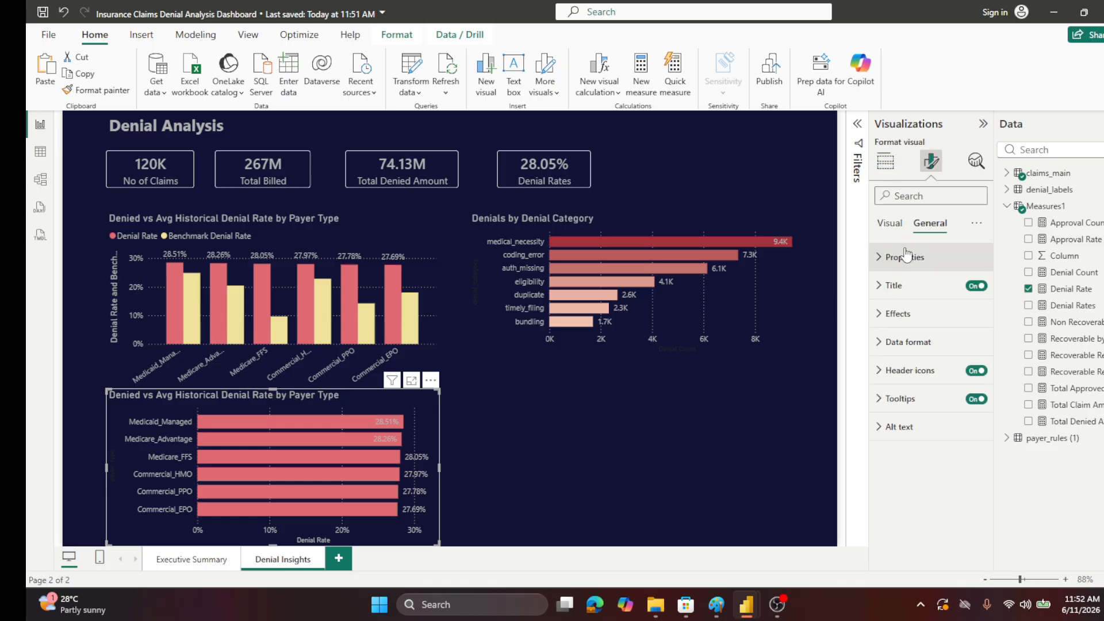
pyautogui.click(888, 286)
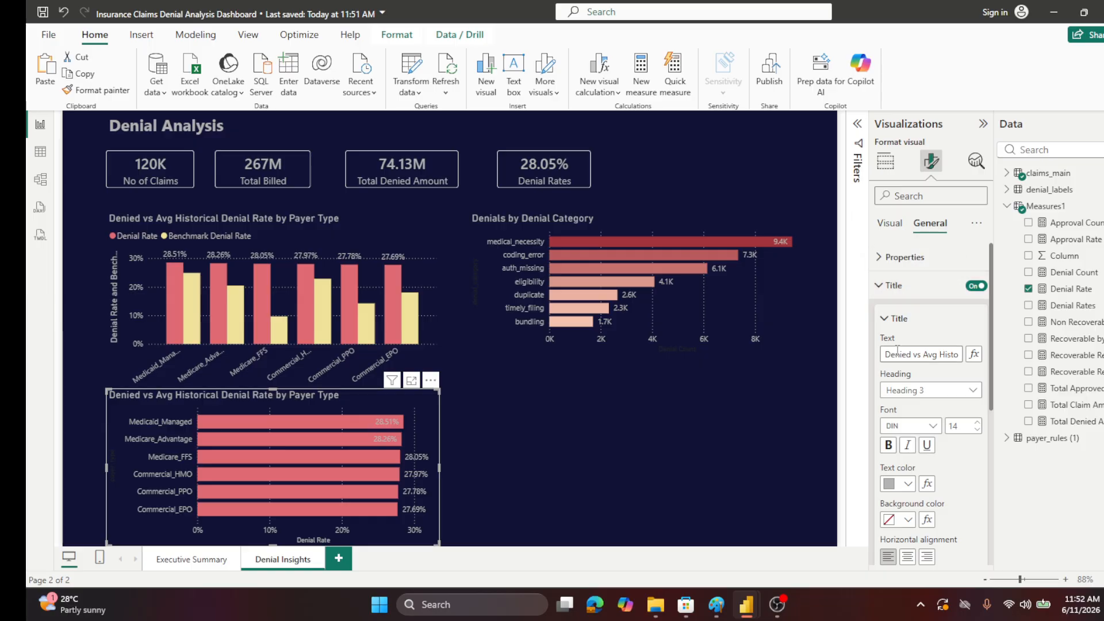
pyautogui.moveTo(886, 355); pyautogui.dragTo(959, 355)
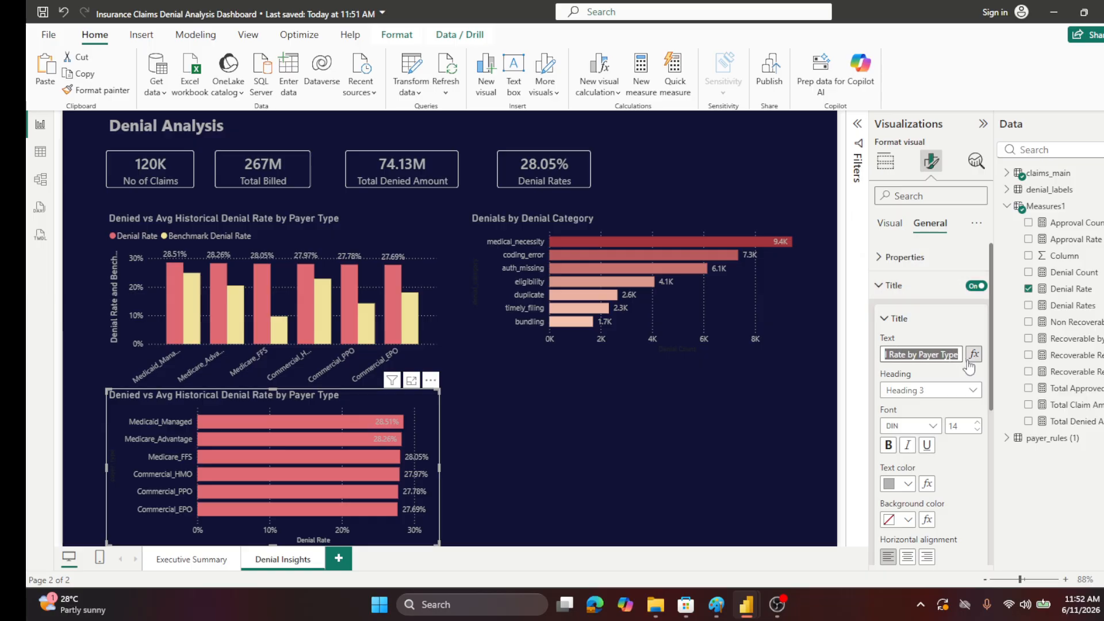
pyautogui.write('Denia')
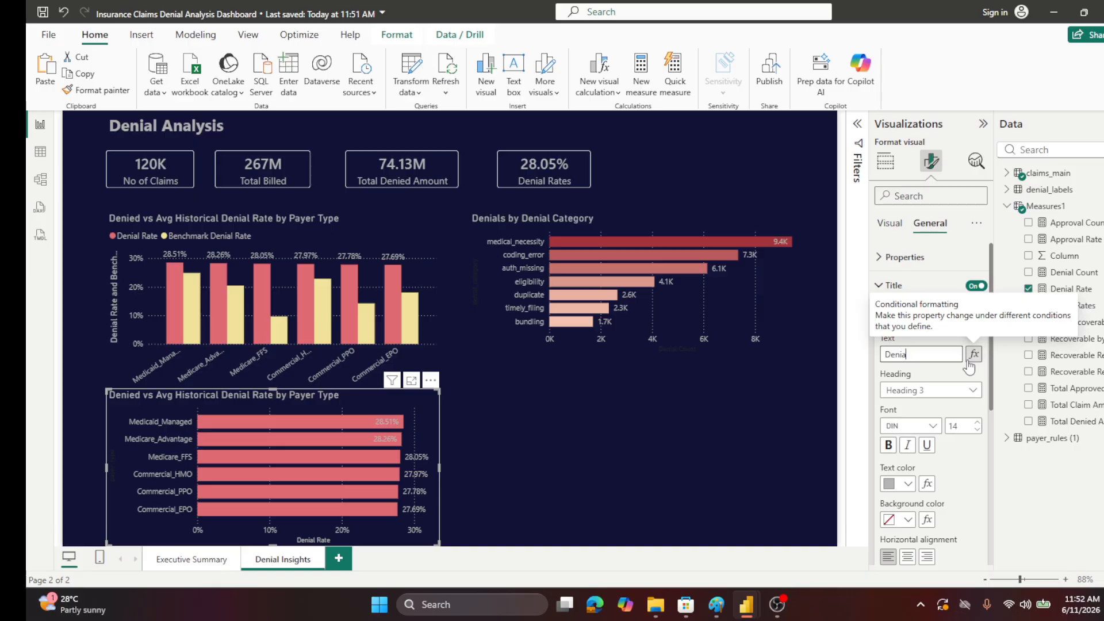
pyautogui.write('l by')
pyautogui.write('Provider ')
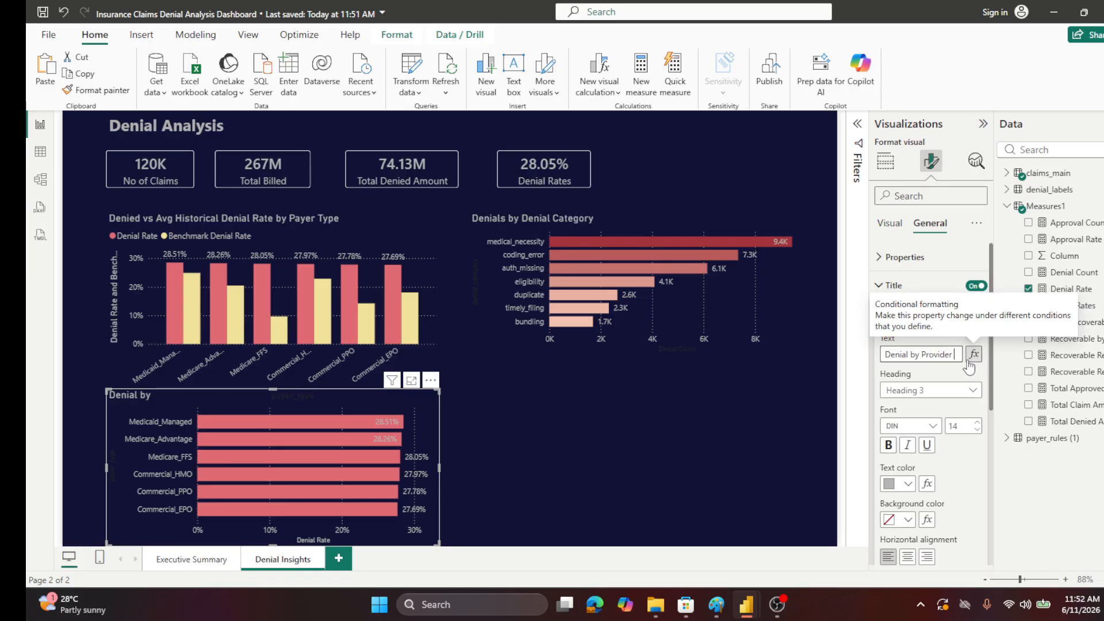
pyautogui.write('Speciality')
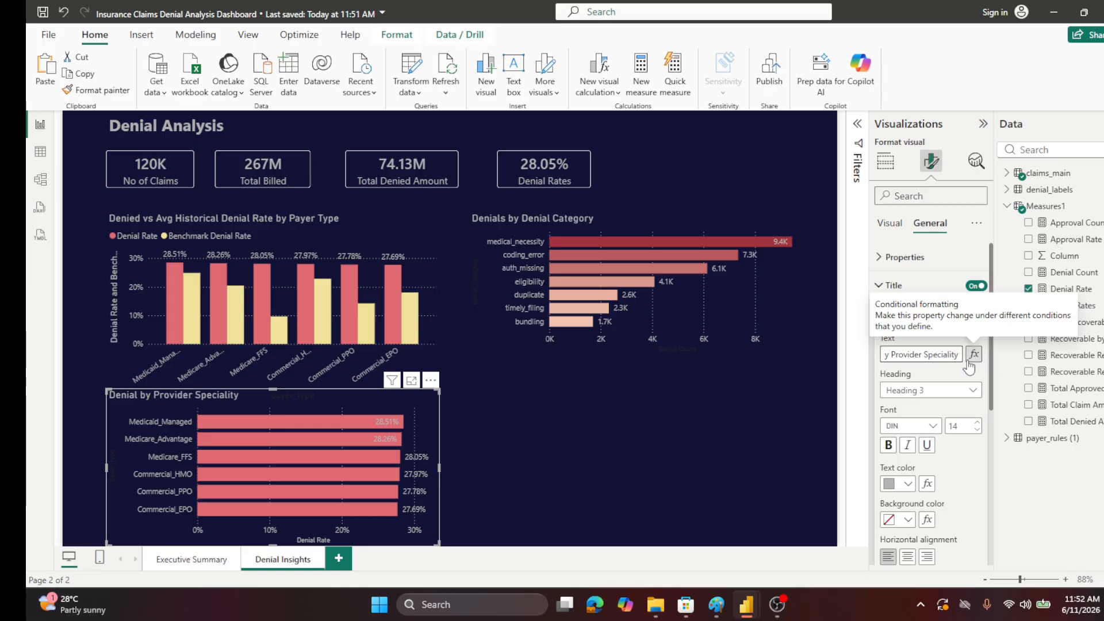
pyautogui.press('Tab')
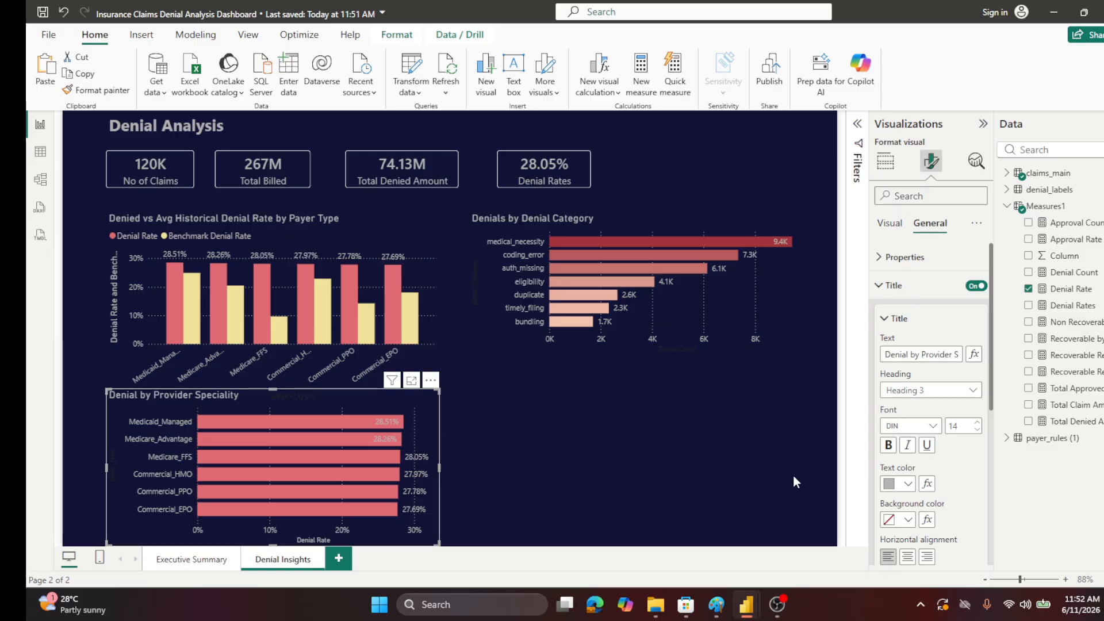
# - Replace payer_type with provider_specialty from claims_main on the Y-axis of the Denial by Provider Speciality chart
pyautogui.moveTo(329, 424)
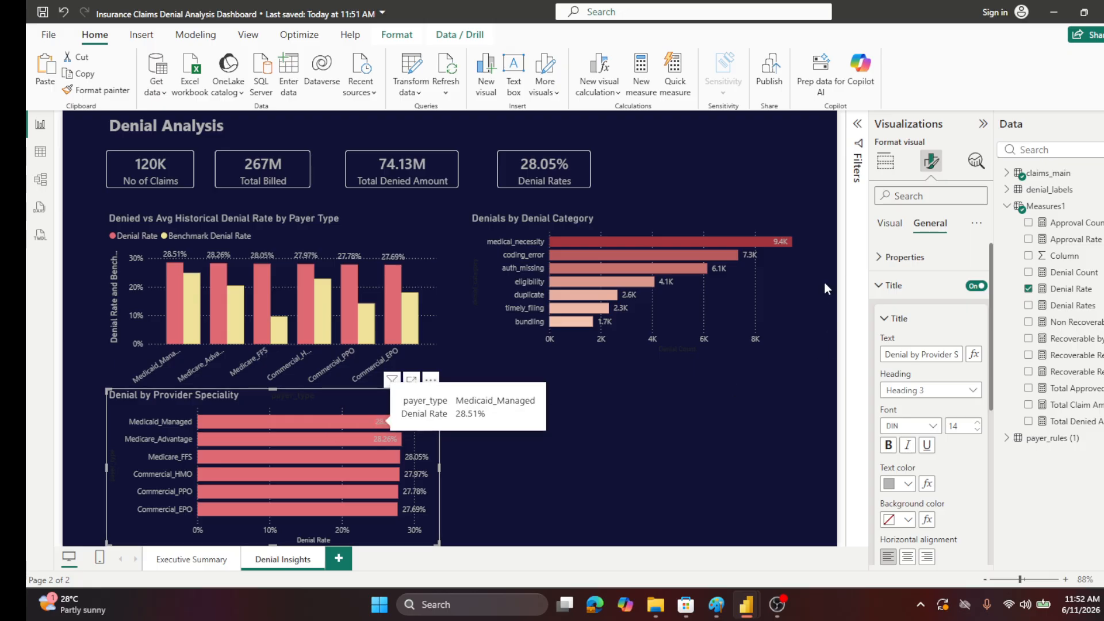
pyautogui.click(888, 164)
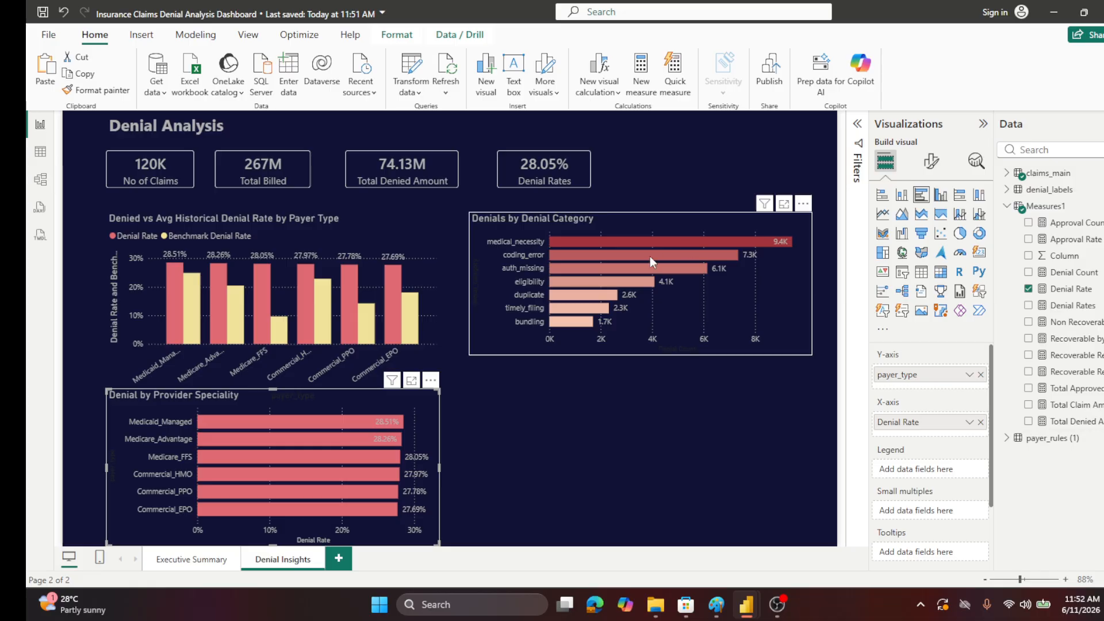
pyautogui.click(1007, 207)
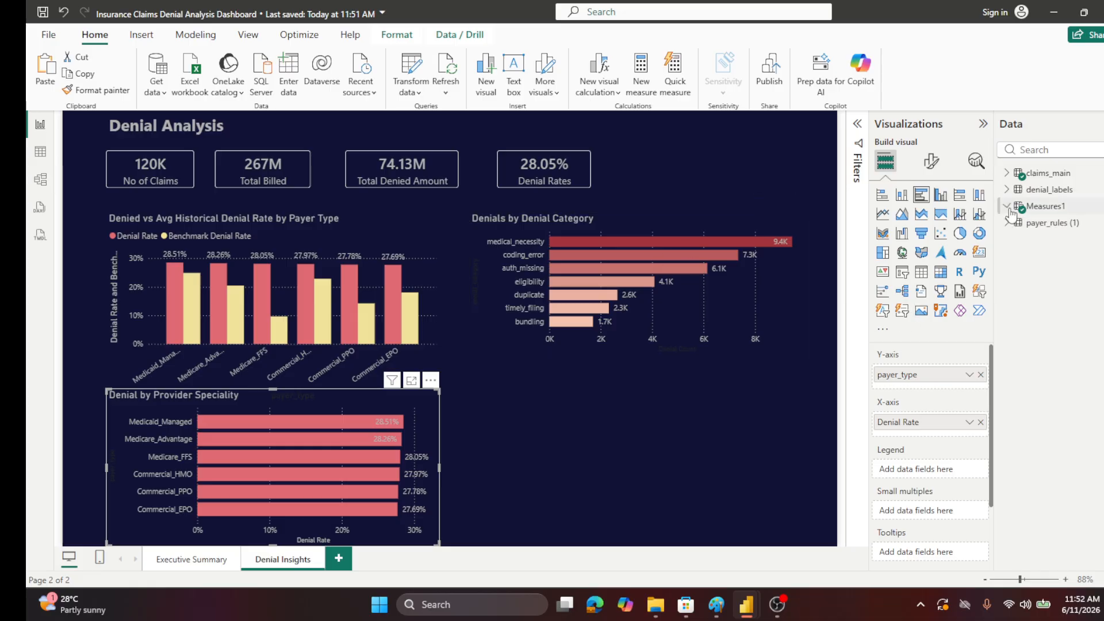
pyautogui.click(1007, 174)
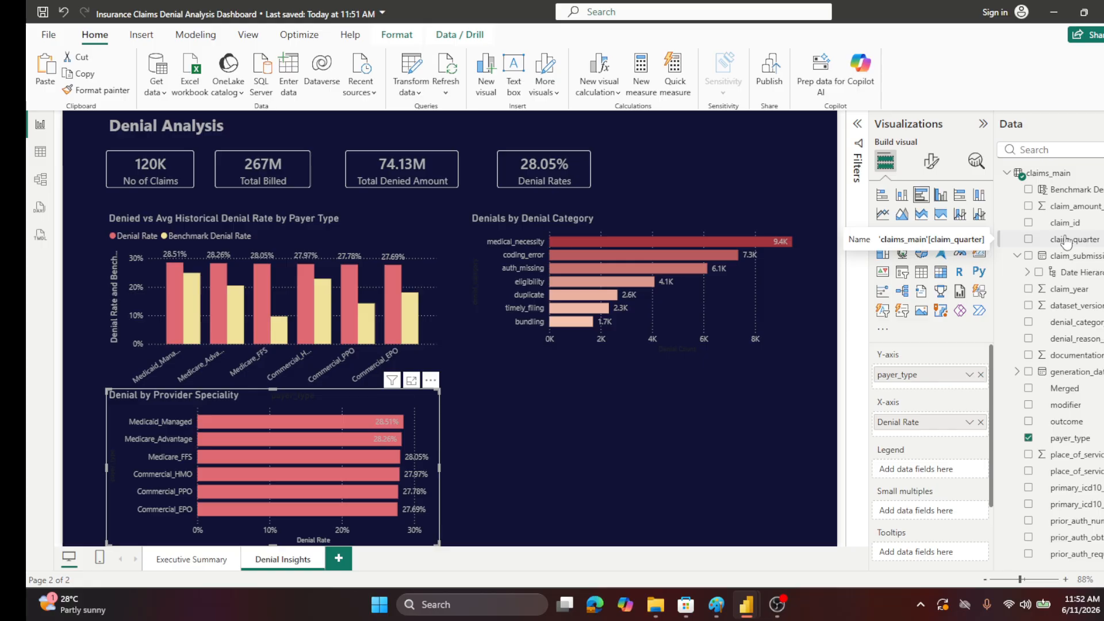
pyautogui.scroll(-3, 1066, 241)
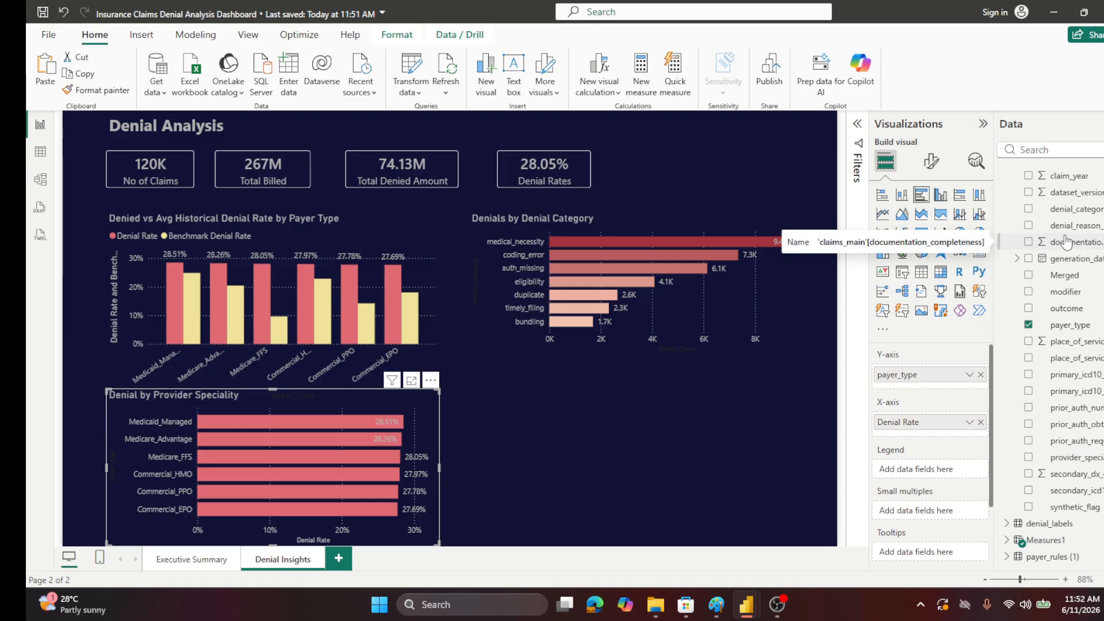
pyautogui.moveTo(1066, 457); pyautogui.dragTo(1049, 474)
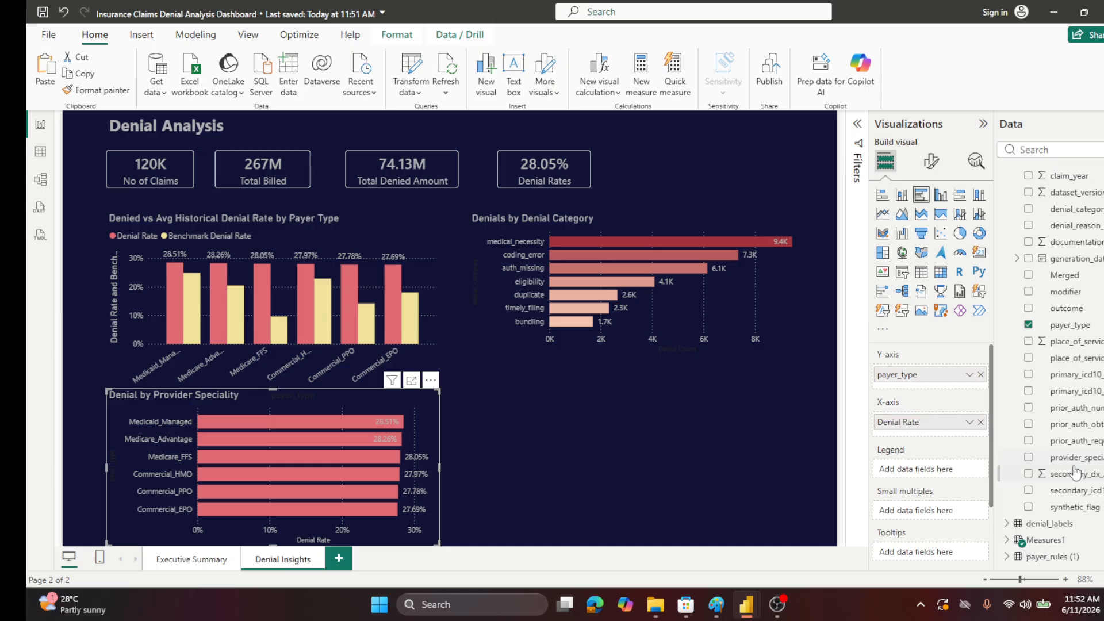
pyautogui.click(981, 375)
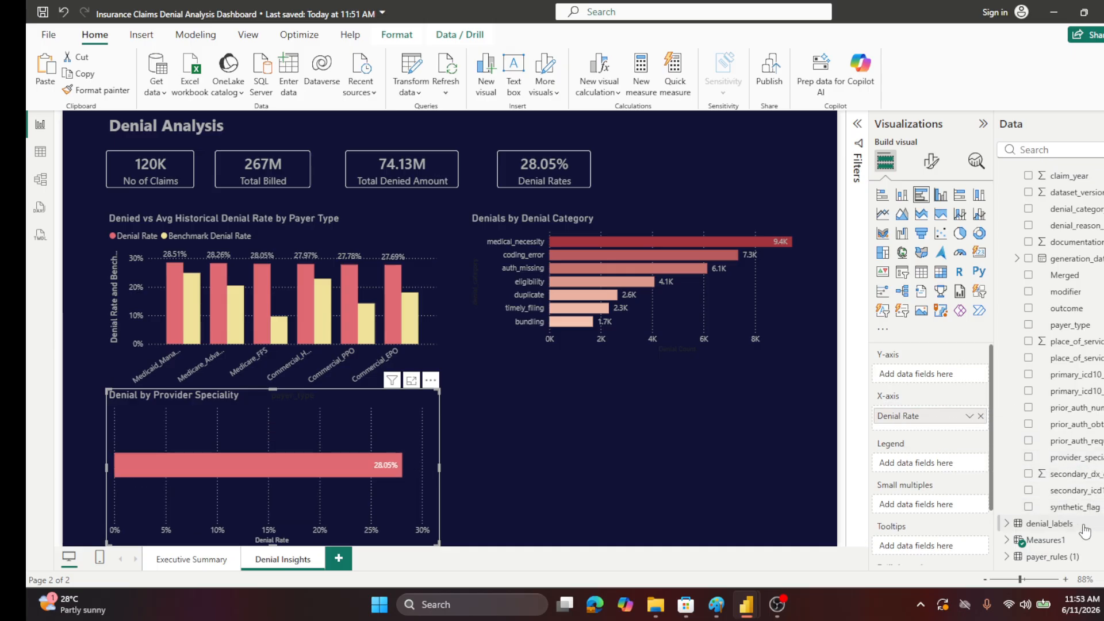
pyautogui.moveTo(1066, 458); pyautogui.dragTo(950, 377)
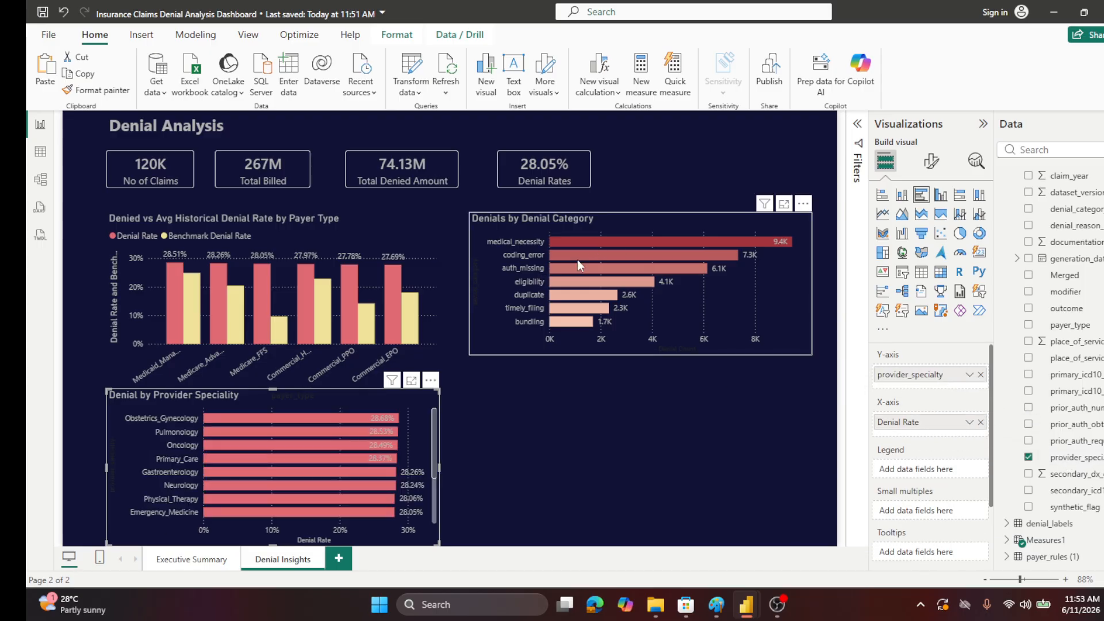
# - Try the Denial by Provider Speciality chart as a line chart and a stacked column chart, and return it to a clustered bar chart
pyautogui.moveTo(551, 280)
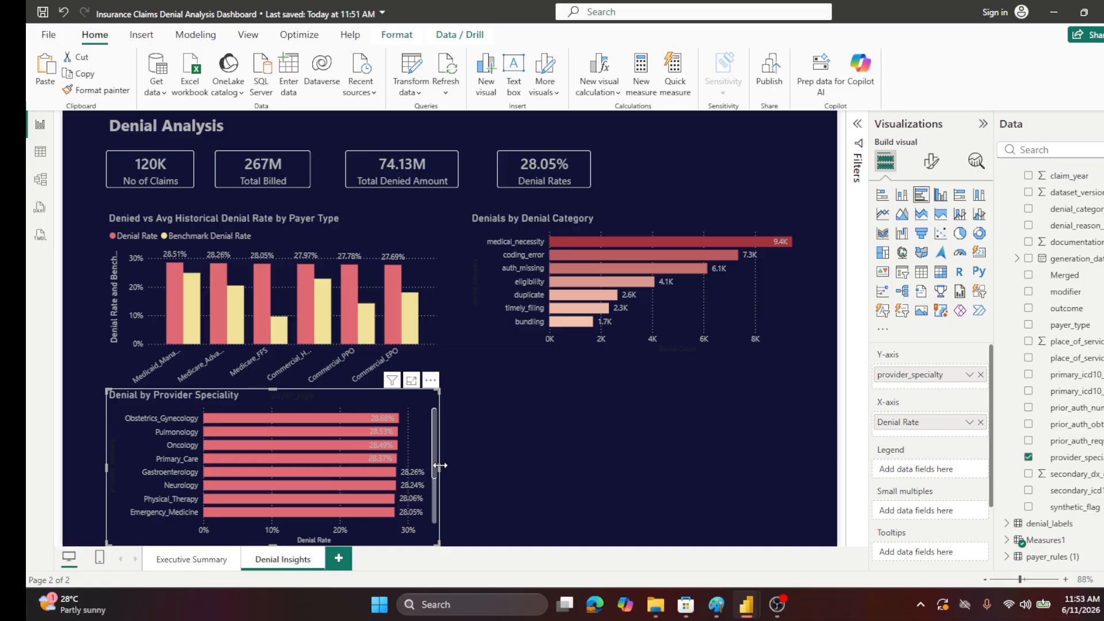
pyautogui.click(883, 215)
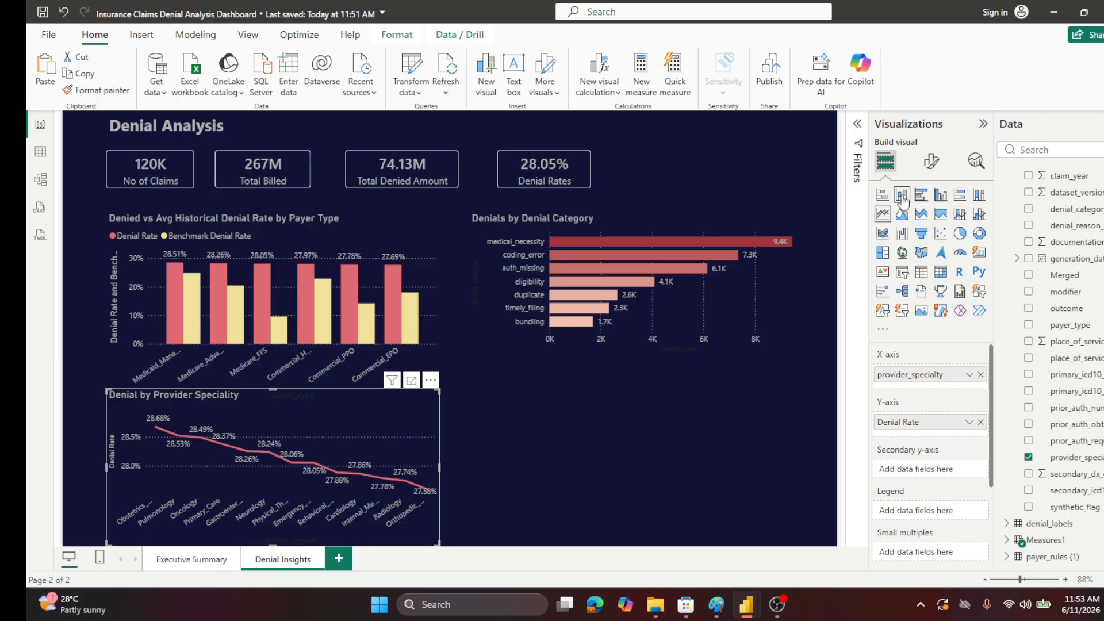
pyautogui.click(901, 196)
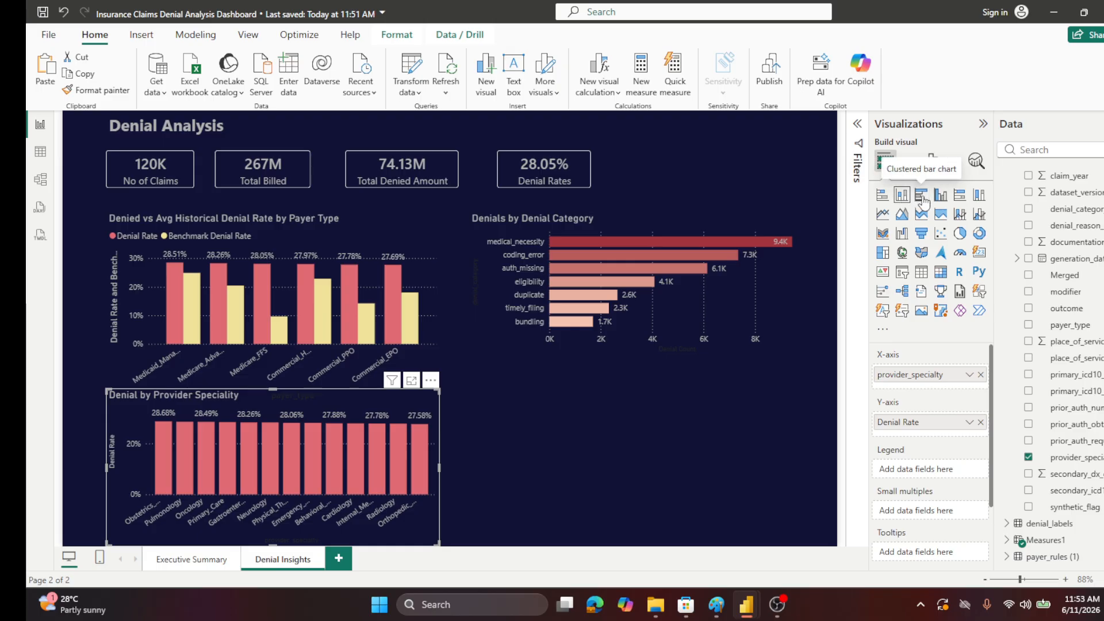
pyautogui.click(921, 195)
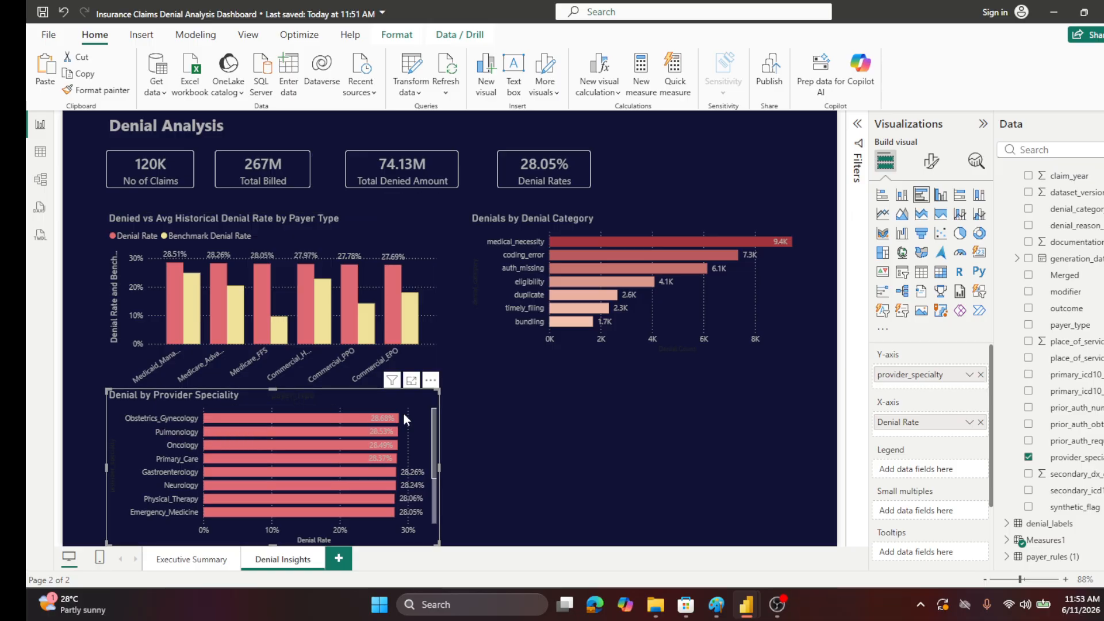
# - Try sorting the provider speciality bars by Denial Rate in ascending order, and restore the descending order
pyautogui.click(430, 380)
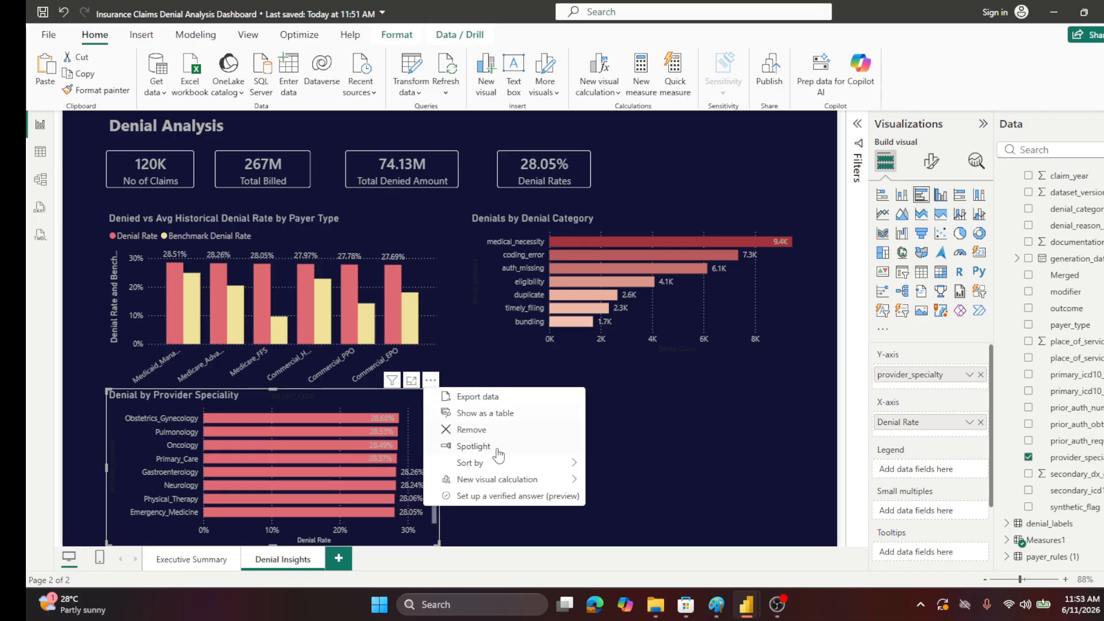
pyautogui.moveTo(500, 467)
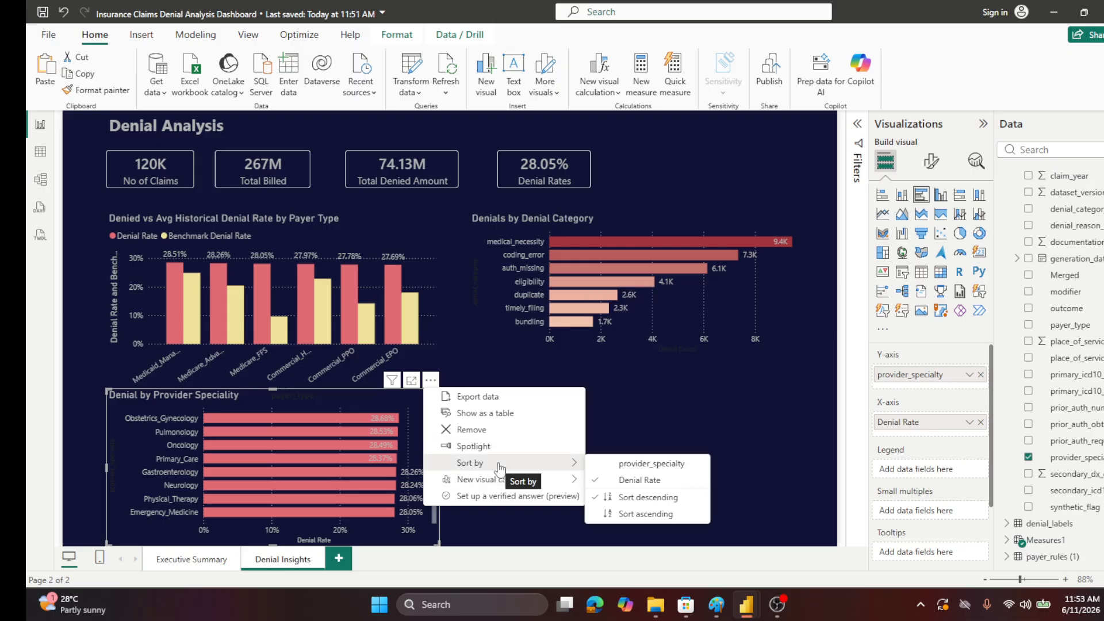
pyautogui.click(644, 513)
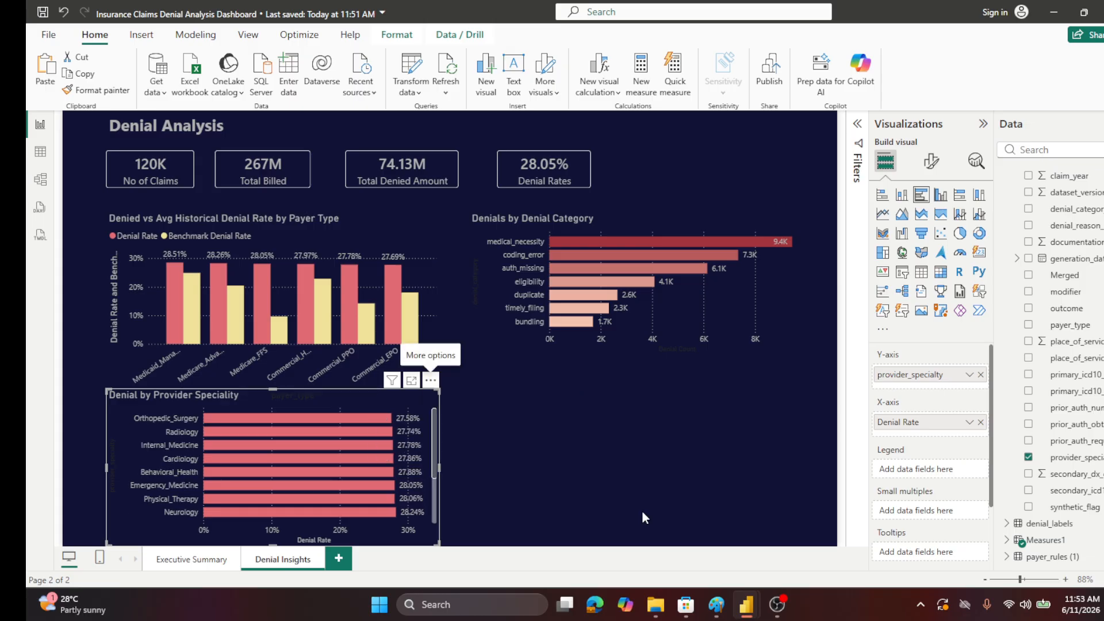
pyautogui.click(430, 380)
pyautogui.moveTo(509, 464)
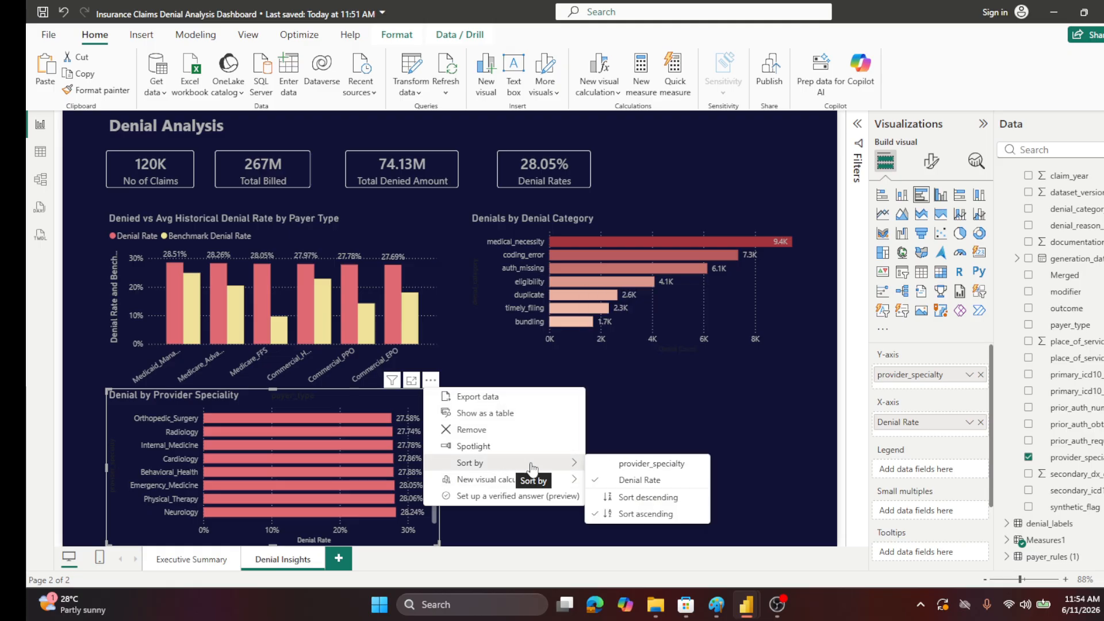
pyautogui.click(643, 498)
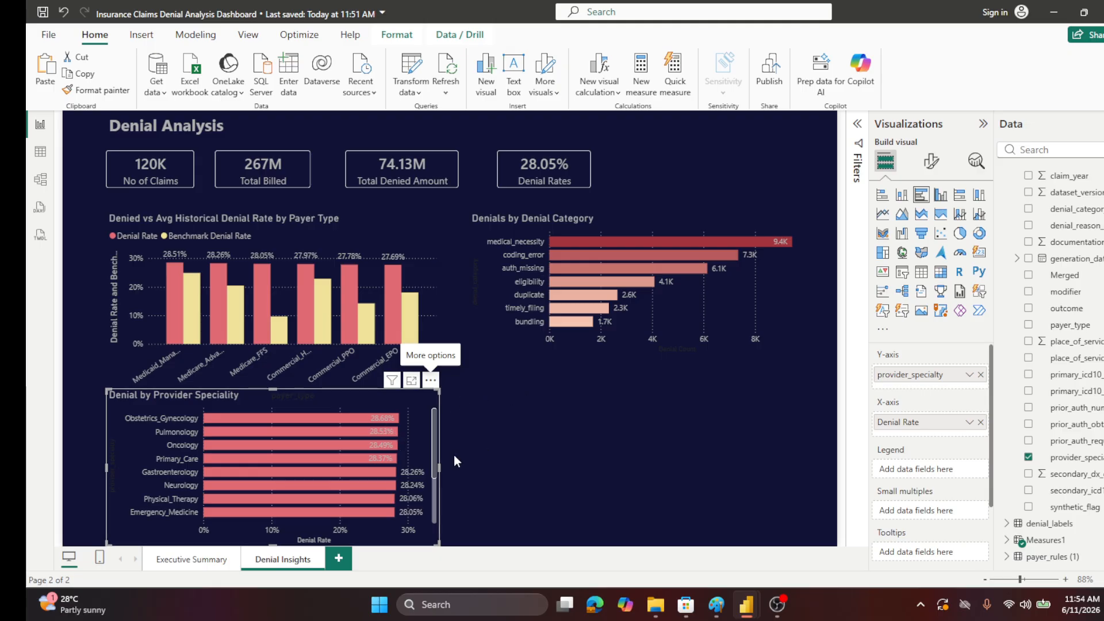
# - Widen the Denial by Provider Speciality chart slightly, check its full list of specialties, and save the report
pyautogui.moveTo(439, 467); pyautogui.dragTo(466, 466)
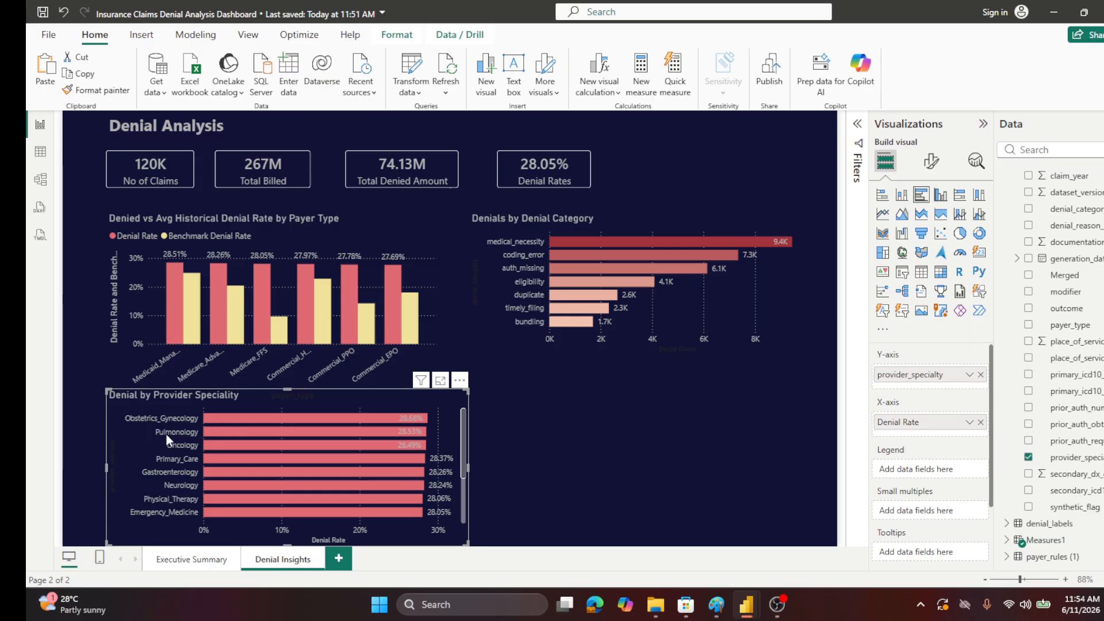
pyautogui.scroll(-3, 171, 482)
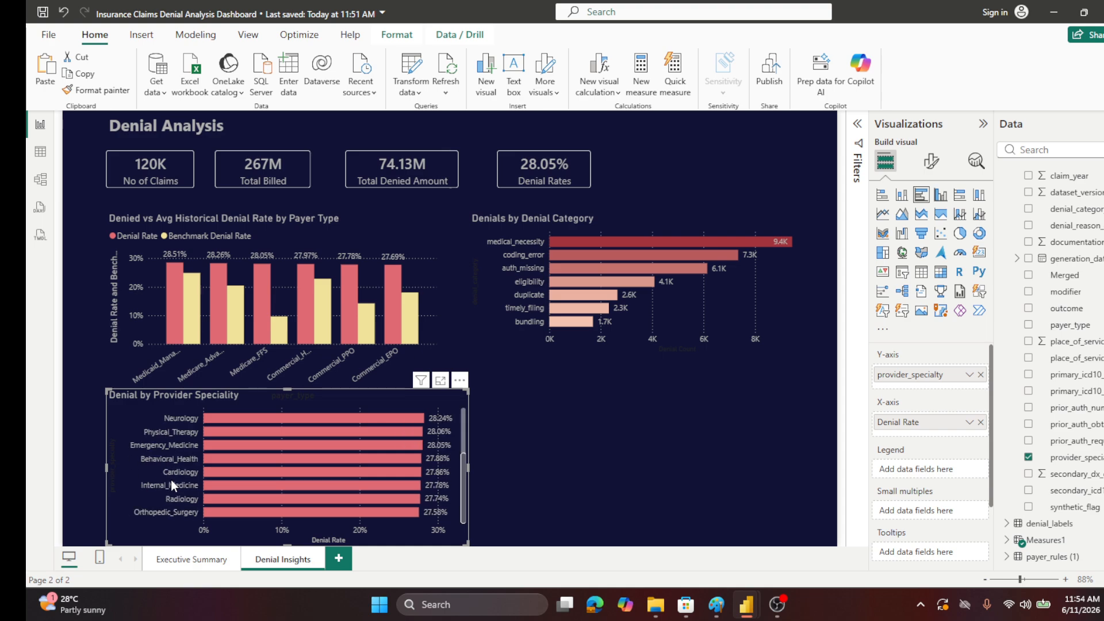
pyautogui.scroll(3, 170, 479)
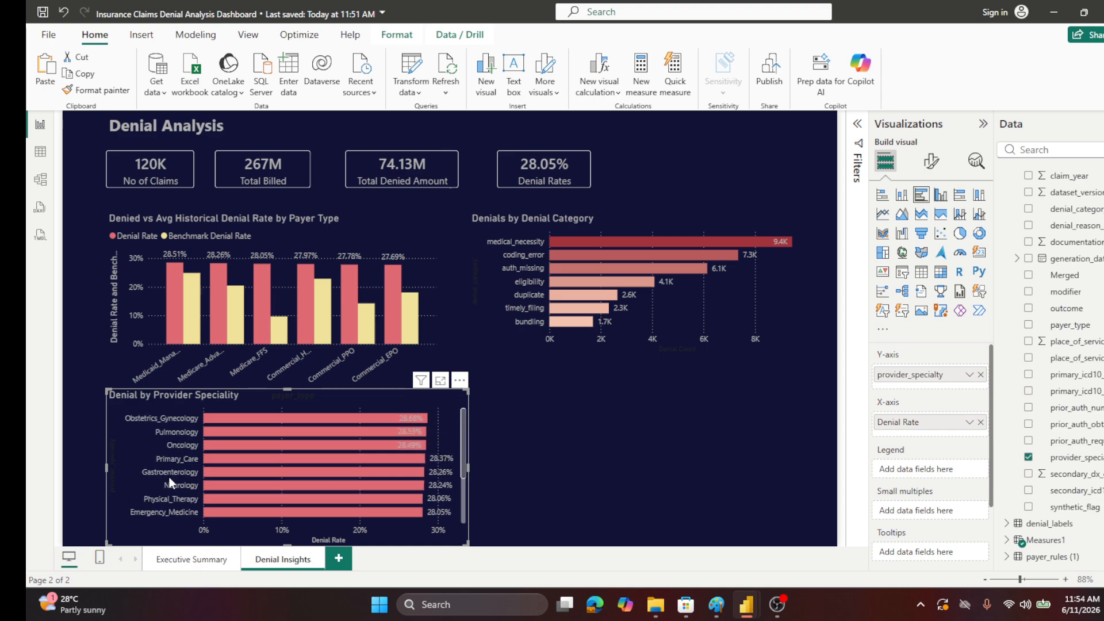
pyautogui.click(42, 10)
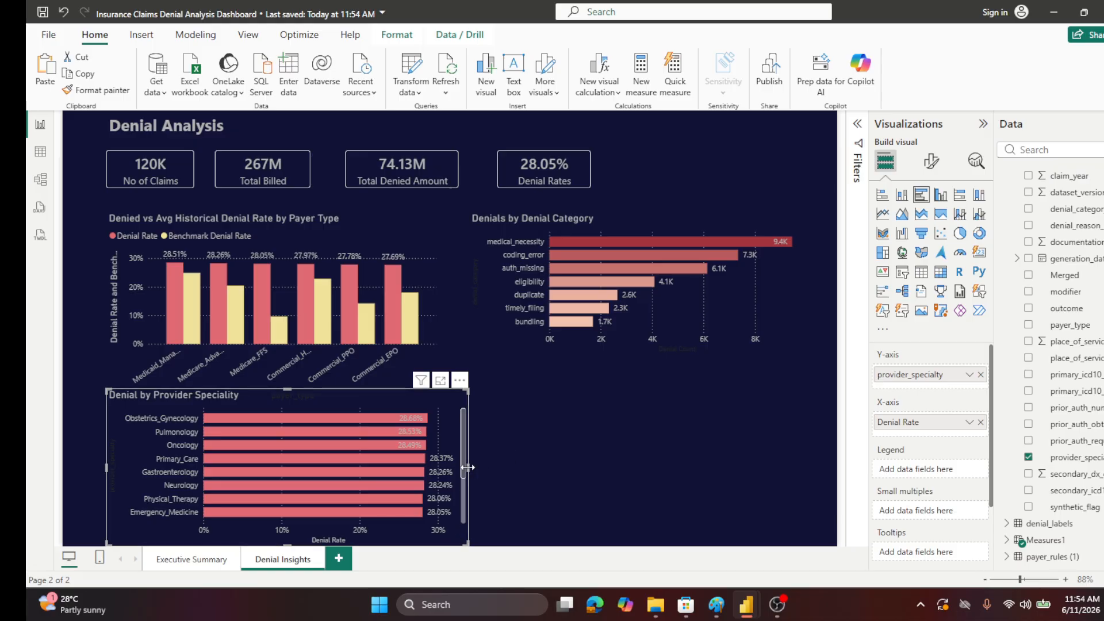
pyautogui.moveTo(468, 468); pyautogui.dragTo(457, 469)
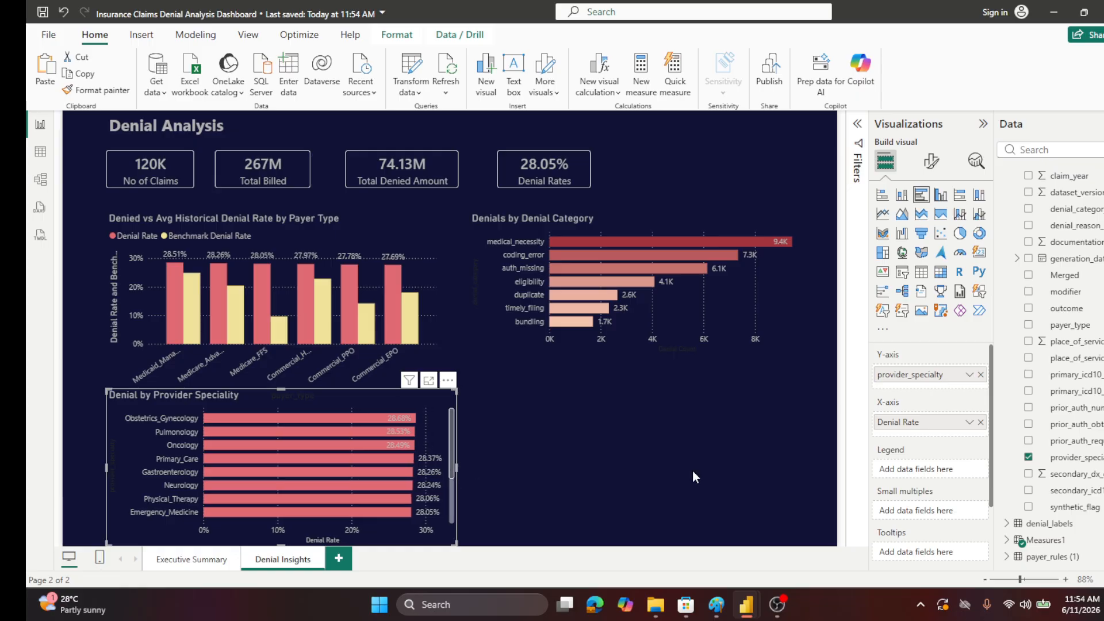
# - Insert a matrix visual below the Denials by Denial Category chart and add payer_type to its rows
pyautogui.click(545, 412)
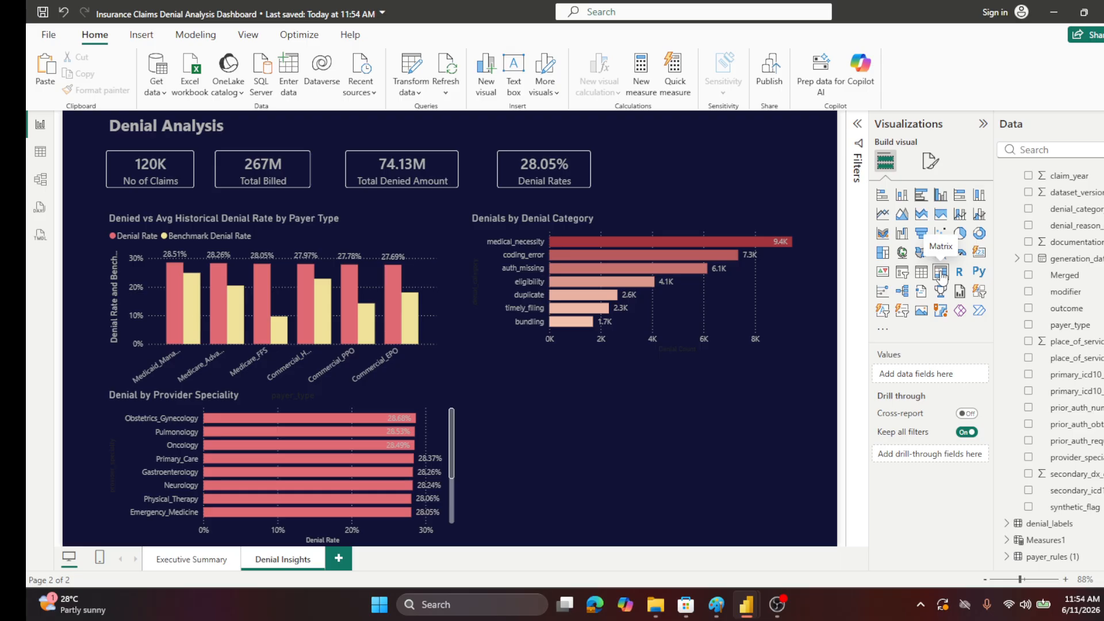
pyautogui.click(941, 275)
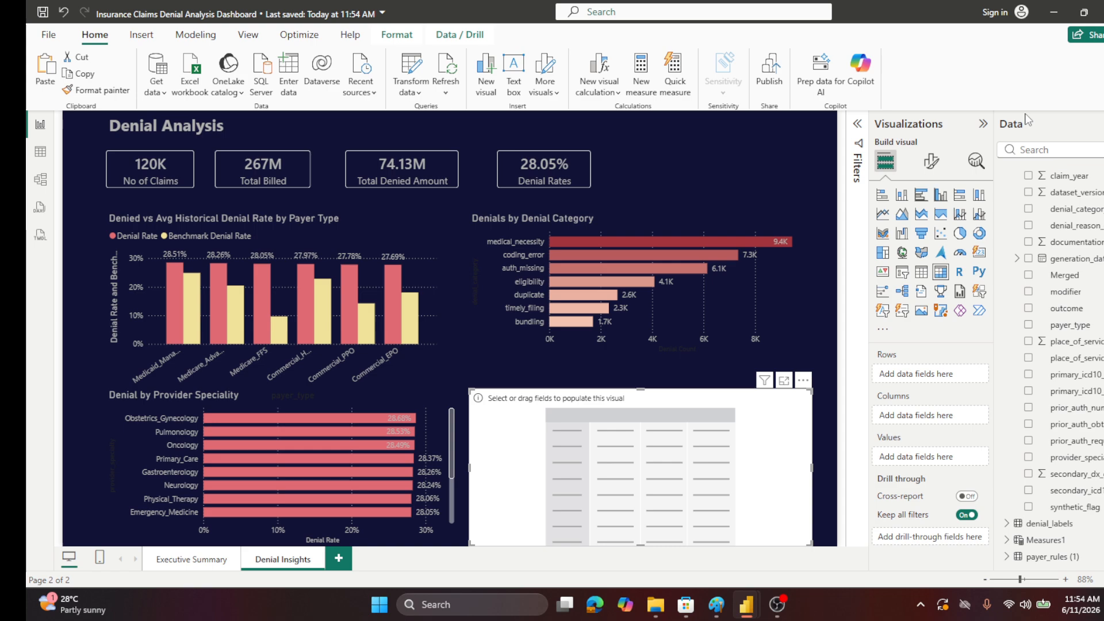
pyautogui.click(934, 164)
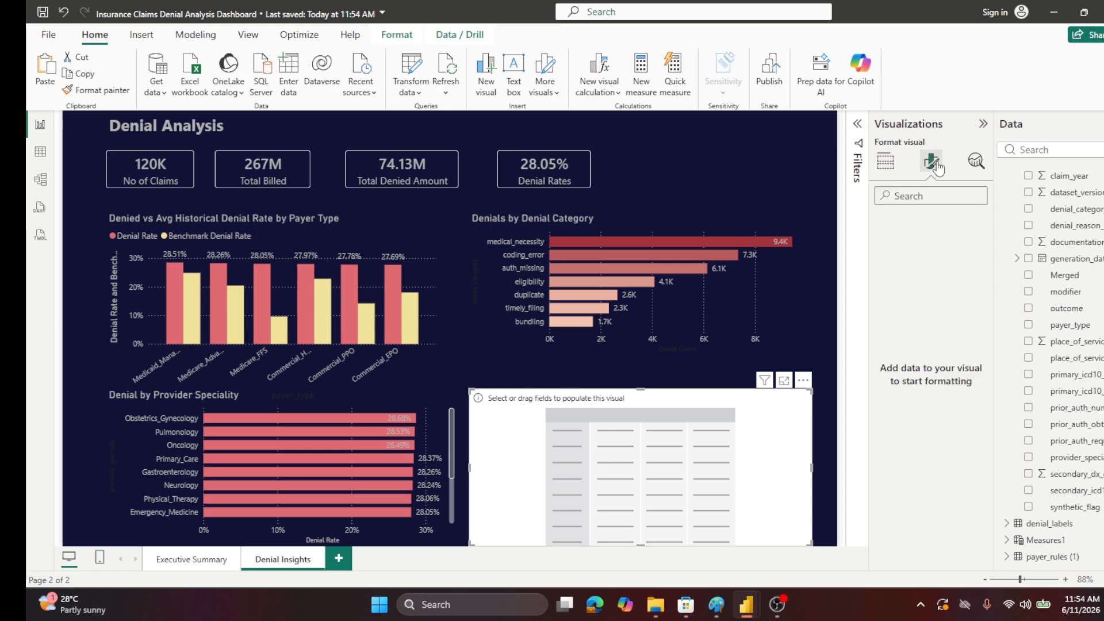
pyautogui.click(887, 161)
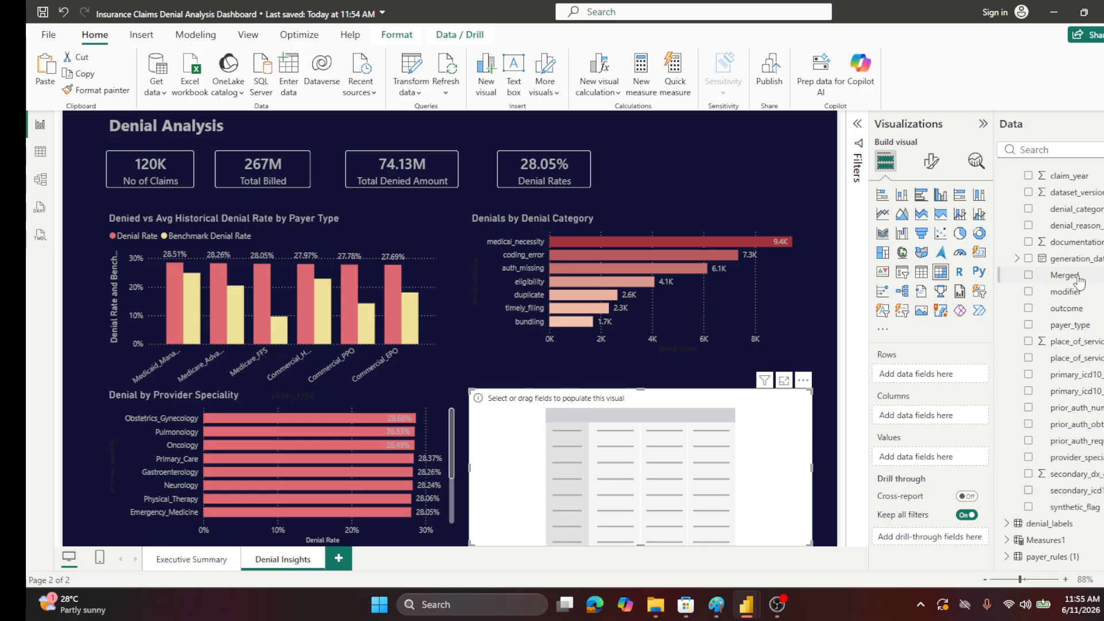
pyautogui.moveTo(1070, 330); pyautogui.dragTo(950, 384)
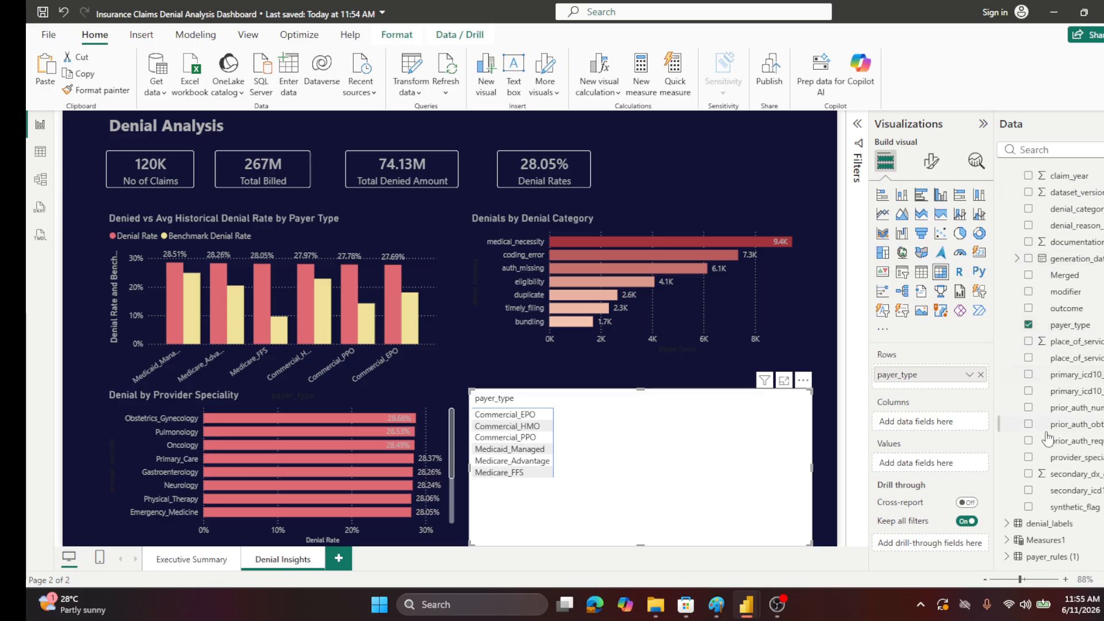
# - Add the Total Denied Amount measure to the matrix values and denial_category to its columns
pyautogui.click(1006, 540)
pyautogui.scroll(-5, 1095, 428)
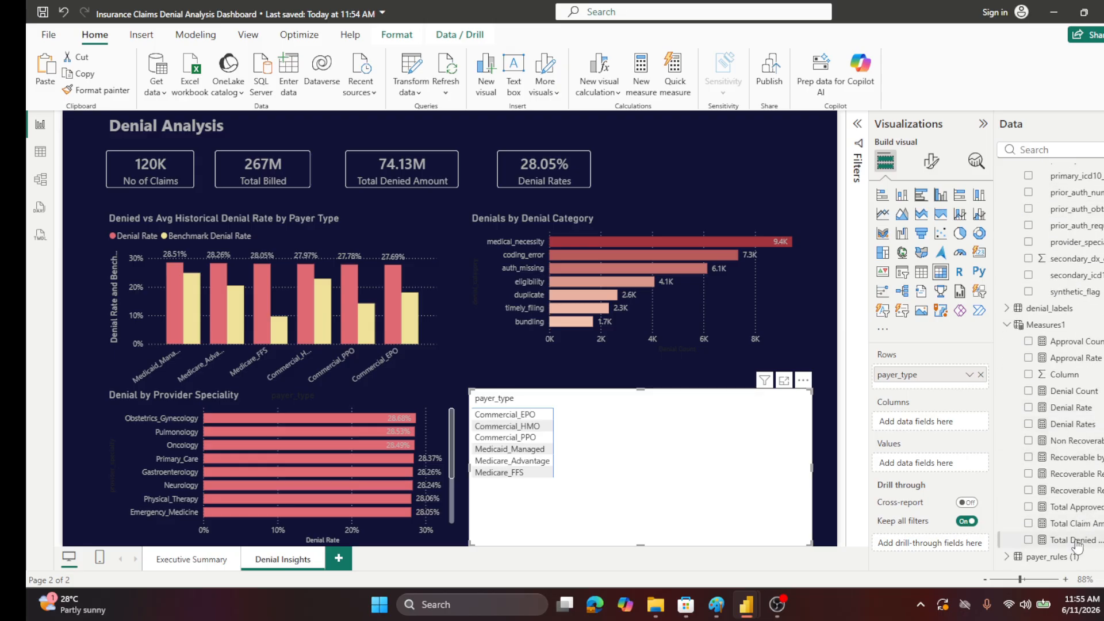
pyautogui.moveTo(1077, 546); pyautogui.dragTo(954, 466)
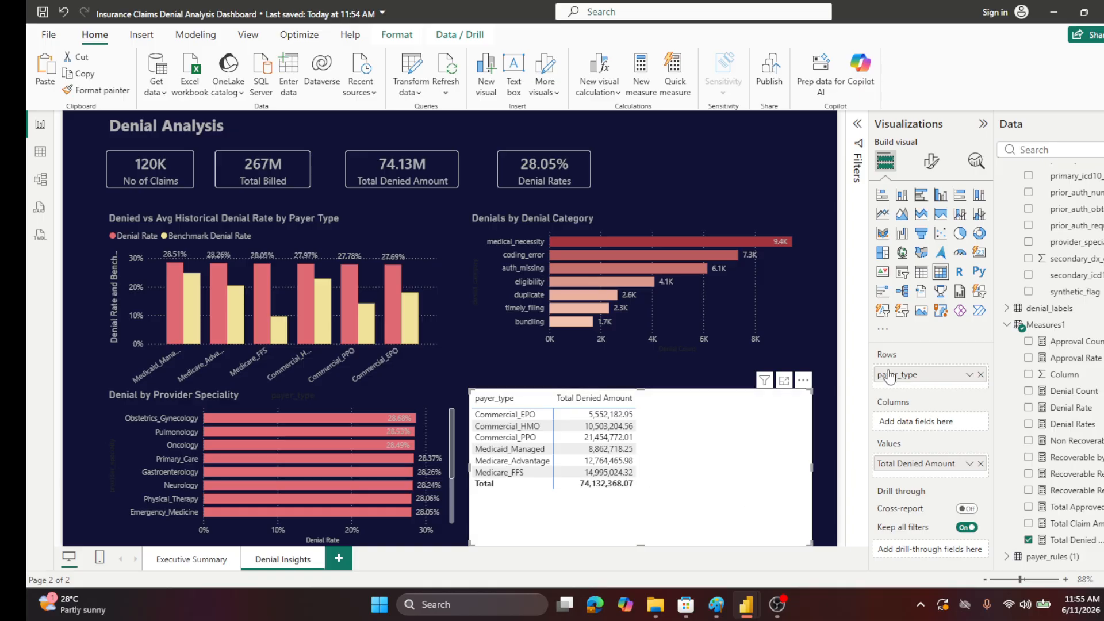
pyautogui.scroll(4, 1058, 333)
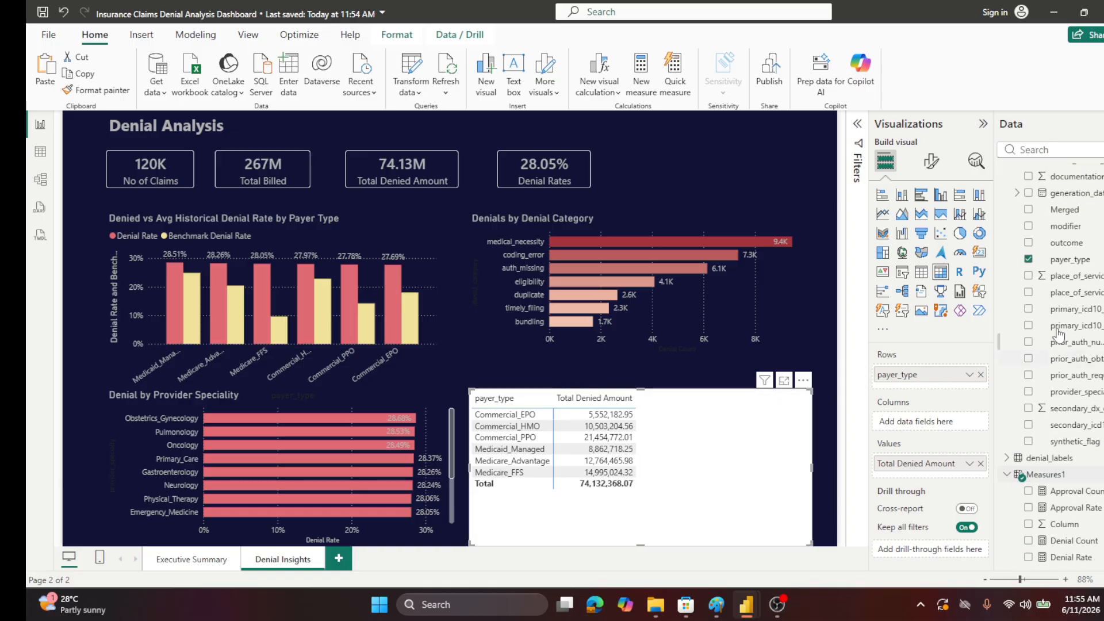
pyautogui.scroll(1, 1058, 334)
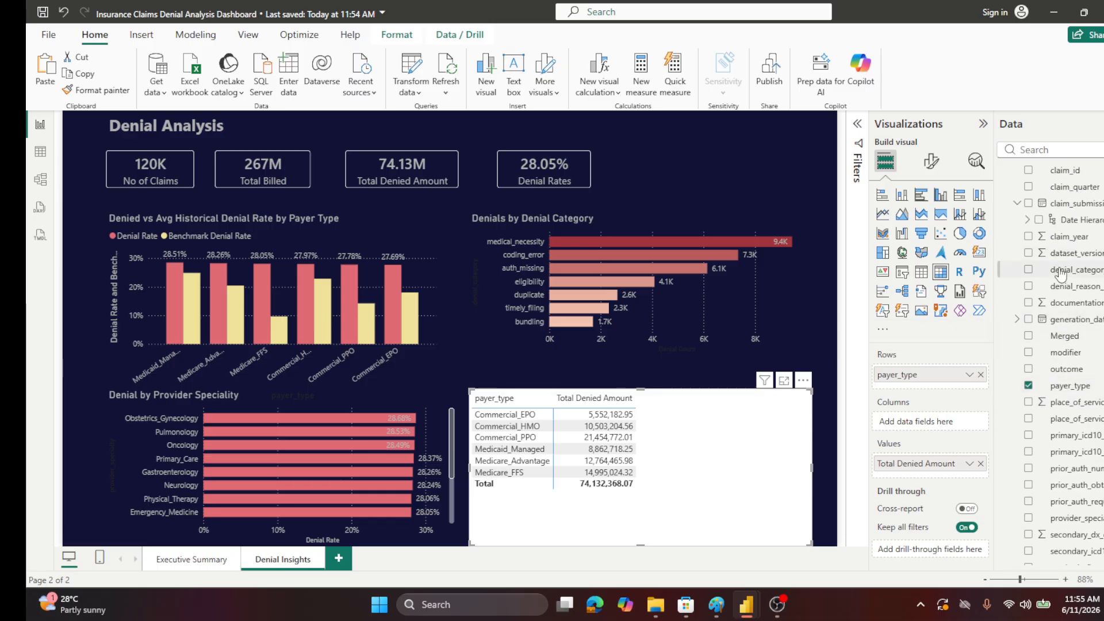
pyautogui.moveTo(1060, 274); pyautogui.dragTo(939, 428)
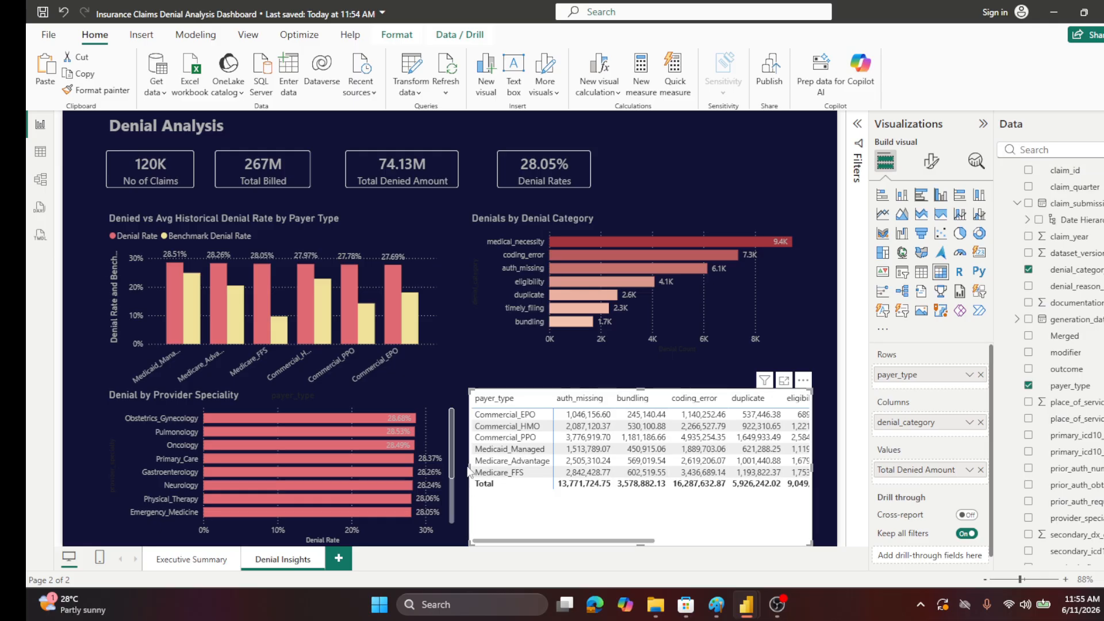
# - Widen the matrix slightly toward the provider speciality chart and shorten it to trim the empty space below the Total row
pyautogui.moveTo(466, 472); pyautogui.dragTo(460, 472)
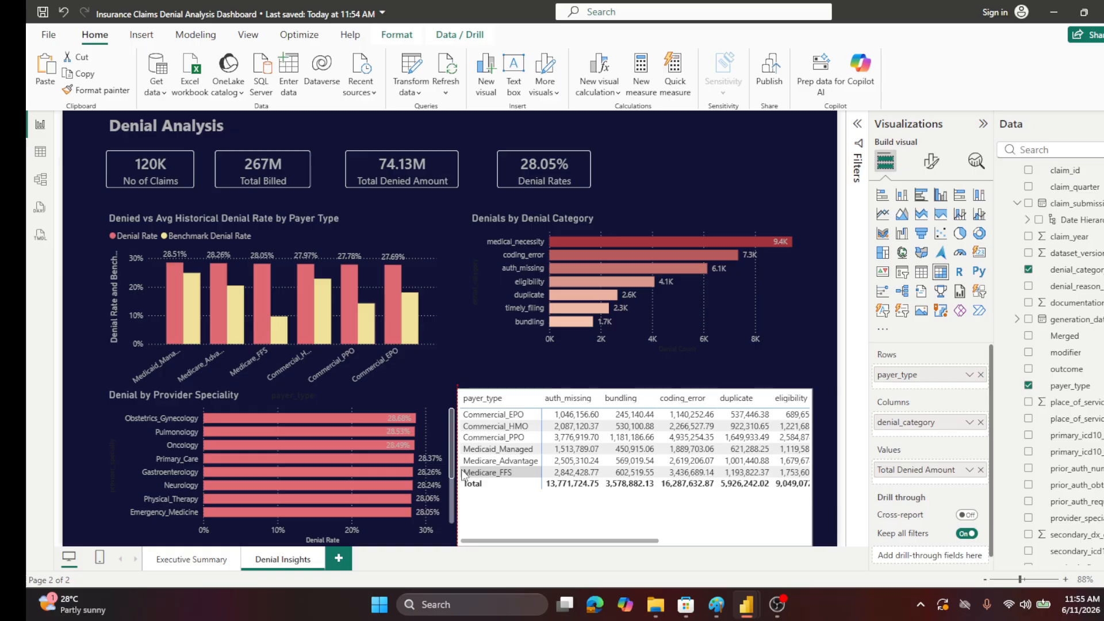
pyautogui.moveTo(811, 466)
pyautogui.mouseDown()
pyautogui.moveTo(831, 467)
pyautogui.moveTo(815, 469)
pyautogui.mouseUp()
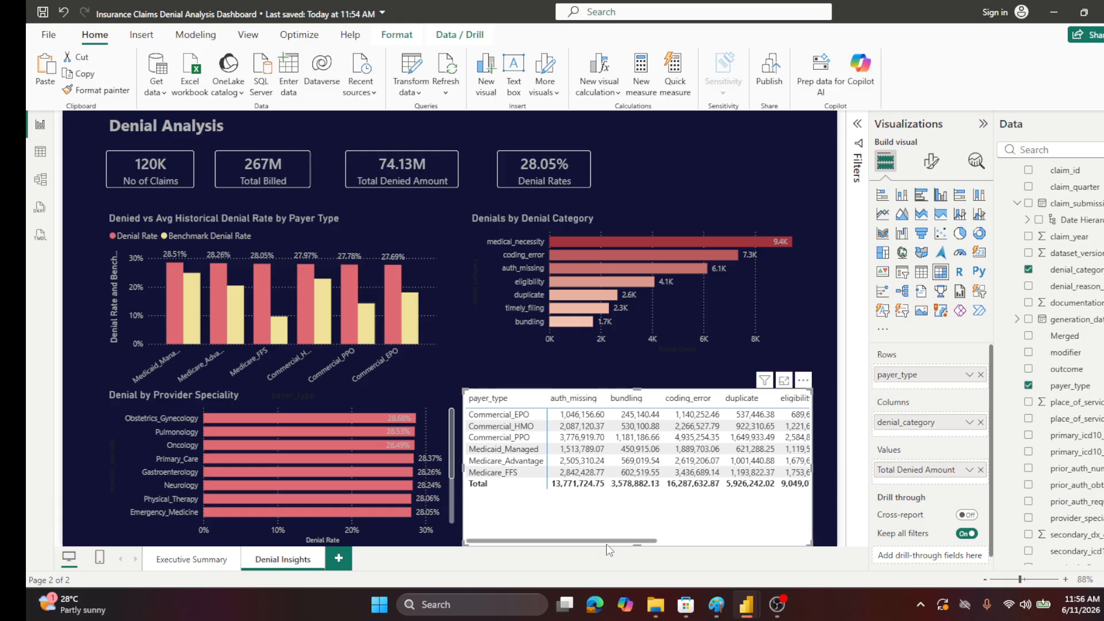
pyautogui.moveTo(637, 544); pyautogui.dragTo(642, 510)
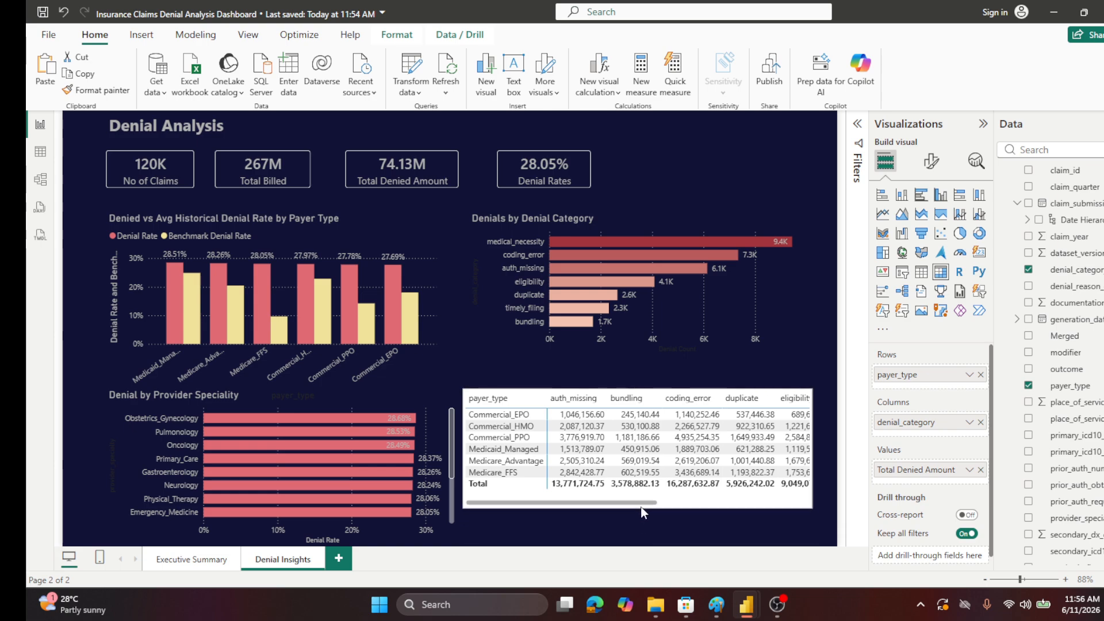
# - Check the matrix's remaining category columns and move the matrix slightly lower beside the Denial by Provider Speciality chart
pyautogui.hscroll(5, 640, 505)
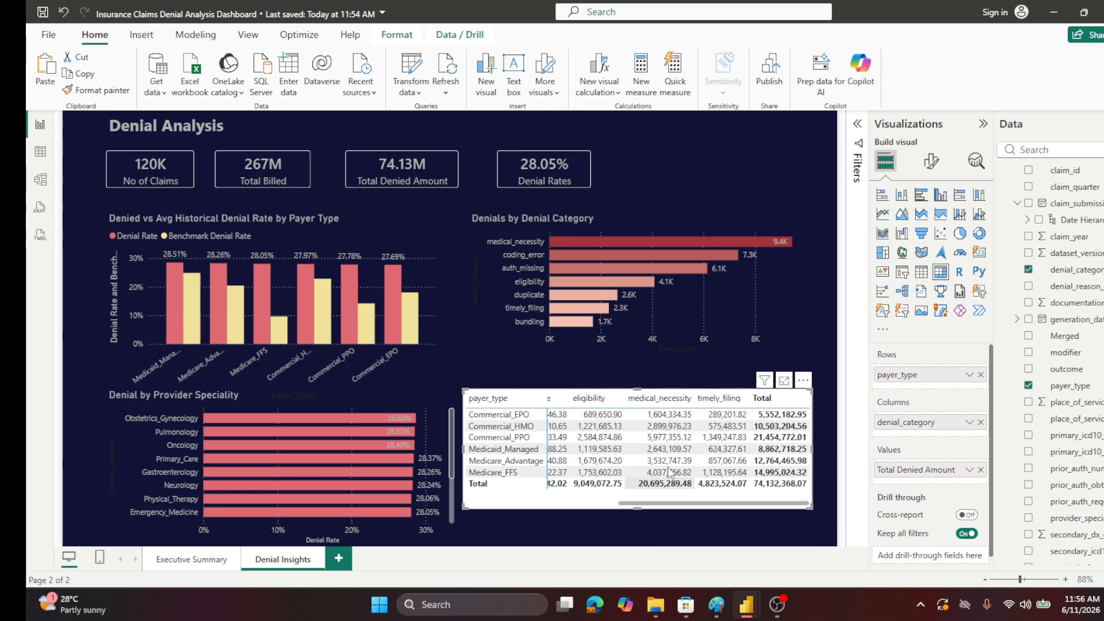
pyautogui.click(629, 374)
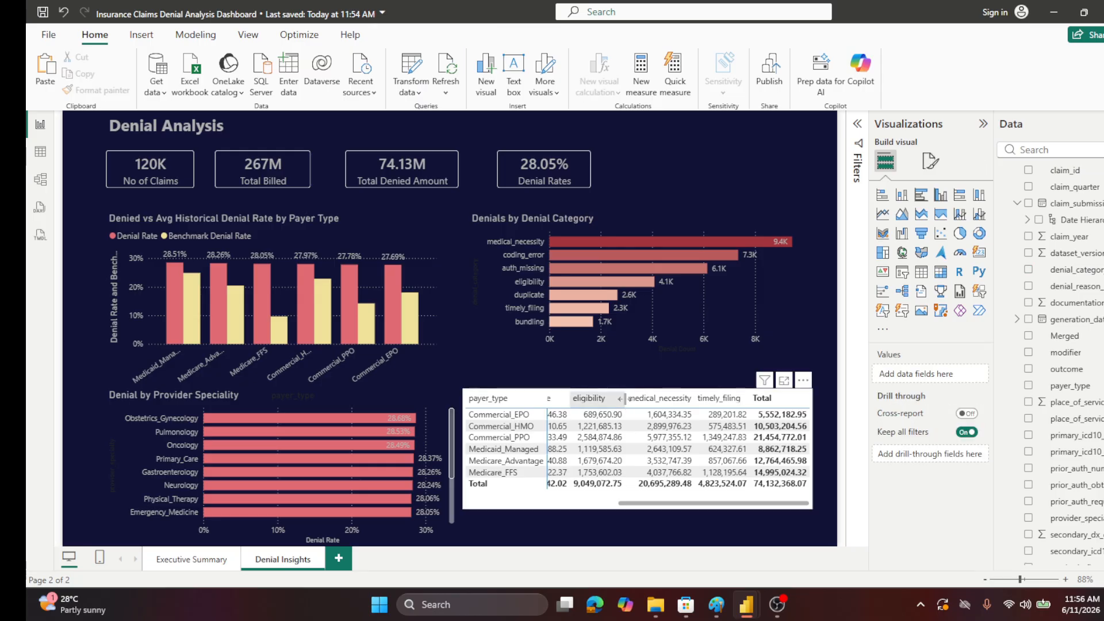
pyautogui.click(620, 507)
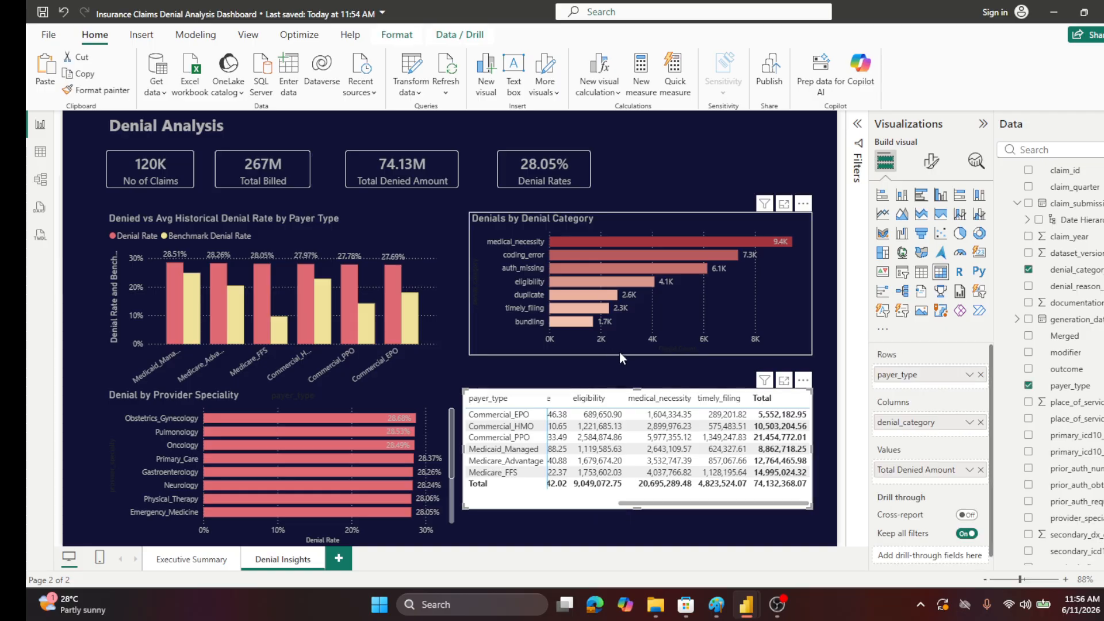
pyautogui.click(611, 385)
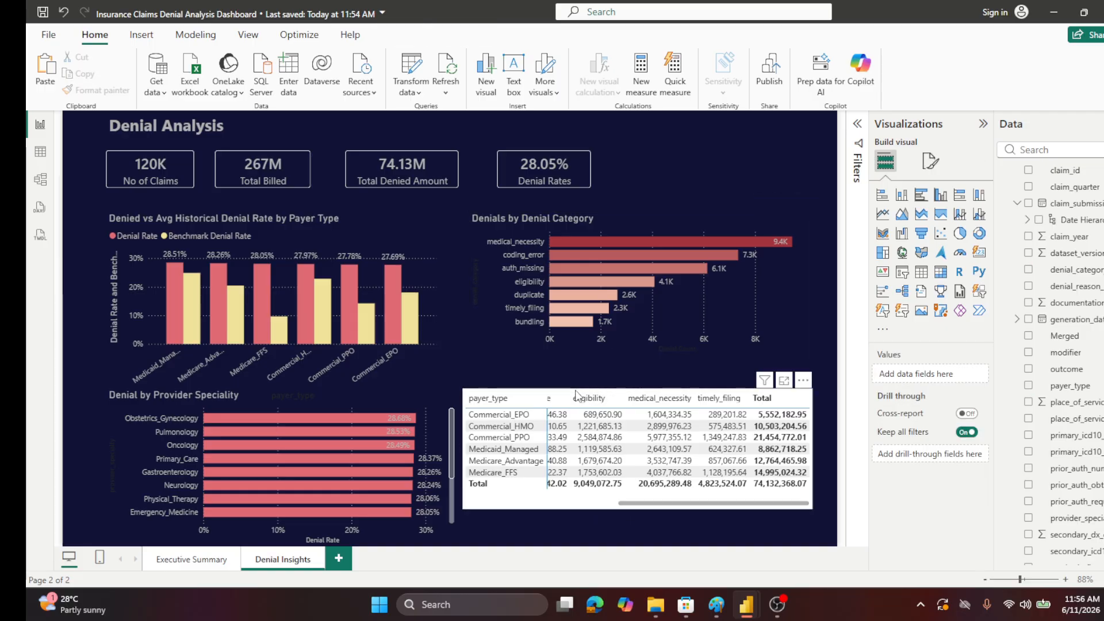
pyautogui.moveTo(624, 503); pyautogui.dragTo(470, 510)
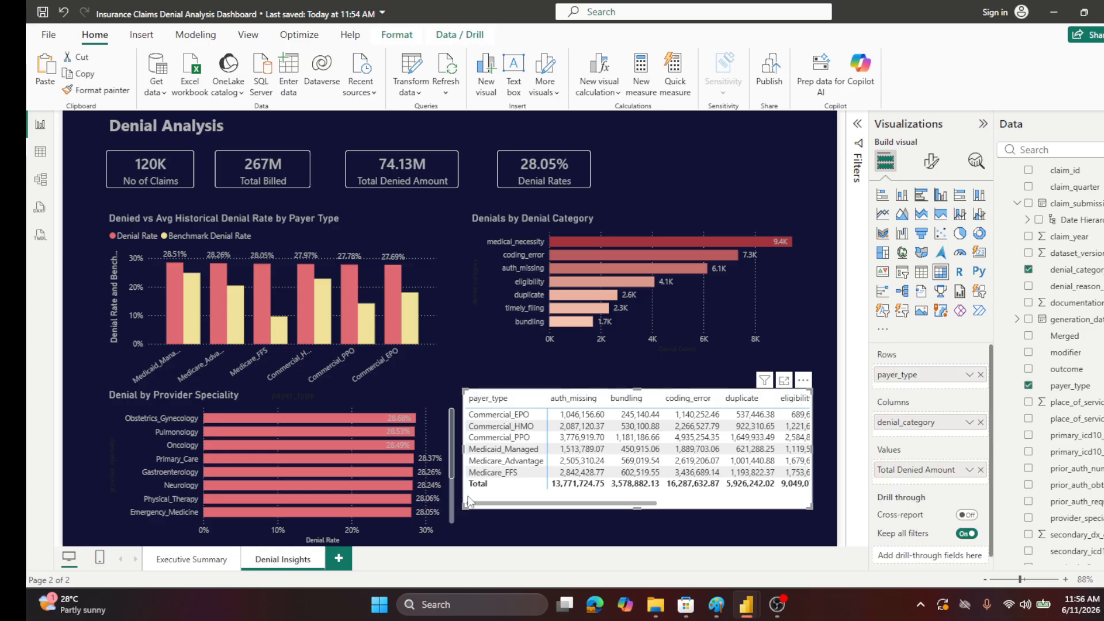
pyautogui.moveTo(469, 504); pyautogui.dragTo(470, 517)
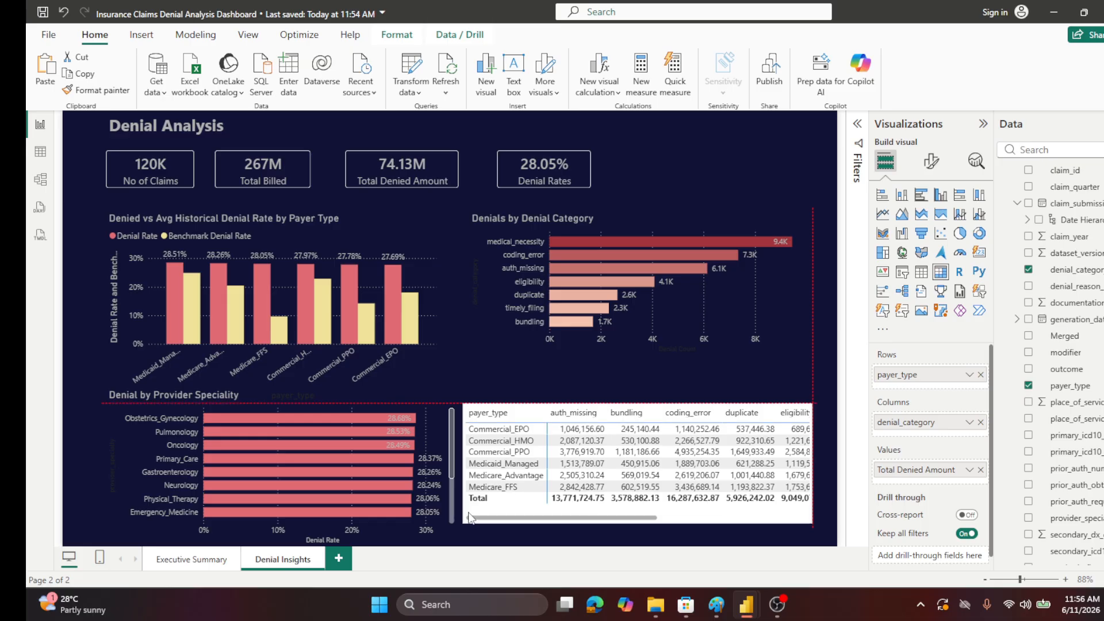
pyautogui.moveTo(468, 513); pyautogui.dragTo(469, 514)
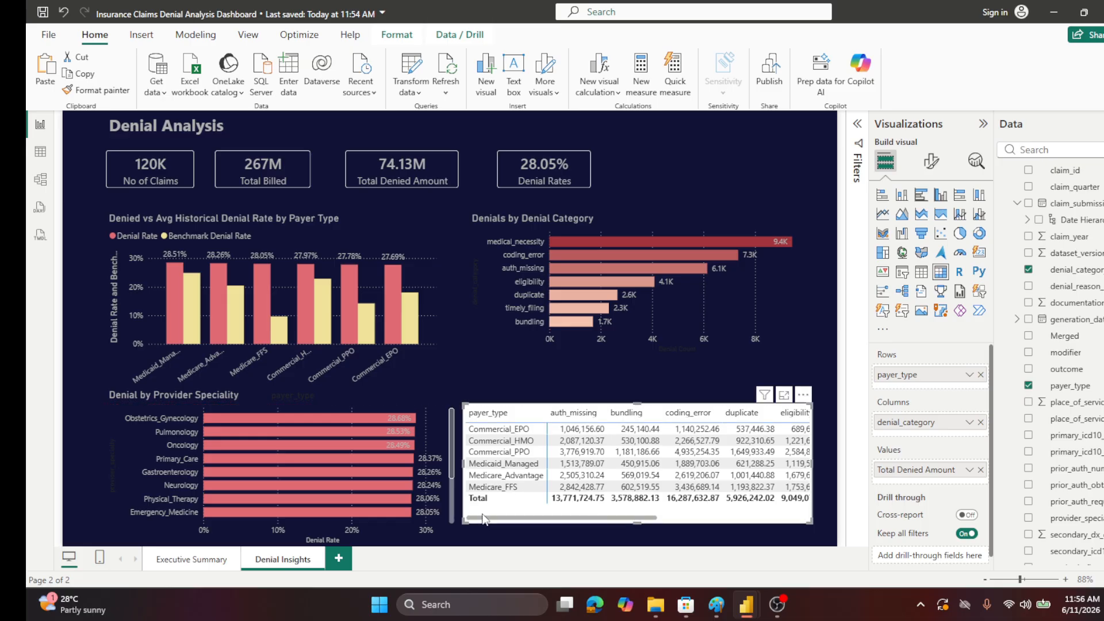
# - Set the matrix's style preset to None
pyautogui.click(935, 162)
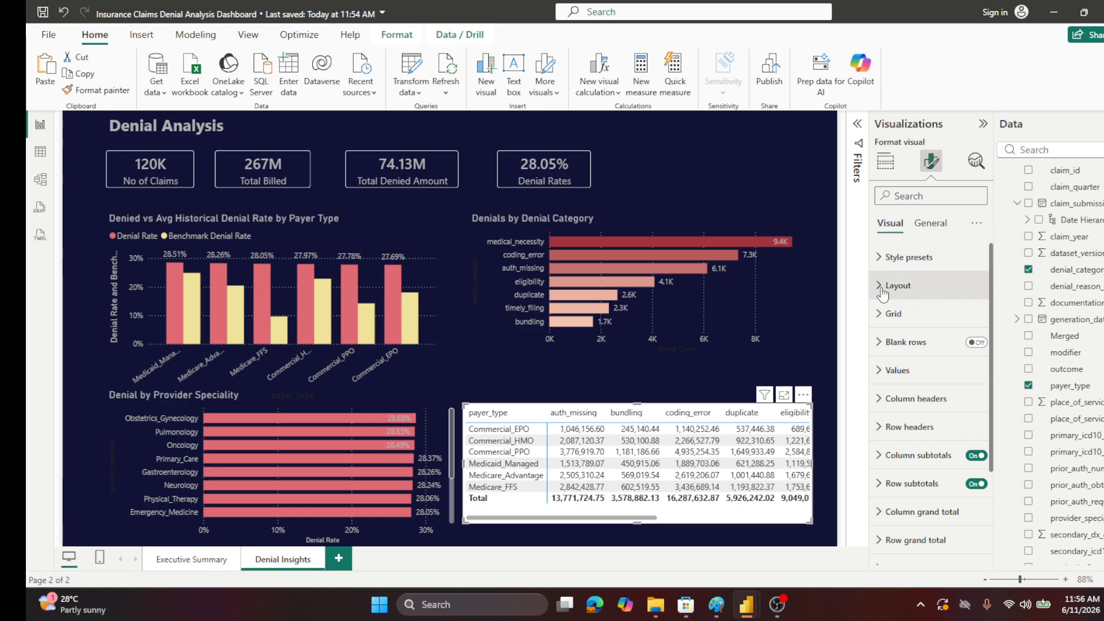
pyautogui.click(917, 293)
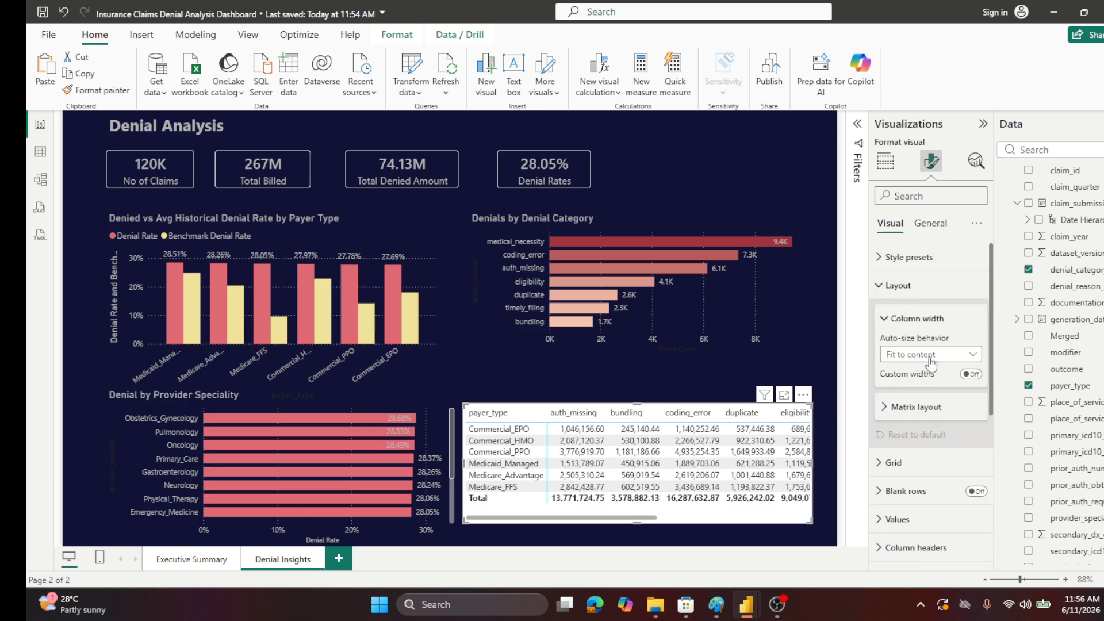
pyautogui.click(881, 286)
pyautogui.click(881, 258)
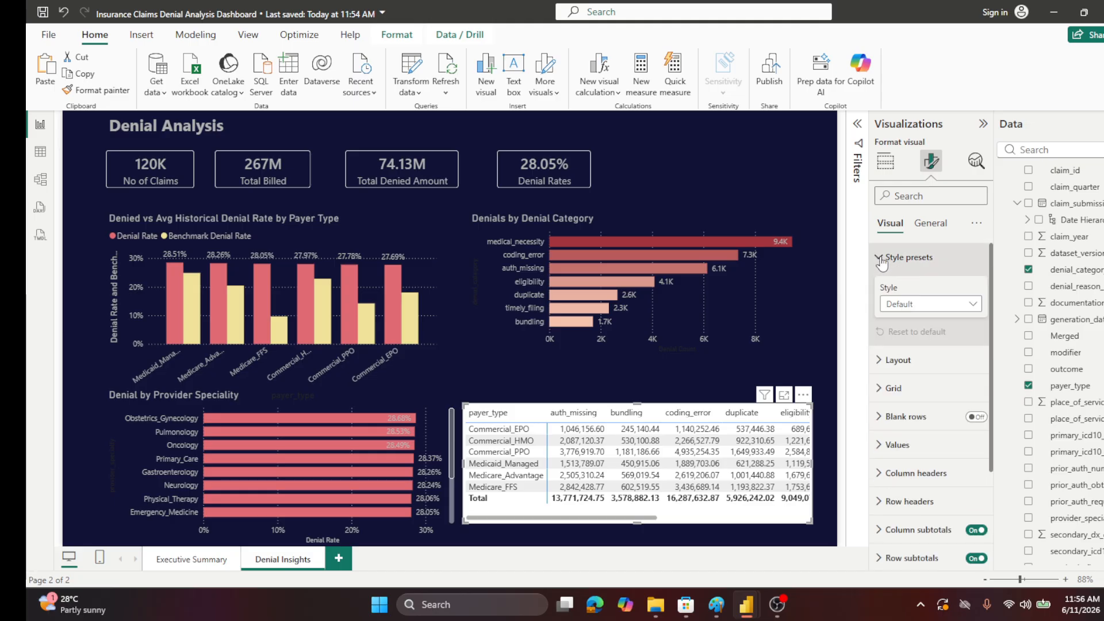
pyautogui.click(973, 305)
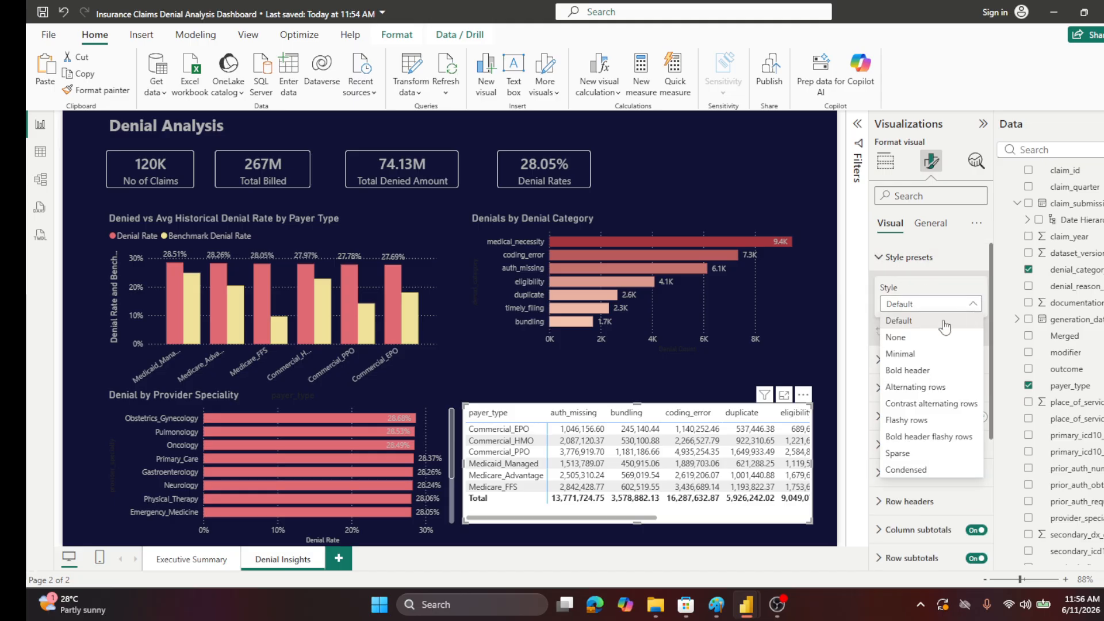
pyautogui.click(896, 337)
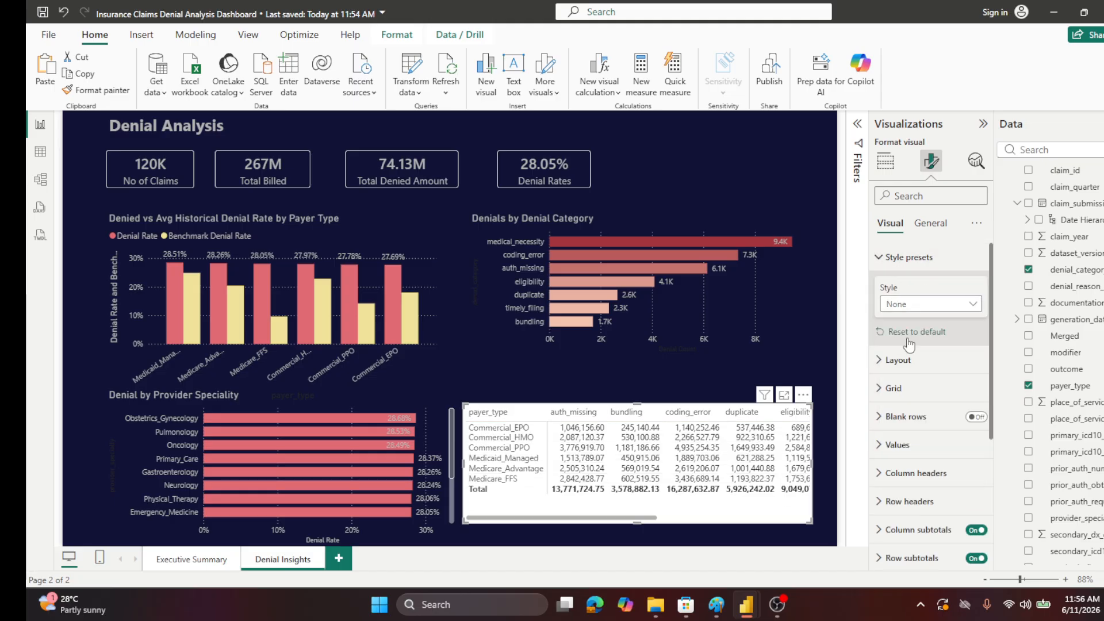
pyautogui.click(877, 258)
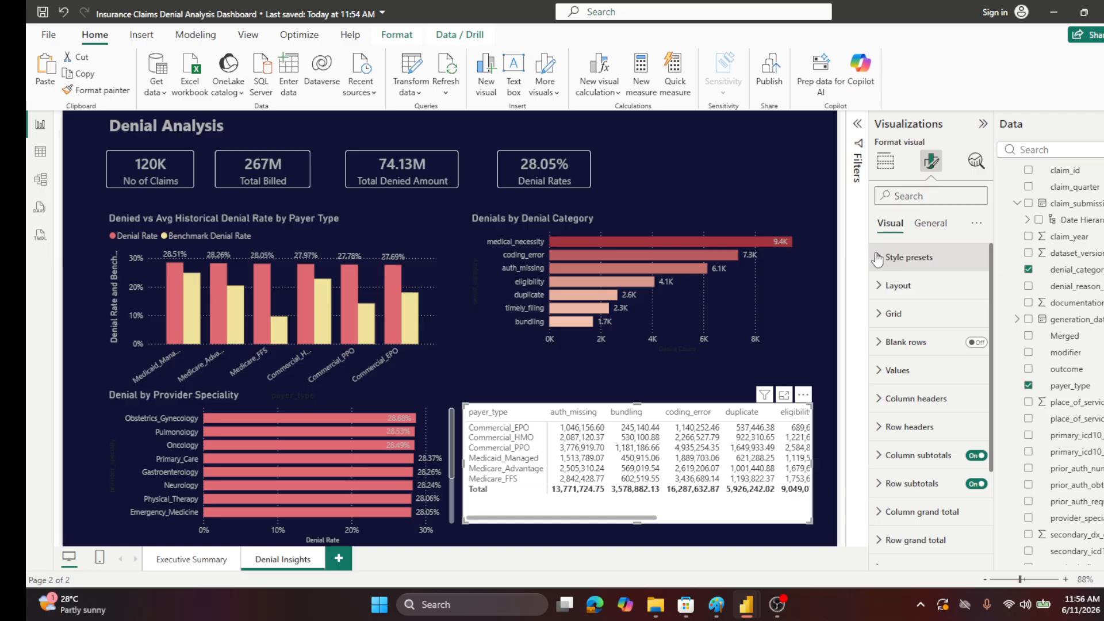
# - Turn off the matrix's background so the dark page shows through
pyautogui.click(927, 224)
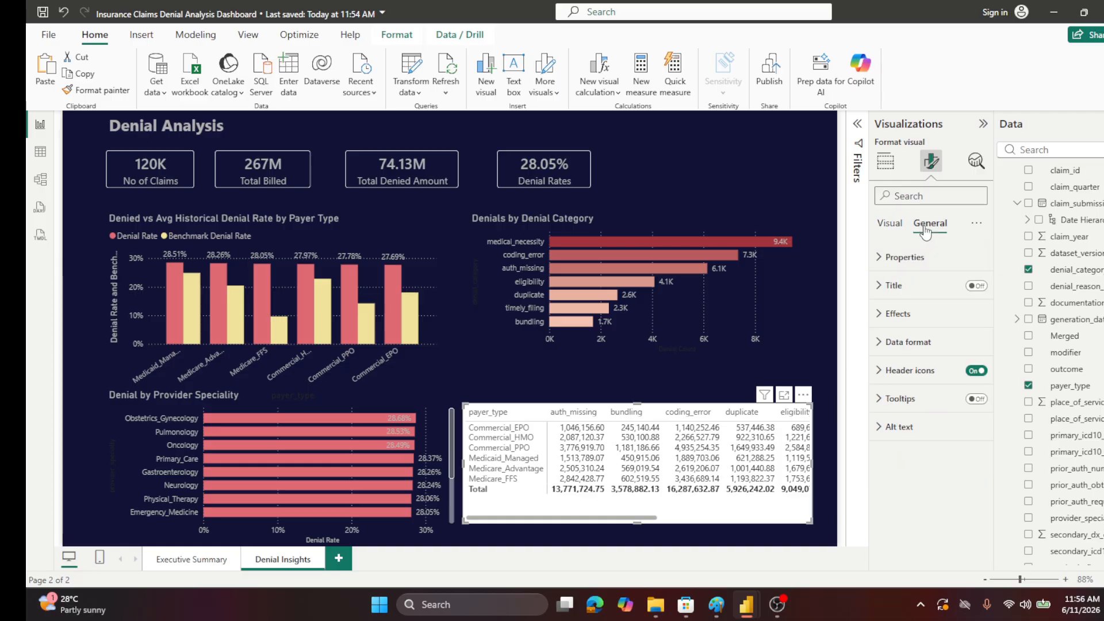
pyautogui.click(881, 315)
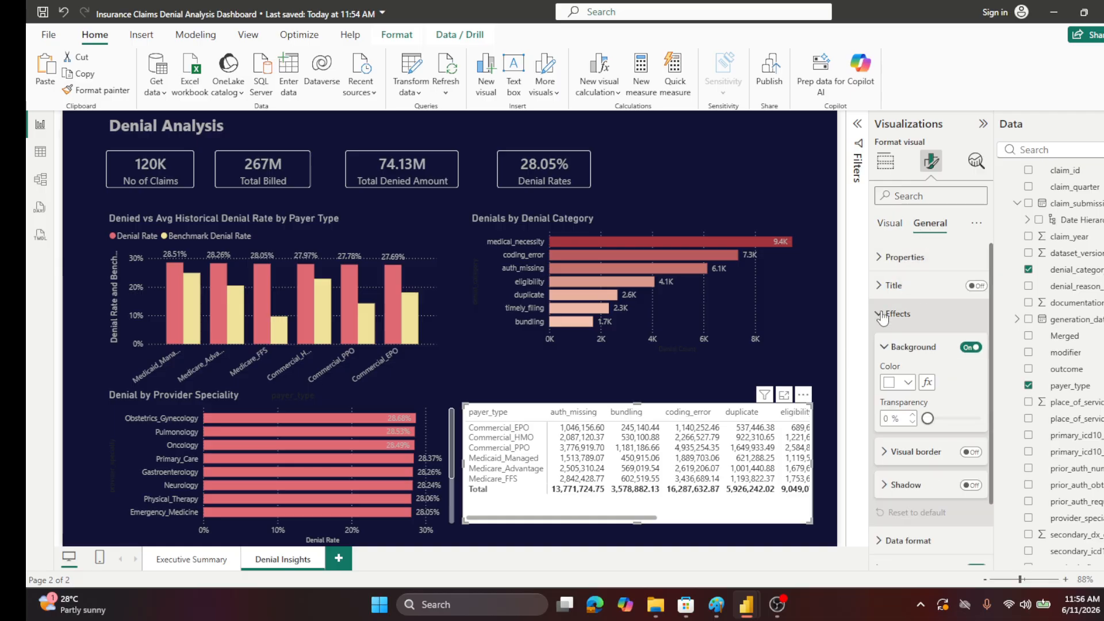
pyautogui.click(970, 350)
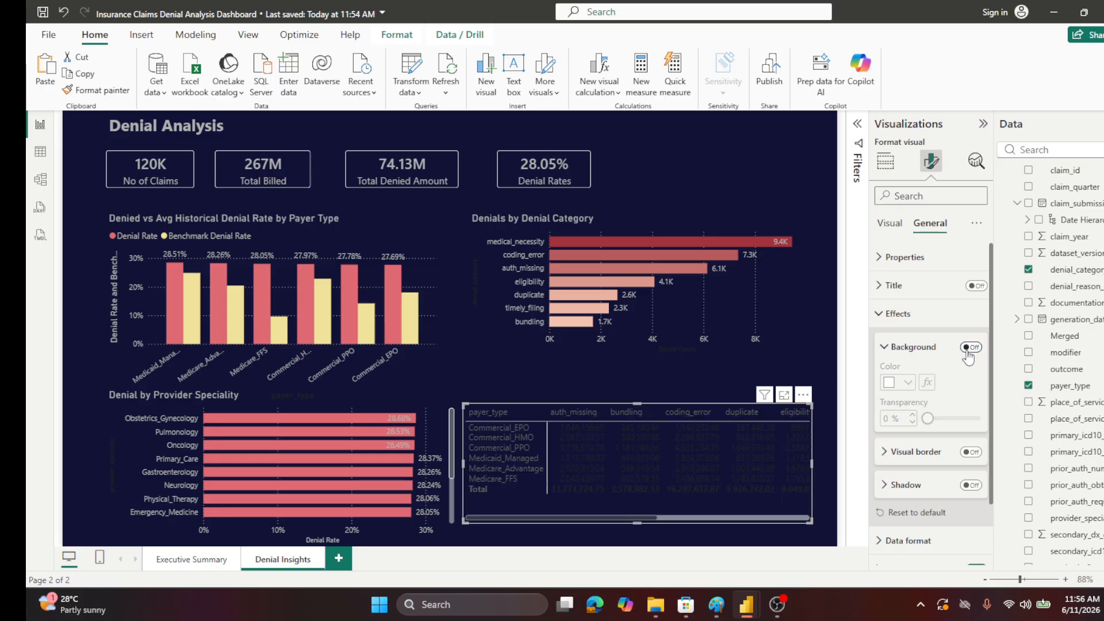
pyautogui.click(882, 314)
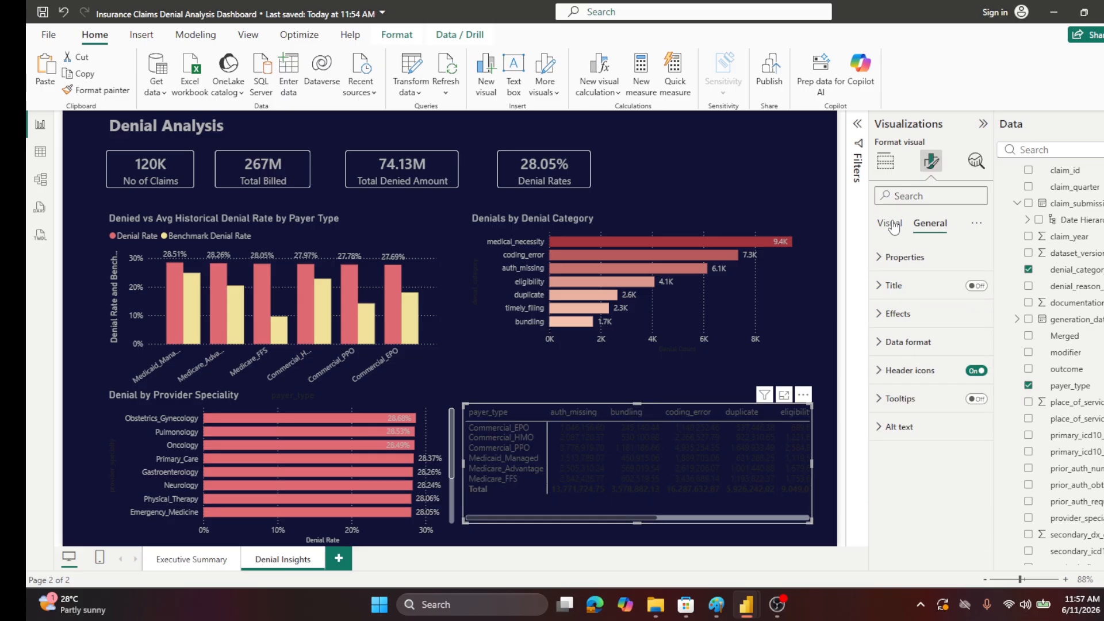
# - Set both the text color and the alternate text color of the matrix values to light grey
pyautogui.click(891, 225)
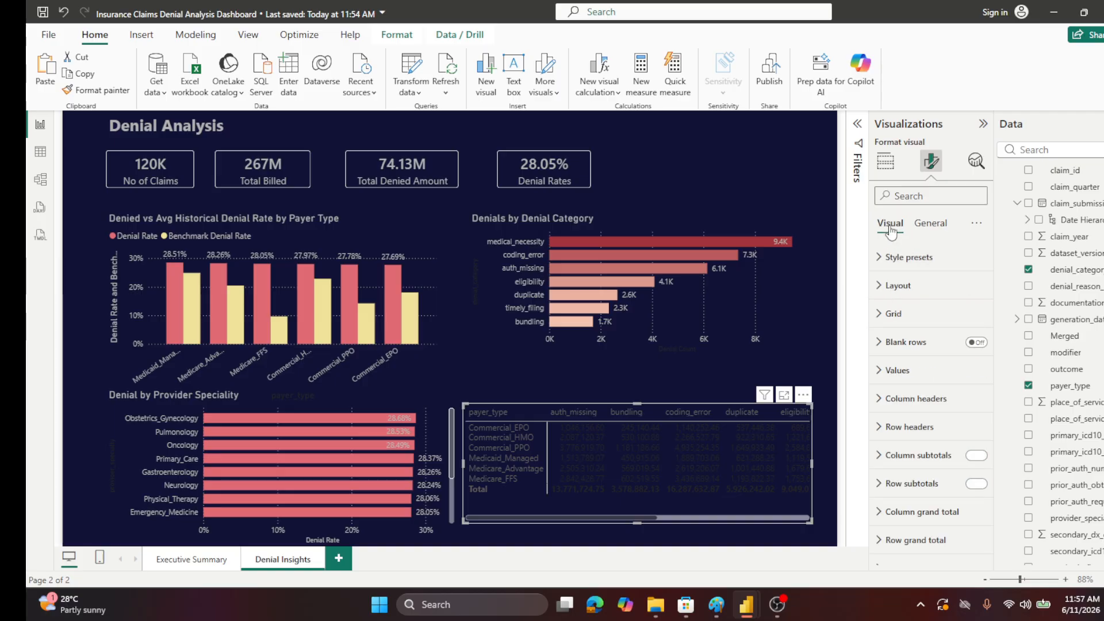
pyautogui.scroll(-3, 897, 362)
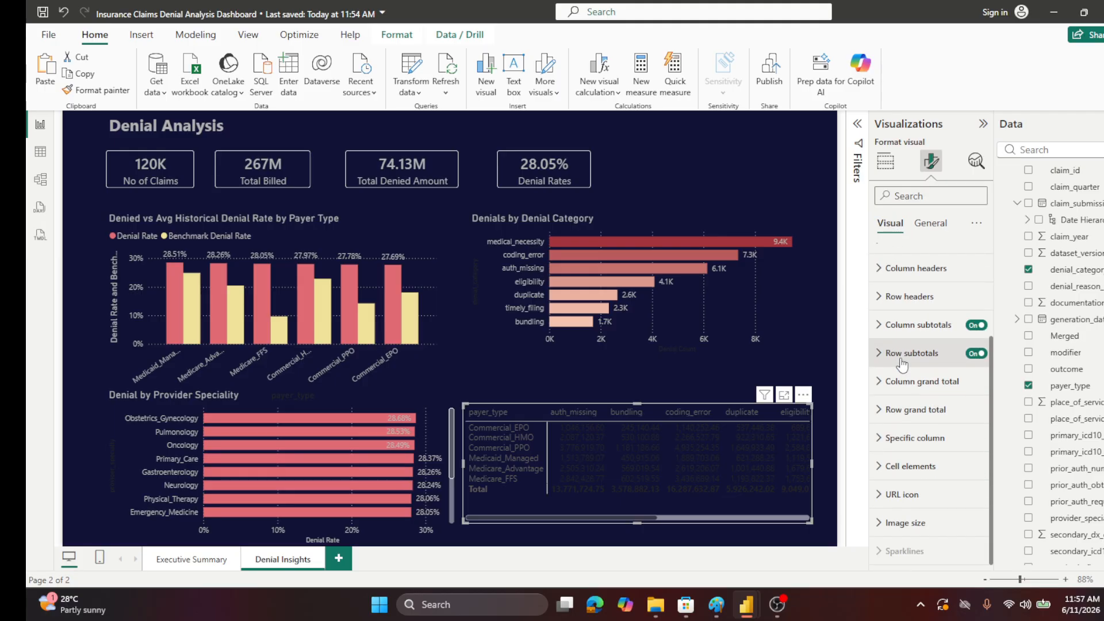
pyautogui.scroll(3, 900, 364)
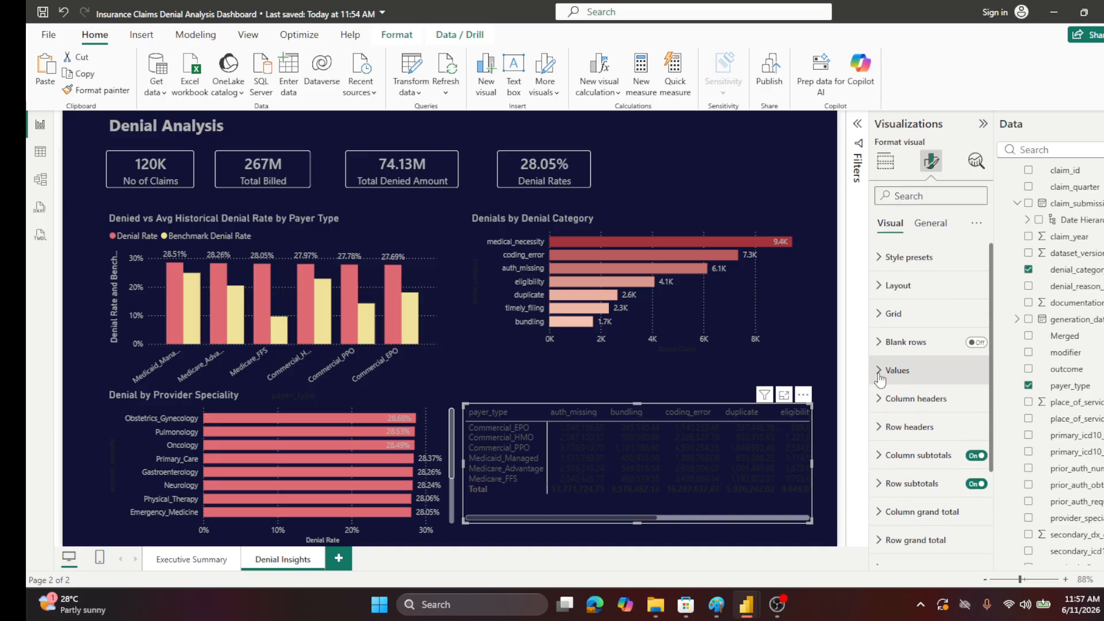
pyautogui.click(880, 370)
pyautogui.scroll(-2, 897, 402)
pyautogui.click(908, 427)
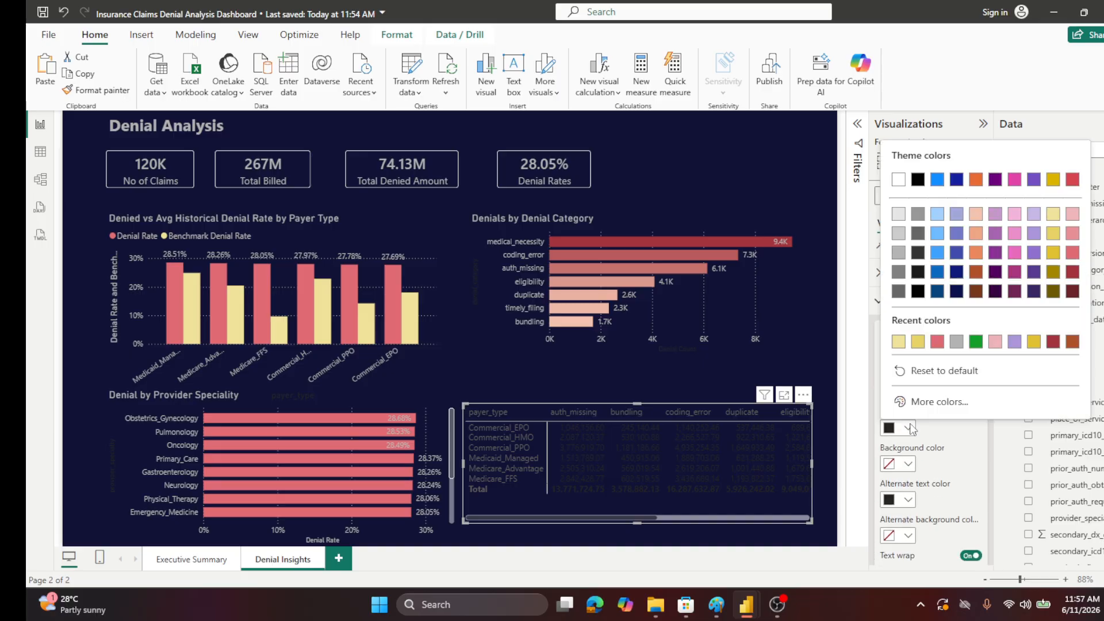
pyautogui.click(898, 253)
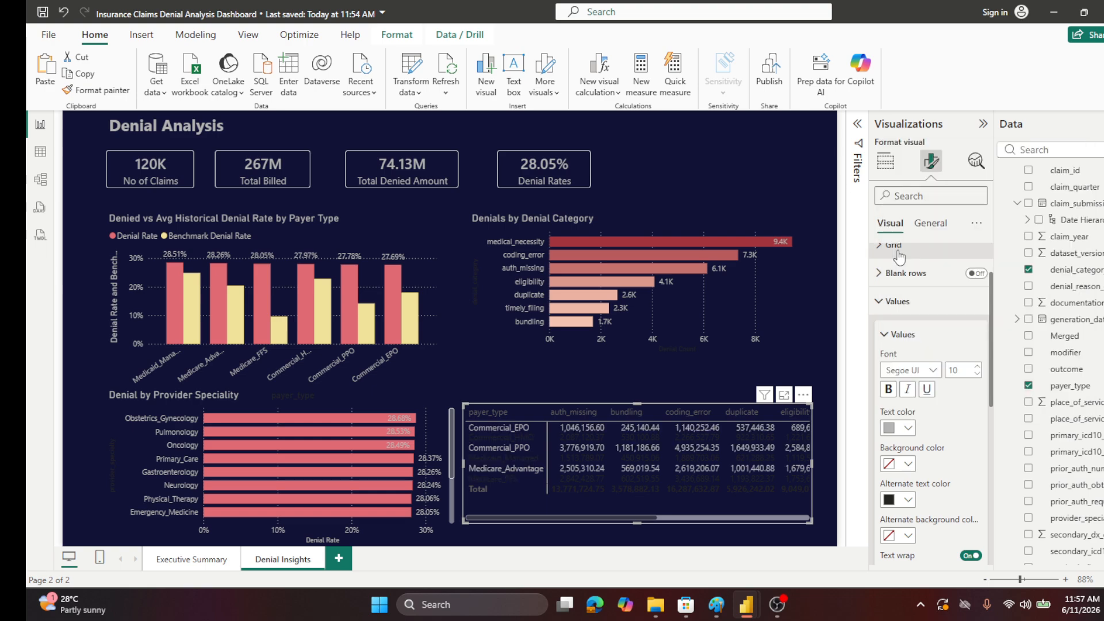
pyautogui.click(908, 499)
pyautogui.click(899, 326)
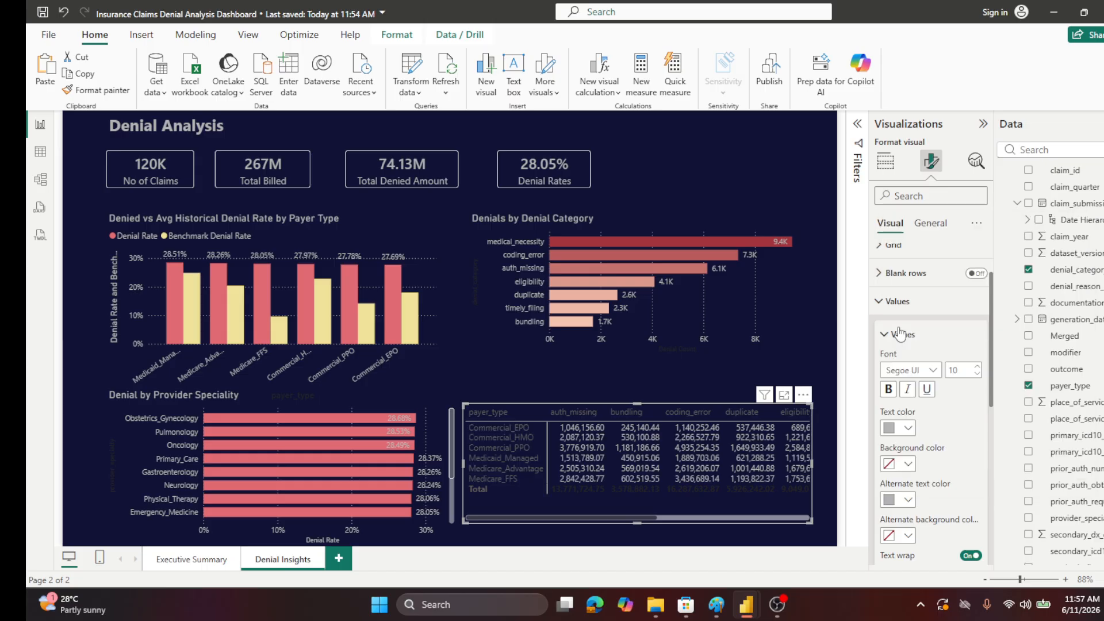
pyautogui.click(896, 300)
pyautogui.scroll(2, 911, 307)
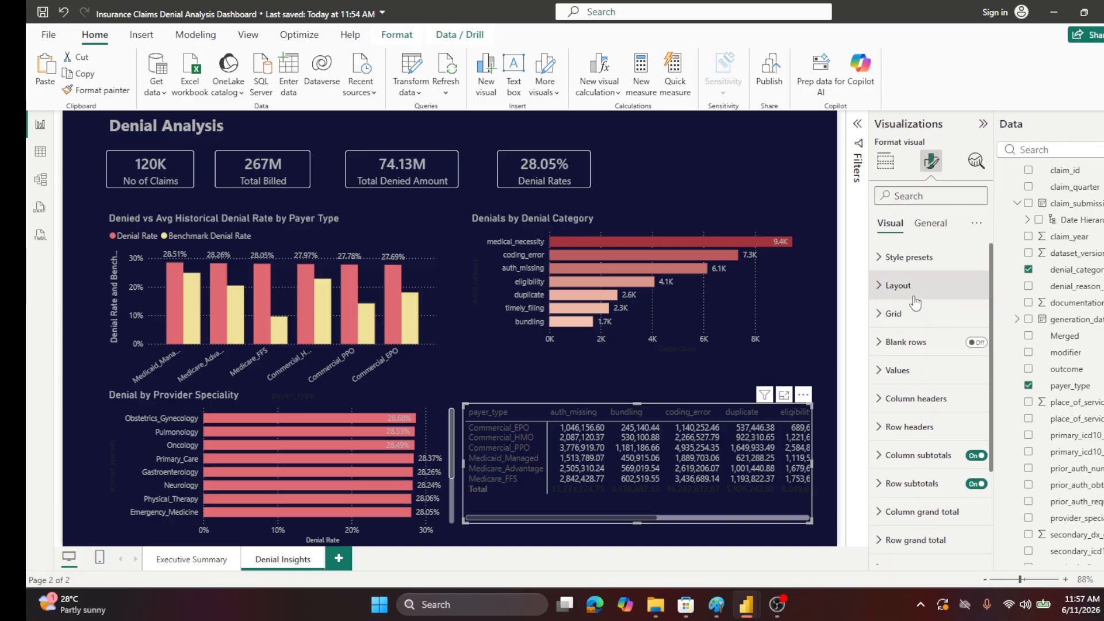
# - Set the text color of the matrix's row headers to the same light grey as the values
pyautogui.click(880, 428)
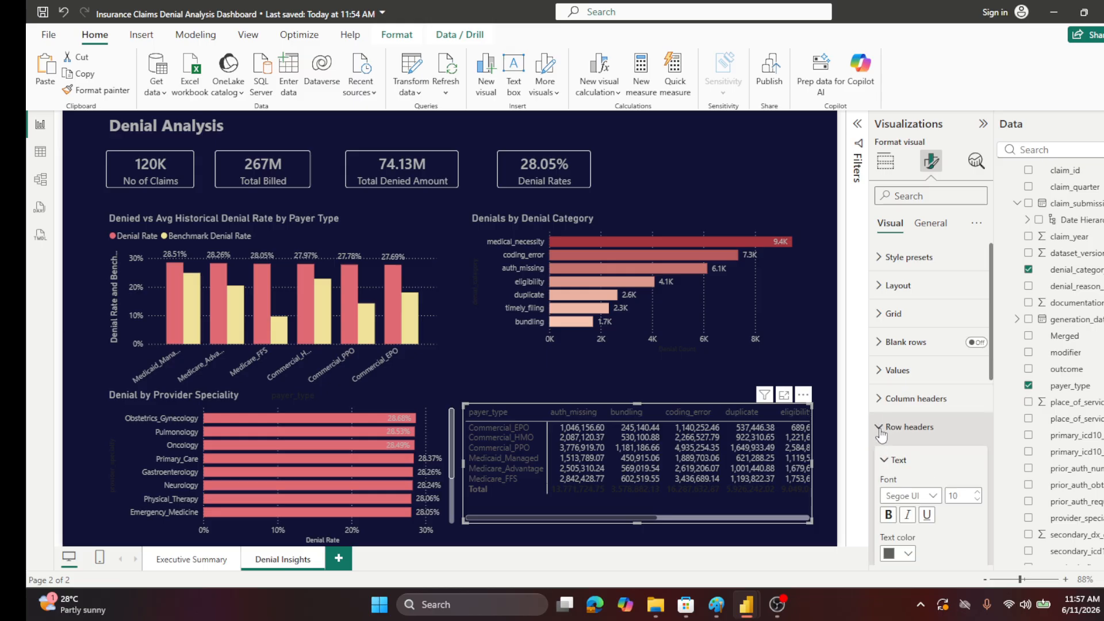
pyautogui.click(909, 553)
pyautogui.click(899, 382)
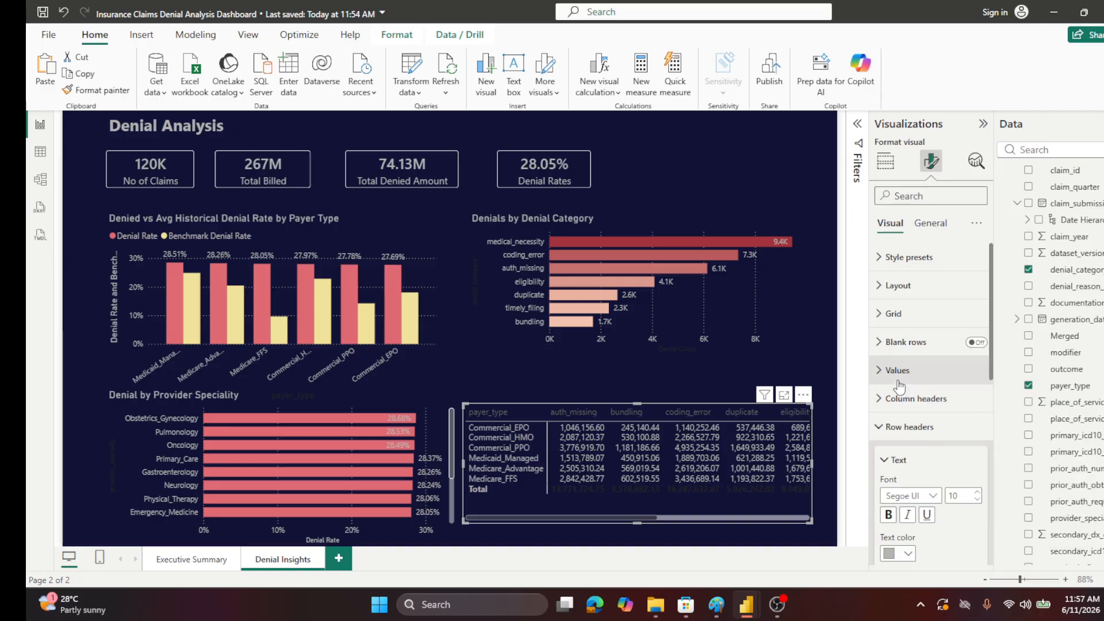
pyautogui.click(879, 428)
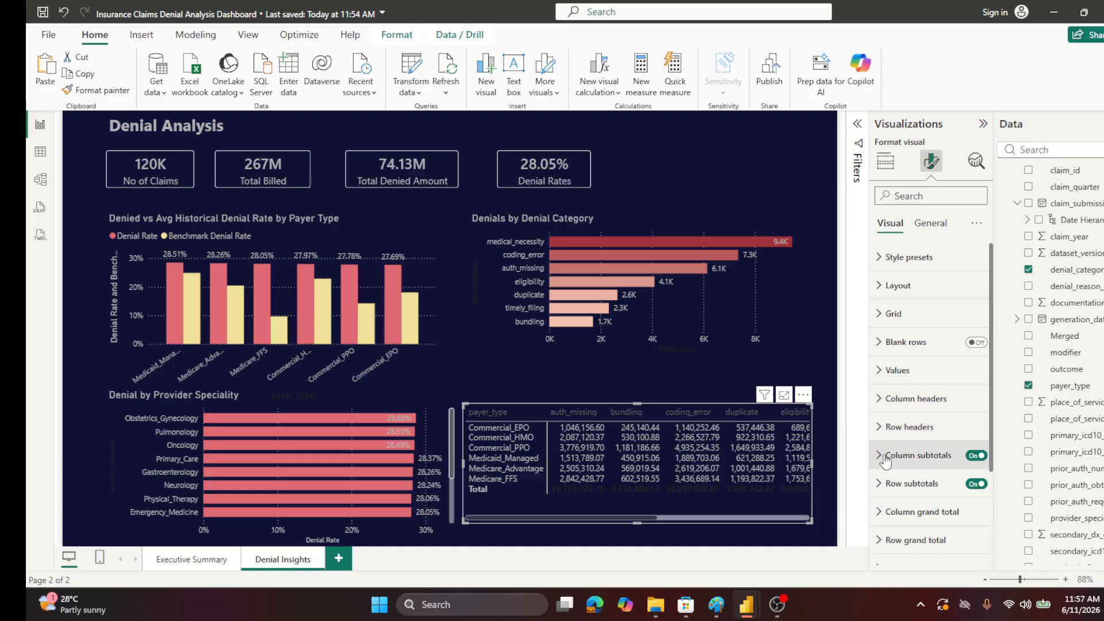
# - Set the text color of the matrix's column headers to the same light grey
pyautogui.click(885, 404)
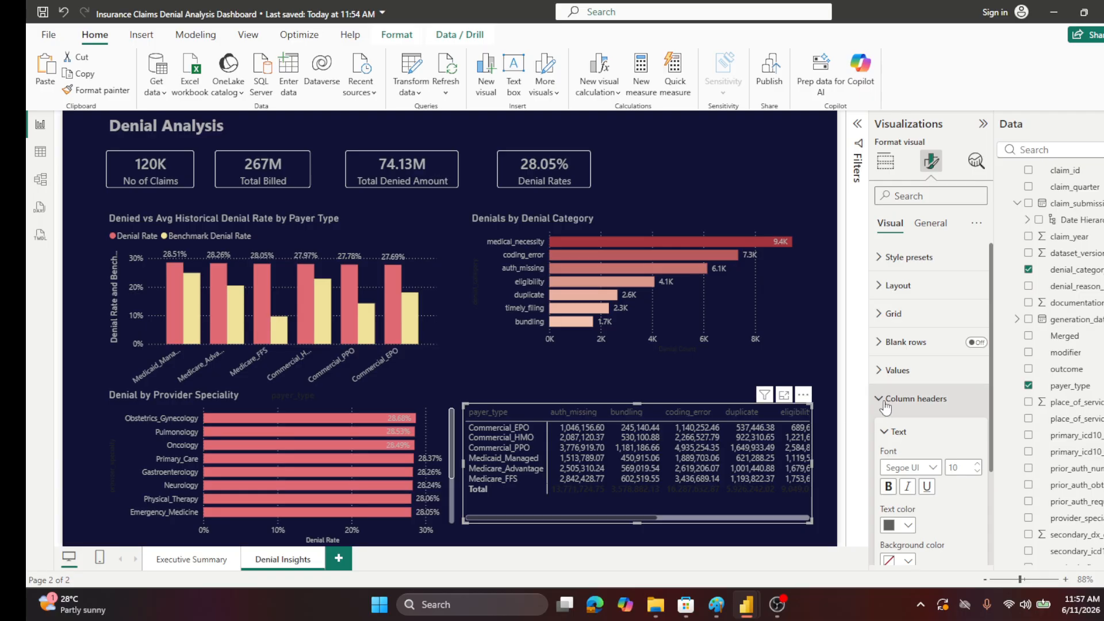
pyautogui.click(907, 526)
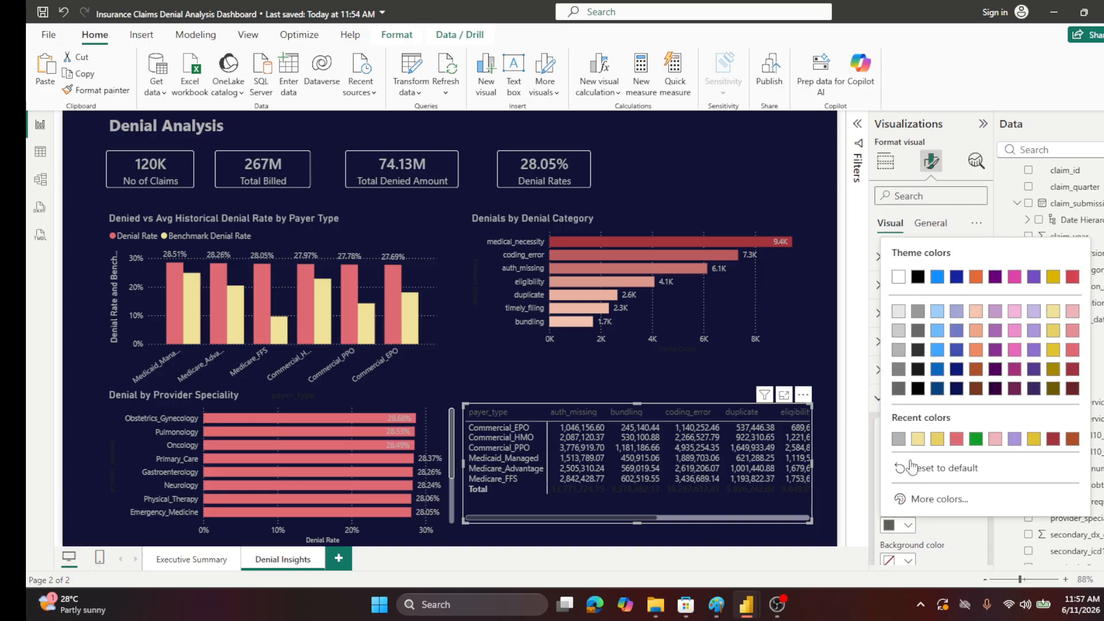
pyautogui.click(905, 352)
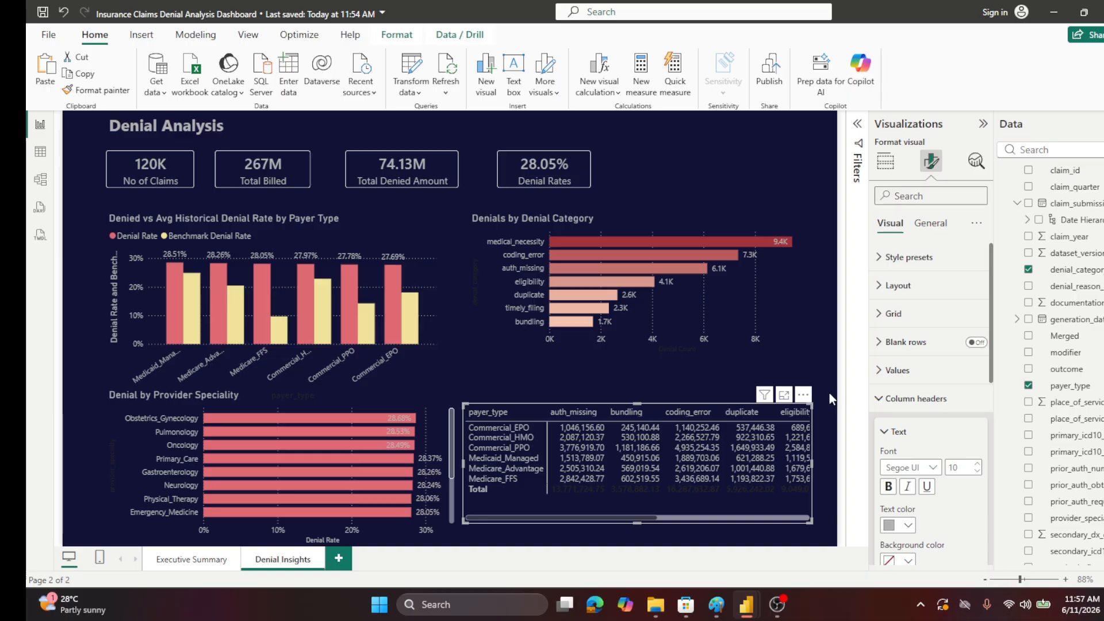
pyautogui.click(888, 398)
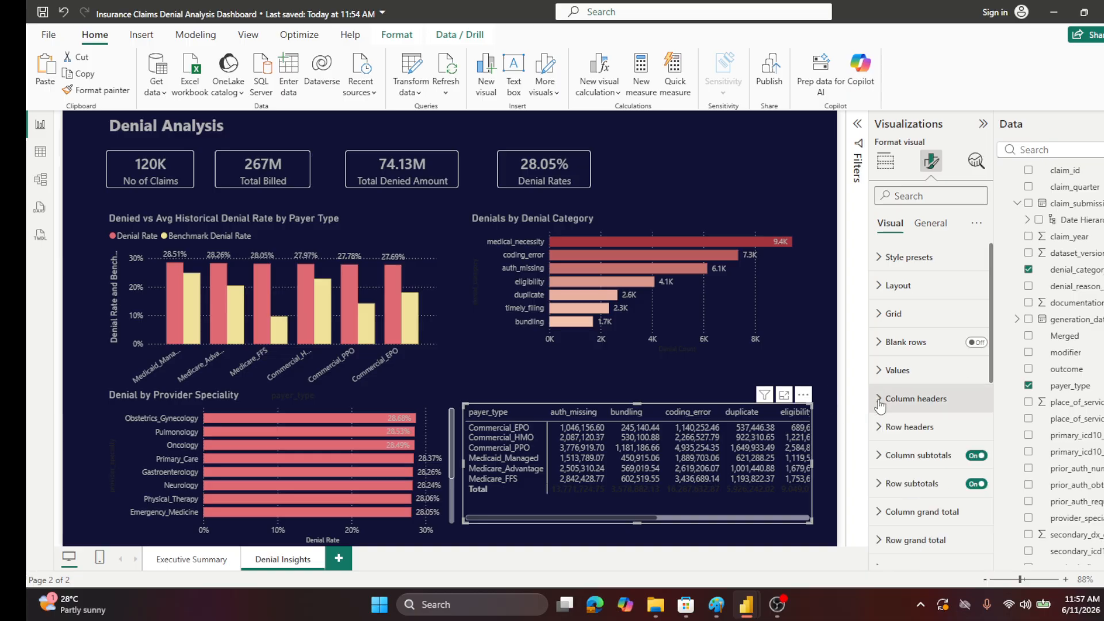
# - Set the text color of the matrix's row subtotal values to the same light grey as the headers
pyautogui.scroll(-1, 908, 403)
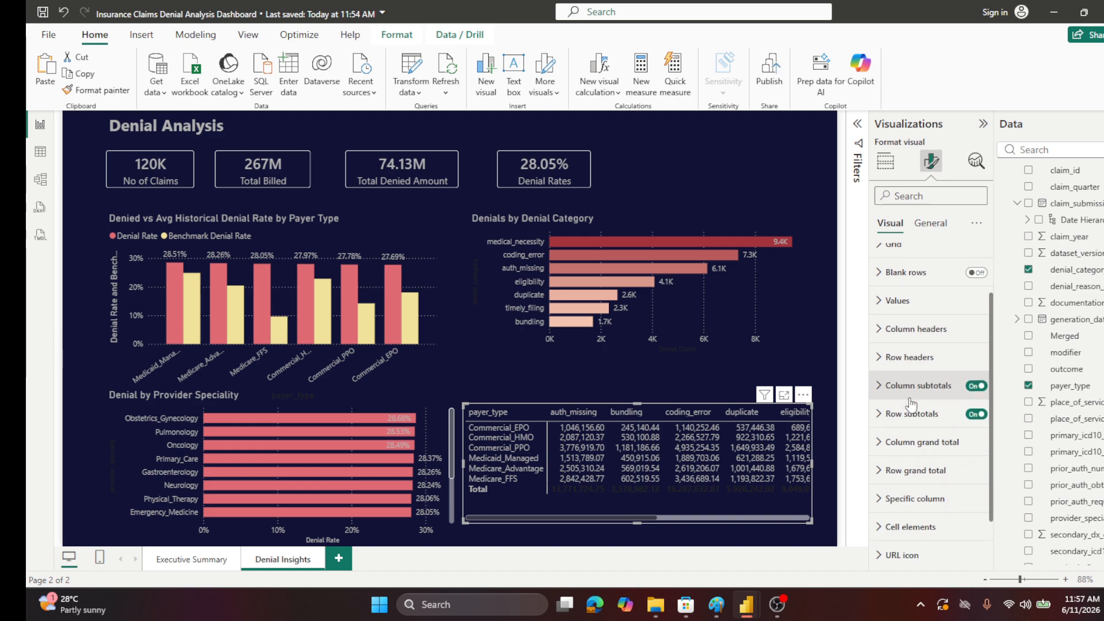
pyautogui.scroll(-1, 911, 403)
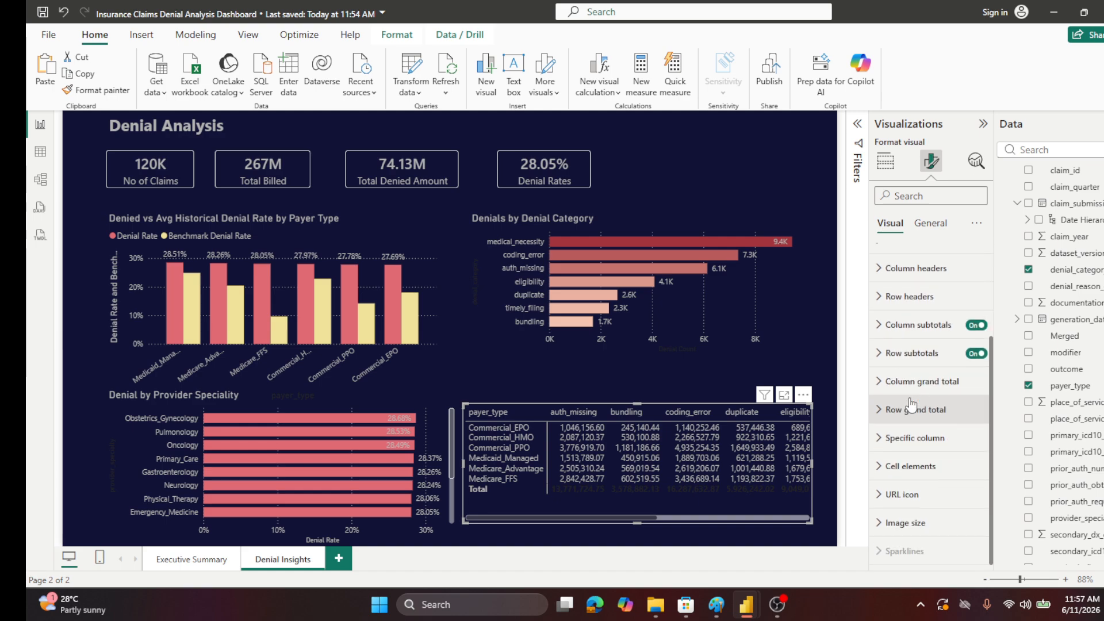
pyautogui.click(894, 353)
pyautogui.scroll(-2, 910, 405)
pyautogui.scroll(-2, 910, 406)
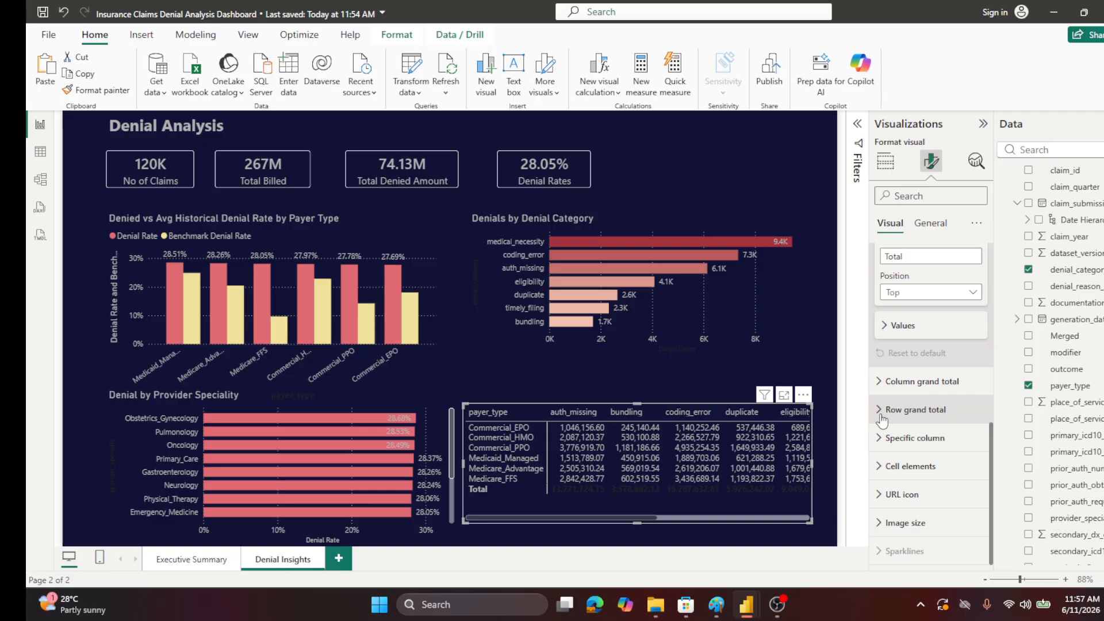
pyautogui.click(888, 325)
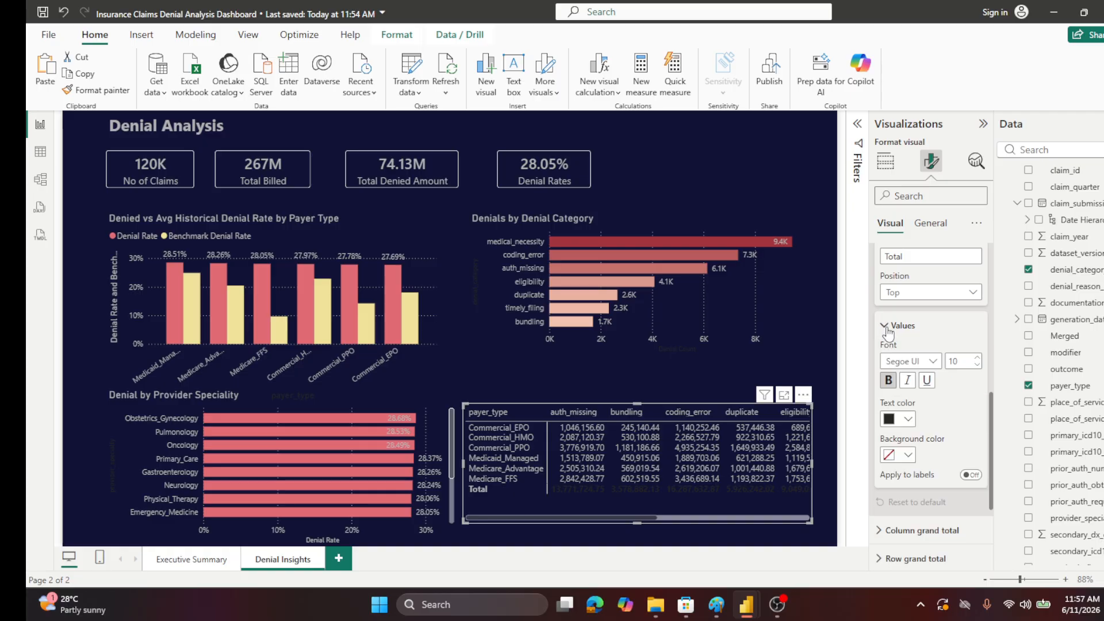
pyautogui.click(907, 420)
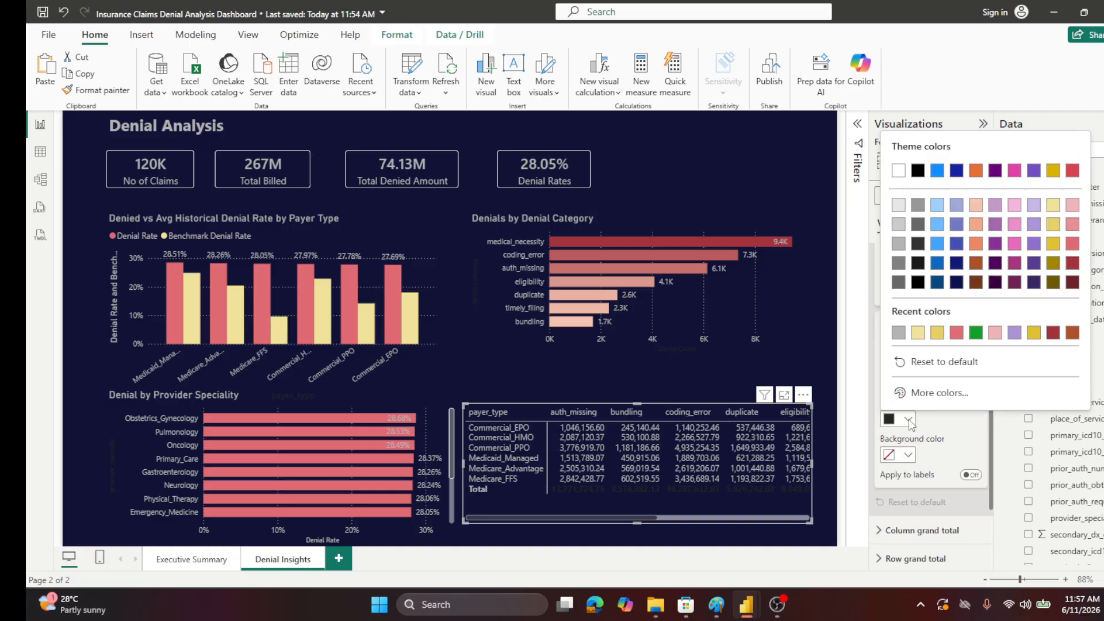
pyautogui.click(900, 244)
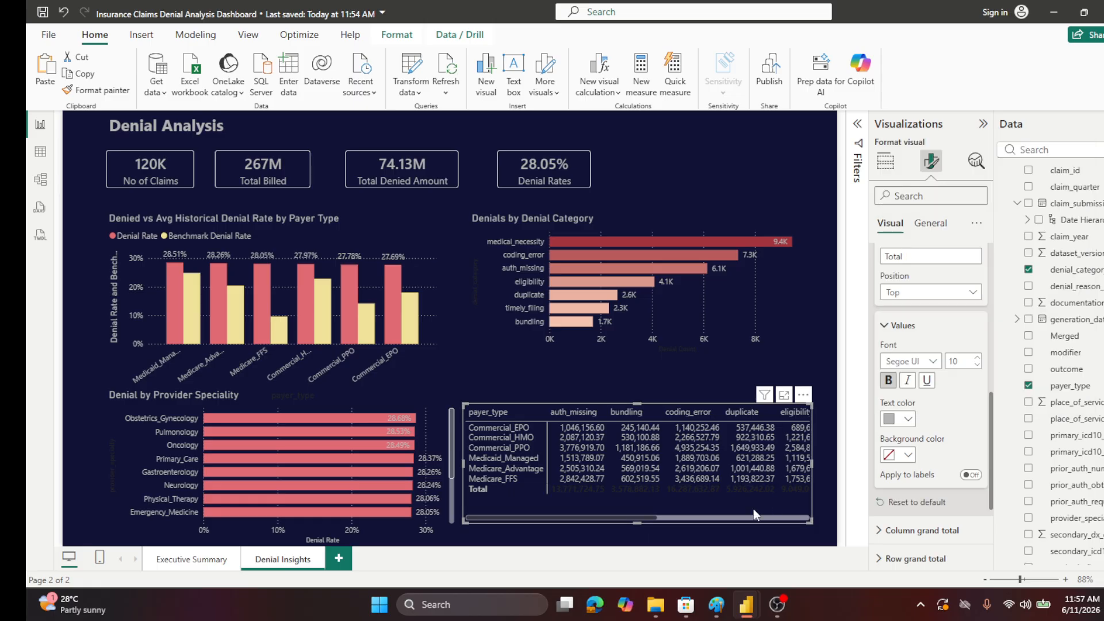
# - Set the text color of the matrix's row grand total values to light grey and check the total row across its columns
pyautogui.scroll(-3, 944, 426)
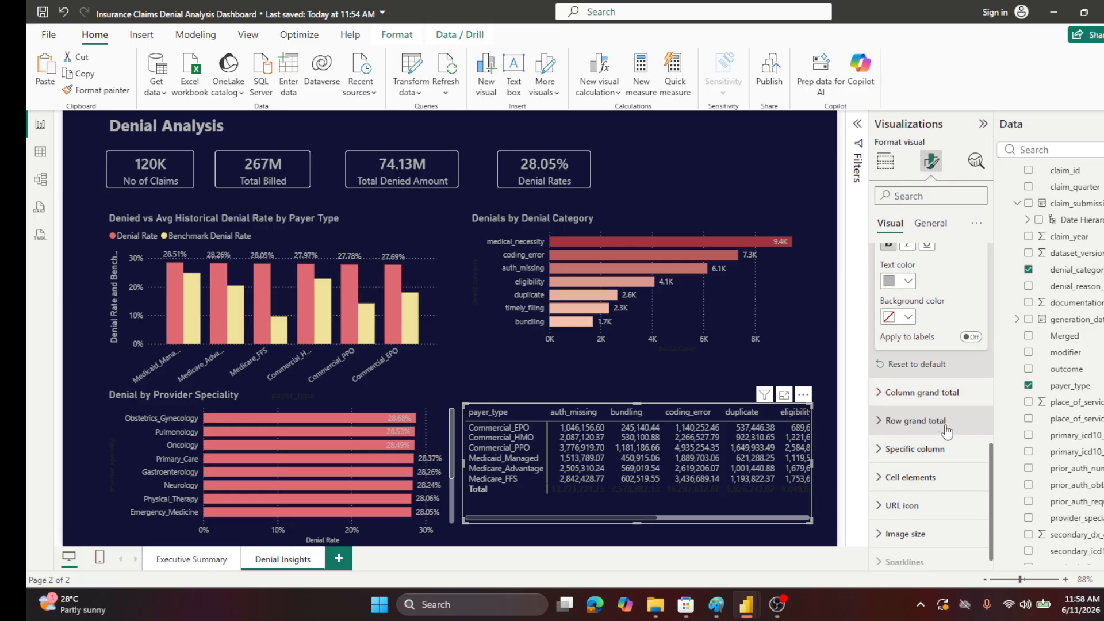
pyautogui.click(885, 426)
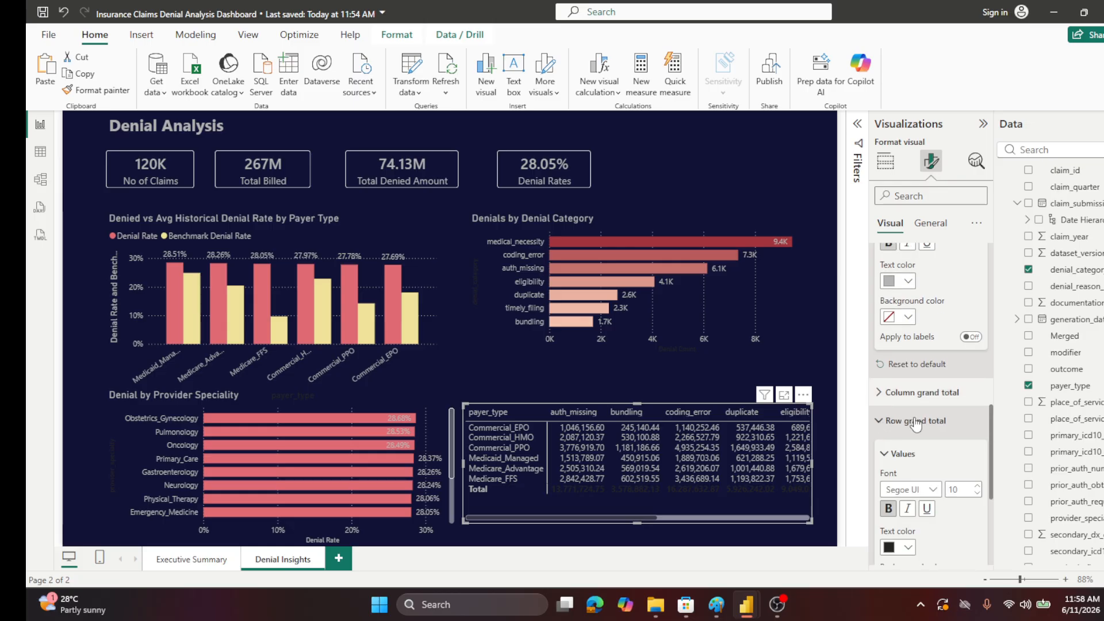
pyautogui.click(907, 409)
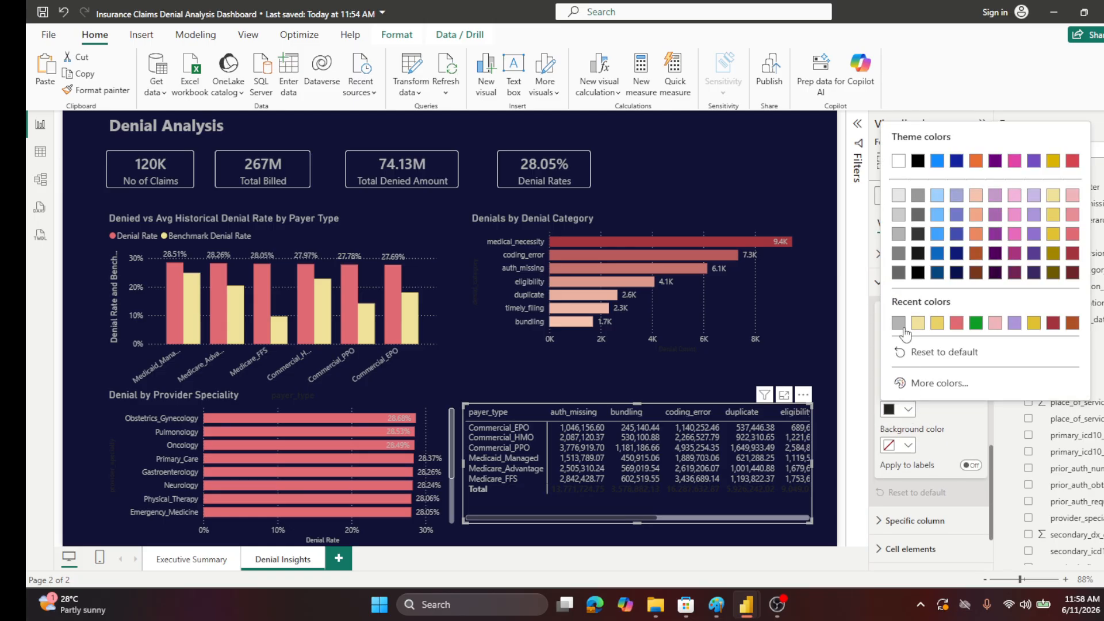
pyautogui.click(897, 236)
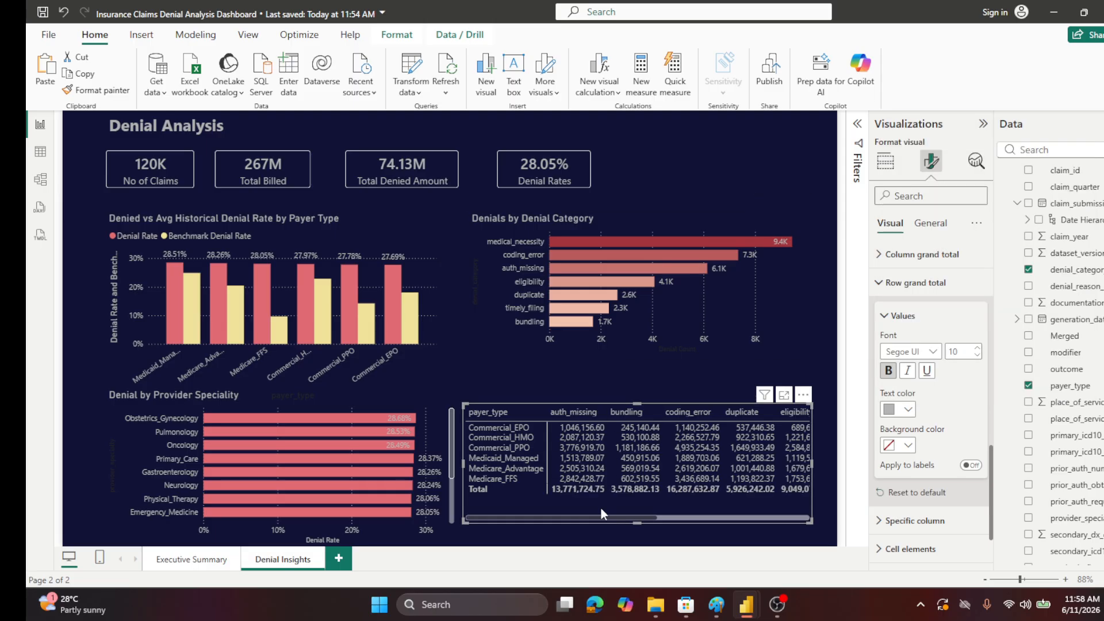
pyautogui.moveTo(609, 517); pyautogui.dragTo(769, 528)
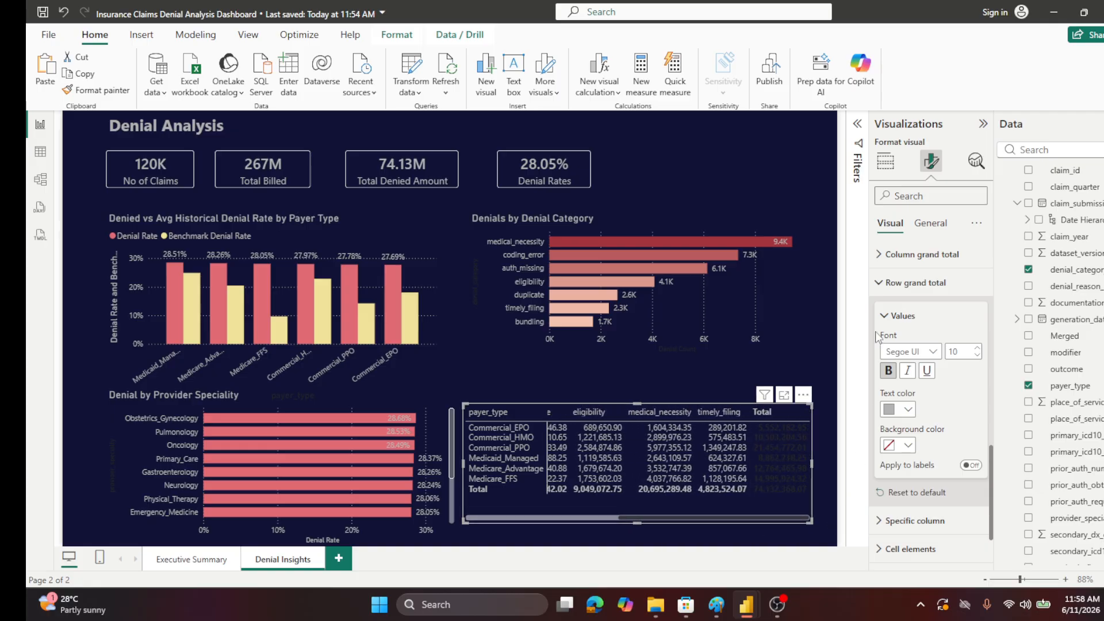
pyautogui.click(880, 282)
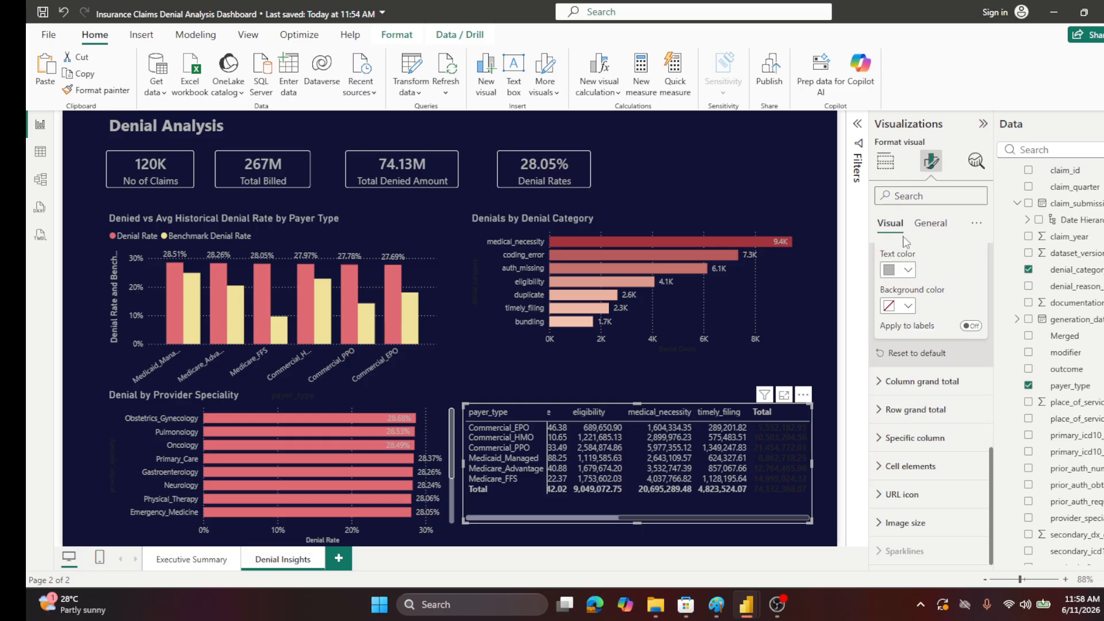
# - Set the text color of the matrix's column subtotal values to light grey
pyautogui.scroll(5, 983, 394)
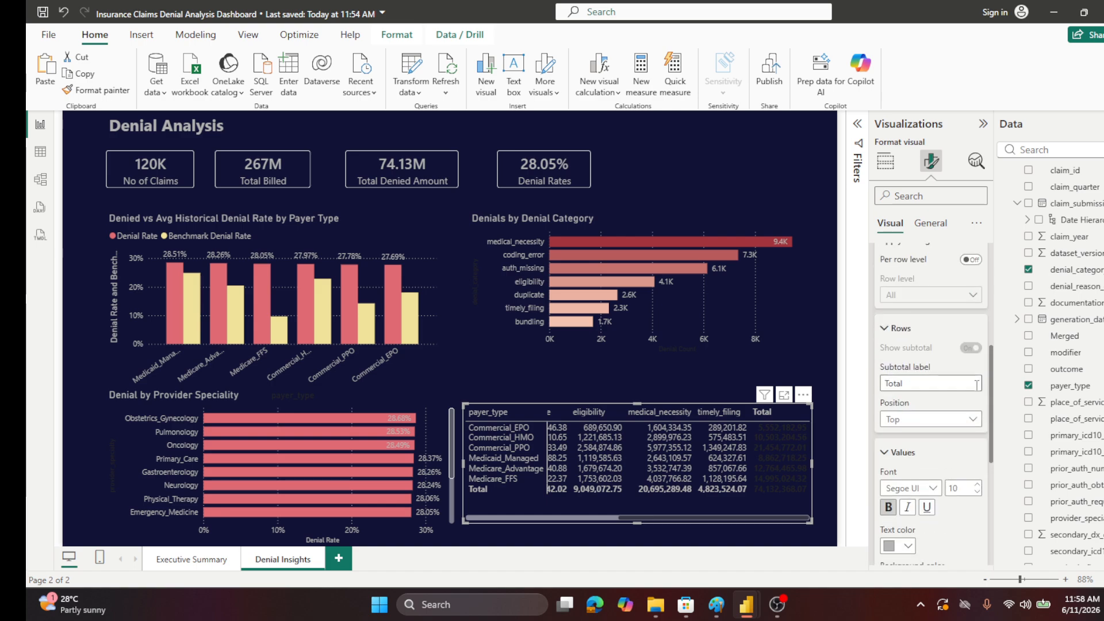
pyautogui.click(886, 454)
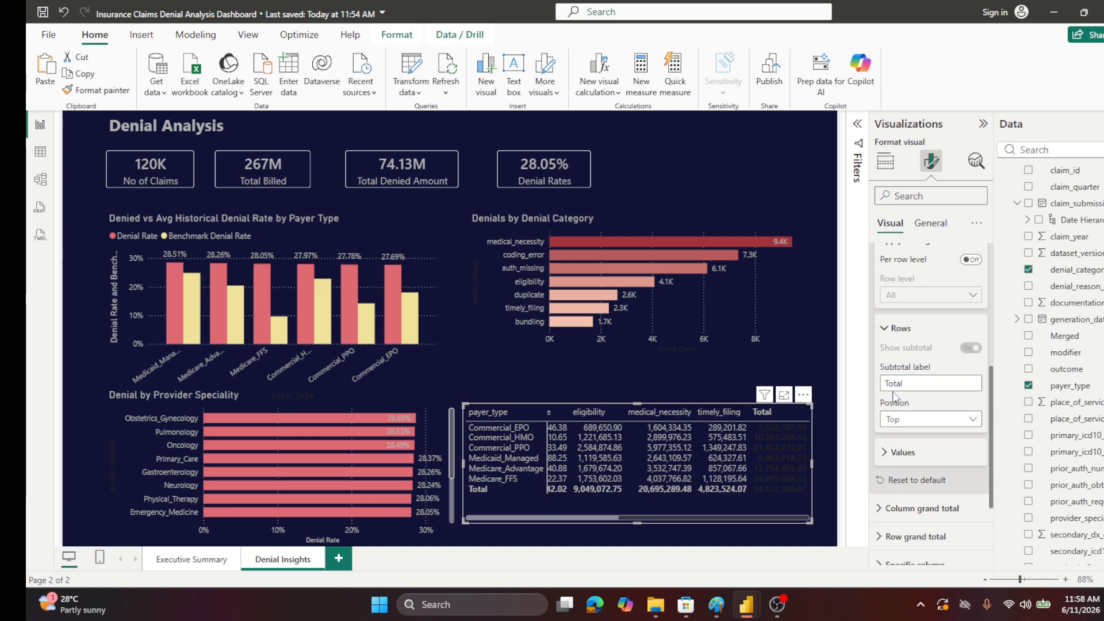
pyautogui.click(885, 330)
pyautogui.scroll(3, 908, 330)
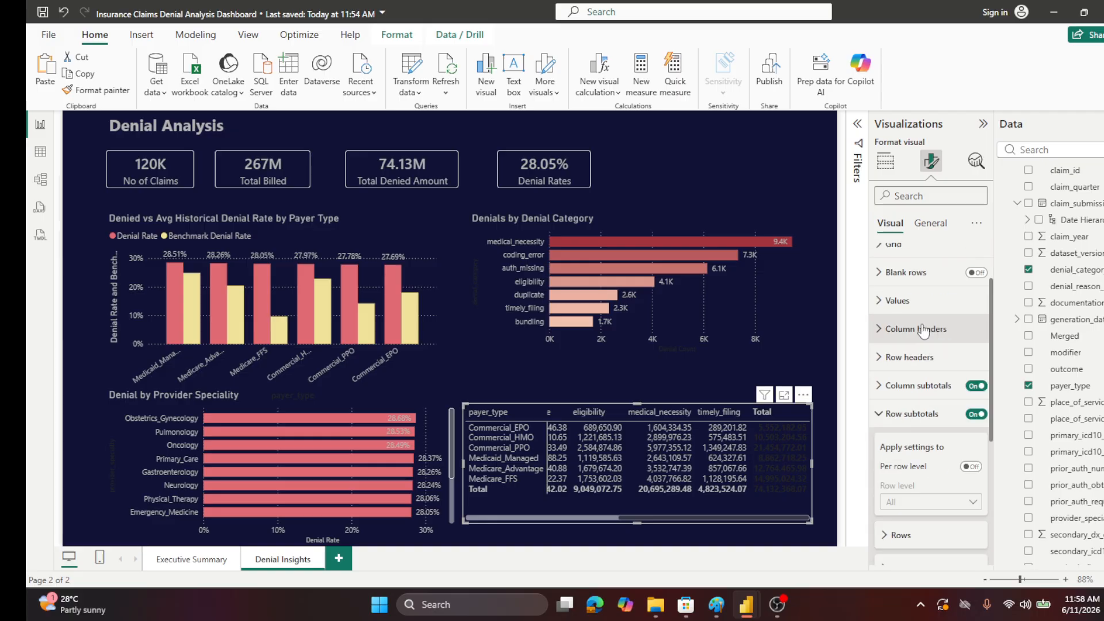
pyautogui.scroll(-5, 923, 330)
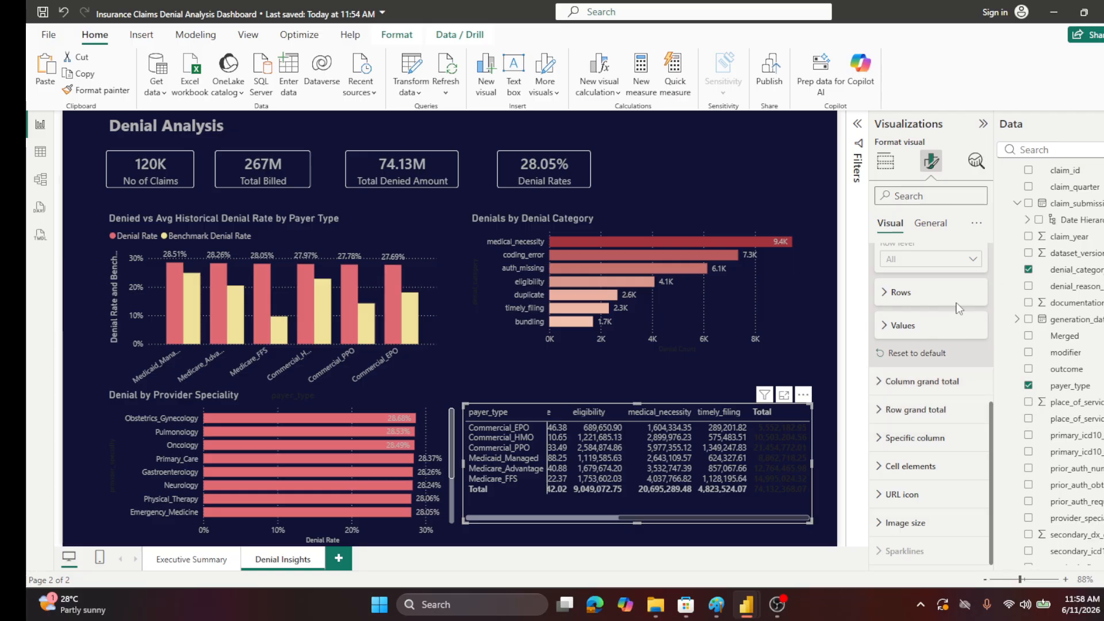
pyautogui.scroll(2, 957, 321)
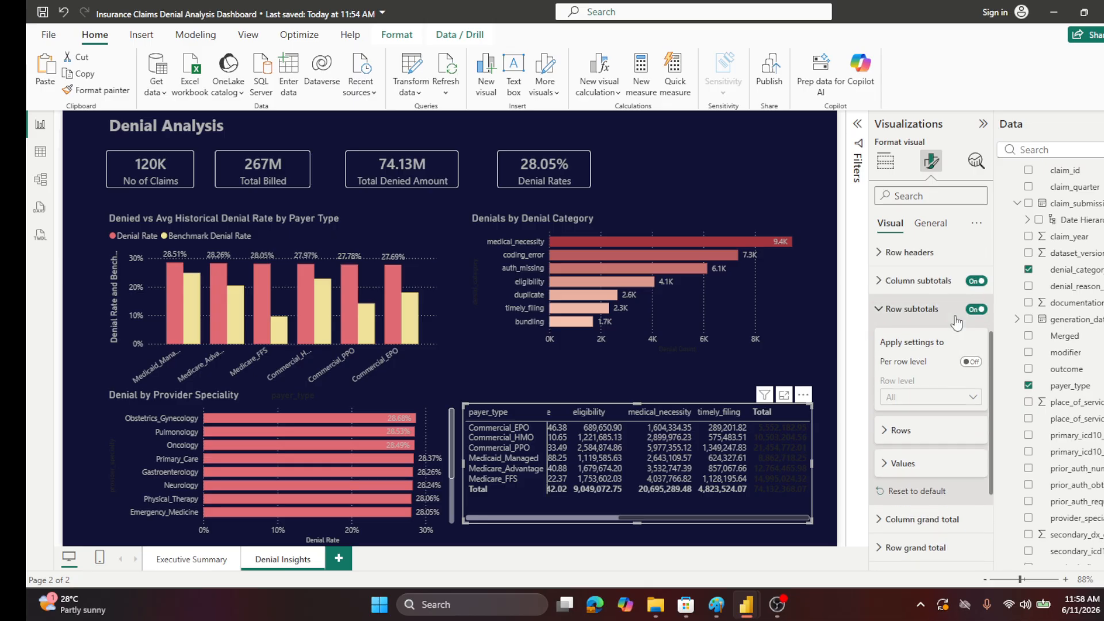
pyautogui.click(879, 314)
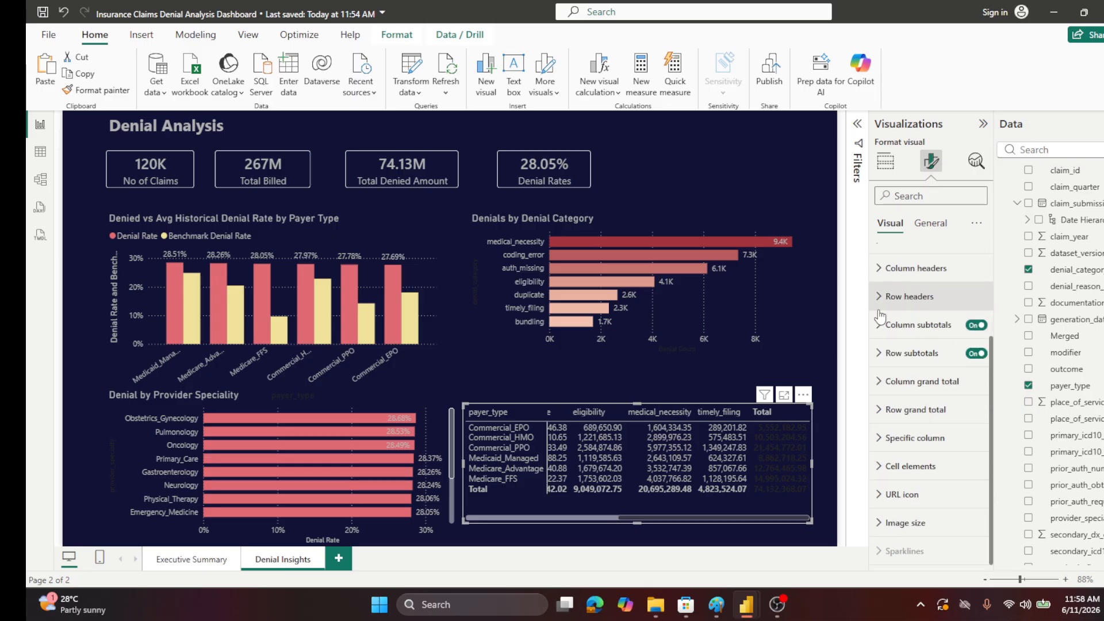
pyautogui.click(879, 324)
pyautogui.scroll(-5, 922, 315)
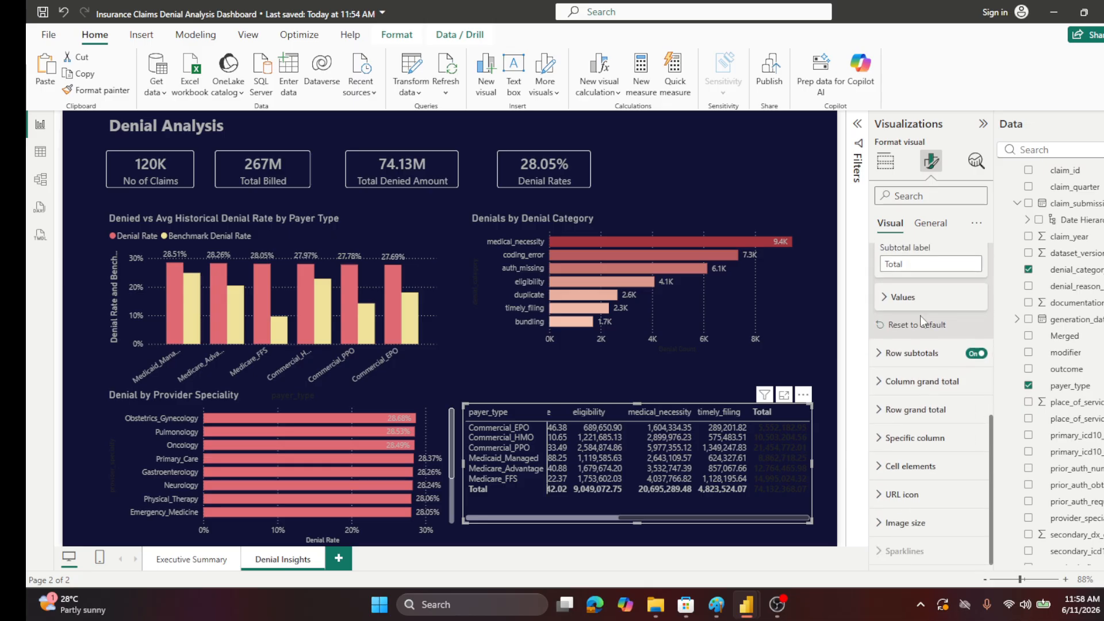
pyautogui.click(885, 298)
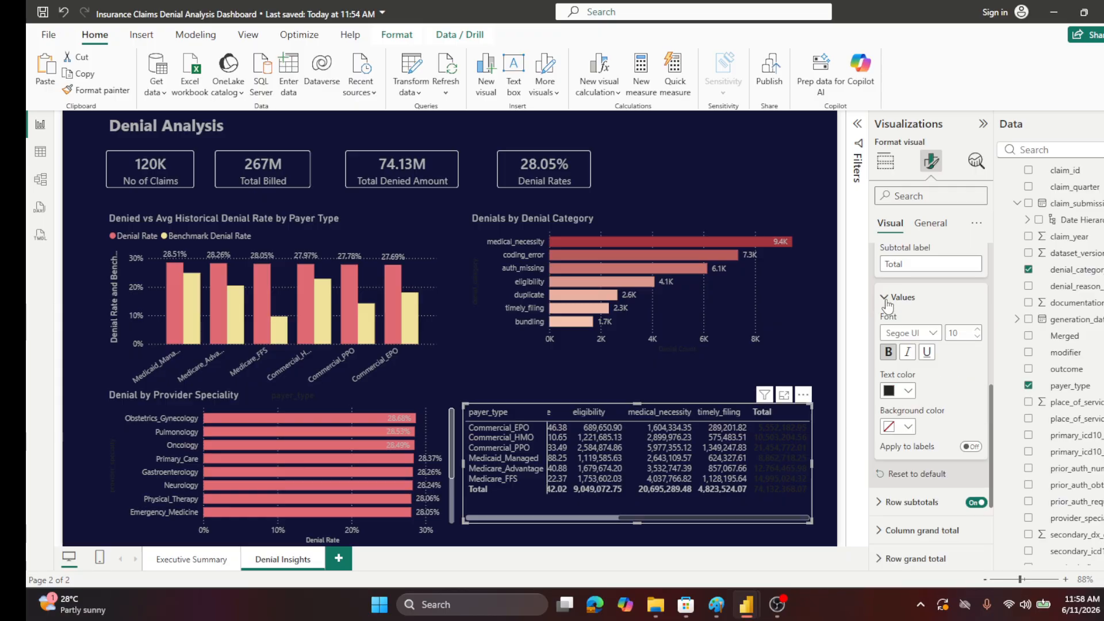
pyautogui.click(908, 391)
pyautogui.click(898, 215)
# - Set the text color of the matrix's column grand total values to light grey
pyautogui.scroll(-5, 906, 448)
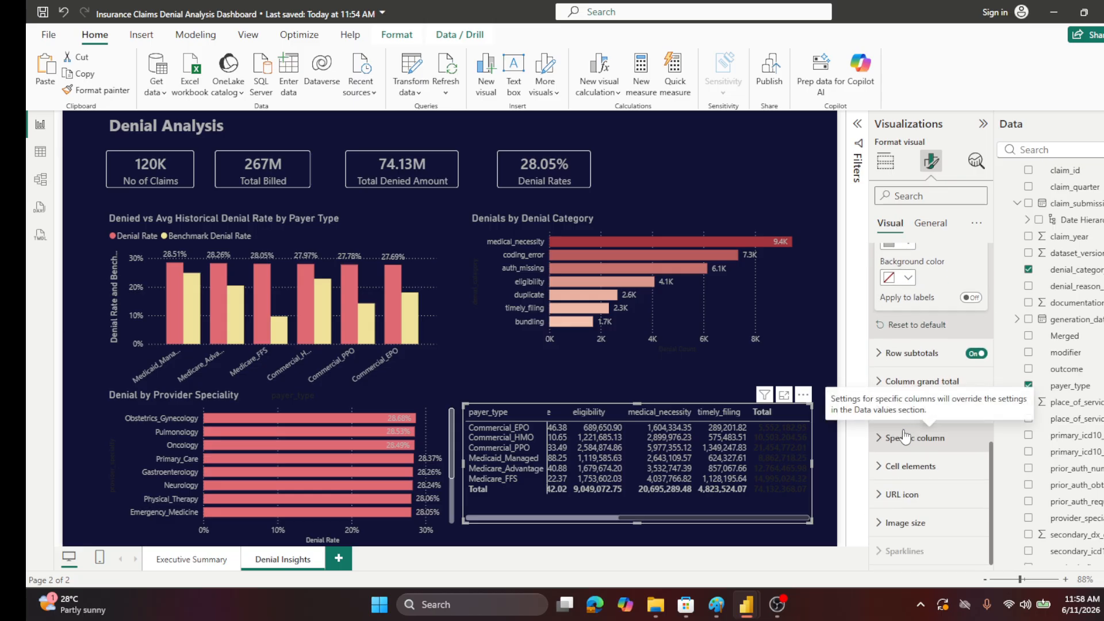
pyautogui.click(883, 388)
pyautogui.click(909, 509)
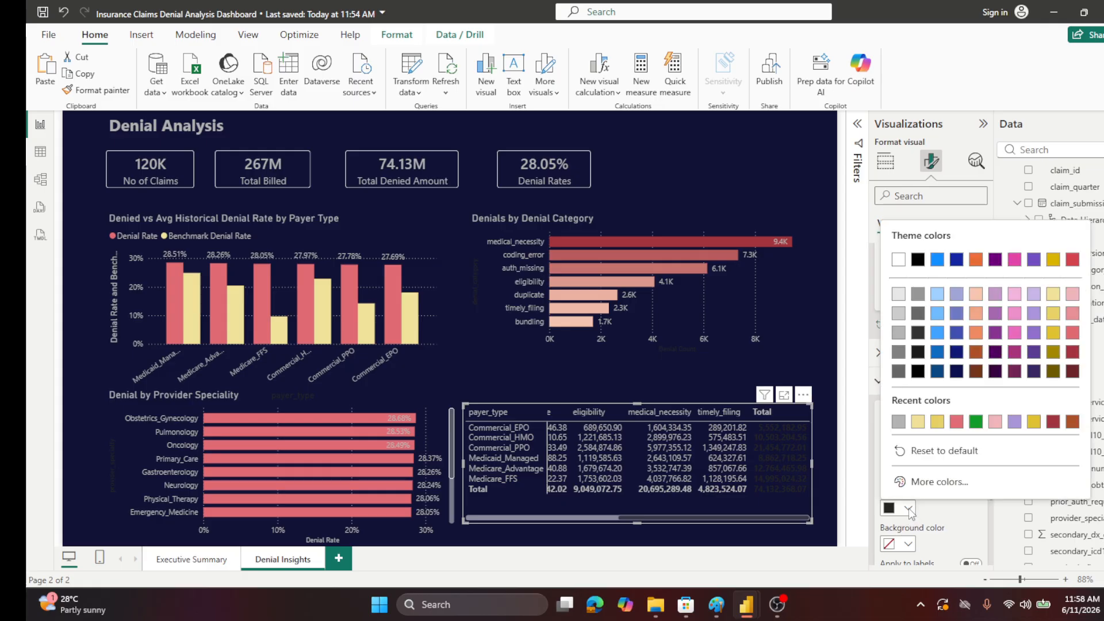
pyautogui.click(900, 335)
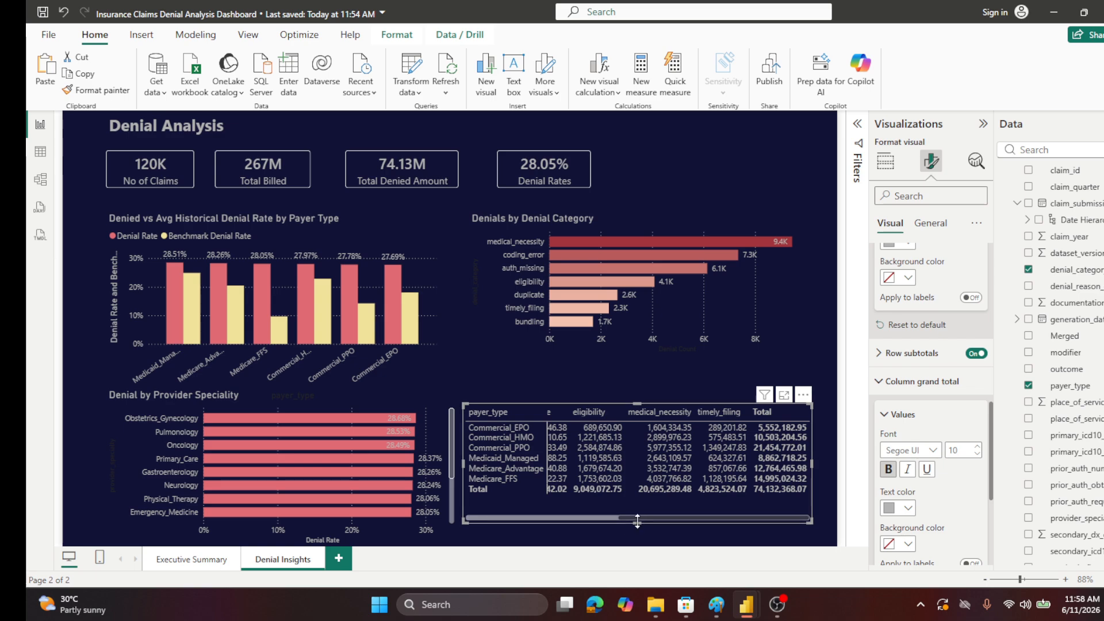
pyautogui.moveTo(638, 515); pyautogui.dragTo(482, 520)
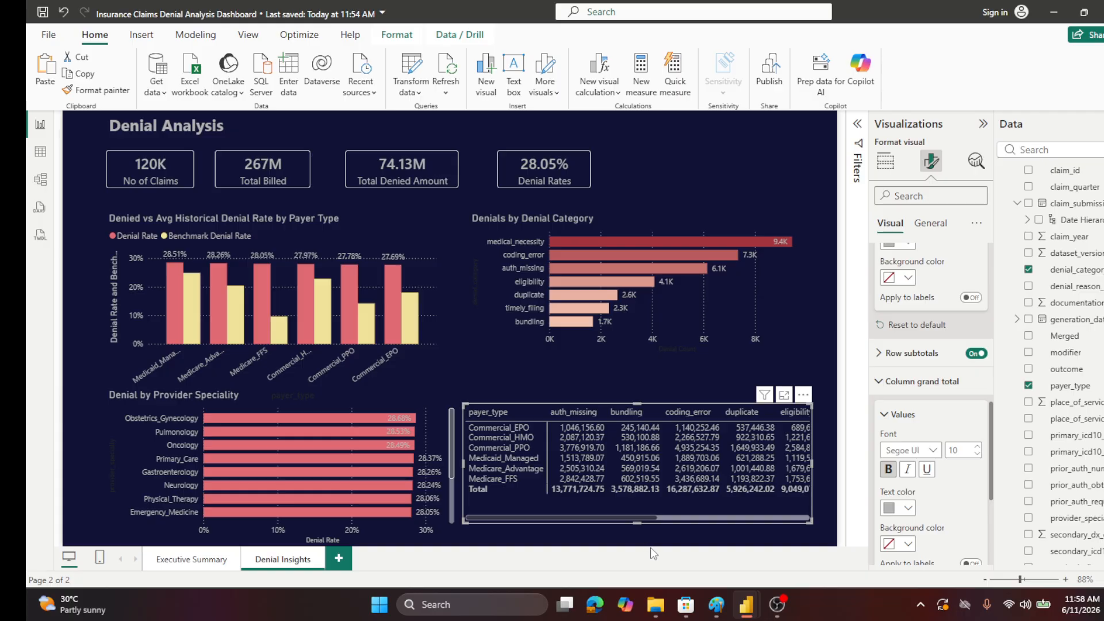
# - Turn on data bars in the matrix's cell elements for the Total Denied Amount series
pyautogui.scroll(-3, 938, 315)
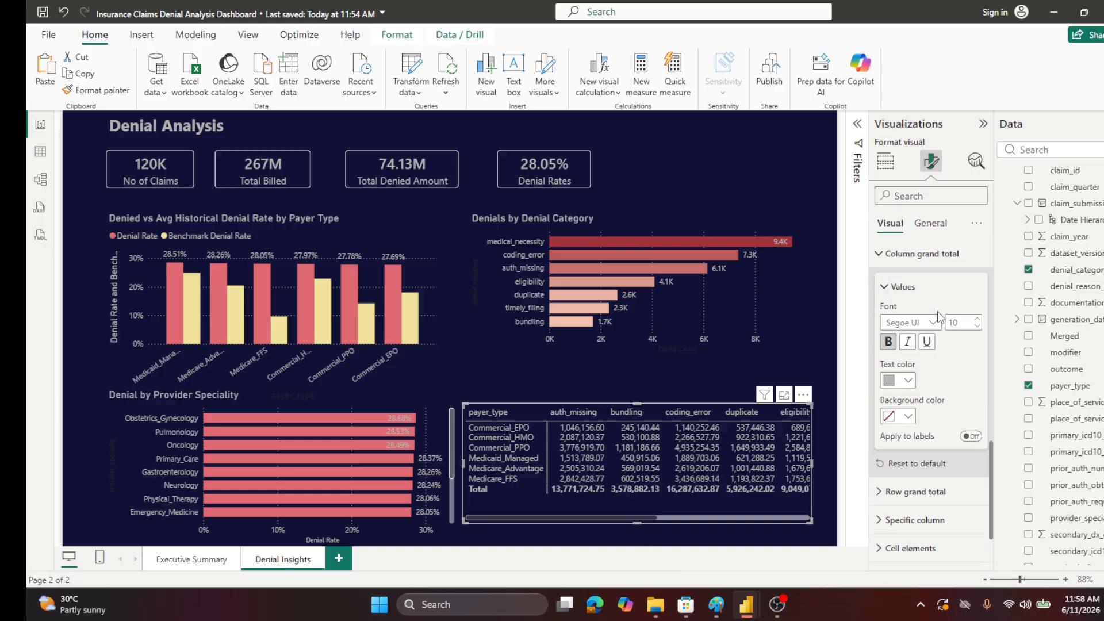
pyautogui.scroll(-2, 938, 315)
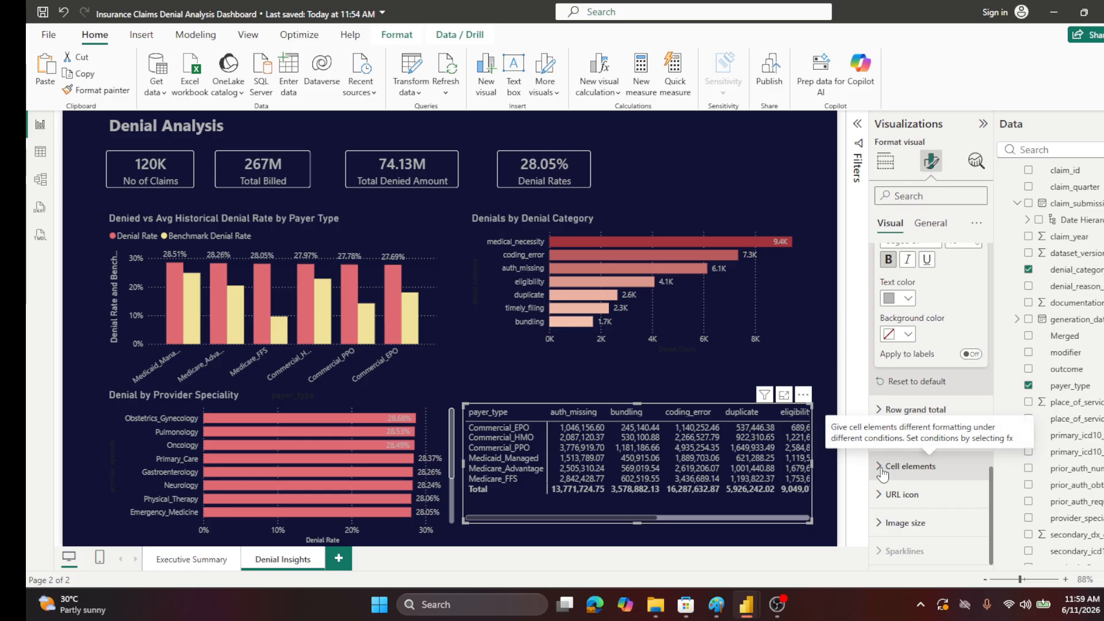
pyautogui.click(911, 466)
pyautogui.scroll(-5, 919, 442)
pyautogui.click(971, 431)
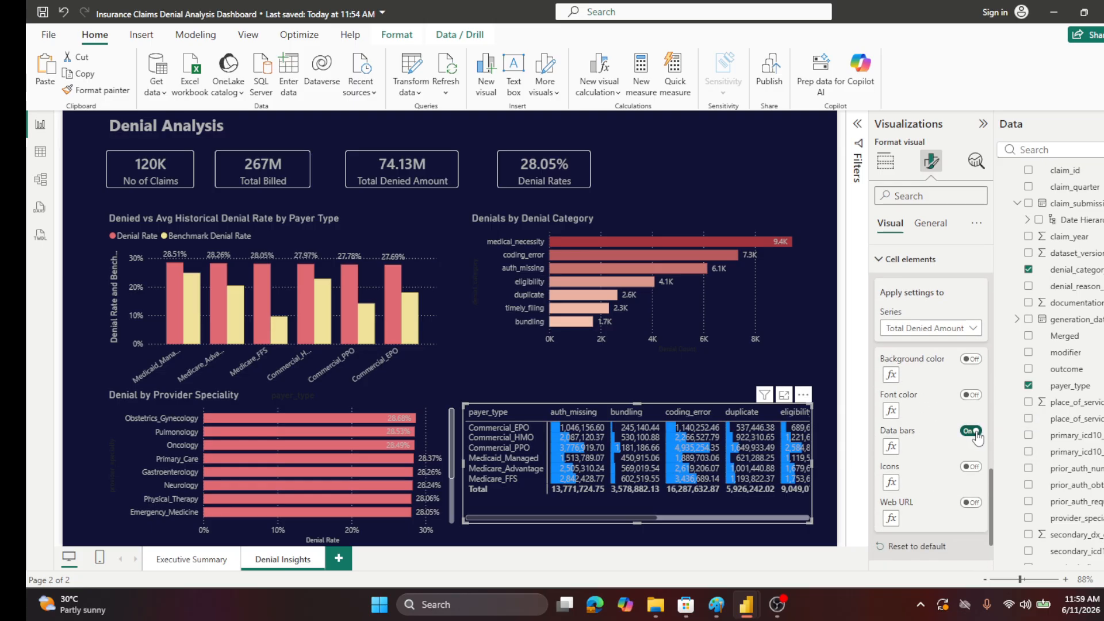
pyautogui.moveTo(634, 513); pyautogui.dragTo(602, 519)
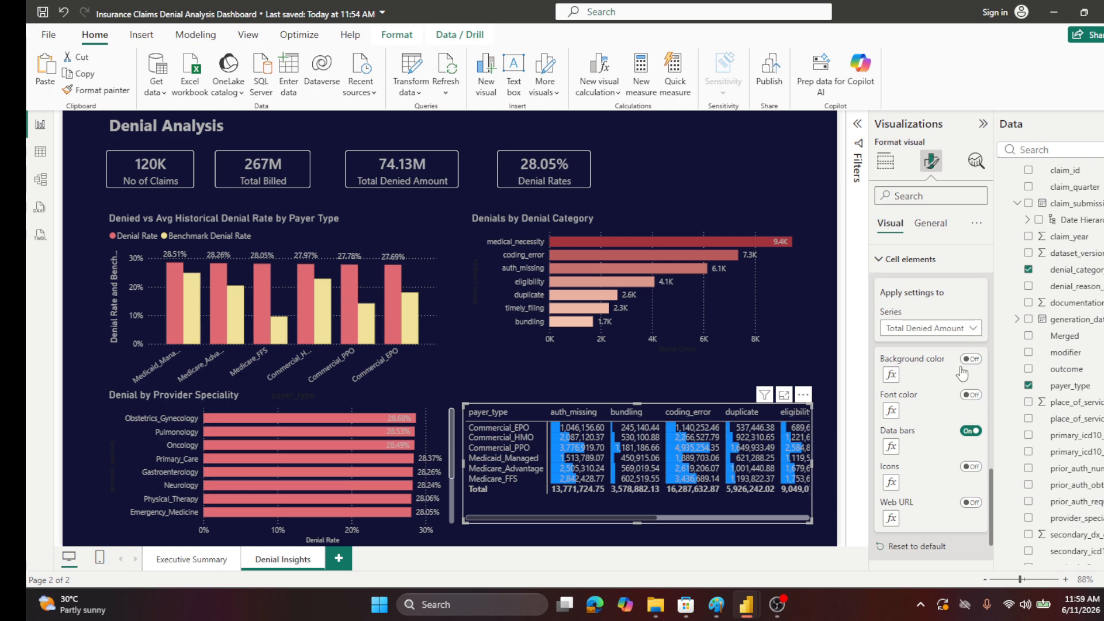
# - Set the positive bar color of the matrix's data bars to light yellow and apply the conditional formatting
pyautogui.scroll(-3, 946, 399)
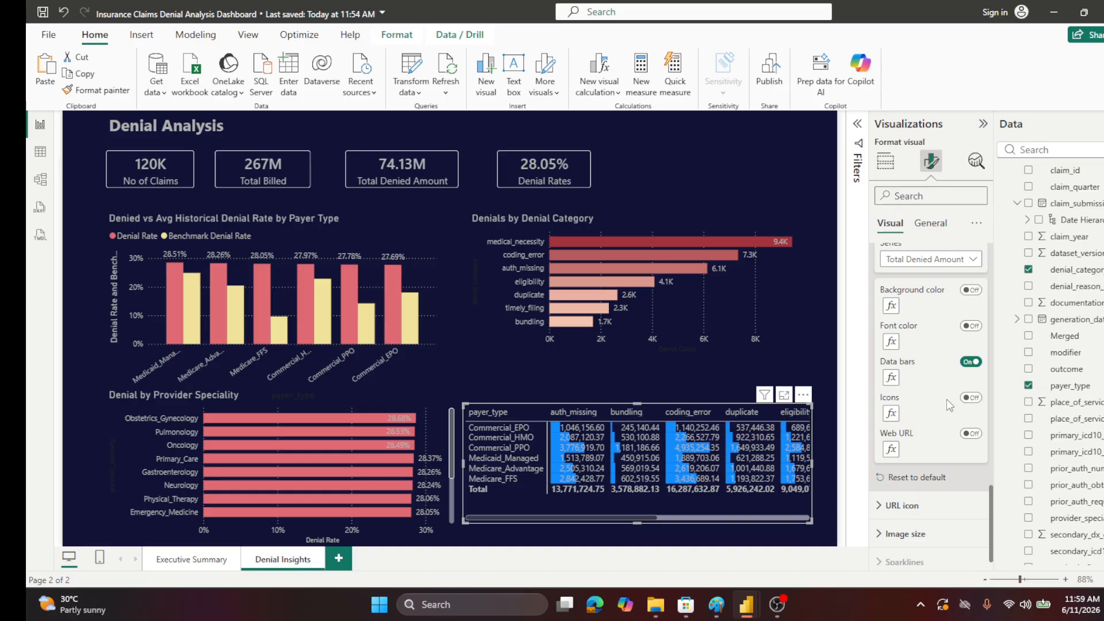
pyautogui.scroll(9, 946, 399)
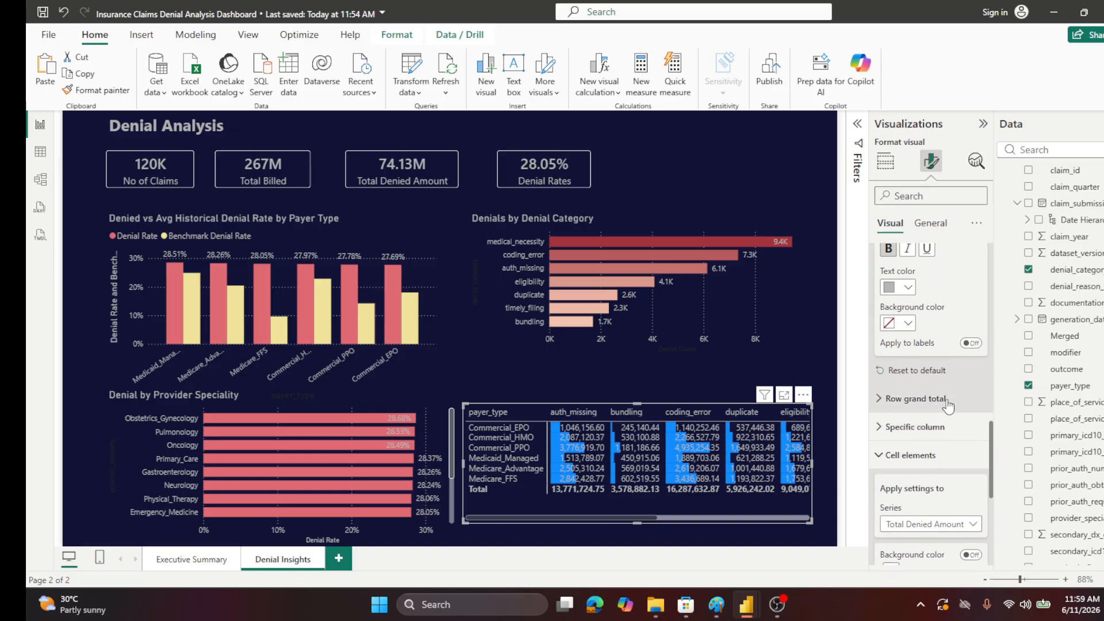
pyautogui.scroll(-6, 947, 405)
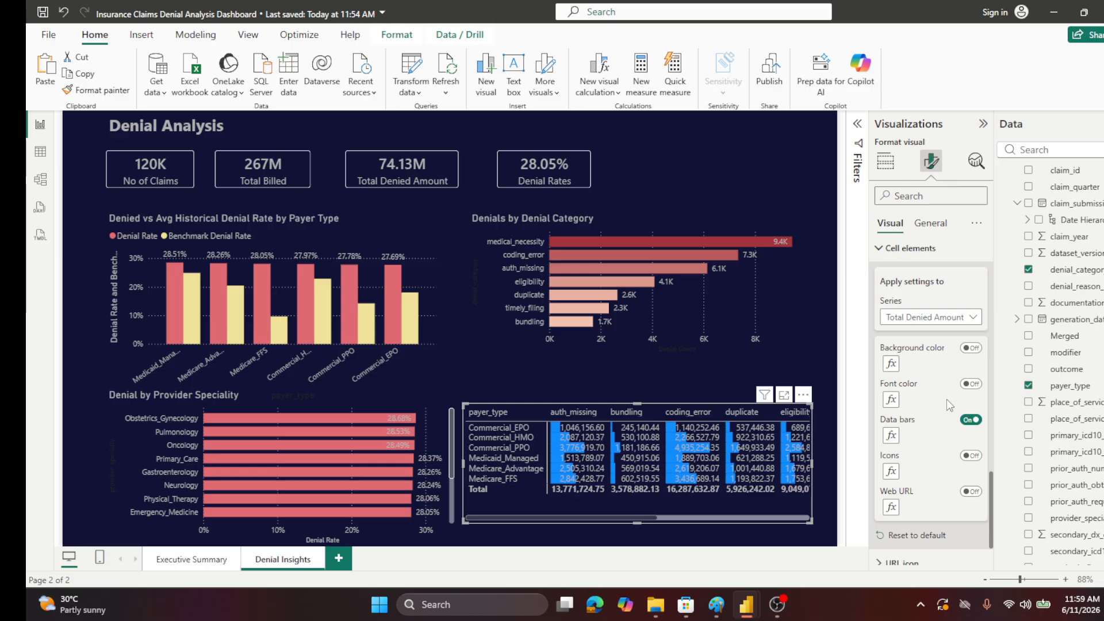
pyautogui.scroll(-2, 946, 399)
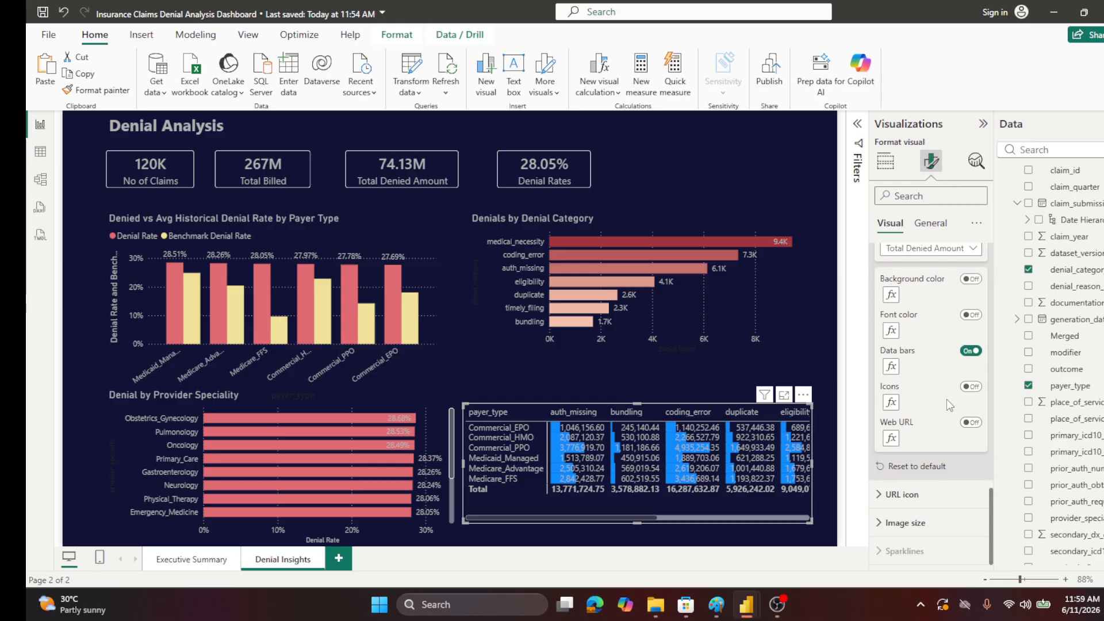
pyautogui.click(890, 368)
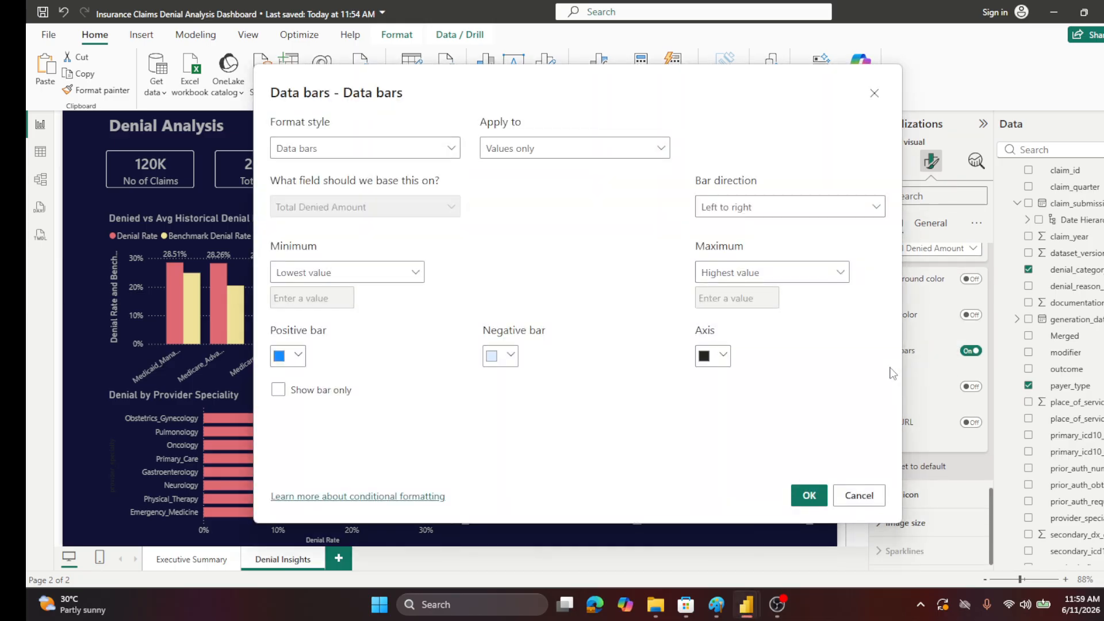
pyautogui.click(298, 356)
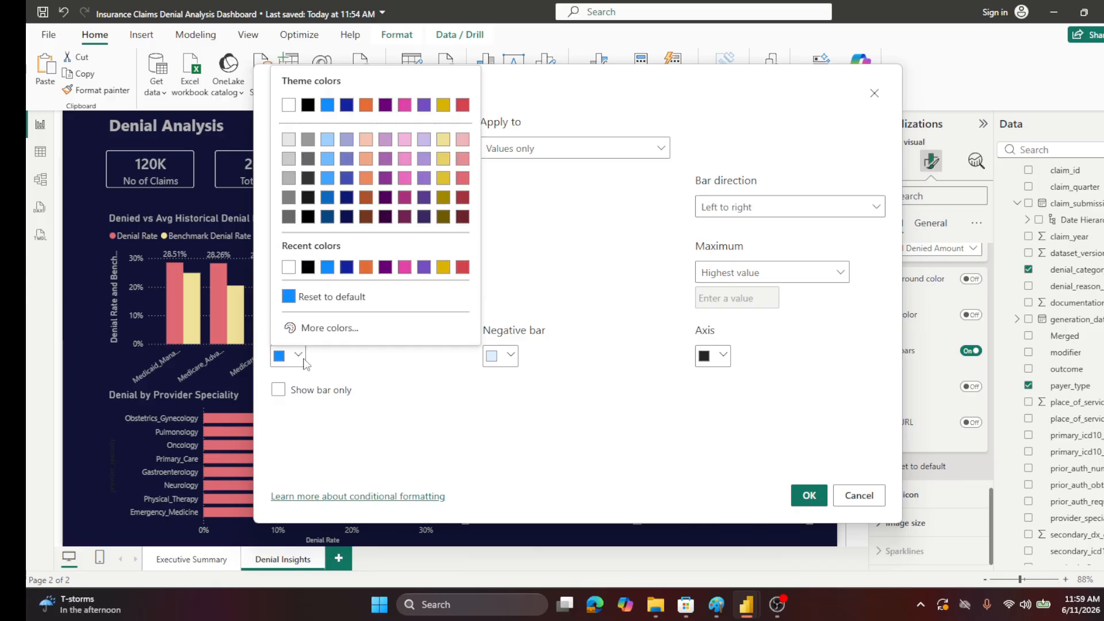
pyautogui.click(443, 143)
pyautogui.click(804, 494)
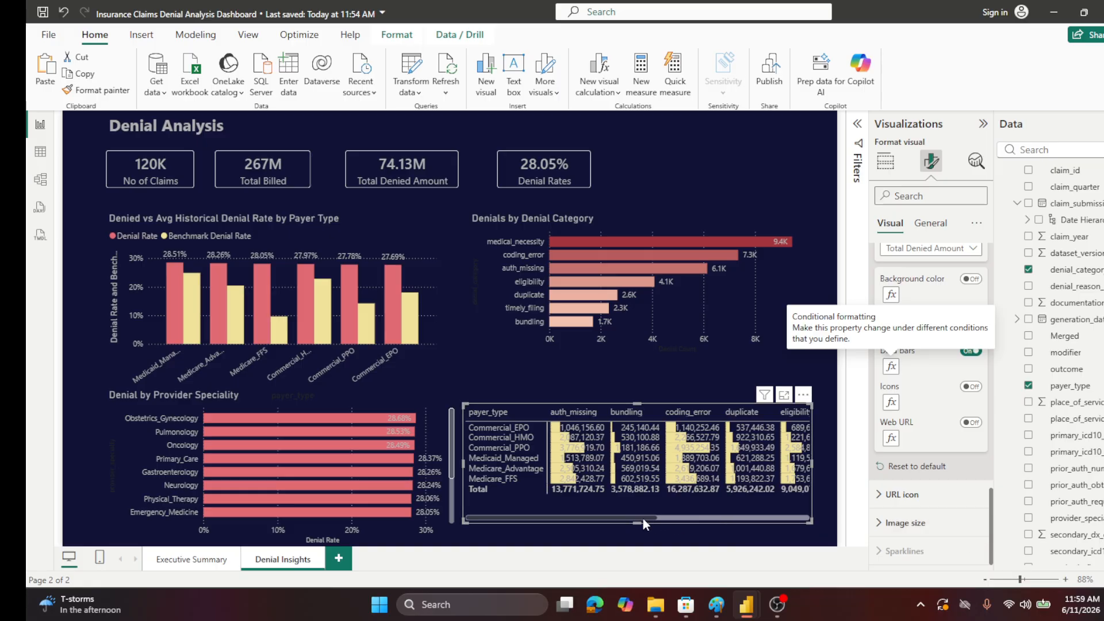
# - Turn on tooltips for the payer type by denial category matrix and check them on its cells
pyautogui.moveTo(635, 517); pyautogui.dragTo(581, 526)
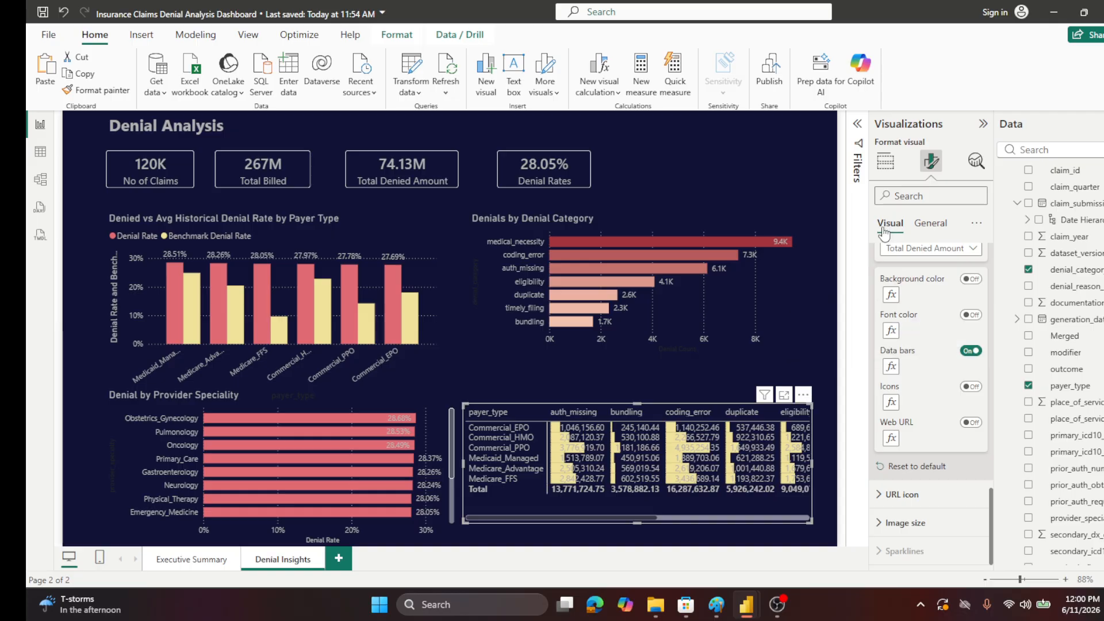
pyautogui.click(934, 232)
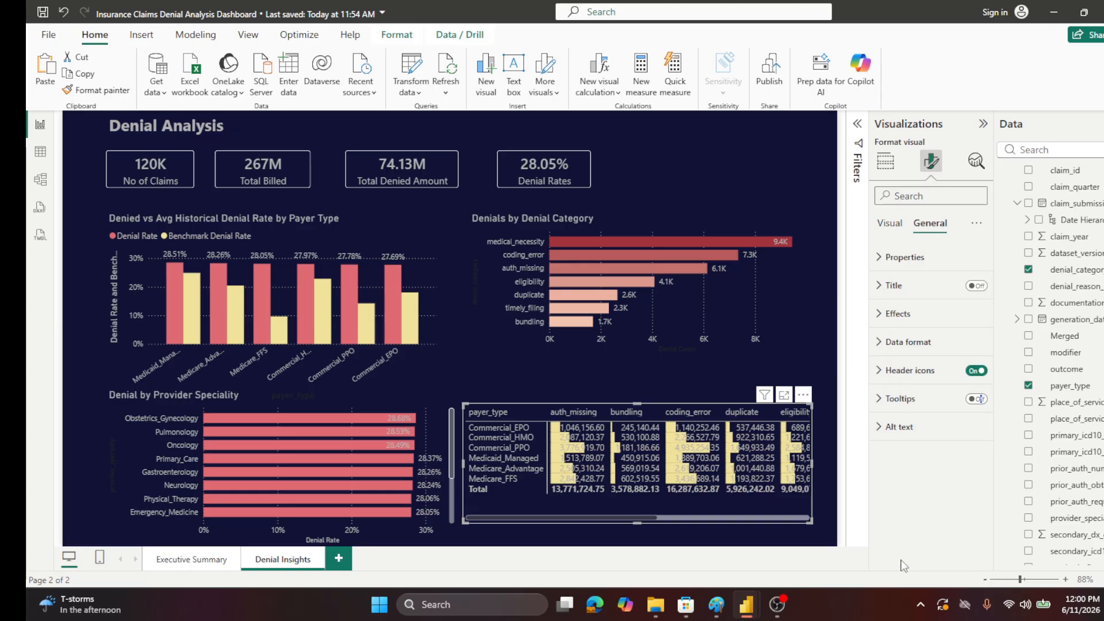
pyautogui.click(976, 399)
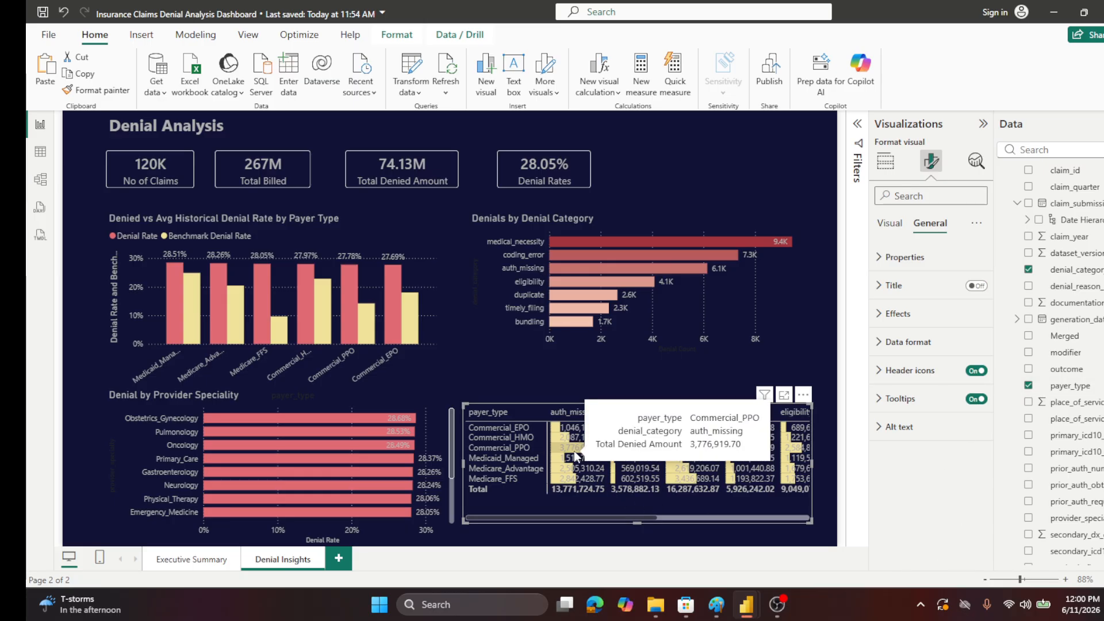
pyautogui.moveTo(571, 482)
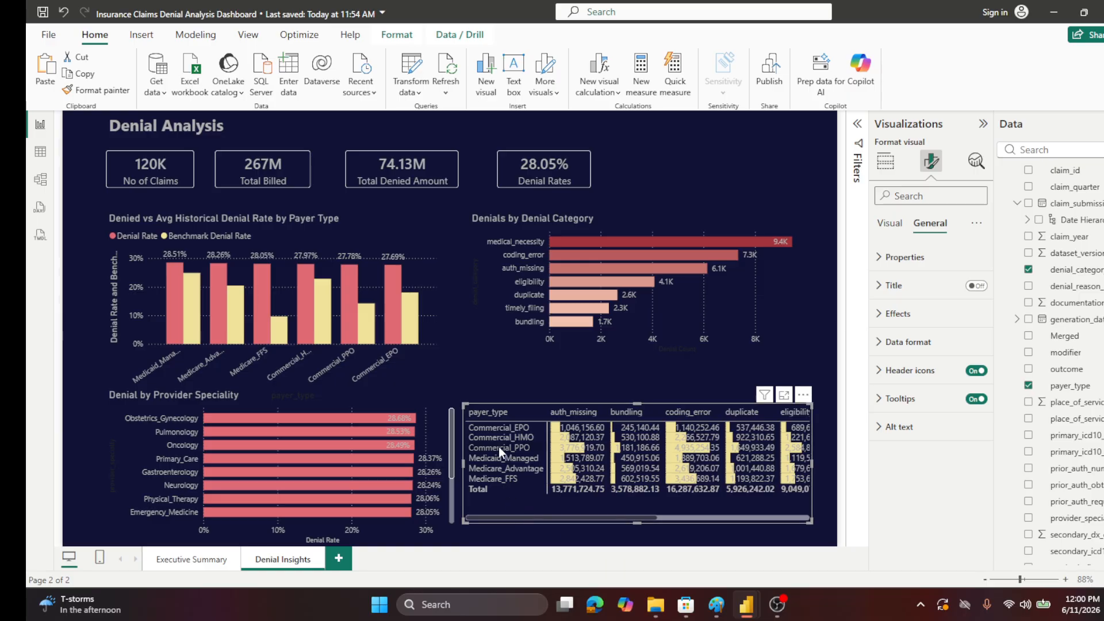
pyautogui.moveTo(563, 457)
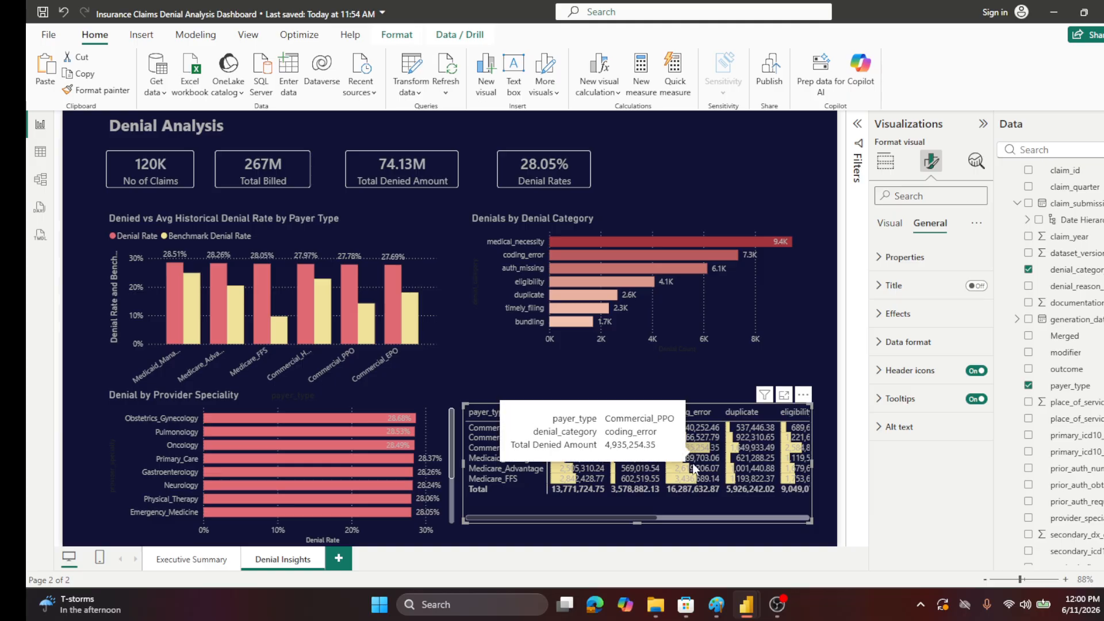
# - Move the payer type by denial category matrix slightly to the right on the page and deselect it
pyautogui.moveTo(649, 517); pyautogui.dragTo(758, 520)
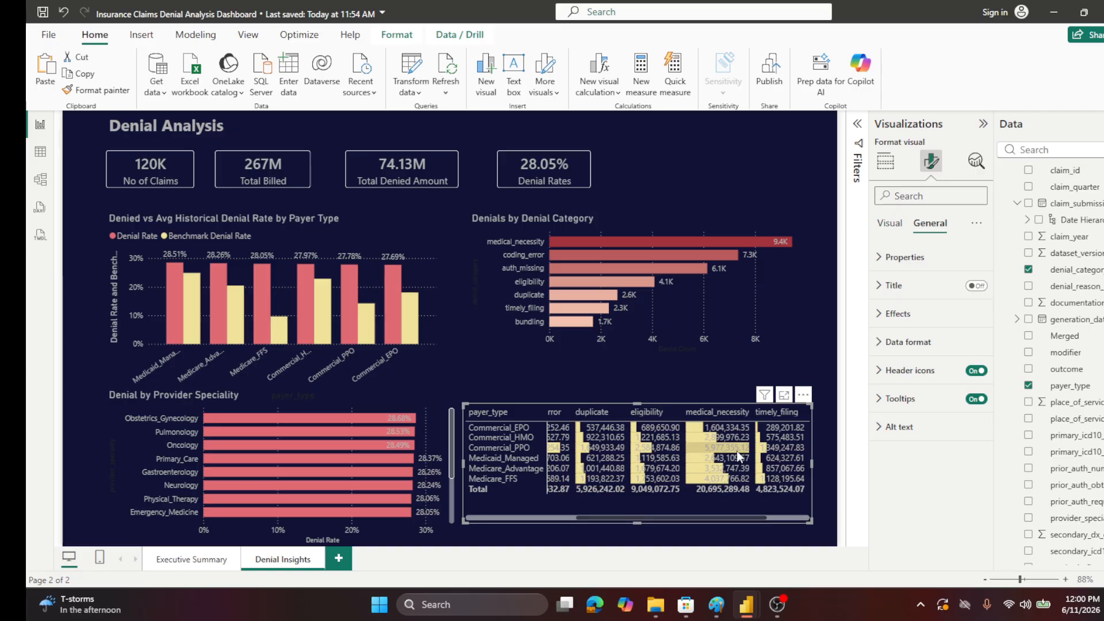
pyautogui.moveTo(725, 516); pyautogui.dragTo(759, 517)
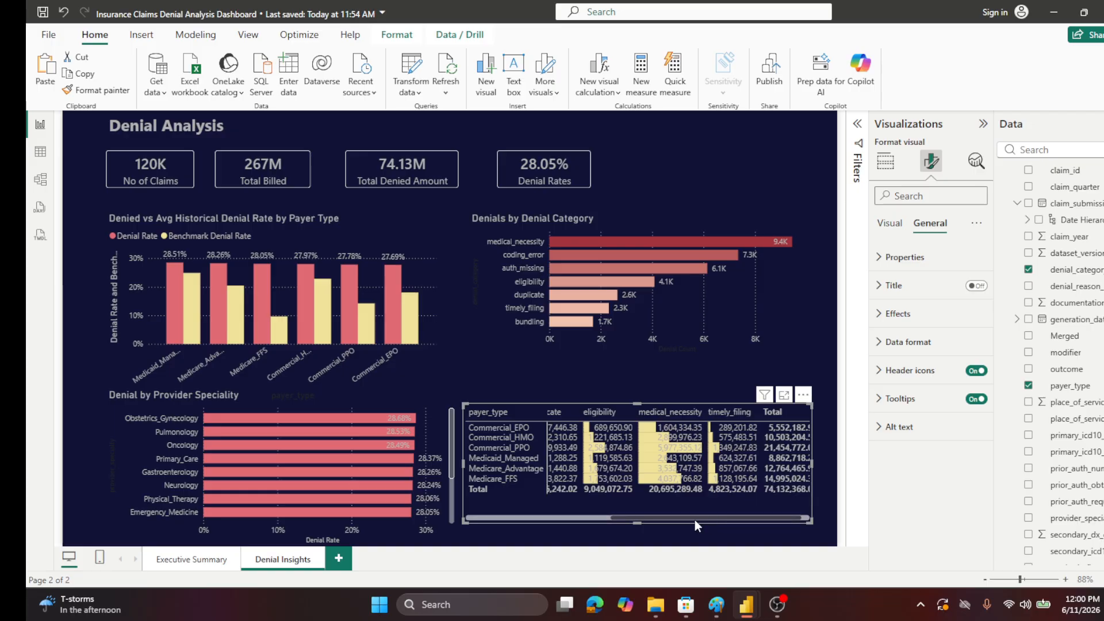
pyautogui.moveTo(698, 514)
pyautogui.mouseDown()
pyautogui.moveTo(619, 512)
pyautogui.moveTo(724, 510)
pyautogui.moveTo(706, 511)
pyautogui.mouseUp()
pyautogui.click(479, 377)
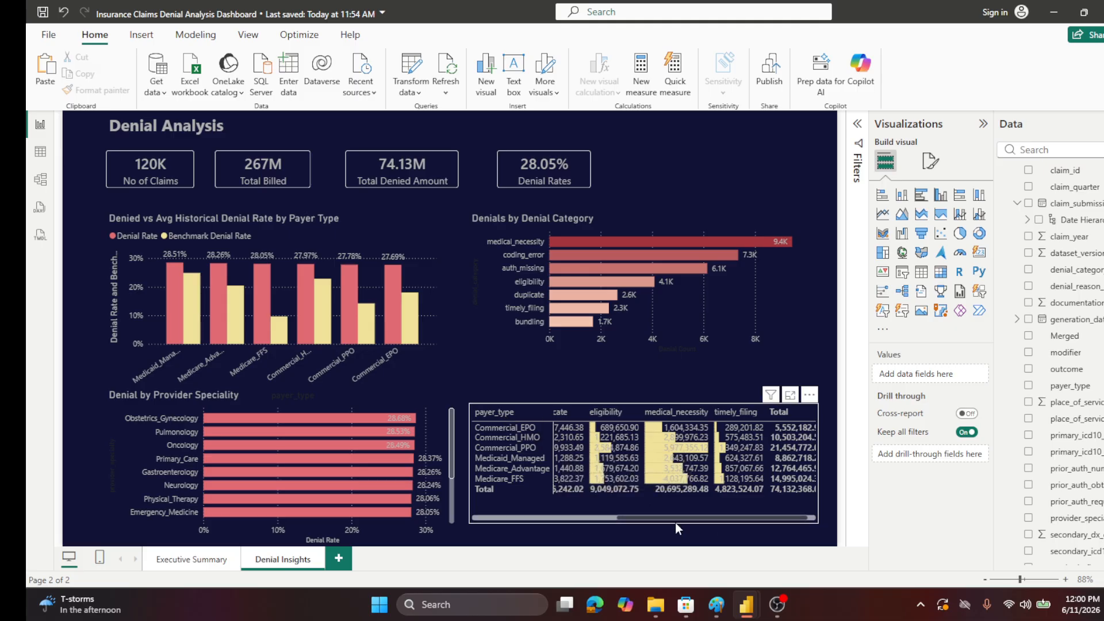
# - Check the matrix's denied amounts from auth_missing through the Total column and save the report
pyautogui.click(580, 517)
pyautogui.click(581, 516)
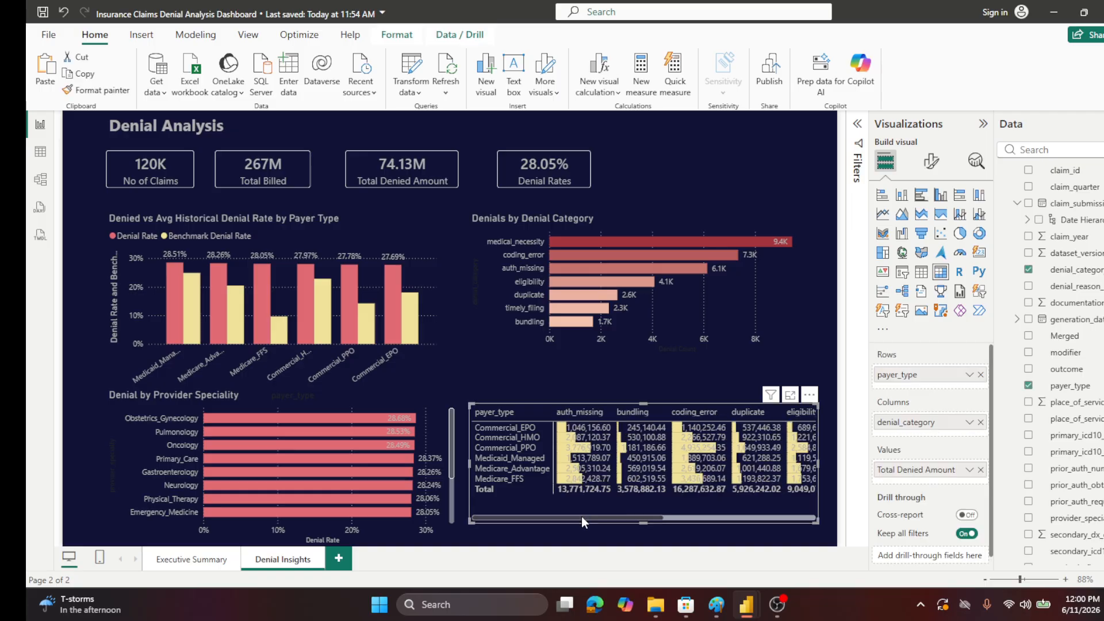
pyautogui.click(674, 516)
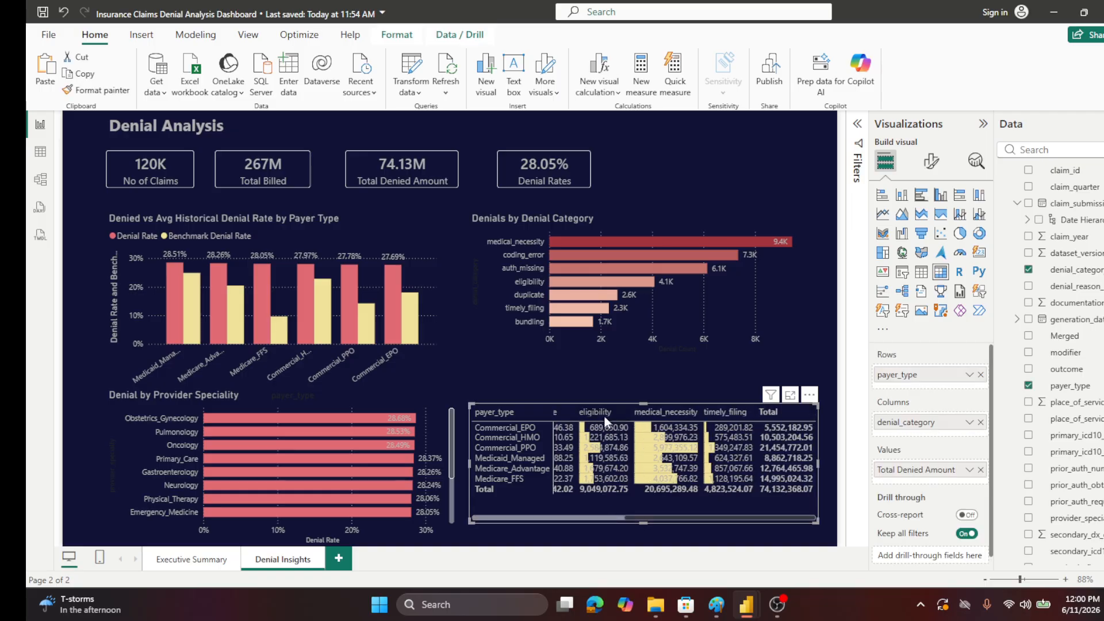
pyautogui.click(589, 518)
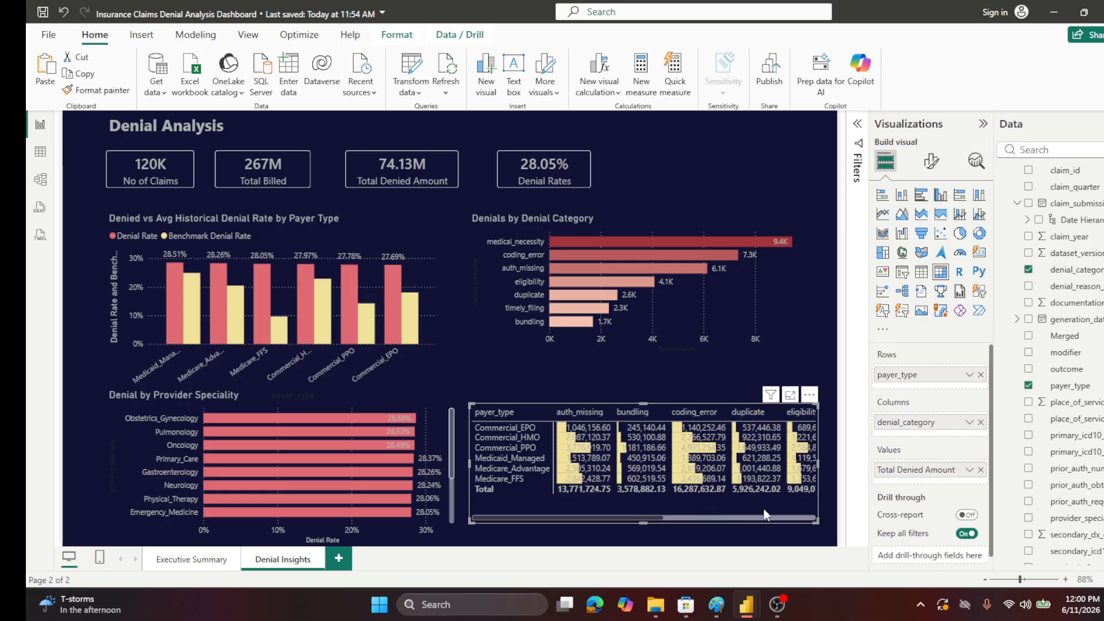
pyautogui.click(801, 516)
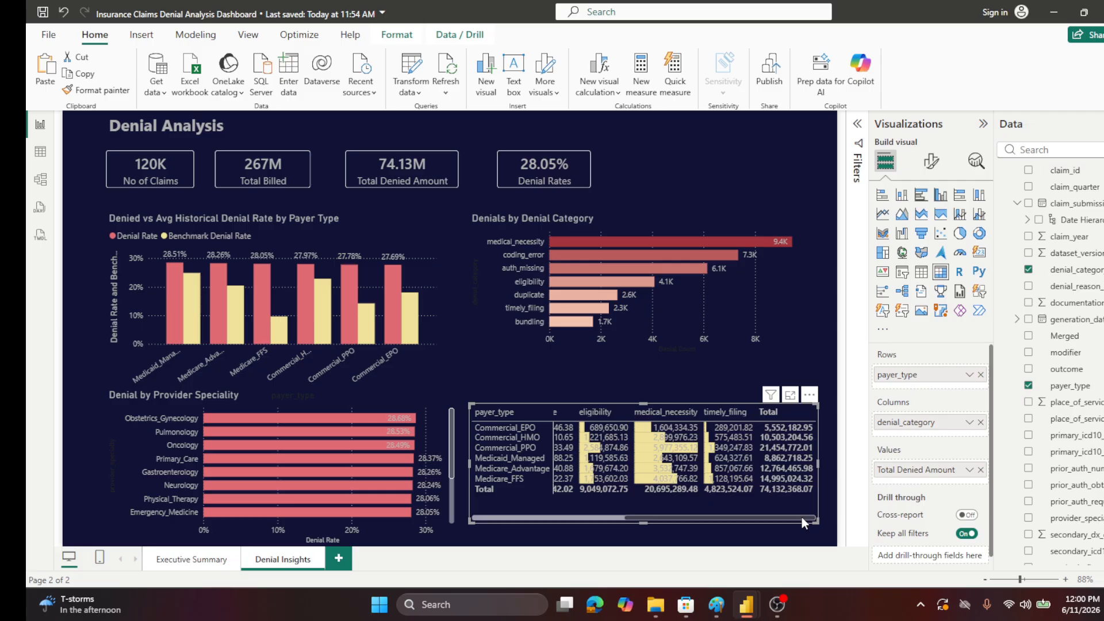
pyautogui.moveTo(800, 515); pyautogui.dragTo(629, 523)
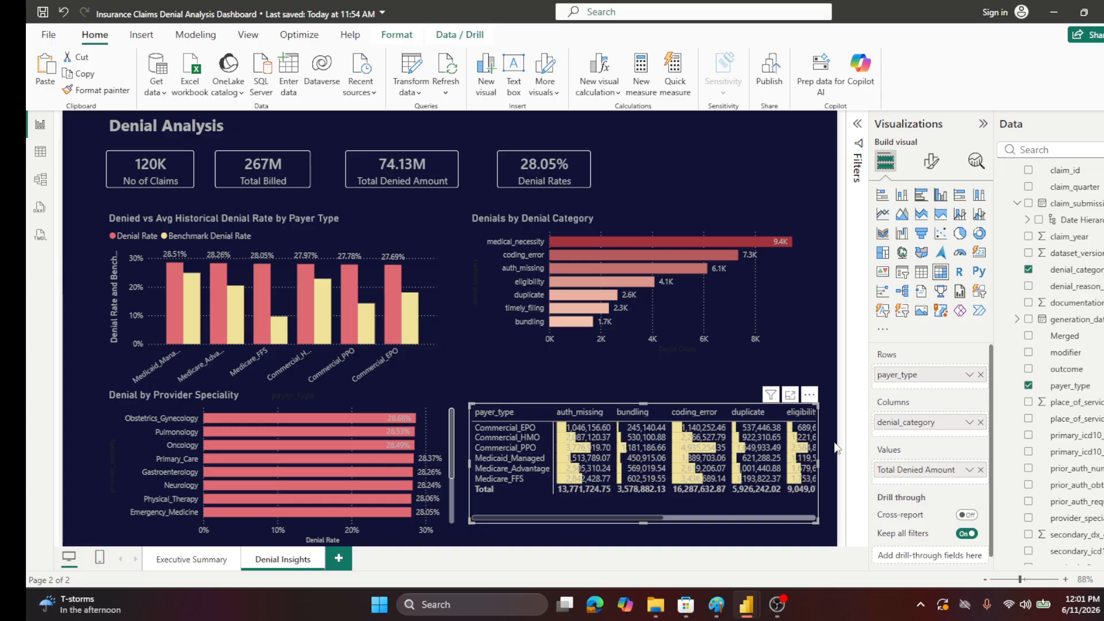
pyautogui.moveTo(659, 519); pyautogui.dragTo(599, 516)
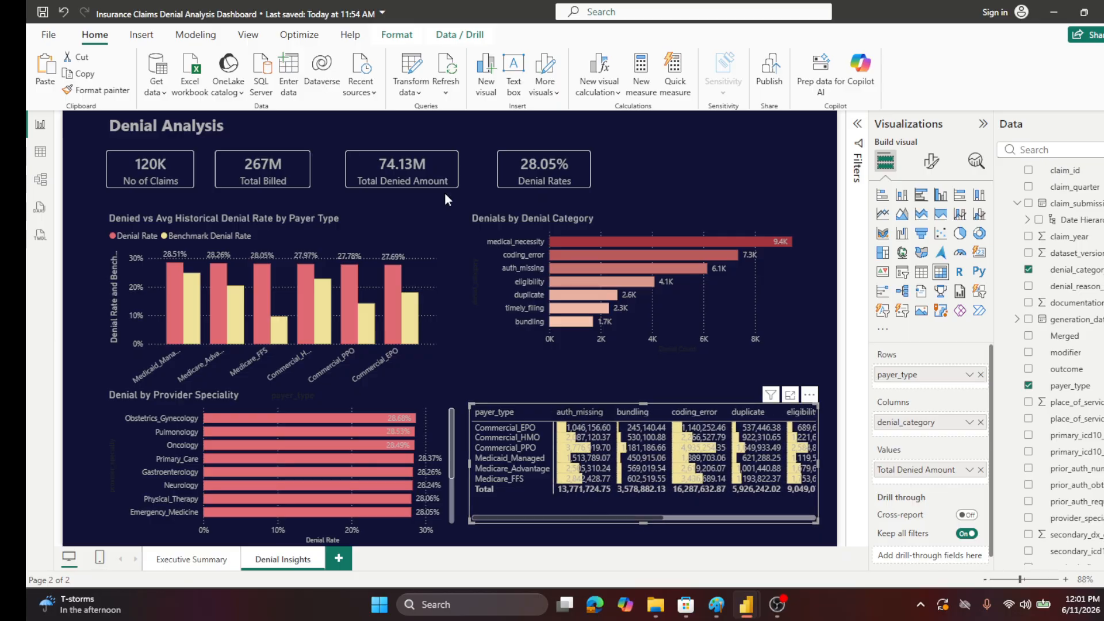
pyautogui.click(43, 11)
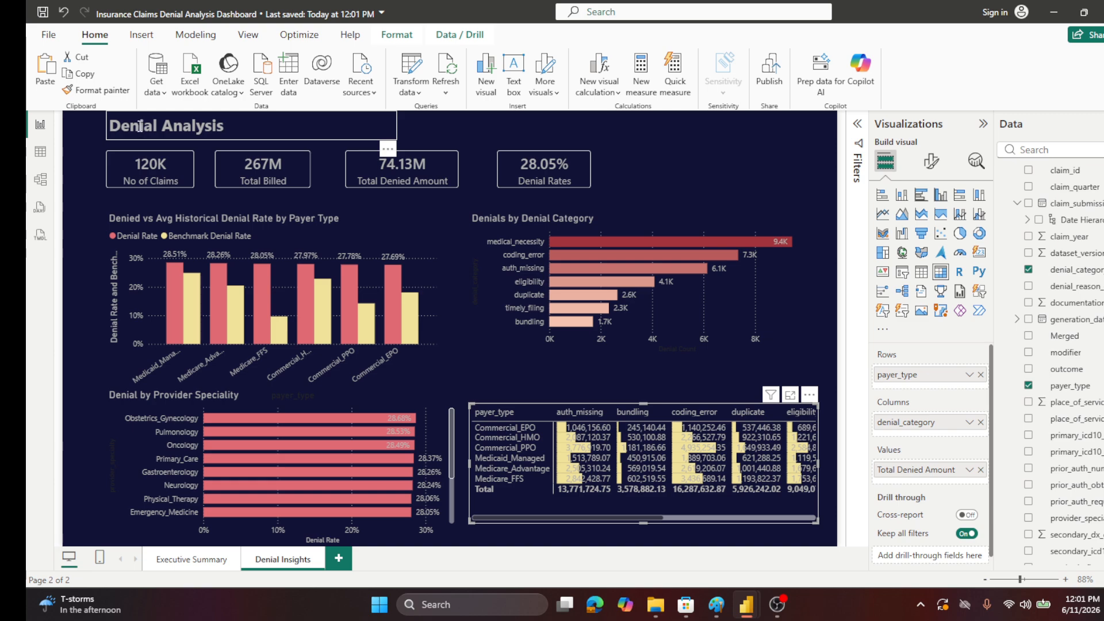
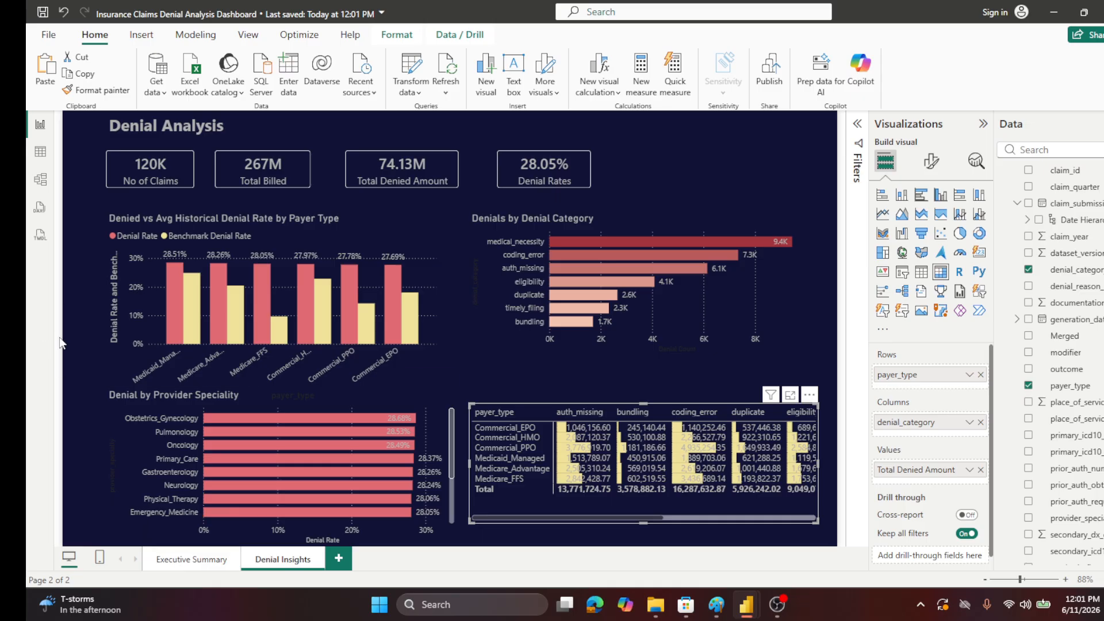
# - Duplicate the Denial Insights page and rename the copy as Revenue Recovery
pyautogui.rightClick(288, 559)
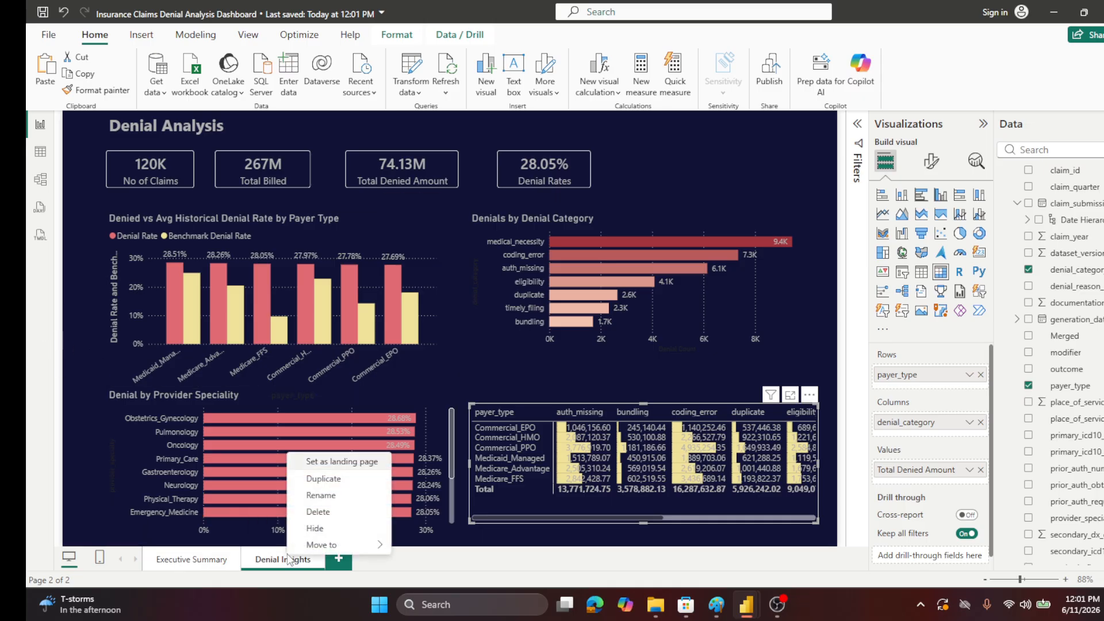
pyautogui.click(321, 479)
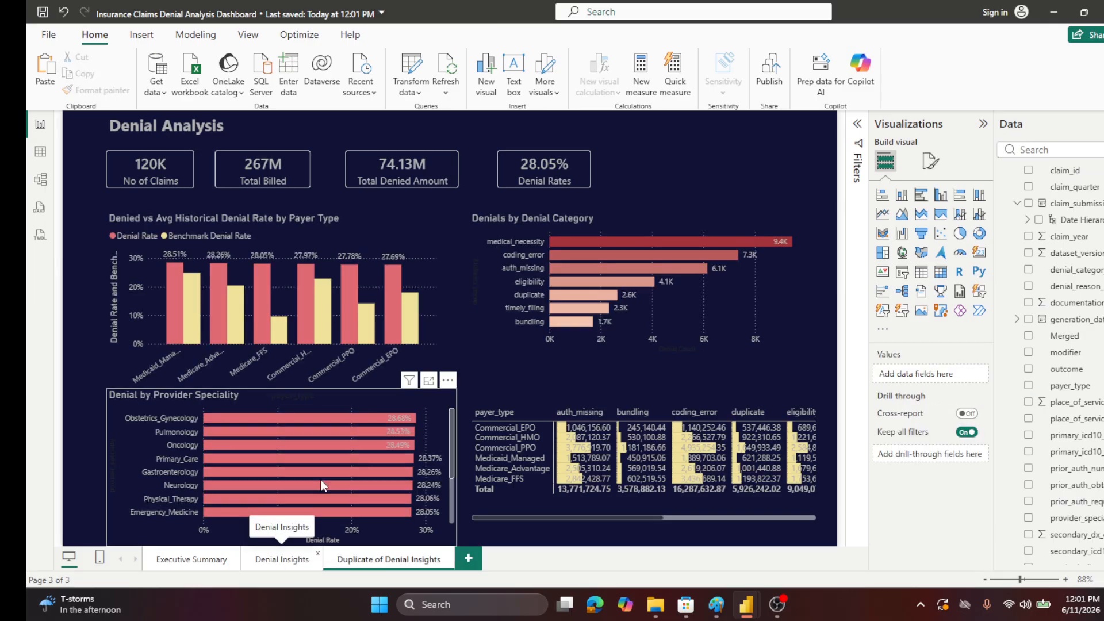
pyautogui.doubleClick(367, 566)
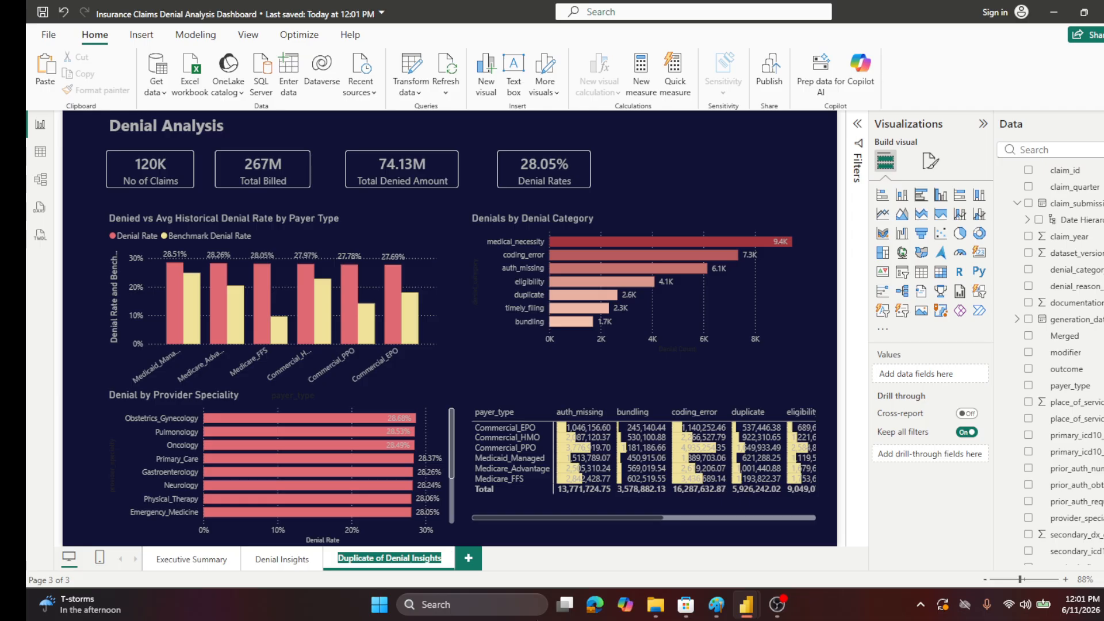
pyautogui.write('Re')
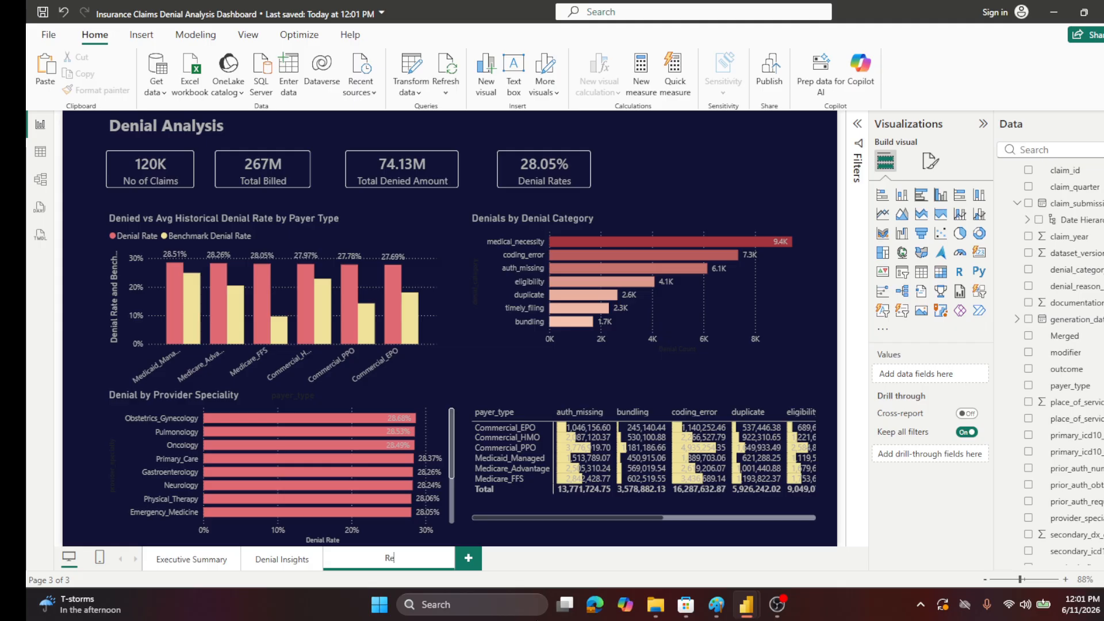
pyautogui.write('venue Recovery')
pyautogui.press('Return')
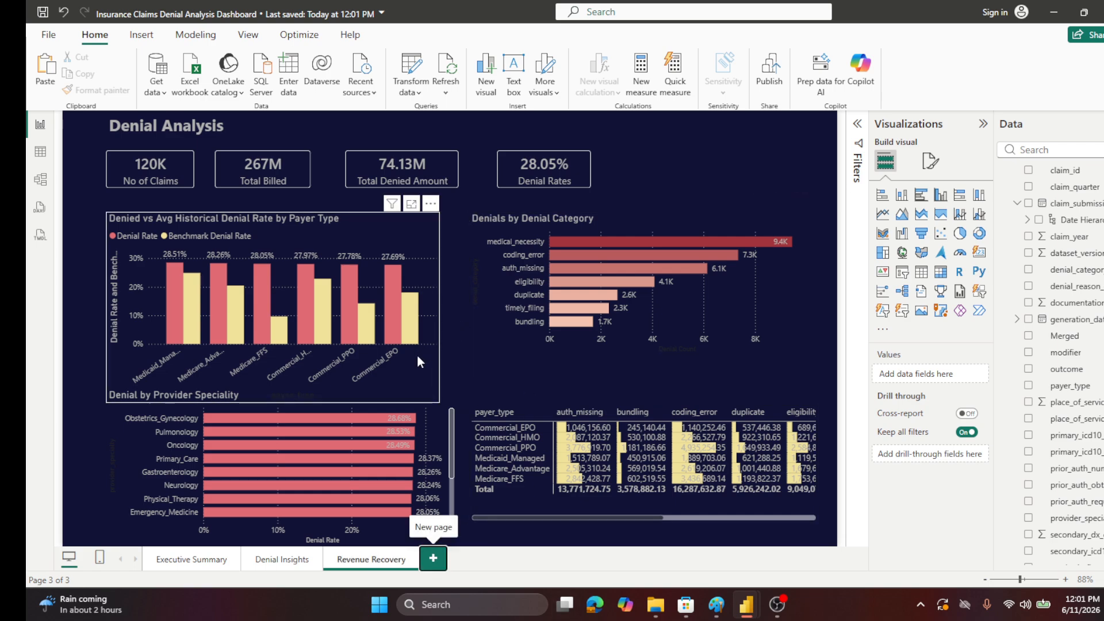
# - Replace the title text at the head of the Revenue Recovery page with "Revenue Recovery"
pyautogui.click(251, 137)
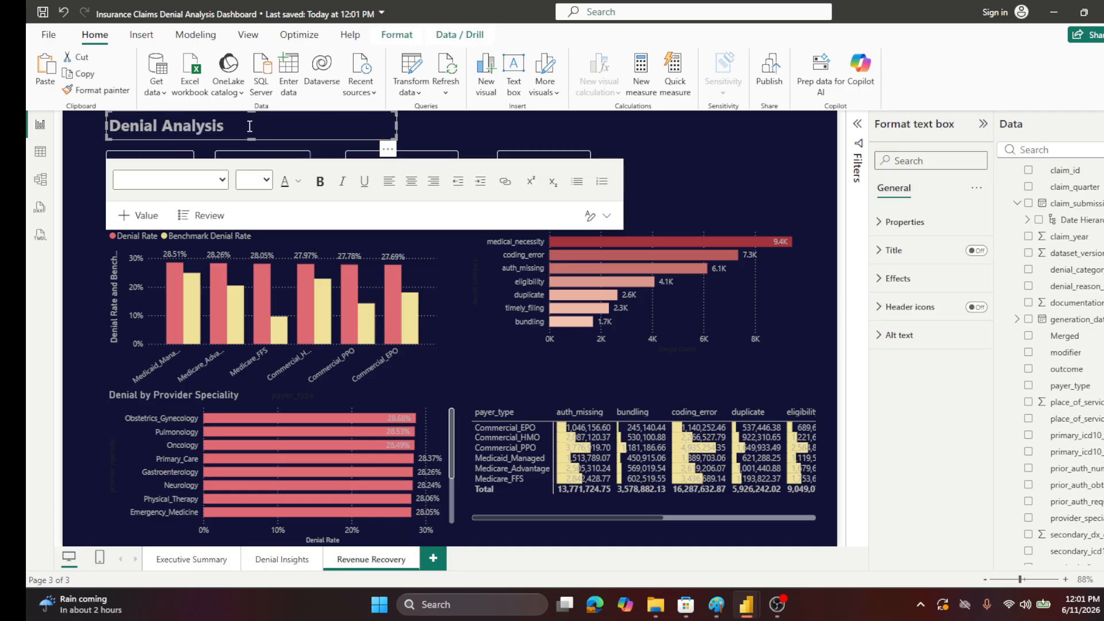
pyautogui.click(249, 126)
pyautogui.doubleClick(251, 125)
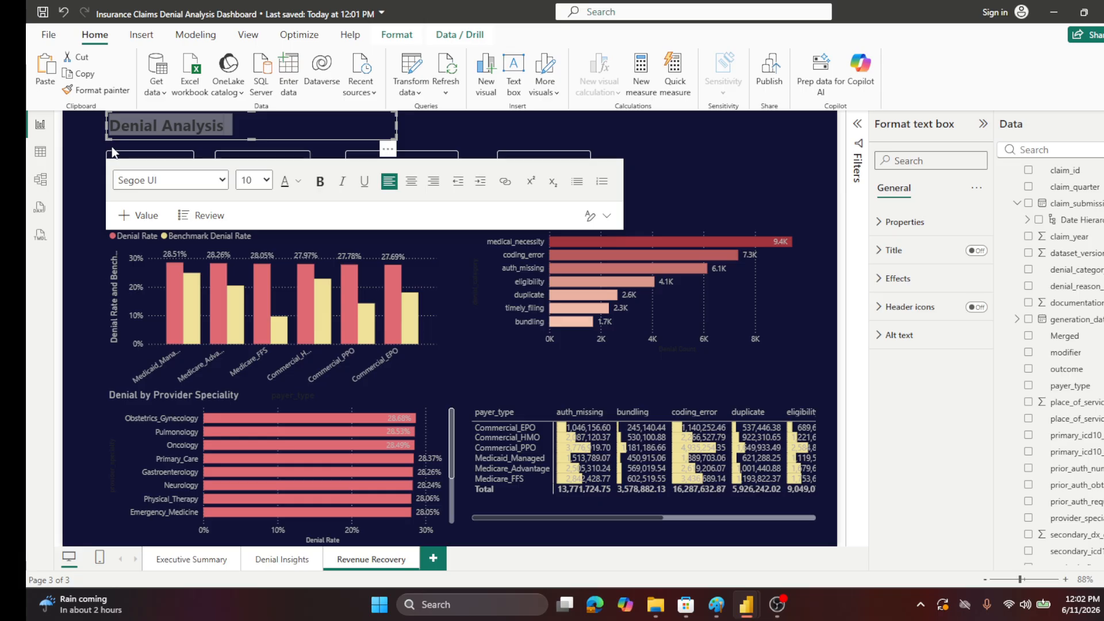
pyautogui.click(230, 123)
pyautogui.hotkey('ctrl', 'a')
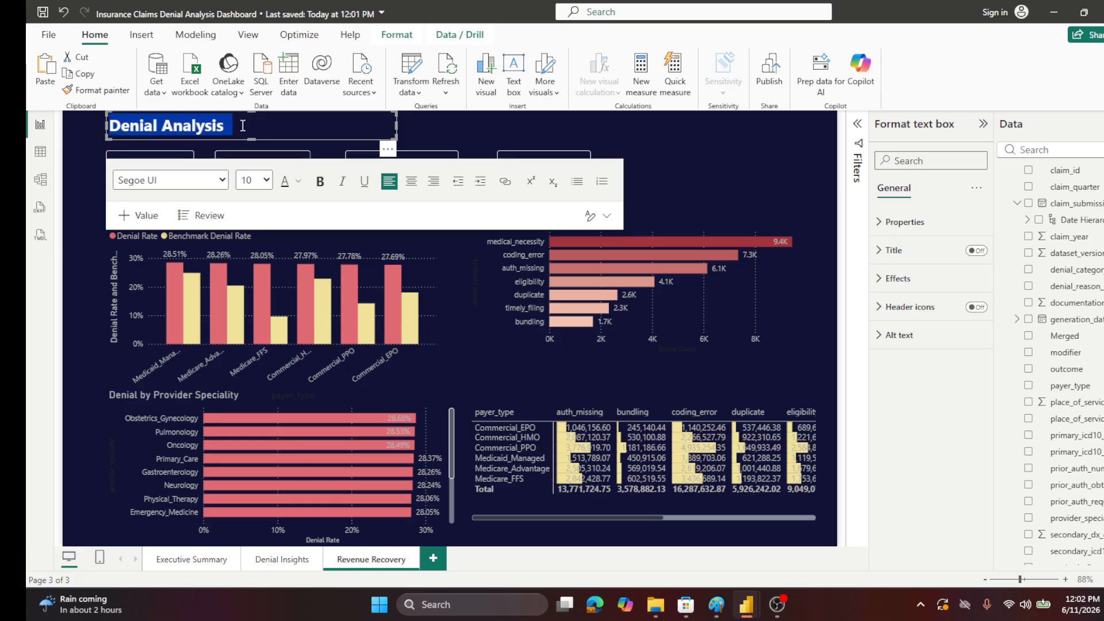
pyautogui.write('Rev')
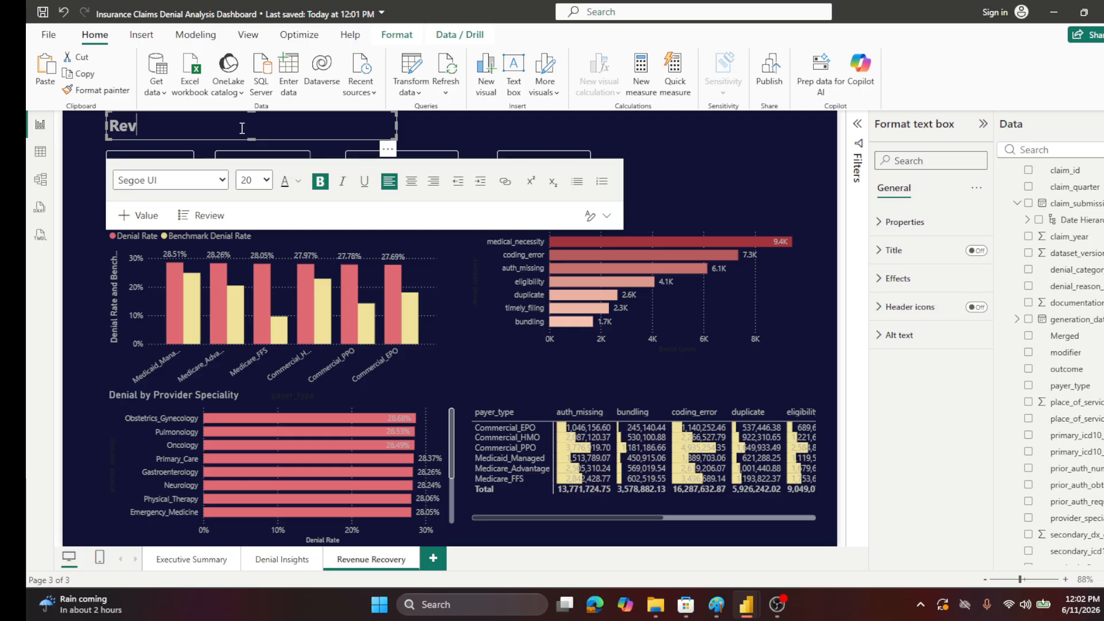
pyautogui.write('enue Recove')
pyautogui.write('ry')
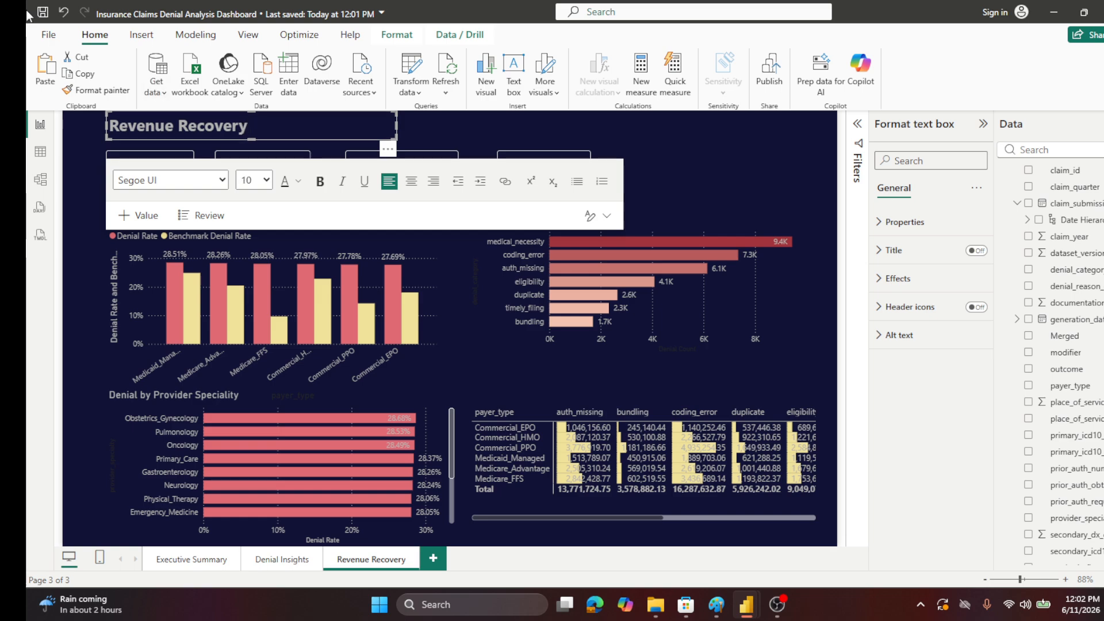
pyautogui.click(82, 116)
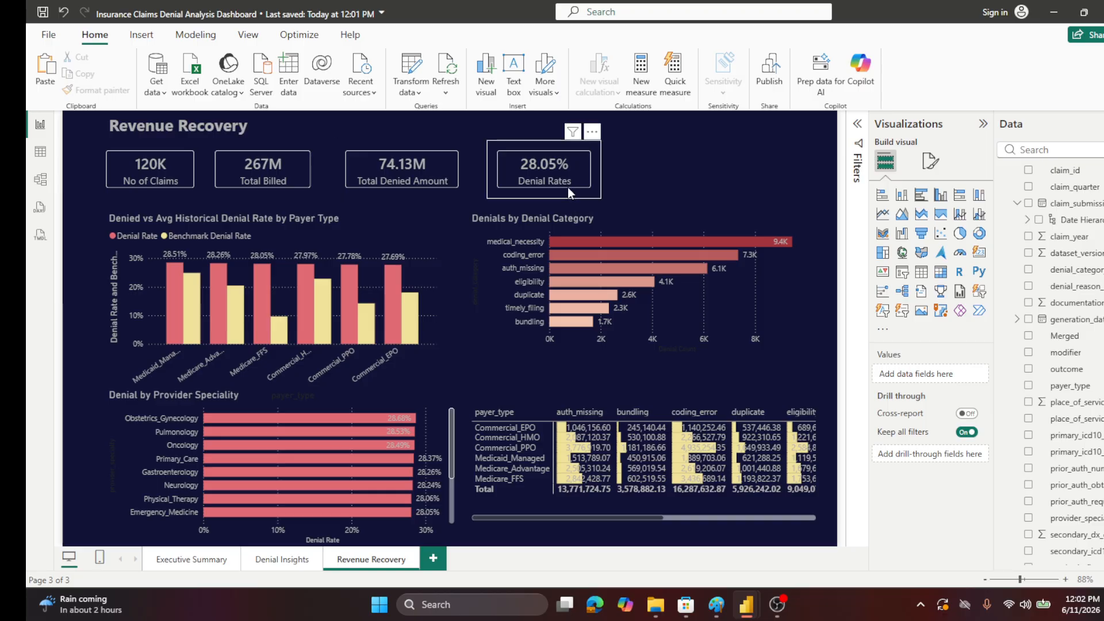
# - Duplicate the Total Denied Amount card and place the copy to the right of the Denial Rates card
pyautogui.click(393, 192)
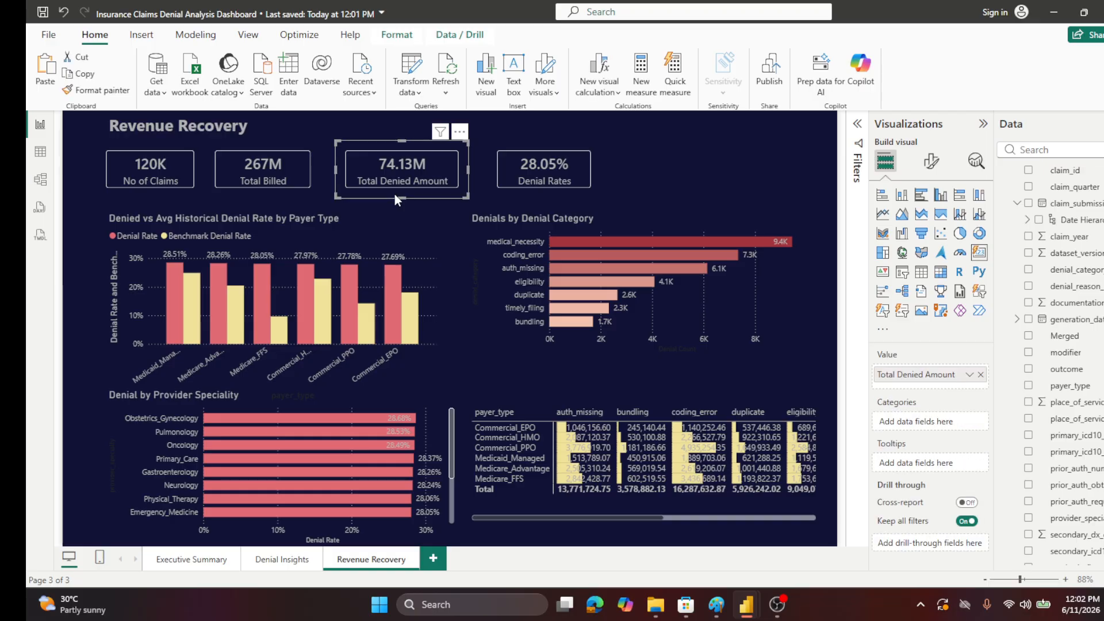
pyautogui.hotkey('ctrl', 'c')
pyautogui.hotkey('ctrl', 'v')
pyautogui.moveTo(394, 194); pyautogui.dragTo(659, 185)
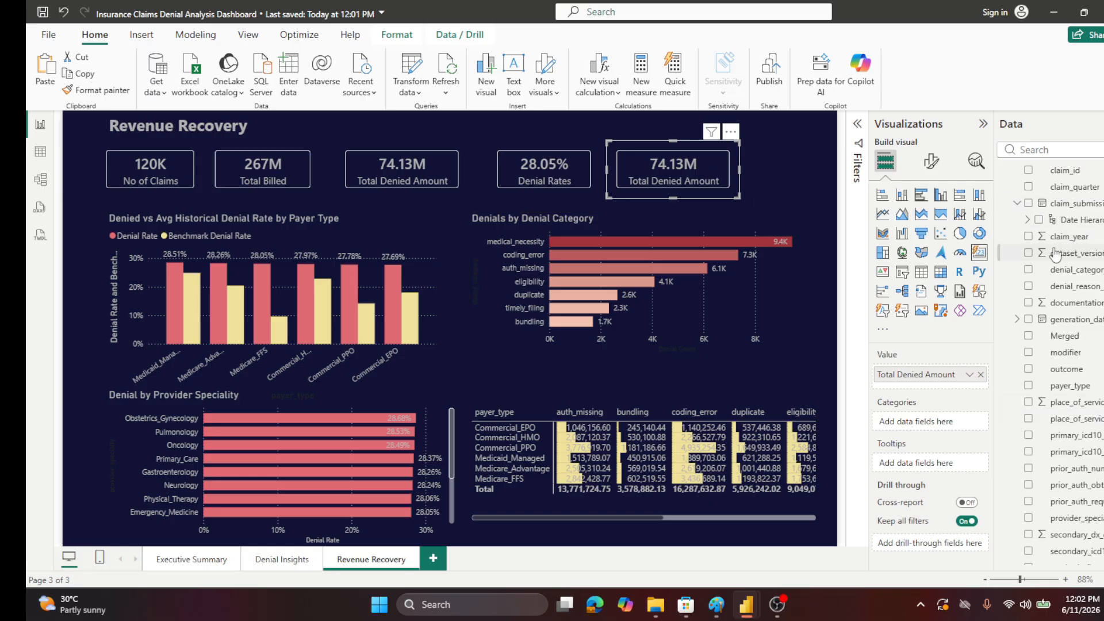
# - Check the recoverable measures' formulas and replace the copied card's Total Denied Amount value with the Recoverable by Action measure
pyautogui.scroll(2, 1007, 206)
pyautogui.click(1005, 173)
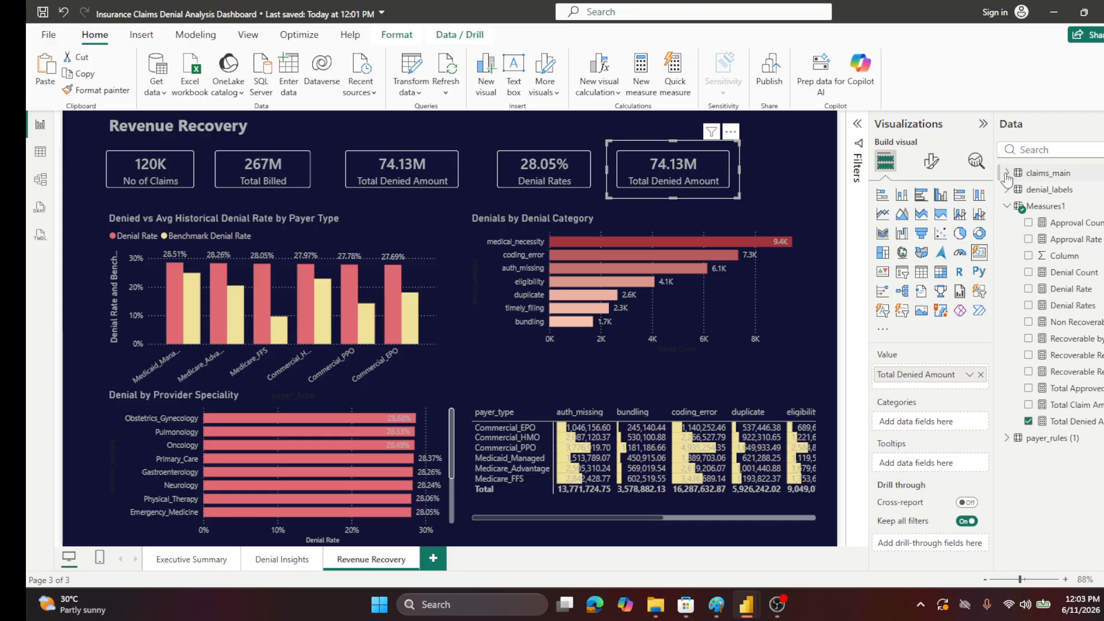
pyautogui.click(1074, 372)
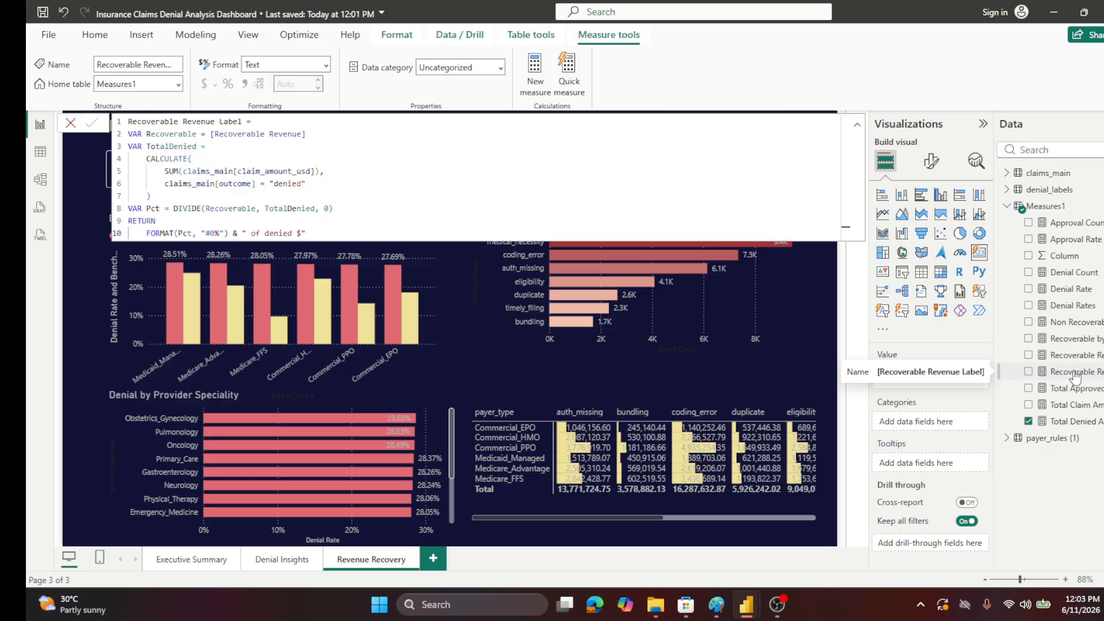
pyautogui.click(1072, 340)
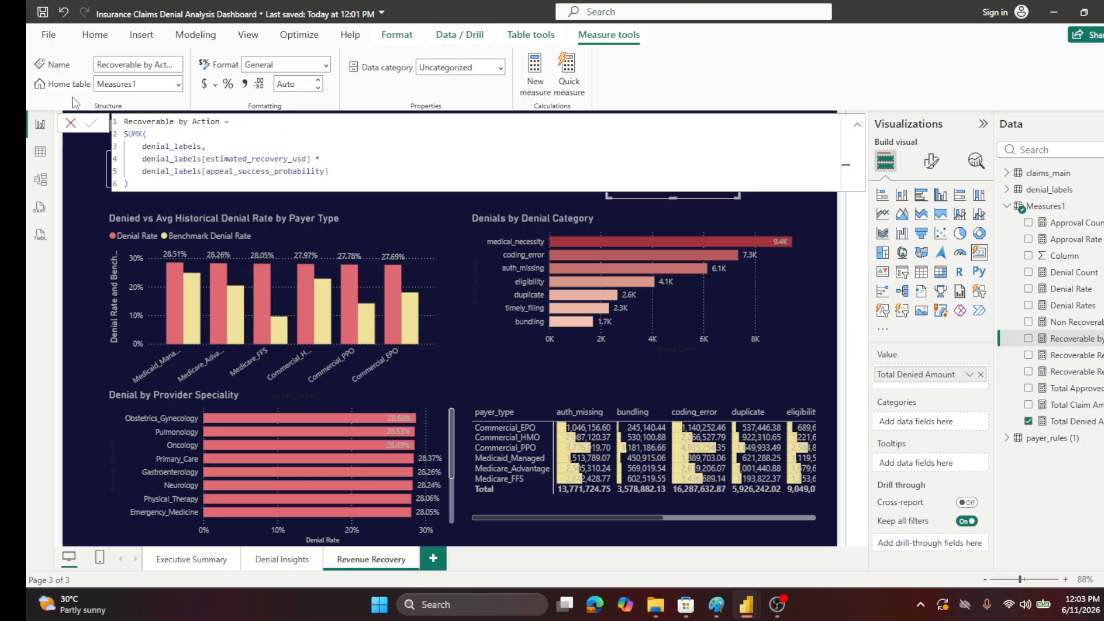
pyautogui.click(71, 123)
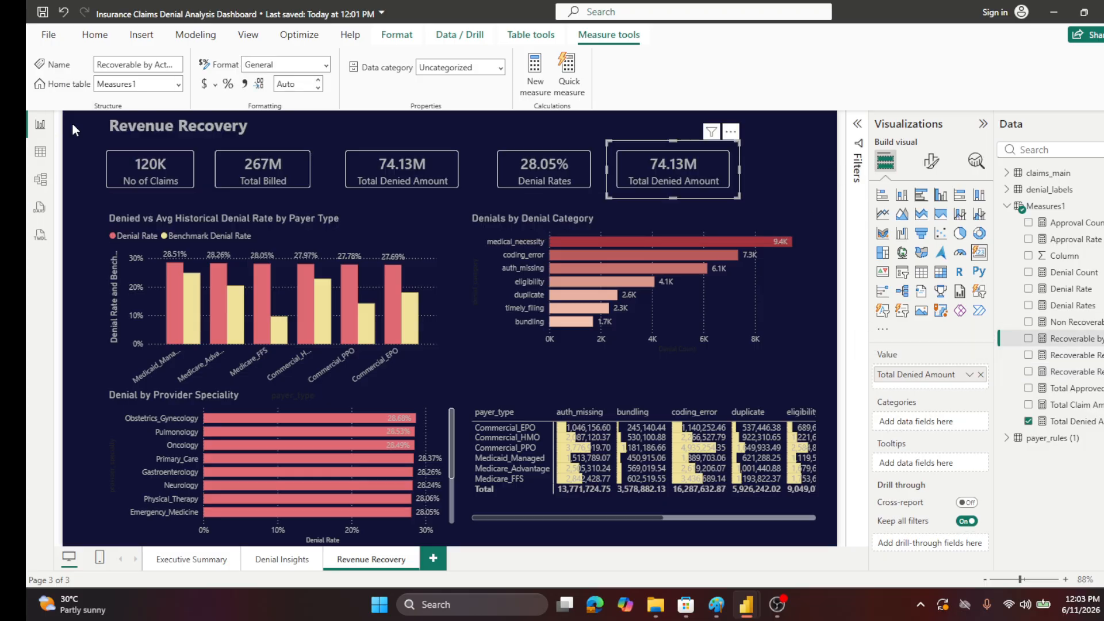
pyautogui.click(981, 375)
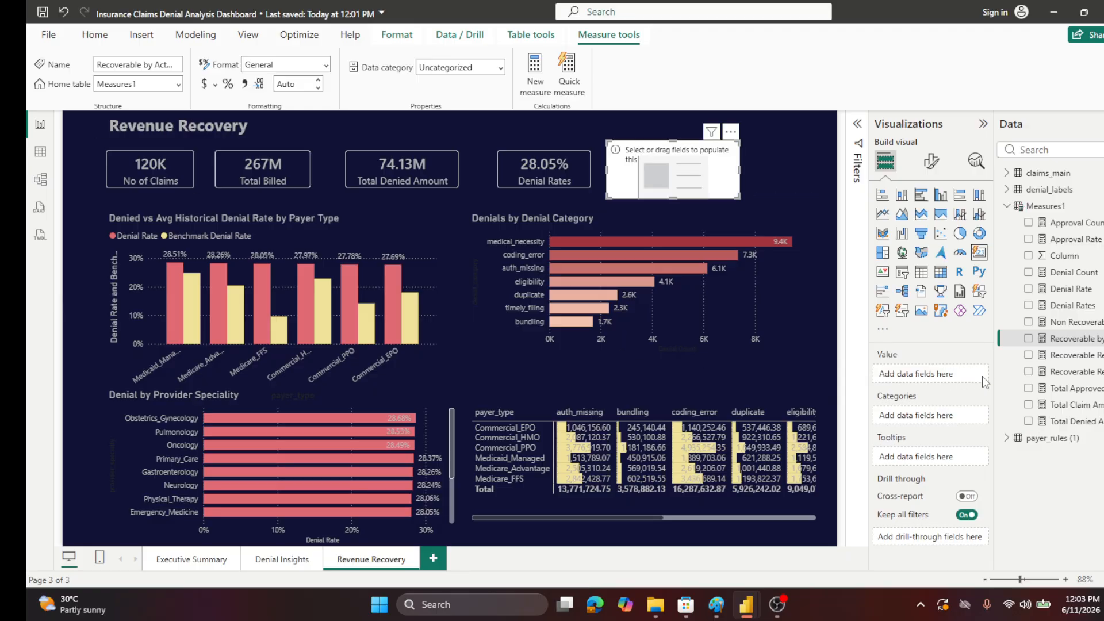
pyautogui.click(1028, 339)
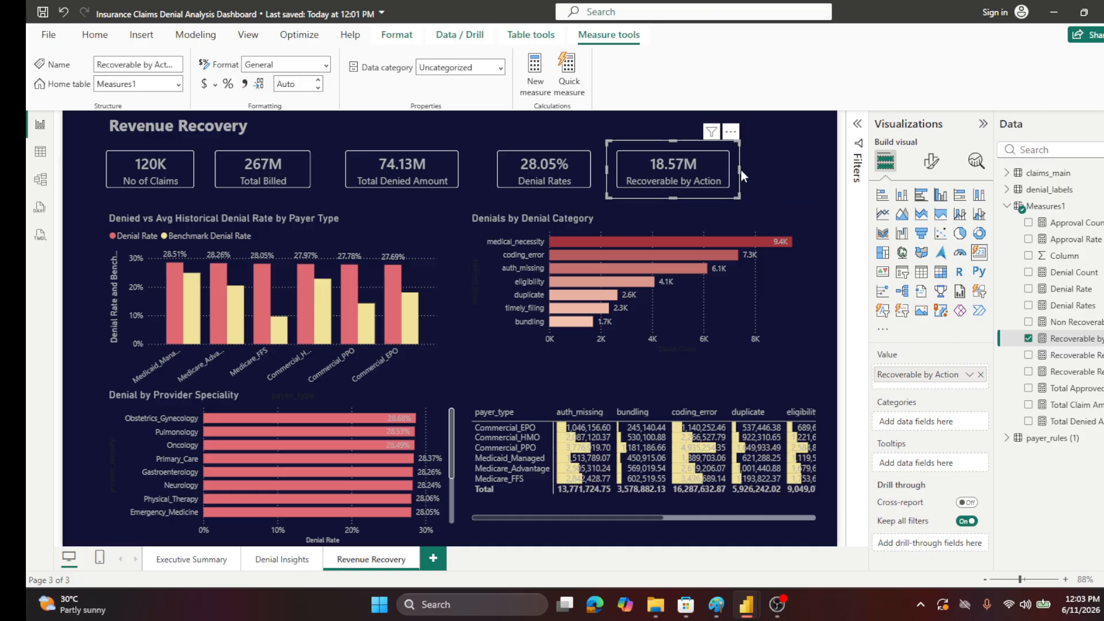
# - Widen the Recoverable by Action card slightly
pyautogui.moveTo(739, 169); pyautogui.dragTo(743, 170)
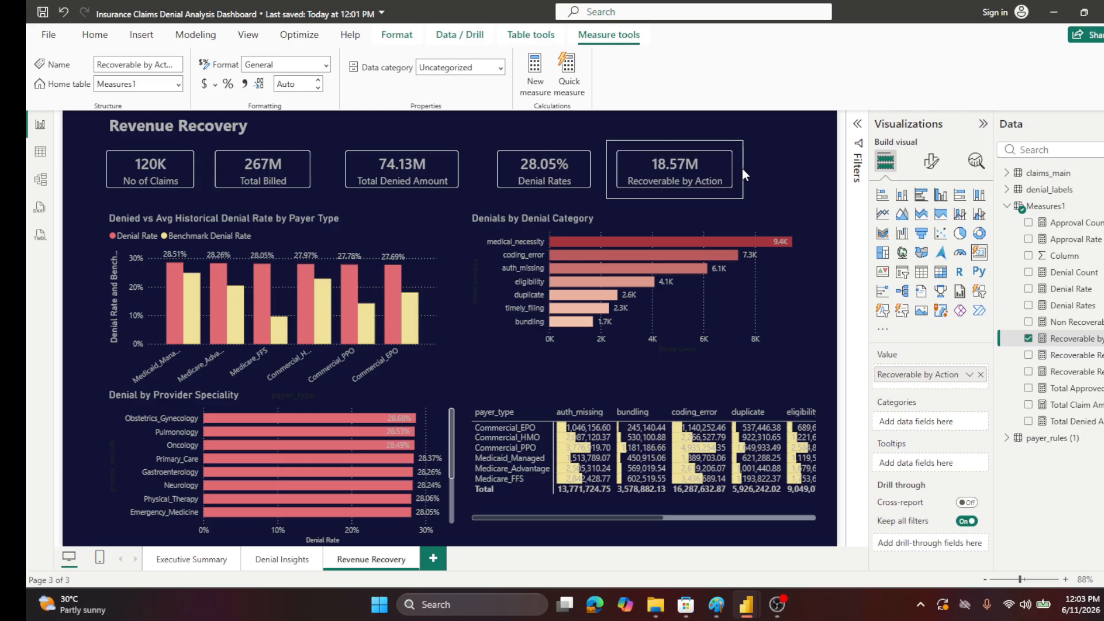
pyautogui.click(790, 176)
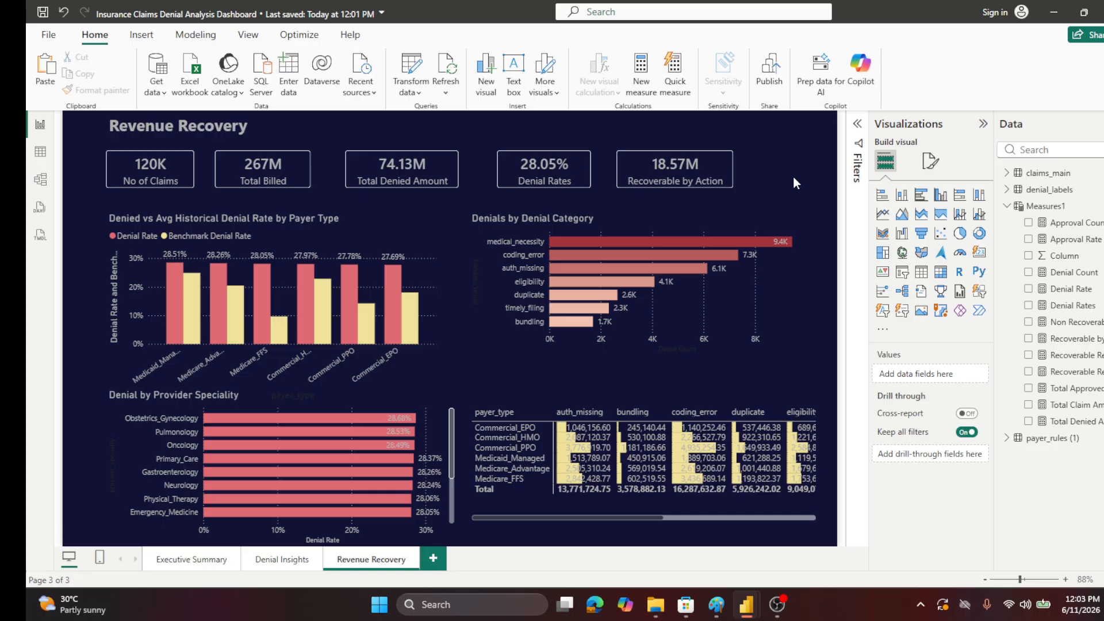
# - Delete the Denied vs Avg Historical Denial Rate by Payer Type chart and move the Denials by Denial Category chart into its place
pyautogui.click(113, 232)
pyautogui.press('Delete')
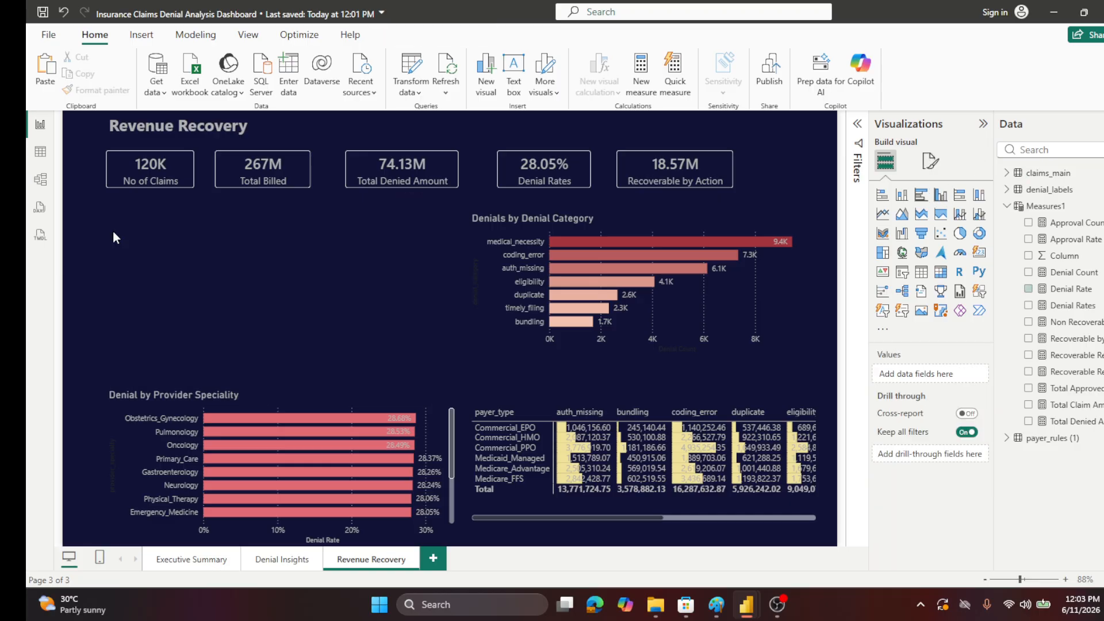
pyautogui.moveTo(361, 331); pyautogui.dragTo(133, 325)
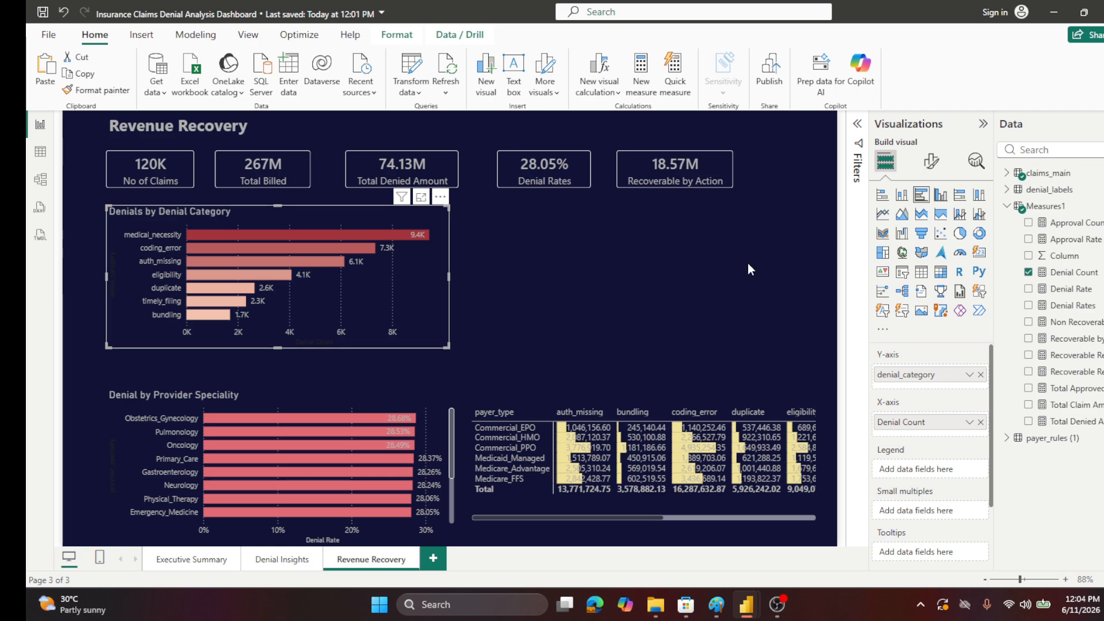
# - Change the title of the Denials by Denial Category chart to "Claims Recovery by Actions"
pyautogui.click(932, 164)
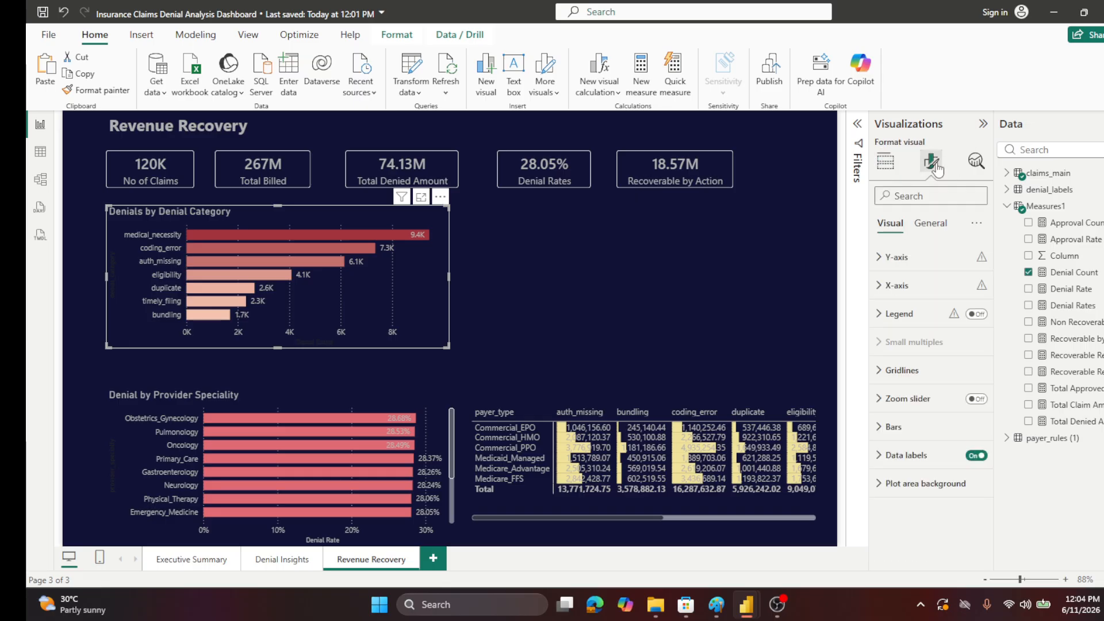
pyautogui.click(931, 226)
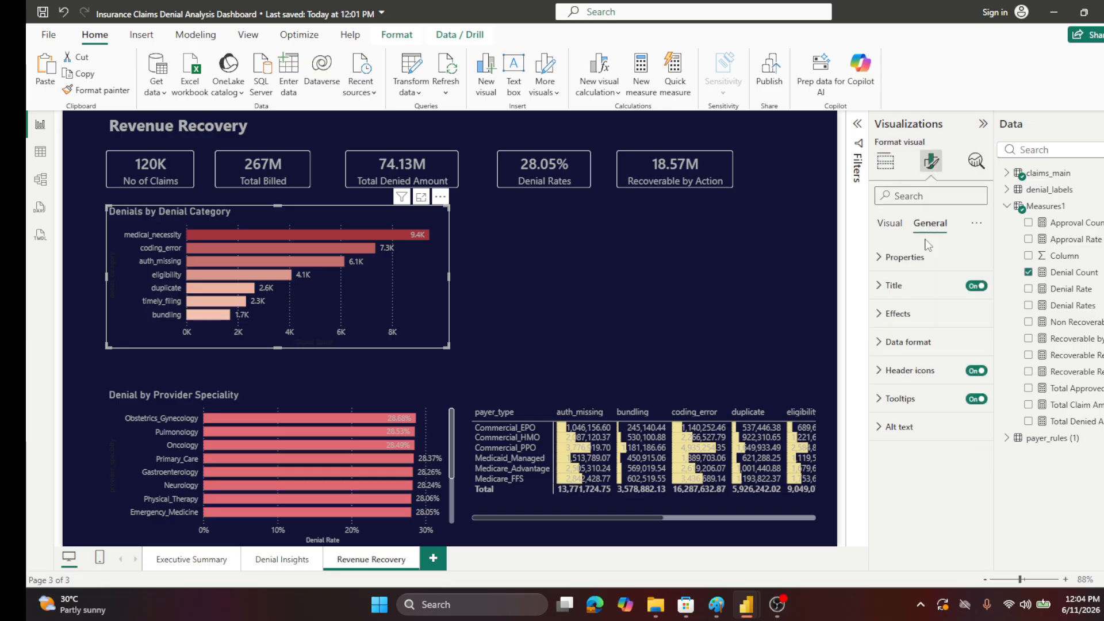
pyautogui.click(886, 285)
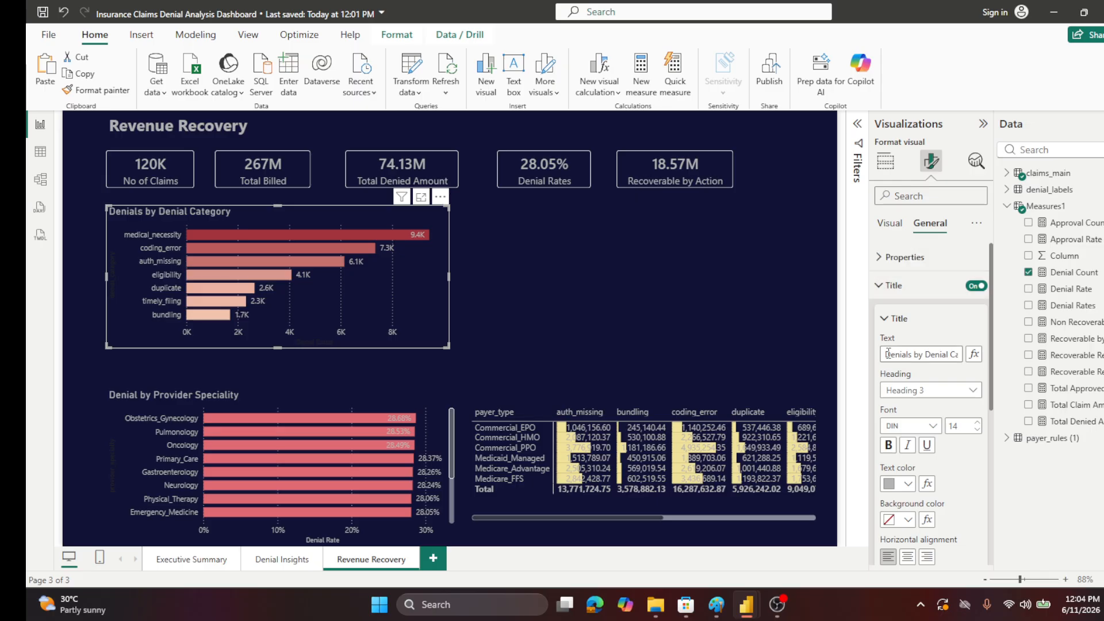
pyautogui.moveTo(888, 353); pyautogui.dragTo(972, 356)
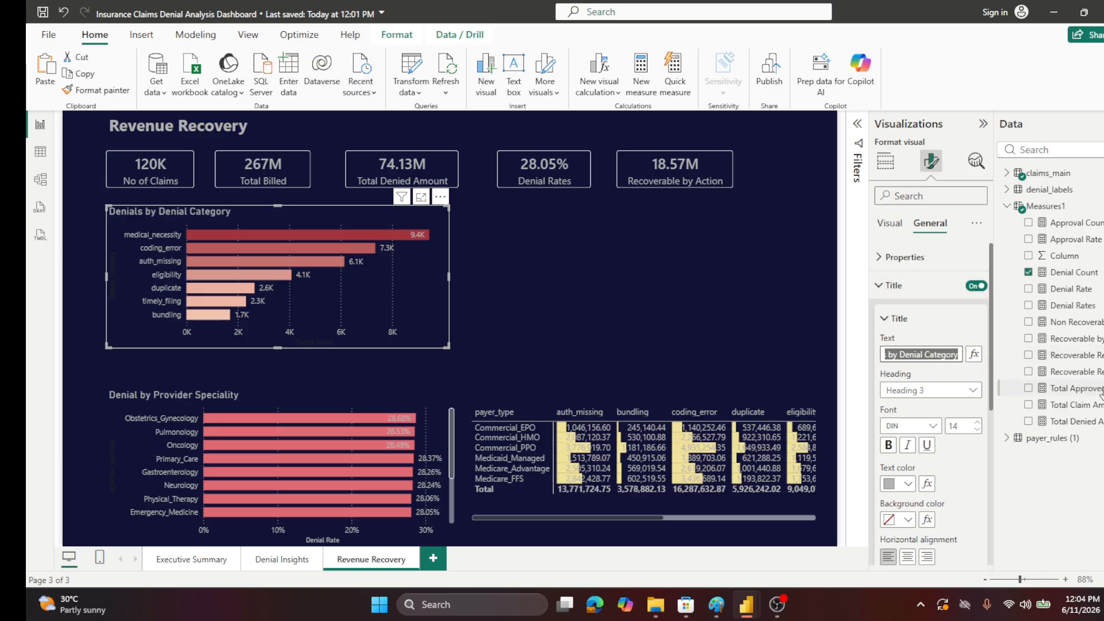
pyautogui.write('Claims')
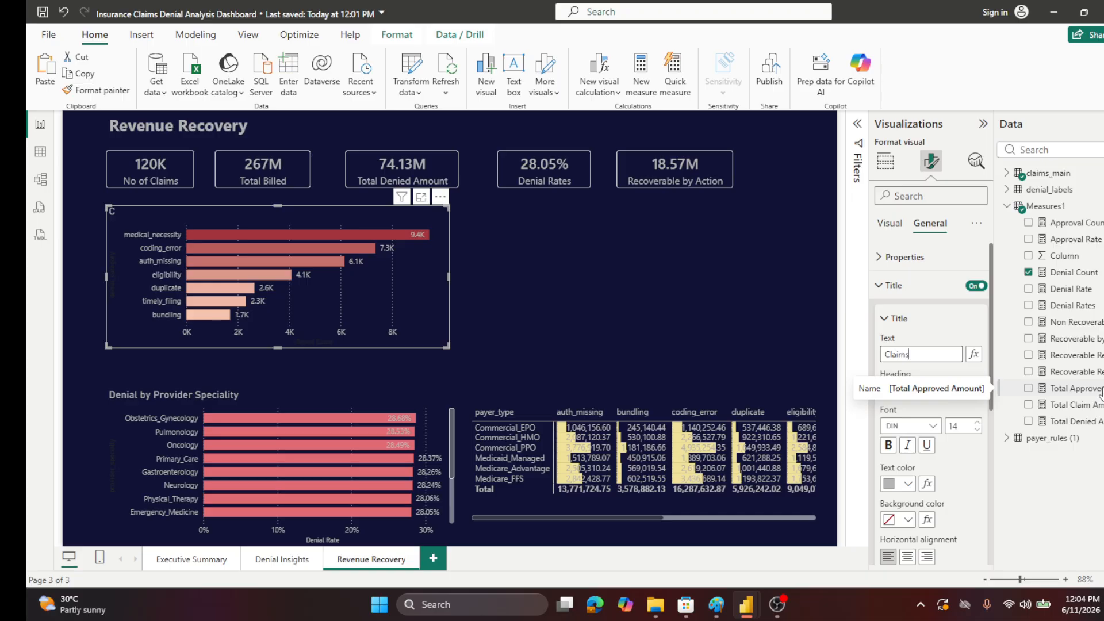
pyautogui.write(' Recovery by A')
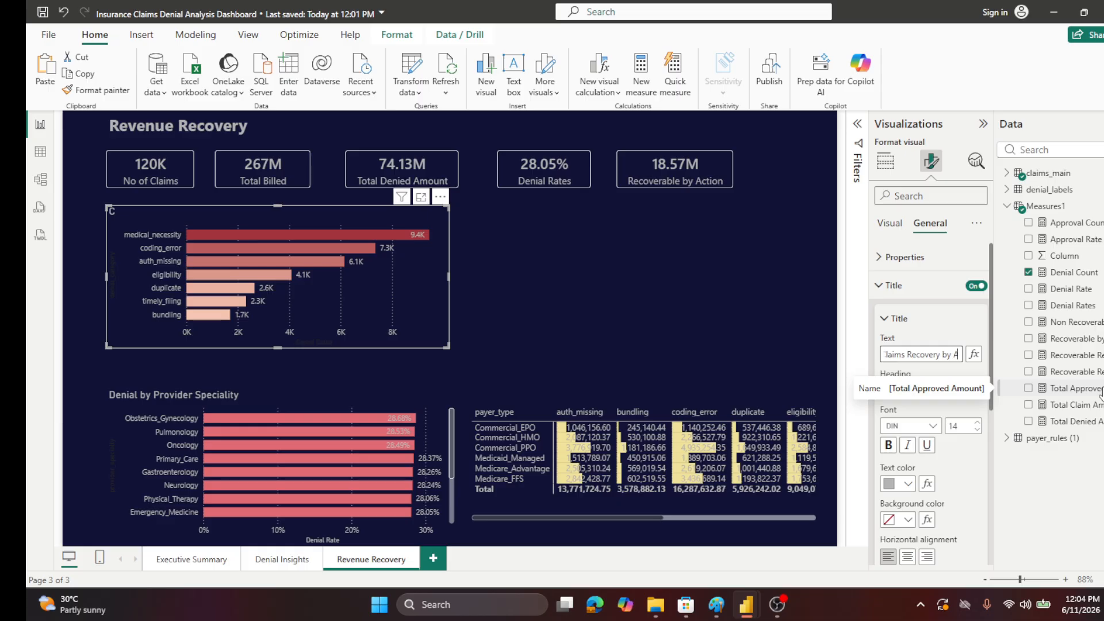
pyautogui.write('ctions')
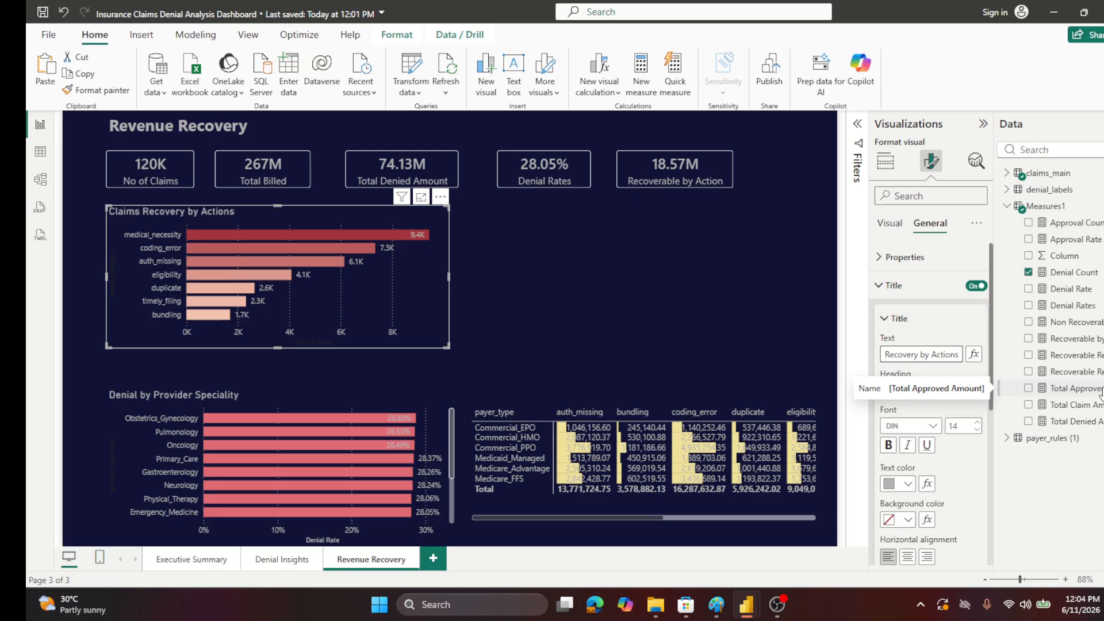
pyautogui.click(486, 237)
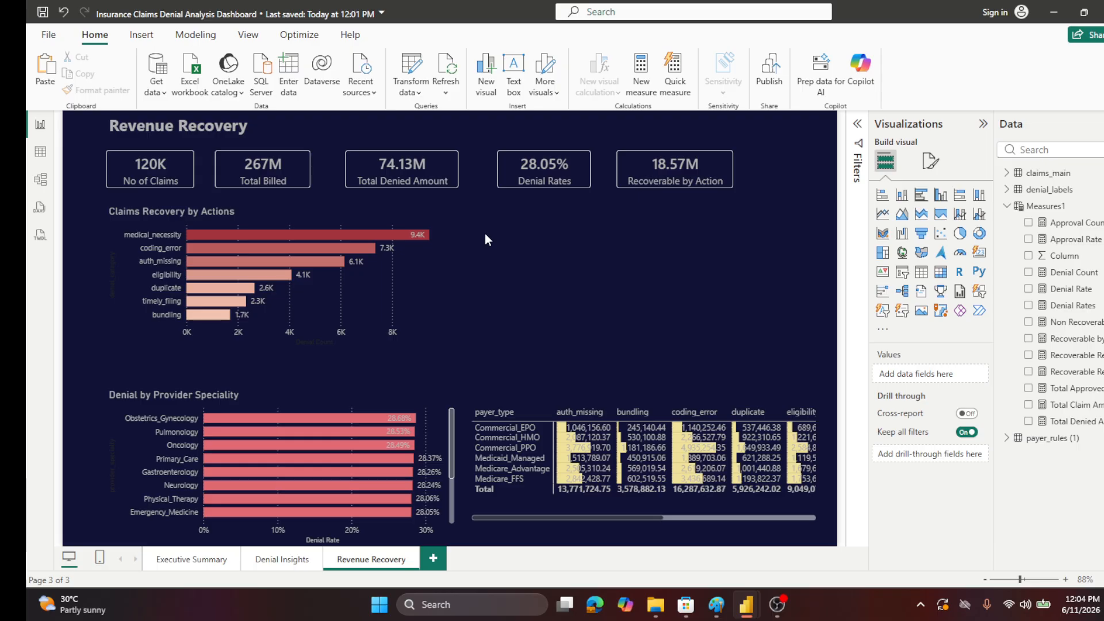
# - Replace Denial Count with the Recoverable by Action measure on the X-axis of the Claims Recovery by Actions chart
pyautogui.click(425, 315)
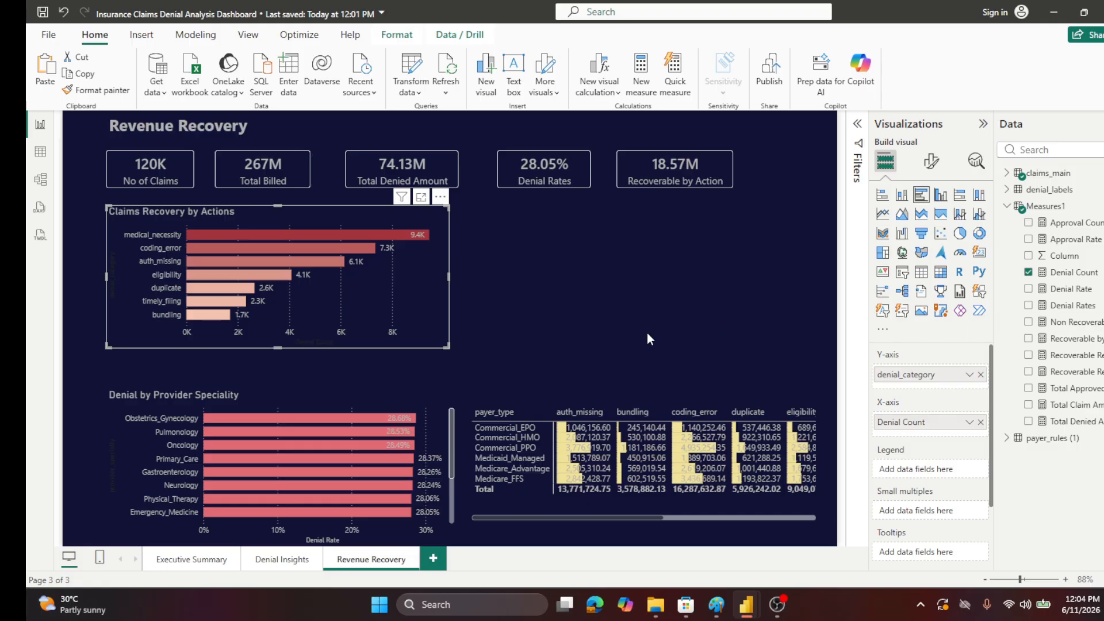
pyautogui.moveTo(394, 236)
pyautogui.click(980, 422)
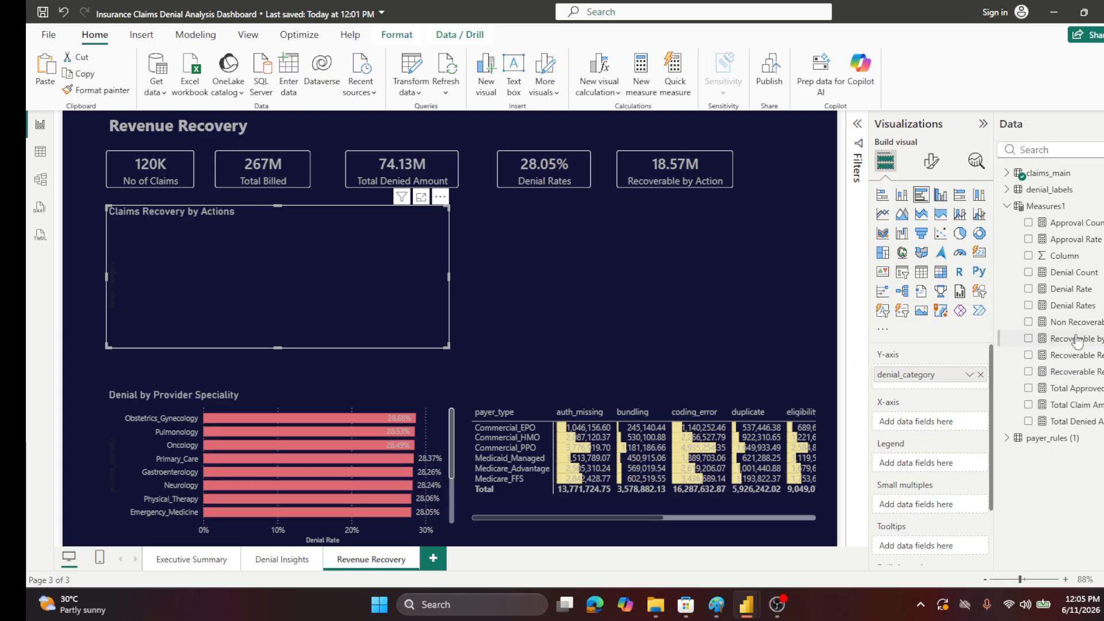
pyautogui.moveTo(1076, 342); pyautogui.dragTo(950, 423)
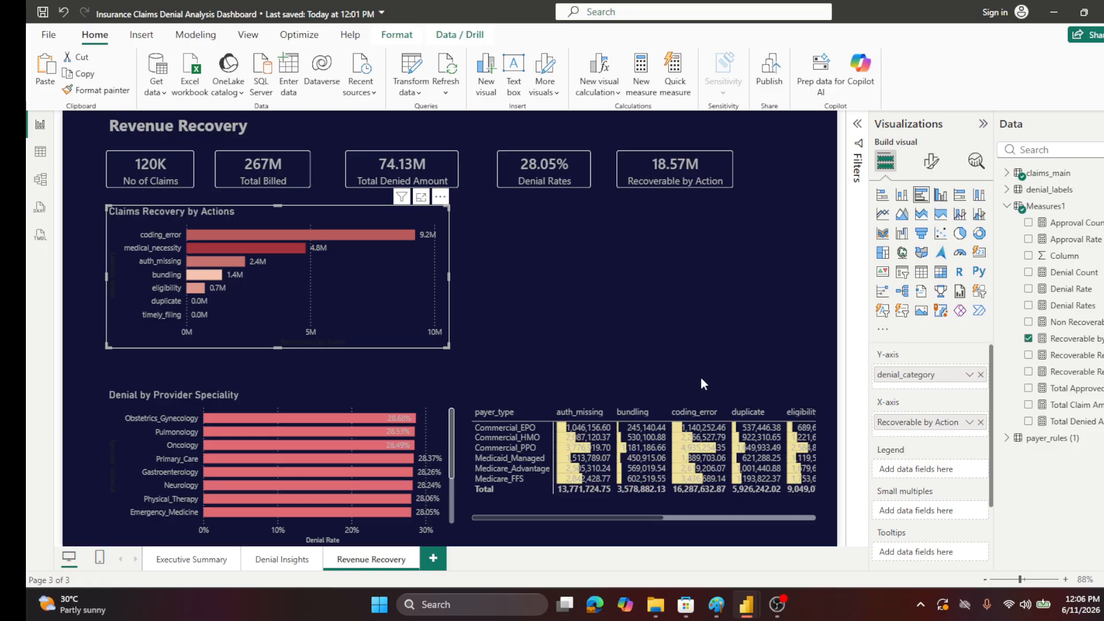
# - Replace denial_category on the chart's Y-axis with the recovery_action field from the denial_labels table
pyautogui.click(981, 375)
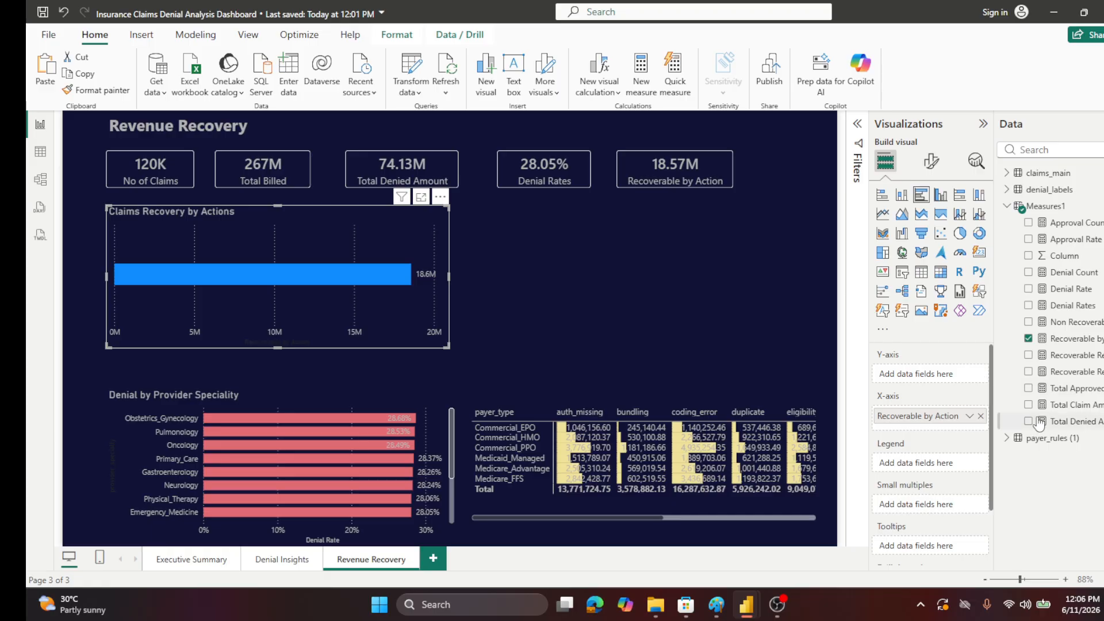
pyautogui.click(1006, 206)
pyautogui.click(1007, 173)
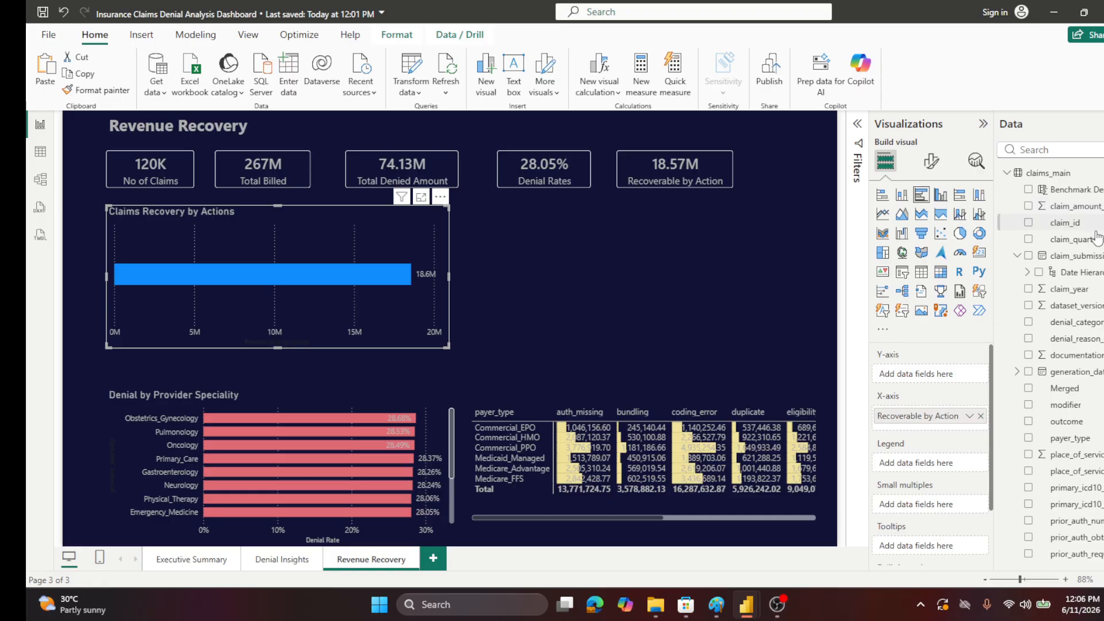
pyautogui.scroll(-3, 1098, 244)
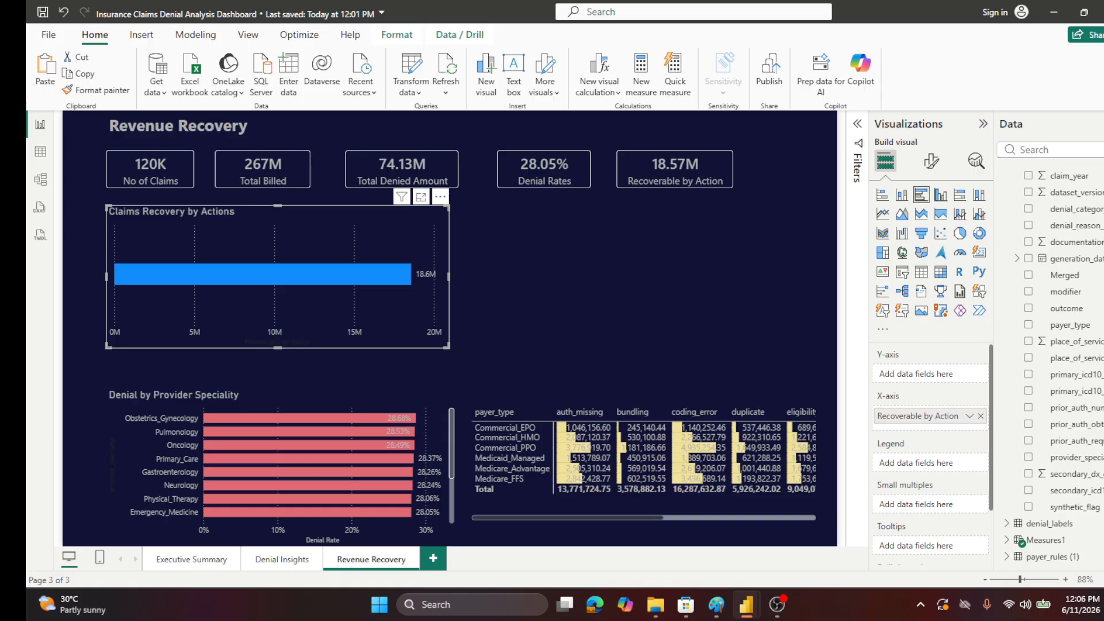
pyautogui.scroll(3, 1006, 179)
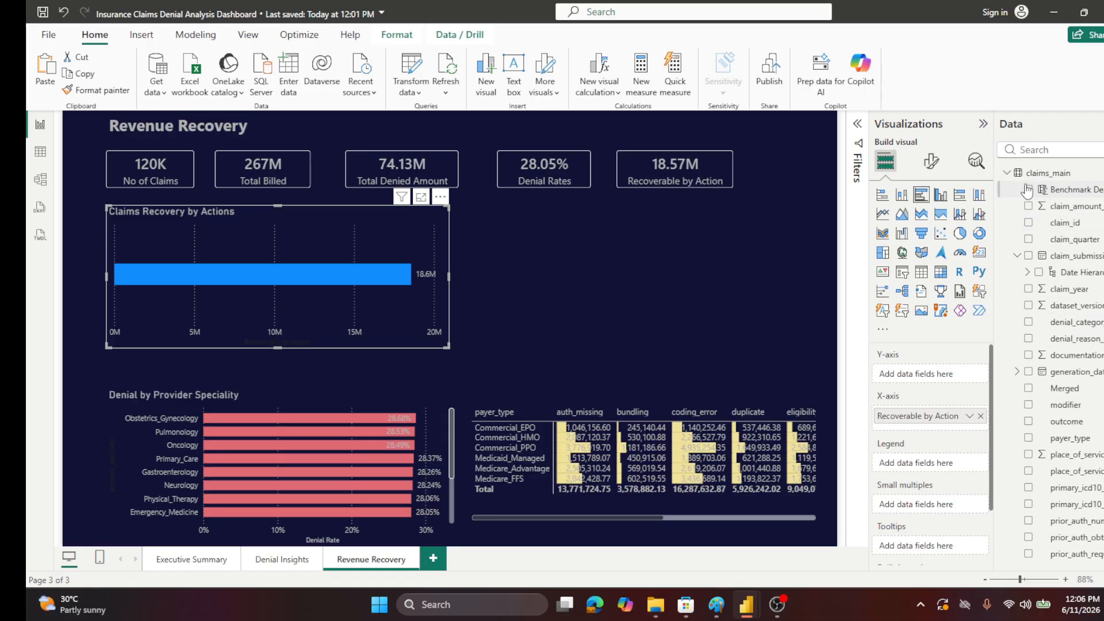
pyautogui.click(1006, 173)
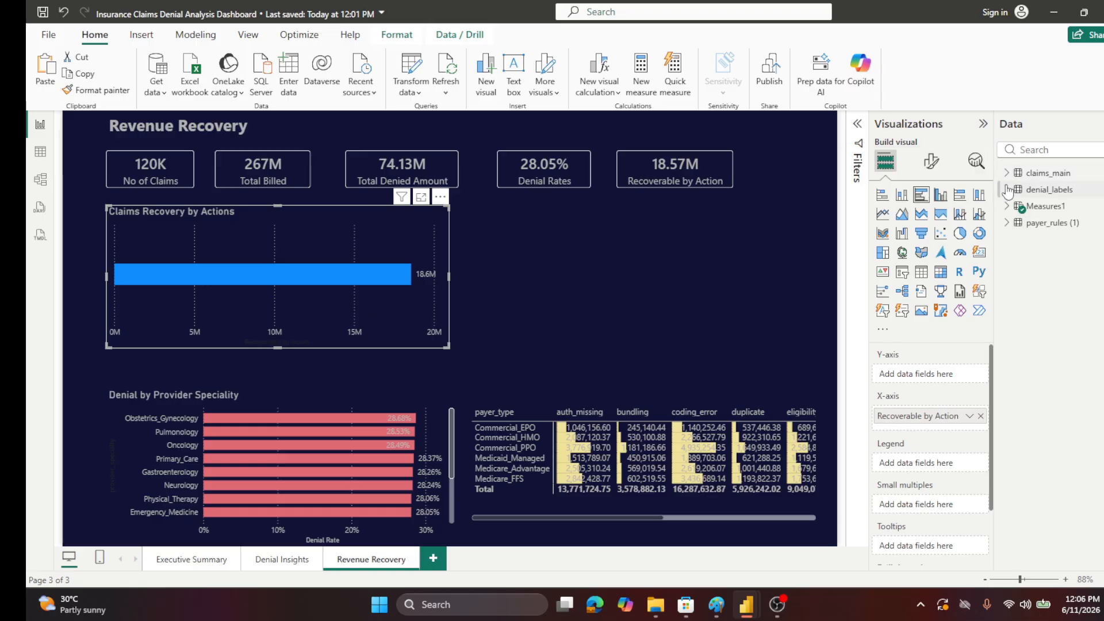
pyautogui.click(1016, 193)
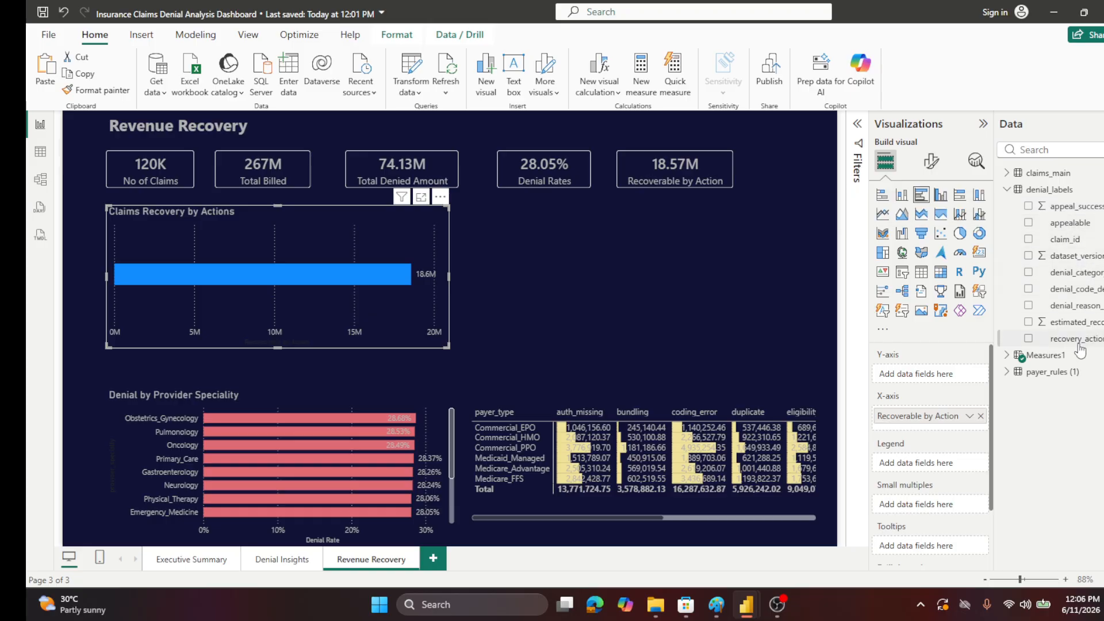
pyautogui.moveTo(1070, 348); pyautogui.dragTo(923, 375)
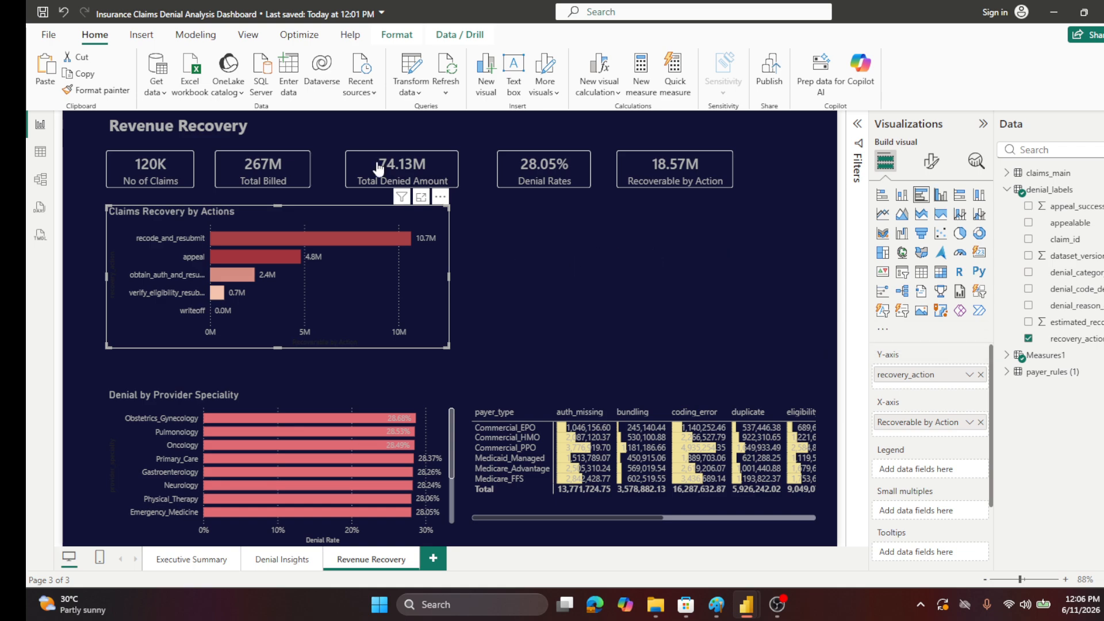
# - Examine the denial_labels table data and the distinct values of its recovery_action column
pyautogui.click(40, 153)
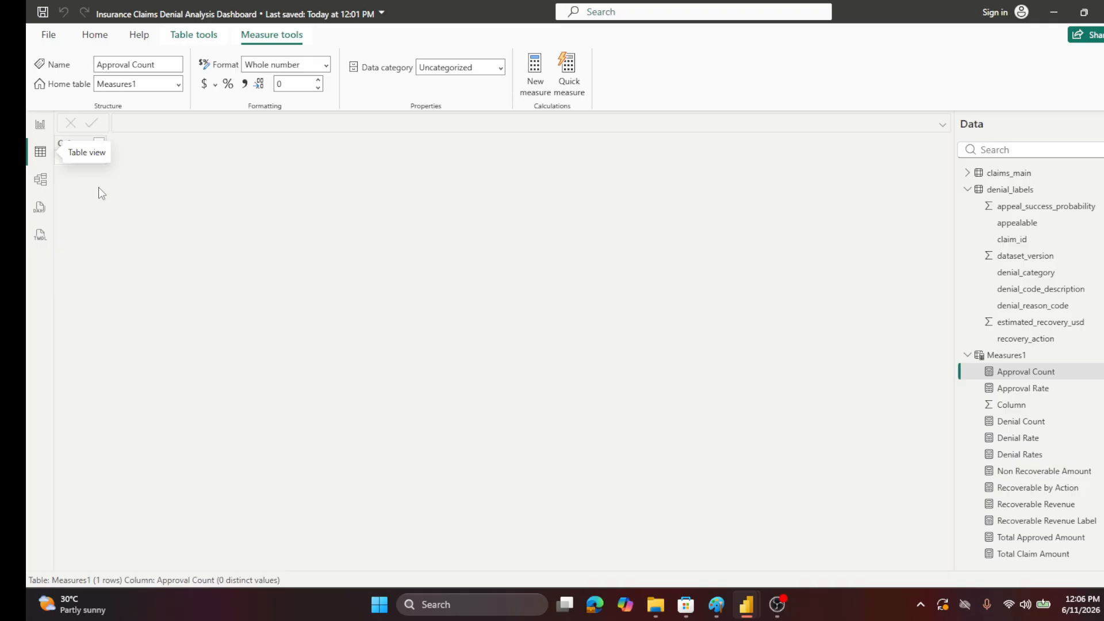
pyautogui.click(967, 193)
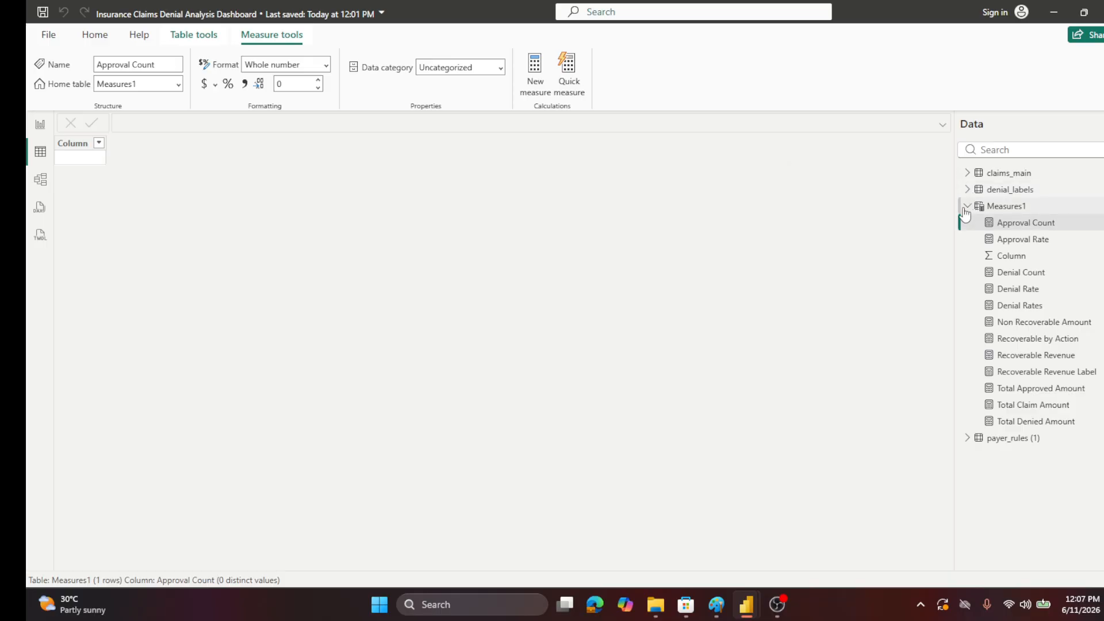
pyautogui.click(966, 207)
pyautogui.click(966, 191)
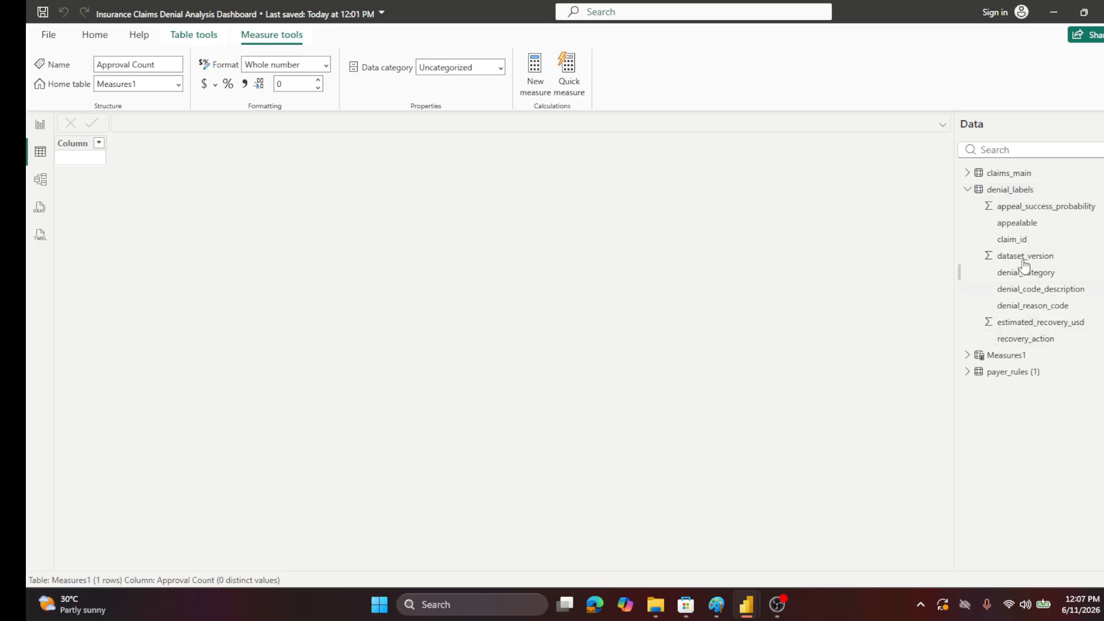
pyautogui.click(1013, 194)
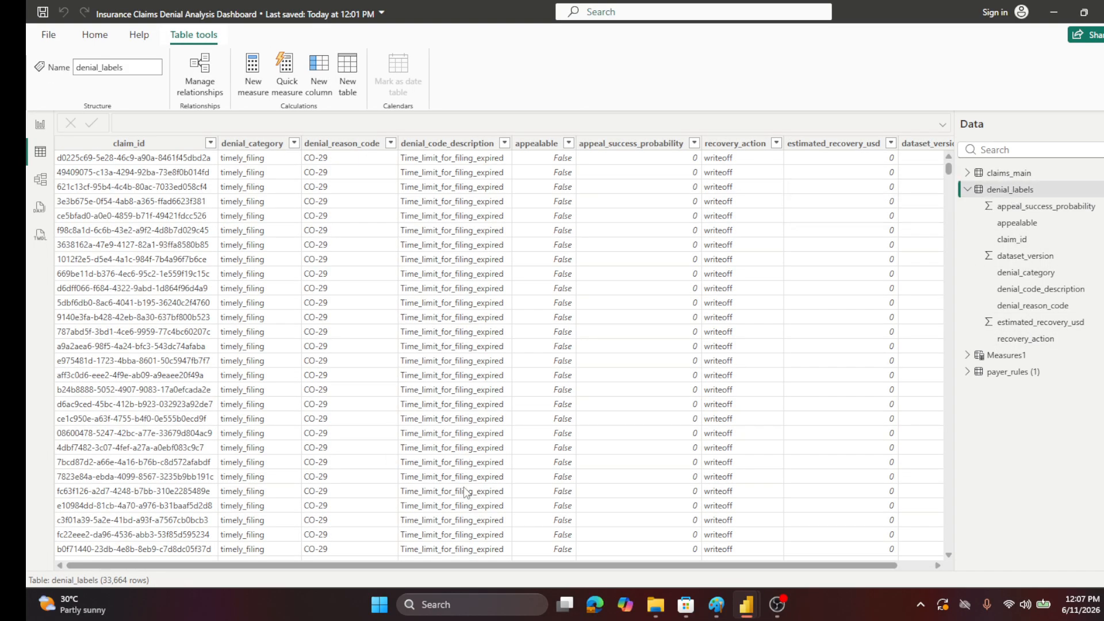
pyautogui.moveTo(804, 564); pyautogui.dragTo(838, 562)
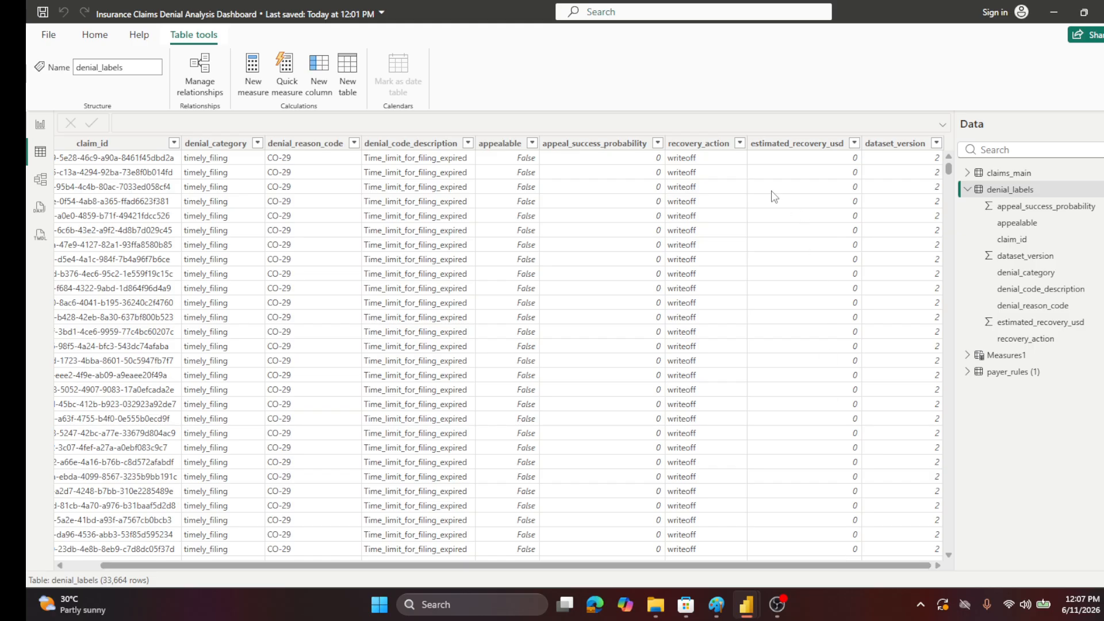
pyautogui.click(740, 144)
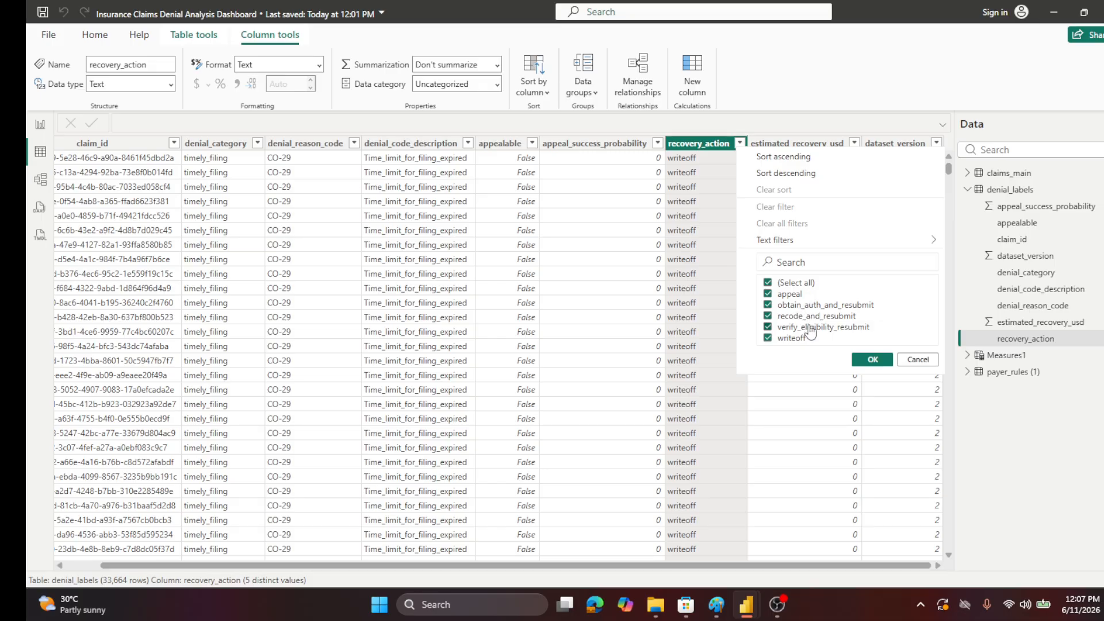
pyautogui.click(881, 361)
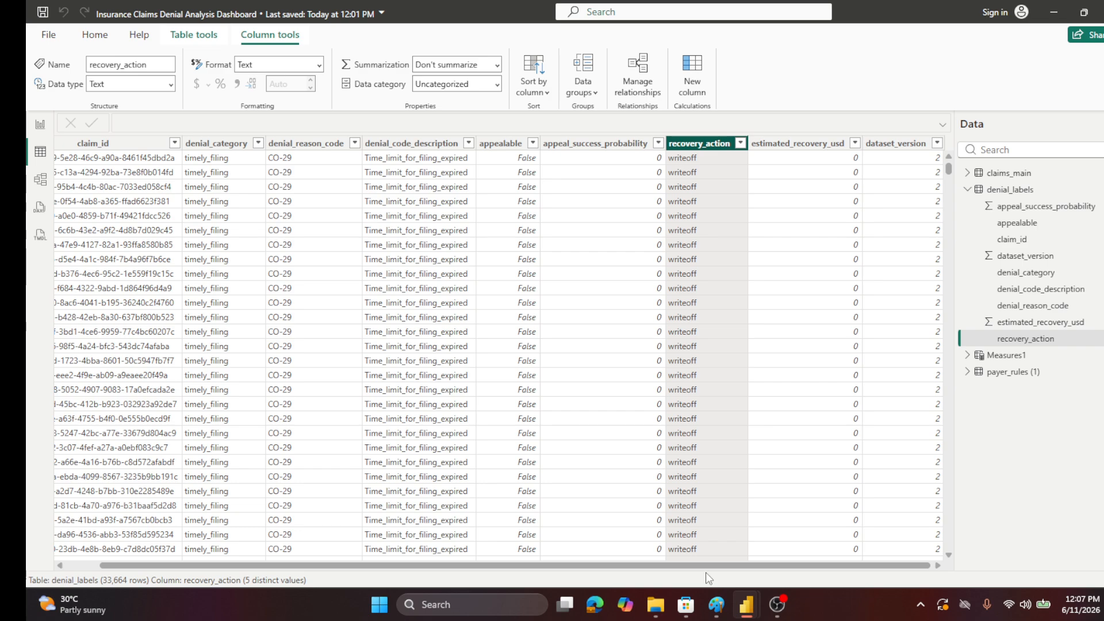
# - Inspect the estimated_recovery_usd column's values, check the Claims Recovery by Actions chart and return to the denial_labels data
pyautogui.moveTo(705, 568); pyautogui.dragTo(753, 570)
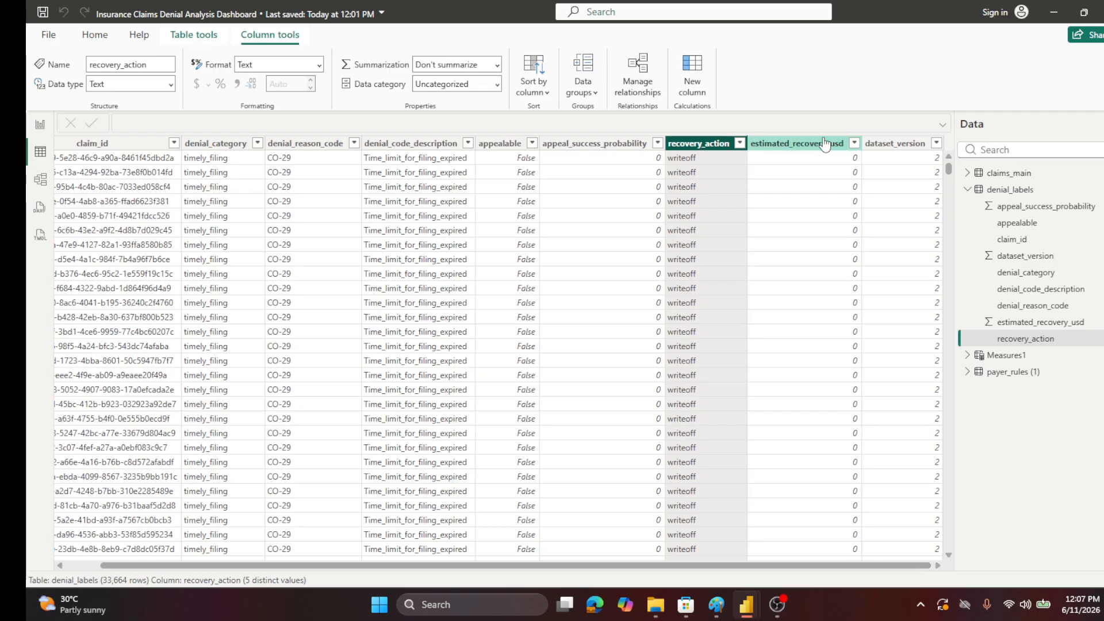
pyautogui.click(854, 144)
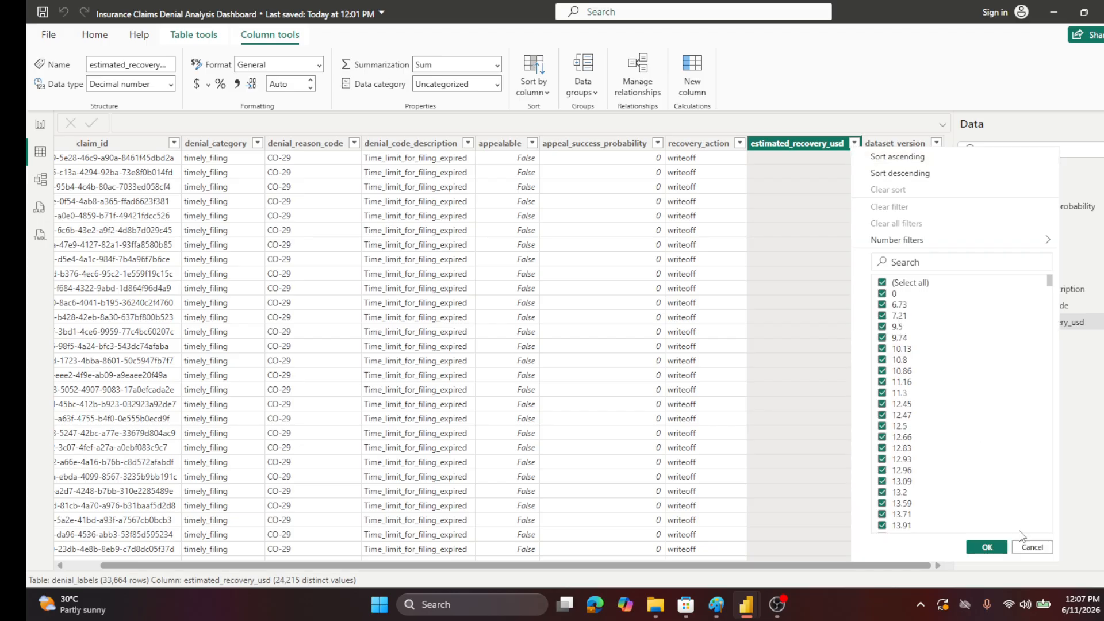
pyautogui.click(1030, 547)
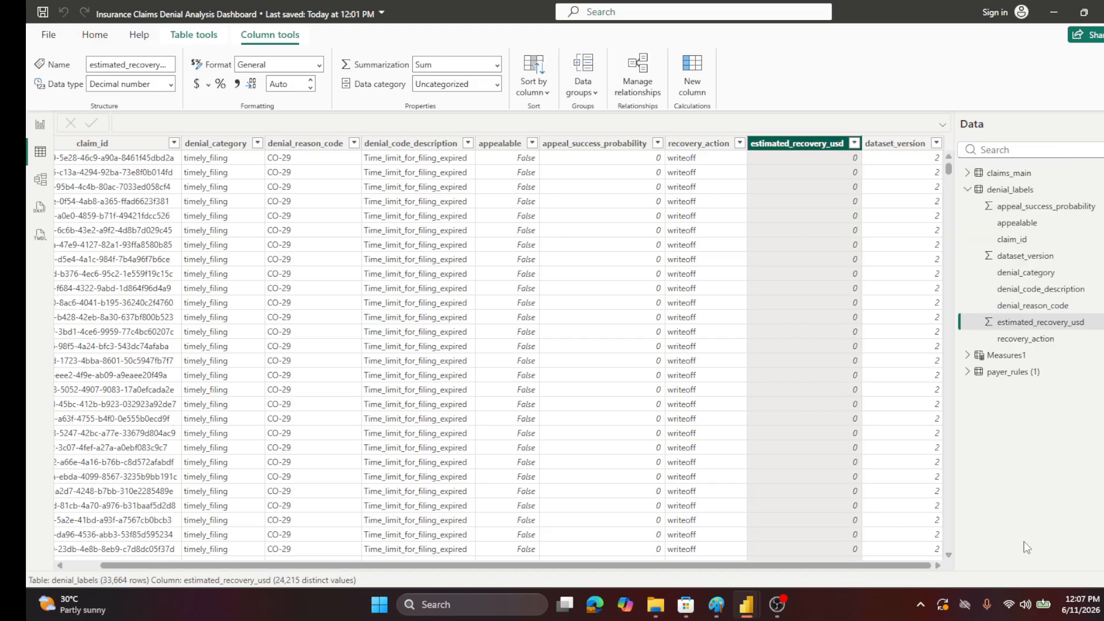
pyautogui.click(40, 124)
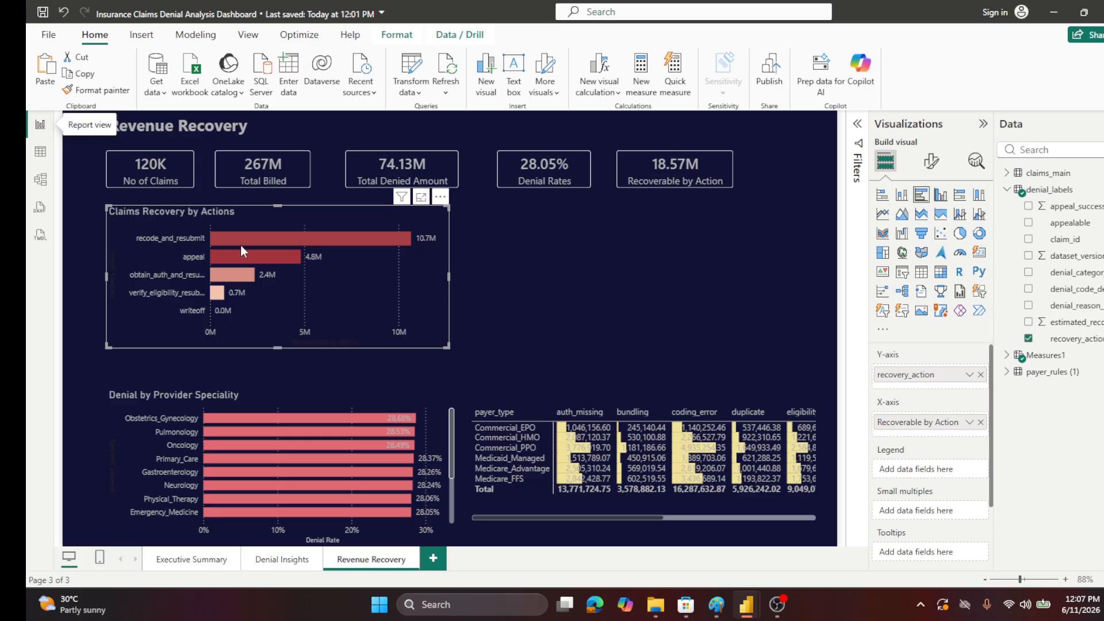
pyautogui.moveTo(256, 240)
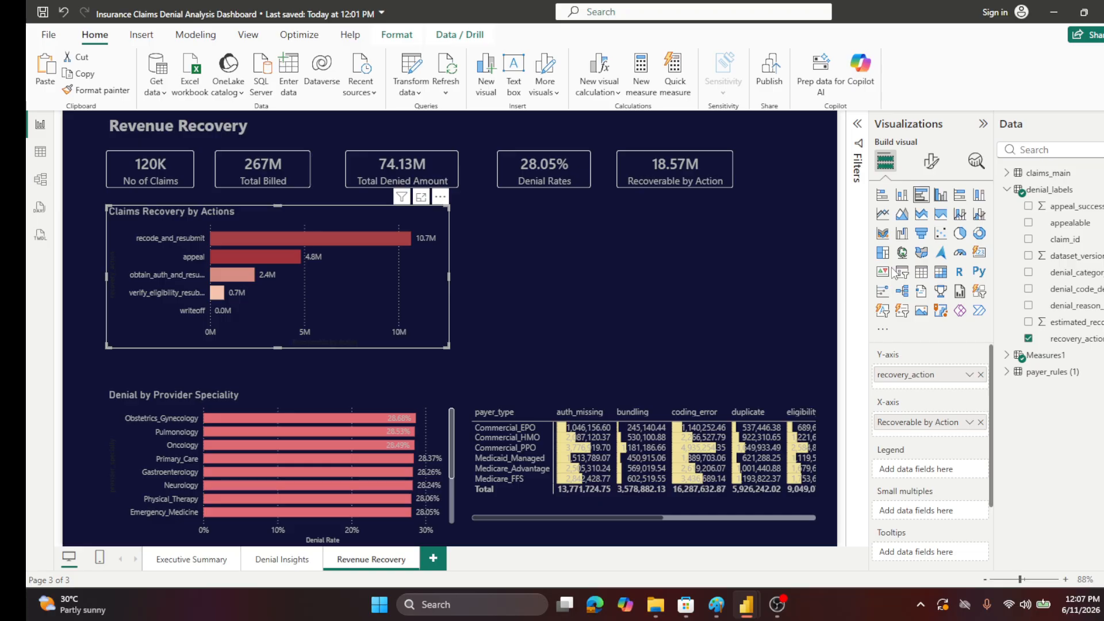
pyautogui.click(40, 153)
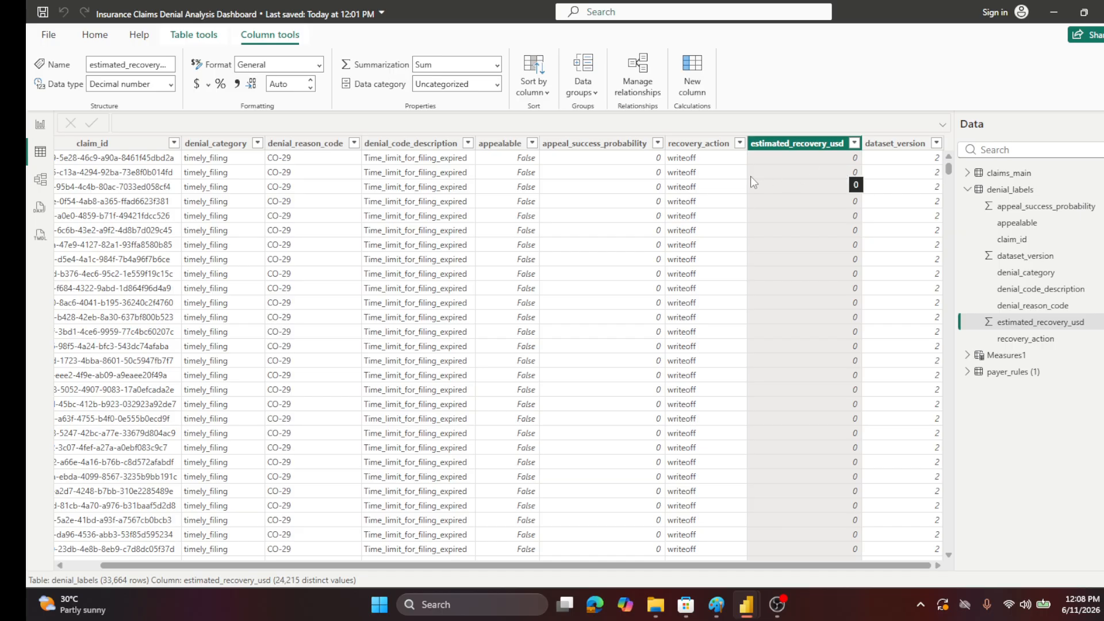
# - Filter the denial_labels table's recovery_action column to appeal only and inspect the matching estimated_recovery_usd values
pyautogui.scroll(-10, 723, 216)
pyautogui.scroll(-10, 723, 215)
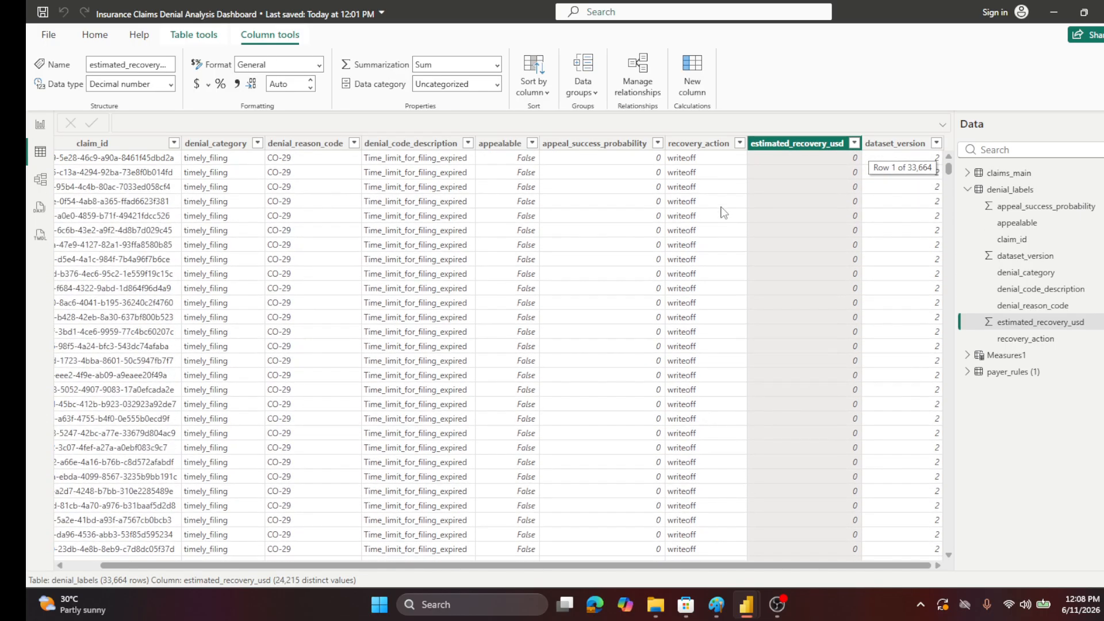
pyautogui.click(739, 143)
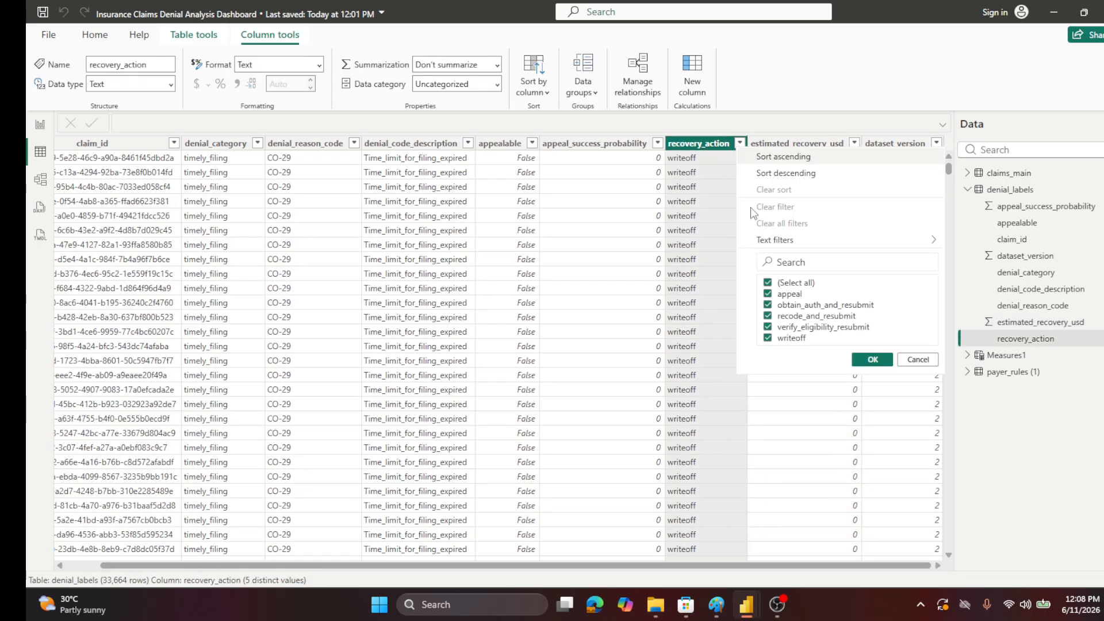
pyautogui.click(768, 283)
pyautogui.click(767, 294)
pyautogui.click(872, 359)
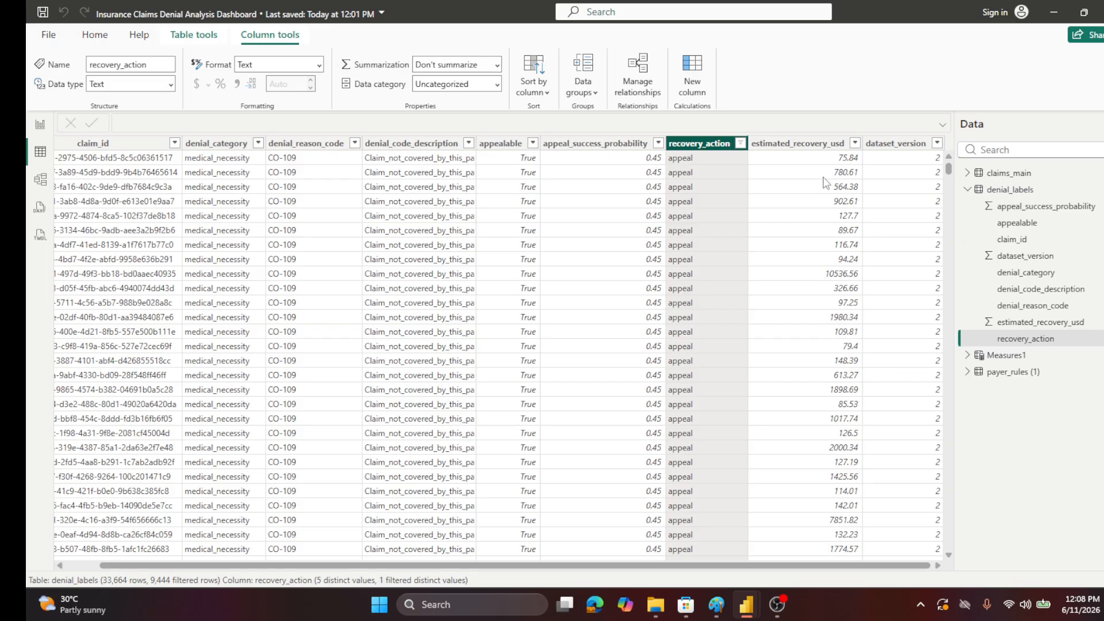
# - Reselect all recovery_action values in the denial_labels table and return to the Revenue Recovery report page
pyautogui.click(740, 143)
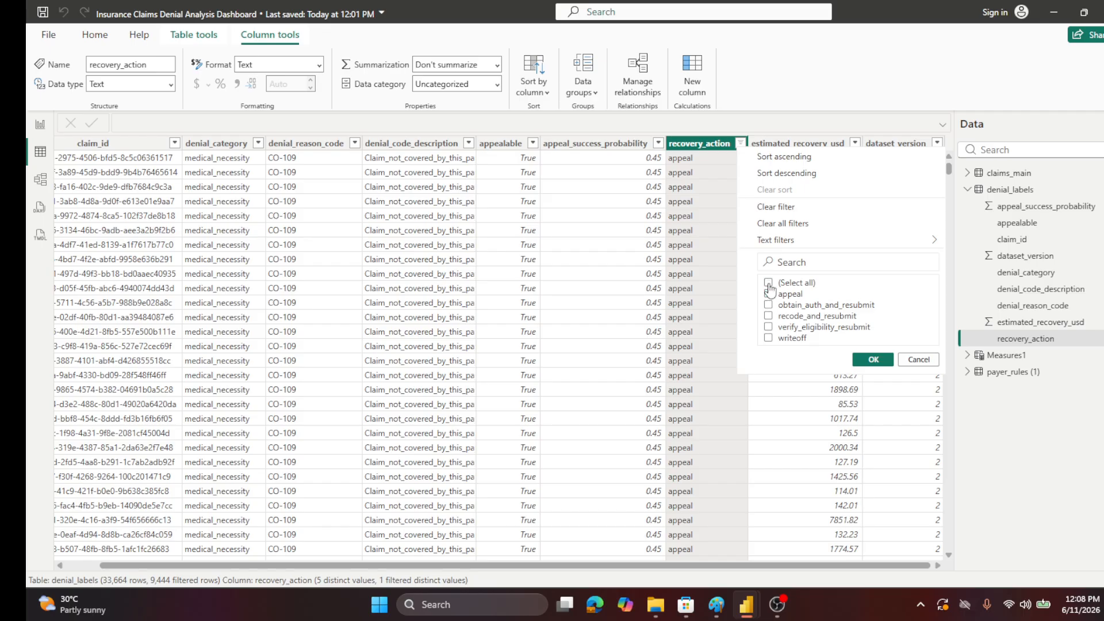
pyautogui.click(768, 282)
pyautogui.click(872, 360)
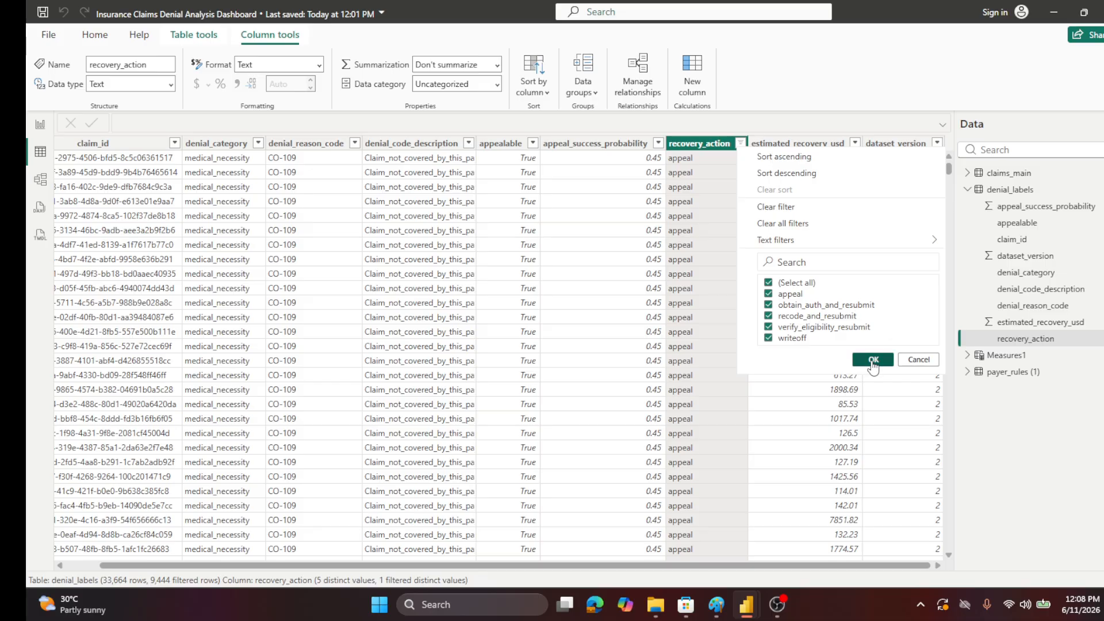
pyautogui.click(40, 124)
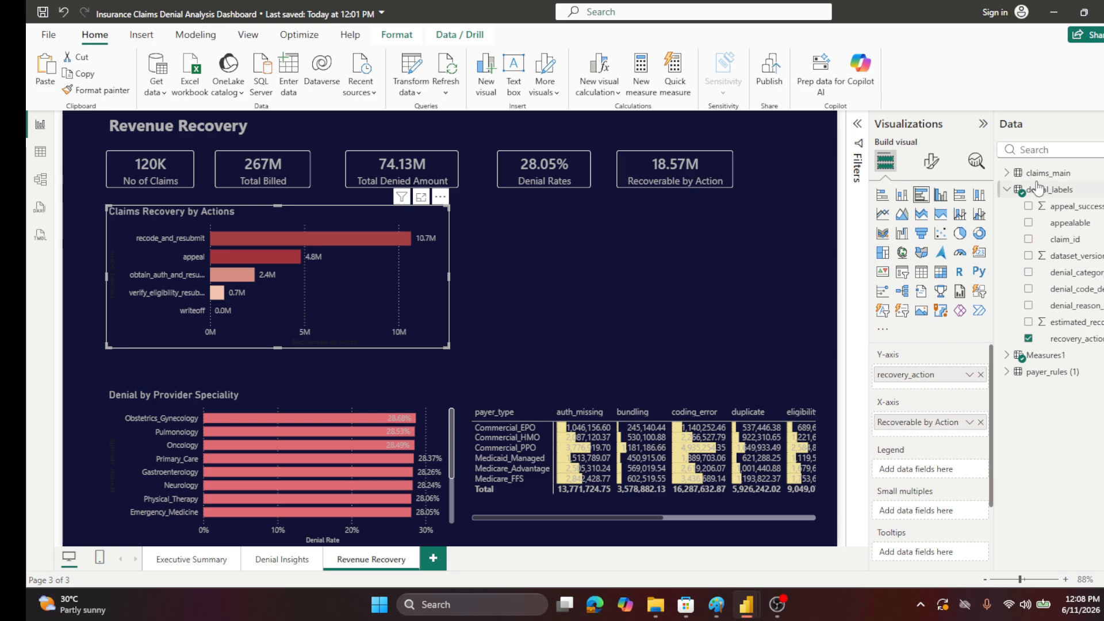
# - Recolor the Claims Recovery by Actions bars with a gradient from light yellow to darker yellow, and save the report
pyautogui.click(931, 165)
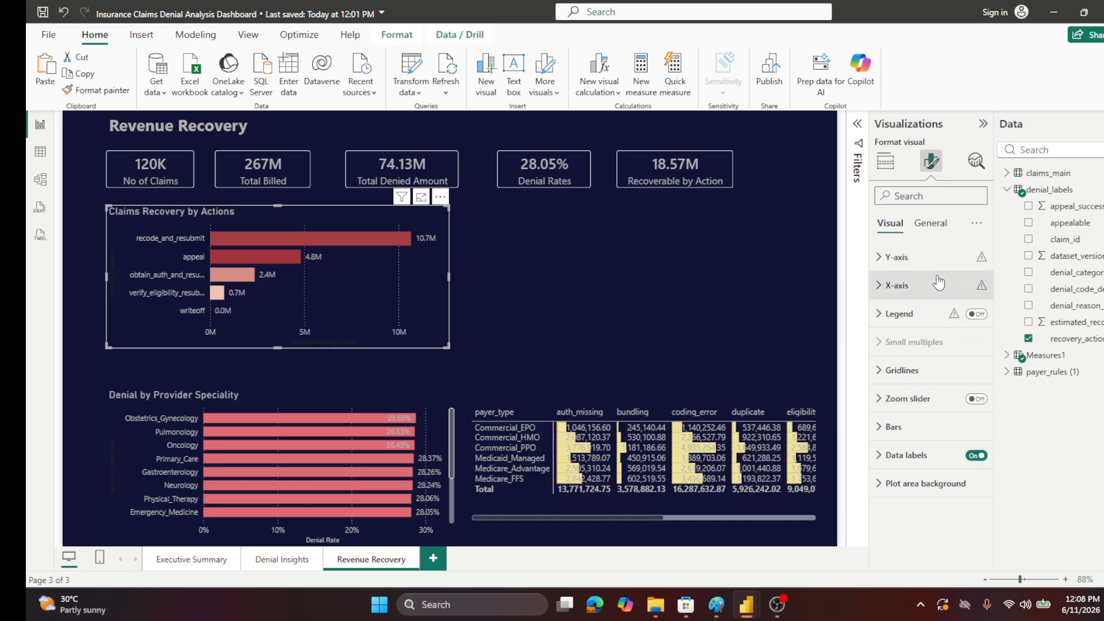
pyautogui.click(883, 428)
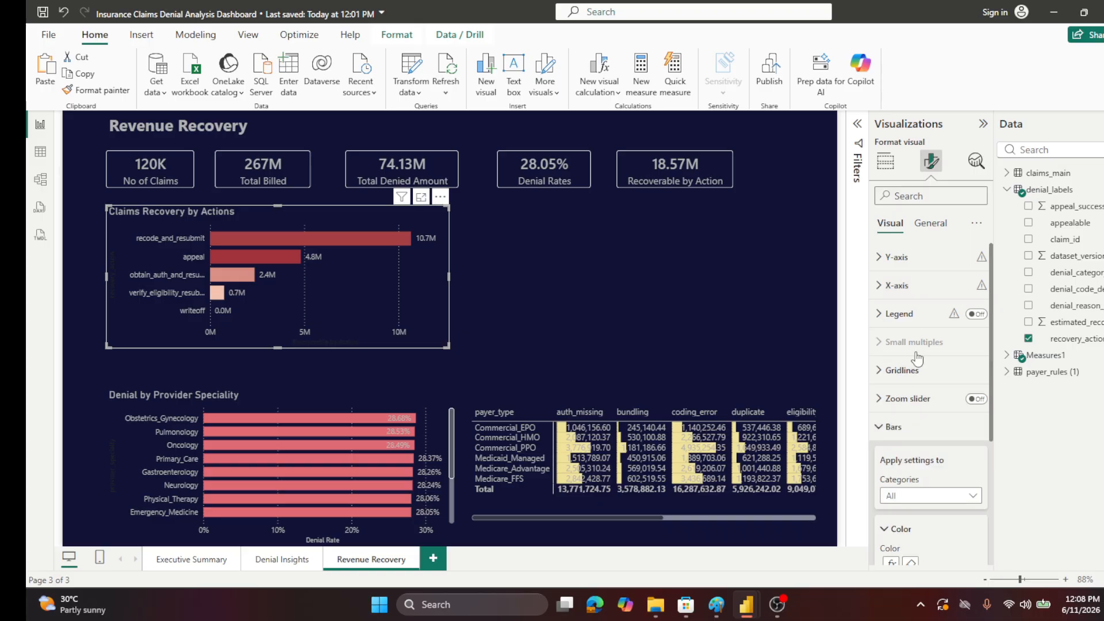
pyautogui.scroll(-3, 917, 361)
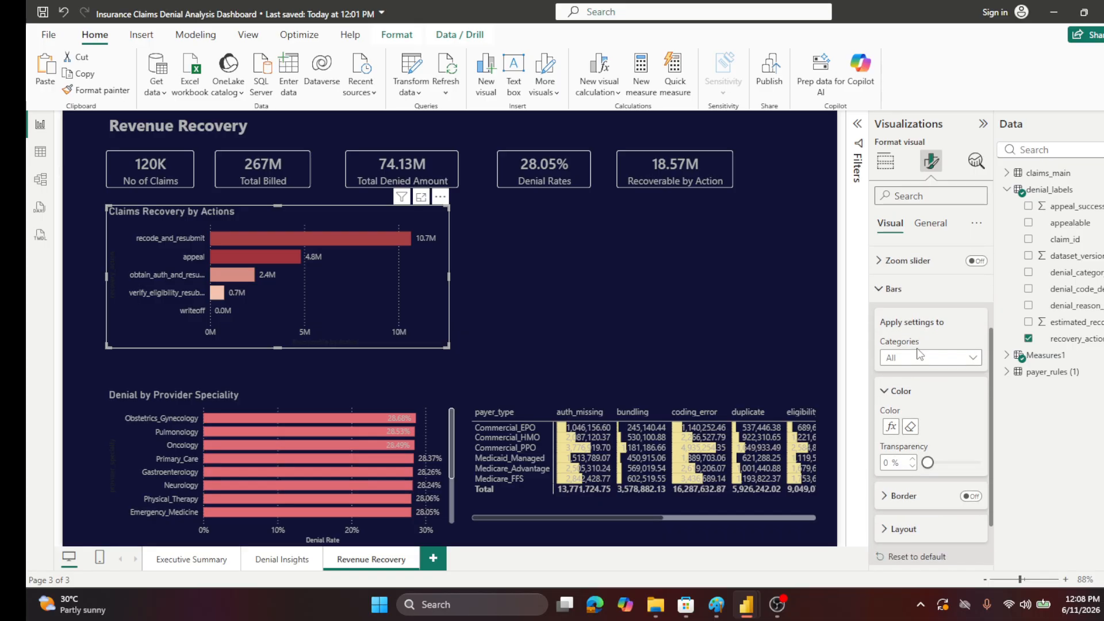
pyautogui.click(892, 429)
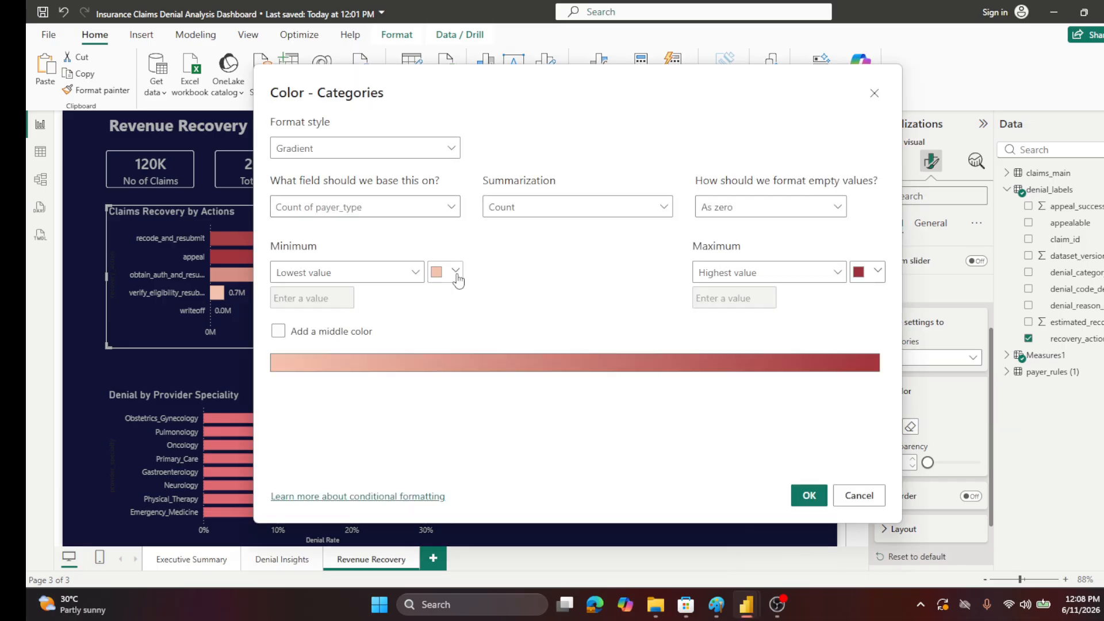
pyautogui.click(456, 272)
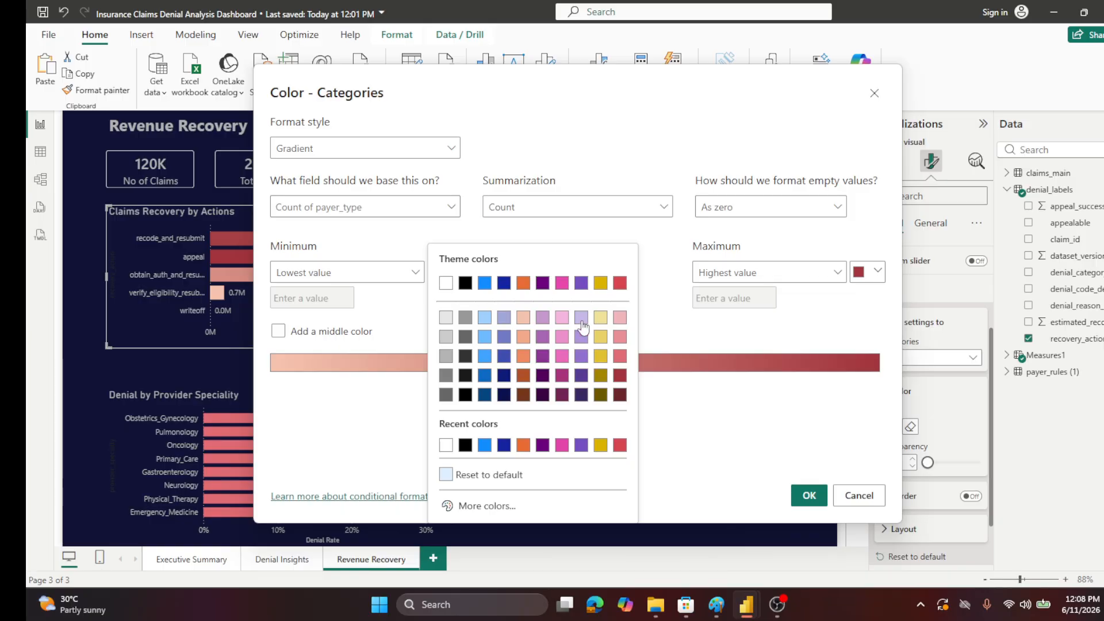
pyautogui.click(601, 318)
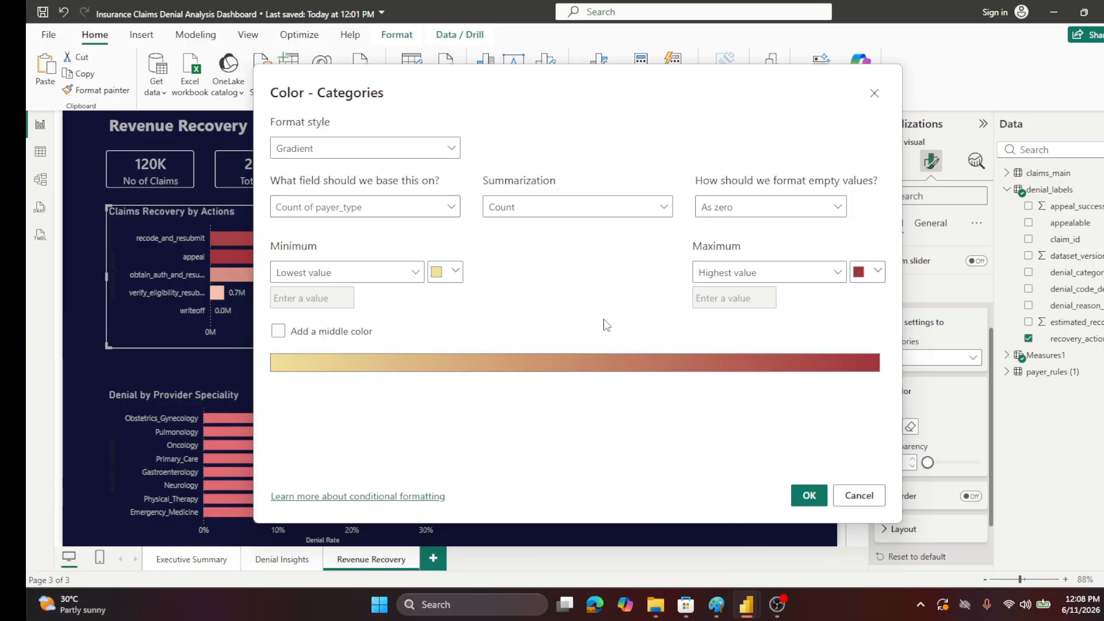
pyautogui.click(878, 271)
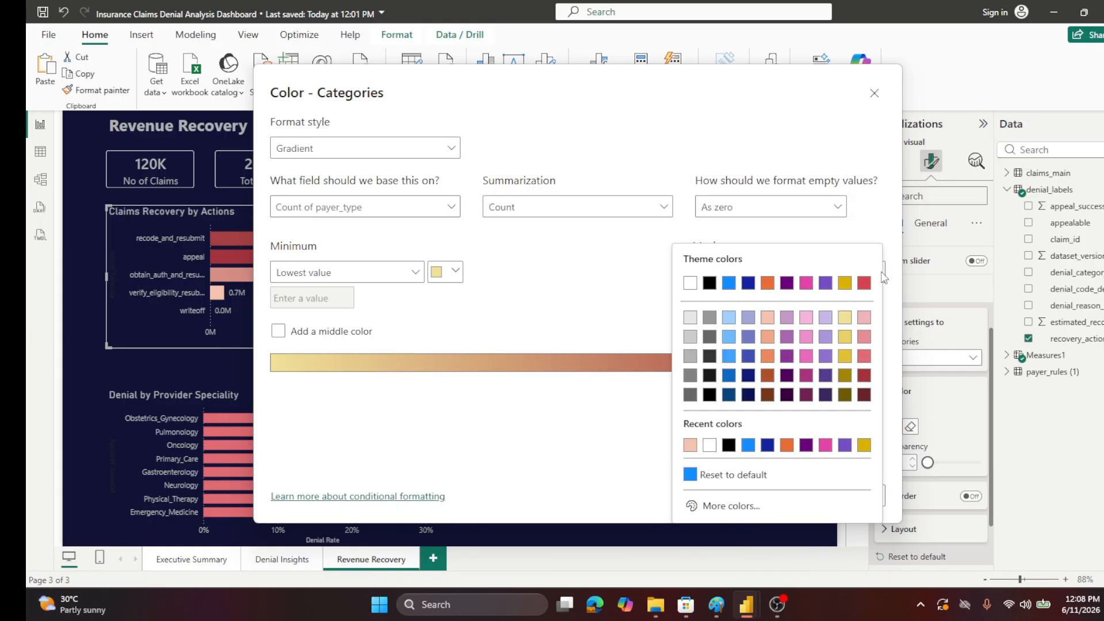
pyautogui.click(848, 363)
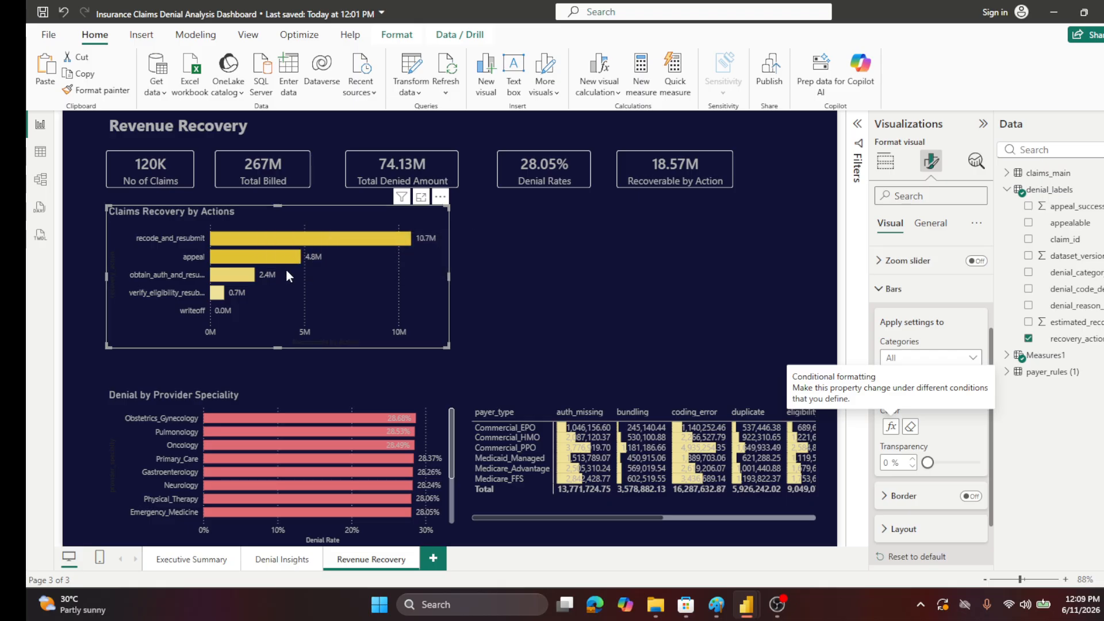
pyautogui.moveTo(249, 240)
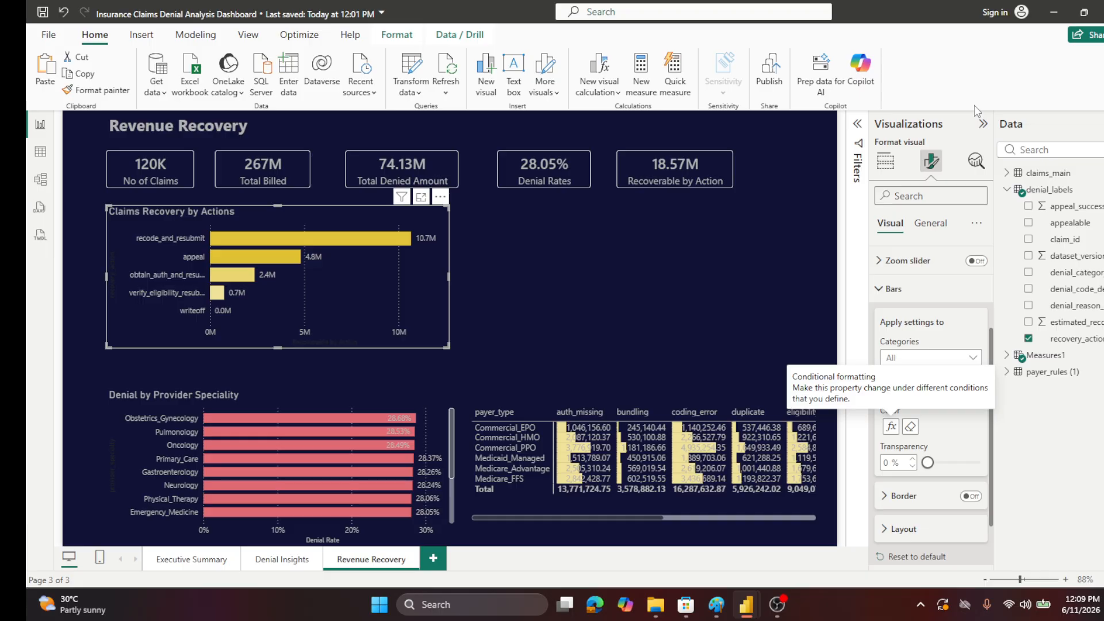
pyautogui.click(43, 12)
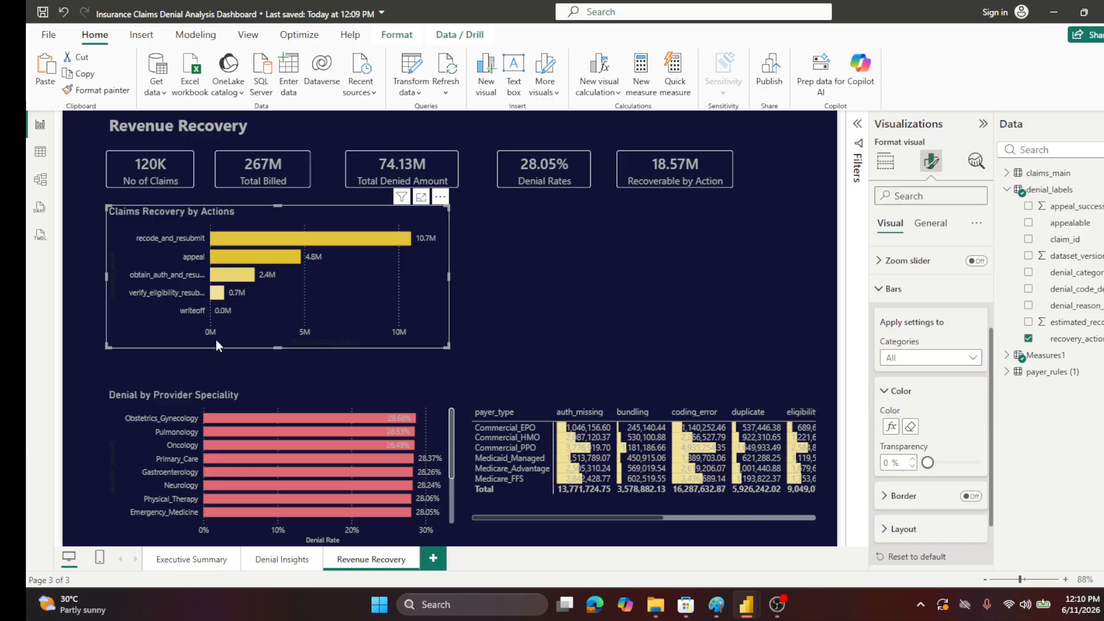
# - Duplicate the Claims Recovery by Actions chart beside the original and remove Recoverable by Action from the copy's X-axis
pyautogui.moveTo(222, 336); pyautogui.dragTo(565, 336)
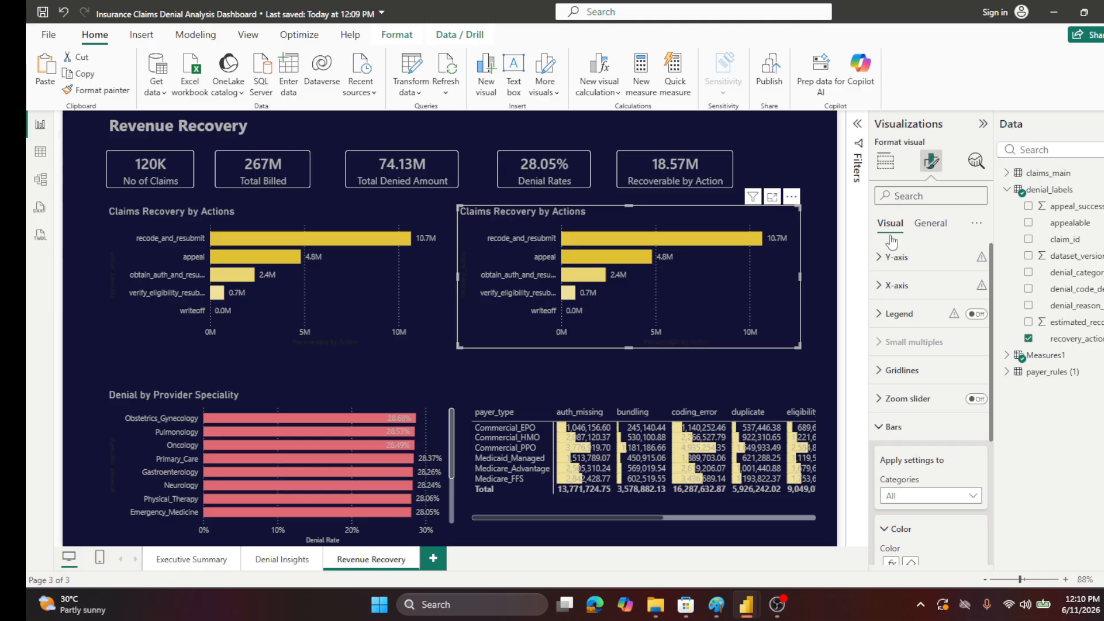
pyautogui.click(886, 167)
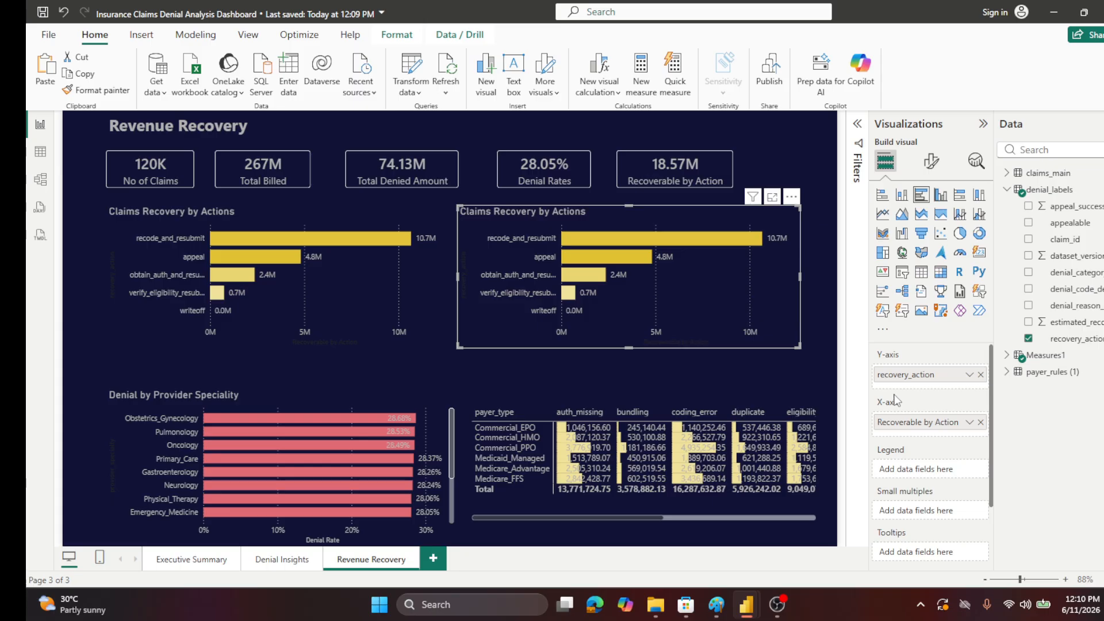
pyautogui.click(980, 422)
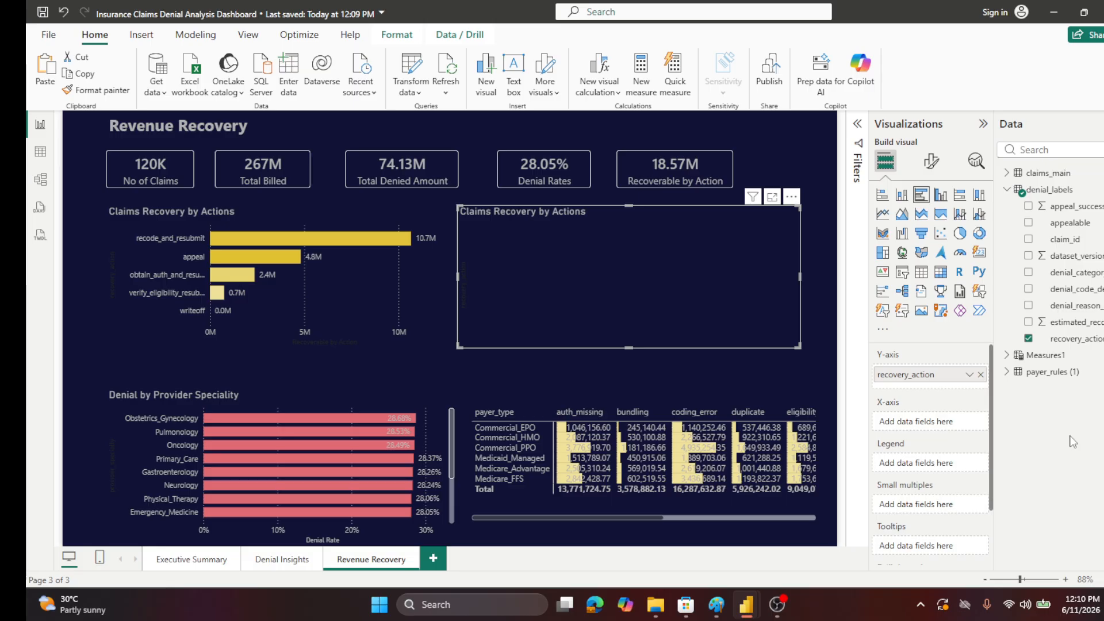
# - Replace recovery_action with denial_category on the copied chart's Y-axis and leave its X-axis empty
pyautogui.moveTo(1038, 280); pyautogui.dragTo(929, 428)
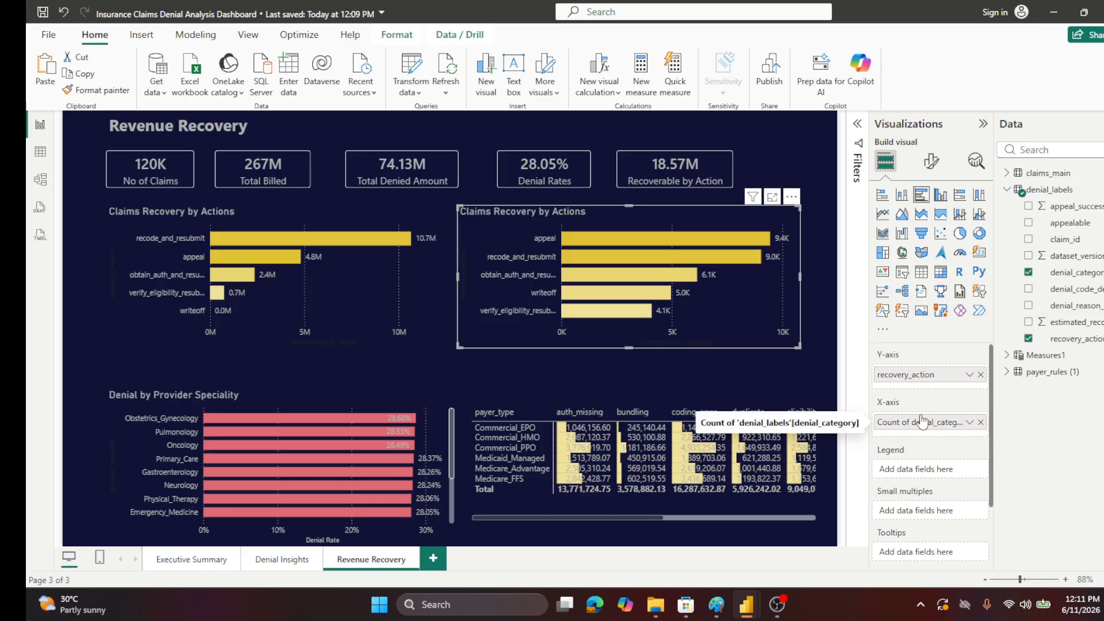
pyautogui.moveTo(906, 374)
pyautogui.mouseDown()
pyautogui.moveTo(914, 435)
pyautogui.moveTo(911, 381)
pyautogui.mouseUp()
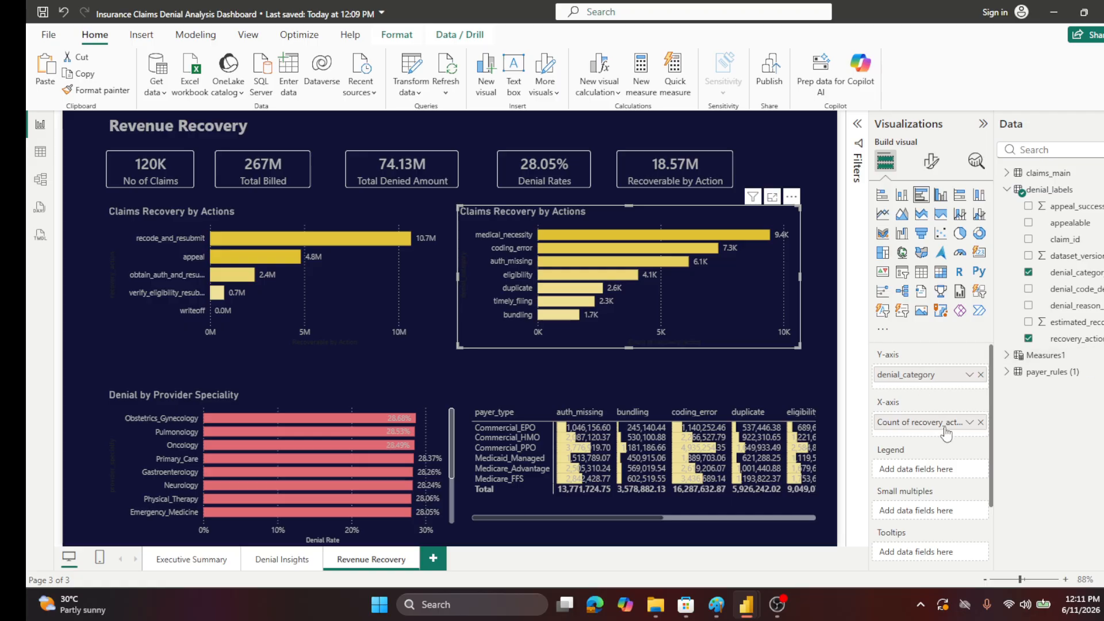
pyautogui.click(980, 423)
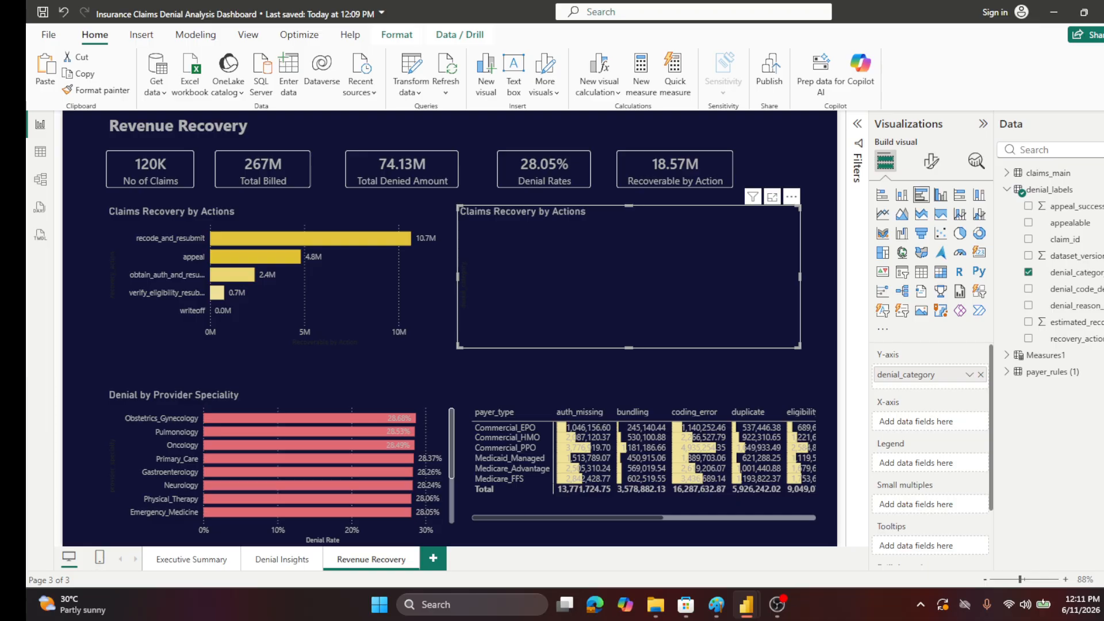
# - Create the measure Appeal Success Rate = AVERAGE(denial_labels[appeal_success_probability]) in the Measures1 table
pyautogui.rightClick(1031, 362)
pyautogui.click(947, 384)
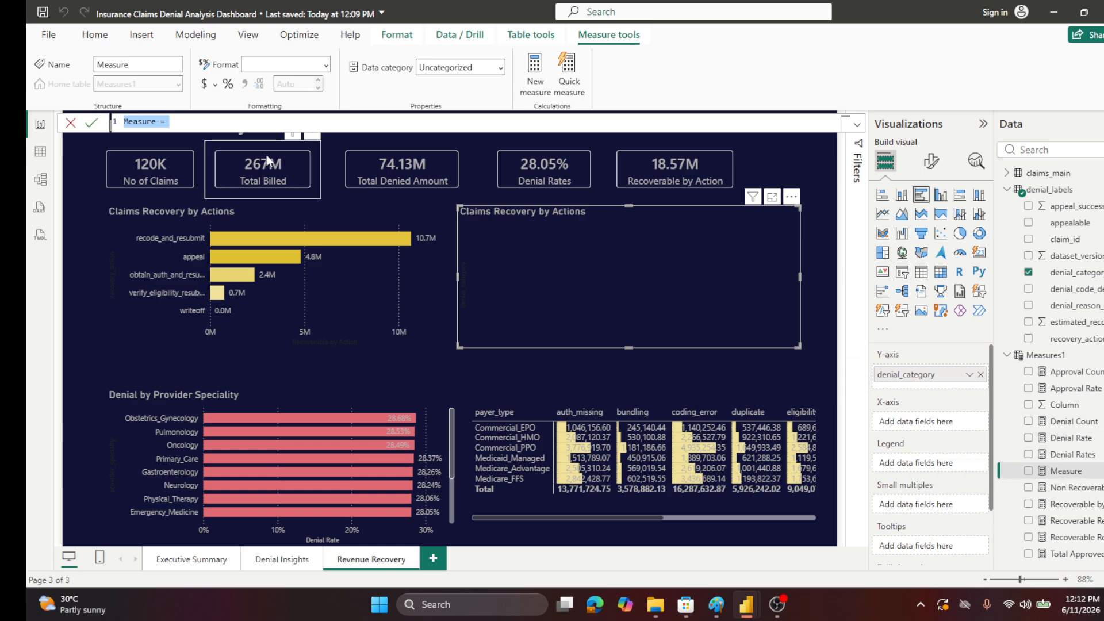
pyautogui.write('Appeal Success Rate = AVERAGE(denial_labels[appeal_success_probability])')
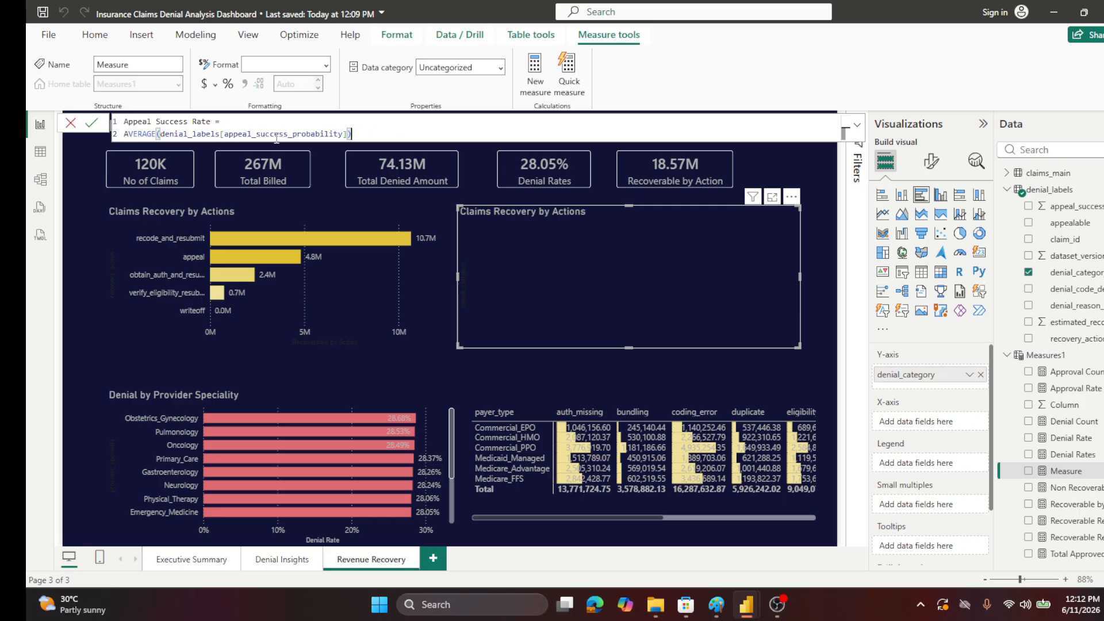
pyautogui.click(91, 123)
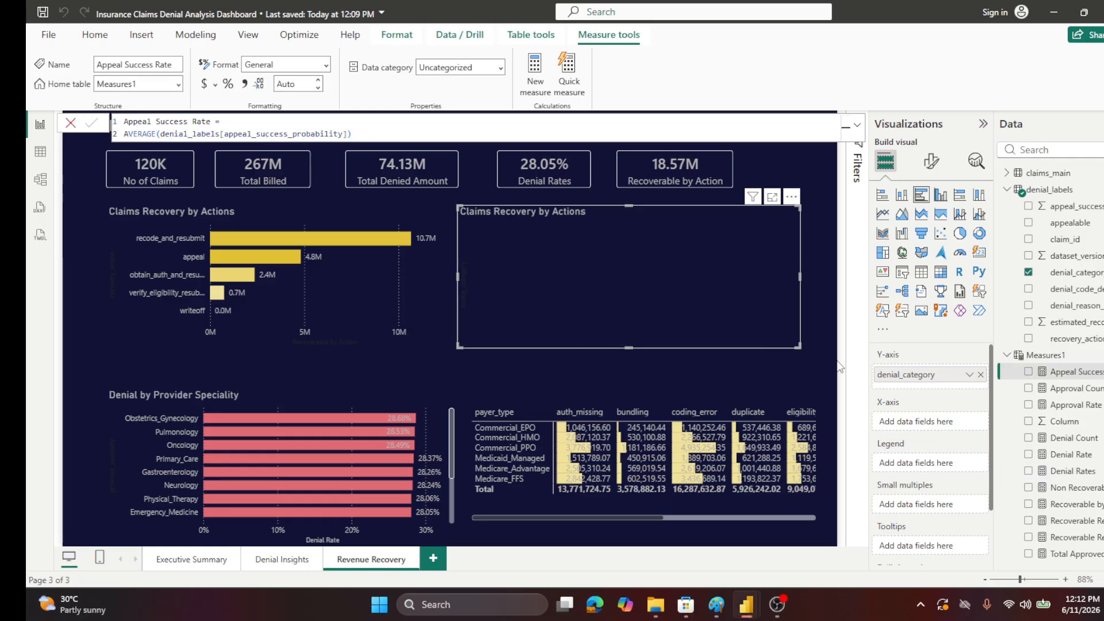
pyautogui.click(70, 123)
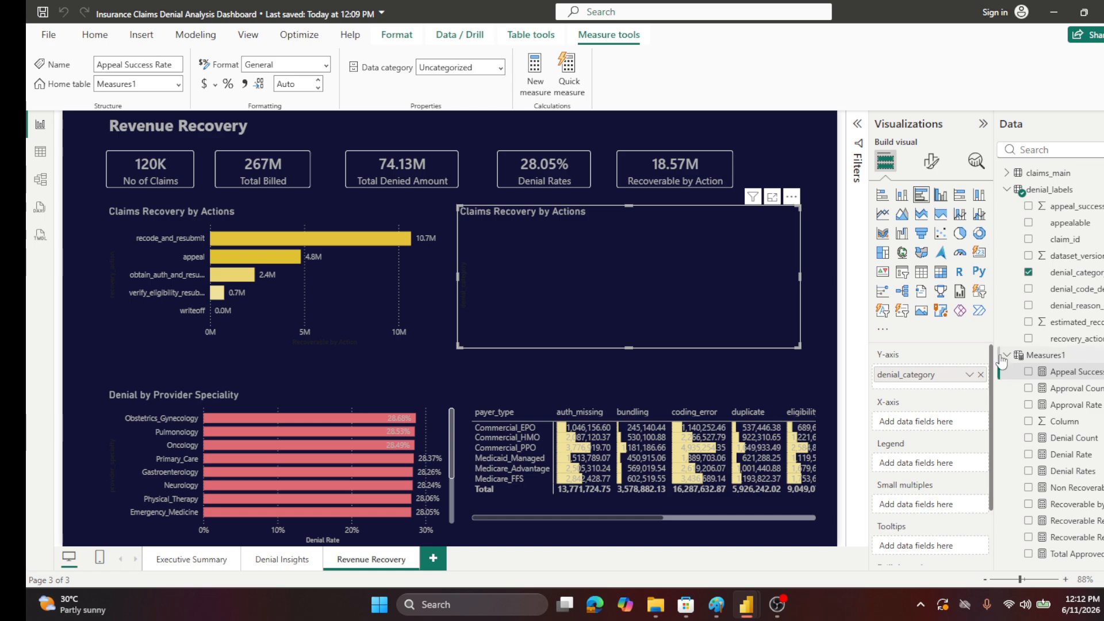
# - Add Appeal Success Rate to the copied chart's X-axis and format the measure as a percentage
pyautogui.moveTo(1079, 379); pyautogui.dragTo(952, 428)
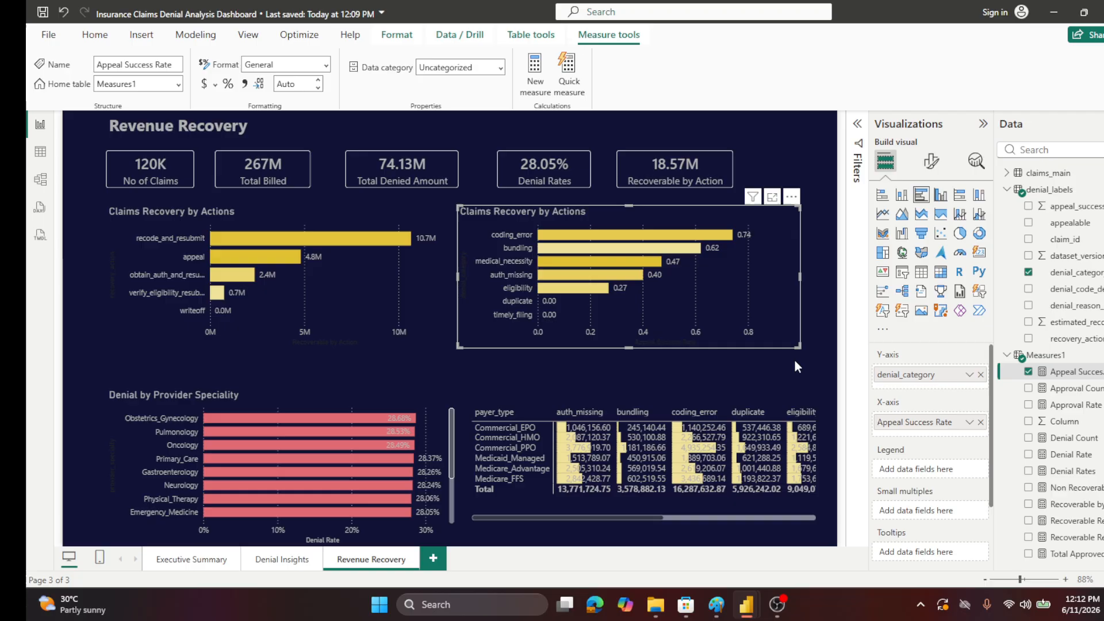
pyautogui.click(1075, 372)
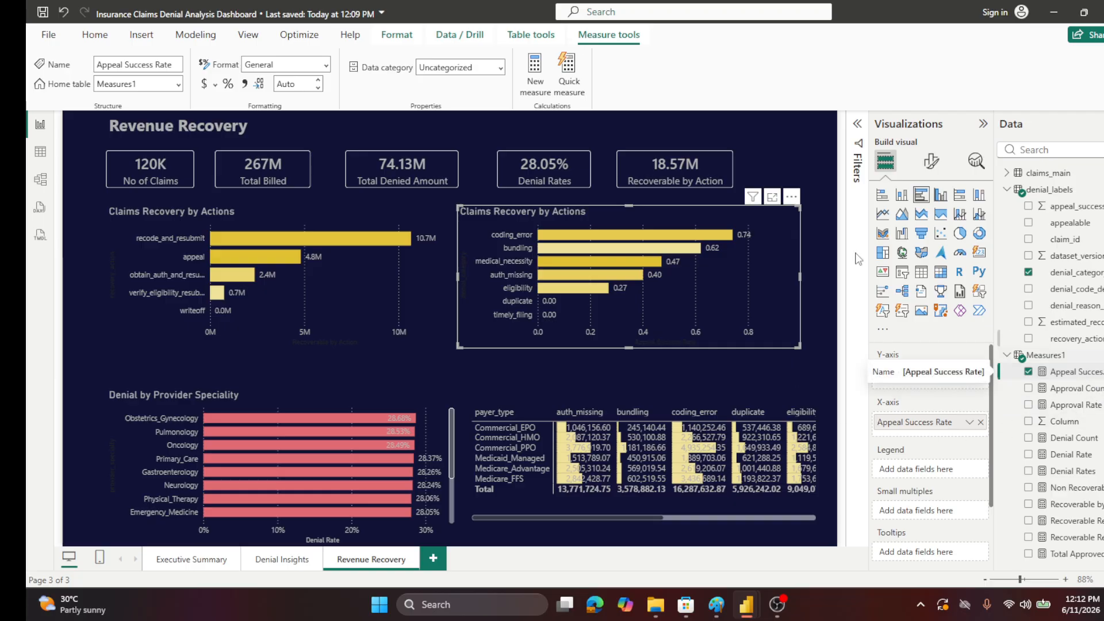
pyautogui.click(229, 86)
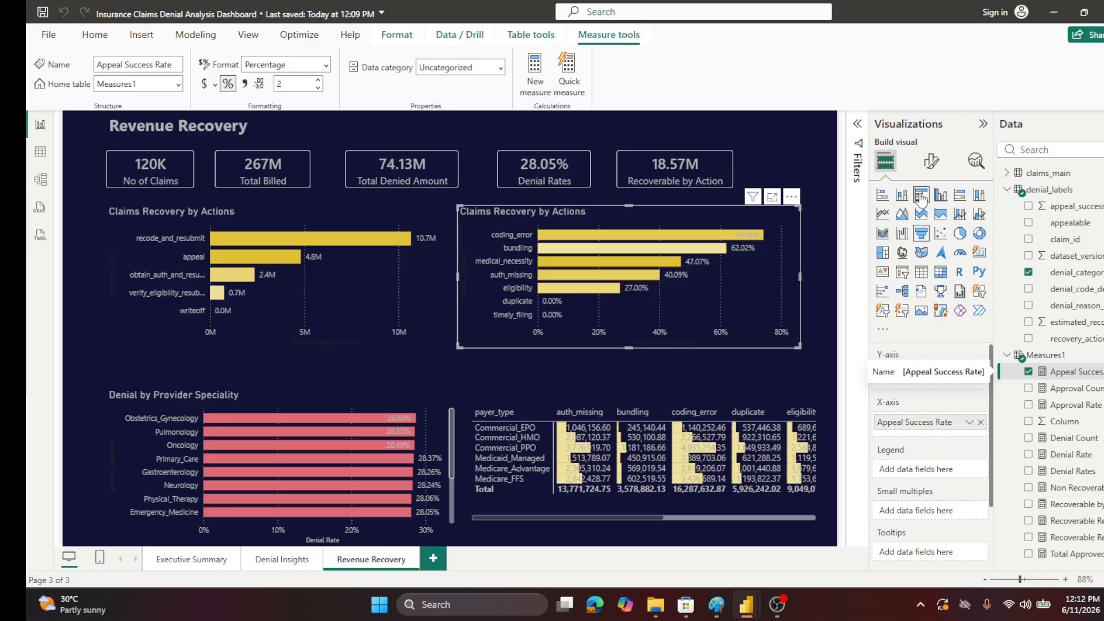
# - Set the data label position of the appeal success rate chart to Outside end
pyautogui.click(930, 162)
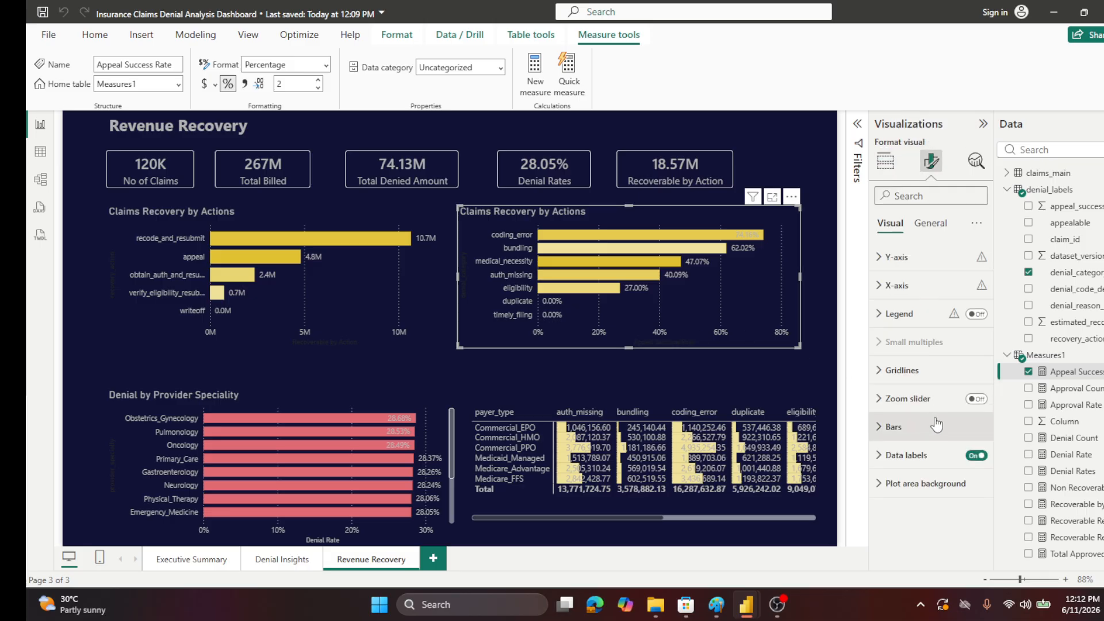
pyautogui.click(884, 463)
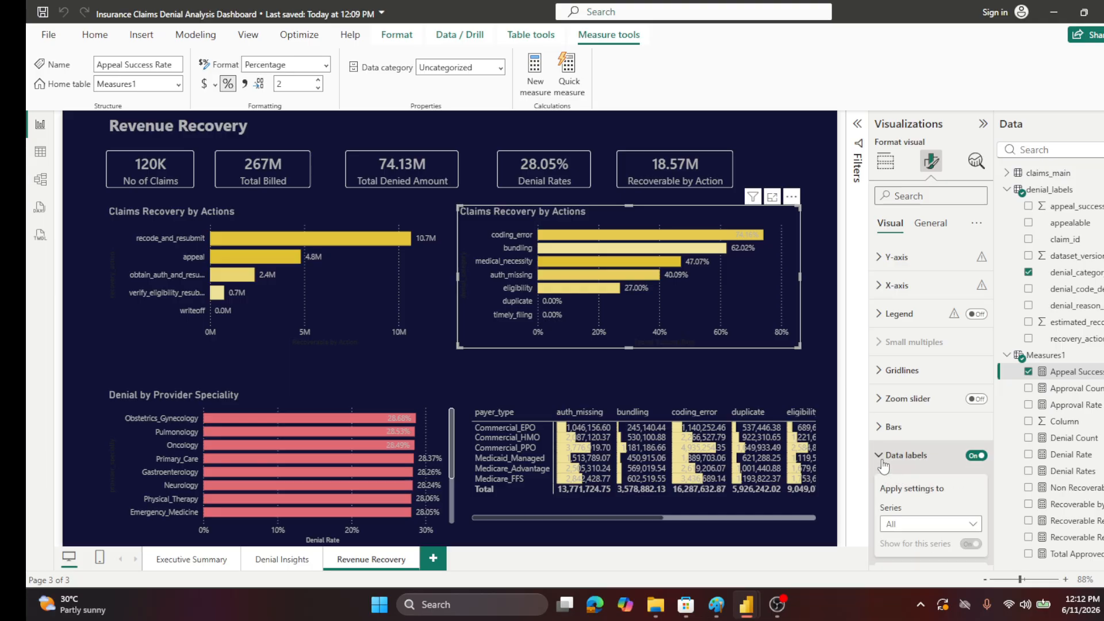
pyautogui.scroll(-2, 951, 445)
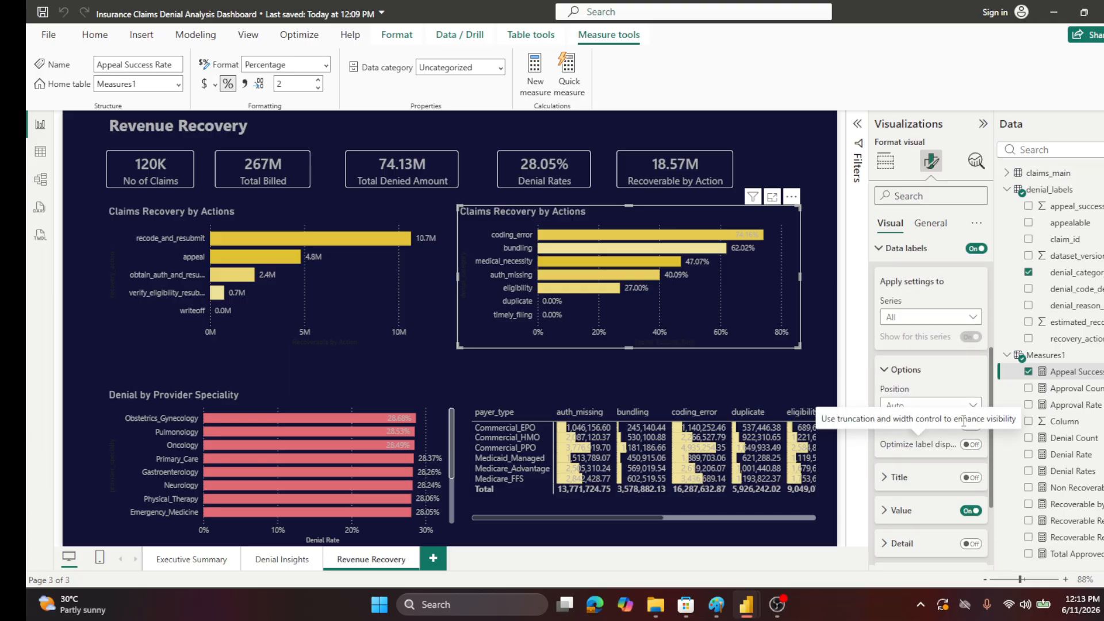
pyautogui.click(972, 406)
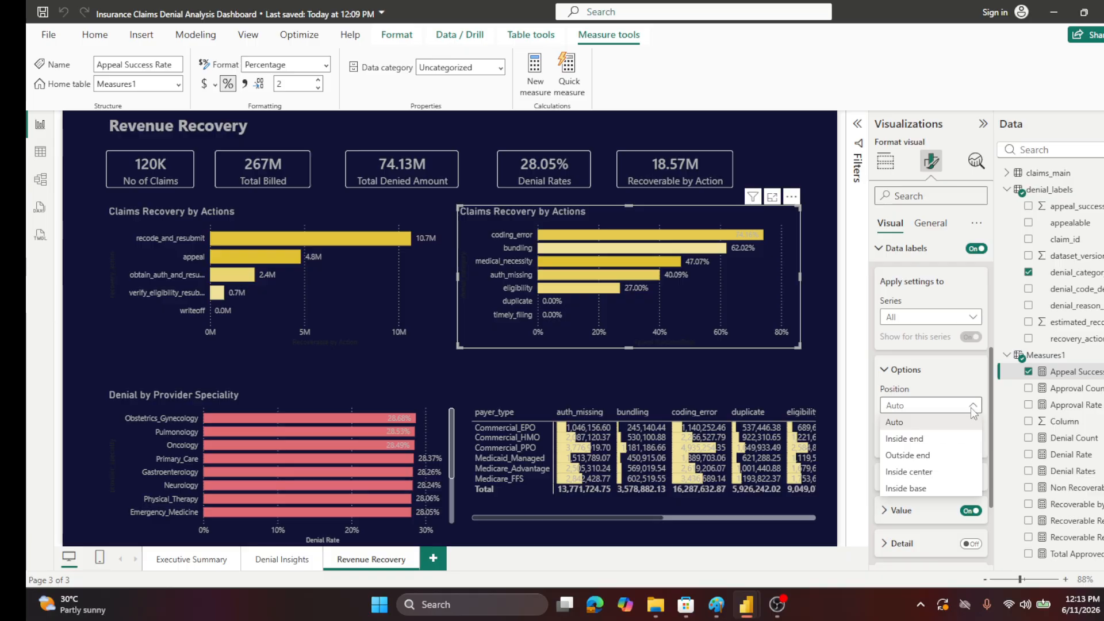
pyautogui.click(922, 457)
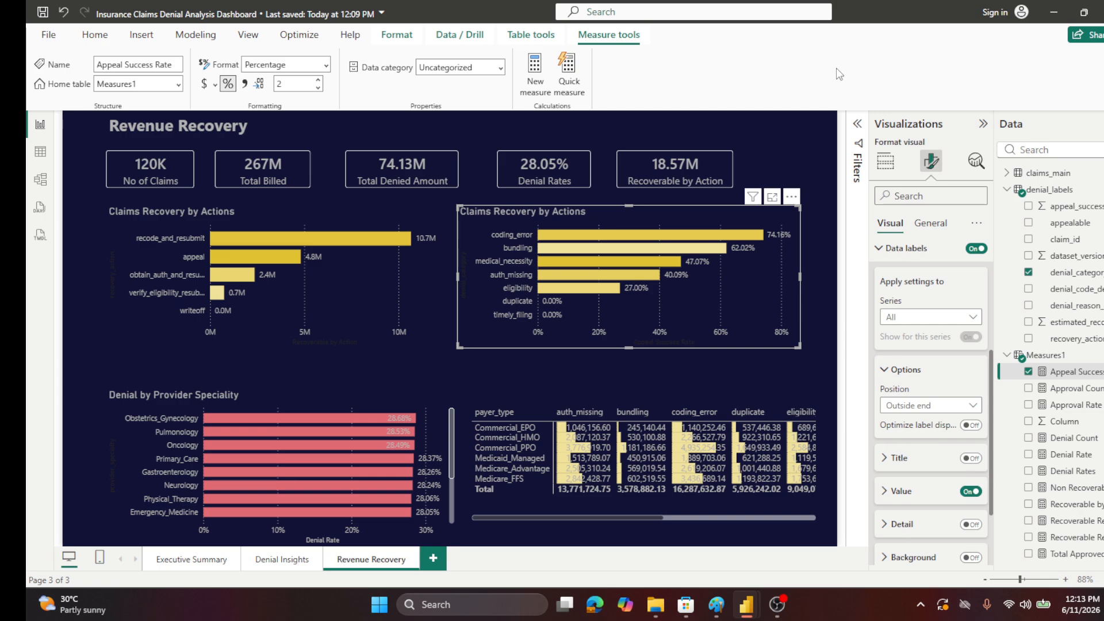
pyautogui.click(884, 371)
pyautogui.click(879, 249)
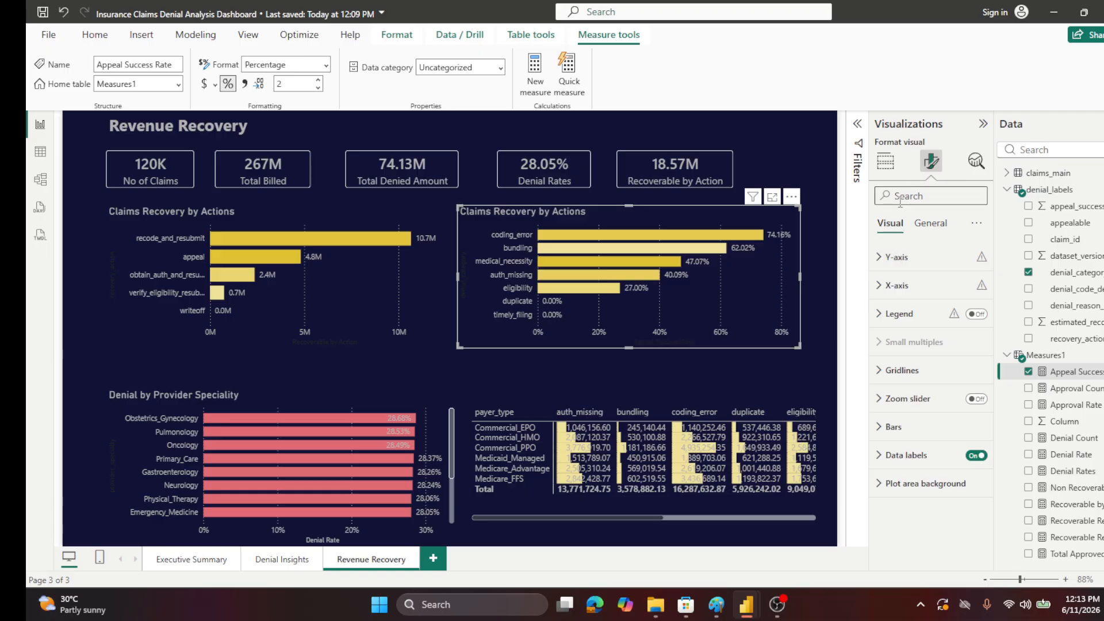
# - Change the title of the appeal success rate chart to "Appeal Success Probability by Denial Category"
pyautogui.click(929, 223)
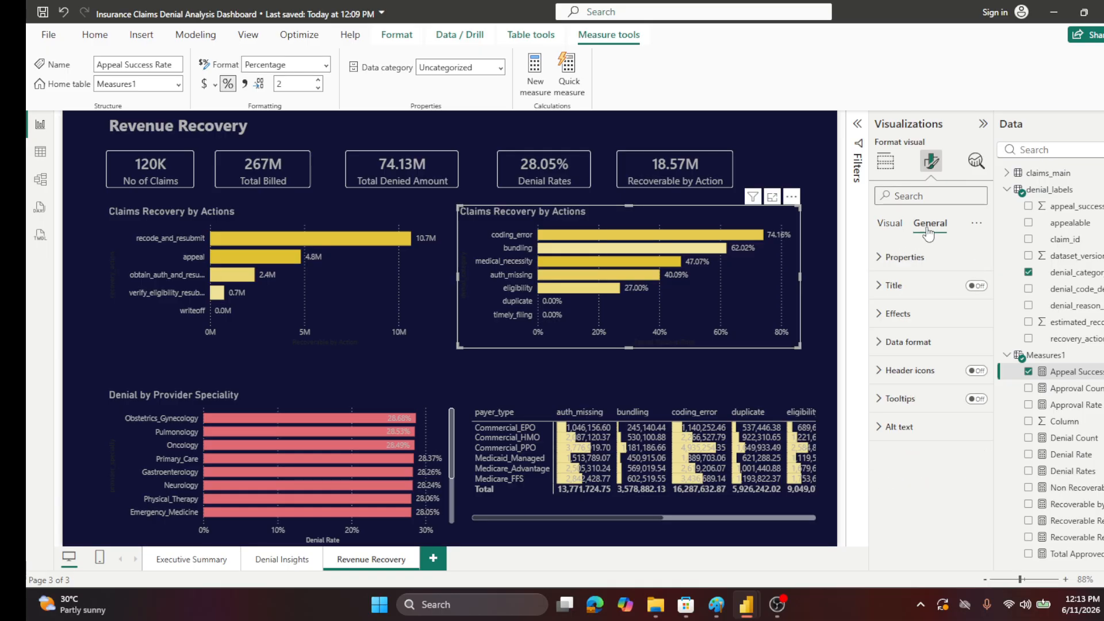
pyautogui.click(891, 285)
pyautogui.moveTo(886, 354); pyautogui.dragTo(1039, 357)
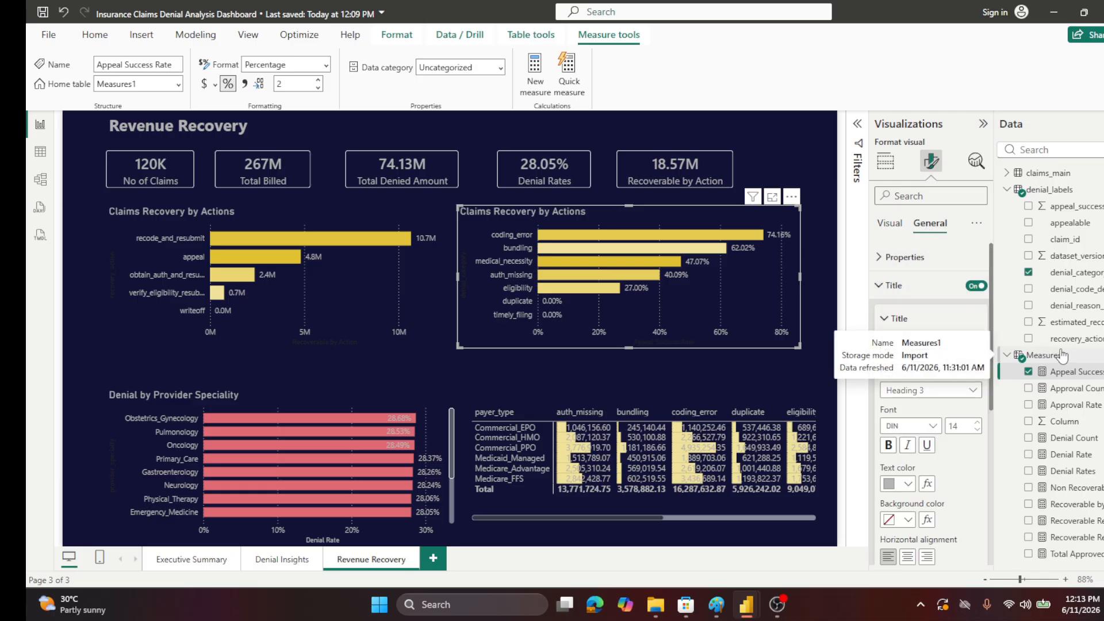
pyautogui.write('A')
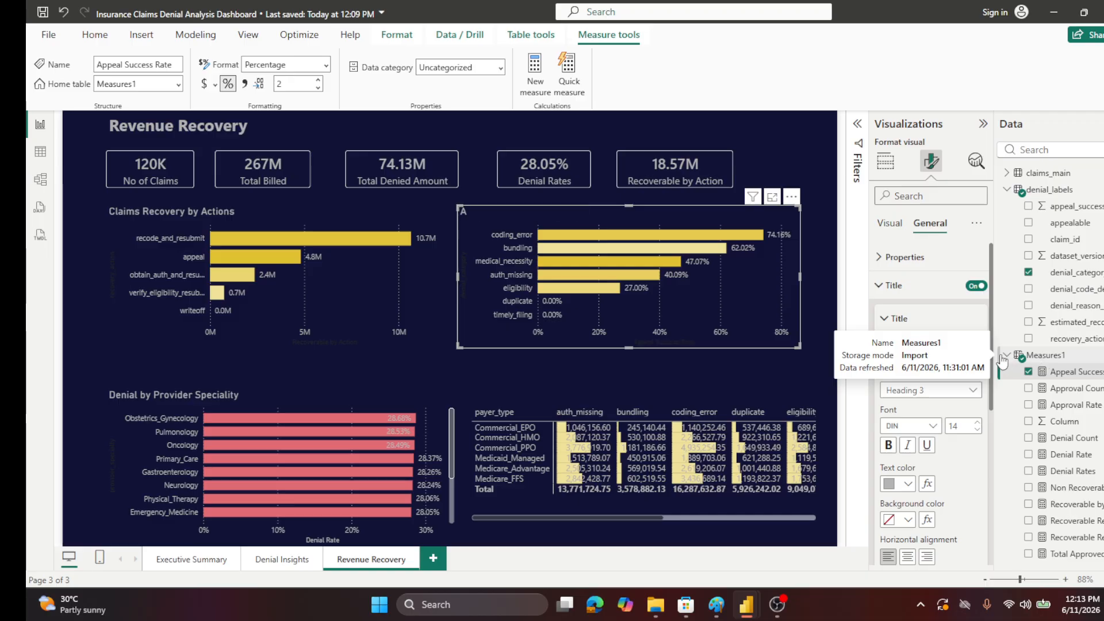
pyautogui.write('ppeal Success')
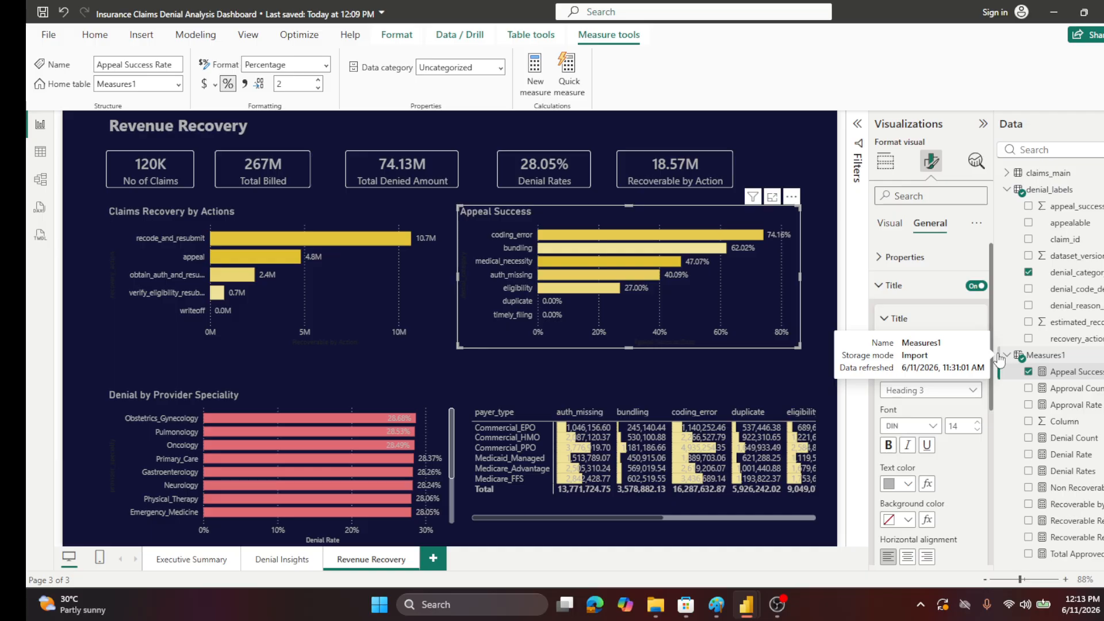
pyautogui.write(' Probability by Denial Categ')
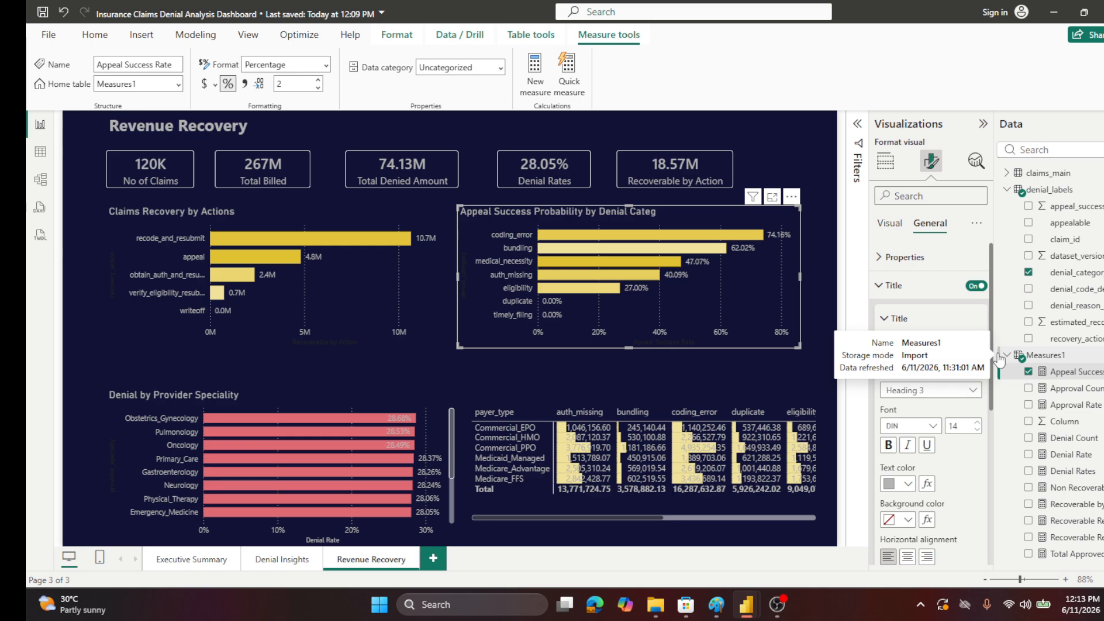
pyautogui.write('ory')
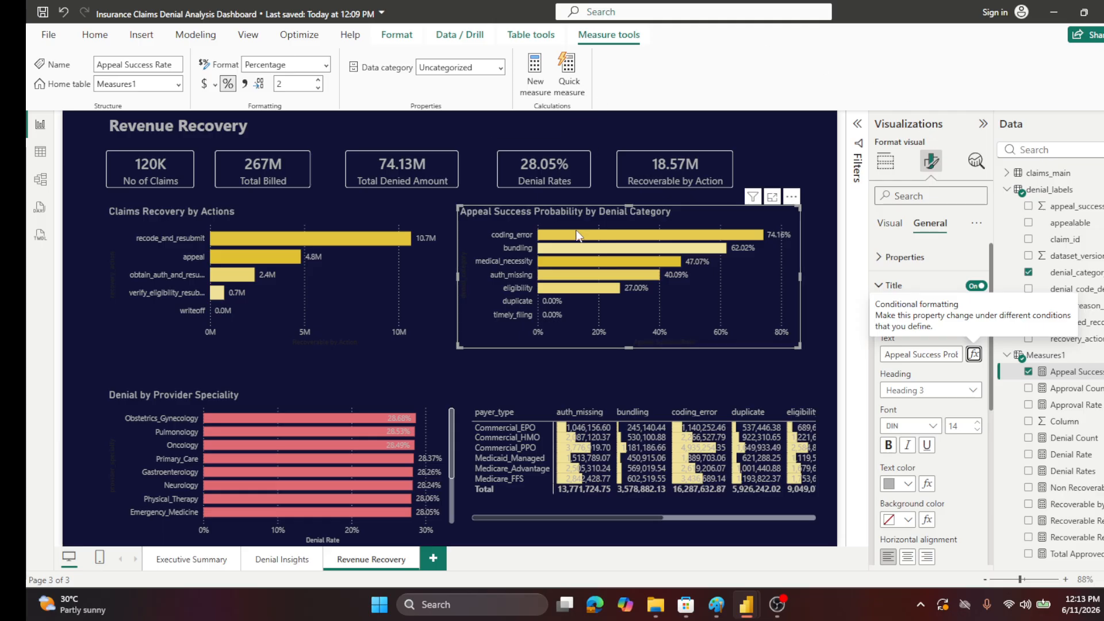
pyautogui.moveTo(578, 237)
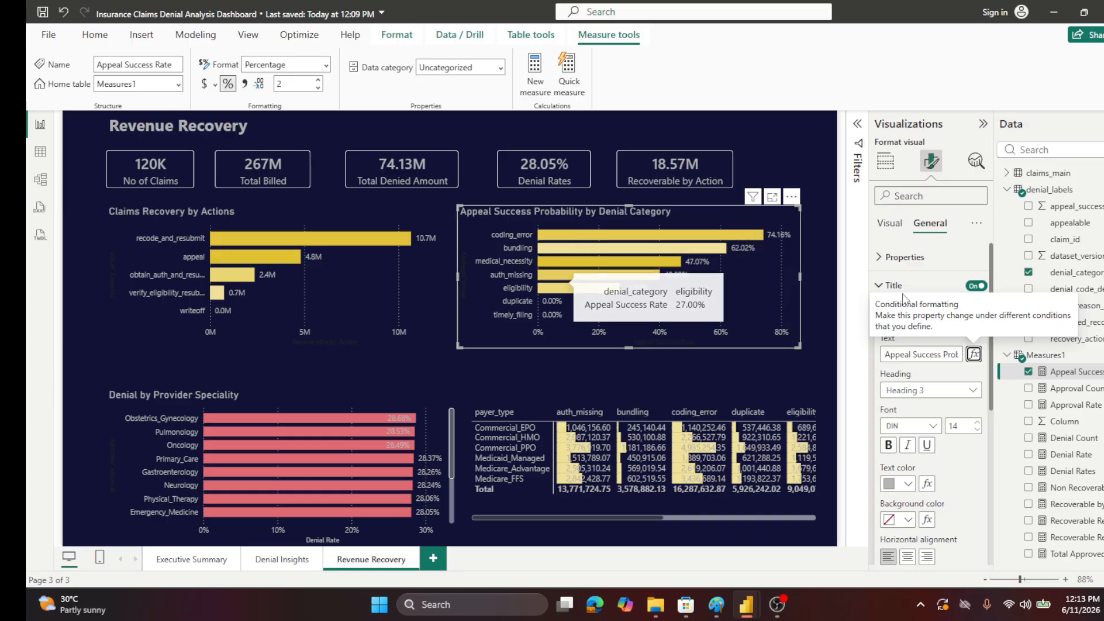
pyautogui.click(880, 287)
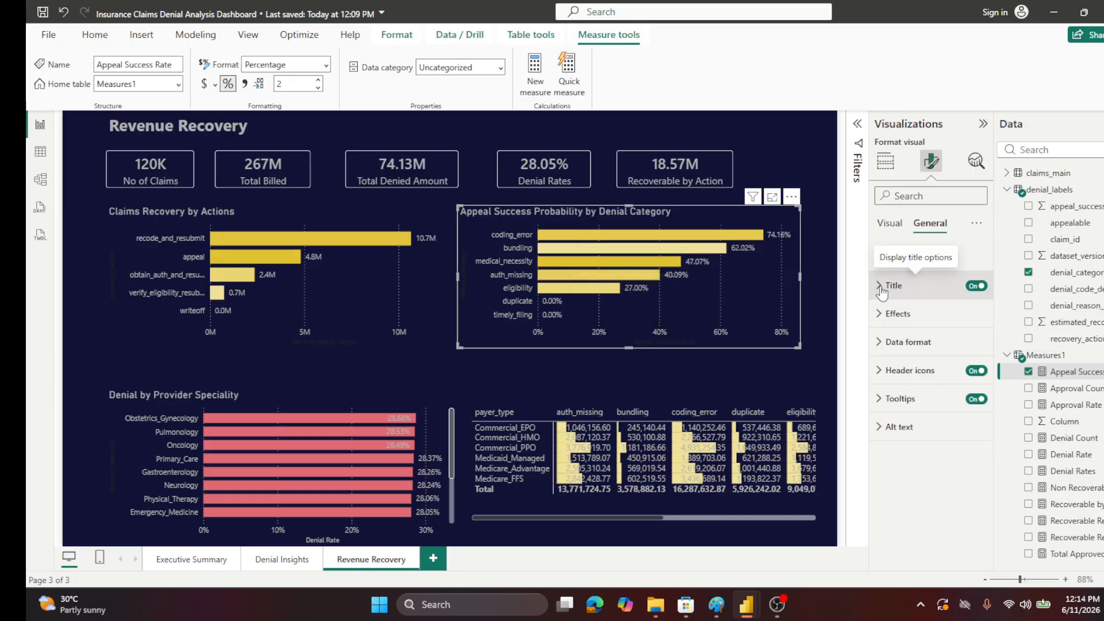
# - Set the minimum color of the appeal success chart's bar gradient to light green #BEF099
pyautogui.click(891, 224)
pyautogui.click(908, 427)
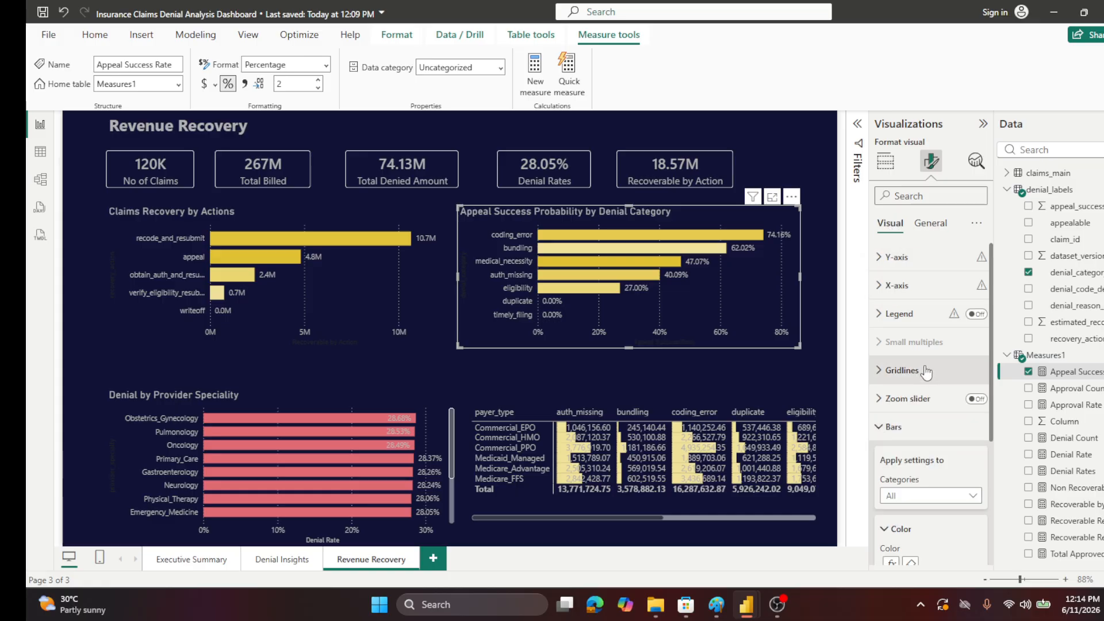
pyautogui.scroll(-2, 927, 379)
pyautogui.click(891, 366)
pyautogui.click(454, 272)
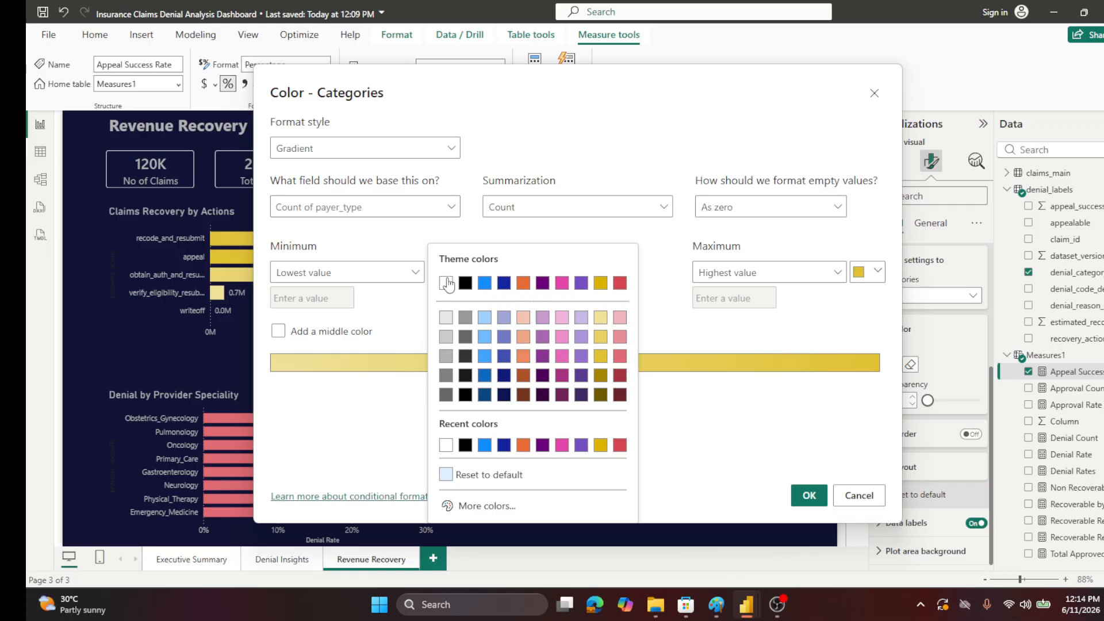
pyautogui.click(511, 506)
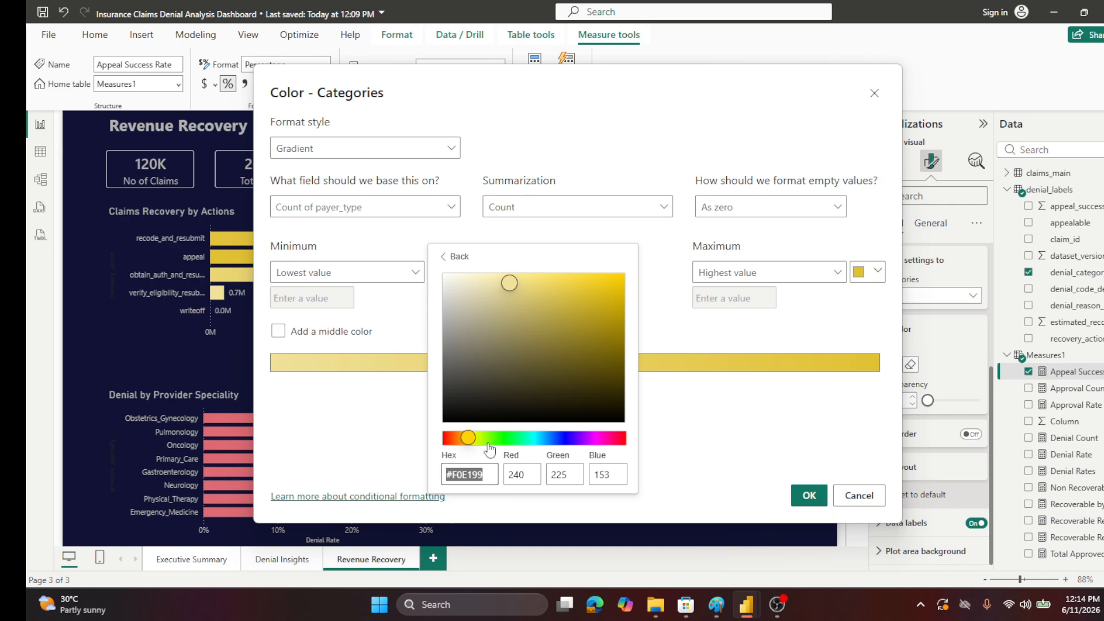
pyautogui.moveTo(464, 446); pyautogui.dragTo(485, 447)
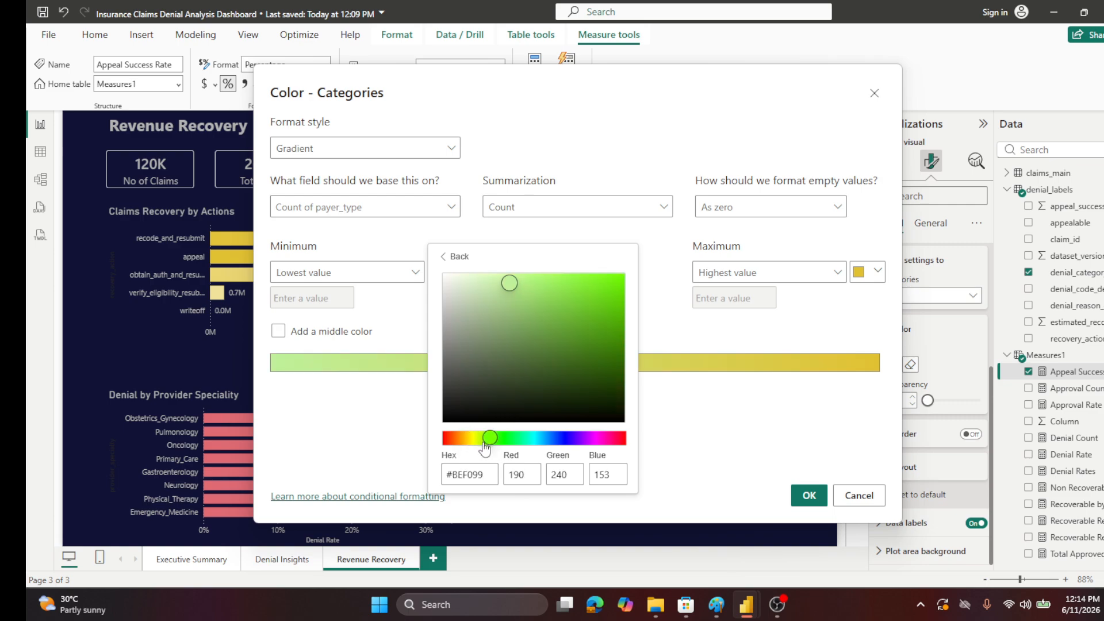
pyautogui.click(813, 498)
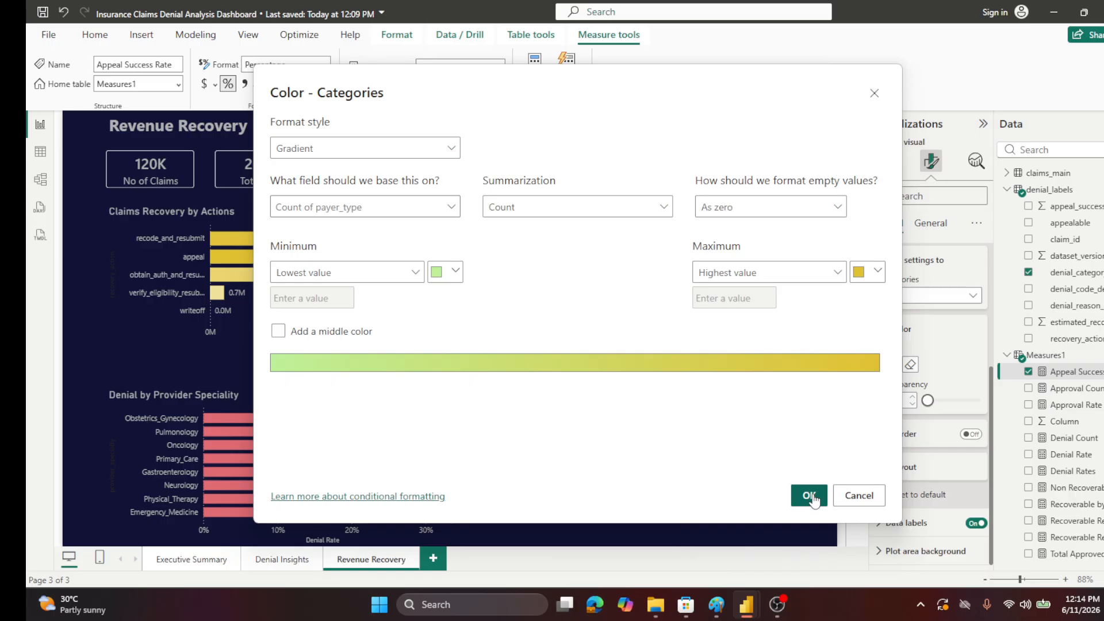
# - Set the bar gradient's maximum color to green #31E16C, apply it and save the report
pyautogui.click(879, 275)
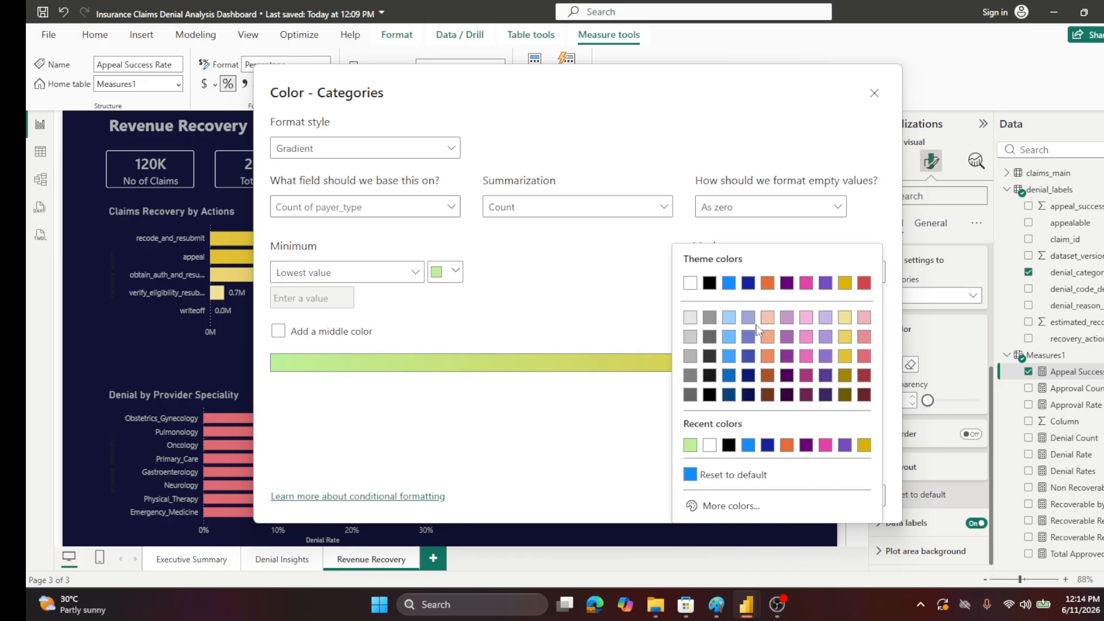
pyautogui.click(726, 506)
pyautogui.moveTo(711, 440); pyautogui.dragTo(753, 448)
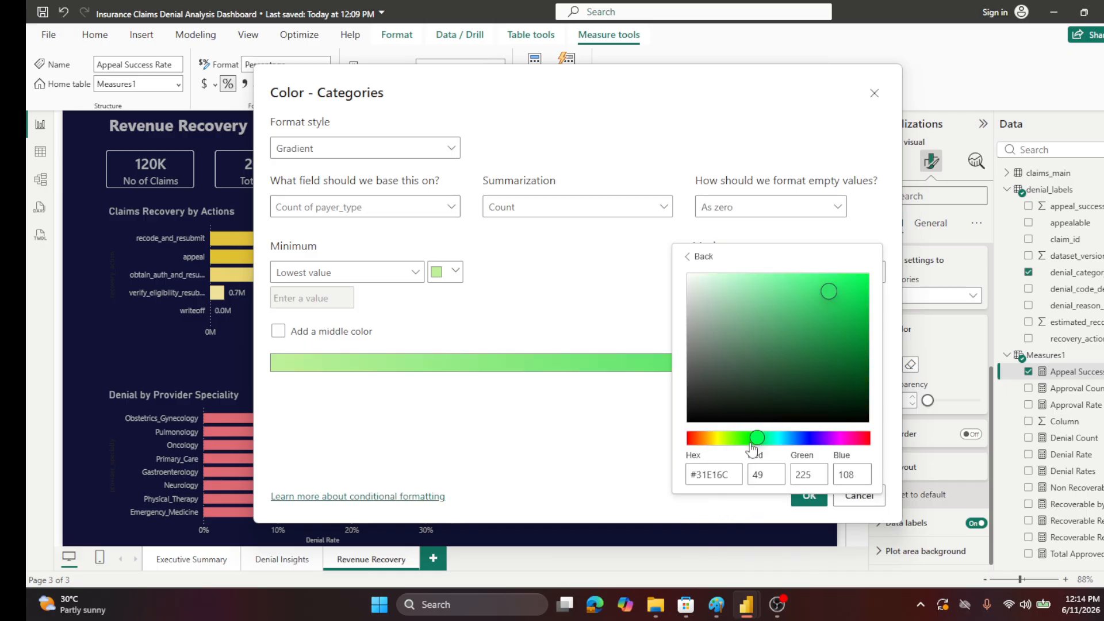
pyautogui.click(629, 496)
pyautogui.click(808, 495)
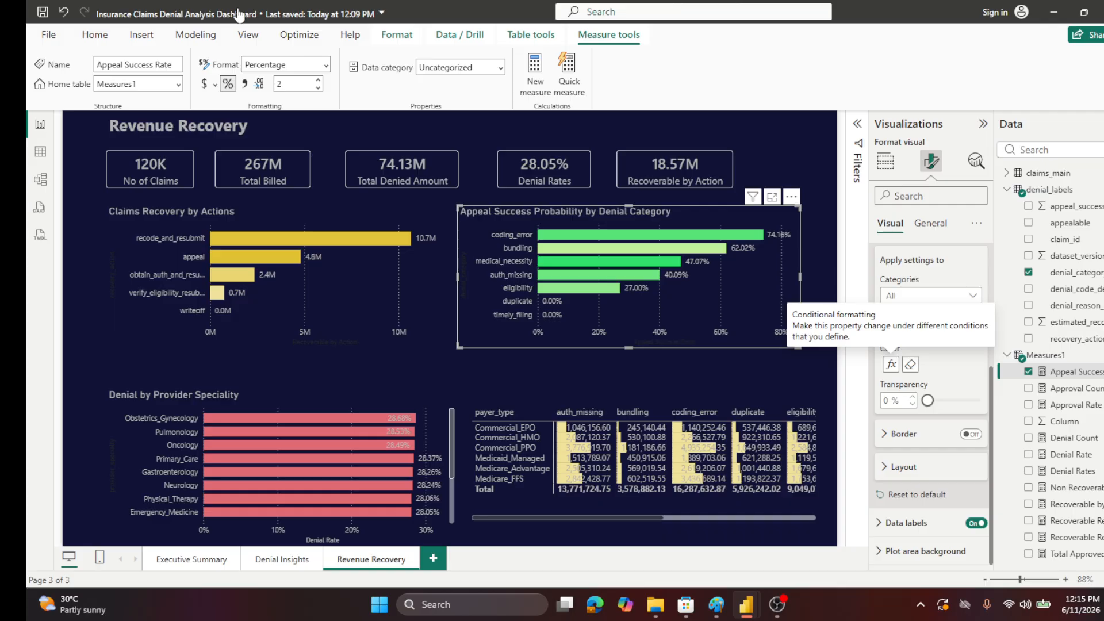
pyautogui.click(43, 12)
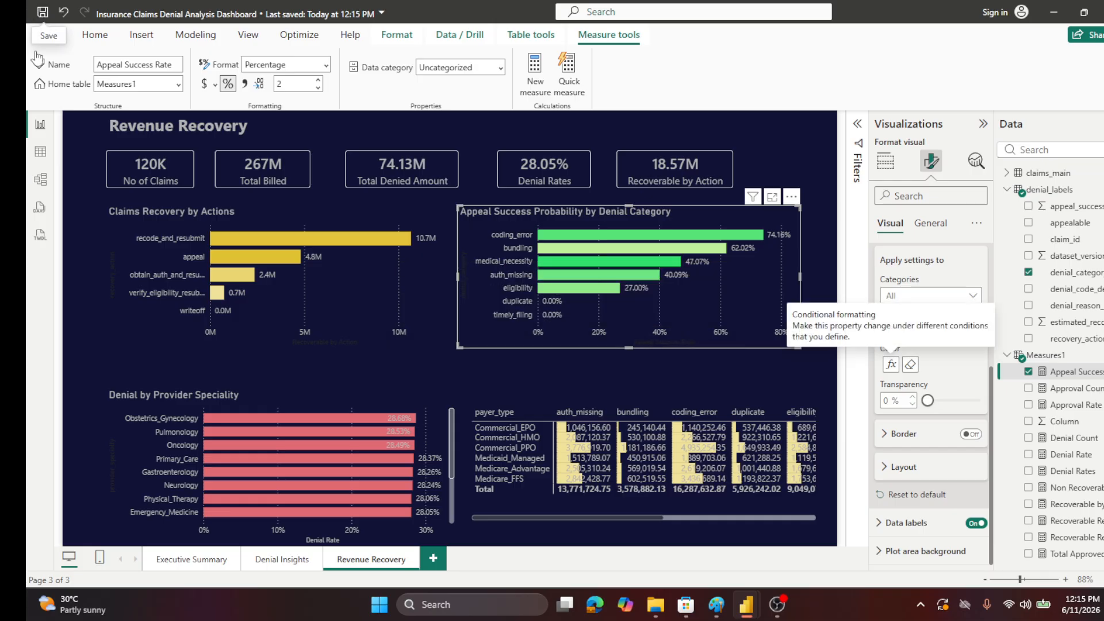
# - Delete the Denial by Provider Speciality chart and the payer_type matrix from the Revenue Recovery page
pyautogui.click(332, 397)
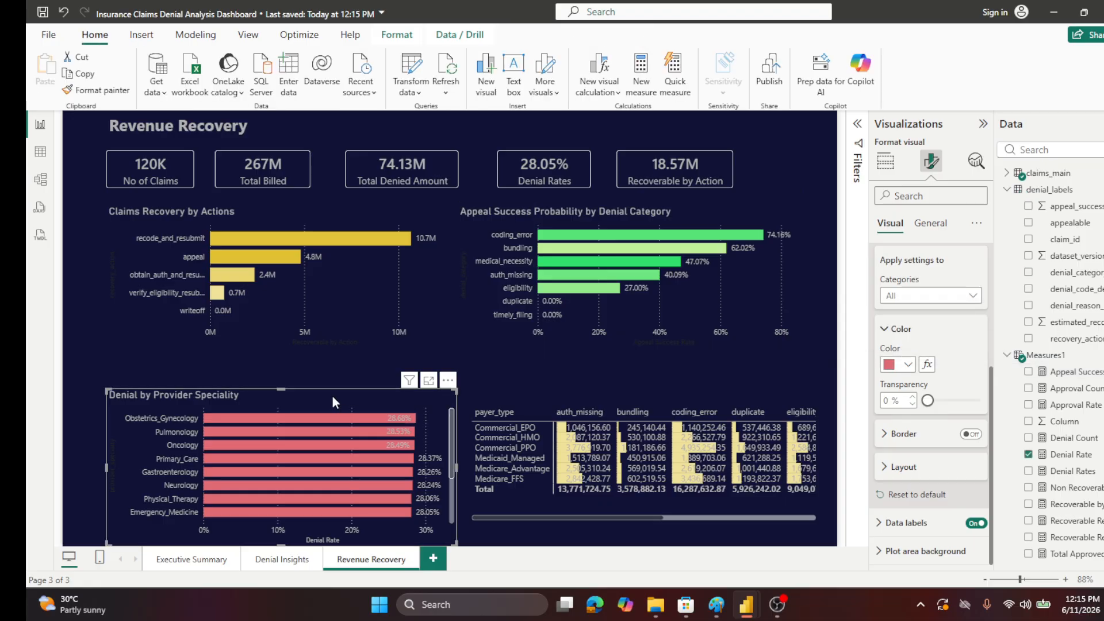
pyautogui.press('Delete')
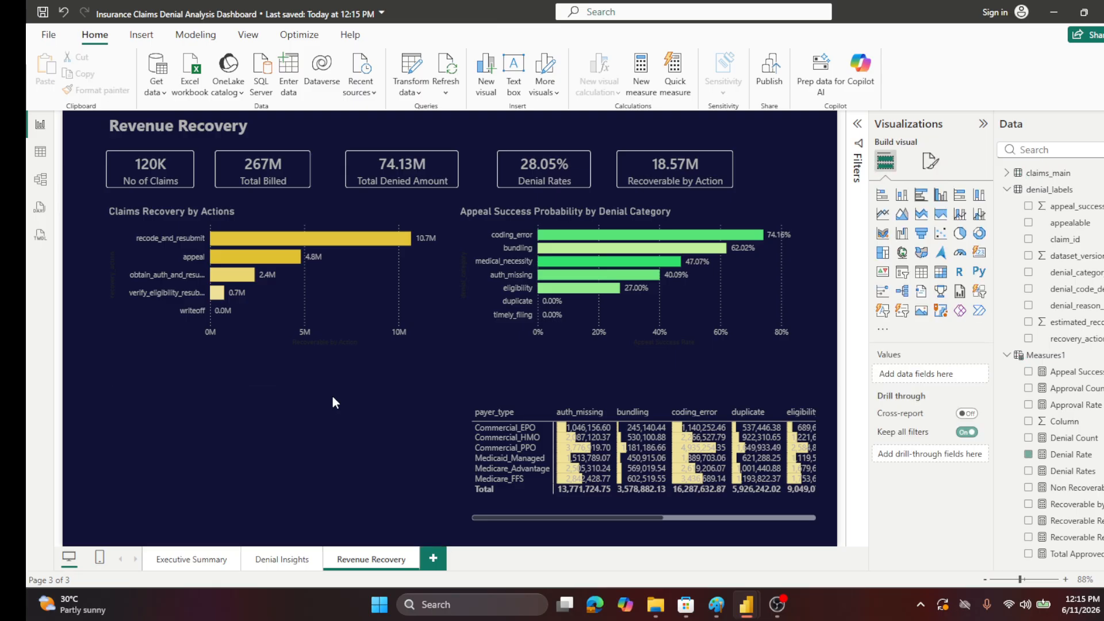
pyautogui.click(62, 14)
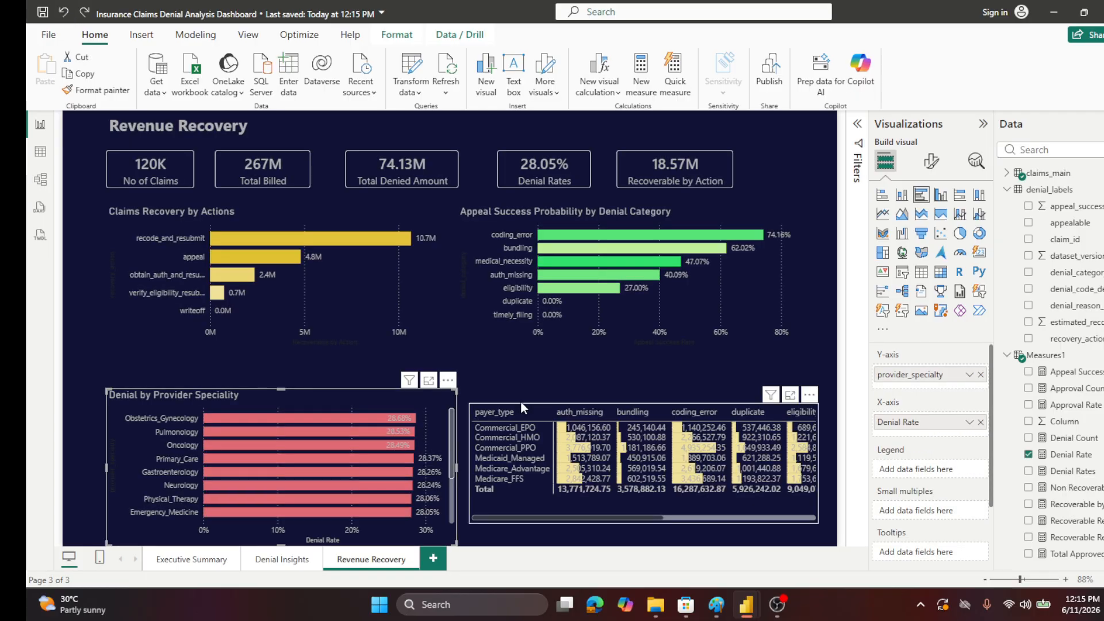
pyautogui.click(522, 403)
pyautogui.press('Delete')
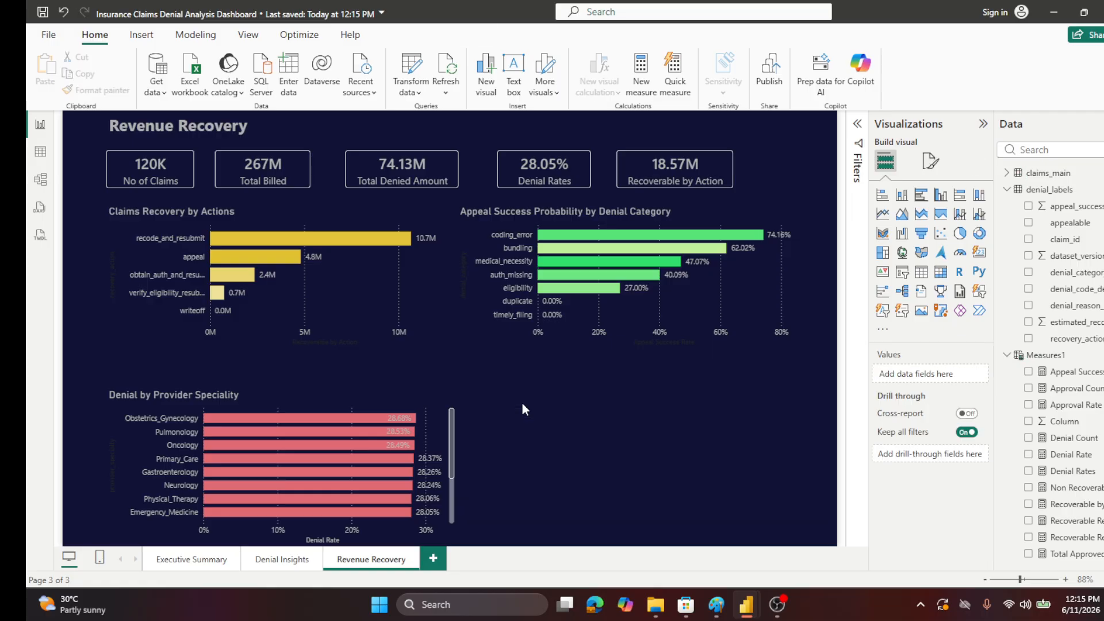
pyautogui.click(433, 405)
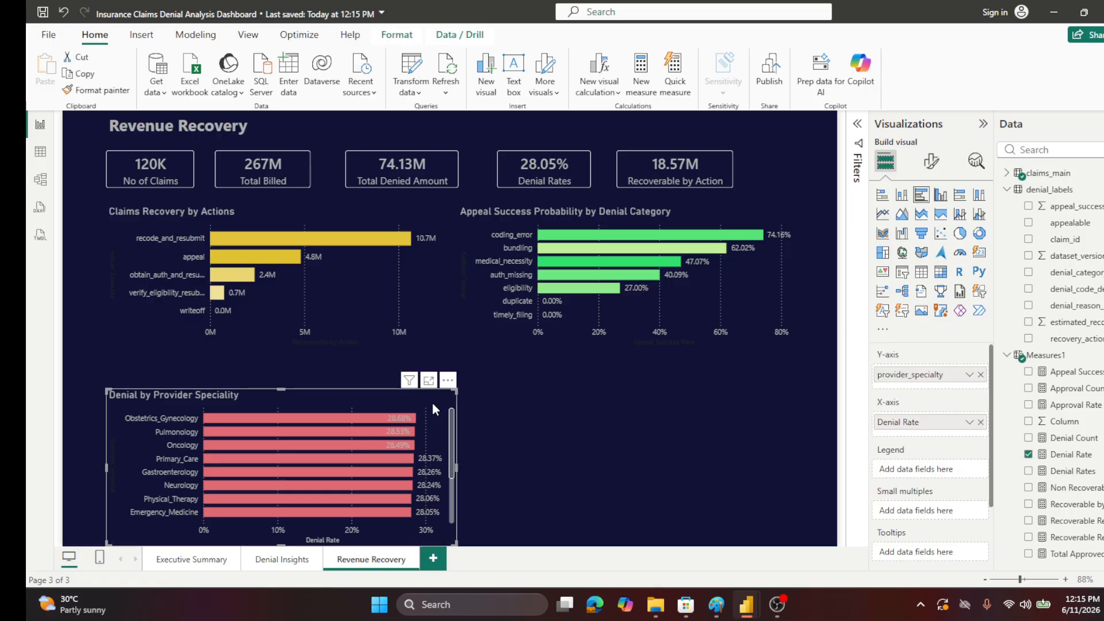
pyautogui.press('Delete')
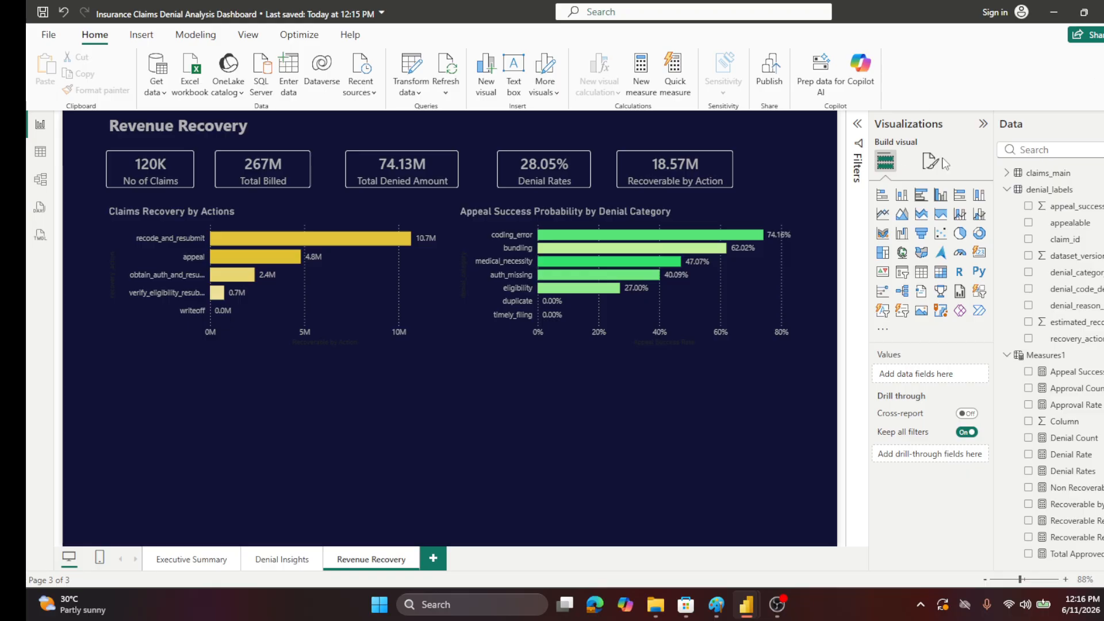
# - Insert a stacked bar chart below Claims Recovery by Actions with estimated_recovery_usd on its X-axis
pyautogui.click(883, 197)
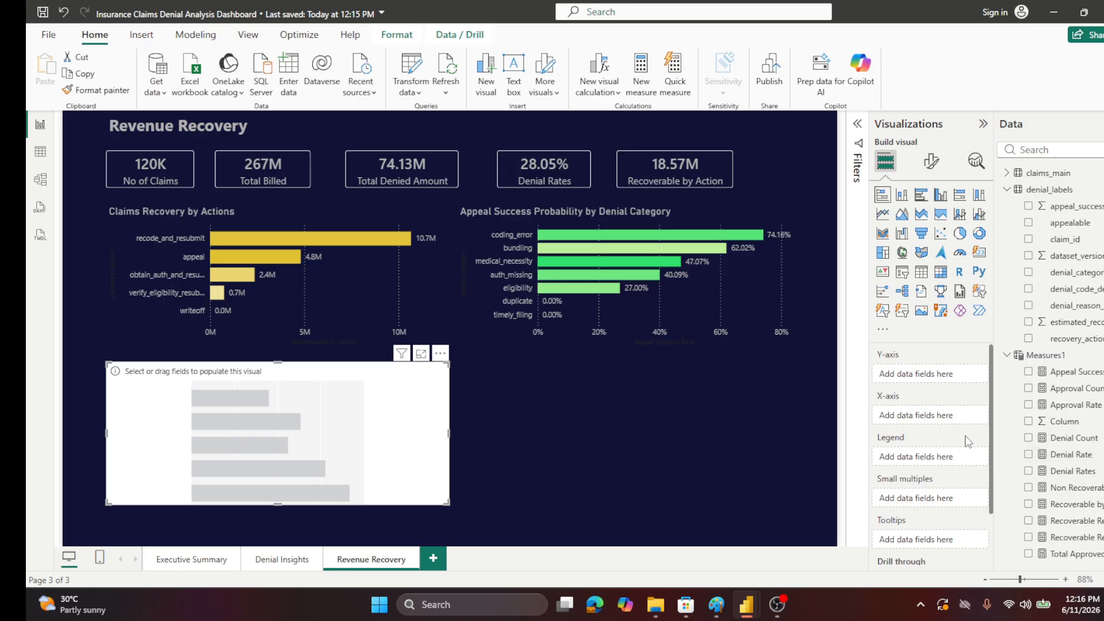
pyautogui.scroll(-1, 1080, 435)
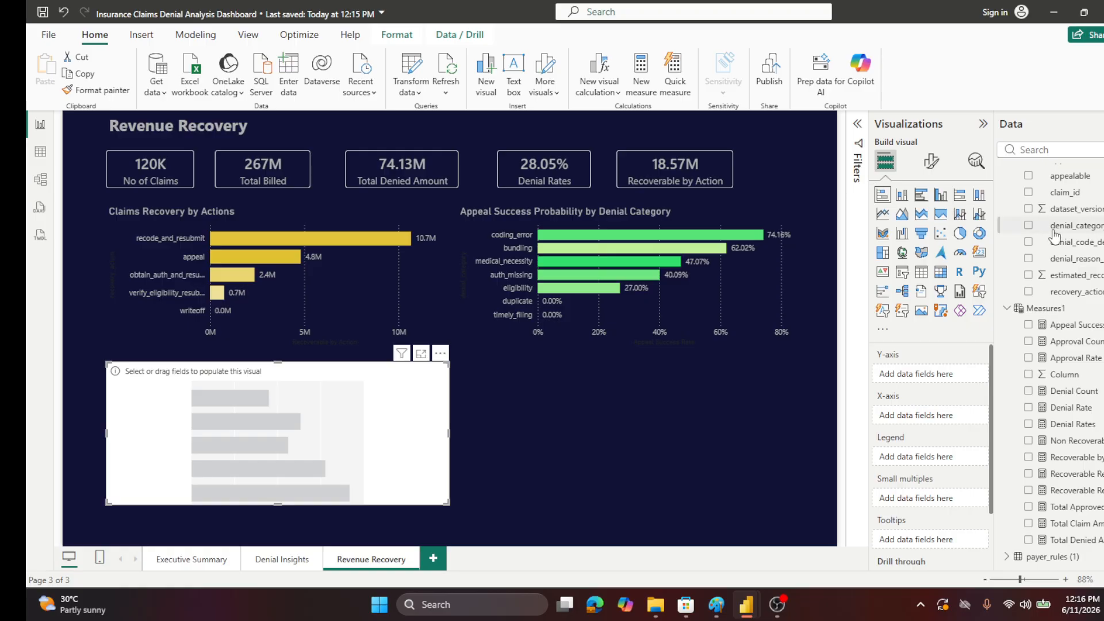
pyautogui.scroll(1, 1029, 214)
pyautogui.scroll(1, 1029, 212)
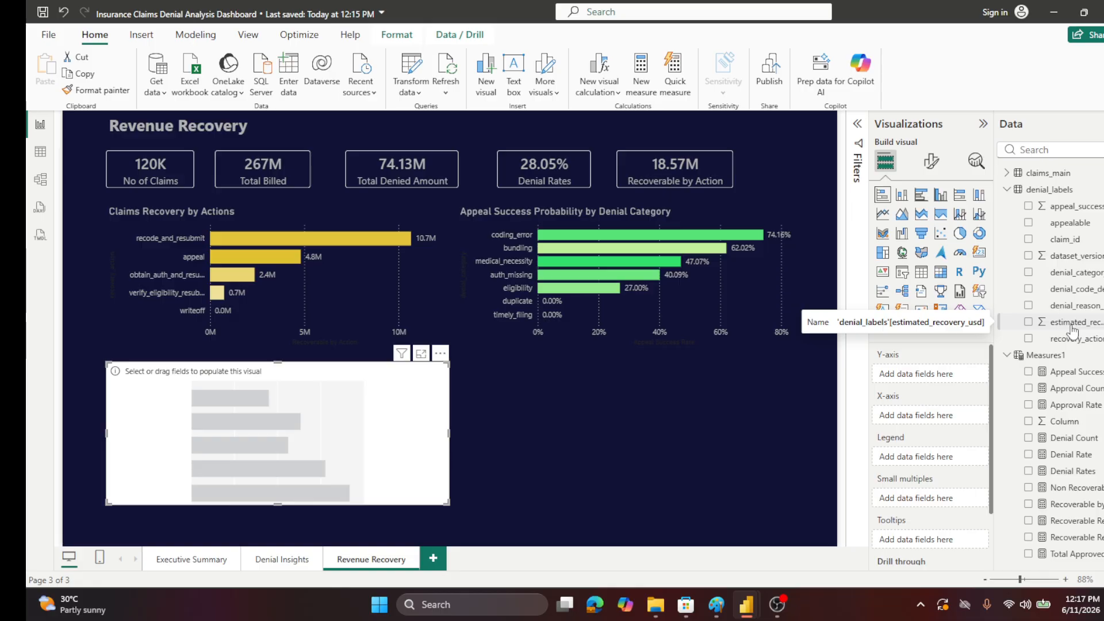
pyautogui.moveTo(1070, 330); pyautogui.dragTo(947, 422)
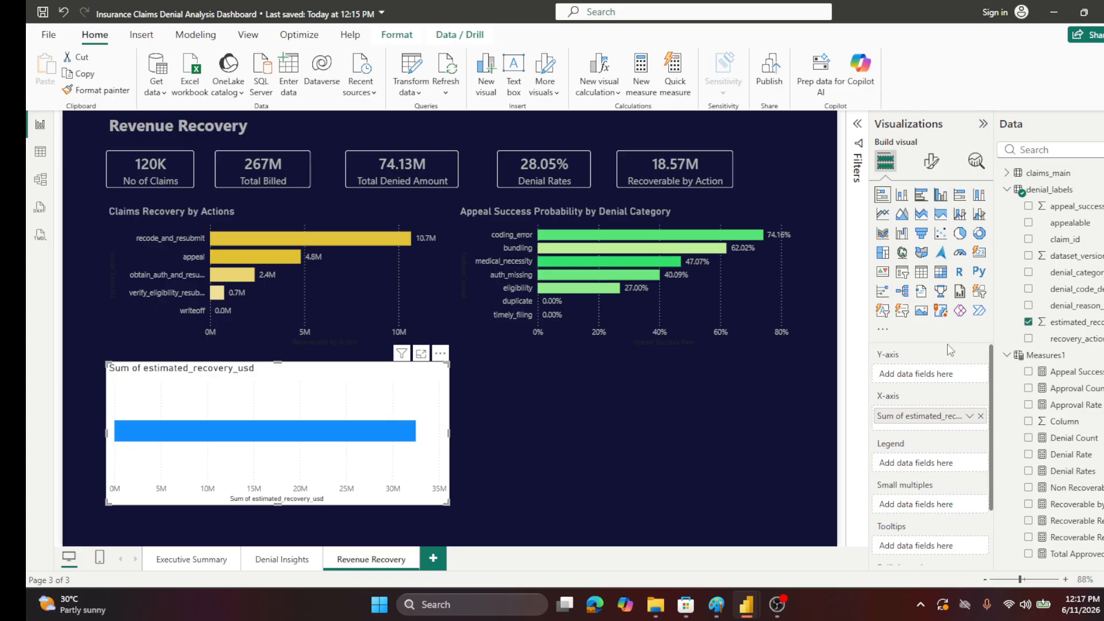
# - Add Recoverable by Action and Non Recoverable Amount to the stacked bar chart's X-axis and widen it to span both charts above
pyautogui.scroll(-2, 1044, 443)
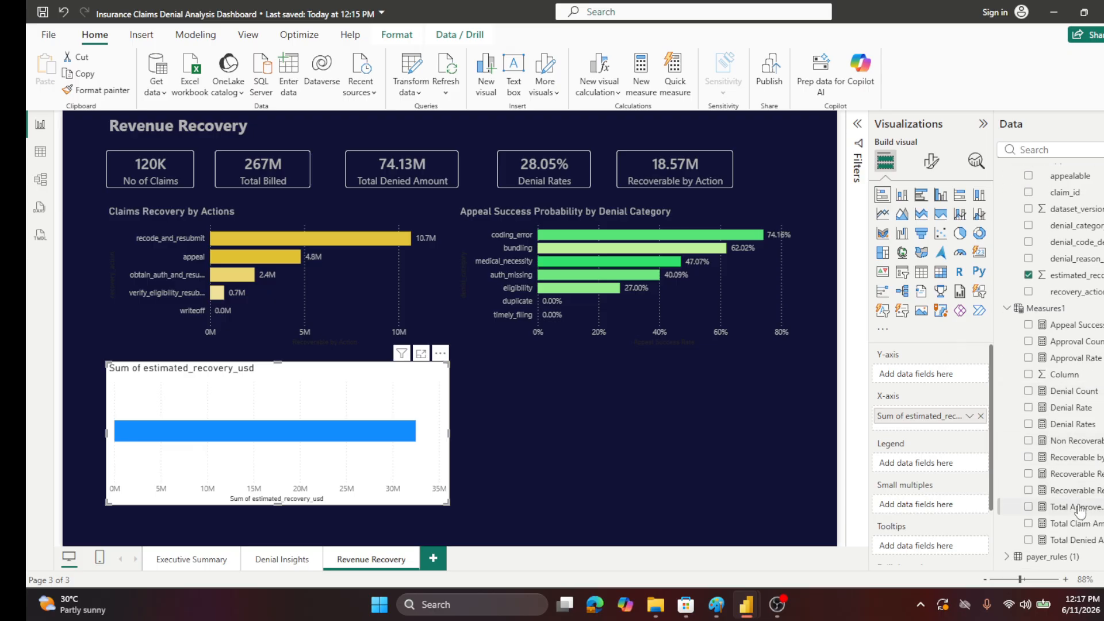
pyautogui.moveTo(1079, 460); pyautogui.dragTo(954, 424)
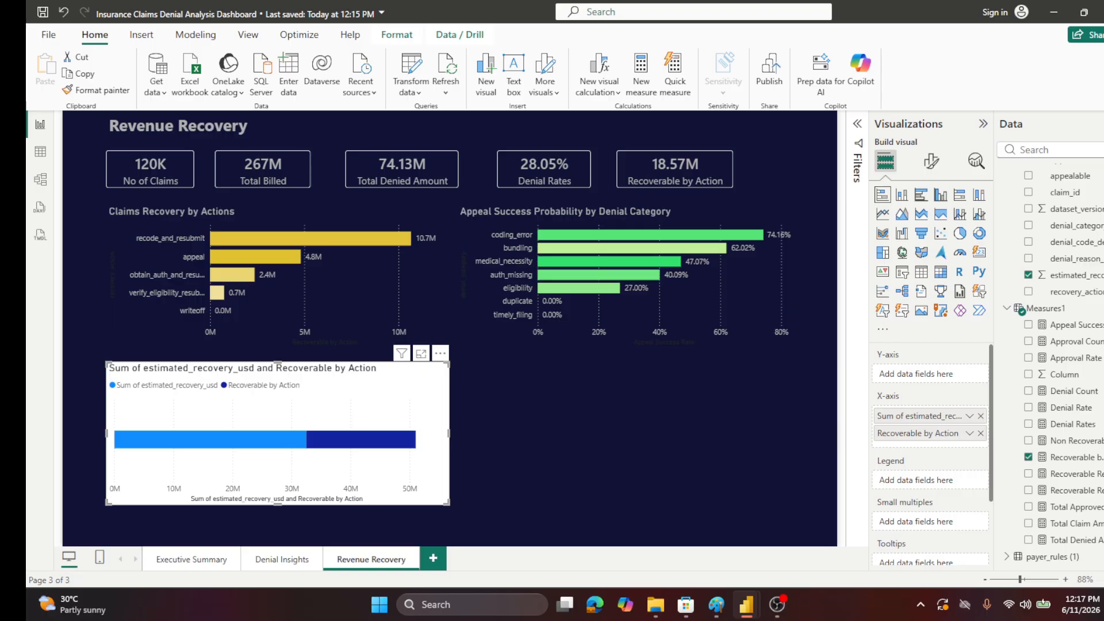
pyautogui.moveTo(1069, 445); pyautogui.dragTo(946, 442)
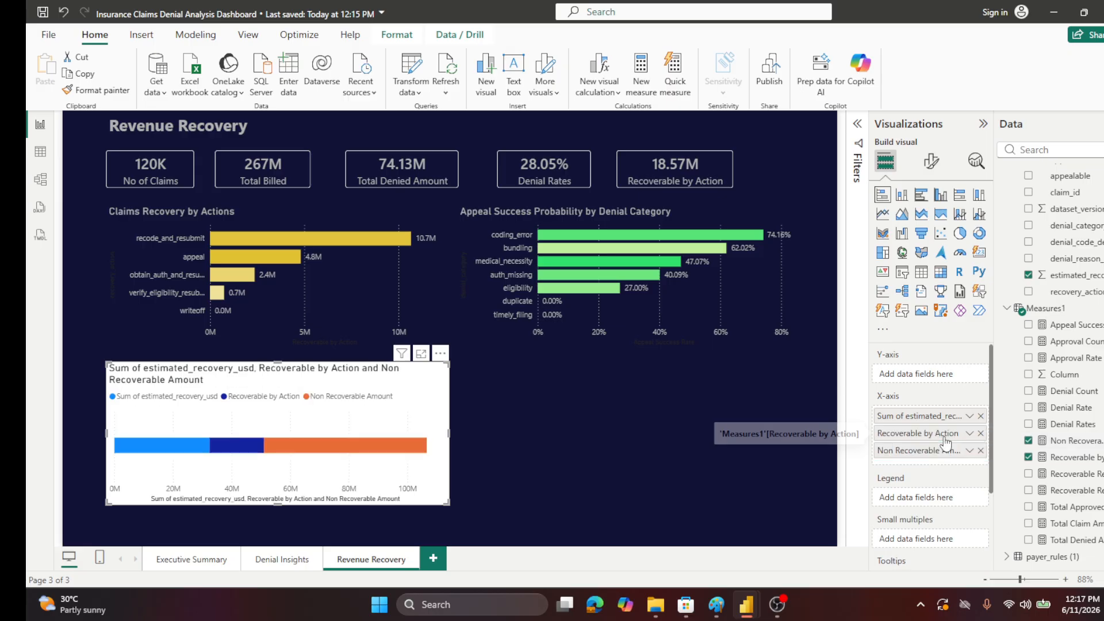
pyautogui.moveTo(450, 432); pyautogui.dragTo(793, 465)
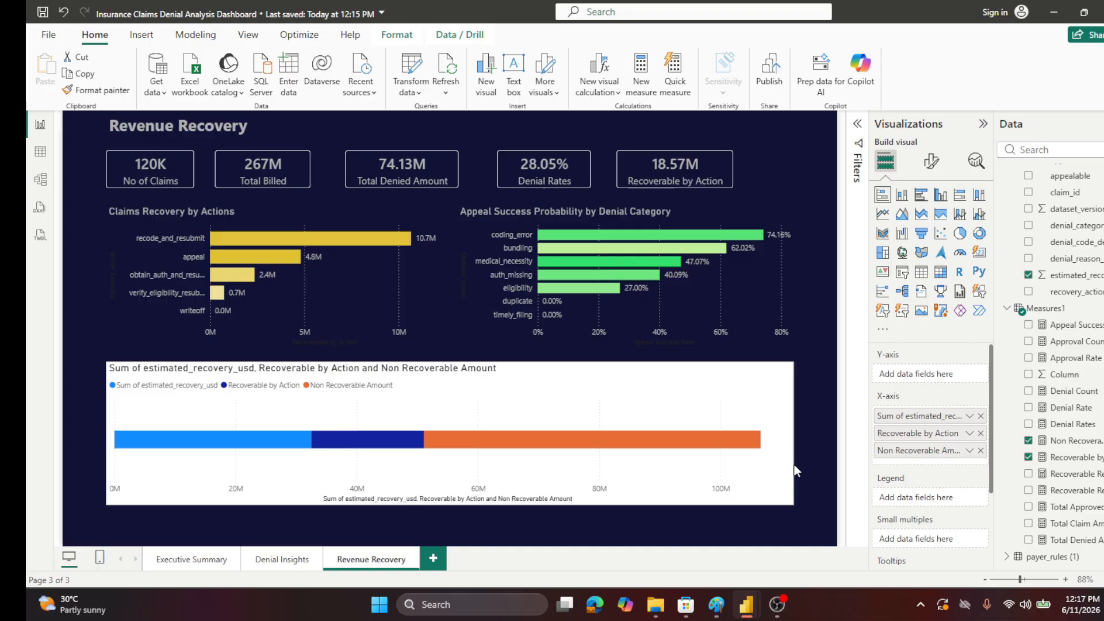
# - Turn off the background of the stacked bar chart
pyautogui.click(931, 162)
pyautogui.click(927, 224)
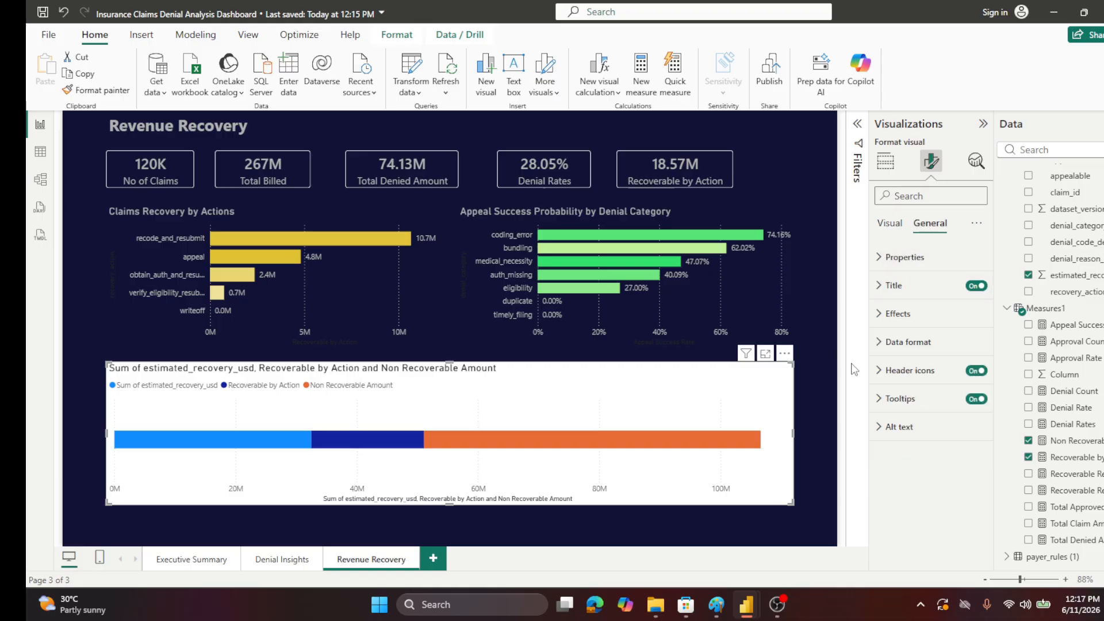
pyautogui.click(880, 286)
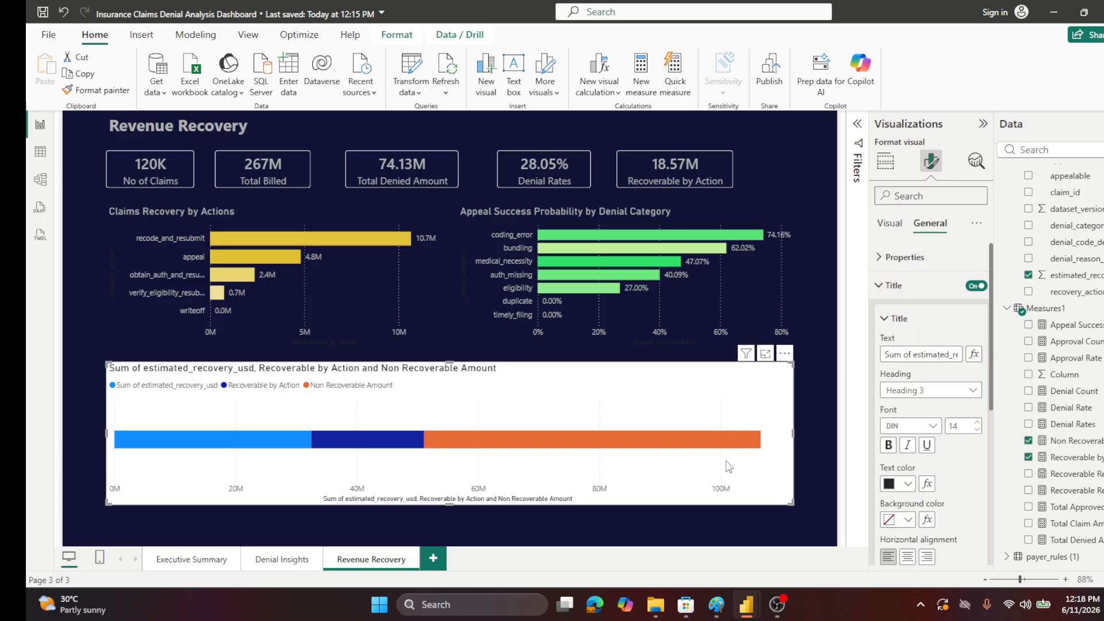
pyautogui.click(876, 288)
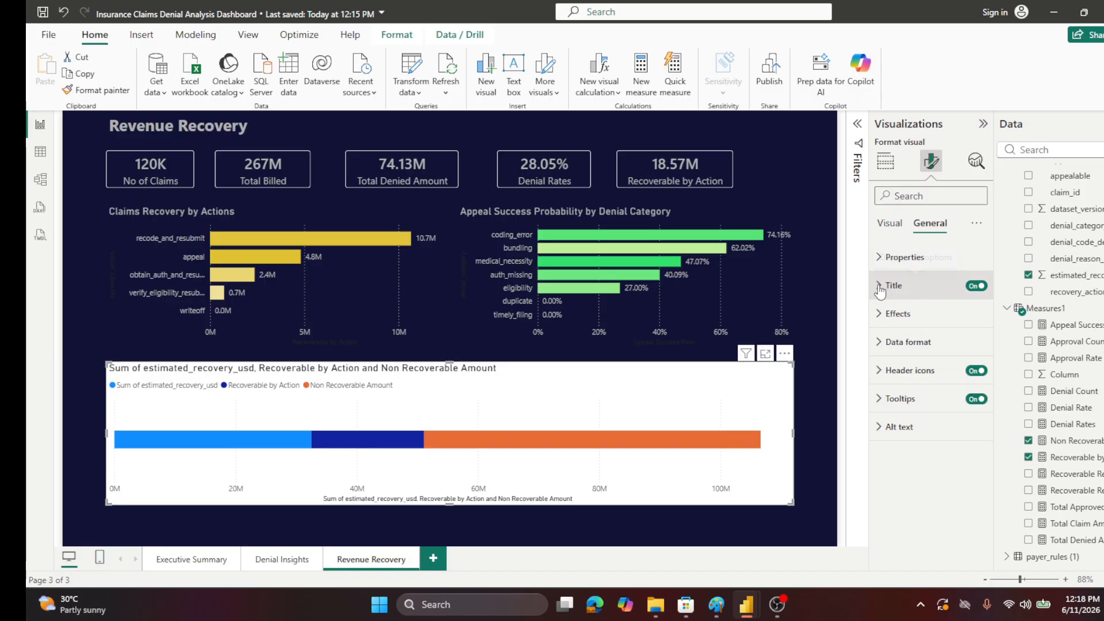
pyautogui.click(882, 313)
pyautogui.click(969, 348)
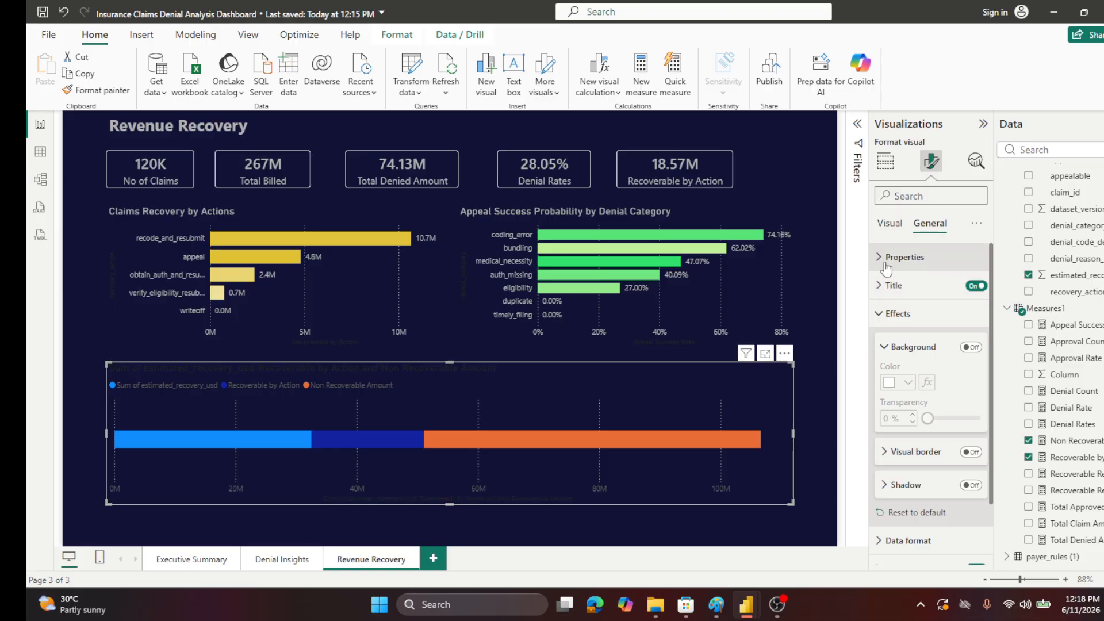
# - Set the X-axis value labels of the stacked bar chart to light gray
pyautogui.click(891, 224)
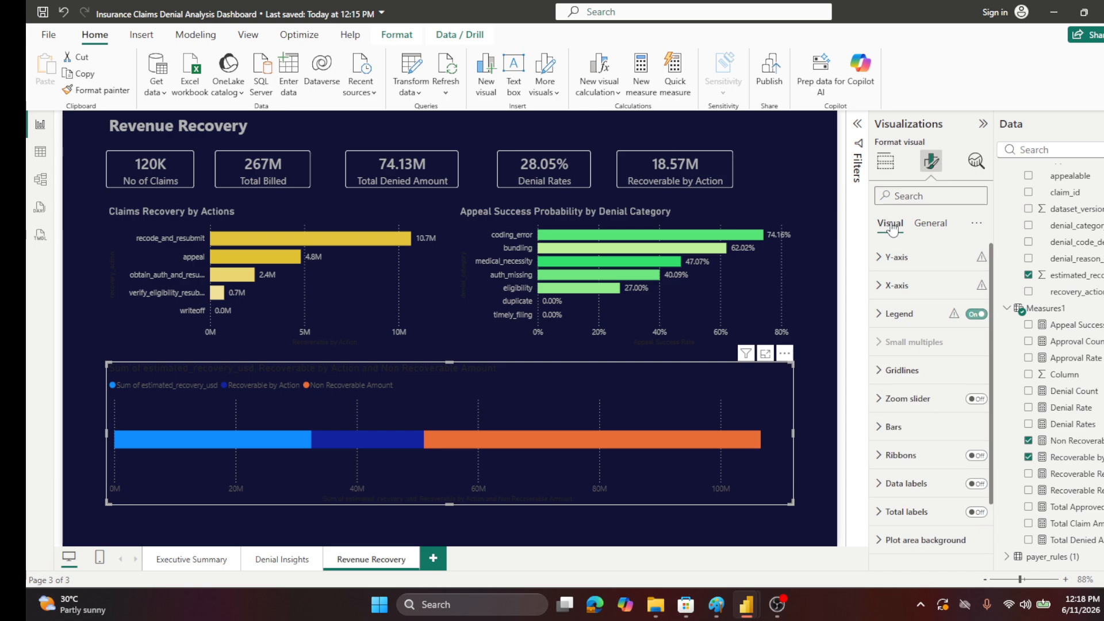
pyautogui.click(878, 286)
pyautogui.scroll(-4, 901, 382)
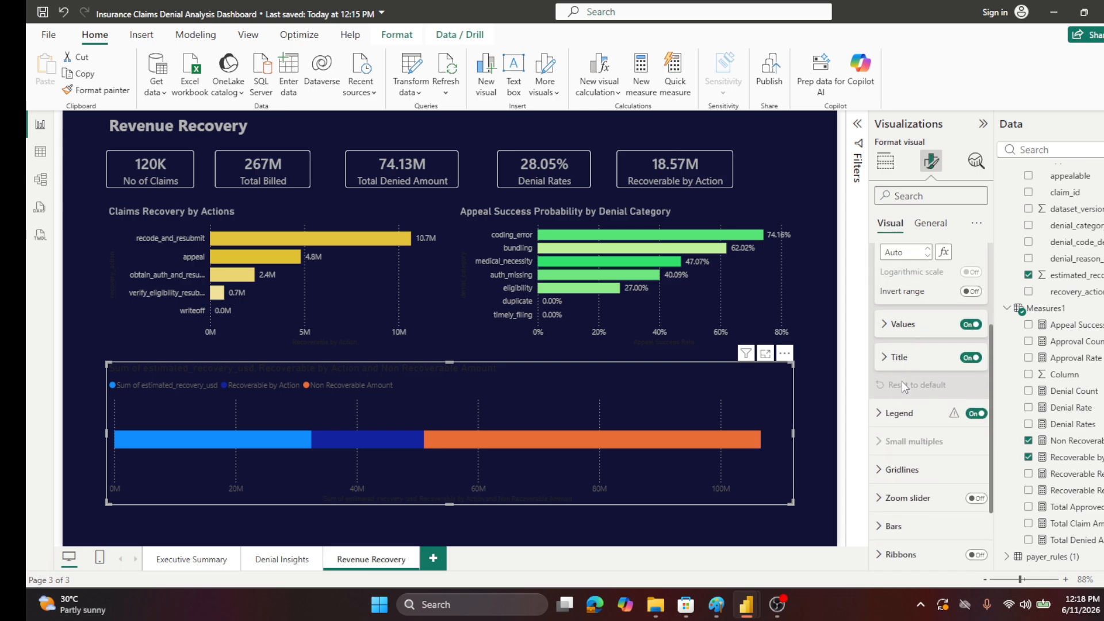
pyautogui.click(888, 326)
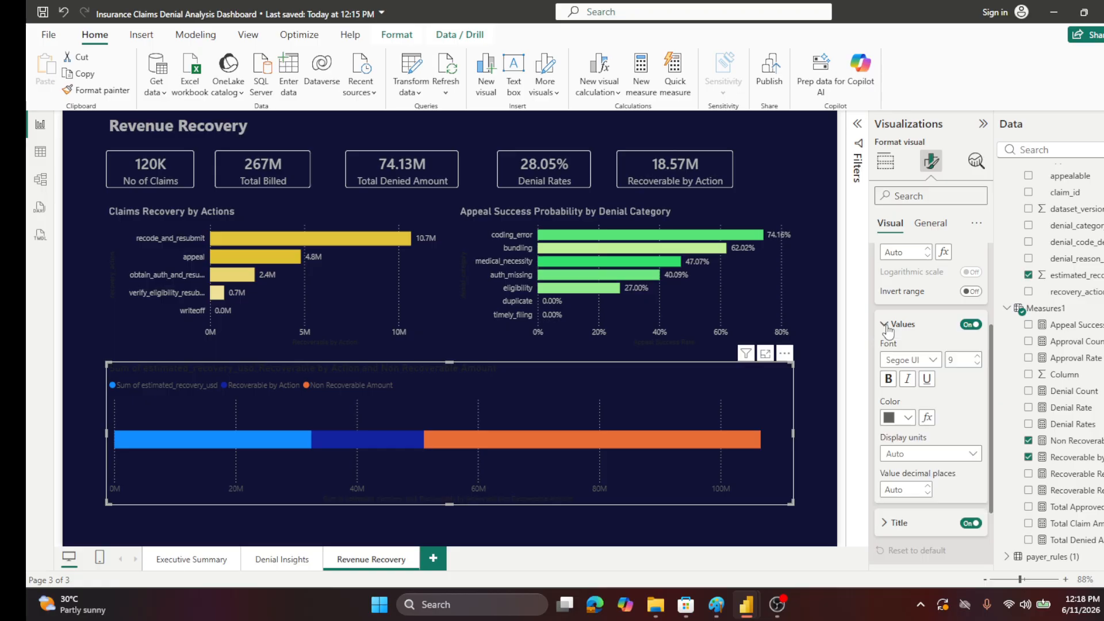
pyautogui.click(907, 417)
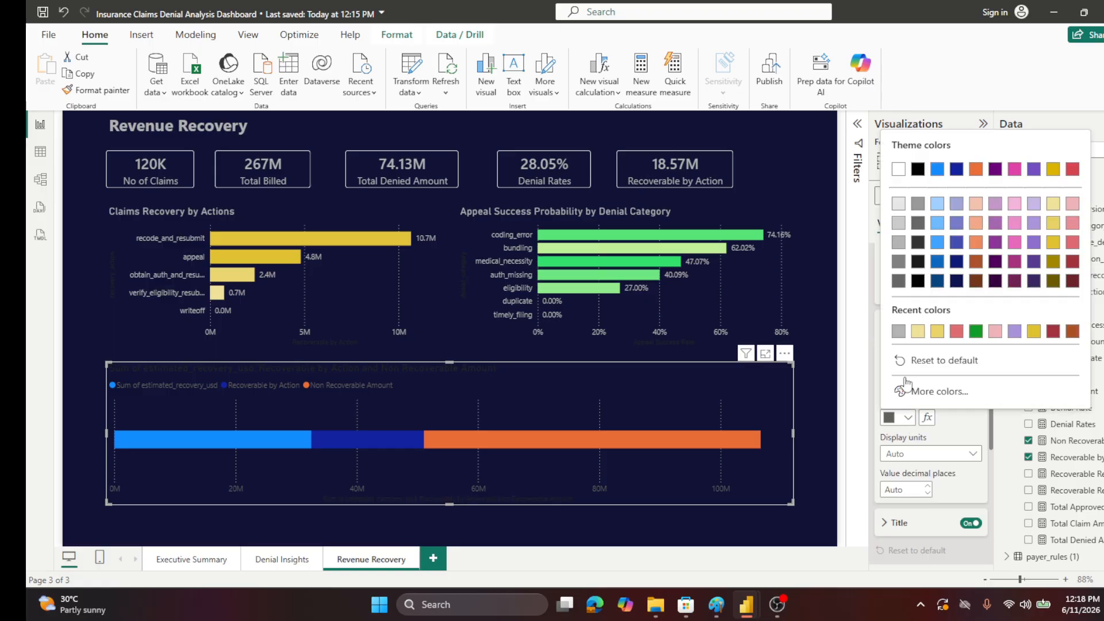
pyautogui.click(898, 245)
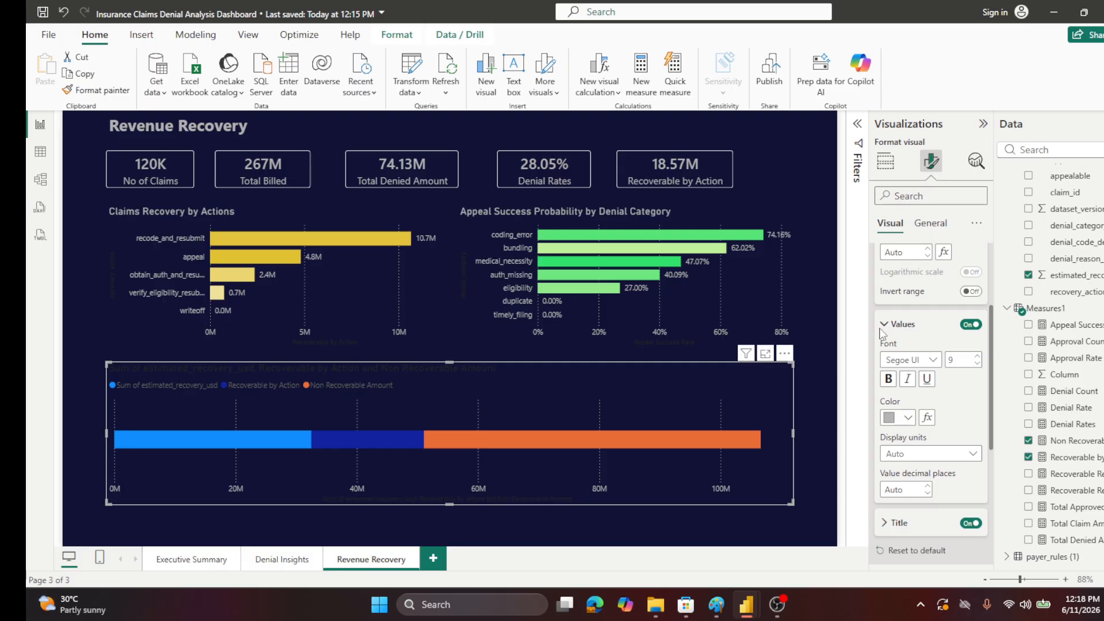
# - Recolor the stacked bar chart's X-axis title light gray
pyautogui.scroll(-3, 964, 386)
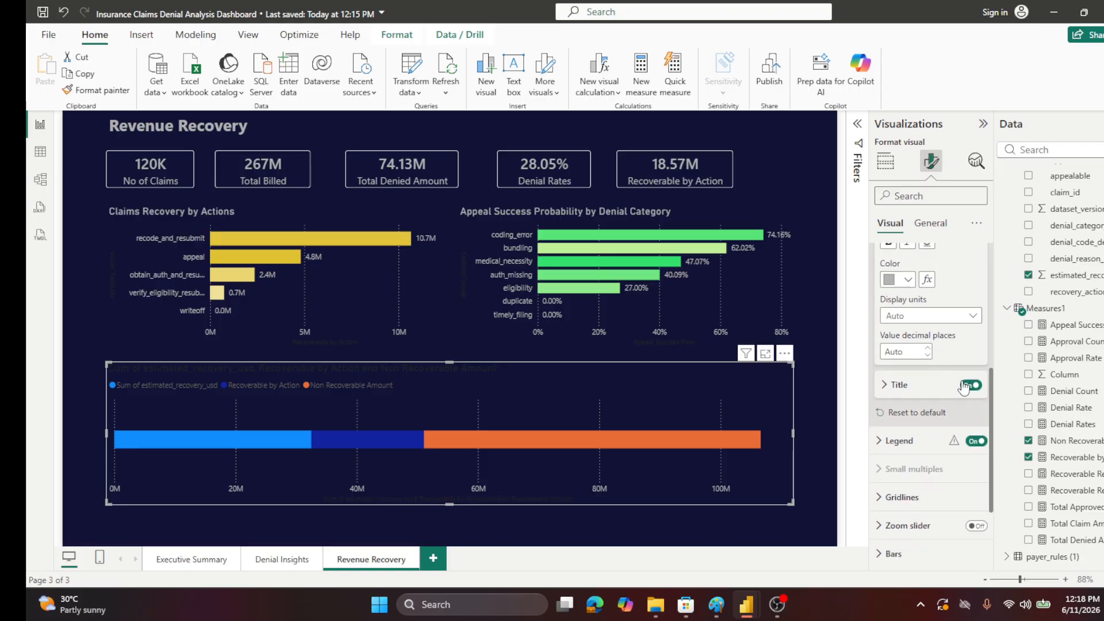
pyautogui.click(886, 386)
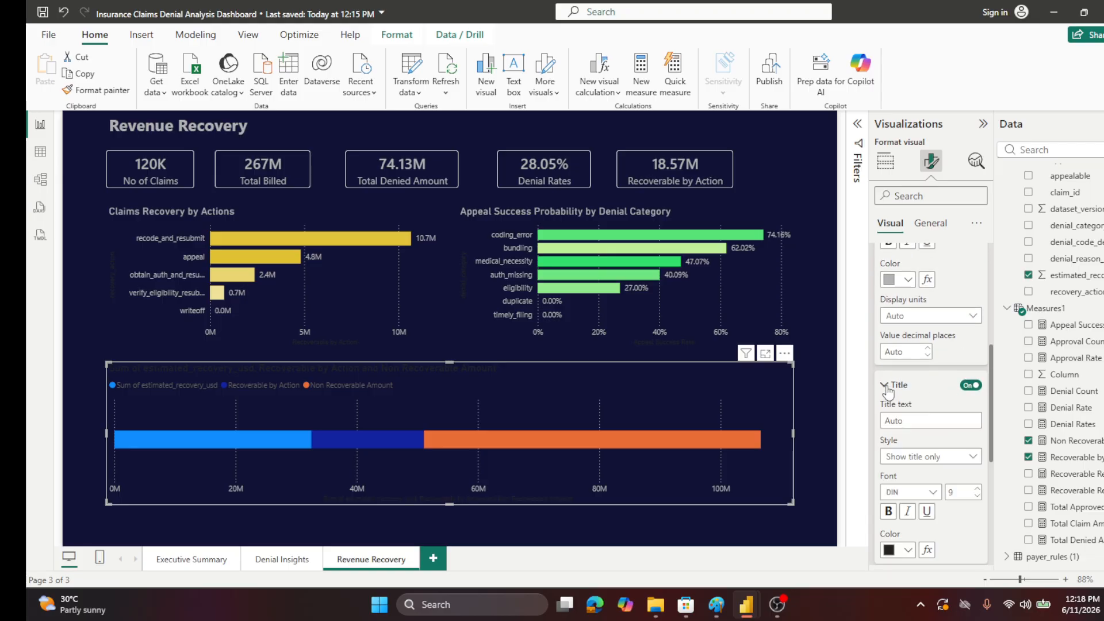
pyautogui.click(908, 550)
pyautogui.click(900, 377)
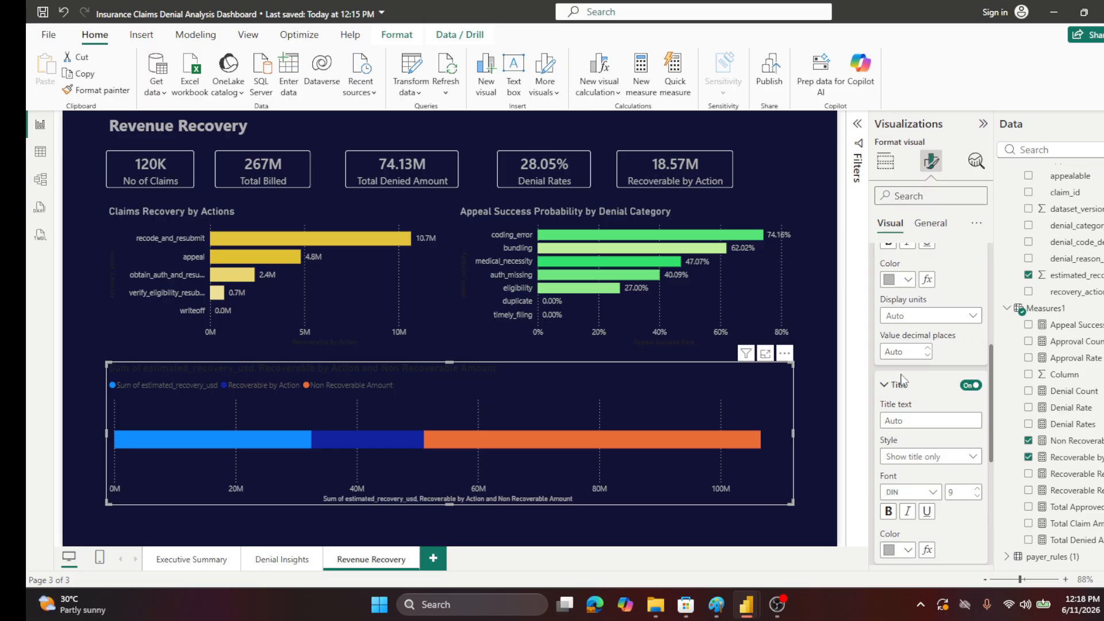
# - Change the legend text color of the stacked bar chart to light gray
pyautogui.scroll(-3, 939, 391)
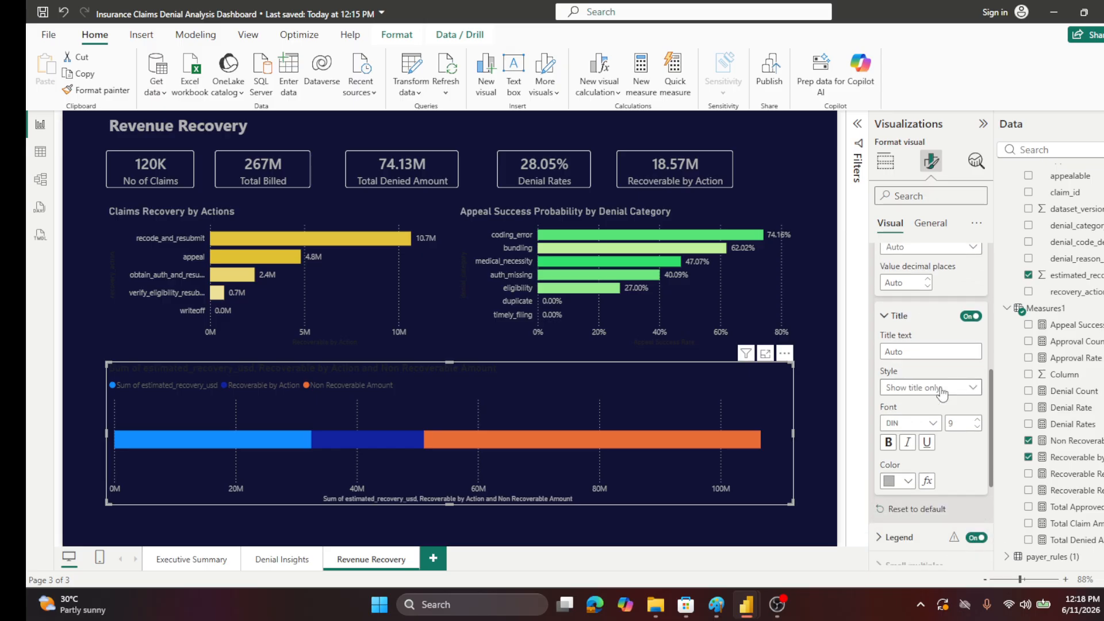
pyautogui.click(892, 401)
pyautogui.scroll(-3, 907, 406)
pyautogui.click(886, 295)
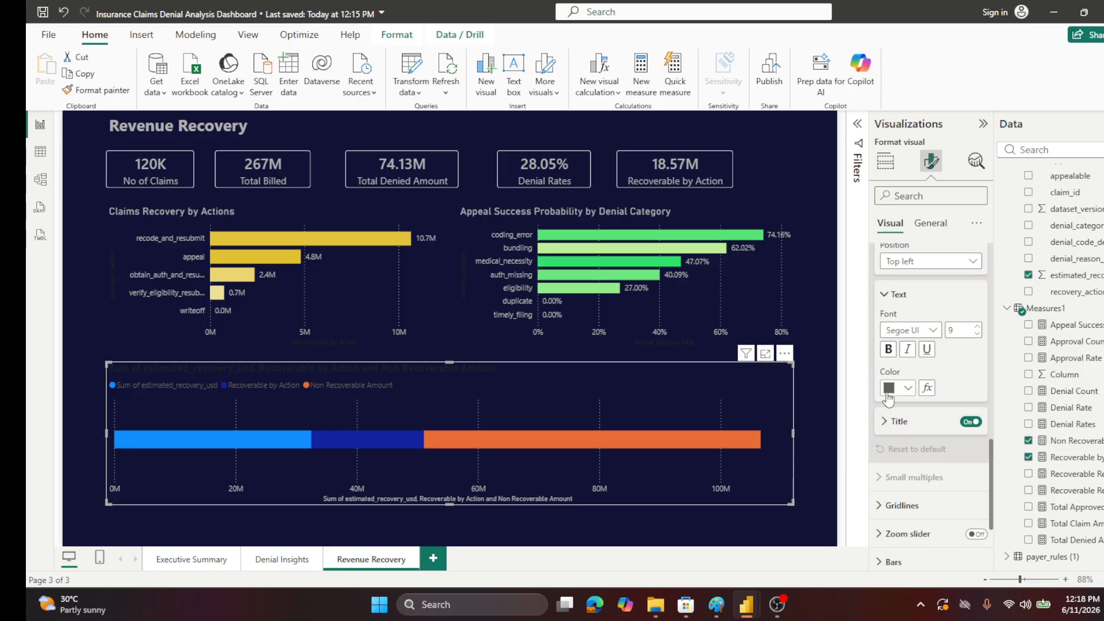
pyautogui.click(907, 387)
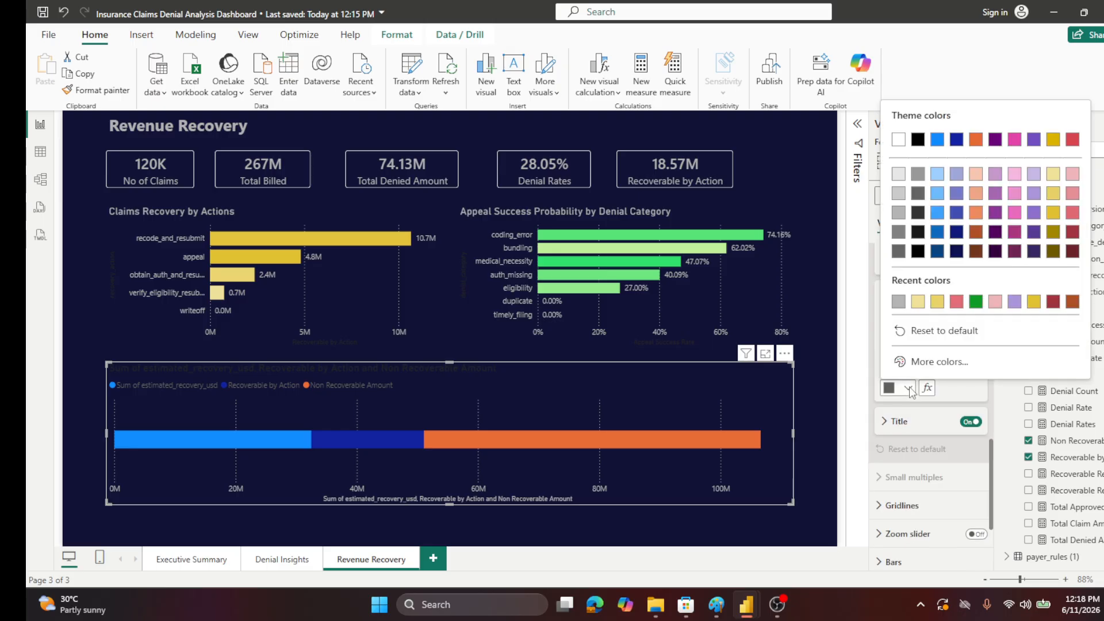
pyautogui.click(898, 212)
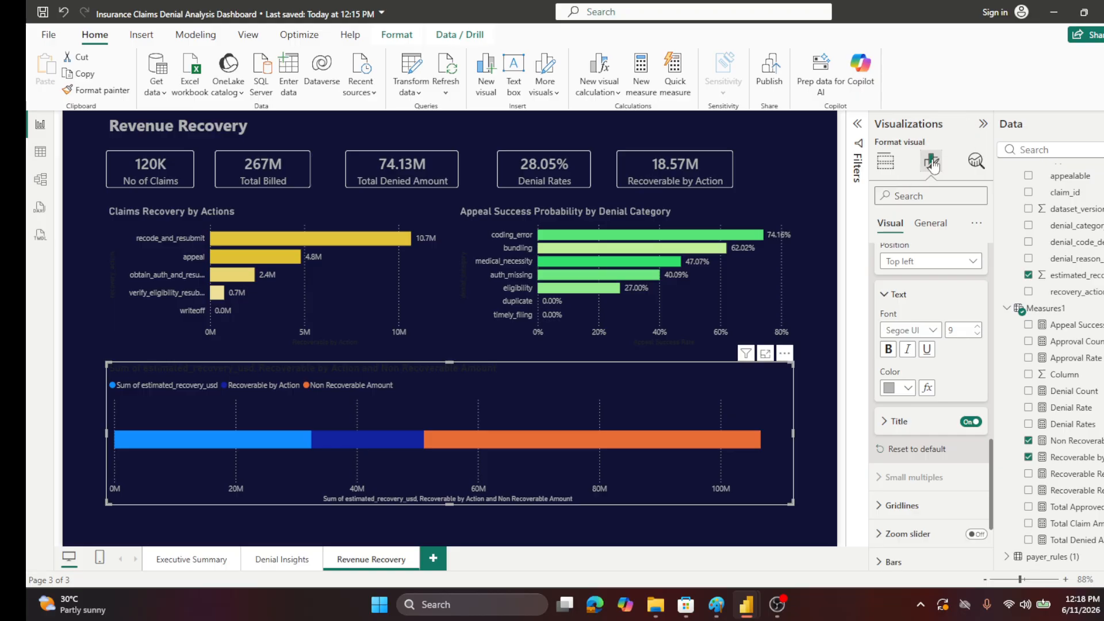
pyautogui.scroll(5, 943, 310)
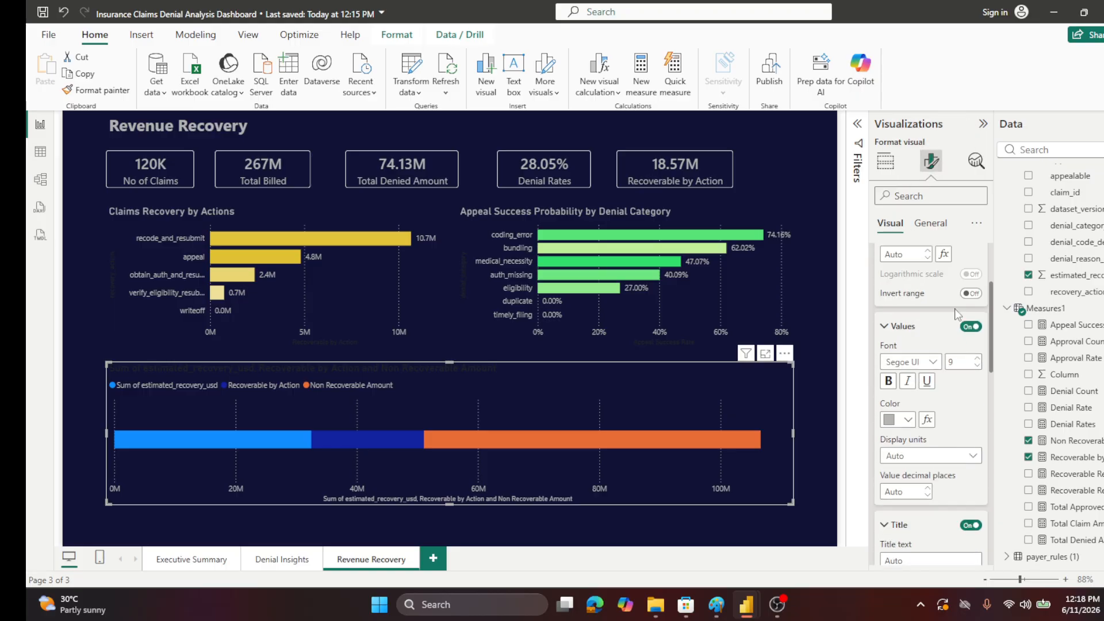
pyautogui.scroll(2, 957, 313)
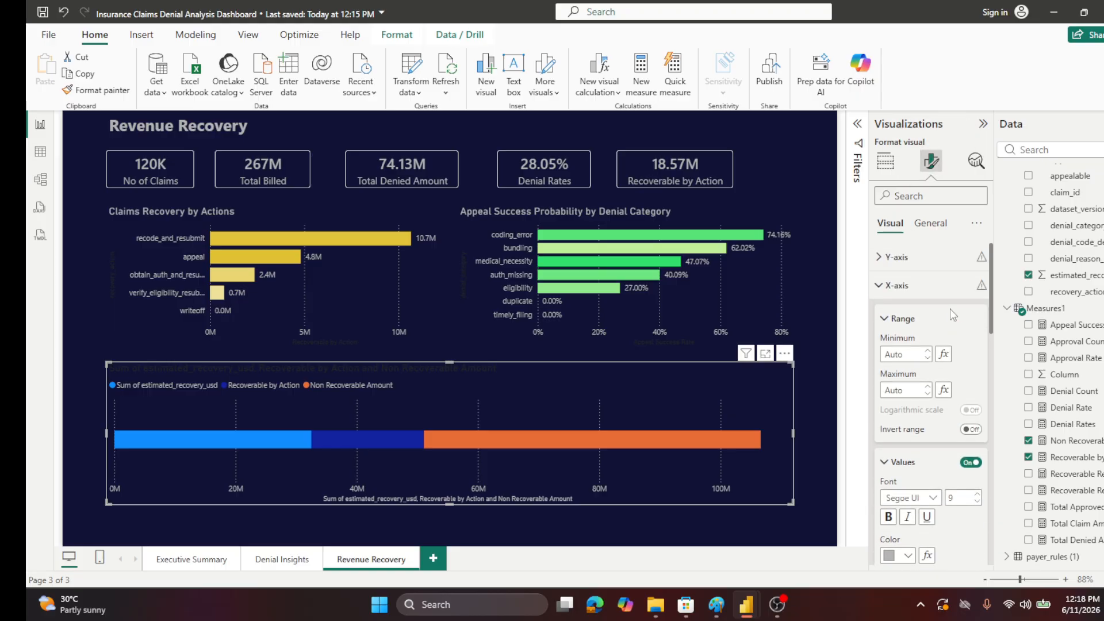
pyautogui.click(878, 287)
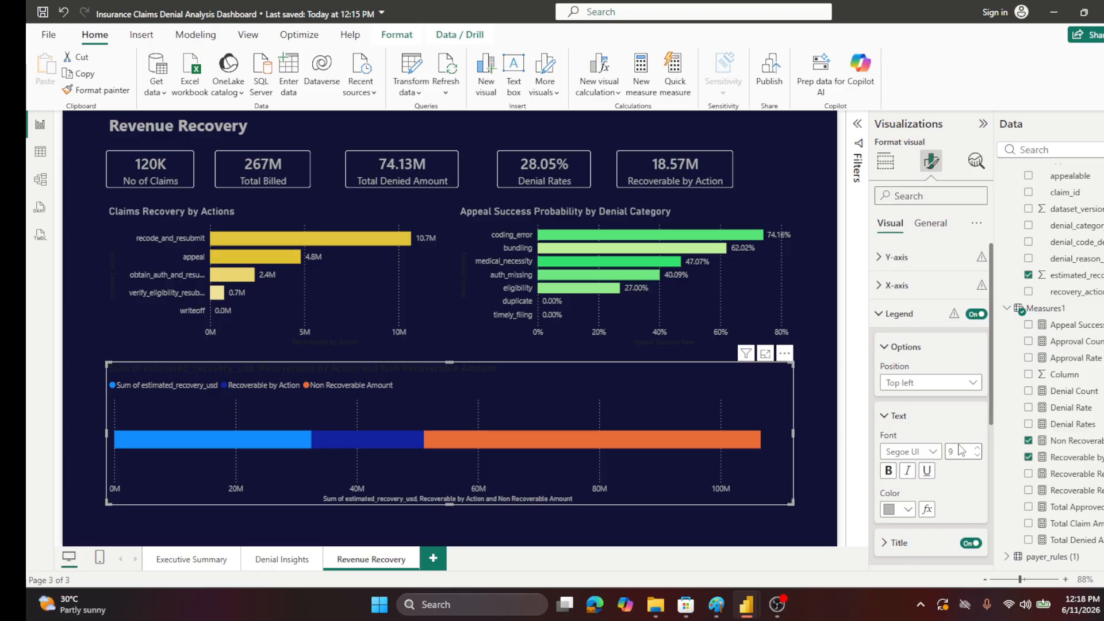
# - Color the Sum of estimated_recovery_usd bar series pale yellow
pyautogui.moveTo(201, 440)
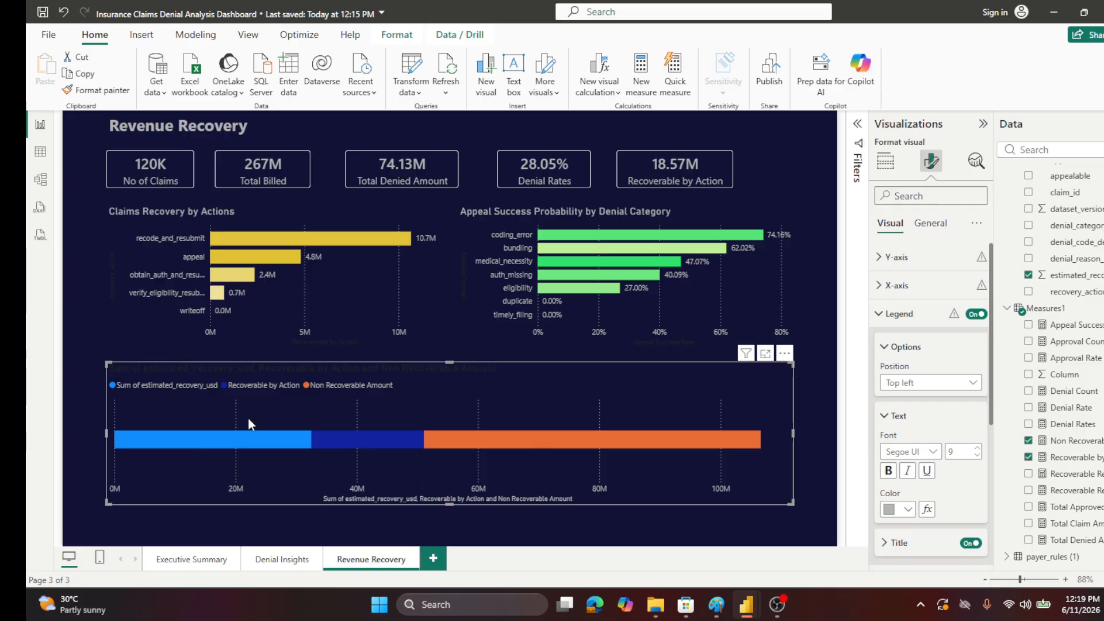
pyautogui.click(875, 314)
pyautogui.click(906, 425)
pyautogui.scroll(-3, 914, 413)
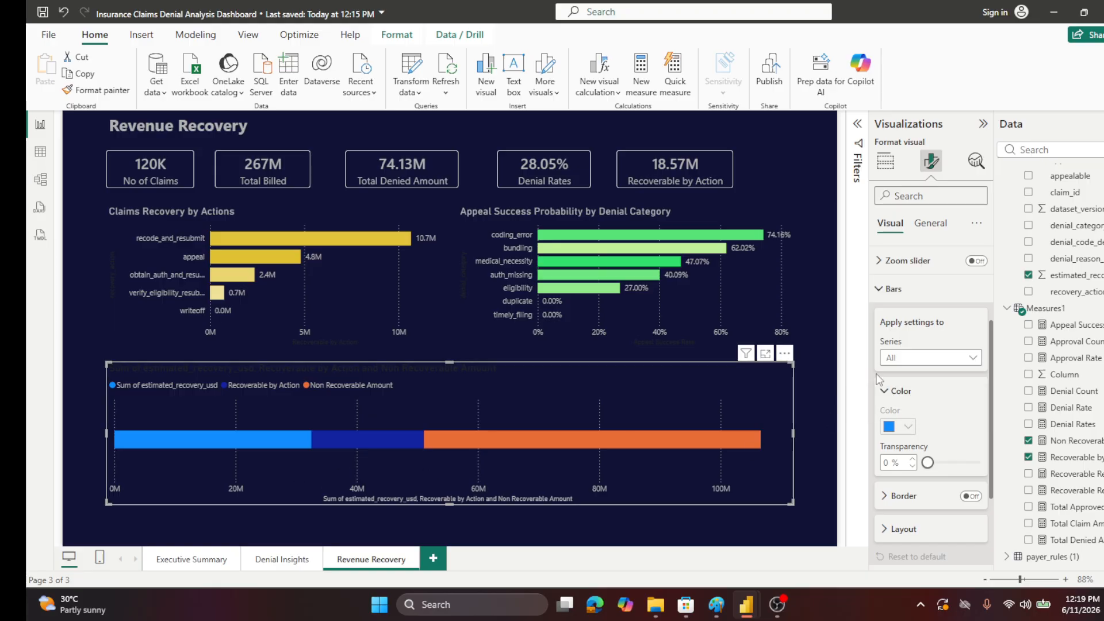
pyautogui.click(907, 360)
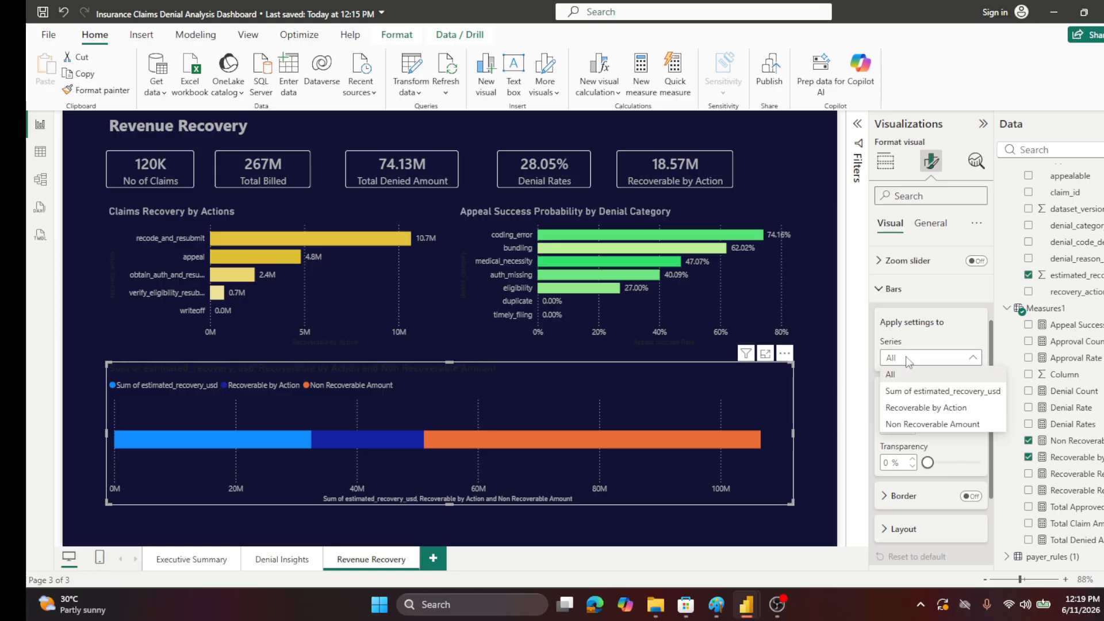
pyautogui.click(910, 393)
pyautogui.click(908, 428)
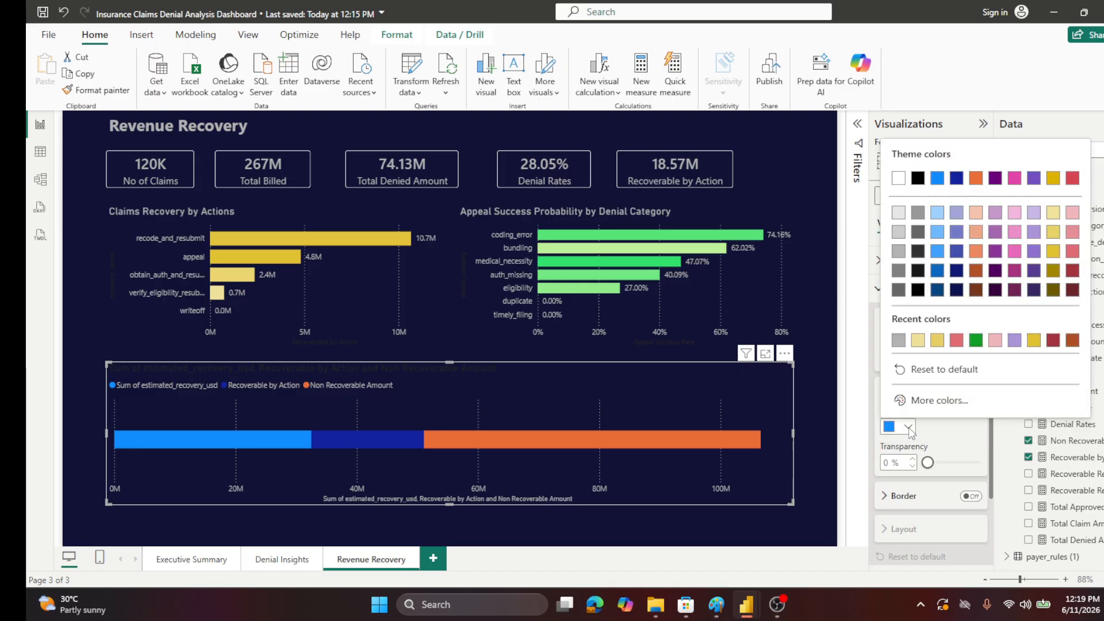
pyautogui.click(918, 341)
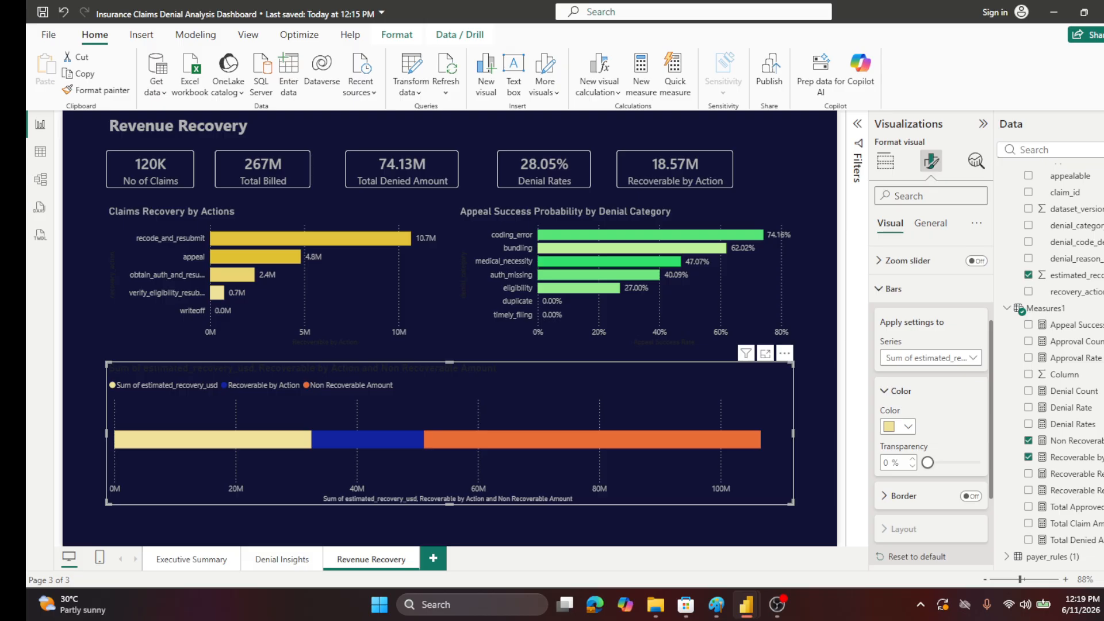
# - Color the Recoverable by Action bar series green
pyautogui.click(884, 392)
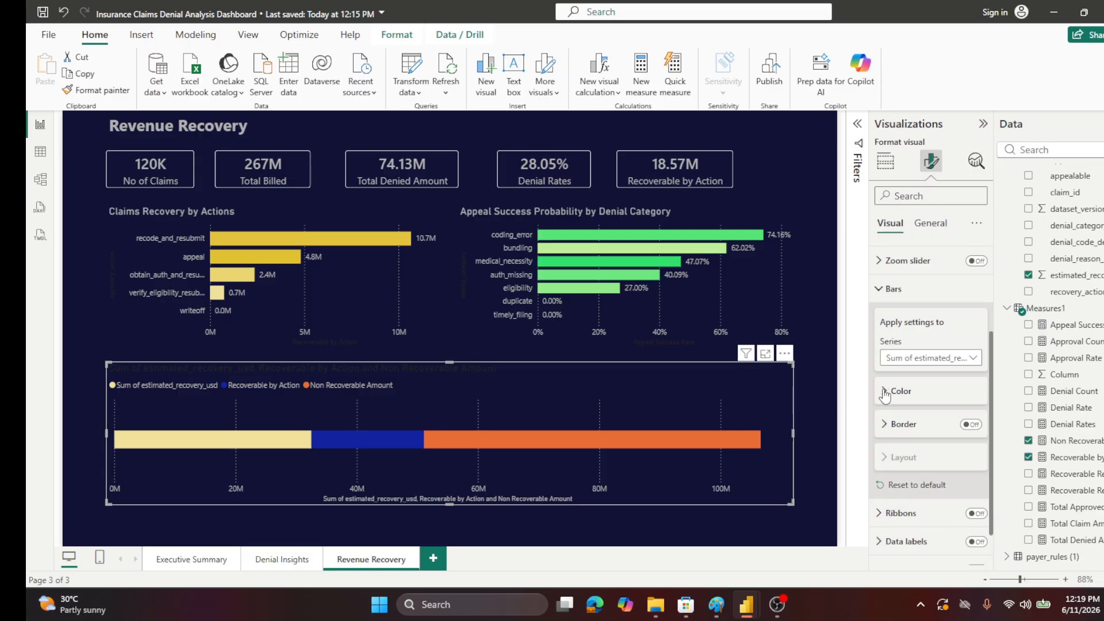
pyautogui.click(955, 359)
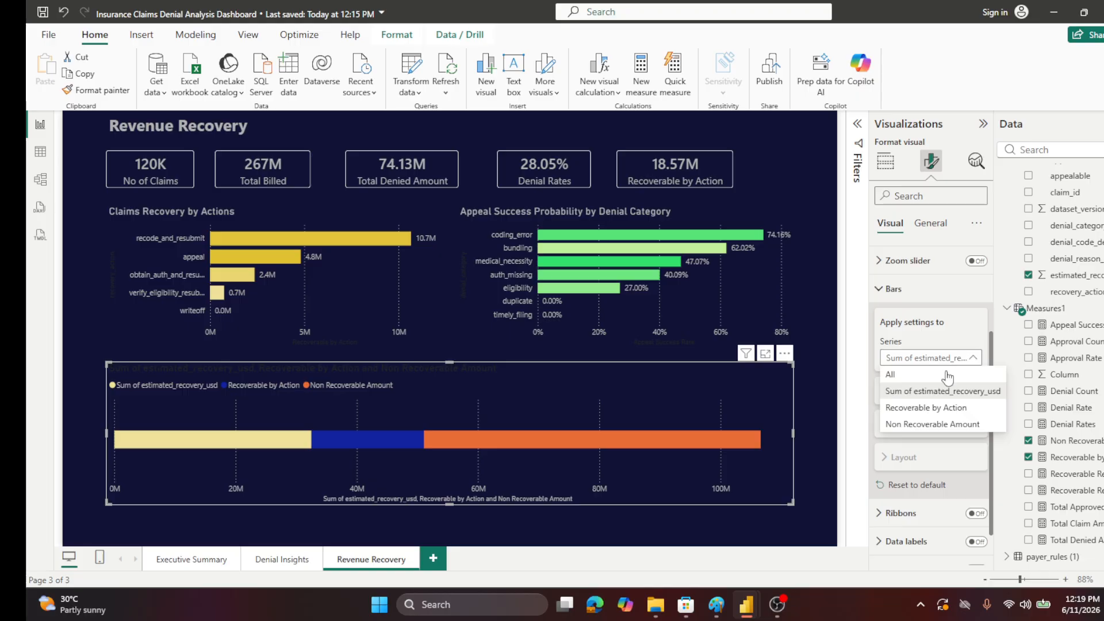
pyautogui.click(921, 407)
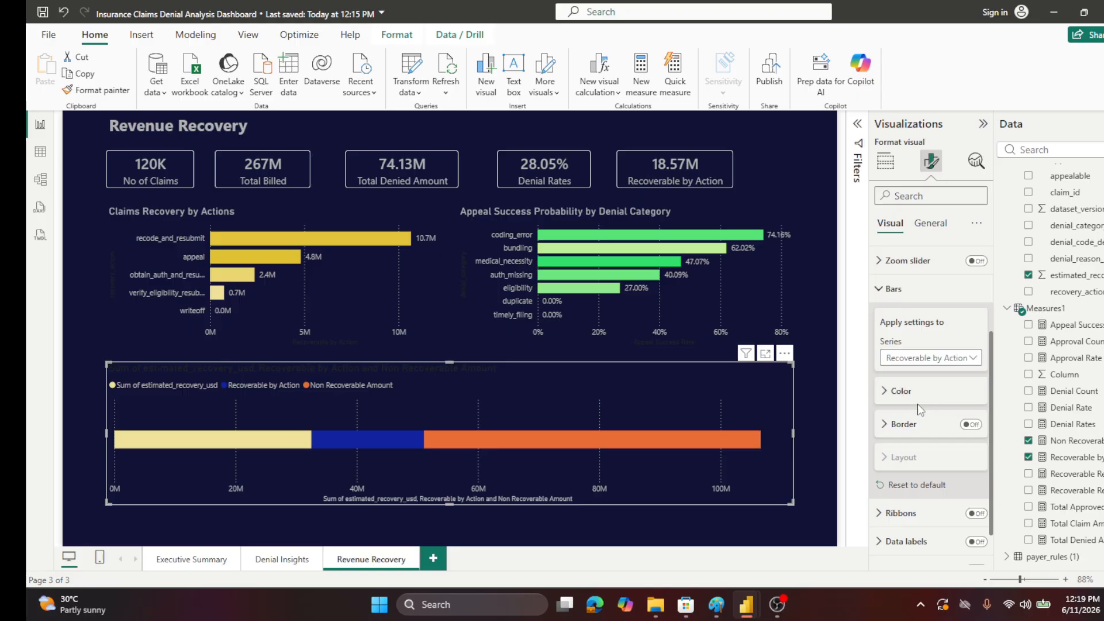
pyautogui.click(888, 392)
pyautogui.click(907, 431)
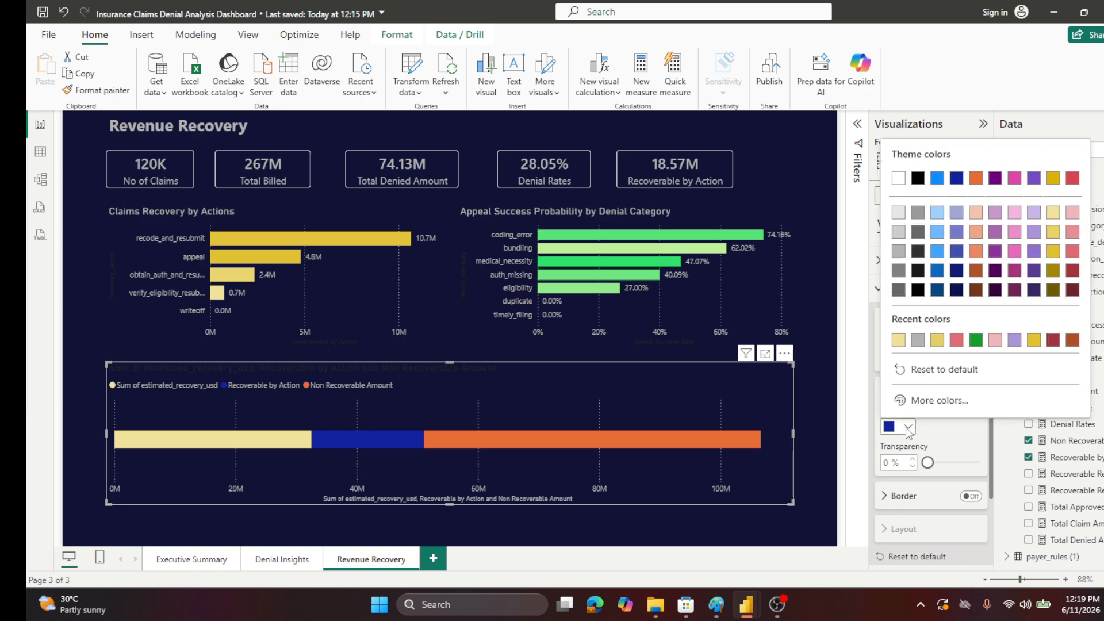
pyautogui.click(977, 342)
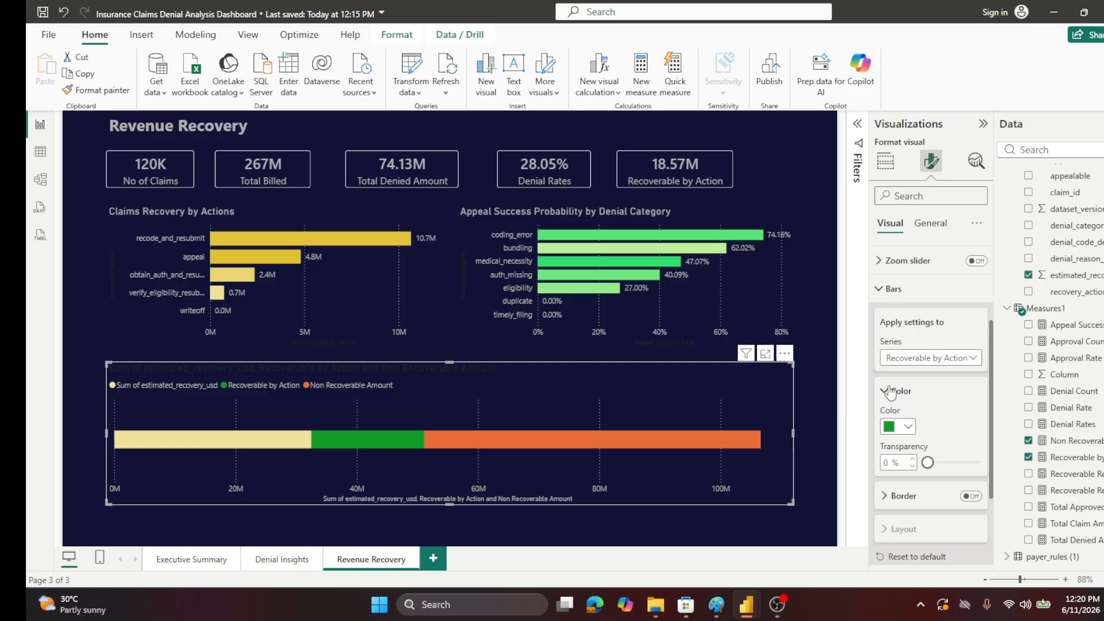
# - Color the Non Recoverable Amount bar series light red and check the amount behind each bar segment
pyautogui.click(960, 357)
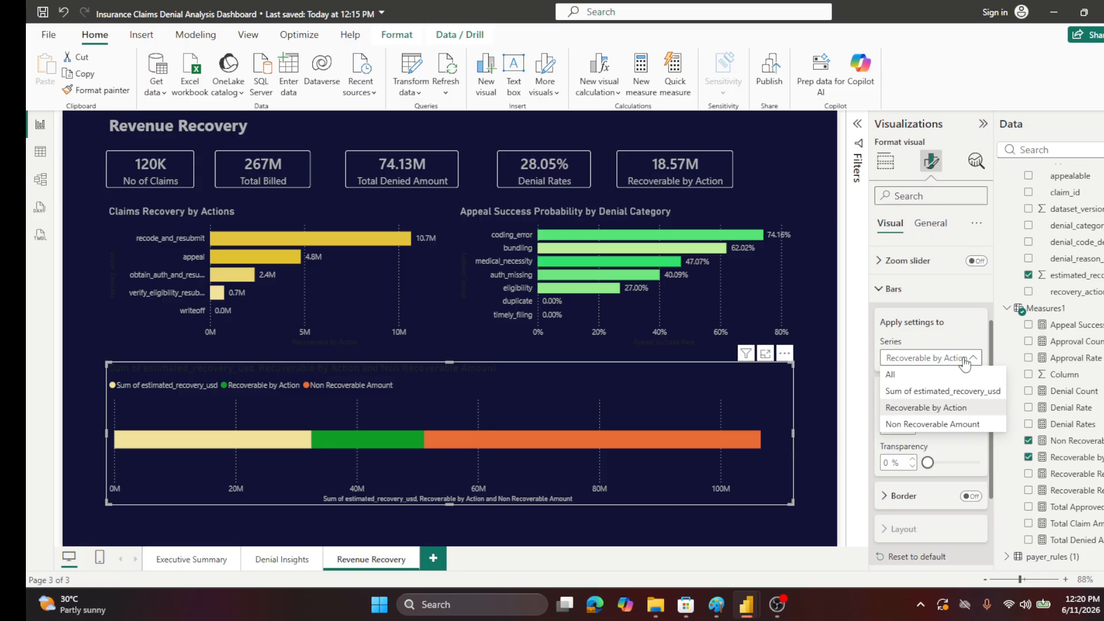
pyautogui.click(934, 426)
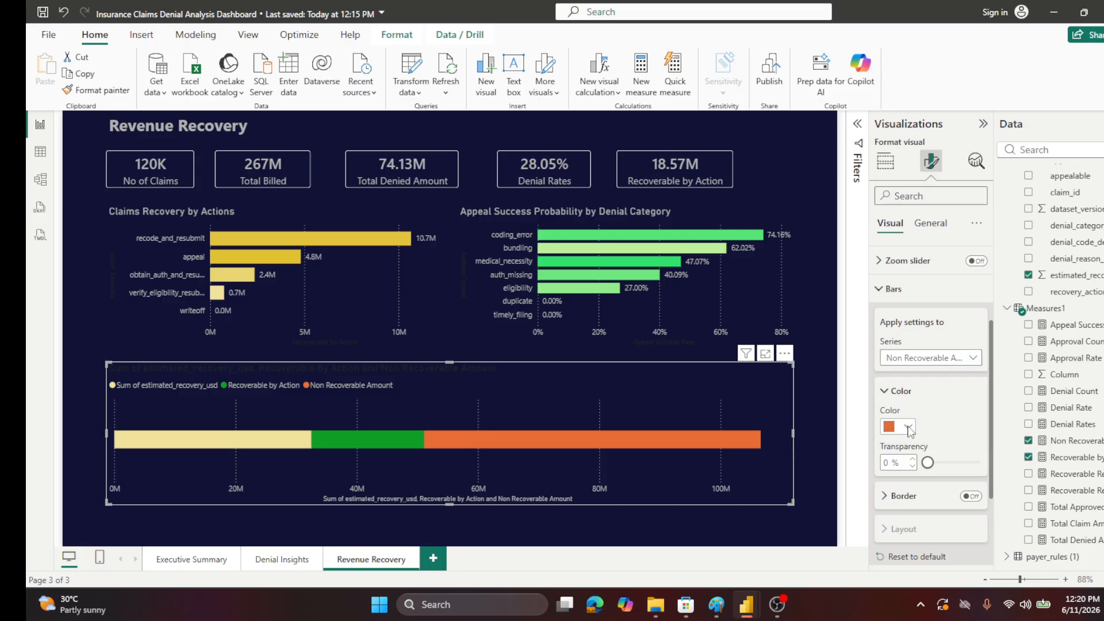
pyautogui.click(908, 426)
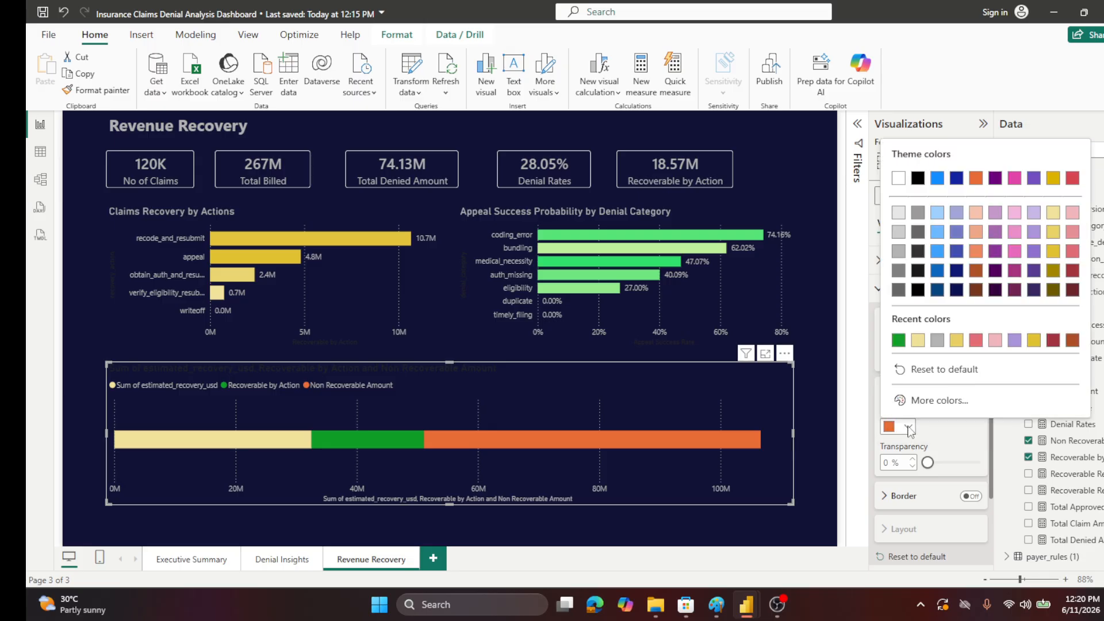
pyautogui.click(1070, 253)
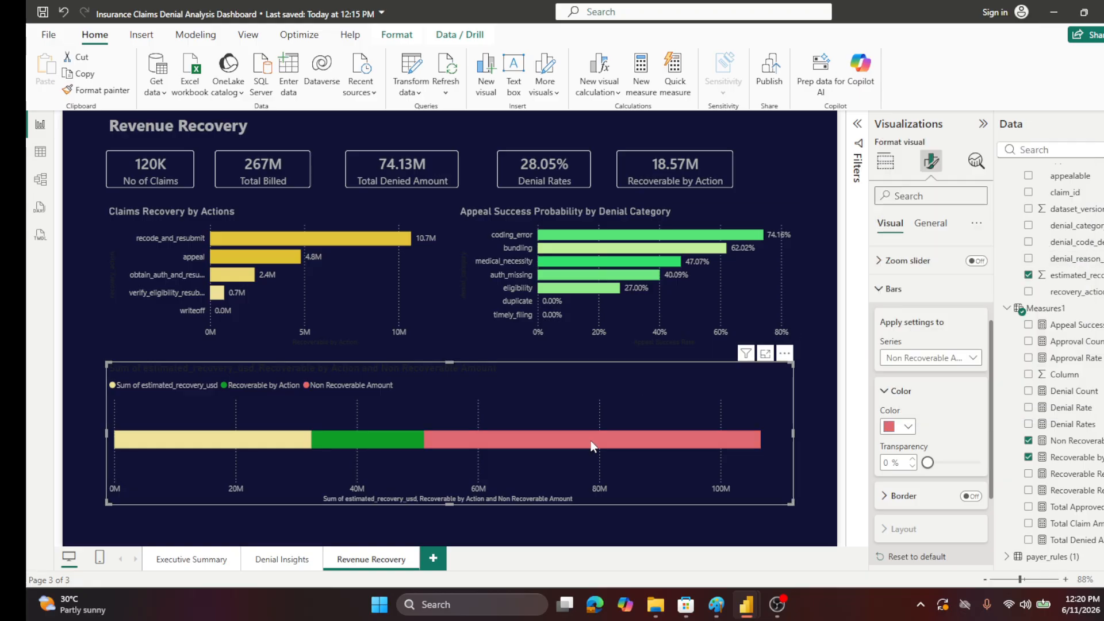
pyautogui.moveTo(592, 442)
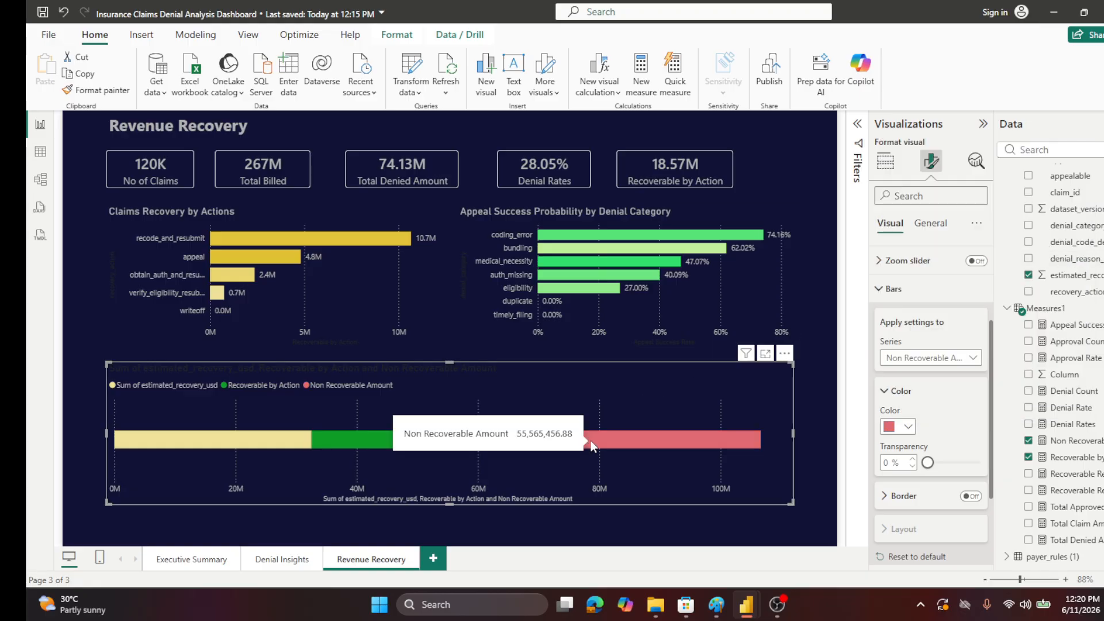
pyautogui.moveTo(356, 437)
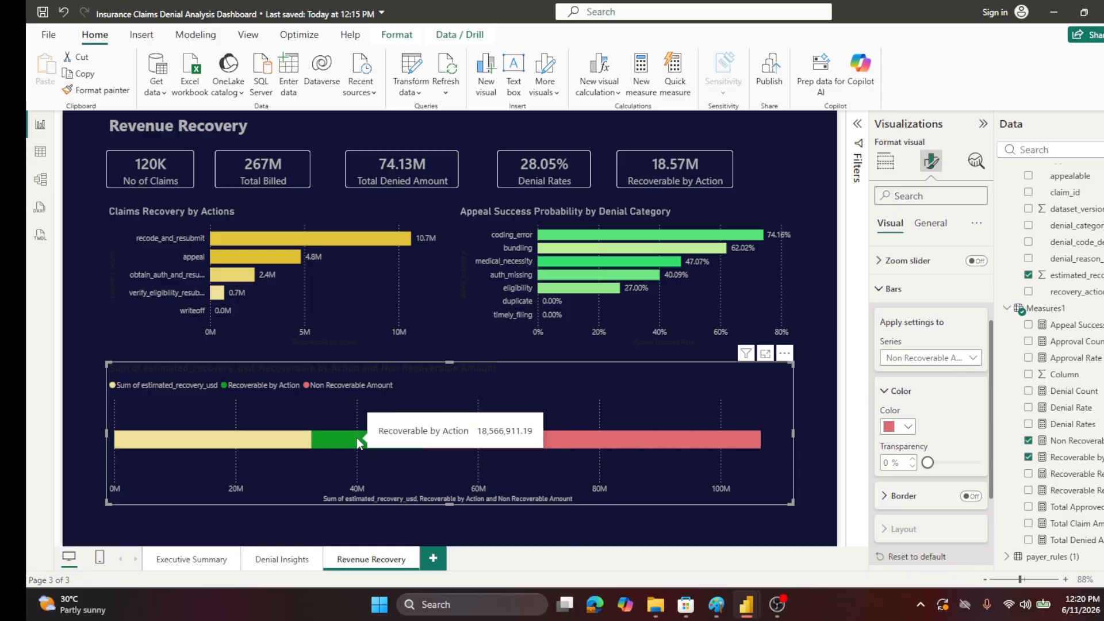
pyautogui.moveTo(186, 442)
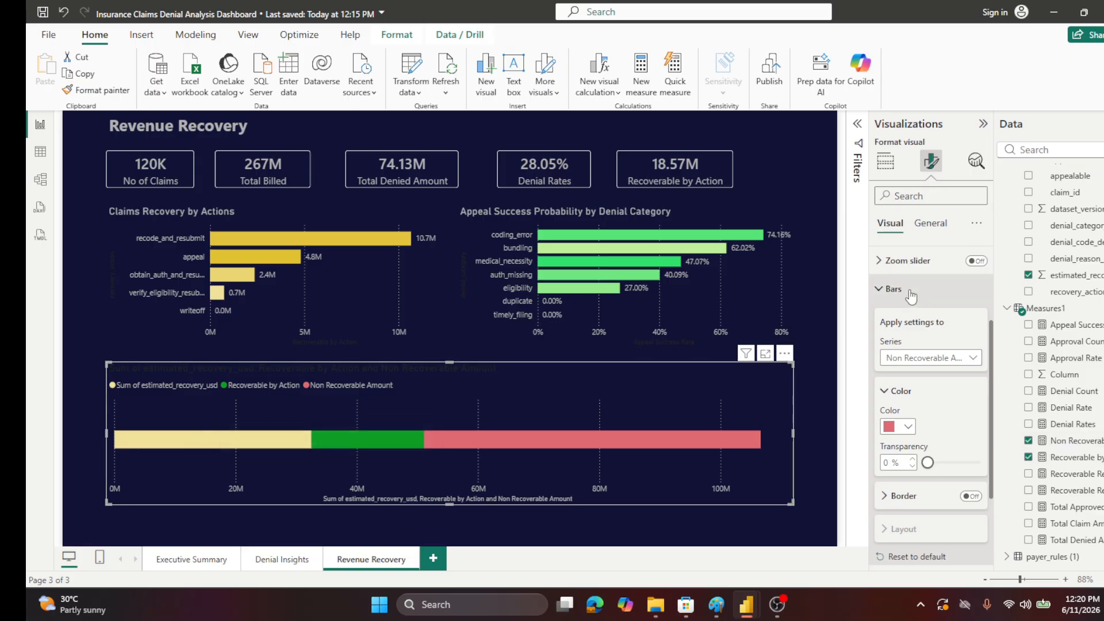
# - Turn on data labels for the stacked bar chart and include the series title in each label
pyautogui.click(885, 292)
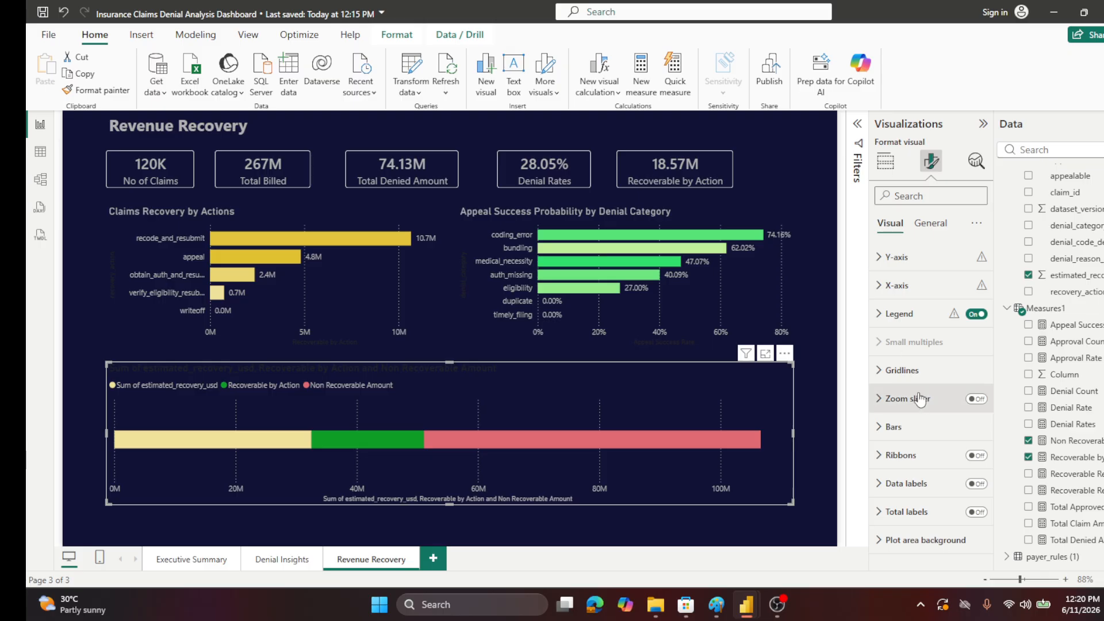
pyautogui.click(984, 488)
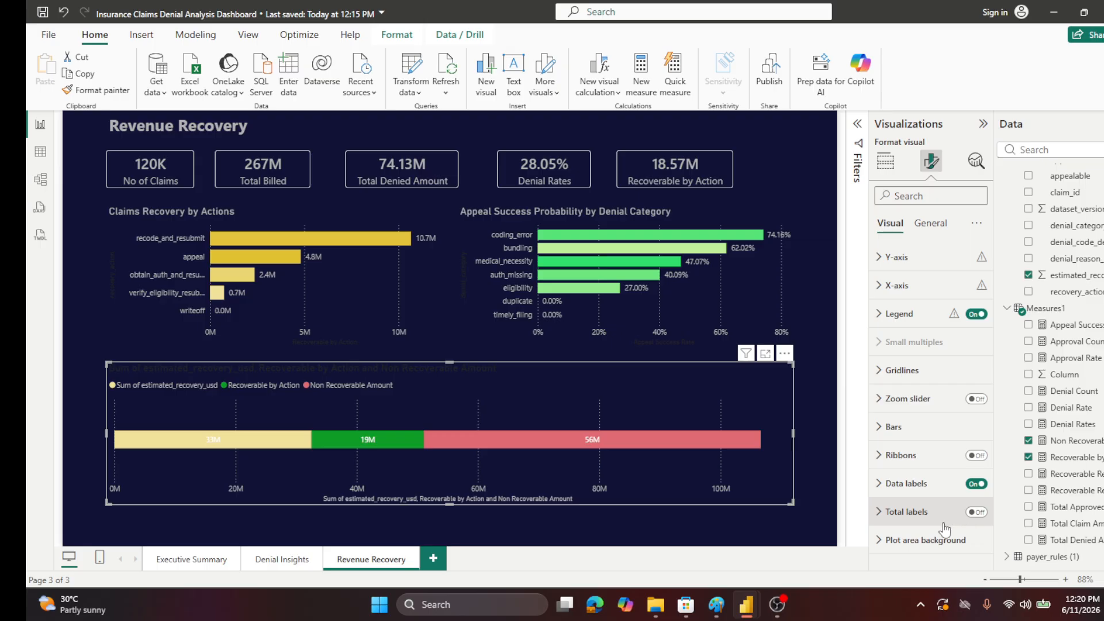
pyautogui.click(896, 484)
pyautogui.scroll(-2, 915, 449)
pyautogui.scroll(-1, 915, 449)
pyautogui.scroll(-1, 915, 448)
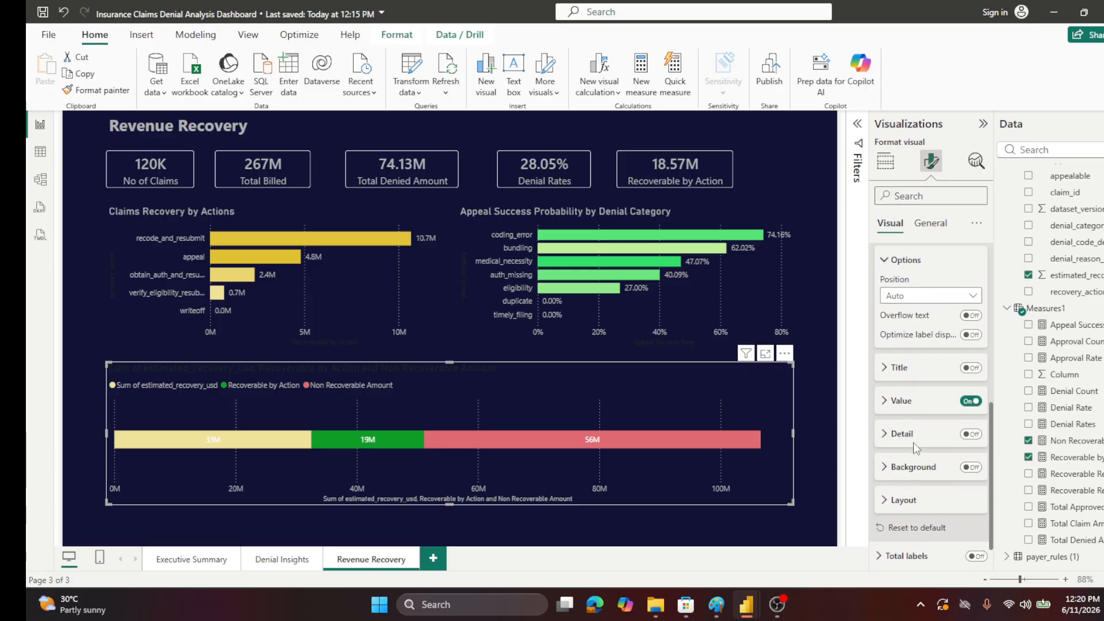
pyautogui.click(887, 404)
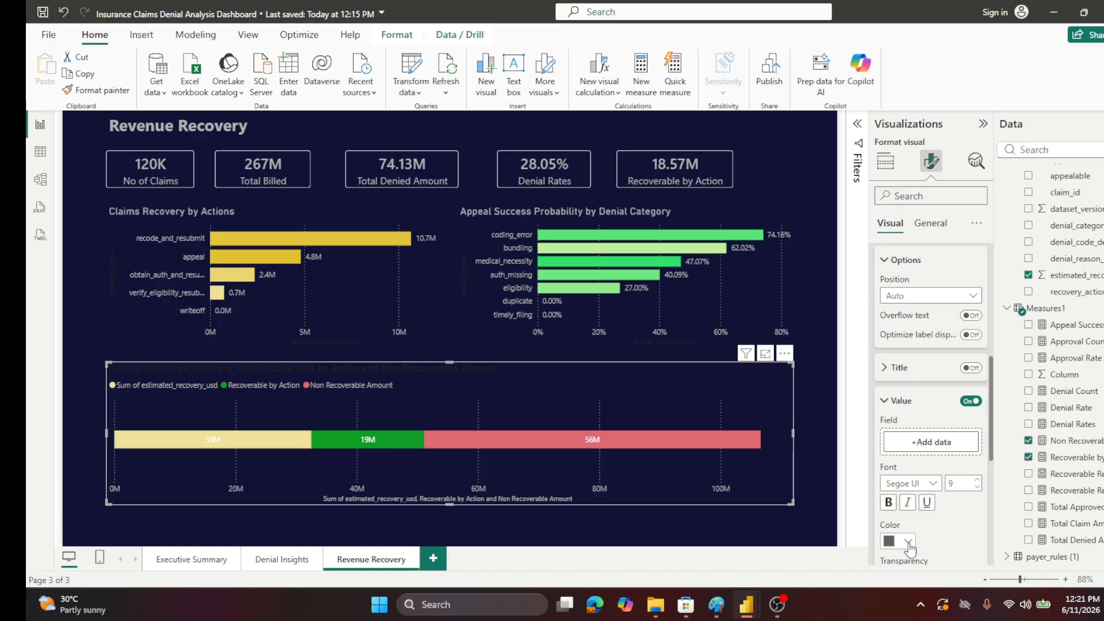
pyautogui.click(974, 370)
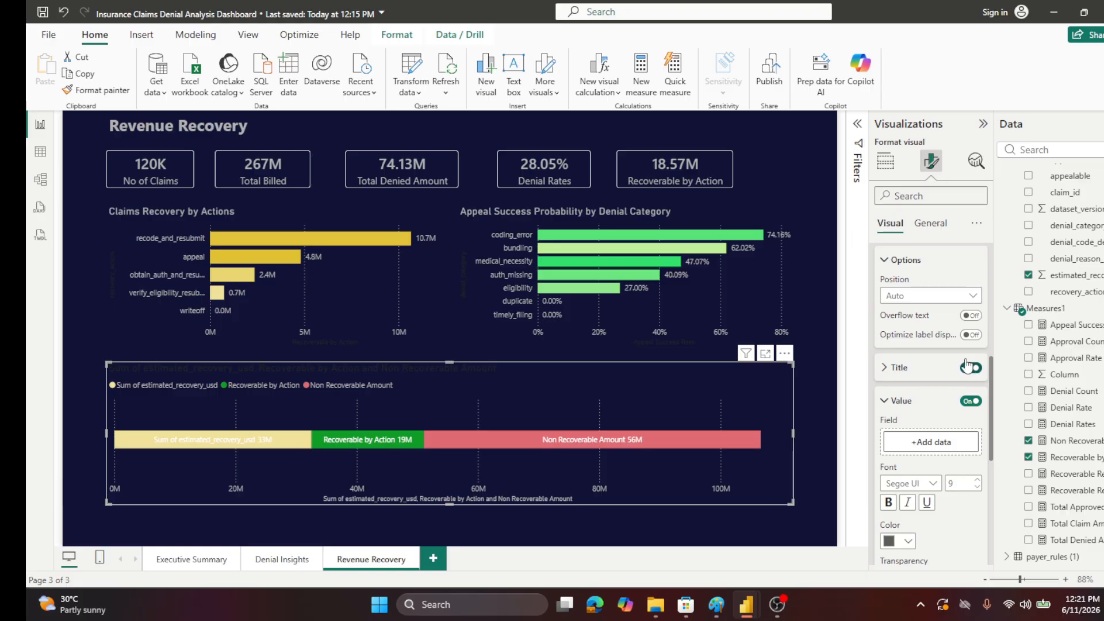
pyautogui.click(889, 268)
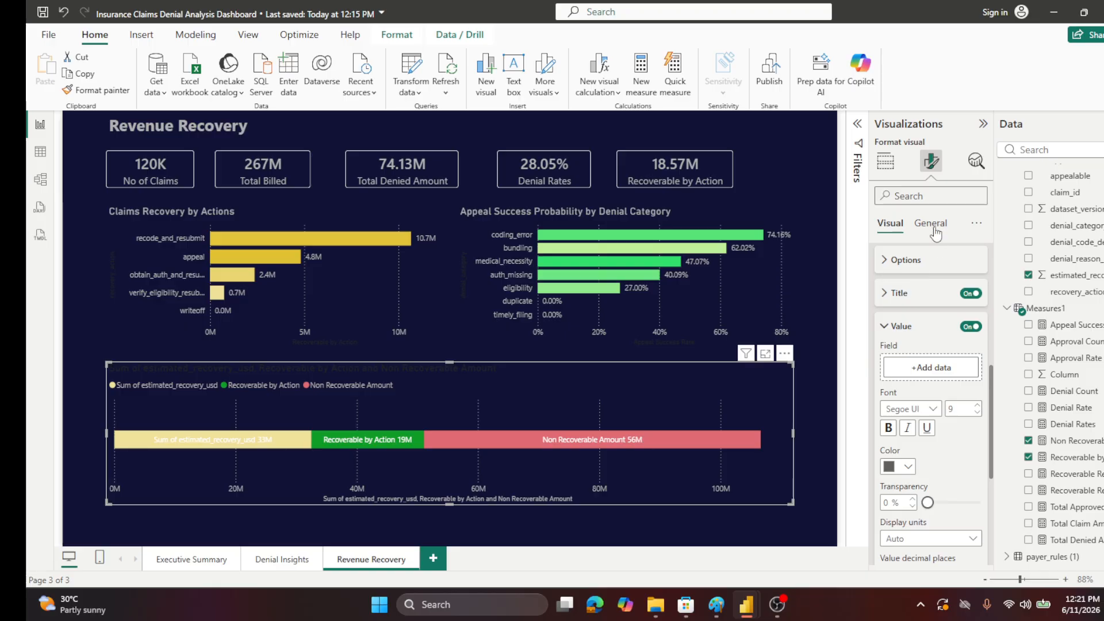
pyautogui.scroll(1, 938, 275)
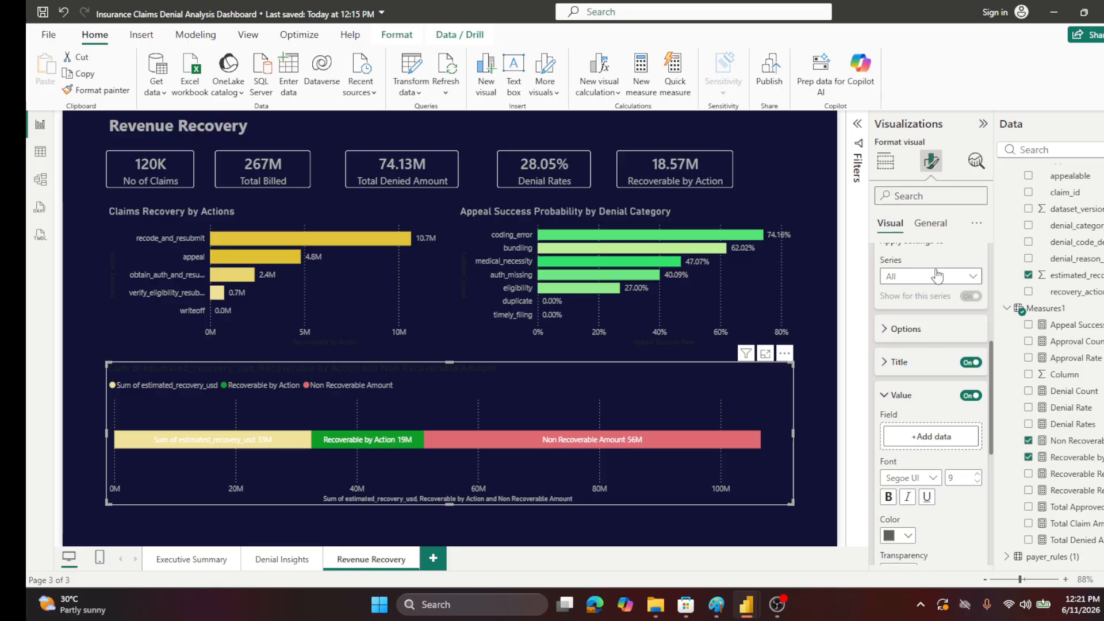
pyautogui.scroll(-3, 938, 275)
pyautogui.scroll(4, 938, 275)
pyautogui.scroll(3, 937, 276)
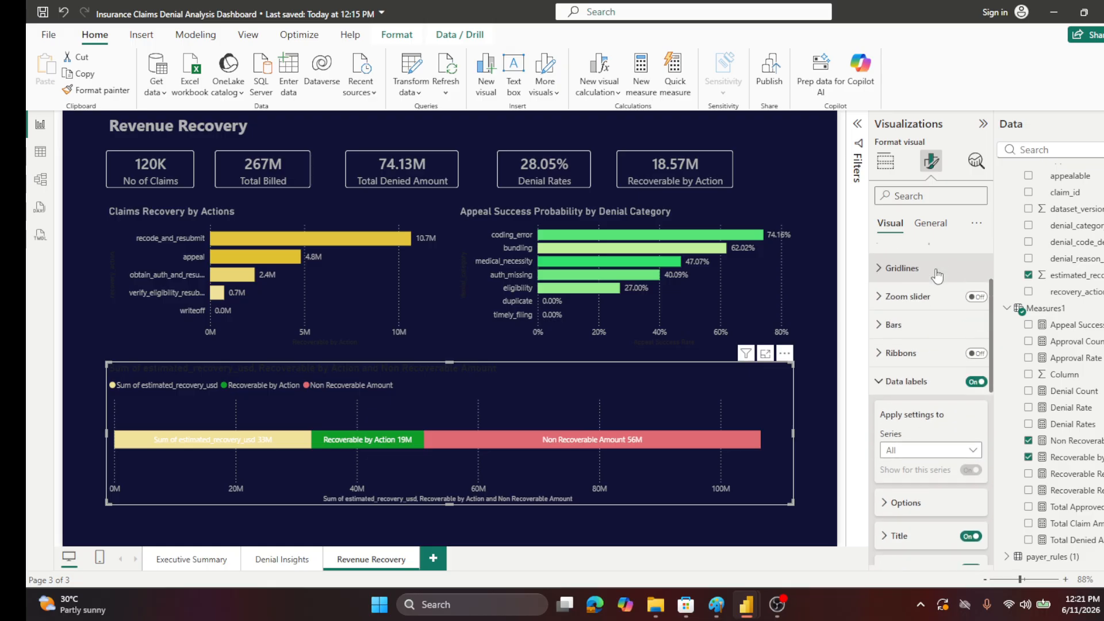
# - Rename the Sum of estimated_recovery_usd field on the stacked bar chart's X-axis as Estimated Recovery
pyautogui.click(885, 161)
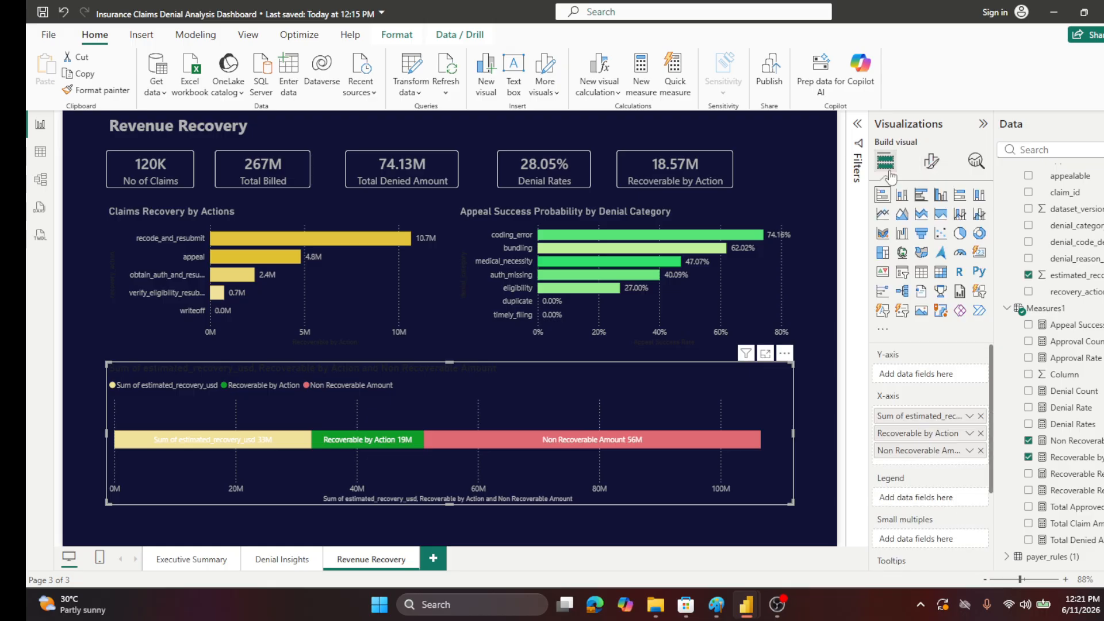
pyautogui.doubleClick(896, 421)
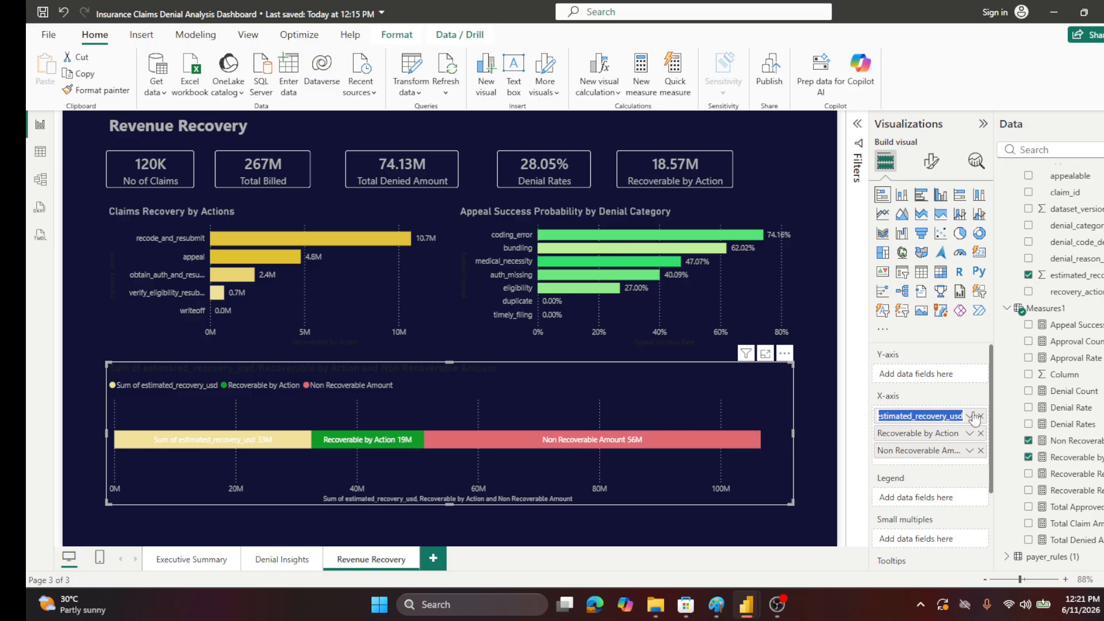
pyautogui.write('E')
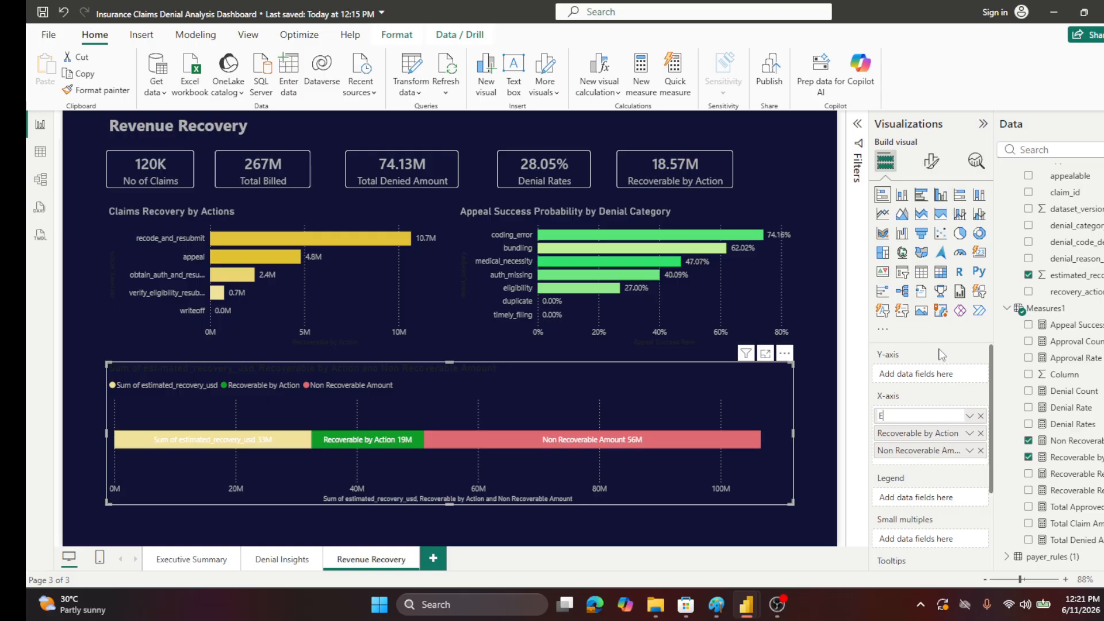
pyautogui.write('stimated Rec')
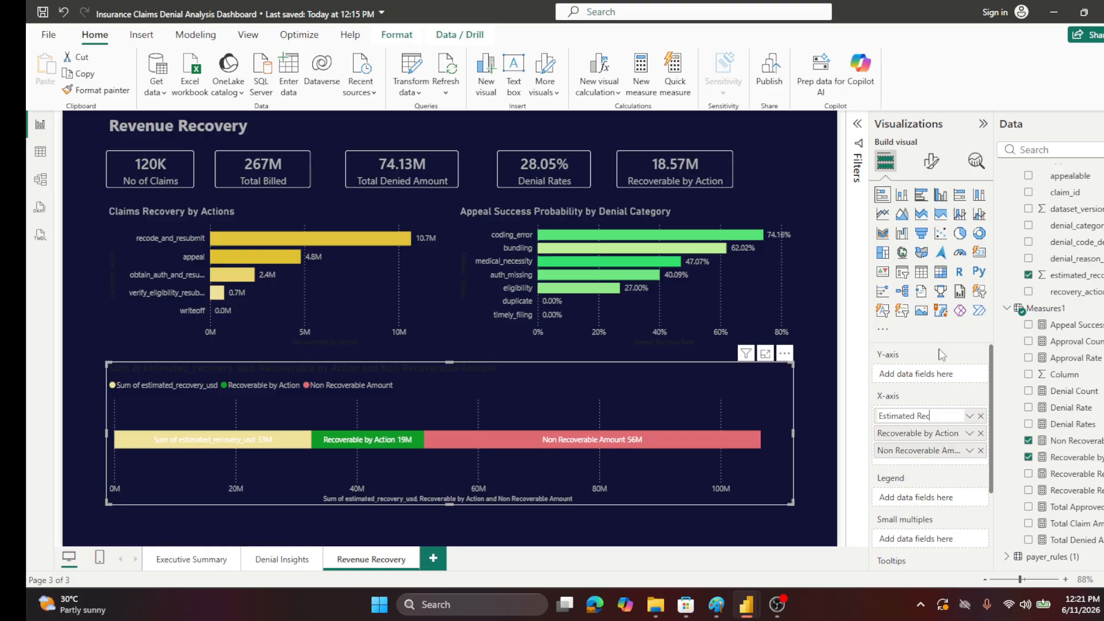
pyautogui.write('overy')
pyautogui.press('Return')
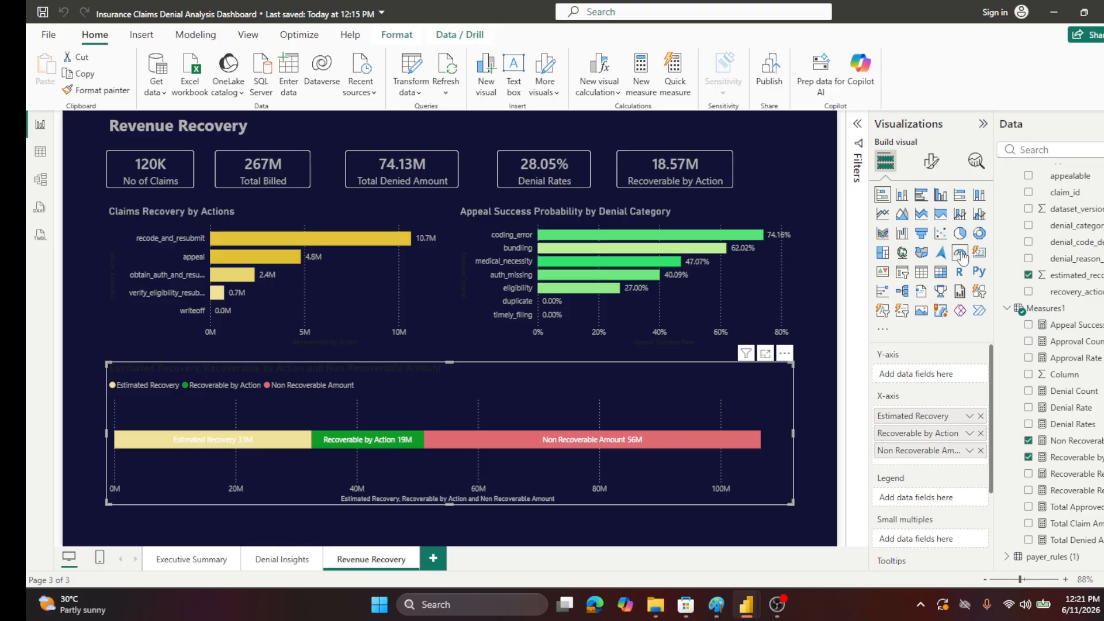
pyautogui.scroll(-3, 943, 405)
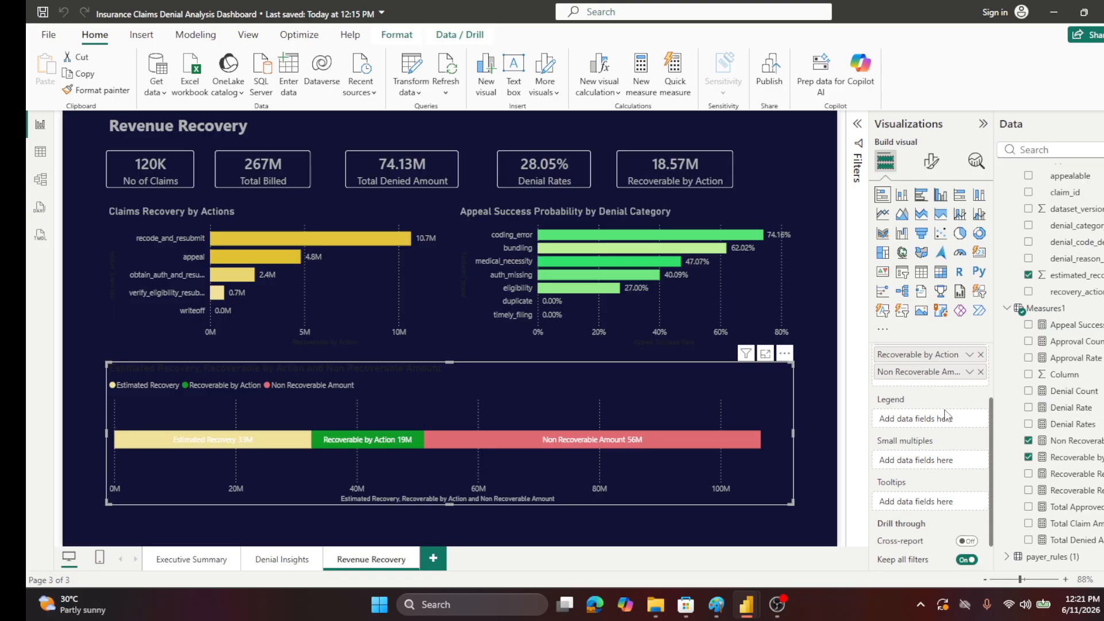
pyautogui.scroll(3, 943, 405)
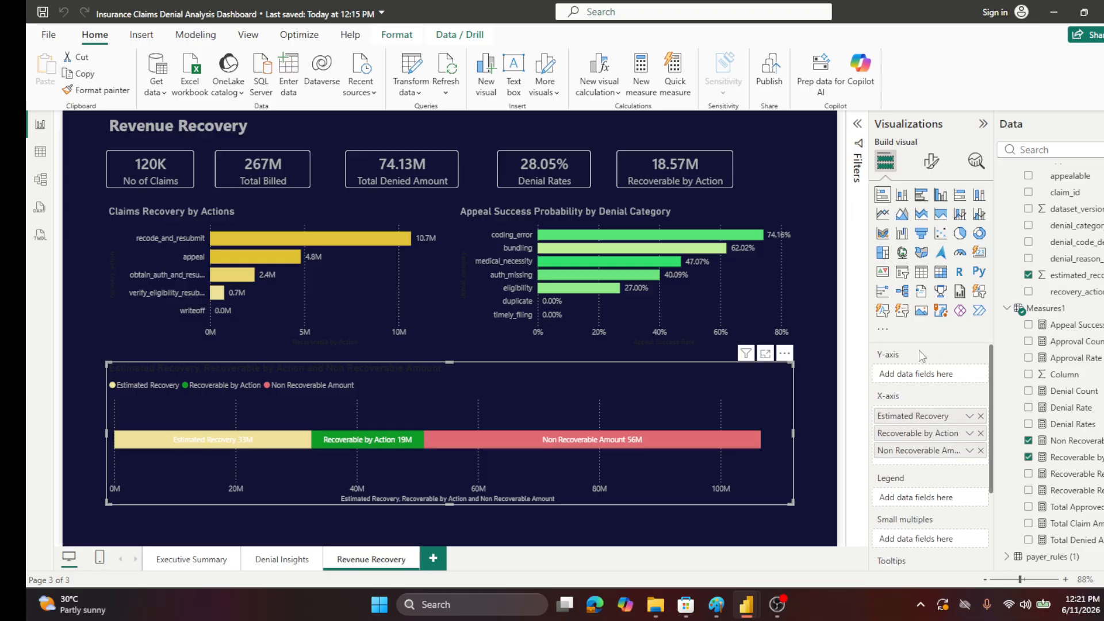
pyautogui.scroll(-2, 919, 354)
pyautogui.scroll(2, 919, 354)
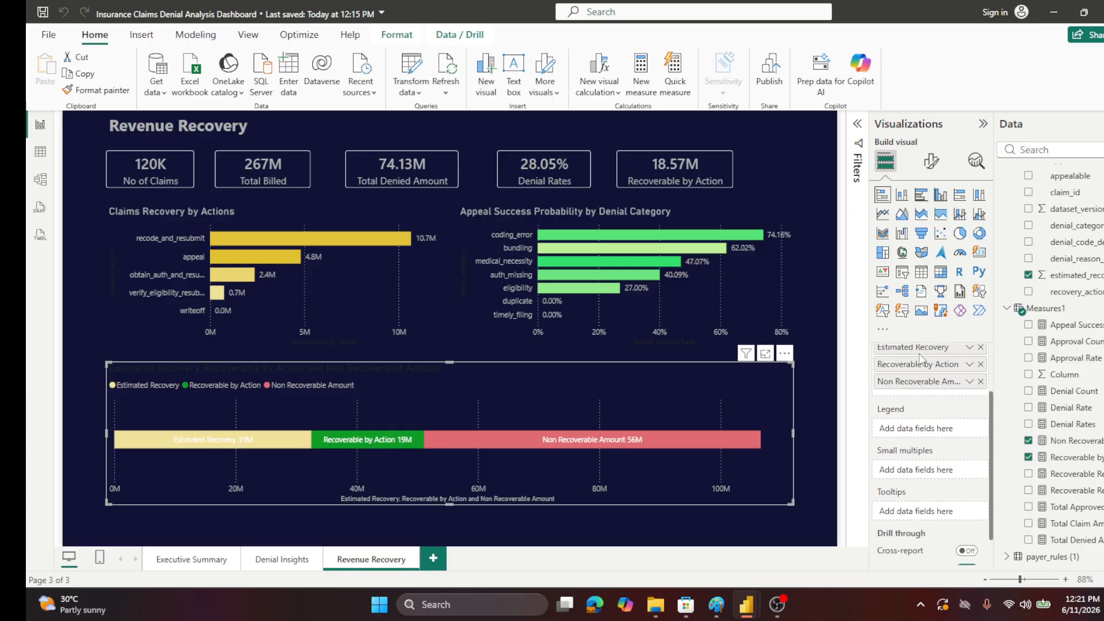
# - Set the data label value color of the stacked bar chart to black
pyautogui.click(930, 165)
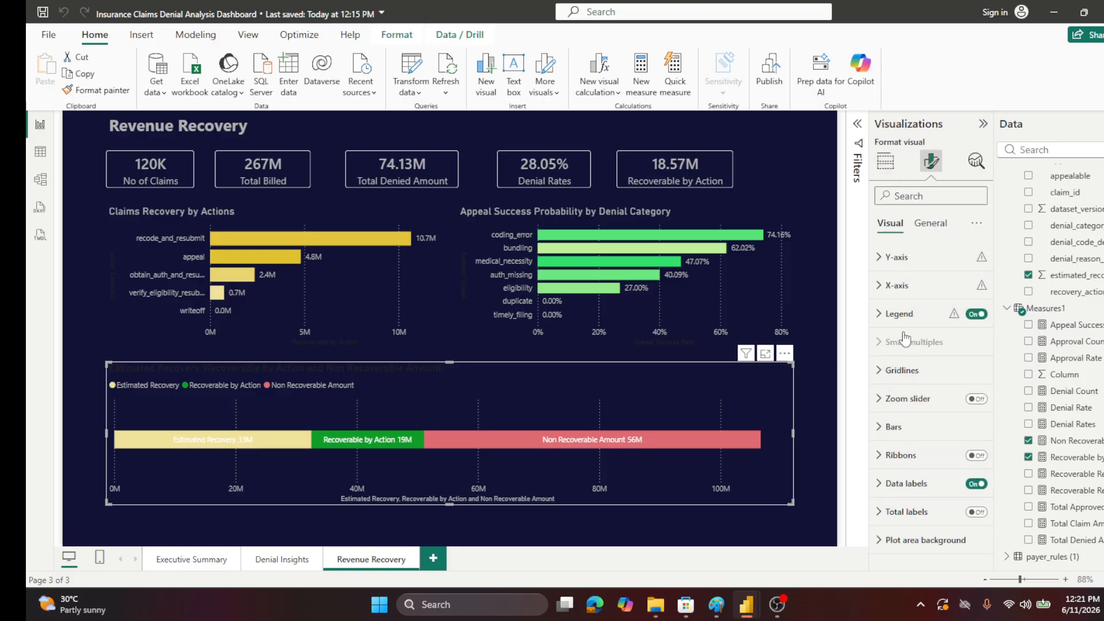
pyautogui.click(894, 485)
pyautogui.scroll(-3, 903, 471)
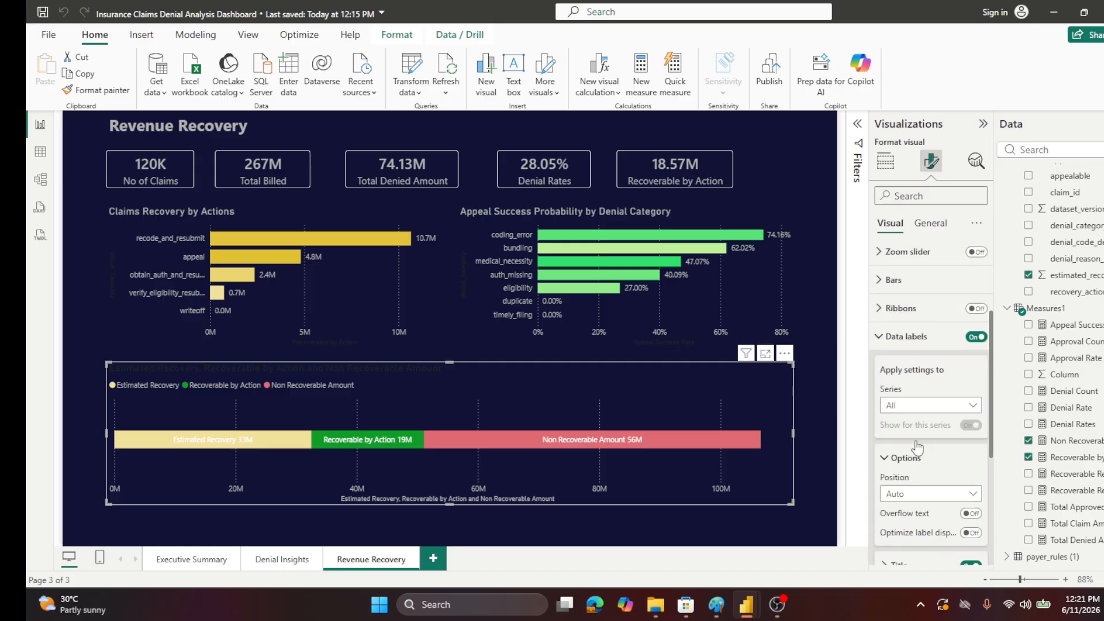
pyautogui.scroll(-3, 918, 448)
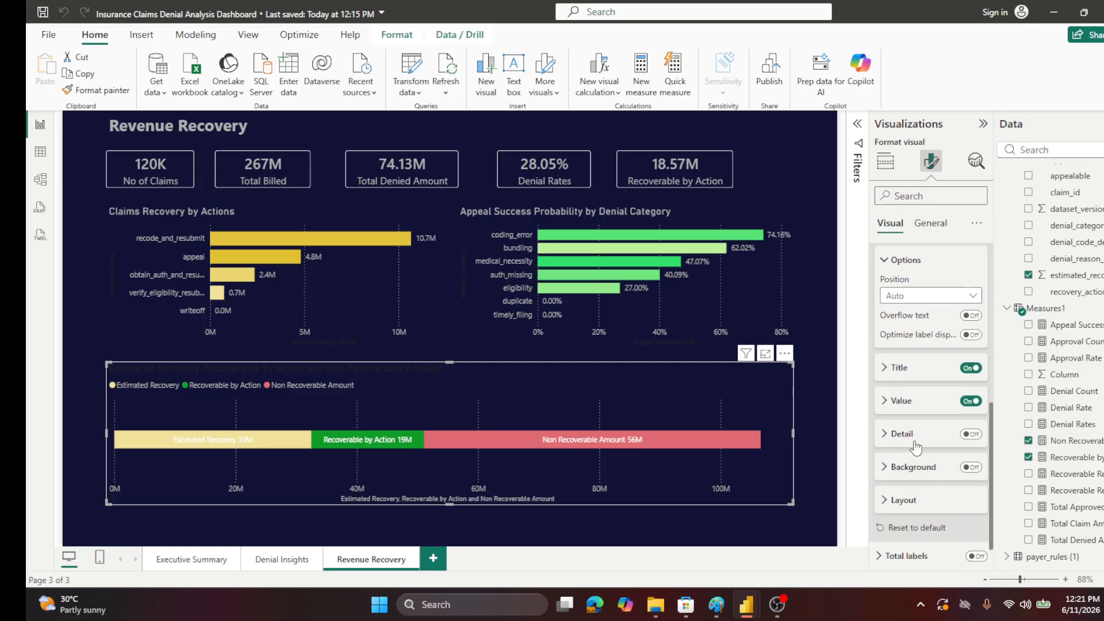
pyautogui.click(886, 402)
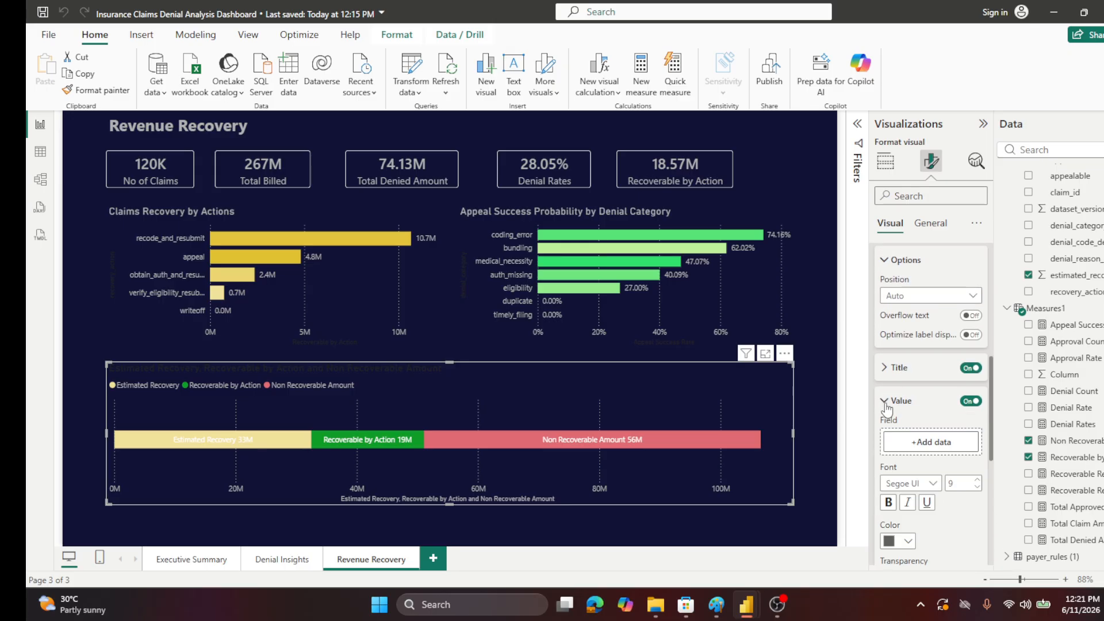
pyautogui.click(908, 541)
pyautogui.click(919, 385)
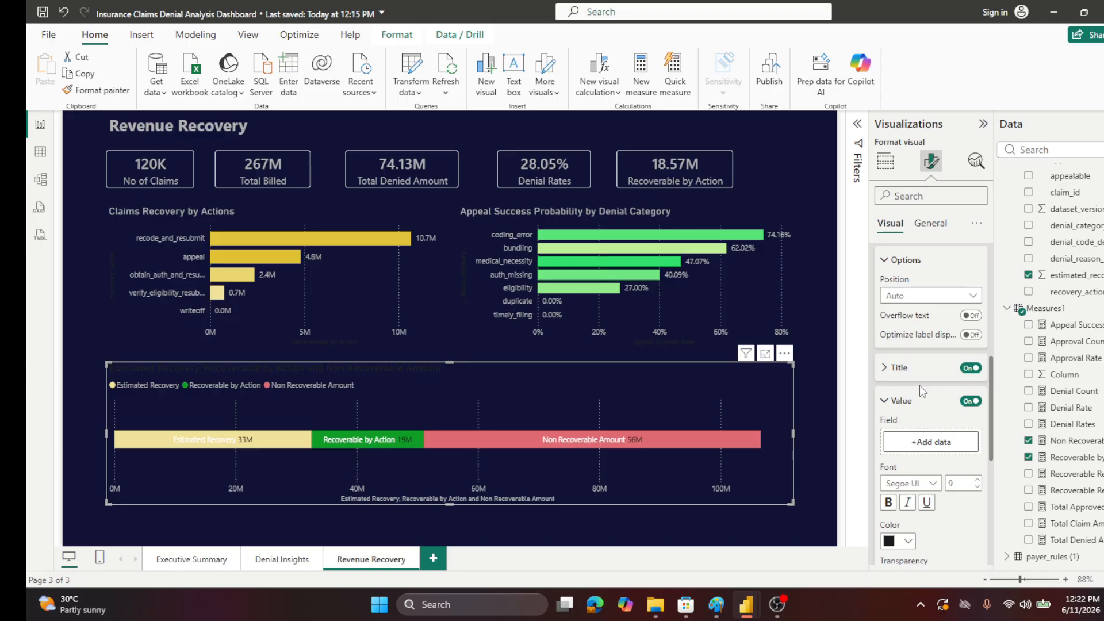
# - Set the stacked bar chart's data label title color to black and save the report
pyautogui.click(885, 368)
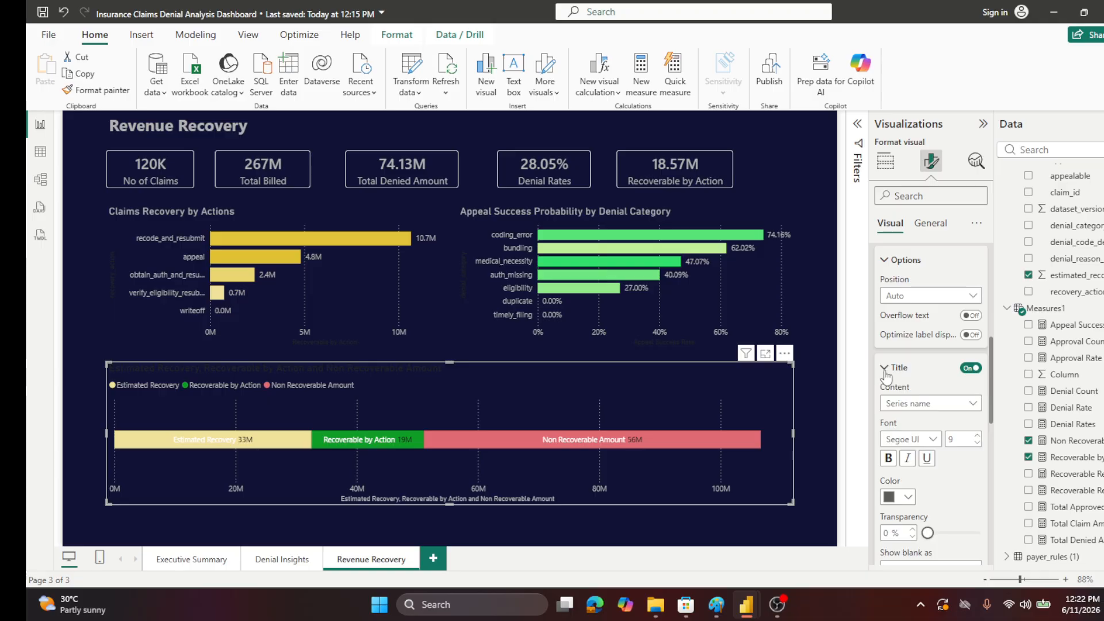
pyautogui.click(909, 498)
pyautogui.click(898, 412)
pyautogui.click(815, 436)
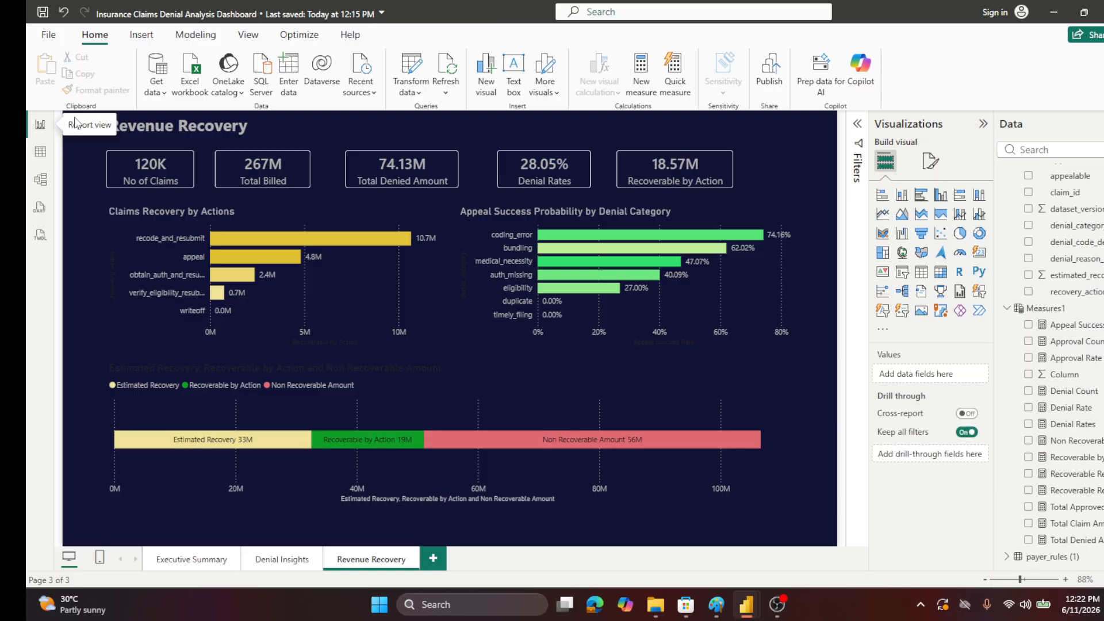
pyautogui.click(43, 11)
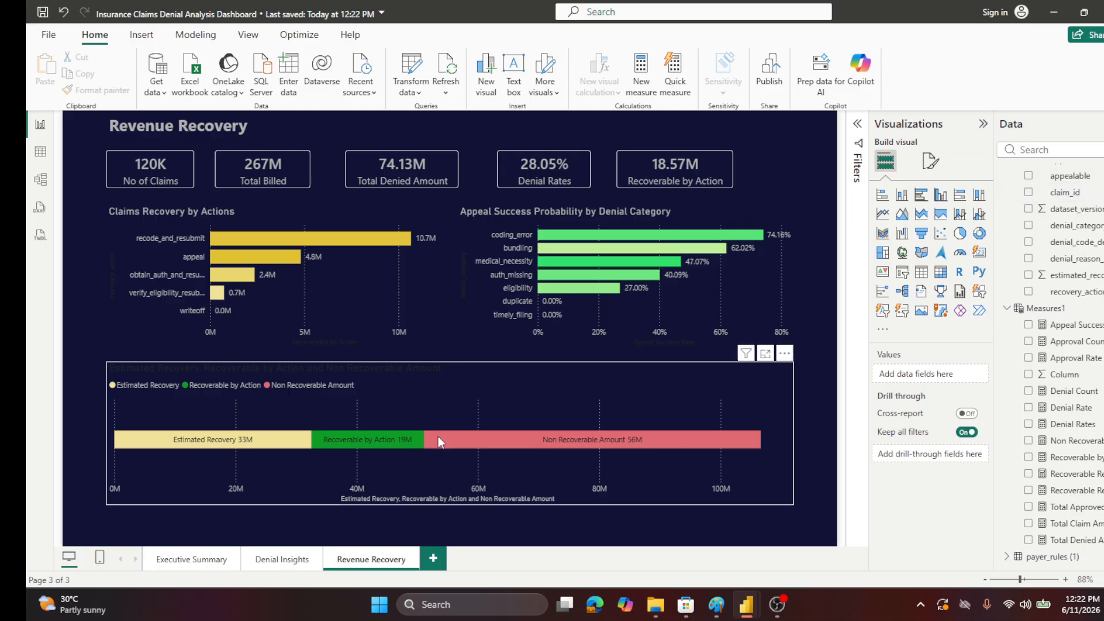
# - Examine the columns of the denial_labels table that supply the stacked bar chart's estimated recovery
pyautogui.click(406, 374)
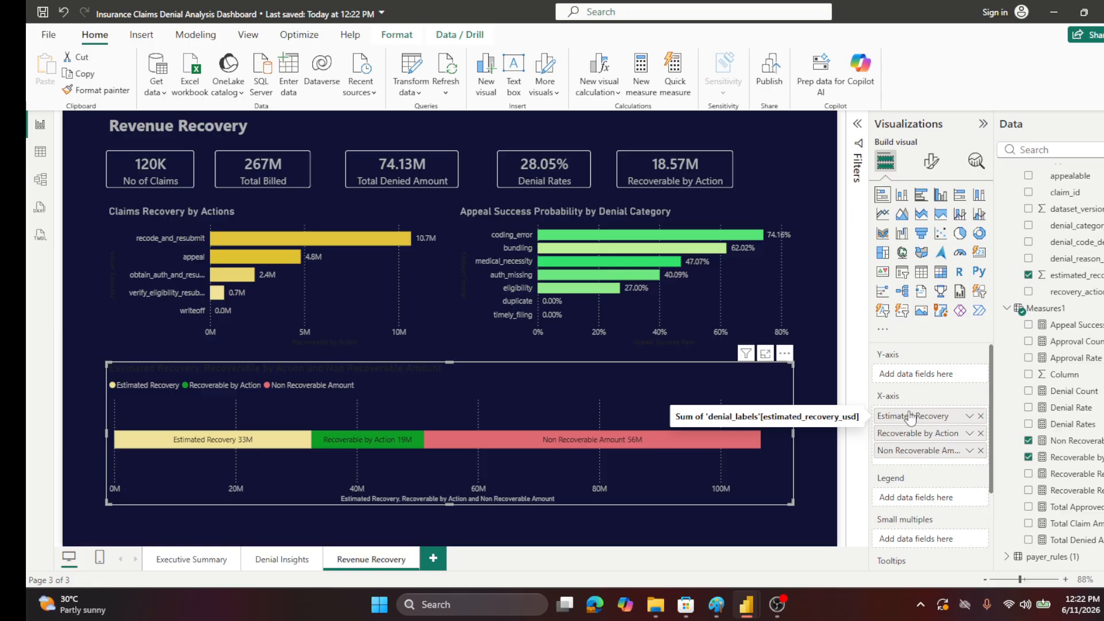
pyautogui.click(40, 152)
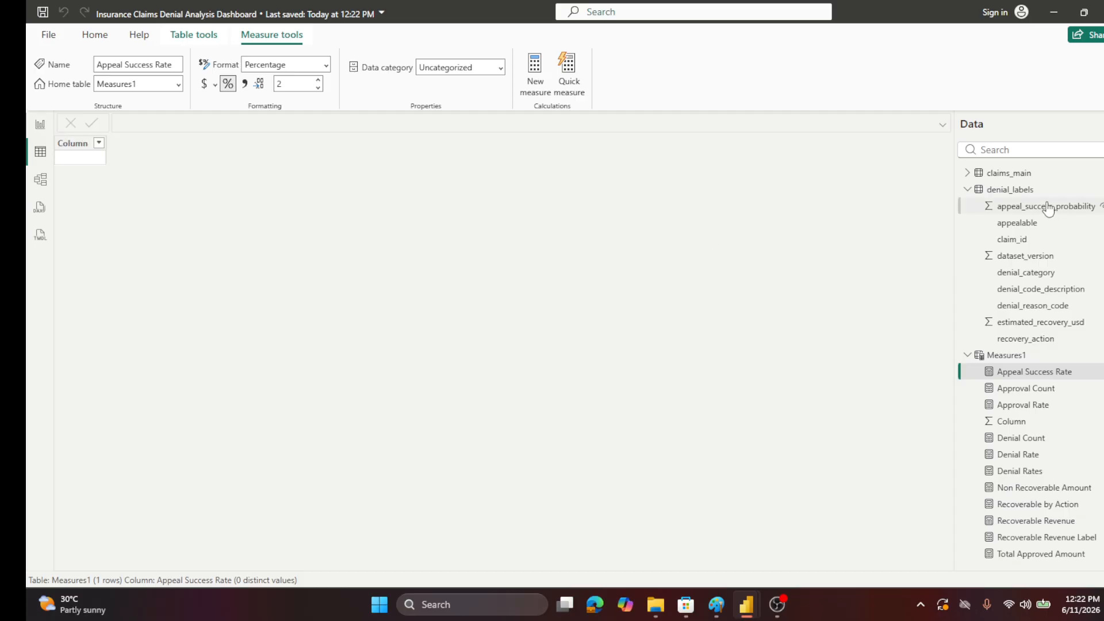
pyautogui.click(1013, 190)
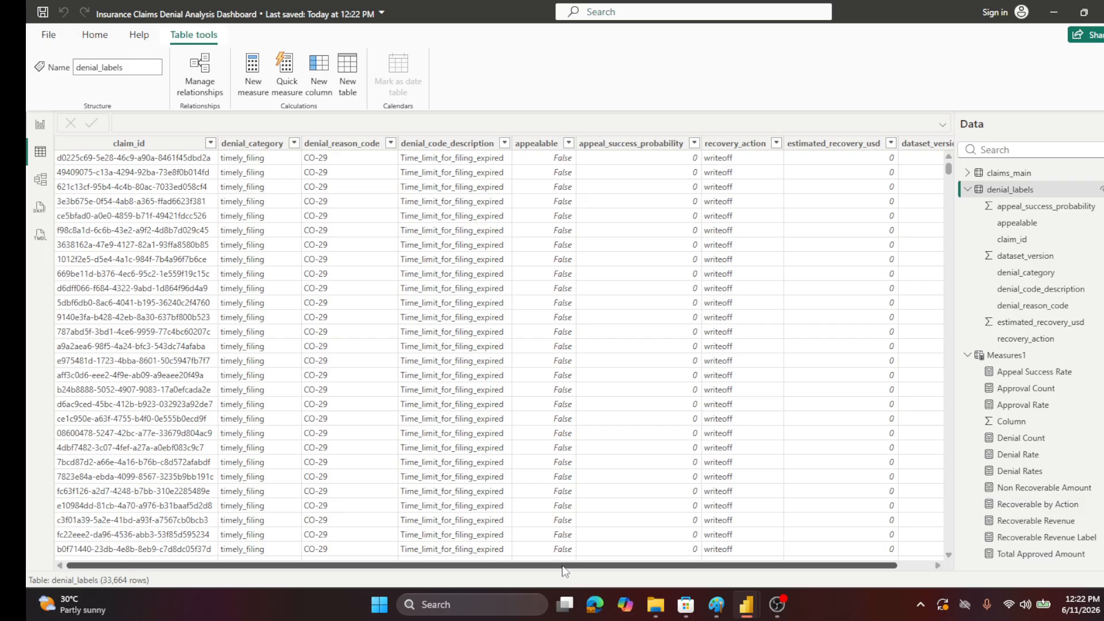
pyautogui.moveTo(565, 566); pyautogui.dragTo(741, 566)
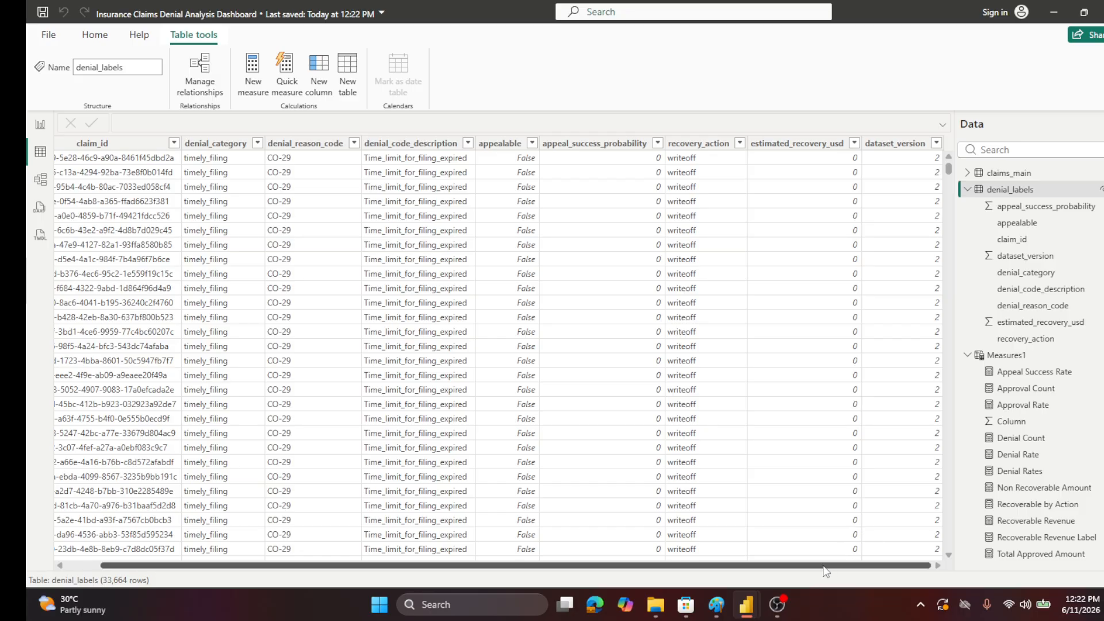
pyautogui.moveTo(826, 569); pyautogui.dragTo(791, 571)
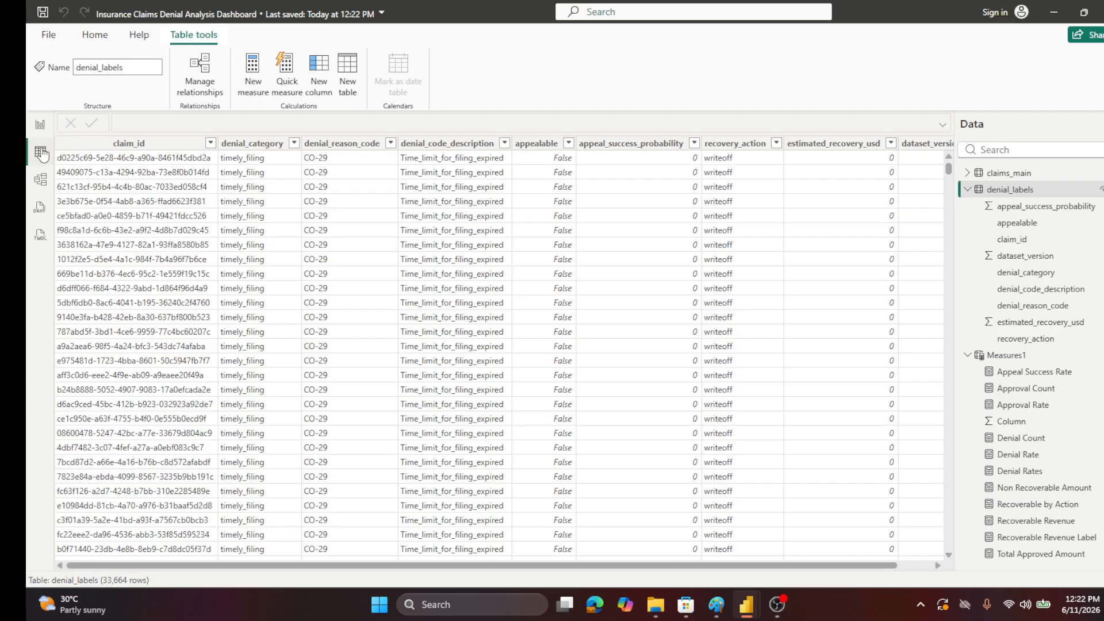
# - Review the Estimated Recovery and Recoverable by Action segments on the report page and the Recoverable by Action measure's formula
pyautogui.click(39, 126)
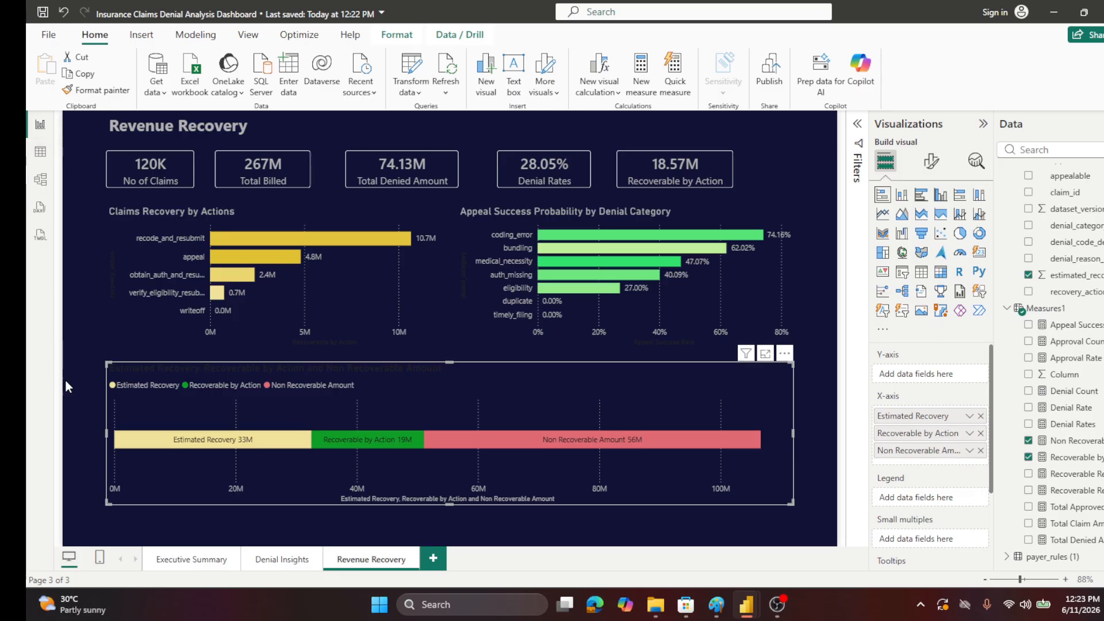
pyautogui.moveTo(142, 448)
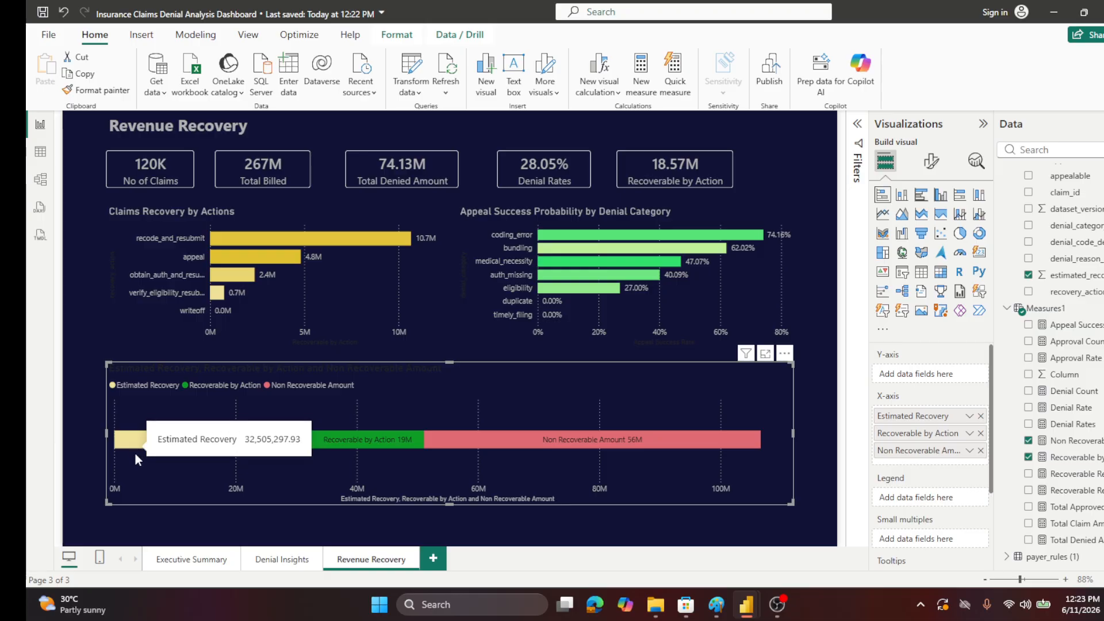
pyautogui.moveTo(371, 443)
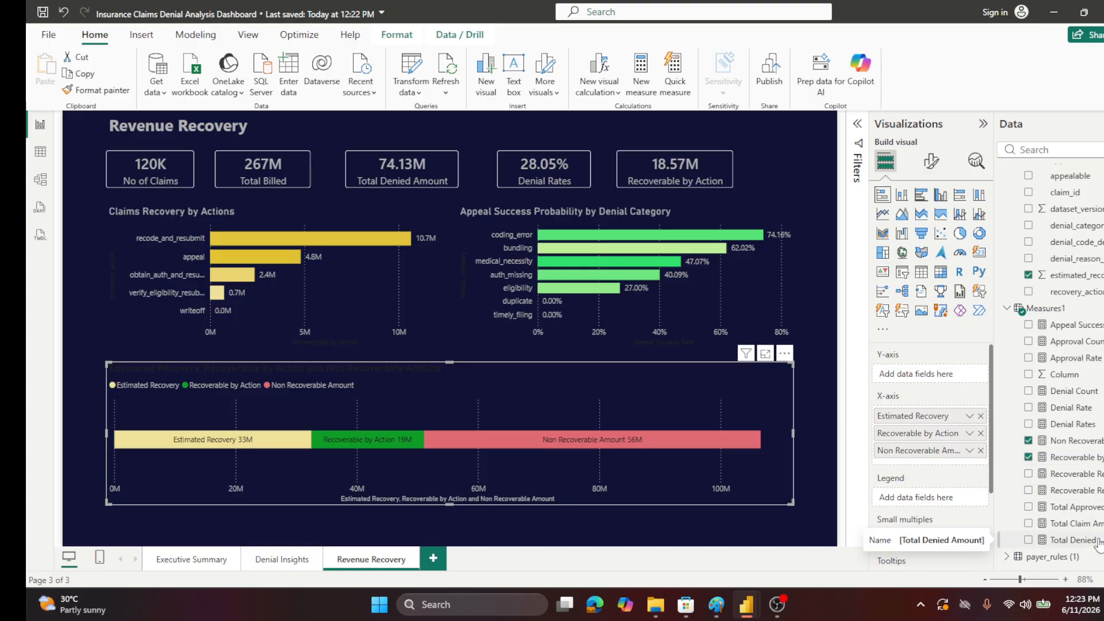
pyautogui.click(1082, 458)
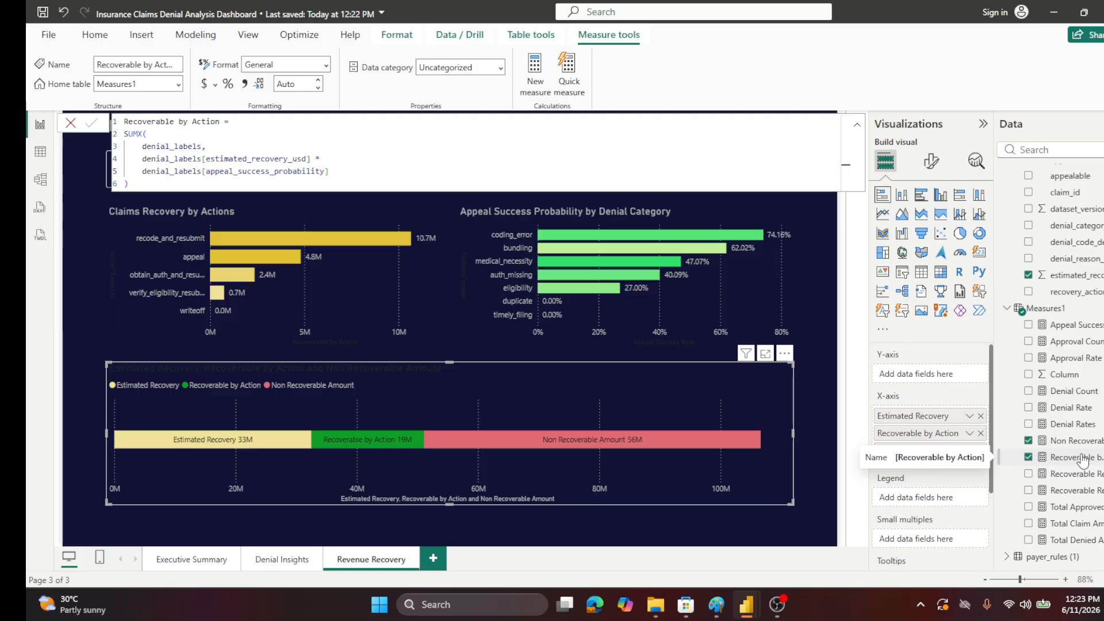
# - Inspect the denial_labels table and the filter values of its appeal_success_probability column without applying a filter
pyautogui.click(39, 154)
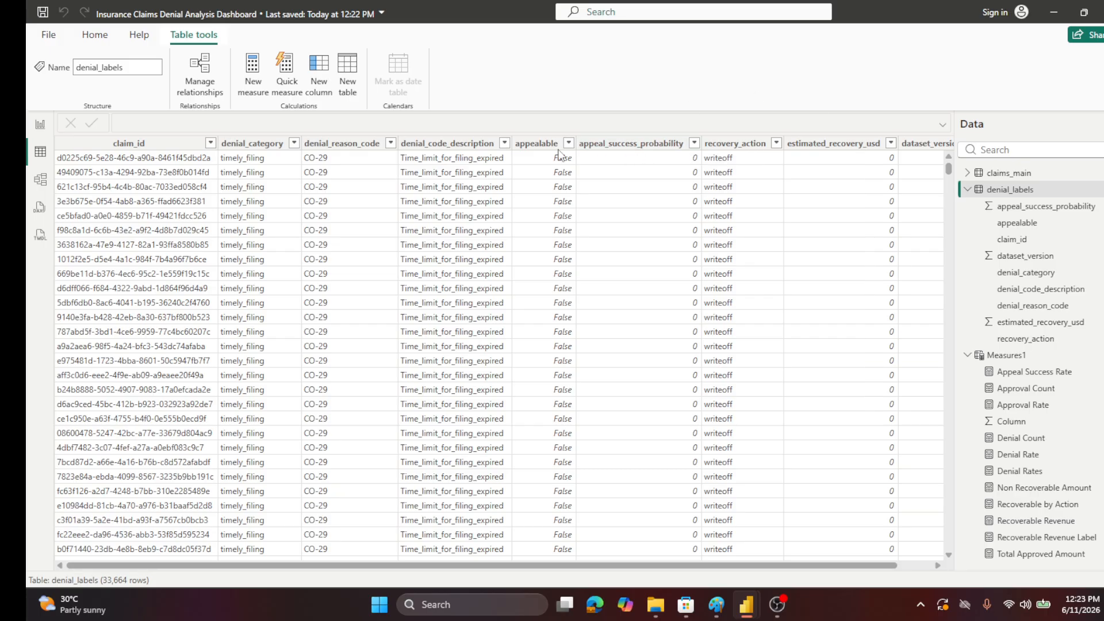
pyautogui.click(37, 127)
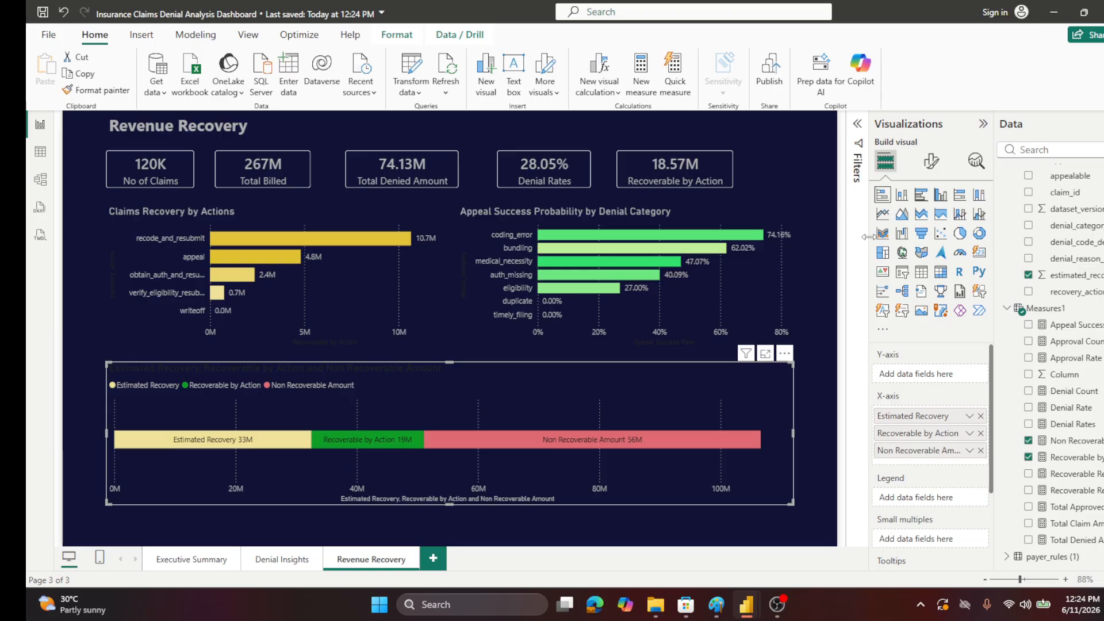
pyautogui.click(39, 152)
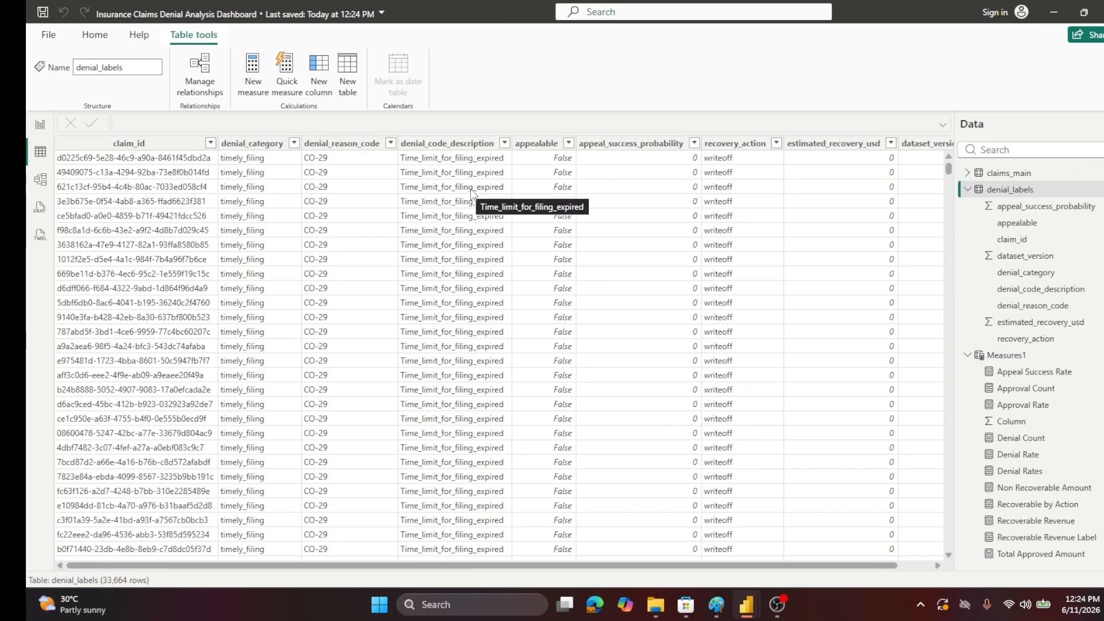
pyautogui.click(694, 144)
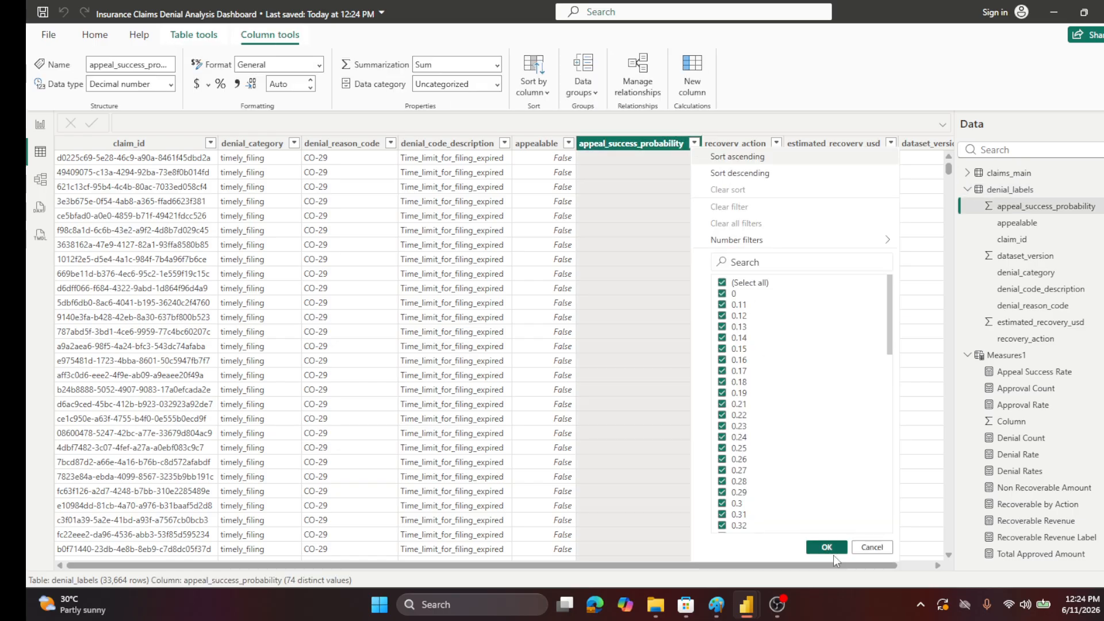
pyautogui.click(877, 549)
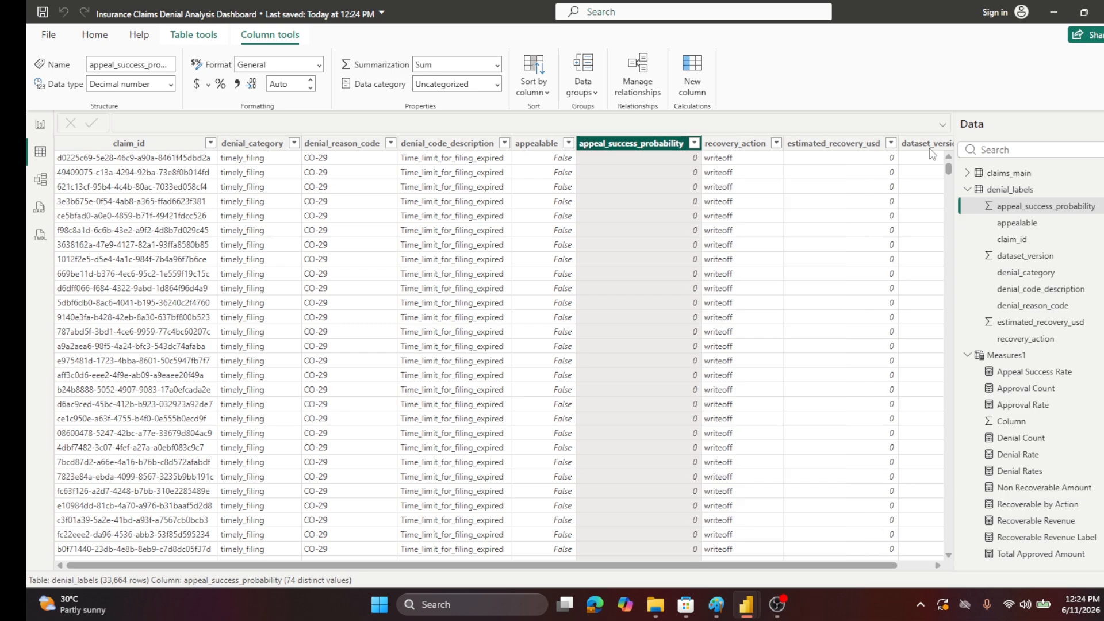
# - Review the recoverable and non-recoverable chart segments and the formulas of the Non Recoverable Amount and Recoverable Revenue Label measures
pyautogui.click(40, 124)
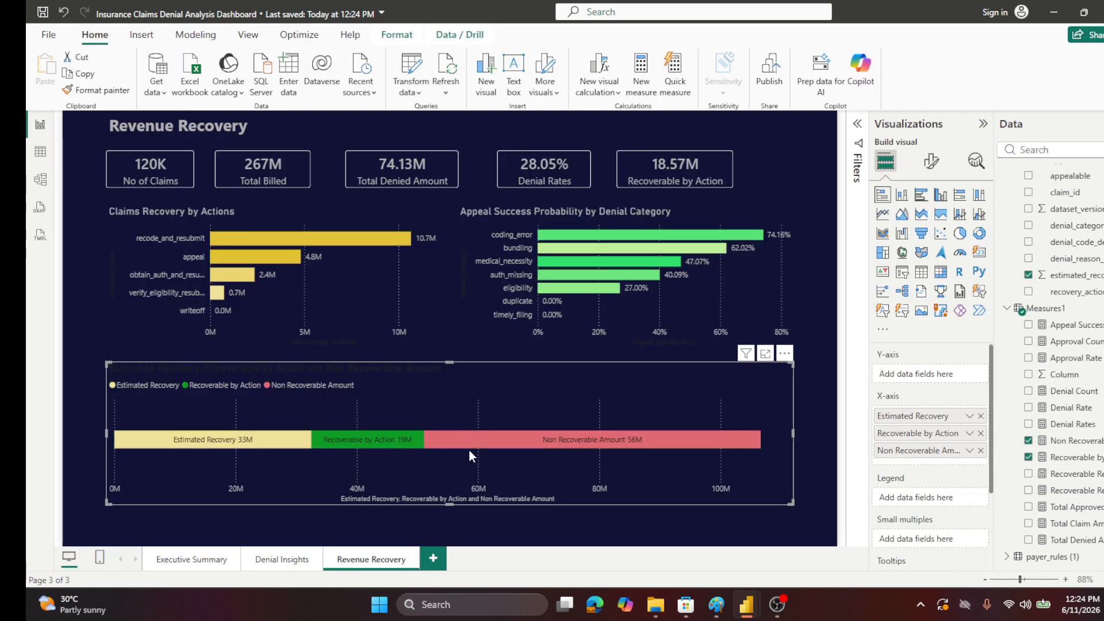
pyautogui.moveTo(413, 444)
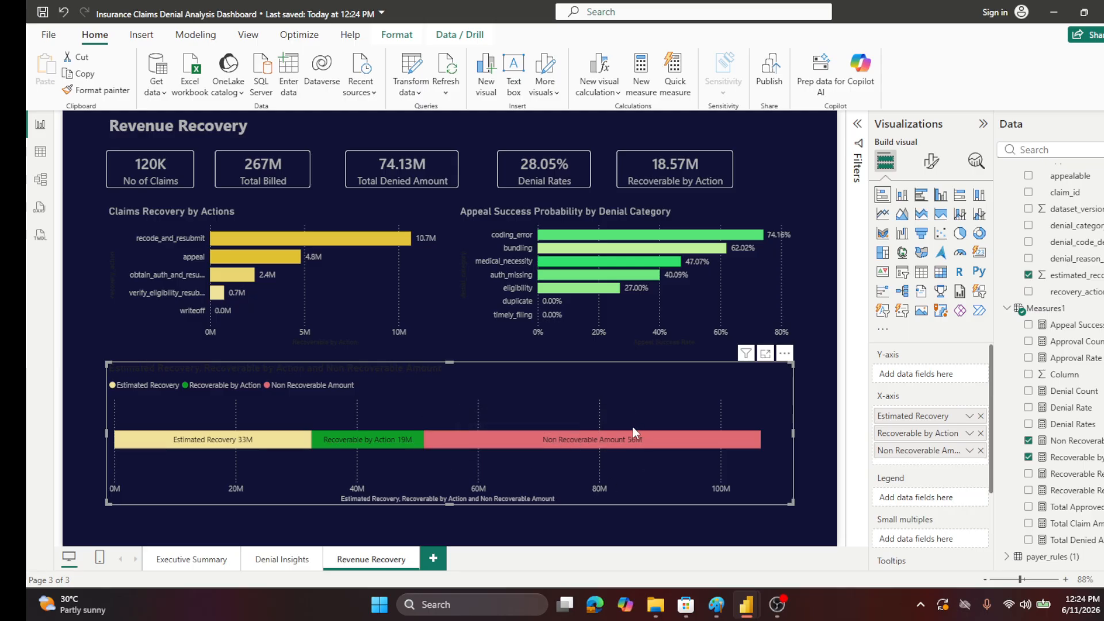
pyautogui.moveTo(664, 446)
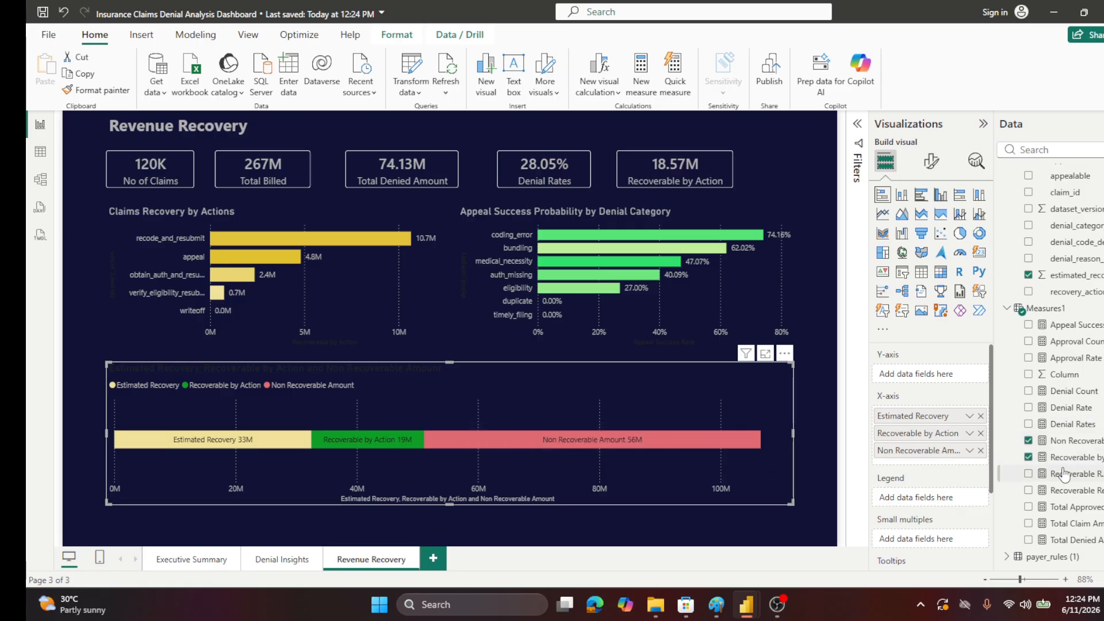
pyautogui.click(1071, 442)
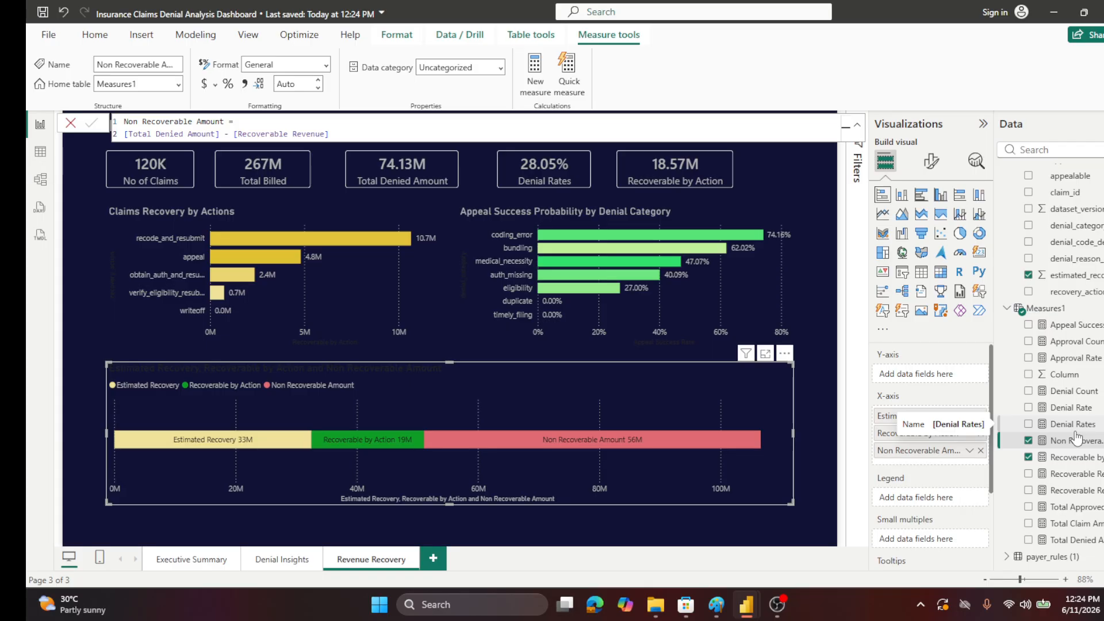
pyautogui.click(1085, 492)
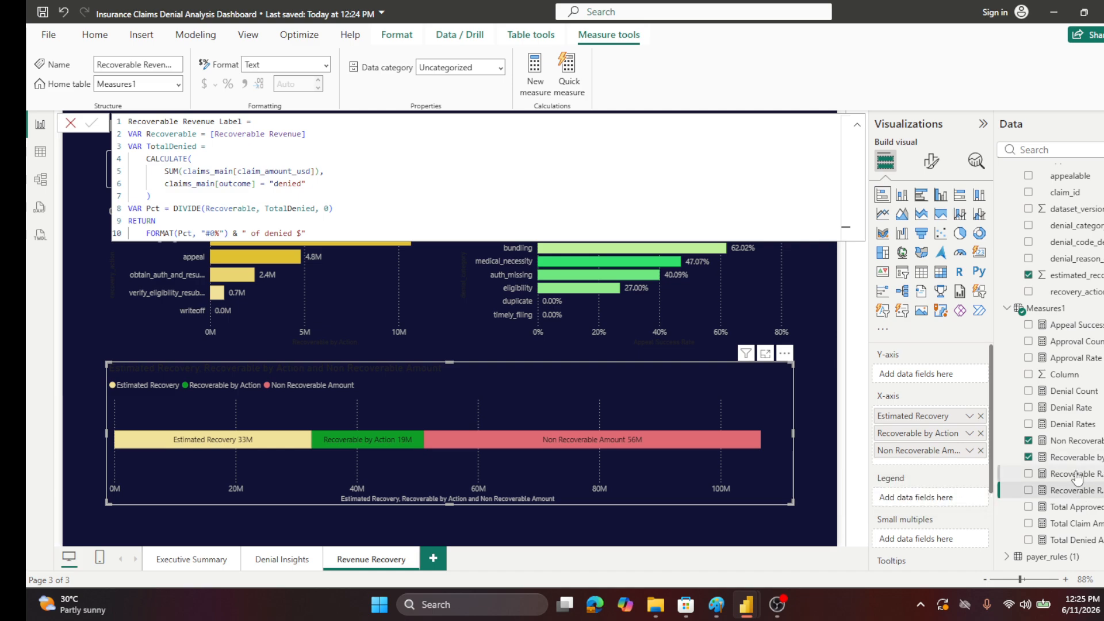
# - Review the formulas of the Recoverable Revenue and Non Recoverable Amount measures, and save the report
pyautogui.click(1074, 475)
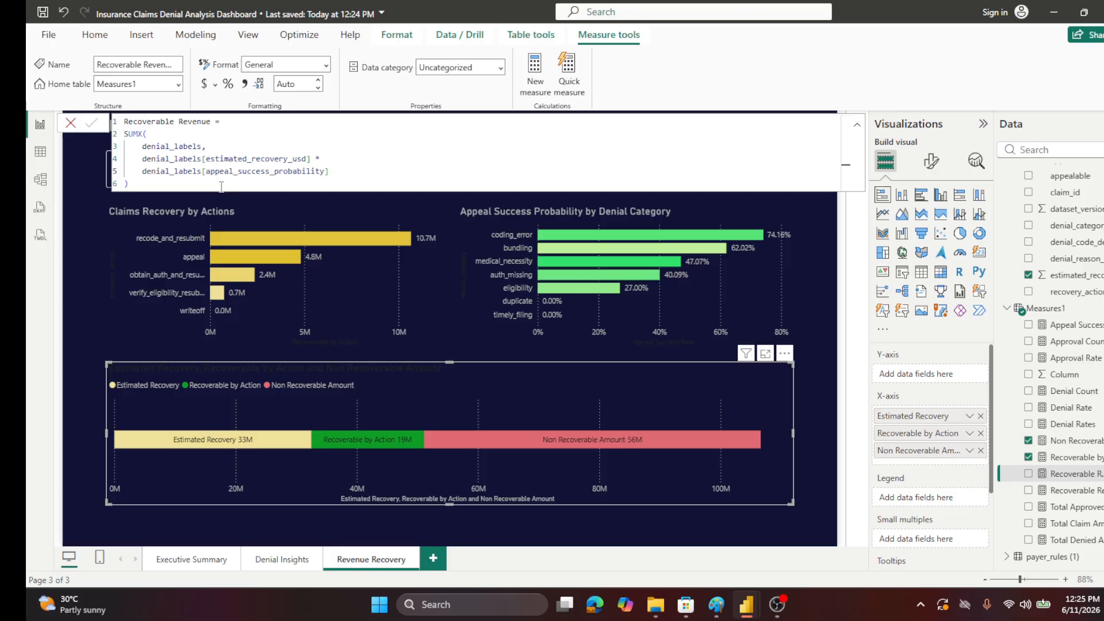
pyautogui.click(71, 123)
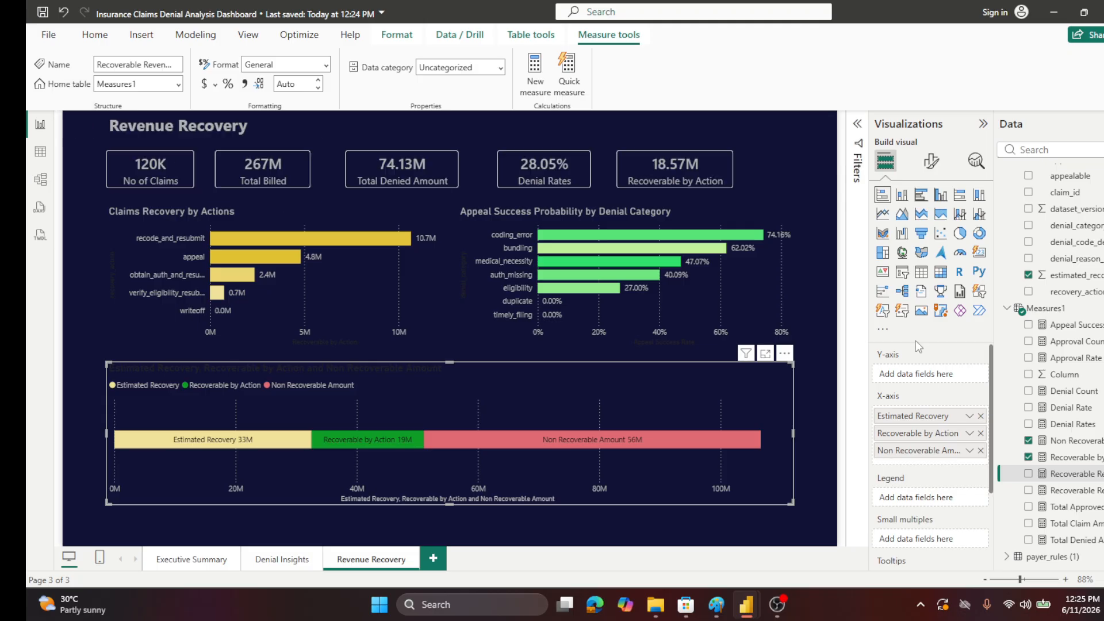
pyautogui.moveTo(629, 446)
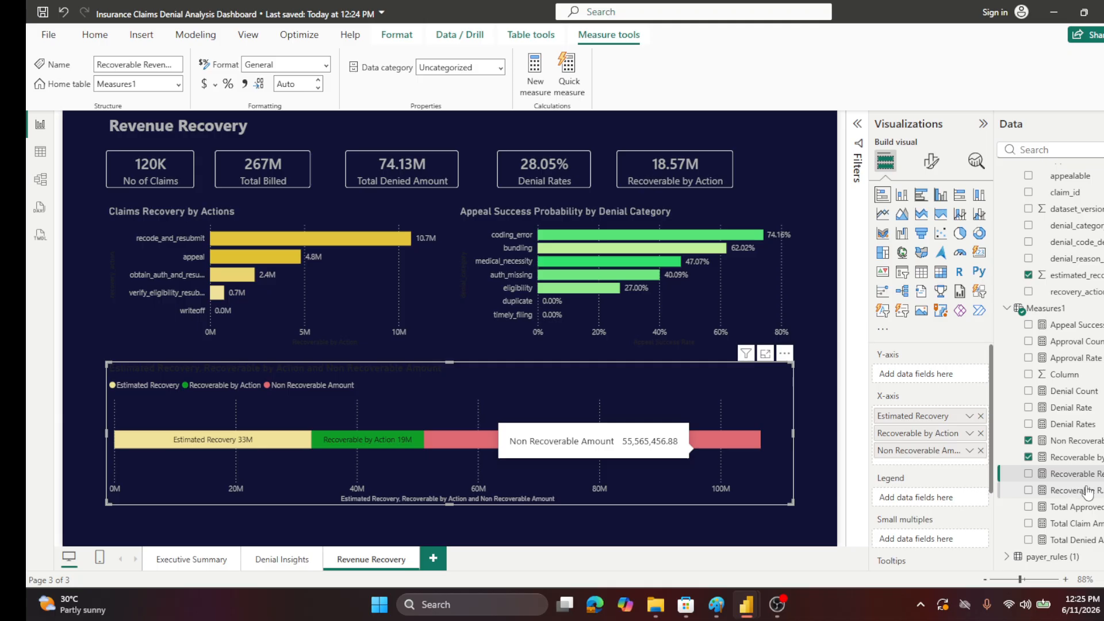
pyautogui.click(1073, 441)
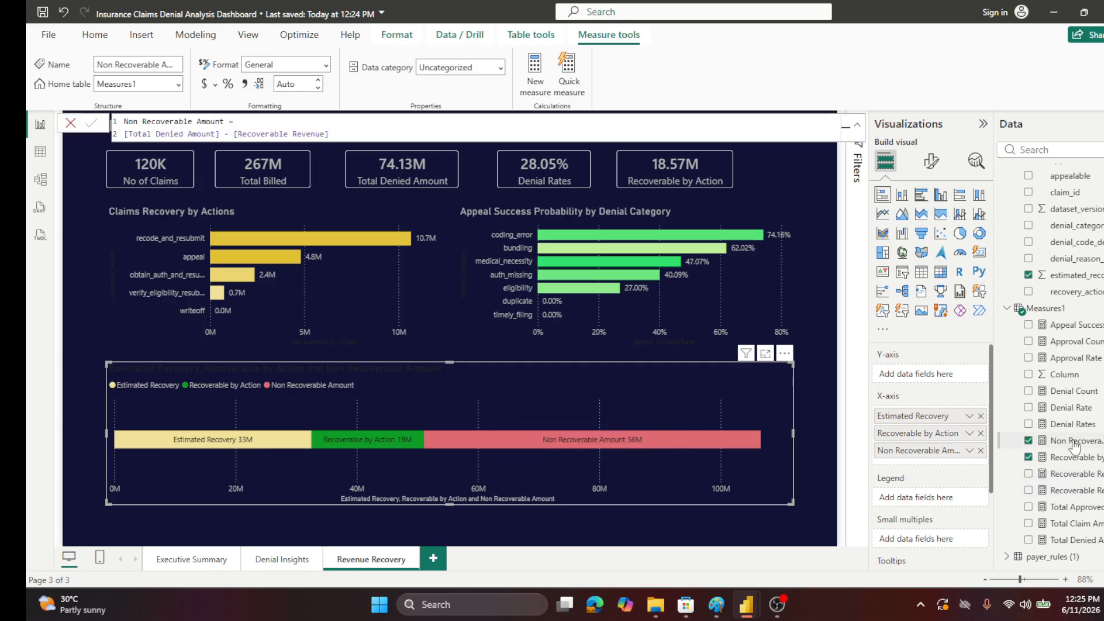
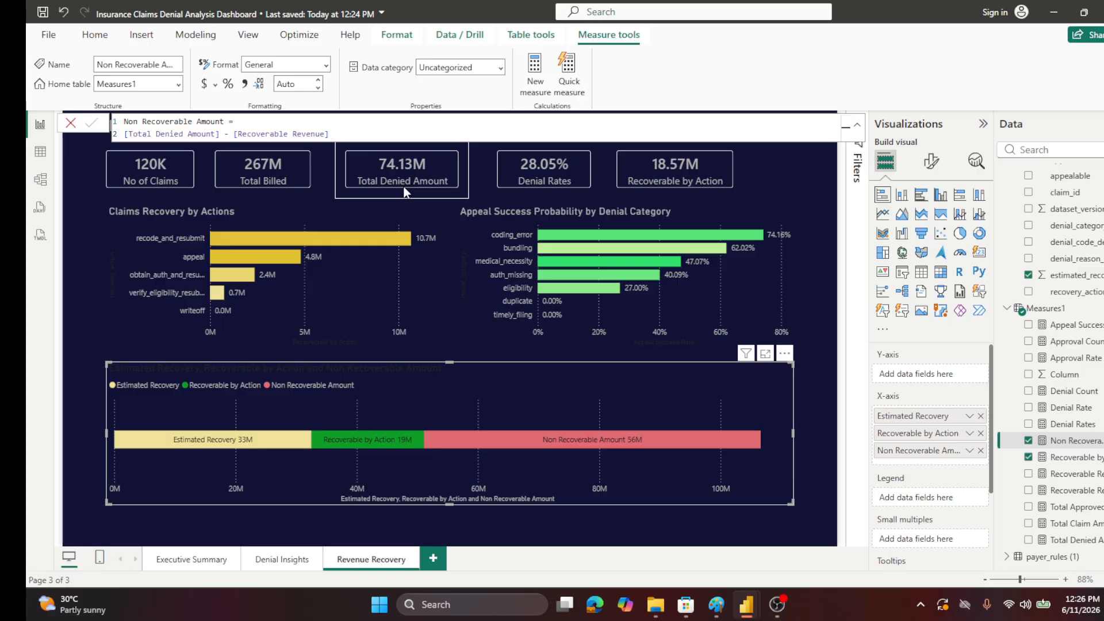
pyautogui.click(42, 12)
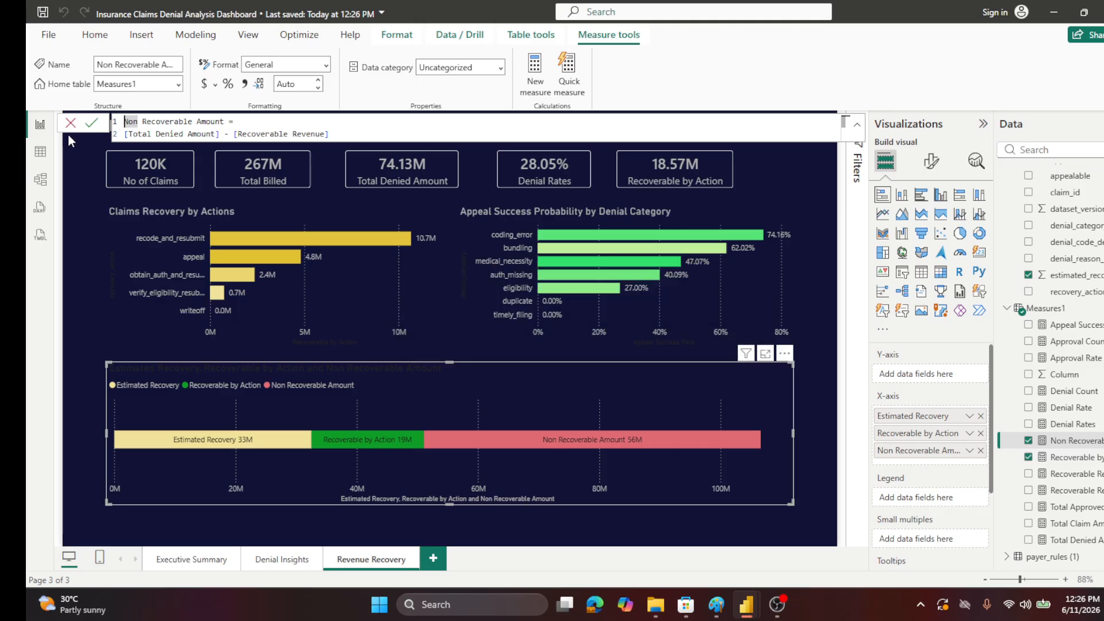
pyautogui.click(71, 124)
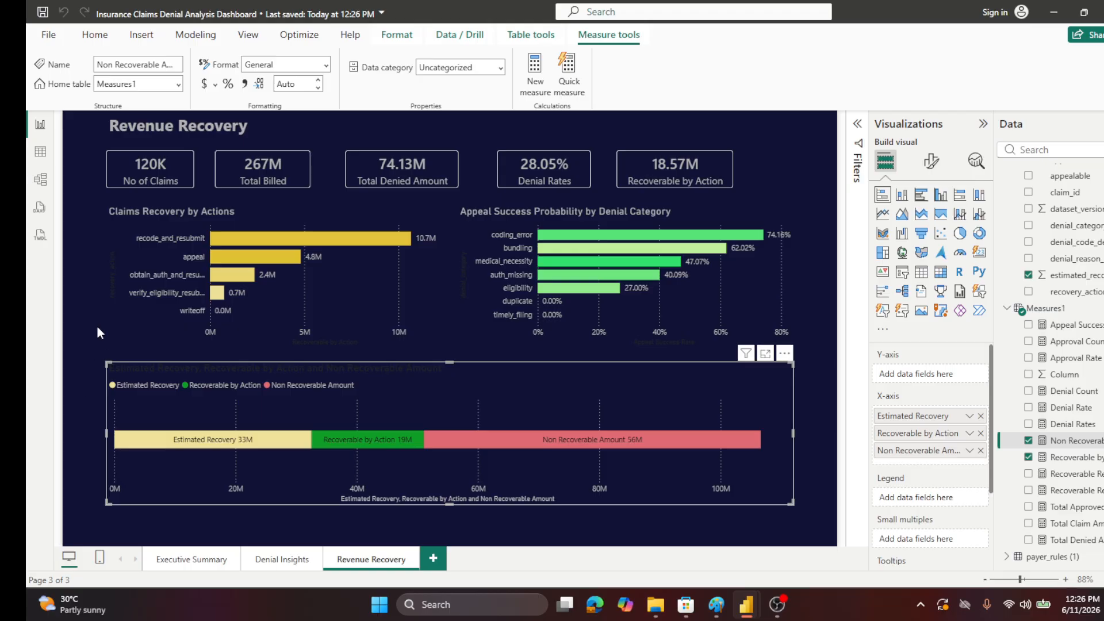
# - Duplicate the Revenue Recovery report page
pyautogui.rightClick(357, 560)
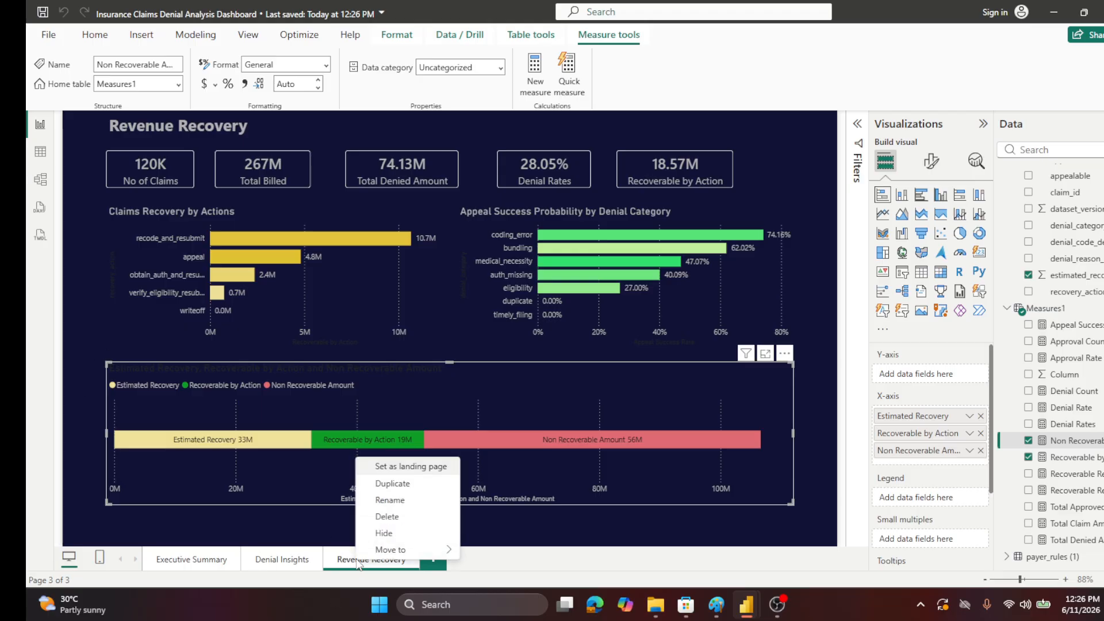
pyautogui.click(417, 488)
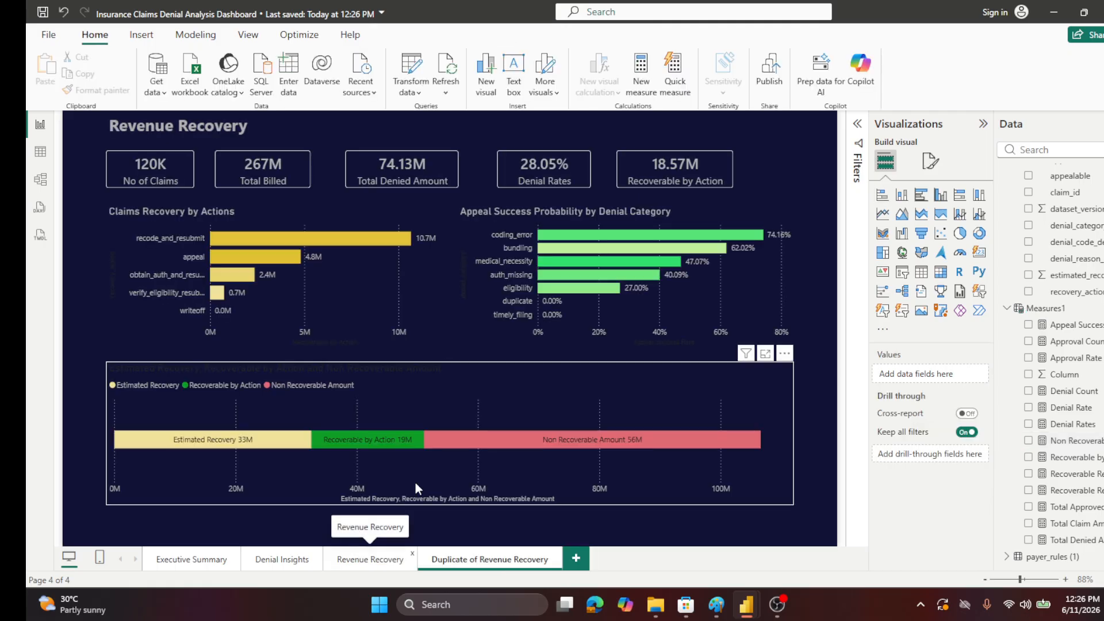
# - Rename the duplicated page as Prior Authorization and Compliance and save the report
pyautogui.doubleClick(508, 561)
pyautogui.moveTo(655, 604)
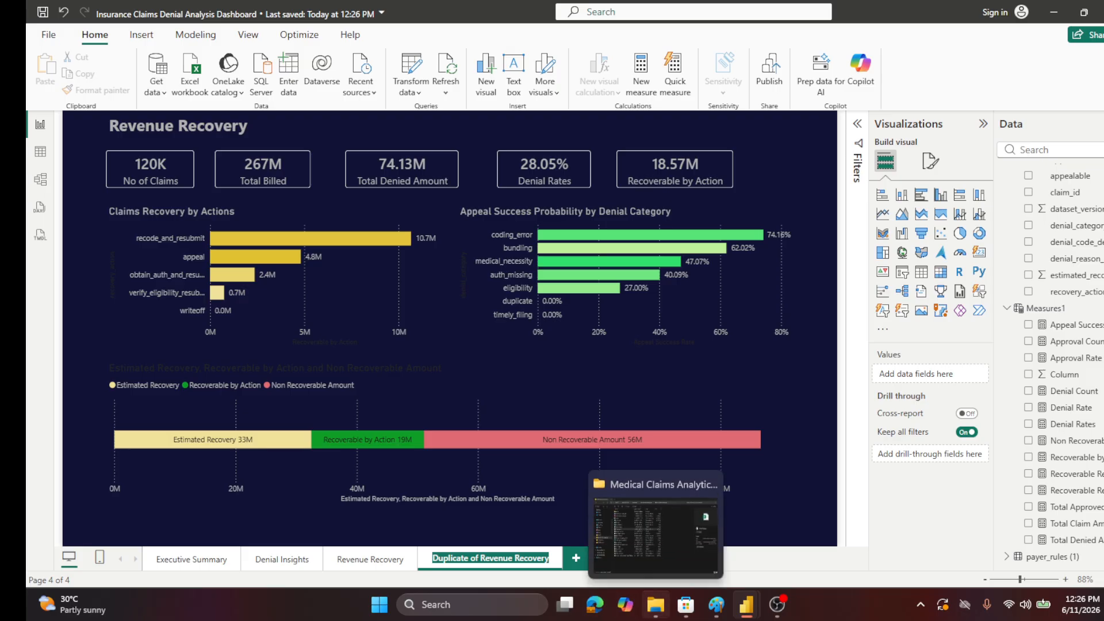
pyautogui.write('Or')
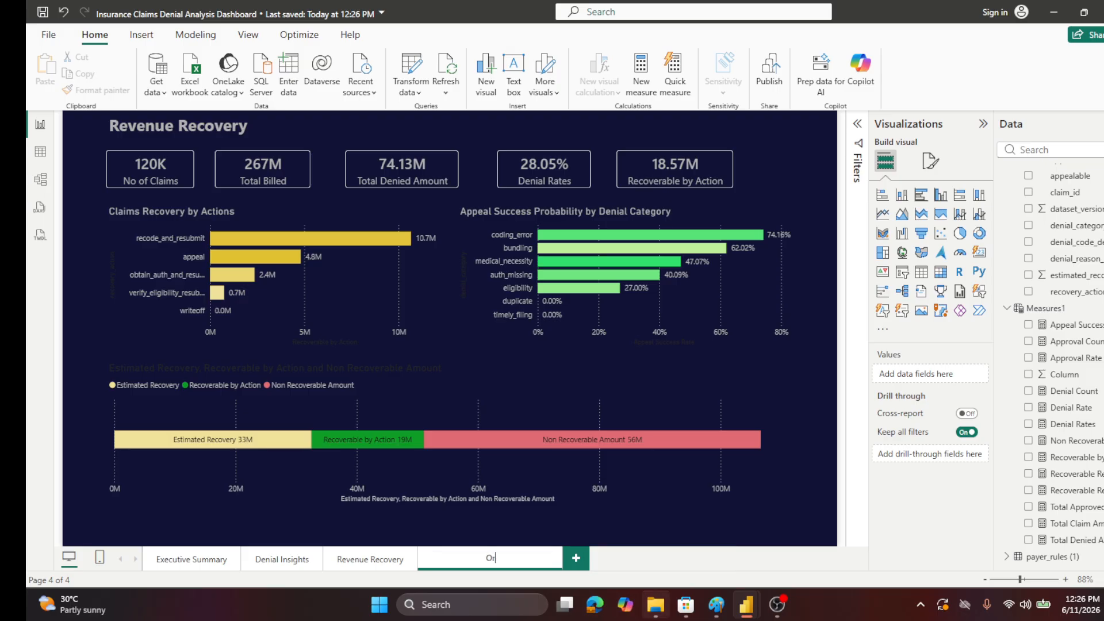
pyautogui.write('ior A')
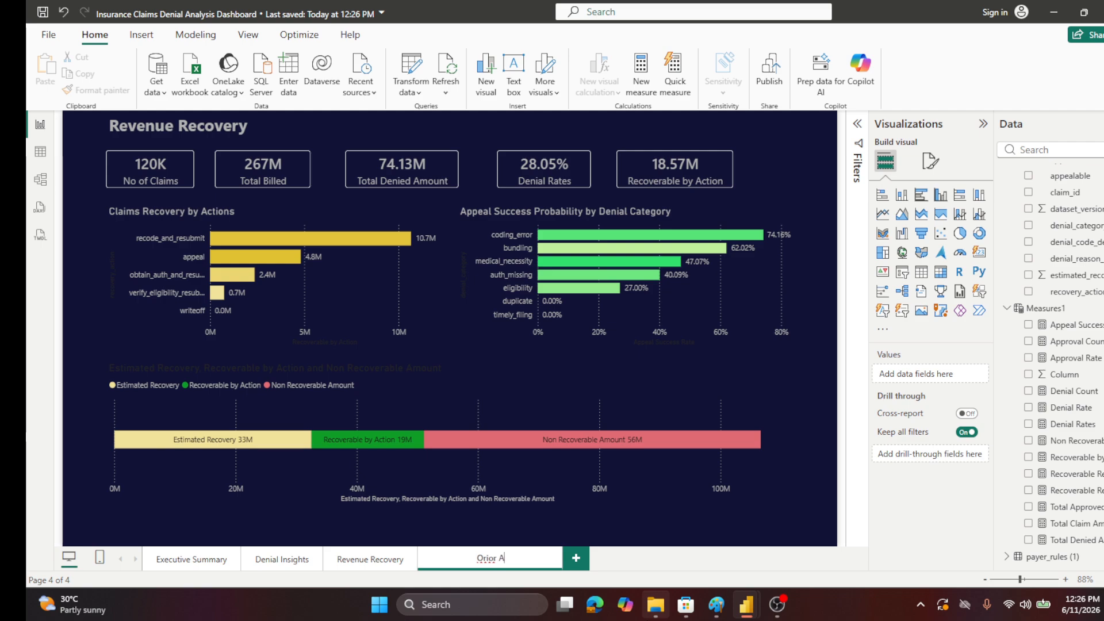
pyautogui.write('uthorization')
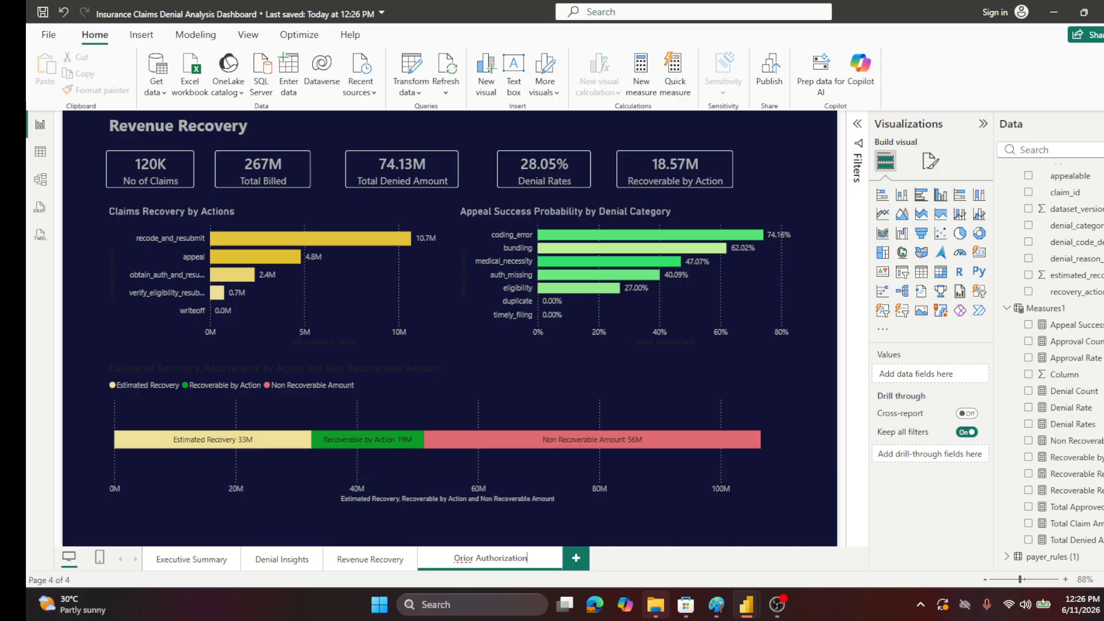
pyautogui.write(' ans')
pyautogui.press('BackSpace')
pyautogui.write('d ')
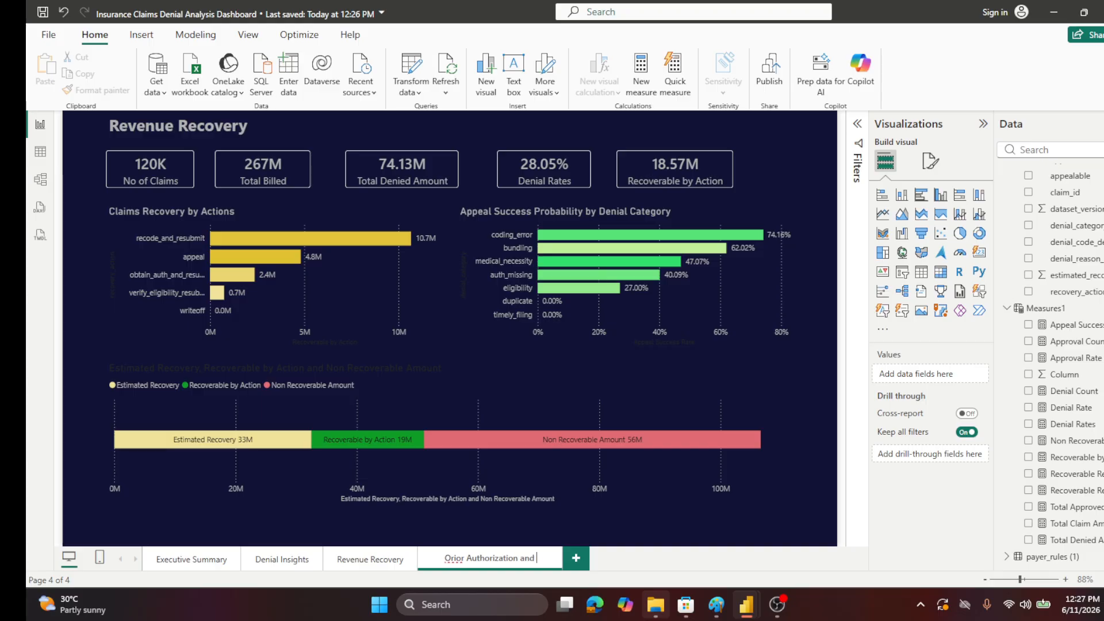
pyautogui.write('Compliance')
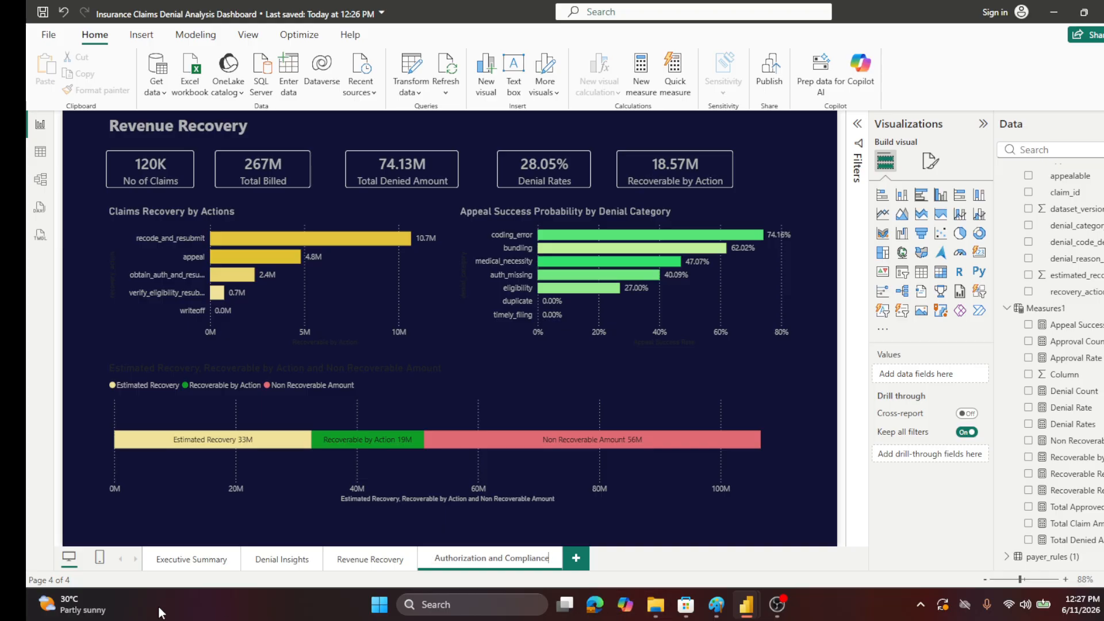
pyautogui.moveTo(549, 558); pyautogui.dragTo(395, 569)
pyautogui.click(439, 558)
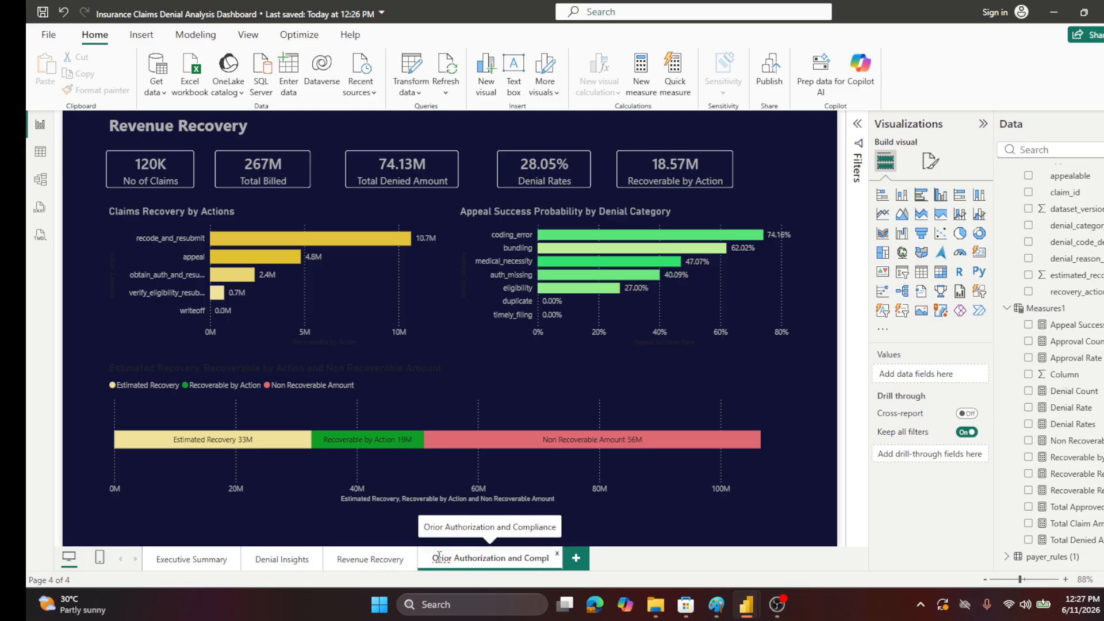
pyautogui.press('BackSpace')
pyautogui.write('P')
pyautogui.press('Return')
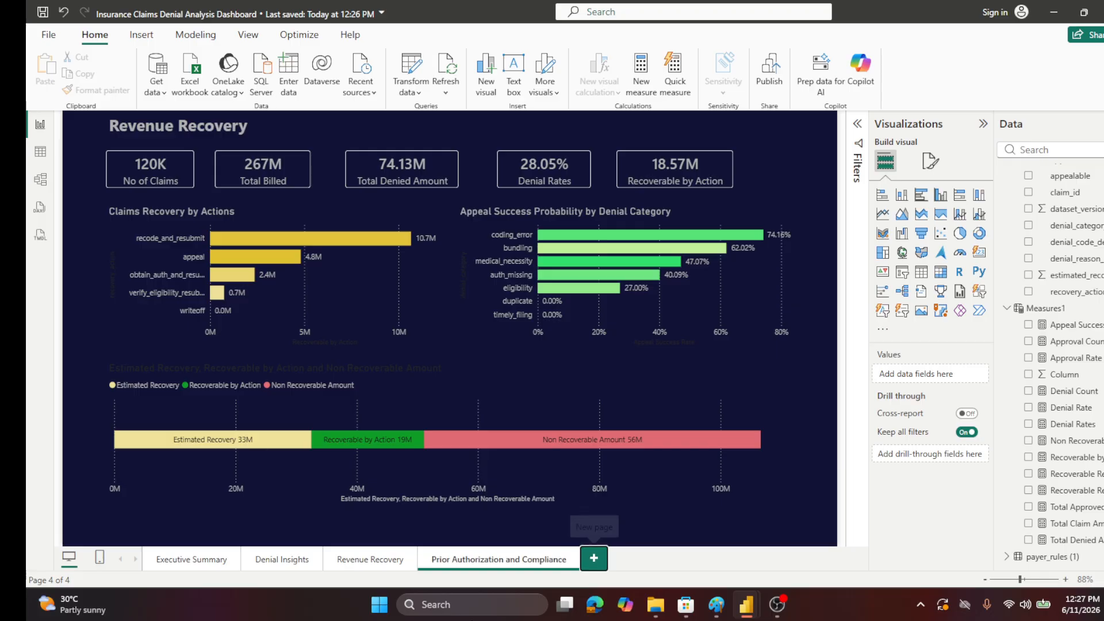
pyautogui.click(44, 12)
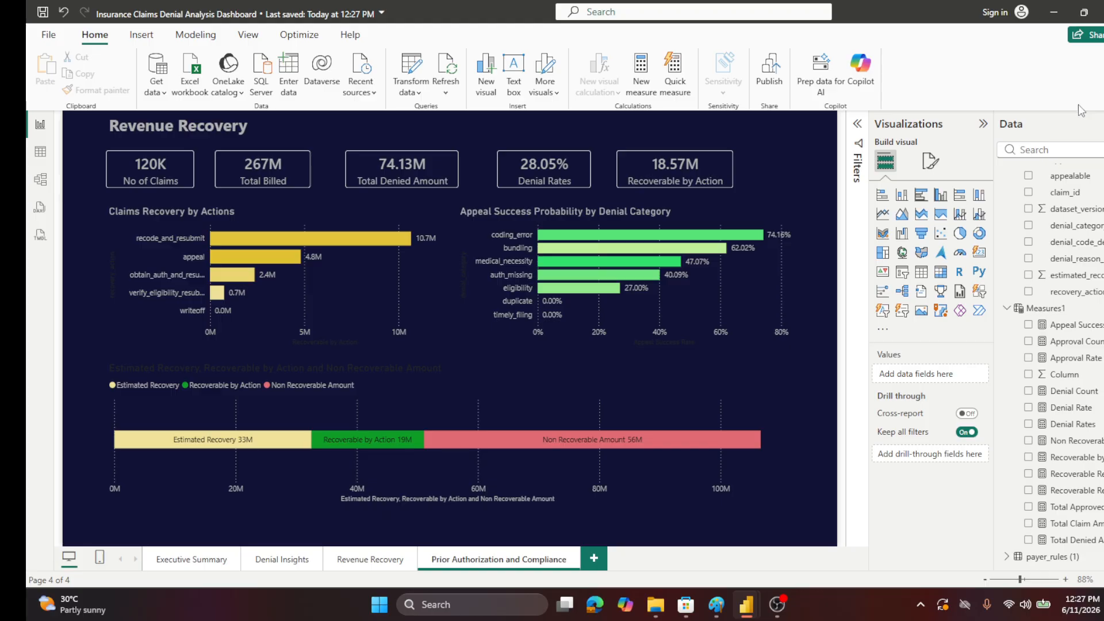
# - Create an Auth Required Count measure in Measures1 that uses CALCULATE to count claims_main rows where prior_auth_required is TRUE()
pyautogui.rightClick(1042, 308)
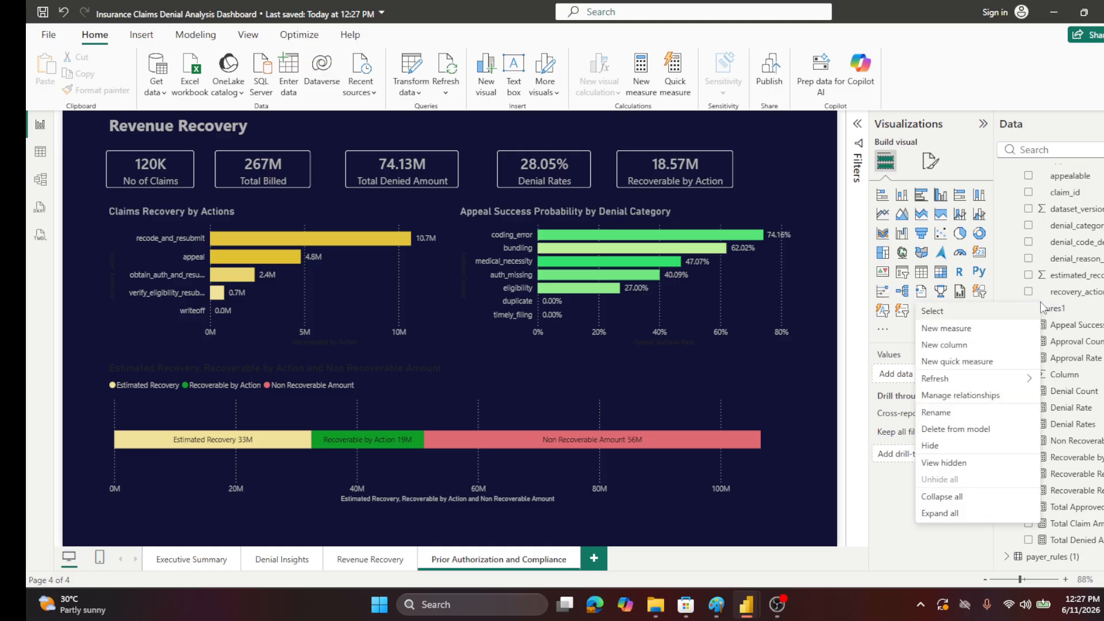
pyautogui.click(947, 327)
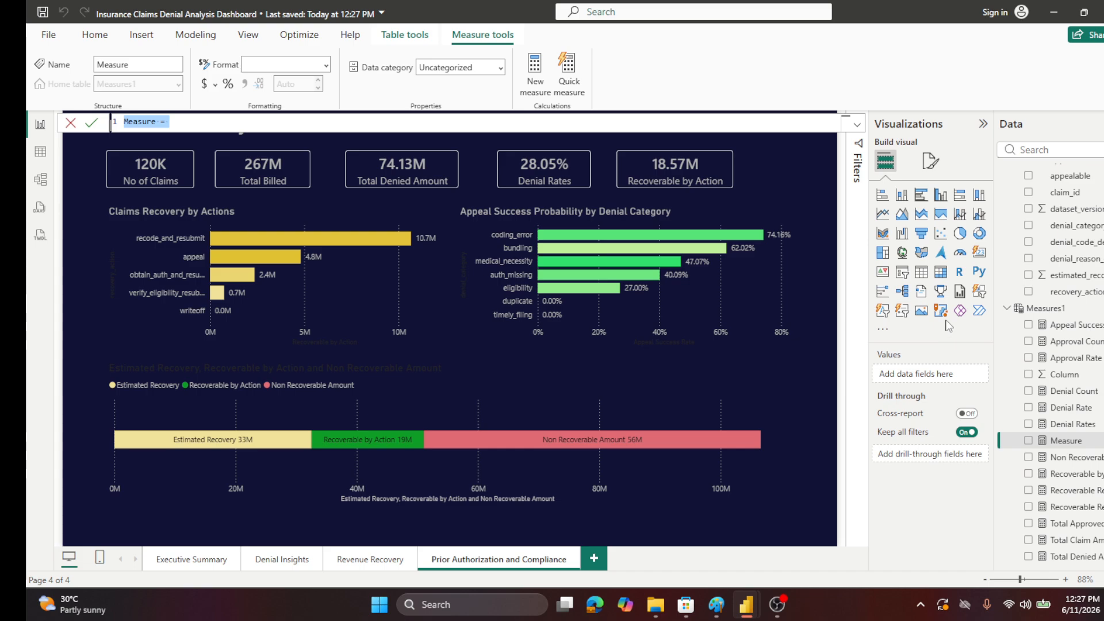
pyautogui.write('Auth Required Count = CALCULATE(     COUNTROWS(claims_main),     claims_main[prior_auth_required] = TRUE() )')
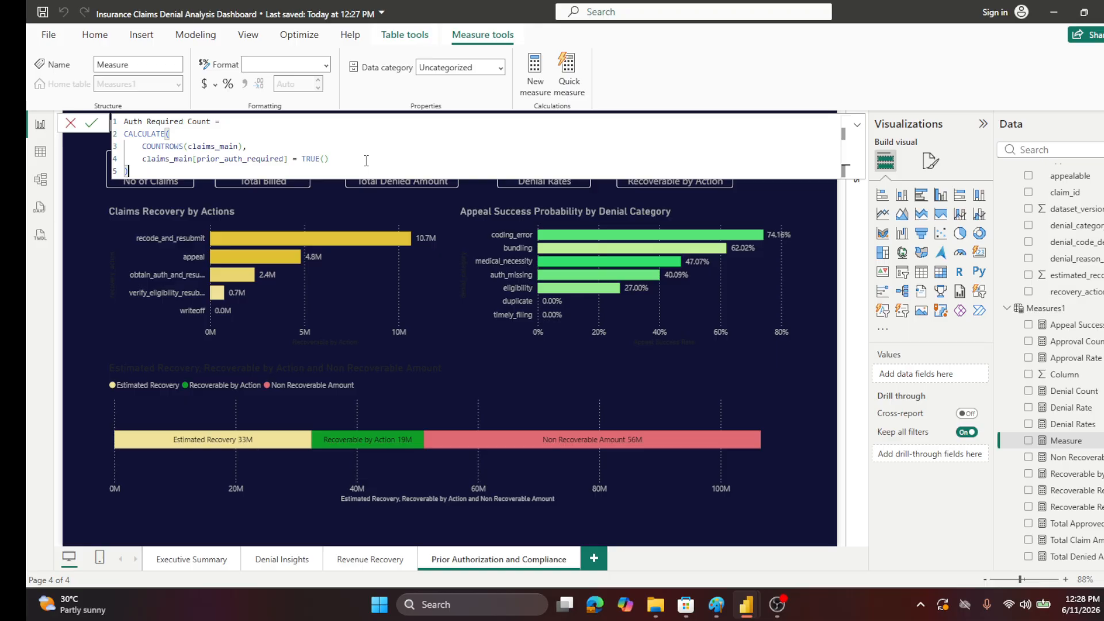
pyautogui.click(95, 124)
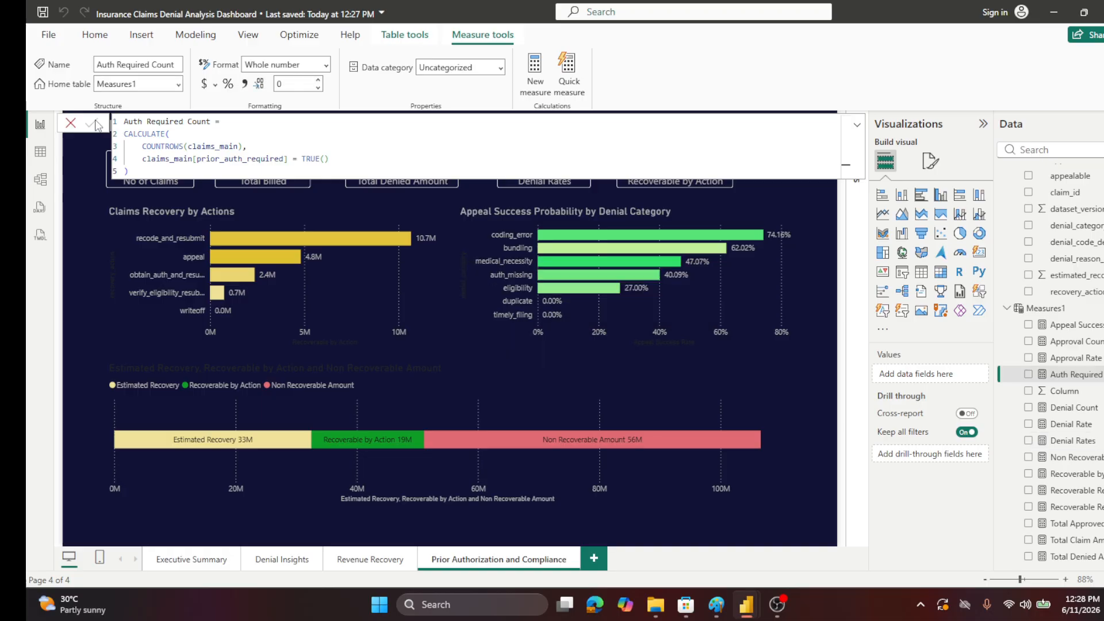
pyautogui.click(72, 122)
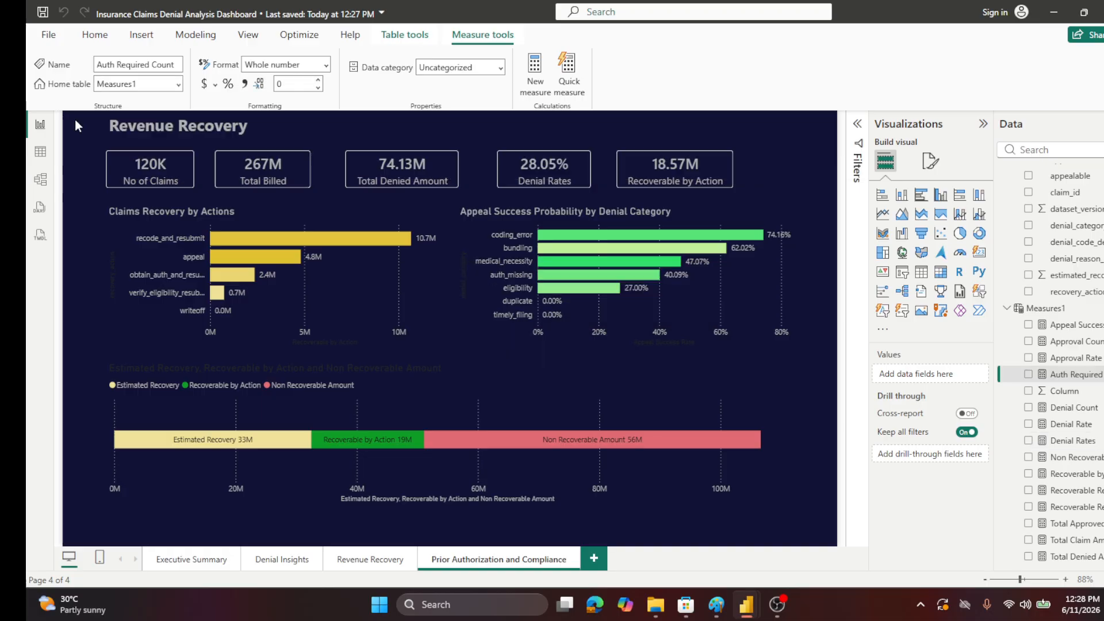
# - Replace the No of Claims value in the first card with the Auth Required Count measure
pyautogui.click(107, 164)
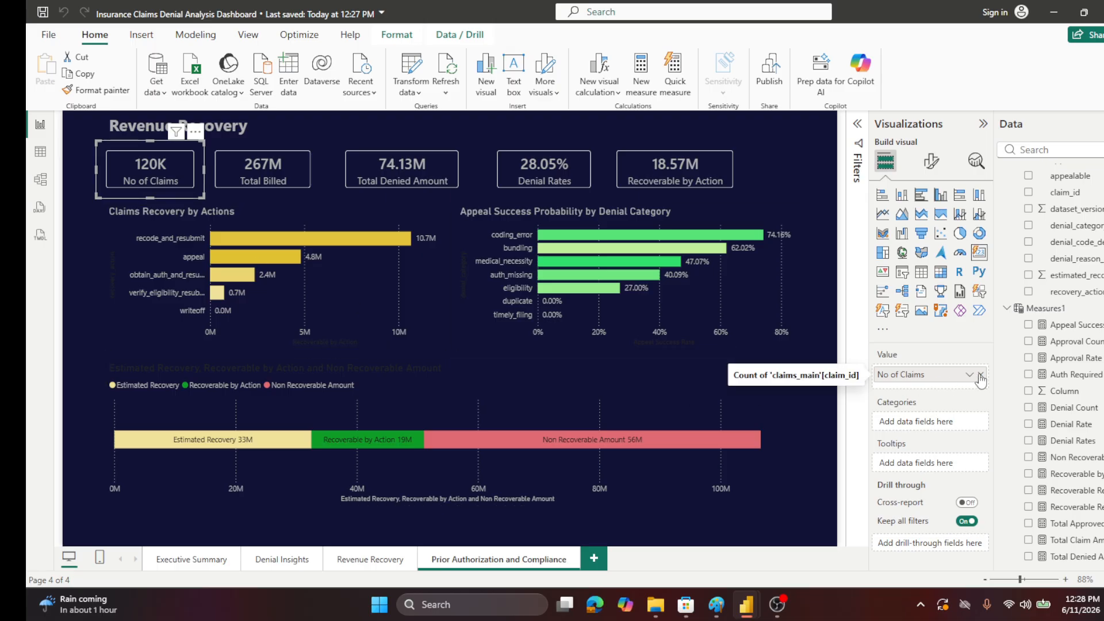
pyautogui.click(980, 374)
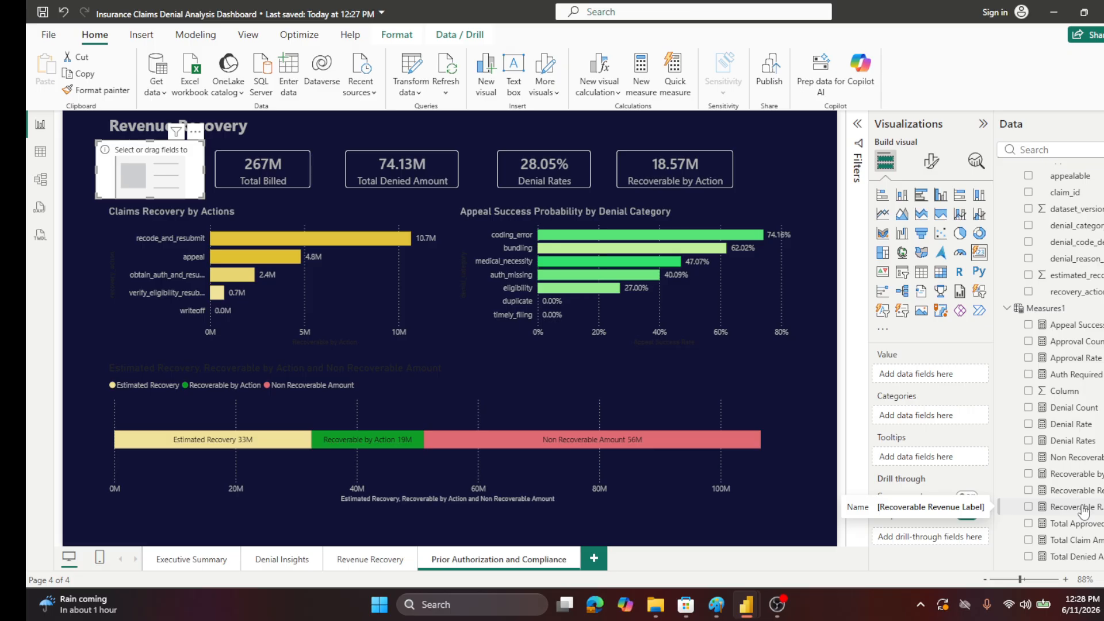
pyautogui.click(1028, 374)
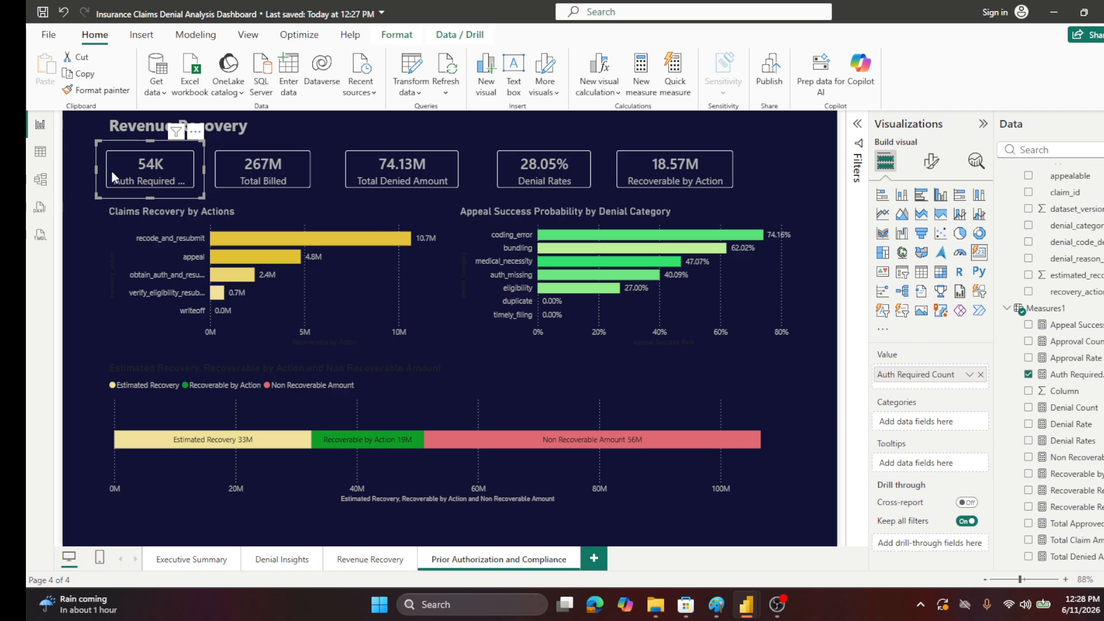
# - Shorten the displayed name of the first card's value field to Auth Required
pyautogui.moveTo(207, 171)
pyautogui.mouseDown()
pyautogui.moveTo(216, 173)
pyautogui.moveTo(206, 173)
pyautogui.mouseUp()
pyautogui.doubleClick(928, 374)
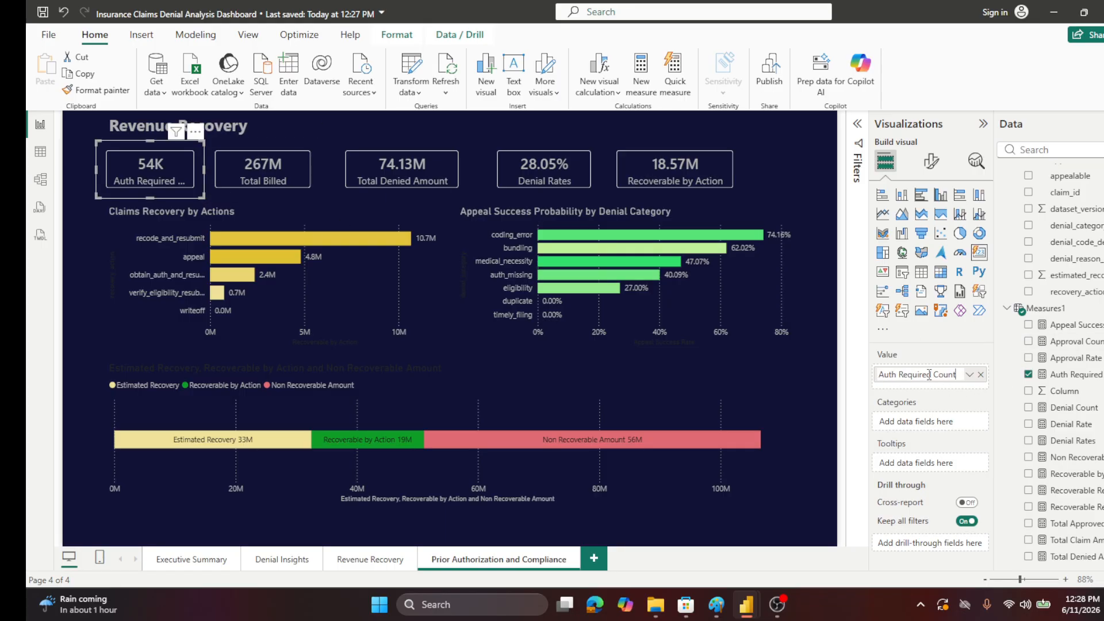
pyautogui.press('BackSpace')
pyautogui.press('BackSpace')
pyautogui.press('BackSpace')
pyautogui.press('BackSpace')
pyautogui.press('BackSpace')
pyautogui.press('Return')
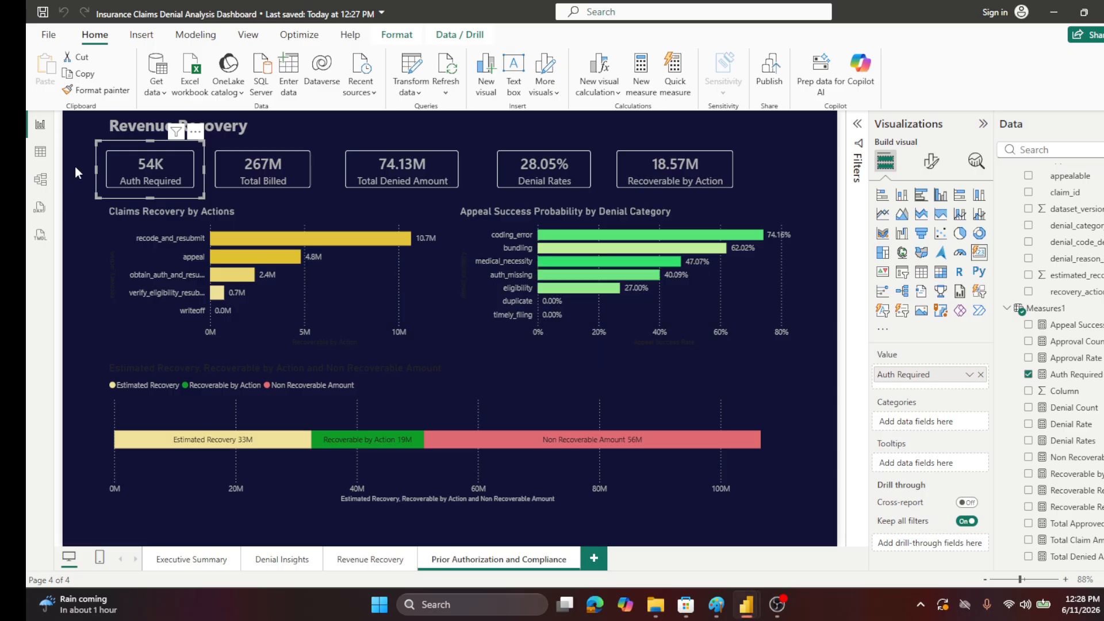
pyautogui.click(75, 164)
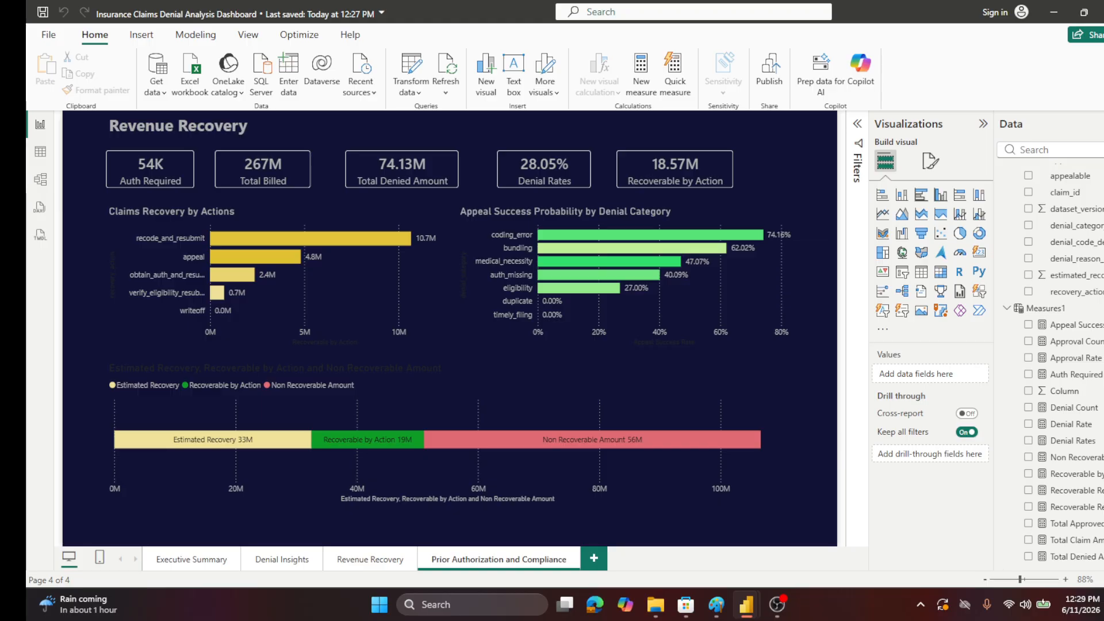
# - Create an Auth Obtained Count measure in Measures1 counting claims_main rows where prior_auth_required and prior_auth_obtained are both TRUE()
pyautogui.rightClick(1061, 311)
pyautogui.click(985, 340)
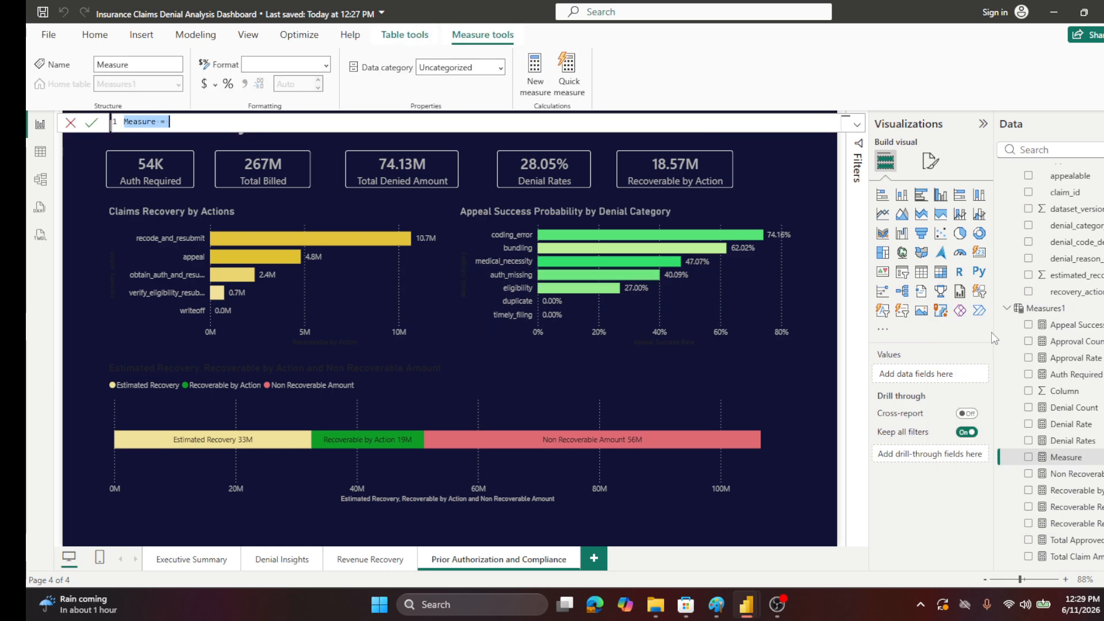
pyautogui.write('Auth Obtained Count = CALCULATE(     COUNTROWS(claims_main),     claims_main[prior_auth_required] = TRUE(),     claims_main[prior_auth_obtained] = TRUE() )')
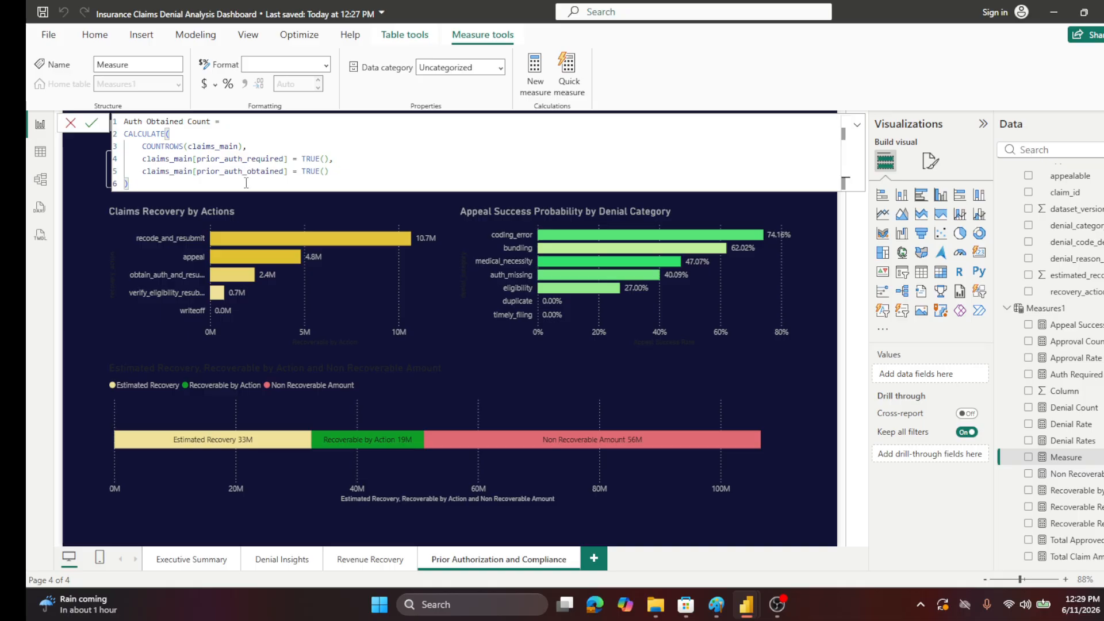
pyautogui.click(90, 124)
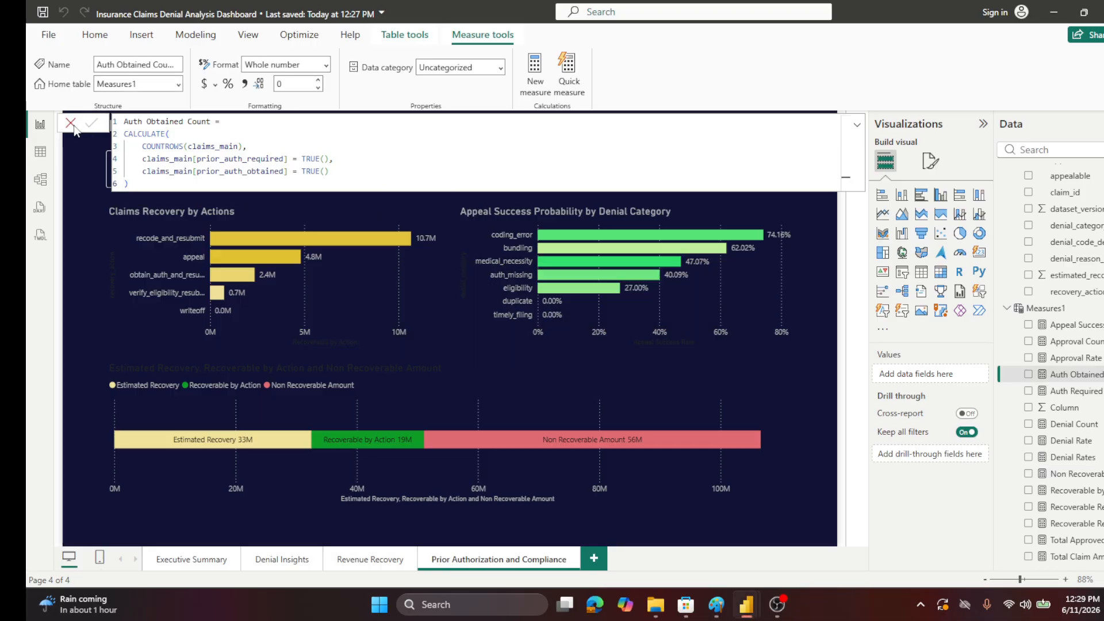
pyautogui.click(73, 125)
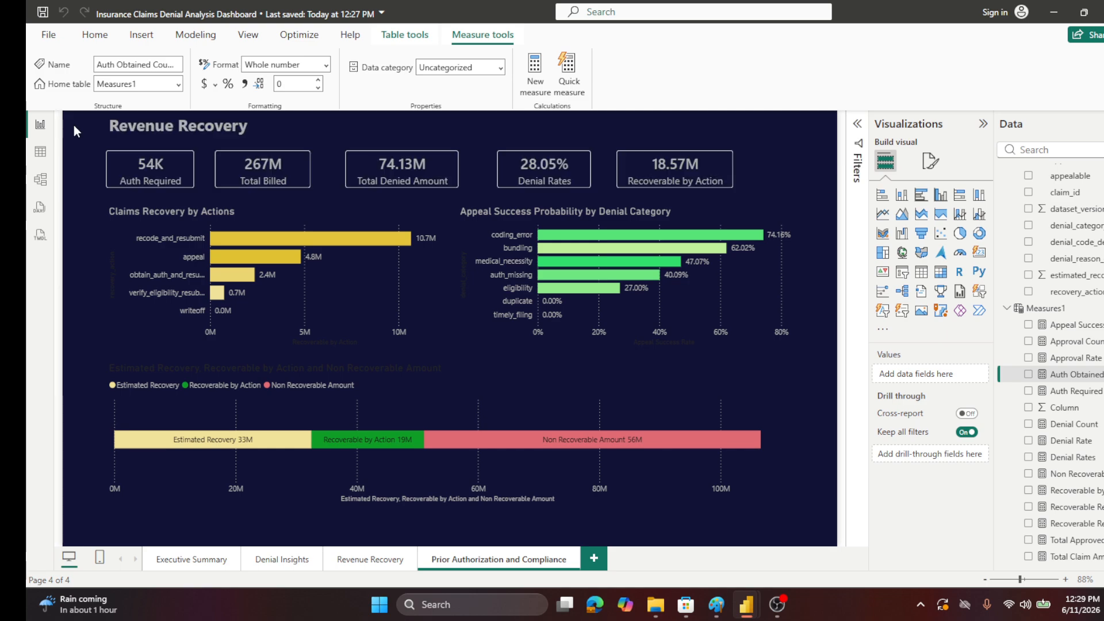
# - Replace Total Billed in the second card with the Auth Obtained Count measure and shorten its displayed name to Auth Obtained
pyautogui.click(315, 179)
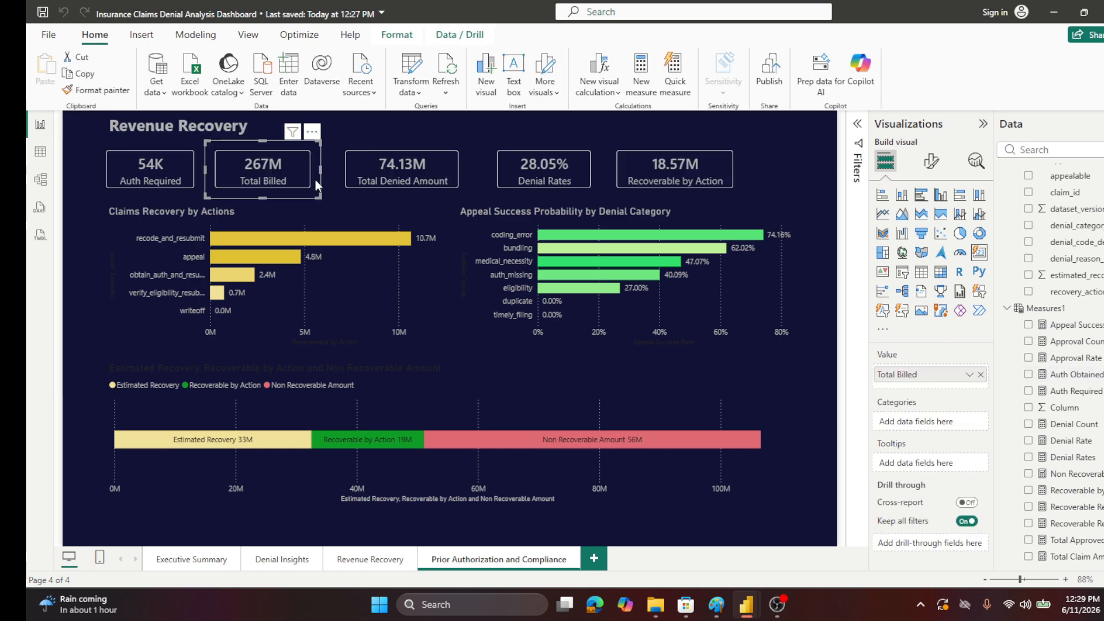
pyautogui.click(981, 375)
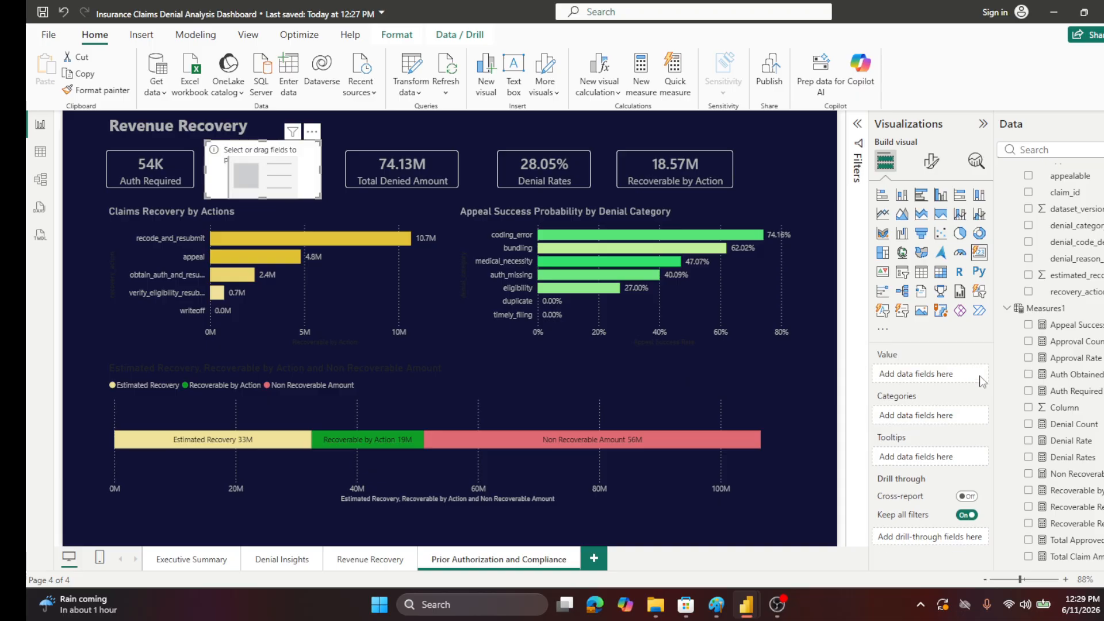
pyautogui.click(1028, 375)
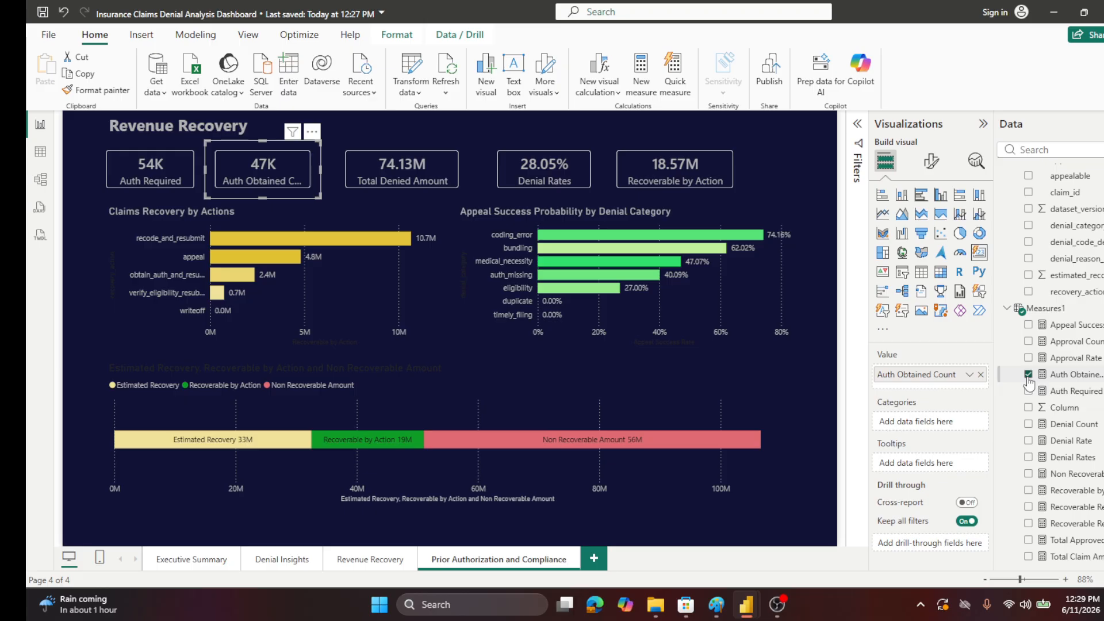
pyautogui.doubleClick(942, 374)
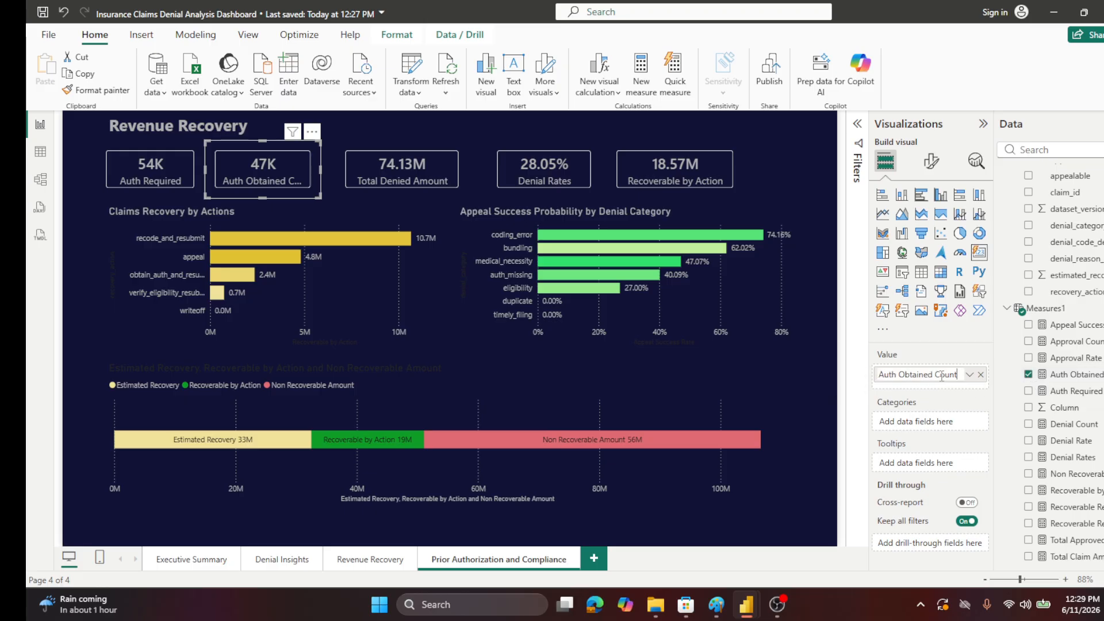
pyautogui.doubleClick(943, 374)
pyautogui.press('BackSpace')
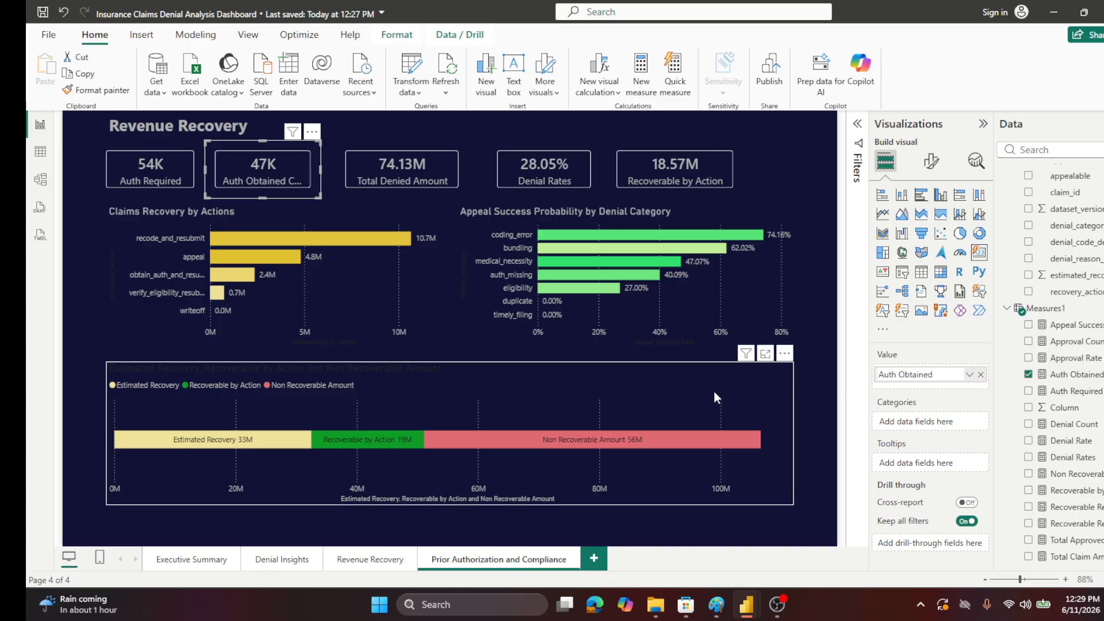
pyautogui.press('Return')
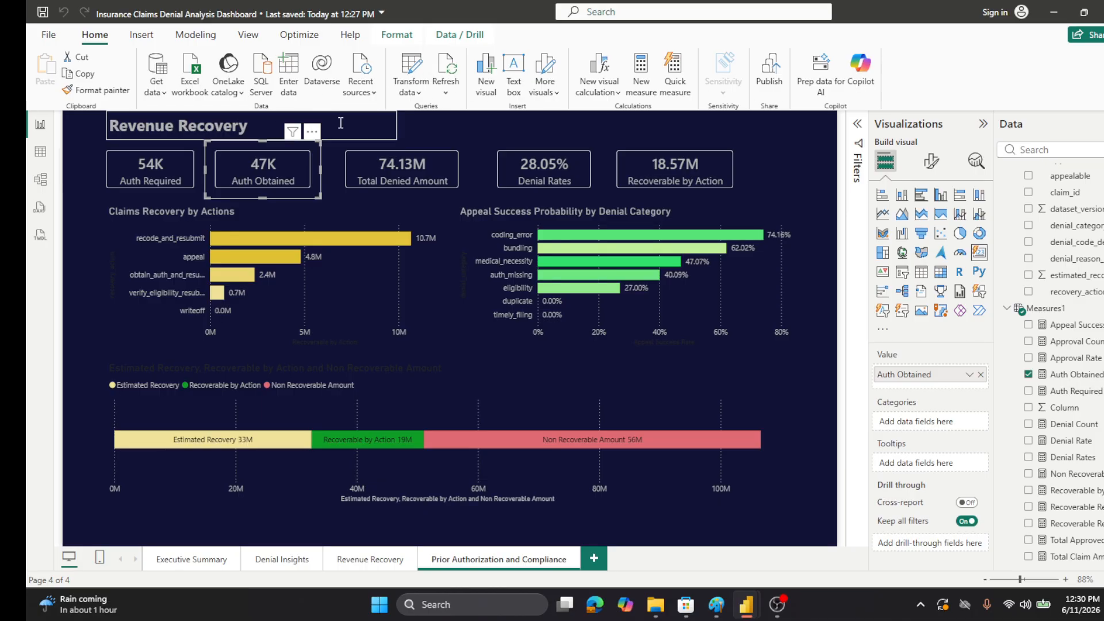
# - Create an Auth Missing Count measure in Measures1 counting claims_main rows where prior_auth_required is TRUE() and prior_auth_obtained is FALSE()
pyautogui.click(357, 193)
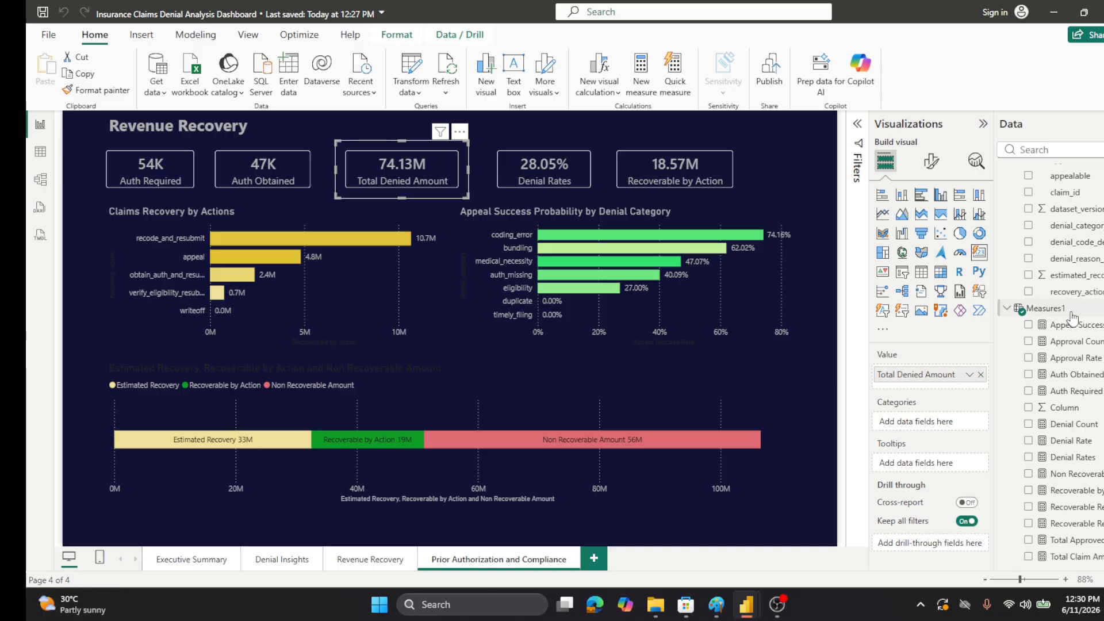
pyautogui.rightClick(1039, 309)
pyautogui.click(948, 338)
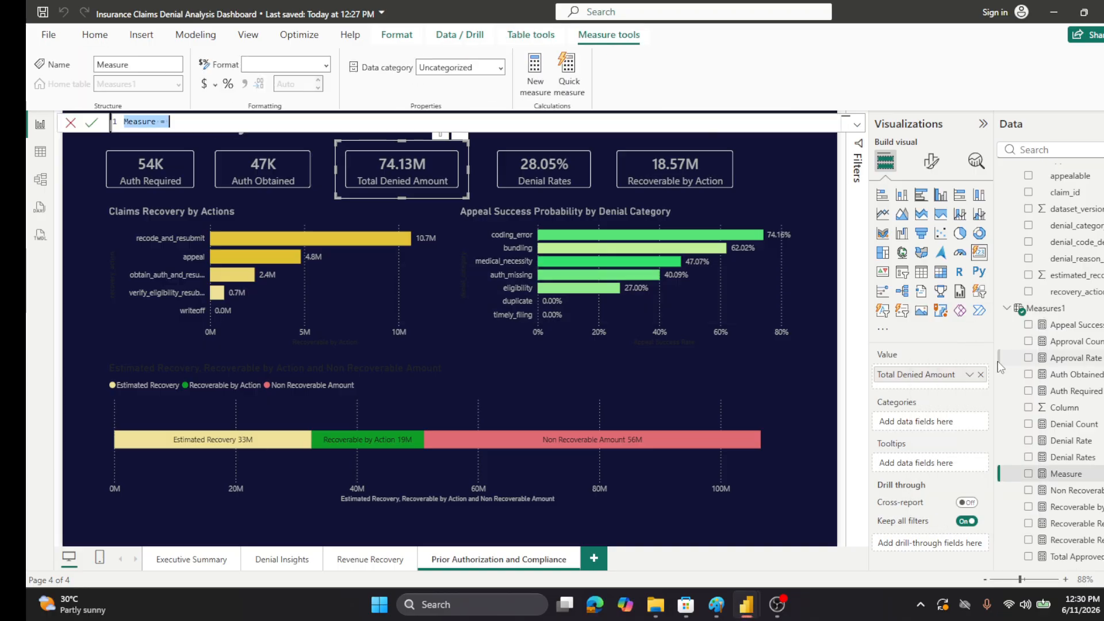
pyautogui.write('Auth Missing Count = CALCULATE(     COUNTROWS(claims_main),     claims_main[prior_auth_required] = TRUE(),     claims_main[prior_auth_obtained] = FALSE() )')
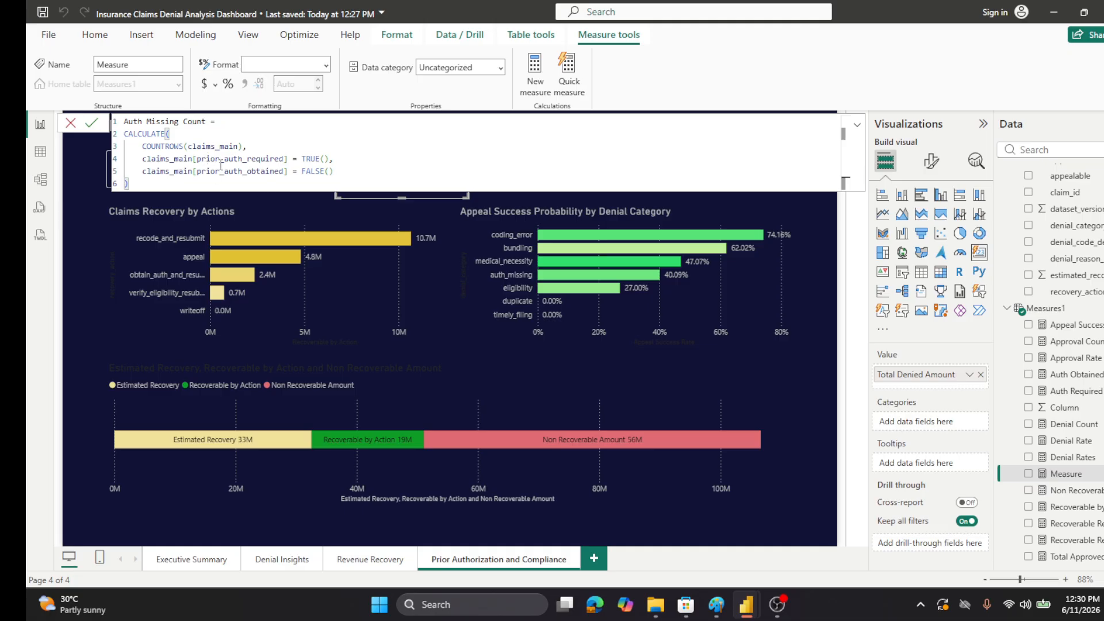
pyautogui.click(91, 123)
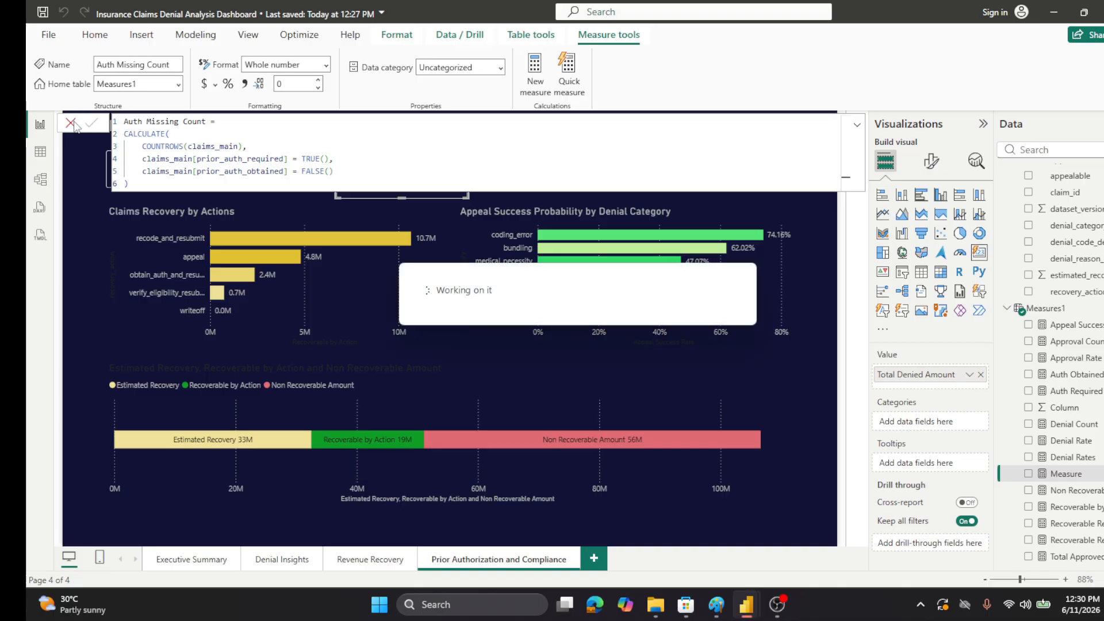
pyautogui.click(71, 123)
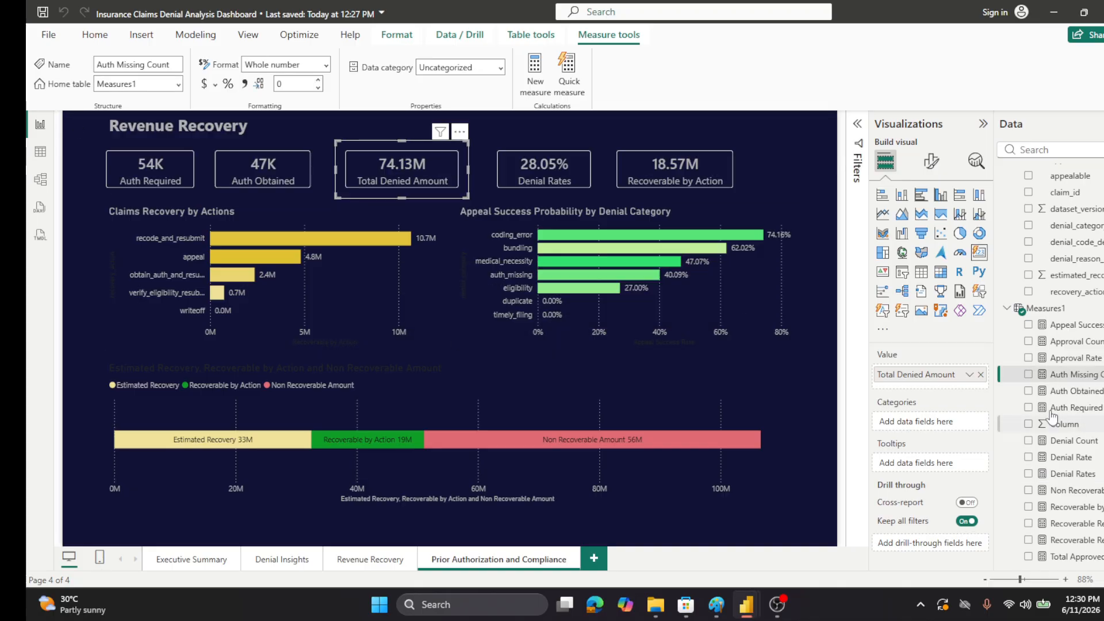
# - Replace Total Denied Amount in the third card with the Auth Missing Count measure and shorten its displayed name to Auth Missing
pyautogui.click(980, 374)
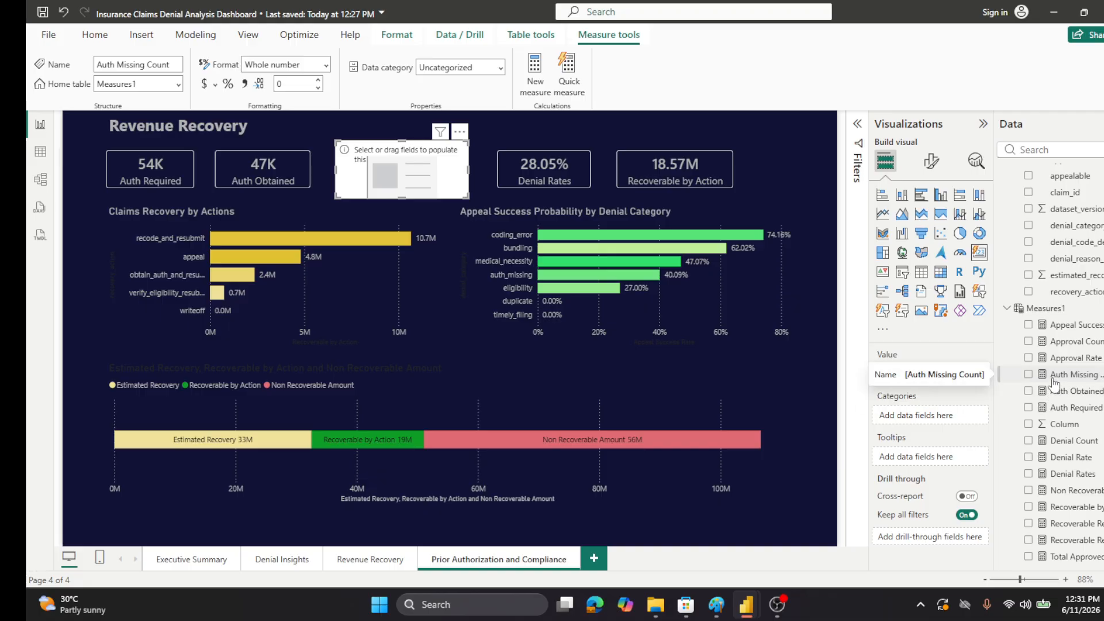
pyautogui.click(1028, 374)
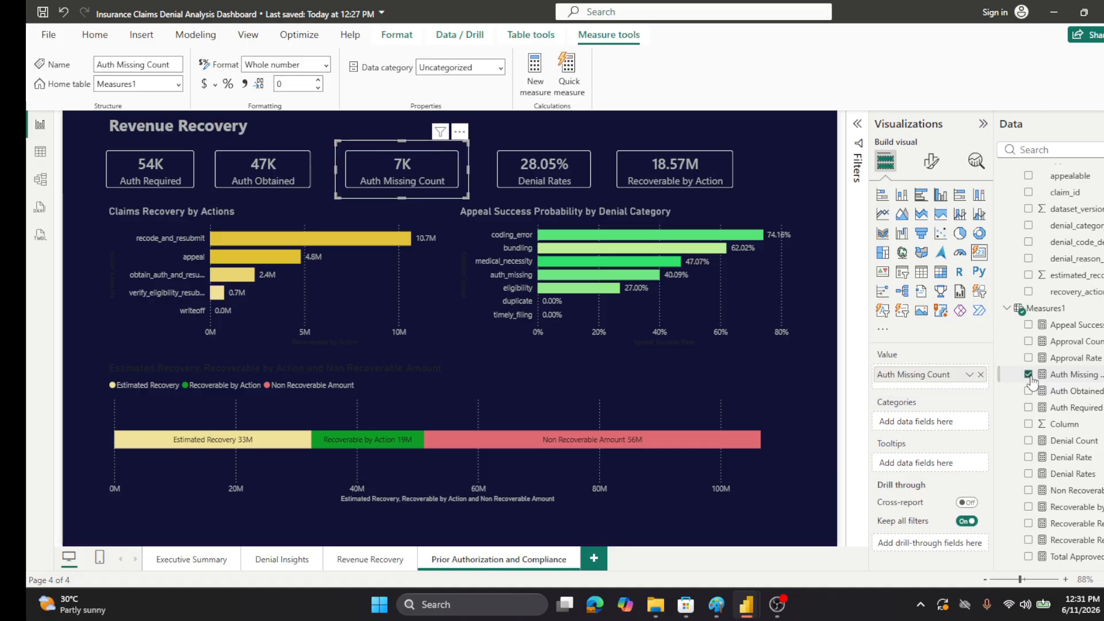
pyautogui.doubleClick(949, 376)
pyautogui.moveTo(951, 374); pyautogui.dragTo(928, 374)
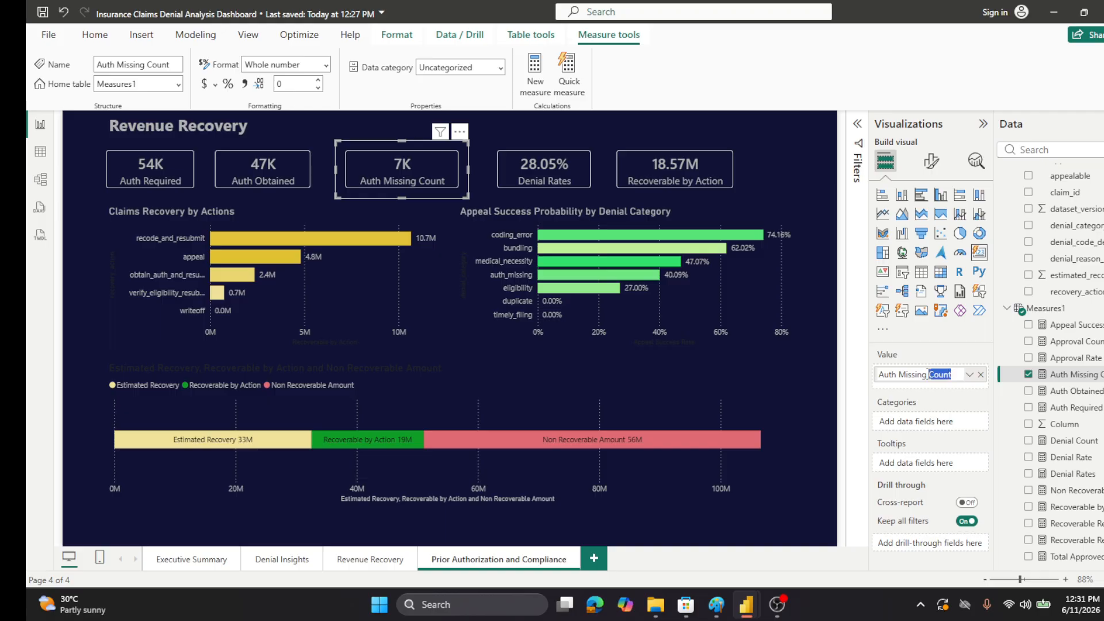
pyautogui.press('BackSpace')
pyautogui.press('BackSpace')
pyautogui.press('Return')
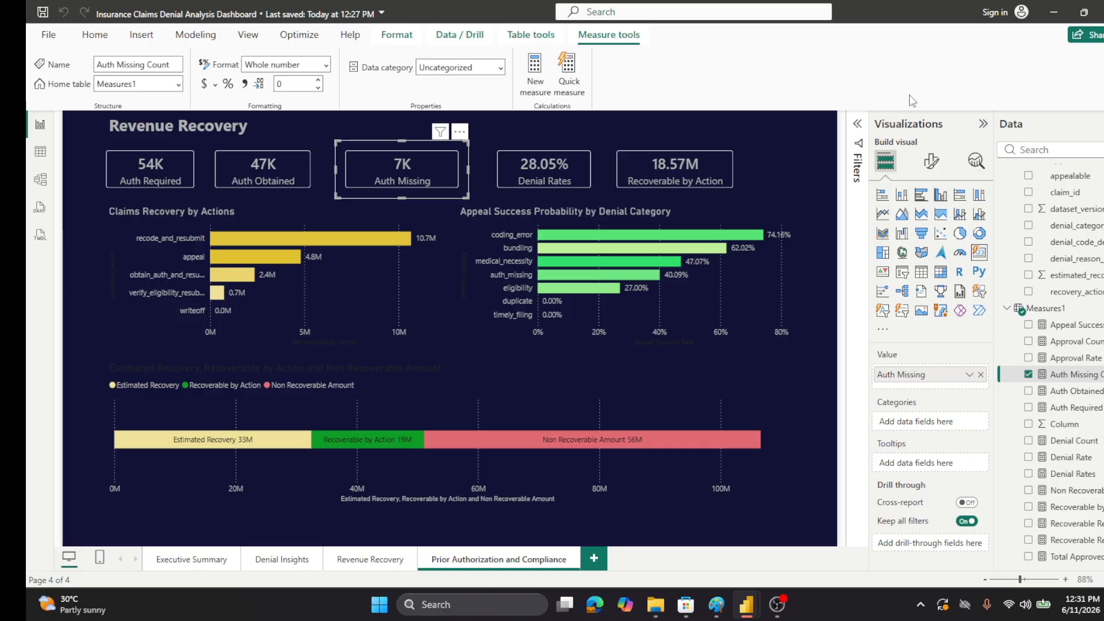
# - Delete the Recoverable by Action card from the Prior Authorization and Compliance page
pyautogui.click(729, 189)
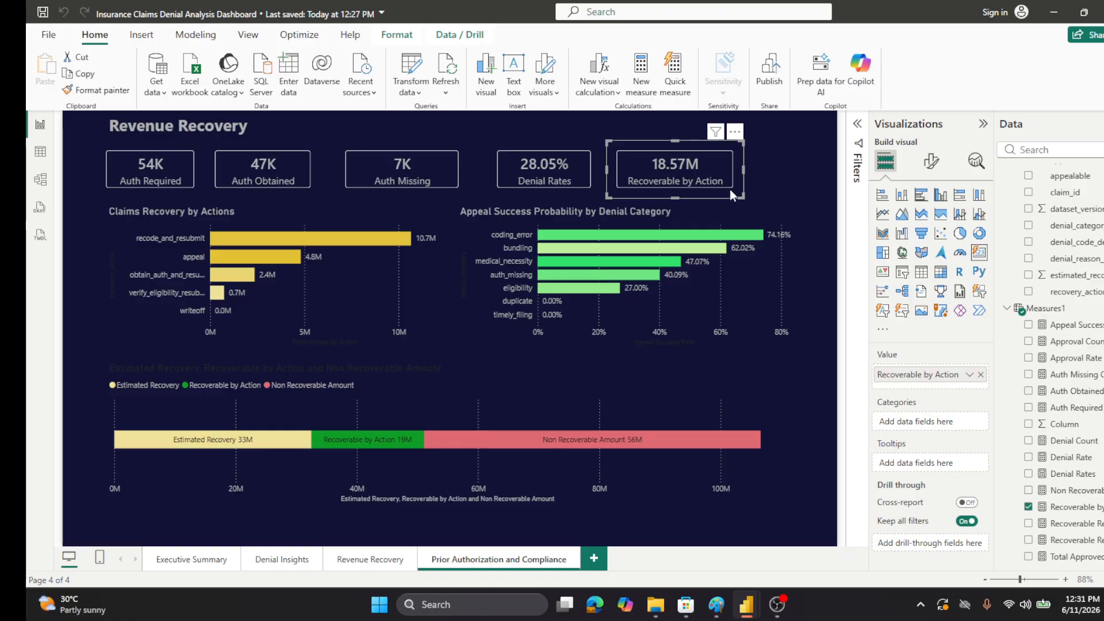
pyautogui.press('Delete')
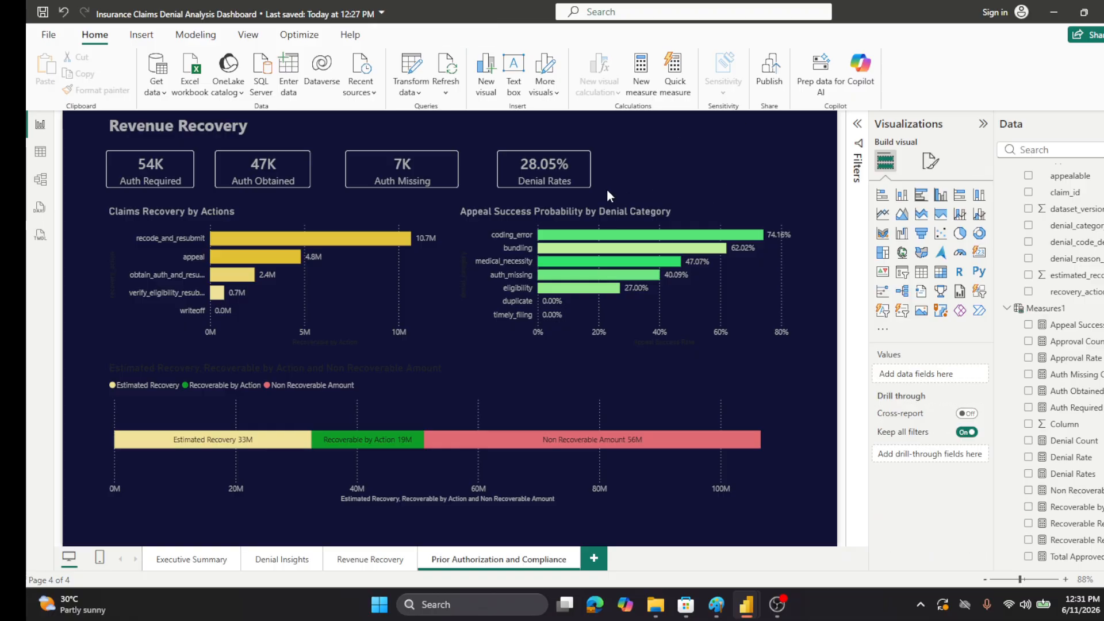
# - Create an Avg Doc Score Denied measure in Measures1 using CALCULATE to average claims_main documentation_completeness where outcome is "denied"
pyautogui.rightClick(1055, 310)
pyautogui.click(959, 334)
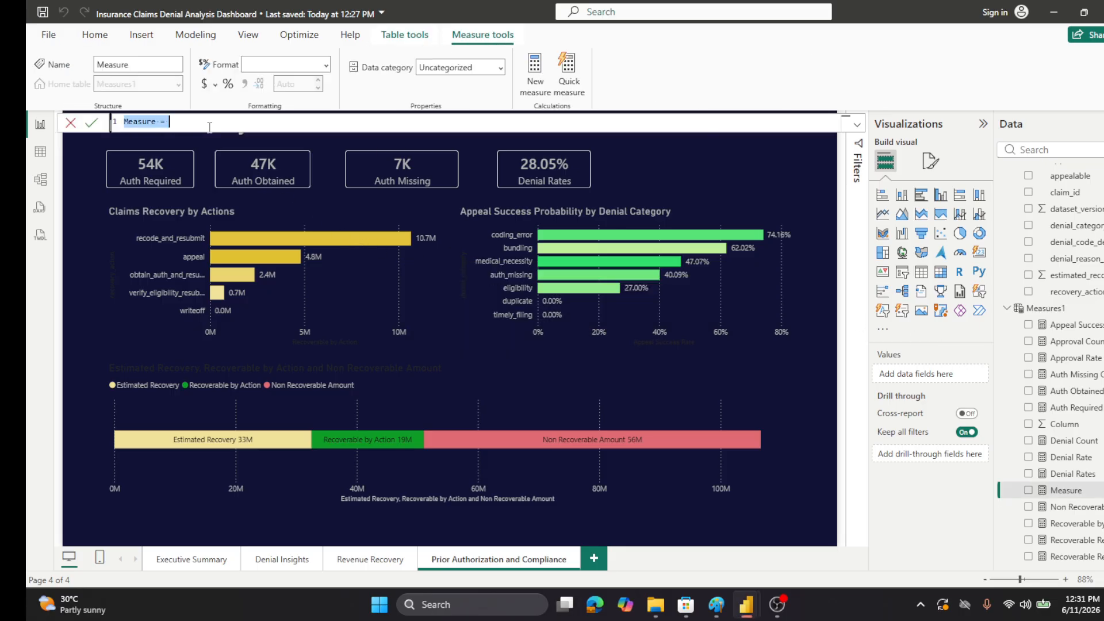
pyautogui.write('Avg Doc Score Denied = CALCULATE(     AVERAGE(claims_main[documentation_completeness]),     claims_main[outcome] = "denied" )')
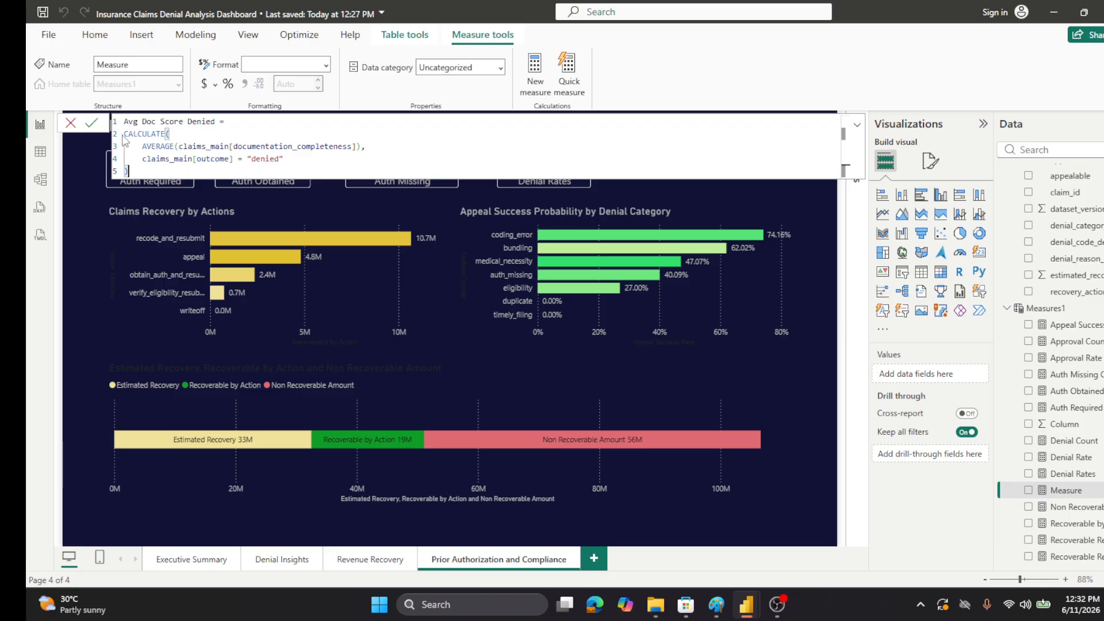
pyautogui.click(94, 123)
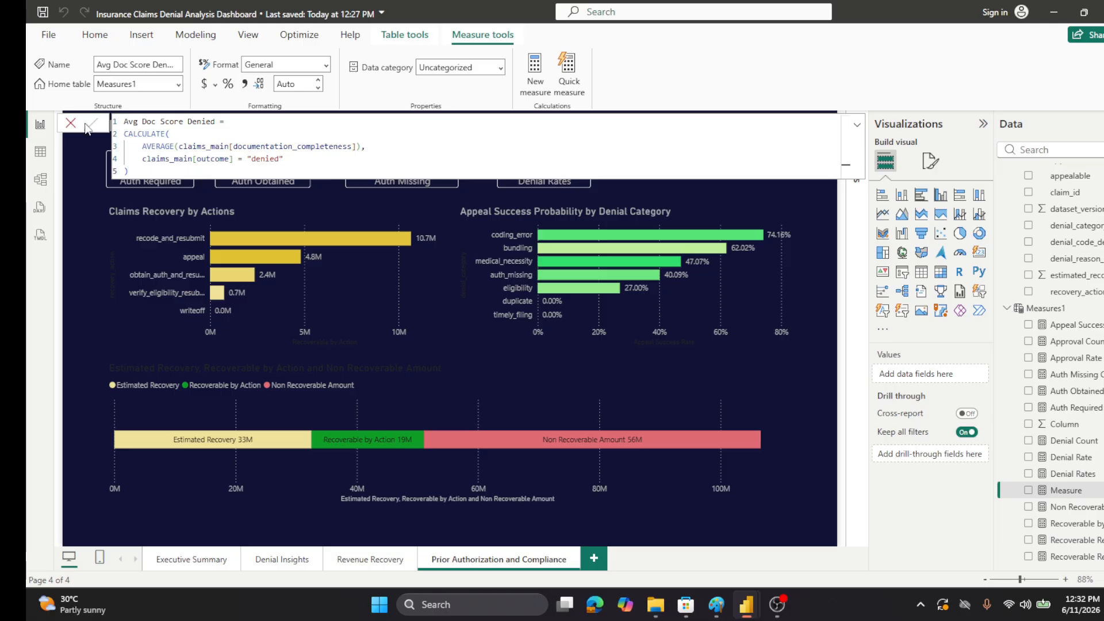
pyautogui.click(72, 123)
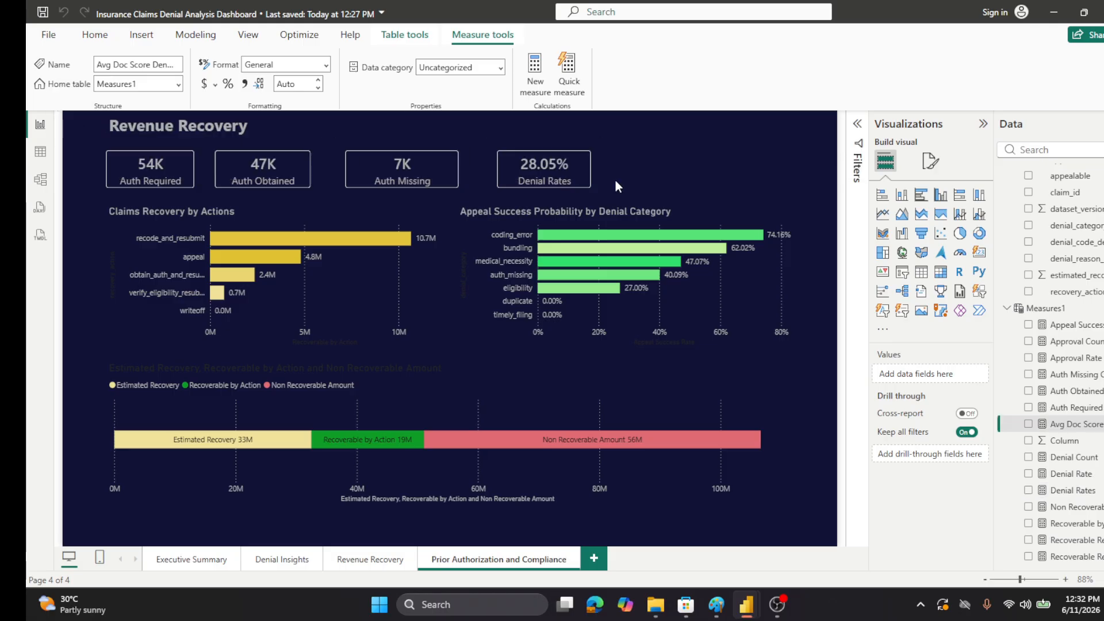
# - Replace Denial Rates in the fourth card with the Avg Doc Score Denied measure and format that measure as a percentage
pyautogui.click(587, 195)
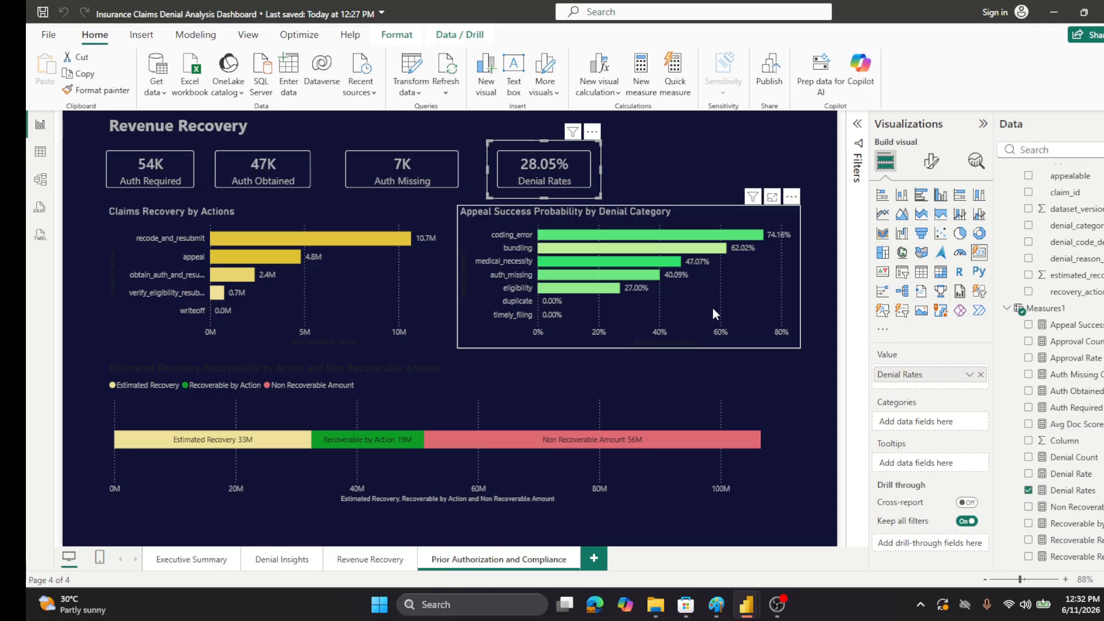
pyautogui.click(981, 375)
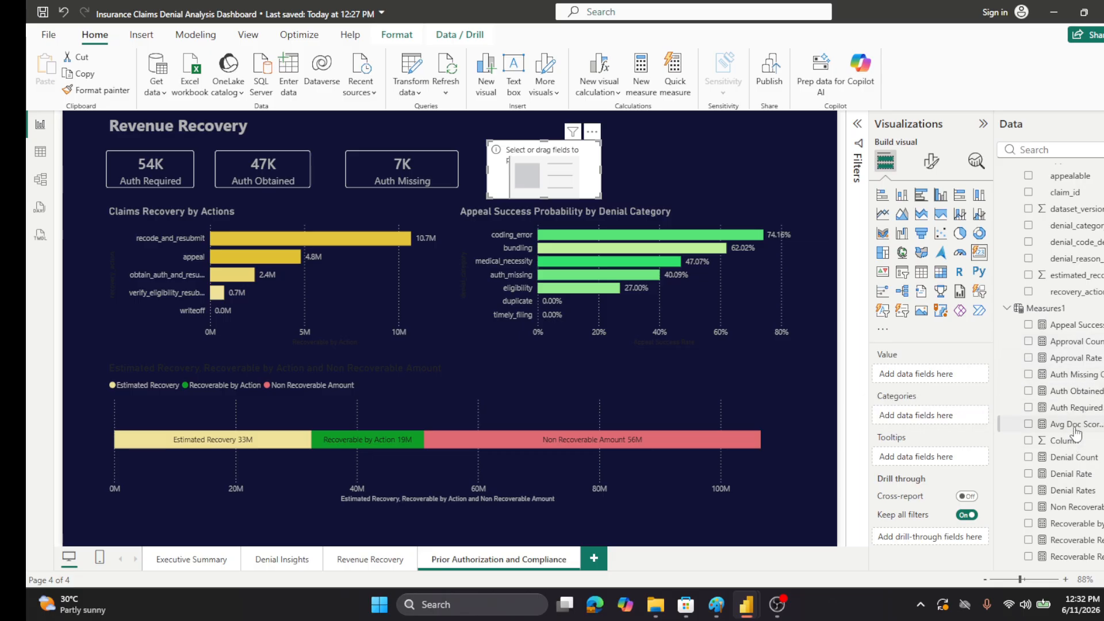
pyautogui.click(1028, 425)
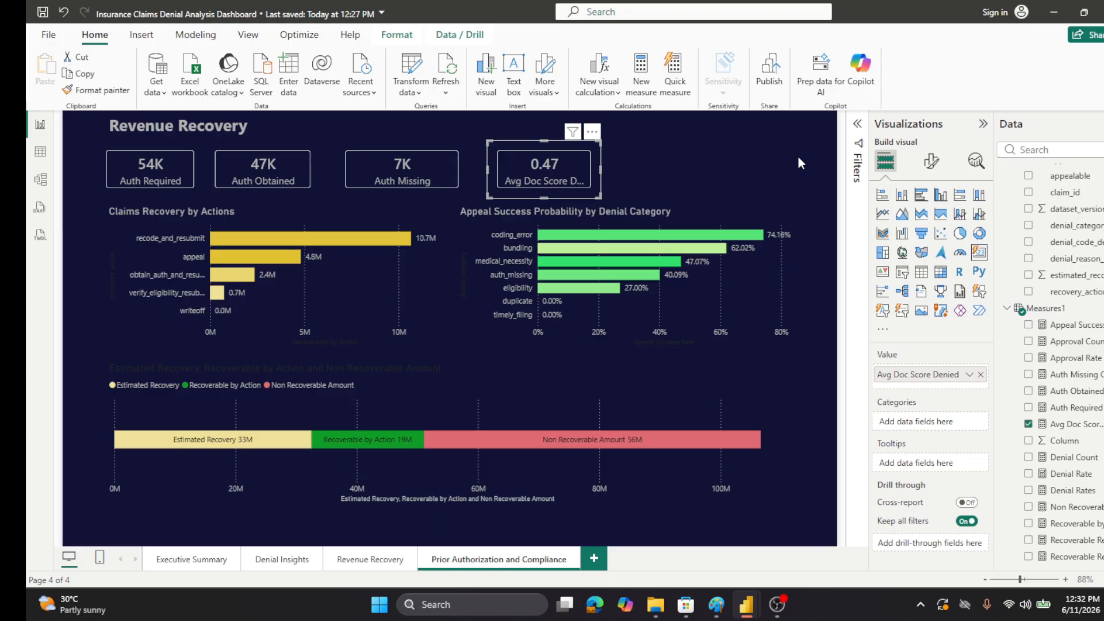
pyautogui.click(1072, 426)
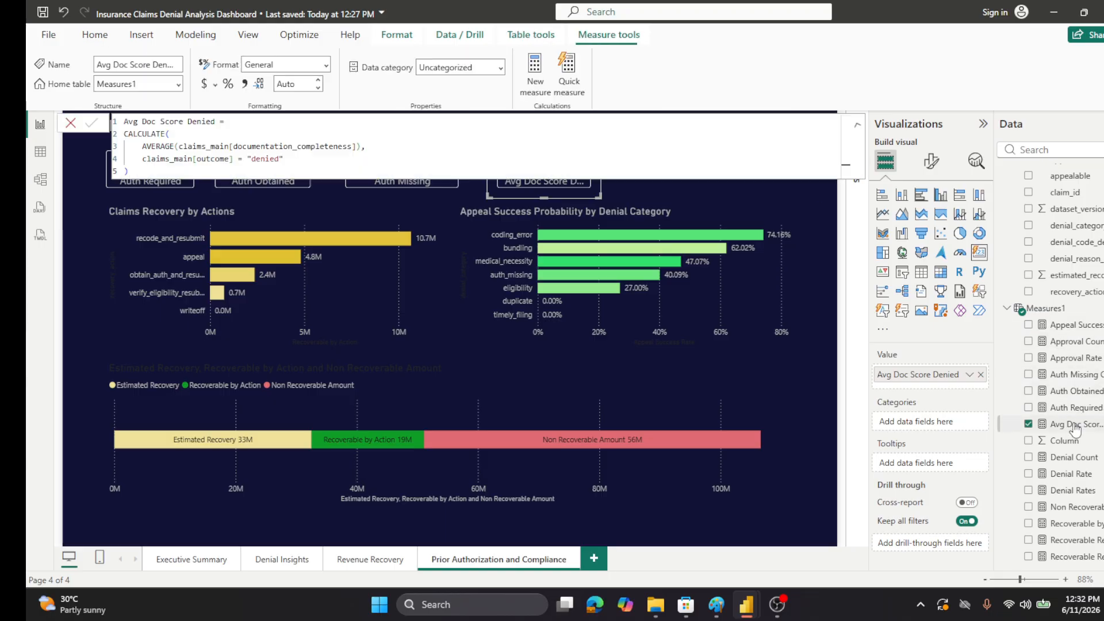
pyautogui.click(228, 85)
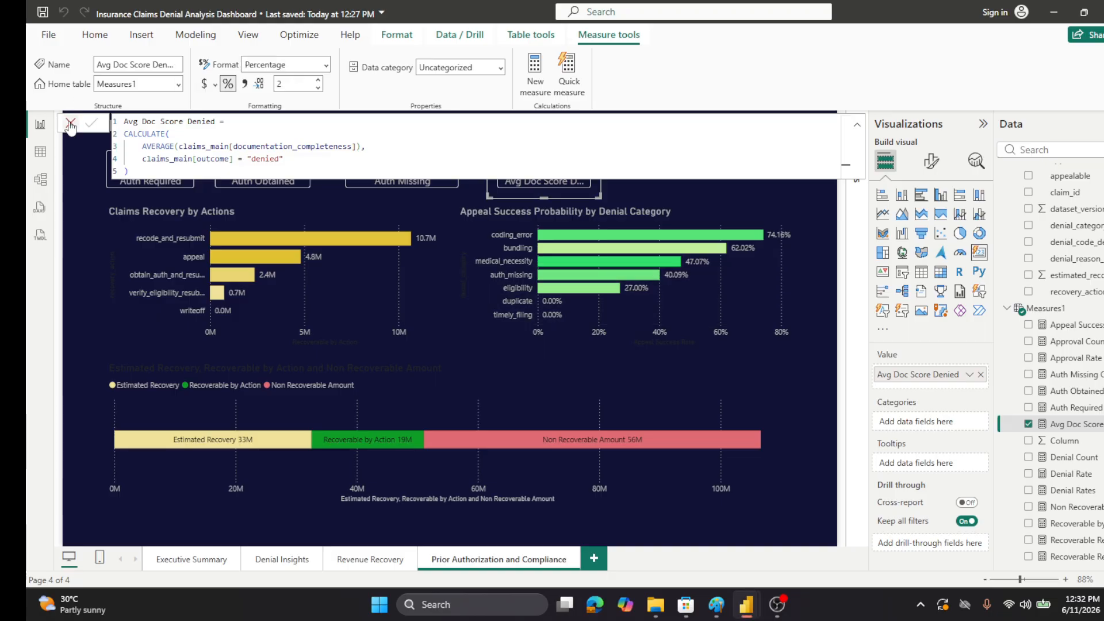
pyautogui.click(70, 123)
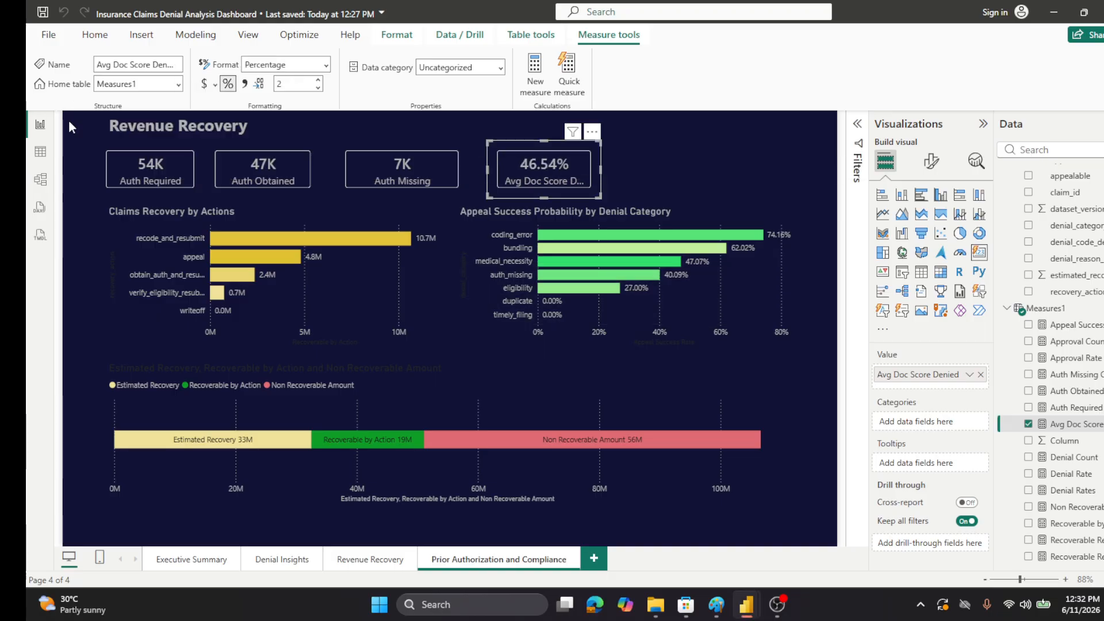
# - Save the report and shift the Auth Missing card slightly closer to the Auth Obtained card
pyautogui.click(740, 168)
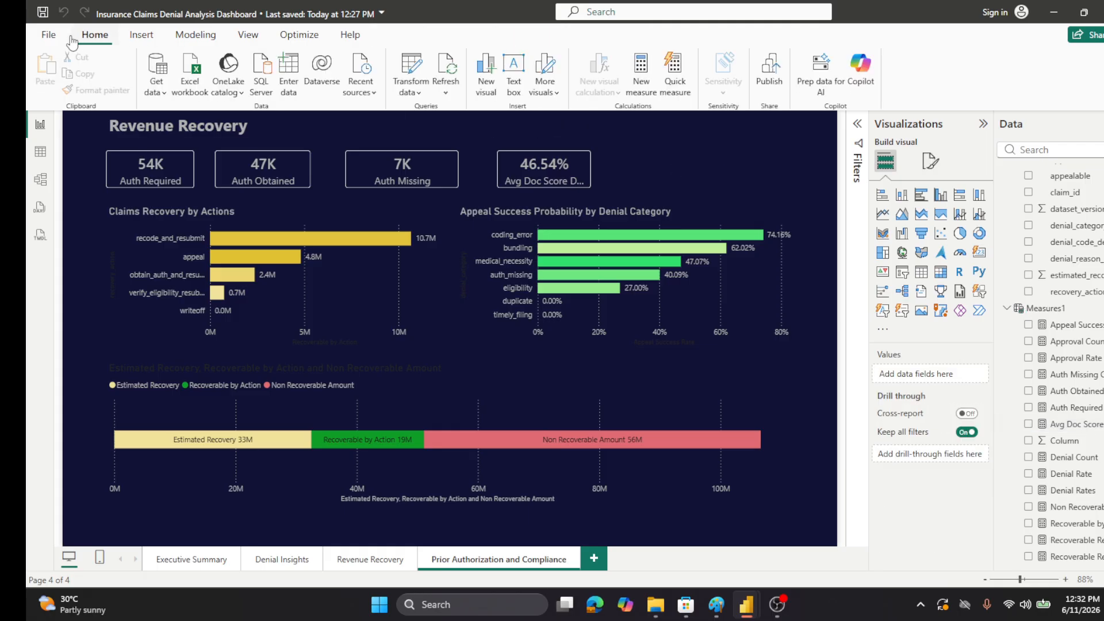
pyautogui.hotkey('ctrl', 's')
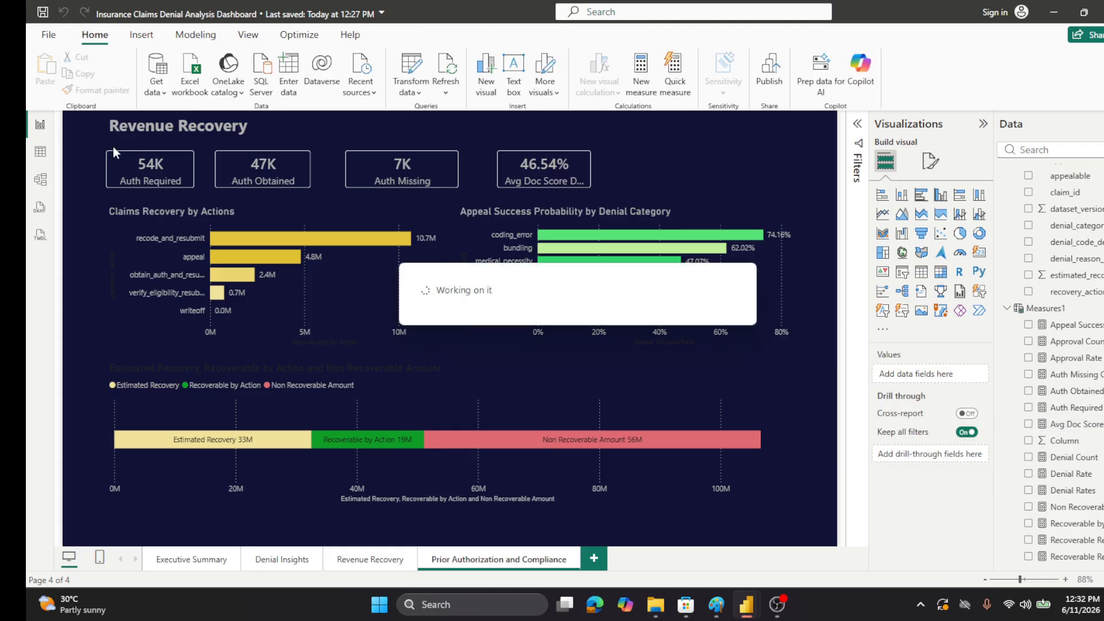
pyautogui.moveTo(375, 192); pyautogui.dragTo(364, 193)
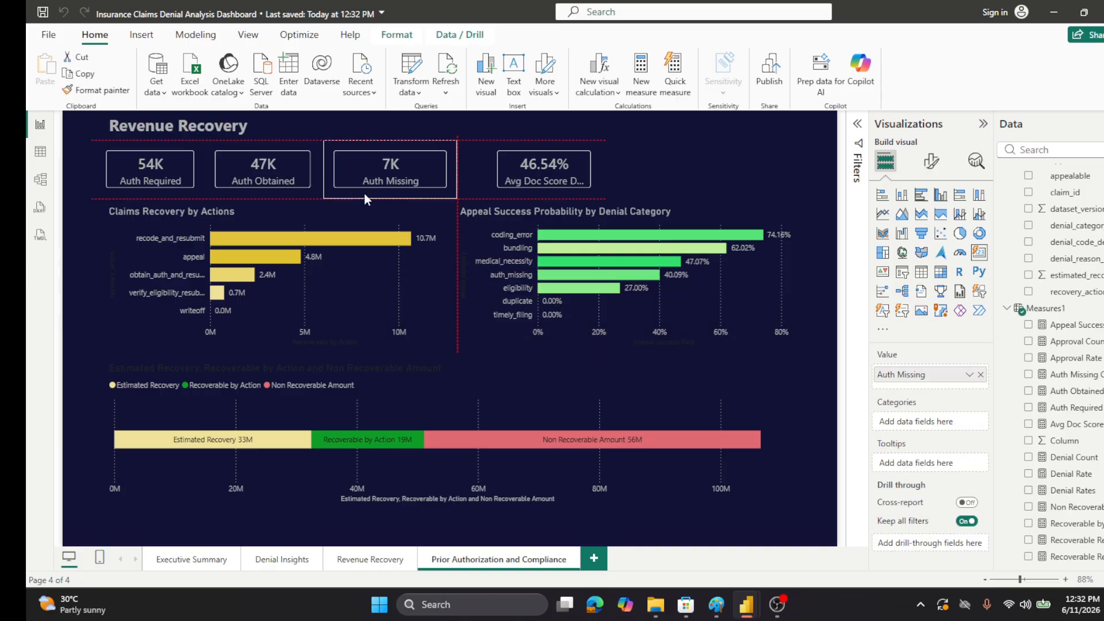
# - Examine the claims_main table data and the Avg Doc Score Denied formula in the table view
pyautogui.click(40, 151)
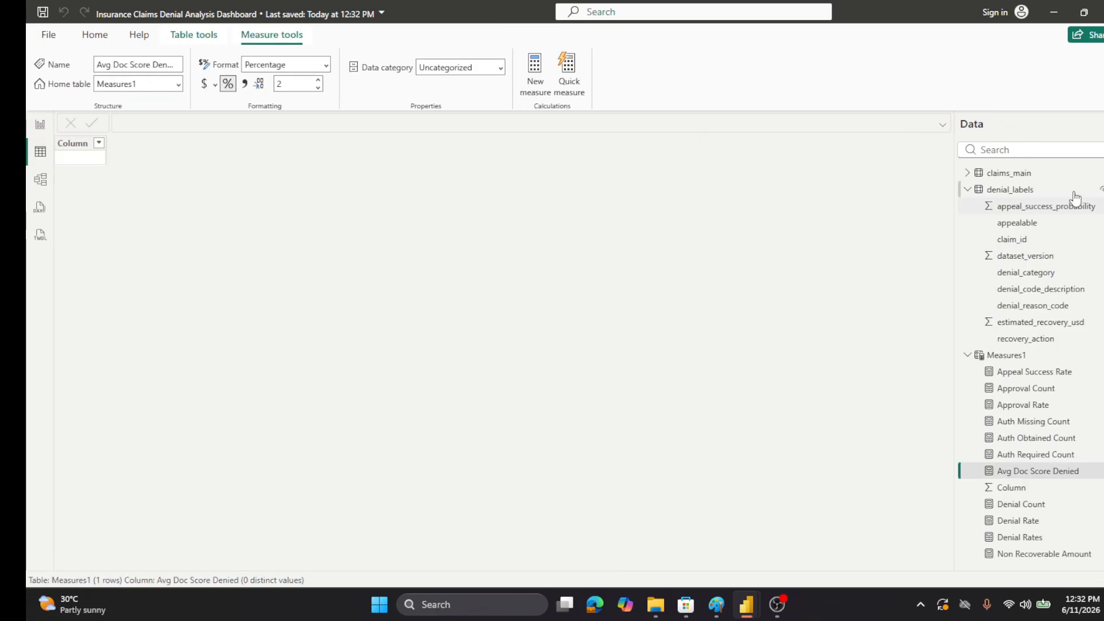
pyautogui.click(998, 173)
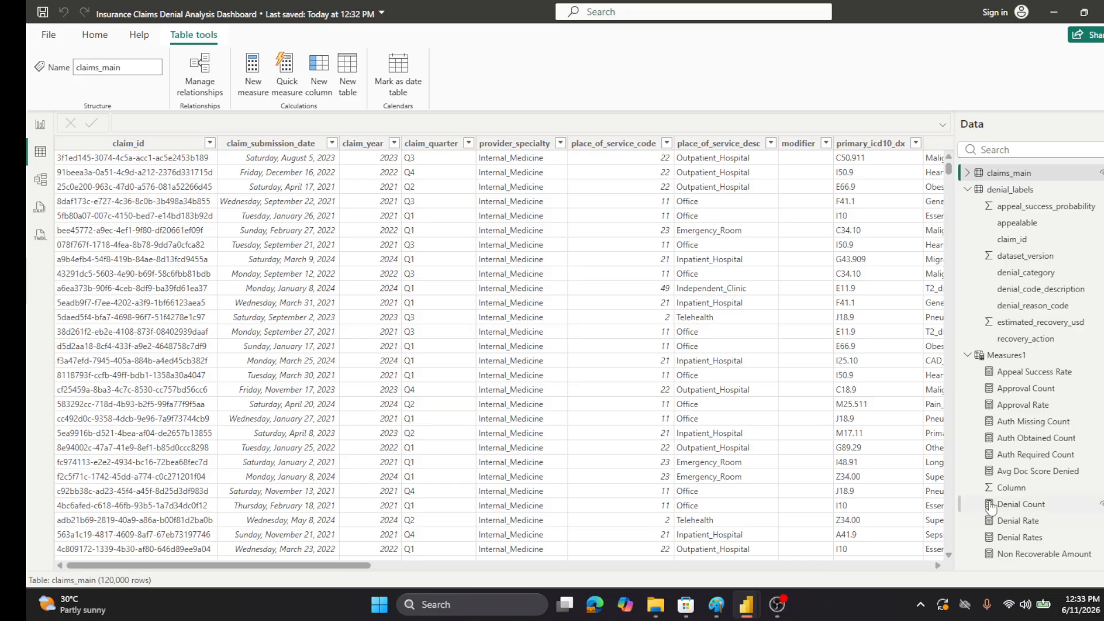
pyautogui.click(1041, 475)
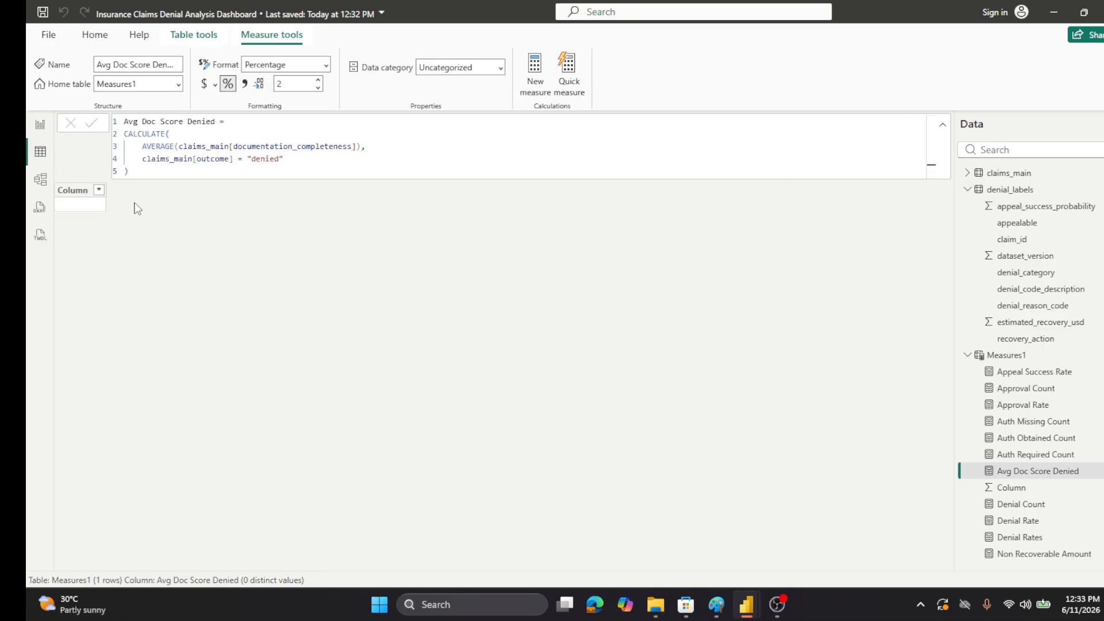
pyautogui.click(942, 126)
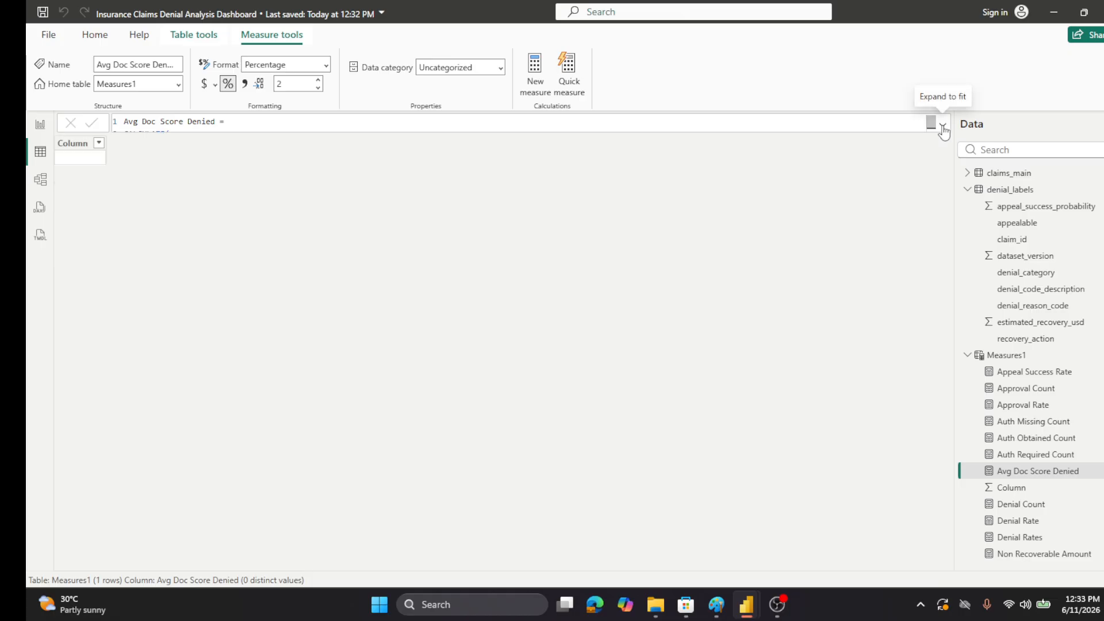
pyautogui.click(1007, 173)
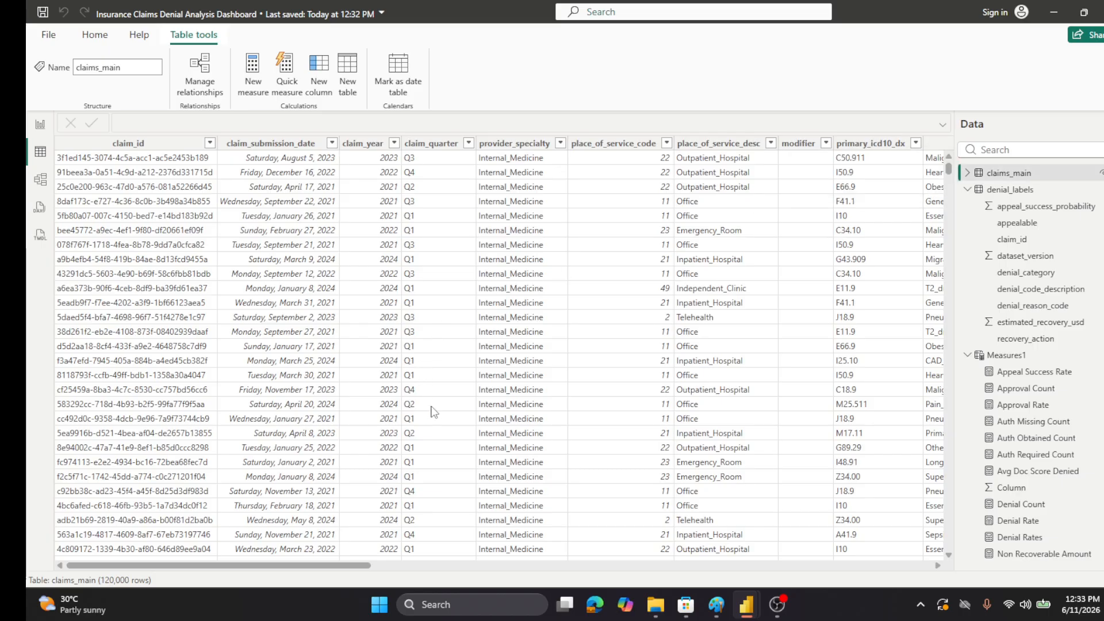
# - Filter the claims_main outcome column to denied rows to examine their documentation_completeness values
pyautogui.moveTo(268, 565); pyautogui.dragTo(519, 582)
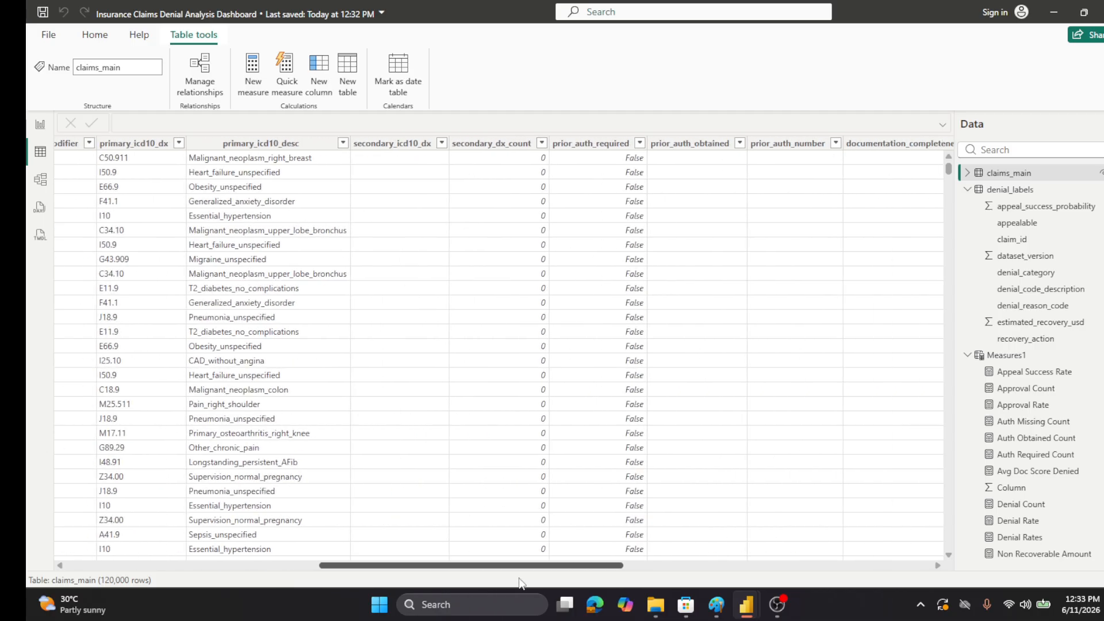
pyautogui.moveTo(519, 583); pyautogui.dragTo(575, 586)
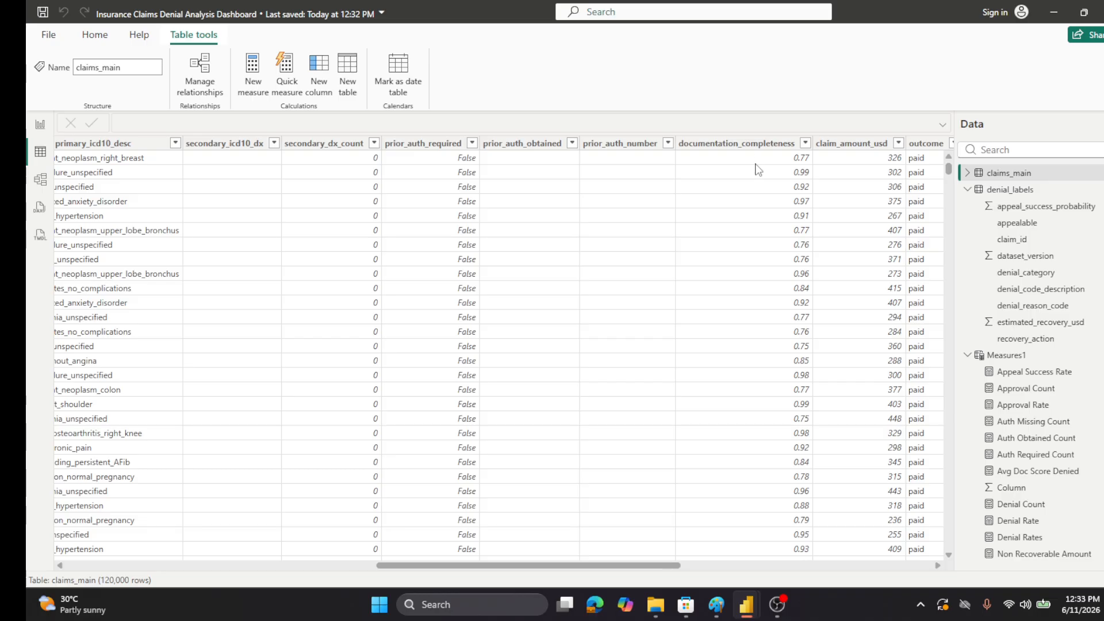
pyautogui.scroll(-3, 765, 201)
pyautogui.scroll(3, 765, 206)
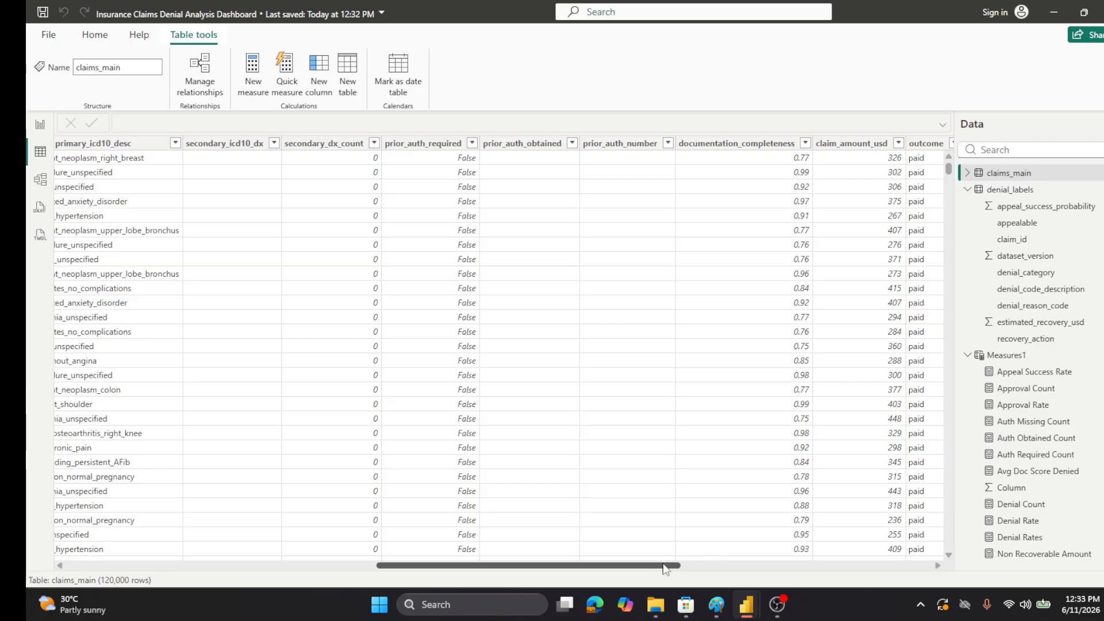
pyautogui.moveTo(665, 569); pyautogui.dragTo(722, 571)
pyautogui.click(758, 145)
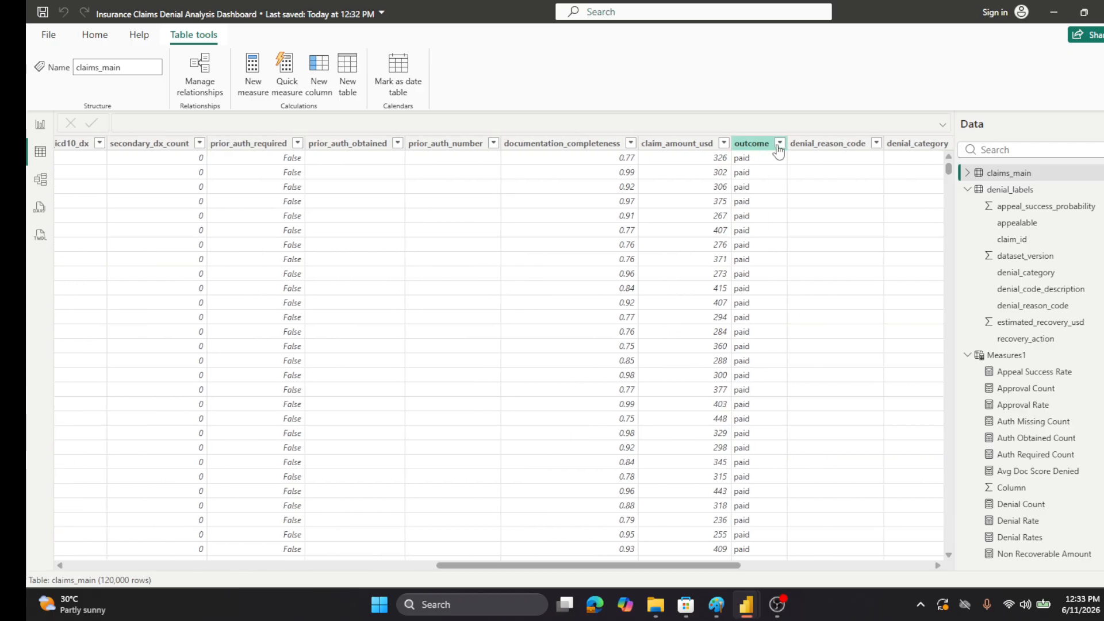
pyautogui.click(779, 144)
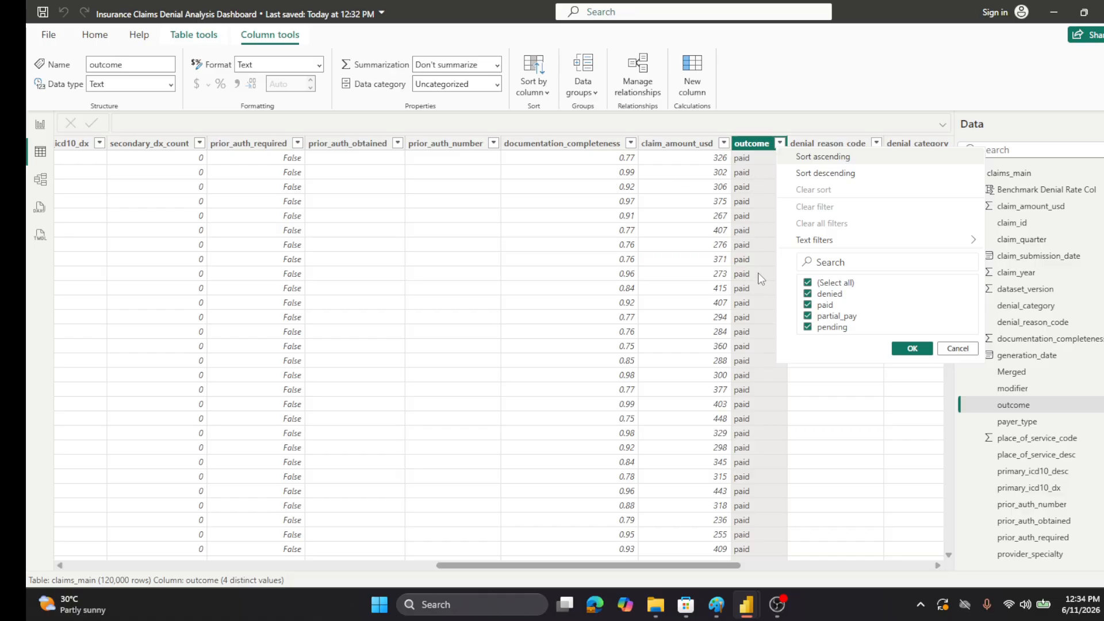
pyautogui.click(807, 283)
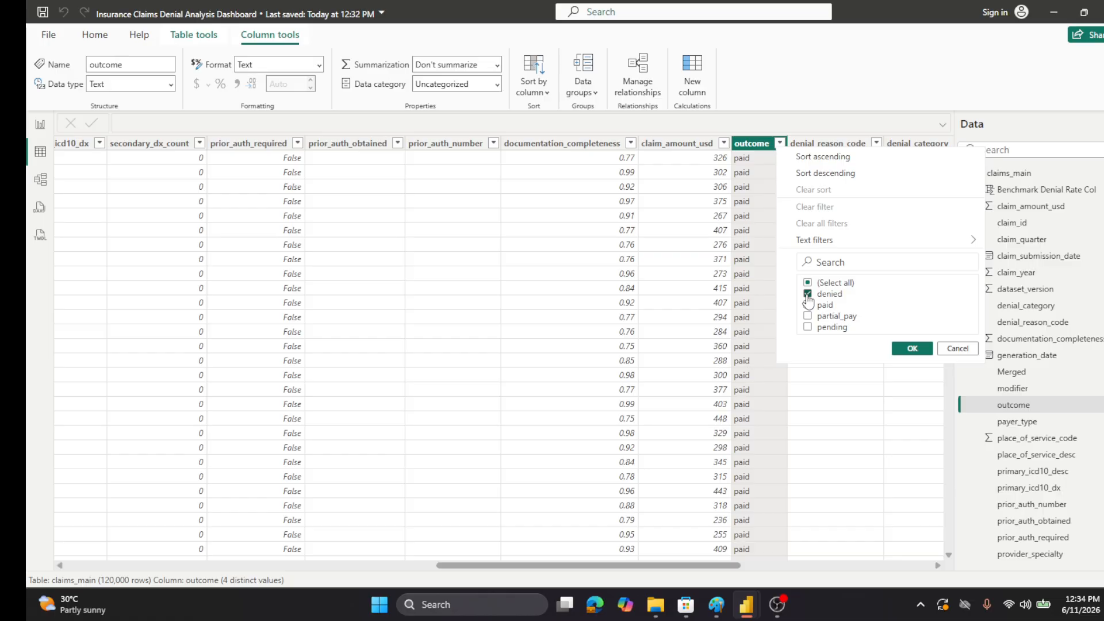
pyautogui.click(808, 295)
pyautogui.click(912, 348)
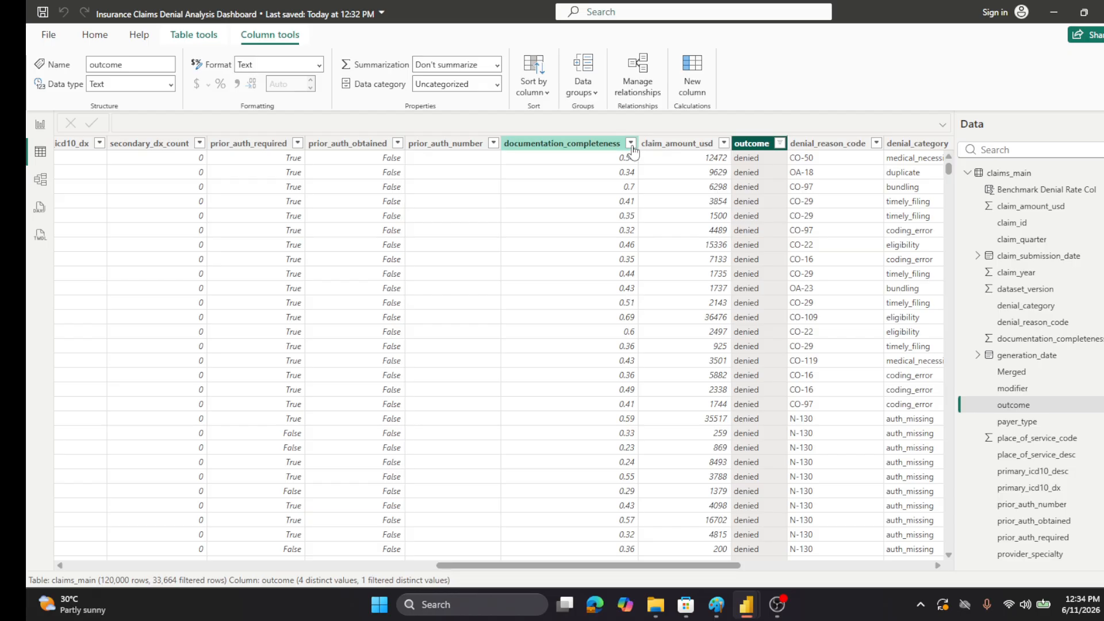
# - Switch the outcome filter from denied to paid rows to compare their documentation_completeness values
pyautogui.click(779, 143)
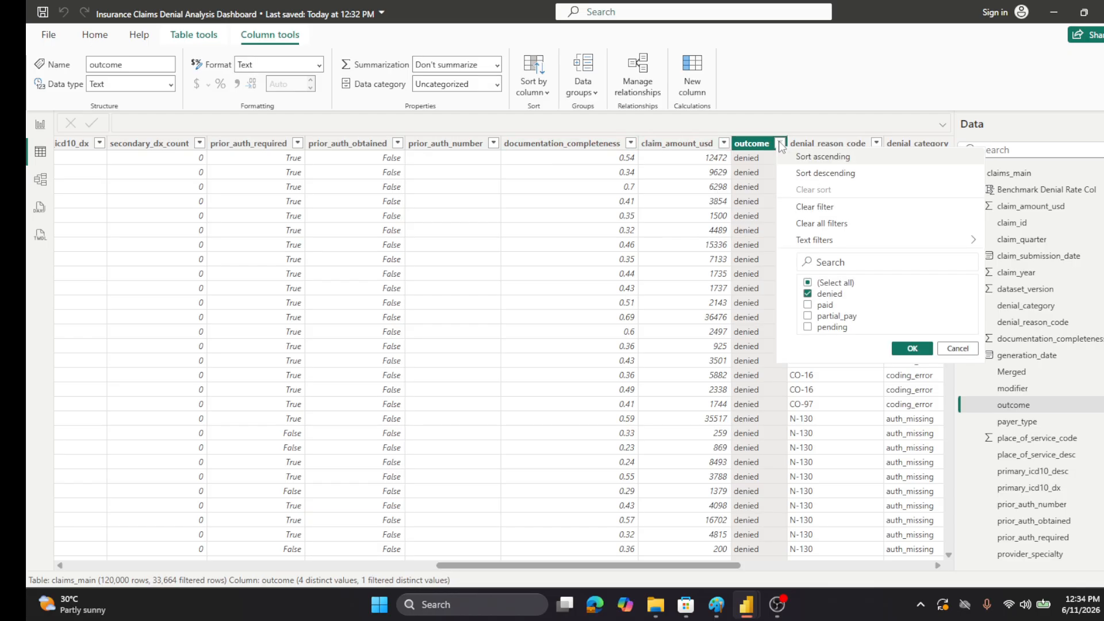
pyautogui.click(808, 294)
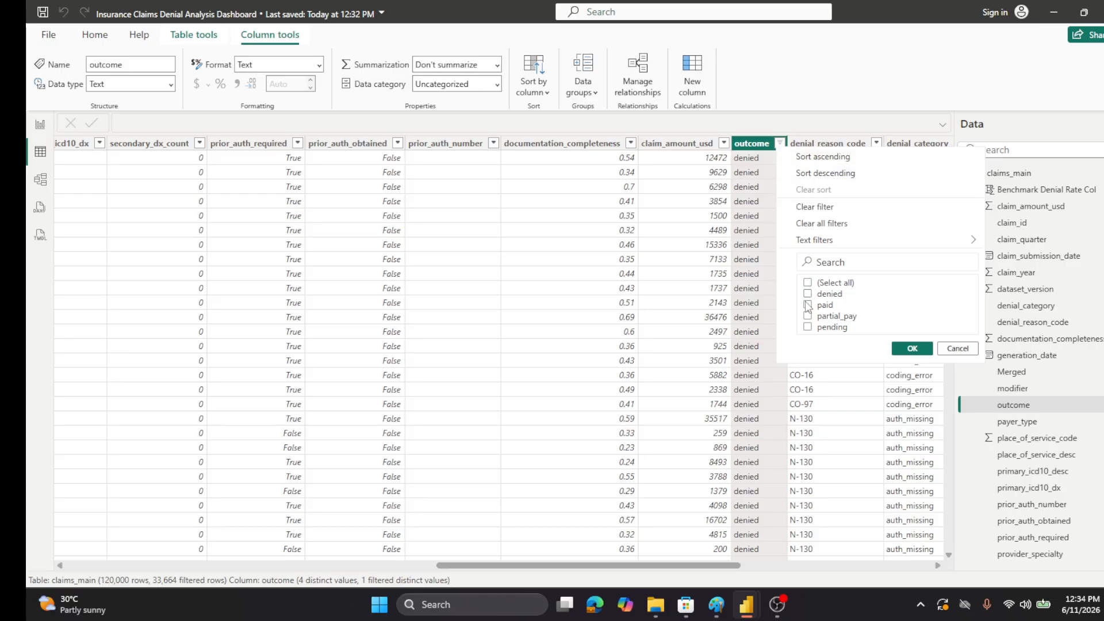
pyautogui.click(808, 305)
pyautogui.click(911, 348)
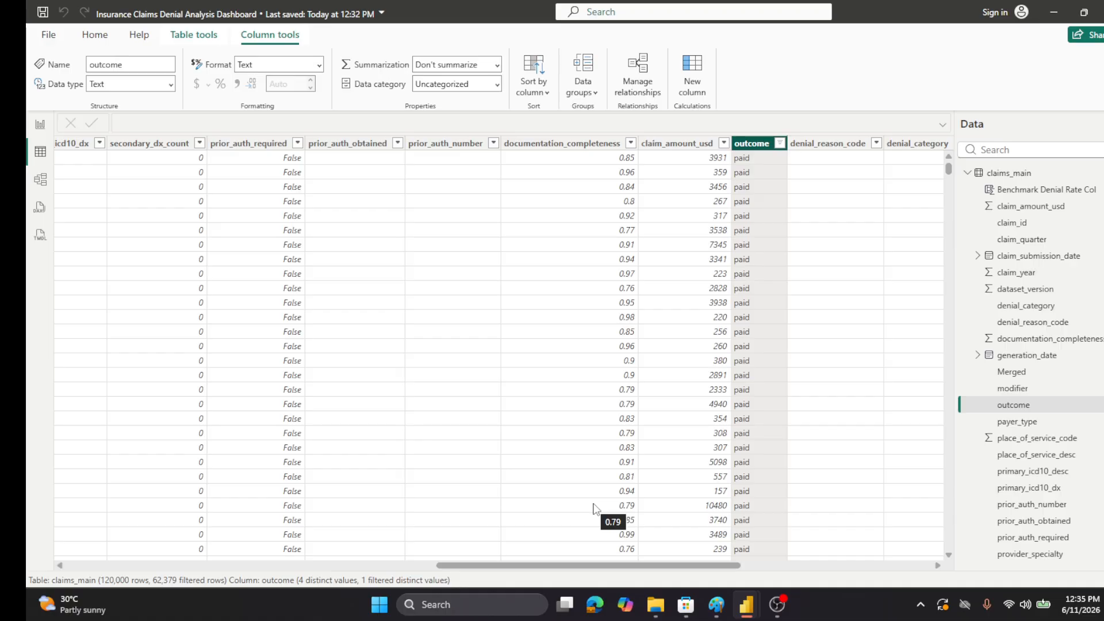
# - Reset the outcome column filter so that all outcome values are included
pyautogui.click(780, 143)
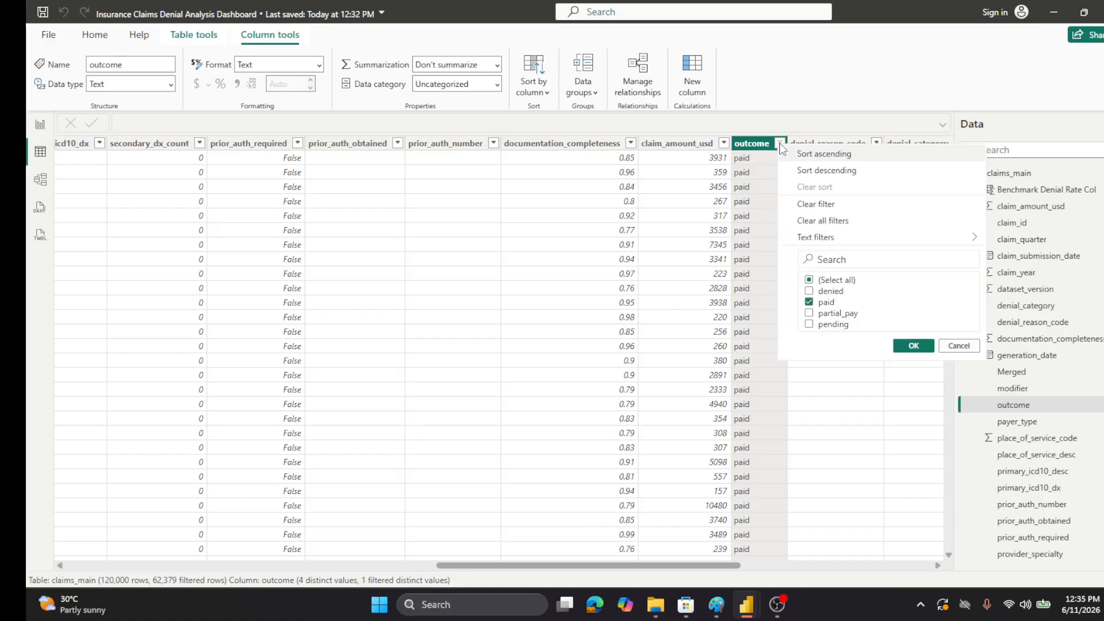
pyautogui.click(809, 280)
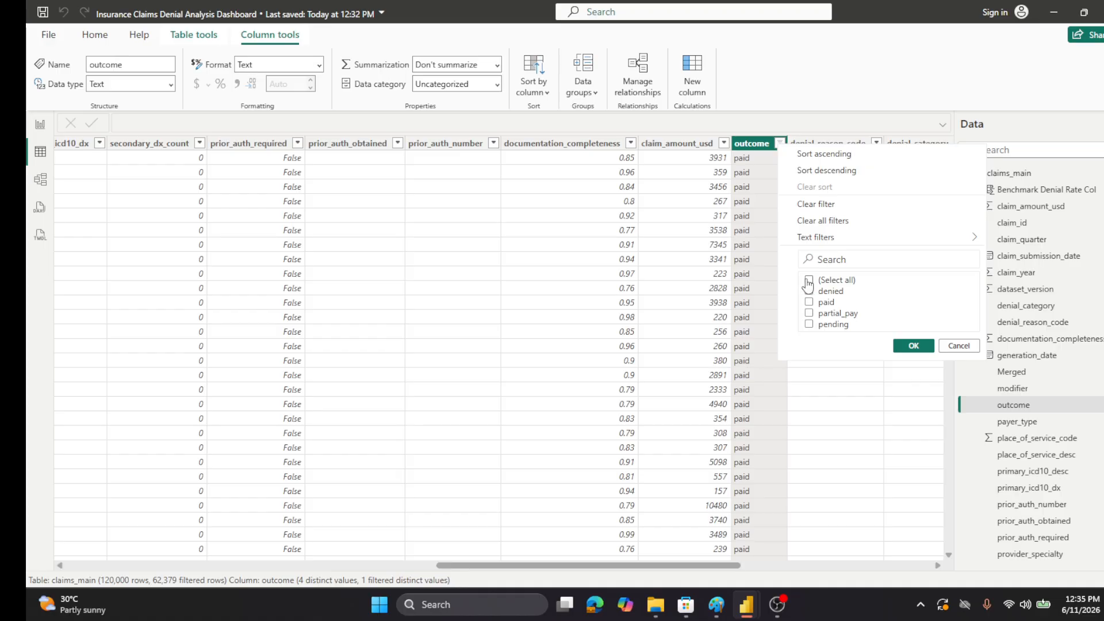
pyautogui.click(902, 347)
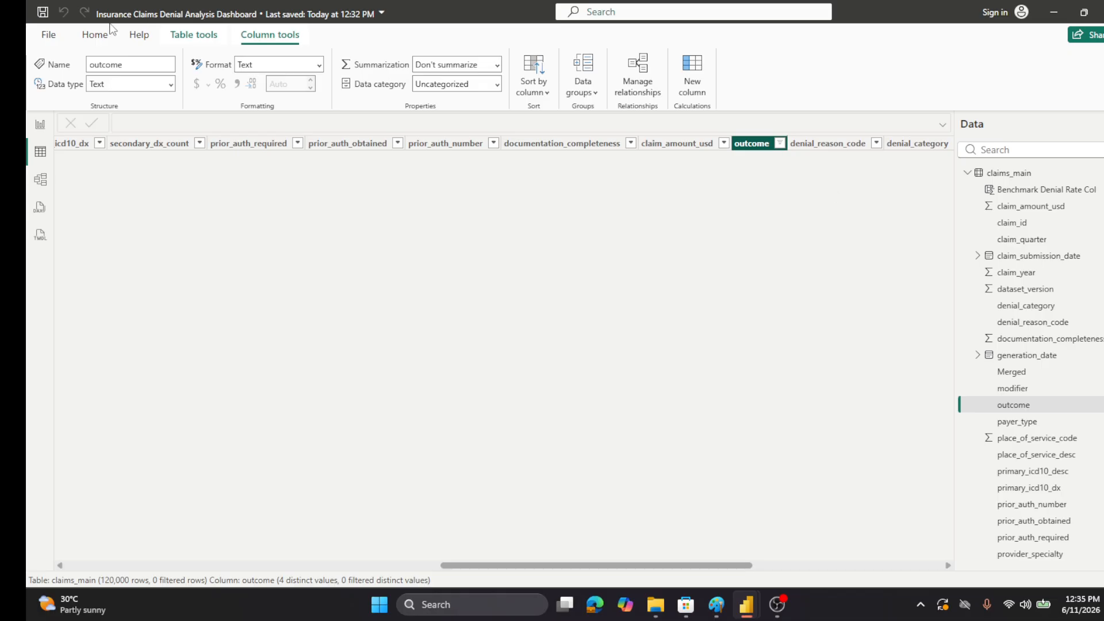
pyautogui.click(778, 143)
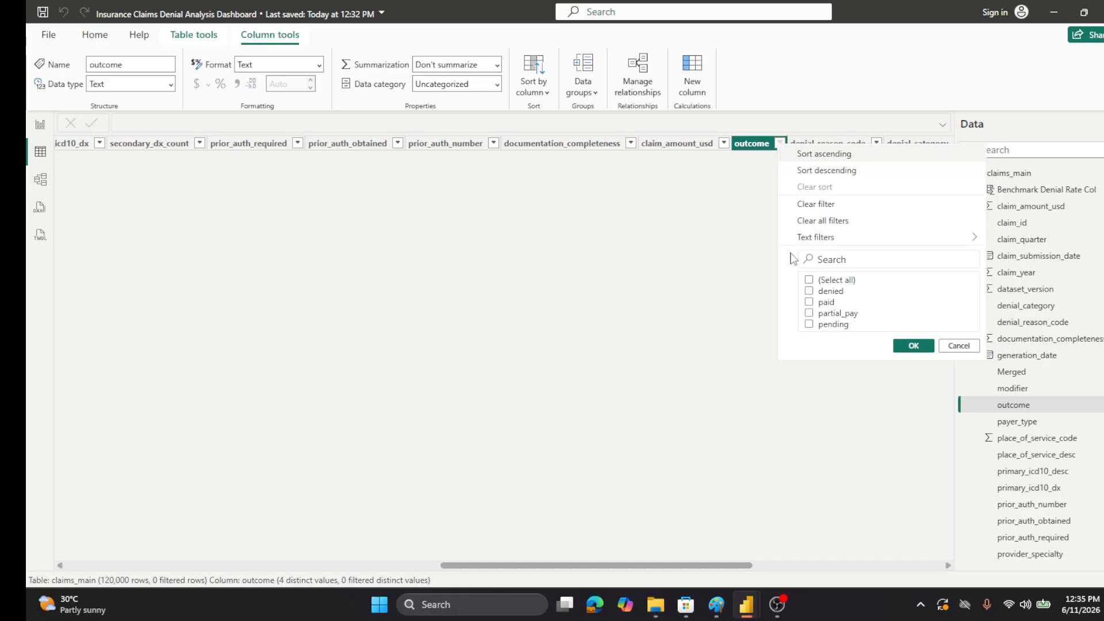
pyautogui.click(808, 280)
pyautogui.click(913, 345)
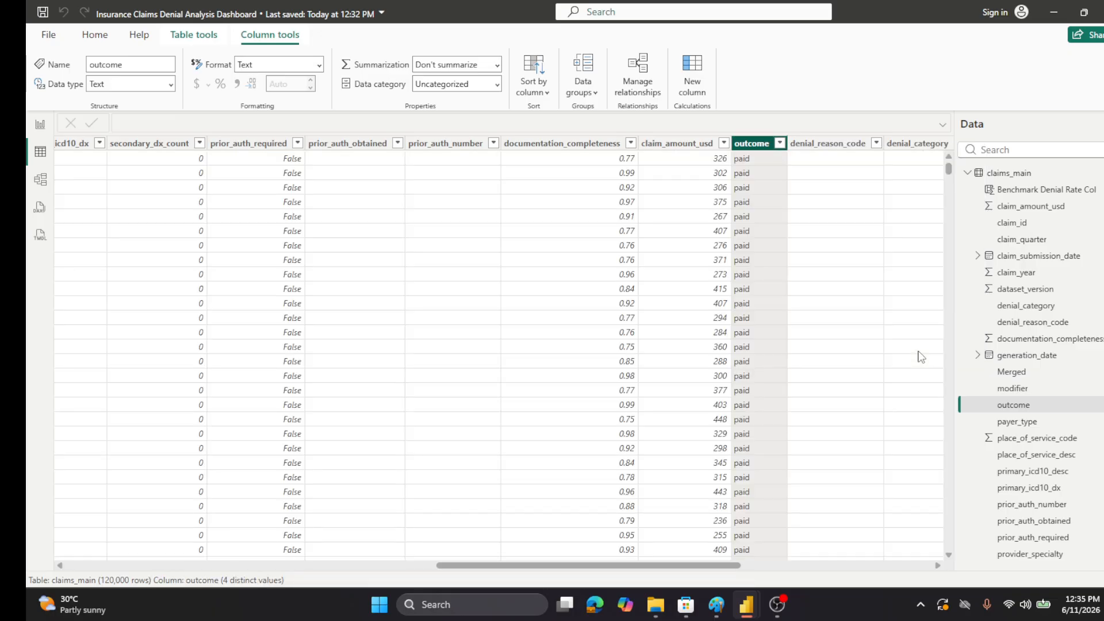
# - Return to the report view, widen the Avg Doc Score Denied card to fit its label, and shift it closer to the Auth Missing card
pyautogui.click(39, 127)
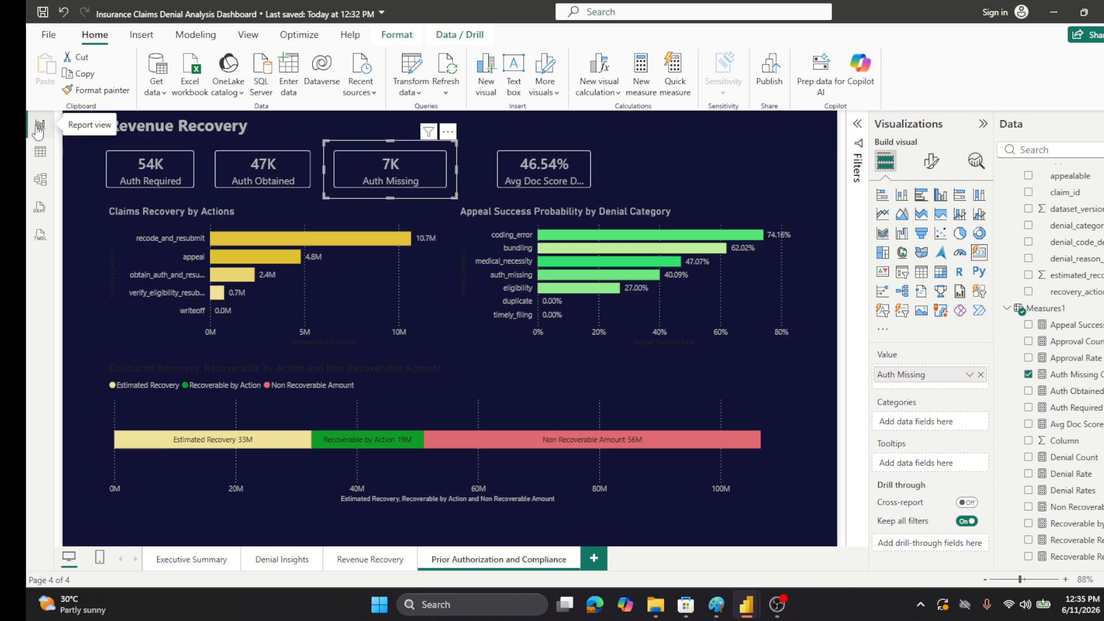
pyautogui.click(564, 191)
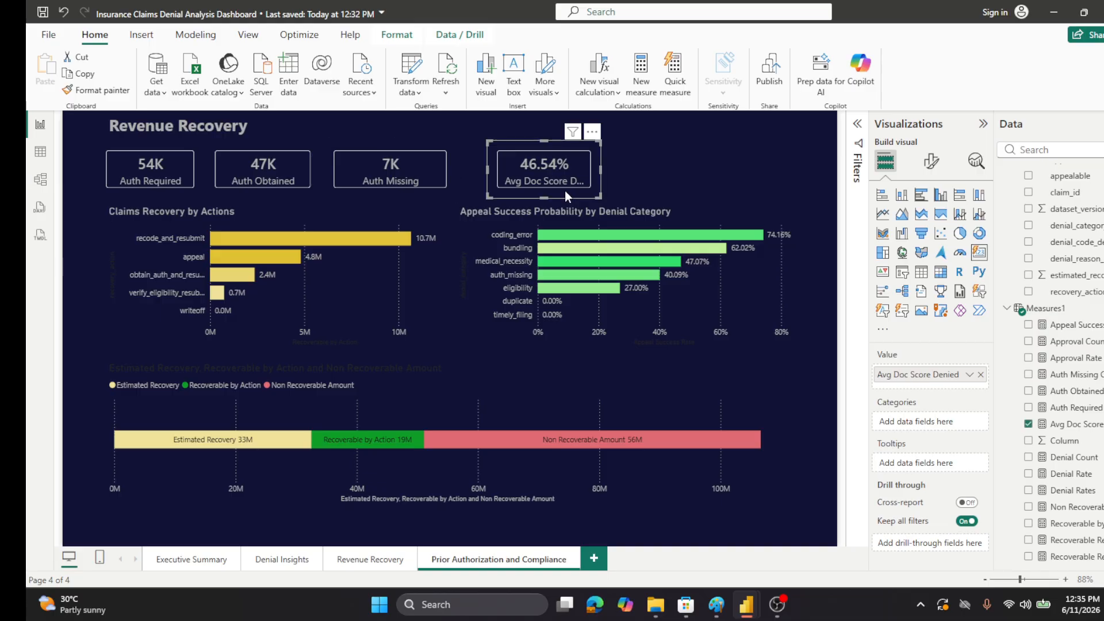
pyautogui.moveTo(601, 169); pyautogui.dragTo(618, 167)
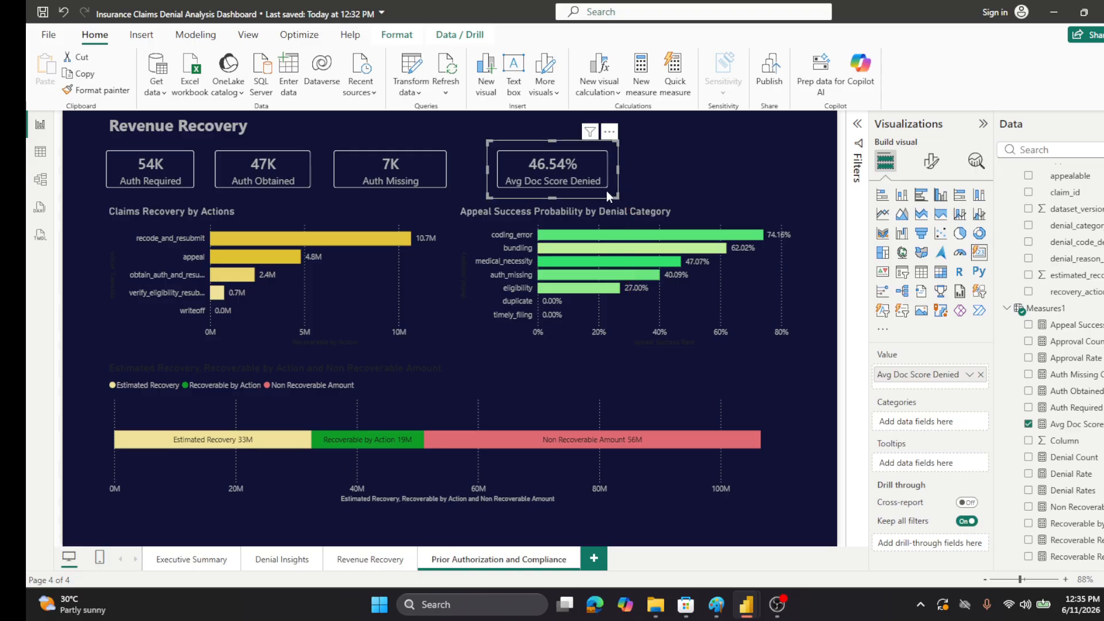
pyautogui.moveTo(604, 190); pyautogui.dragTo(591, 193)
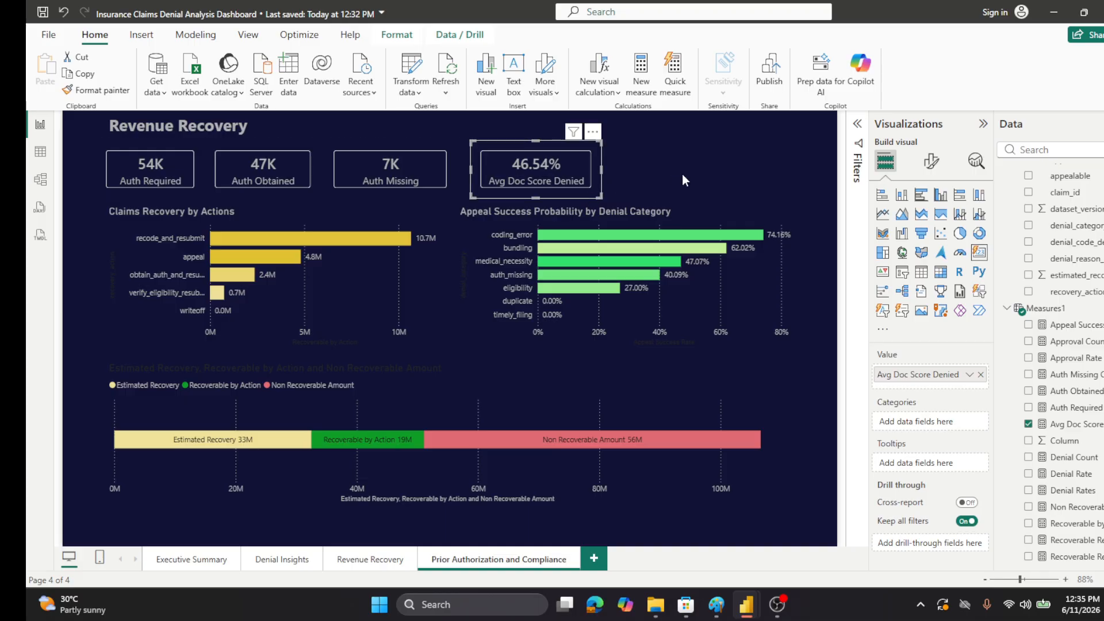
pyautogui.click(699, 159)
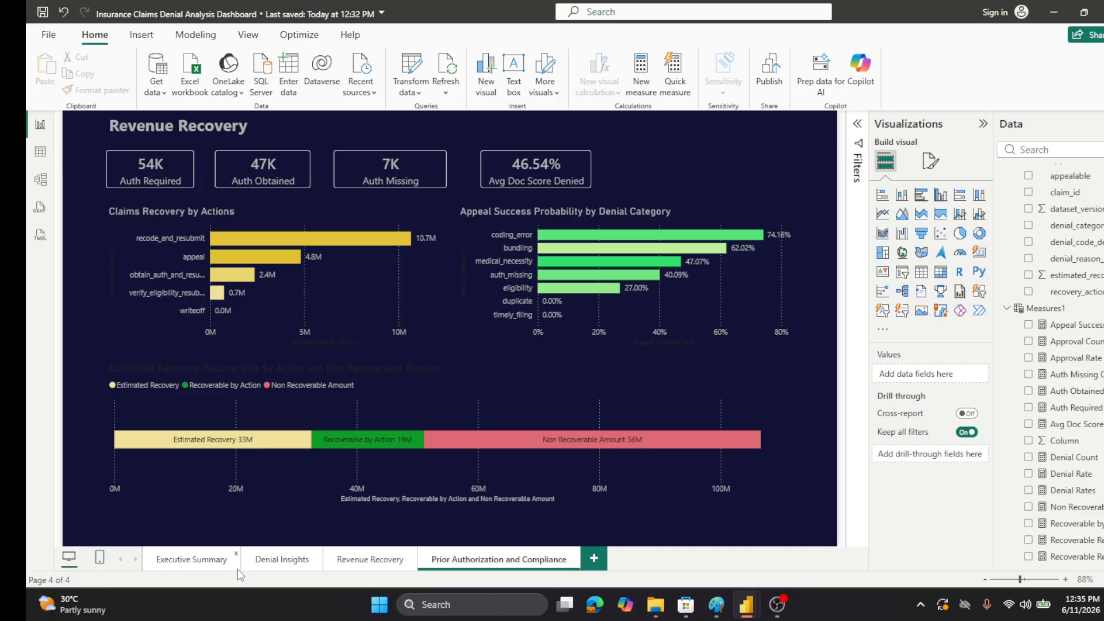
# - Replace the Claims Recovery by Actions chart with a copy of the Executive Summary page's donut chart, positioned just below the cards
pyautogui.click(193, 560)
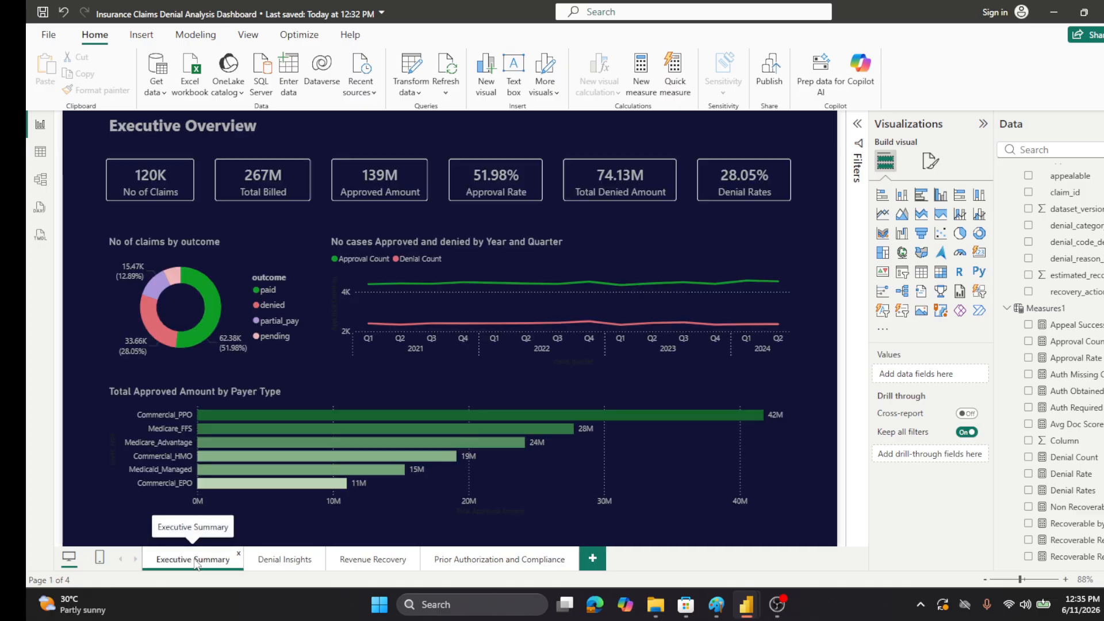
pyautogui.click(178, 365)
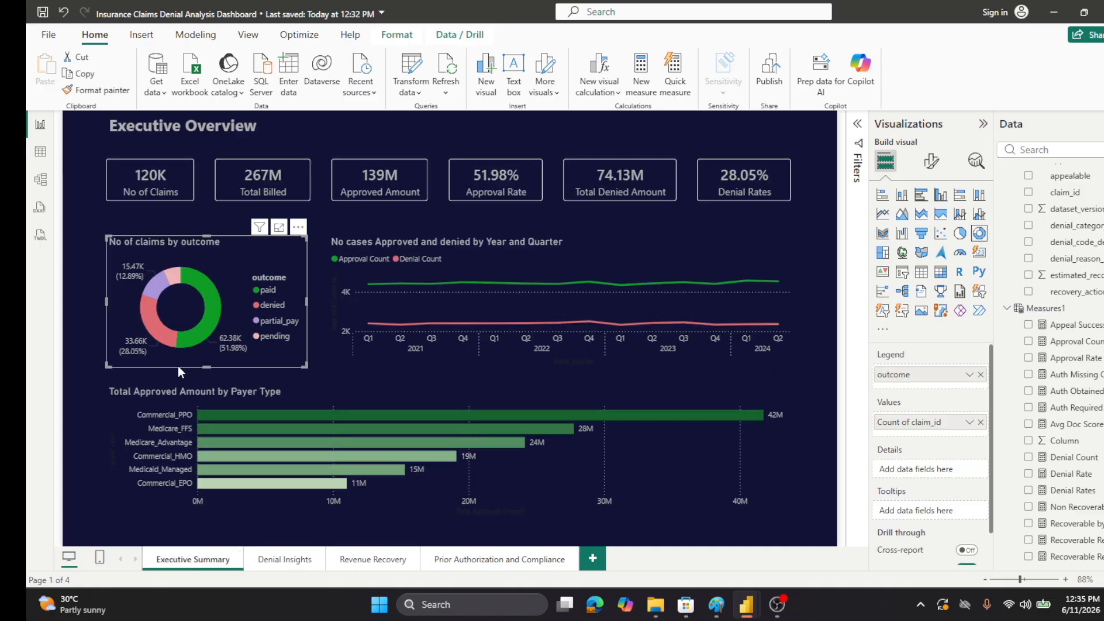
pyautogui.click(504, 564)
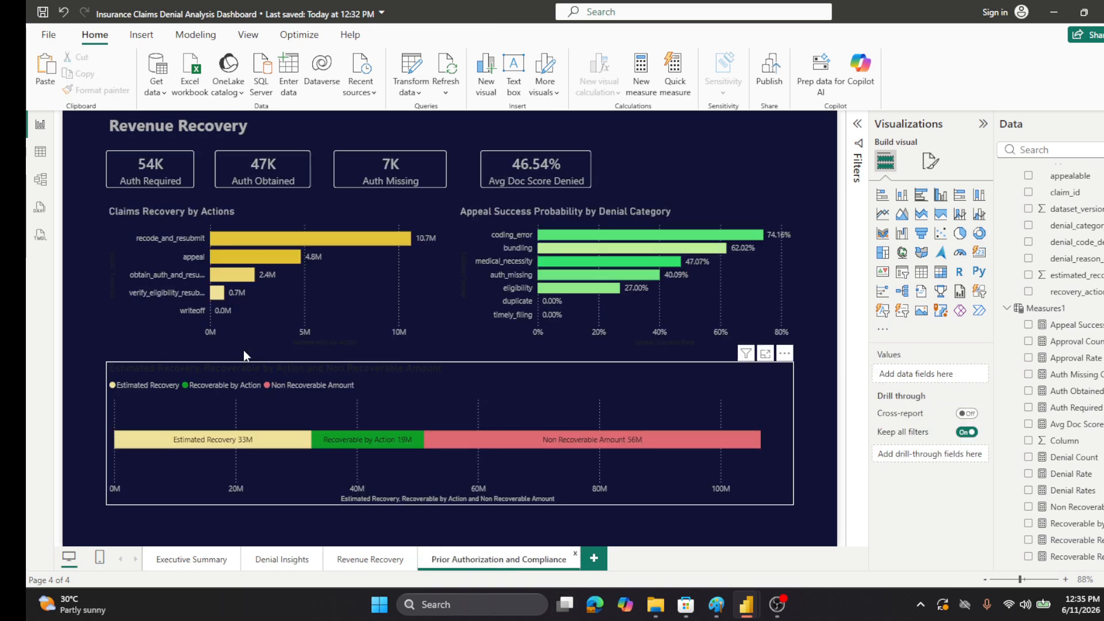
pyautogui.click(234, 340)
pyautogui.press('Delete')
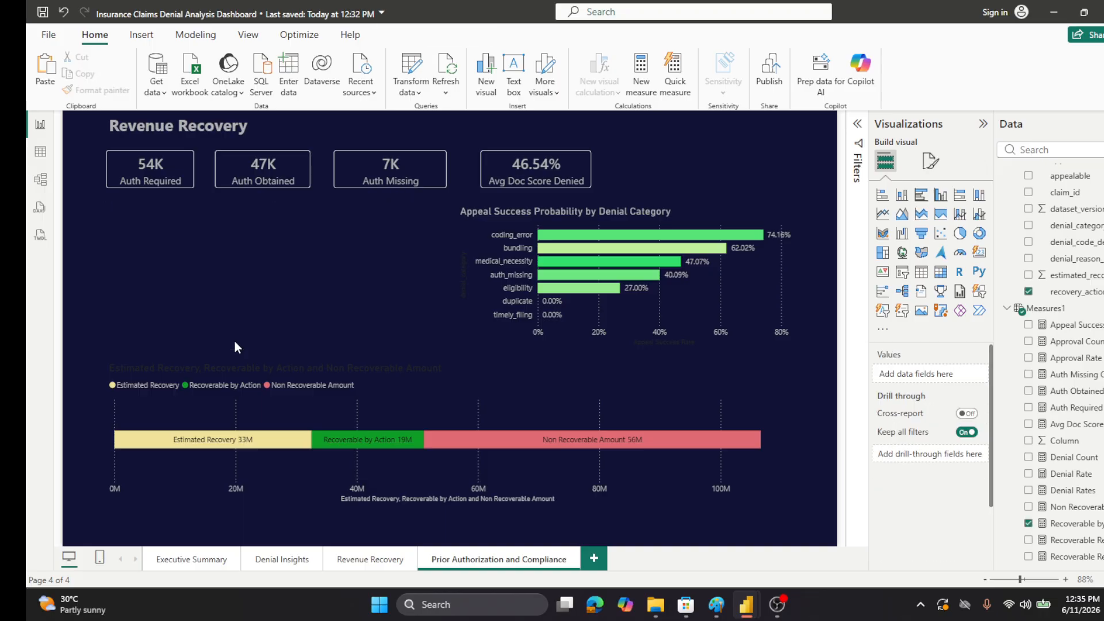
pyautogui.hotkey('ctrl', 'z')
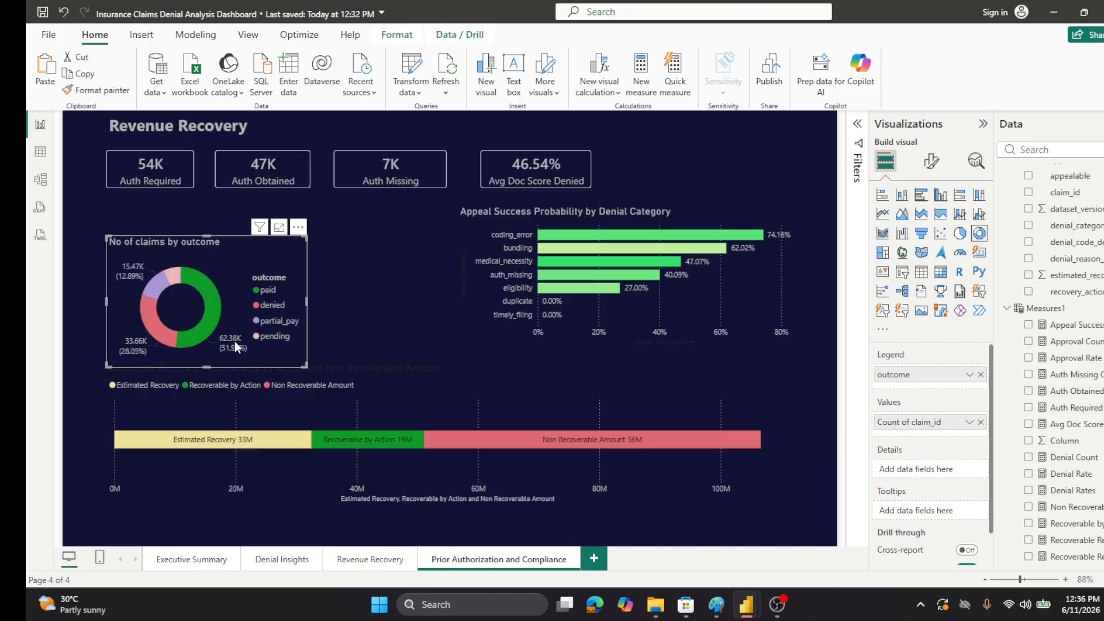
pyautogui.moveTo(189, 359); pyautogui.dragTo(188, 334)
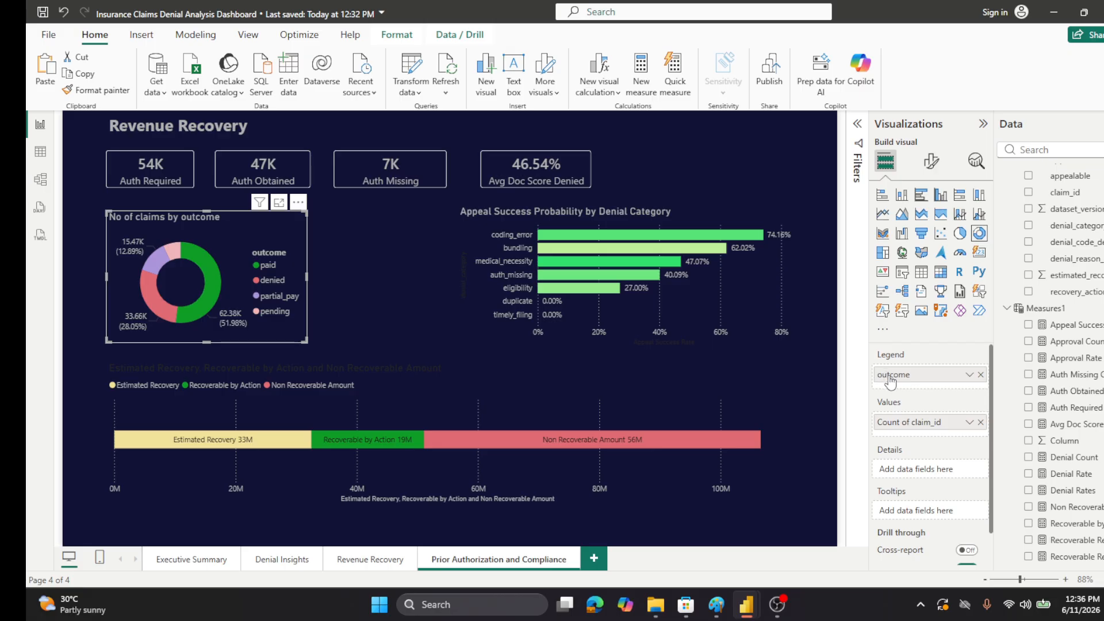
# - Replace the donut chart's outcome and claim_id fields with Auth Missing Count, Auth Obtained Count and Auth Required Count, and widen the chart
pyautogui.click(980, 374)
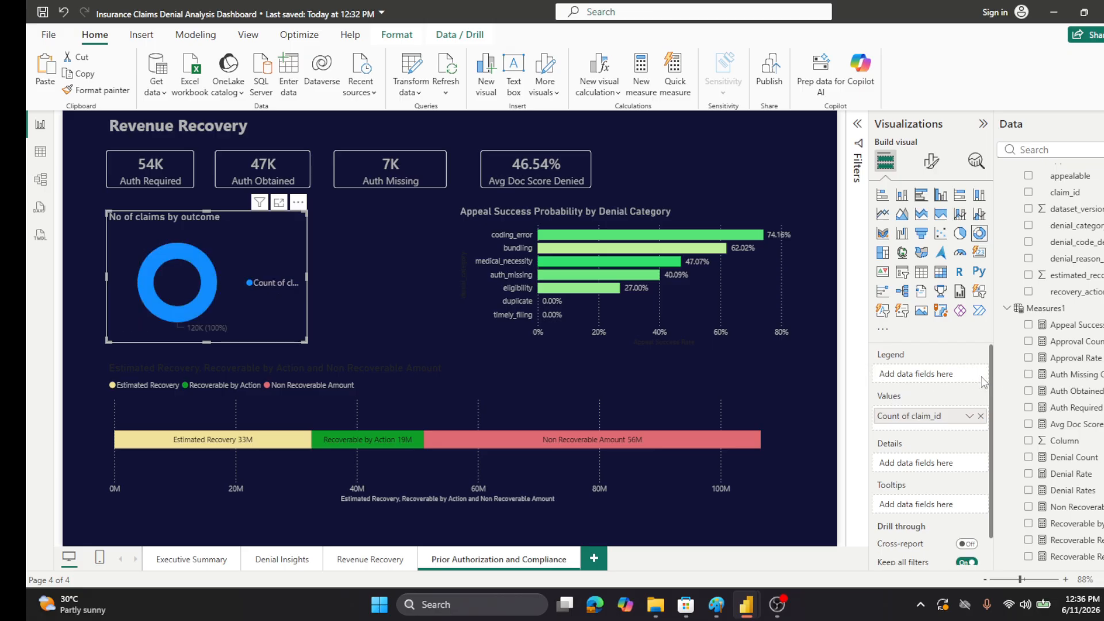
pyautogui.click(981, 416)
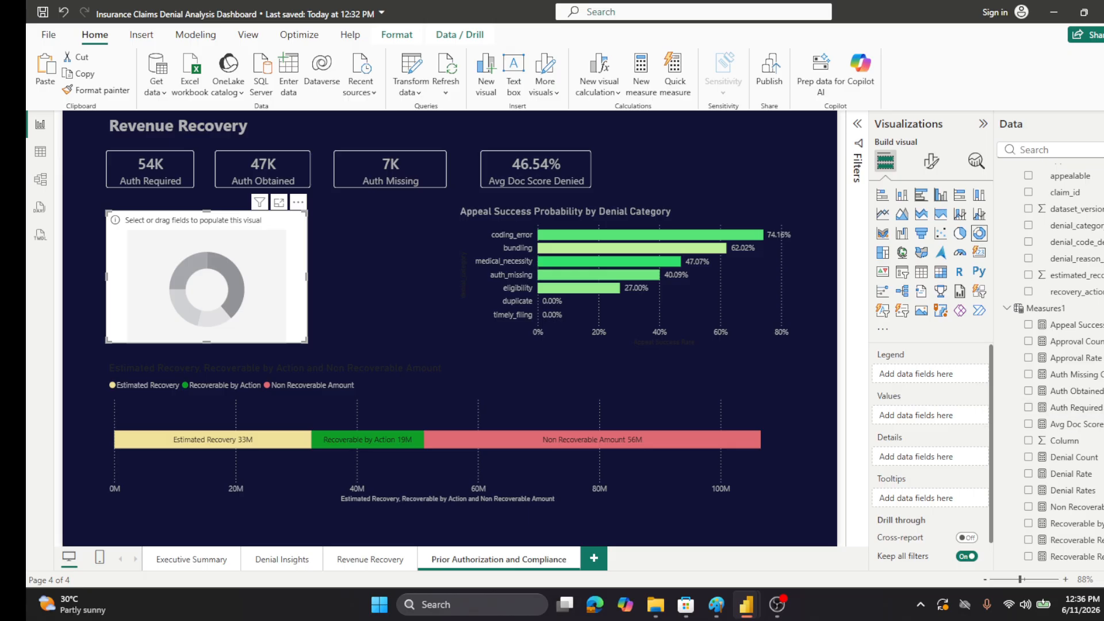
pyautogui.click(1028, 374)
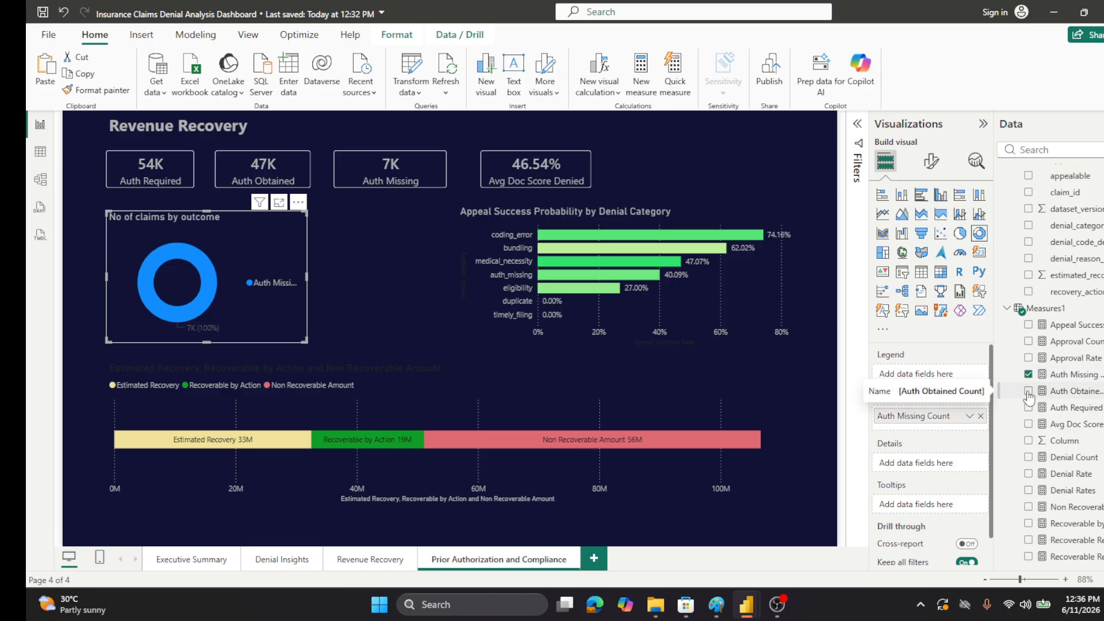
pyautogui.click(1028, 395)
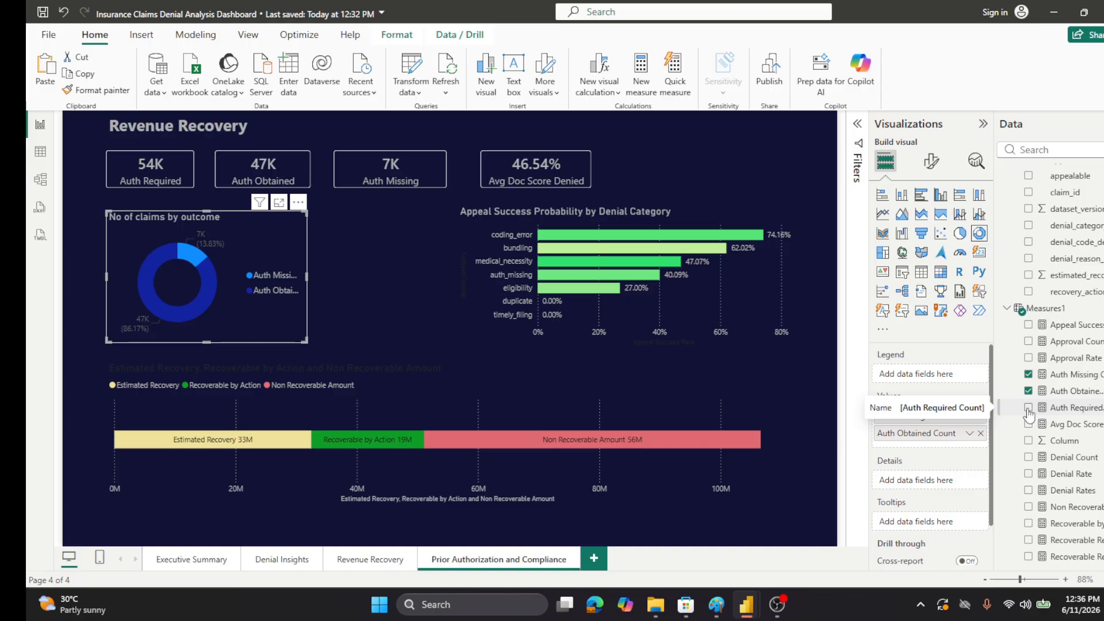
pyautogui.click(1028, 408)
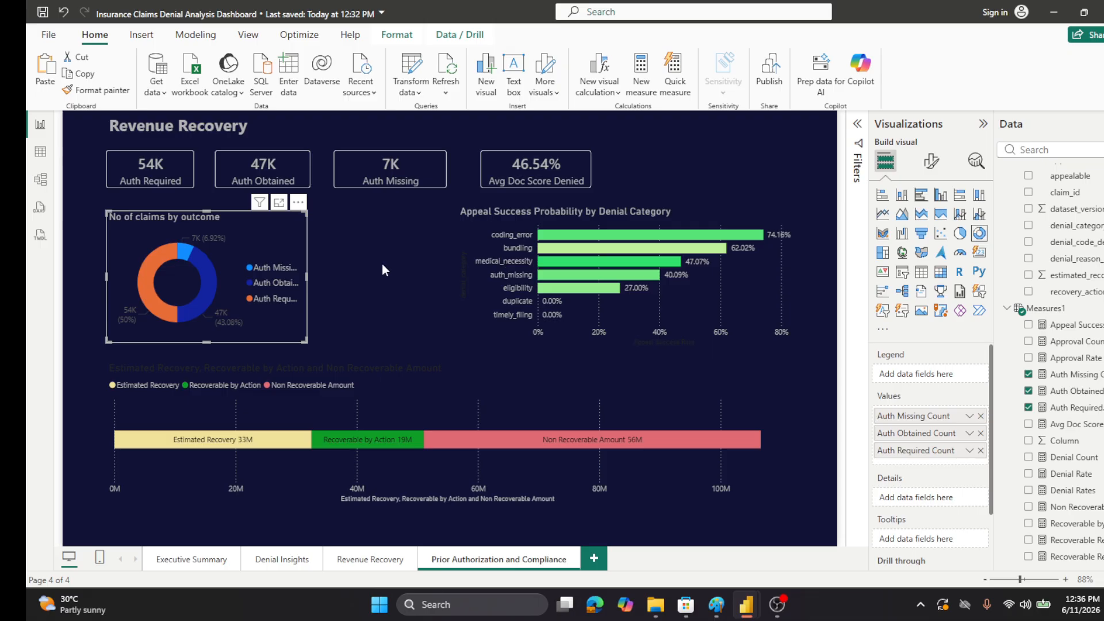
pyautogui.moveTo(306, 275); pyautogui.dragTo(378, 303)
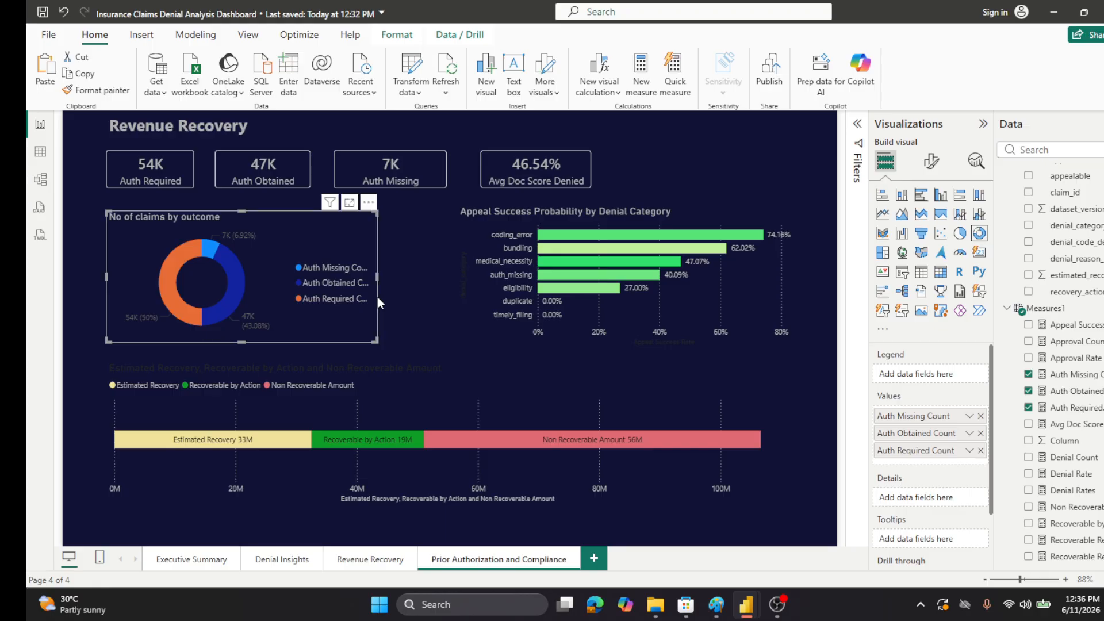
# - Change the donut chart's title to Claims by Authorization Category
pyautogui.click(931, 162)
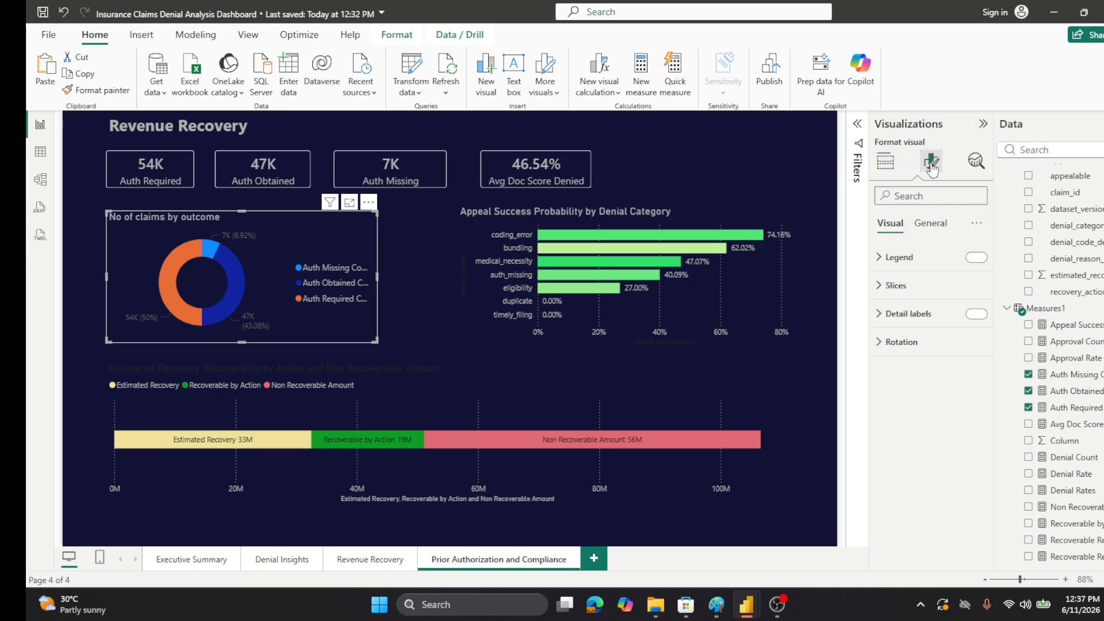
pyautogui.click(927, 224)
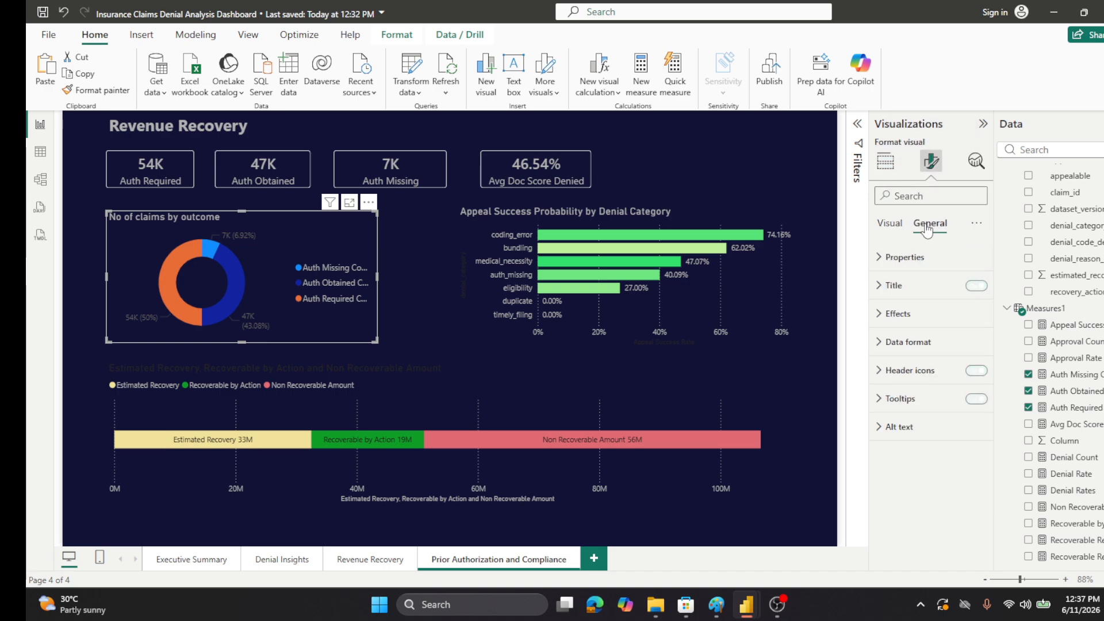
pyautogui.click(886, 285)
pyautogui.moveTo(884, 356); pyautogui.dragTo(984, 351)
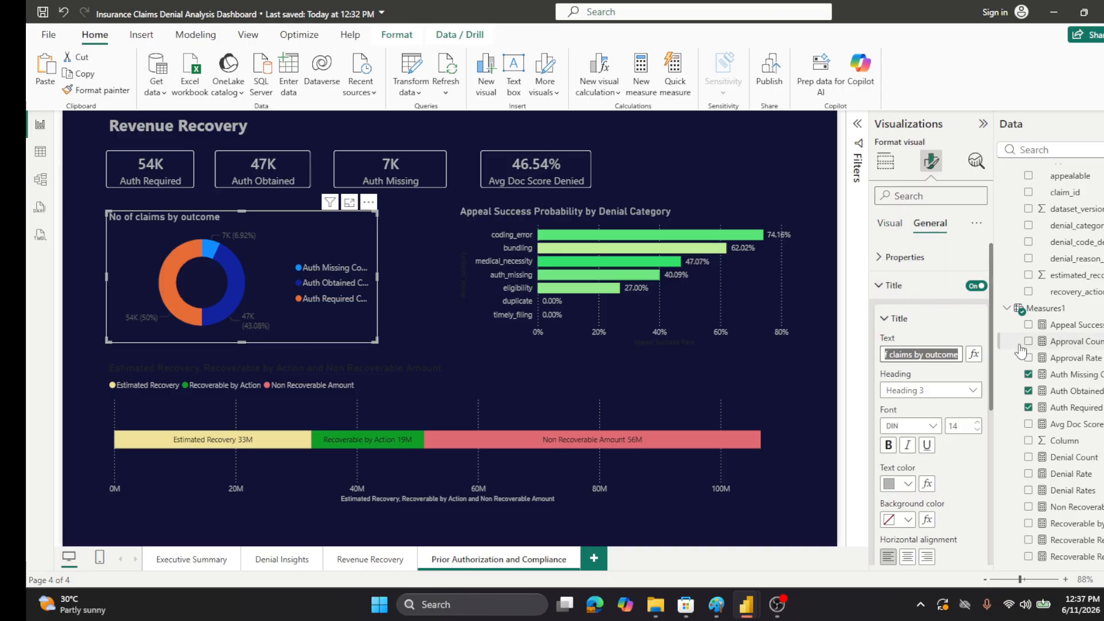
pyautogui.write('C')
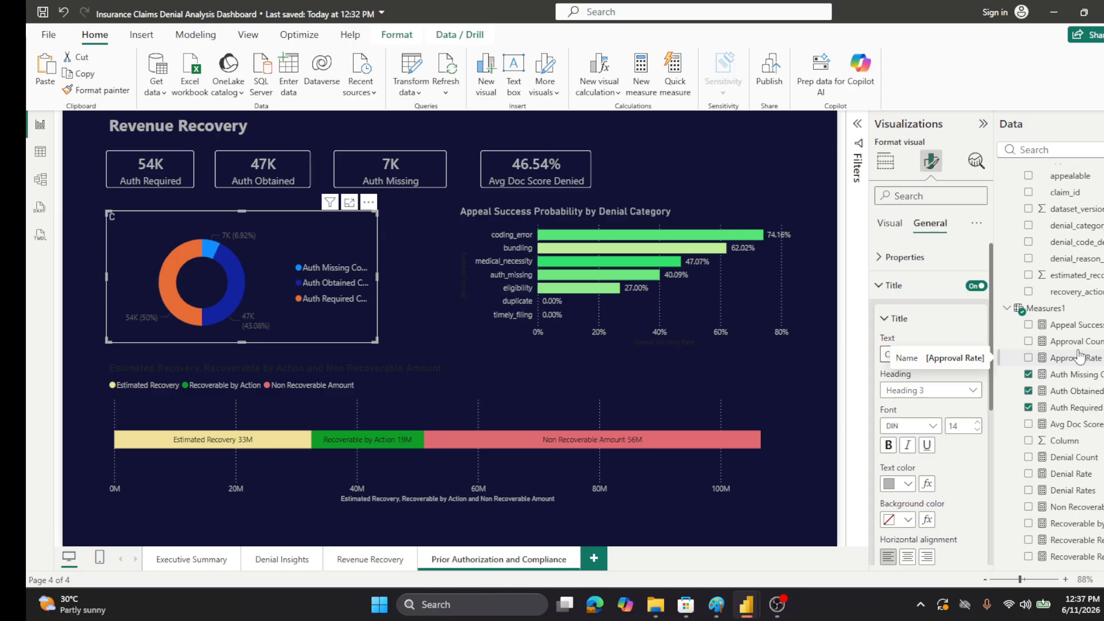
pyautogui.write('laims by')
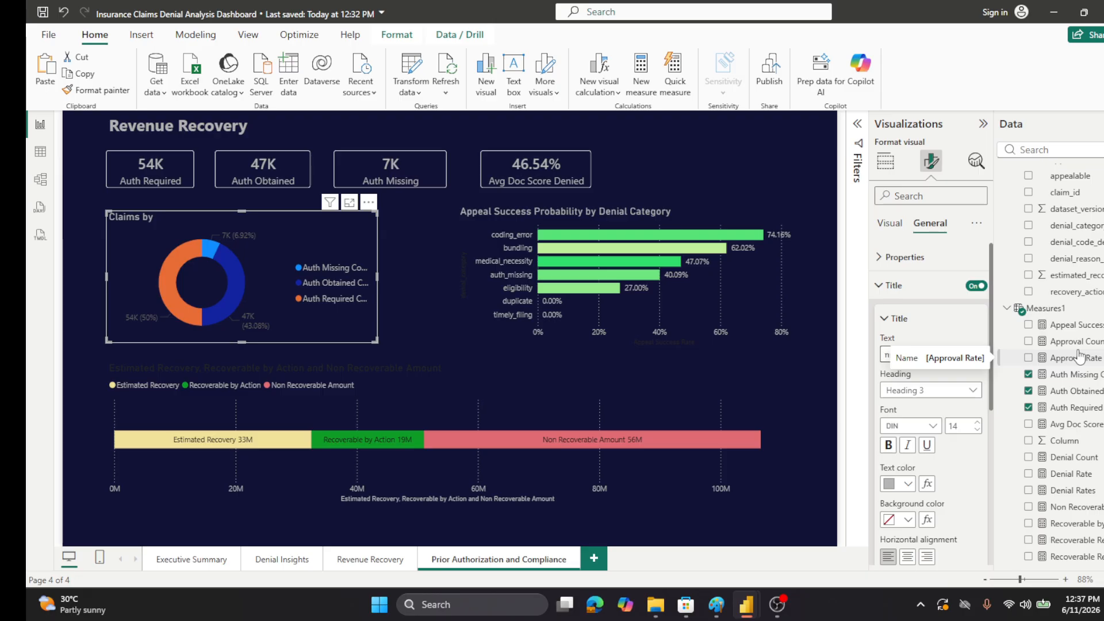
pyautogui.write(' Authorization Categ')
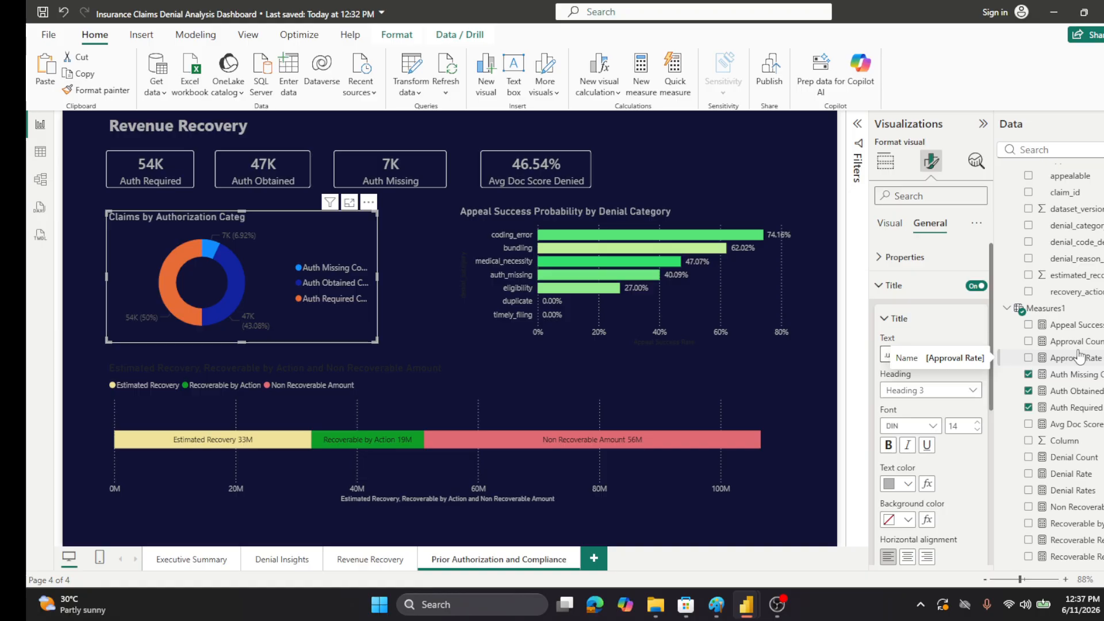
pyautogui.write('ory')
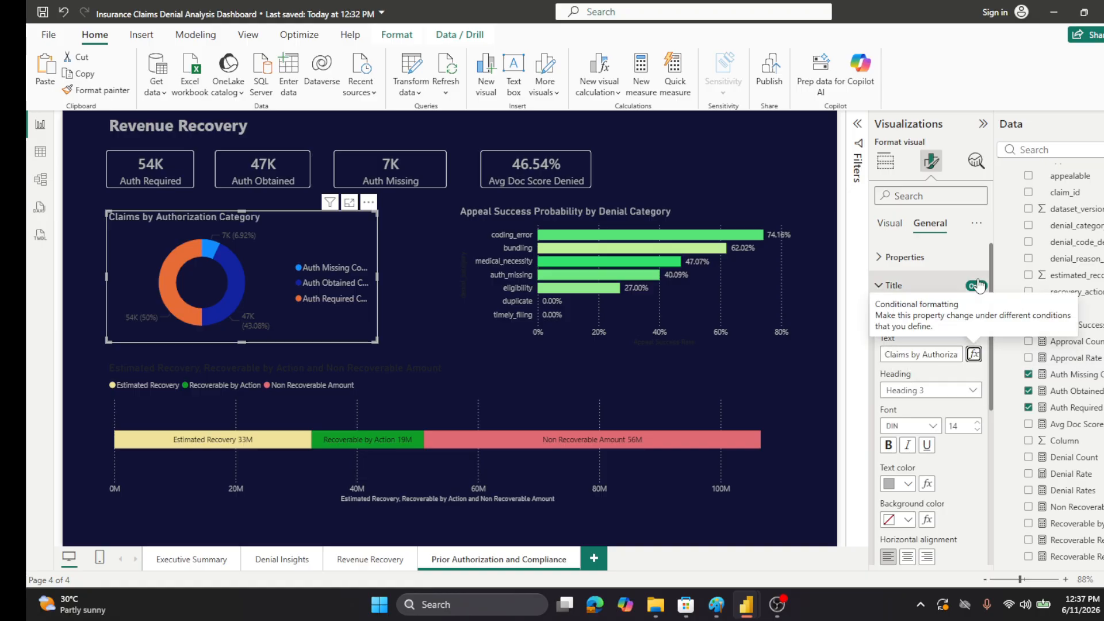
# - Set the color of the donut chart's detail label values to light gray
pyautogui.click(890, 224)
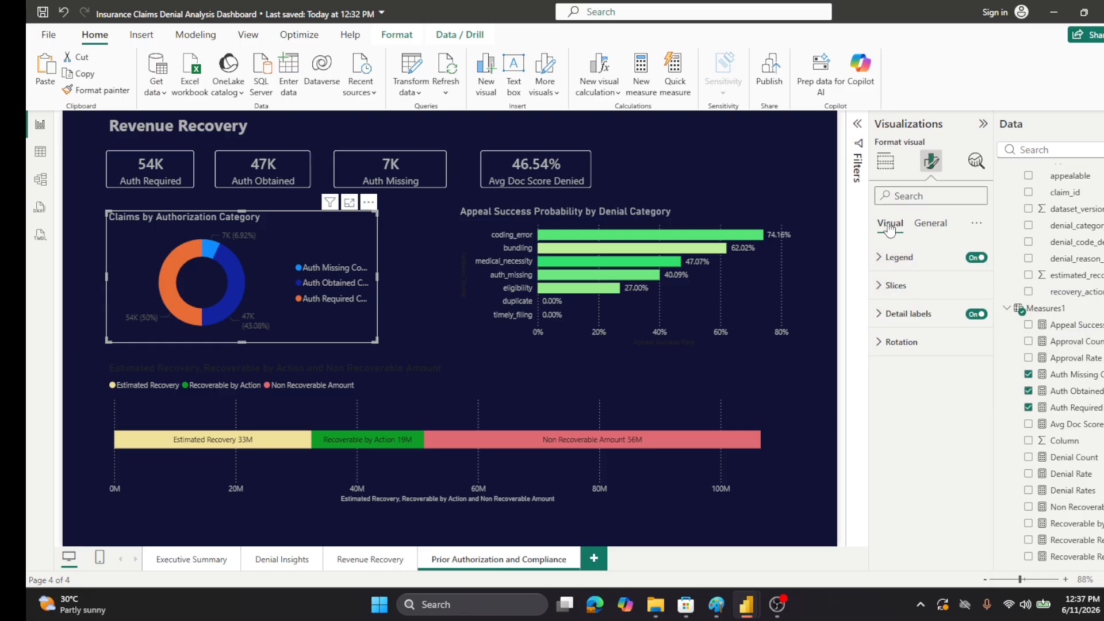
pyautogui.click(881, 315)
pyautogui.click(890, 471)
pyautogui.scroll(-3, 920, 460)
pyautogui.click(908, 426)
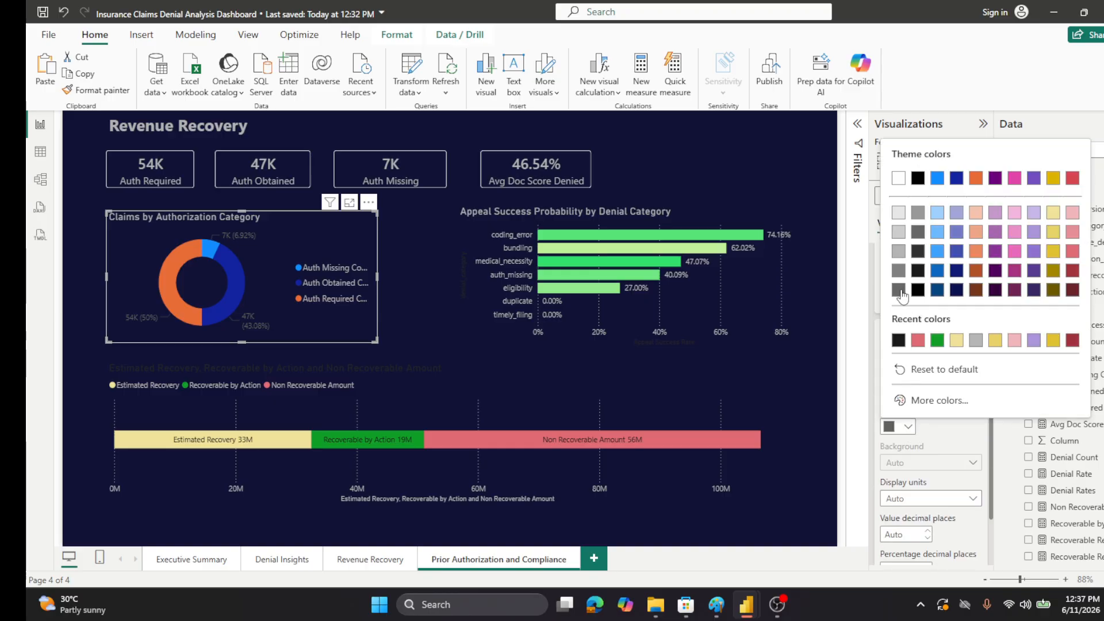
pyautogui.click(898, 252)
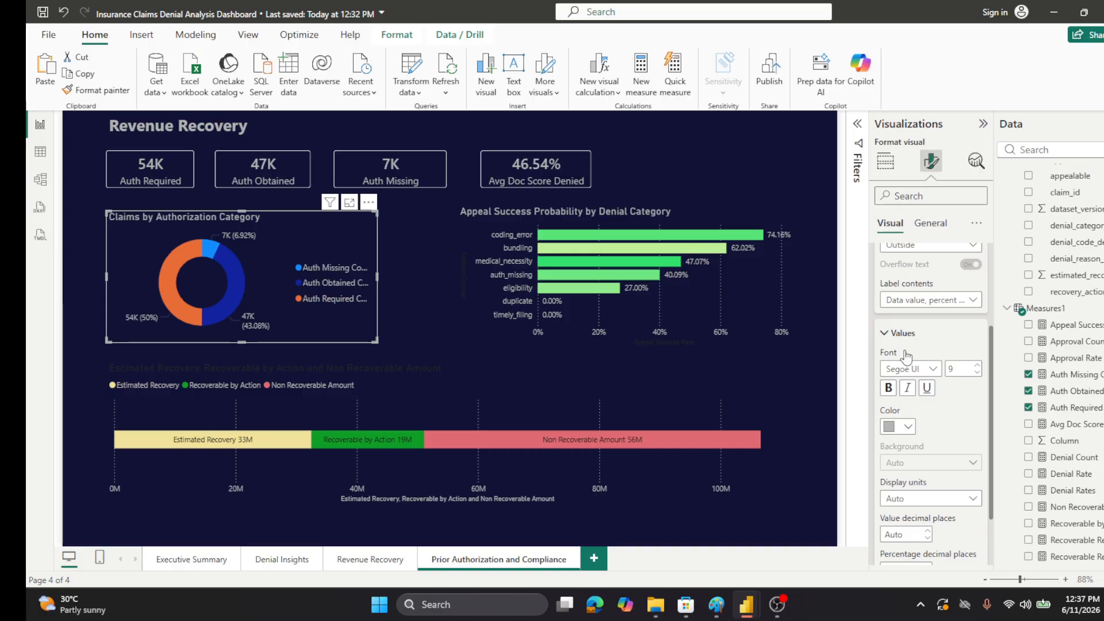
# - Rename the donut chart's first two value fields as Auth Missing and Auth Obtained
pyautogui.click(886, 161)
pyautogui.doubleClick(943, 415)
pyautogui.moveTo(951, 415); pyautogui.dragTo(927, 415)
pyautogui.press('BackSpace')
pyautogui.press('Return')
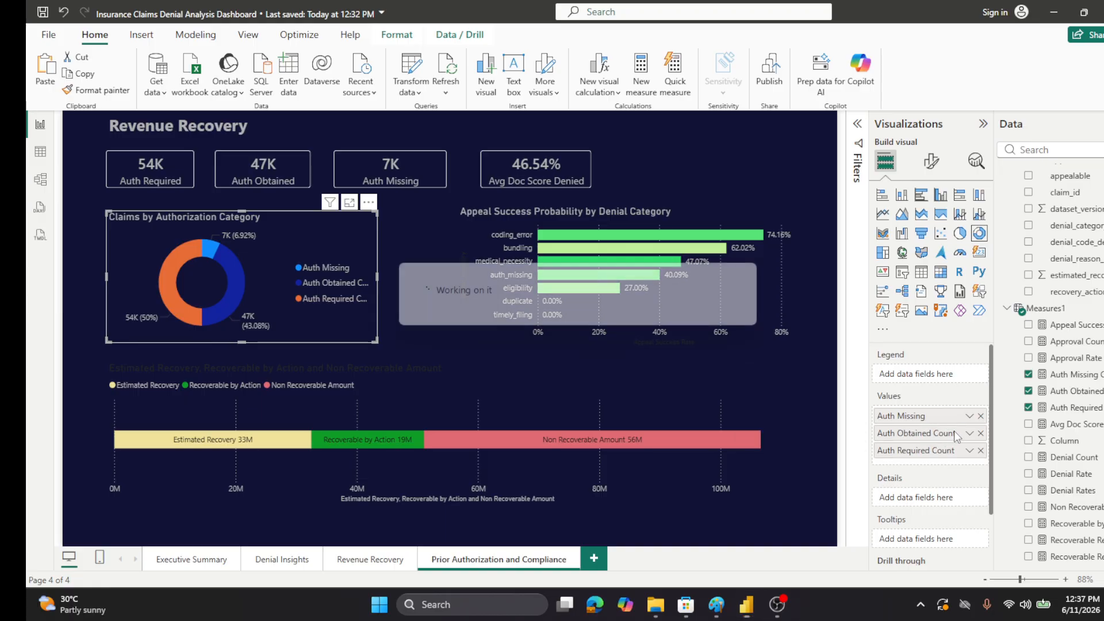
pyautogui.doubleClick(916, 440)
pyautogui.moveTo(959, 433); pyautogui.dragTo(935, 433)
pyautogui.press('BackSpace')
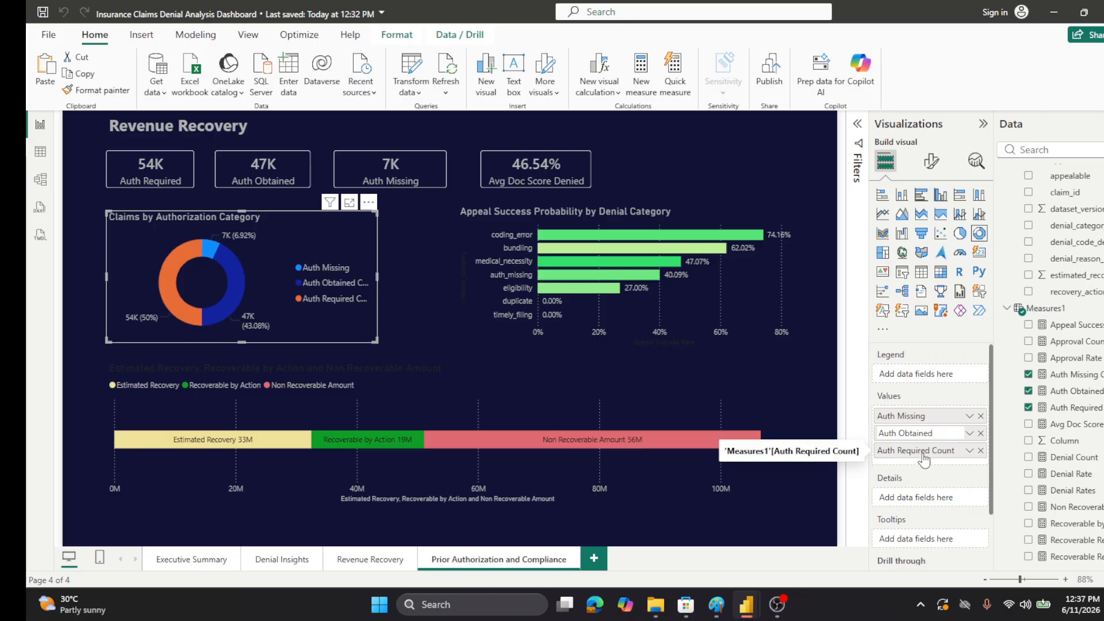
pyautogui.press('Return')
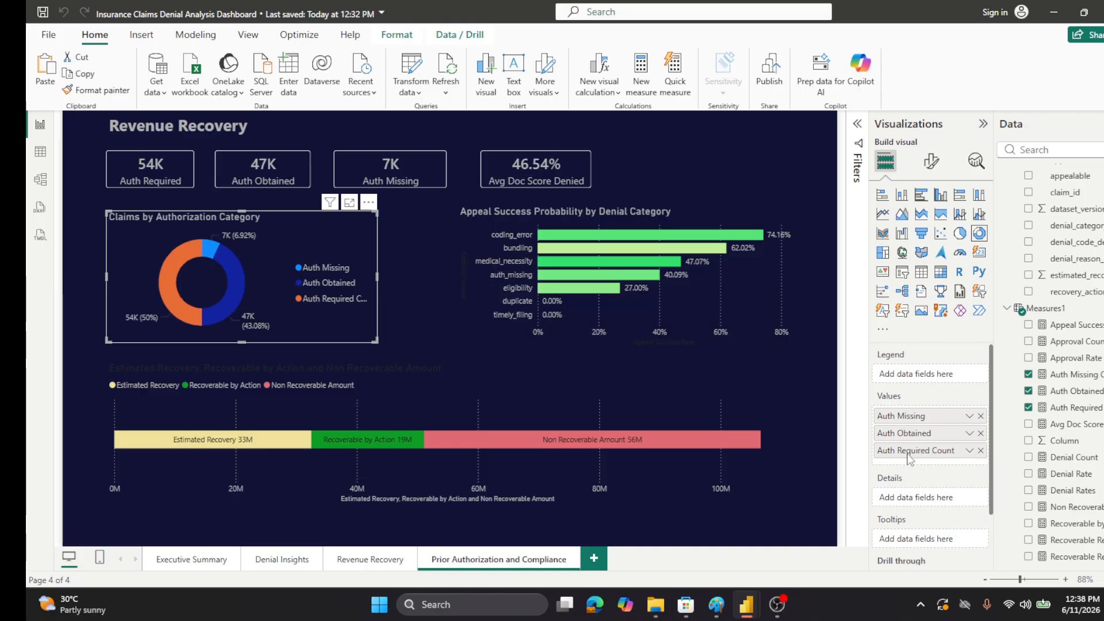
# - Rename the donut chart's Auth Required Count value as Auth Required, and save the report
pyautogui.doubleClick(908, 453)
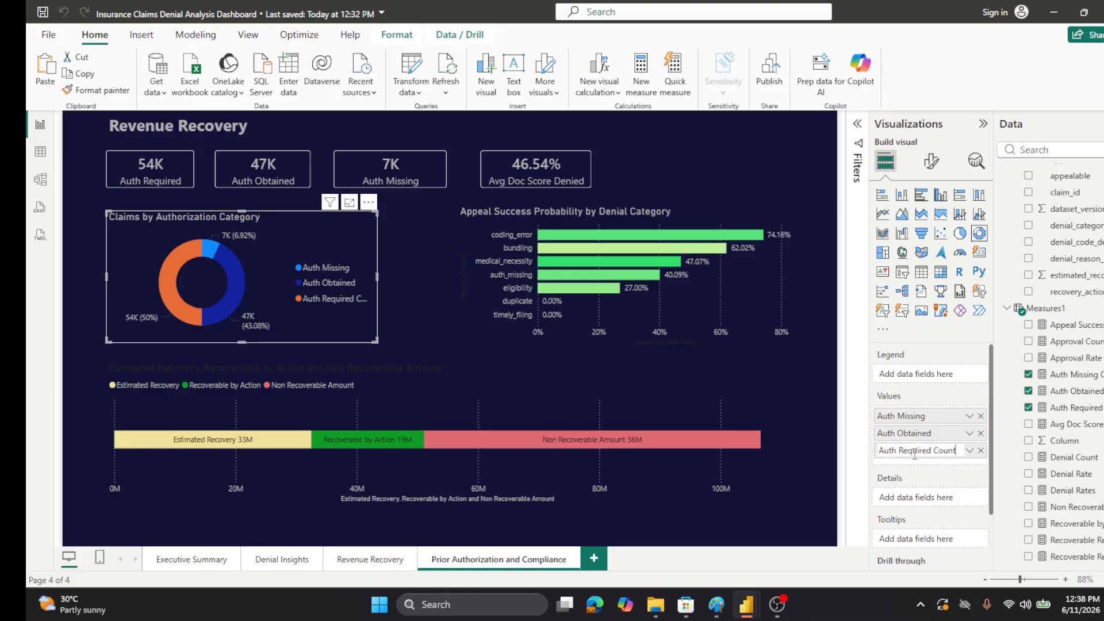
pyautogui.hotkey('shift', 'Left')
pyautogui.hotkey('shift', 'Left')
pyautogui.hotkey('shift', 'Left')
pyautogui.hotkey('shift', 'Left')
pyautogui.hotkey('shift', 'Left')
pyautogui.press('BackSpace')
pyautogui.press('Return')
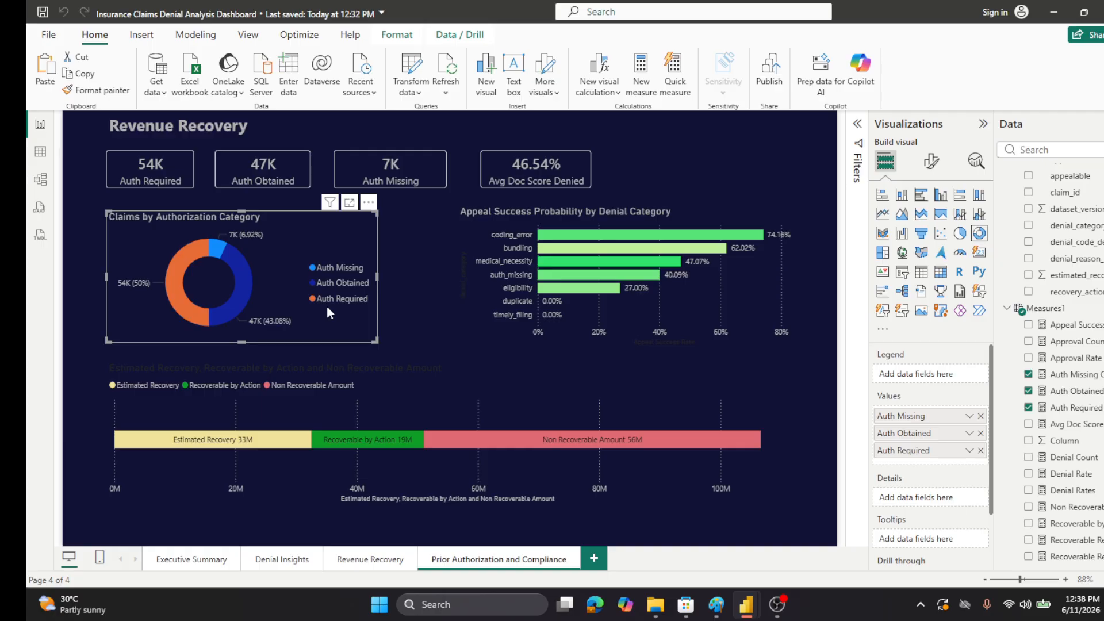
pyautogui.click(43, 13)
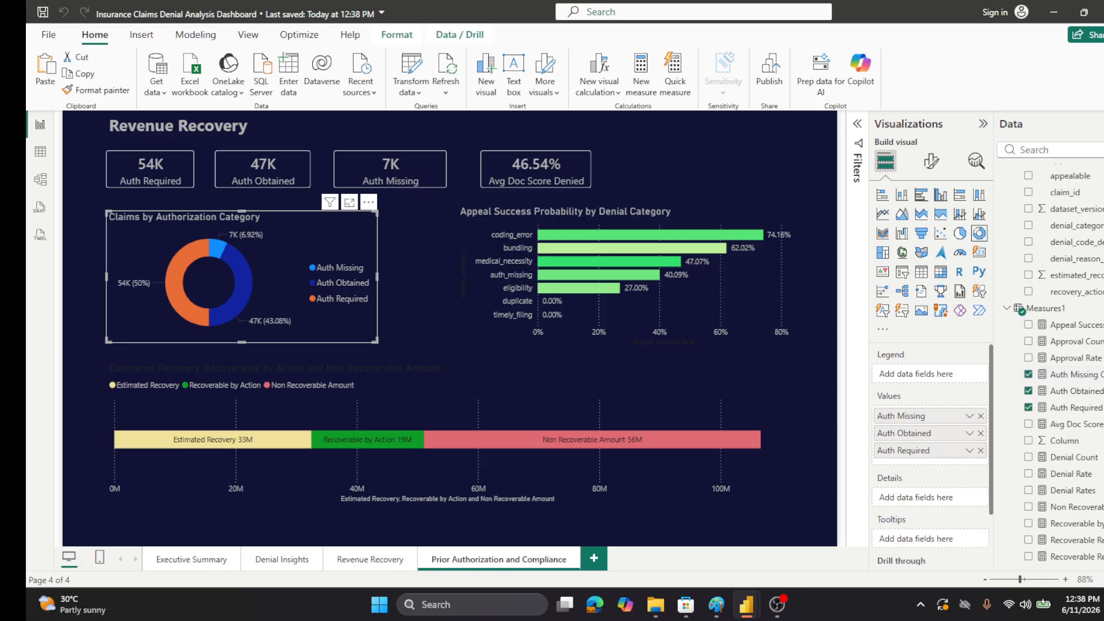
# - Replace denial_category with payer_type from claims_main on the Appeal Success Probability chart's Y-axis, and remove Appeal Success Rate from its X-axis
pyautogui.click(629, 345)
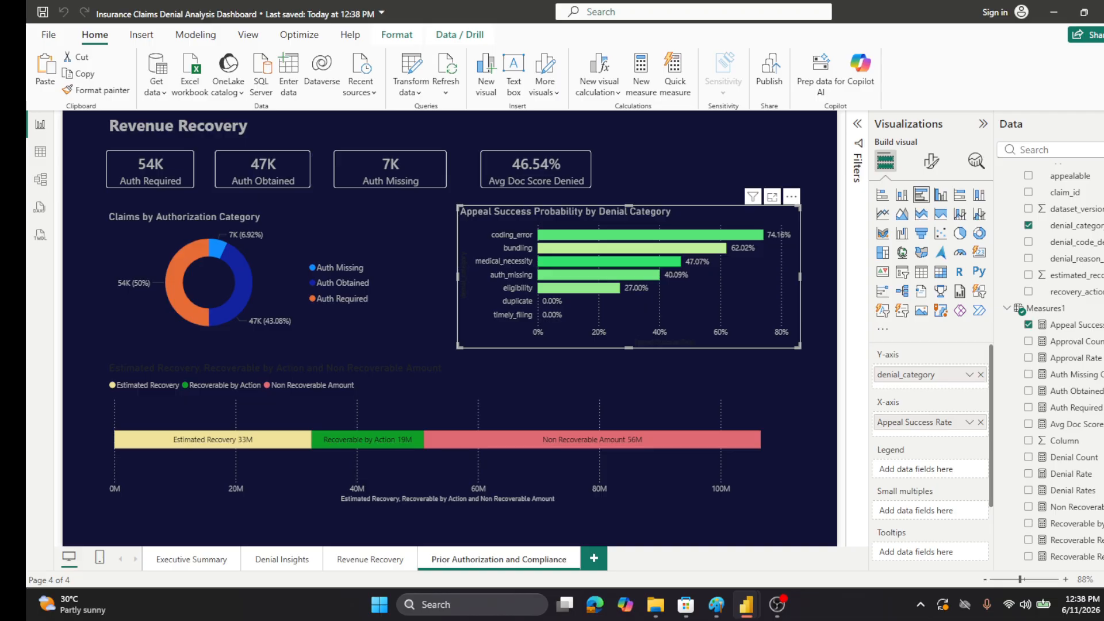
pyautogui.moveTo(574, 262)
pyautogui.moveTo(1049, 309)
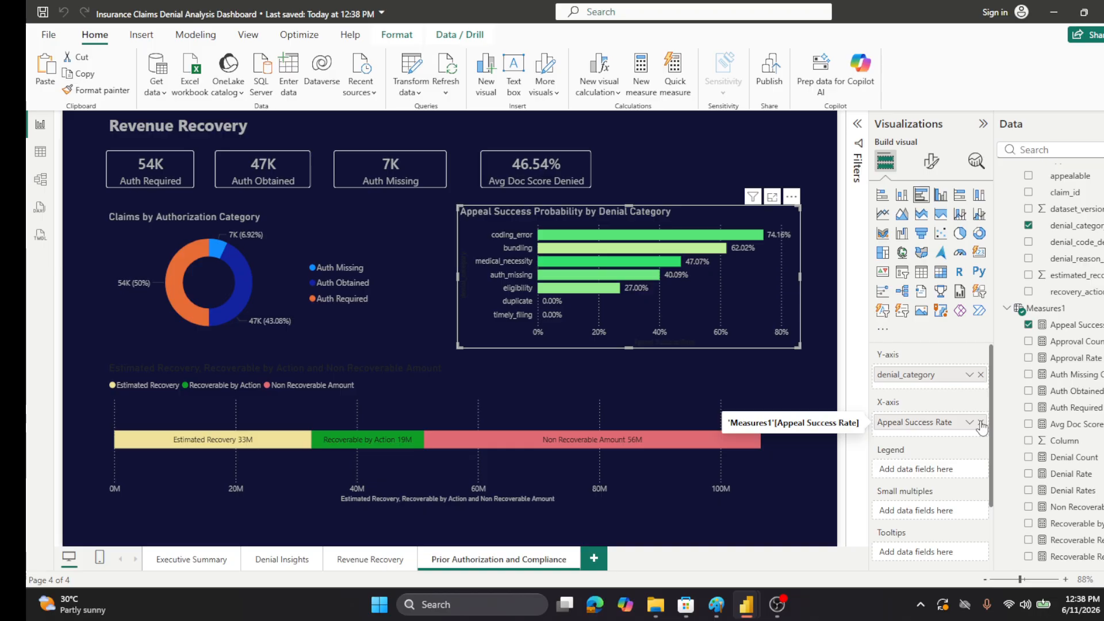
pyautogui.click(980, 375)
pyautogui.scroll(2, 1095, 296)
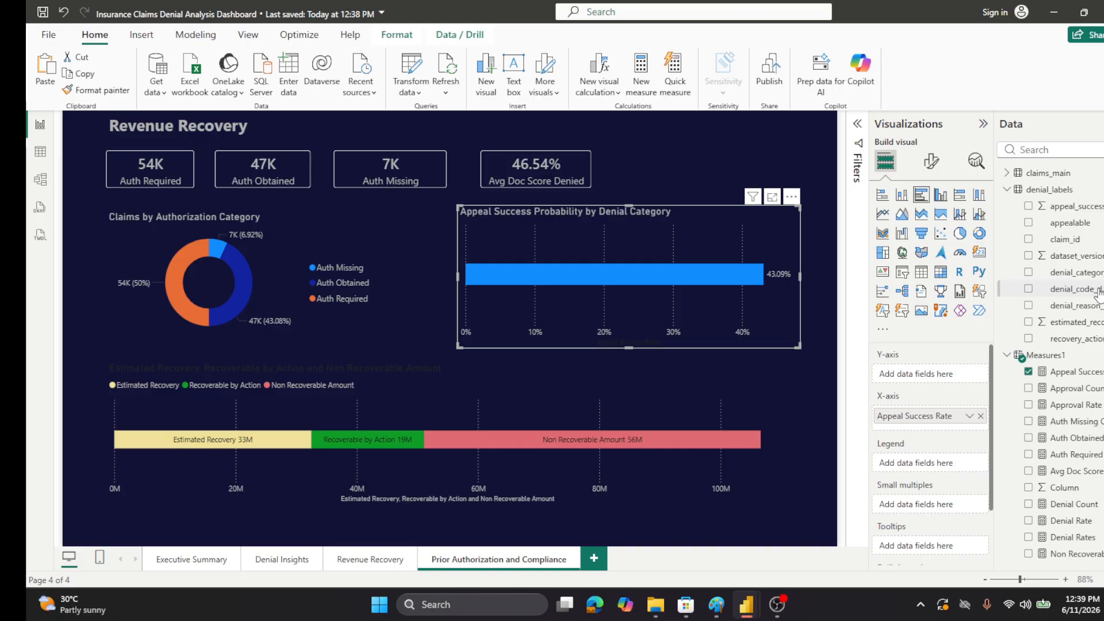
pyautogui.click(1006, 173)
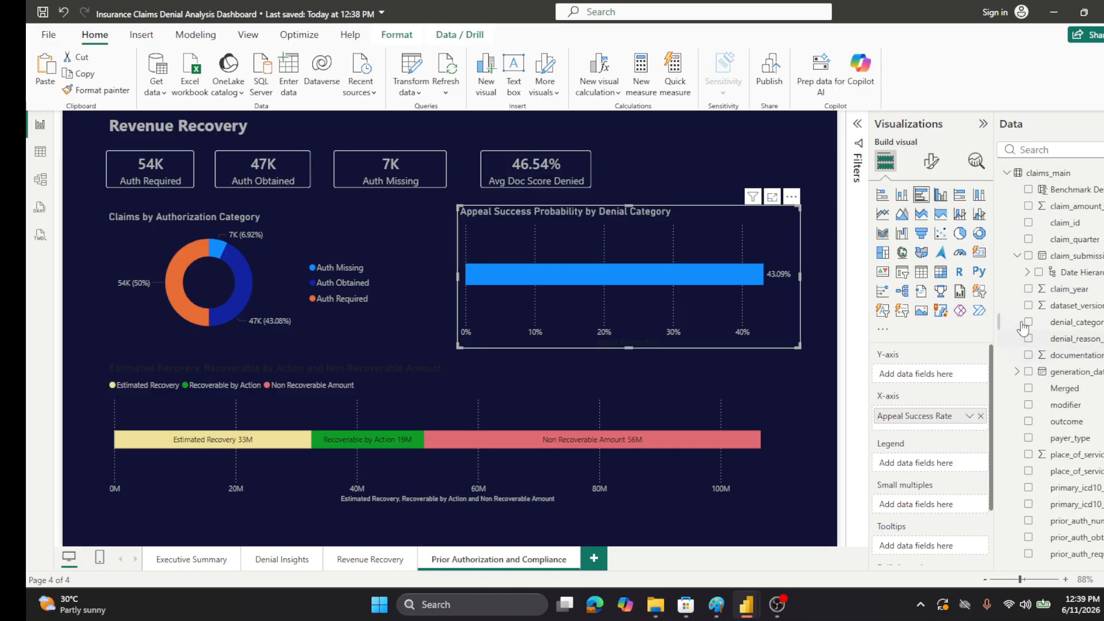
pyautogui.click(1016, 255)
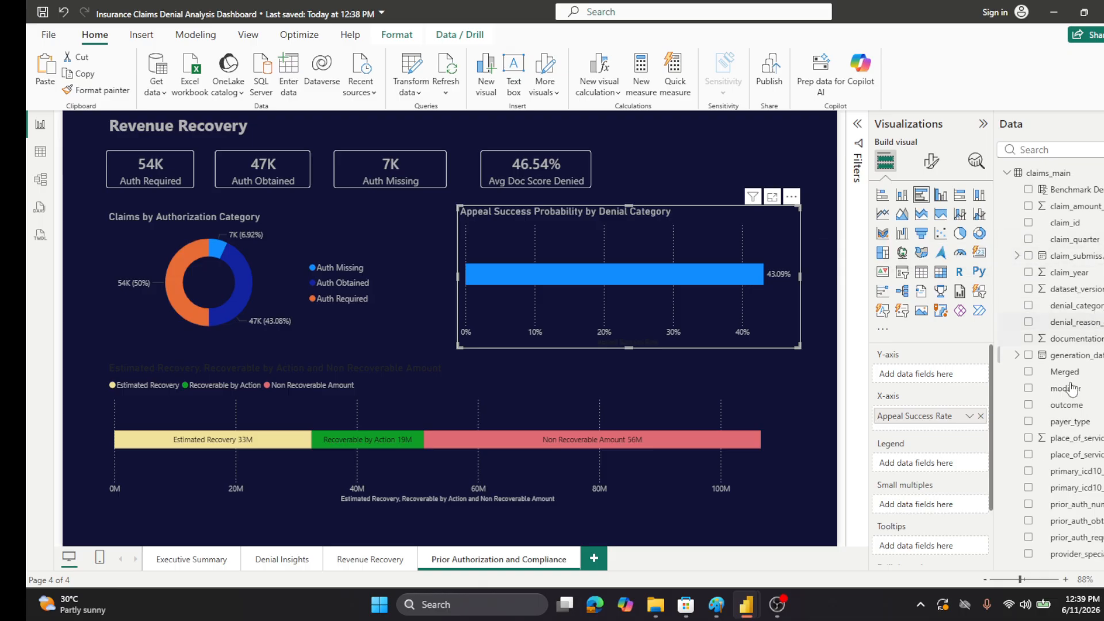
pyautogui.moveTo(1063, 422); pyautogui.dragTo(938, 382)
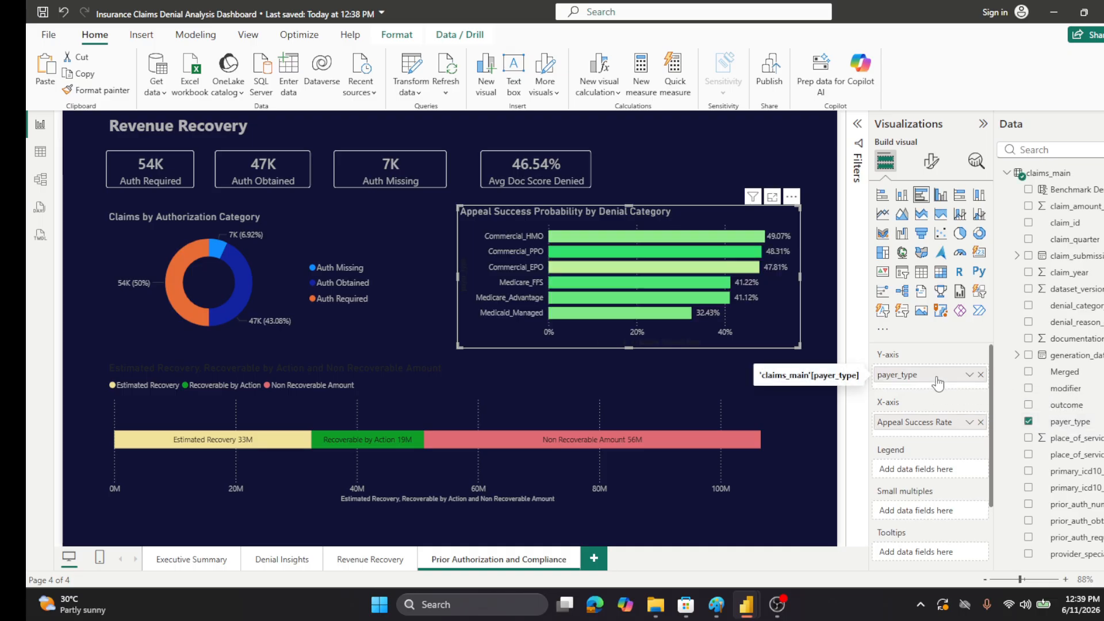
pyautogui.click(980, 422)
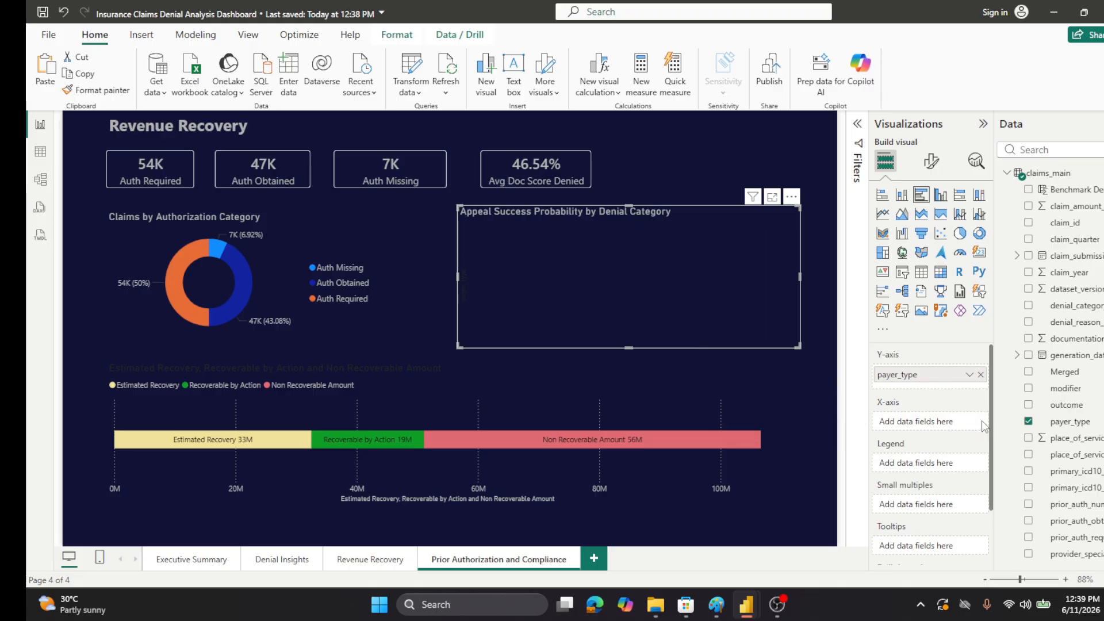
pyautogui.click(1006, 174)
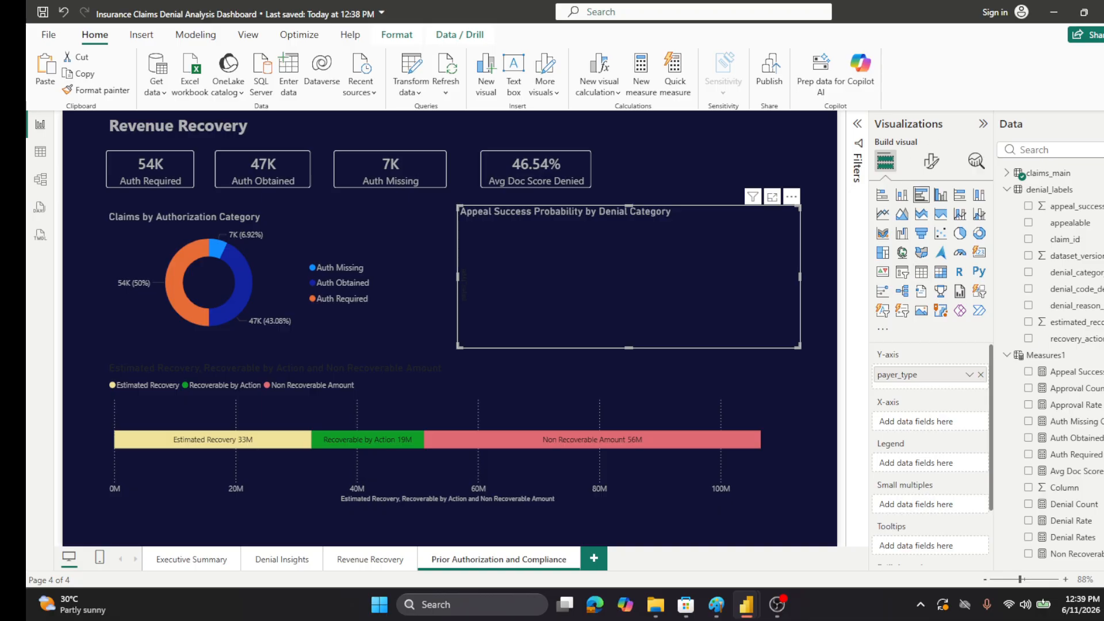
pyautogui.rightClick(1051, 356)
pyautogui.click(954, 378)
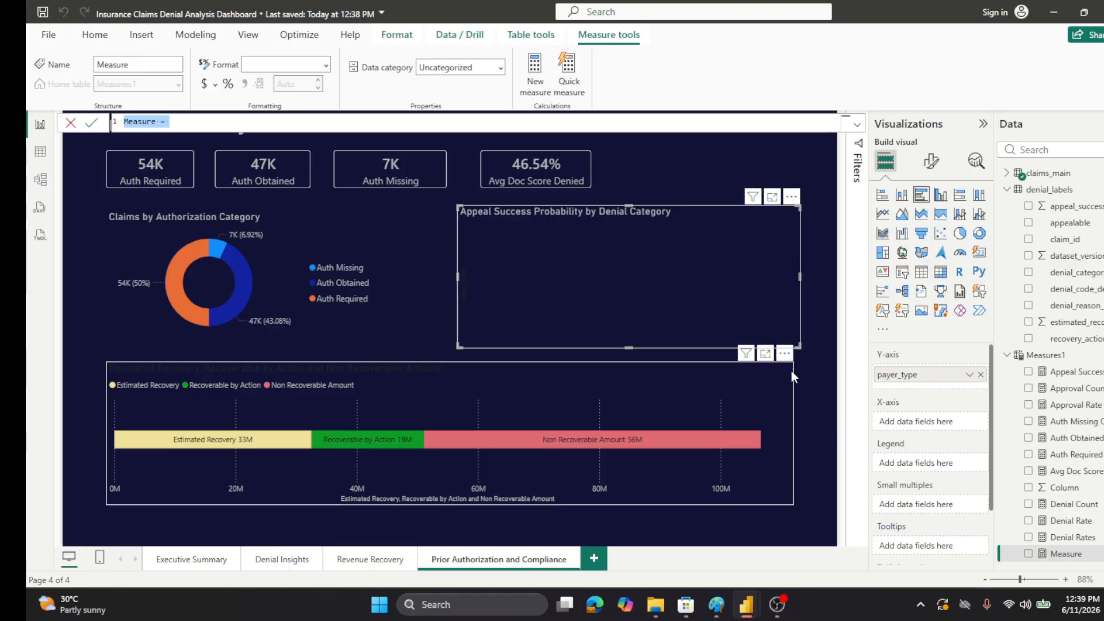
pyautogui.write('Auth Compliance Rate by Payer = DIVIDE(     CALCULATE(         COUNTROWS(claims_main),         claims_main[prior_auth_required] = TRUE(),         claims_main[prior_auth_obtained] = TRUE()     ),     CALCULATE(         COUNTROWS(claims_main),         claims_main[prior_auth_required] = TRUE()     ),     0 )')
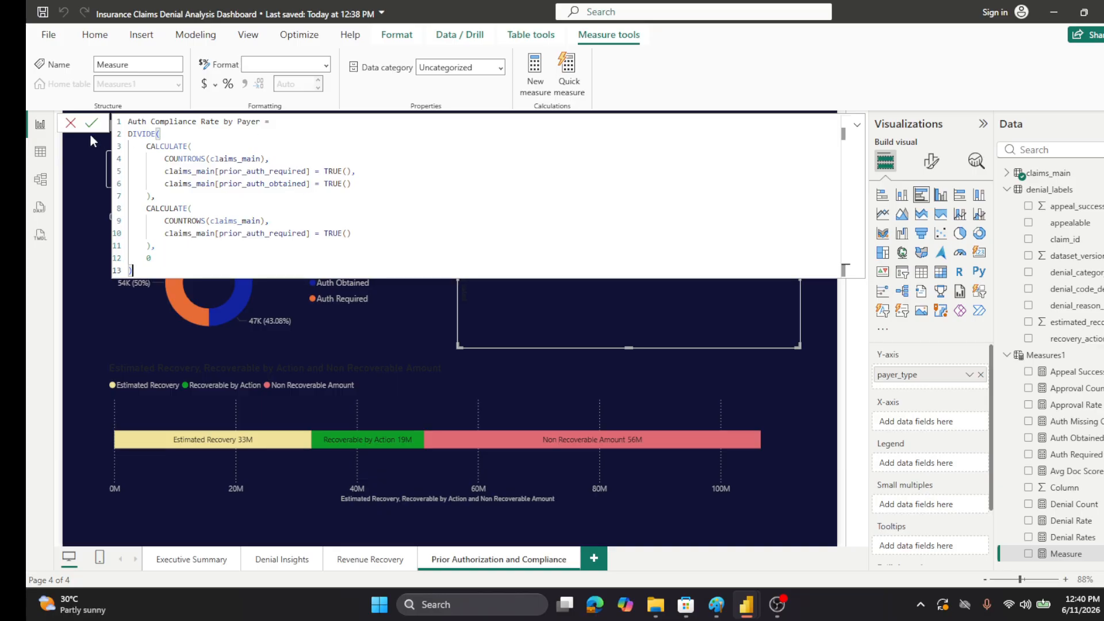
pyautogui.click(73, 123)
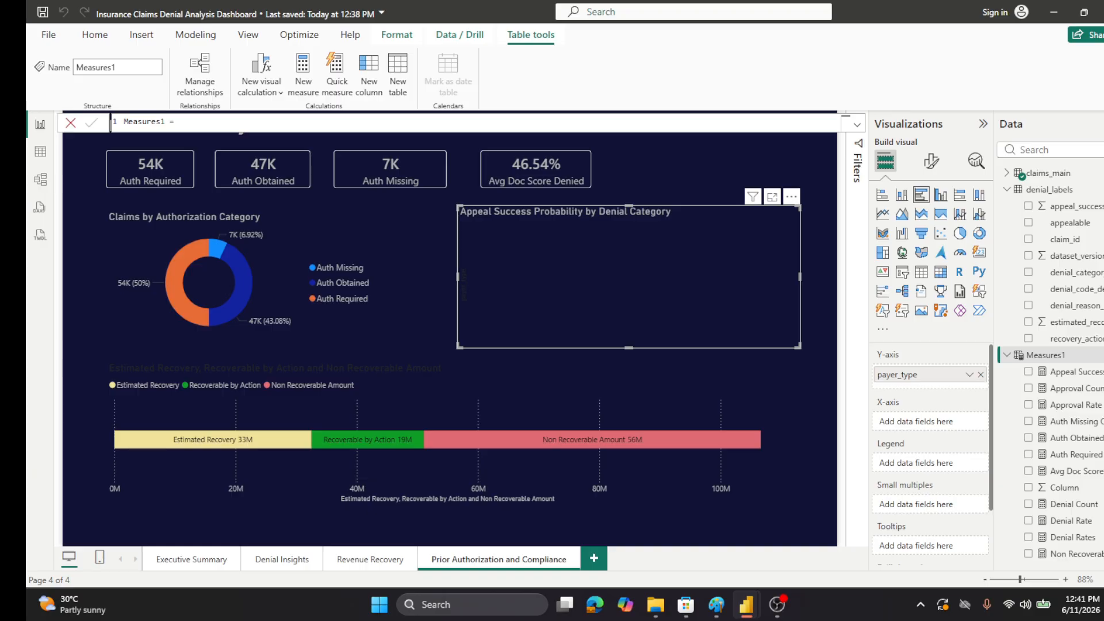
# - Create the measure Auth Compliance Rate by Payer in Measures1, dividing claims with prior authorization required and obtained by all claims requiring it, with 0 as fallback
pyautogui.rightClick(1050, 358)
pyautogui.click(968, 382)
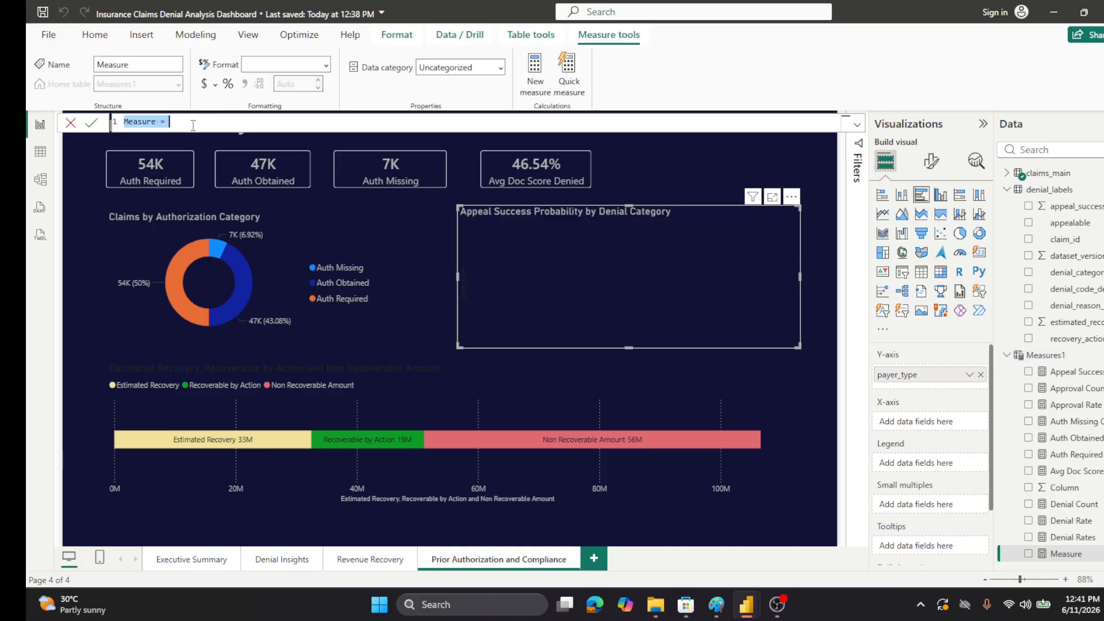
pyautogui.write('Auth Compliance Rate by Payer = DIVIDE(     CALCULATE(         COUNTROWS(claims_main),         claims_main[prior_auth_required] = TRUE(),         claims_main[prior_auth_obtained] = TRUE()     ),     CALCULATE(         COUNTROWS(claims_main),         claims_main[prior_auth_required] = TRUE()     ),     0 )')
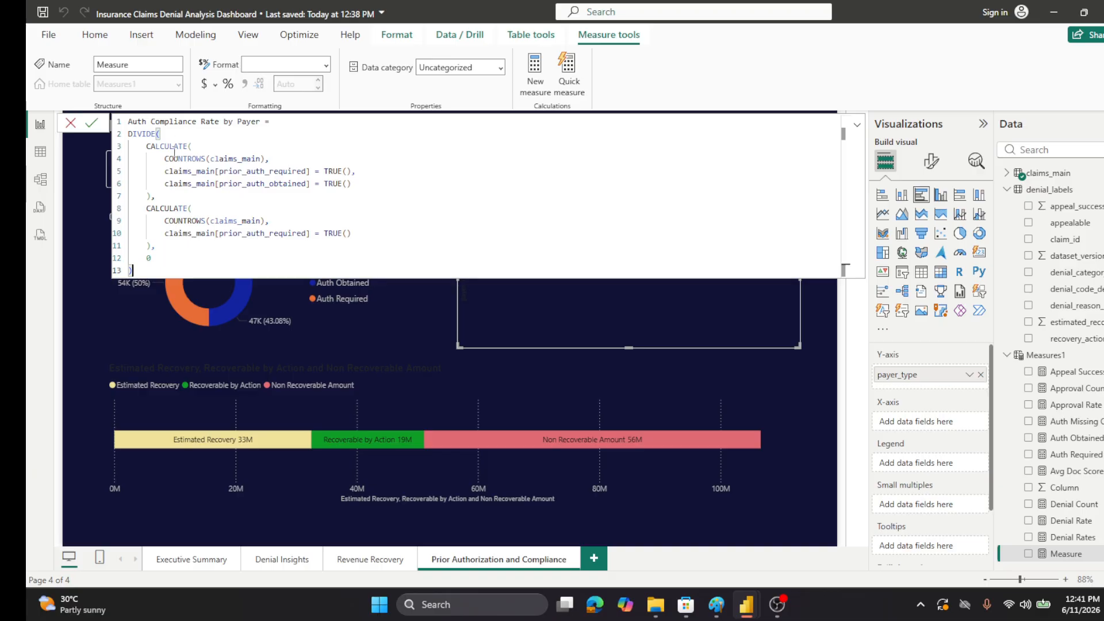
pyautogui.click(92, 123)
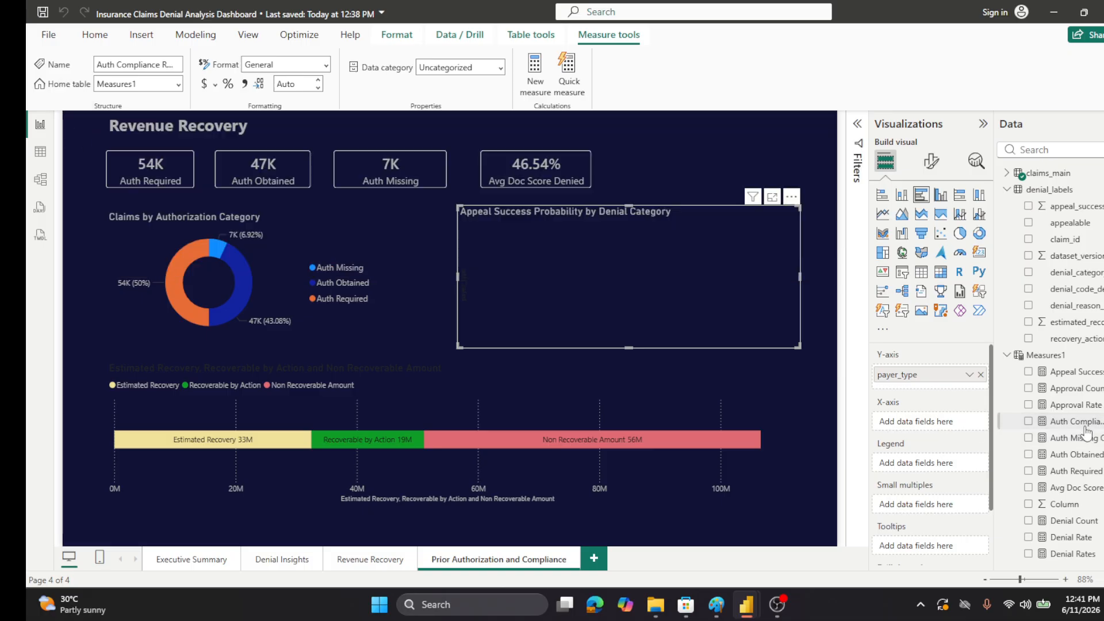
# - Put Auth Compliance Rate by Payer on the bar chart's X-axis and format the measure as a percentage
pyautogui.moveTo(1084, 430); pyautogui.dragTo(960, 428)
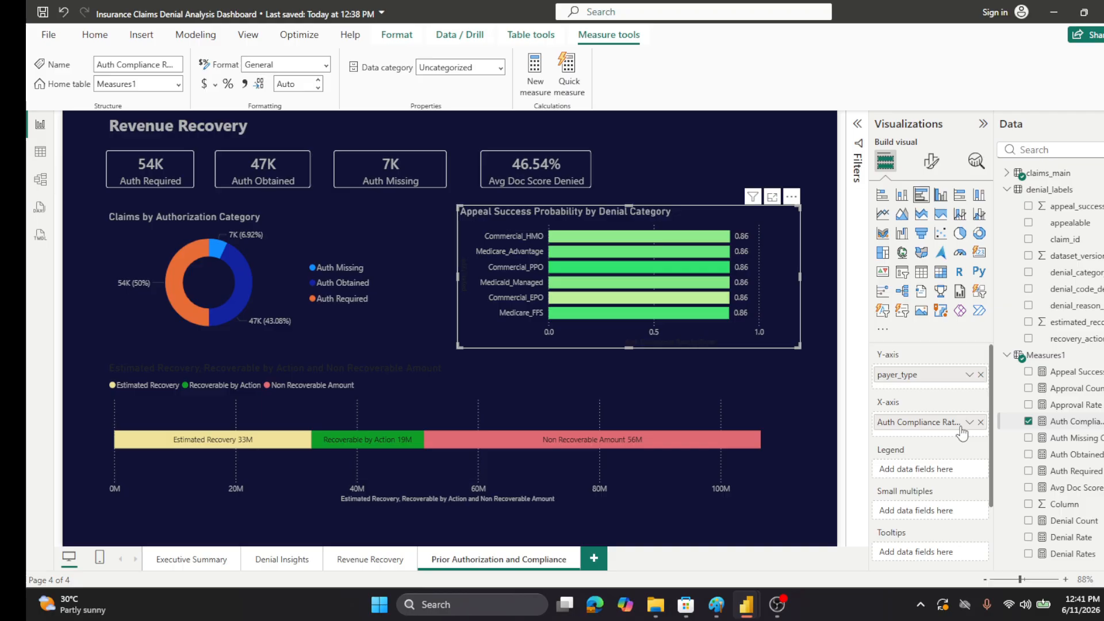
pyautogui.click(1062, 424)
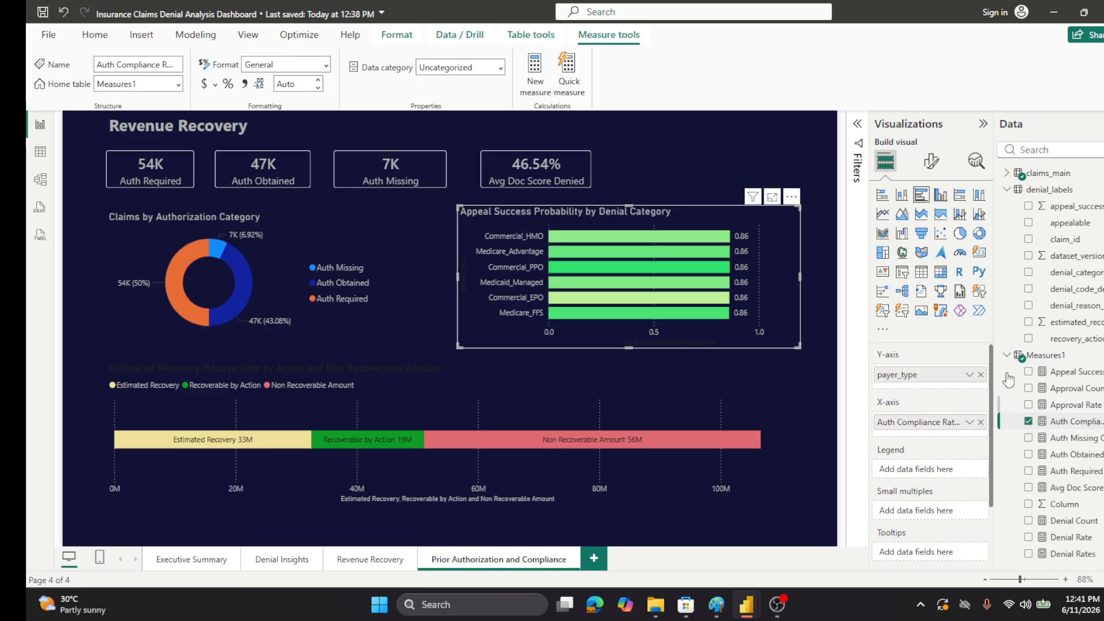
pyautogui.click(228, 86)
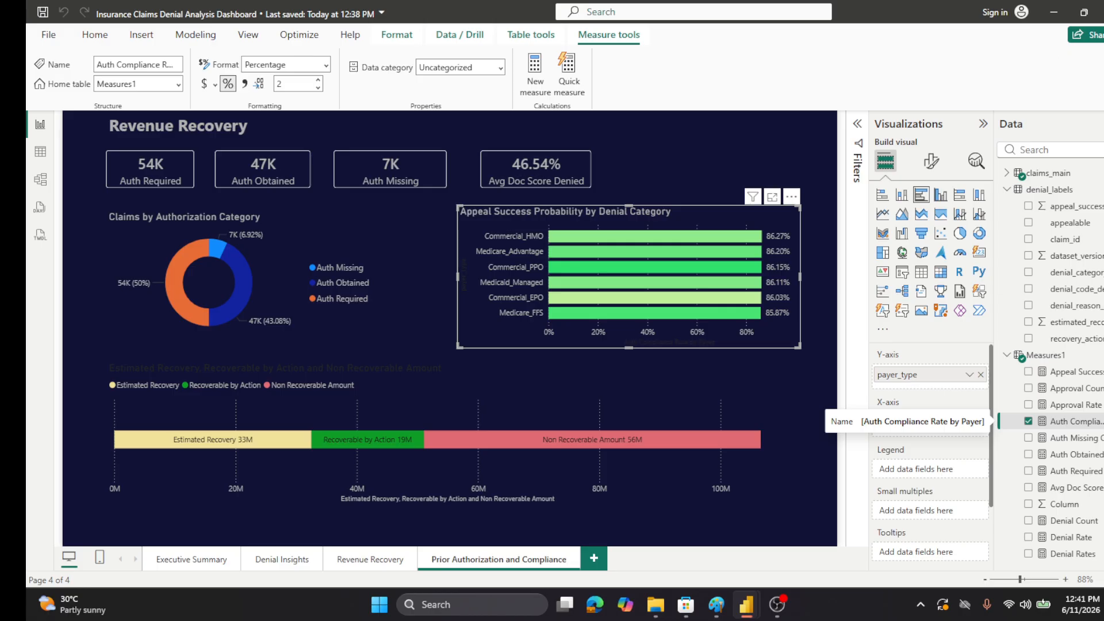
pyautogui.moveTo(977, 421); pyautogui.dragTo(931, 422)
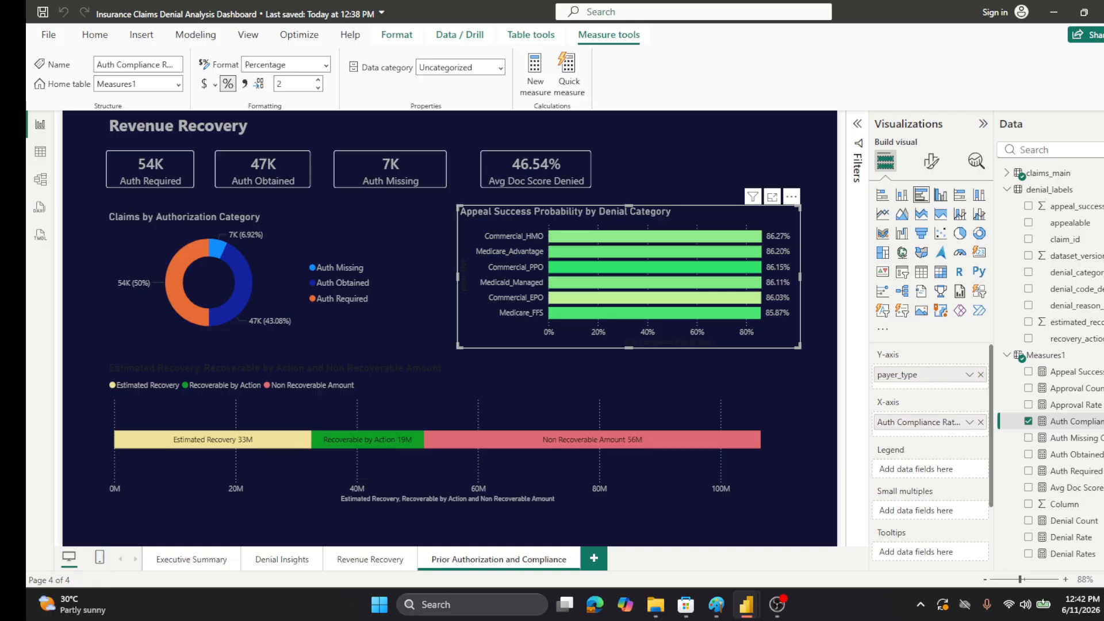
# - Change the payer bar chart's title to Authorization Compliance Rate by Payer
pyautogui.click(931, 165)
pyautogui.click(920, 228)
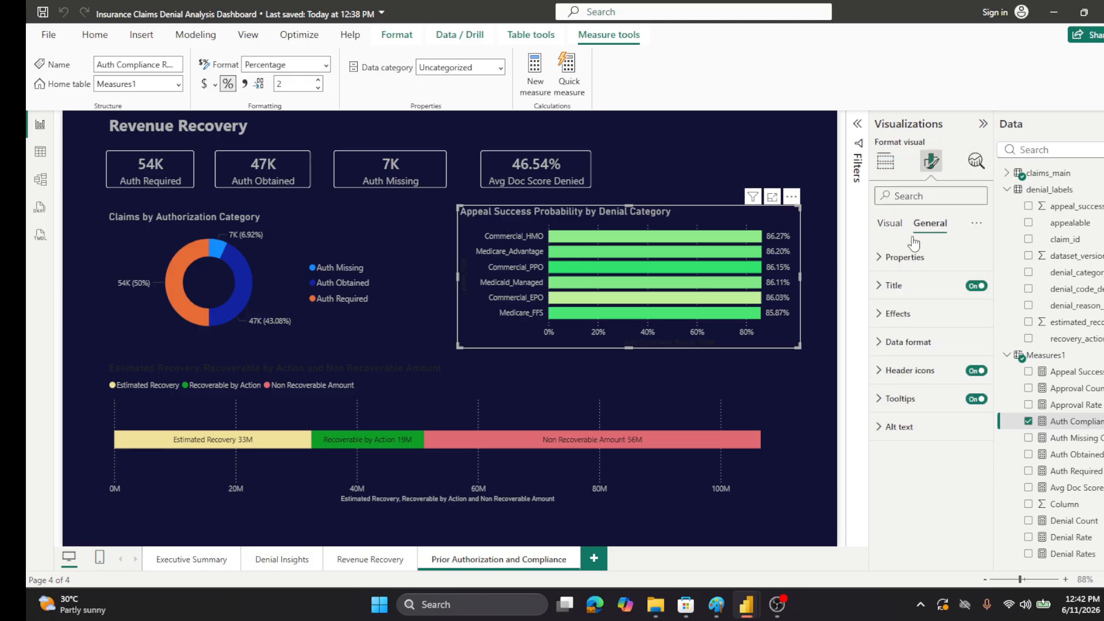
pyautogui.click(891, 286)
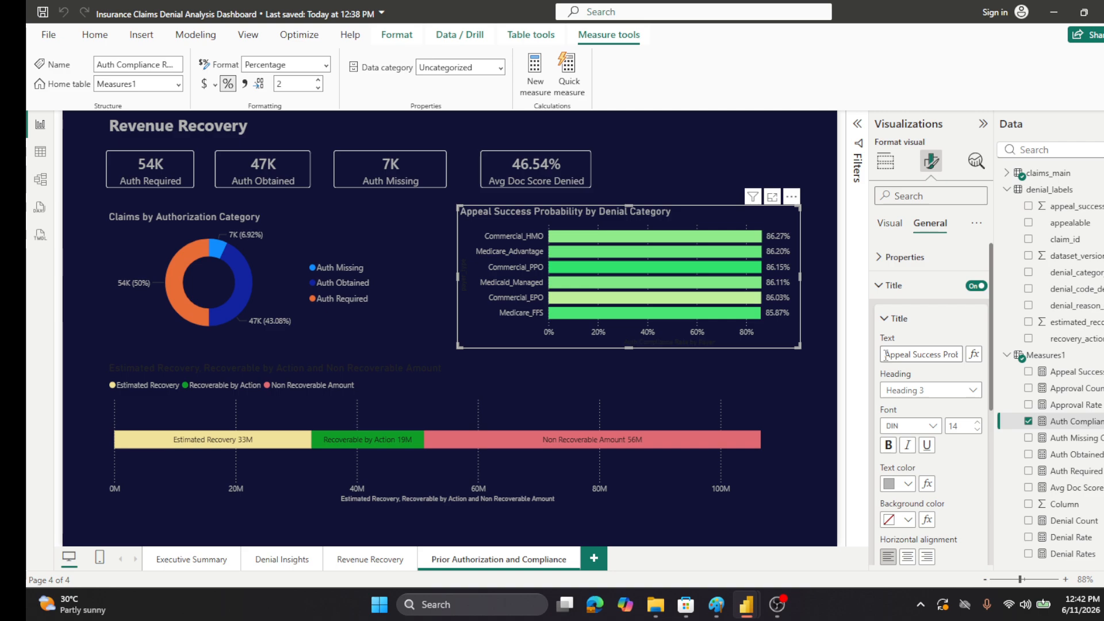
pyautogui.moveTo(886, 354); pyautogui.dragTo(1028, 371)
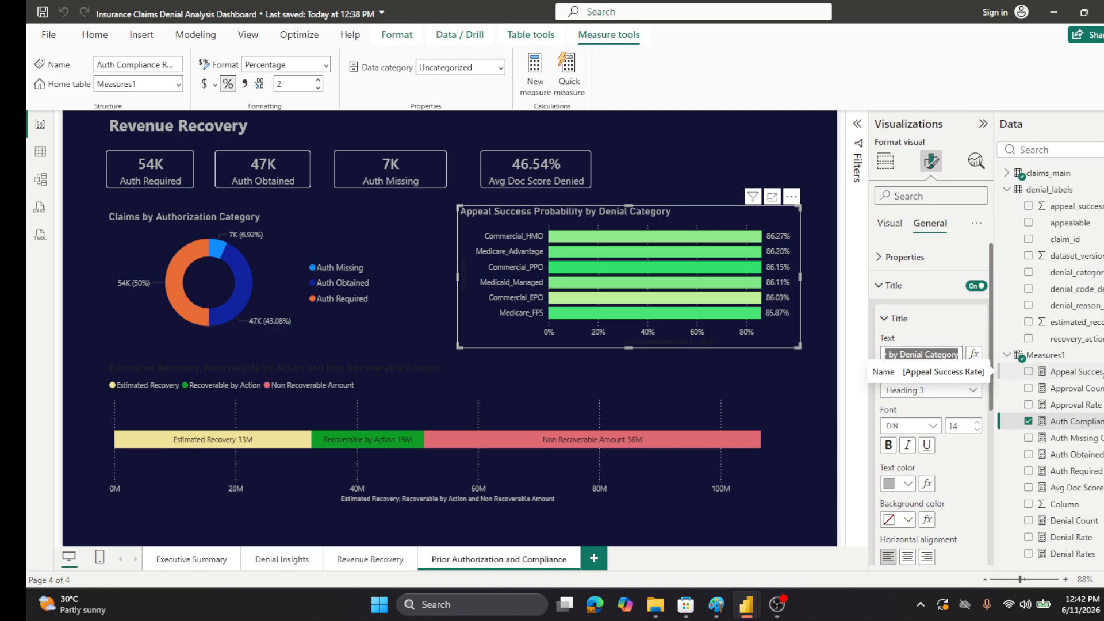
pyautogui.write('Authoriza')
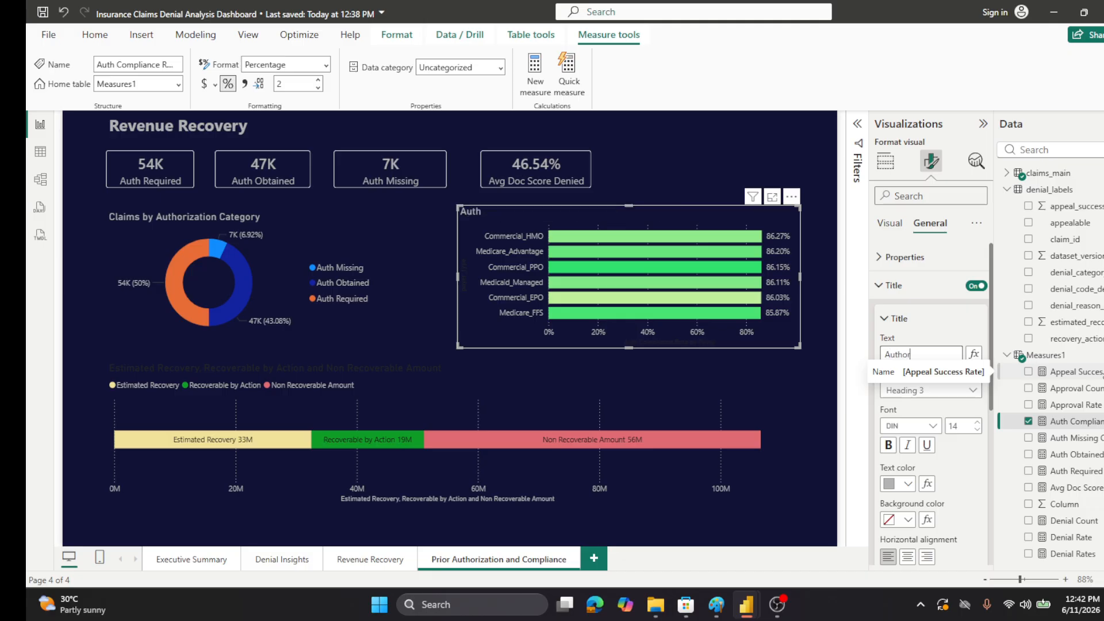
pyautogui.write('on Complie')
pyautogui.press('BackSpace')
pyautogui.write('an')
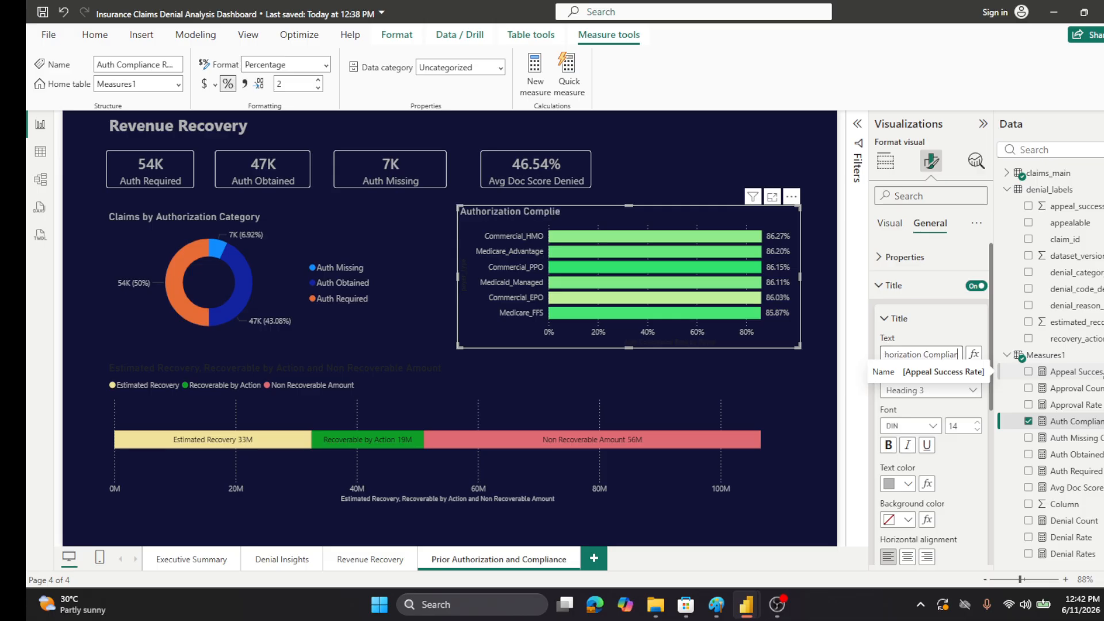
pyautogui.write('ce Rate by Payer')
pyautogui.press('Tab')
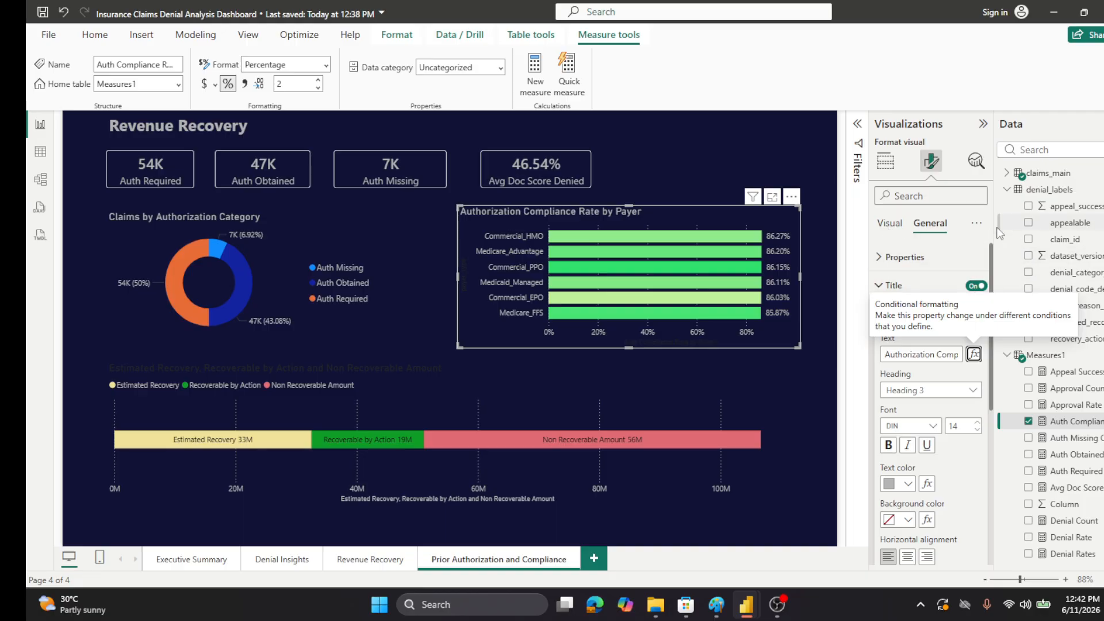
pyautogui.click(886, 226)
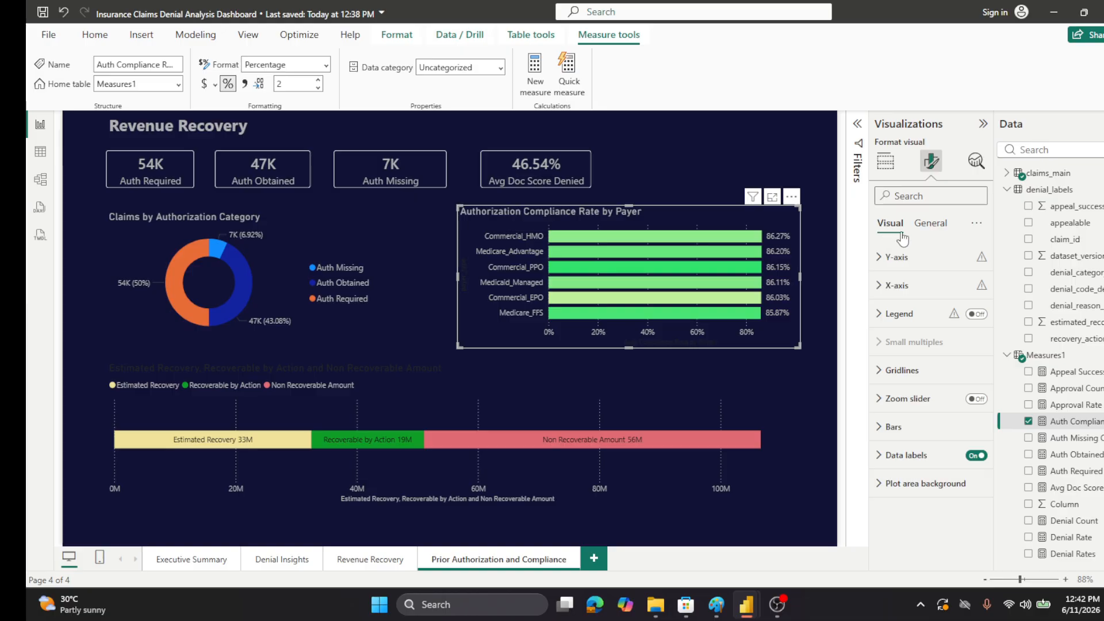
pyautogui.click(926, 228)
pyautogui.scroll(-2, 909, 298)
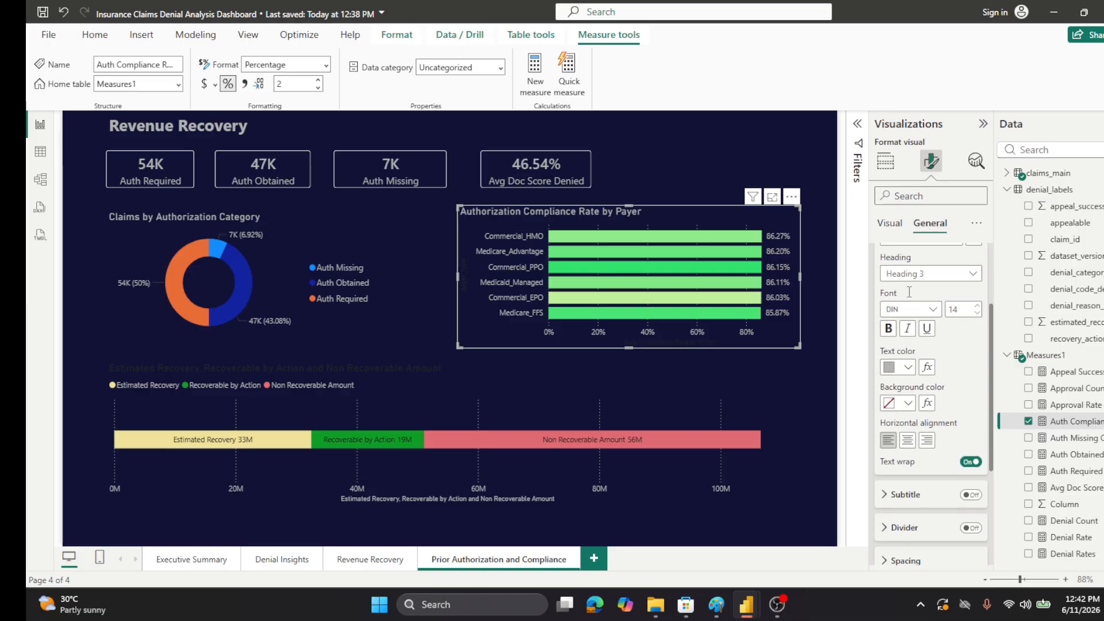
pyautogui.scroll(2, 909, 297)
pyautogui.click(885, 318)
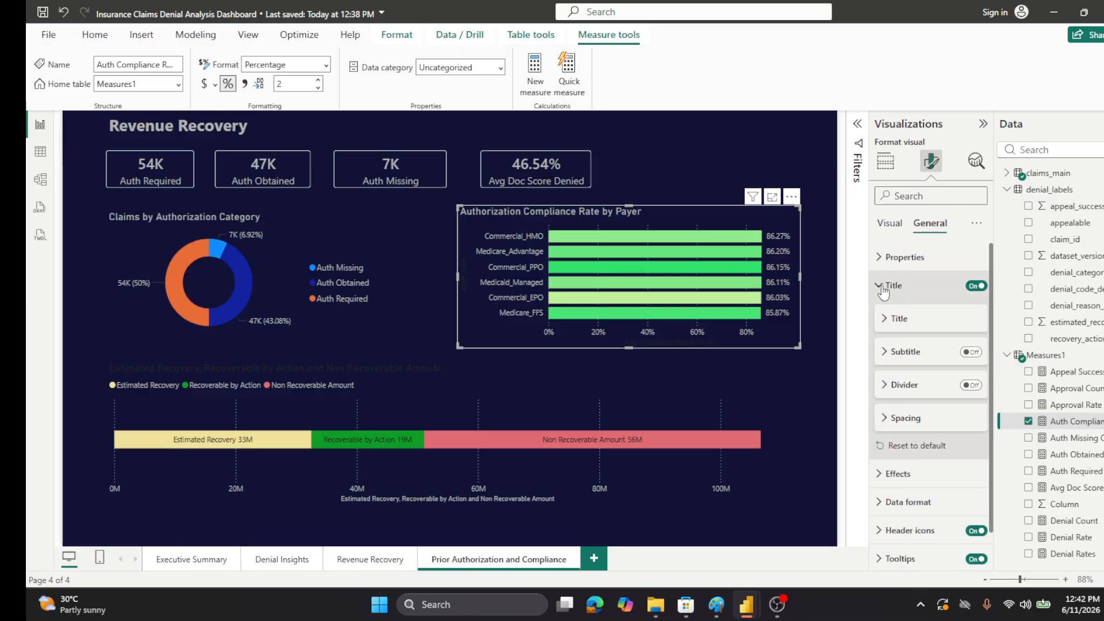
pyautogui.click(880, 285)
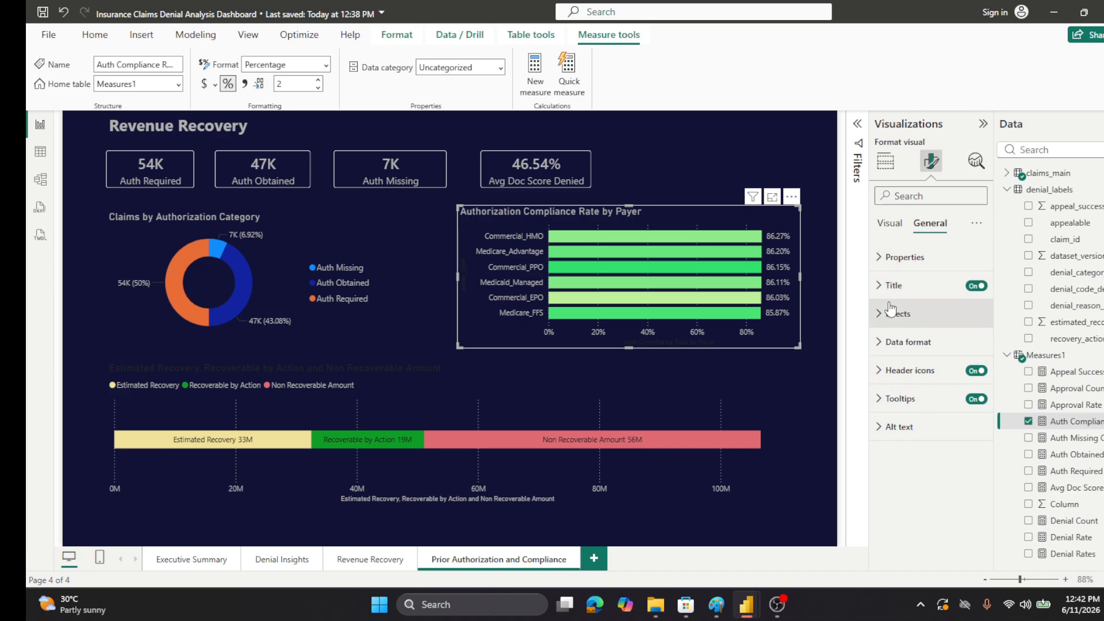
# - Set the minimum colour of the payer bars' gradient to near-white #F5FAF2
pyautogui.click(889, 223)
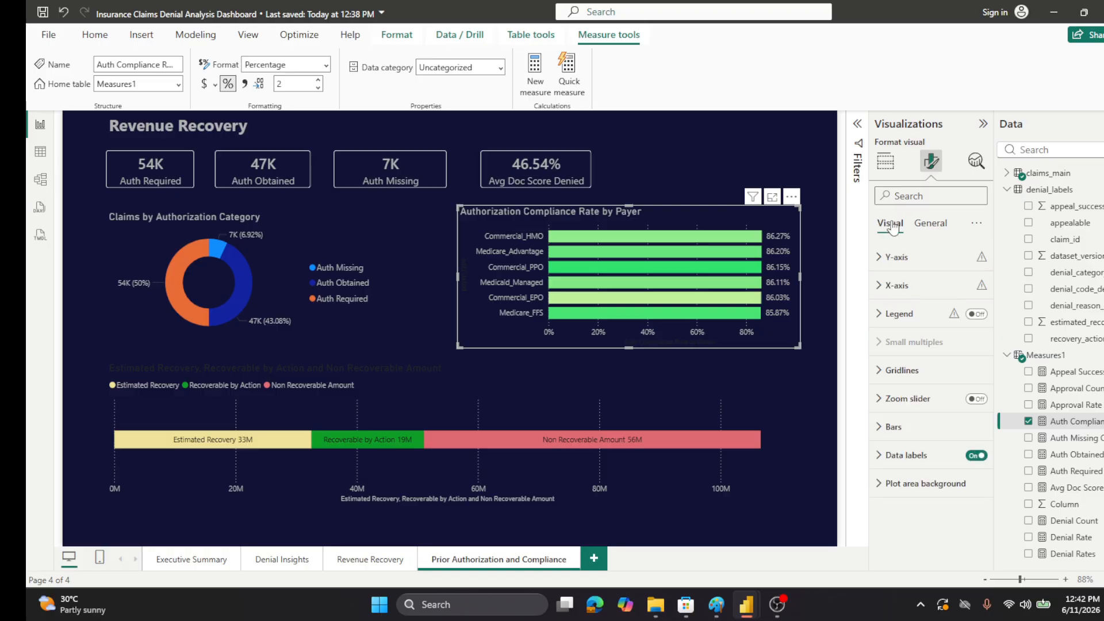
pyautogui.click(888, 428)
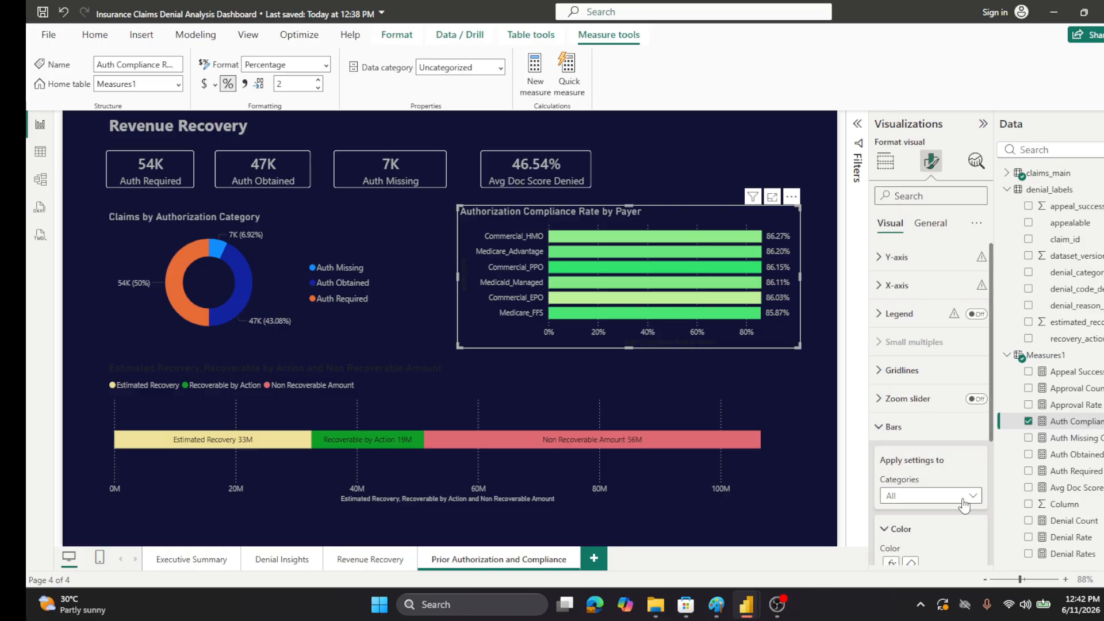
pyautogui.scroll(-4, 977, 502)
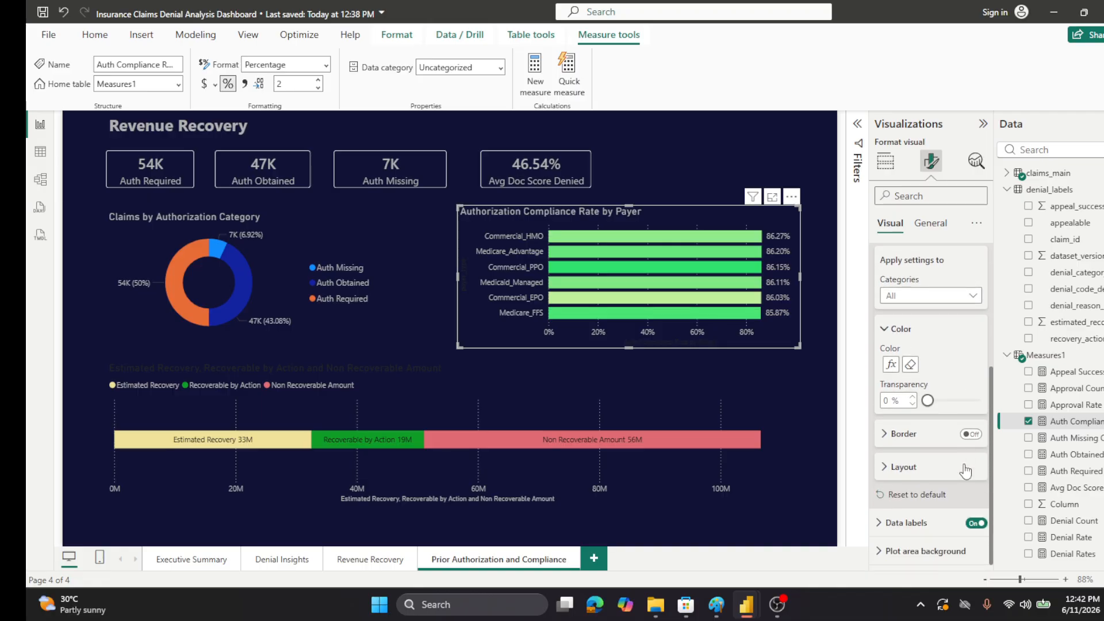
pyautogui.click(891, 364)
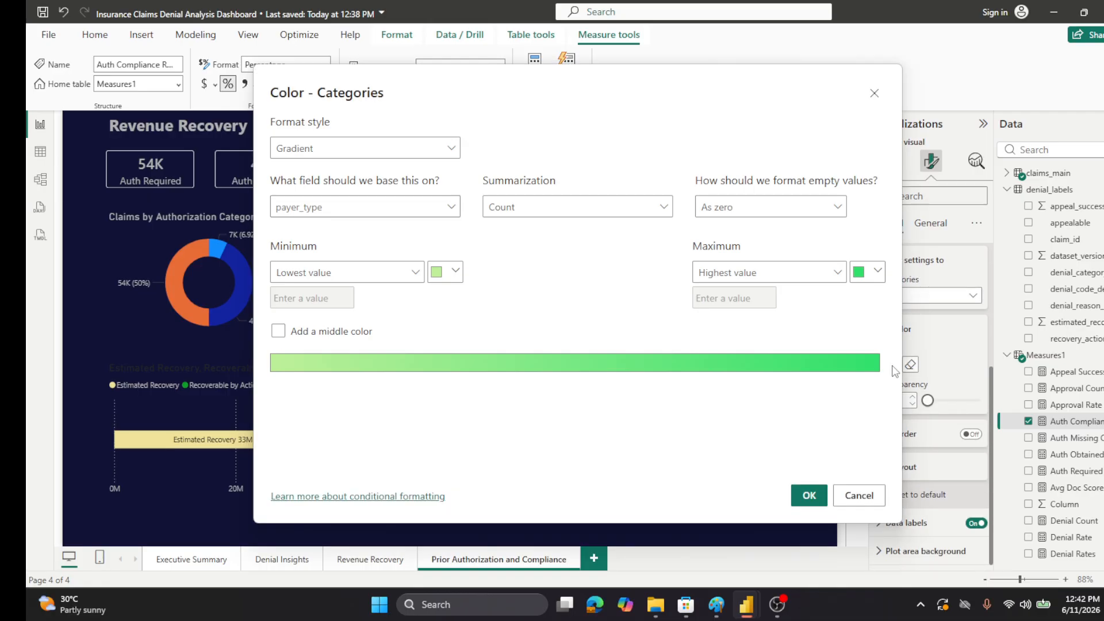
pyautogui.click(460, 274)
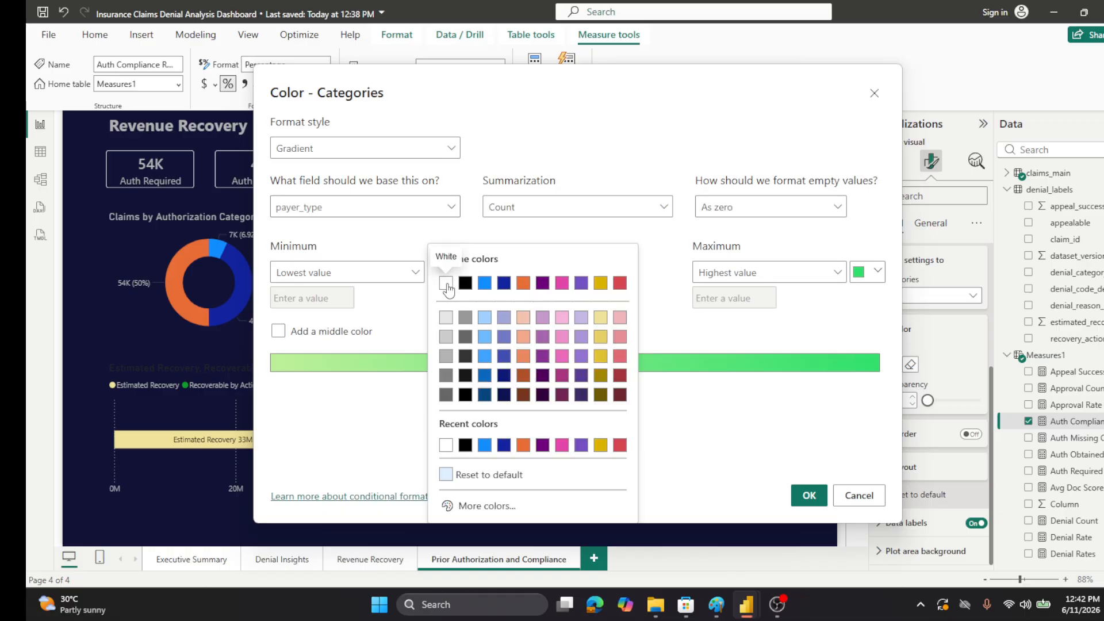
pyautogui.click(498, 504)
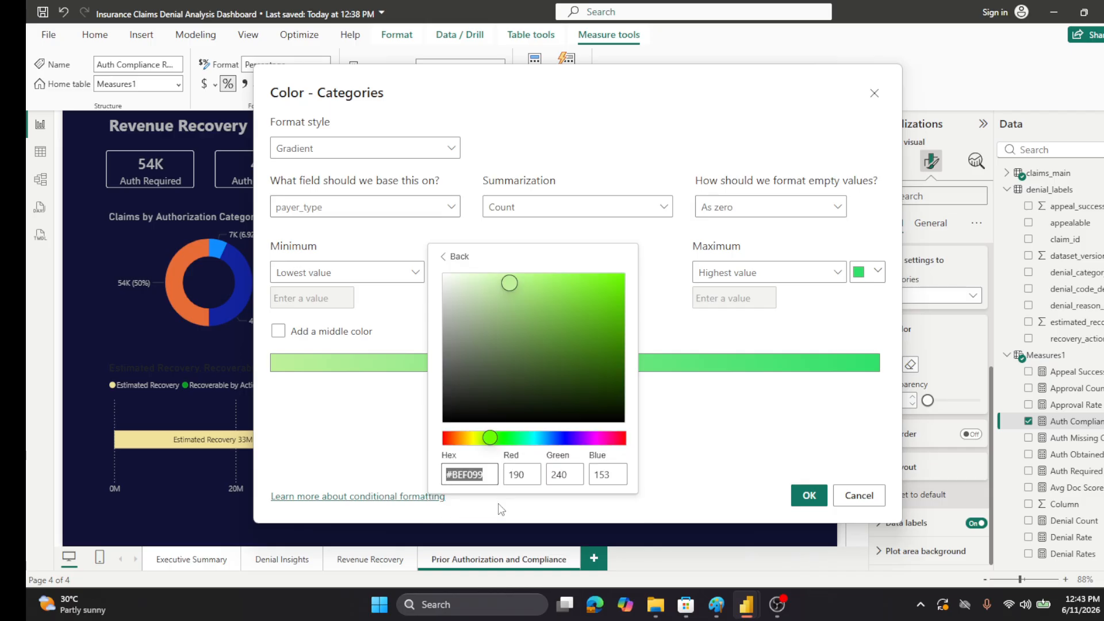
pyautogui.moveTo(508, 284); pyautogui.dragTo(449, 279)
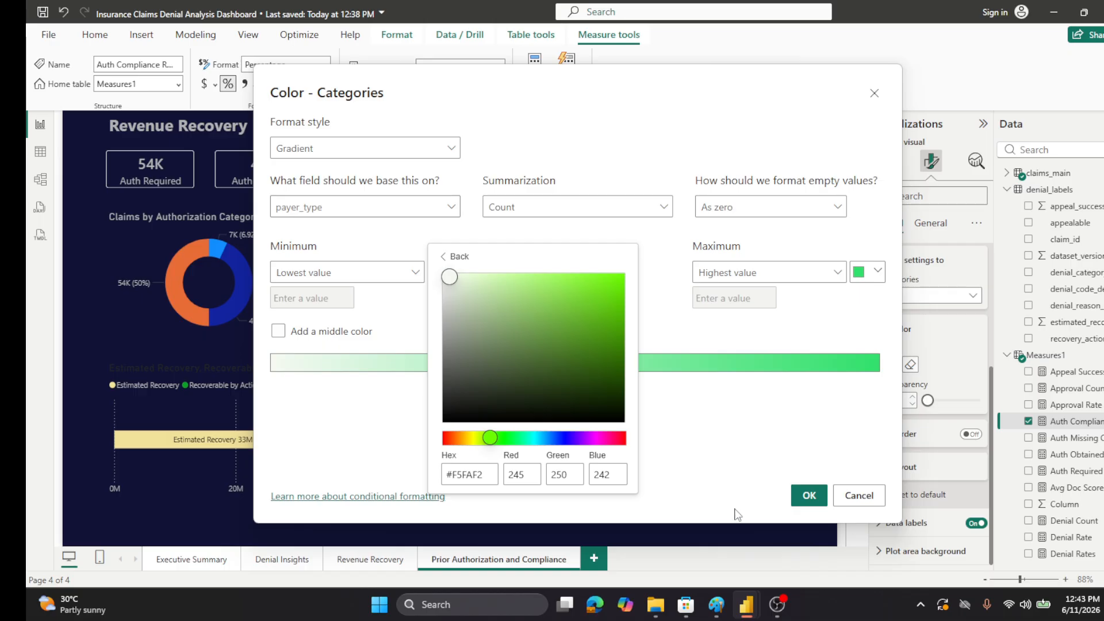
pyautogui.click(810, 503)
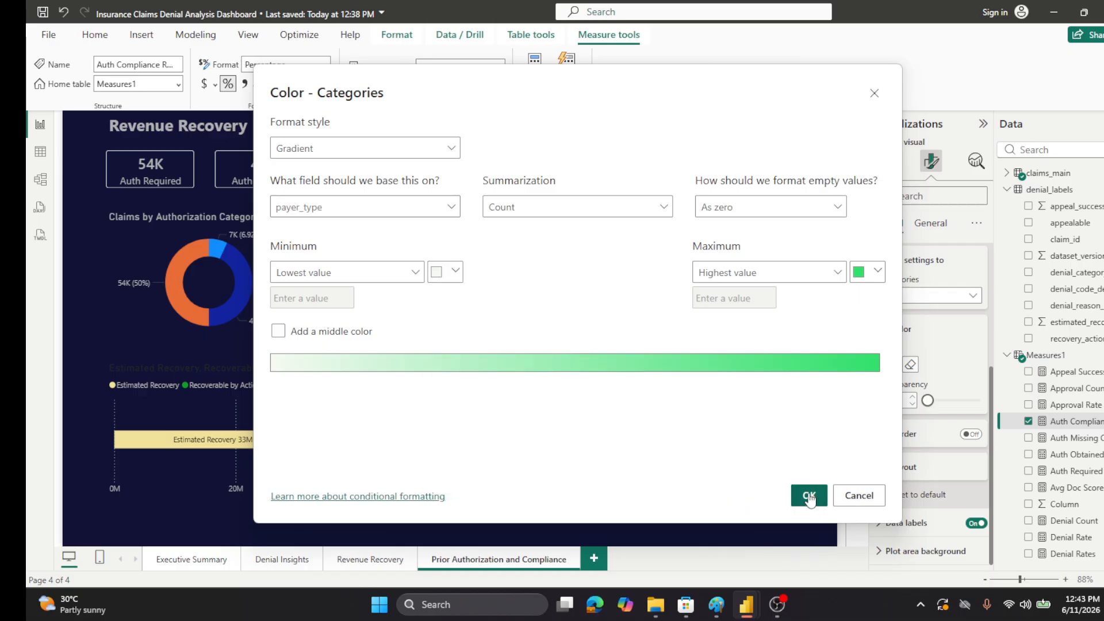
# - Set the bar gradient's maximum colour to dark green #06511F, apply the formatting, and save the report
pyautogui.click(877, 273)
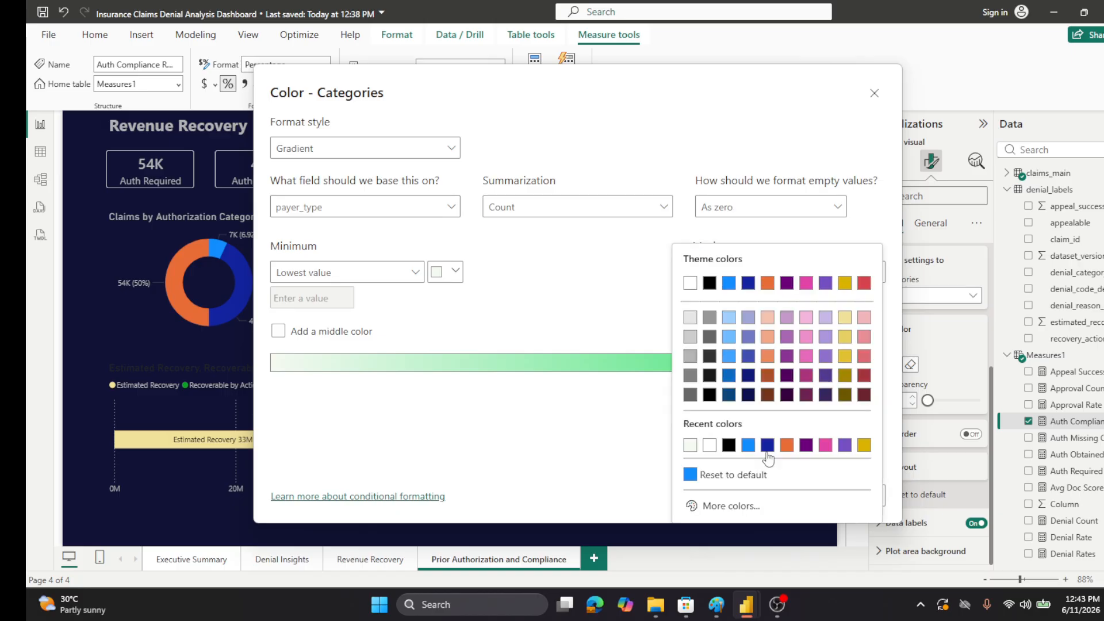
pyautogui.click(705, 507)
pyautogui.moveTo(830, 298); pyautogui.dragTo(854, 382)
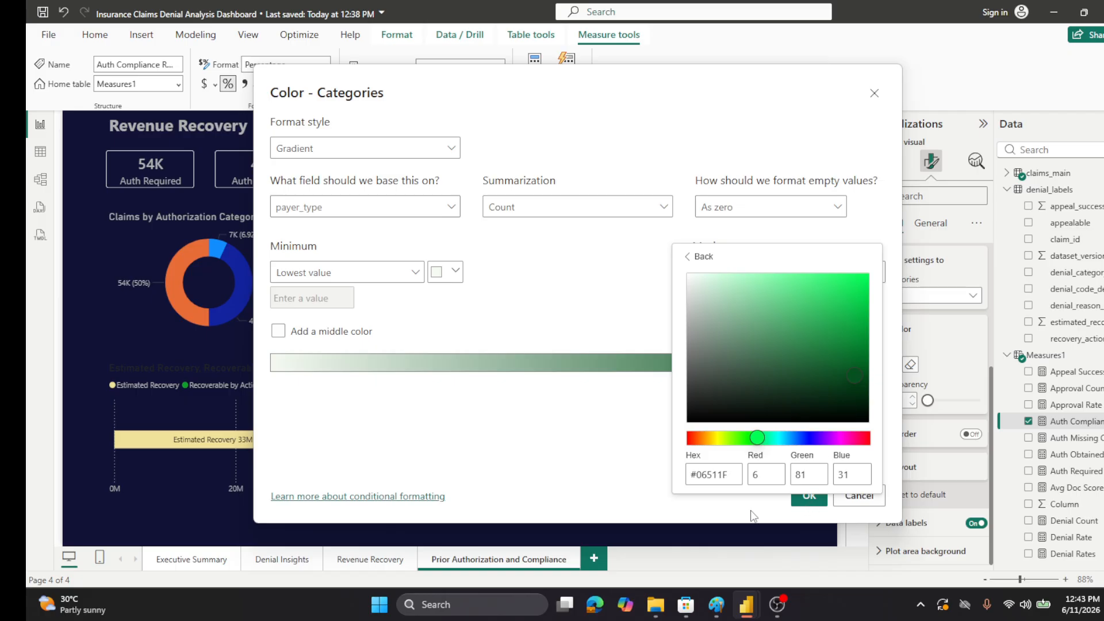
pyautogui.click(584, 463)
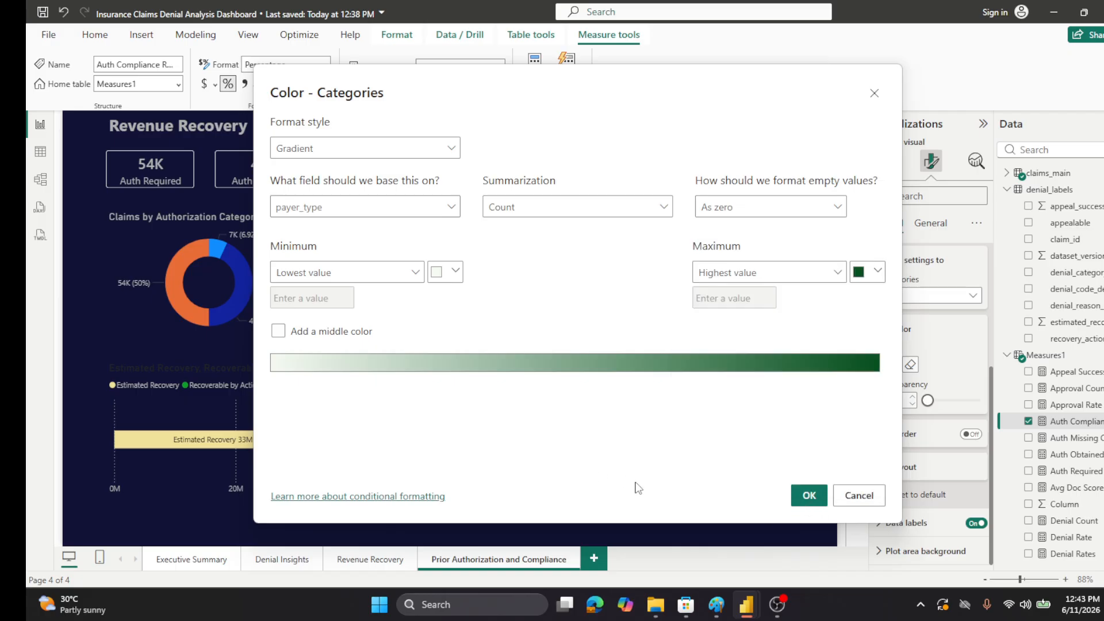
pyautogui.click(808, 495)
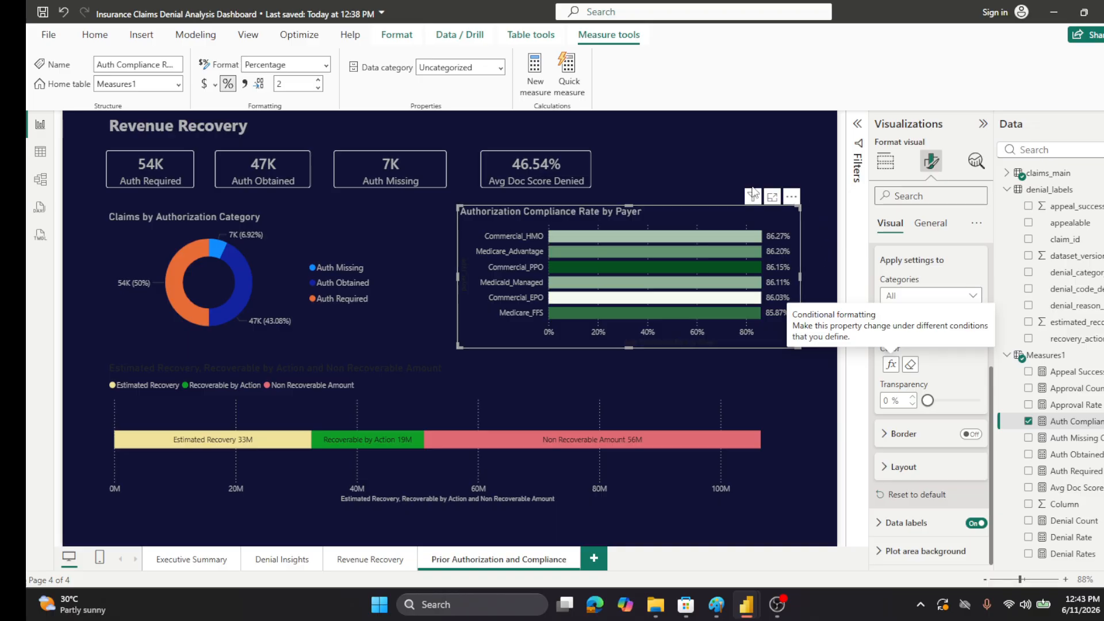
pyautogui.click(834, 225)
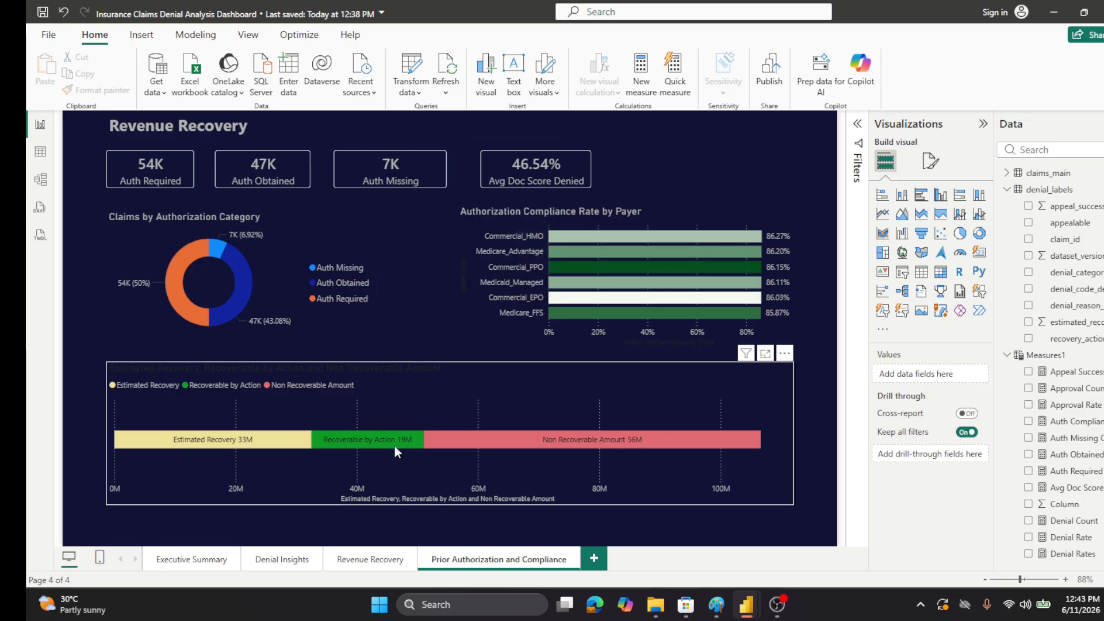
pyautogui.moveTo(595, 252)
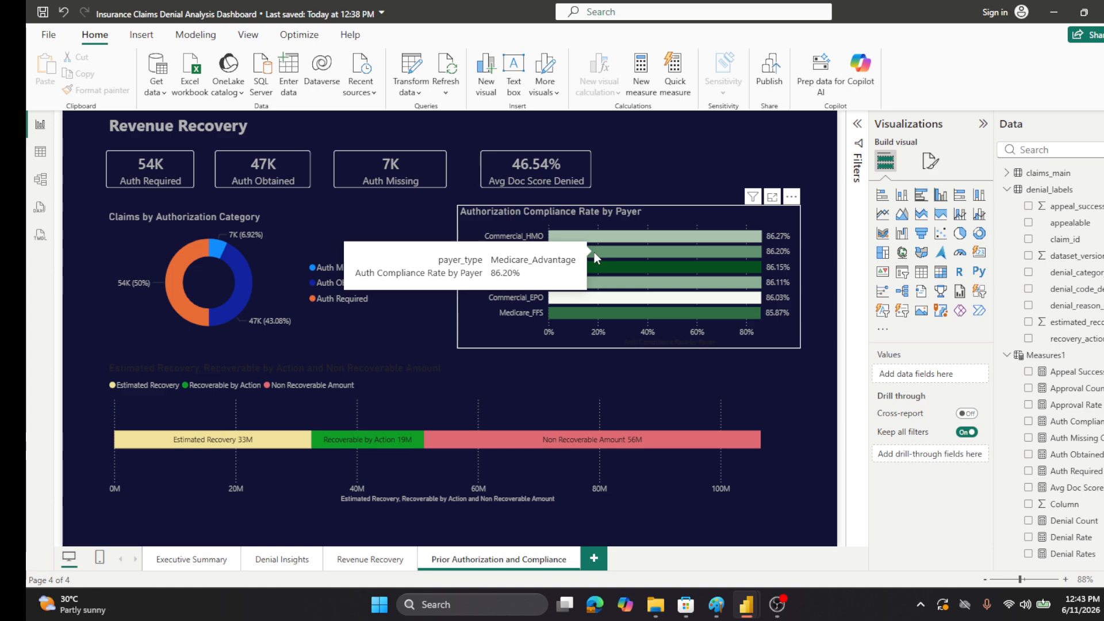
pyautogui.click(42, 13)
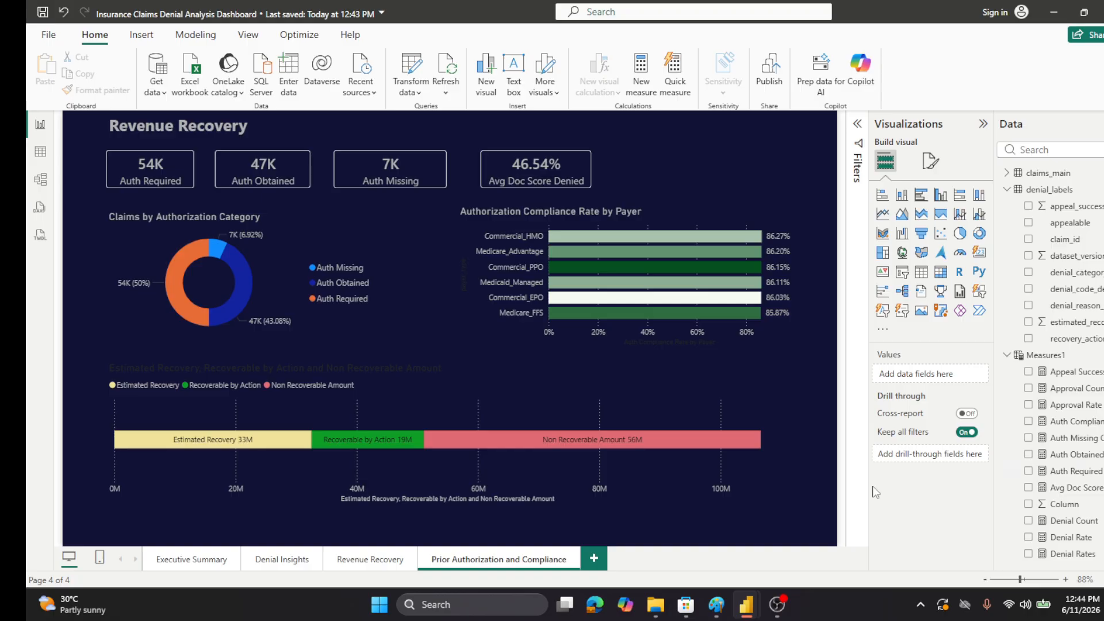
# - Review the visuals on the Executive Summary, Denial Insights and Revenue Recovery pages, and return to Prior Authorization and Compliance
pyautogui.click(412, 498)
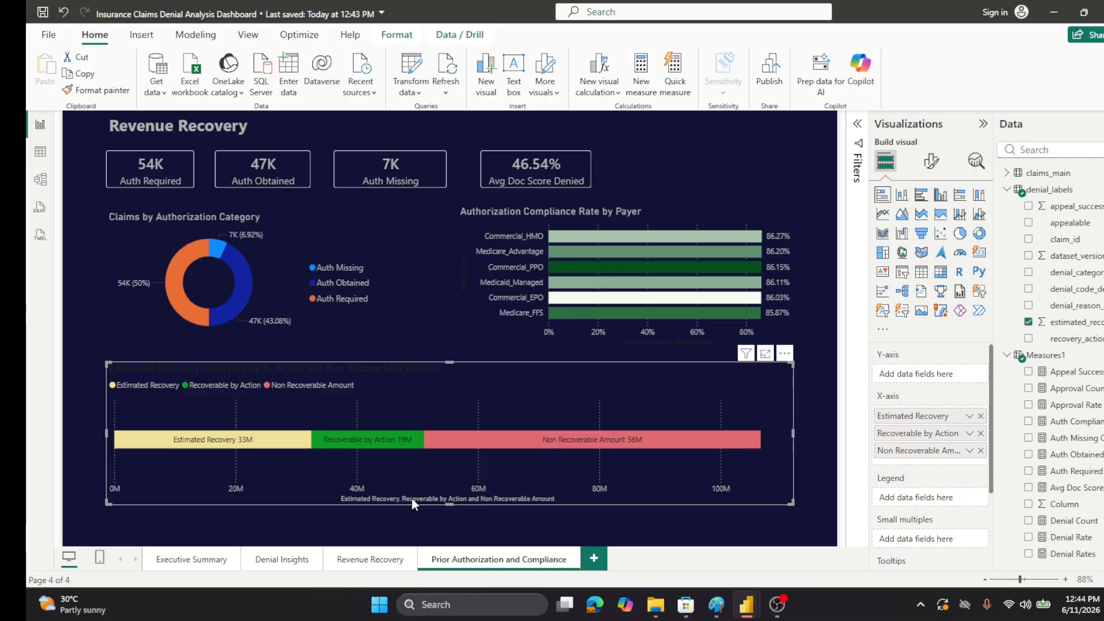
pyautogui.click(184, 560)
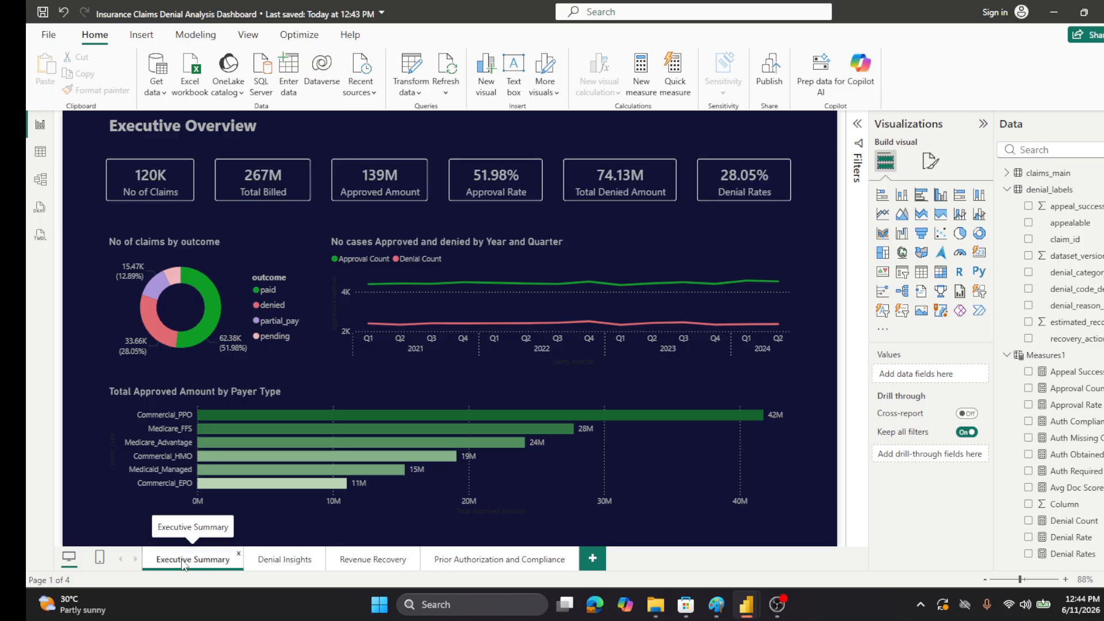
pyautogui.click(276, 560)
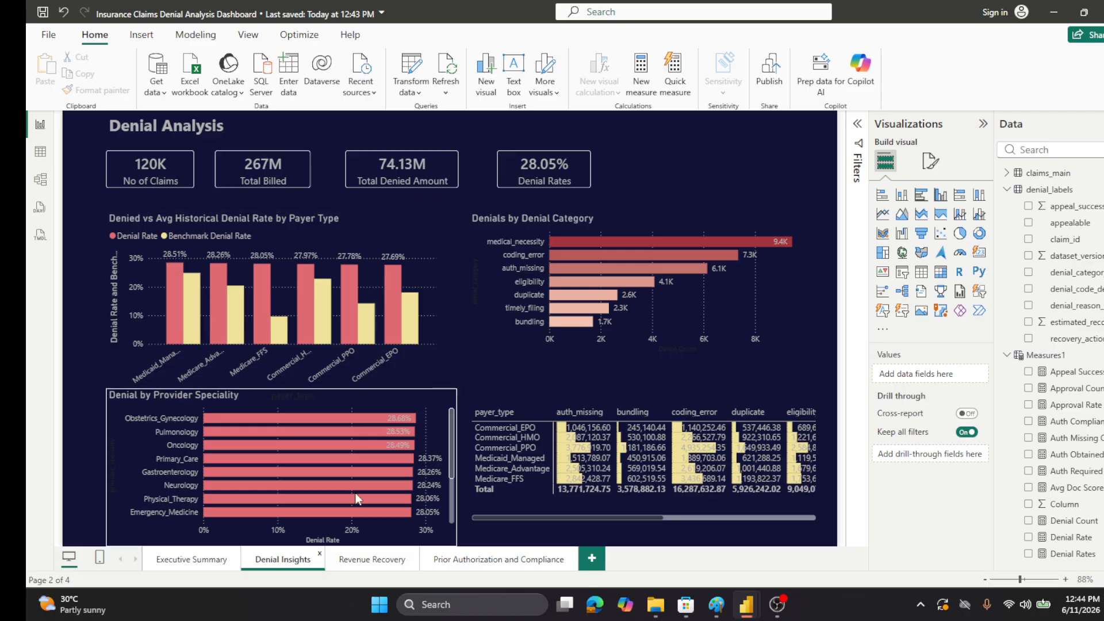
pyautogui.click(385, 564)
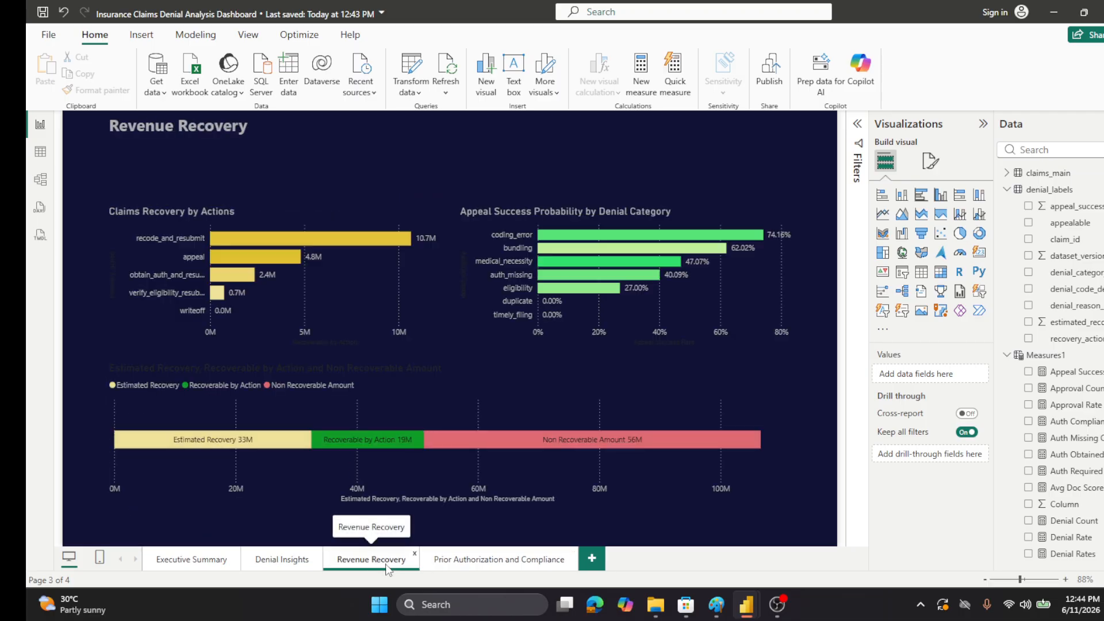
pyautogui.click(266, 565)
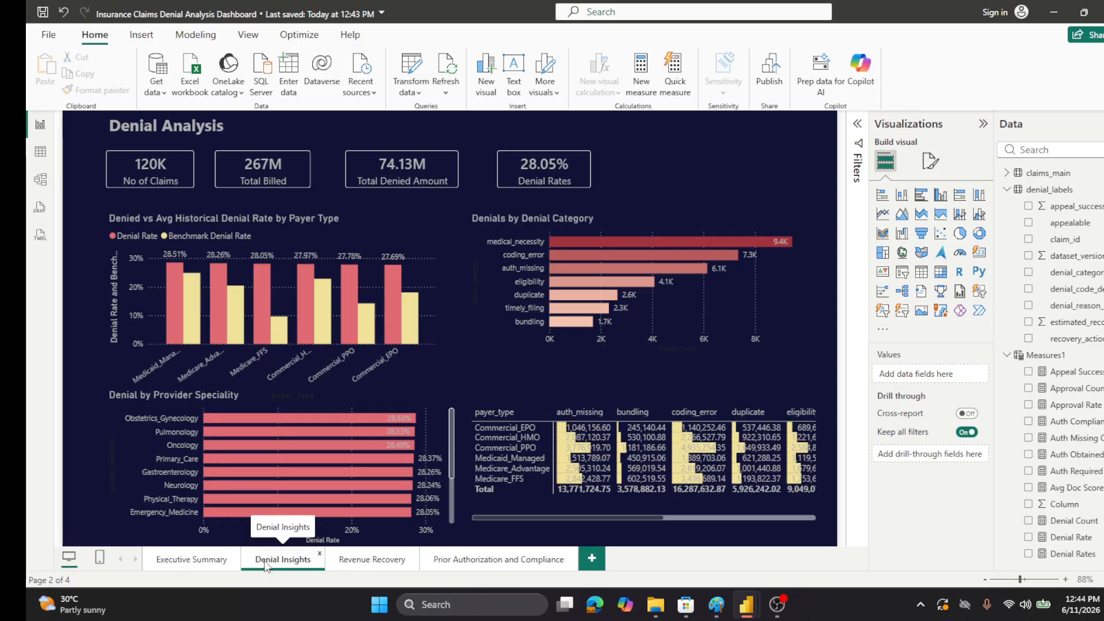
pyautogui.click(505, 566)
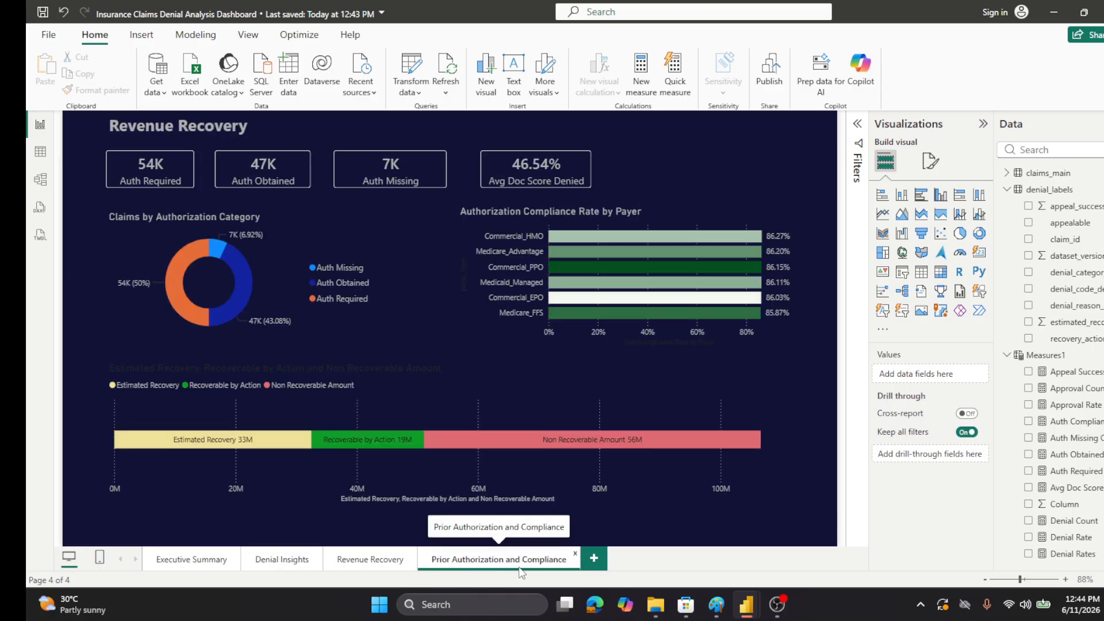
# - Delete the Estimated Recovery stacked bar chart and put an empty clustered column chart in its place, stretched across the page
pyautogui.click(770, 492)
pyautogui.press('Delete')
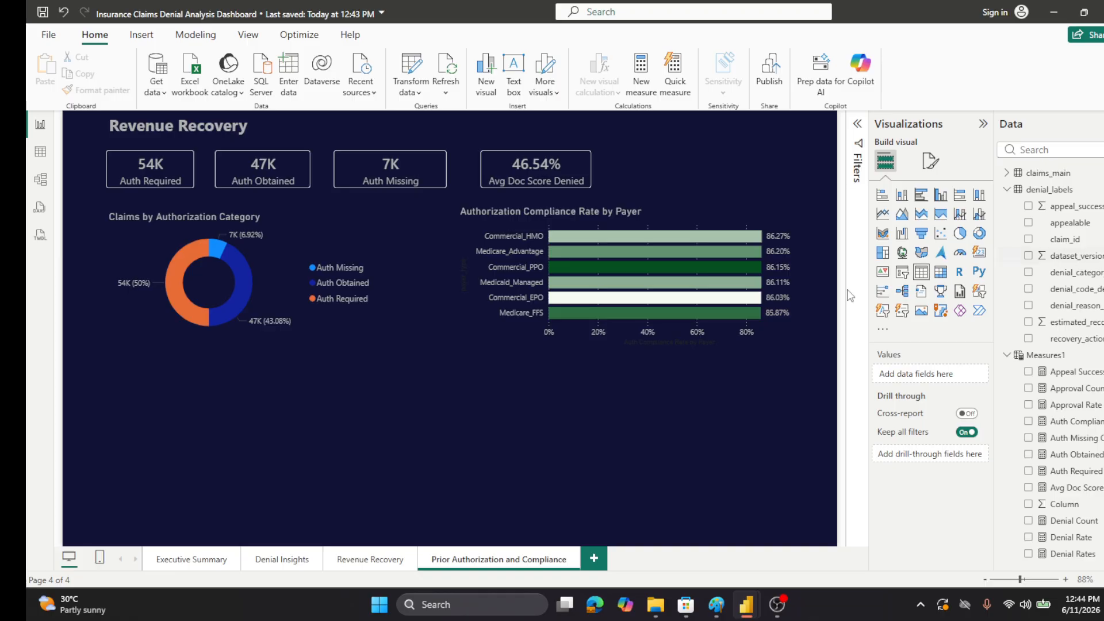
pyautogui.click(942, 198)
pyautogui.moveTo(375, 432); pyautogui.dragTo(780, 490)
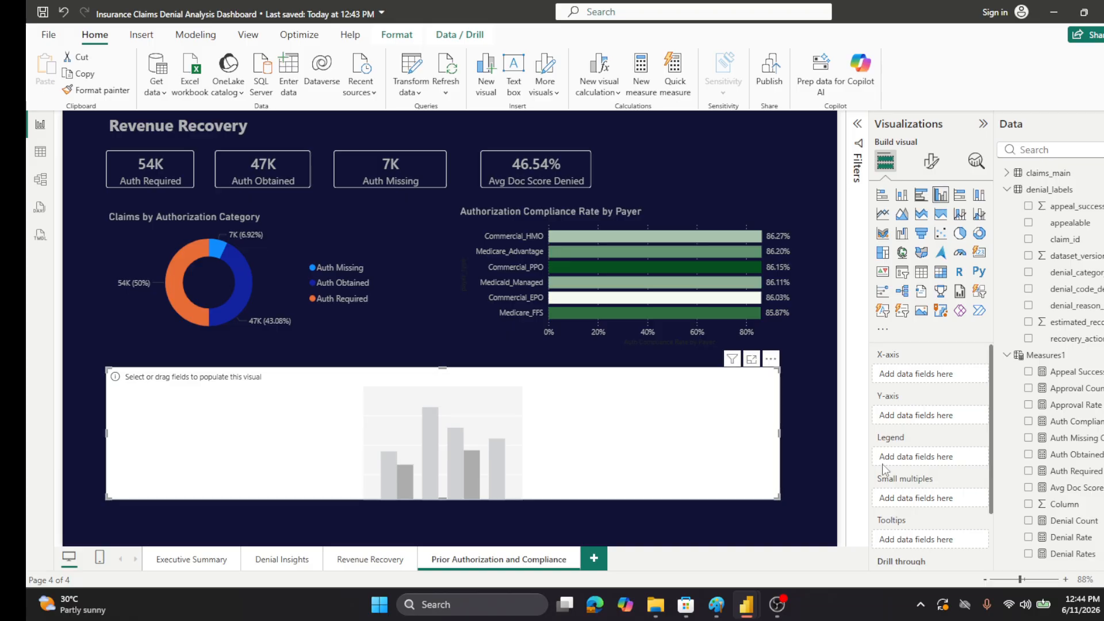
pyautogui.click(927, 163)
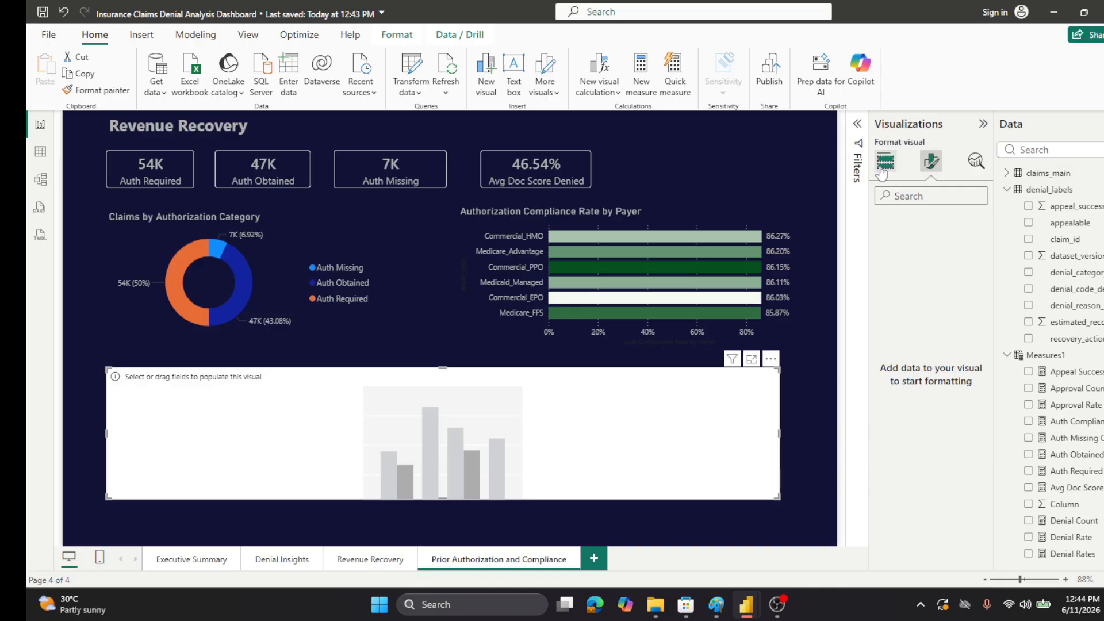
pyautogui.click(881, 170)
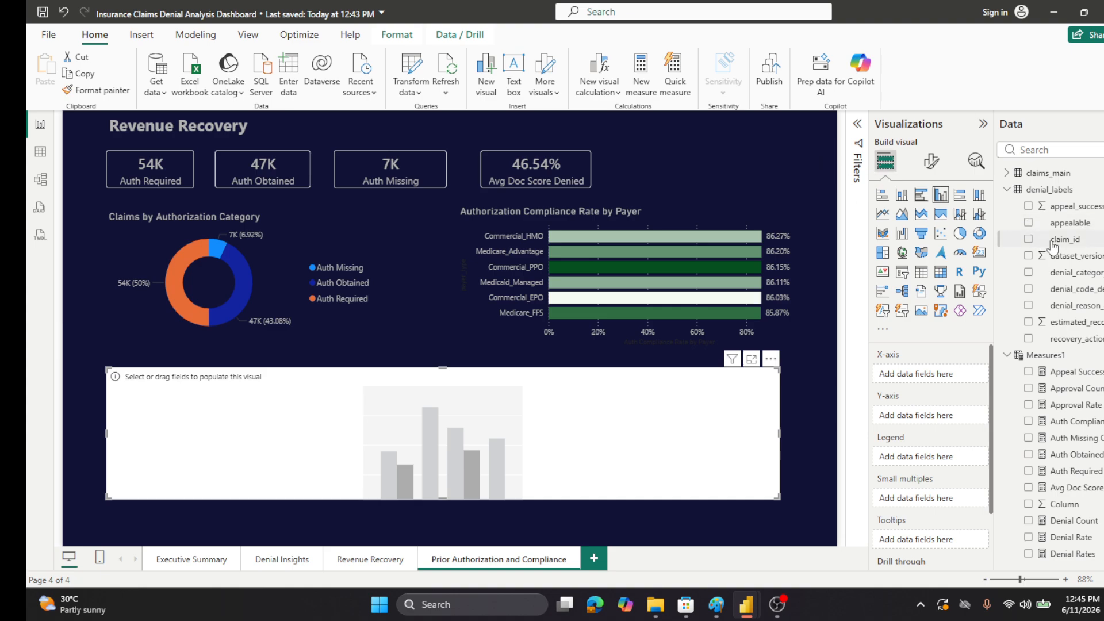
# - Add the outcome field from claims_main to the X-axis of the empty clustered column chart
pyautogui.click(1006, 174)
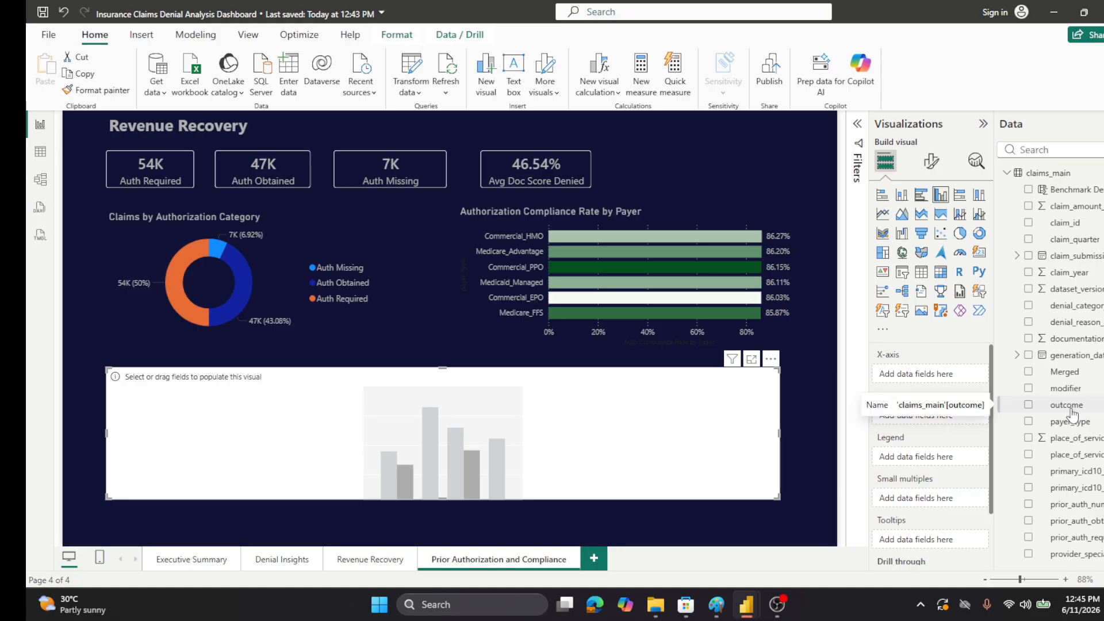
pyautogui.moveTo(1070, 411); pyautogui.dragTo(946, 384)
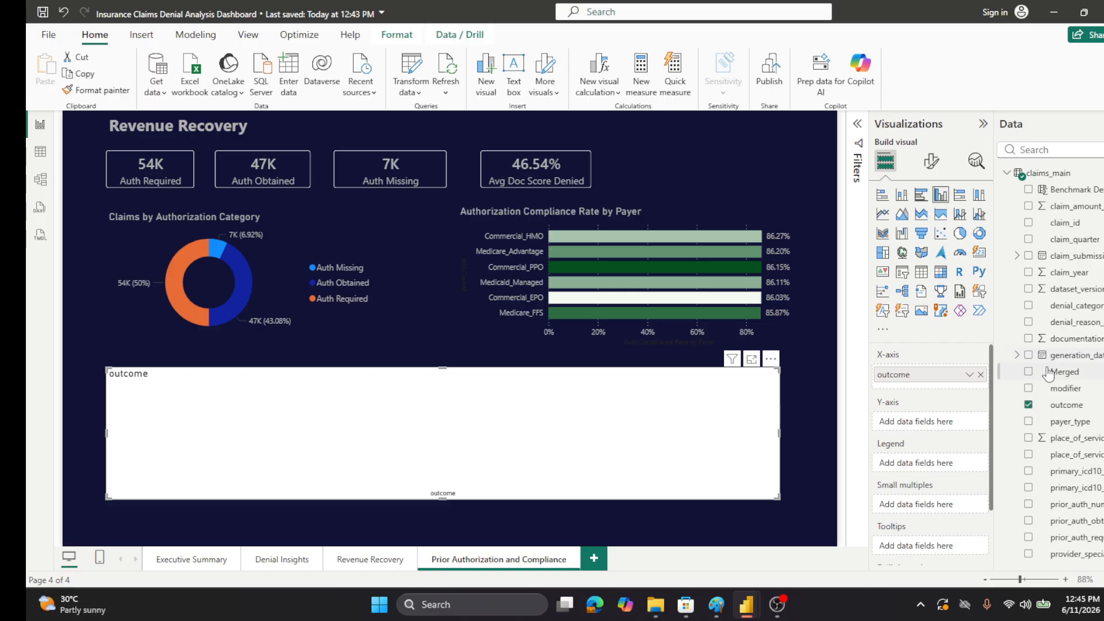
pyautogui.click(1007, 173)
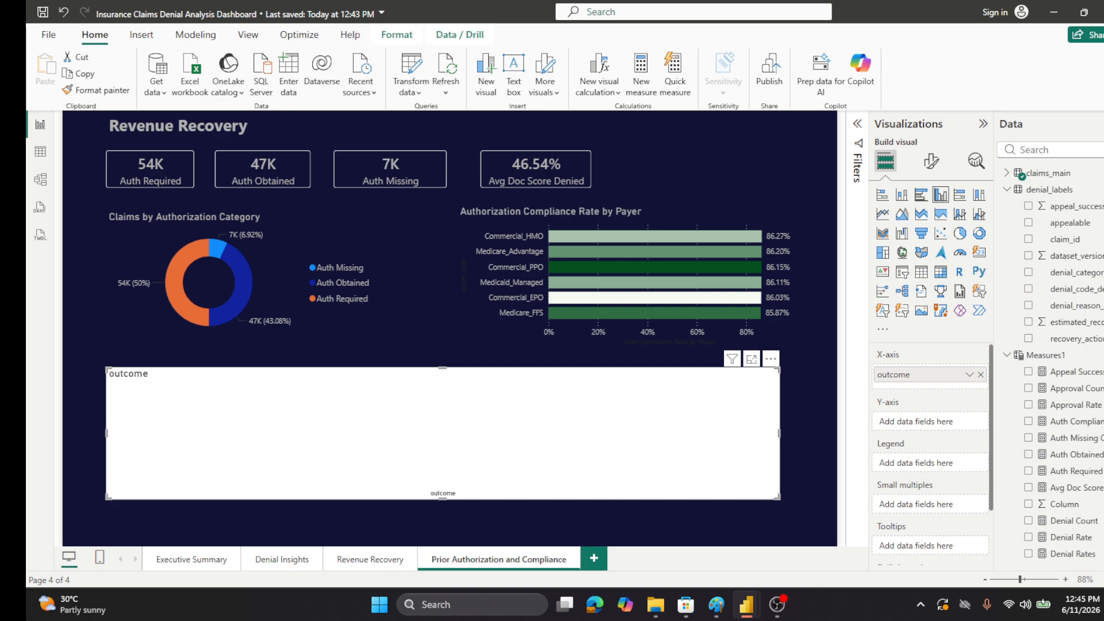
# - Create the measure Avg Doc Completeness = AVERAGE(claims_main[documentation_completeness]) in the Measures1 table
pyautogui.rightClick(1034, 359)
pyautogui.click(968, 389)
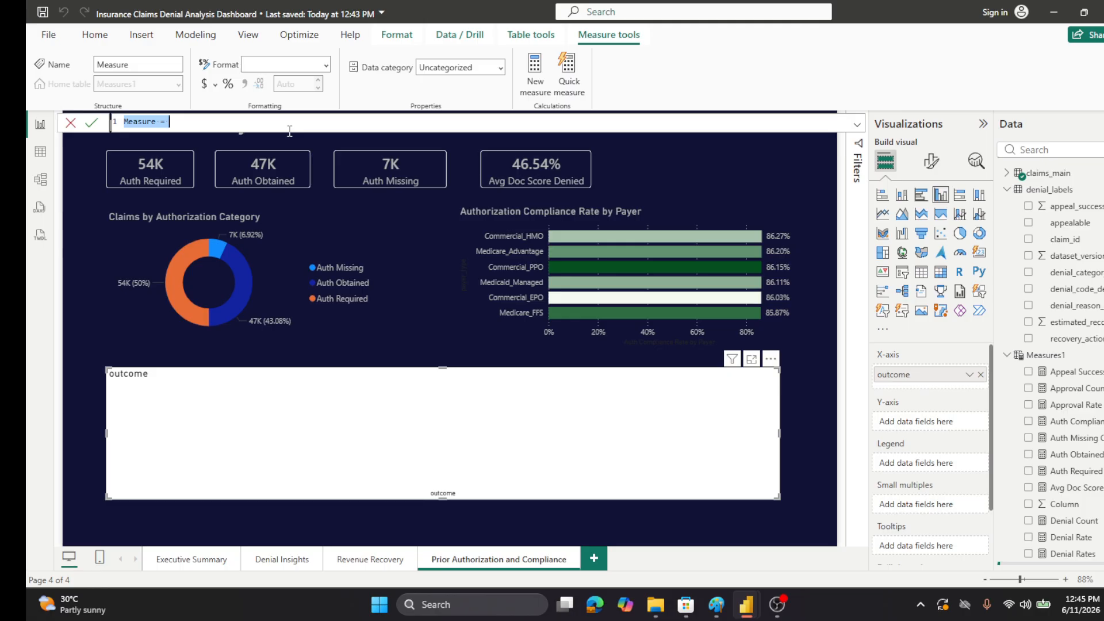
pyautogui.write('Avg Doc Completeness = AVERAGE(claims_main[documentation_completeness])')
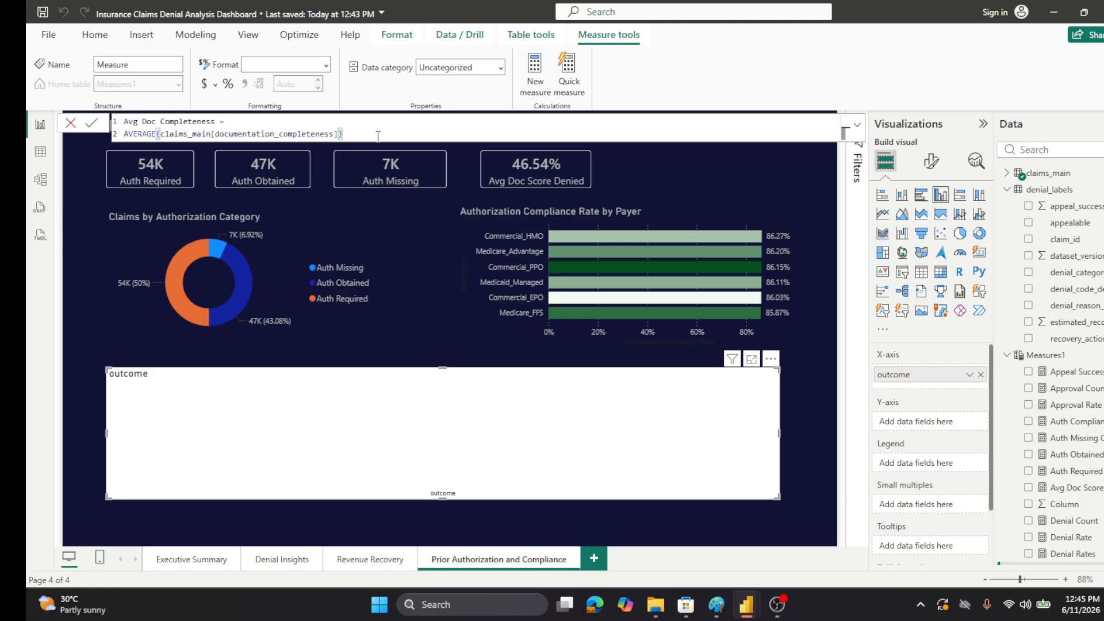
pyautogui.click(92, 125)
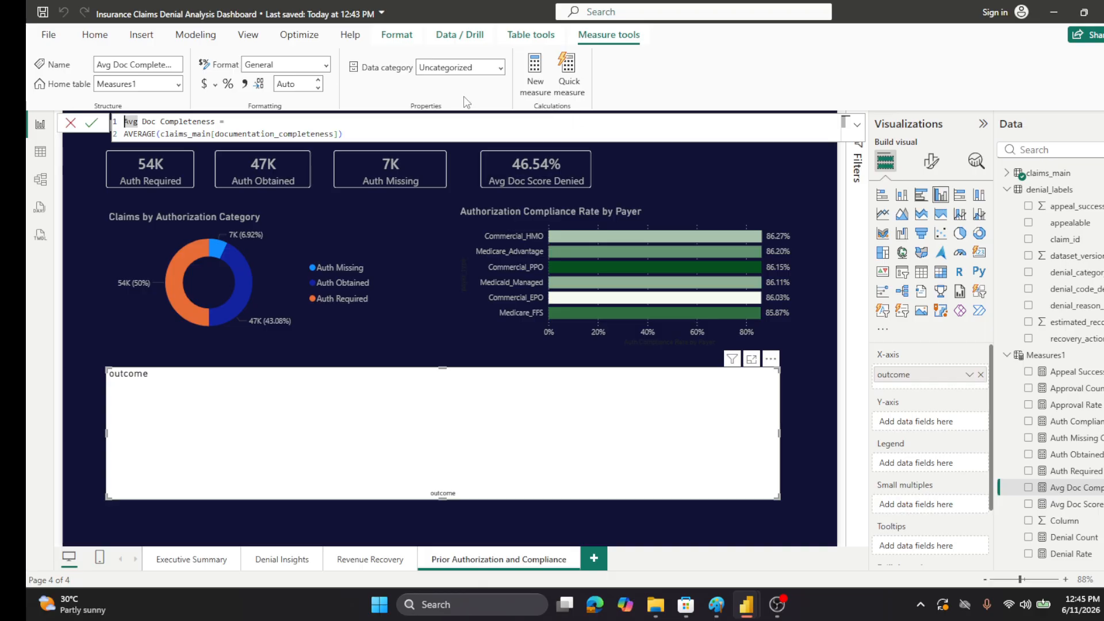
pyautogui.click(69, 122)
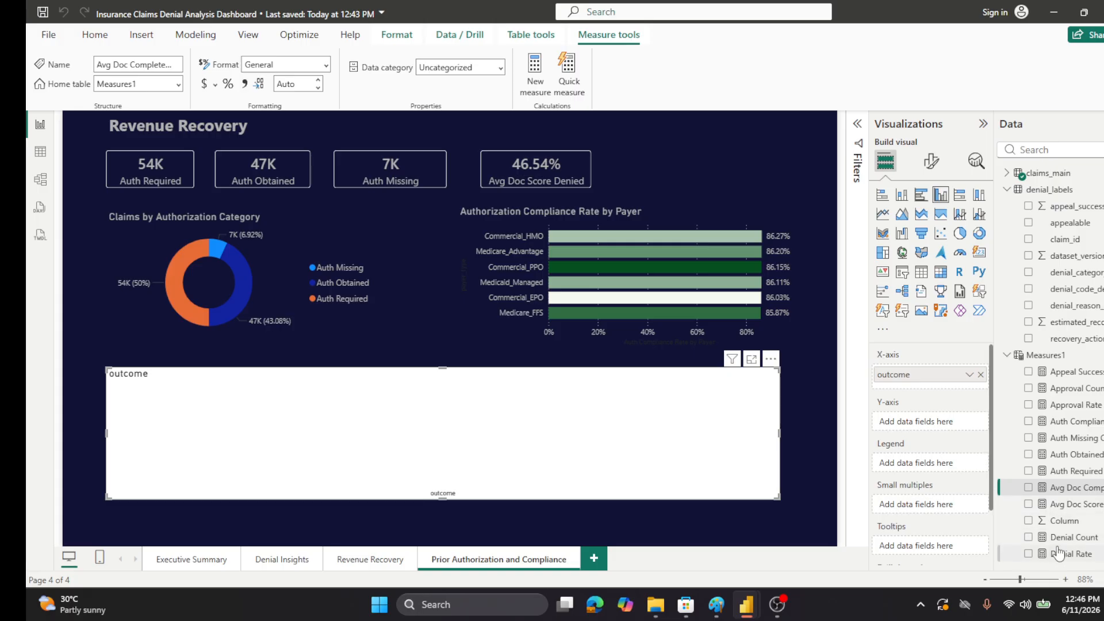
# - Plot Avg Doc Completeness on the column chart's Y-axis and turn on its data labels
pyautogui.moveTo(1068, 487); pyautogui.dragTo(966, 433)
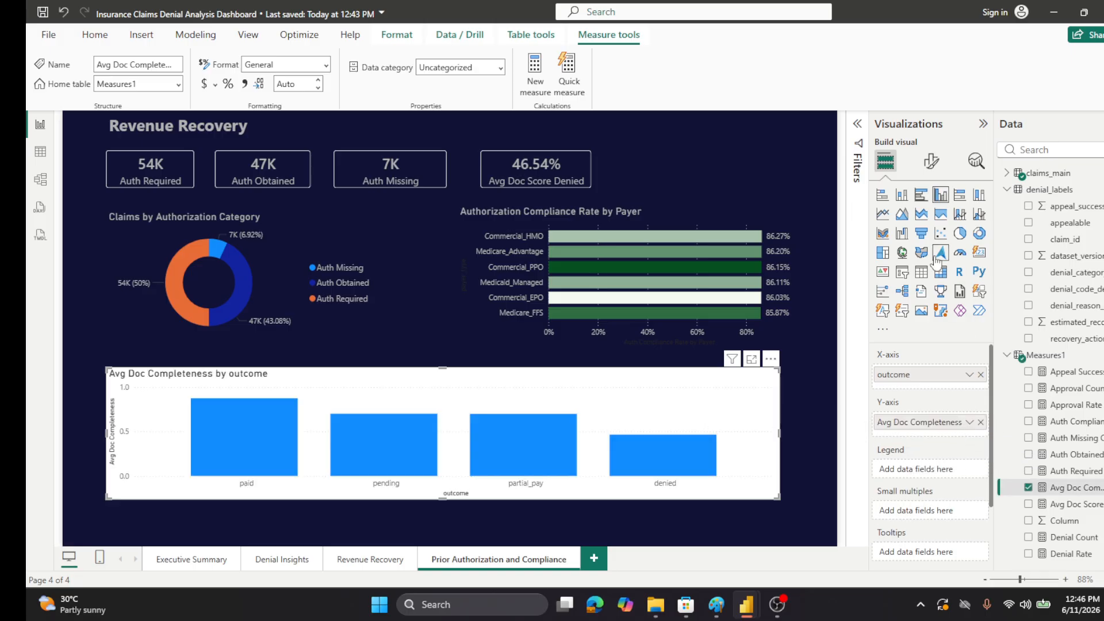
pyautogui.click(934, 160)
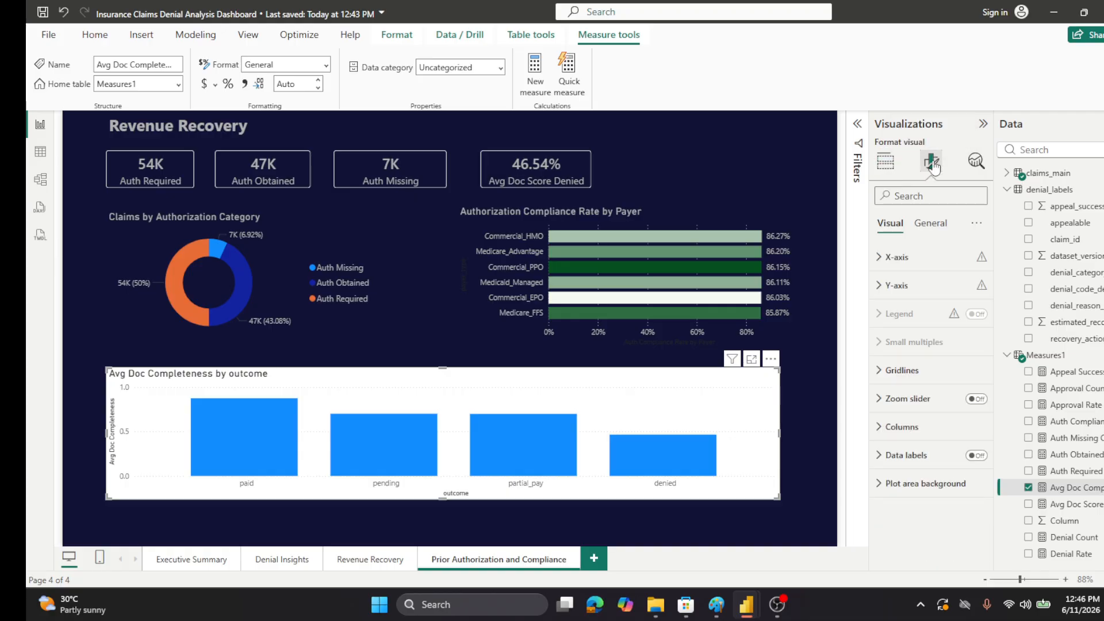
pyautogui.click(977, 455)
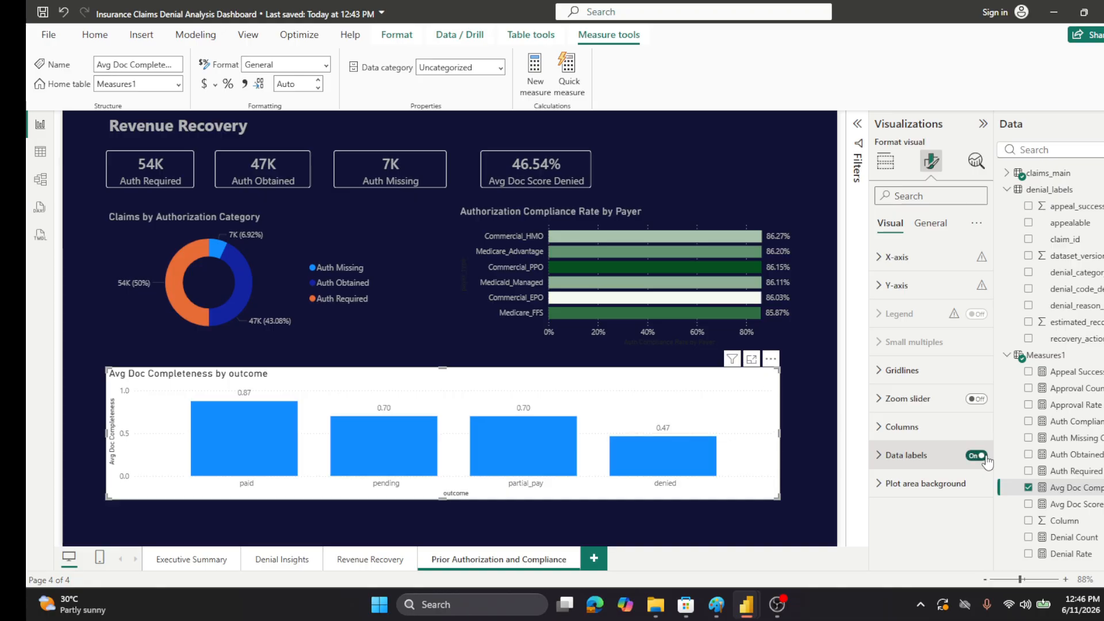
# - Format the Avg Doc Completeness measure as a percentage with two decimal places
pyautogui.click(1070, 473)
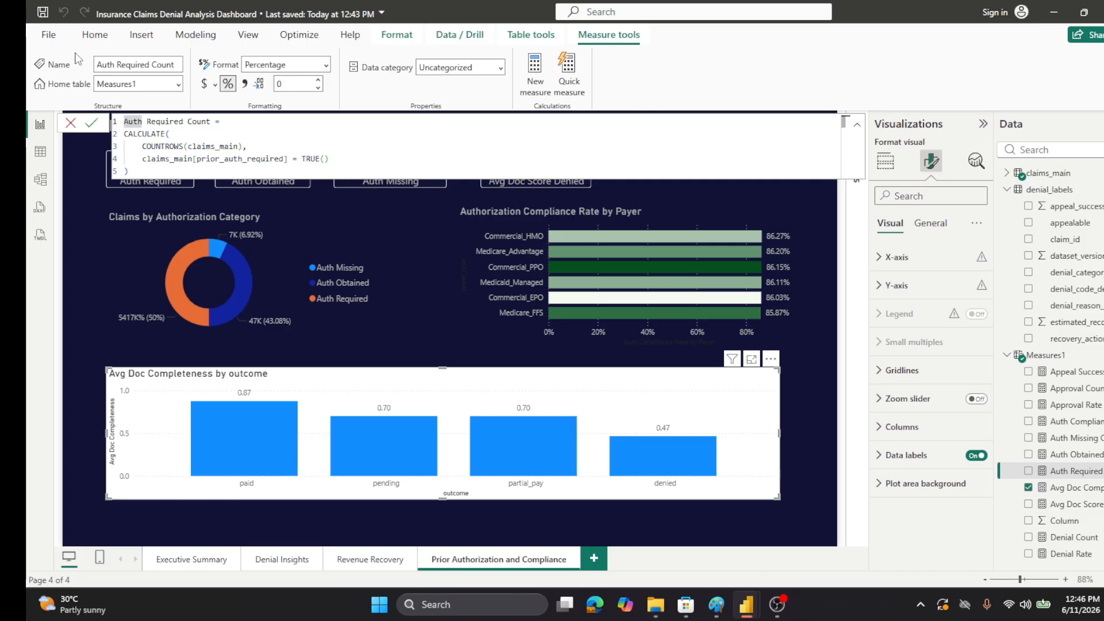
pyautogui.click(1067, 488)
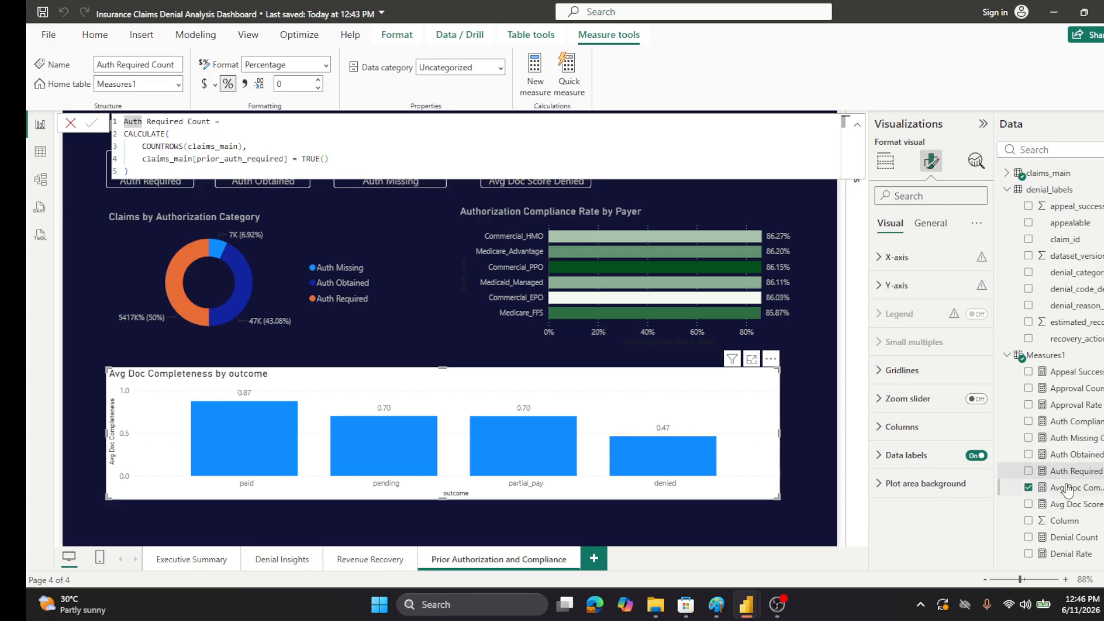
pyautogui.click(227, 86)
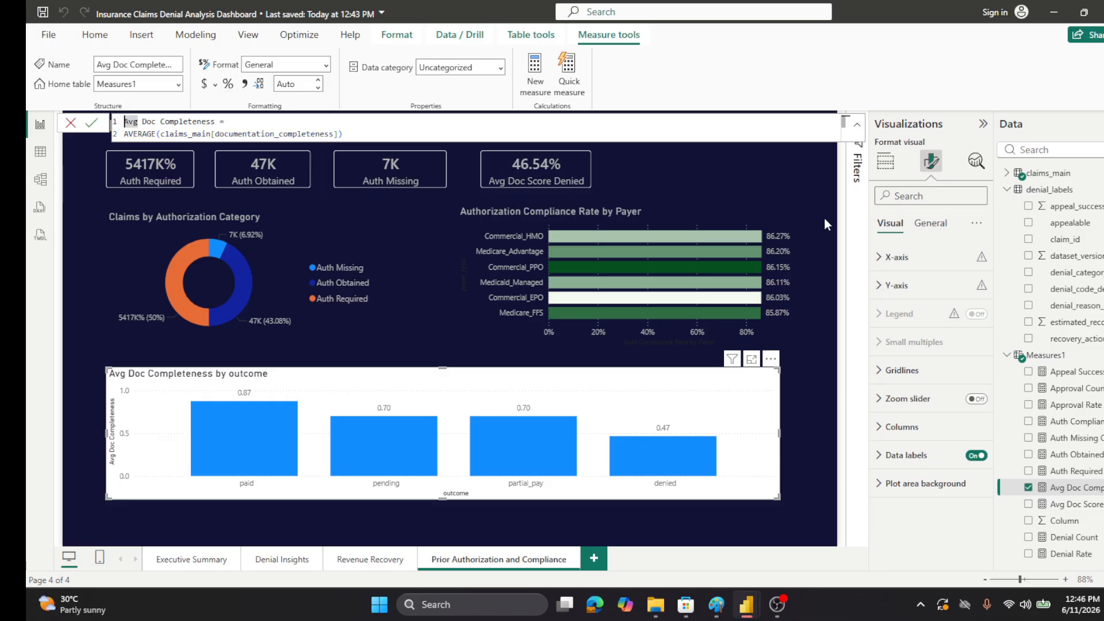
pyautogui.click(795, 430)
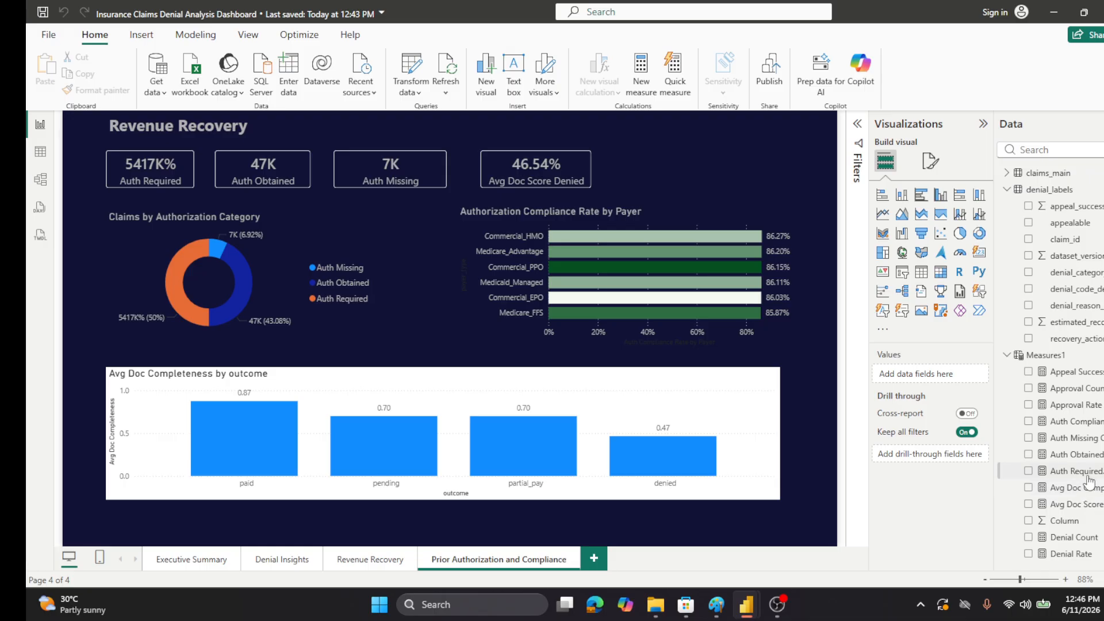
pyautogui.click(1084, 490)
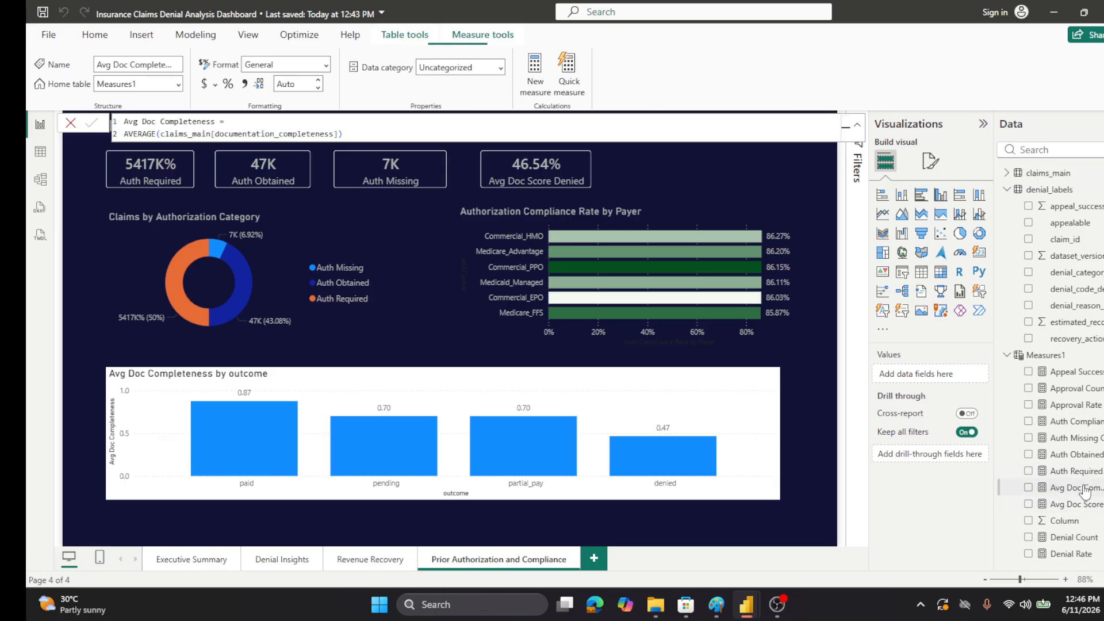
pyautogui.click(228, 84)
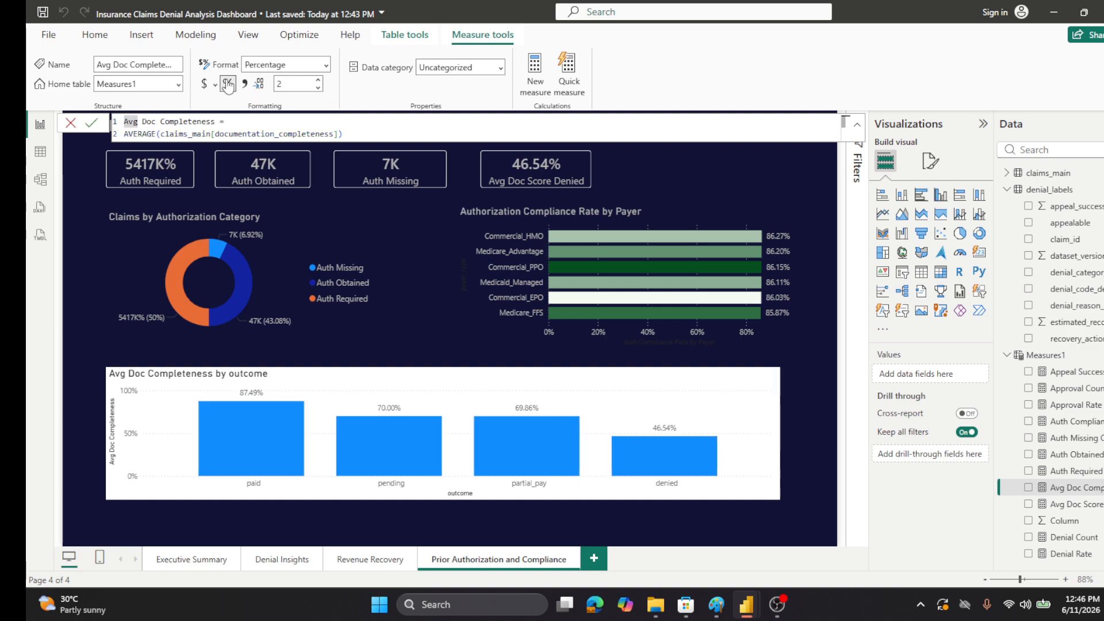
pyautogui.click(228, 84)
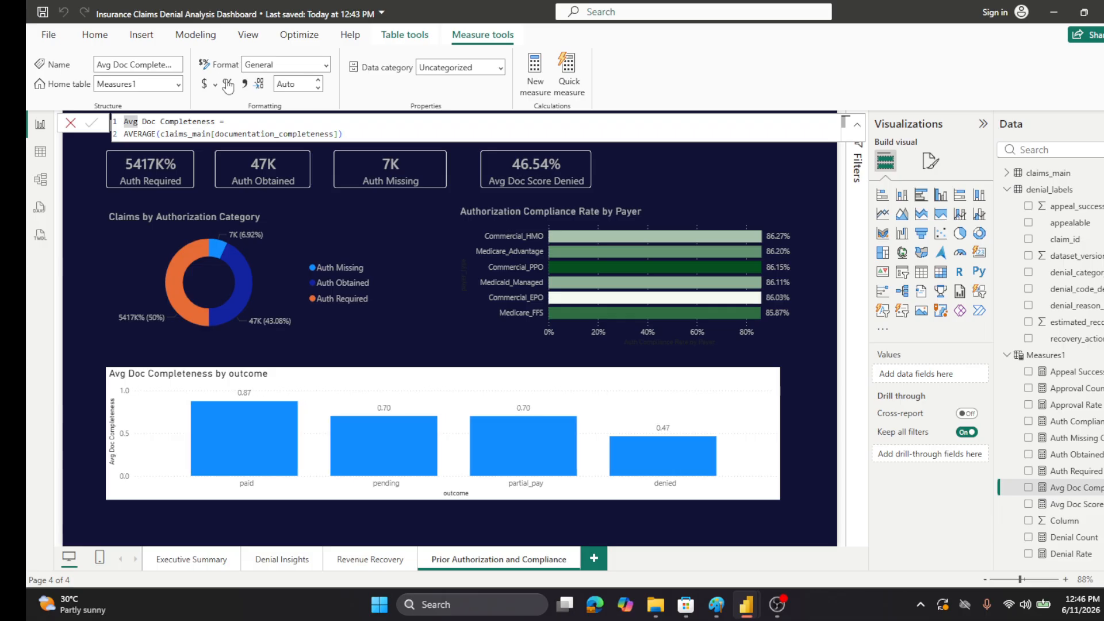
pyautogui.click(228, 85)
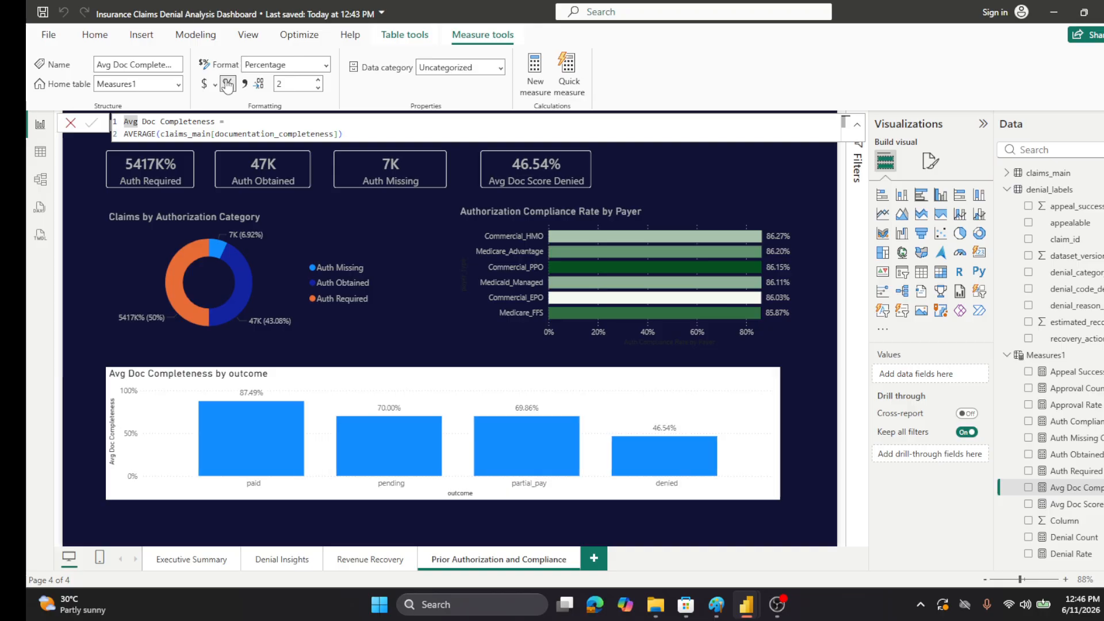
pyautogui.click(813, 367)
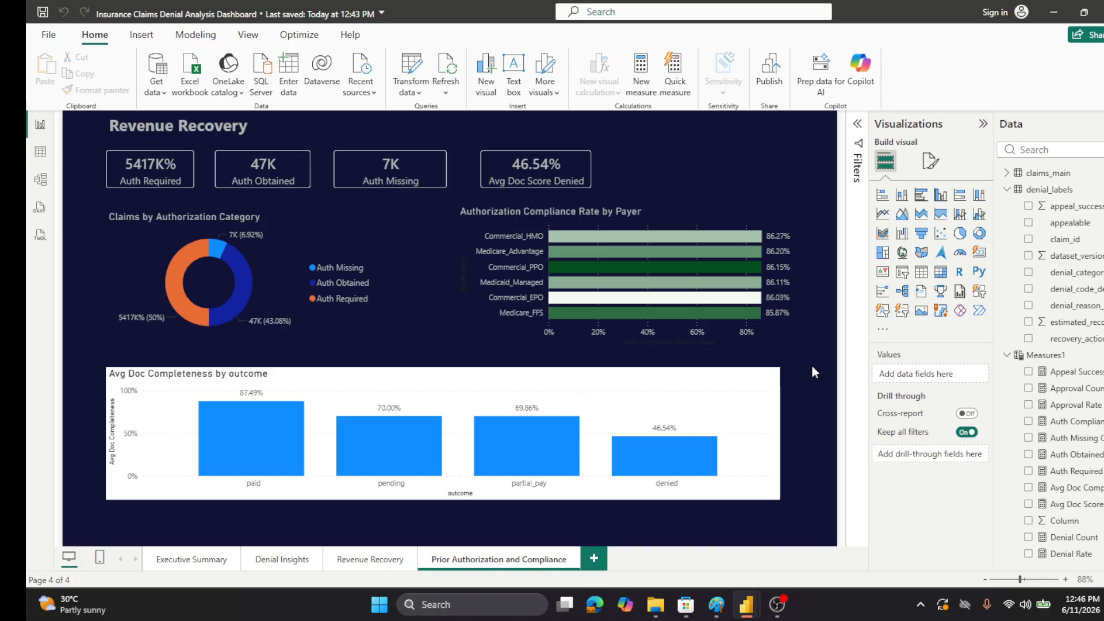
# - Turn off the background of the Avg Doc Completeness by outcome column chart
pyautogui.click(928, 162)
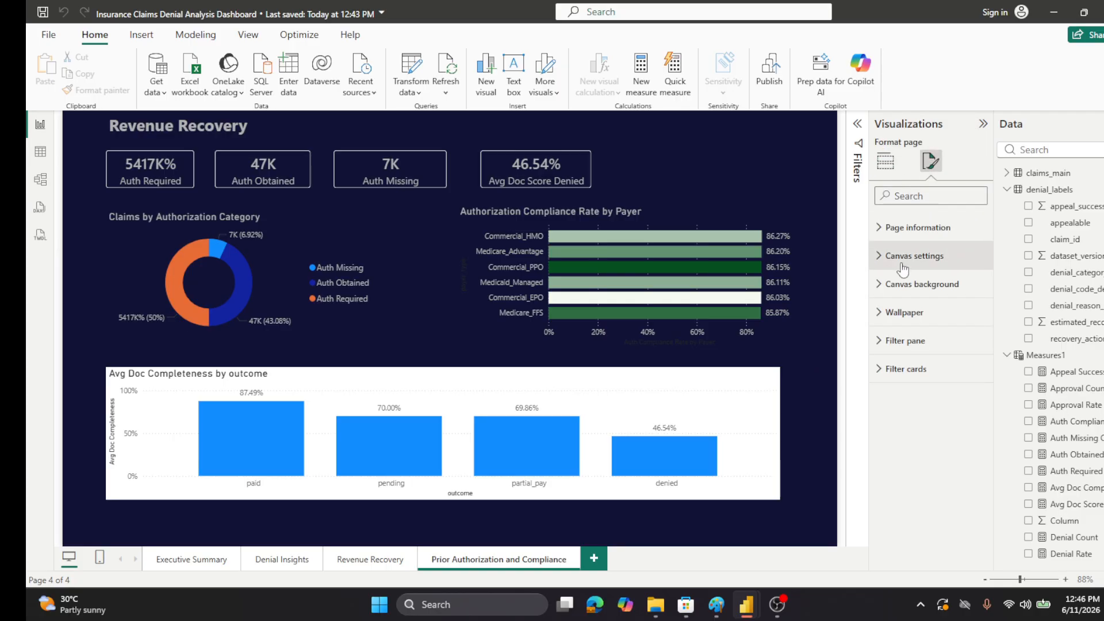
pyautogui.click(885, 163)
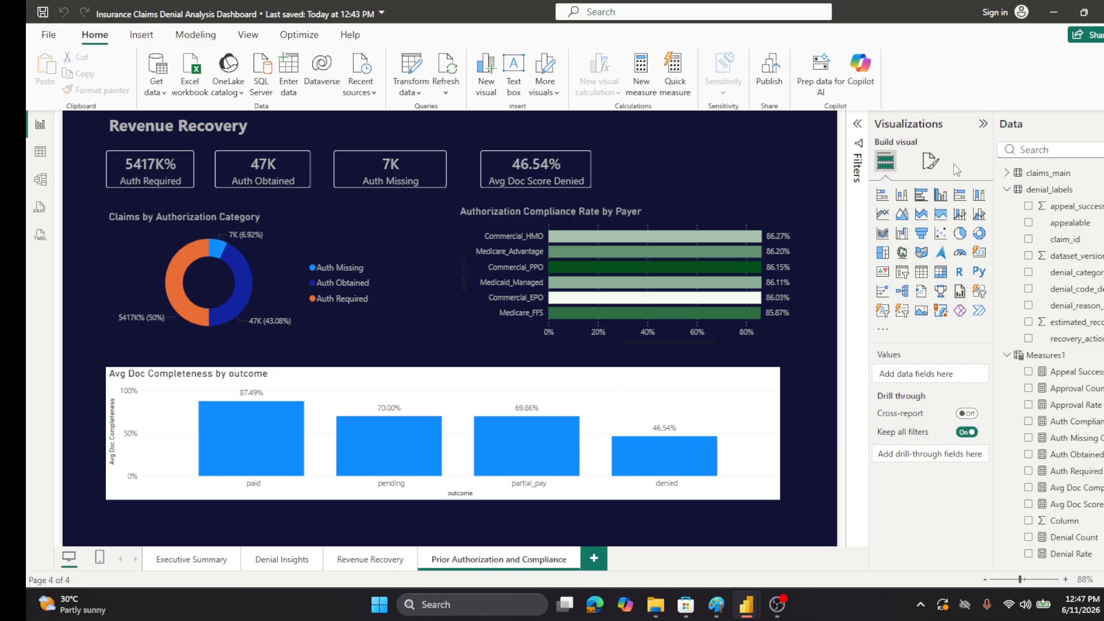
pyautogui.click(930, 162)
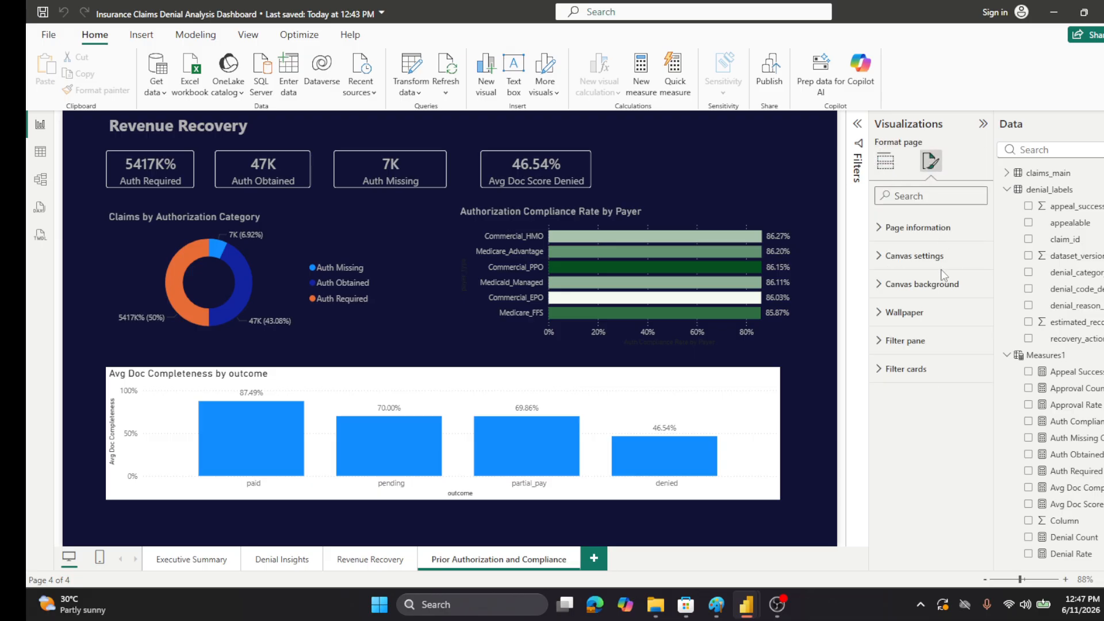
pyautogui.click(742, 394)
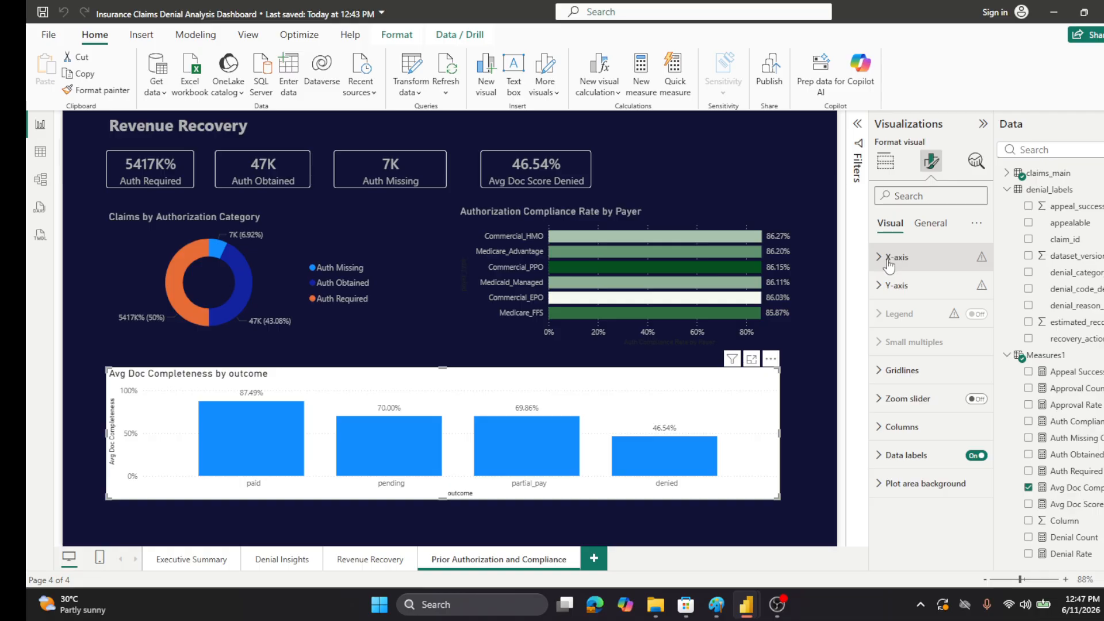
pyautogui.click(930, 223)
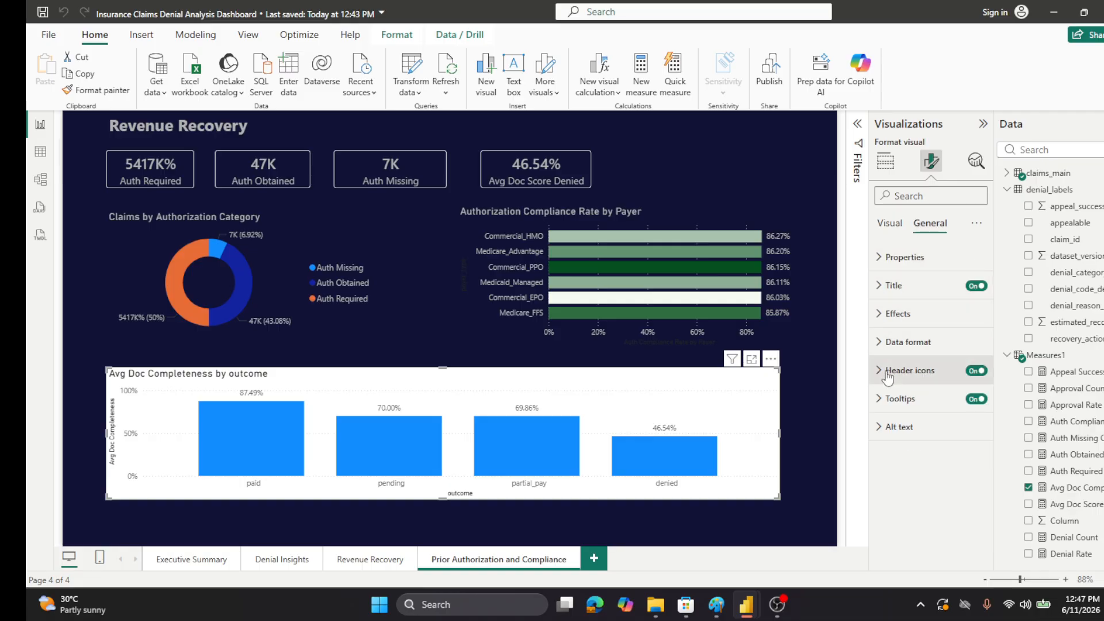
pyautogui.click(888, 315)
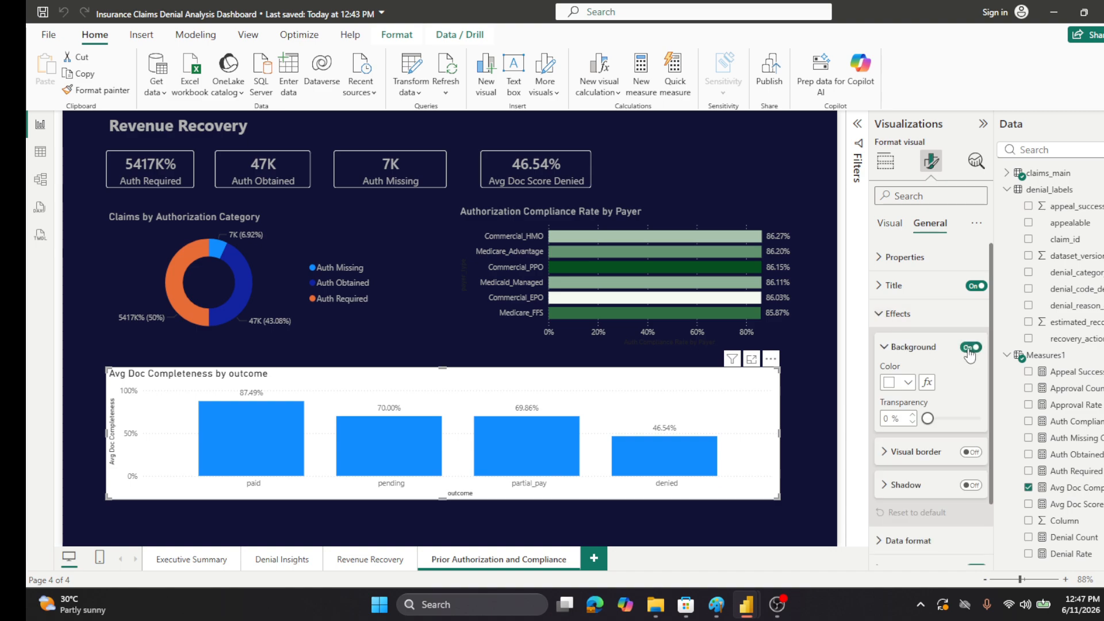
pyautogui.click(969, 348)
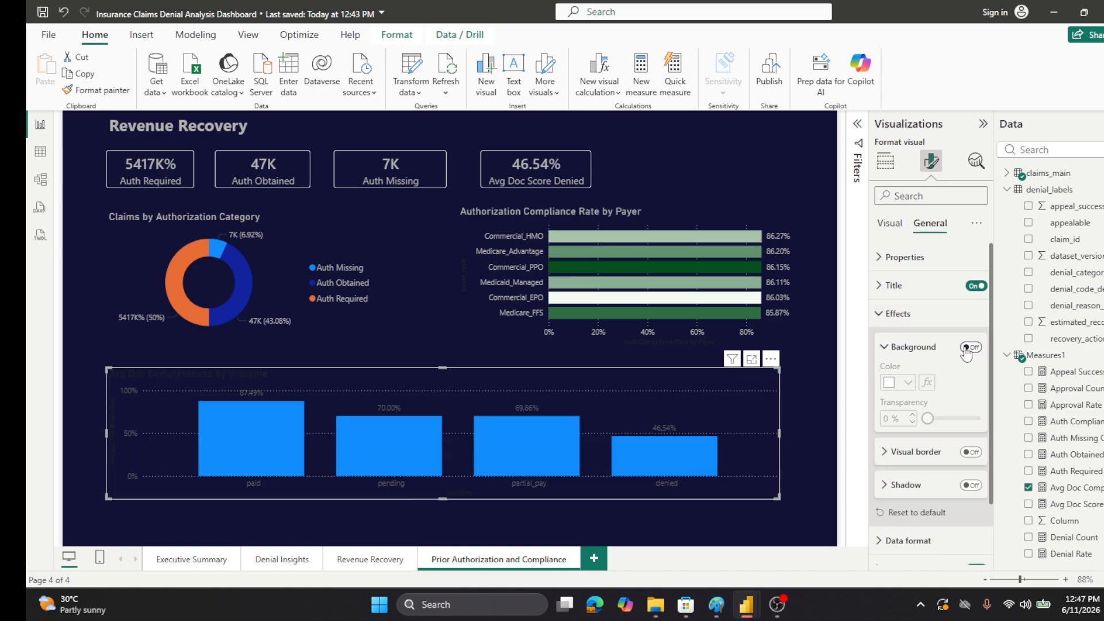
pyautogui.scroll(-2, 943, 384)
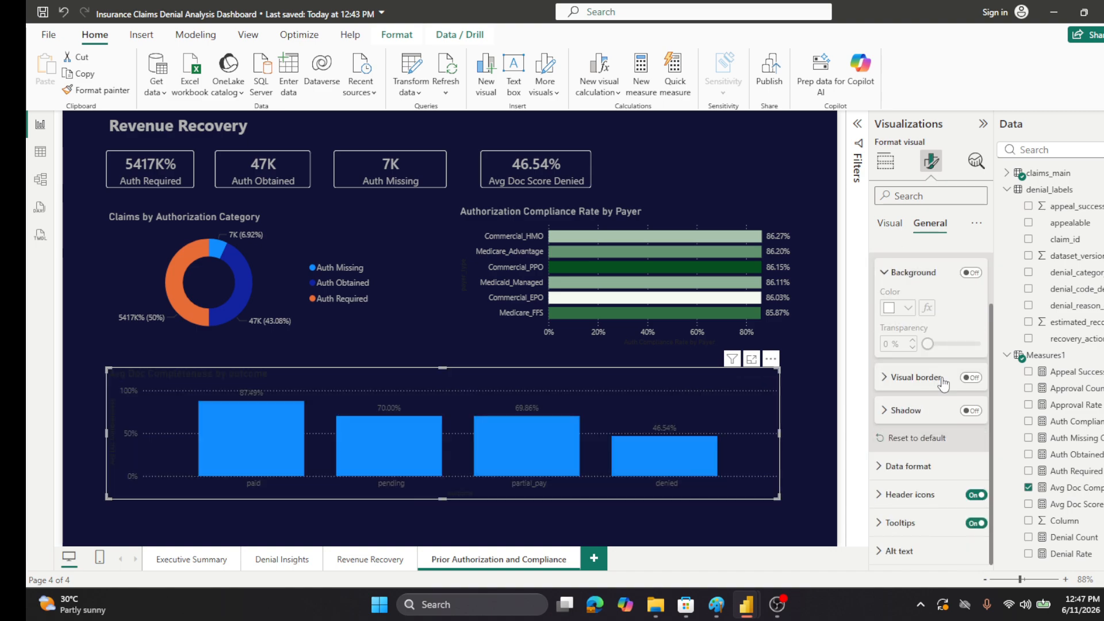
pyautogui.click(881, 470)
pyautogui.scroll(-4, 895, 462)
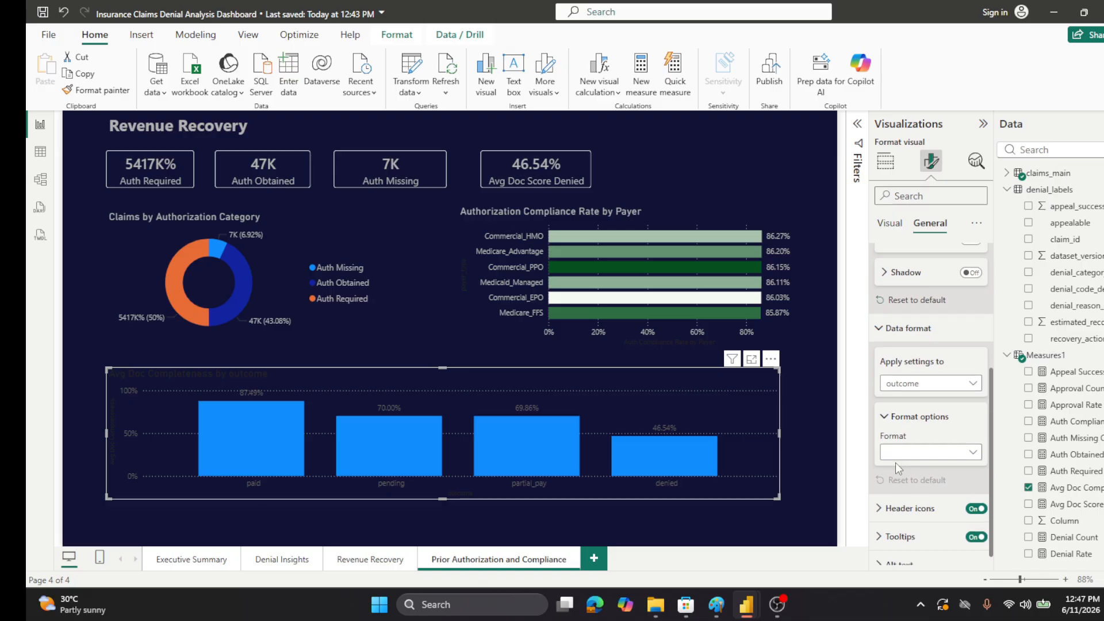
pyautogui.scroll(4, 895, 462)
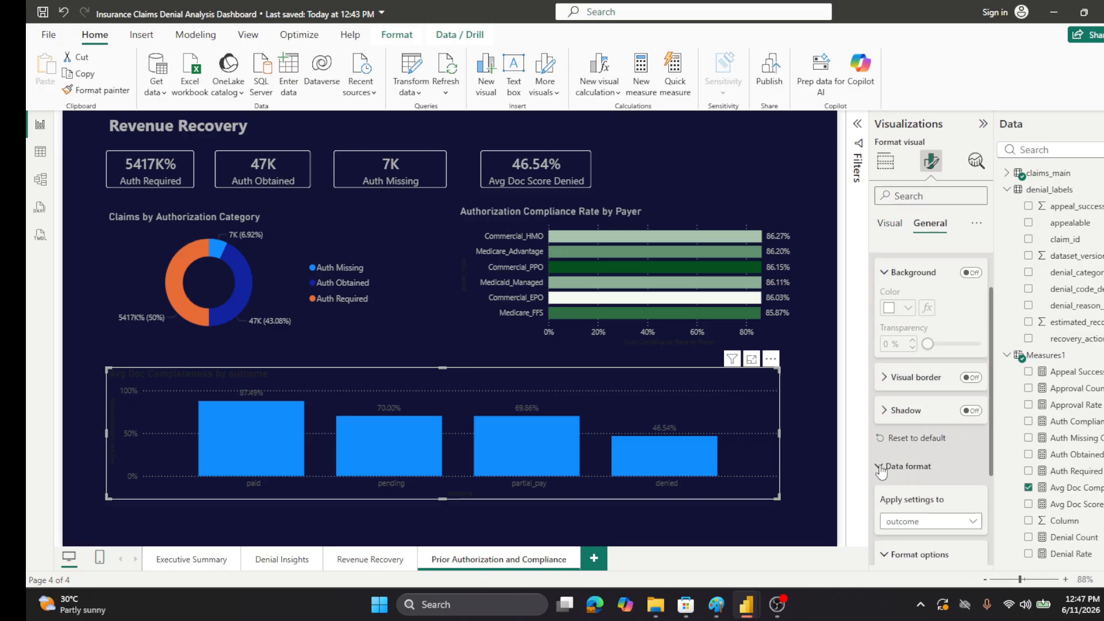
pyautogui.click(881, 471)
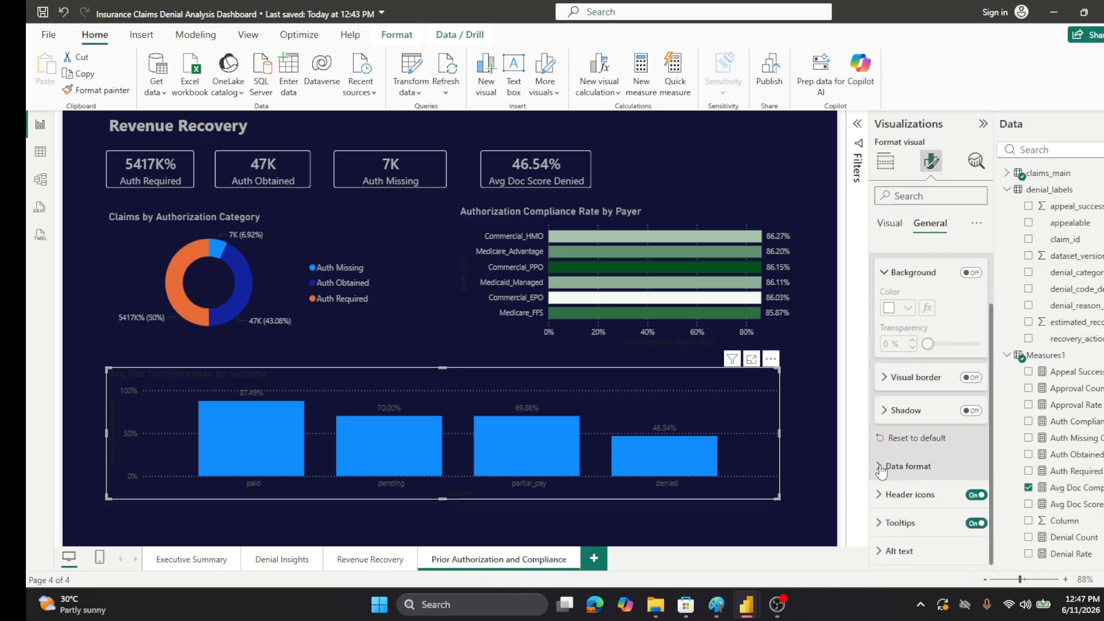
# - Set the colour of the column chart's X-axis values to light grey
pyautogui.click(885, 224)
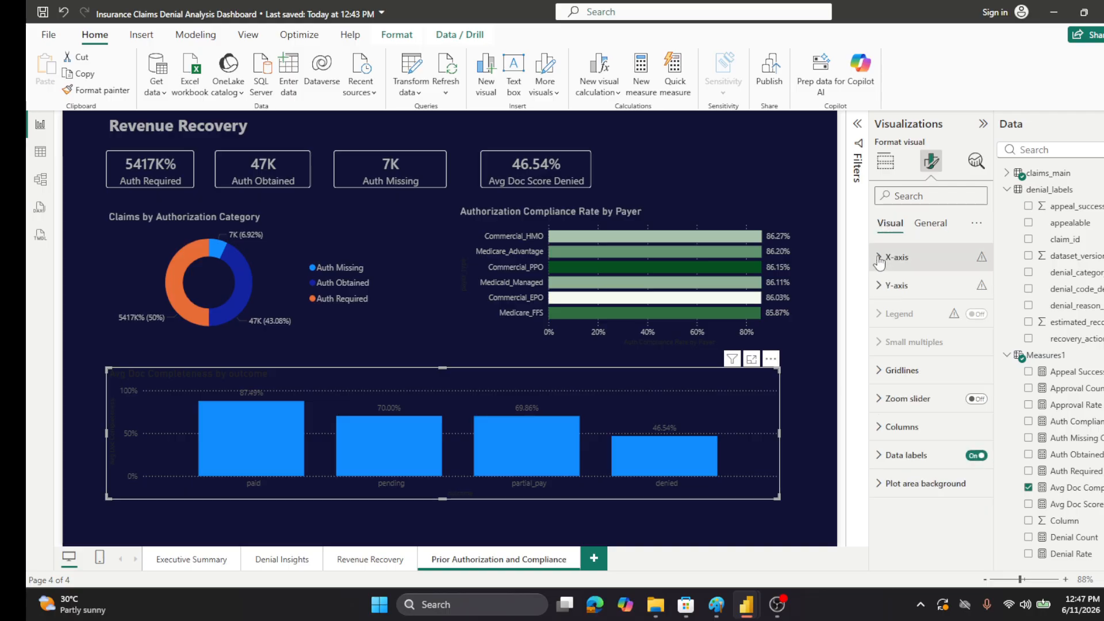
pyautogui.click(879, 258)
pyautogui.click(908, 383)
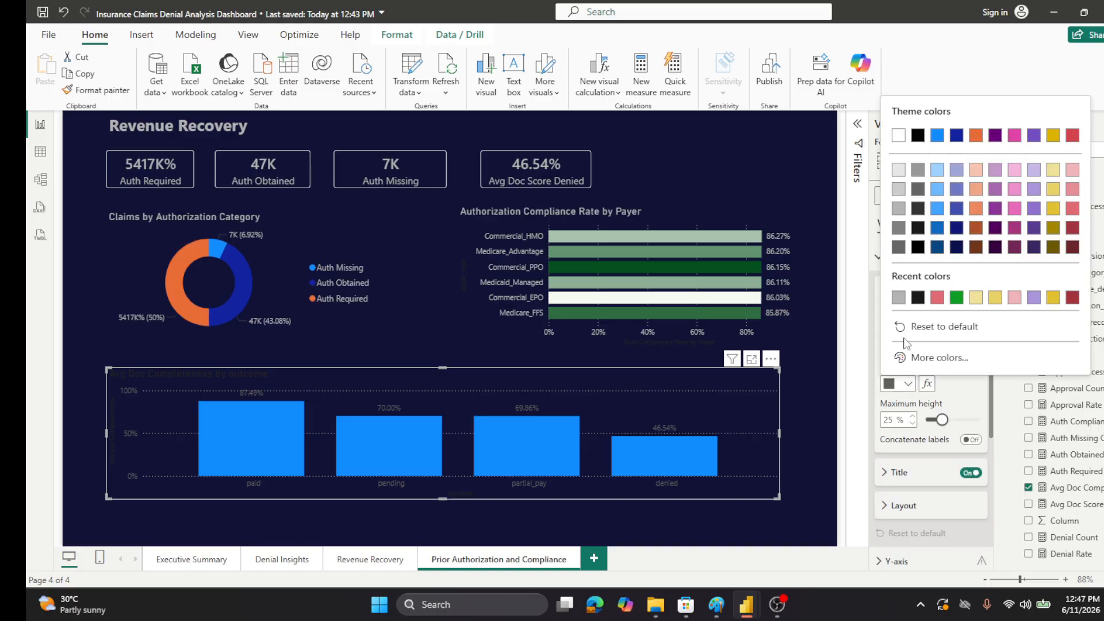
pyautogui.click(898, 211)
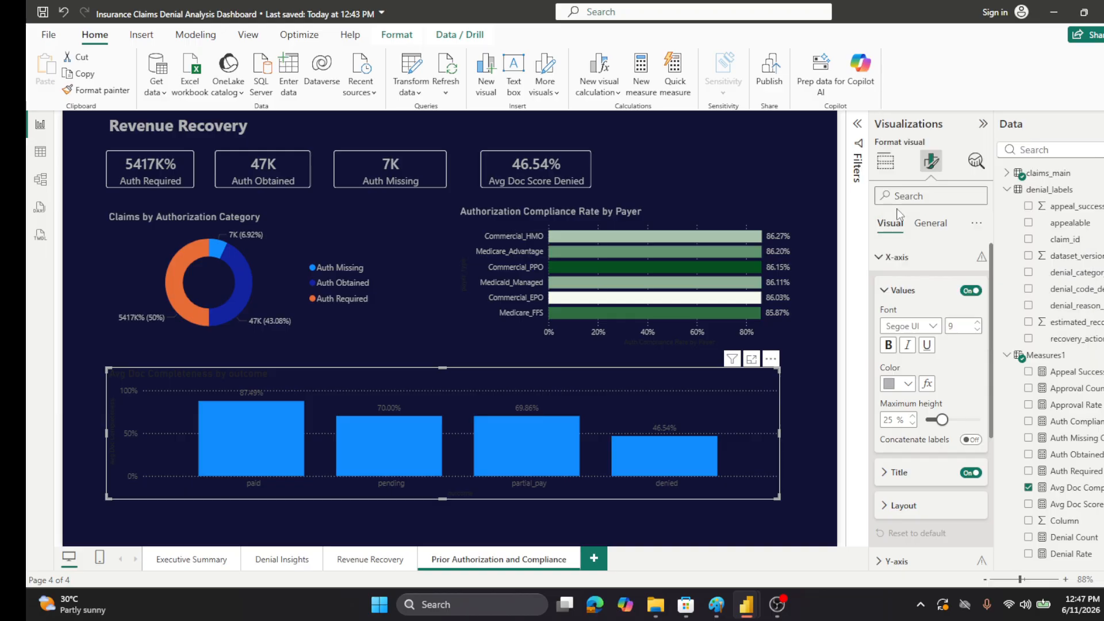
pyautogui.click(880, 257)
# - Set the colour of the column chart's Y-axis values to light grey
pyautogui.click(880, 287)
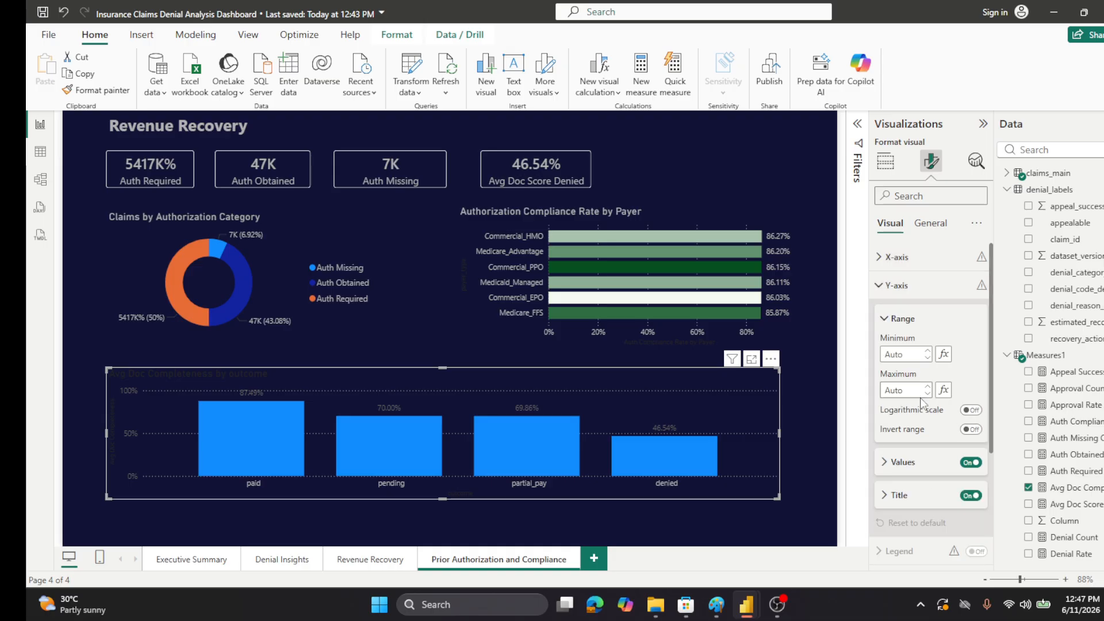
pyautogui.scroll(-1, 922, 403)
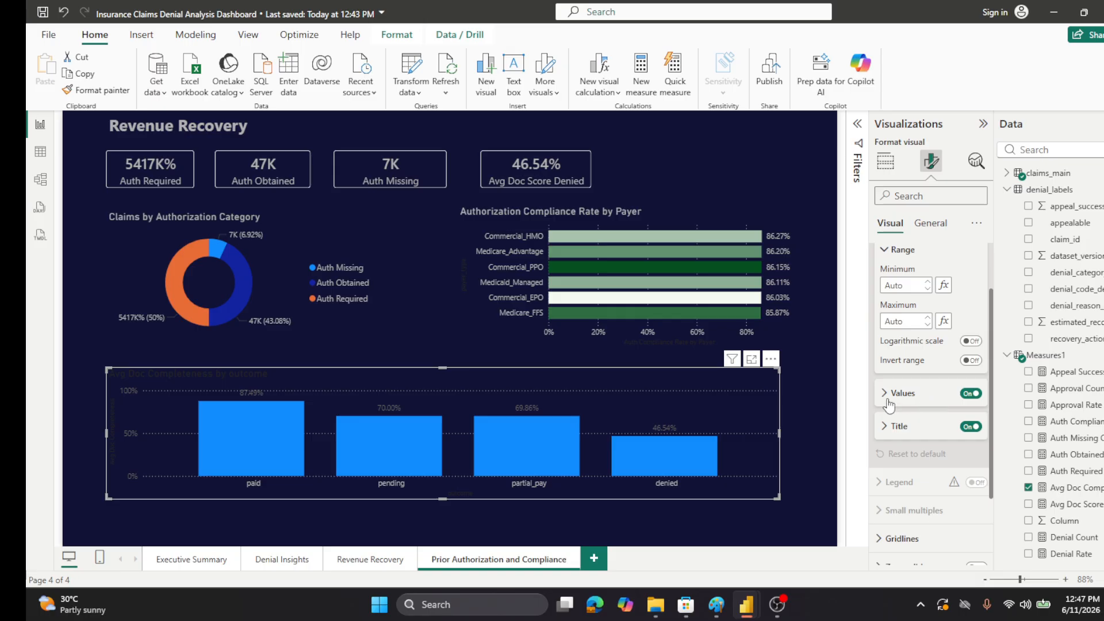
pyautogui.click(901, 395)
pyautogui.scroll(-1, 902, 396)
pyautogui.click(900, 417)
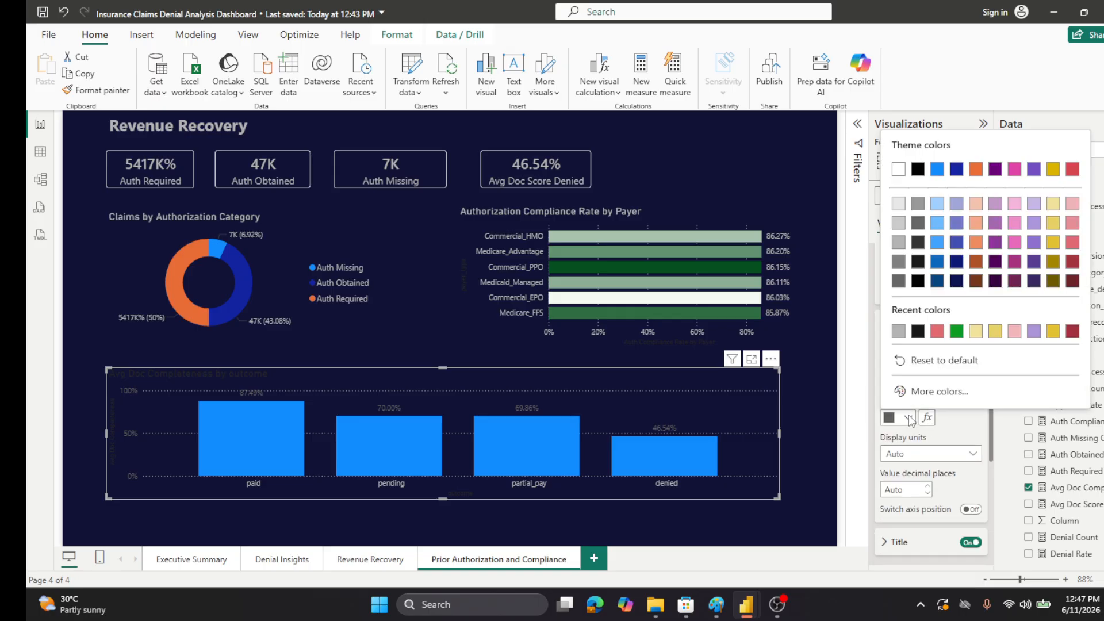
pyautogui.click(897, 246)
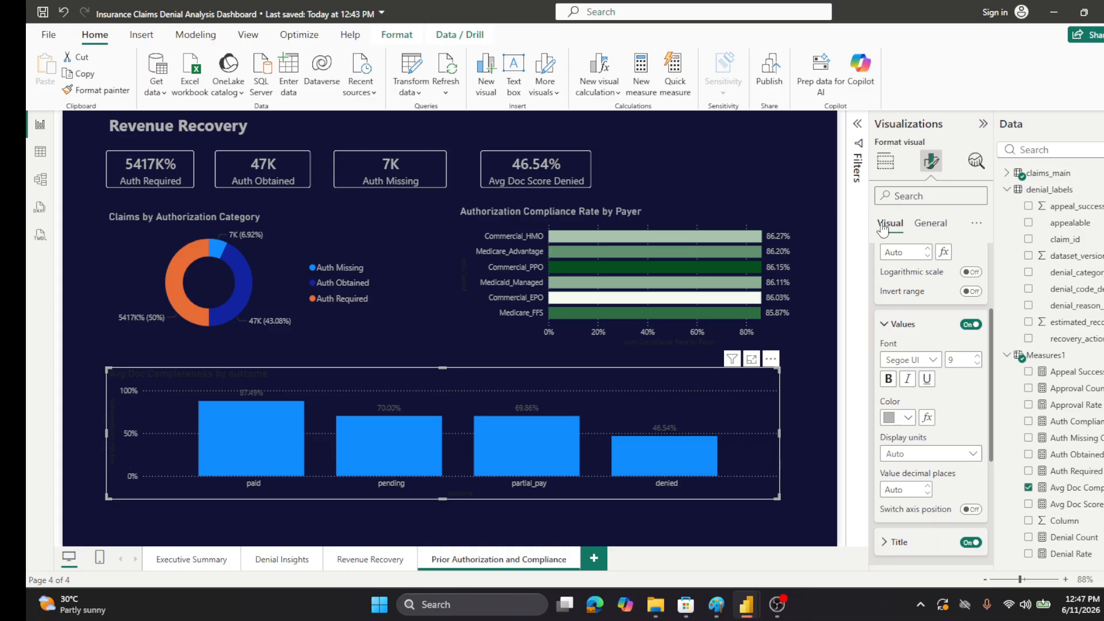
pyautogui.click(884, 323)
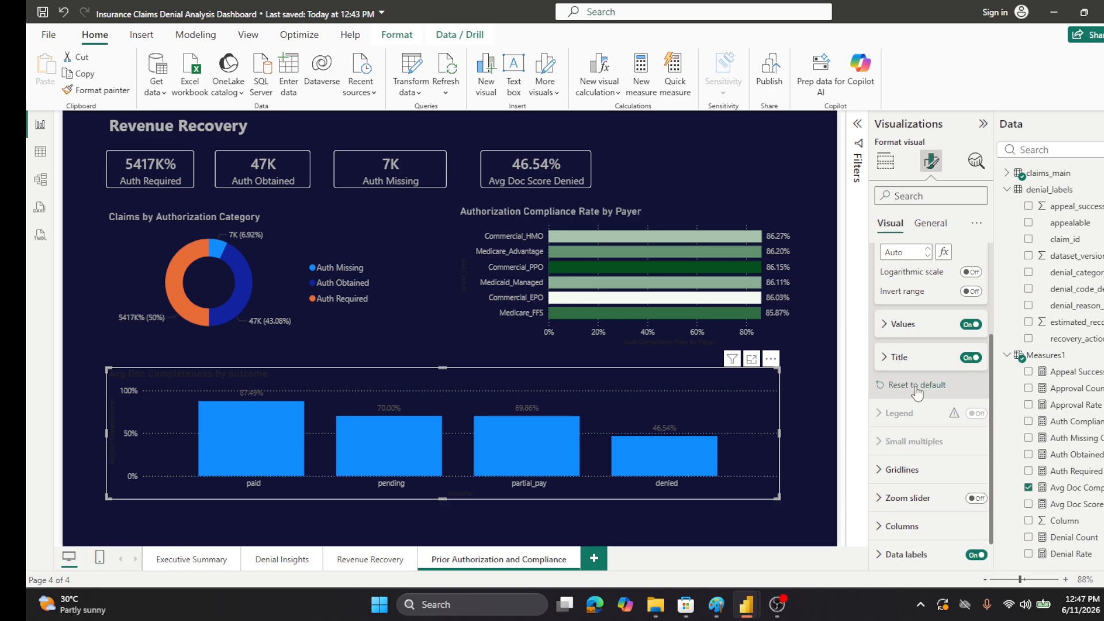
# - Set the colour of the column chart's data label values to light grey
pyautogui.scroll(-1, 916, 393)
pyautogui.click(879, 523)
pyautogui.scroll(-6, 924, 449)
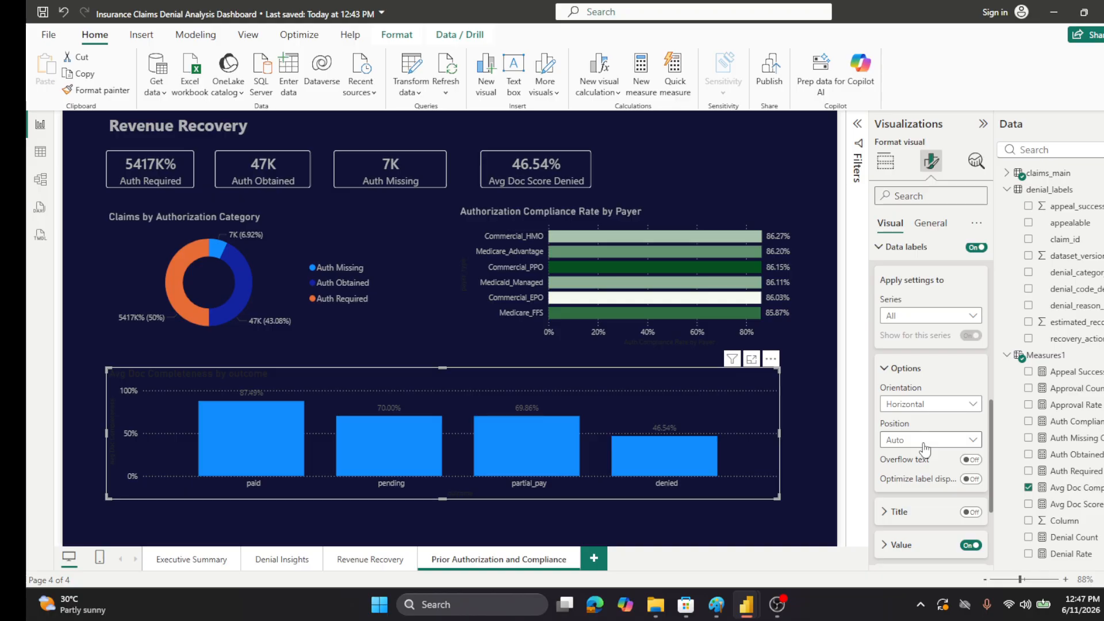
pyautogui.scroll(-3, 924, 449)
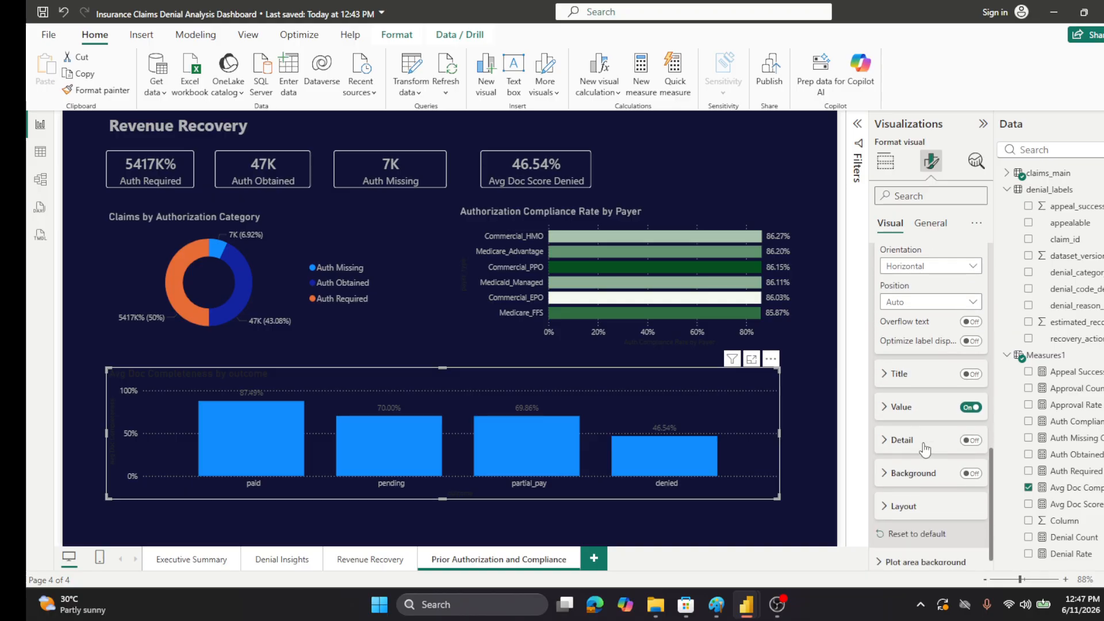
pyautogui.click(887, 412)
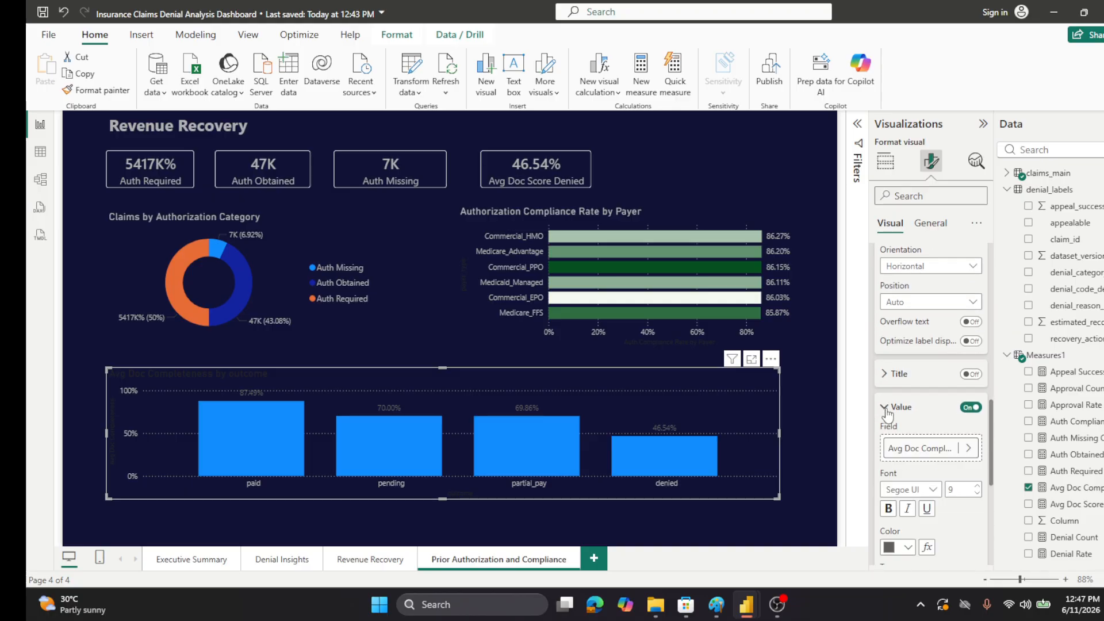
pyautogui.click(897, 547)
pyautogui.click(898, 371)
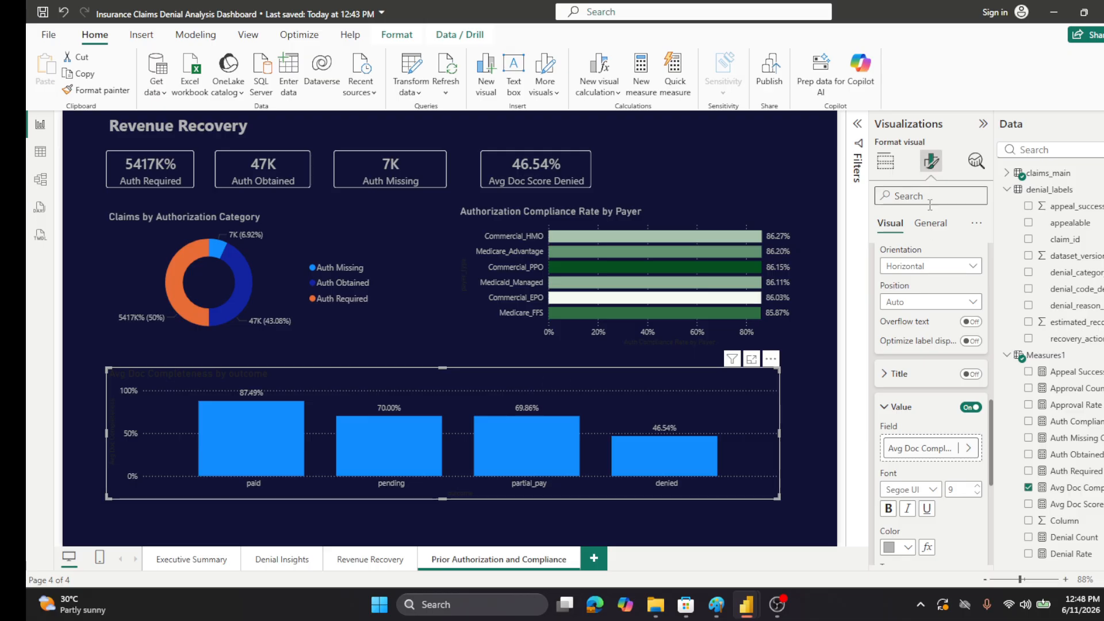
# - Set the text colour of the Avg Doc Completeness by outcome chart title to light grey
pyautogui.click(929, 223)
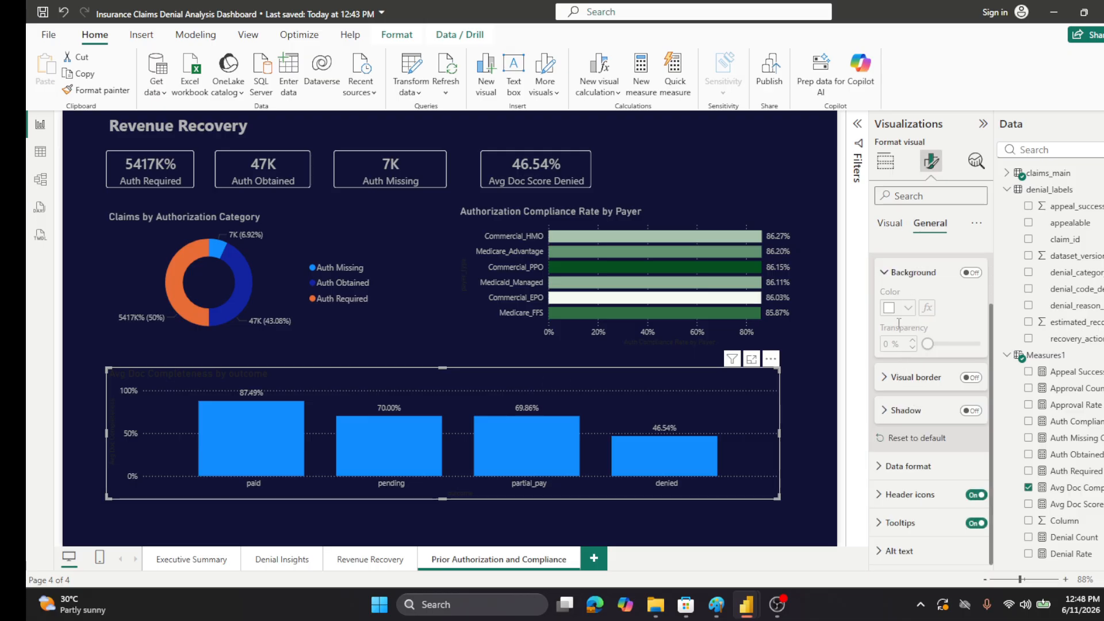
pyautogui.scroll(1, 896, 280)
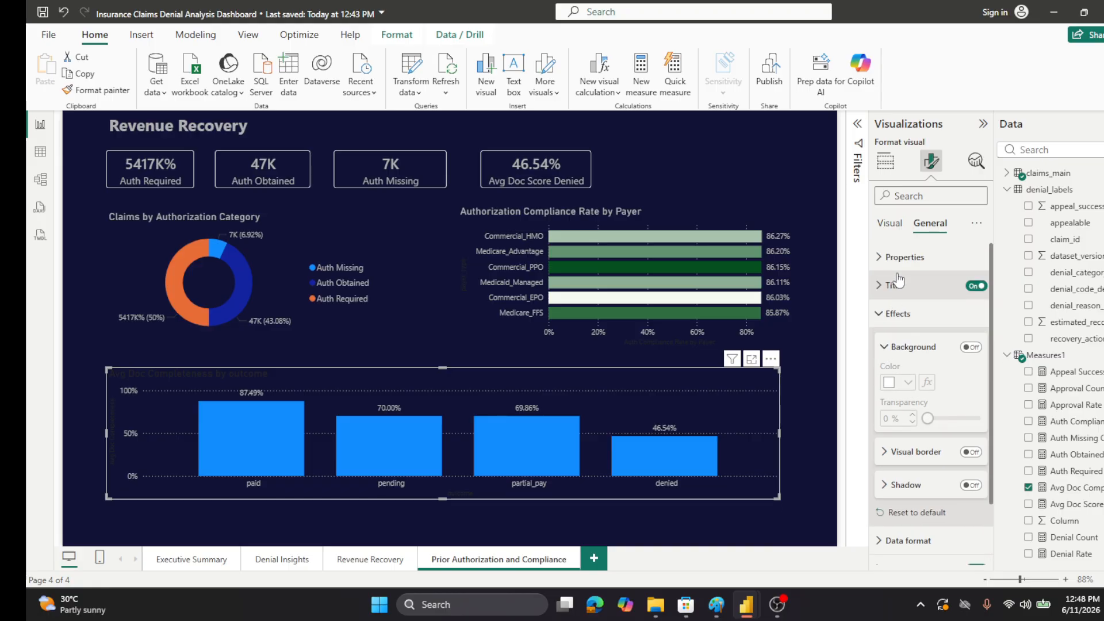
pyautogui.click(878, 287)
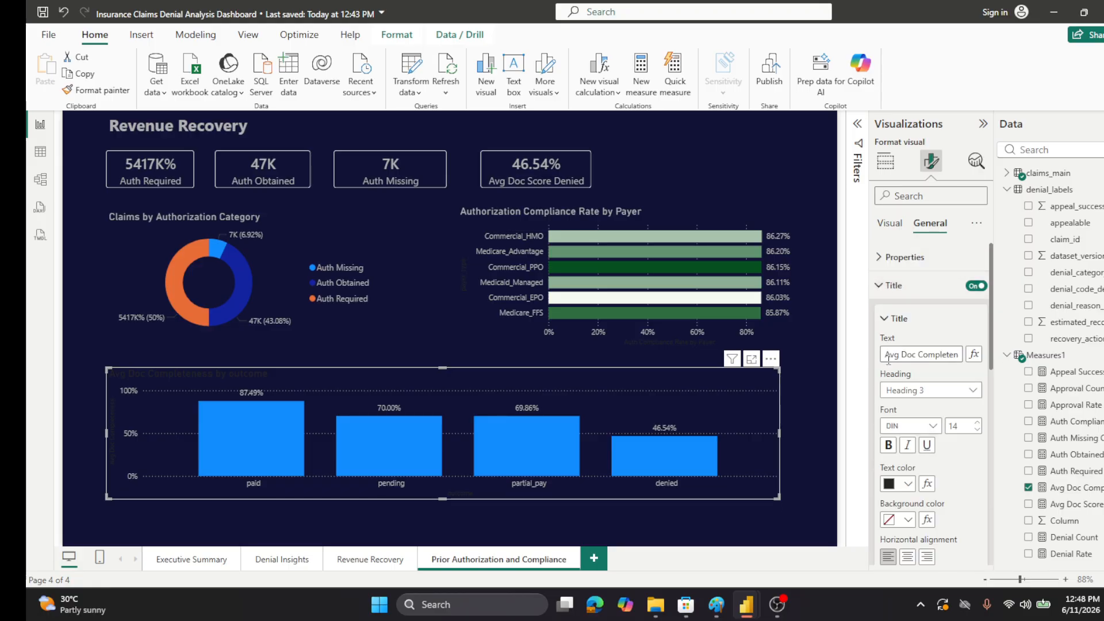
pyautogui.click(908, 485)
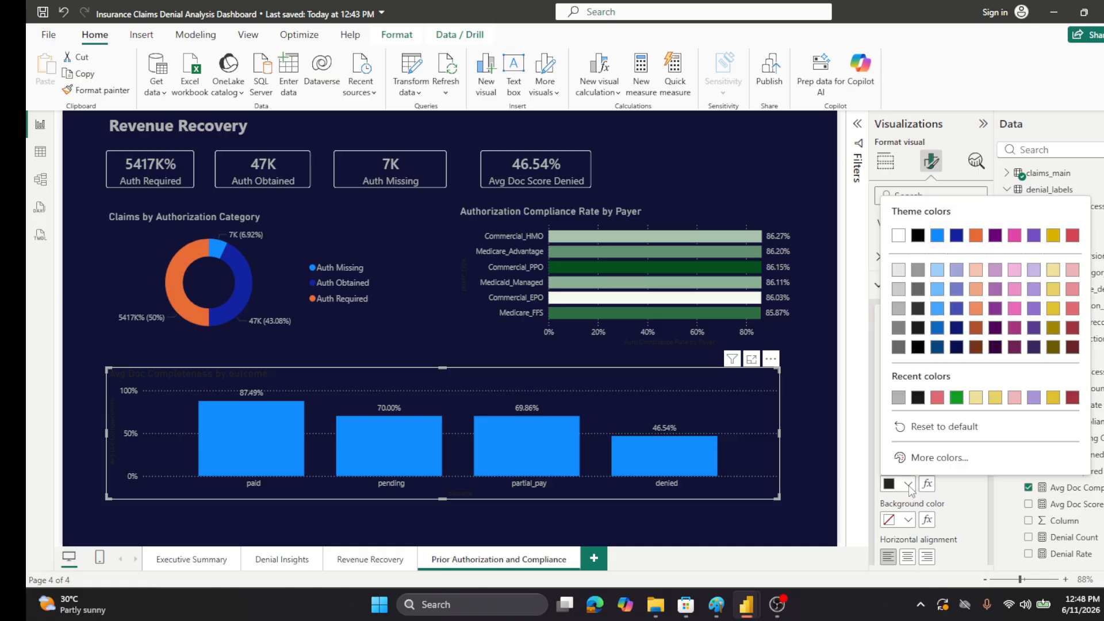
pyautogui.click(899, 311)
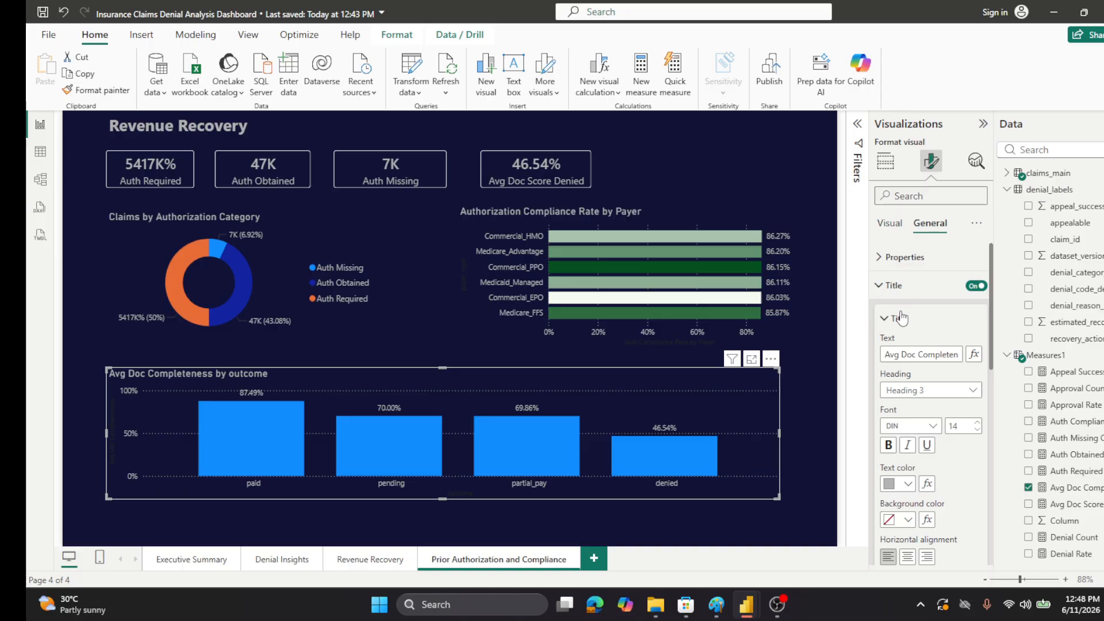
pyautogui.click(818, 368)
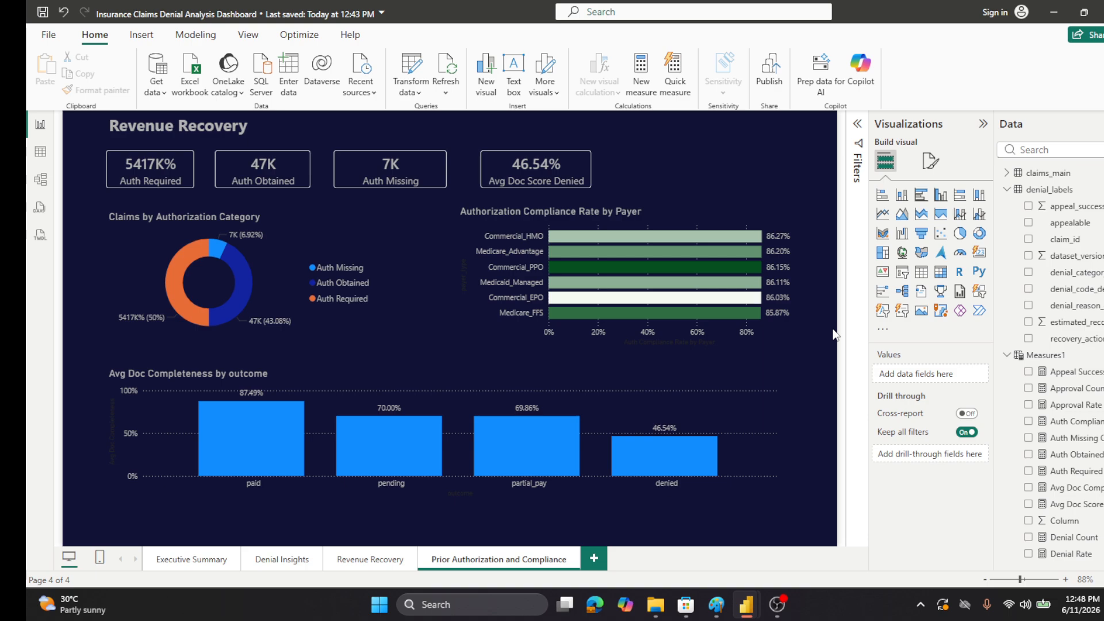
# - Recolour all columns of the Avg Doc Completeness by outcome chart light grey
pyautogui.click(718, 493)
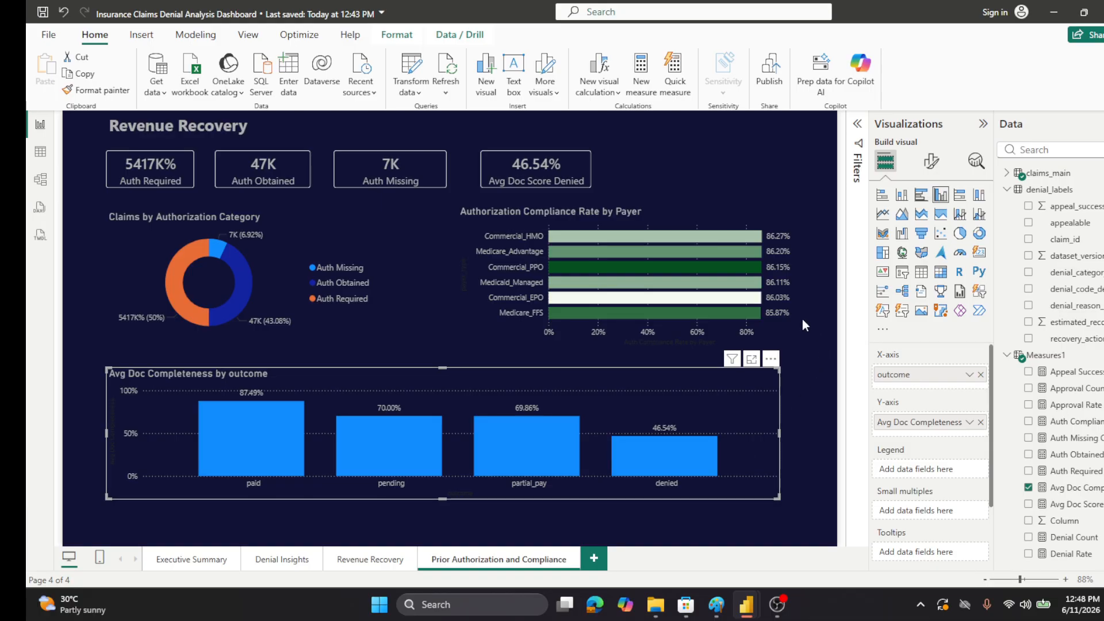
pyautogui.click(762, 333)
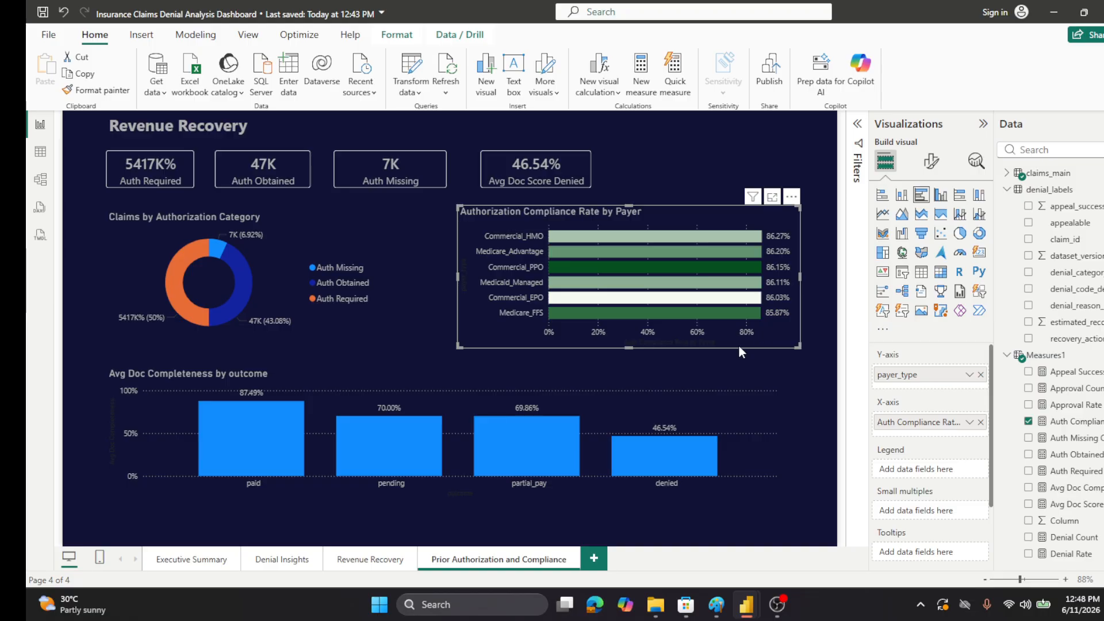
pyautogui.click(766, 442)
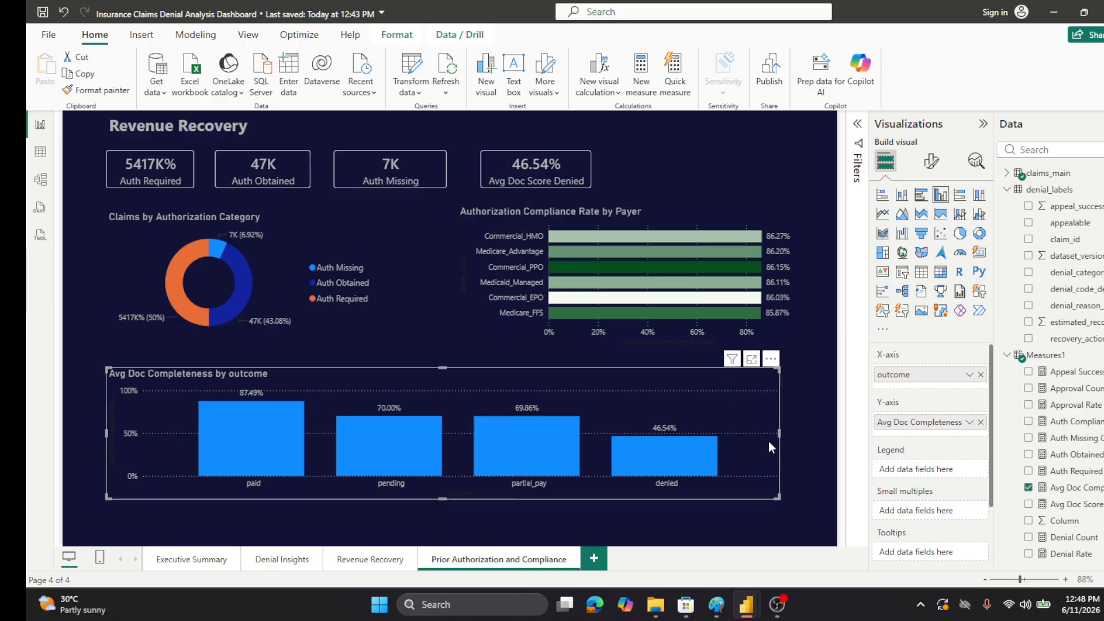
pyautogui.click(929, 162)
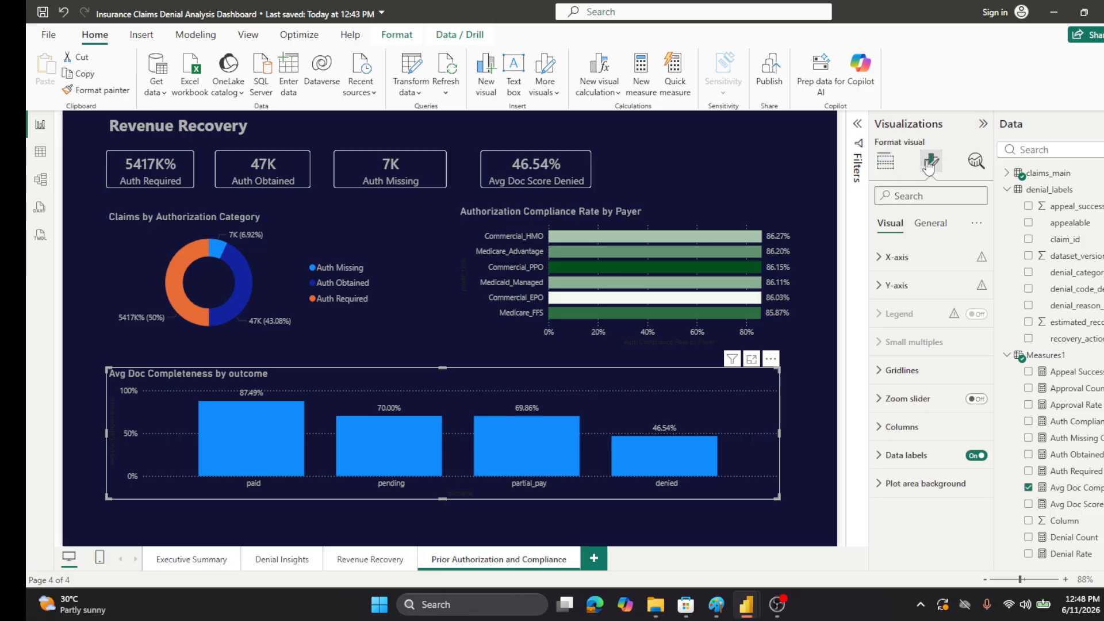
pyautogui.click(880, 426)
pyautogui.scroll(-3, 916, 416)
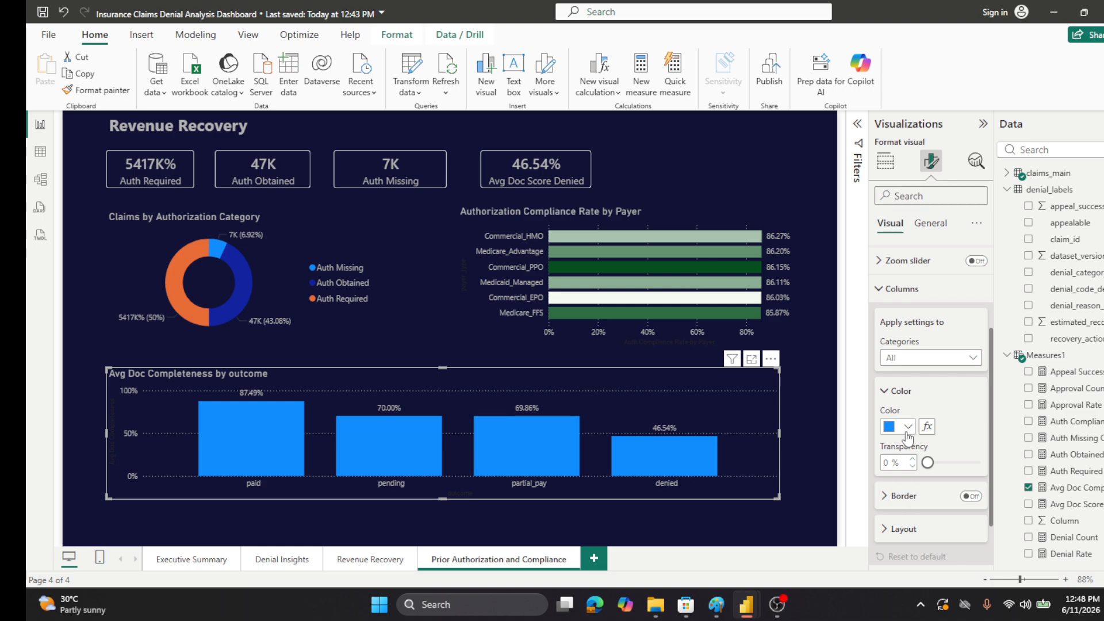
pyautogui.click(908, 428)
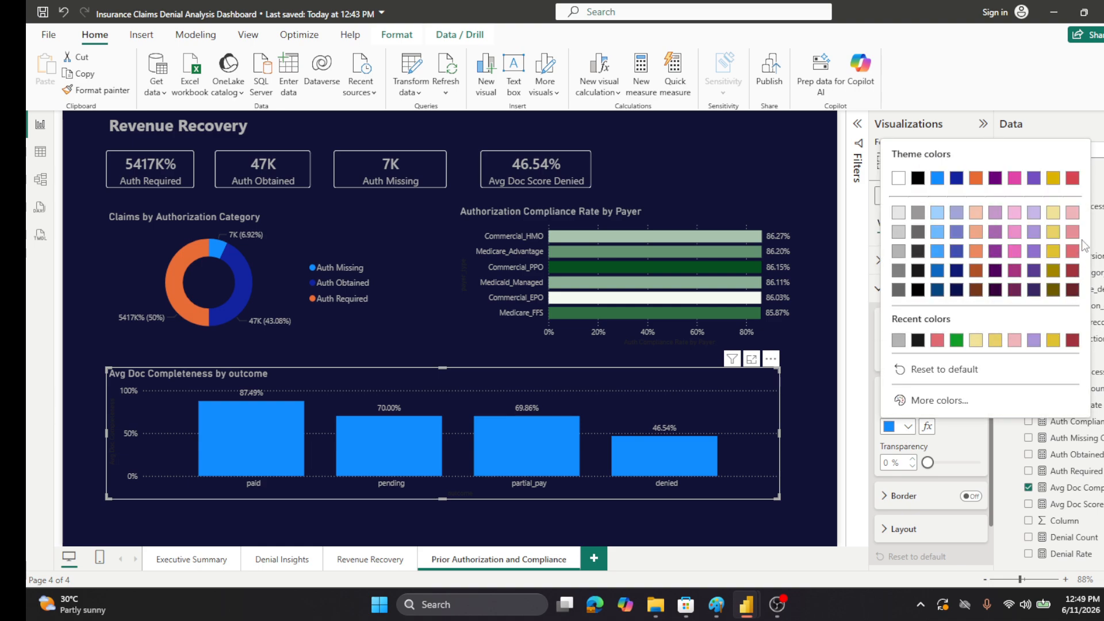
pyautogui.click(1053, 271)
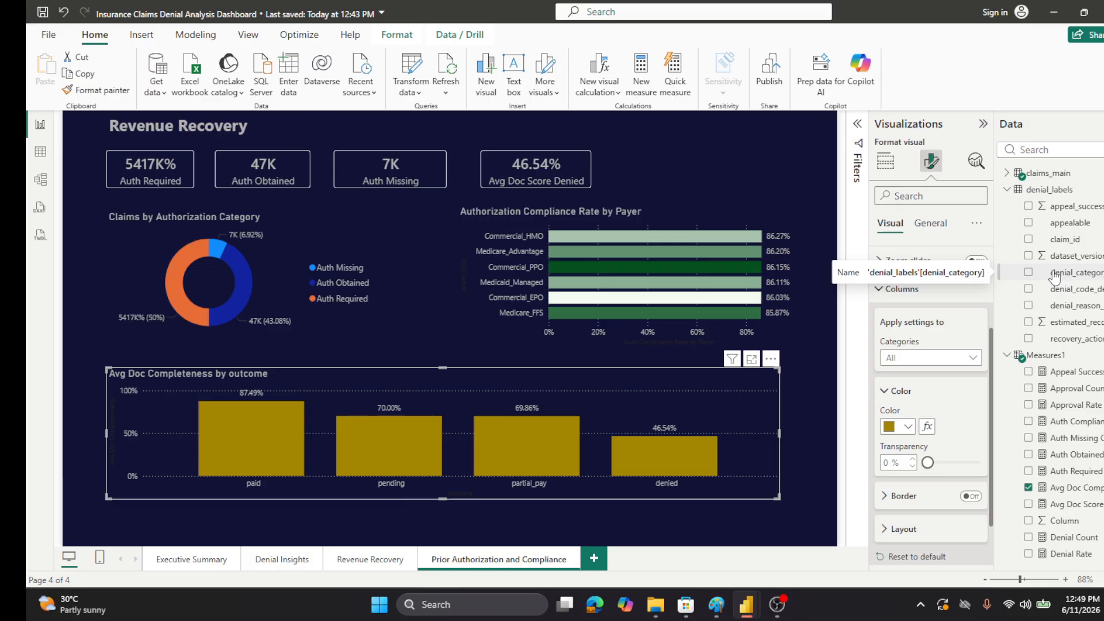
pyautogui.click(908, 429)
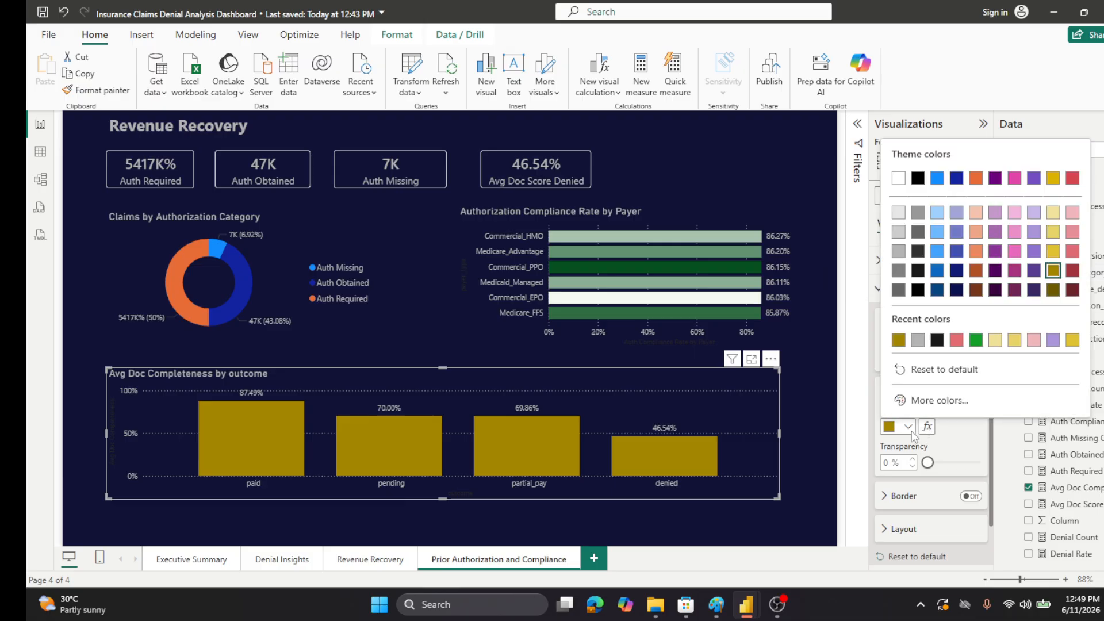
pyautogui.click(895, 233)
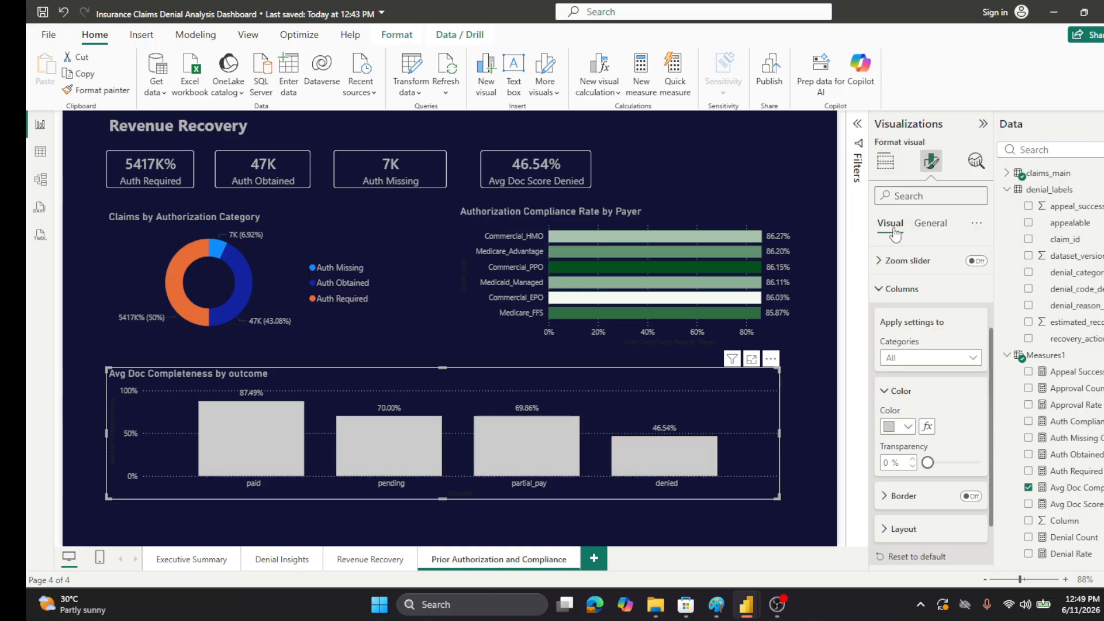
pyautogui.click(807, 475)
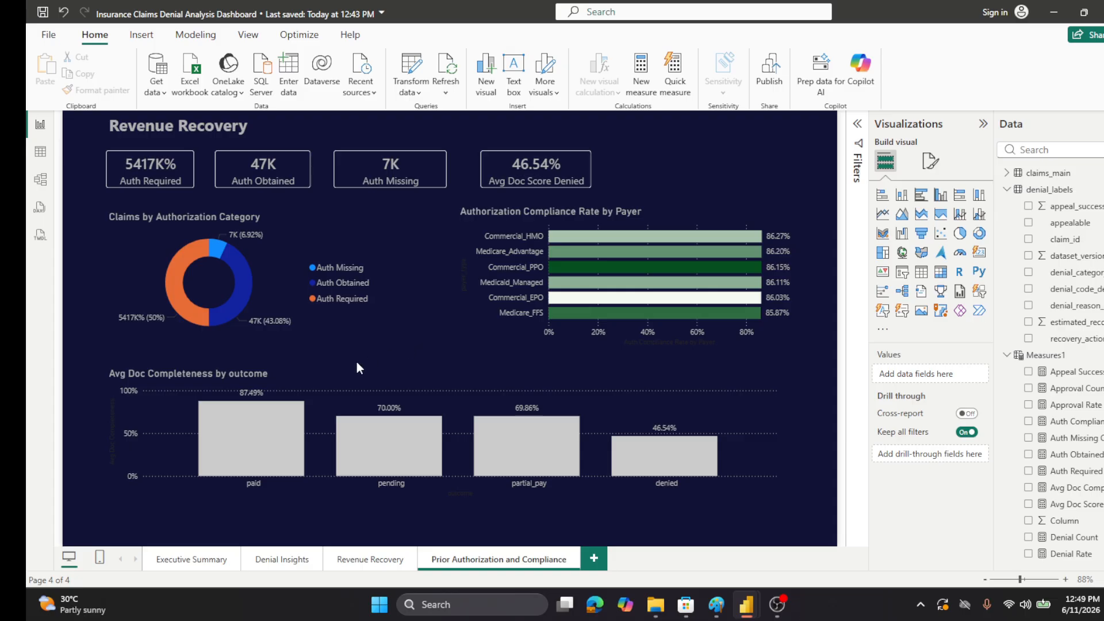
# - Save the Insurance Claims Denial Analysis Dashboard report
pyautogui.moveTo(253, 429)
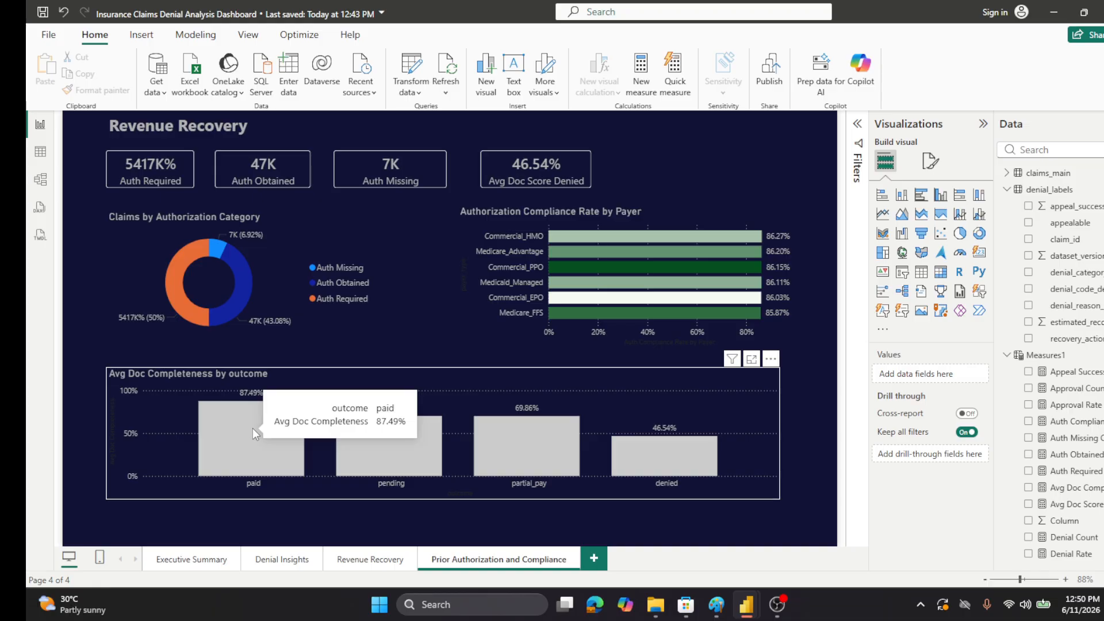
pyautogui.moveTo(408, 459)
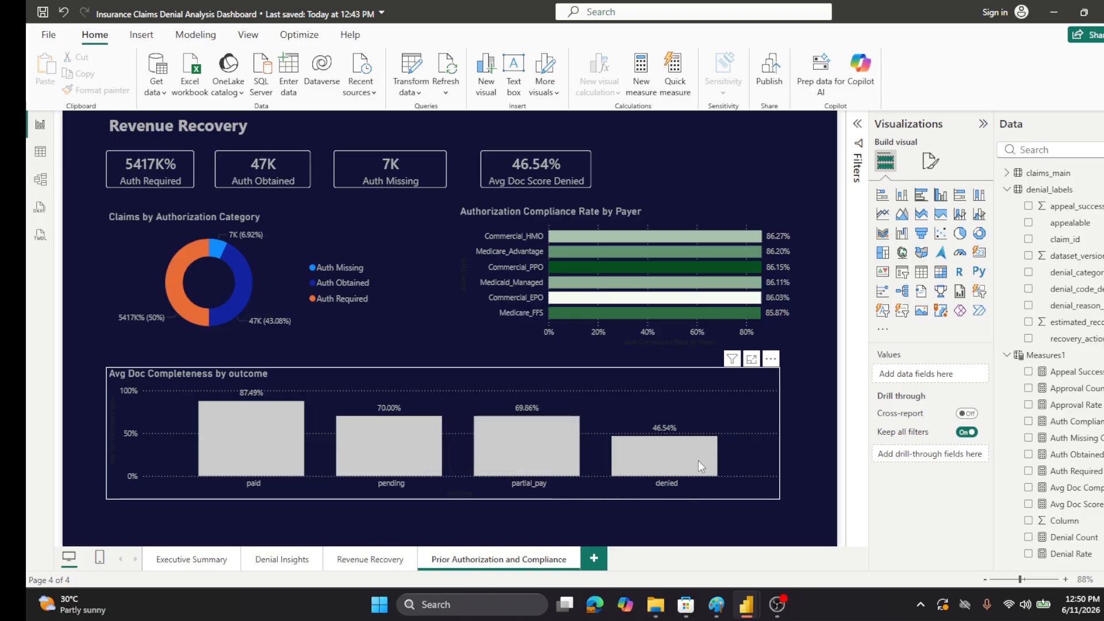
pyautogui.moveTo(698, 463)
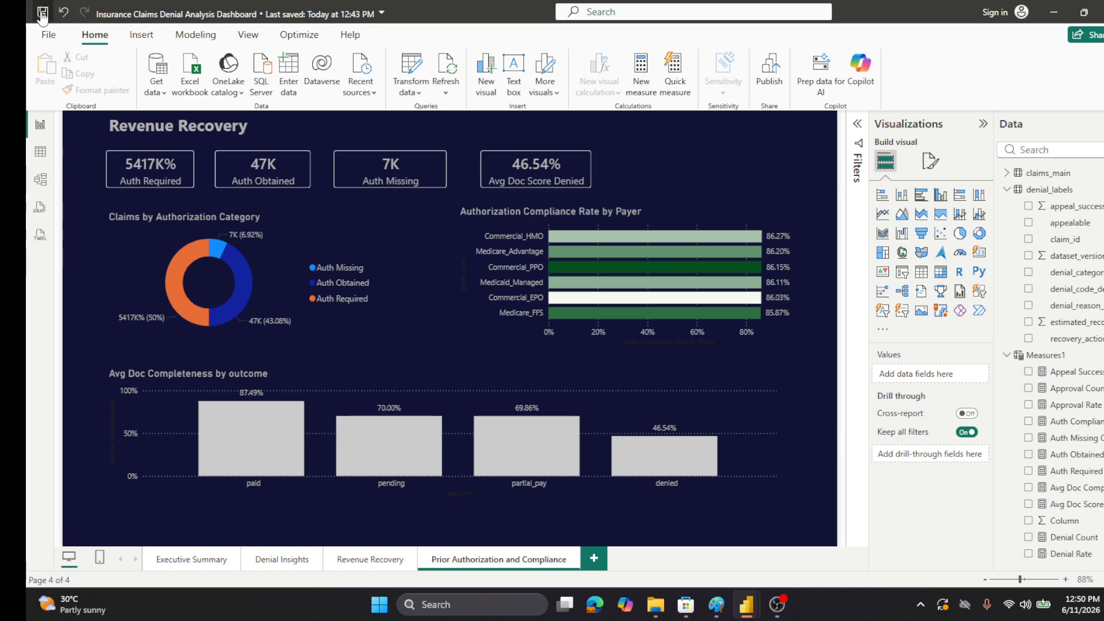
pyautogui.click(43, 12)
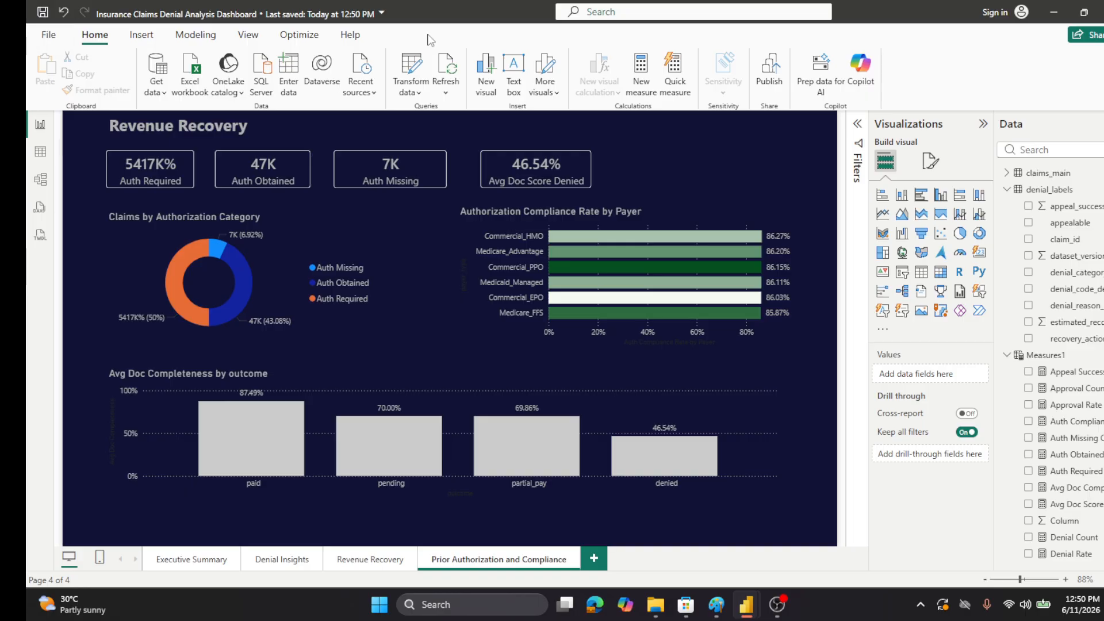
# - Clear the conditional colouring of the Authorization Compliance Rate by Payer bars and fill them all with light yellow
pyautogui.click(585, 344)
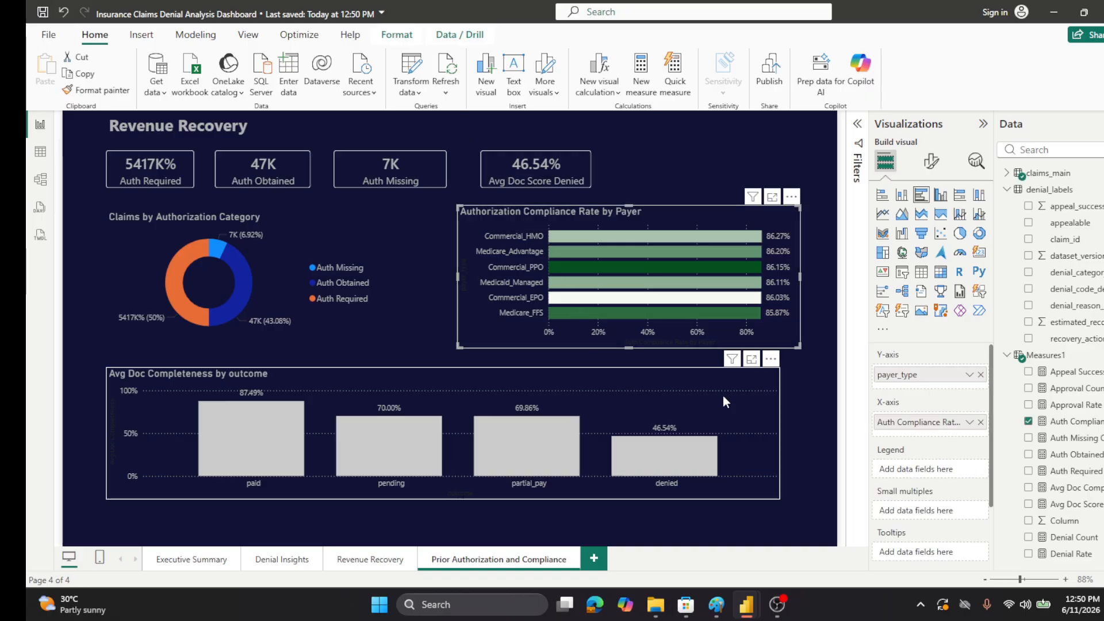
pyautogui.click(931, 162)
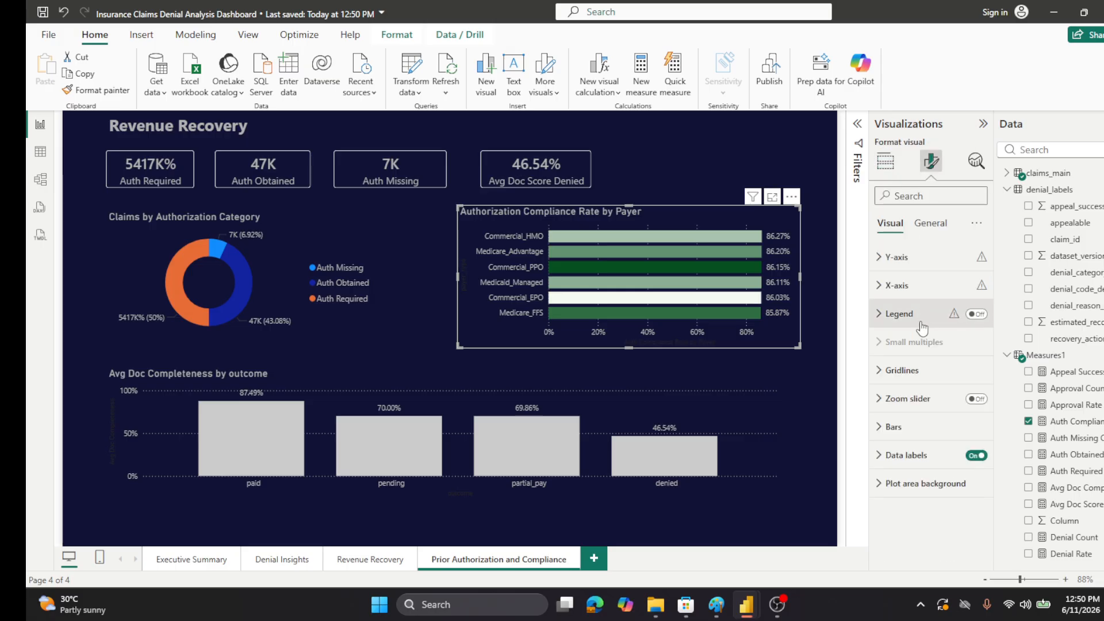
pyautogui.click(887, 434)
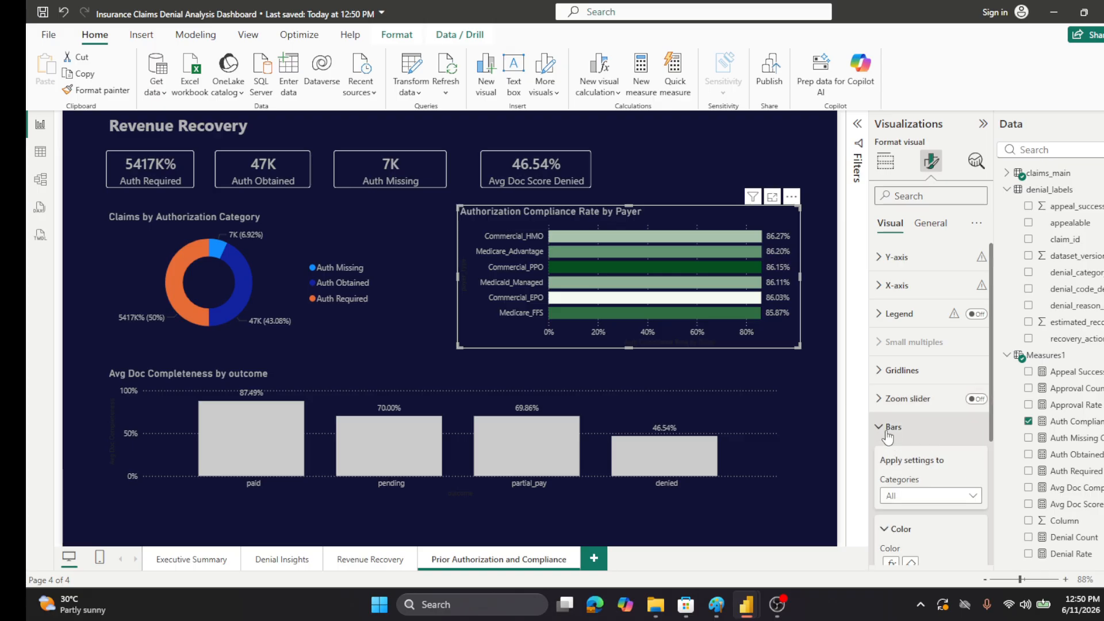
pyautogui.scroll(-3, 898, 437)
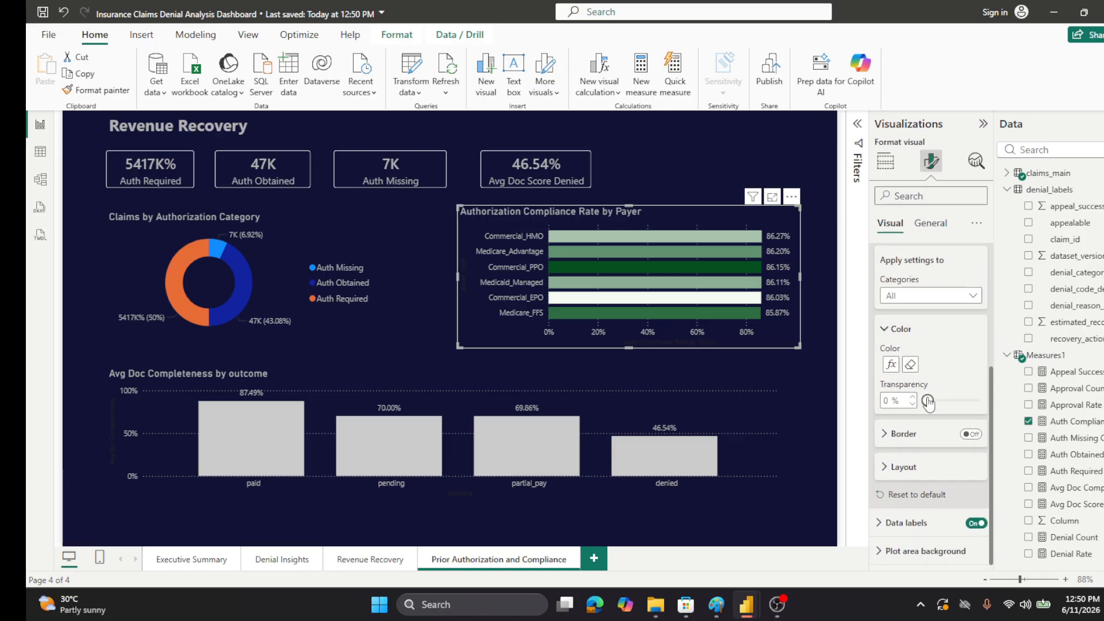
pyautogui.click(910, 365)
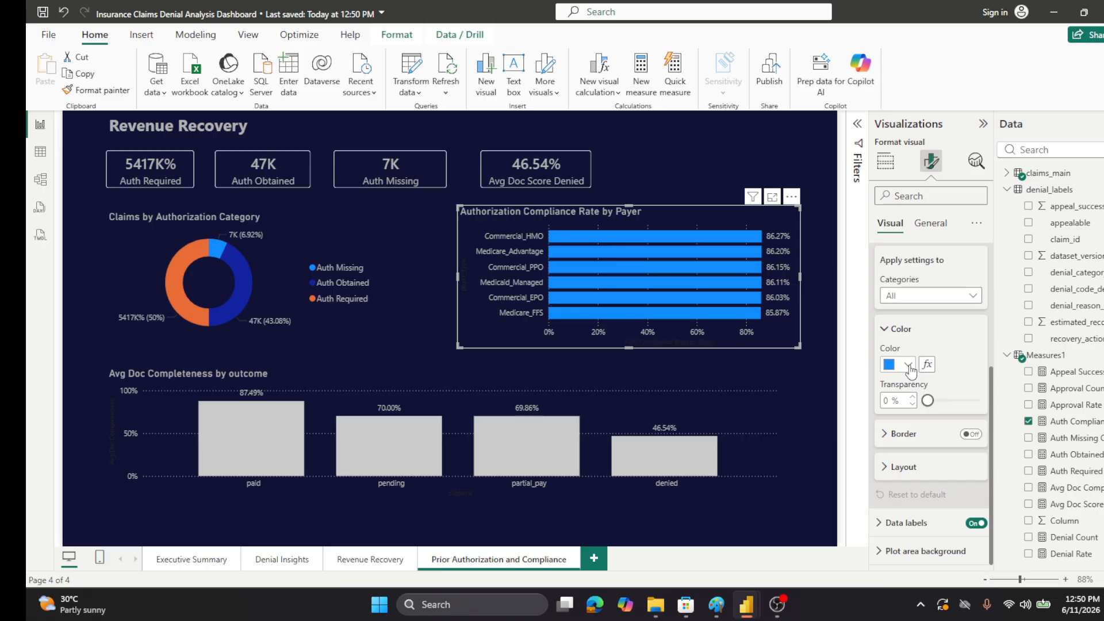
pyautogui.click(907, 365)
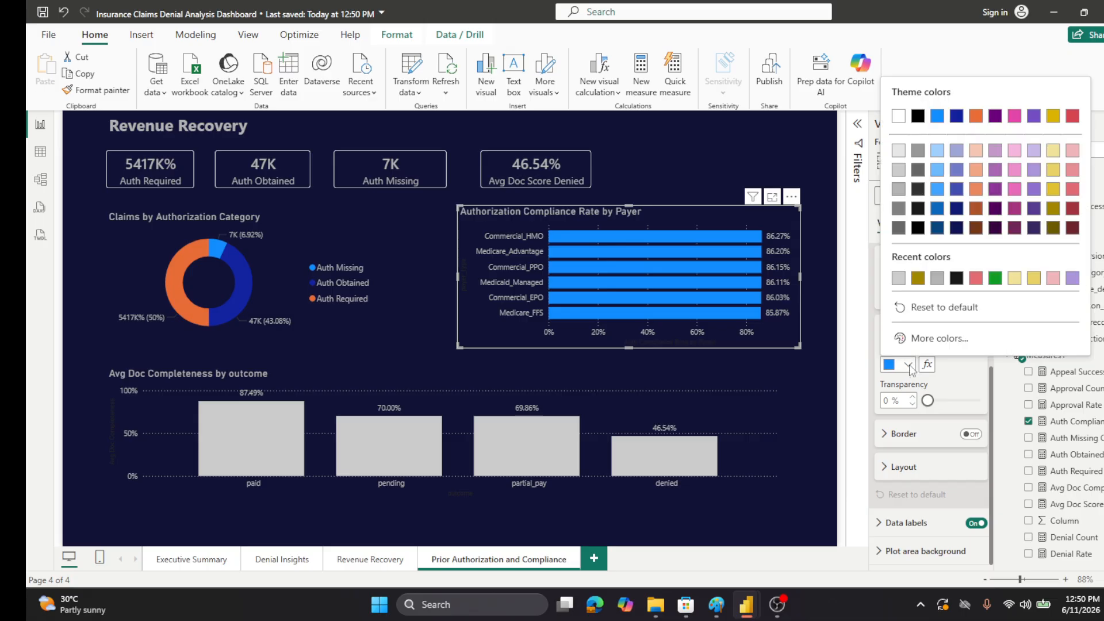
pyautogui.click(1015, 279)
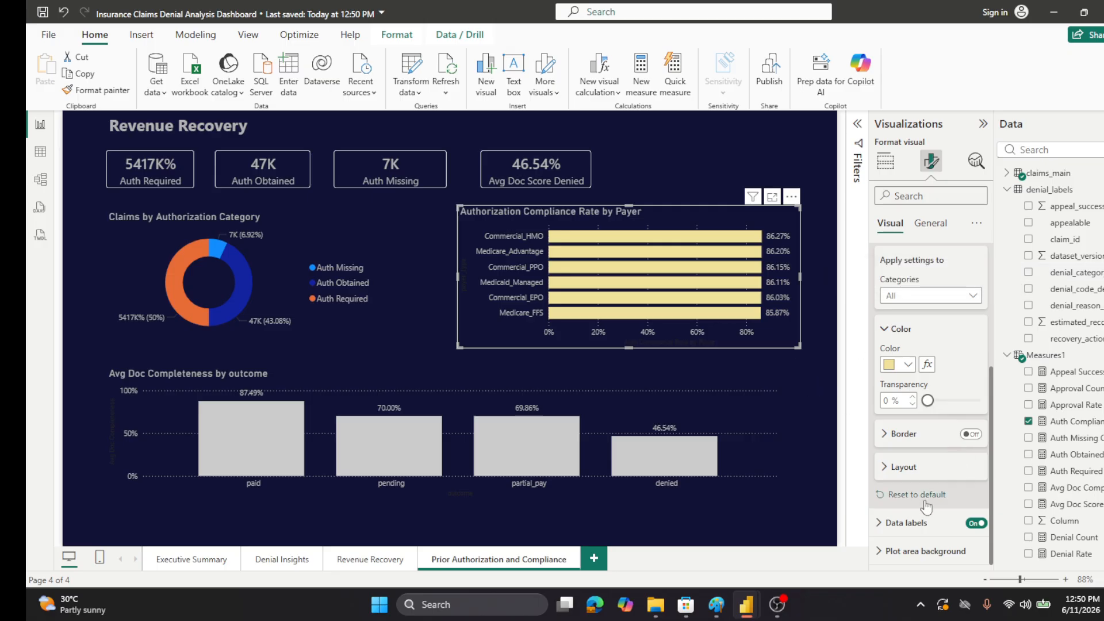
# - Set the data label position of the Authorization Compliance Rate by Payer chart to Inside center
pyautogui.click(920, 522)
pyautogui.scroll(-3, 929, 458)
pyautogui.scroll(-1, 930, 458)
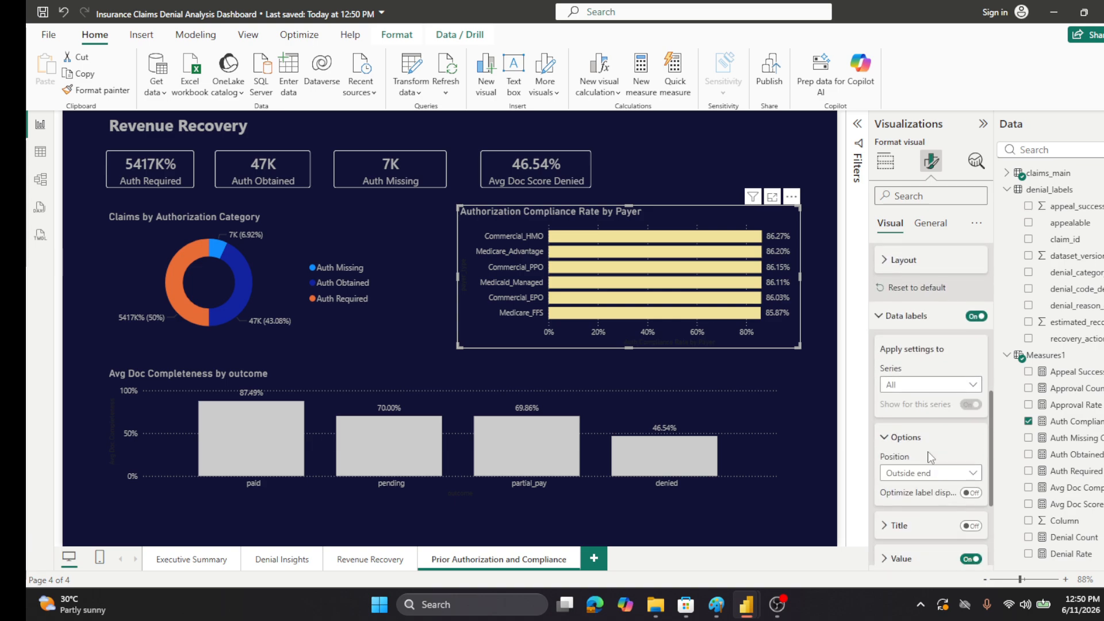
pyautogui.scroll(-3, 929, 457)
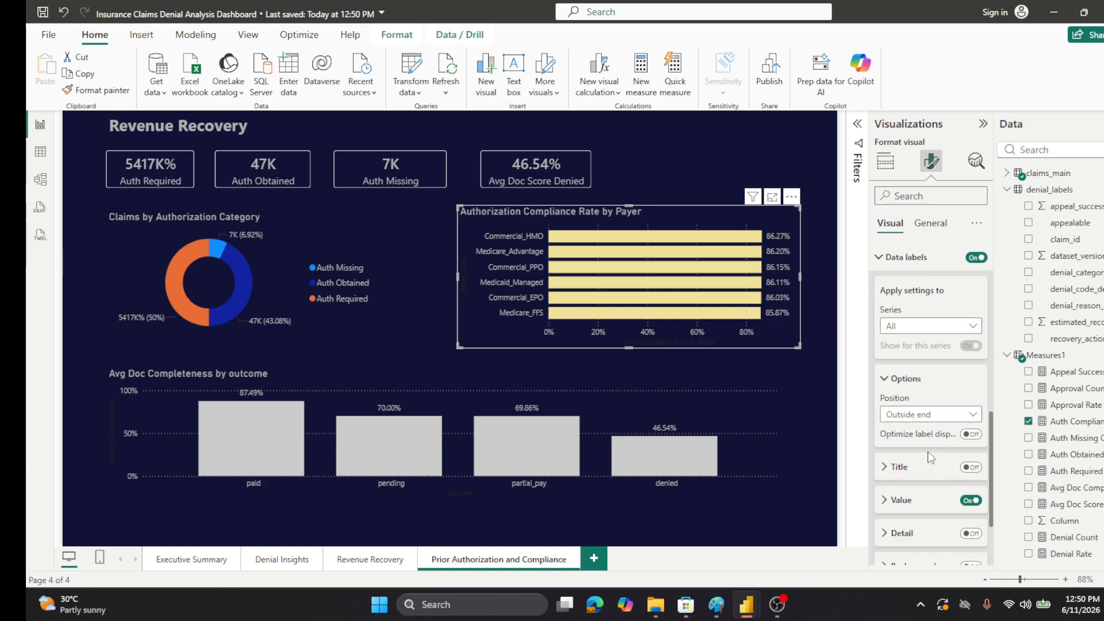
pyautogui.click(977, 405)
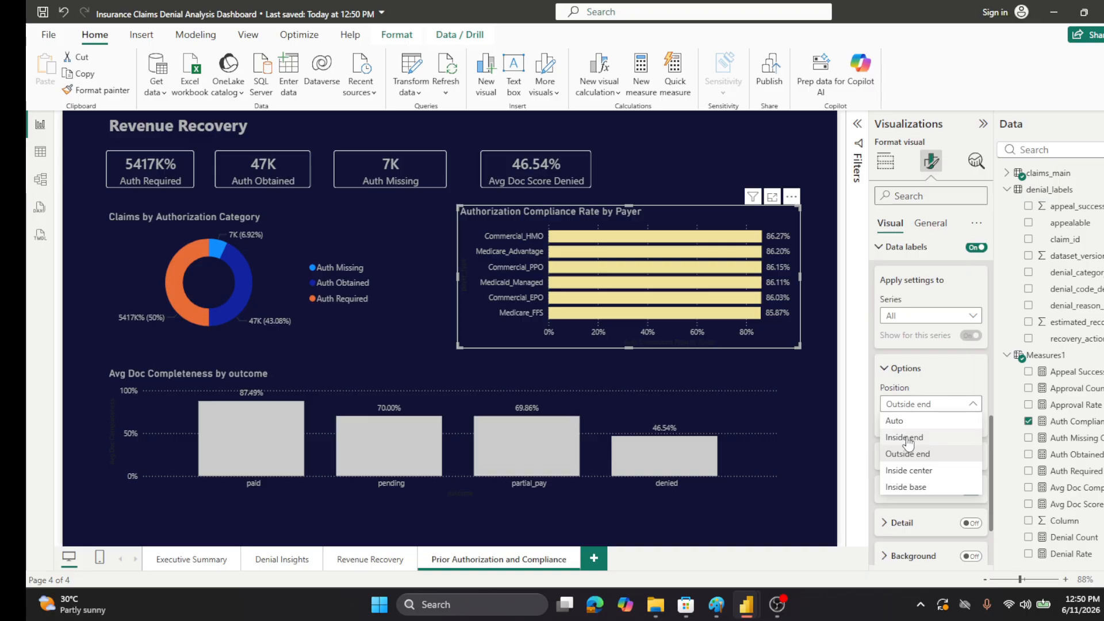
pyautogui.click(904, 470)
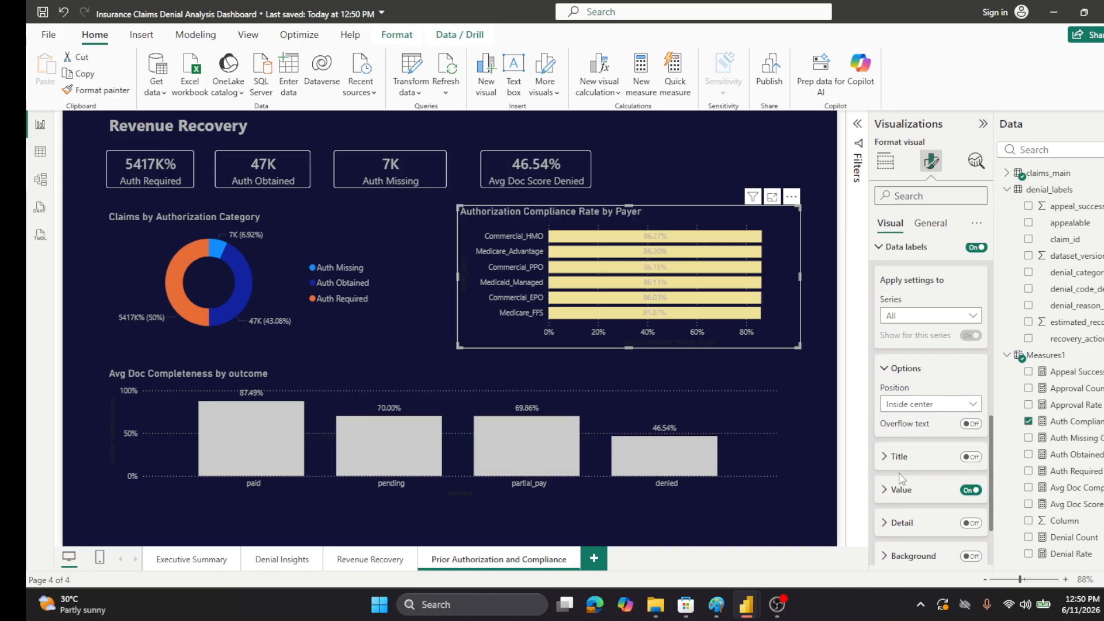
# - Set the data label value colour of the Authorization Compliance Rate by Payer chart to black
pyautogui.scroll(-3, 898, 471)
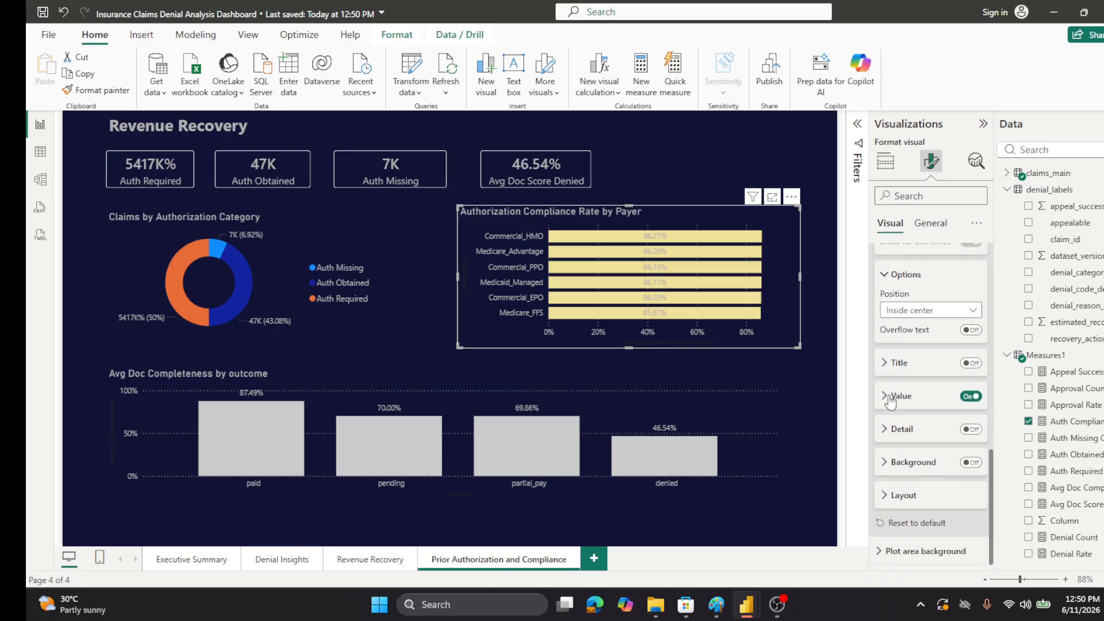
pyautogui.click(888, 396)
pyautogui.scroll(-2, 907, 474)
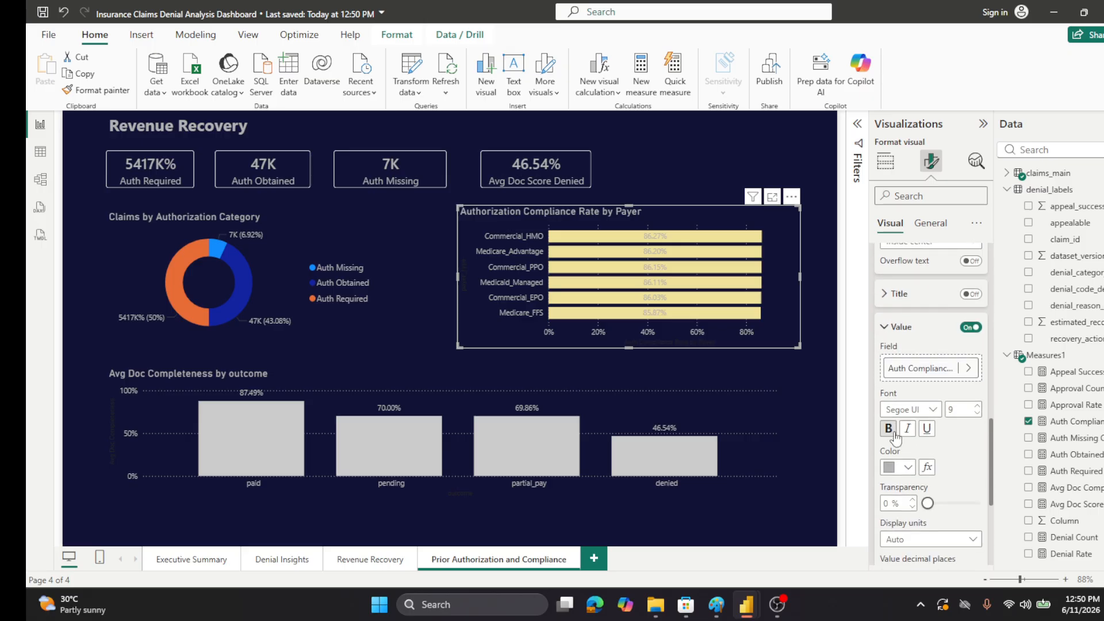
pyautogui.click(907, 467)
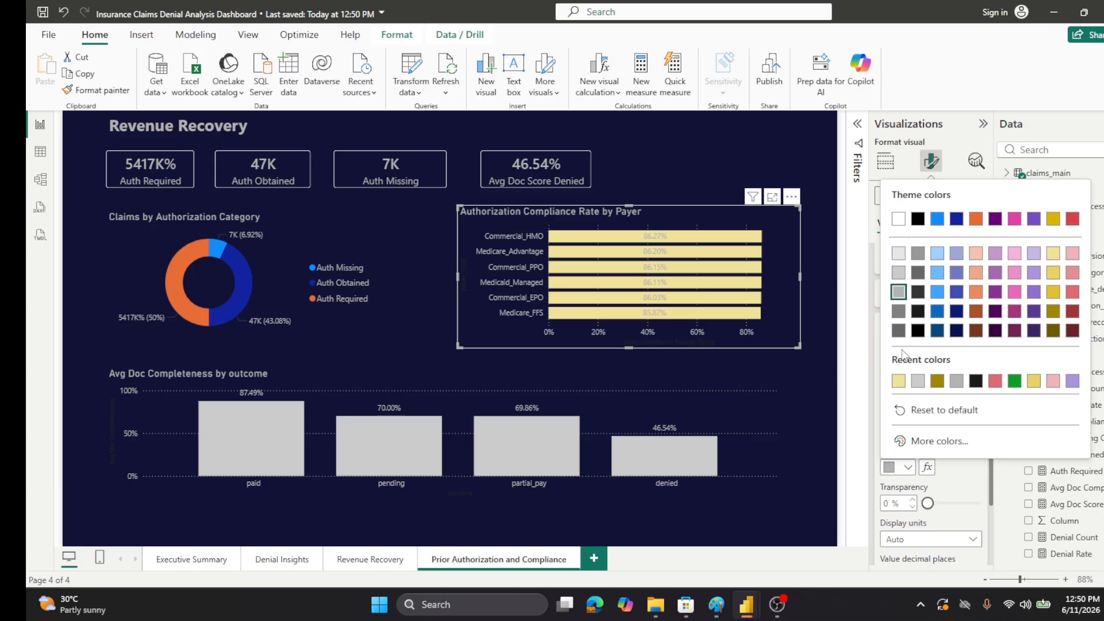
pyautogui.click(899, 333)
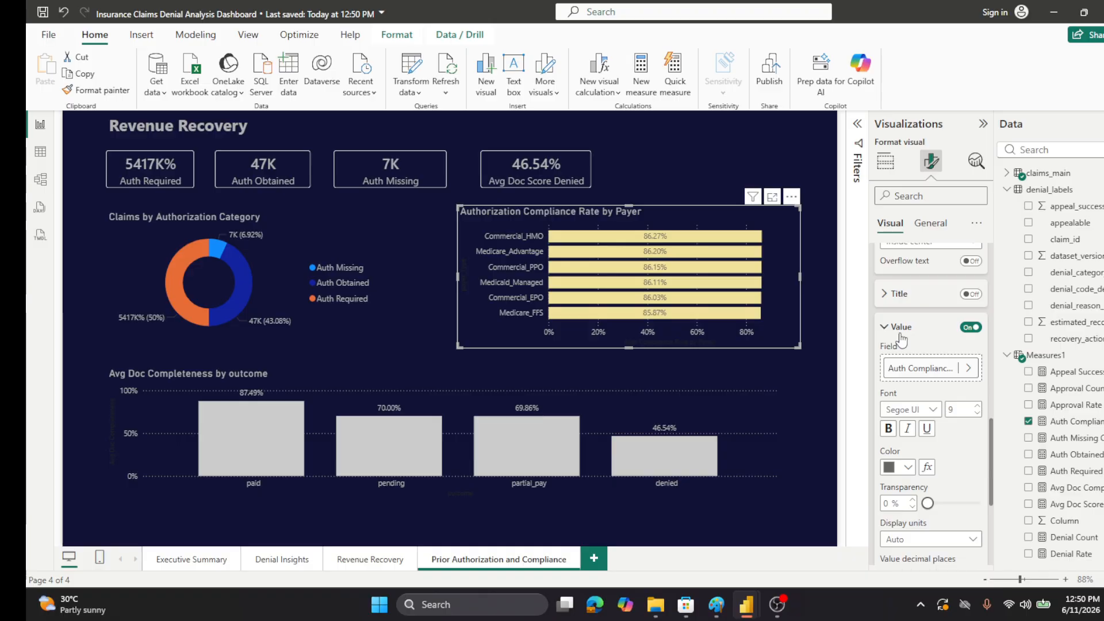
pyautogui.click(907, 468)
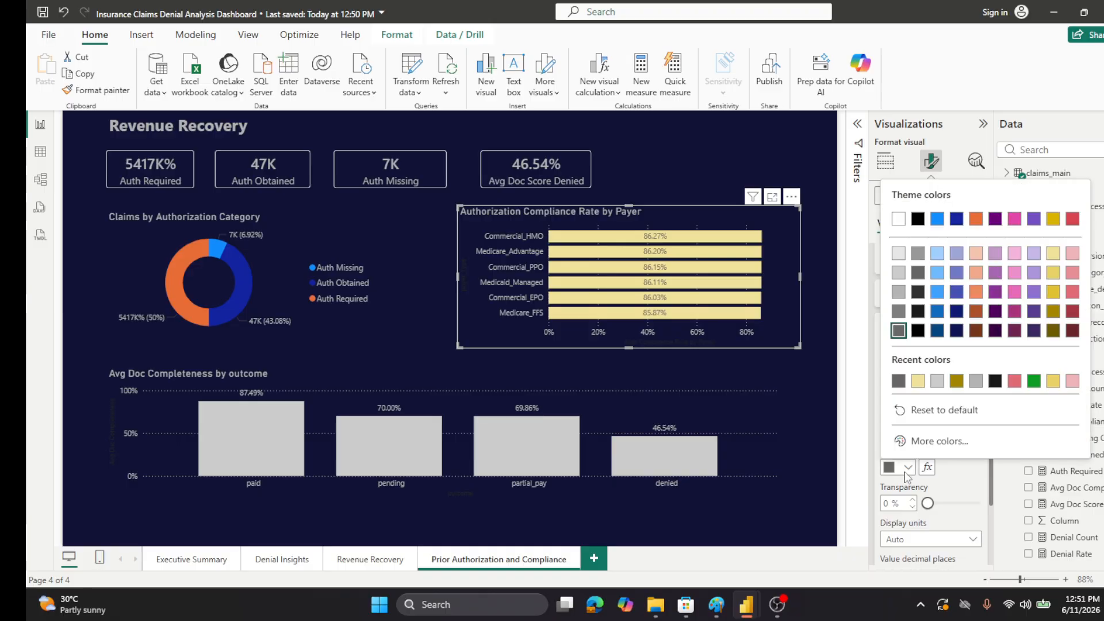
pyautogui.click(918, 330)
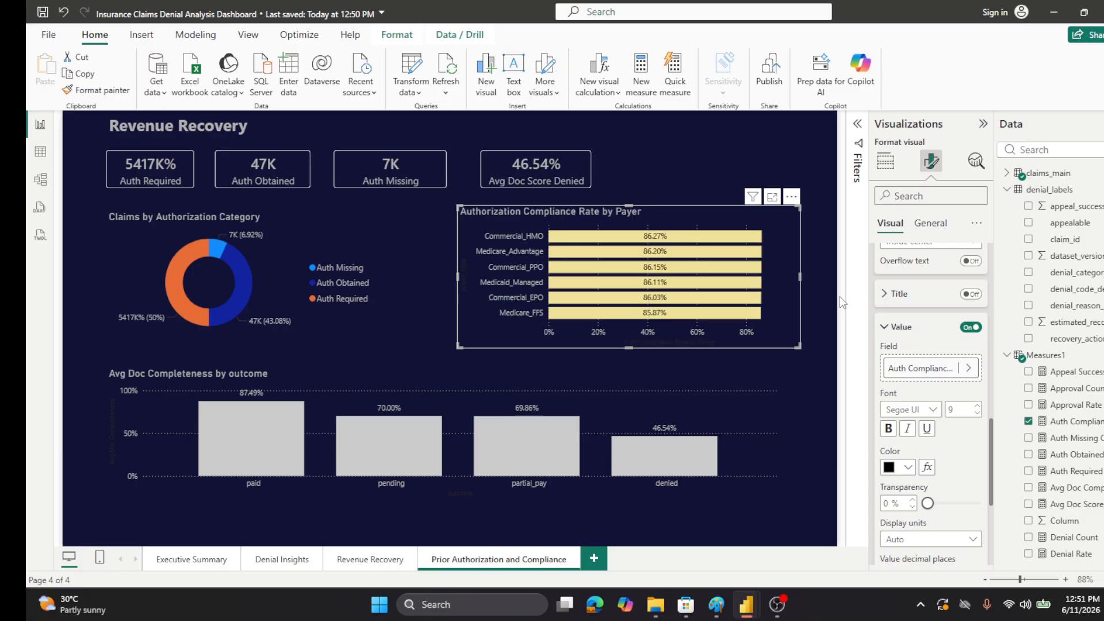
pyautogui.click(818, 284)
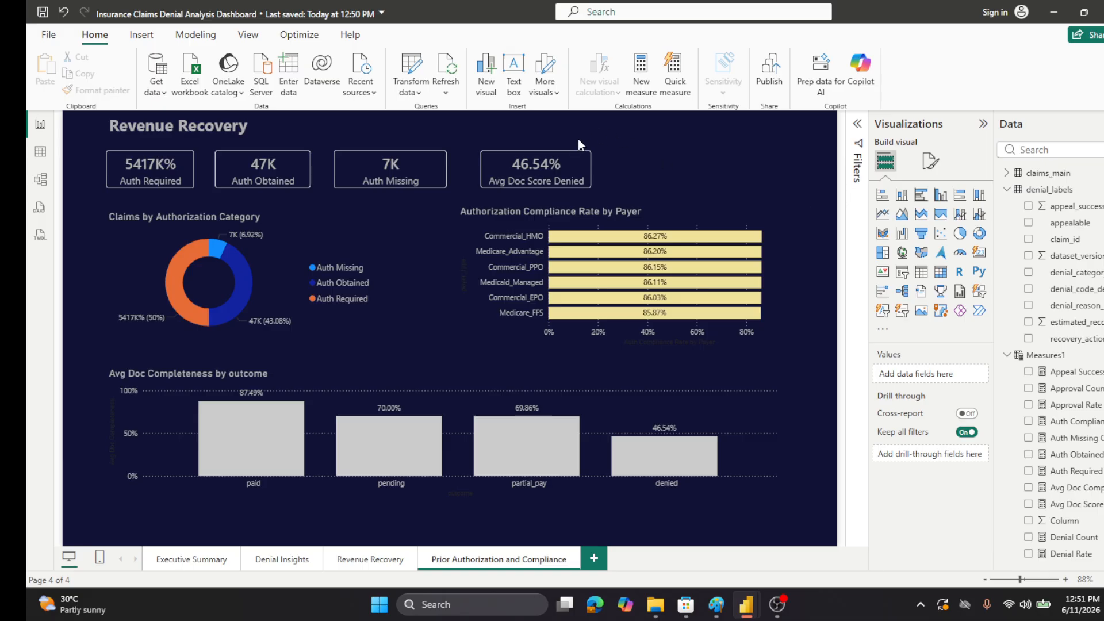
# - Spread the four authorization and documentation cards across the full width of their row and save the report
pyautogui.moveTo(584, 147); pyautogui.dragTo(735, 147)
pyautogui.moveTo(450, 154); pyautogui.dragTo(549, 147)
pyautogui.moveTo(312, 167); pyautogui.dragTo(368, 166)
pyautogui.moveTo(194, 169); pyautogui.dragTo(217, 169)
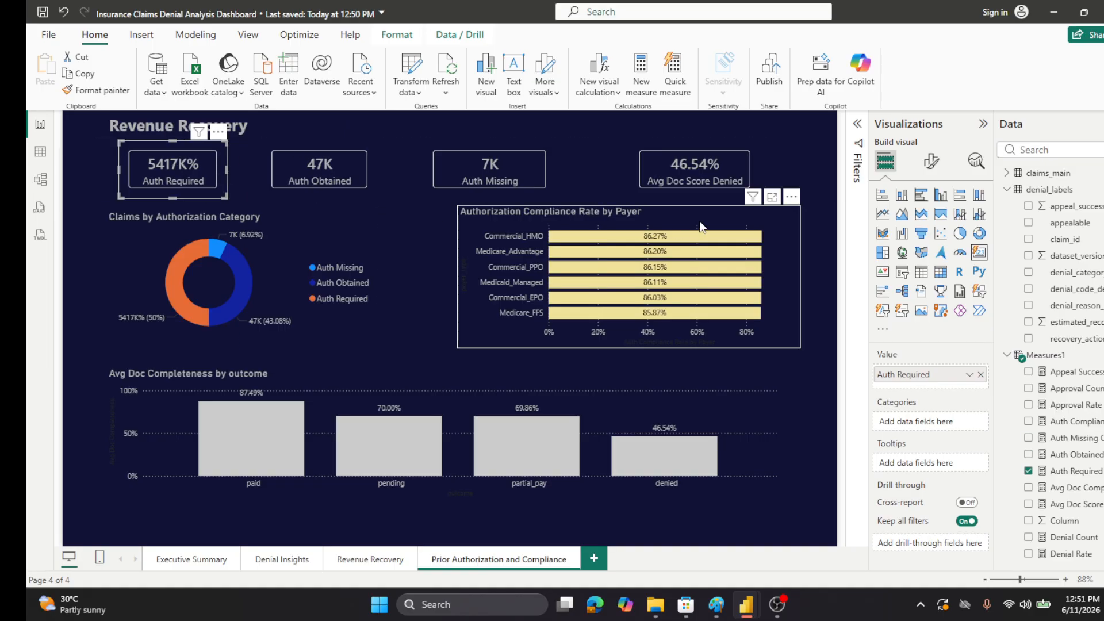
pyautogui.click(802, 160)
pyautogui.click(43, 15)
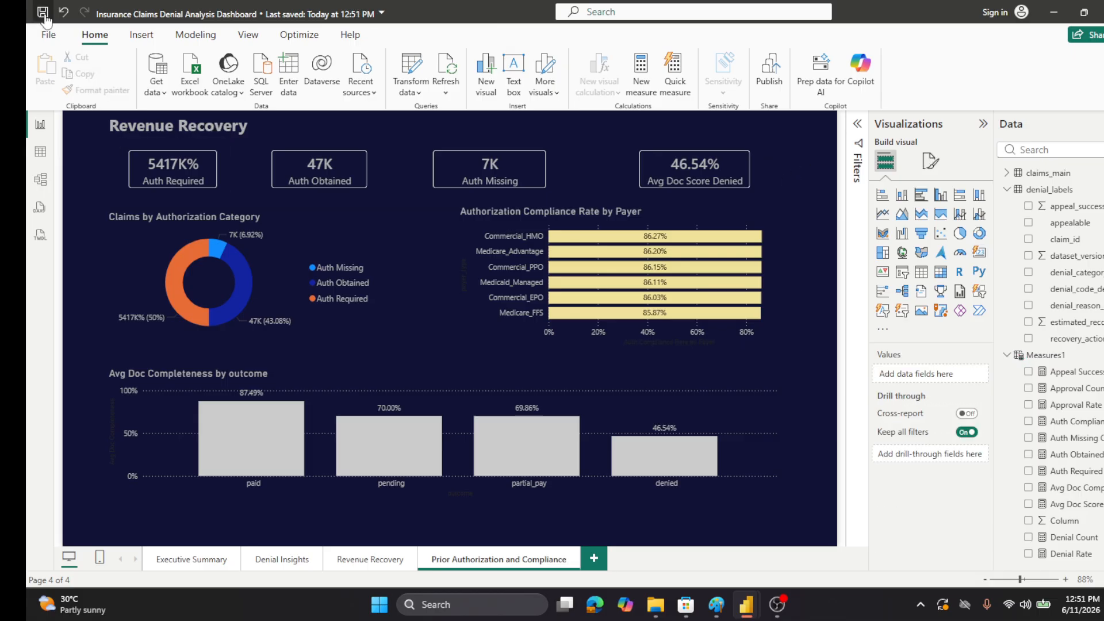
# - On the Executive Summary page, rename the Total Billed card's value to Total Amount Billed and widen the card slightly
pyautogui.click(179, 328)
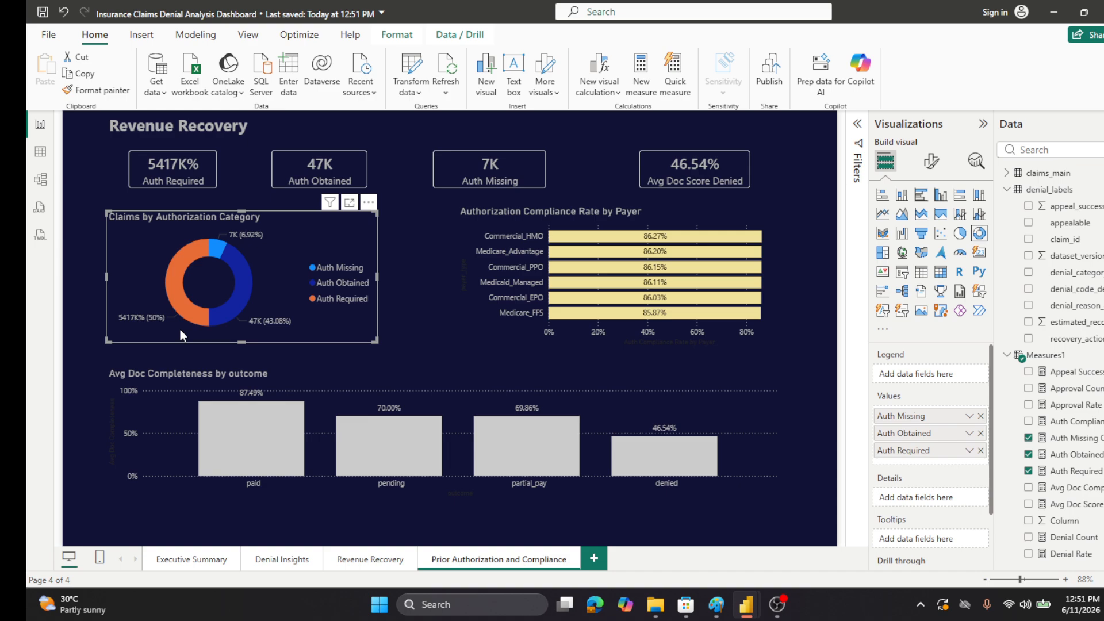
pyautogui.click(179, 561)
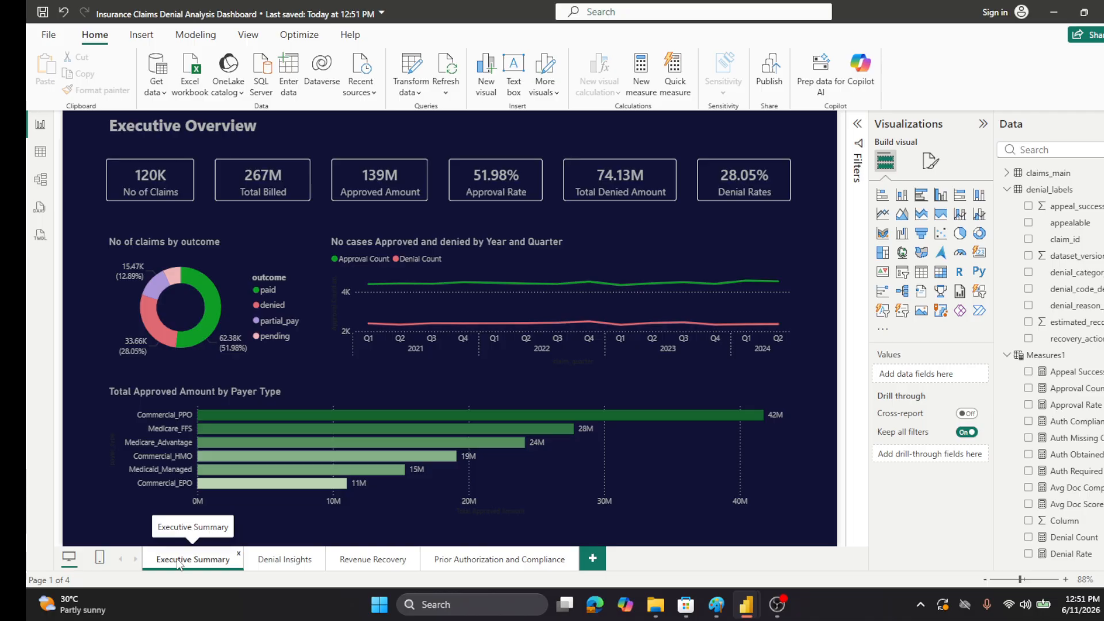
pyautogui.click(275, 208)
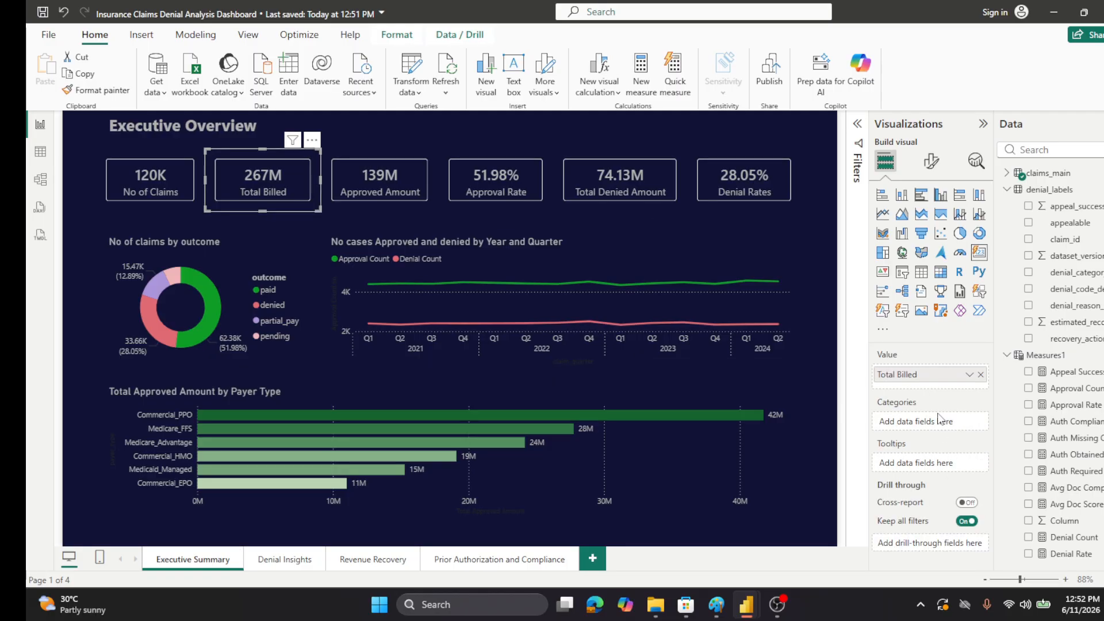
pyautogui.doubleClick(898, 375)
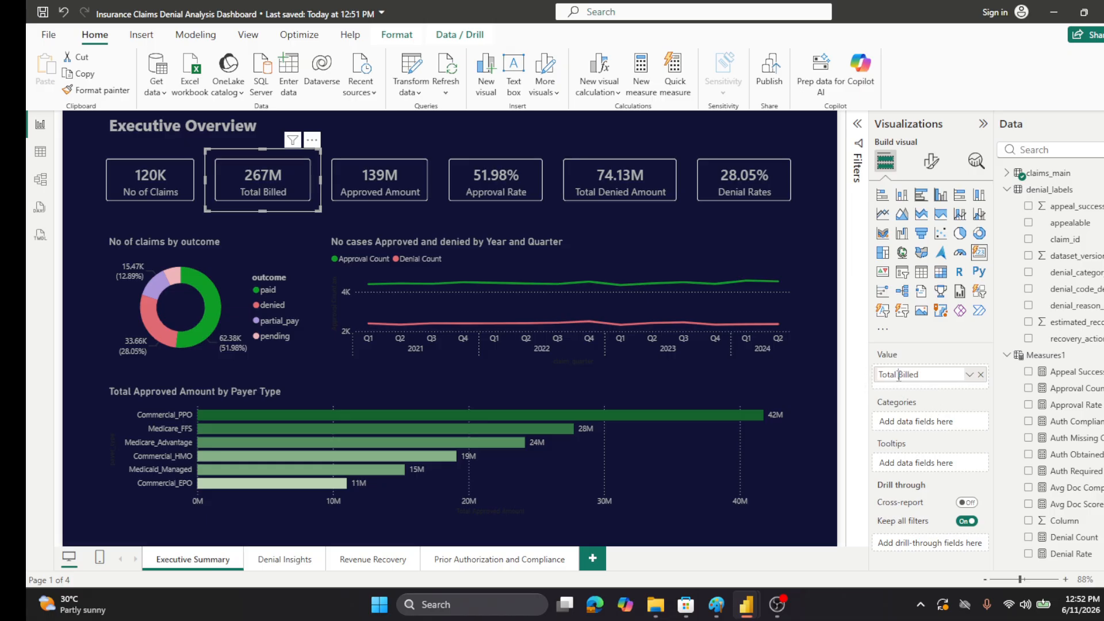
pyautogui.write('Amount')
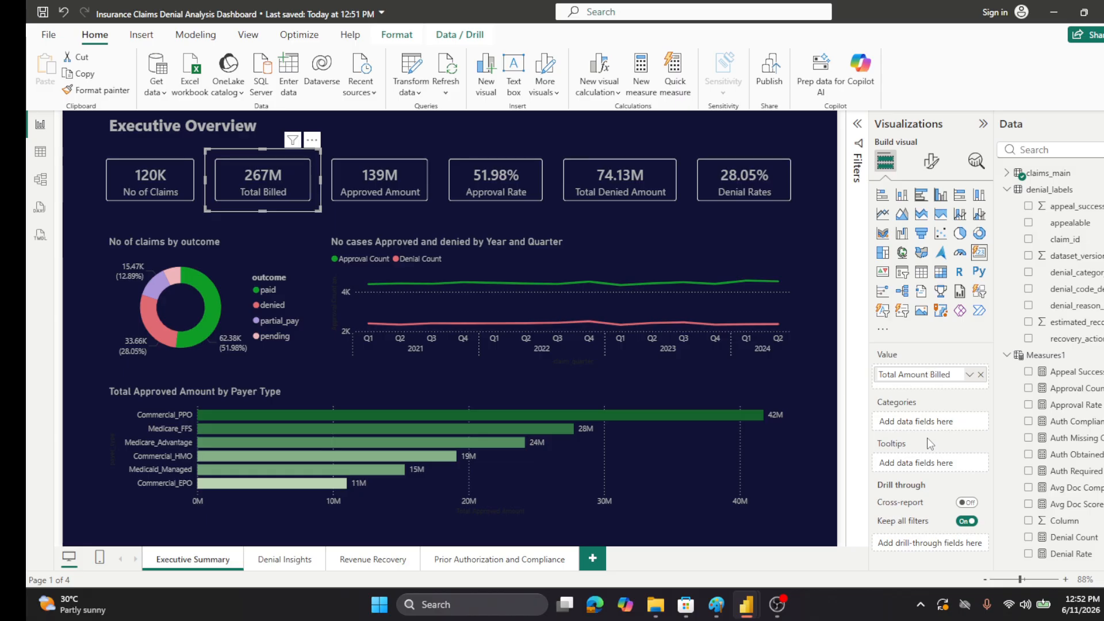
pyautogui.press('Return')
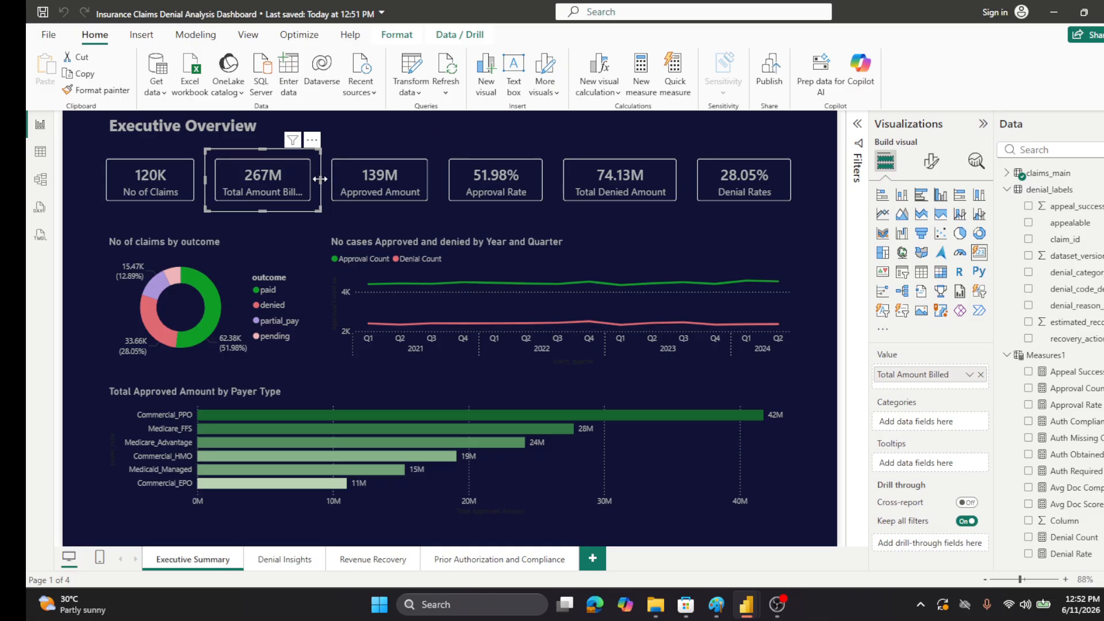
pyautogui.moveTo(320, 179); pyautogui.dragTo(327, 179)
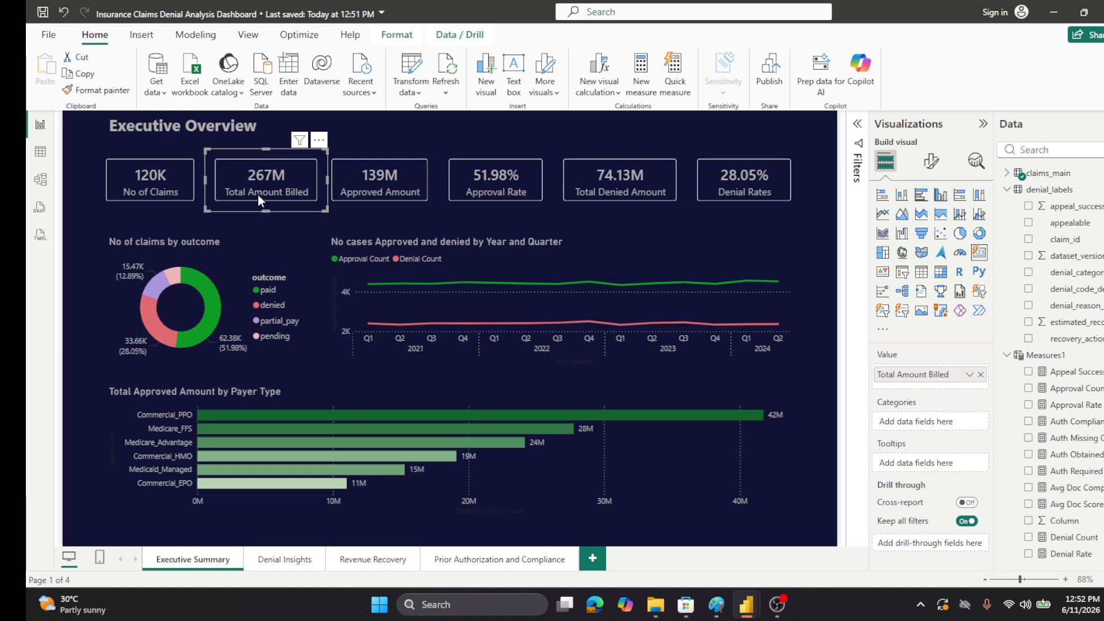
# - Shorten the Total Amount Billed card's label to Amount Billed
pyautogui.doubleClick(900, 375)
pyautogui.moveTo(899, 374); pyautogui.dragTo(844, 379)
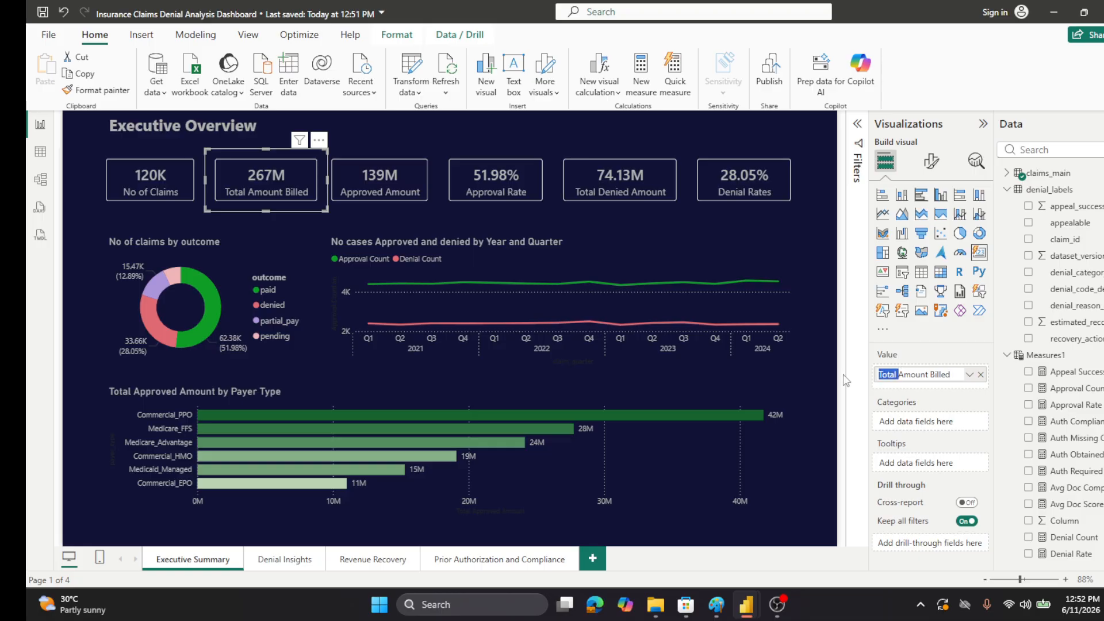
pyautogui.press('BackSpace')
pyautogui.press('Return')
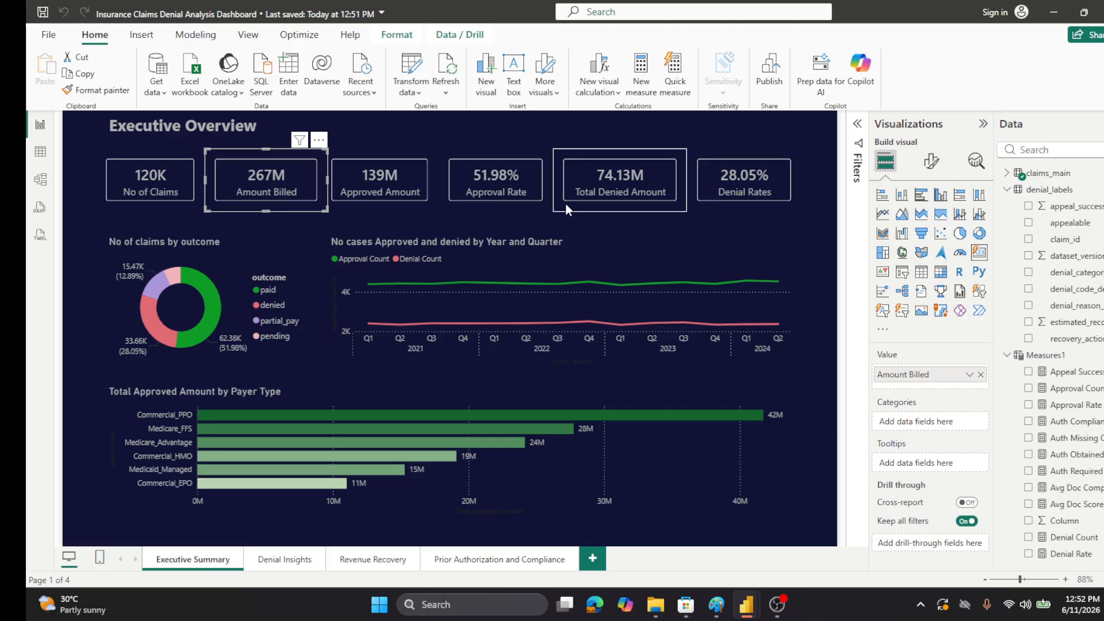
# - Rename the Total Denied Amount card's value to Denied Amount
pyautogui.click(603, 202)
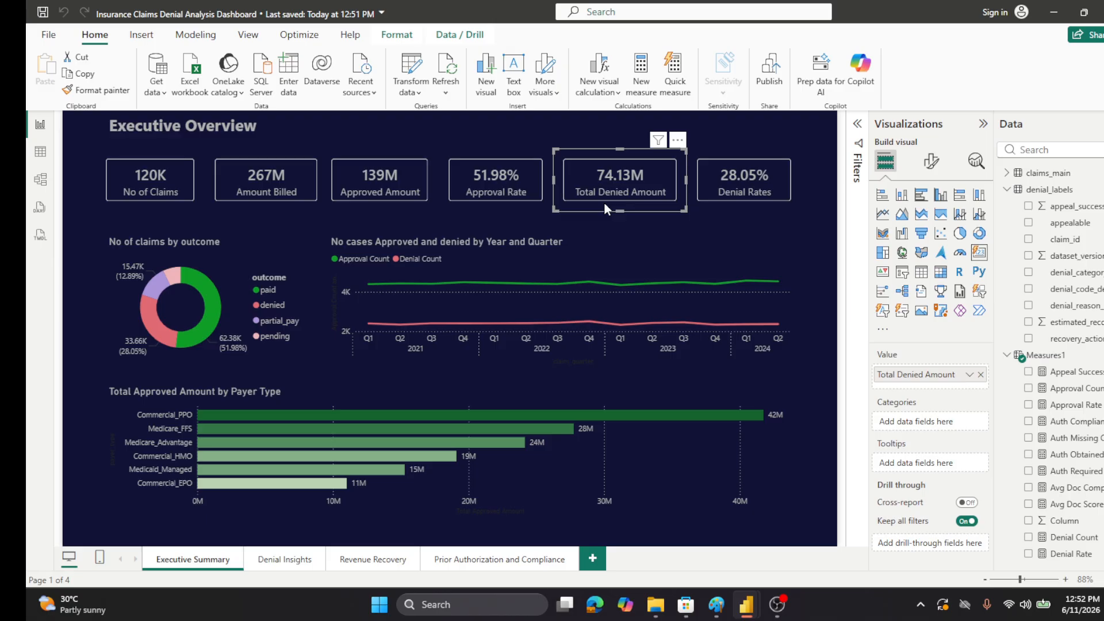
pyautogui.doubleClick(900, 374)
pyautogui.moveTo(899, 374); pyautogui.dragTo(867, 382)
pyautogui.press('BackSpace')
pyautogui.press('Return')
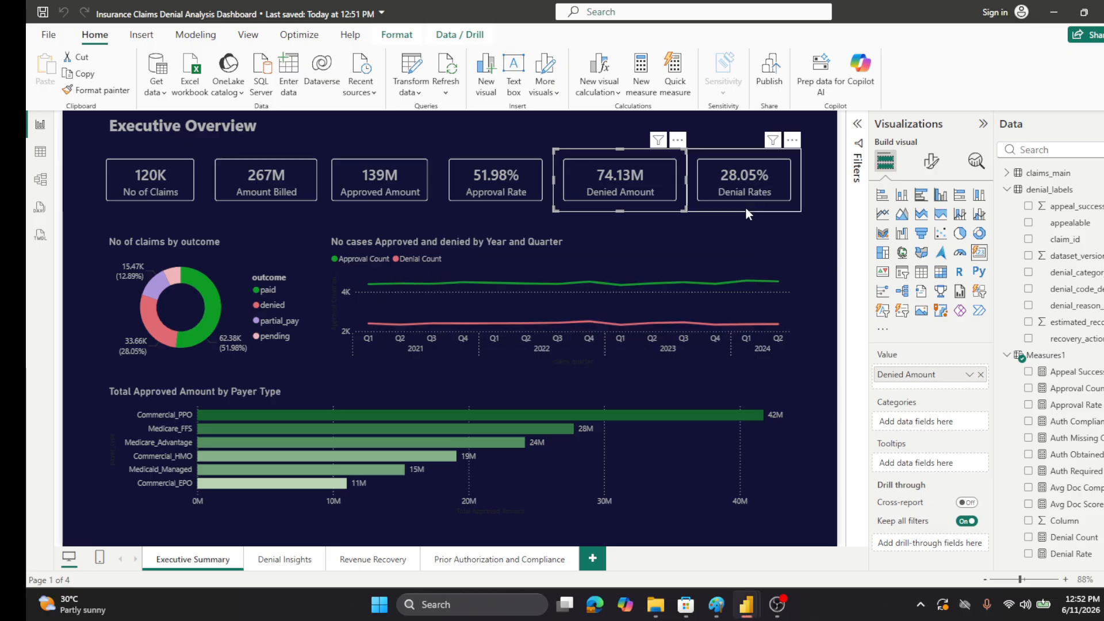
pyautogui.click(821, 194)
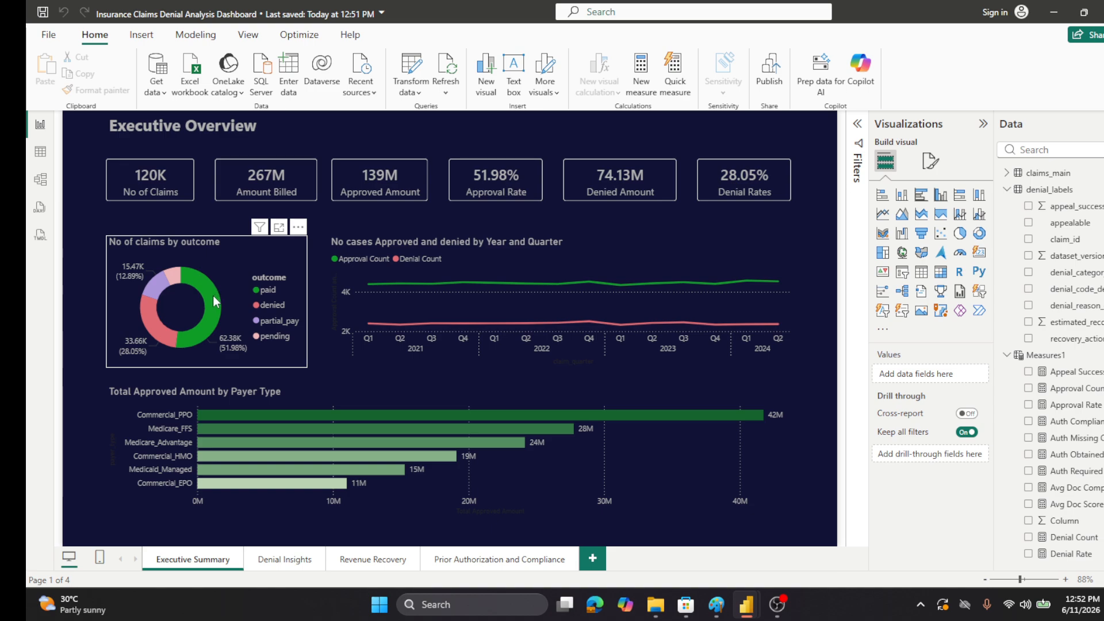
pyautogui.moveTo(213, 298)
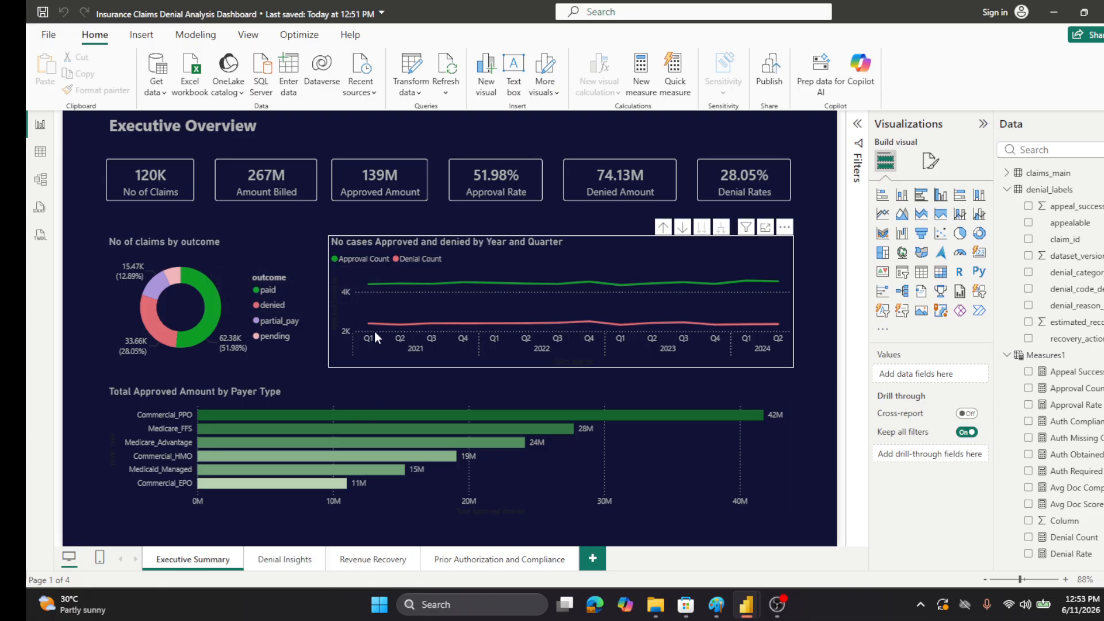
pyautogui.moveTo(377, 325)
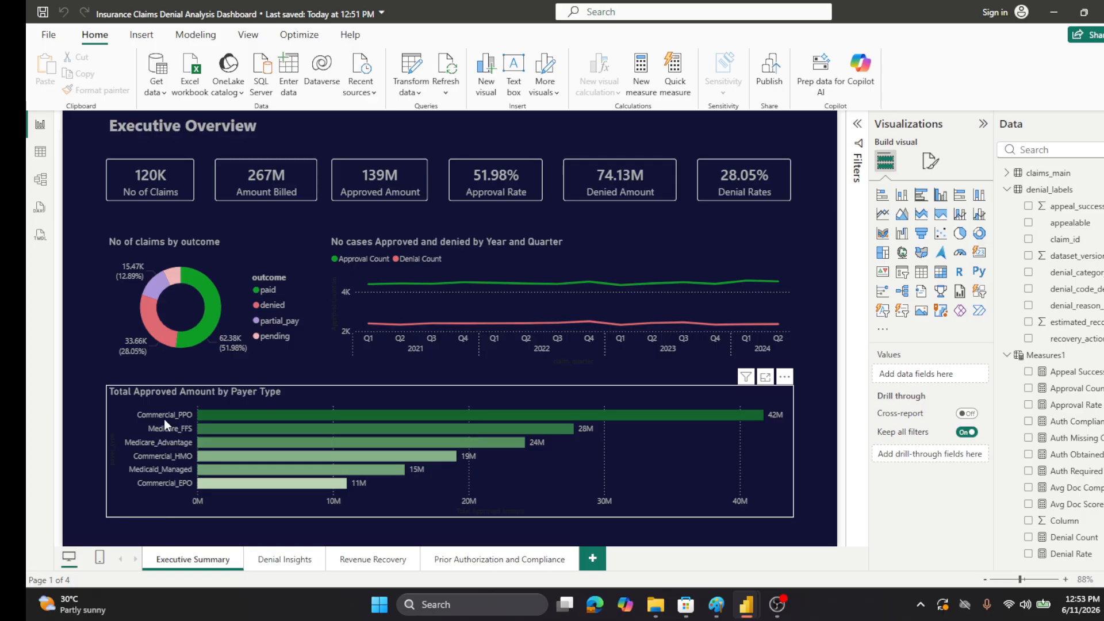
pyautogui.moveTo(228, 414)
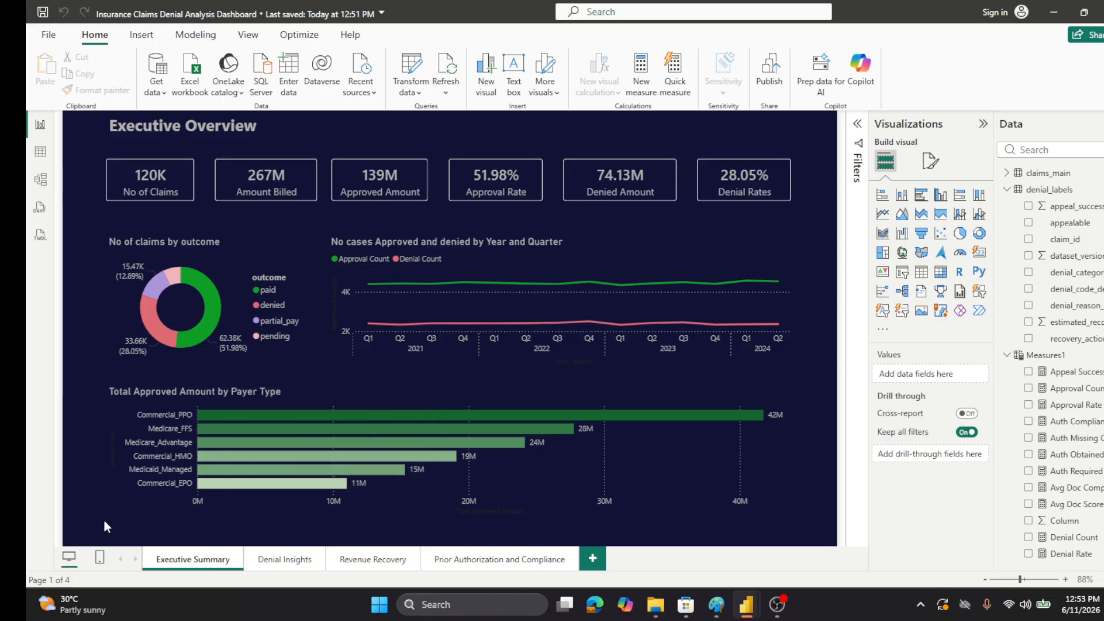
# - On the Denial Insights page, examine the data label value settings and display units of the Denial by Provider Speciality chart
pyautogui.click(286, 565)
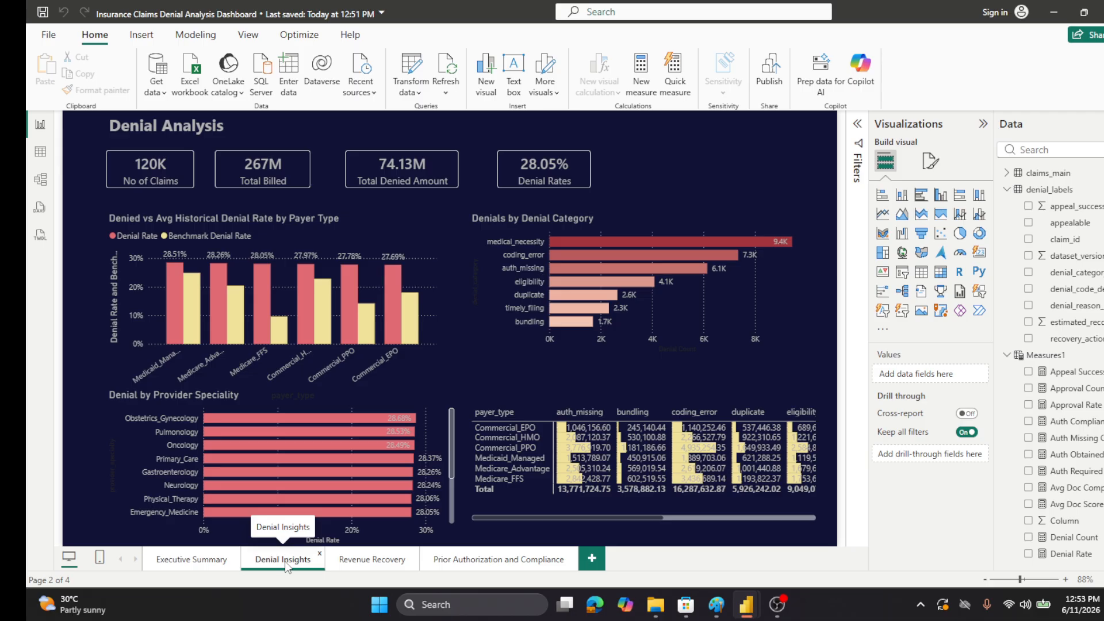
pyautogui.click(168, 539)
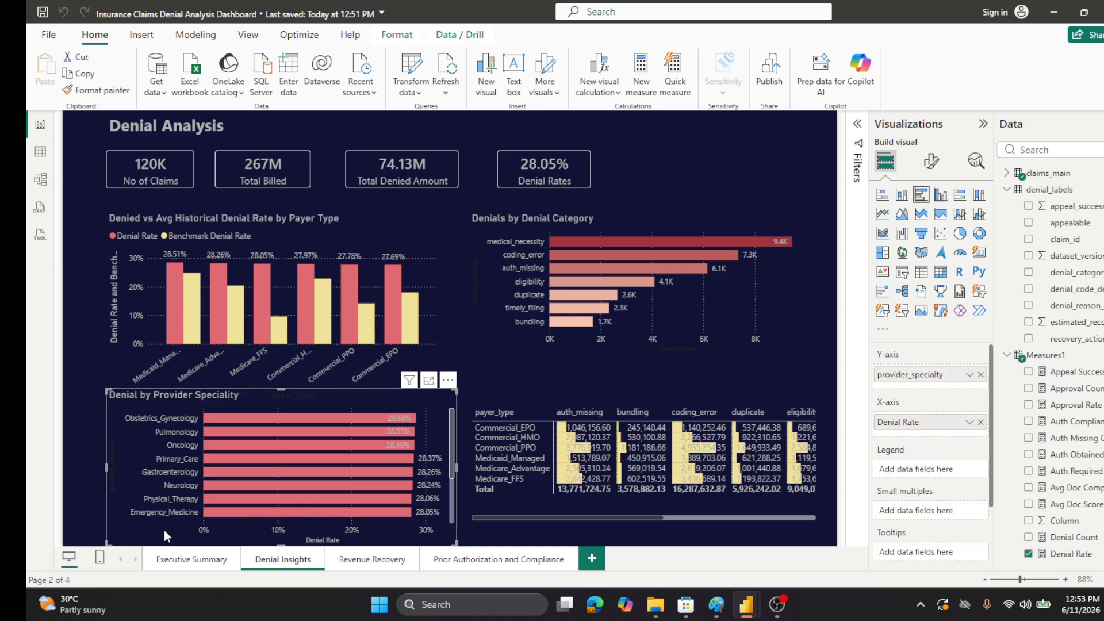
pyautogui.click(931, 166)
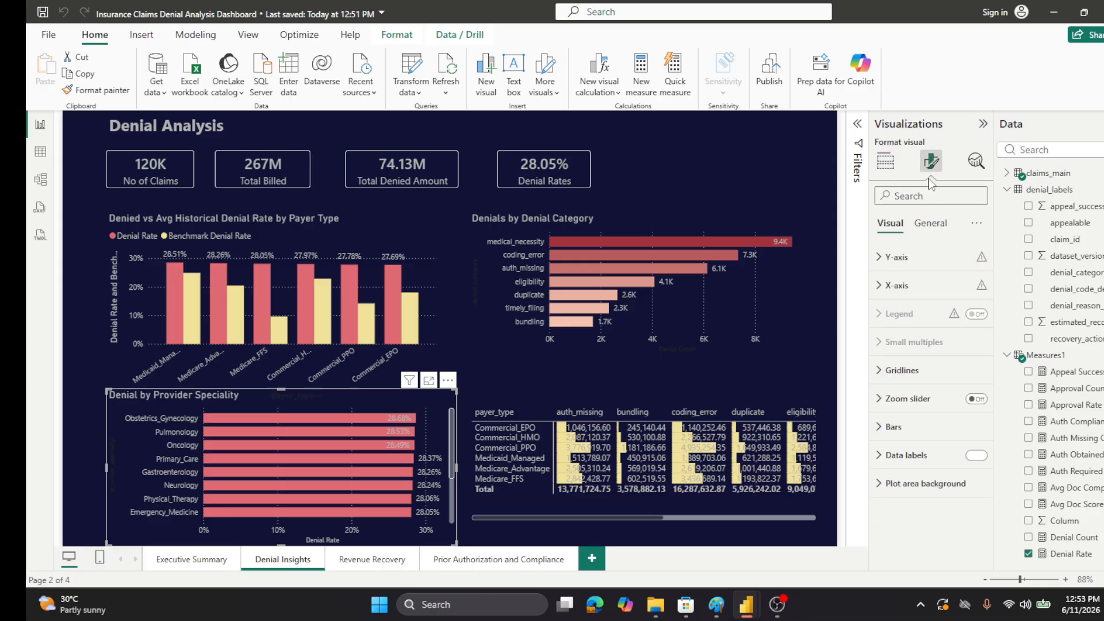
pyautogui.click(883, 458)
pyautogui.scroll(-4, 940, 463)
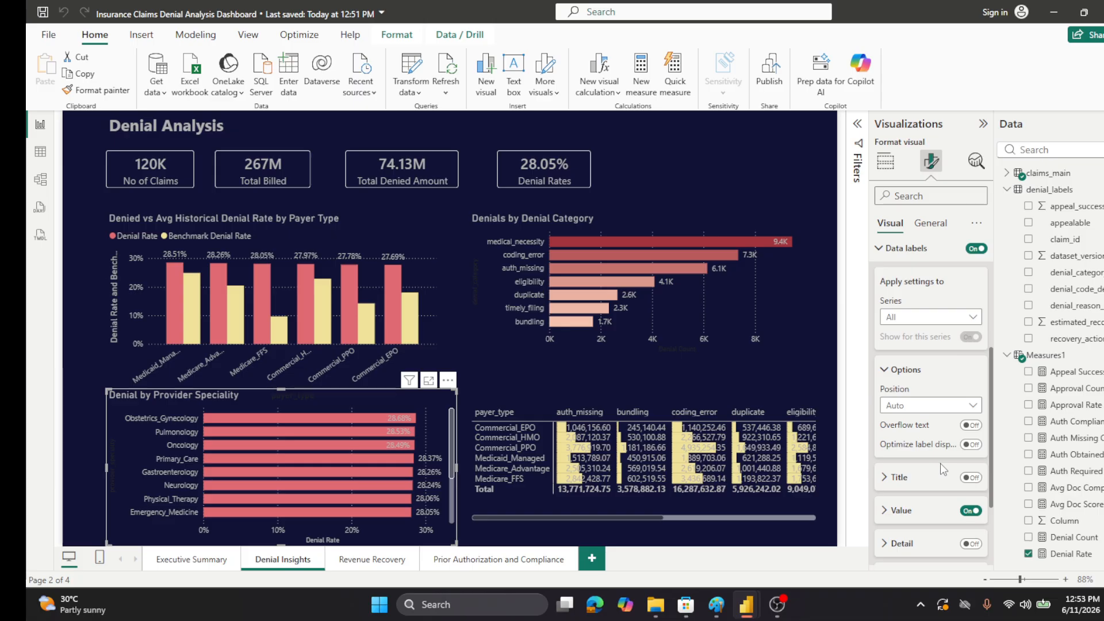
pyautogui.scroll(-2, 945, 474)
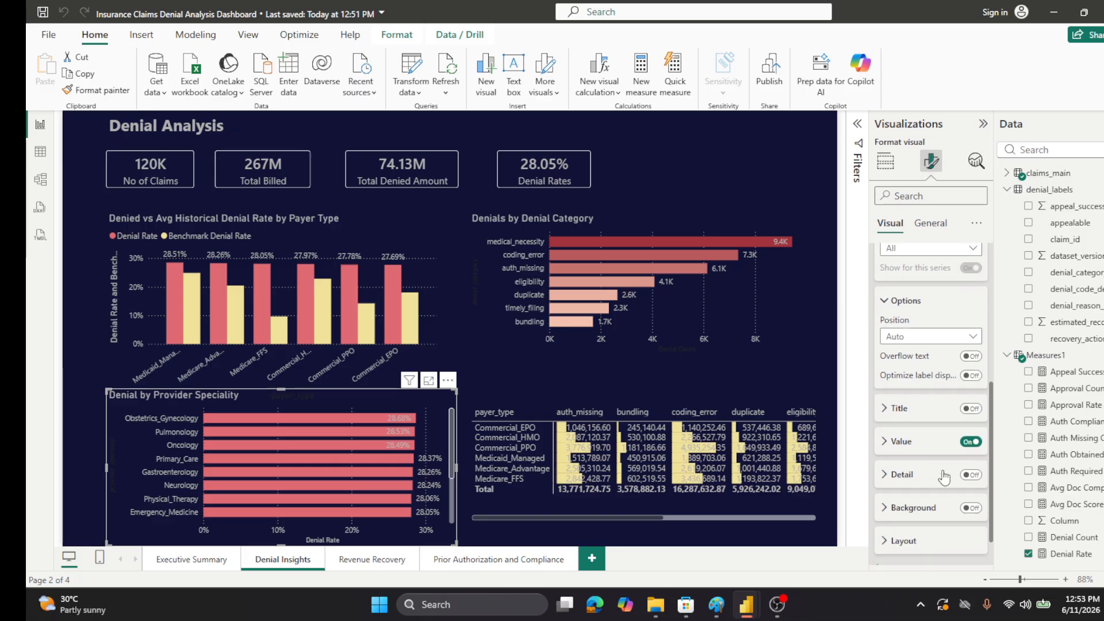
pyautogui.click(885, 441)
pyautogui.scroll(-1, 914, 424)
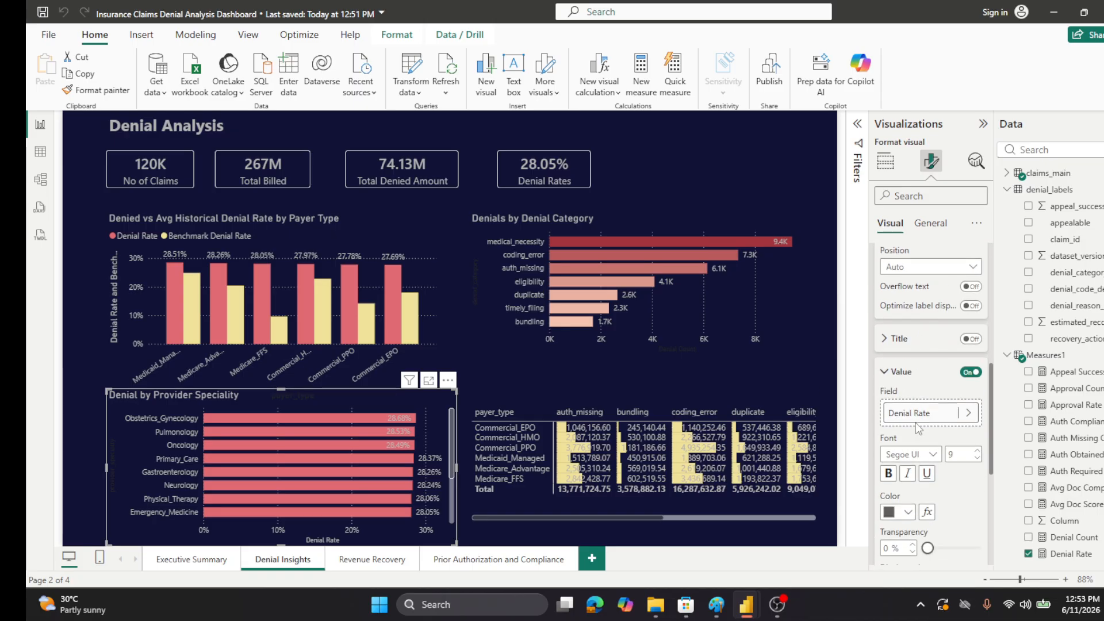
pyautogui.scroll(-1, 915, 427)
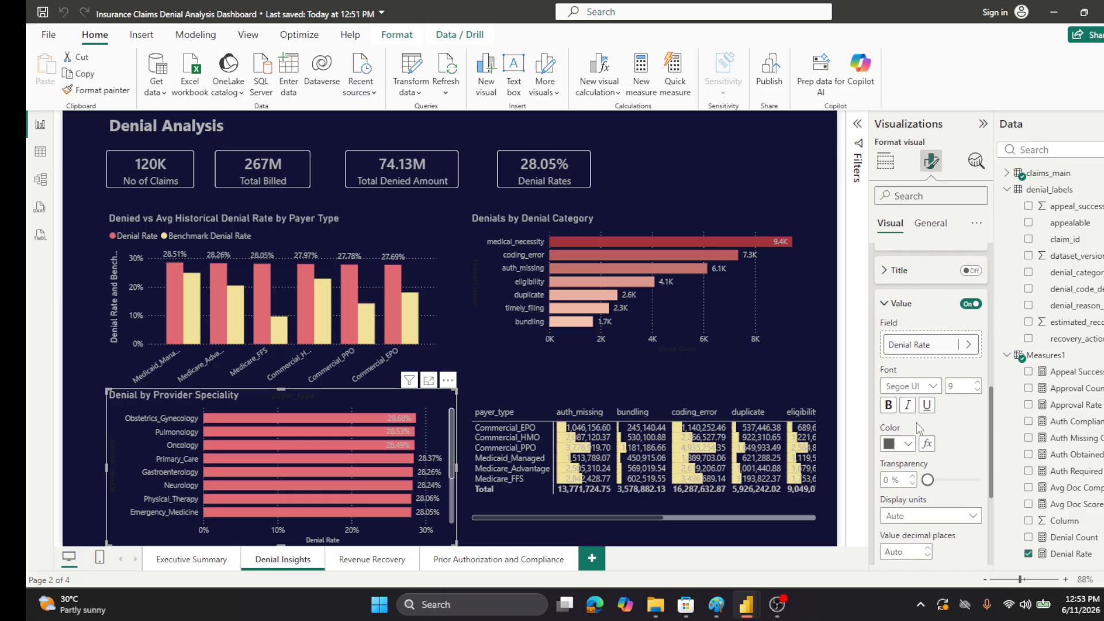
pyautogui.scroll(-1, 916, 428)
pyautogui.click(977, 449)
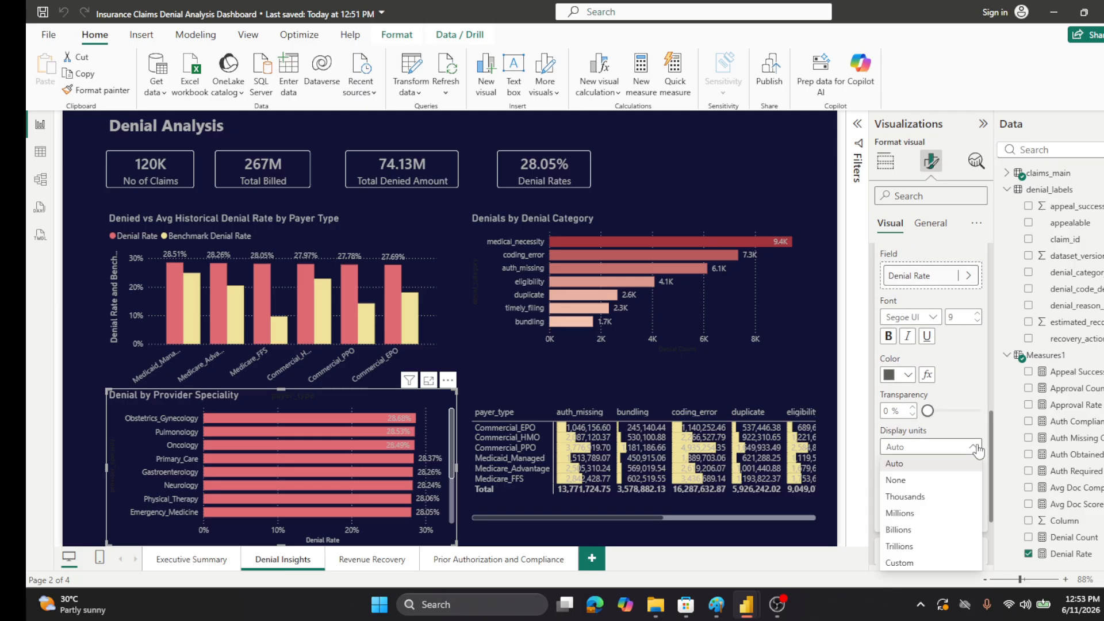
pyautogui.click(977, 449)
pyautogui.scroll(1, 977, 401)
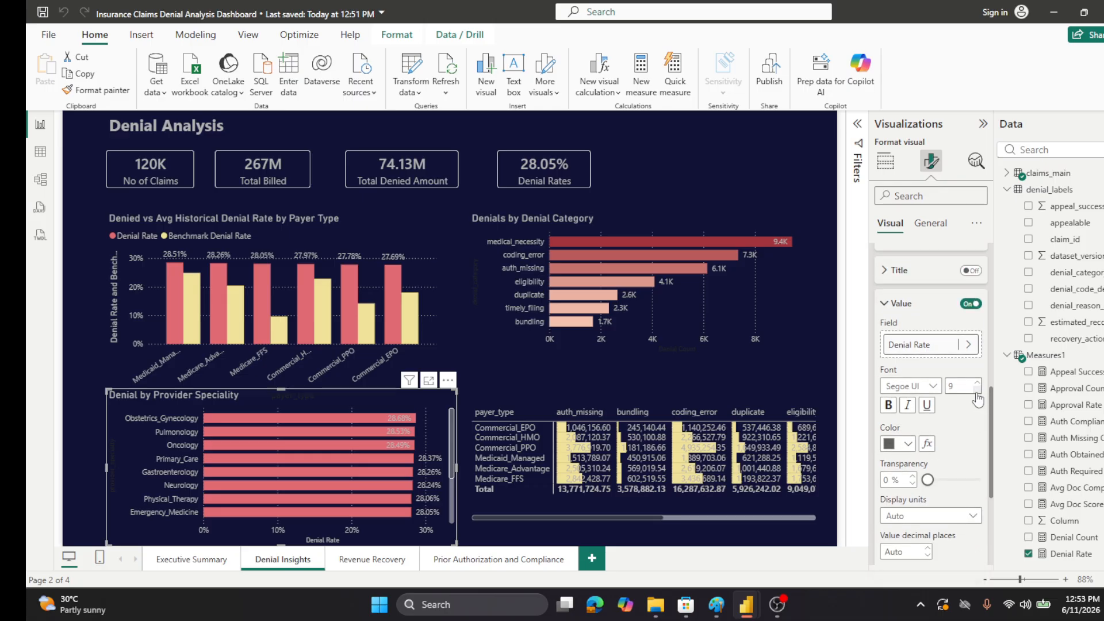
# - Review the remaining data label options of the Denial by Provider Speciality chart, including decimal places, layout and background
pyautogui.click(884, 304)
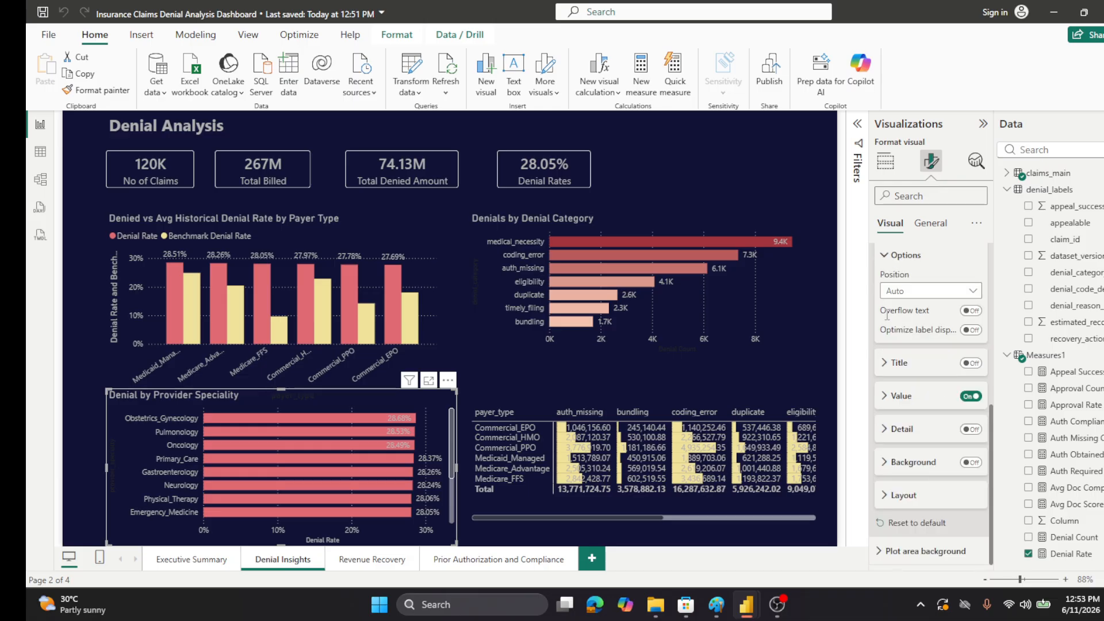
pyautogui.click(887, 401)
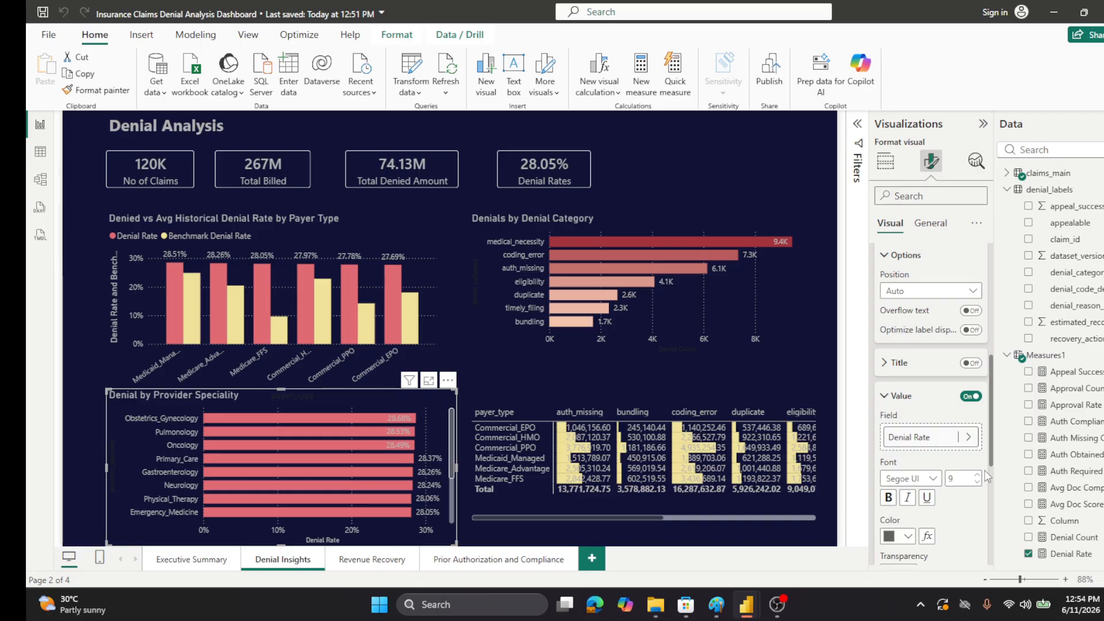
pyautogui.scroll(-3, 980, 485)
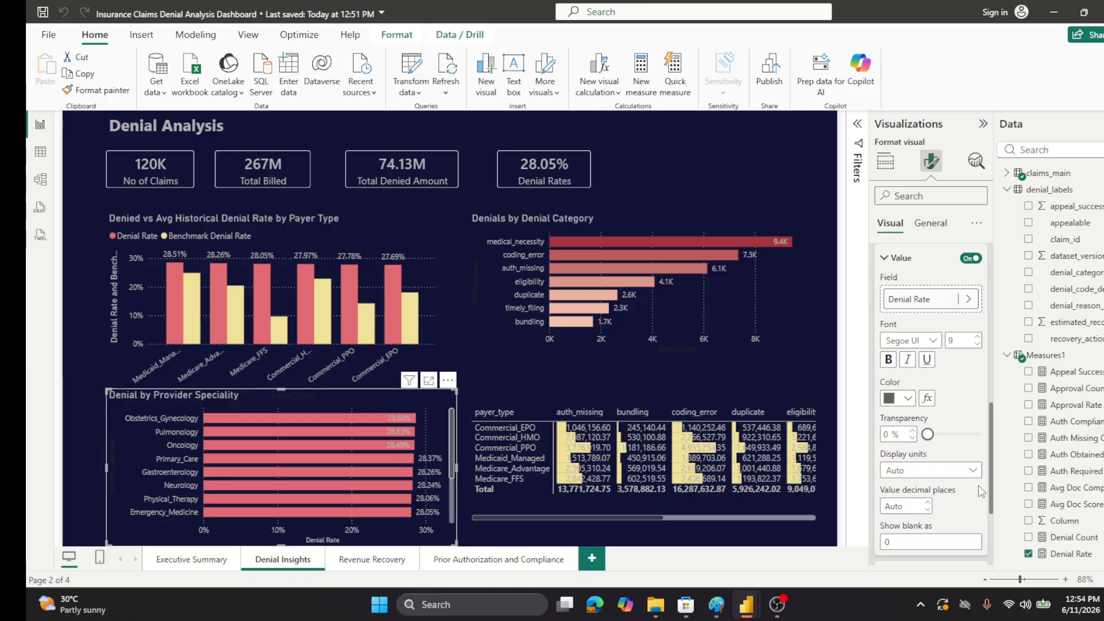
pyautogui.click(977, 470)
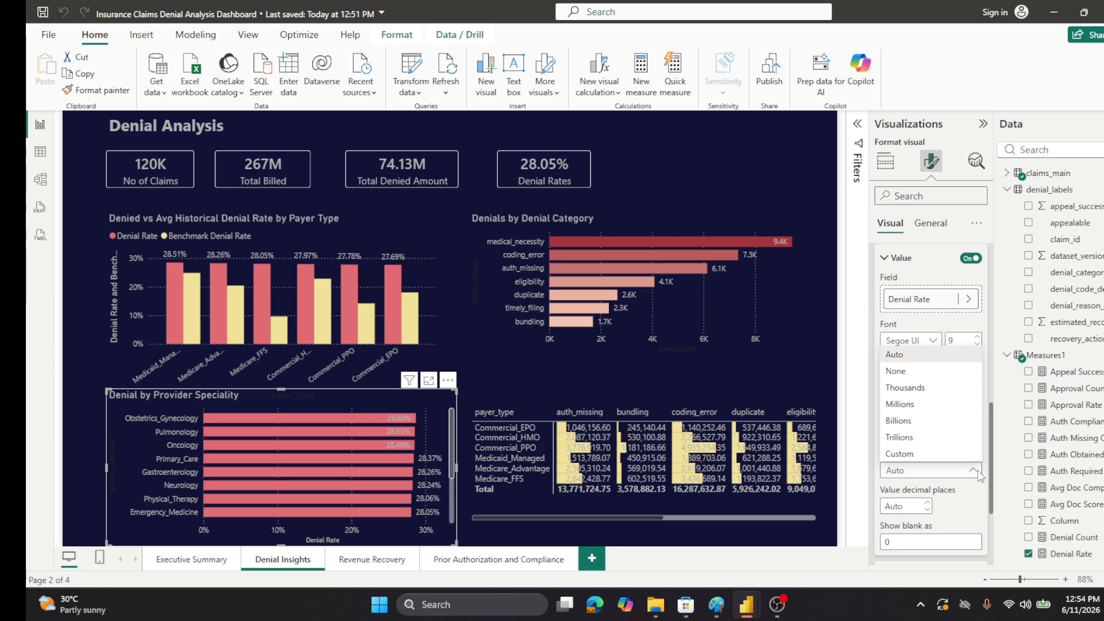
pyautogui.click(978, 471)
pyautogui.scroll(-1, 981, 496)
pyautogui.scroll(-1, 981, 497)
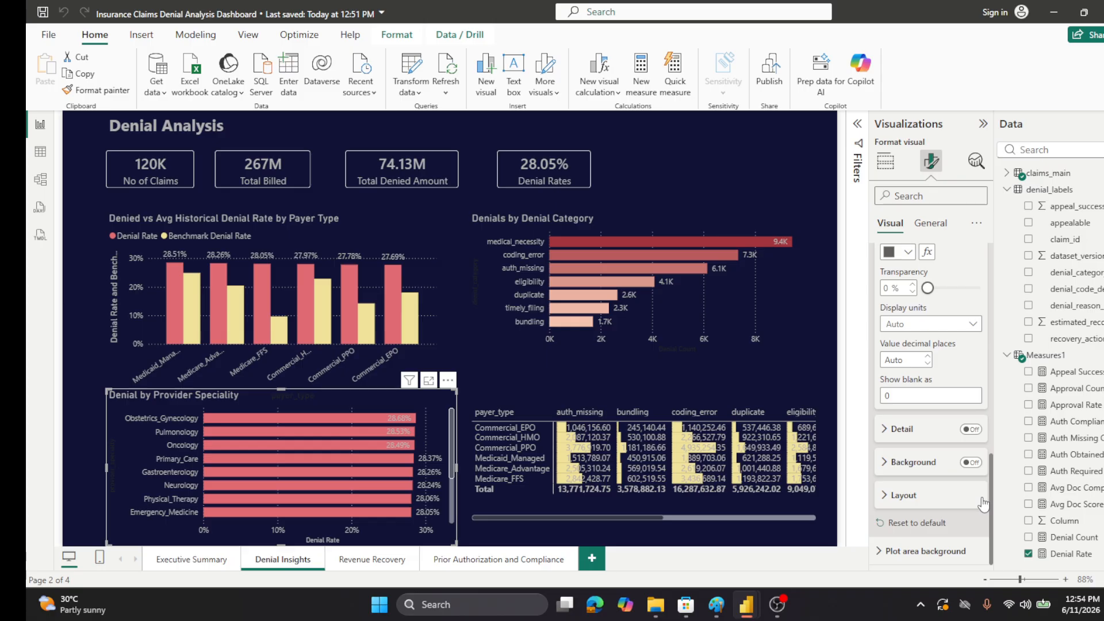
pyautogui.click(898, 495)
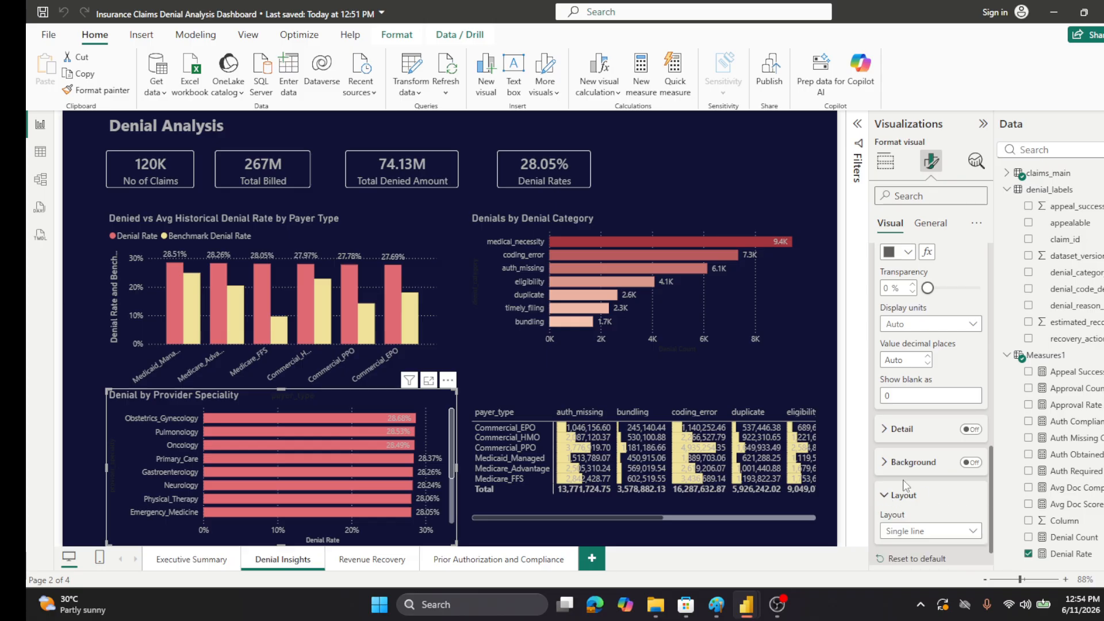
pyautogui.scroll(-1, 901, 488)
pyautogui.scroll(2, 904, 483)
pyautogui.scroll(-2, 902, 482)
pyautogui.click(883, 465)
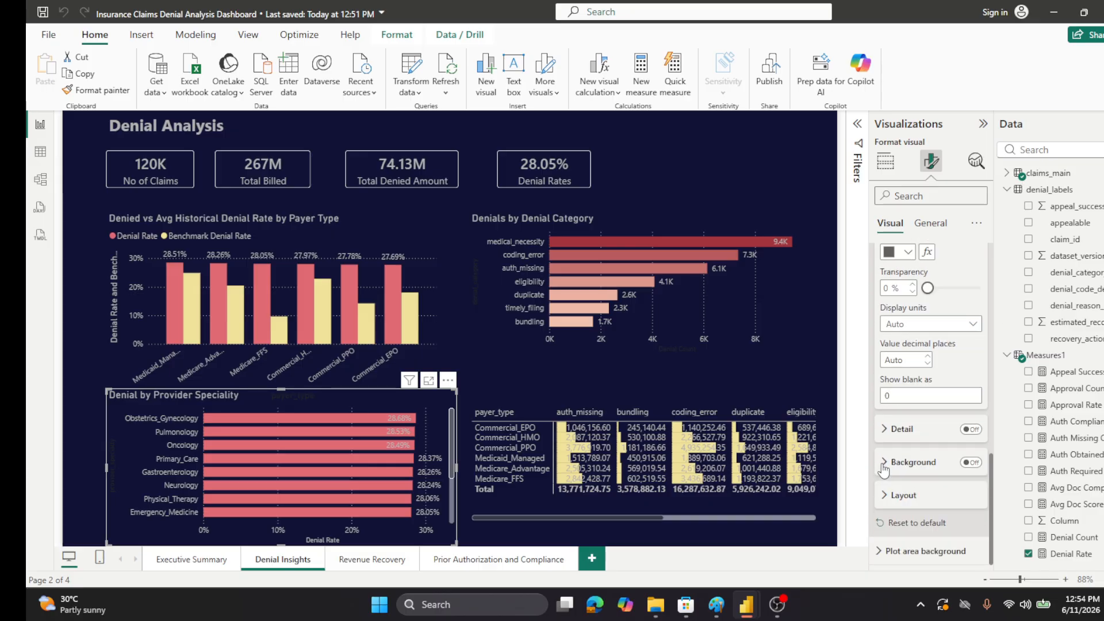
# - Check which sort options the Denial by Provider Speciality chart offers
pyautogui.click(448, 381)
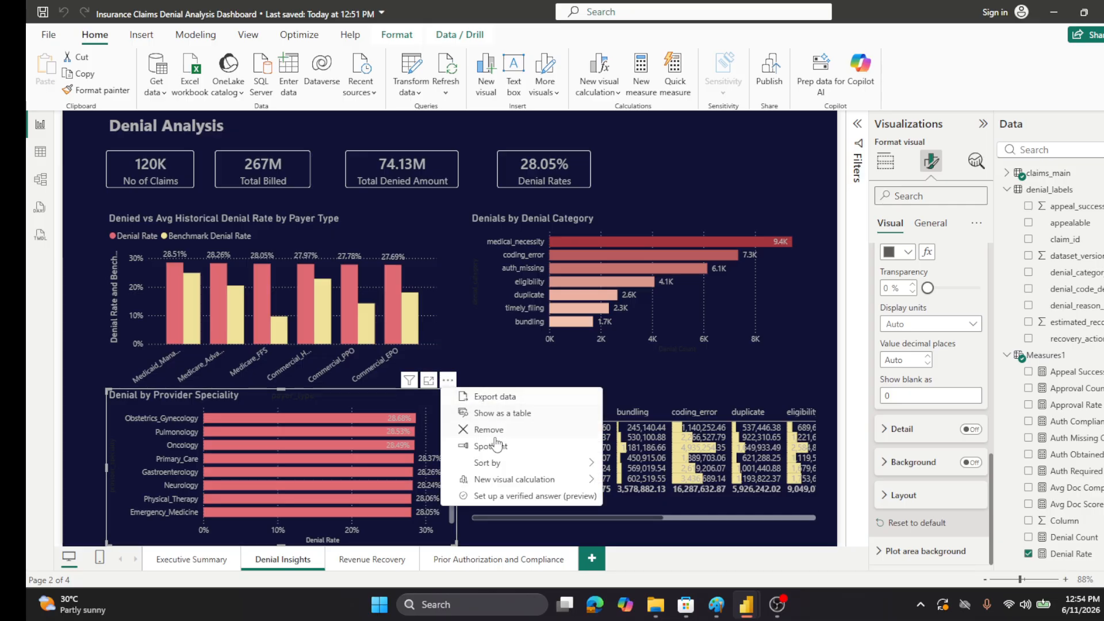
pyautogui.moveTo(515, 467)
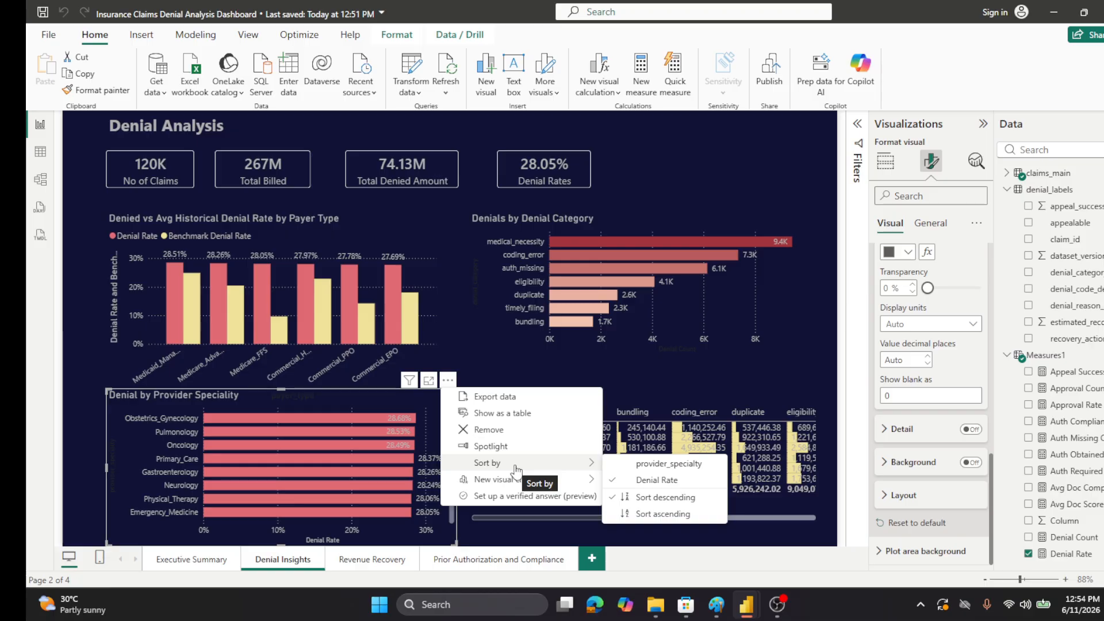
pyautogui.press('Escape')
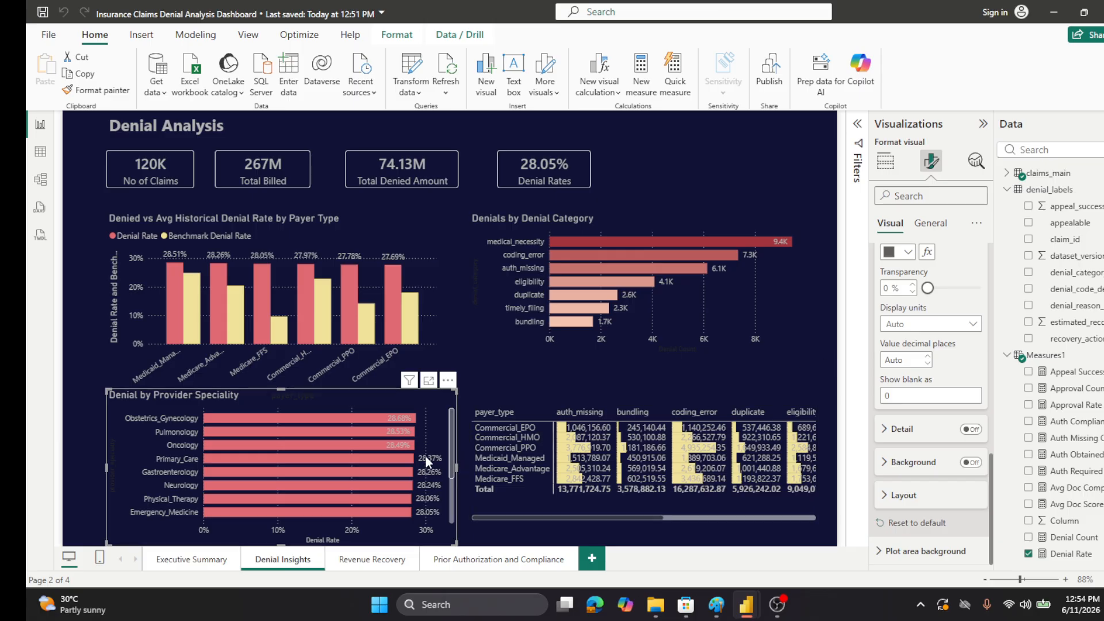
# - Narrow the Denial by Provider Speciality chart by about a fifth of its width and check its data format settings
pyautogui.moveTo(408, 417)
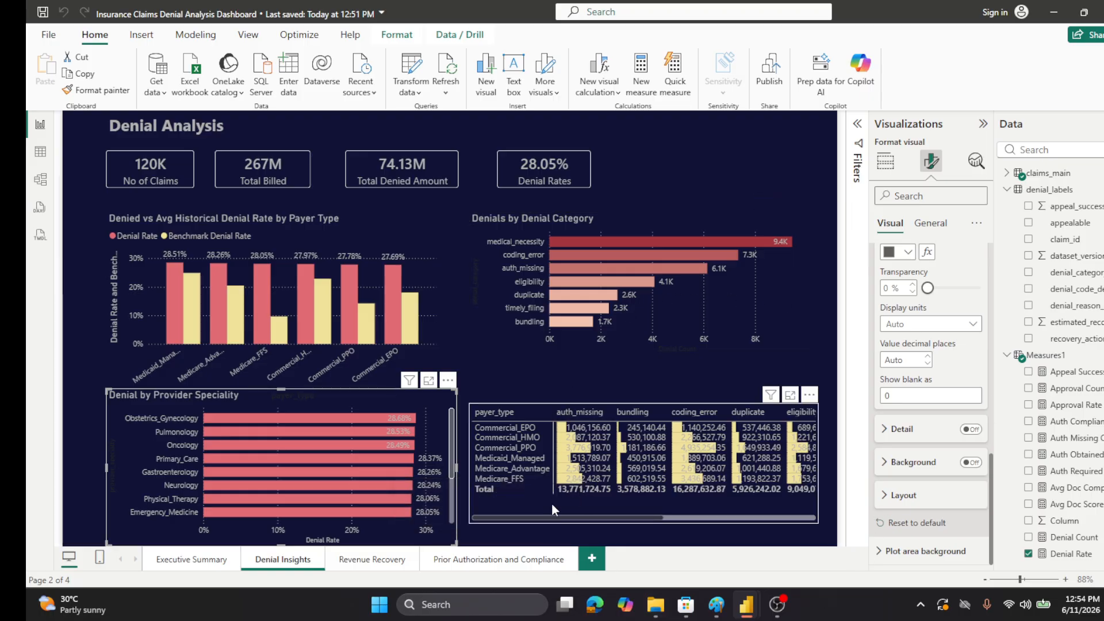
pyautogui.moveTo(456, 465); pyautogui.dragTo(382, 469)
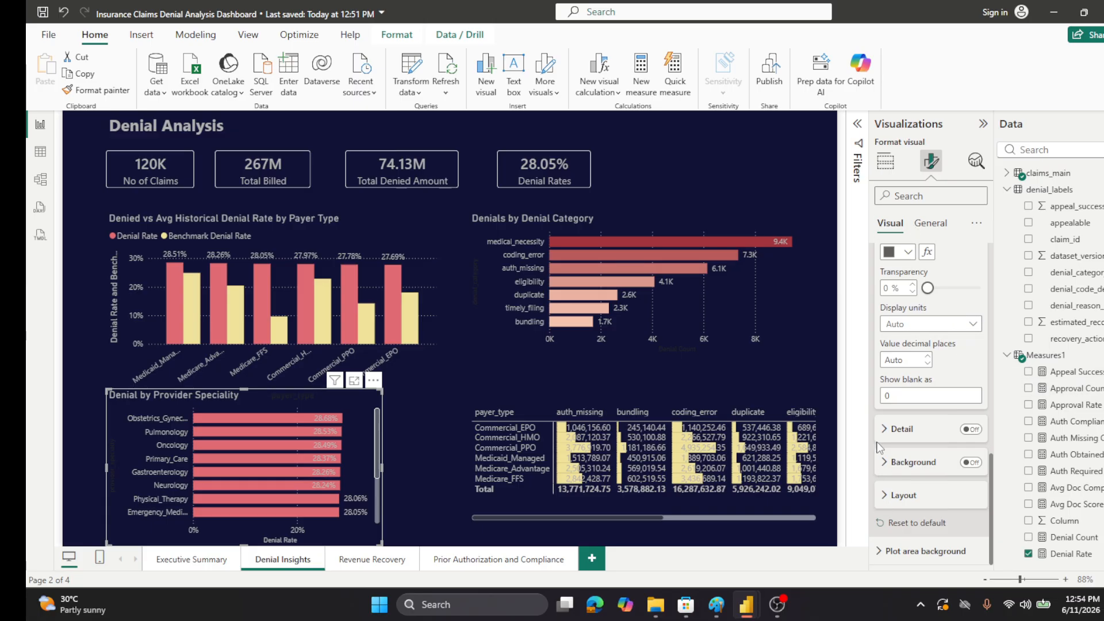
pyautogui.click(929, 226)
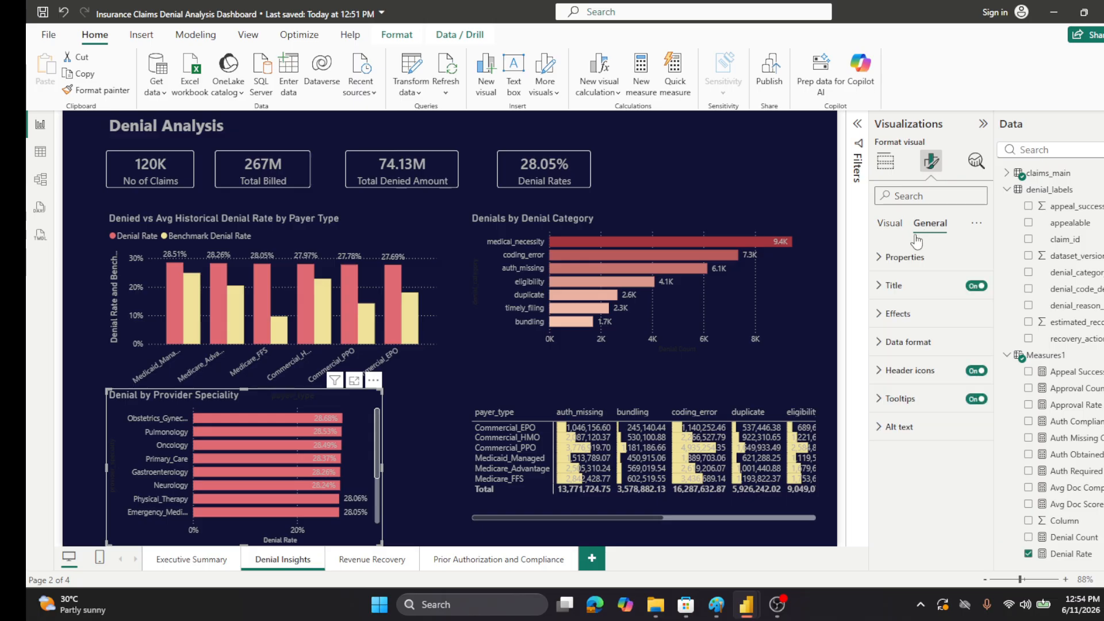
pyautogui.click(879, 344)
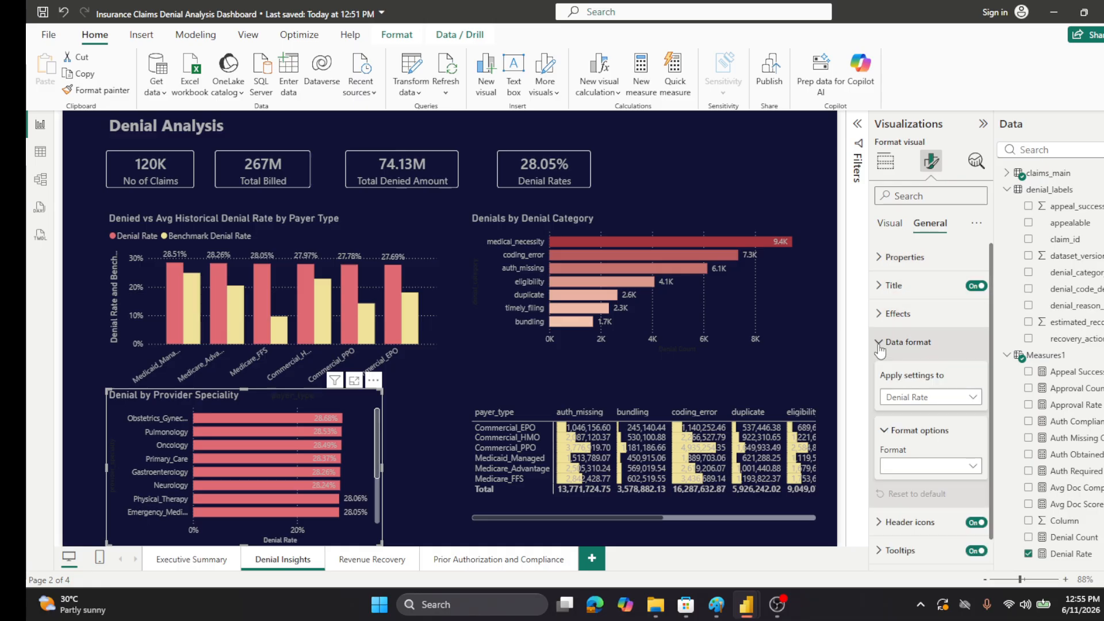
pyautogui.click(879, 344)
# - Set the data label position of the Denial by Provider Speciality chart to Inside center
pyautogui.click(890, 224)
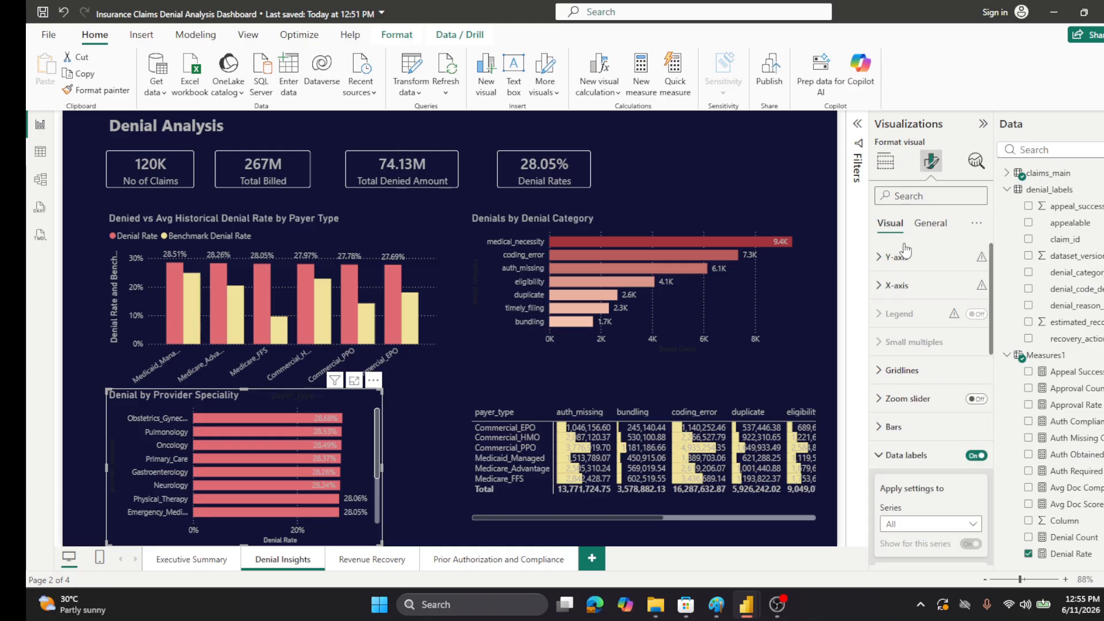
pyautogui.scroll(-3, 916, 314)
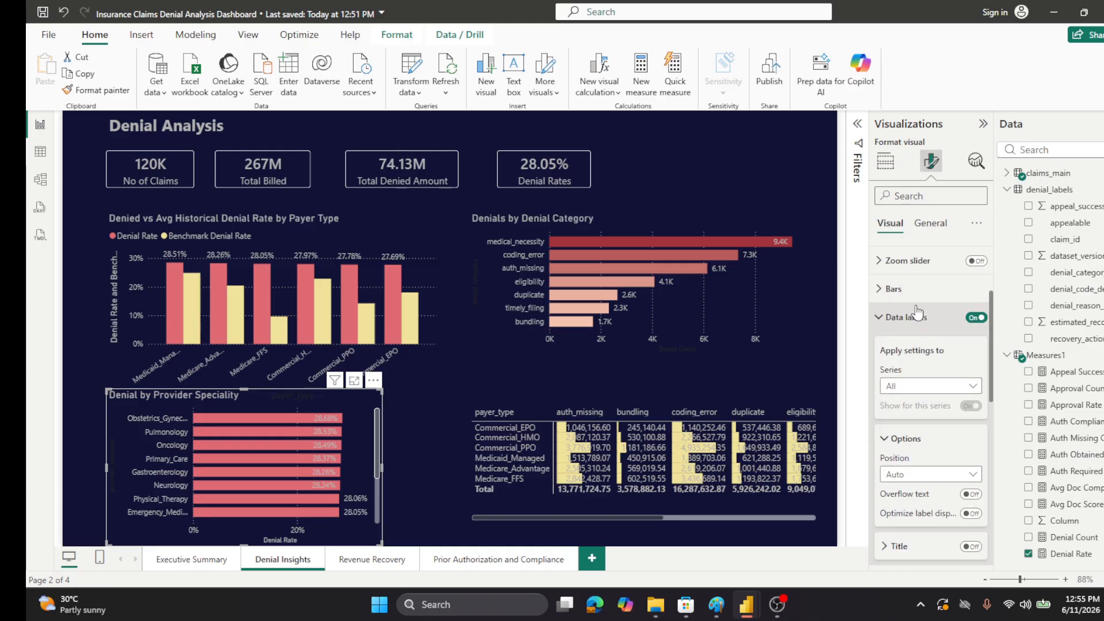
pyautogui.scroll(-2, 916, 313)
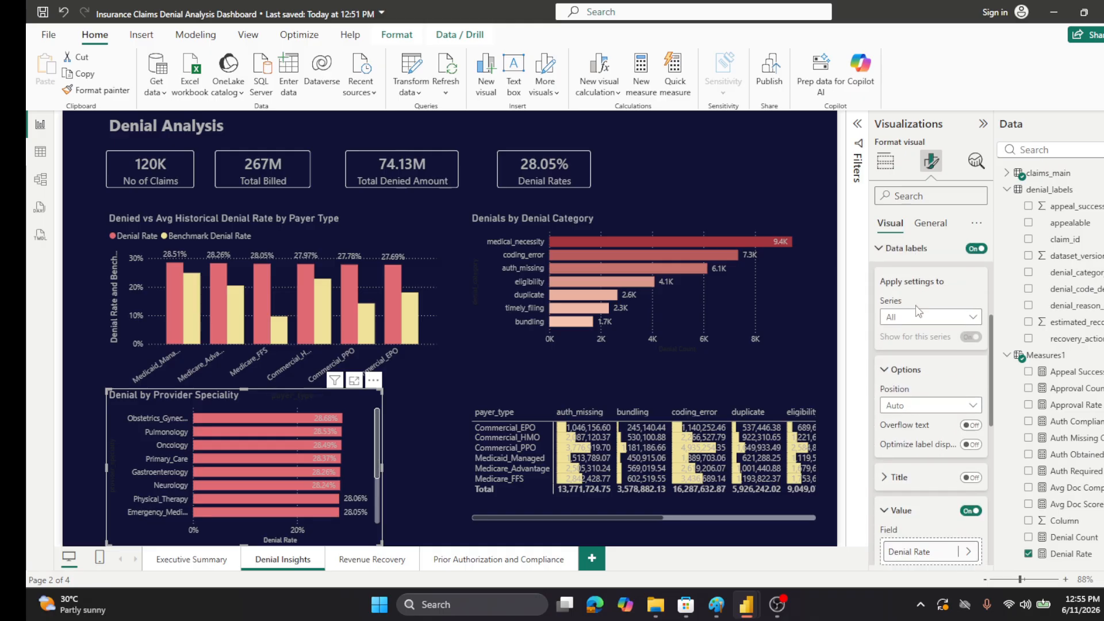
pyautogui.click(973, 406)
pyautogui.click(919, 471)
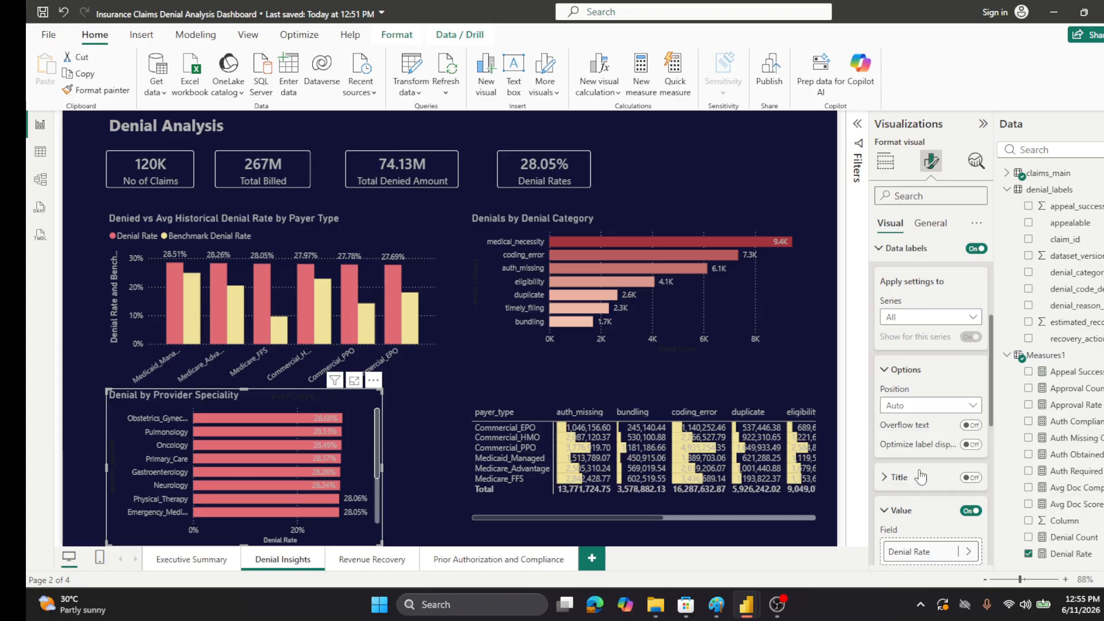
# - Set the data label value color of the Denial by Provider Speciality chart to black
pyautogui.scroll(-4, 917, 483)
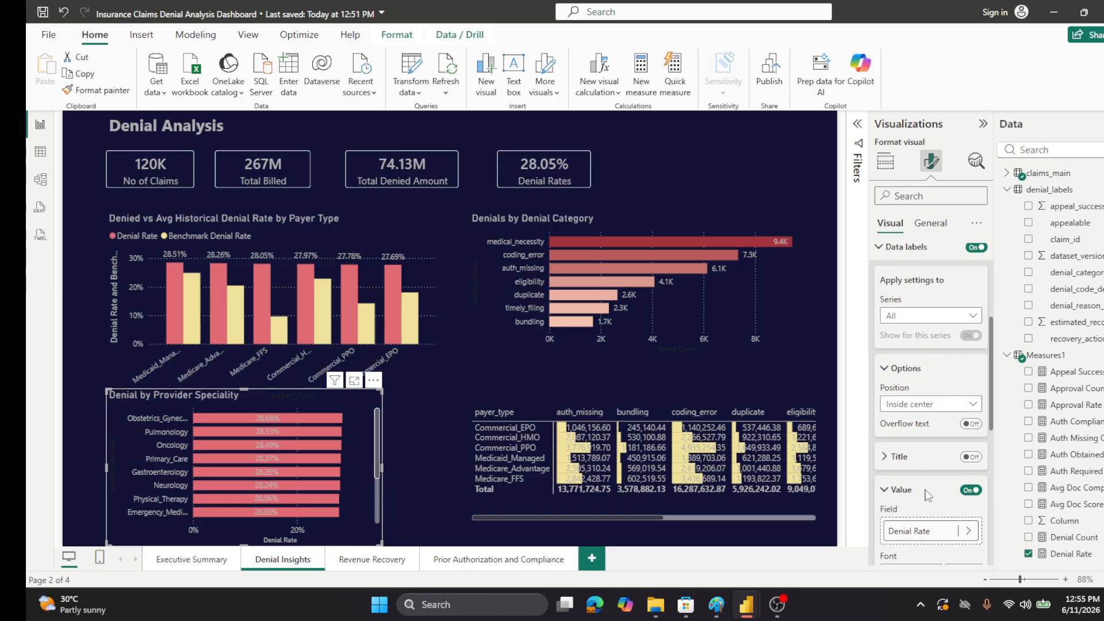
pyautogui.click(909, 494)
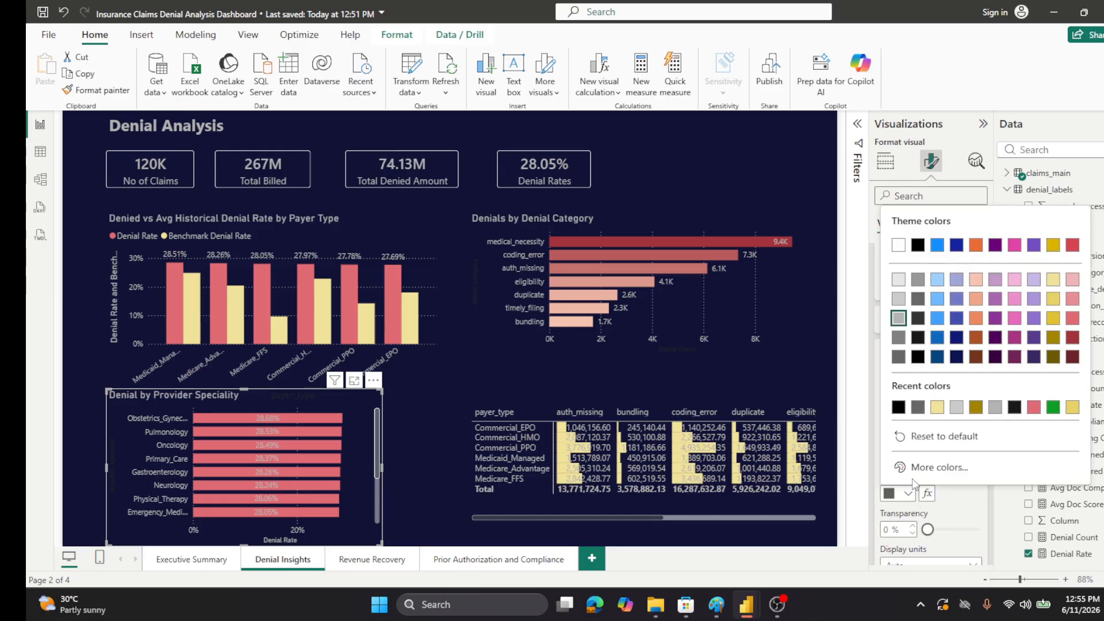
pyautogui.click(898, 406)
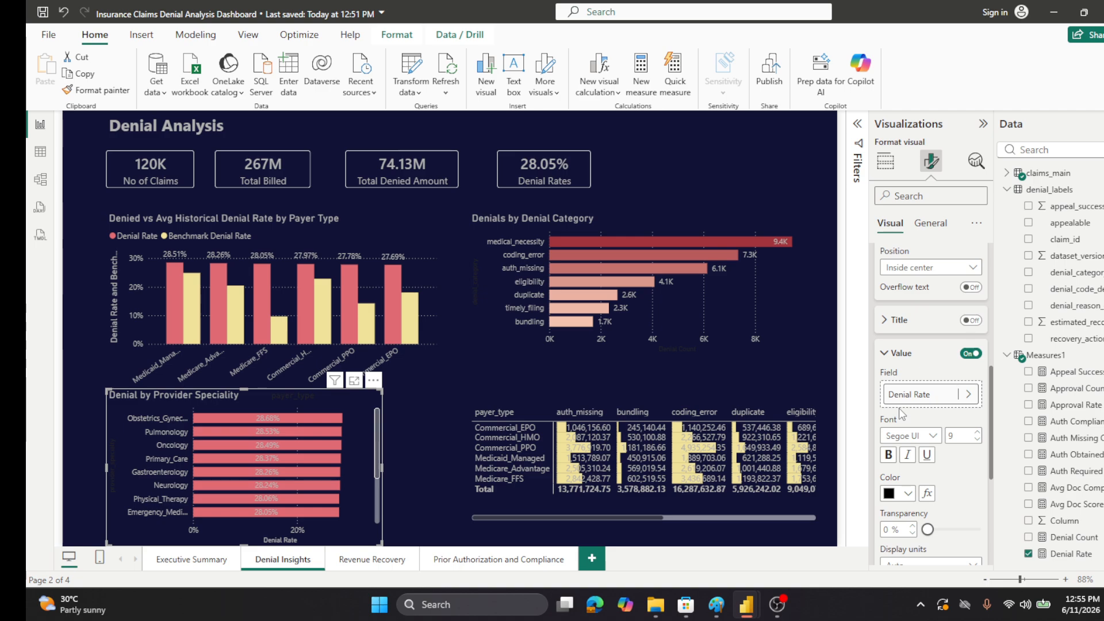
# - Set the data label value color of the Denial by Provider Speciality chart to dark gray
pyautogui.scroll(-3, 964, 478)
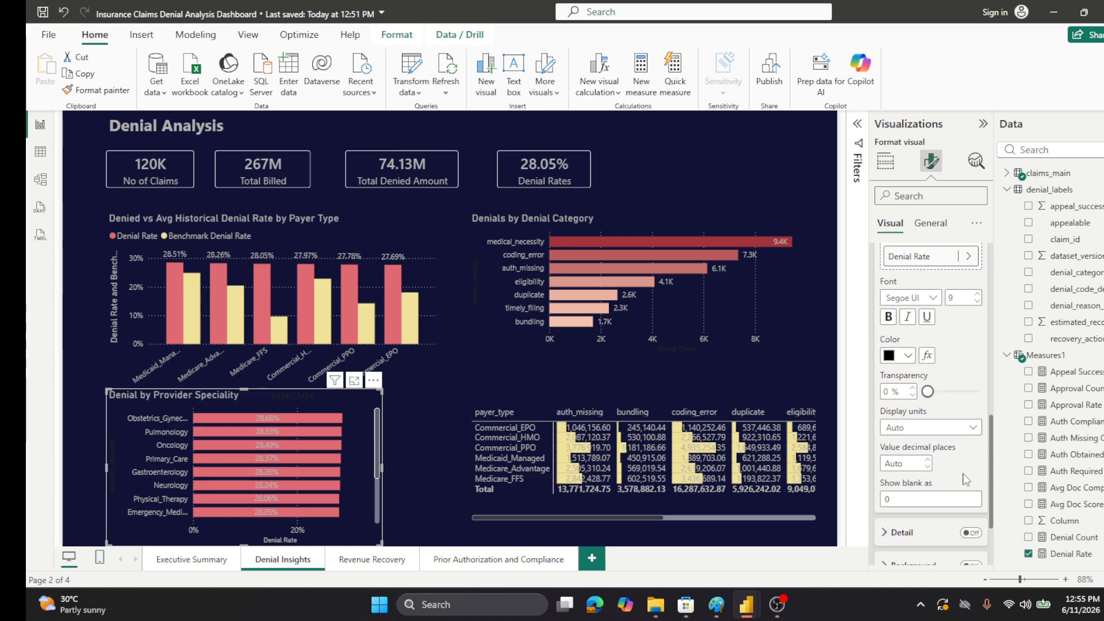
pyautogui.scroll(3, 964, 478)
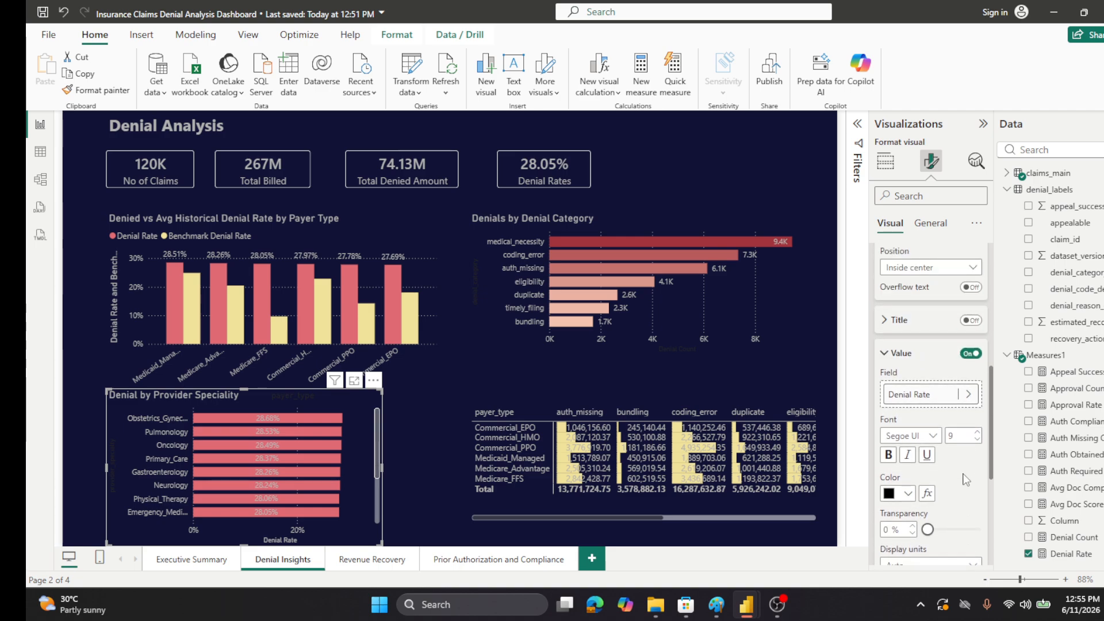
pyautogui.click(884, 357)
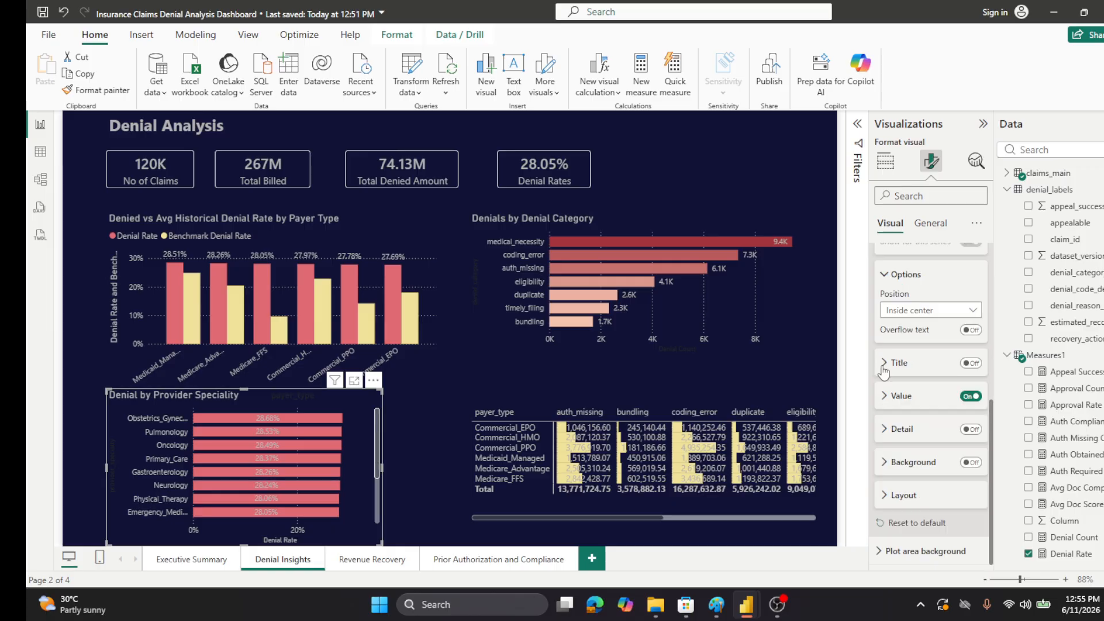
pyautogui.click(890, 399)
pyautogui.scroll(-2, 897, 414)
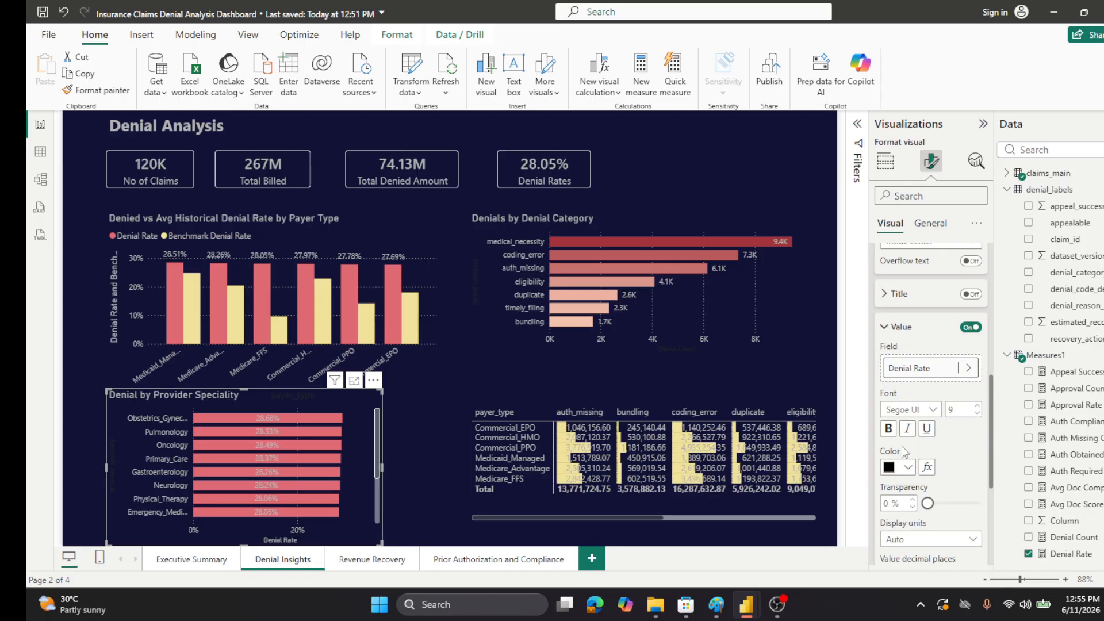
pyautogui.click(907, 466)
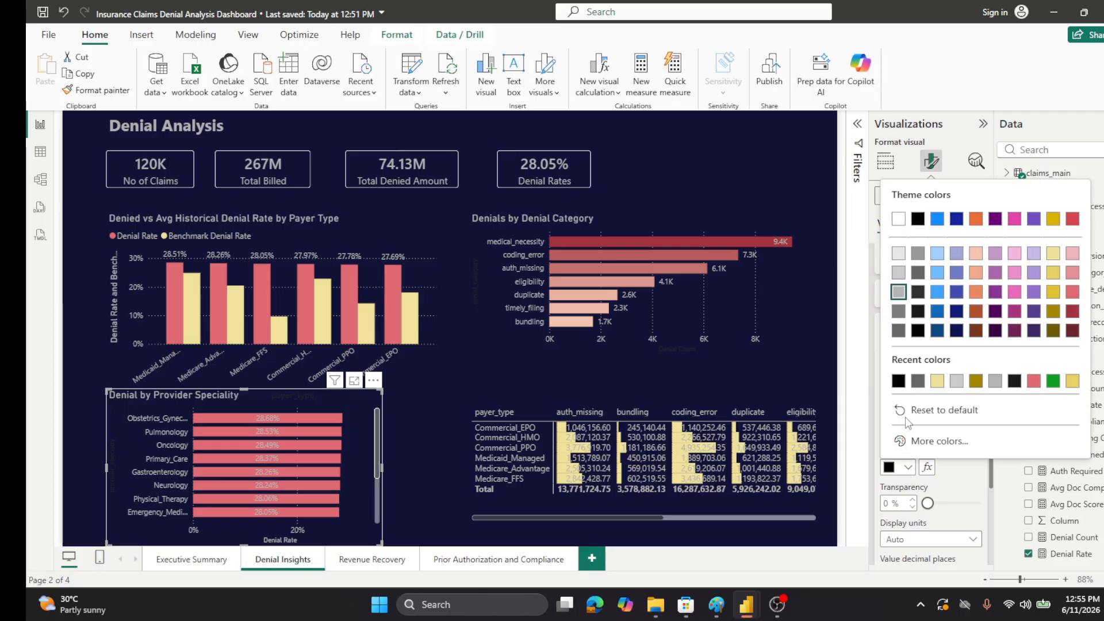
pyautogui.click(918, 385)
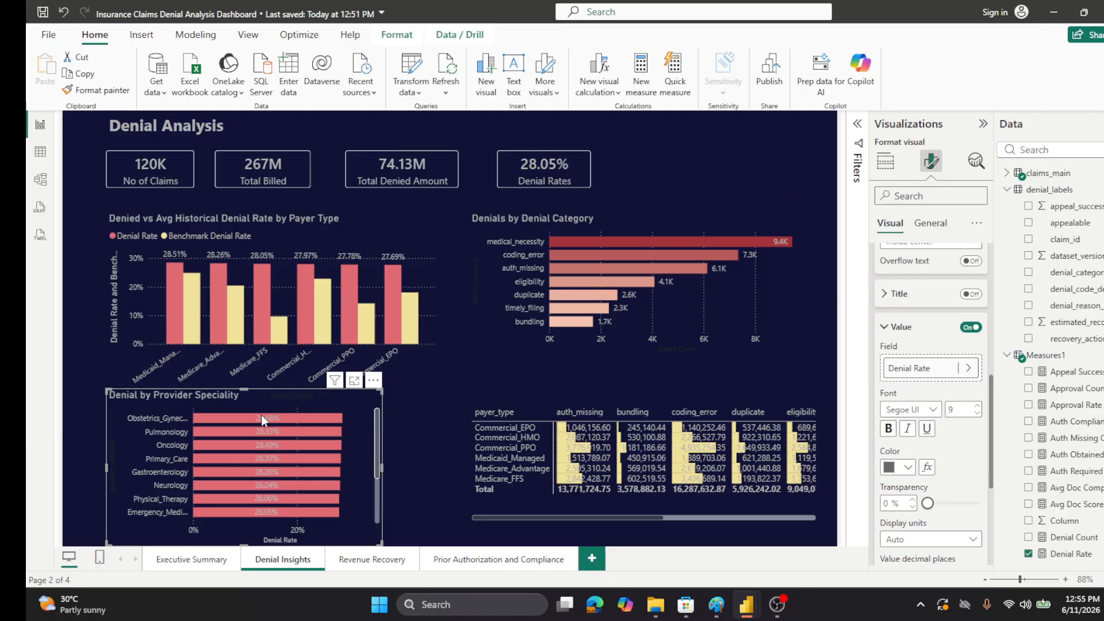
pyautogui.moveTo(261, 415)
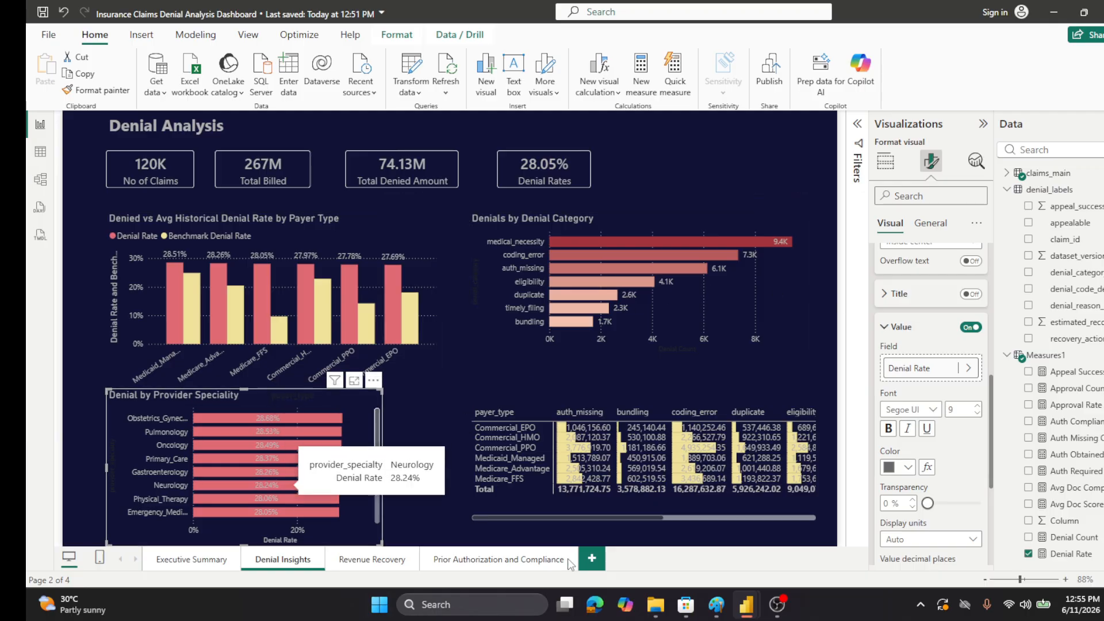
# - Try light yellow for the Denial by Provider Speciality chart's data label values, then return them to dark gray
pyautogui.click(892, 329)
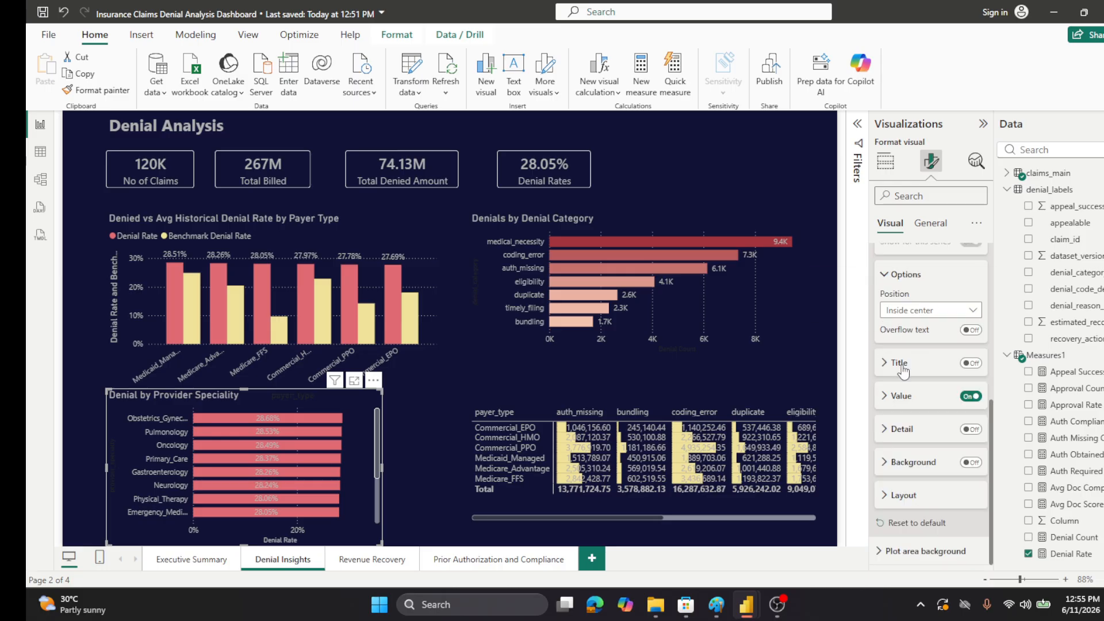
pyautogui.scroll(1, 902, 368)
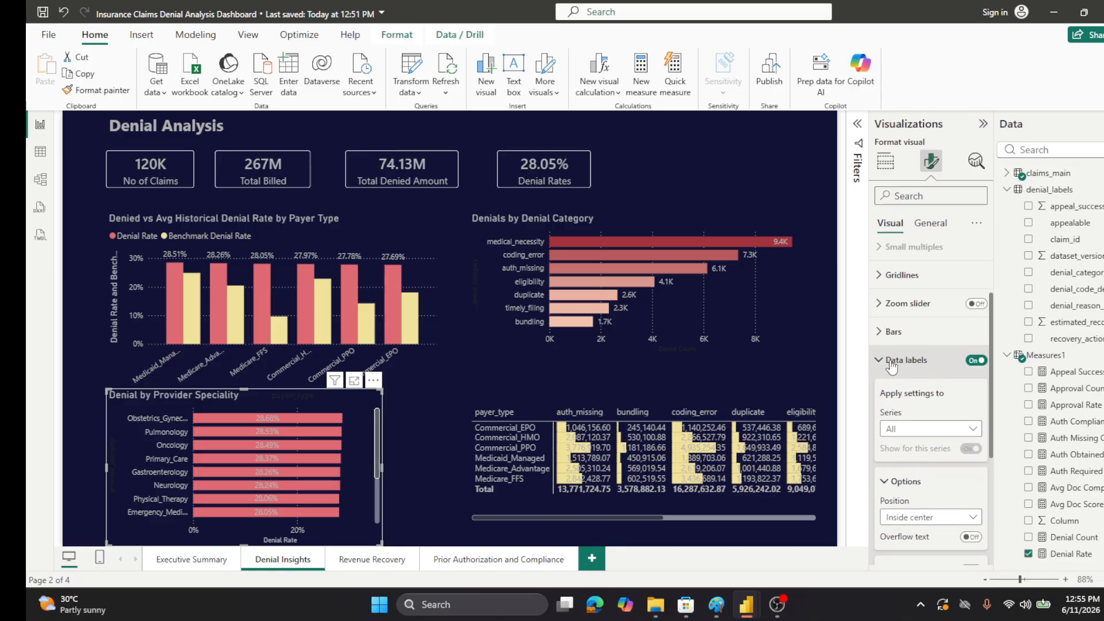
pyautogui.scroll(-3, 888, 362)
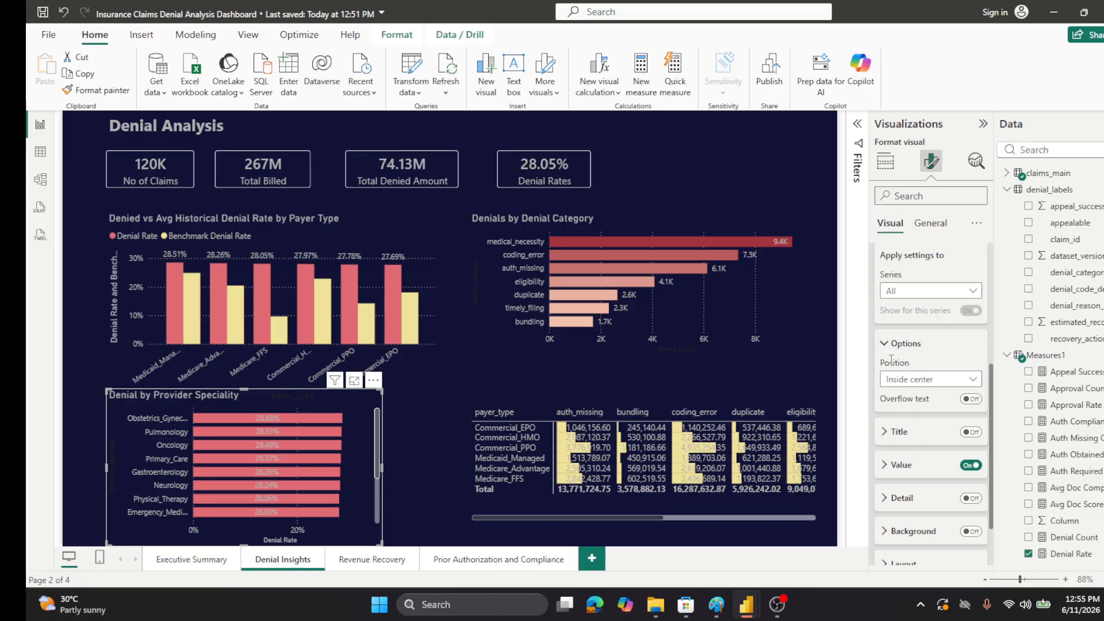
pyautogui.scroll(-2, 890, 360)
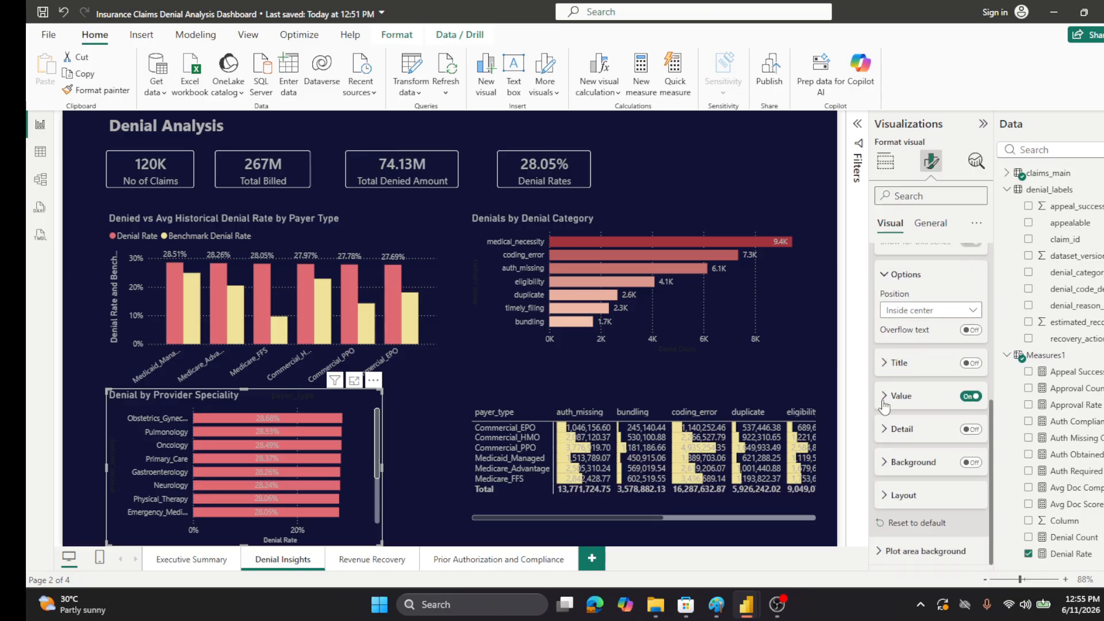
pyautogui.click(884, 398)
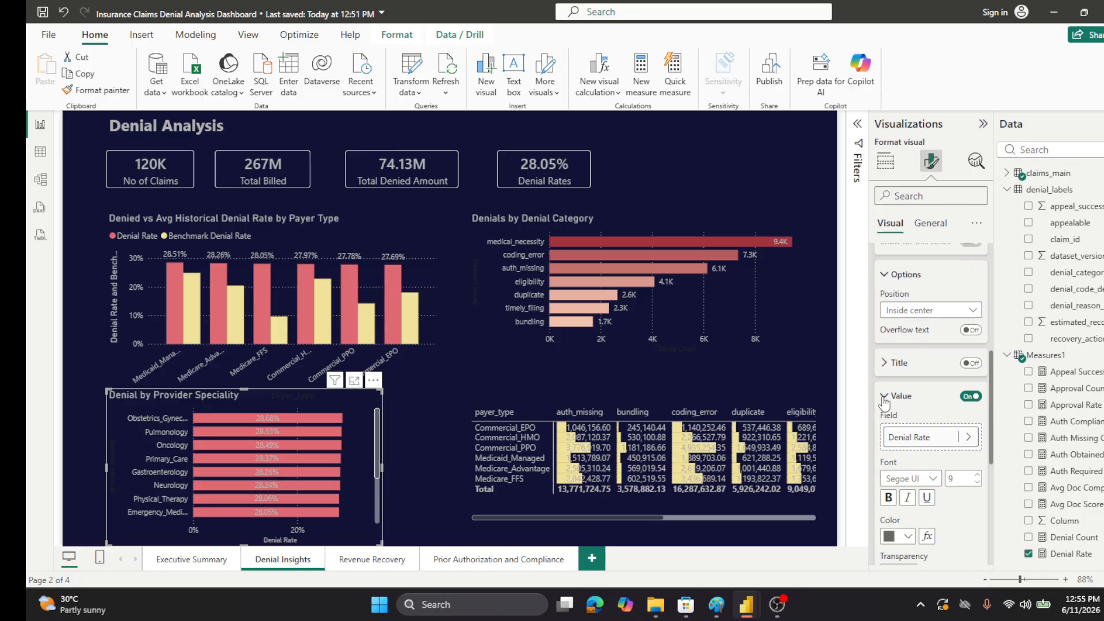
pyautogui.click(903, 536)
pyautogui.click(937, 450)
pyautogui.click(904, 536)
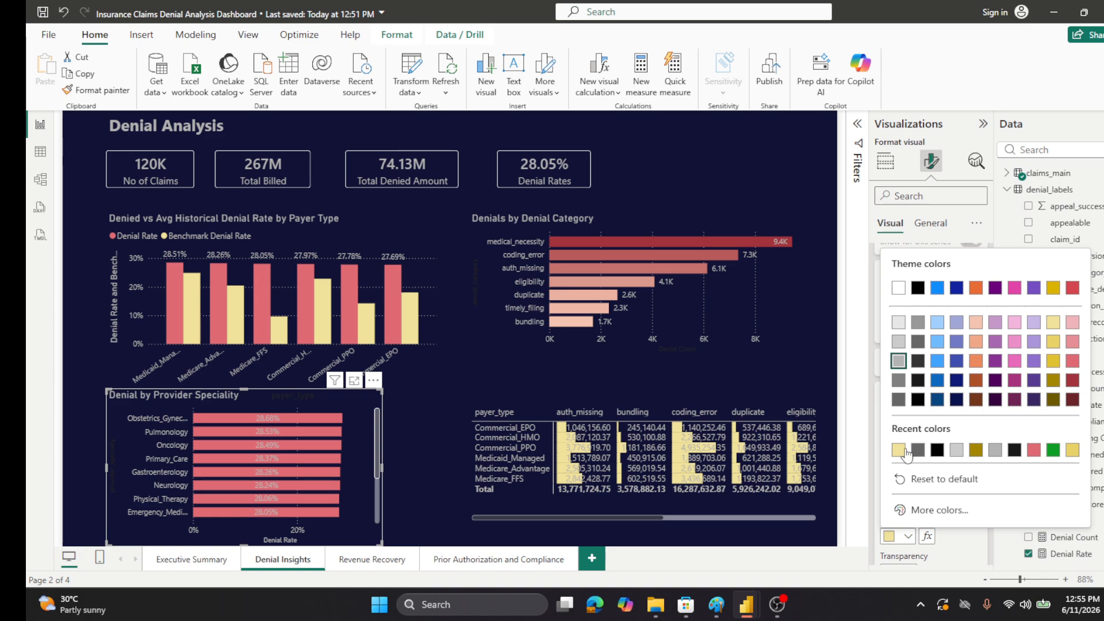
pyautogui.click(898, 398)
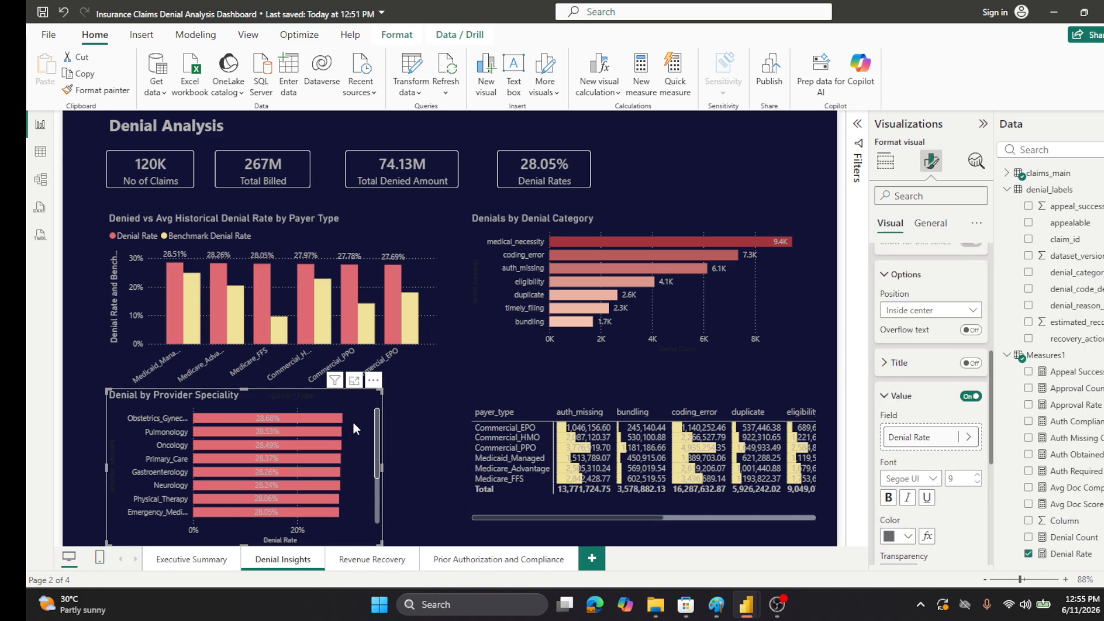
pyautogui.moveTo(257, 420)
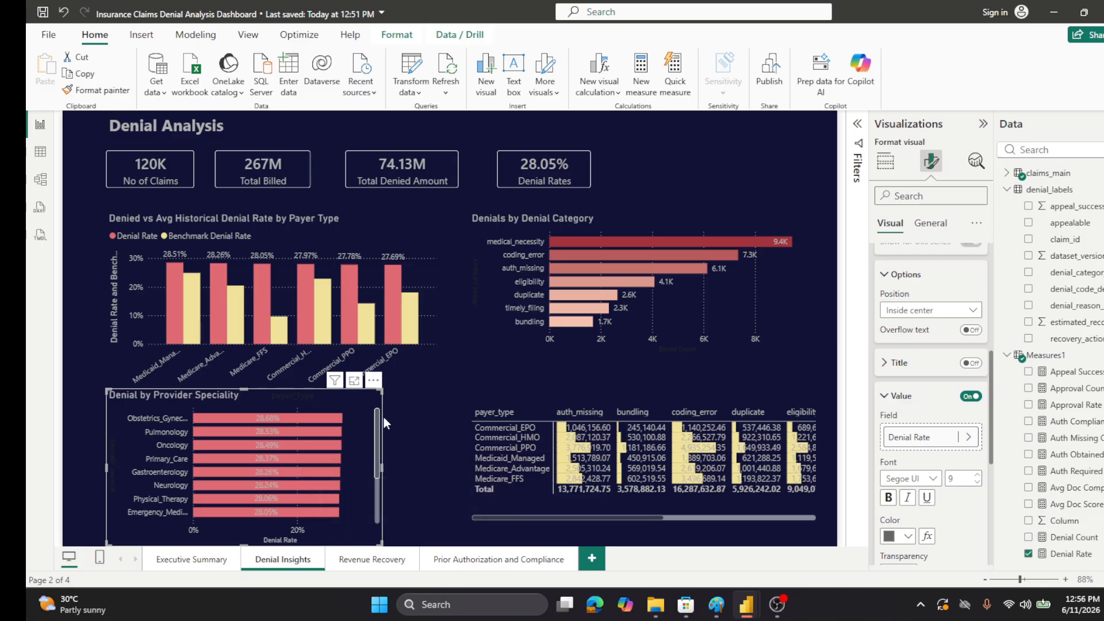
# - Extend the payer type matrix leftward to just beside the Denial by Provider Speciality chart and save the report
pyautogui.click(473, 478)
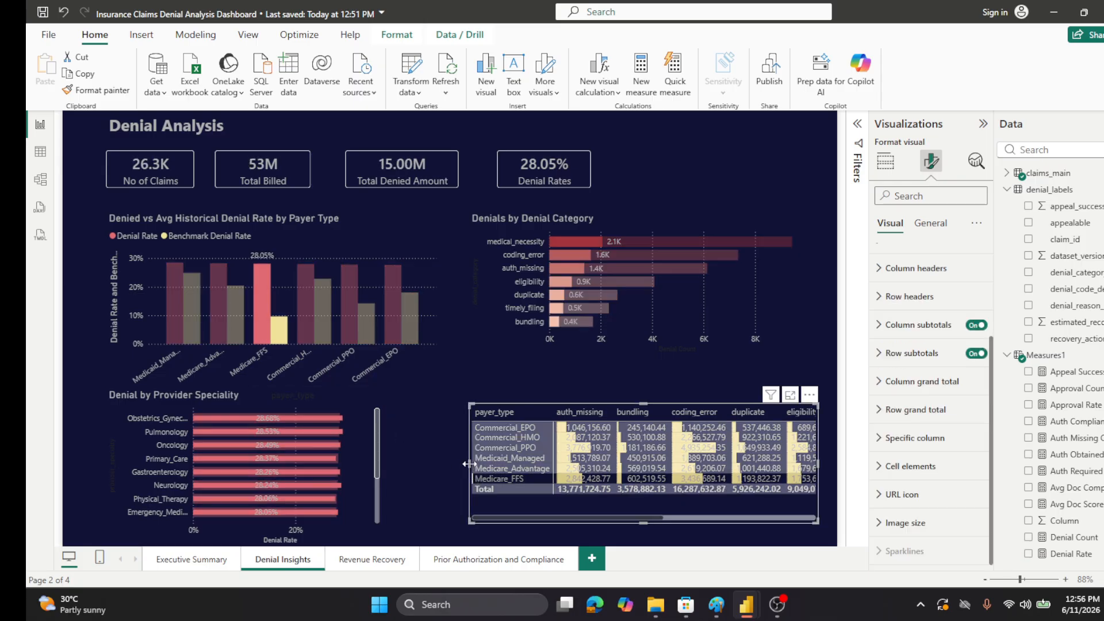
pyautogui.moveTo(470, 464); pyautogui.dragTo(391, 466)
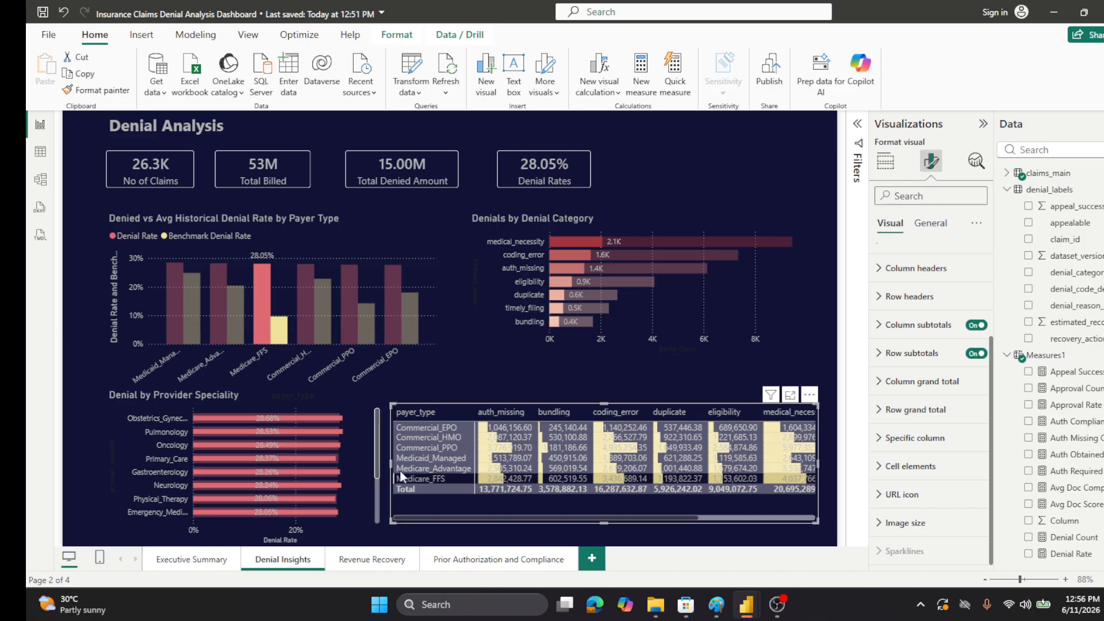
pyautogui.click(578, 478)
pyautogui.click(578, 478)
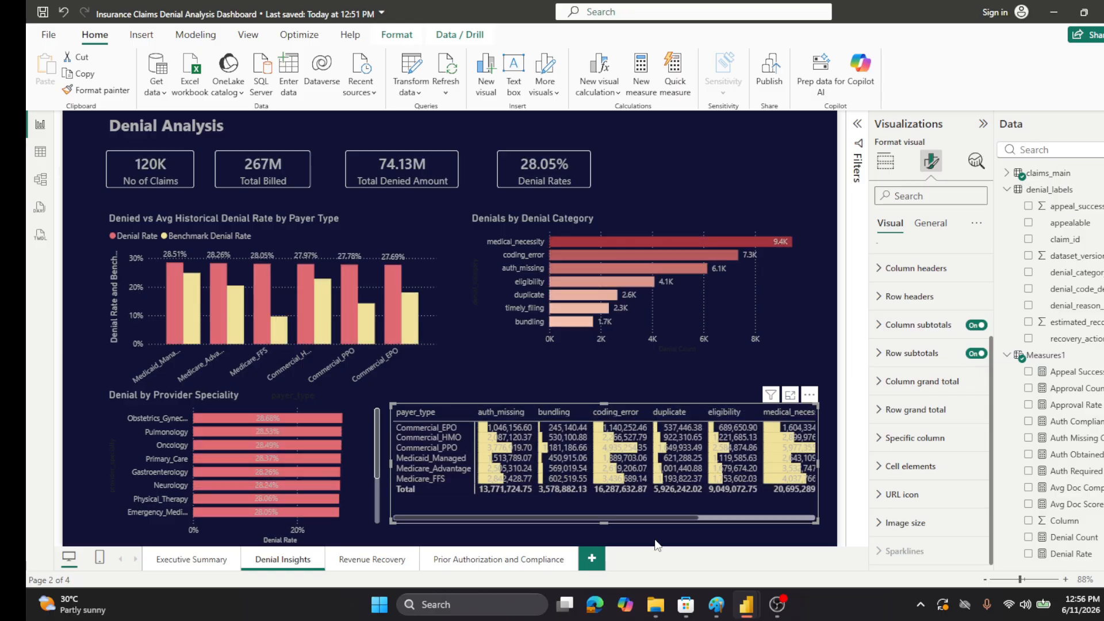
pyautogui.click(822, 344)
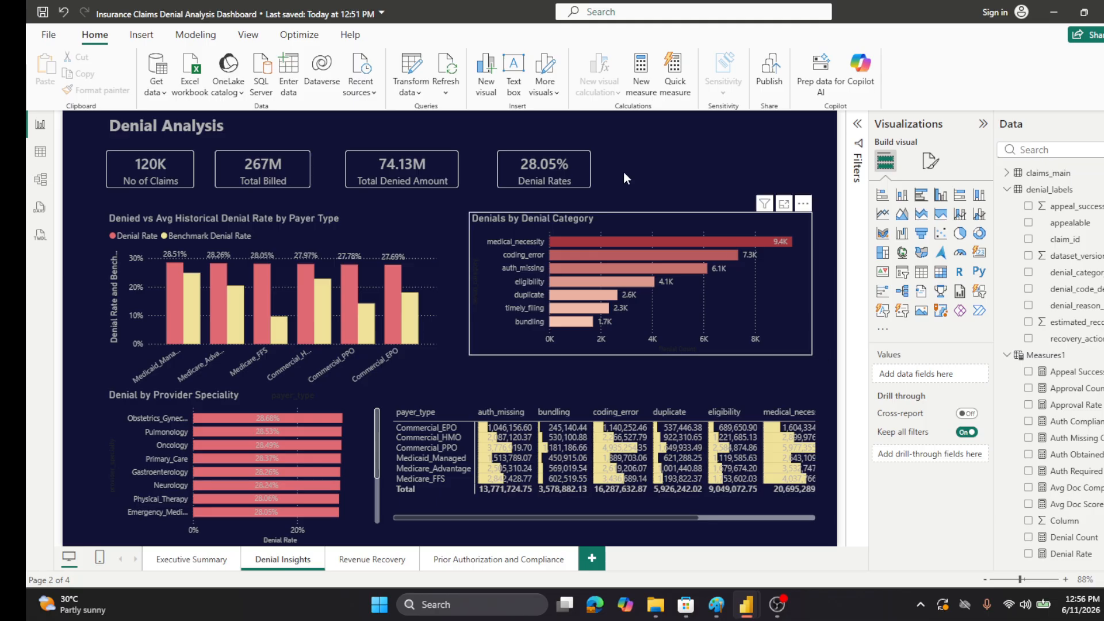
pyautogui.click(43, 14)
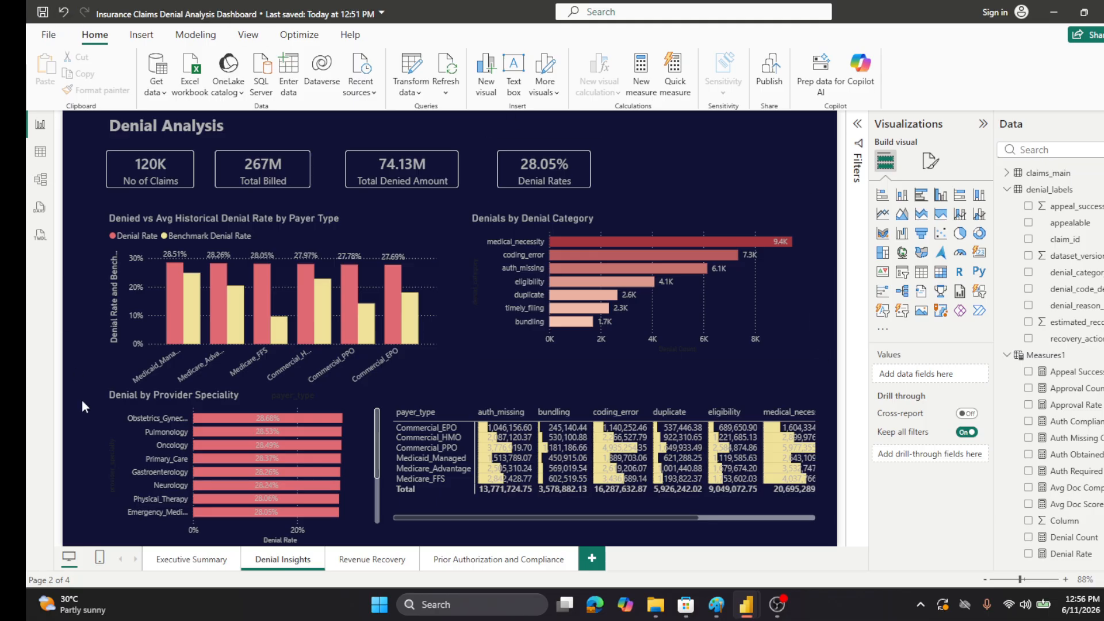
# - Review the visuals on the Executive Summary, Denial Insights and Revenue Recovery pages
pyautogui.click(176, 562)
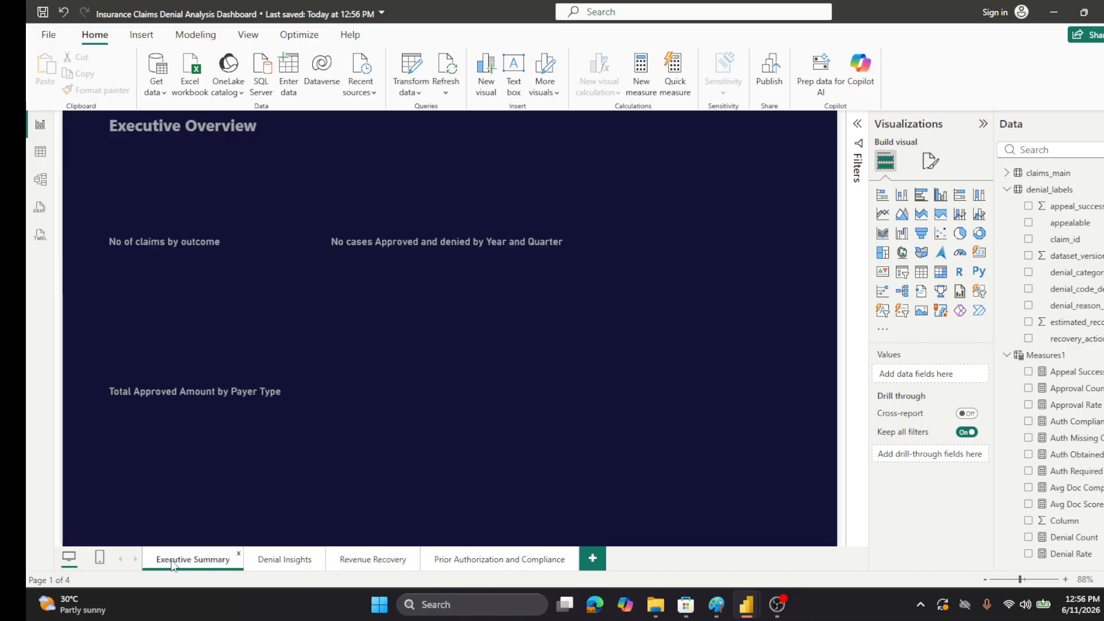
pyautogui.click(284, 560)
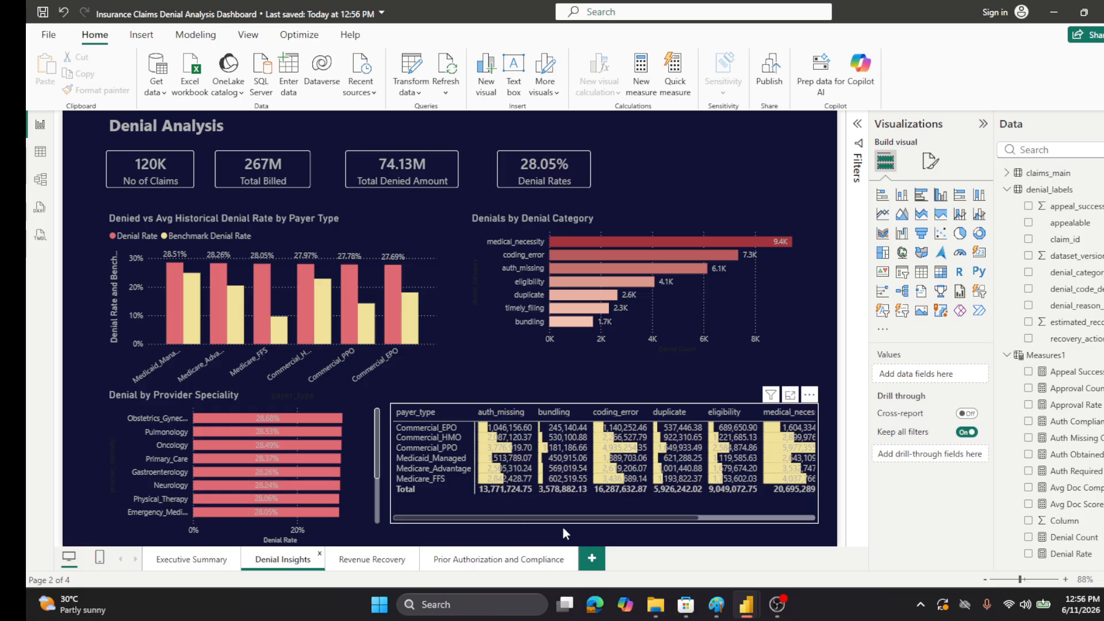
pyautogui.moveTo(665, 515); pyautogui.dragTo(634, 519)
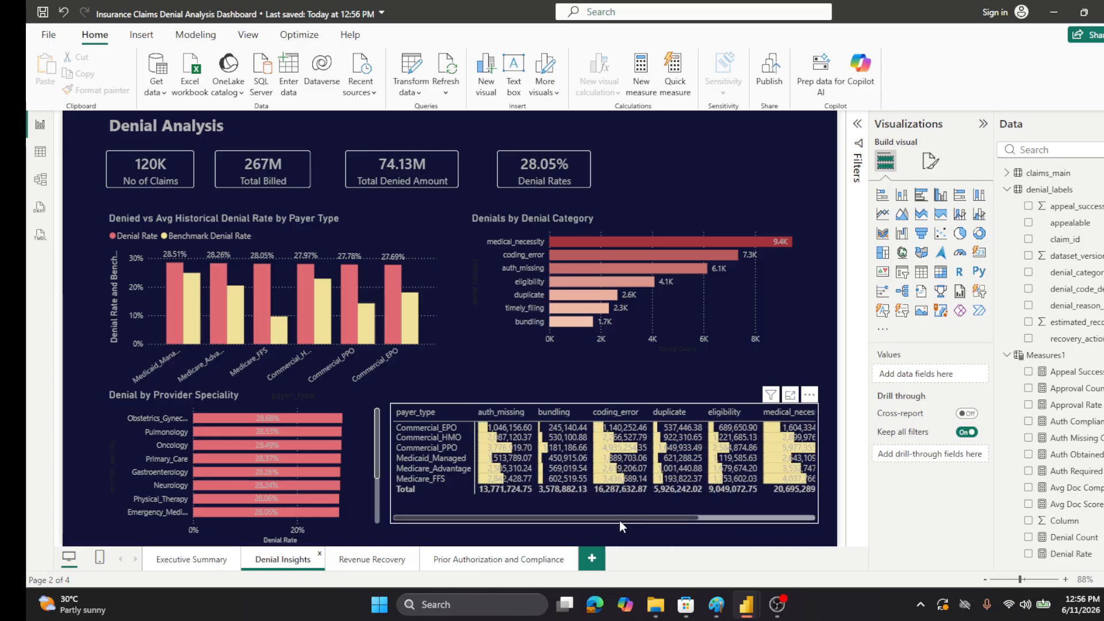
pyautogui.moveTo(619, 520); pyautogui.dragTo(523, 525)
pyautogui.click(376, 561)
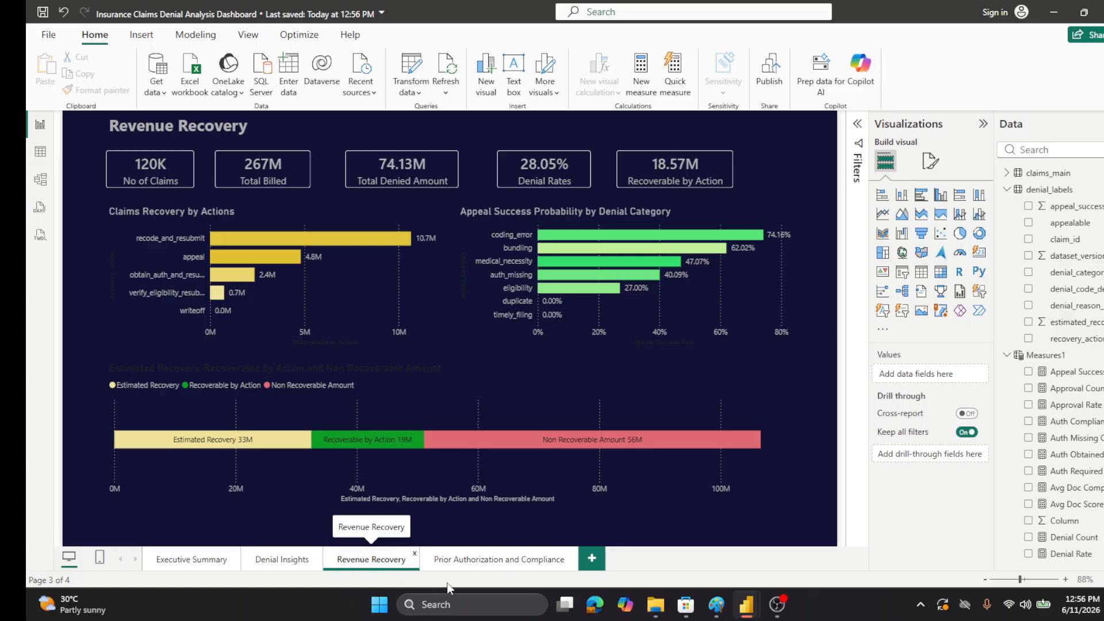
# - Replace the heading on the Prior Authorization and Compliance page with "Prior Authorization and Compliance Analysis"
pyautogui.click(485, 564)
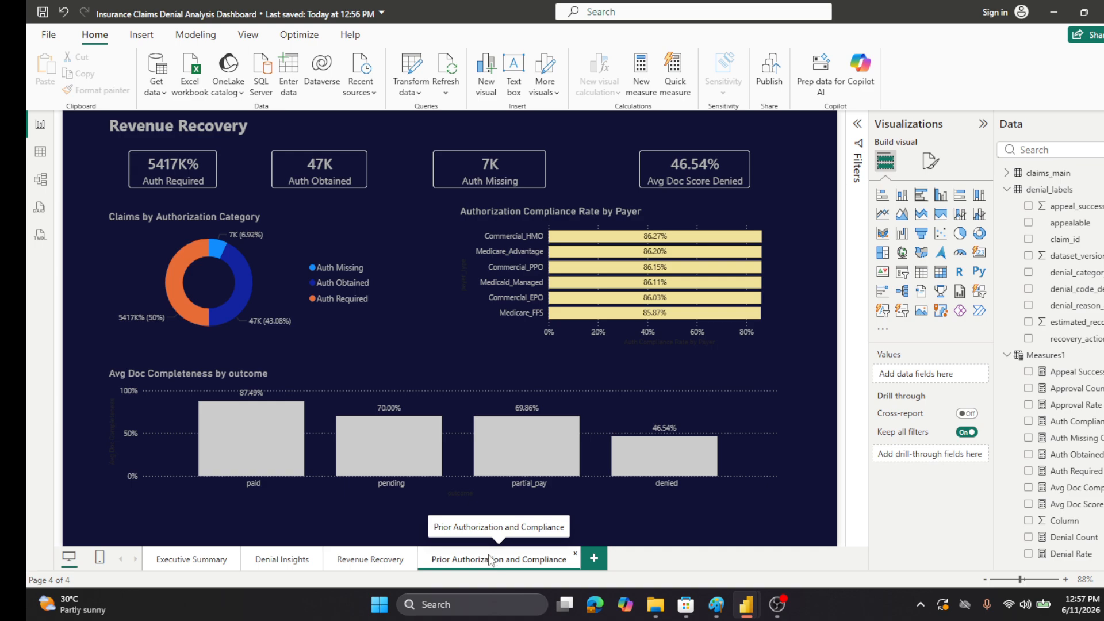
pyautogui.click(152, 121)
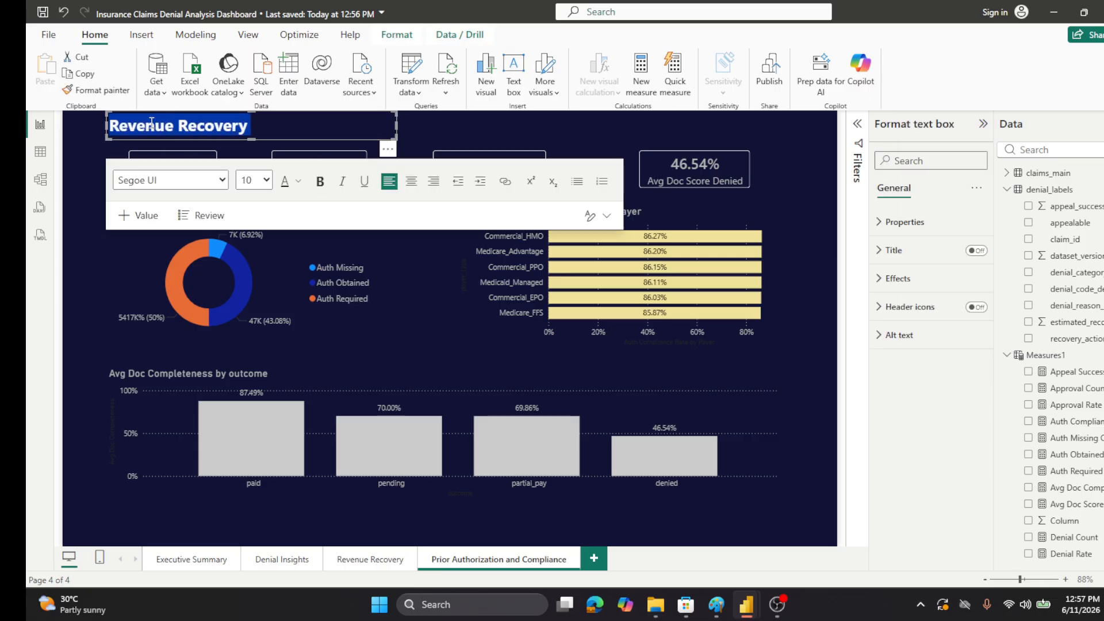
pyautogui.hotkey('ctrl', 'a')
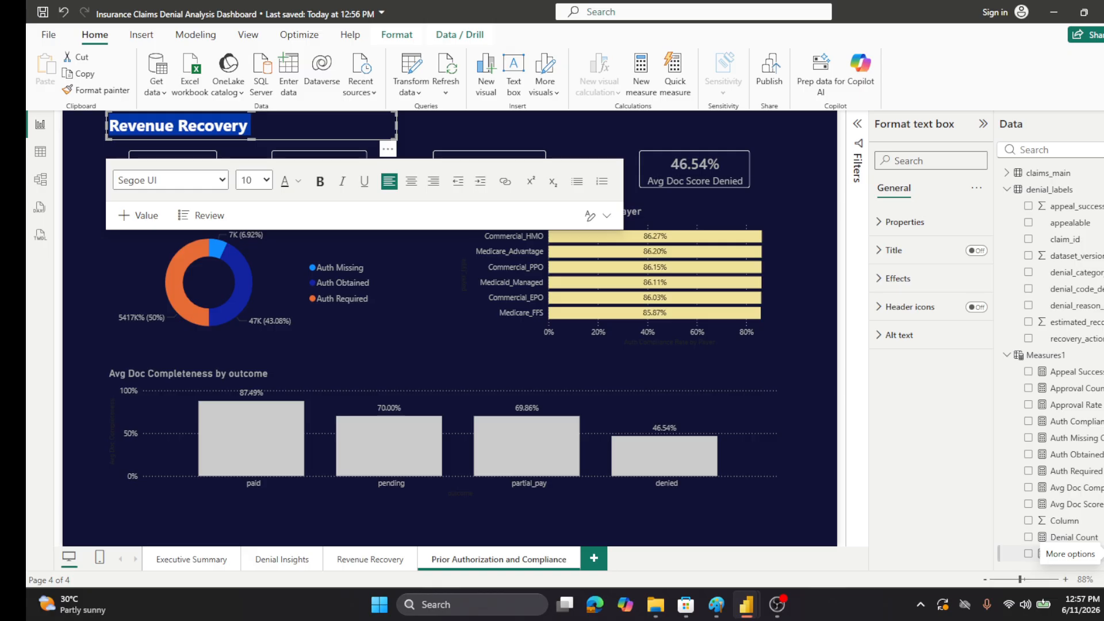
pyautogui.write('Prior ')
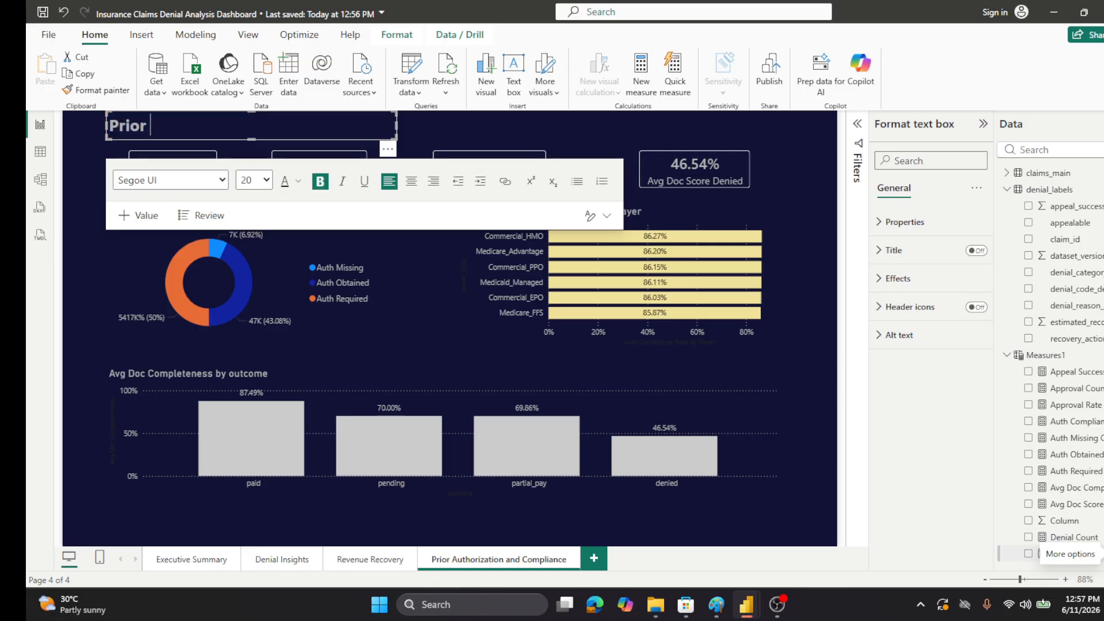
pyautogui.write('Authori')
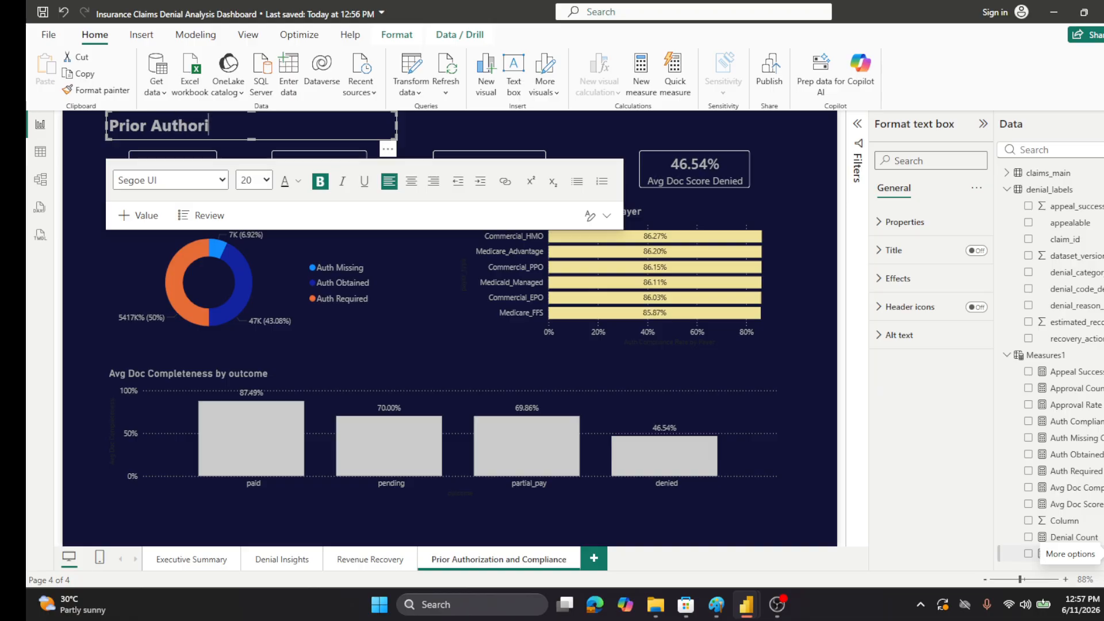
pyautogui.write('zation and Com')
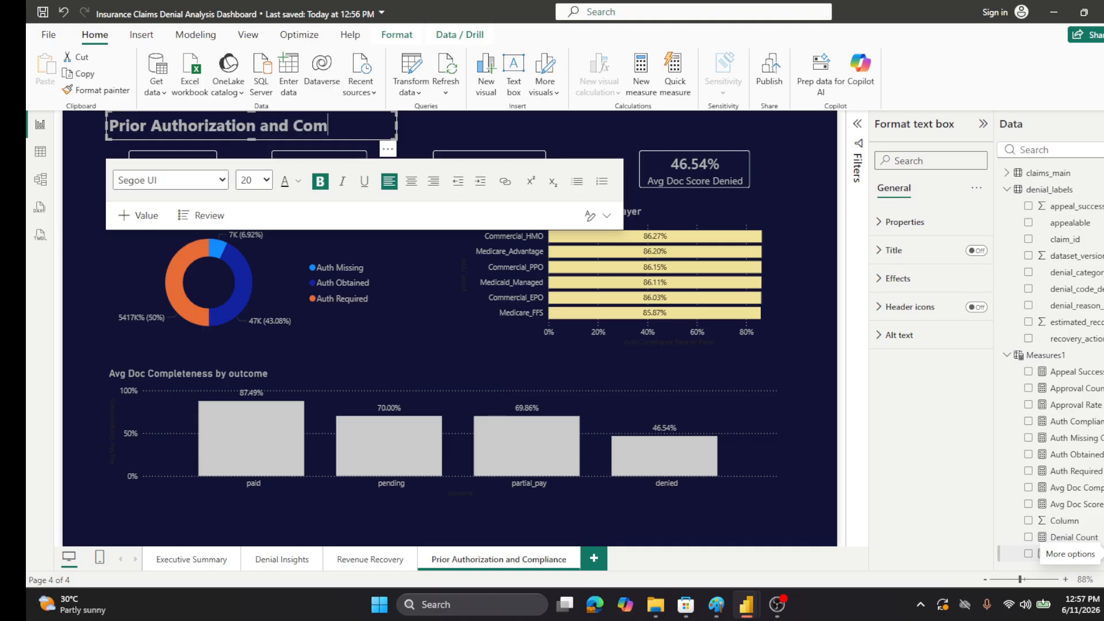
pyautogui.write('pliance')
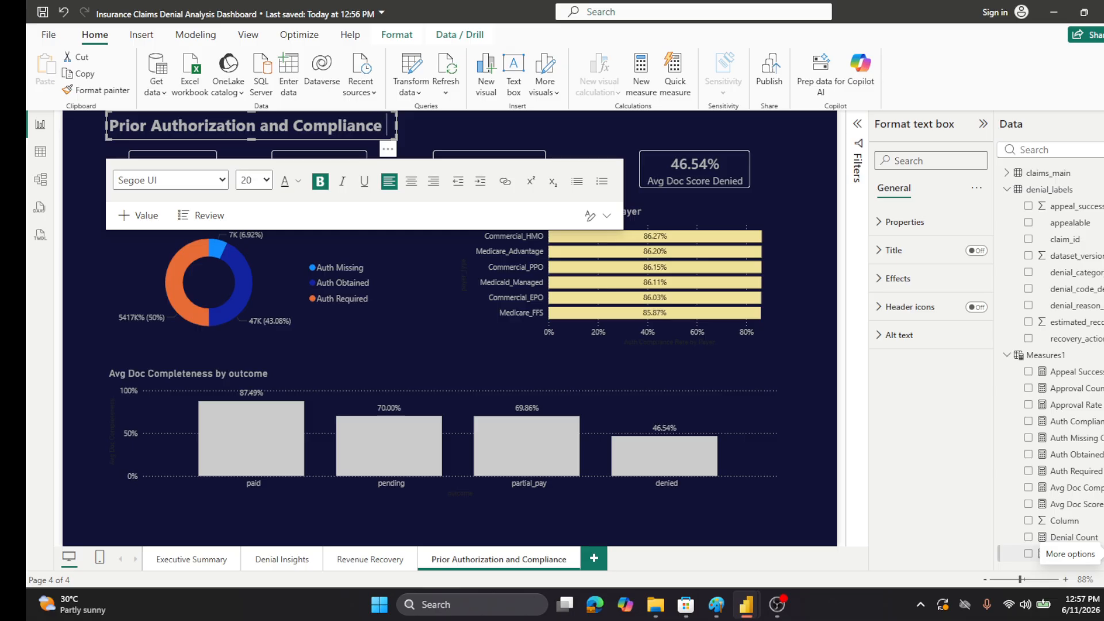
pyautogui.hotkey('ctrl', 'a')
pyautogui.write('Analysis')
pyautogui.press('Return')
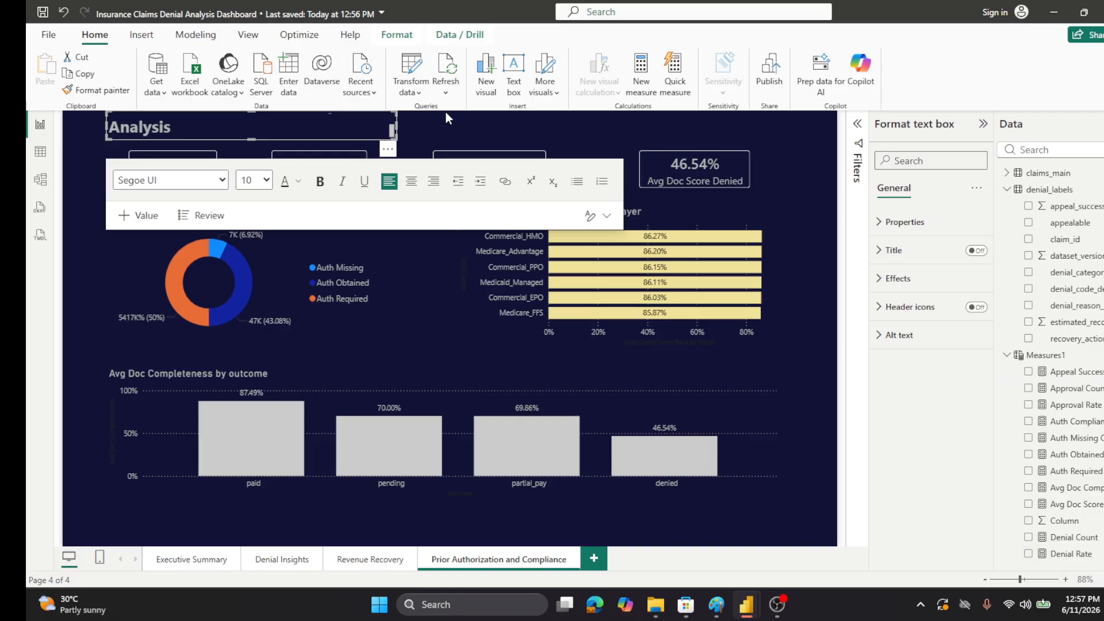
pyautogui.click(447, 132)
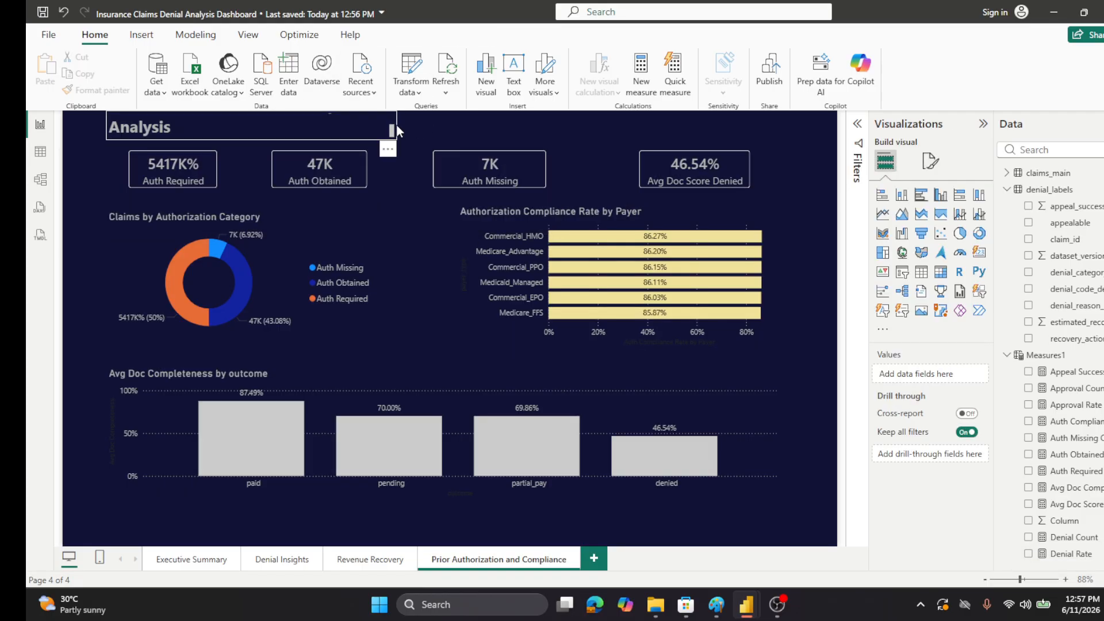
# - Widen the page heading's text box to nearly twice its width so the heading fits on one line, and save the report
pyautogui.click(395, 124)
pyautogui.moveTo(395, 124); pyautogui.dragTo(660, 130)
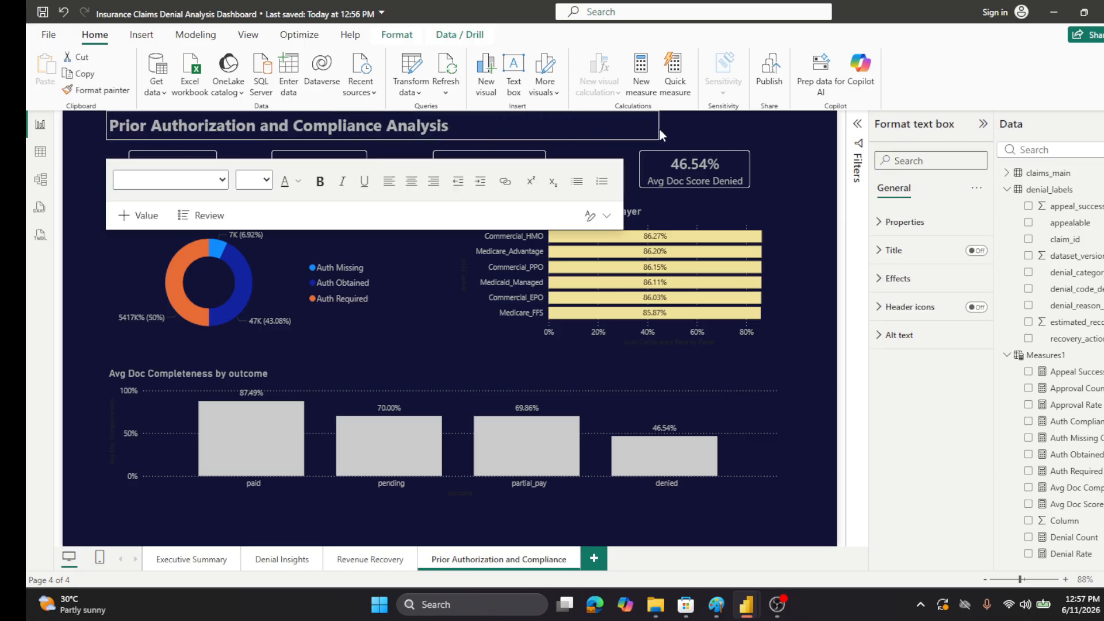
pyautogui.click(811, 187)
pyautogui.click(43, 12)
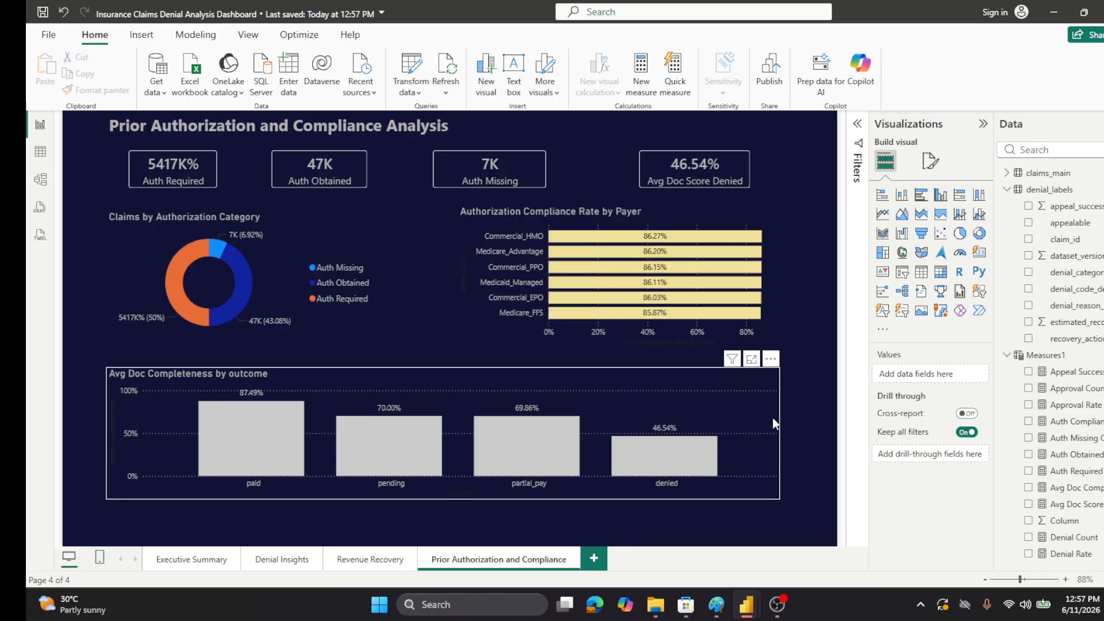
# - Look through the fields of the claims_main table in Table view, then collapse the field lists of all expanded tables
pyautogui.click(42, 153)
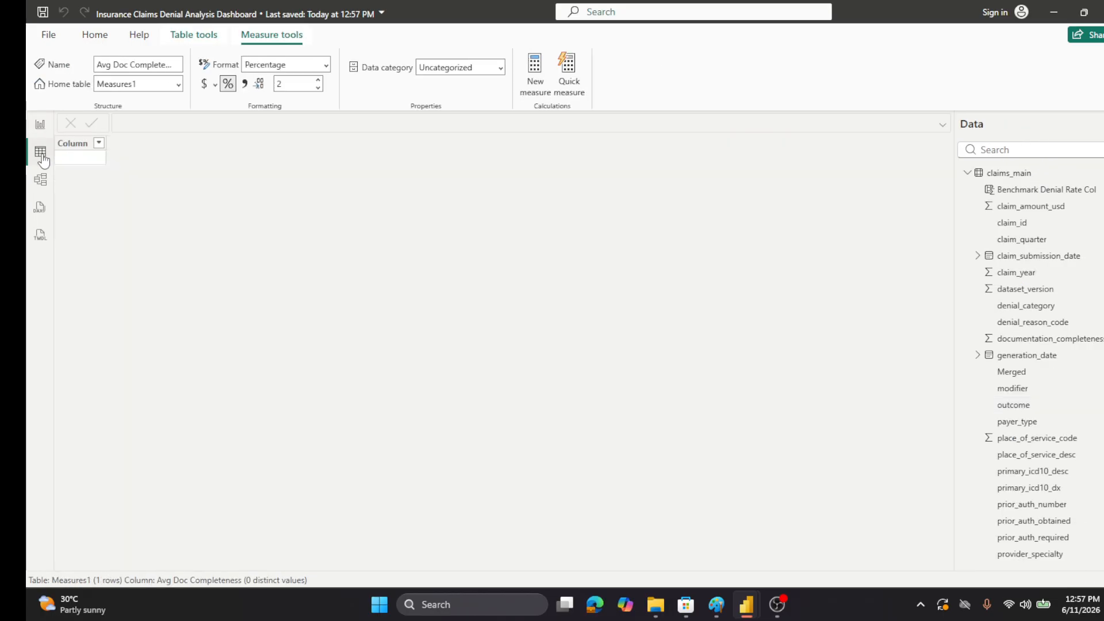
pyautogui.click(968, 173)
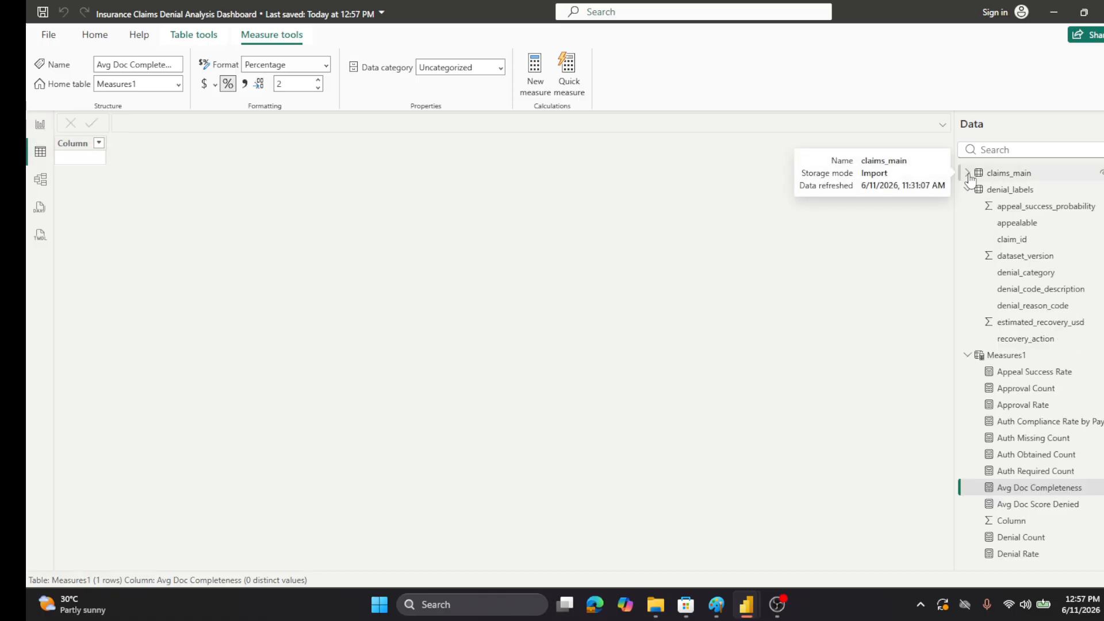
pyautogui.click(967, 173)
pyautogui.click(978, 256)
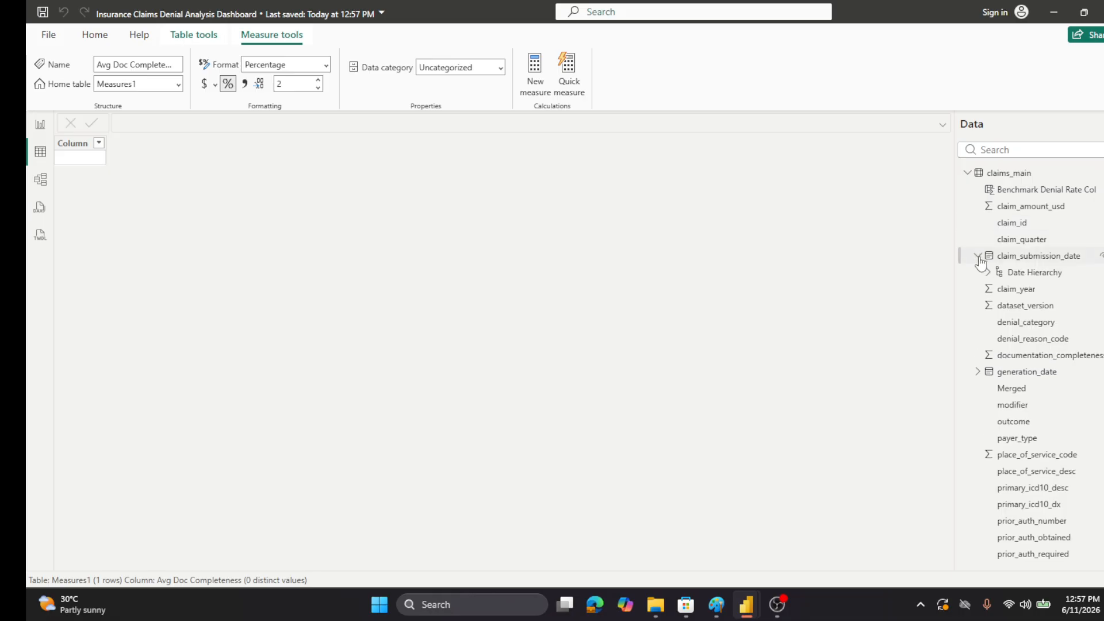
pyautogui.click(978, 256)
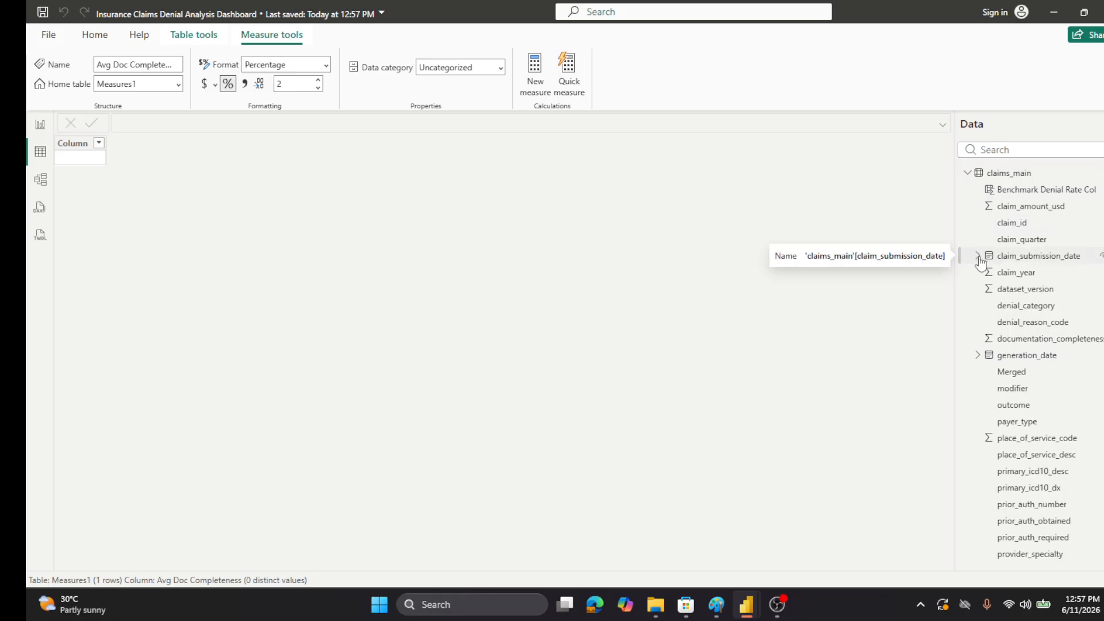
pyautogui.click(967, 173)
pyautogui.click(968, 190)
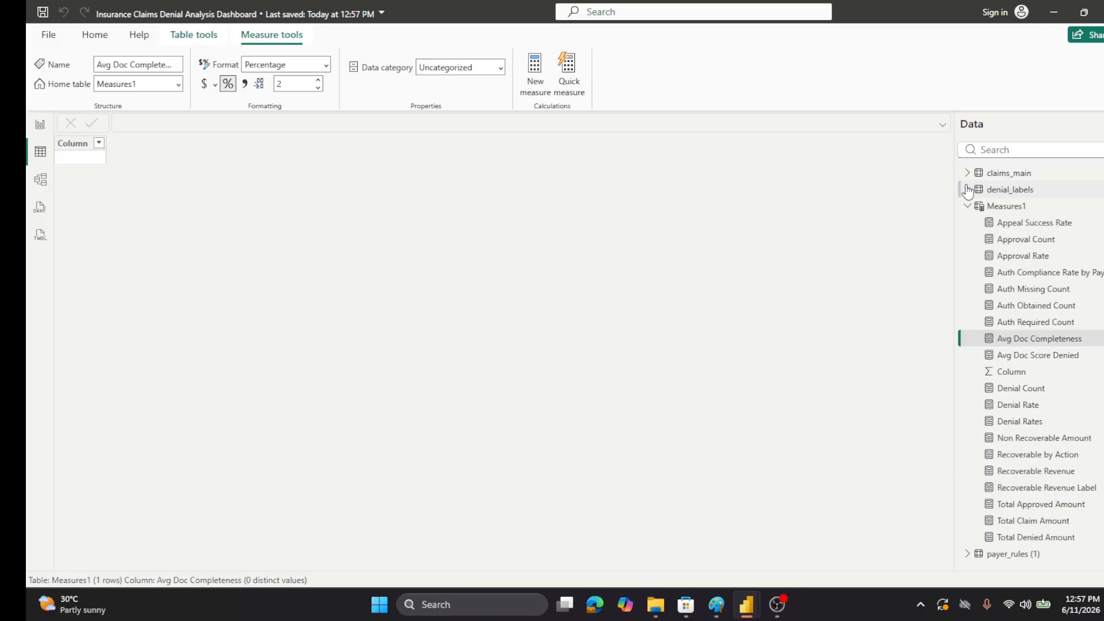
pyautogui.click(967, 206)
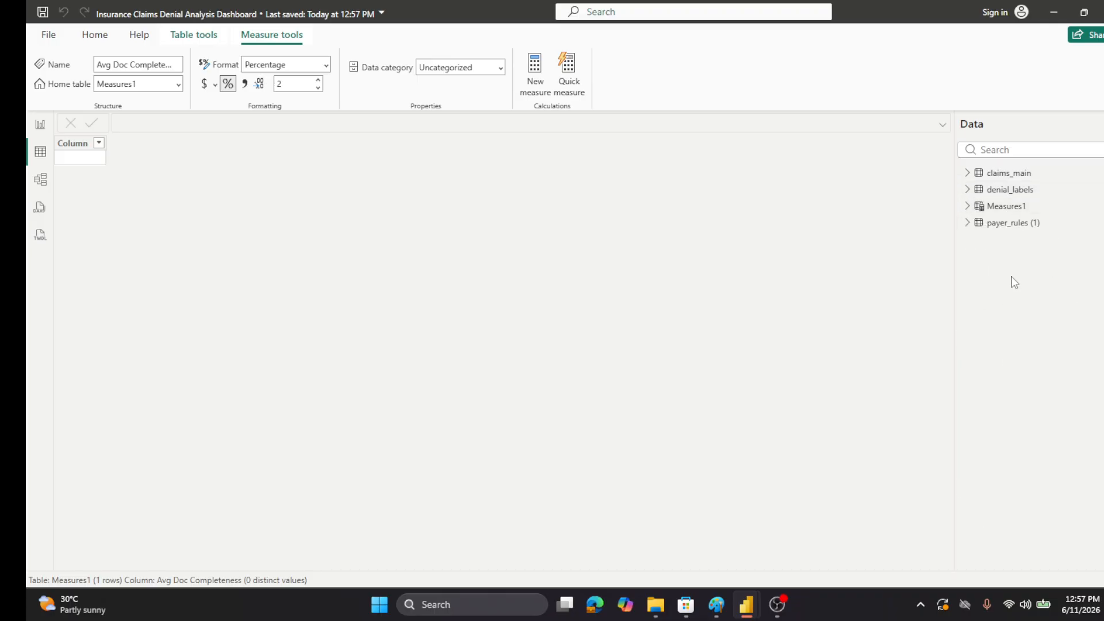
# - Examine the data rows of the claims_main, denial_labels, Measures1 and payer_rules (1) tables
pyautogui.click(1003, 173)
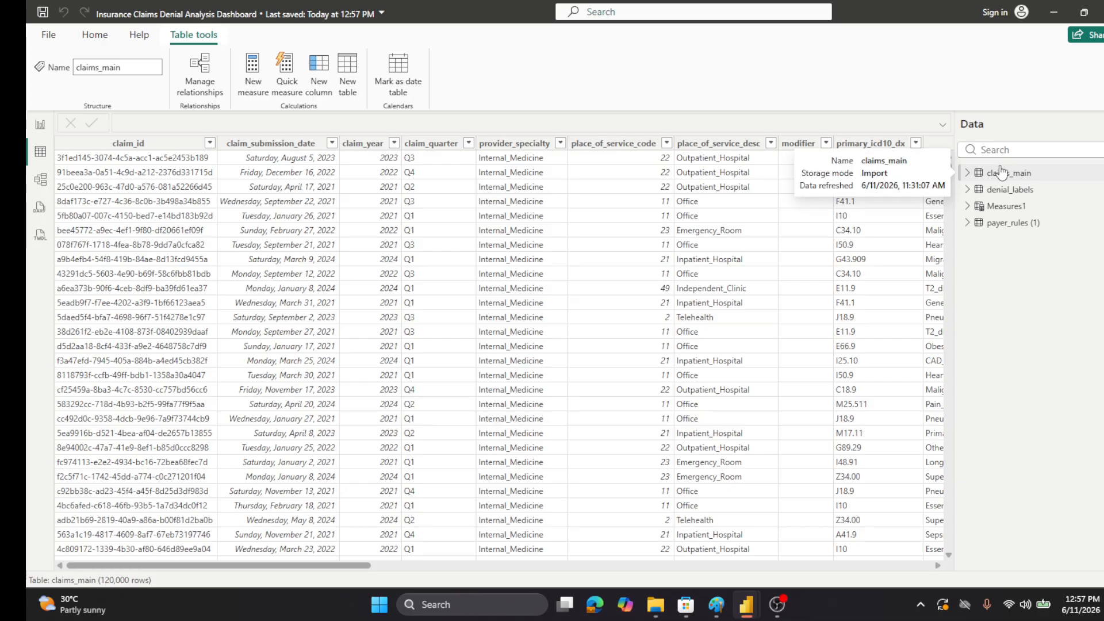
pyautogui.click(1000, 190)
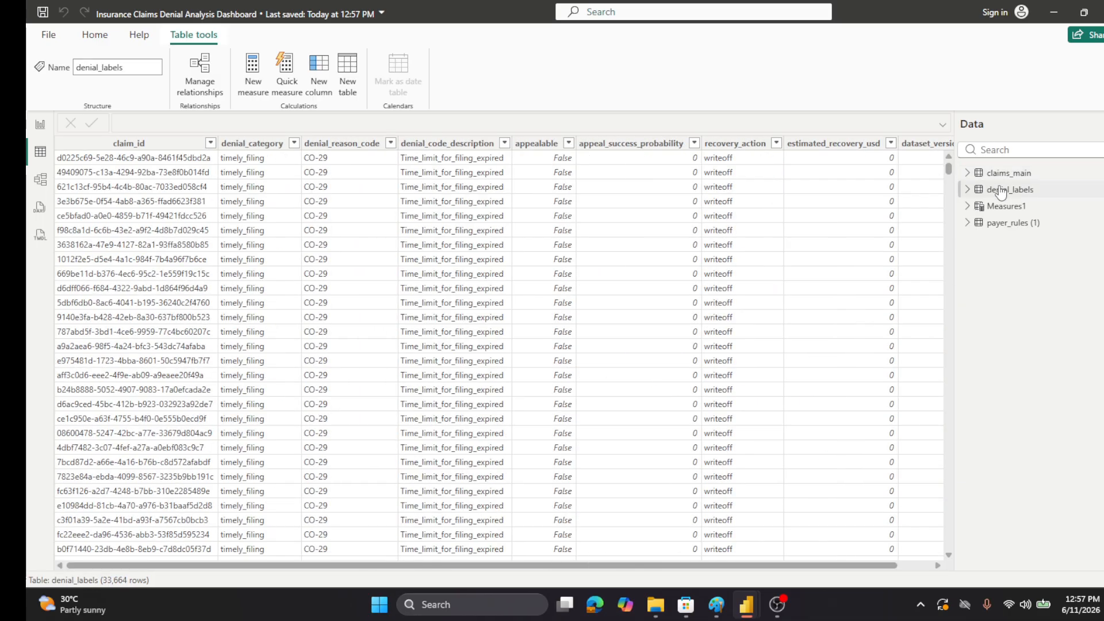
pyautogui.click(1005, 206)
pyautogui.click(1006, 226)
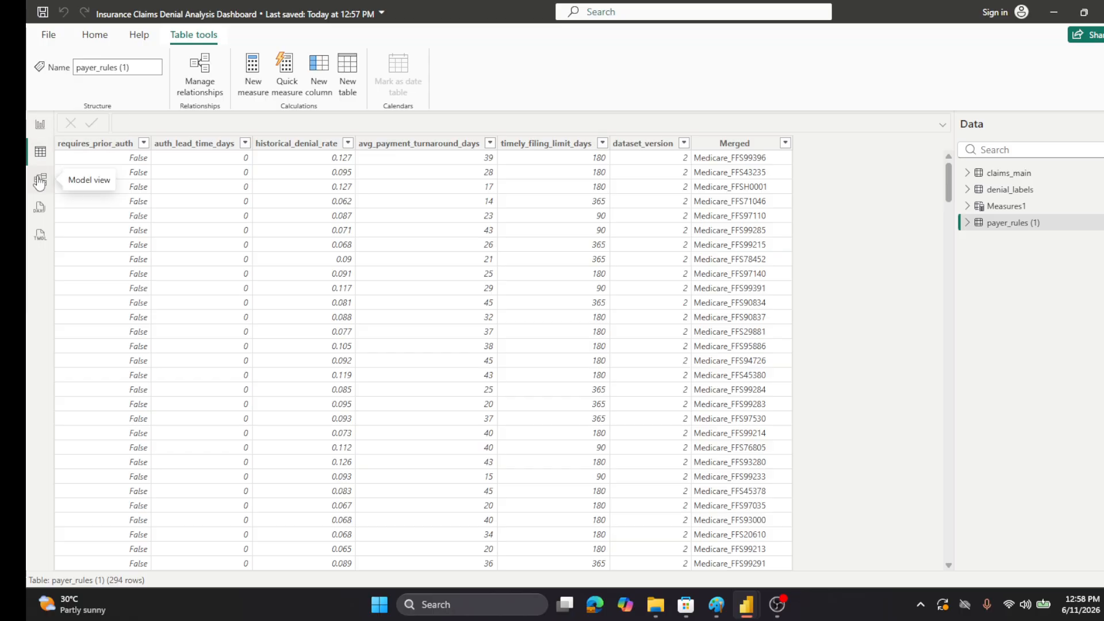
# - Review the claims_main and payer_rules (1) queries in the Power Query Editor and return to the report
pyautogui.click(38, 124)
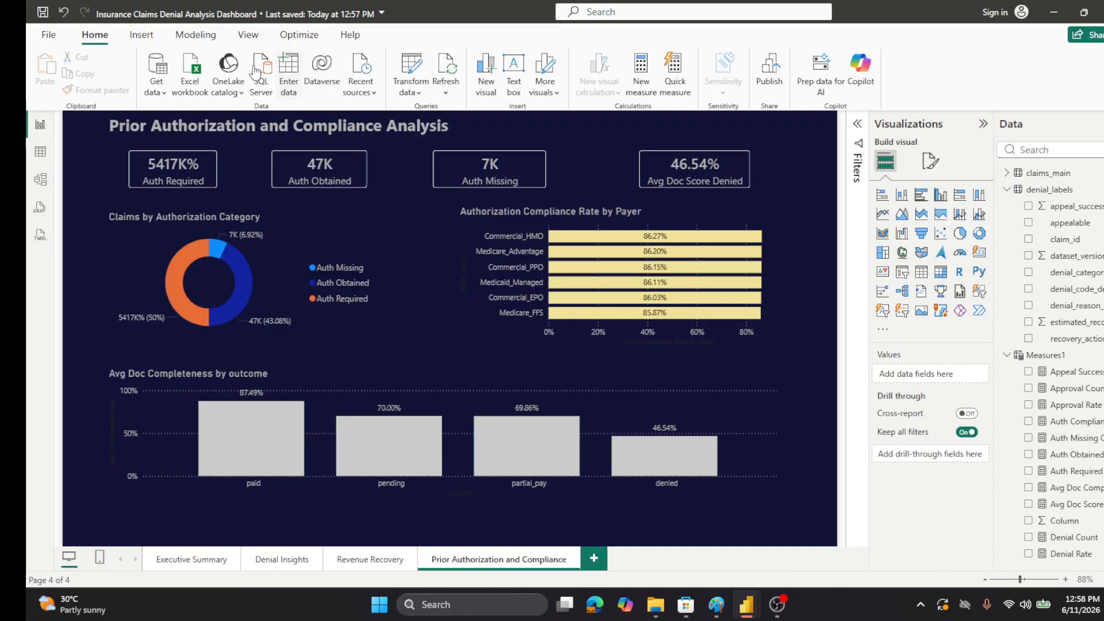
pyautogui.click(421, 98)
pyautogui.click(426, 114)
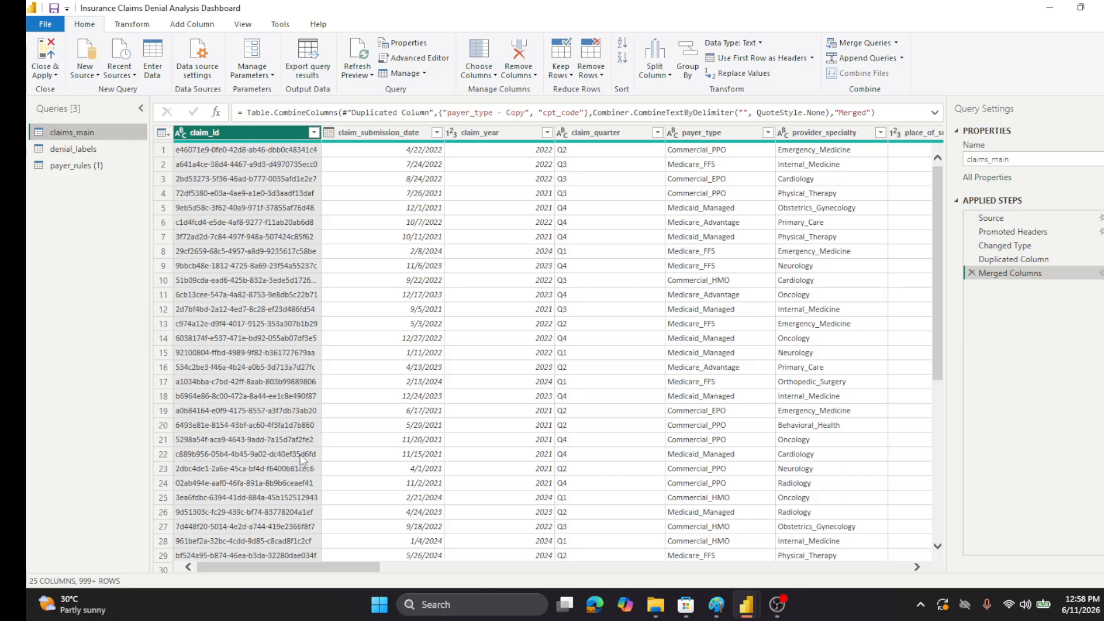
pyautogui.moveTo(333, 566); pyautogui.dragTo(192, 553)
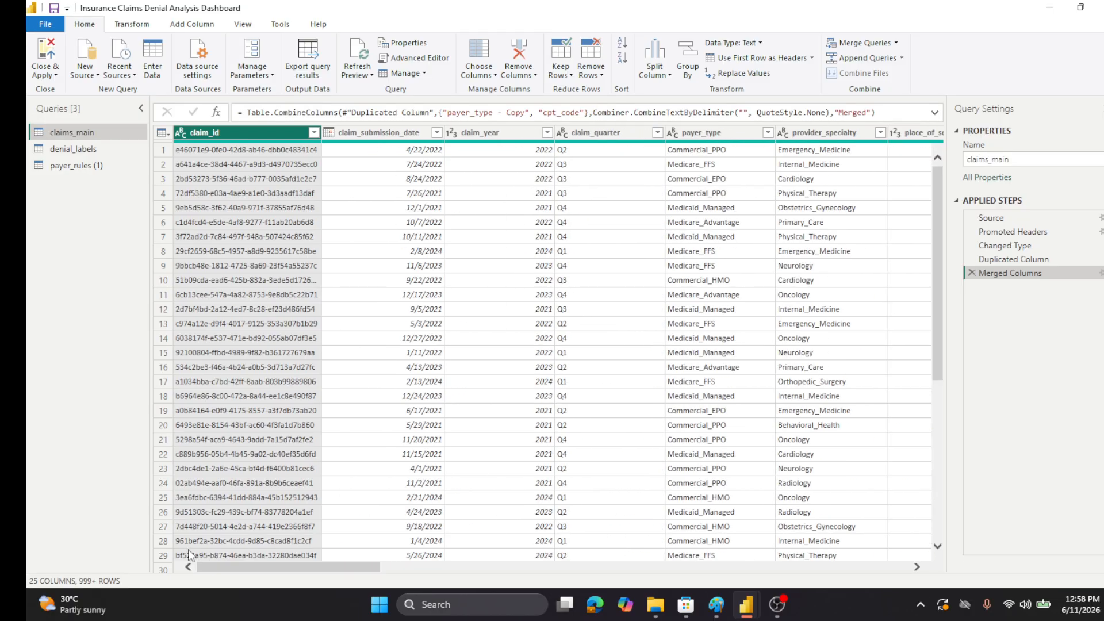
pyautogui.click(77, 167)
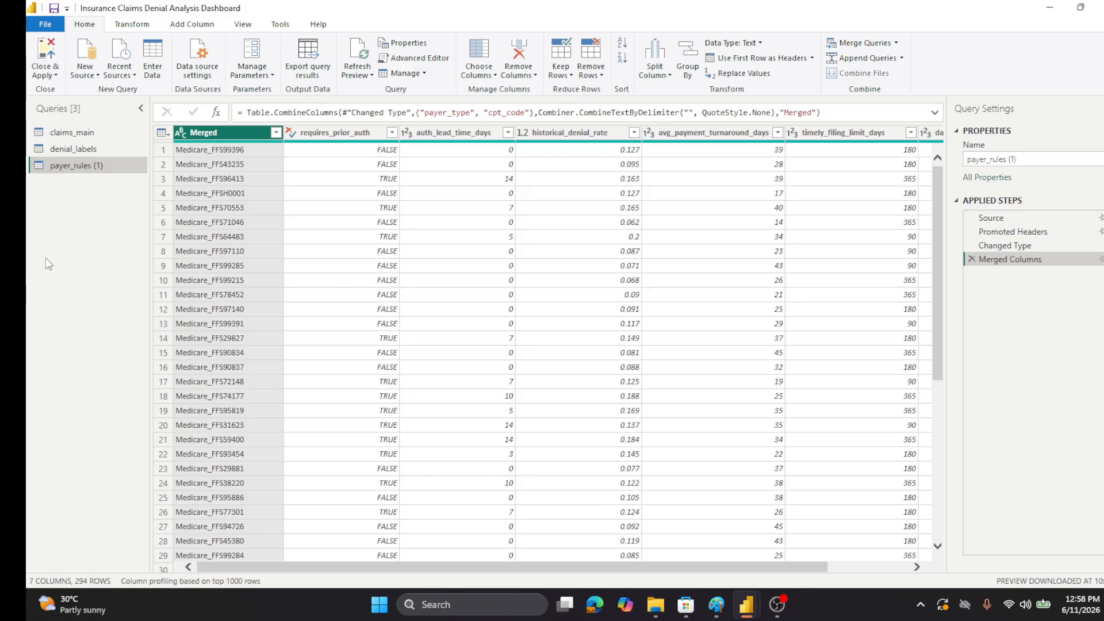
pyautogui.click(45, 57)
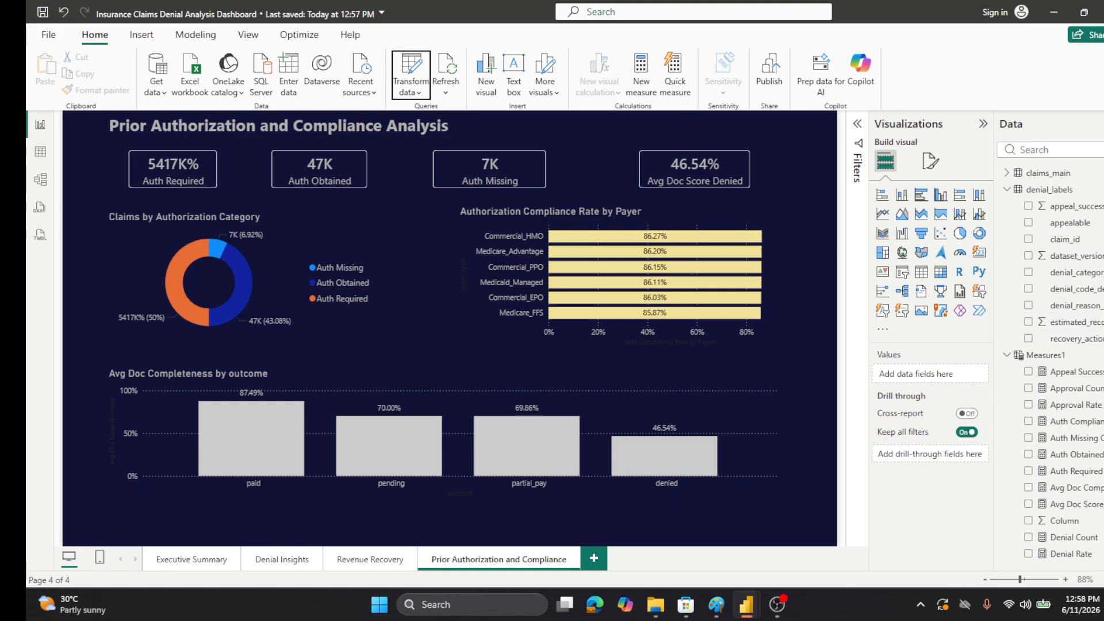
# - Collapse the Visualizations pane to give the Prior Authorization and Compliance page more room
pyautogui.click(983, 124)
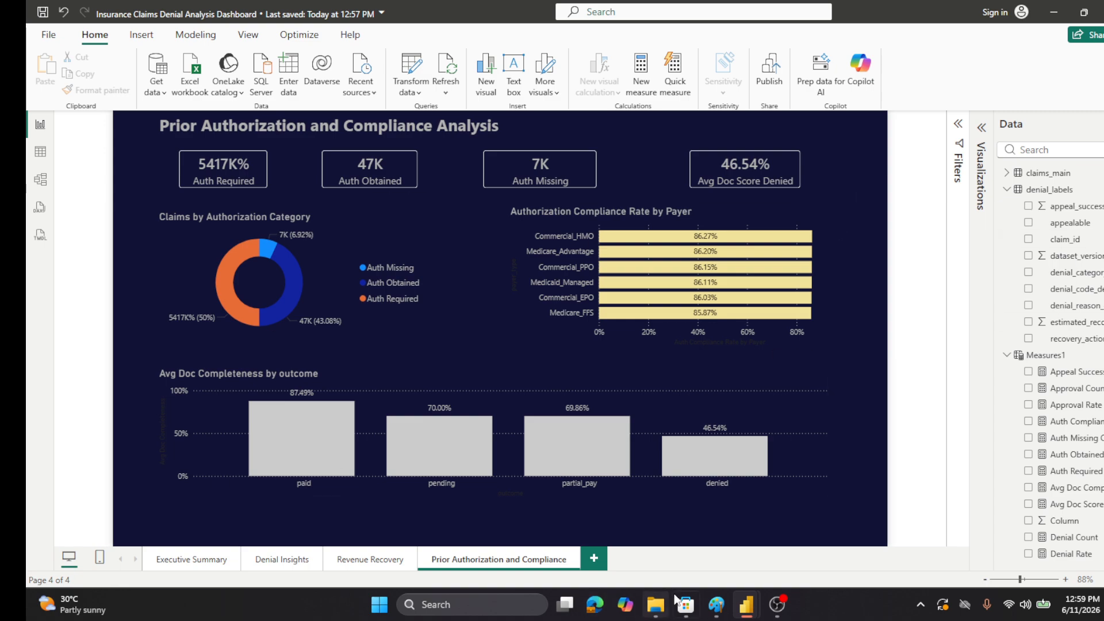
pyautogui.click(778, 603)
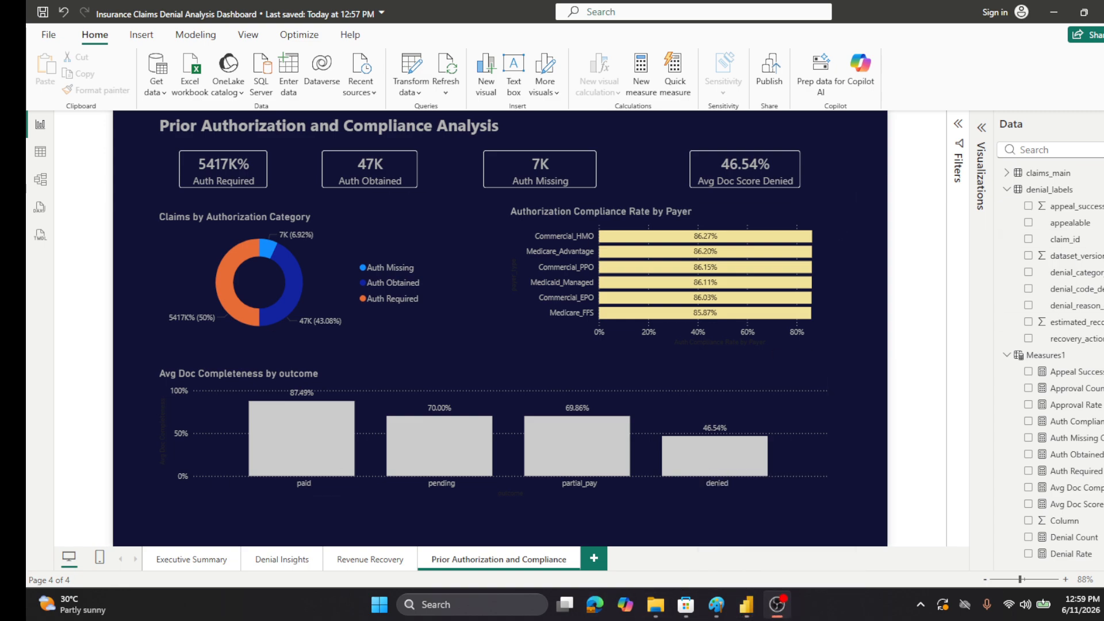